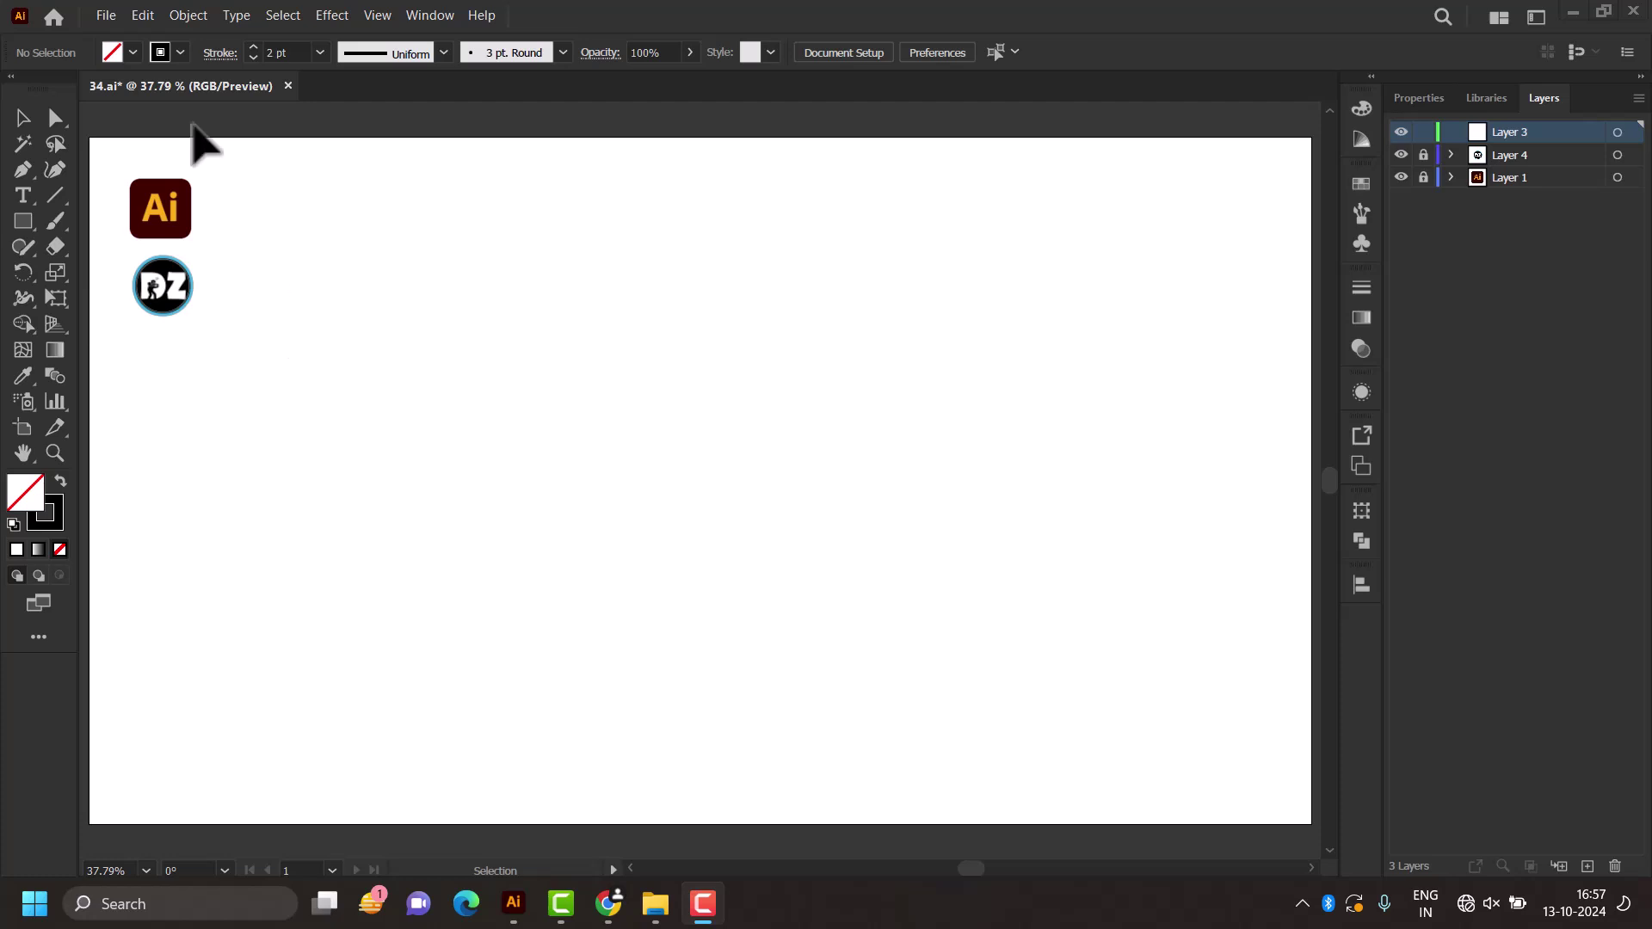
# Step: Place the red shoe image from the Documents folder onto the artboard
pyautogui.click(109, 21)
pyautogui.click(189, 383)
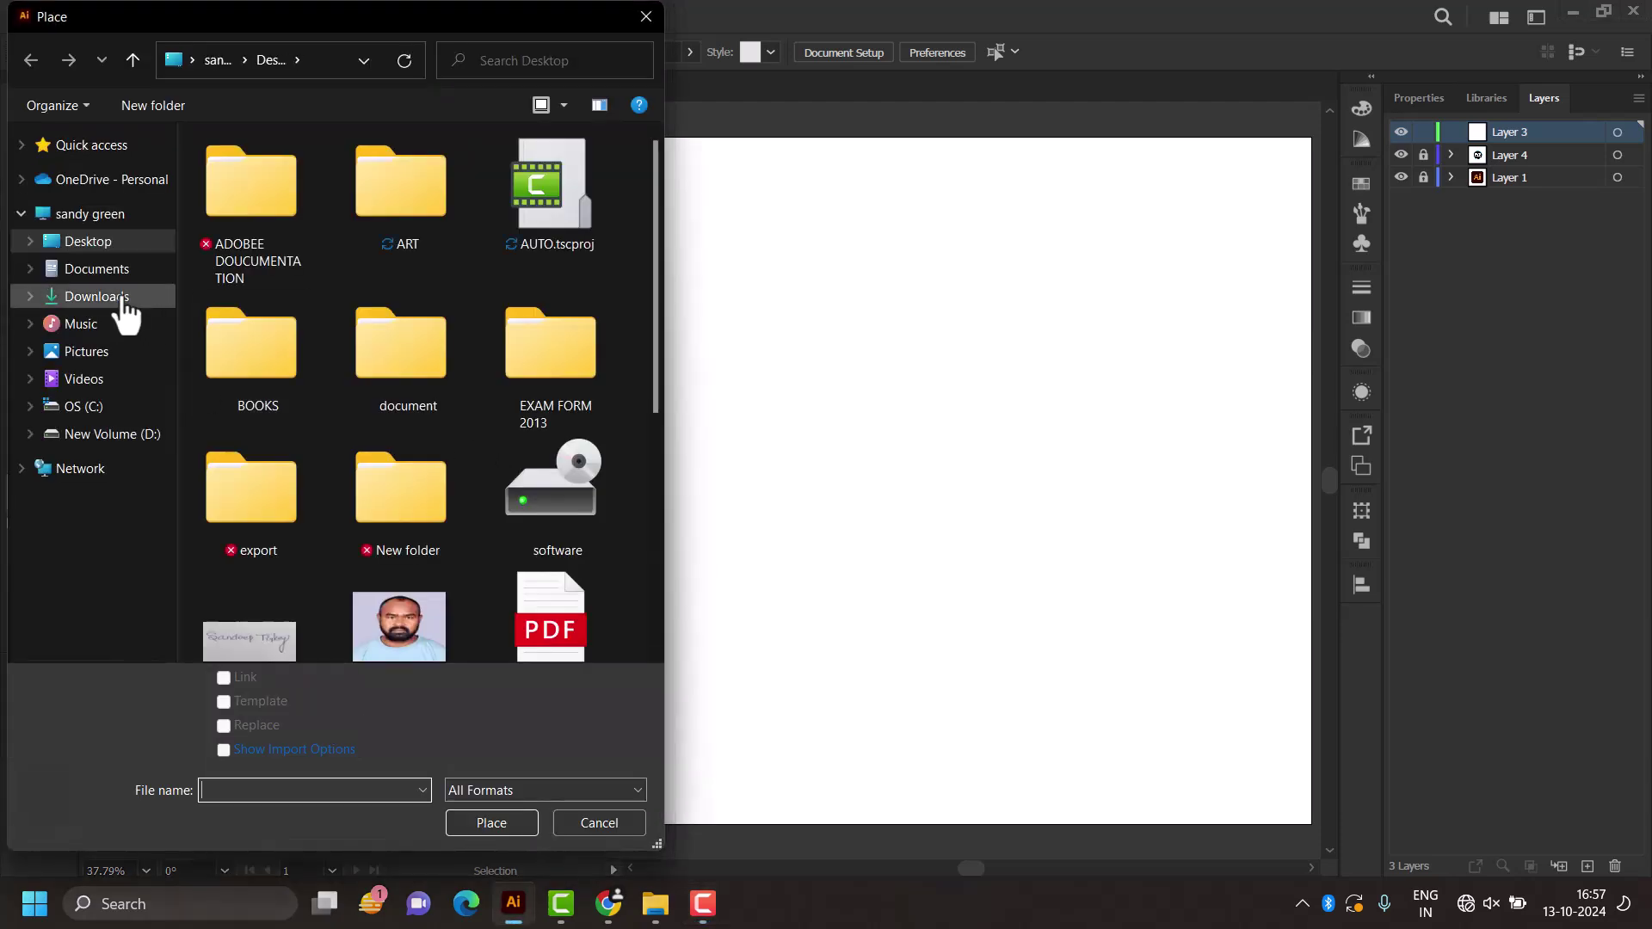
pyautogui.click(103, 297)
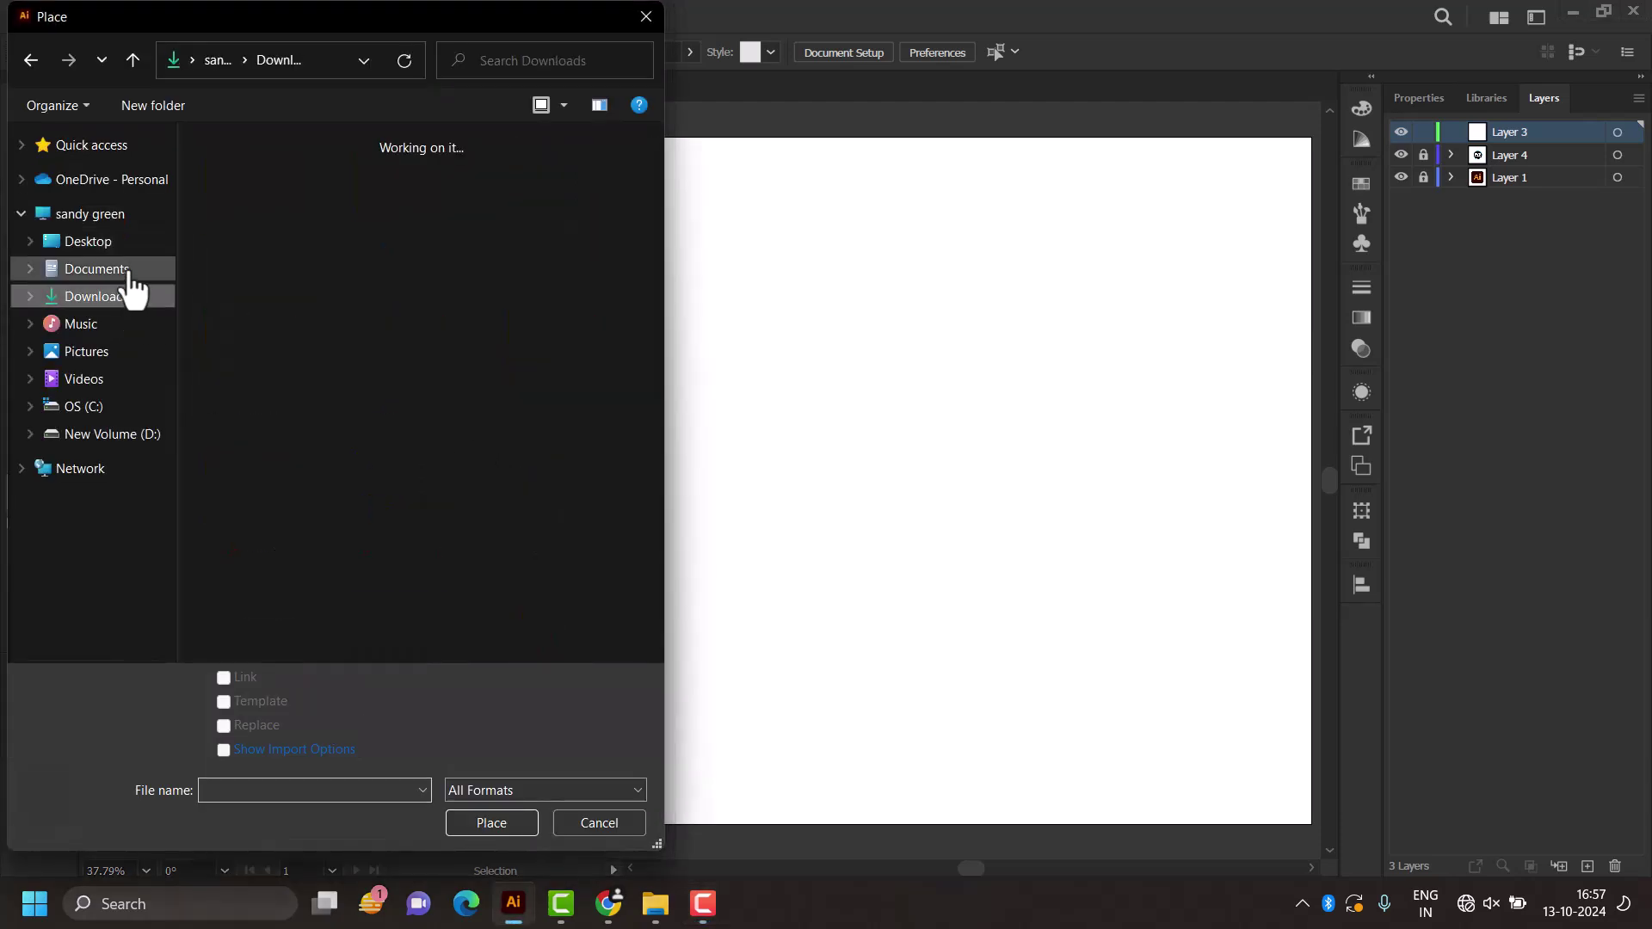
pyautogui.press('Left')
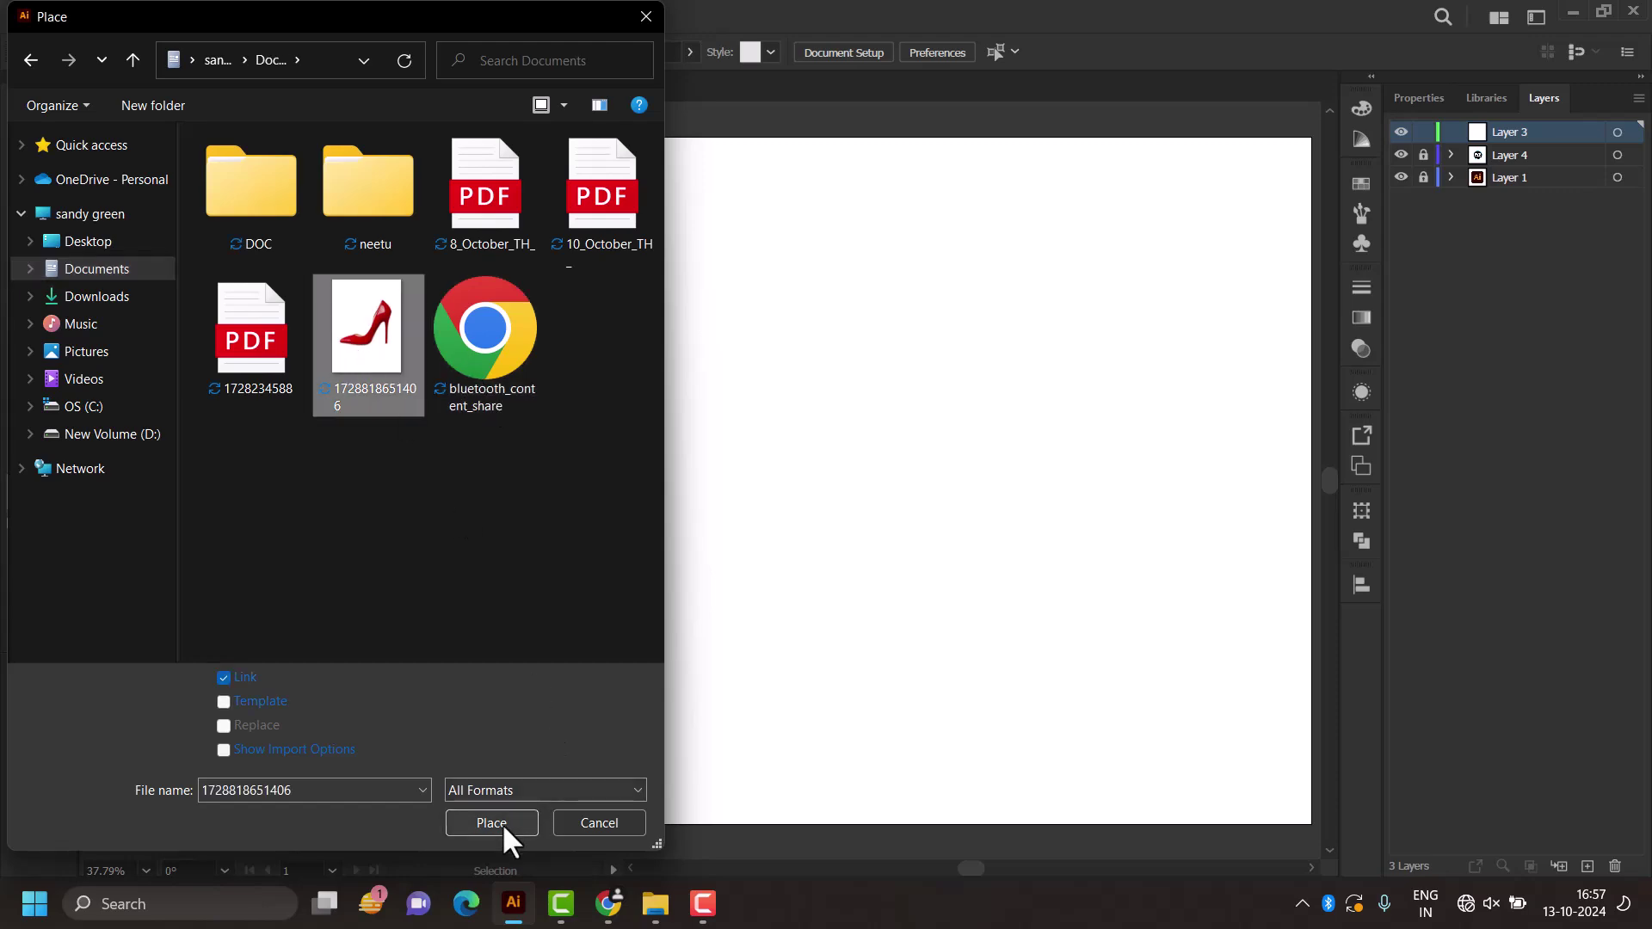
pyautogui.click(502, 823)
pyautogui.click(443, 181)
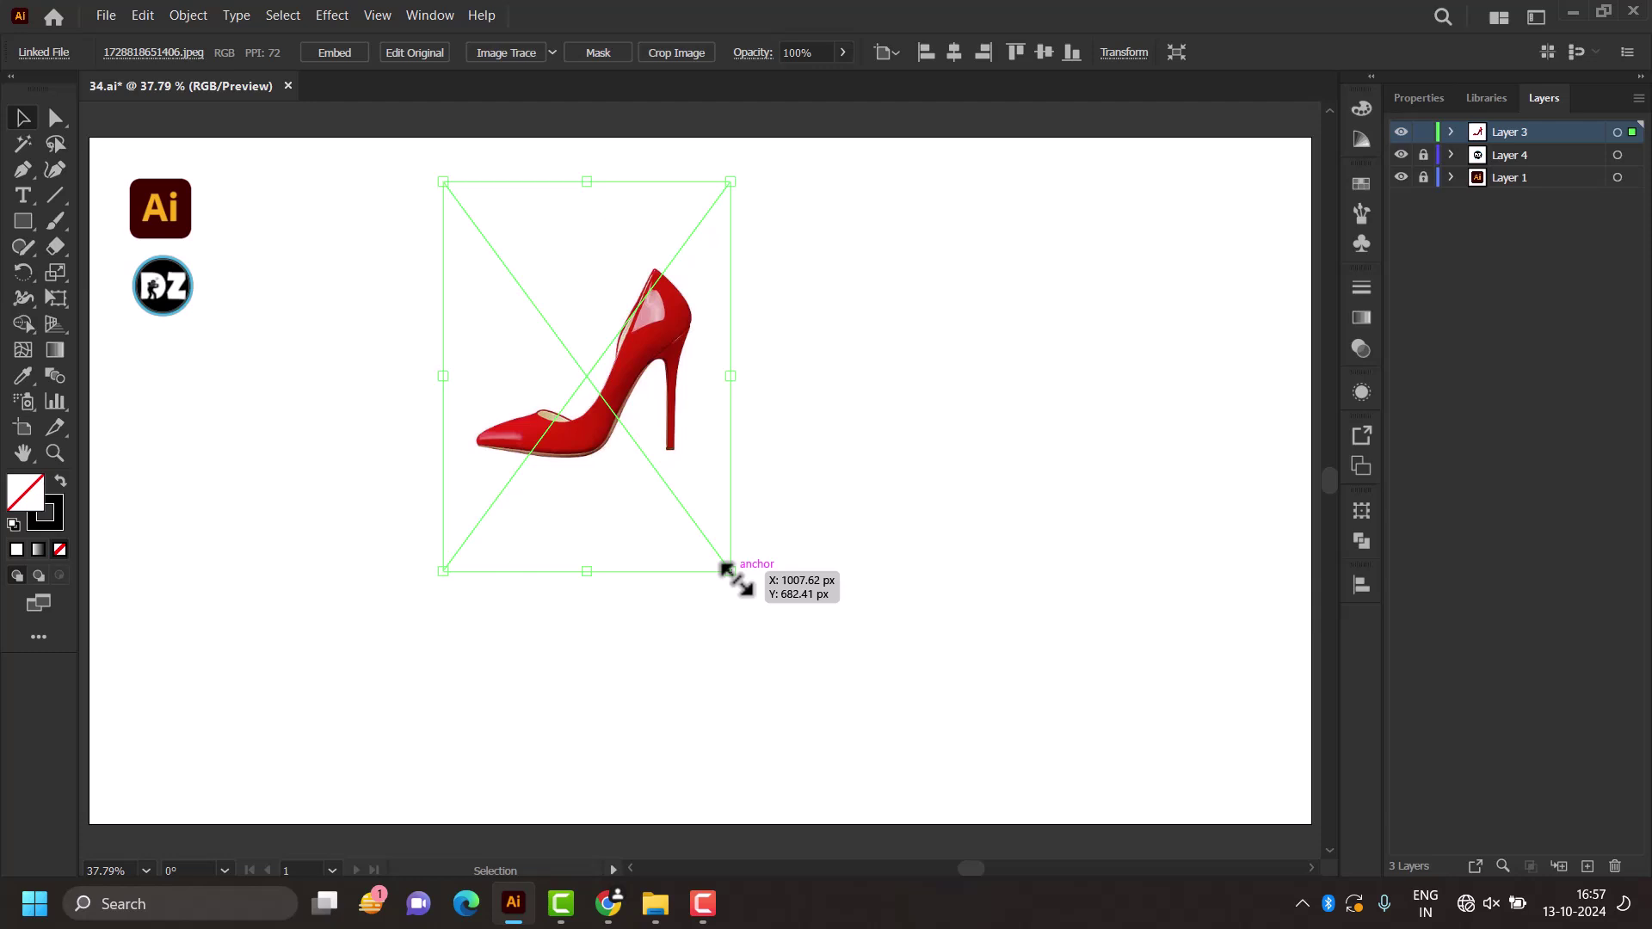
# Step: Enlarge the shoe image by its corner handle and fit the artboard in view
pyautogui.moveTo(730, 571); pyautogui.dragTo(879, 715)
pyautogui.hotkey('ctrl', '-')
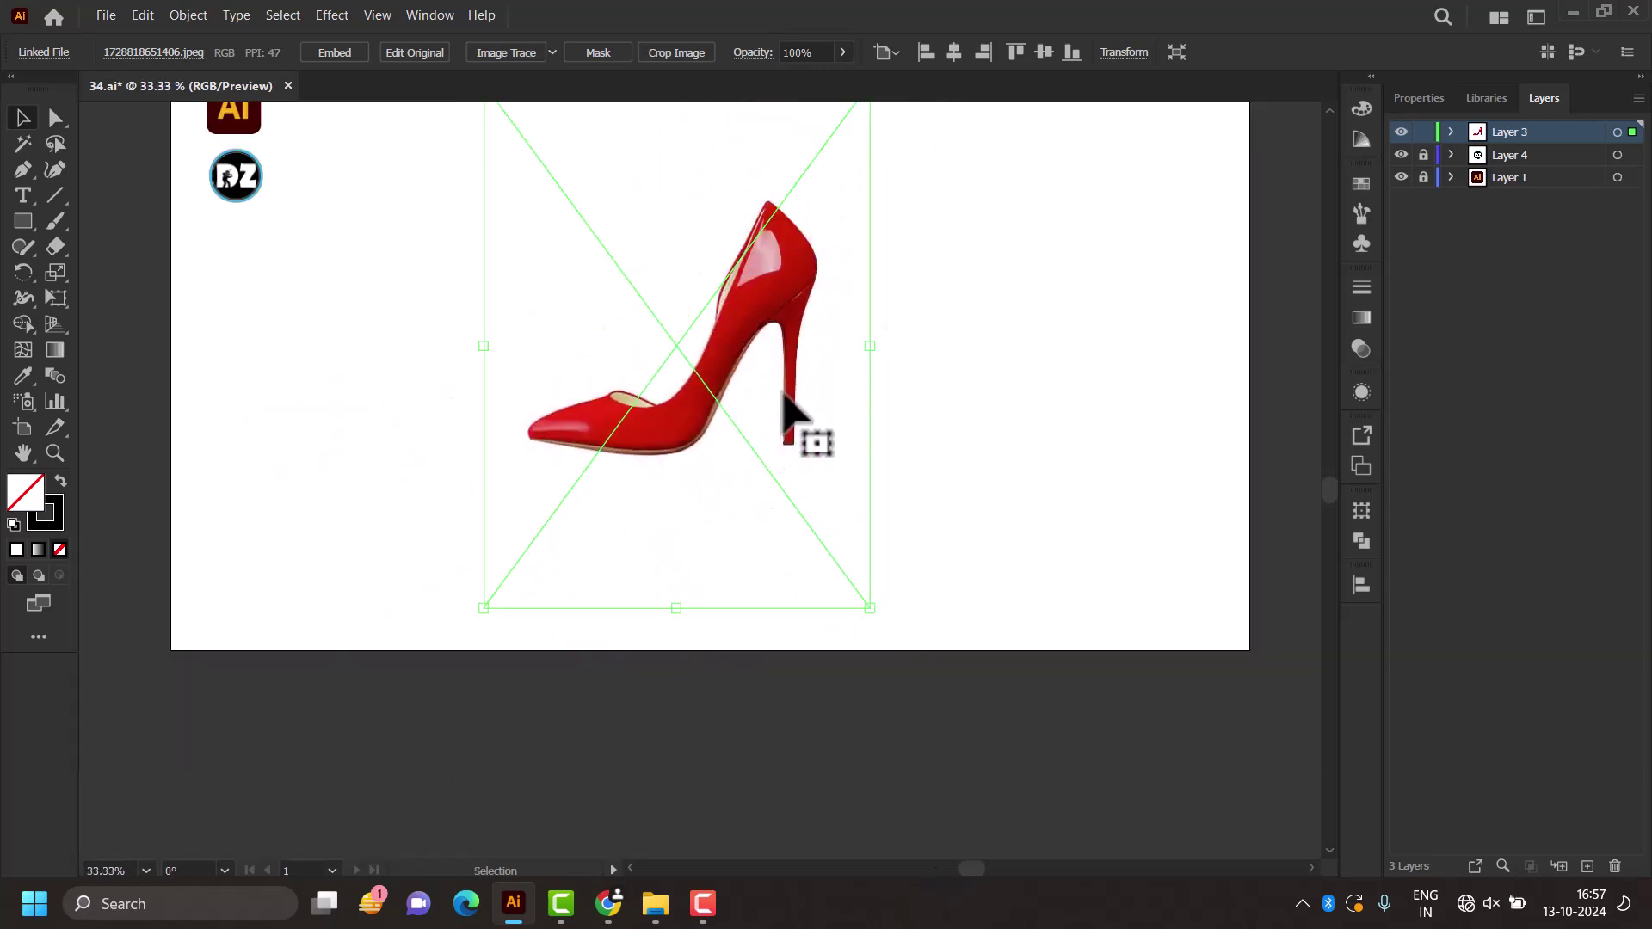
pyautogui.hotkey('ctrl', '0')
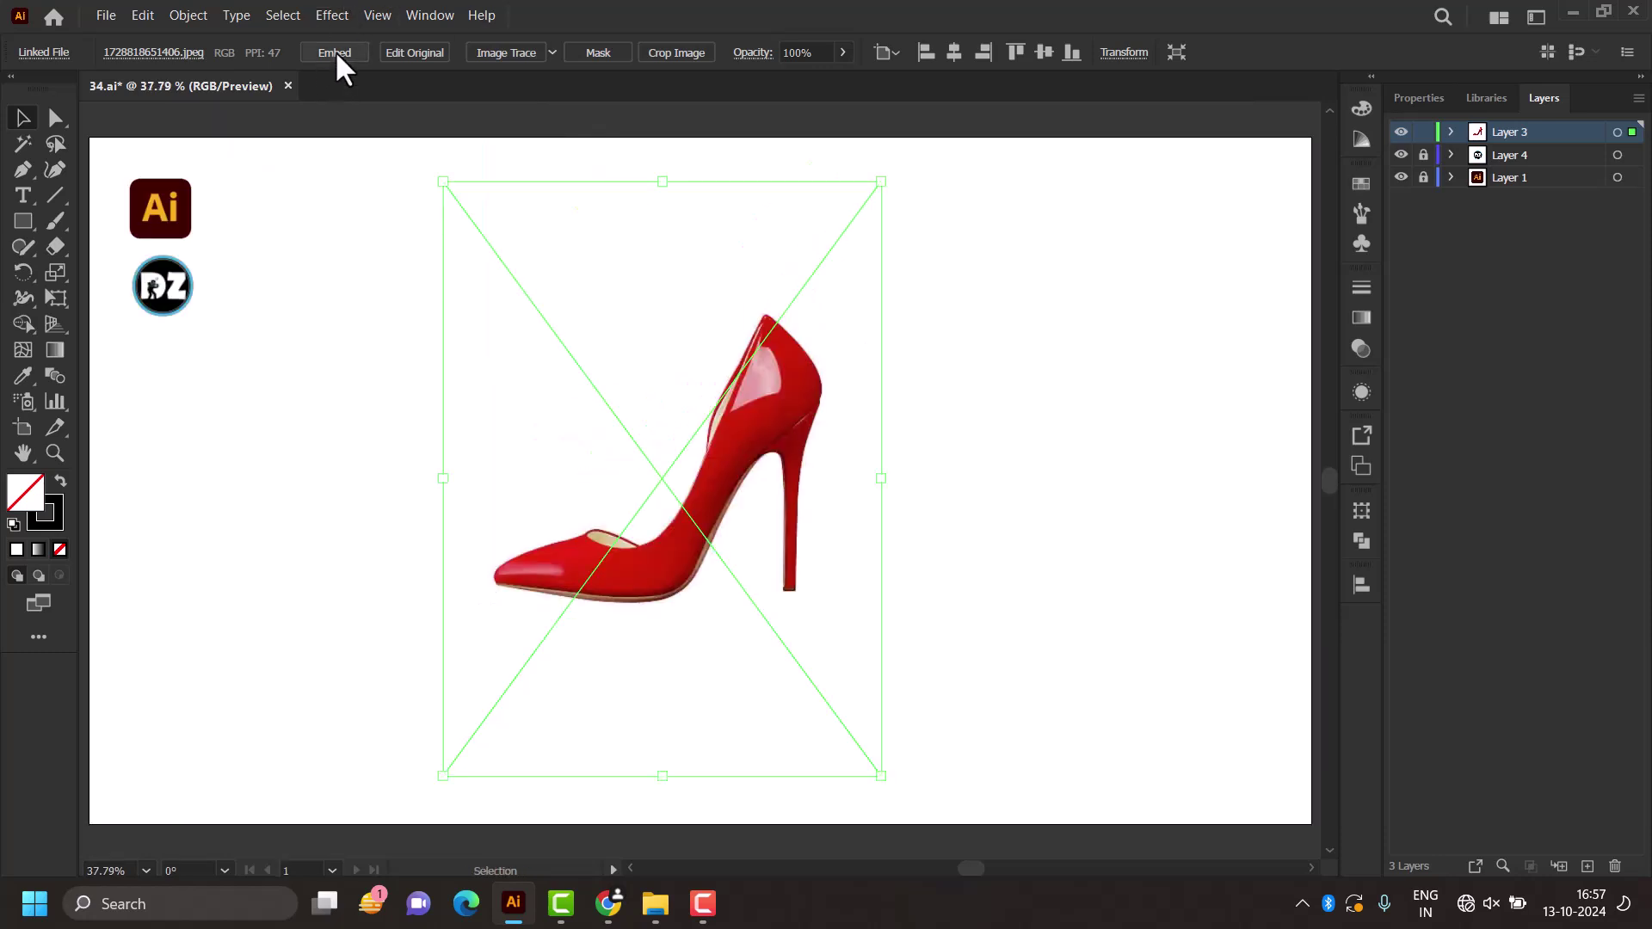
# Step: Embed the shoe image and lock Layer 3 and Layer 4
pyautogui.click(336, 53)
pyautogui.click(1001, 415)
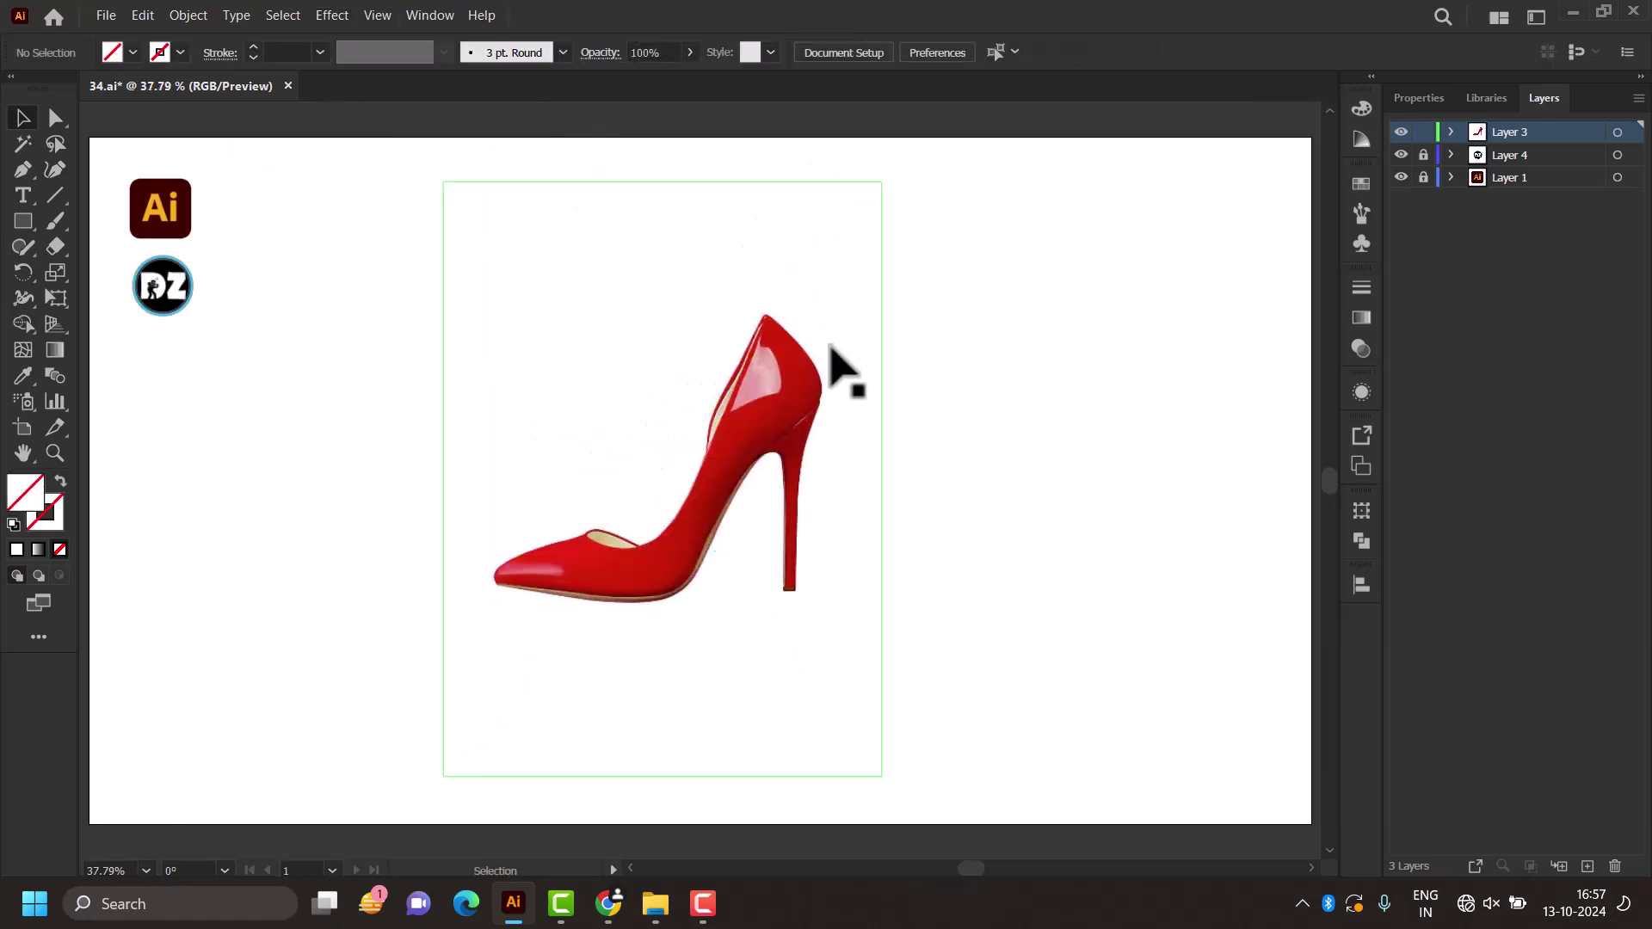
pyautogui.click(831, 349)
pyautogui.moveTo(1424, 132); pyautogui.dragTo(1425, 155)
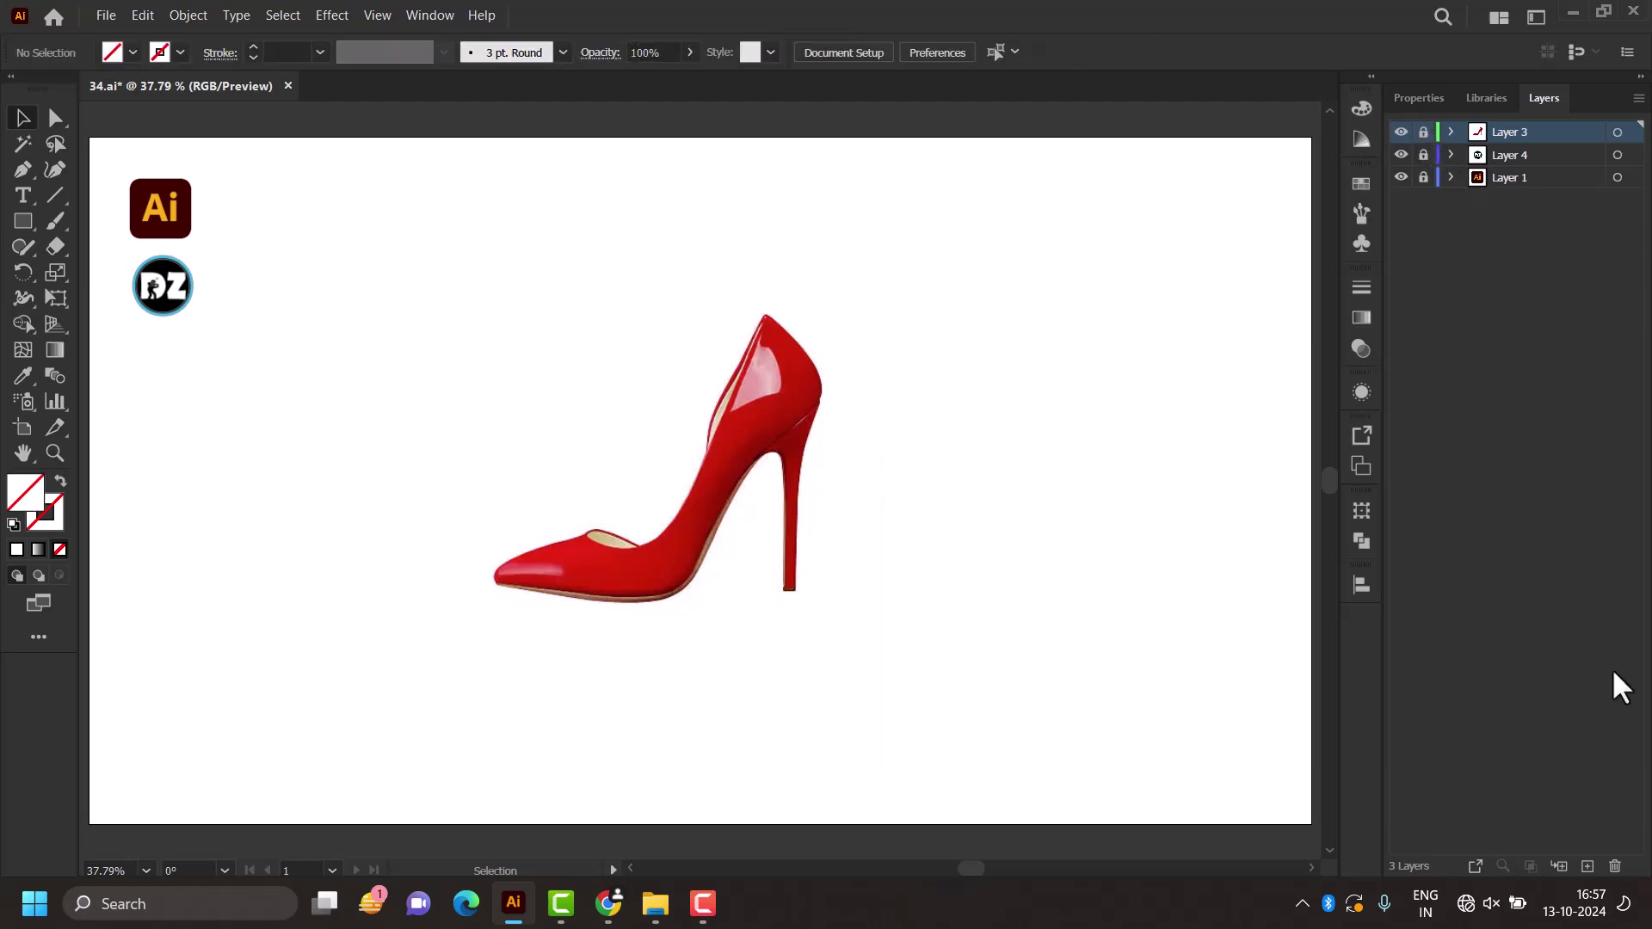
# Step: Pick the Pen tool with no fill and a black stroke
pyautogui.scroll(2, 722, 557)
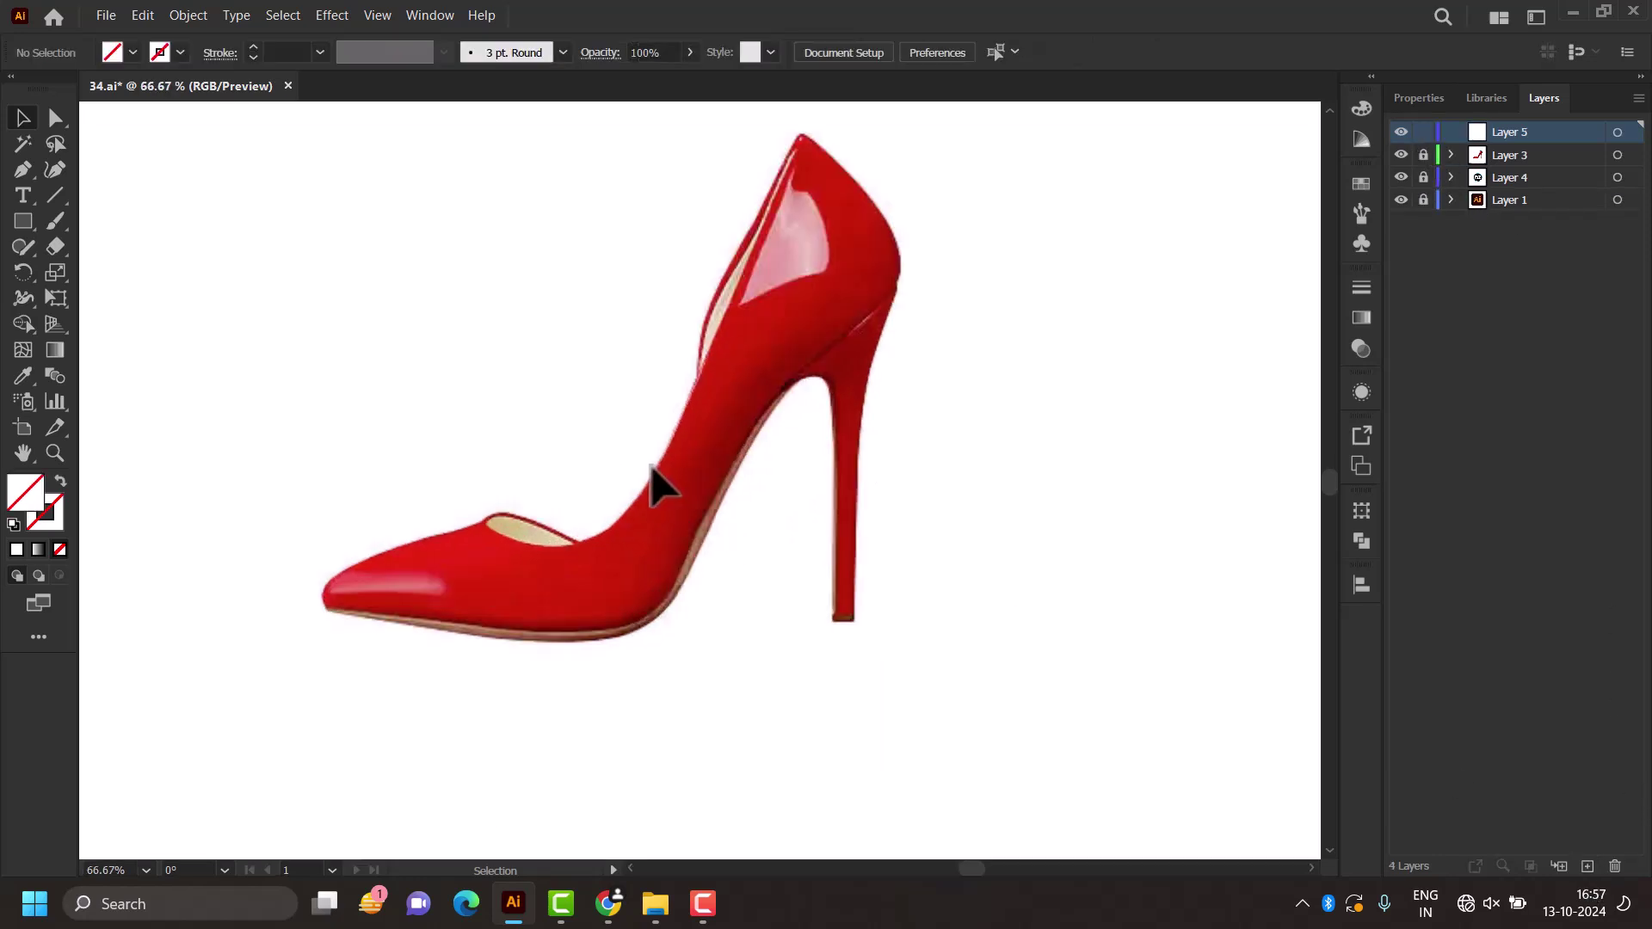
pyautogui.click(18, 169)
pyautogui.click(13, 525)
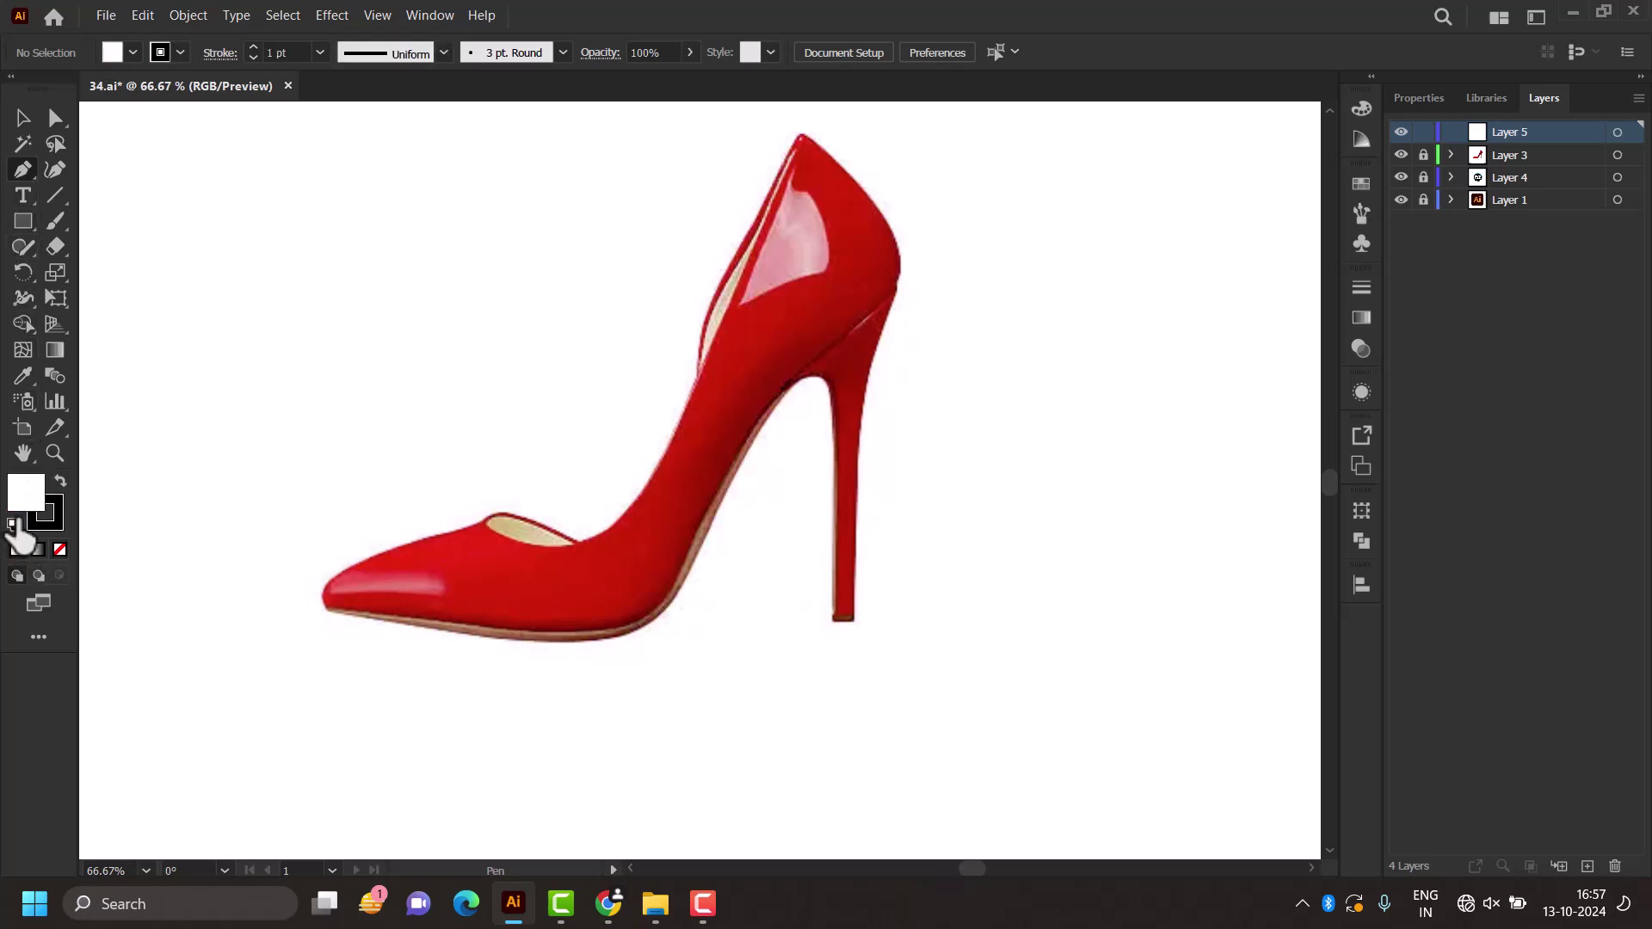
pyautogui.click(60, 549)
pyautogui.keyDown('alt'); pyautogui.scroll(1, 404, 560); pyautogui.keyUp('alt')
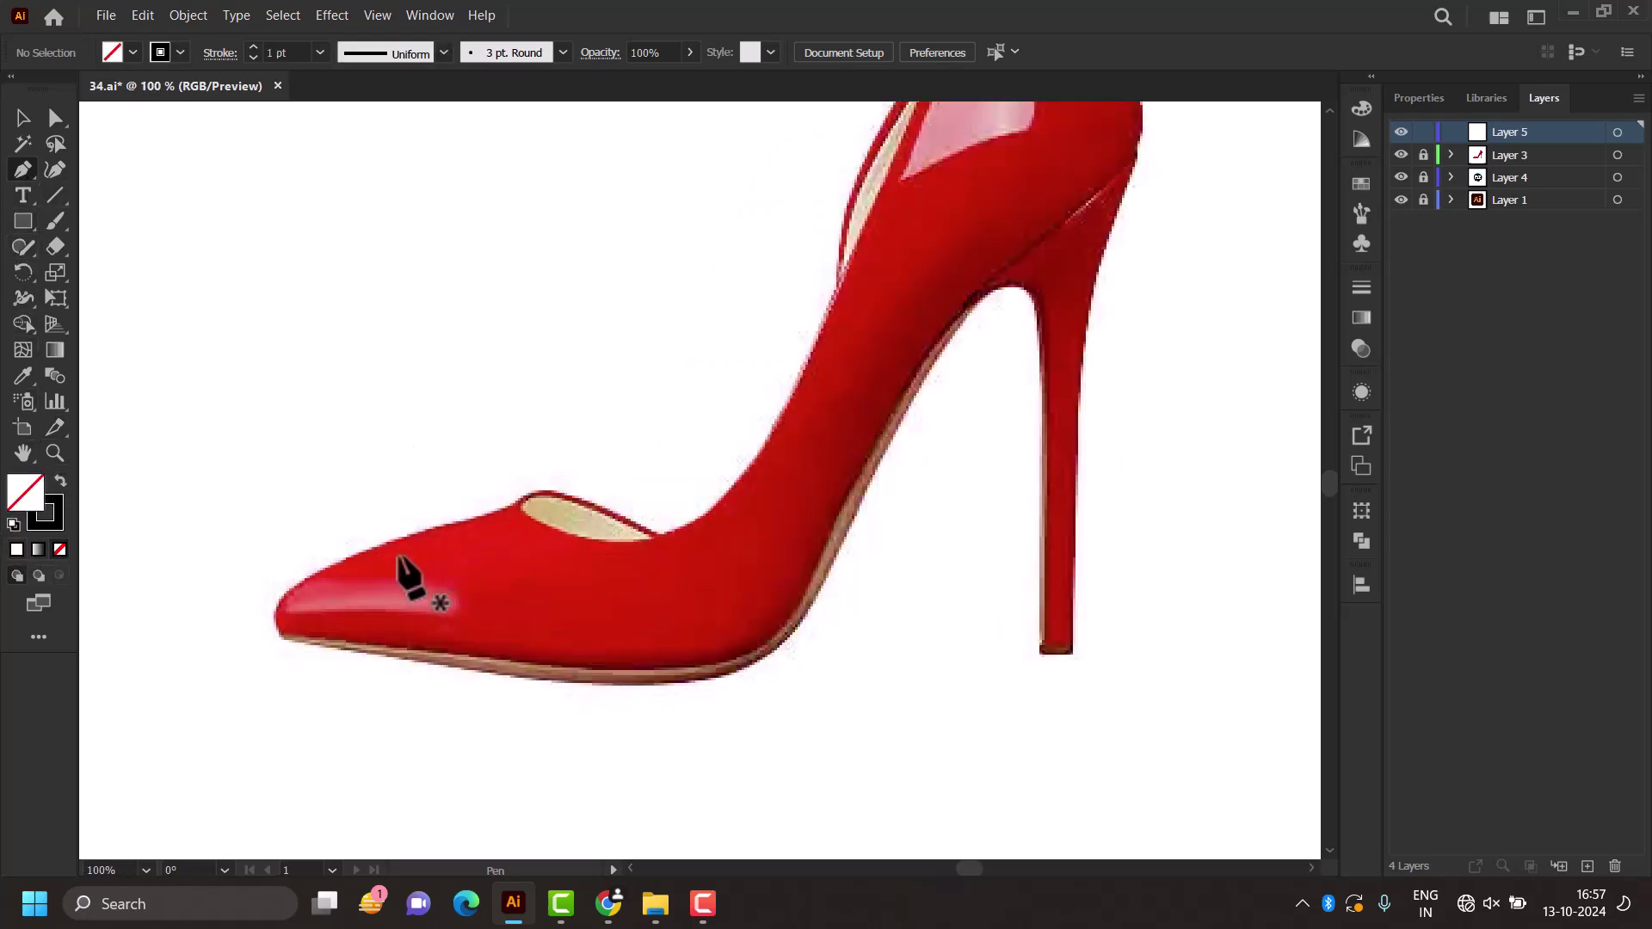
pyautogui.keyDown('alt'); pyautogui.scroll(2, 275, 630); pyautogui.keyUp('alt')
pyautogui.keyDown('alt'); pyautogui.scroll(1, 280, 639); pyautogui.keyUp('alt')
# Step: Start the outline at the toe and place points along the topline to the opening edge
pyautogui.click(286, 638)
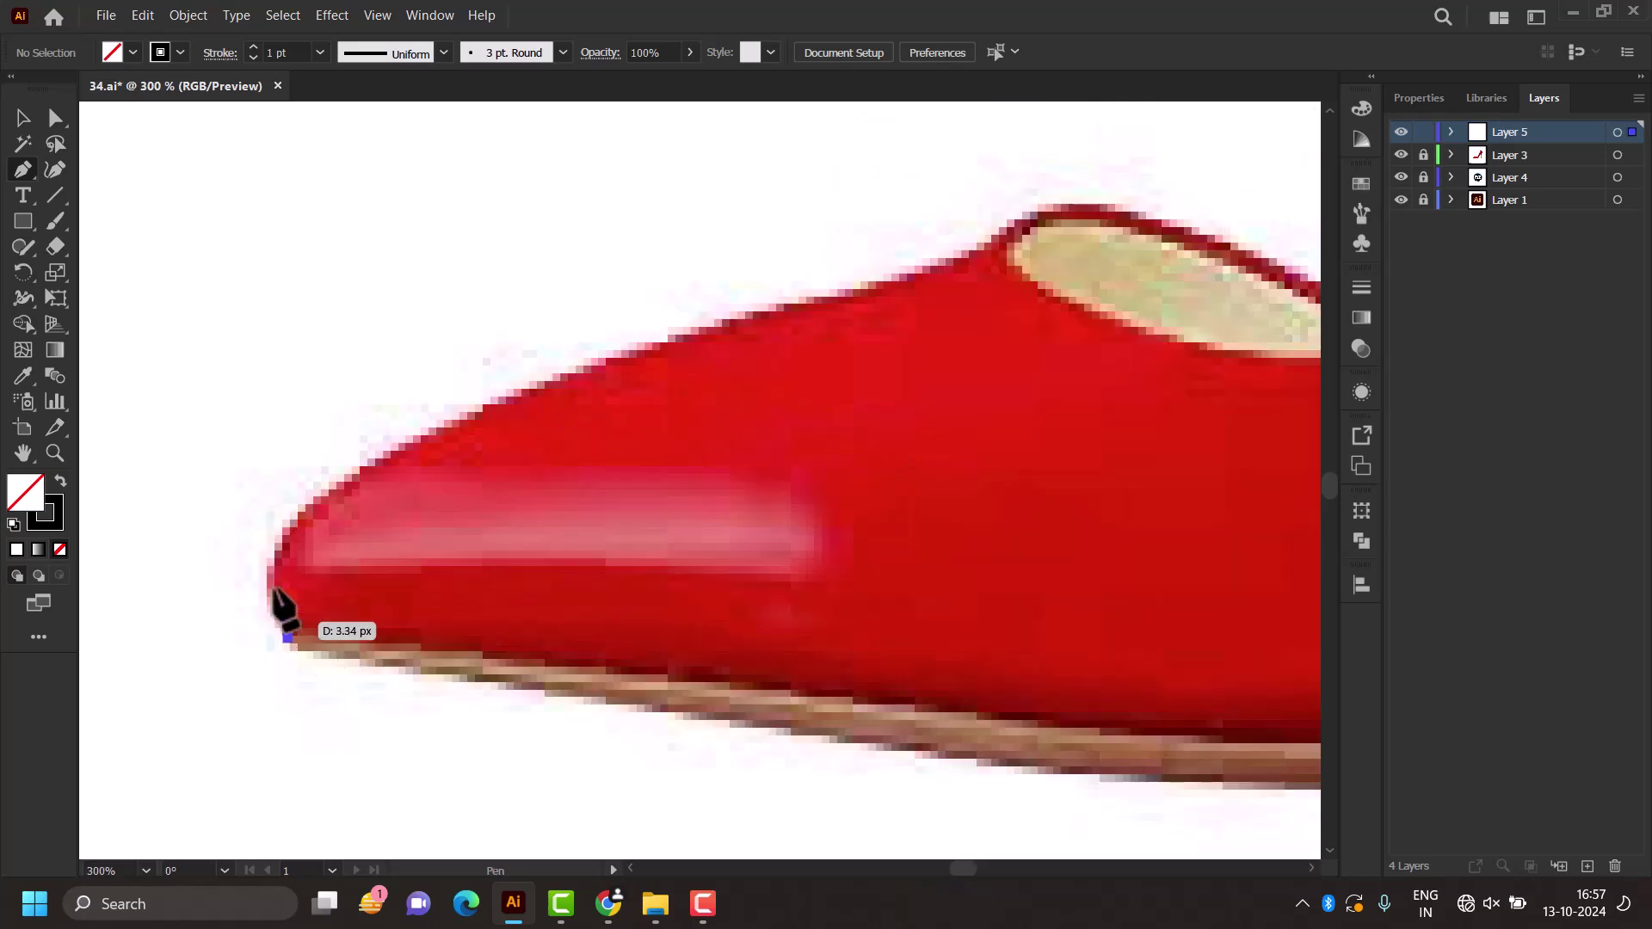
pyautogui.moveTo(265, 565)
pyautogui.mouseDown()
pyautogui.moveTo(407, 443)
pyautogui.moveTo(335, 482)
pyautogui.mouseUp()
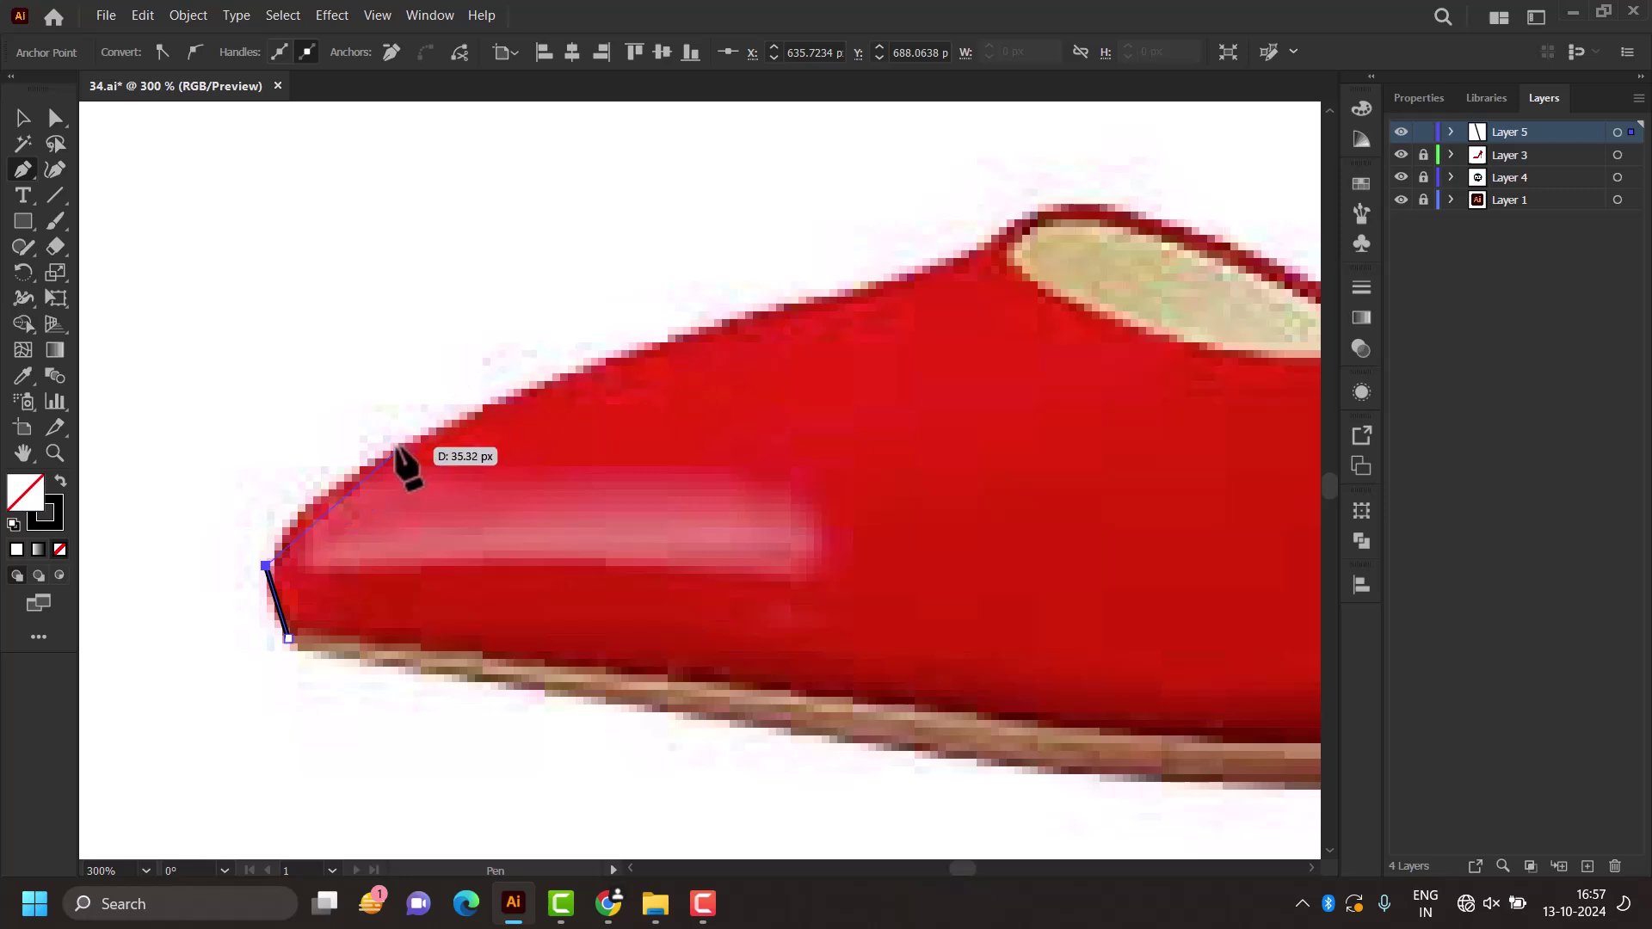
pyautogui.click(351, 472)
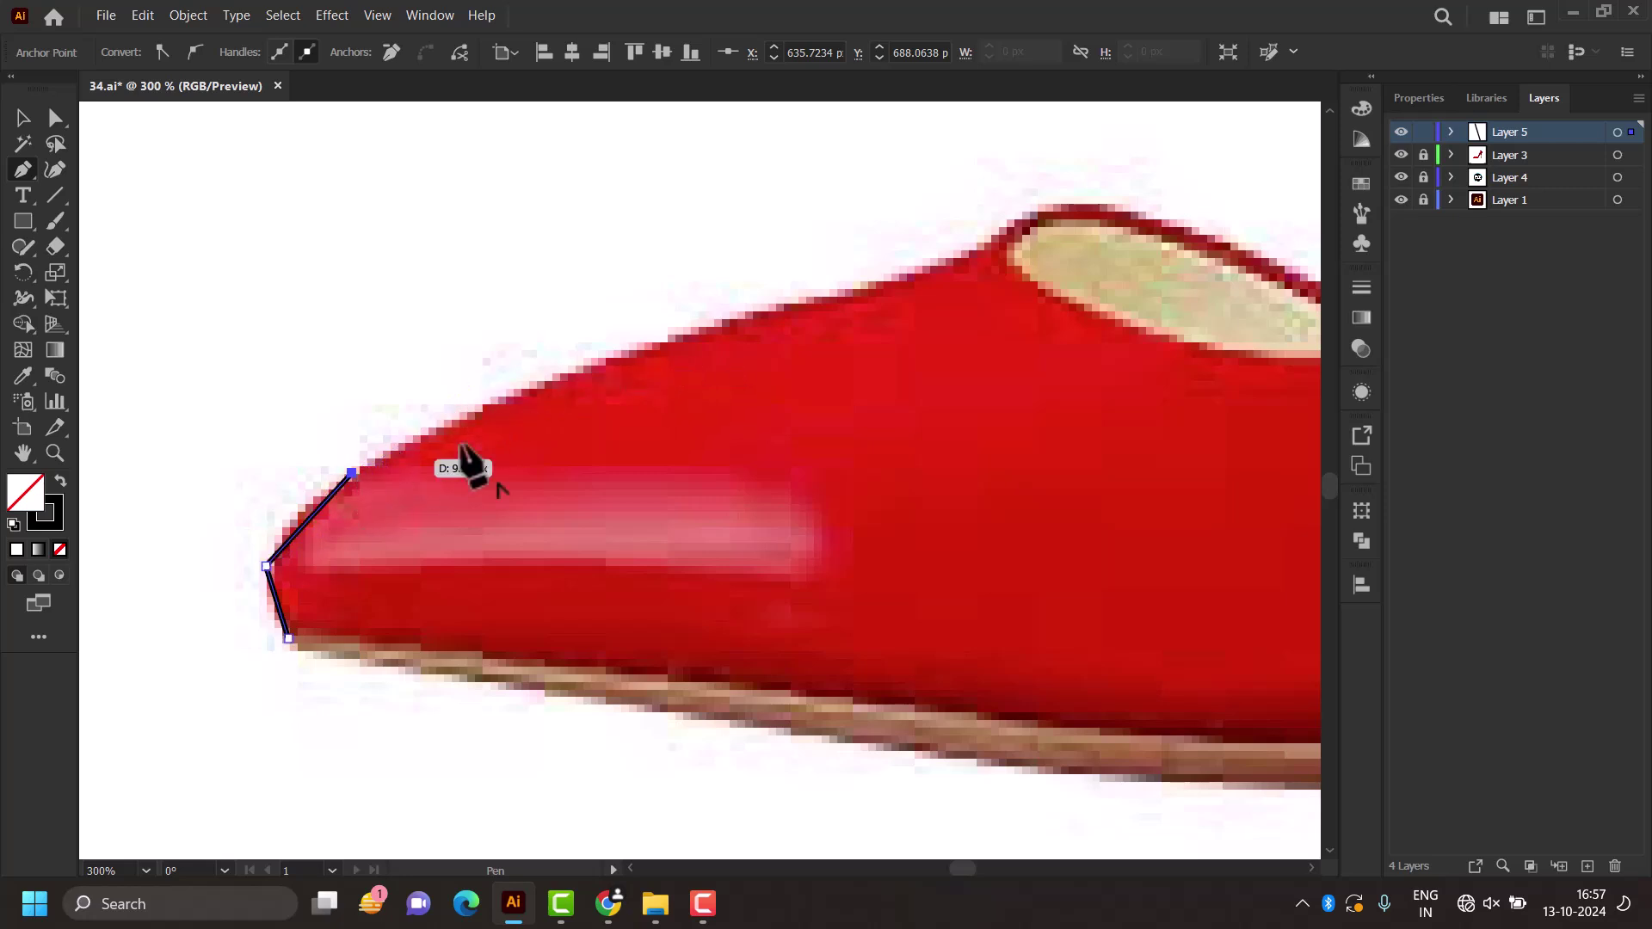
pyautogui.click(942, 265)
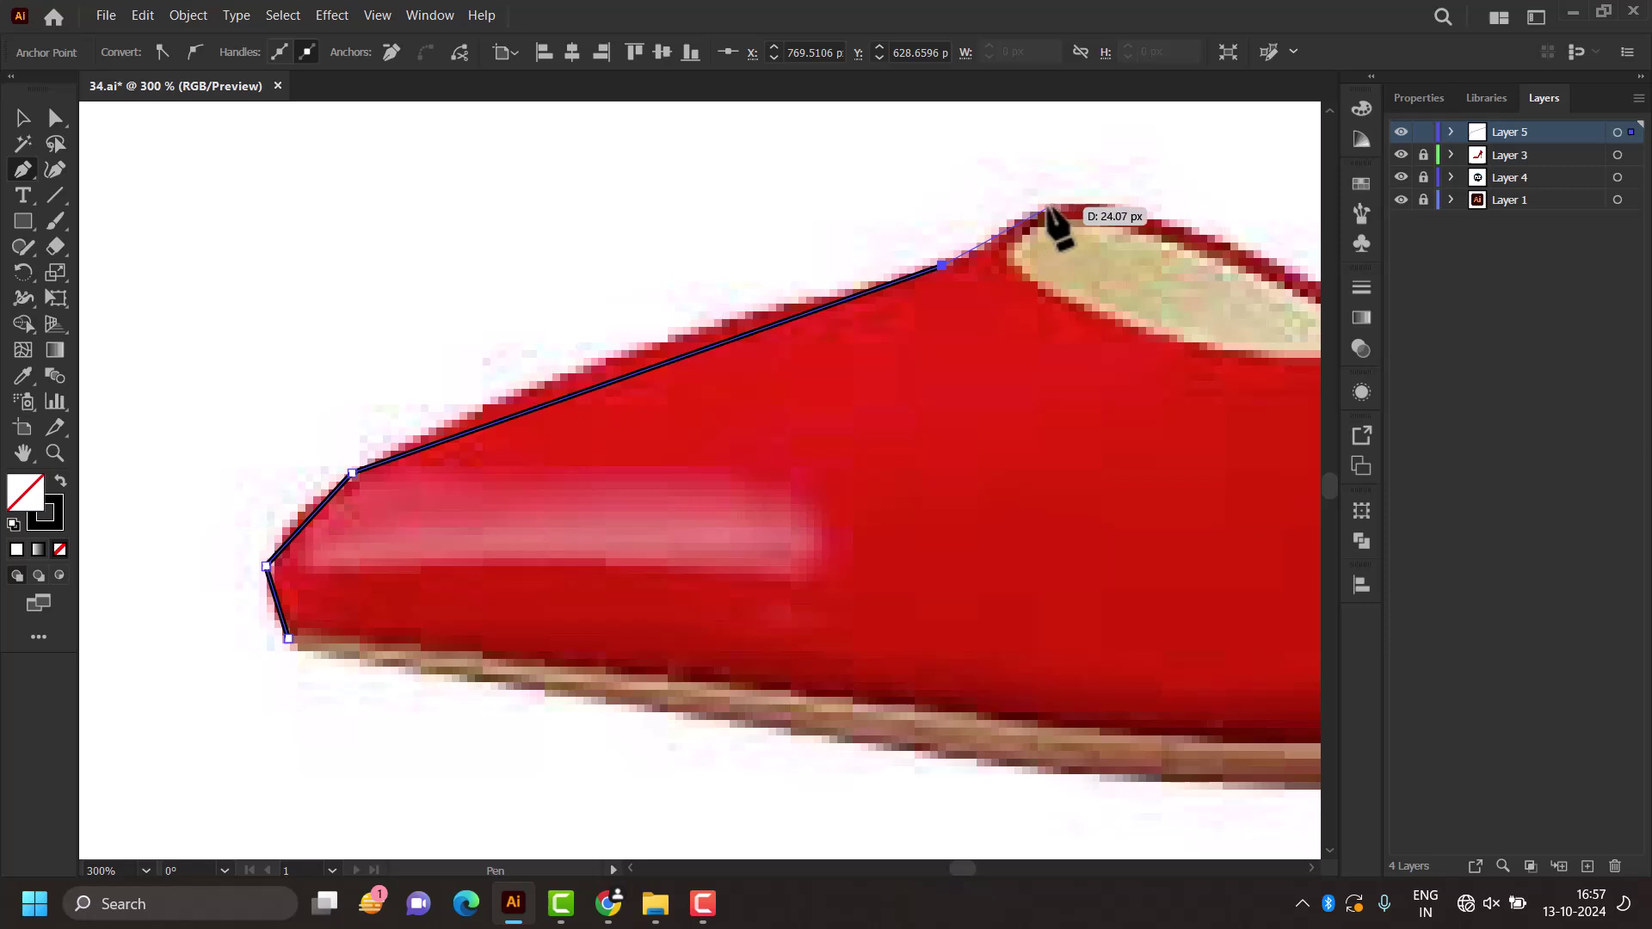
pyautogui.click(1049, 206)
pyautogui.scroll(-3, 951, 263)
pyautogui.scroll(2, 977, 254)
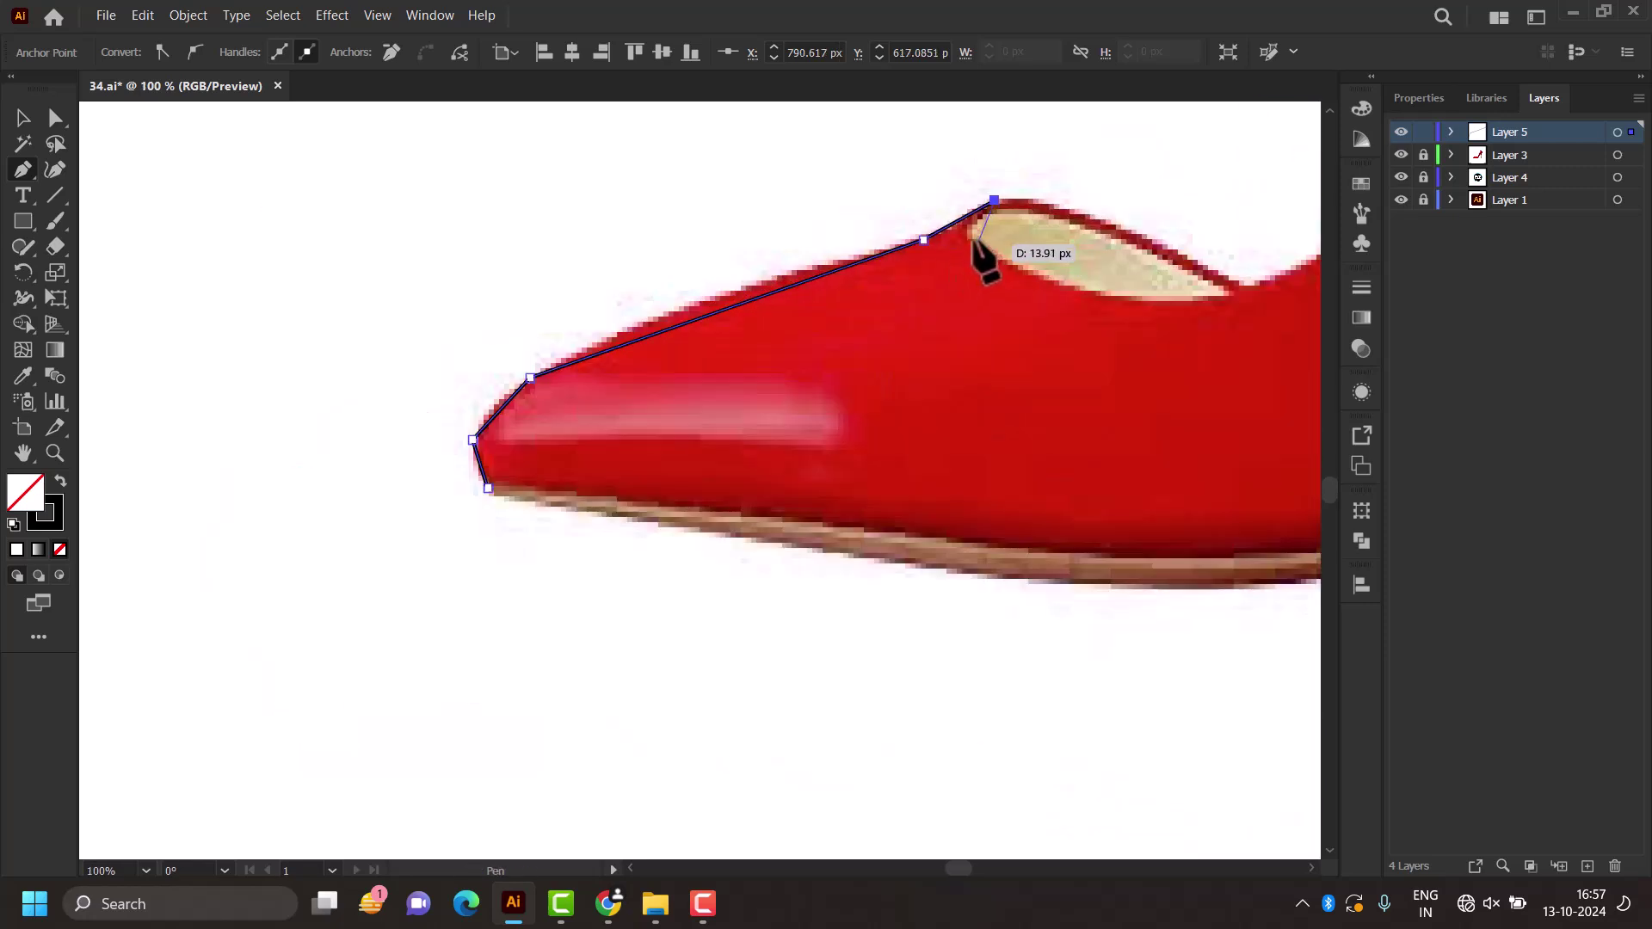
pyautogui.scroll(3, 971, 230)
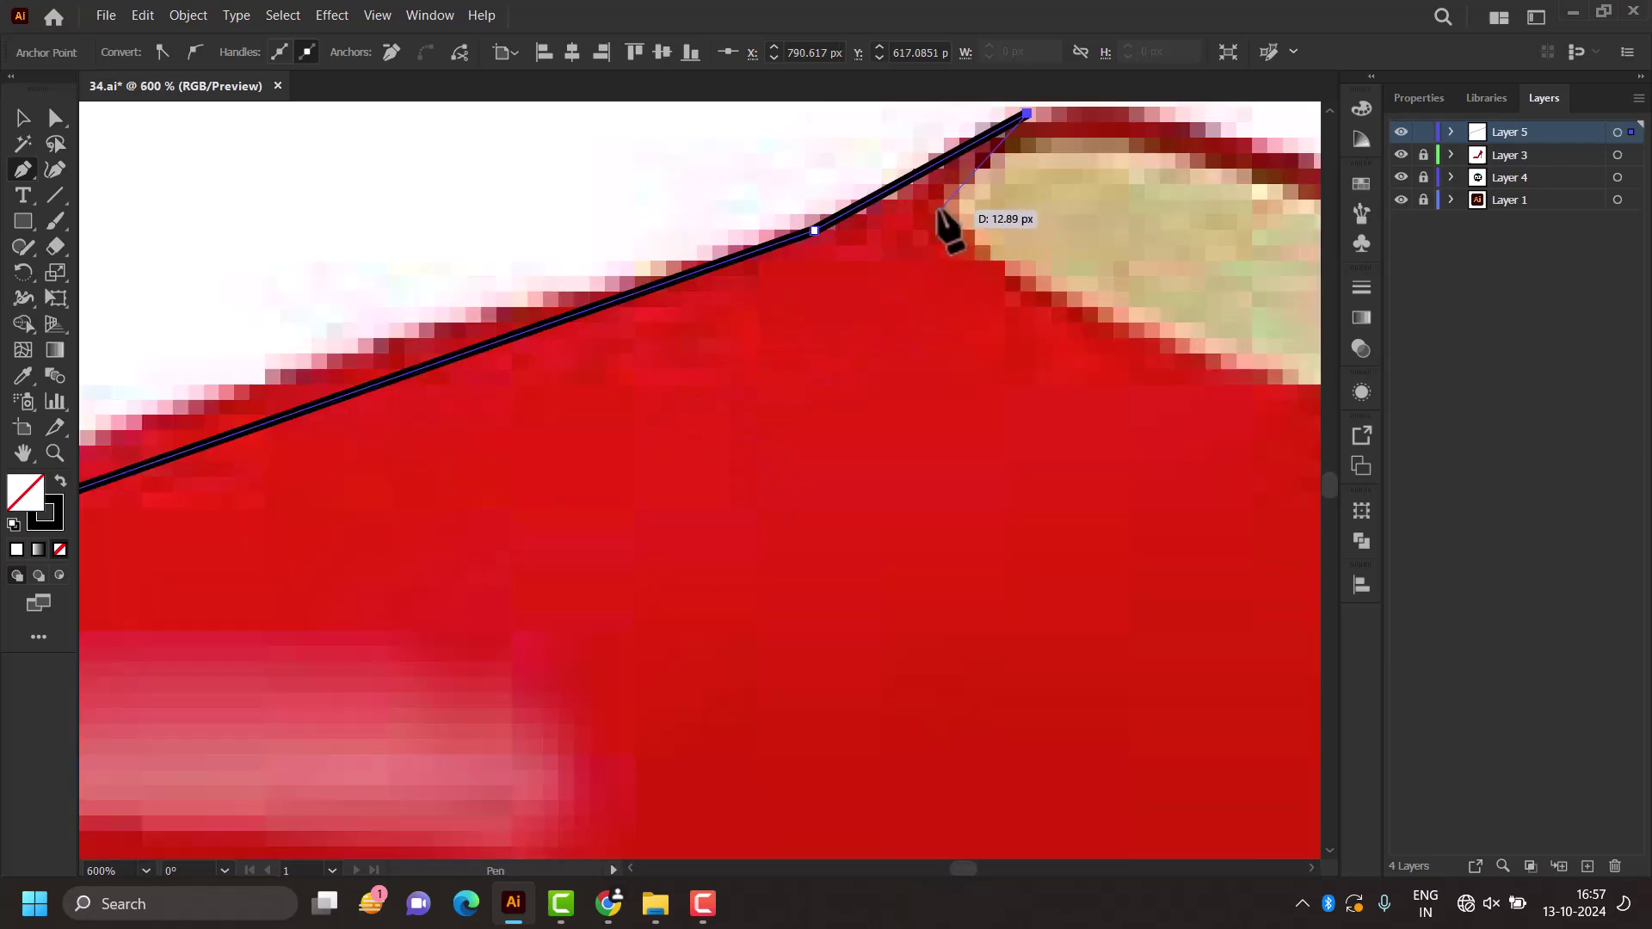
# Step: Add topline points before the opening, at the lining and at the low dip
pyautogui.click(940, 214)
pyautogui.scroll(-3, 887, 343)
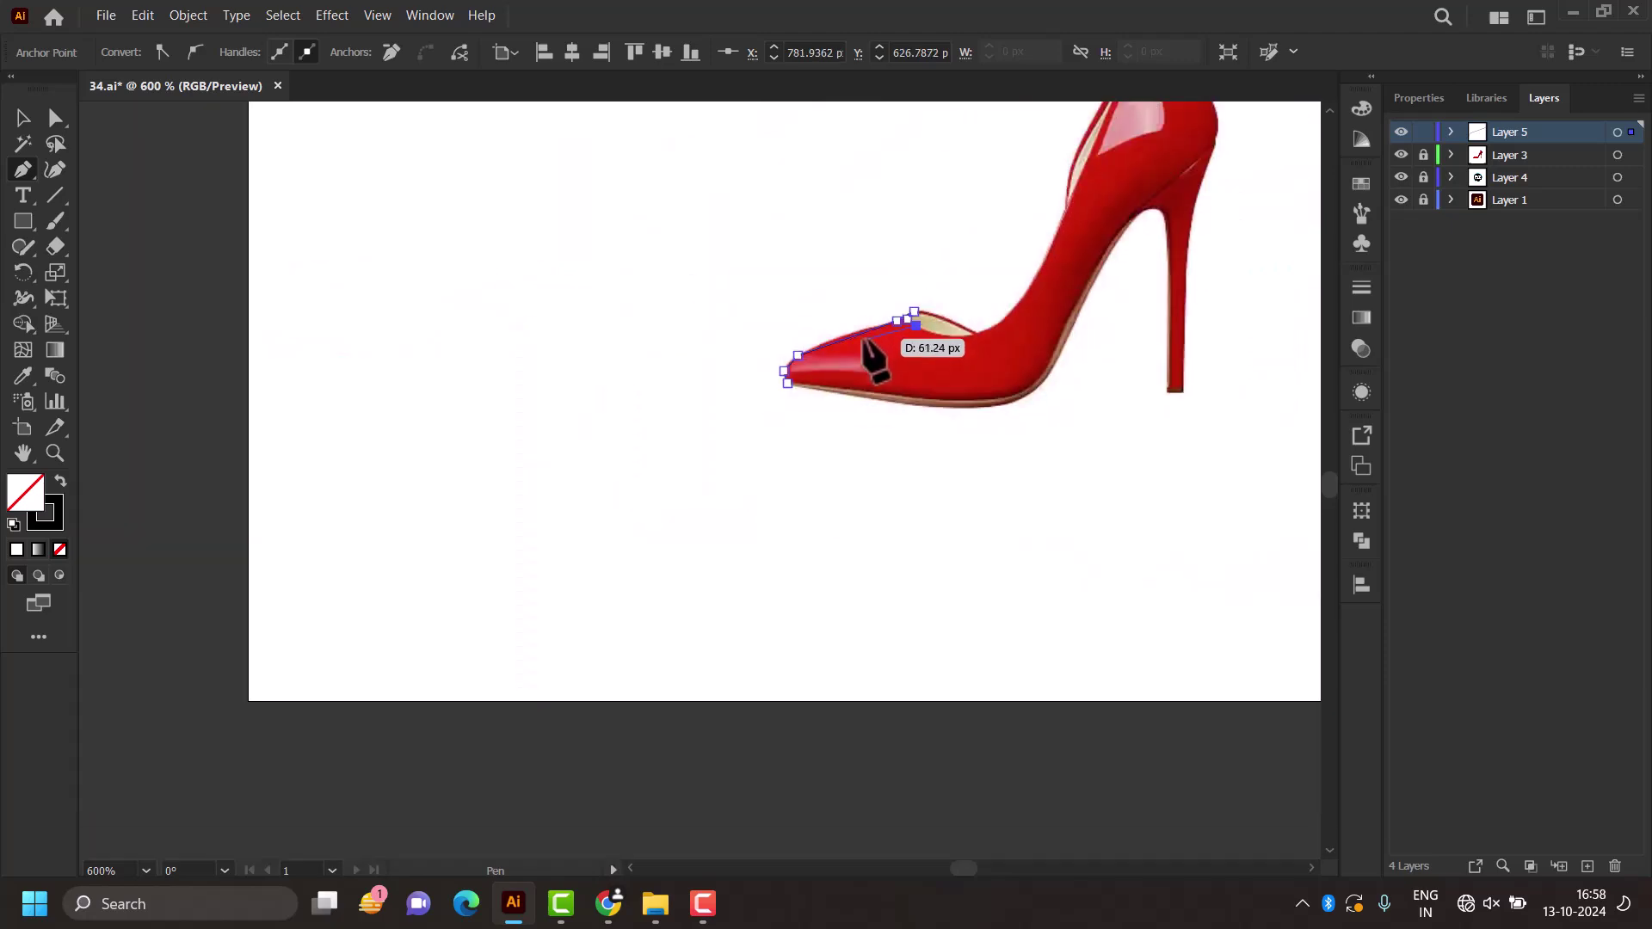
pyautogui.scroll(3, 865, 344)
pyautogui.click(822, 366)
pyautogui.scroll(-3, 813, 376)
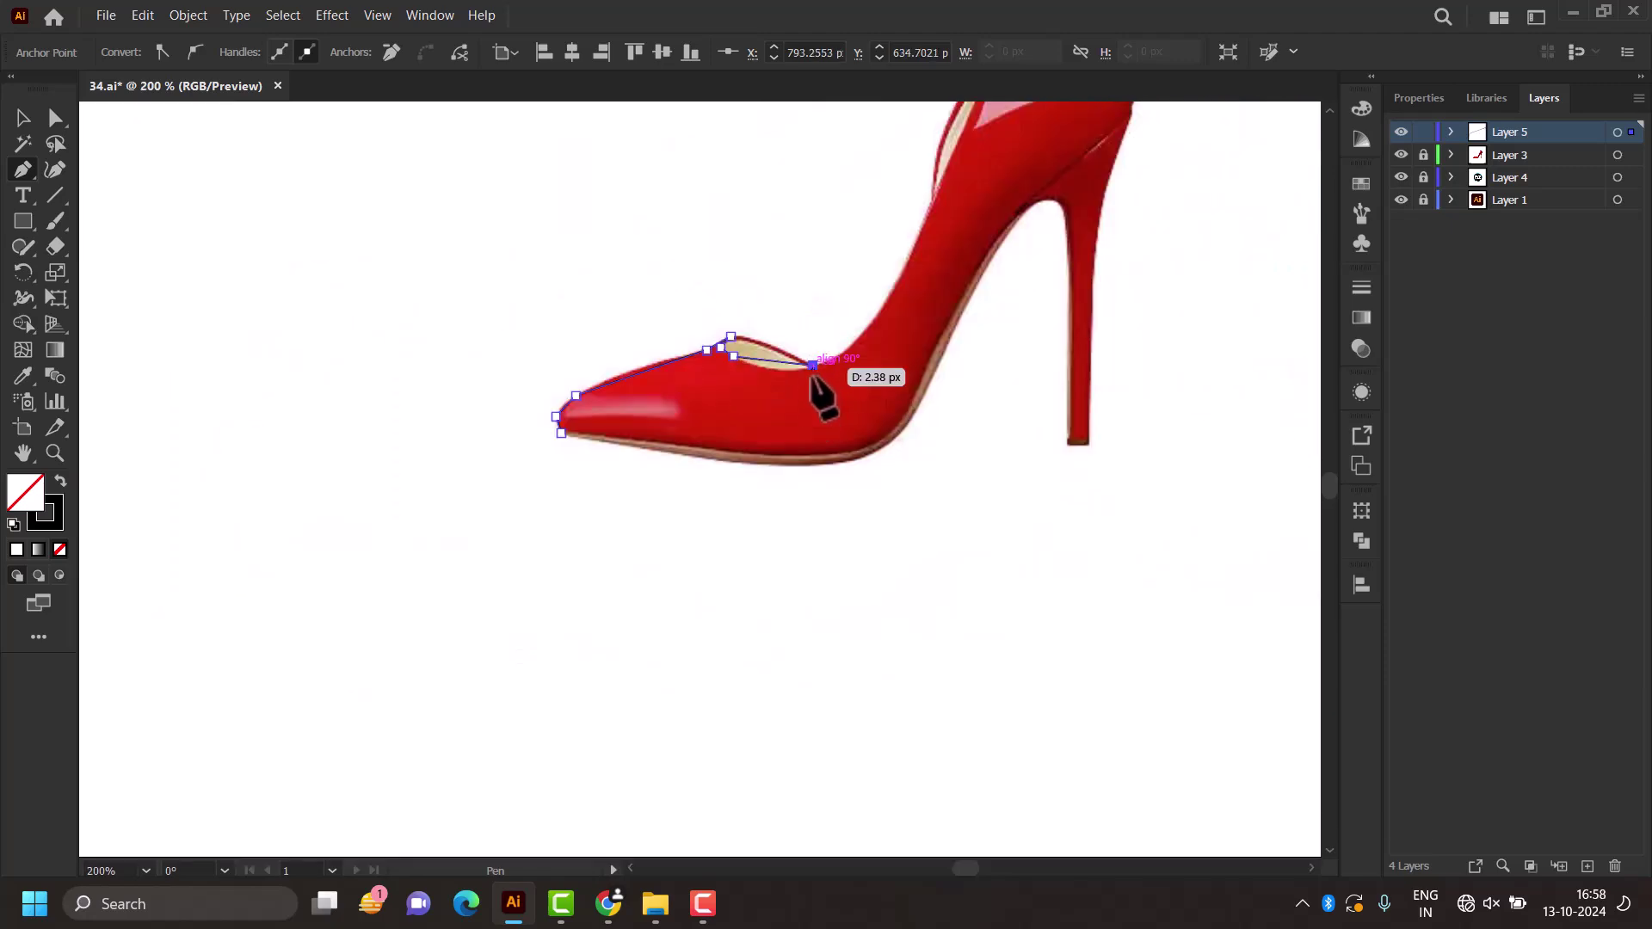
pyautogui.scroll(-3, 814, 379)
pyautogui.scroll(2, 895, 302)
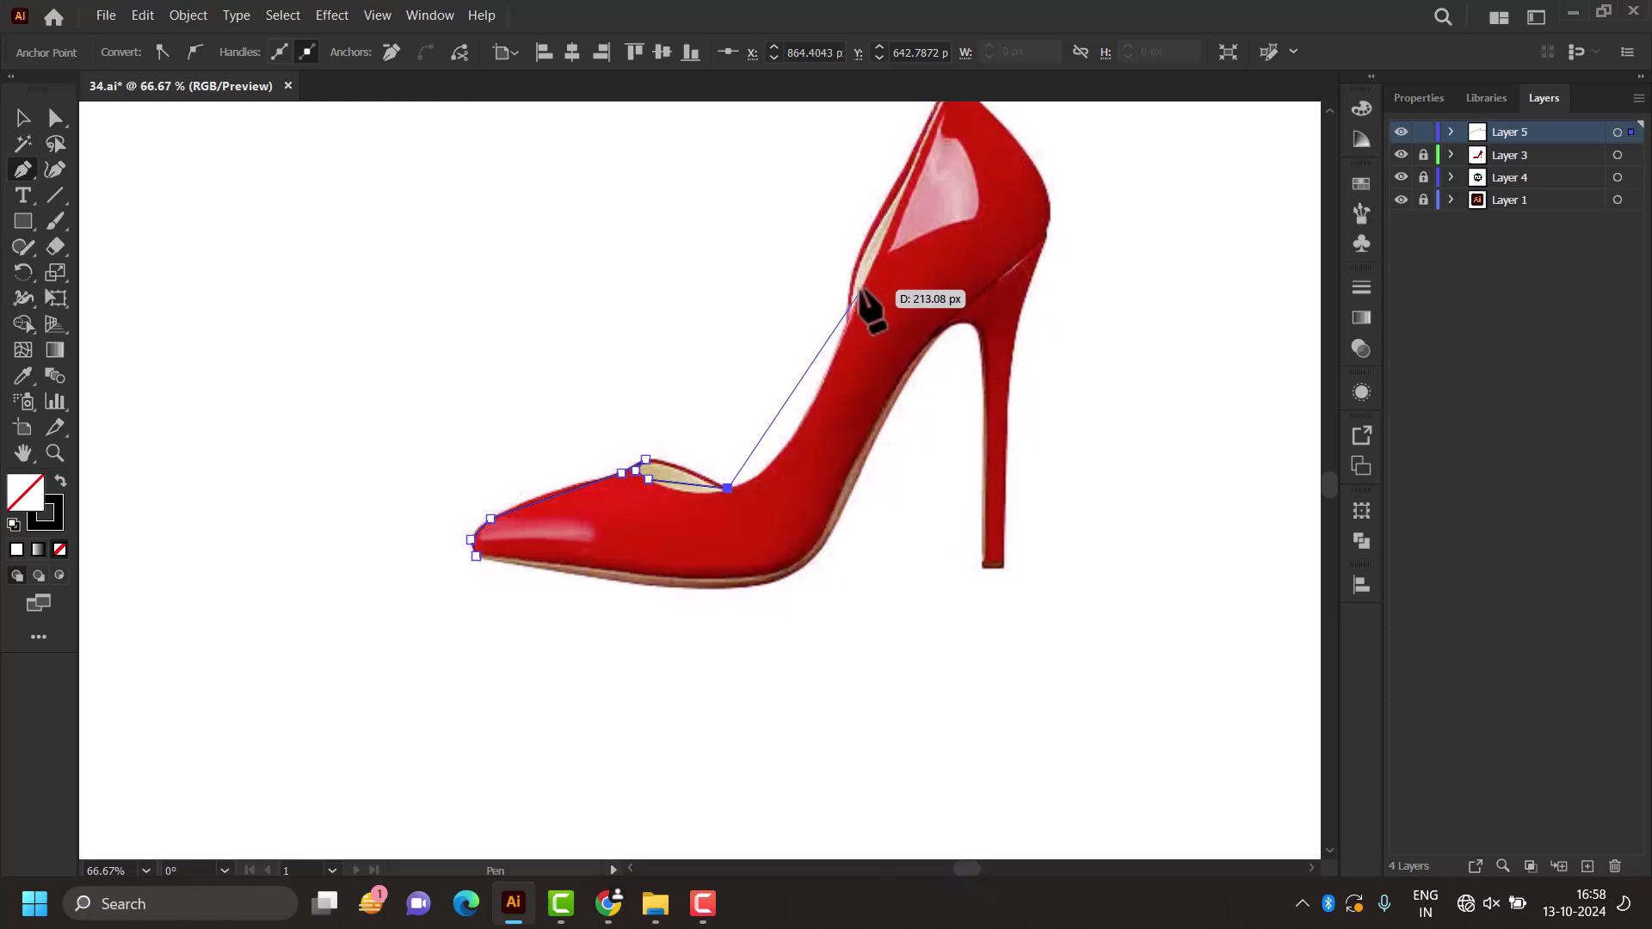
pyautogui.click(835, 350)
pyautogui.scroll(-2, 904, 258)
pyautogui.scroll(-1, 886, 207)
pyautogui.scroll(3, 887, 203)
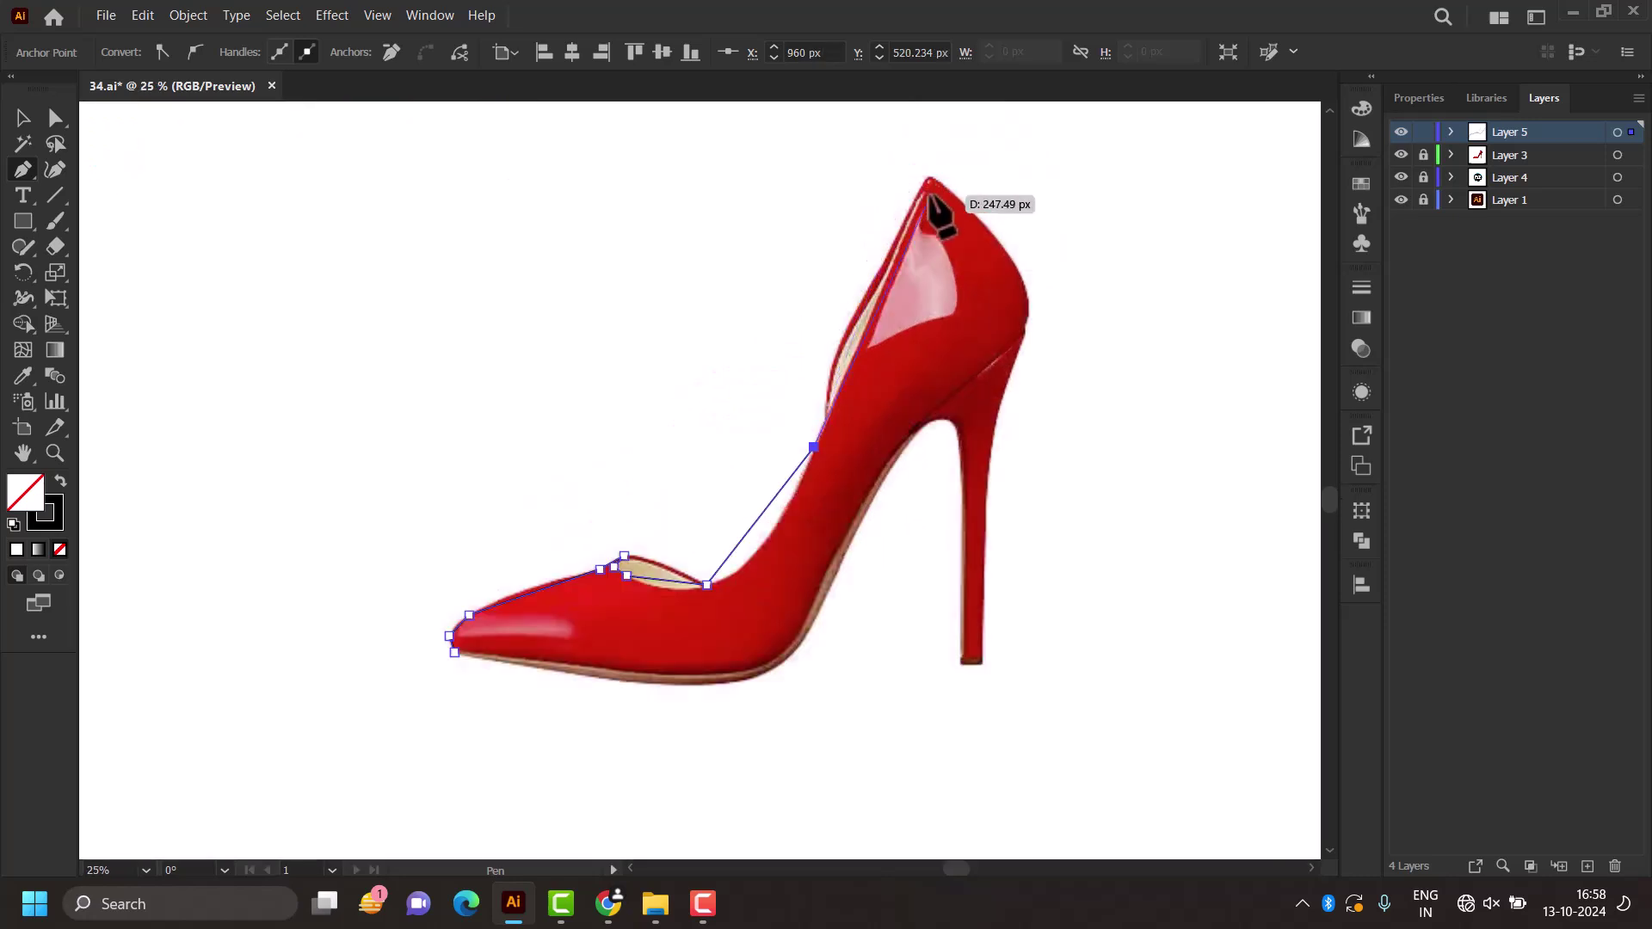
pyautogui.scroll(5, 931, 196)
# Step: Trace points from the heel collar down the heel back to the heel tip
pyautogui.click(931, 154)
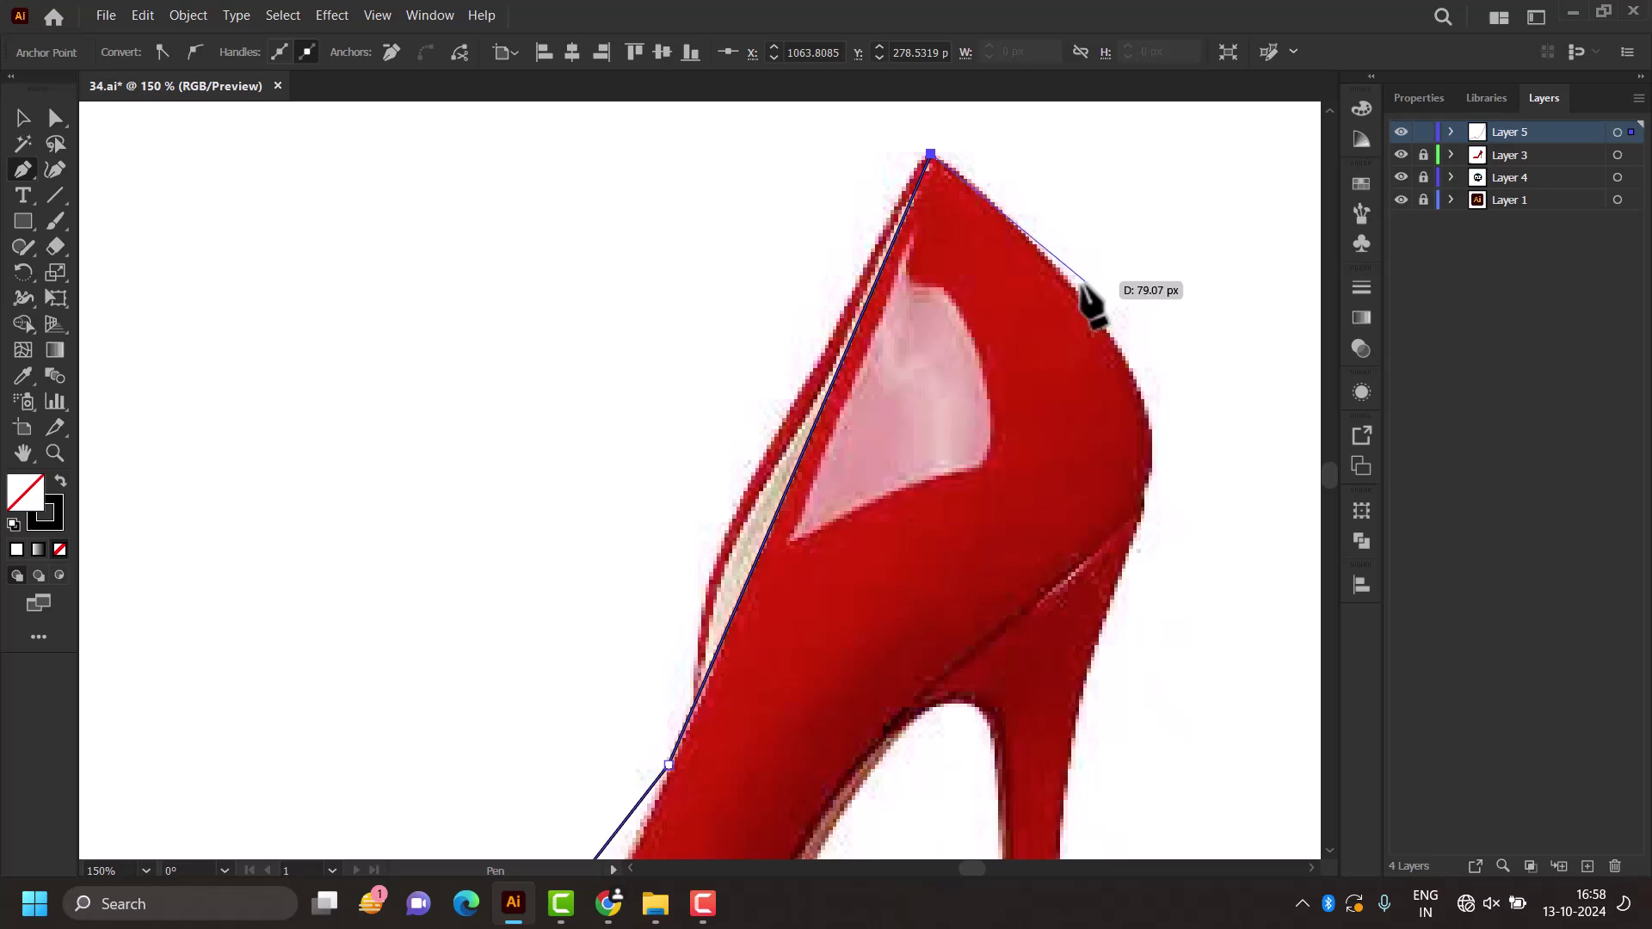
pyautogui.click(1079, 295)
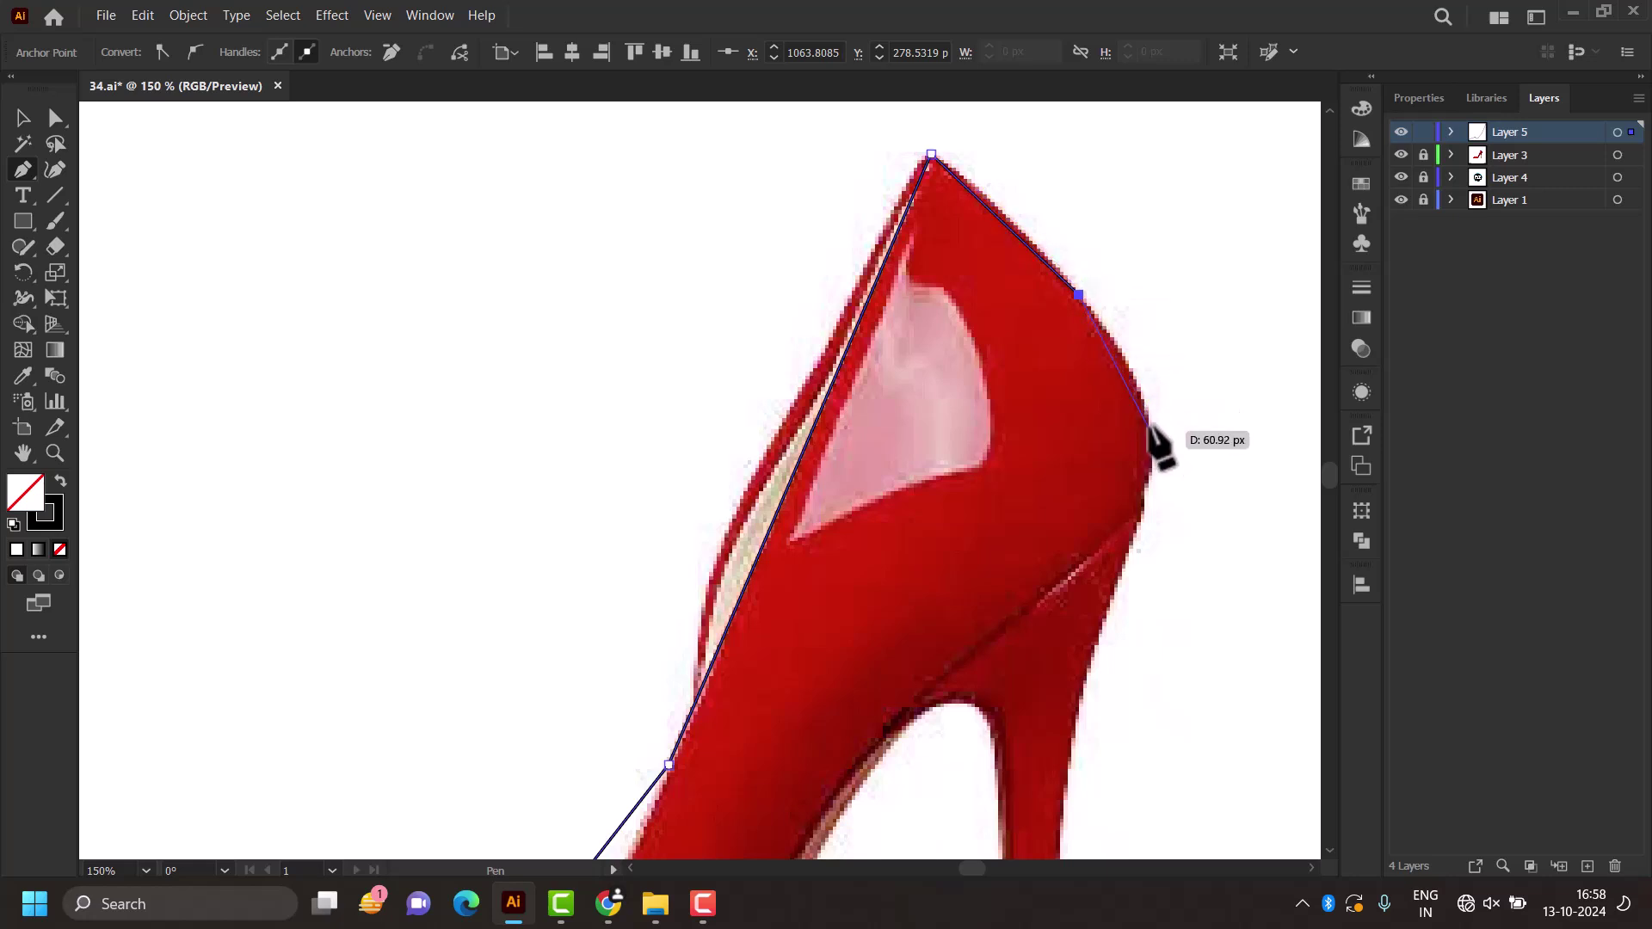
pyautogui.click(1151, 423)
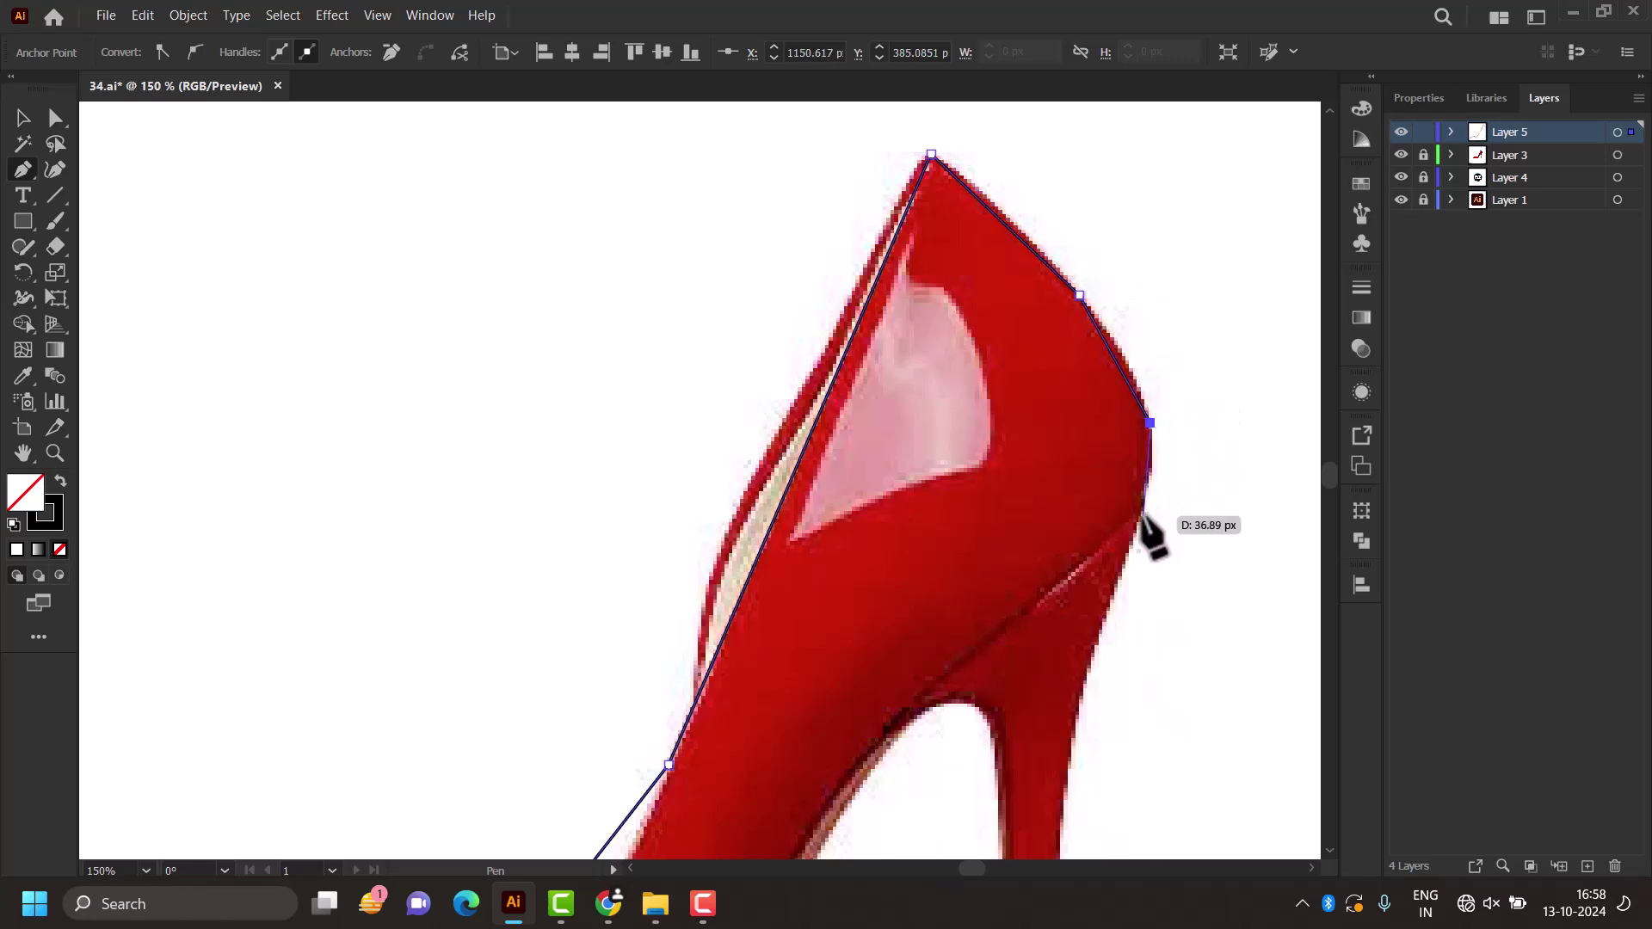
pyautogui.scroll(-5, 1147, 545)
pyautogui.scroll(1, 1125, 608)
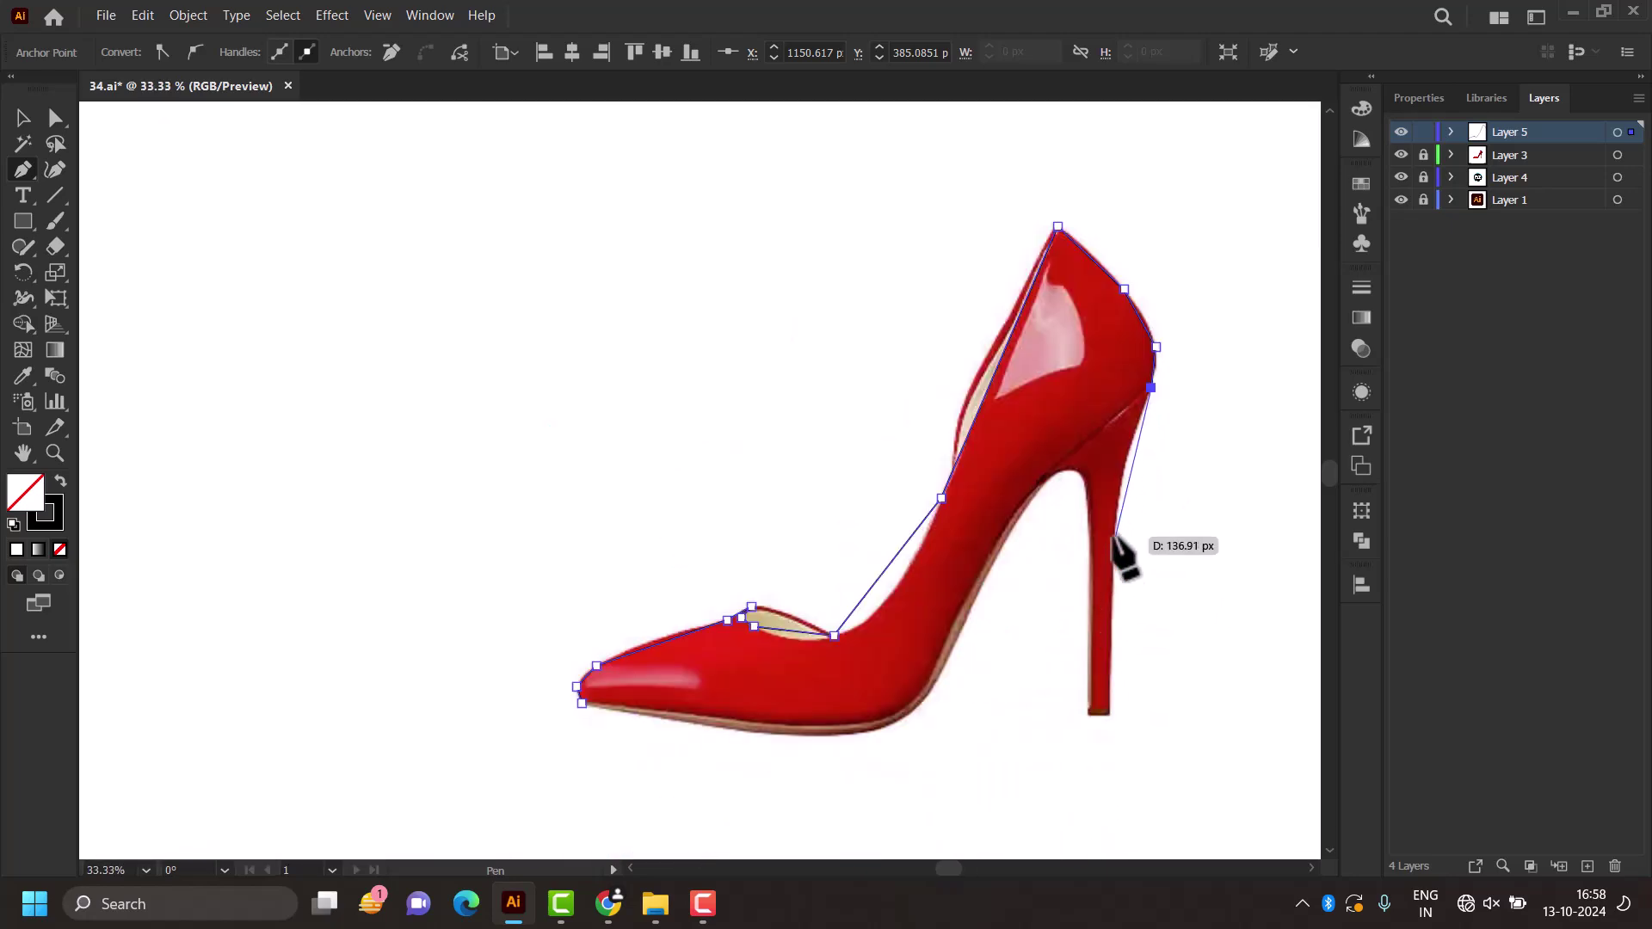
pyautogui.scroll(3, 1118, 555)
pyautogui.scroll(-3, 1126, 727)
pyautogui.scroll(1, 1074, 599)
pyautogui.scroll(5, 1089, 719)
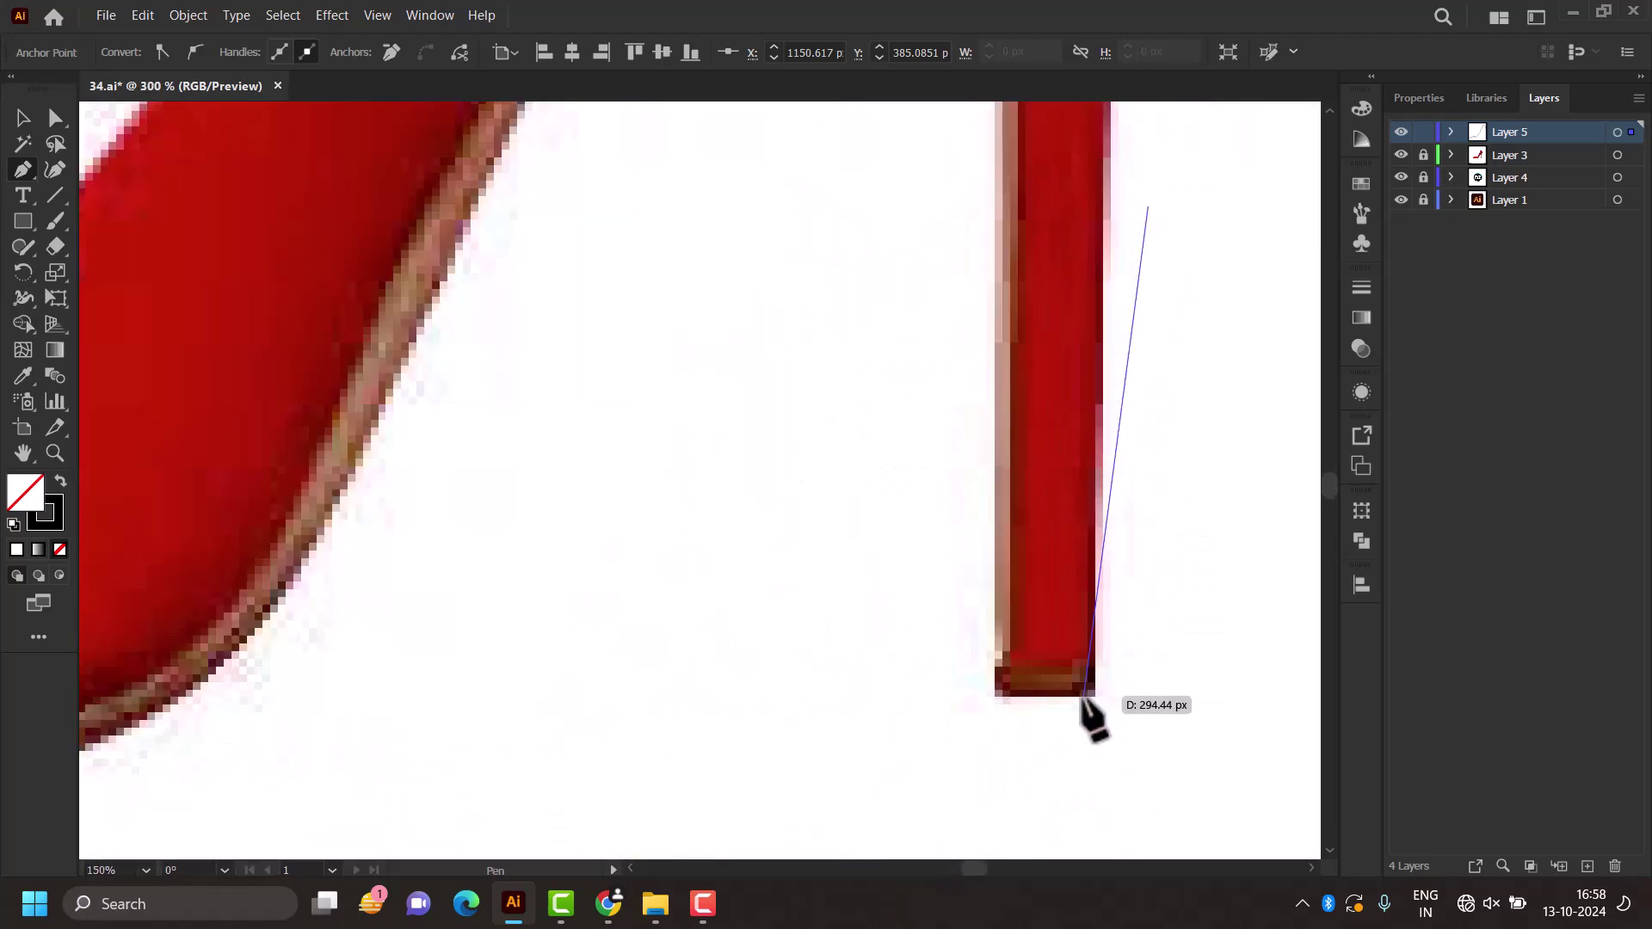
pyautogui.click(1094, 695)
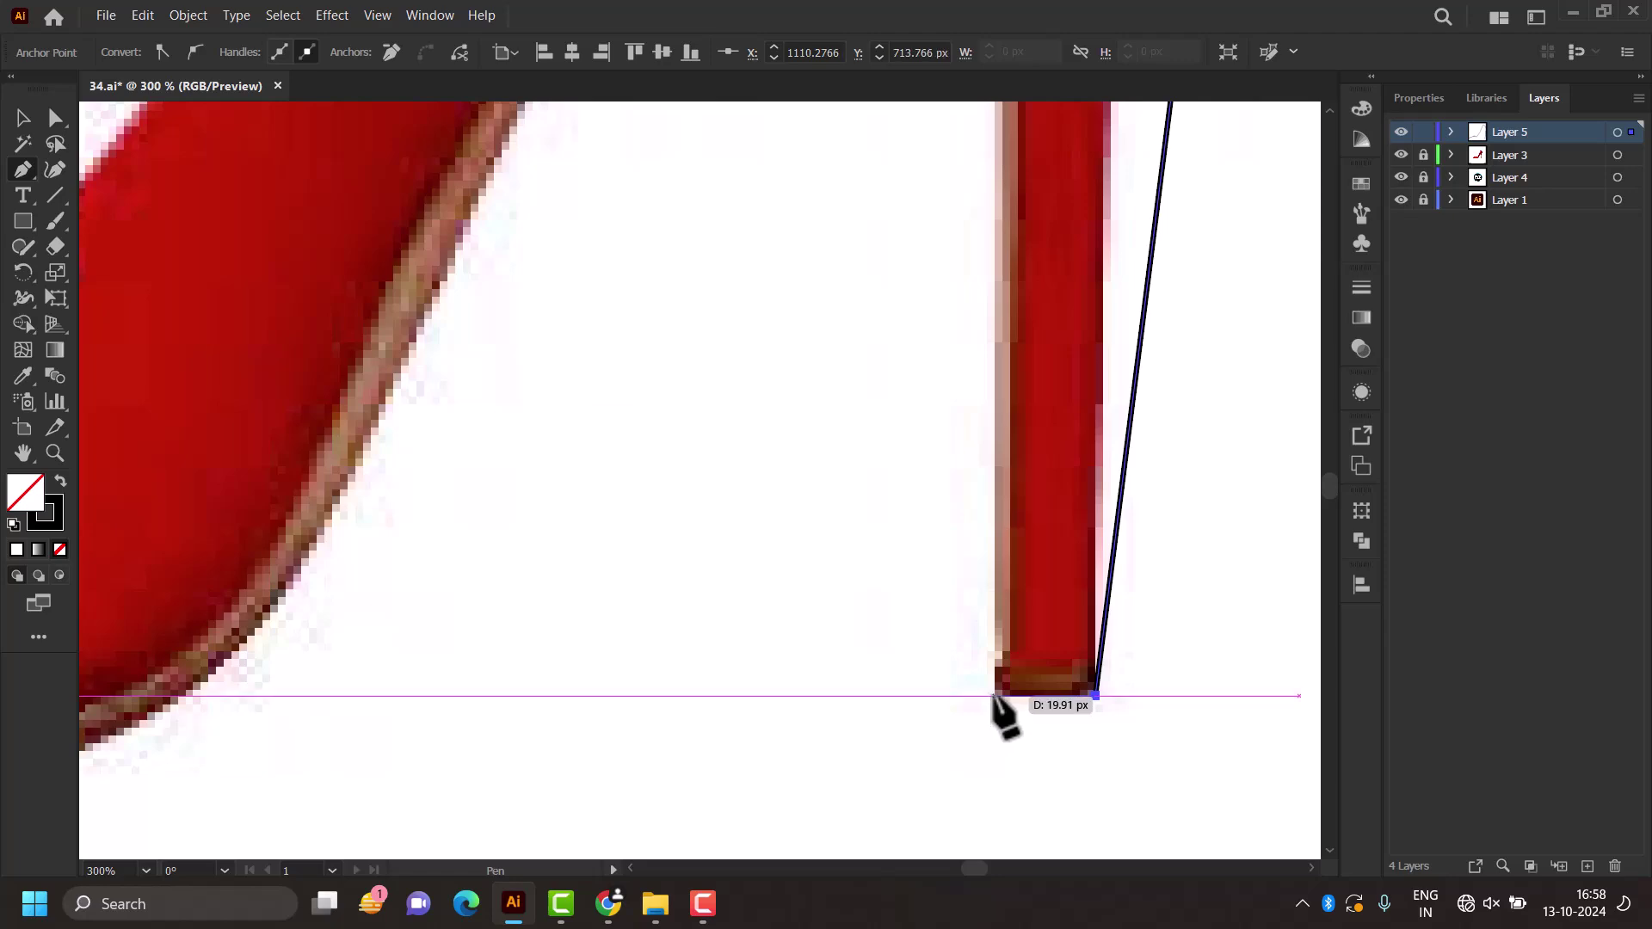
pyautogui.scroll(-5, 995, 684)
pyautogui.scroll(5, 1011, 479)
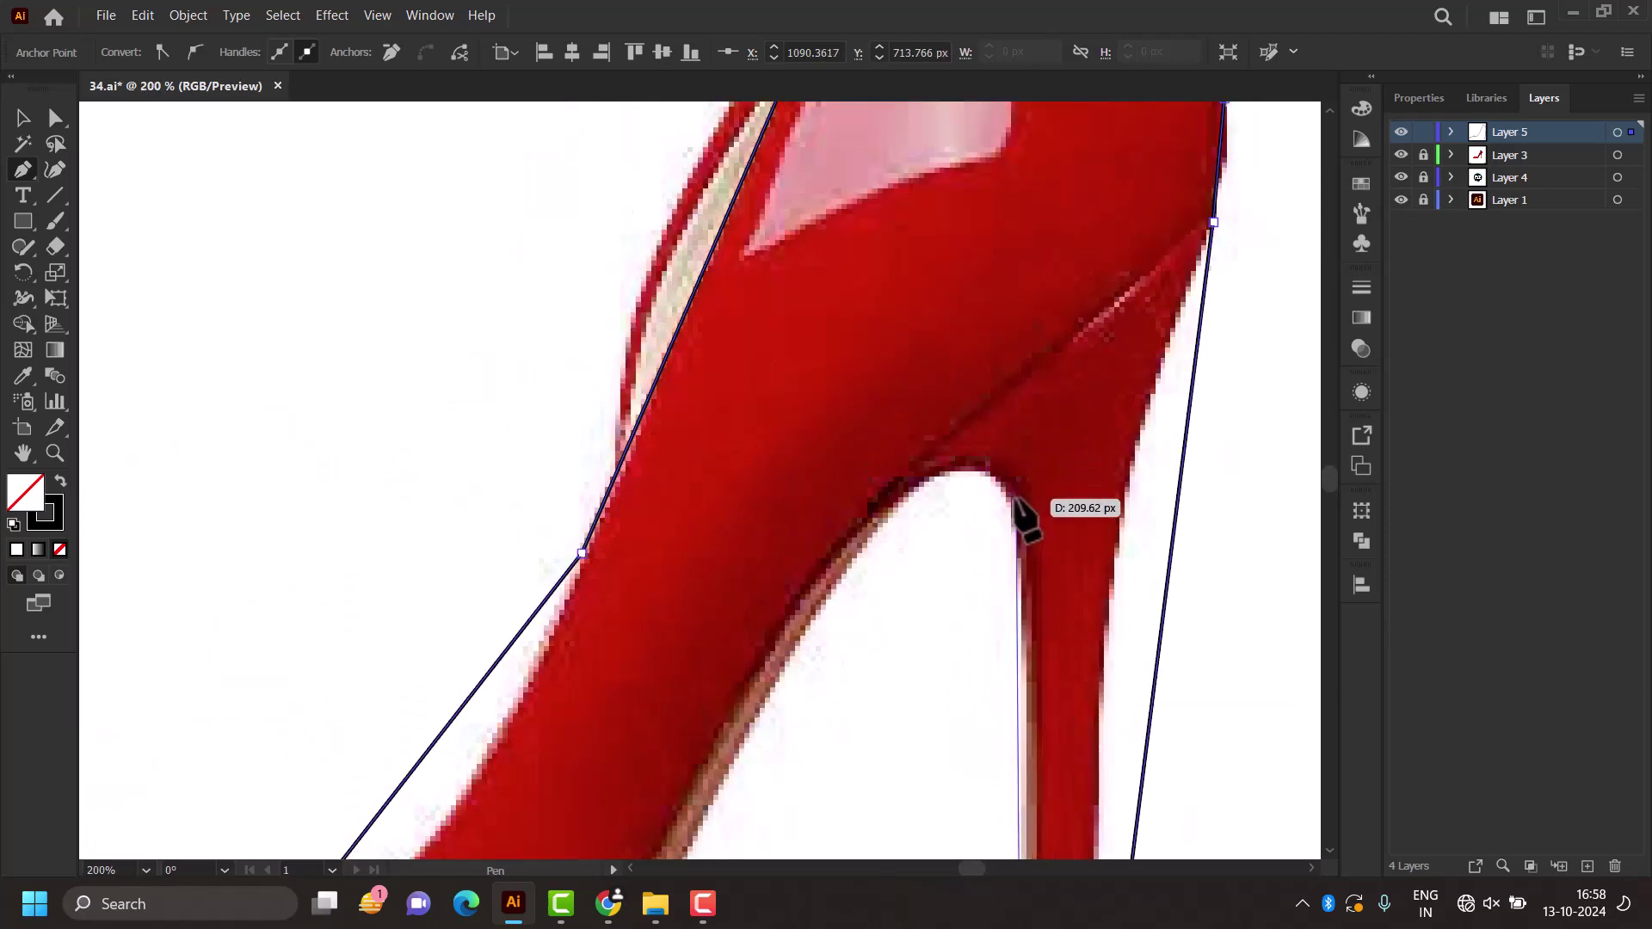
# Step: Trace points under the arch and along the sole, closing the path at the toe
pyautogui.click(1020, 503)
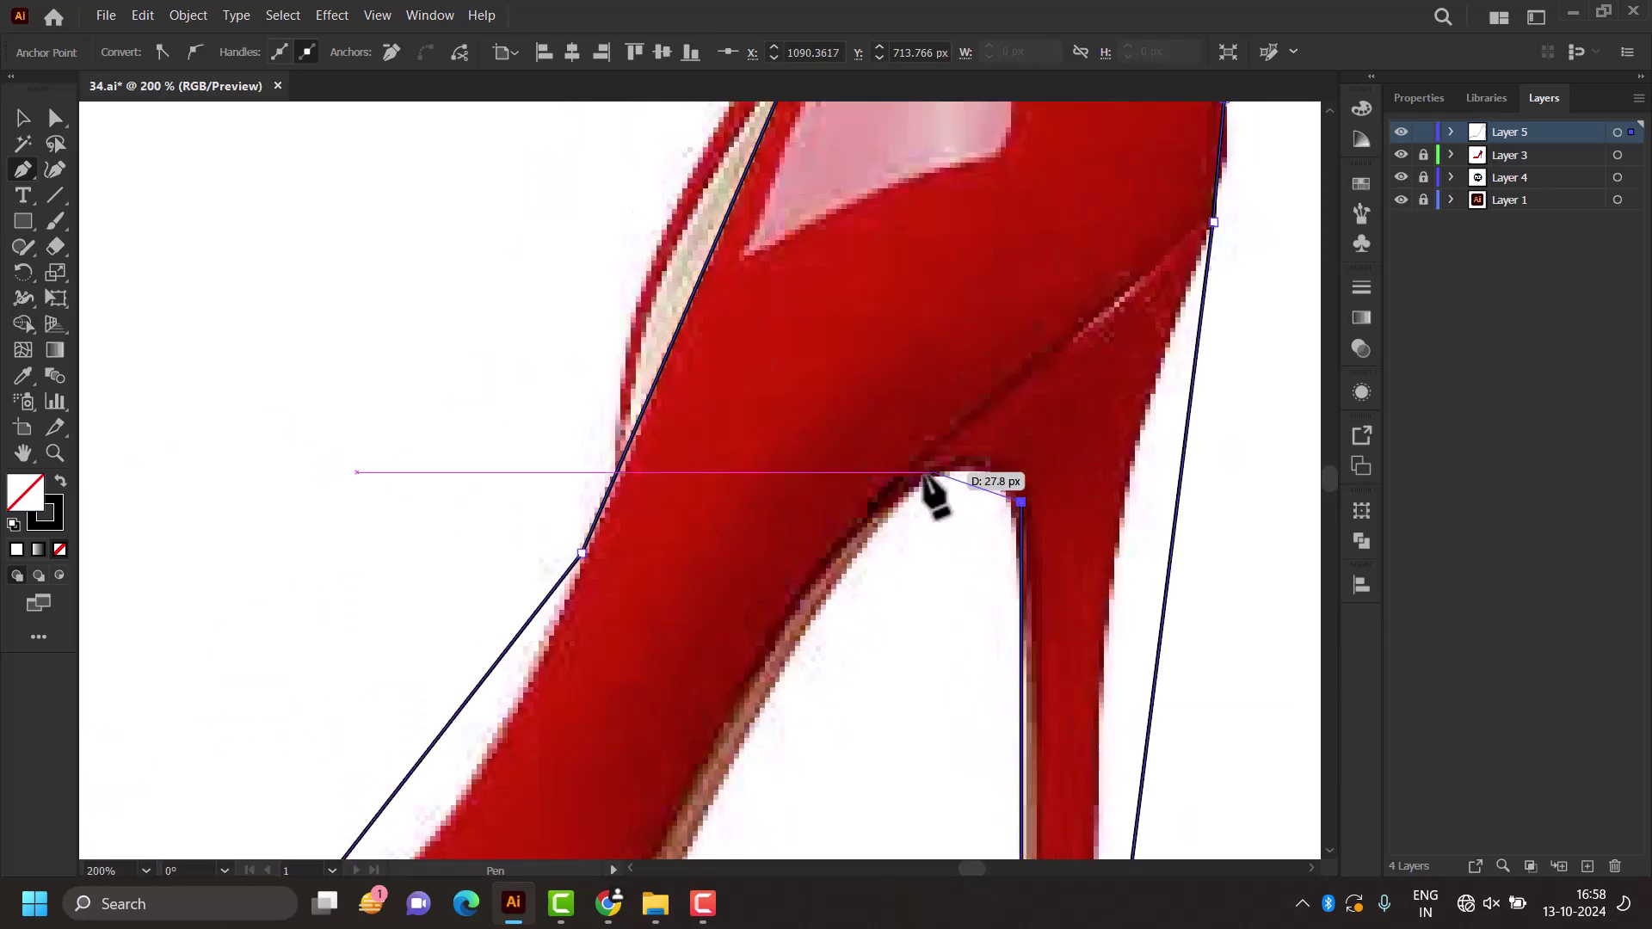
pyautogui.scroll(-4, 905, 492)
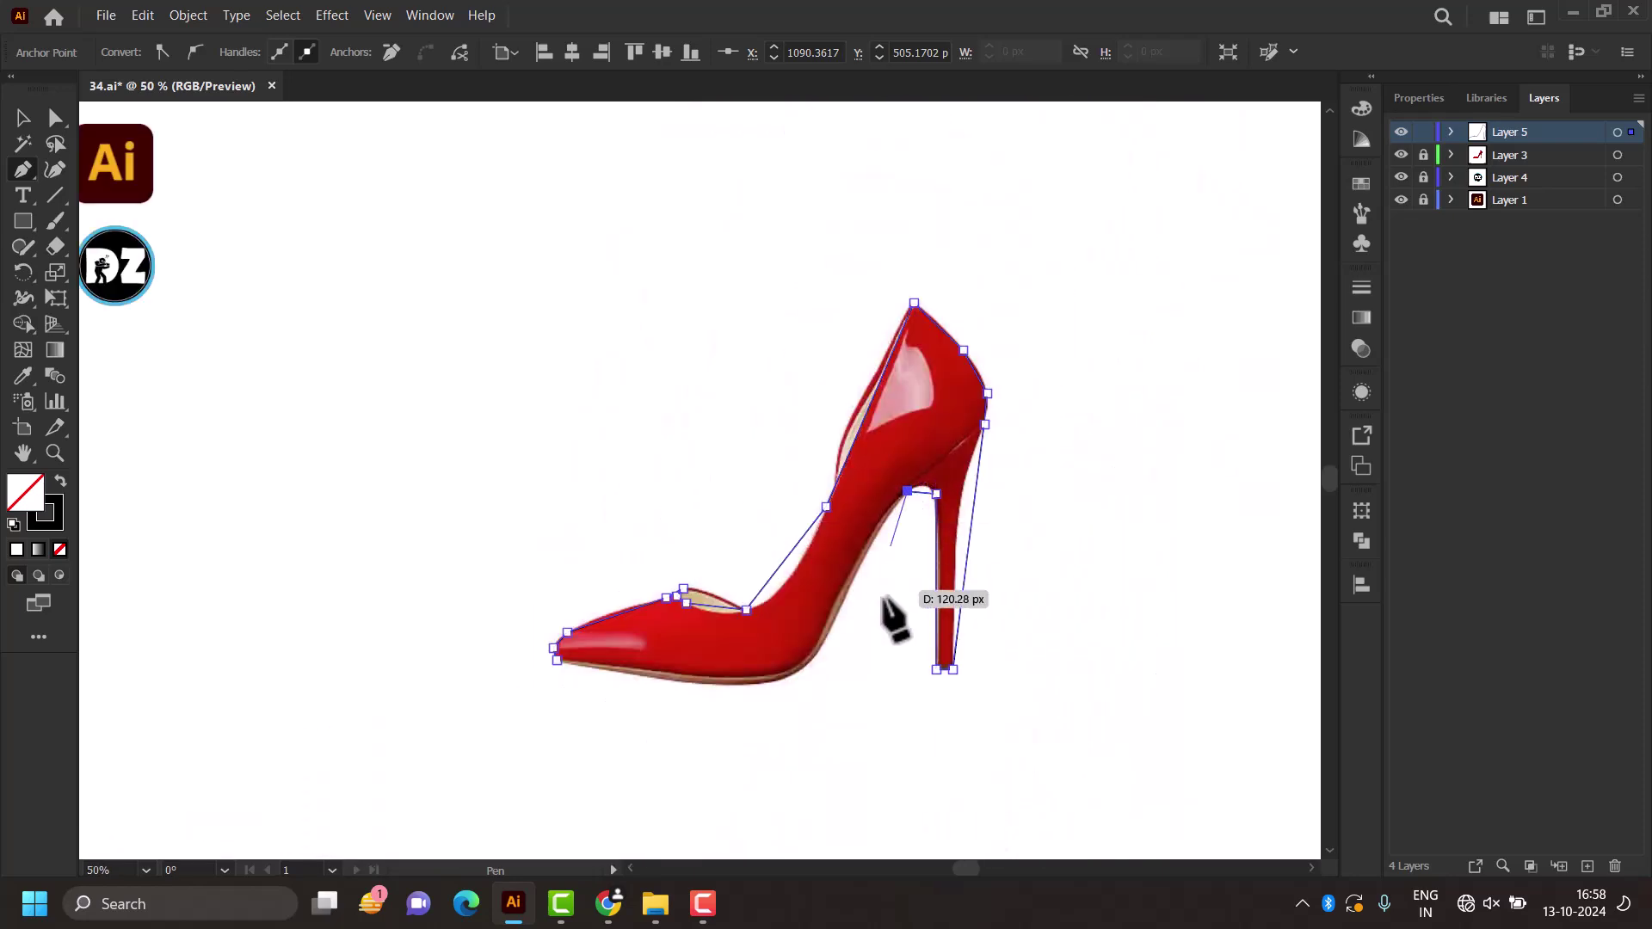
pyautogui.scroll(3, 893, 609)
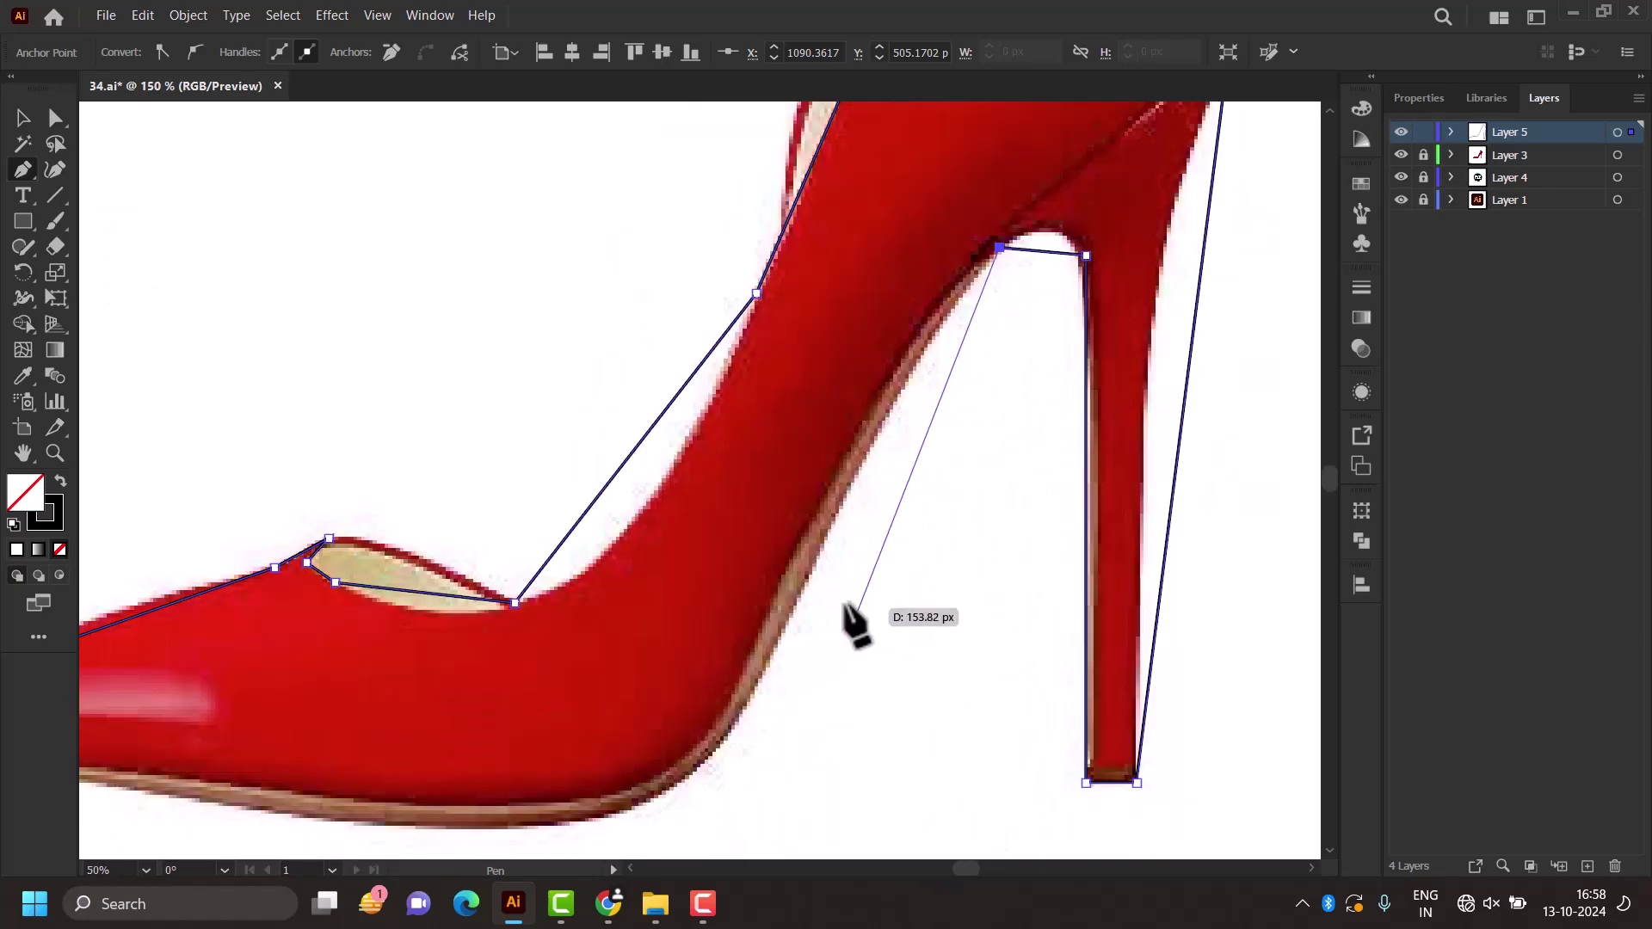
pyautogui.click(735, 721)
pyautogui.scroll(-2, 737, 740)
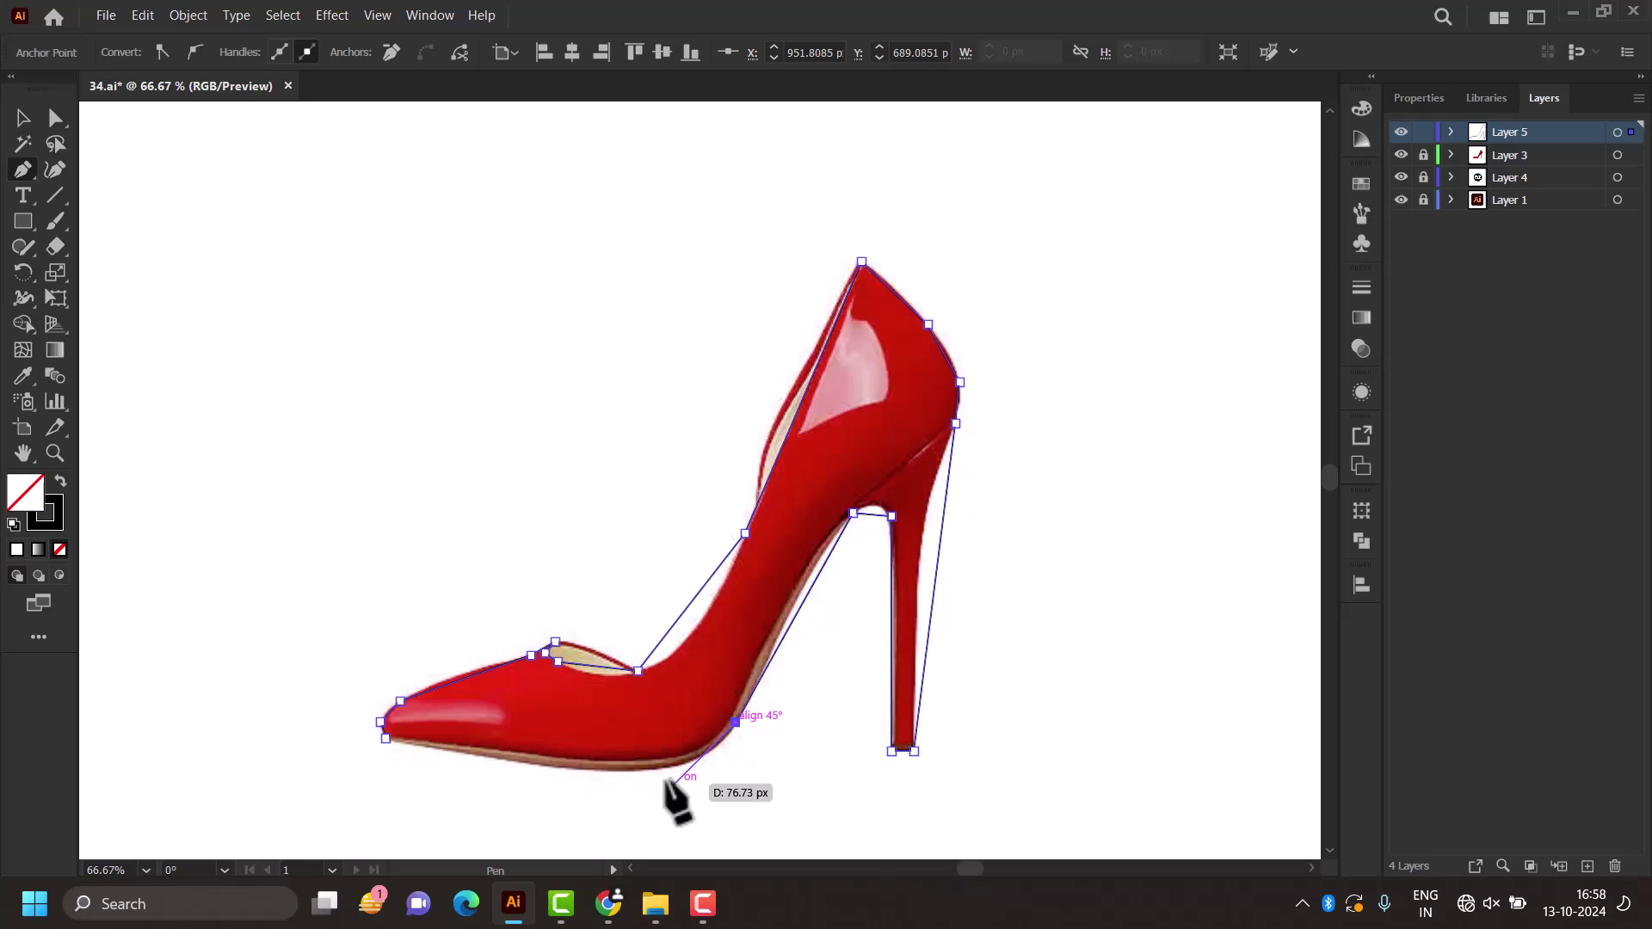
pyautogui.click(621, 768)
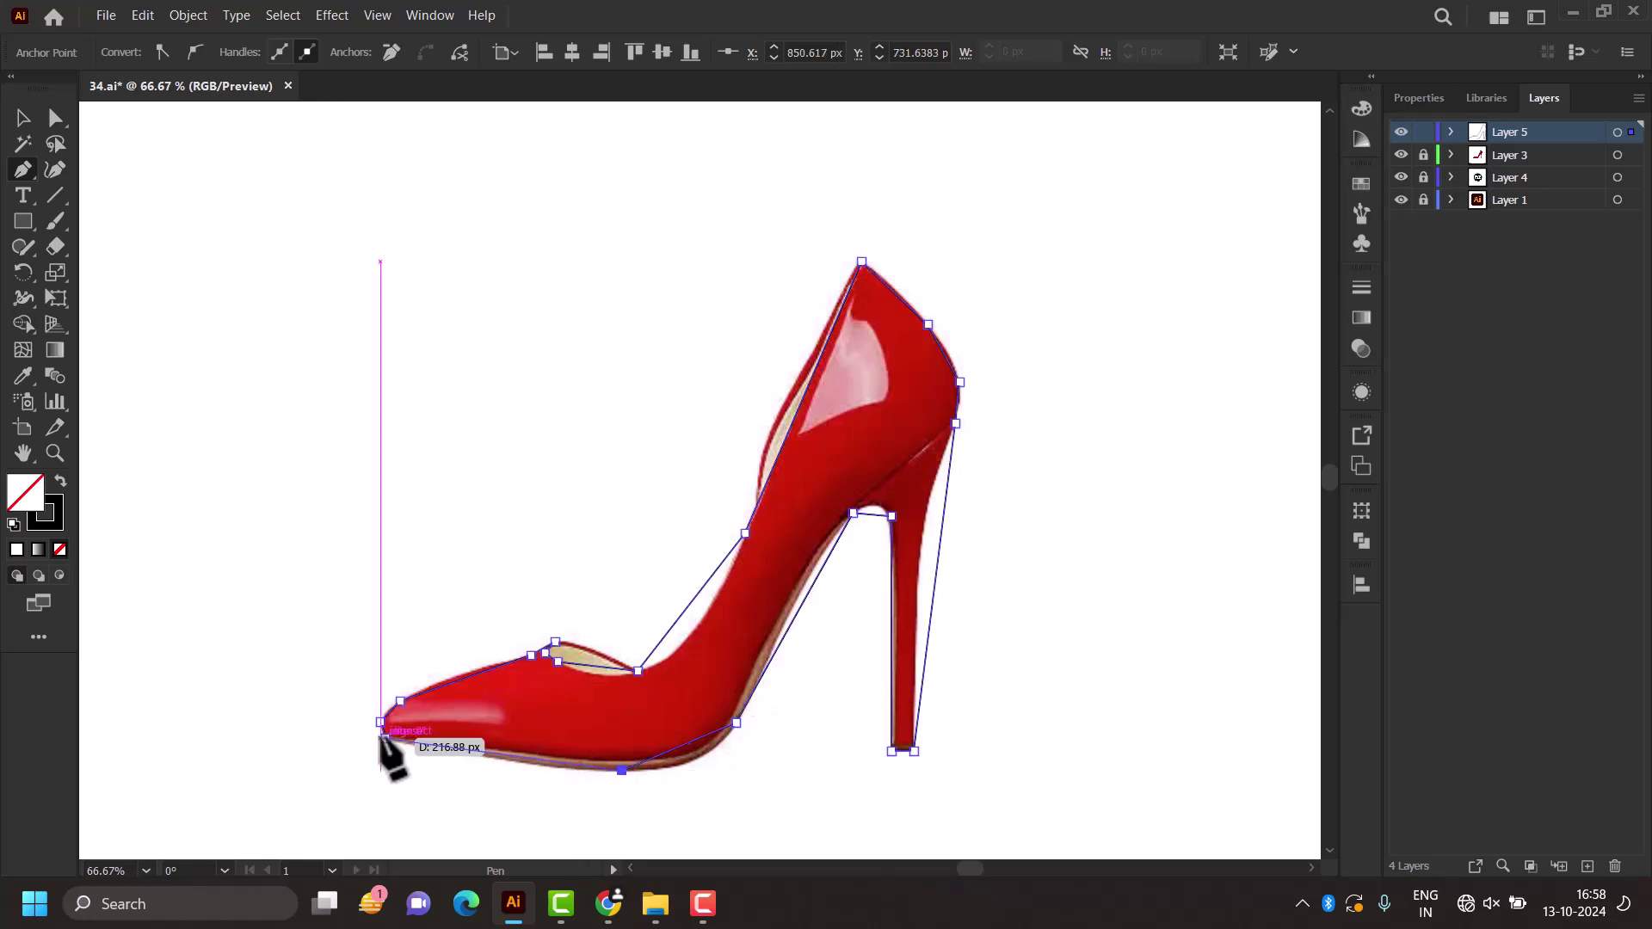
pyautogui.click(384, 738)
# Step: Tear off the anchor-editing tools and curve the toe segments to follow the shoe
pyautogui.click(23, 171)
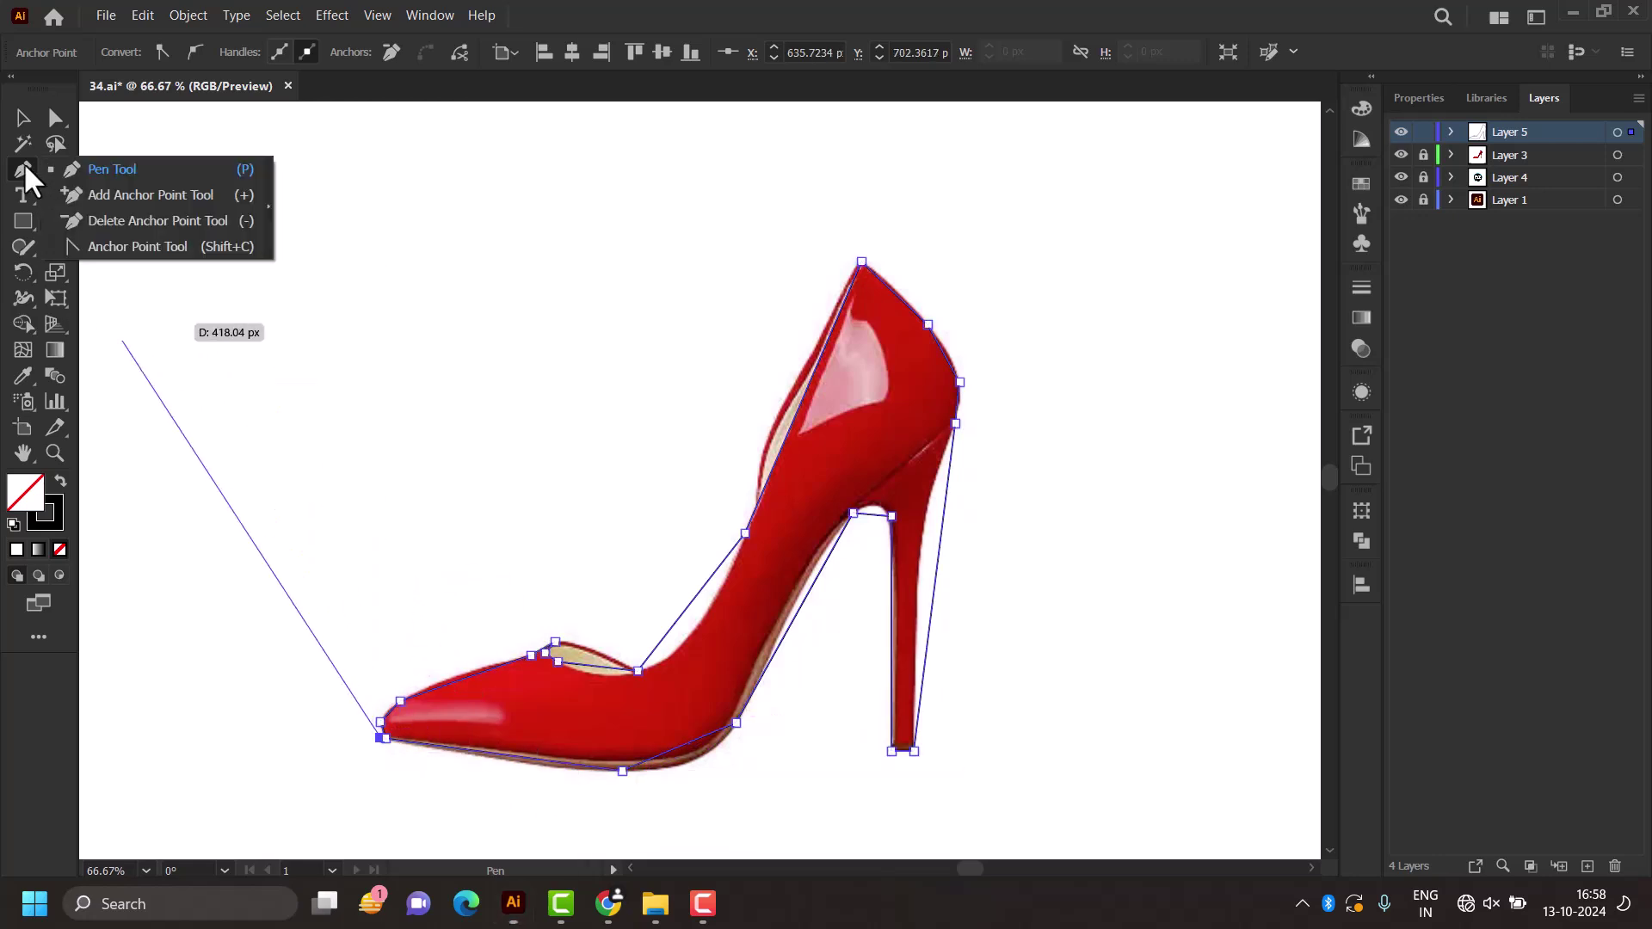
pyautogui.click(269, 207)
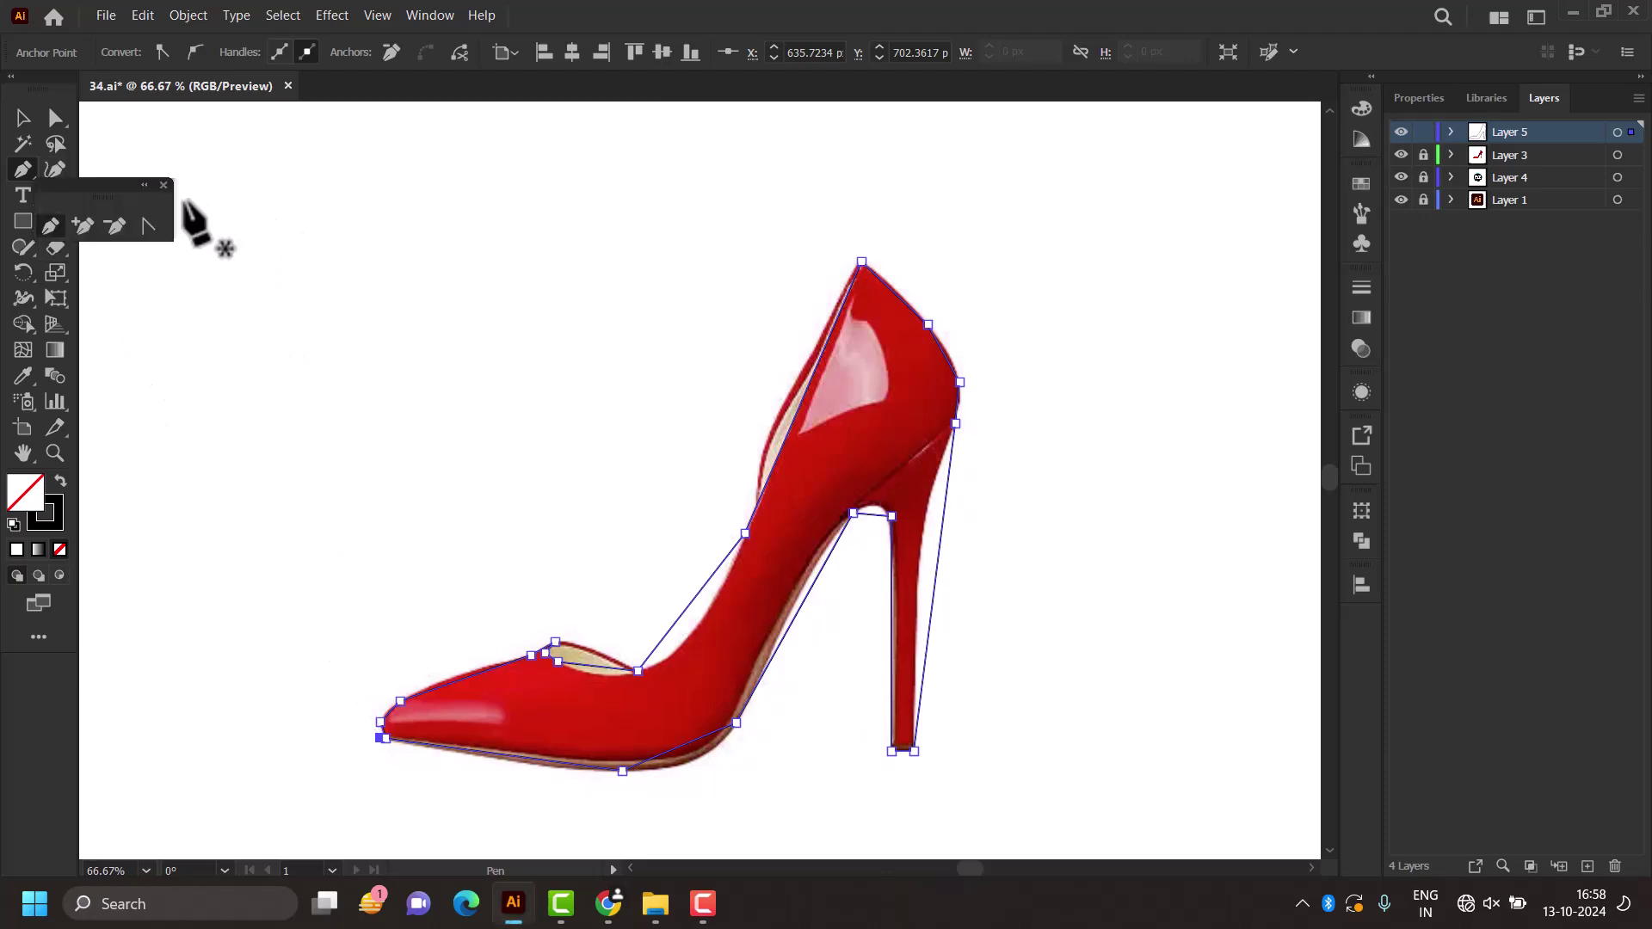
pyautogui.moveTo(129, 184); pyautogui.dragTo(403, 186)
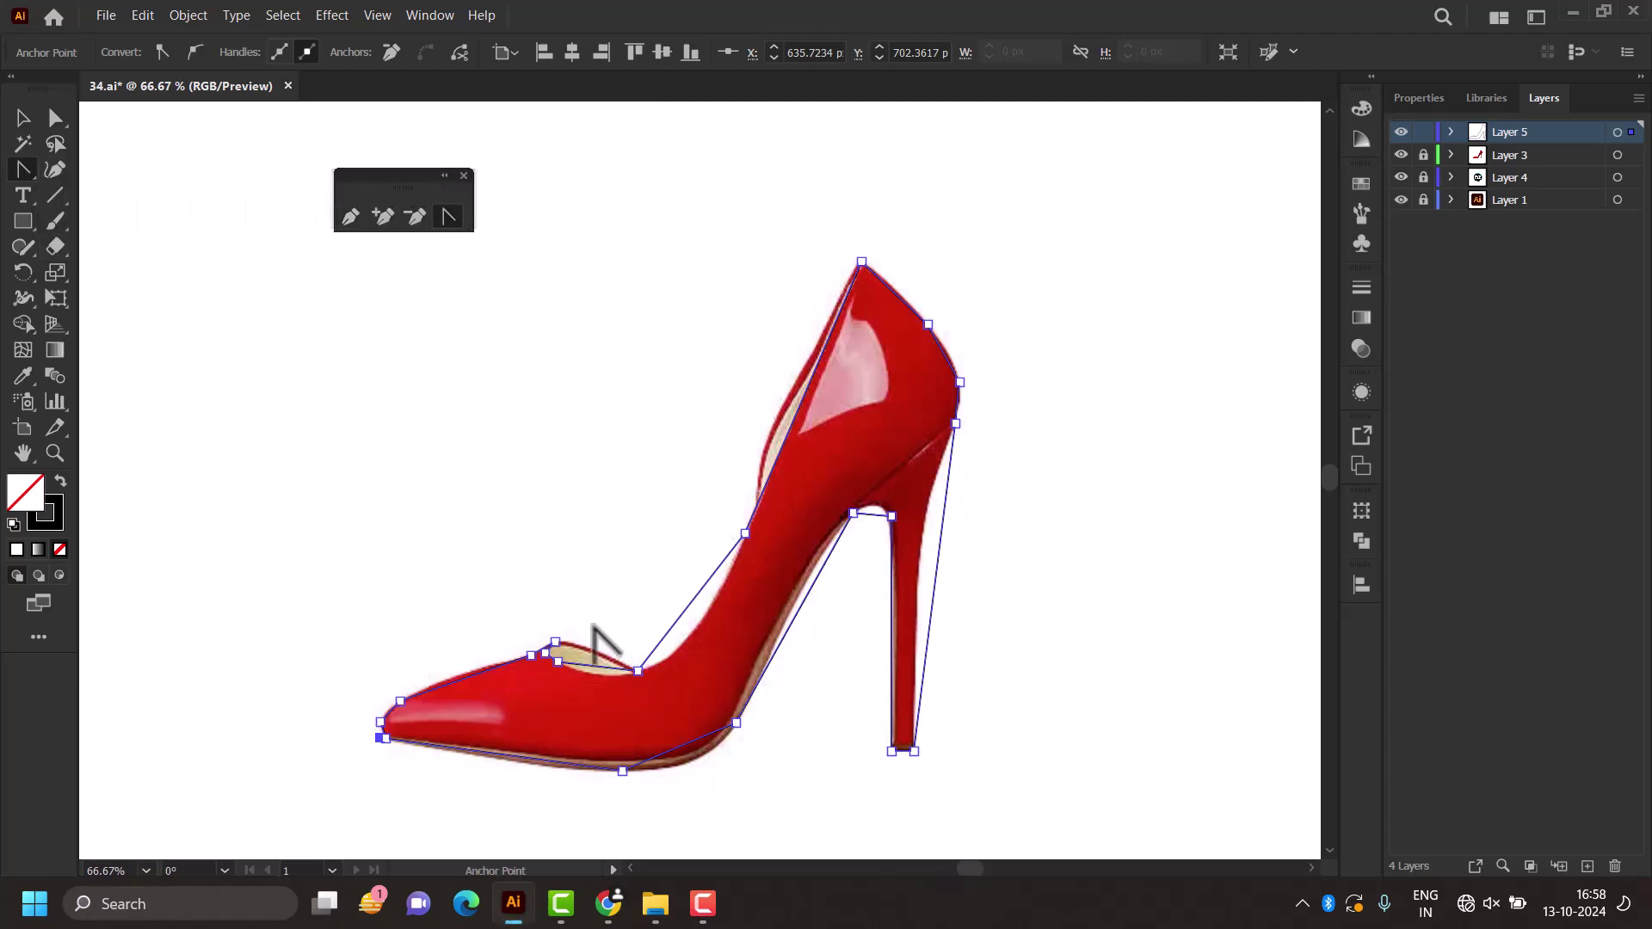
pyautogui.scroll(2, 435, 663)
pyautogui.scroll(2, 442, 653)
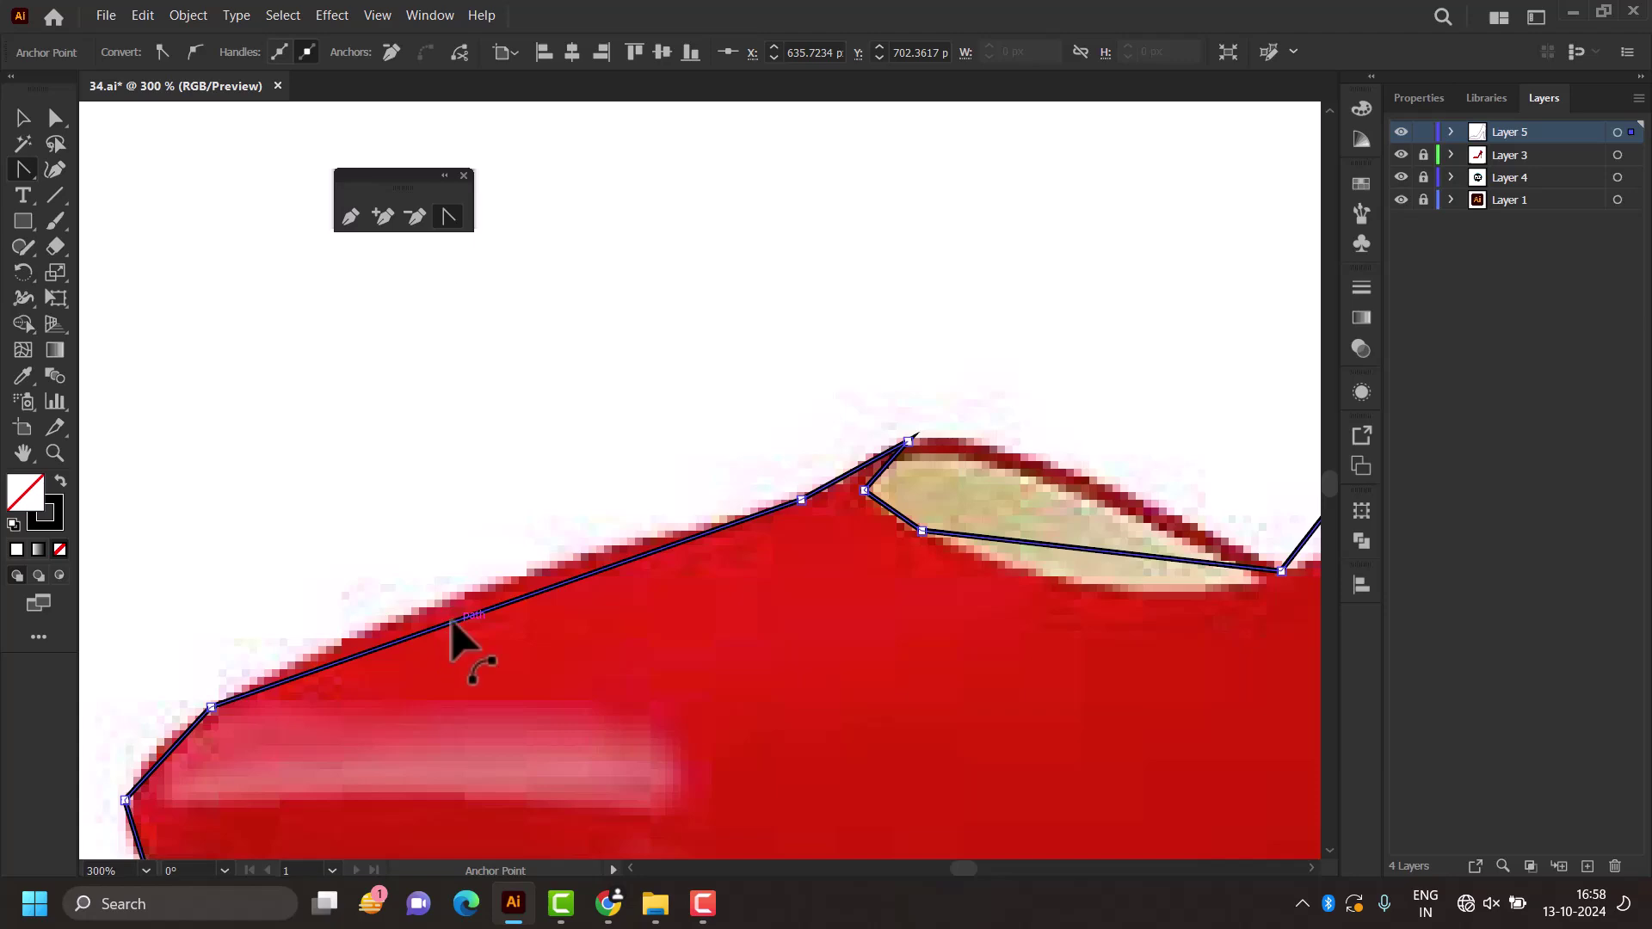
pyautogui.moveTo(452, 620); pyautogui.dragTo(448, 602)
pyautogui.scroll(-4, 448, 602)
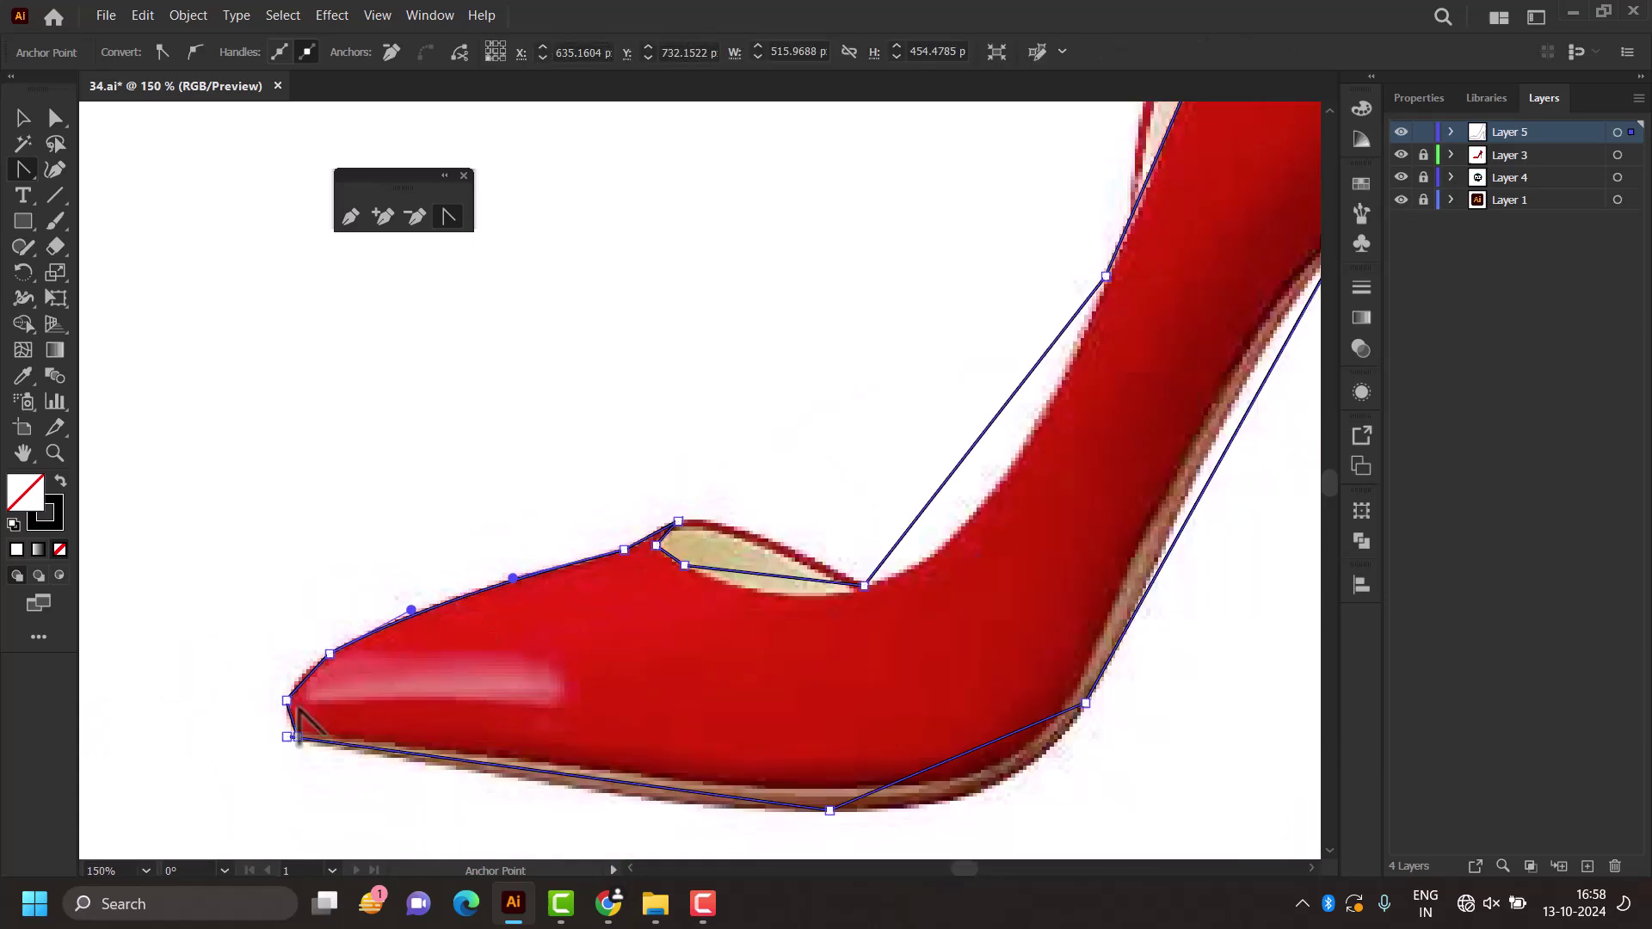
pyautogui.scroll(6, 307, 684)
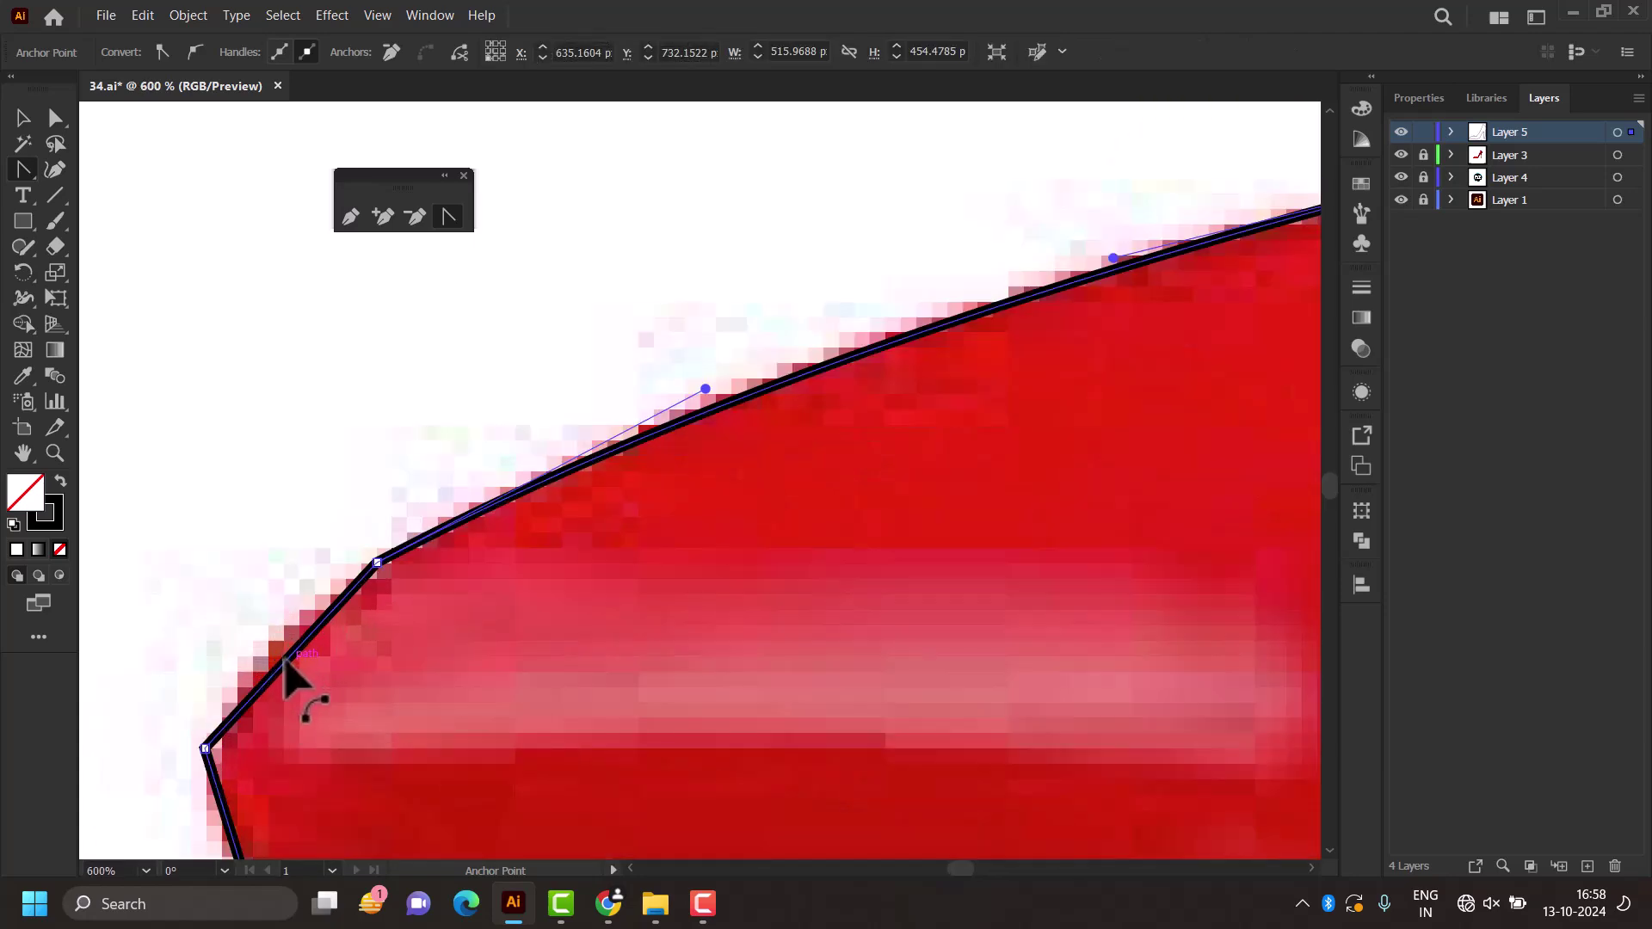
pyautogui.moveTo(287, 663); pyautogui.dragTo(276, 664)
pyautogui.scroll(-1, 276, 664)
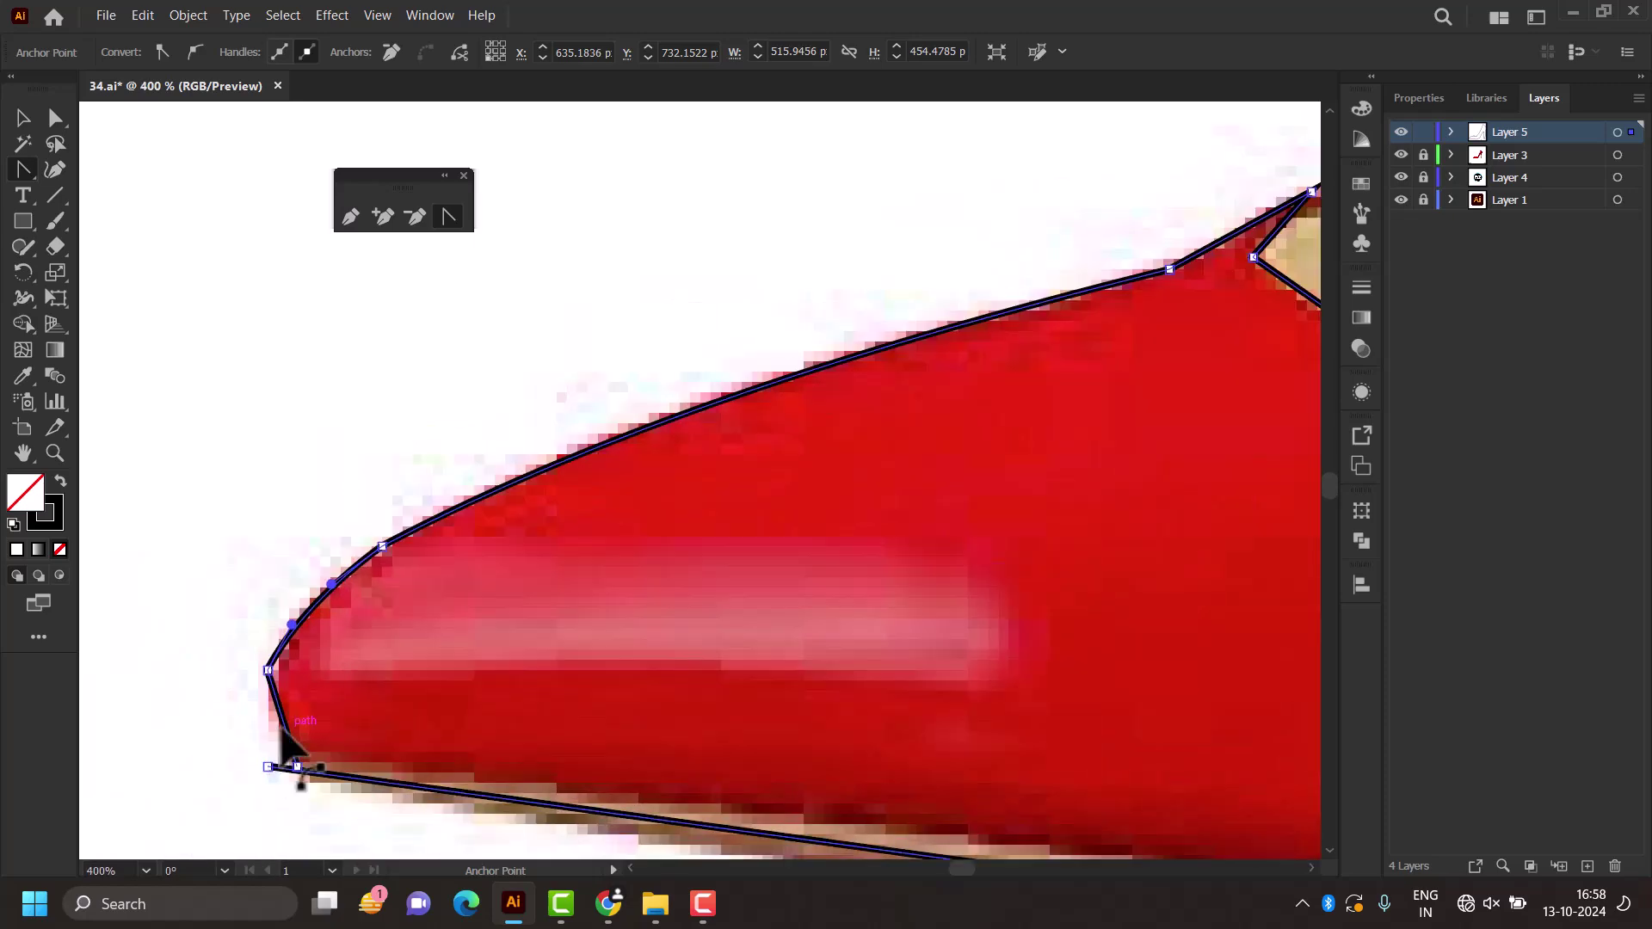
pyautogui.moveTo(280, 728); pyautogui.dragTo(274, 732)
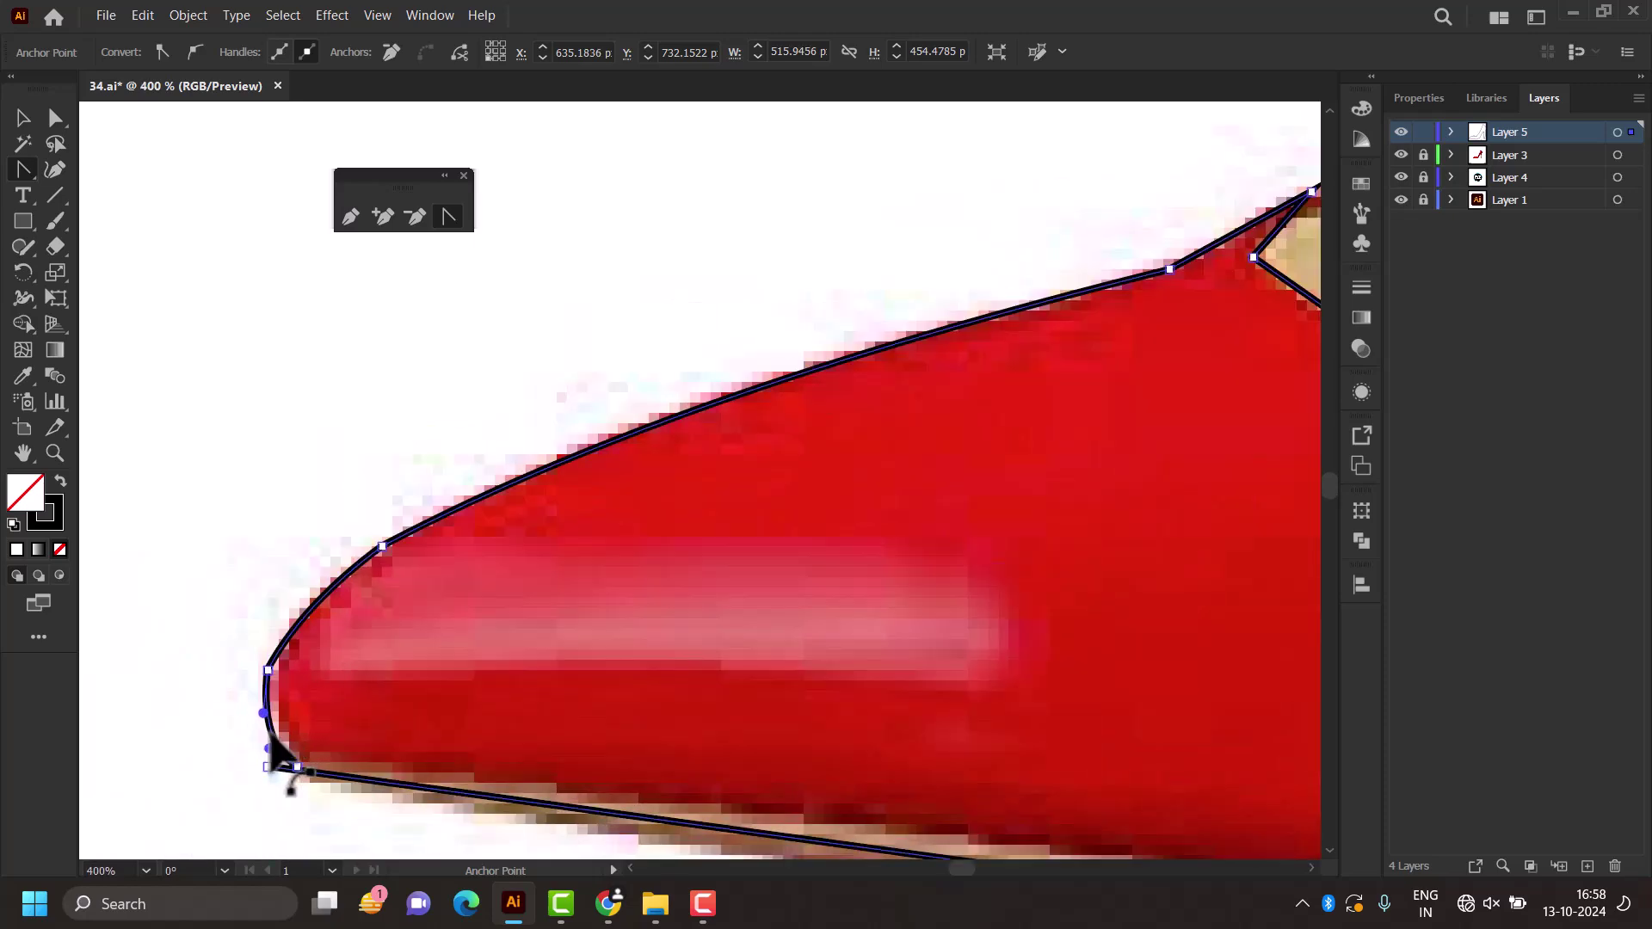
# Step: Curve the sole segments near the toe and under the arch
pyautogui.scroll(-2, 331, 709)
pyautogui.scroll(-1, 871, 816)
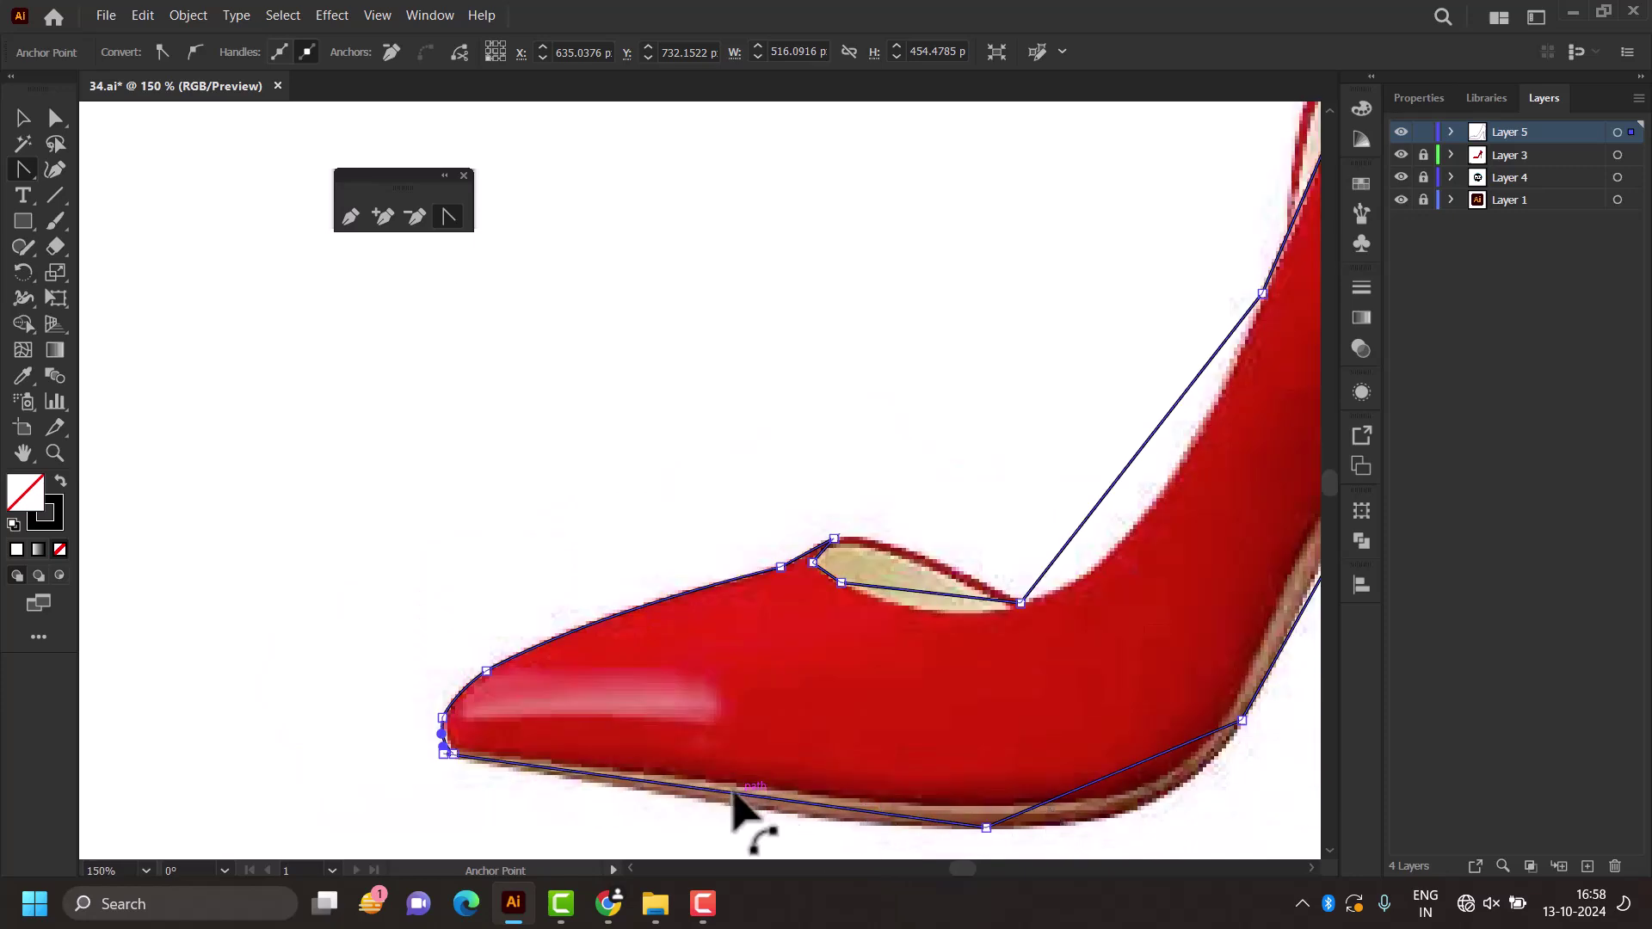
pyautogui.moveTo(732, 796); pyautogui.dragTo(731, 806)
pyautogui.scroll(-2, 727, 826)
pyautogui.scroll(1, 874, 787)
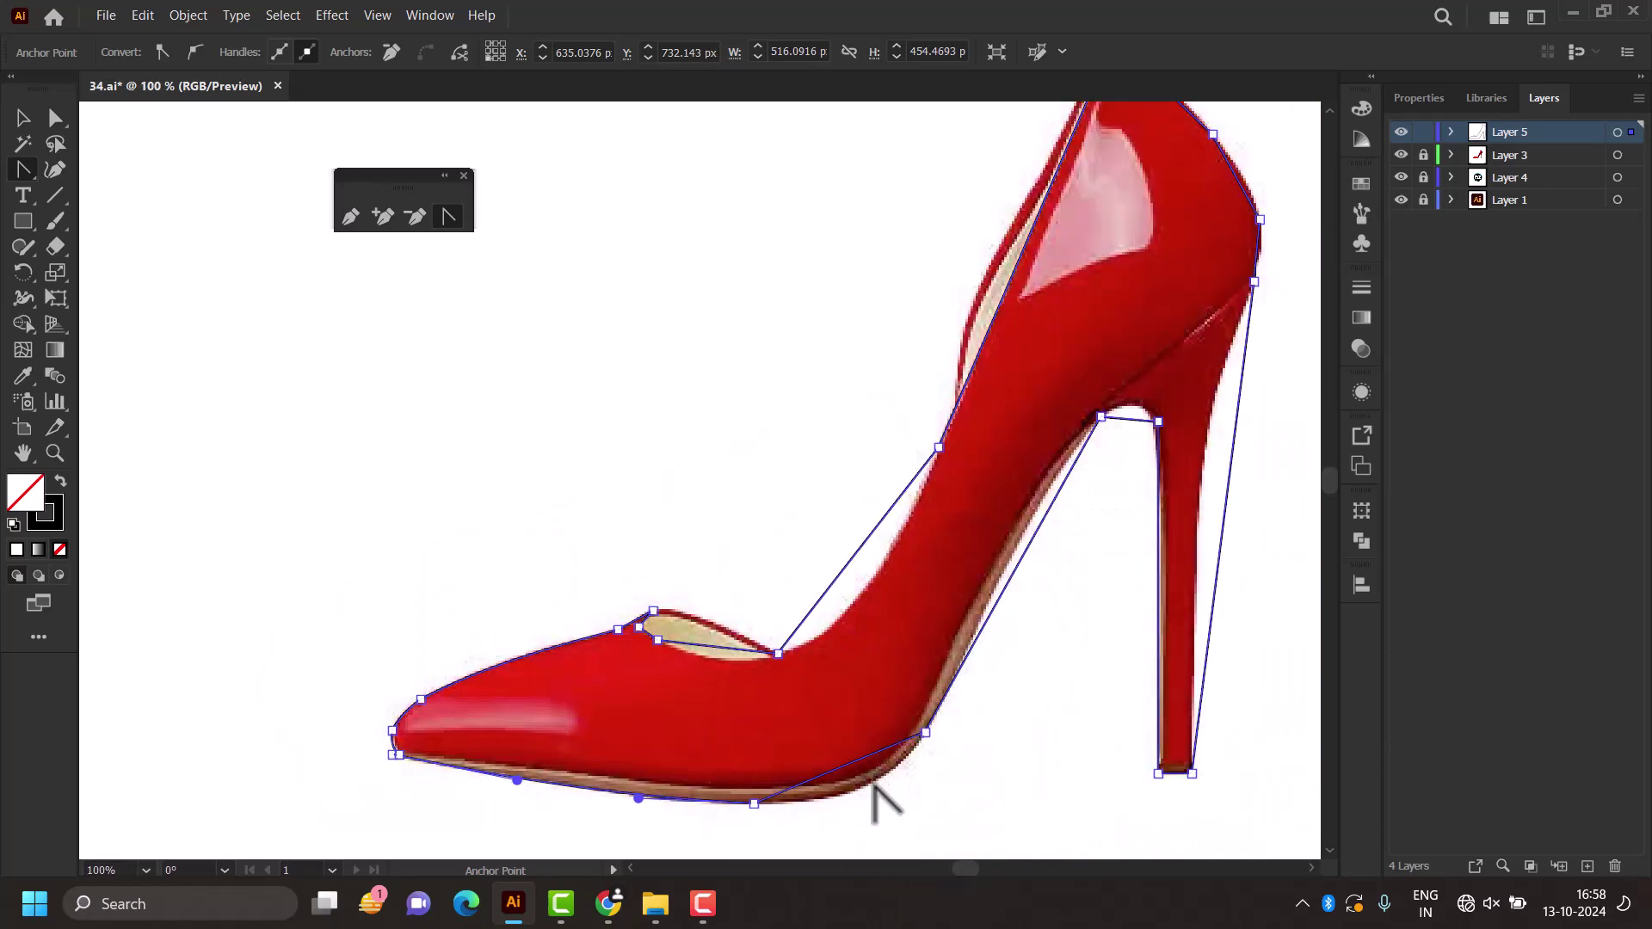
pyautogui.scroll(2, 874, 785)
pyautogui.moveTo(813, 748); pyautogui.dragTo(841, 803)
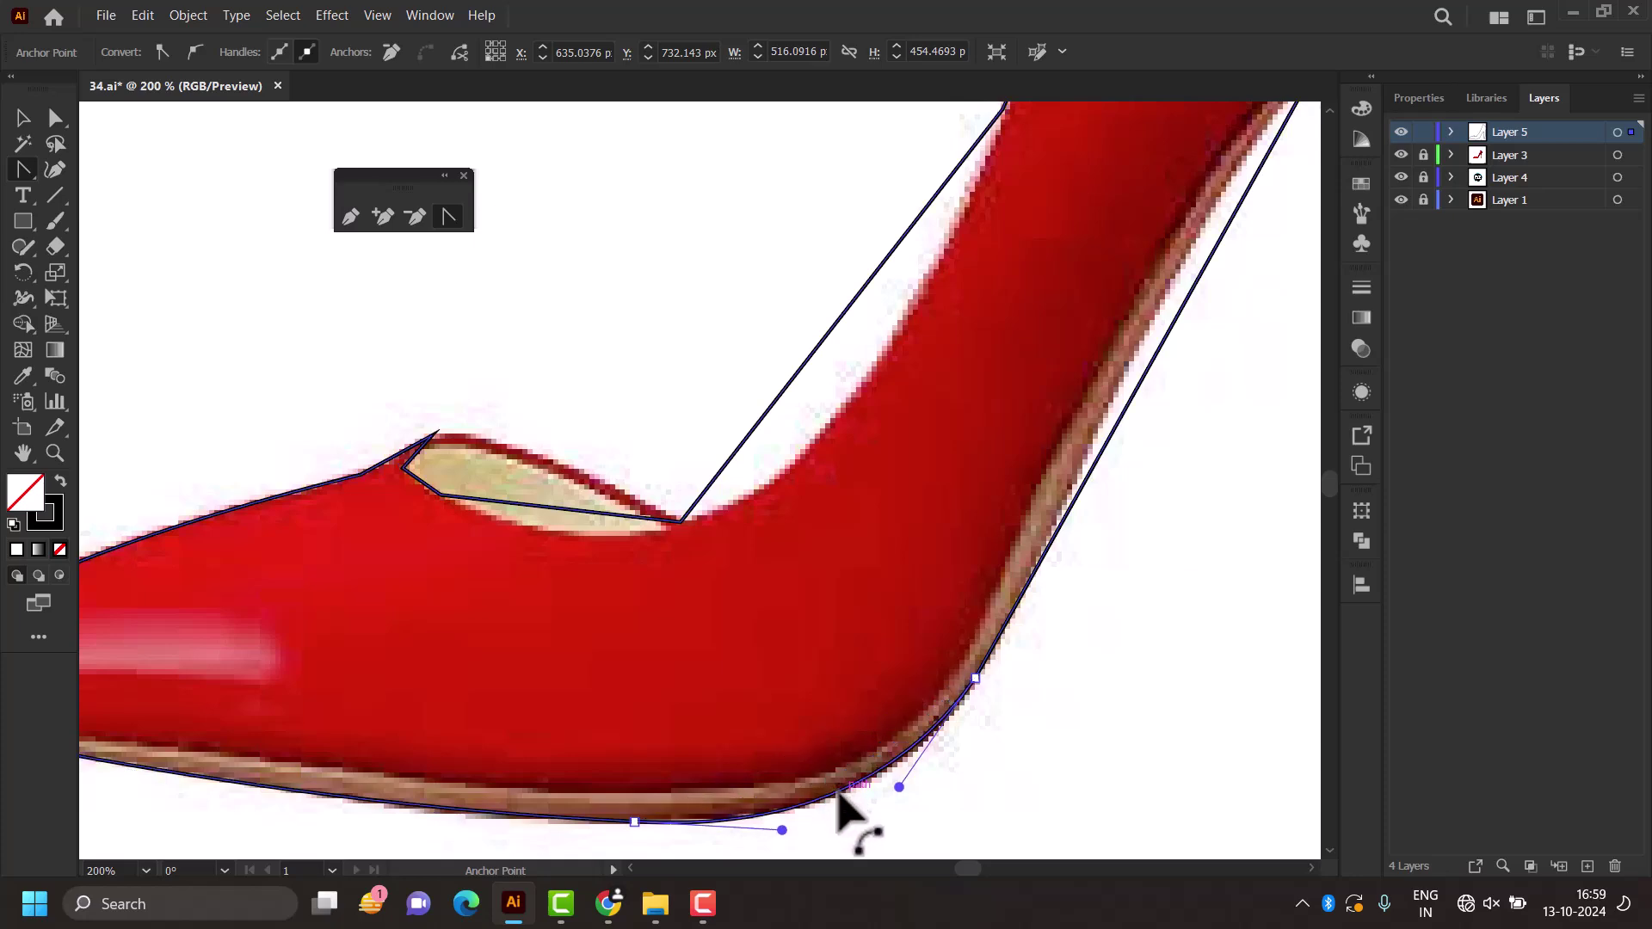
pyautogui.scroll(-3, 751, 747)
pyautogui.scroll(2, 894, 617)
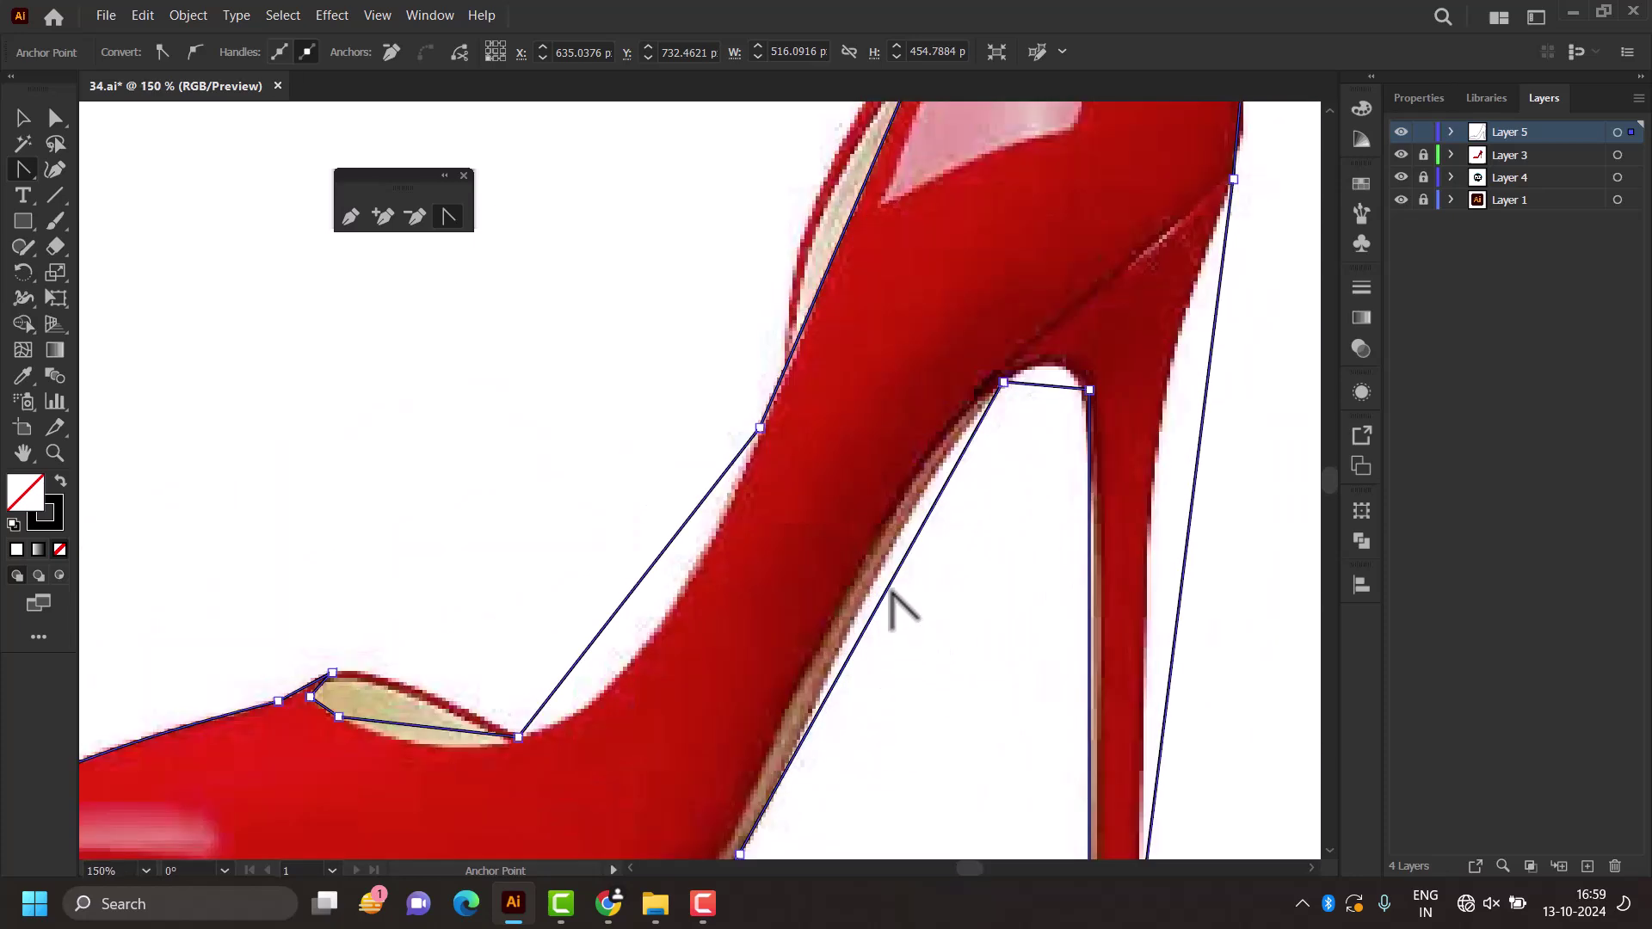
# Step: Bend the heel's inner, top and outer edges and the heel counter back into curves
pyautogui.moveTo(886, 592); pyautogui.dragTo(880, 578)
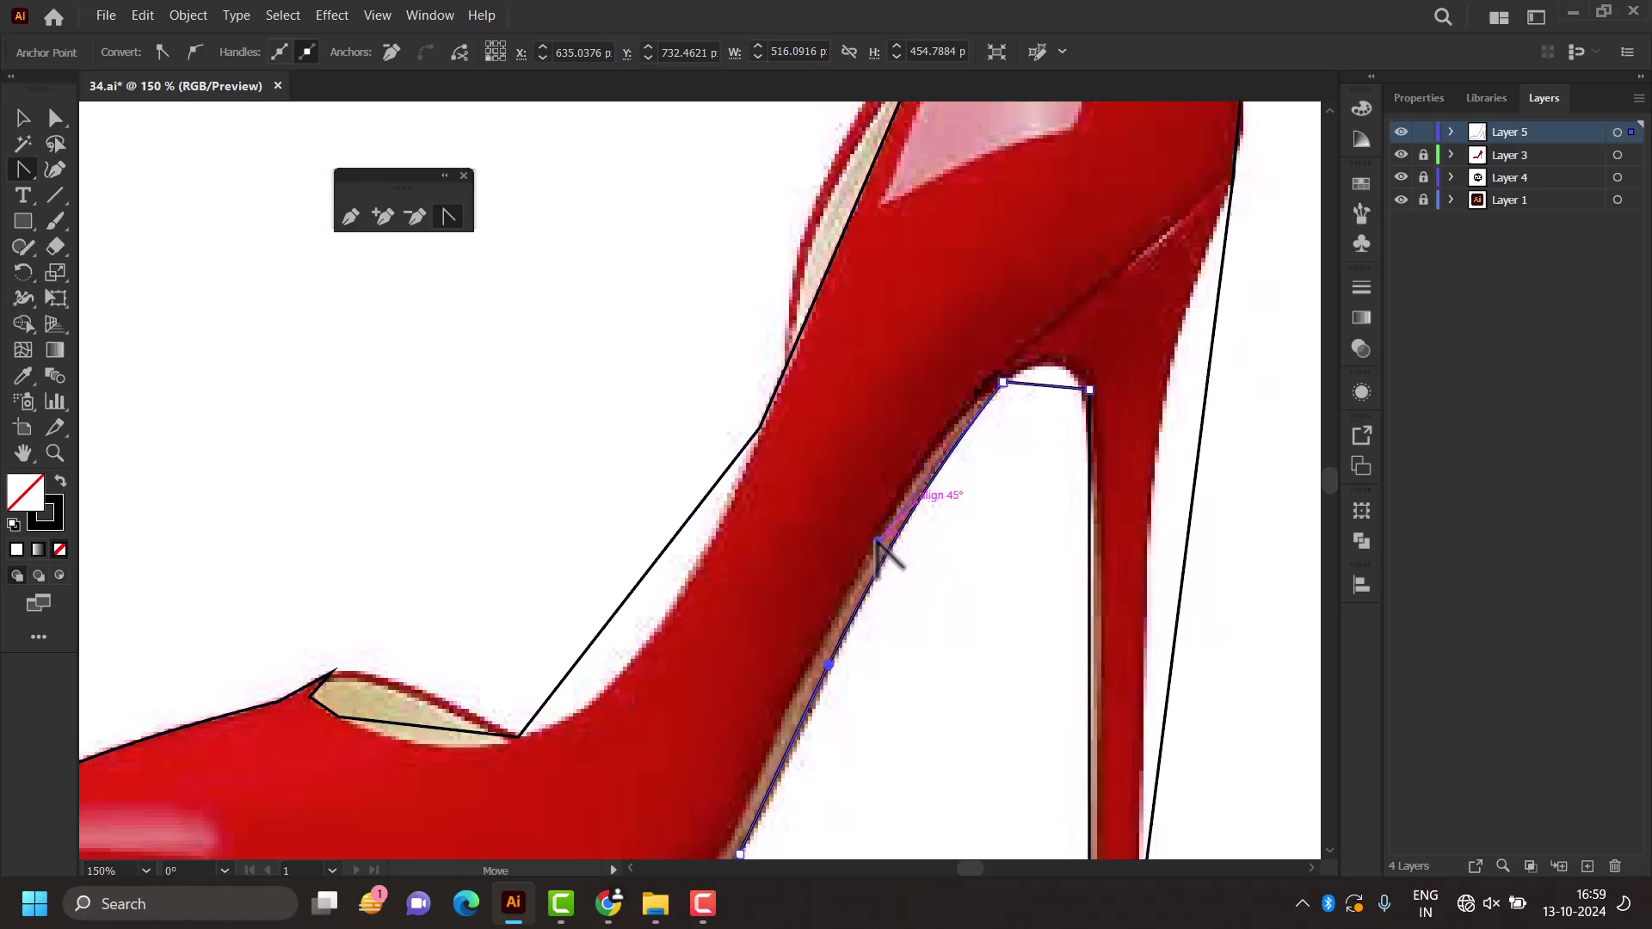
pyautogui.scroll(-2, 873, 544)
pyautogui.scroll(2, 985, 469)
pyautogui.scroll(2, 985, 469)
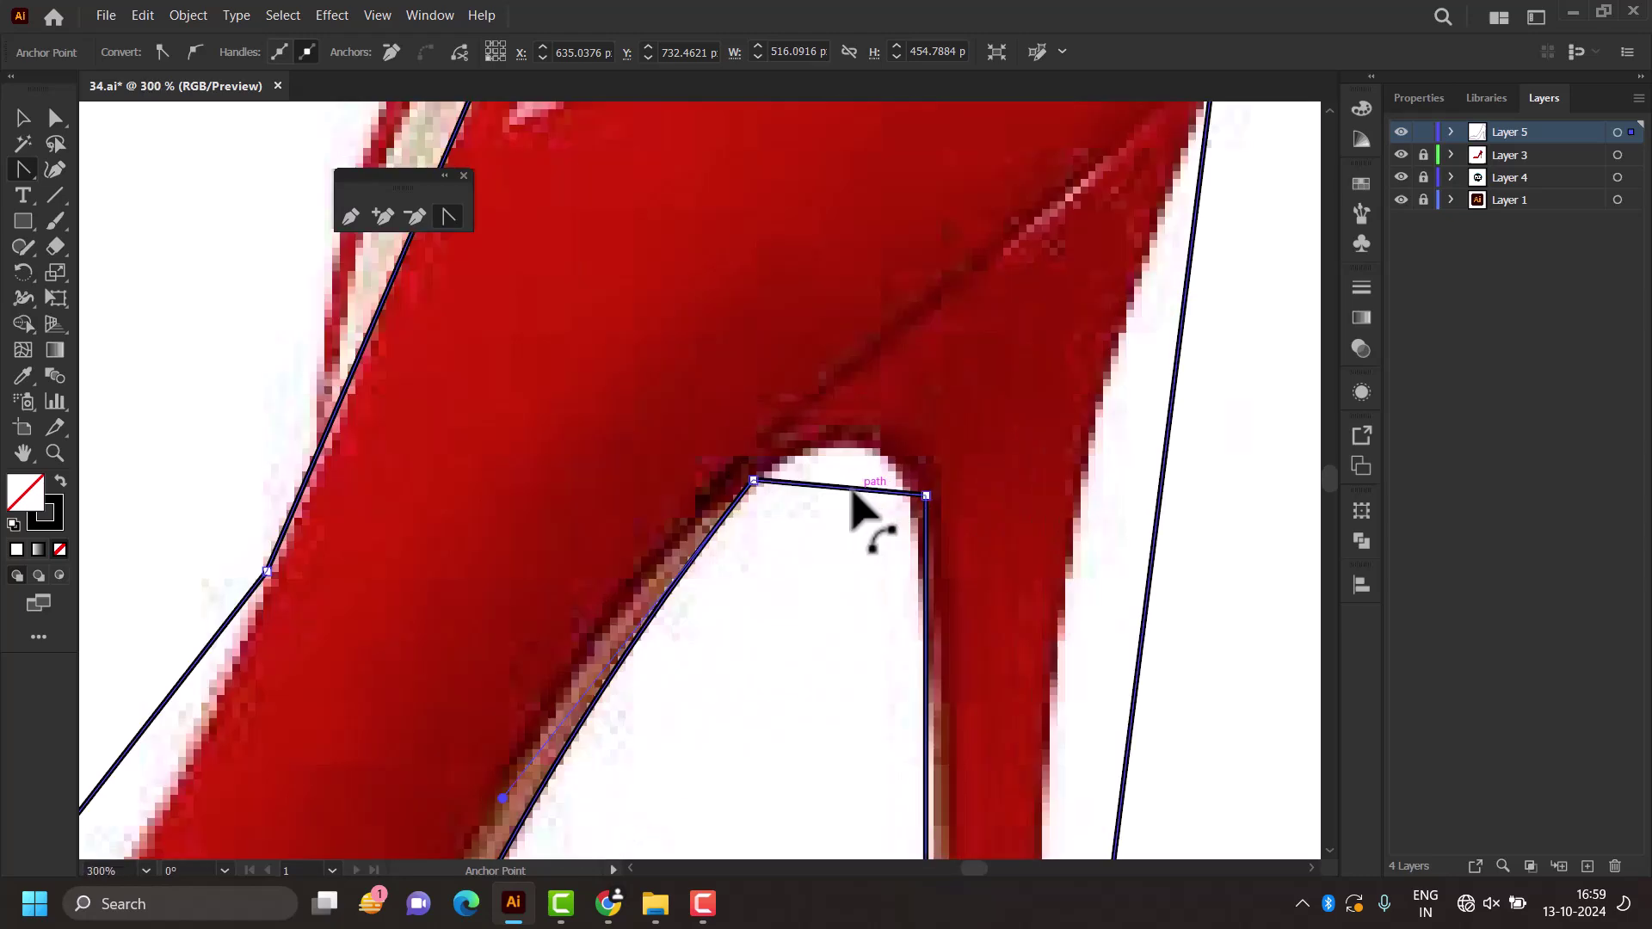
pyautogui.moveTo(839, 487); pyautogui.dragTo(847, 451)
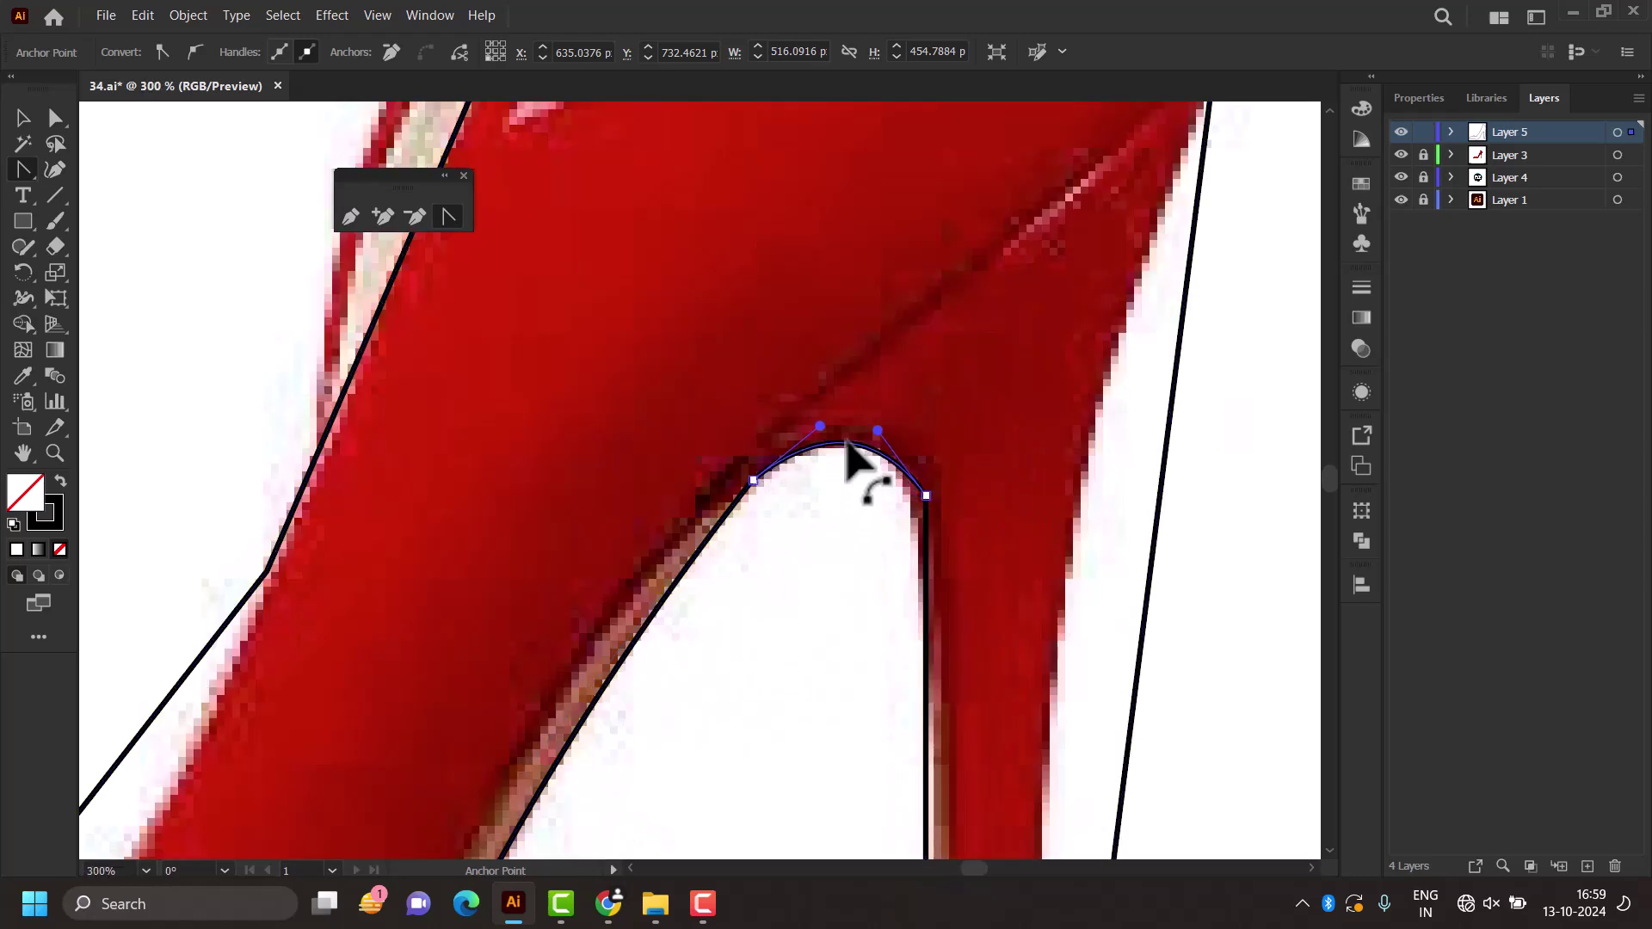
pyautogui.scroll(-1, 848, 449)
pyautogui.scroll(-1, 848, 462)
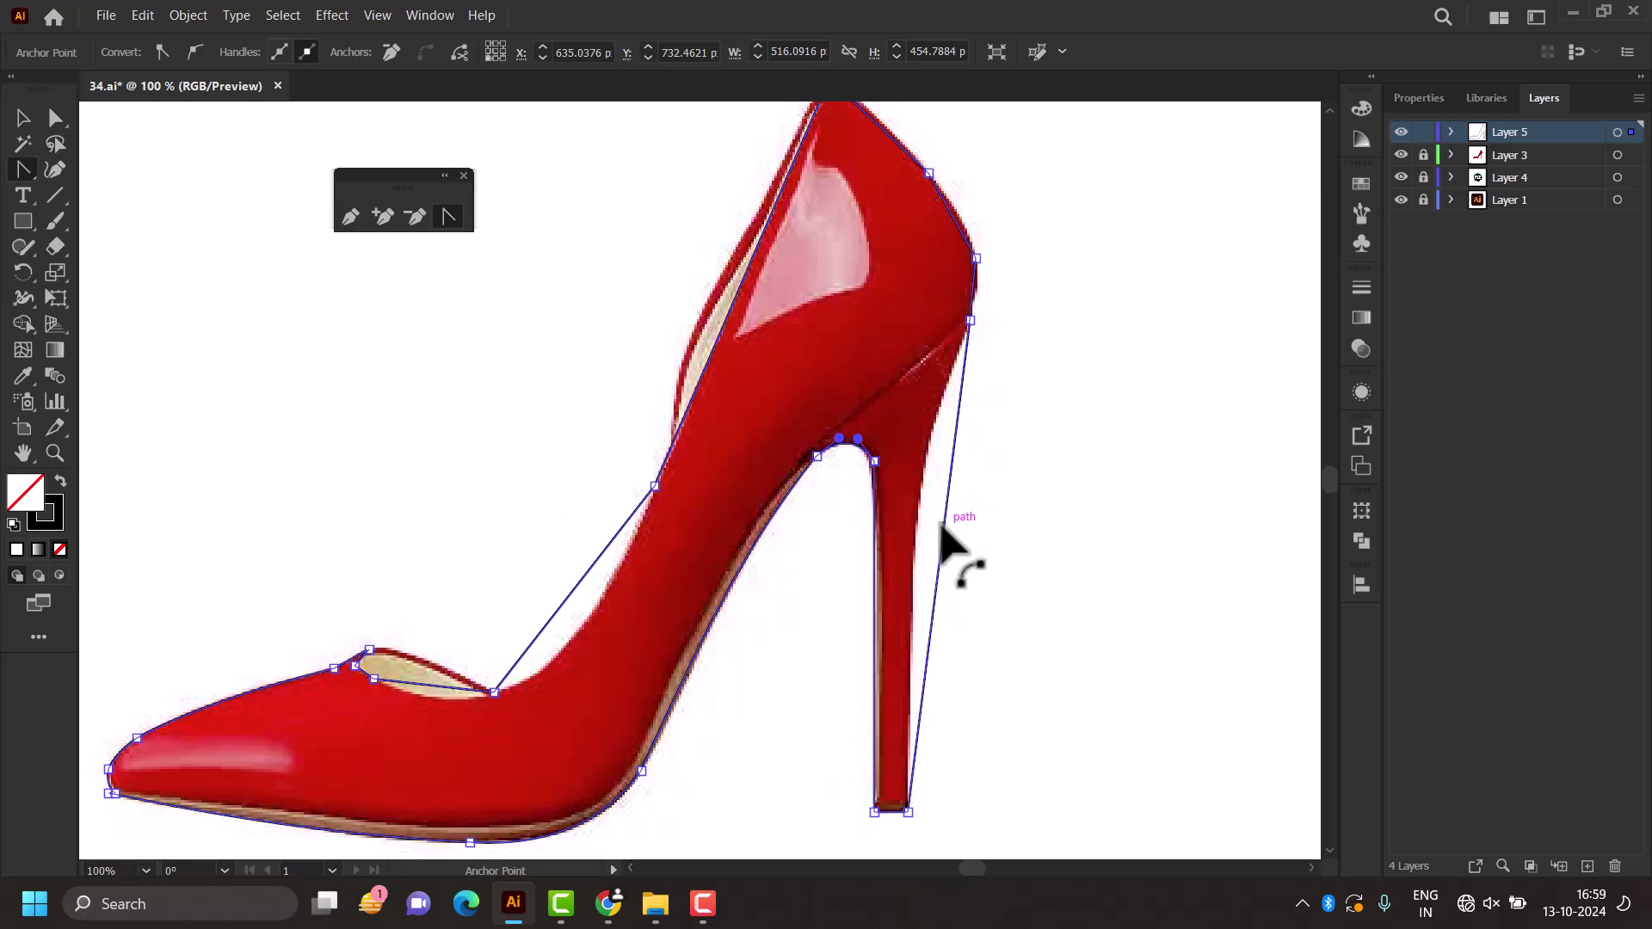
pyautogui.moveTo(943, 538); pyautogui.dragTo(918, 517)
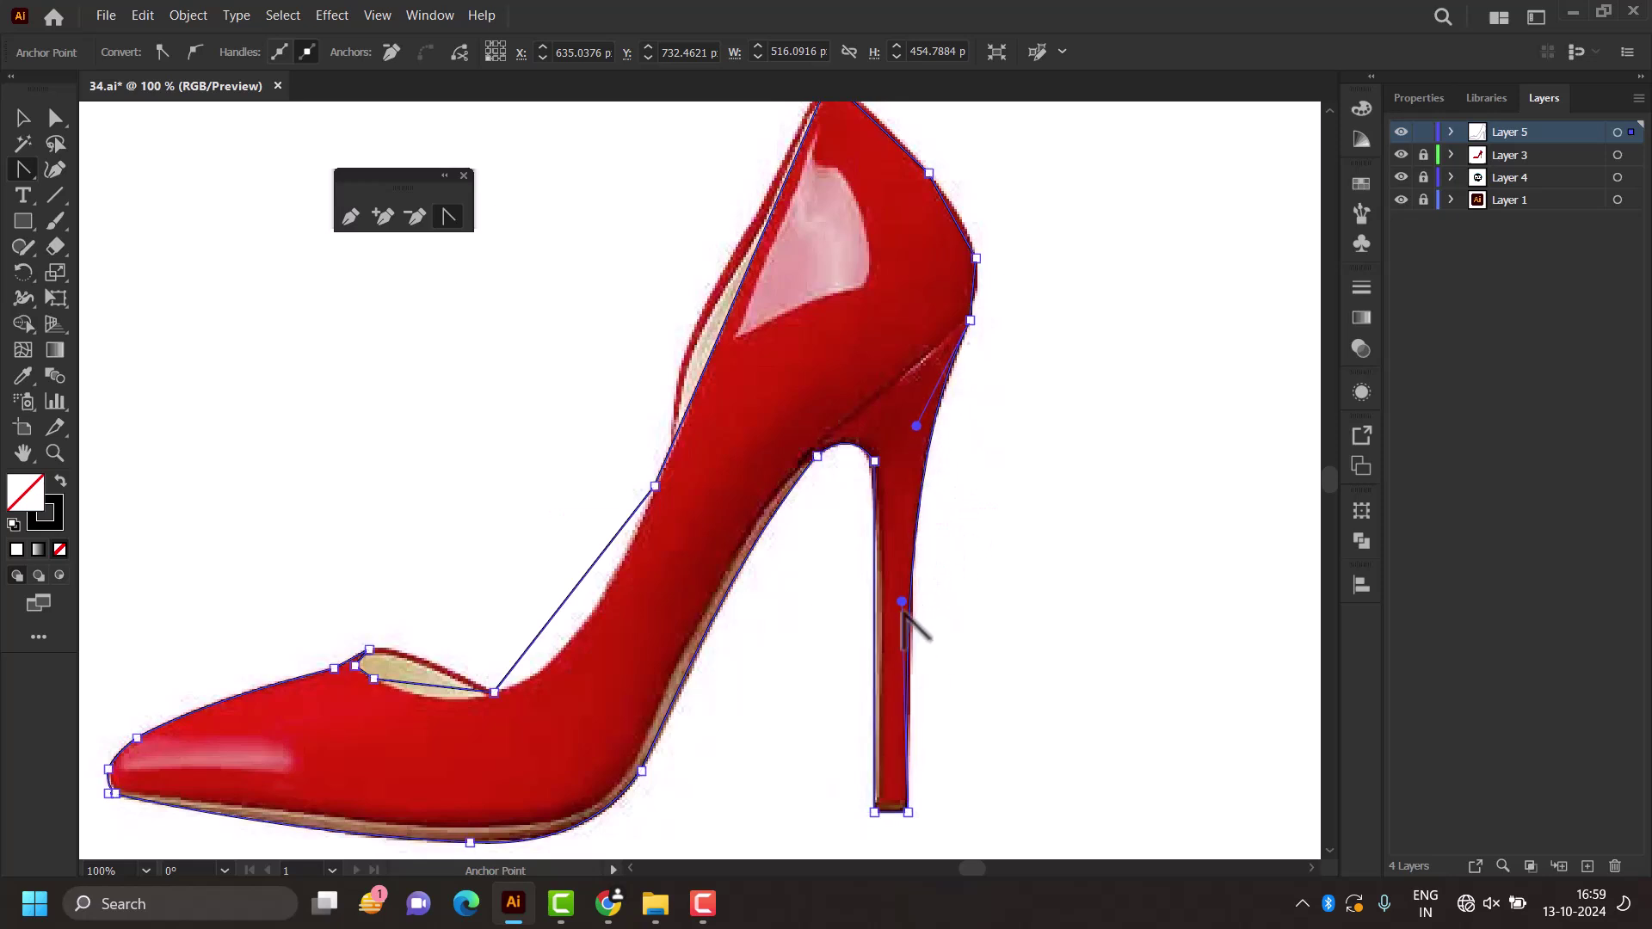
pyautogui.moveTo(902, 603); pyautogui.dragTo(915, 596)
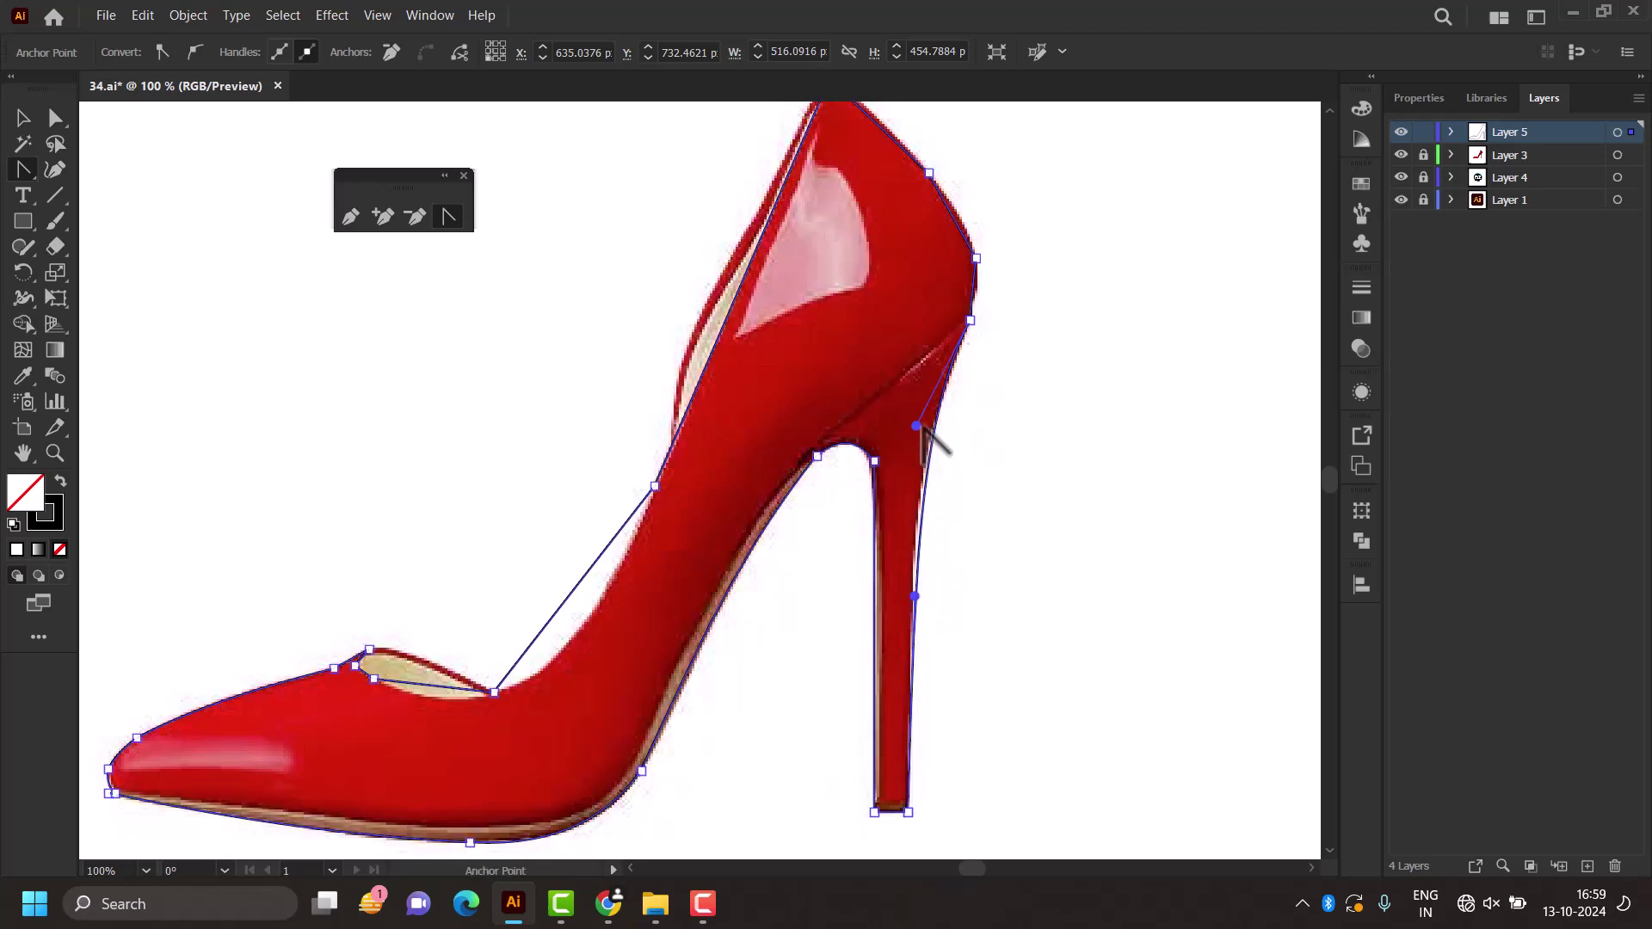
pyautogui.moveTo(917, 426); pyautogui.dragTo(895, 463)
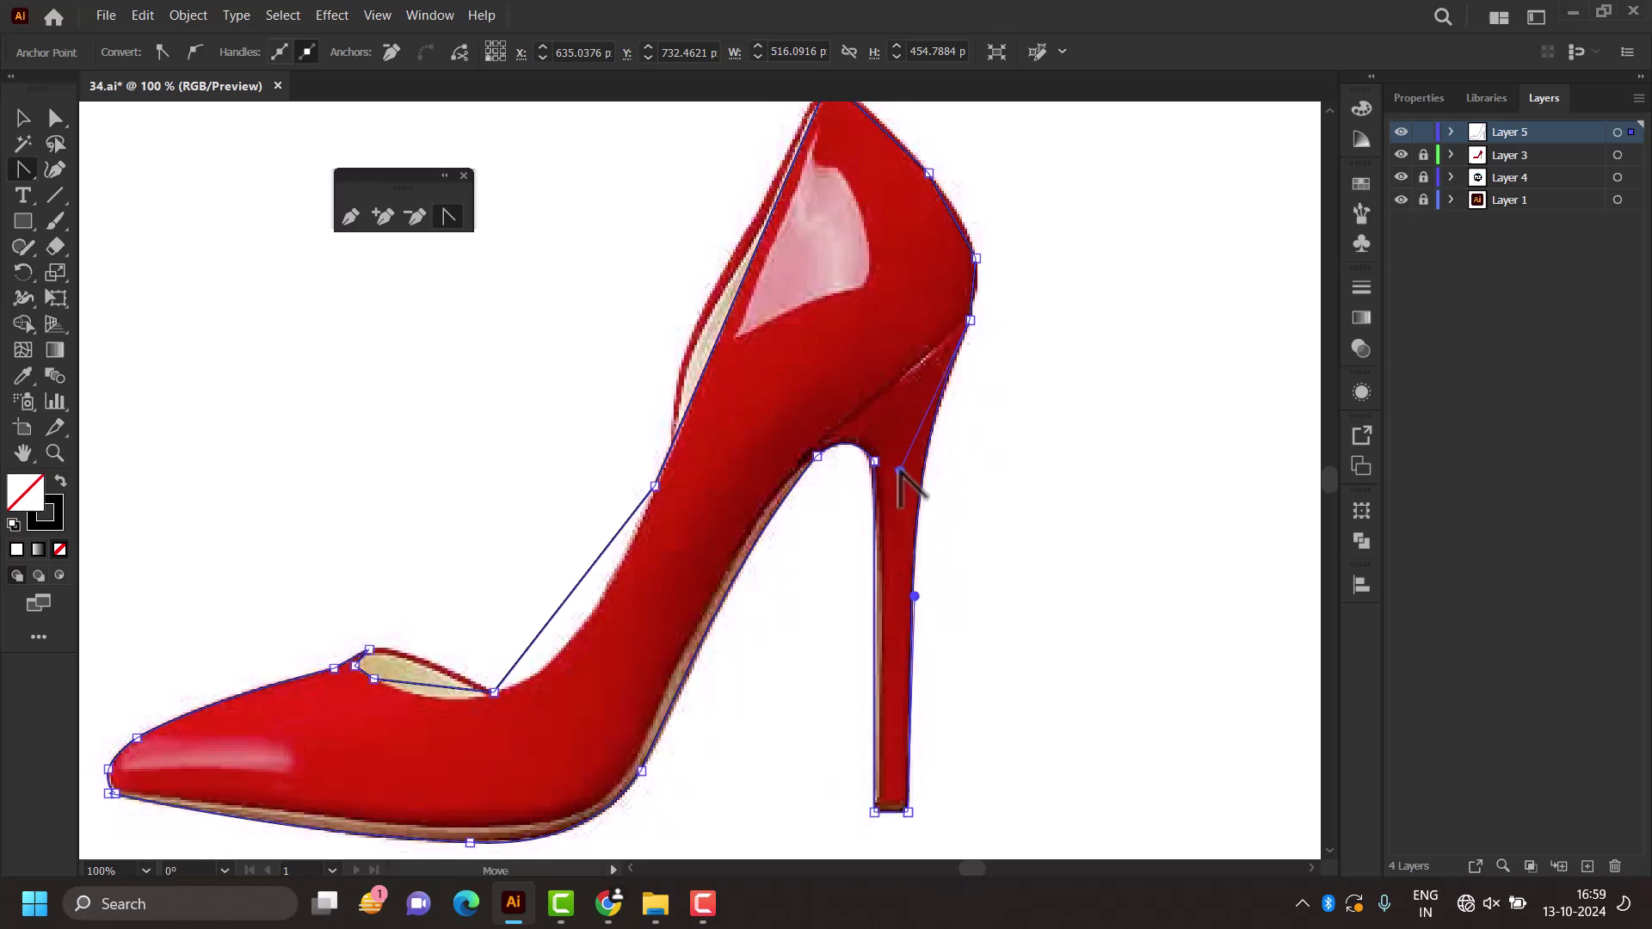
pyautogui.scroll(-1, 973, 284)
pyautogui.scroll(4, 972, 284)
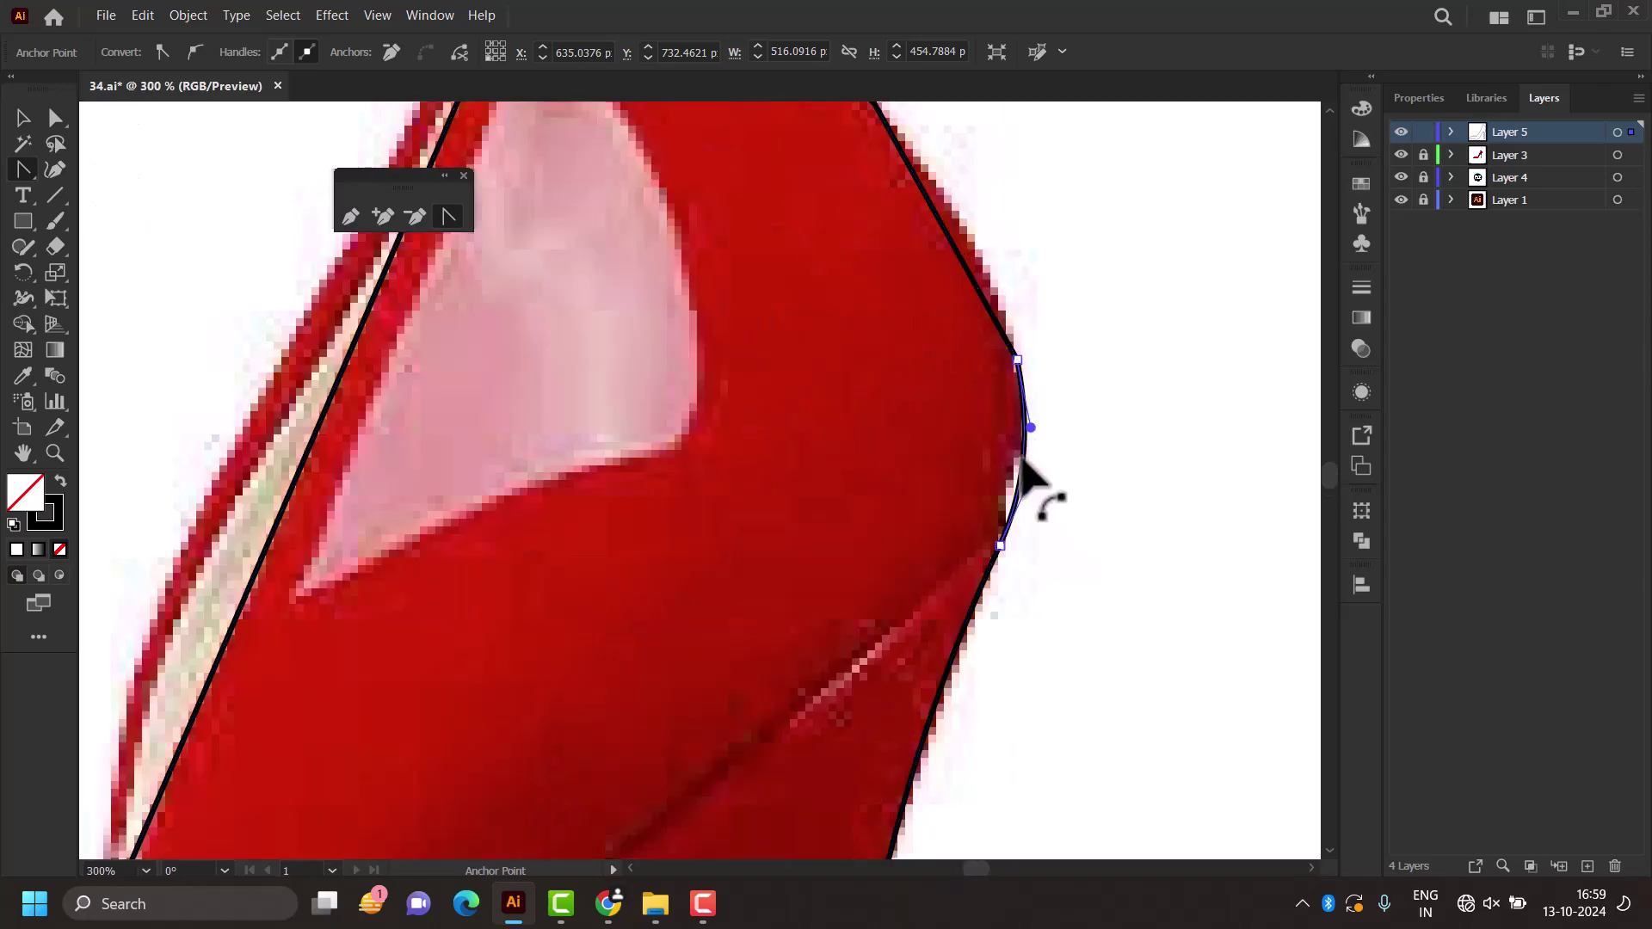
pyautogui.moveTo(1011, 460); pyautogui.dragTo(1020, 473)
# Step: Curve the upper back, collar line and lining-opening segments to match the shoe
pyautogui.scroll(-1, 977, 396)
pyautogui.scroll(1, 938, 253)
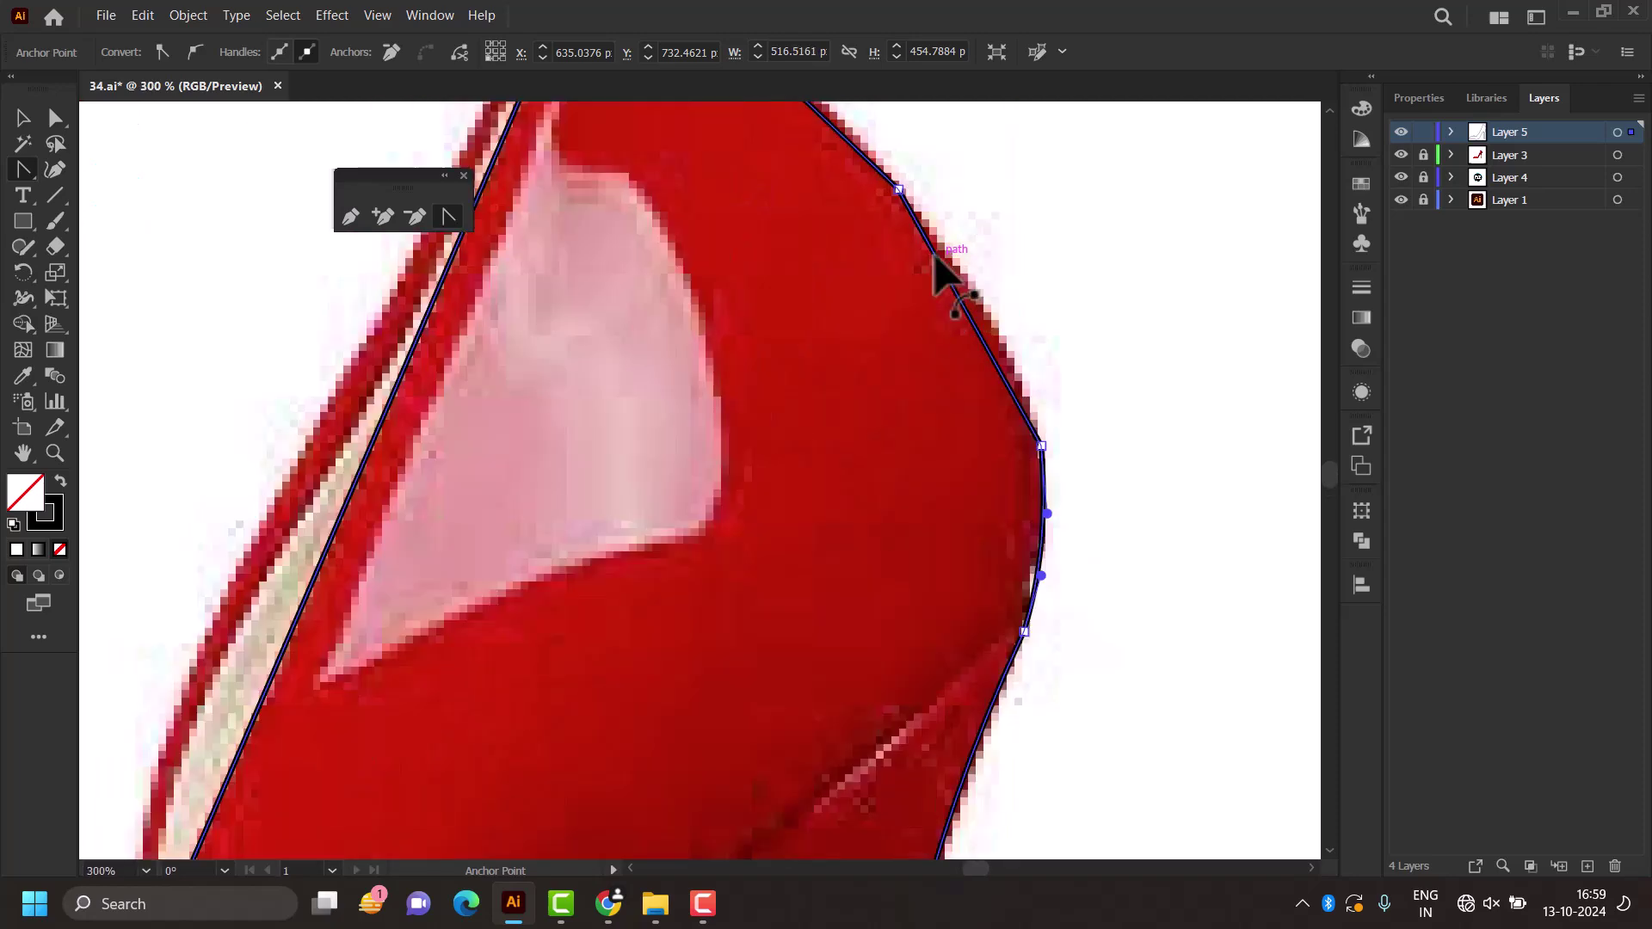
pyautogui.scroll(-1, 962, 299)
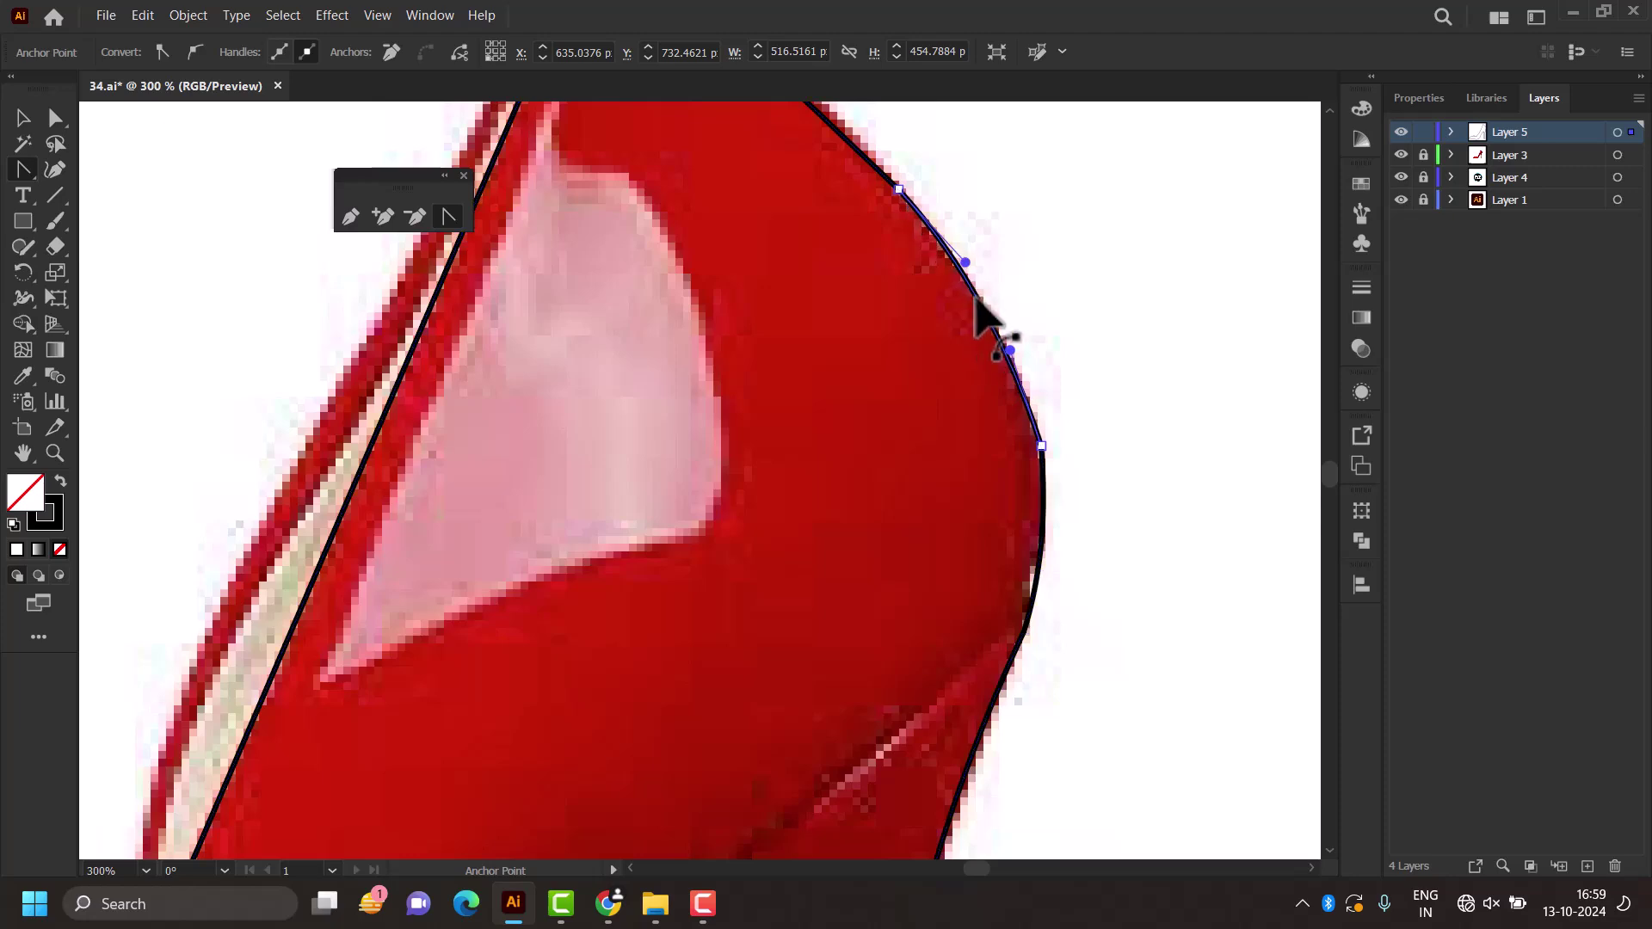
pyautogui.scroll(-2, 988, 324)
pyautogui.scroll(1, 910, 297)
pyautogui.scroll(1, 911, 297)
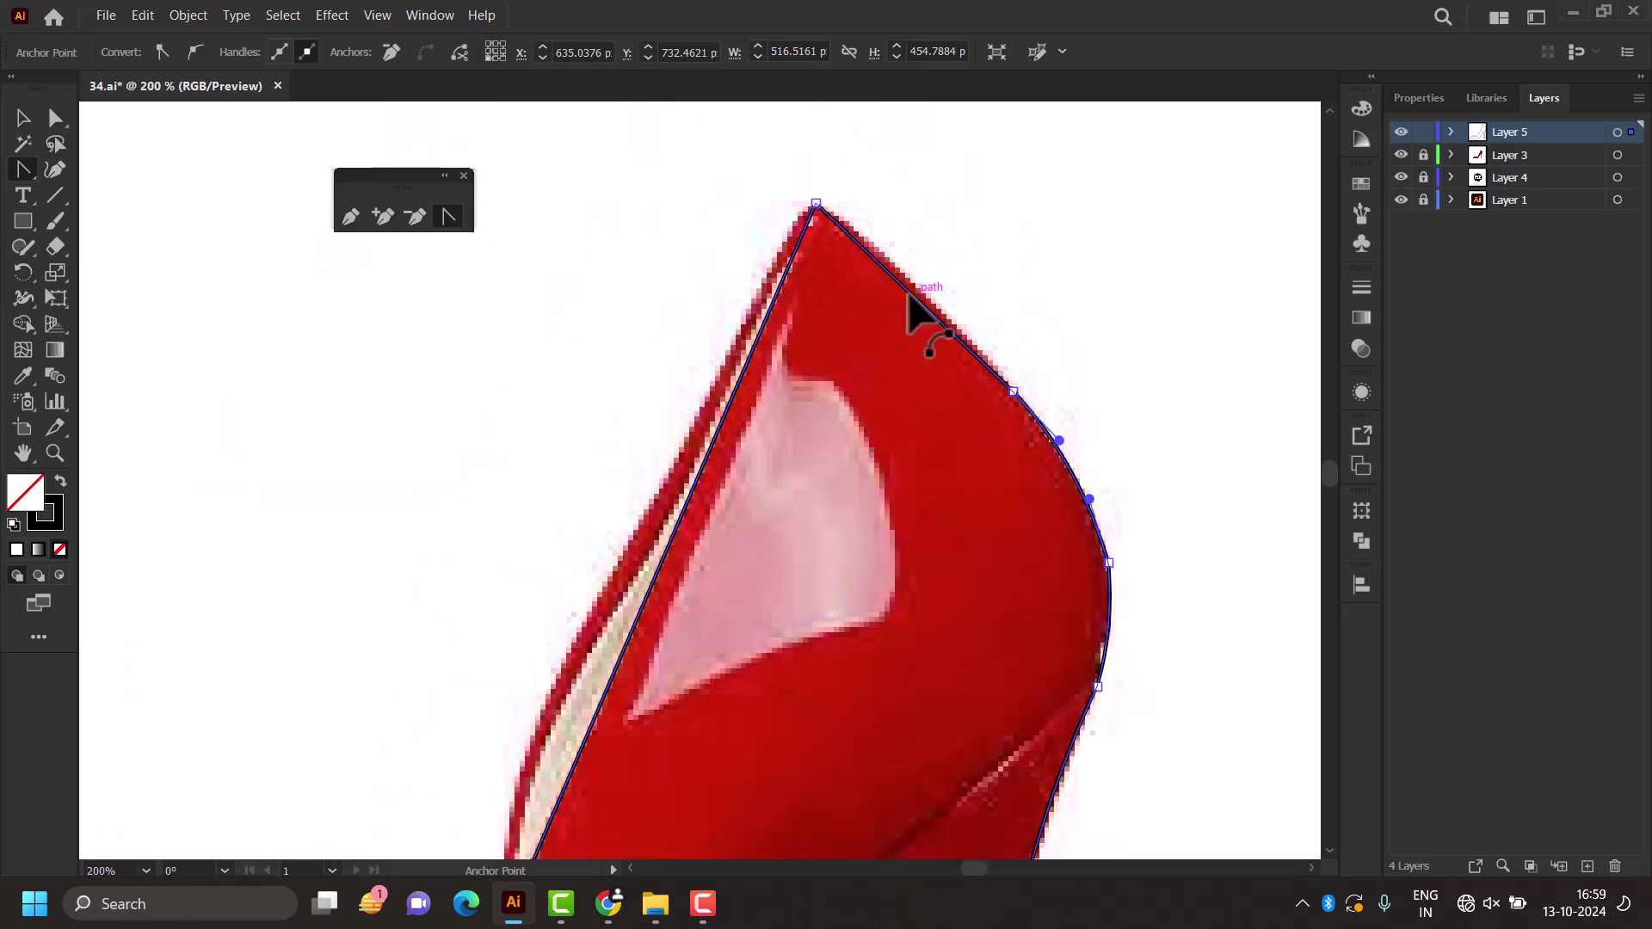
pyautogui.click(913, 293)
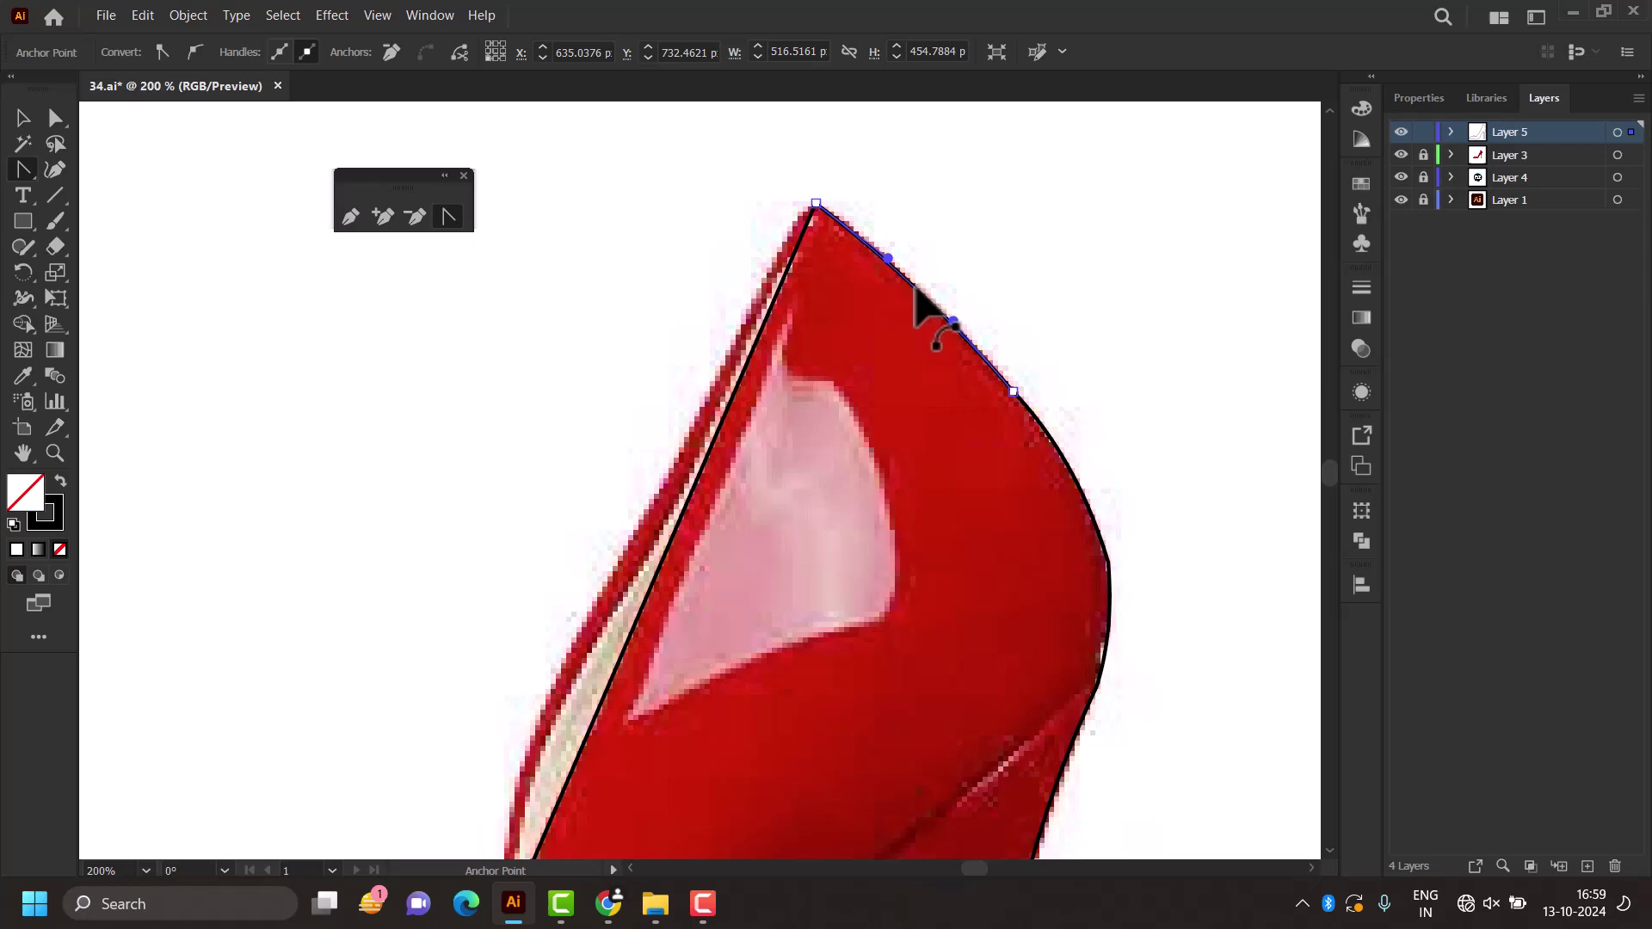
pyautogui.scroll(-3, 919, 309)
pyautogui.scroll(1, 754, 558)
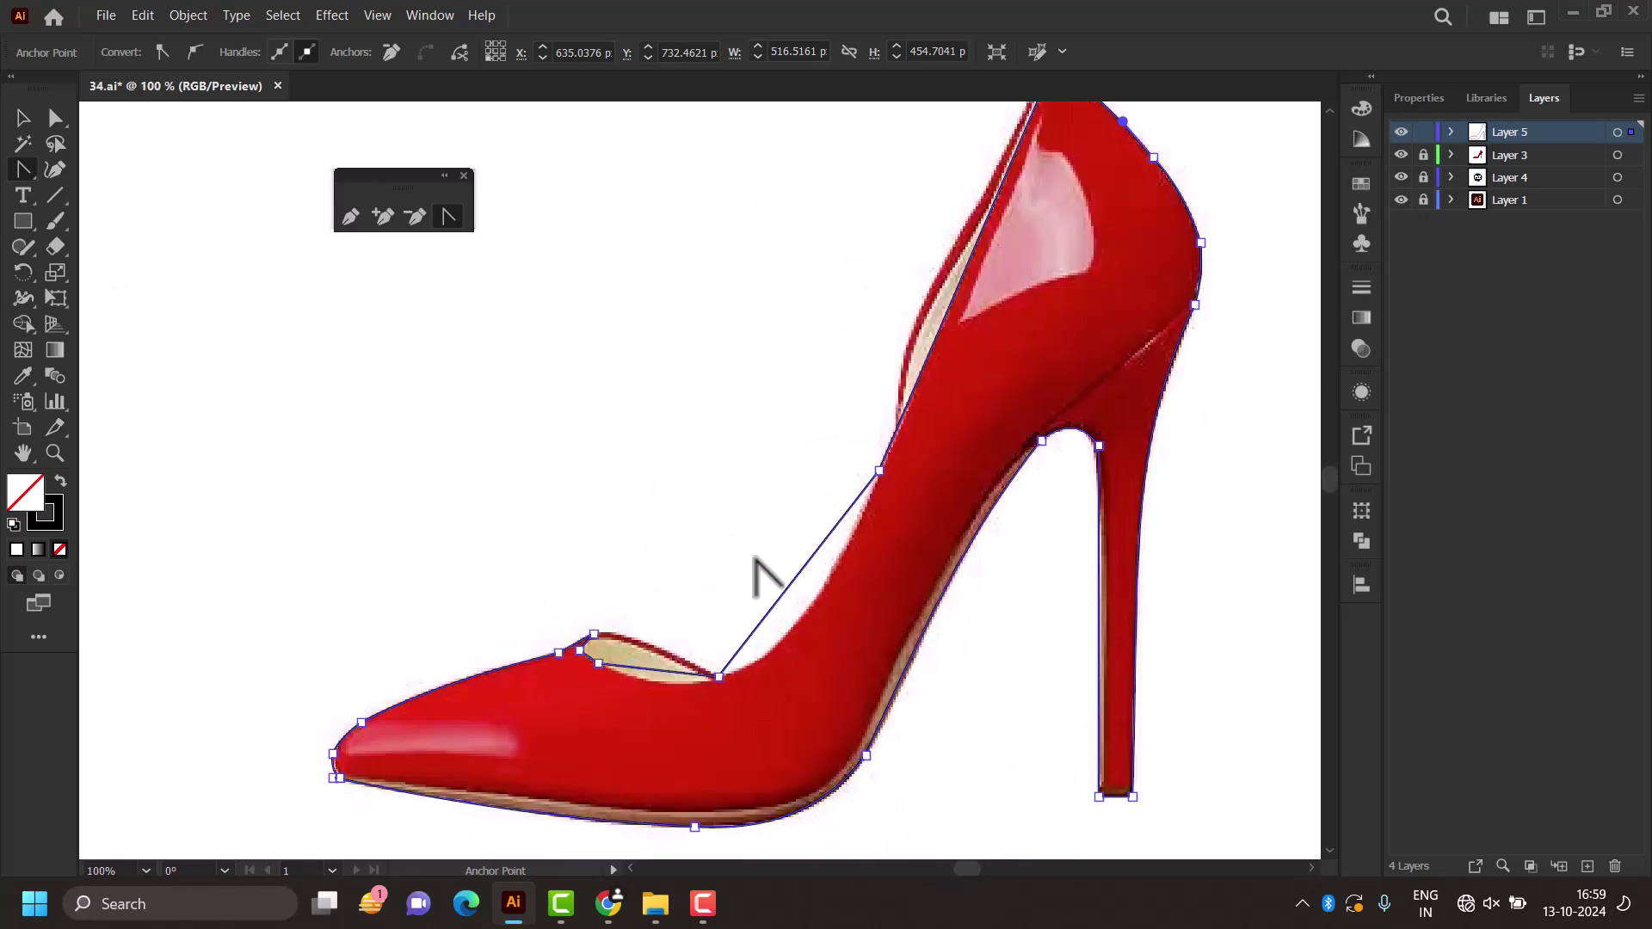
pyautogui.moveTo(783, 593); pyautogui.dragTo(799, 622)
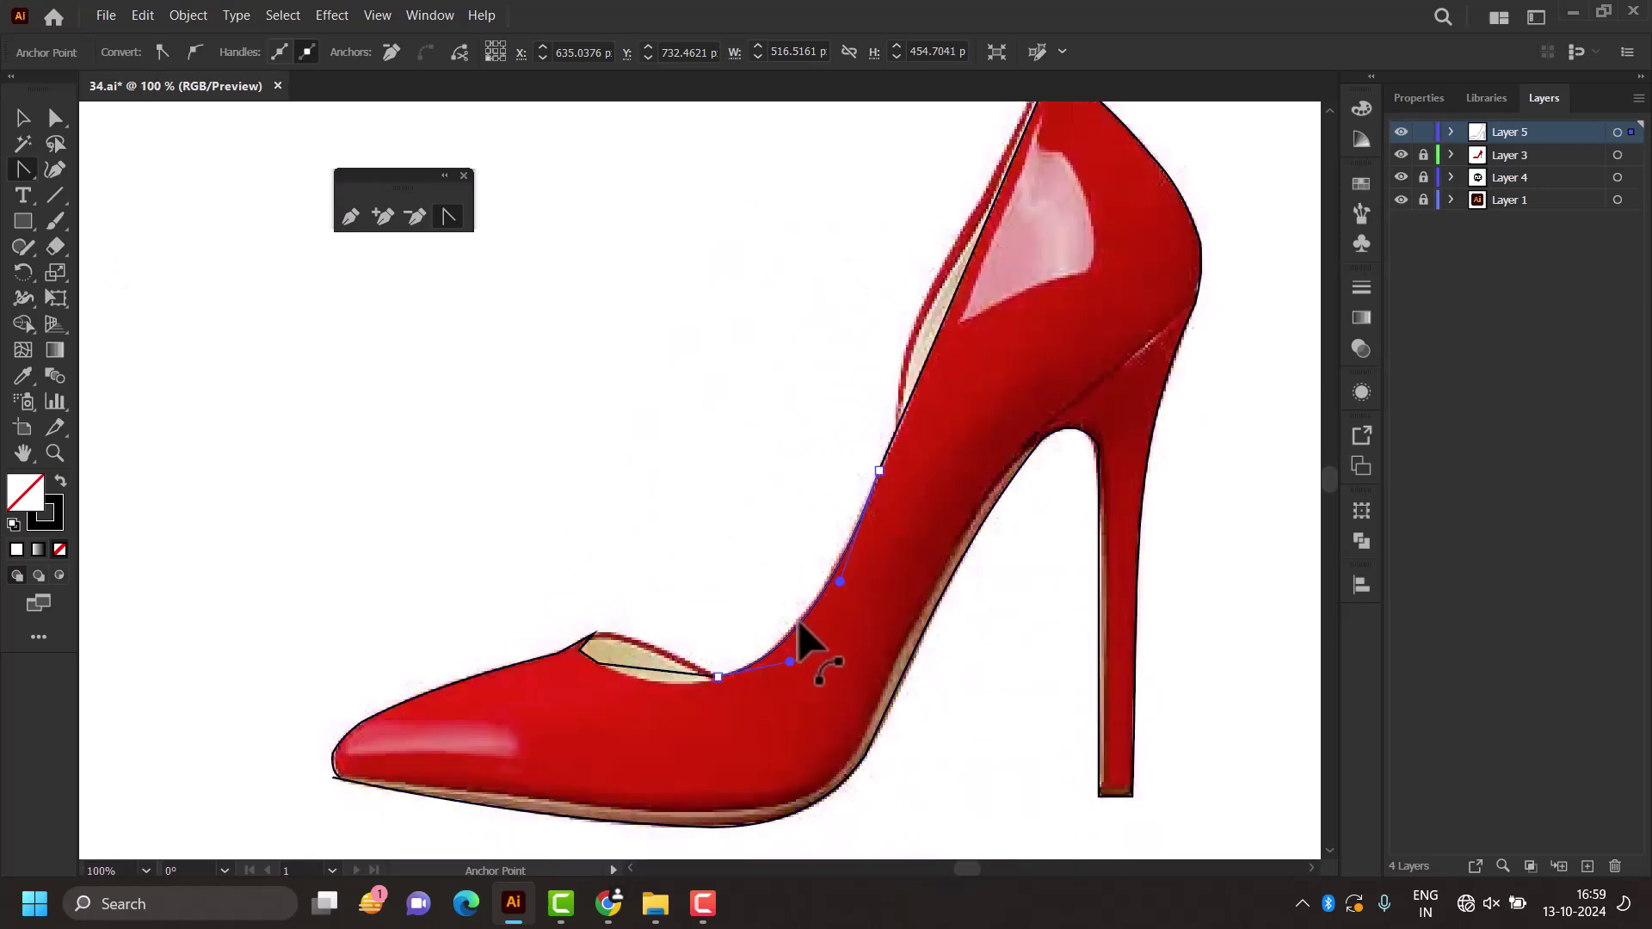
pyautogui.moveTo(656, 683); pyautogui.dragTo(654, 693)
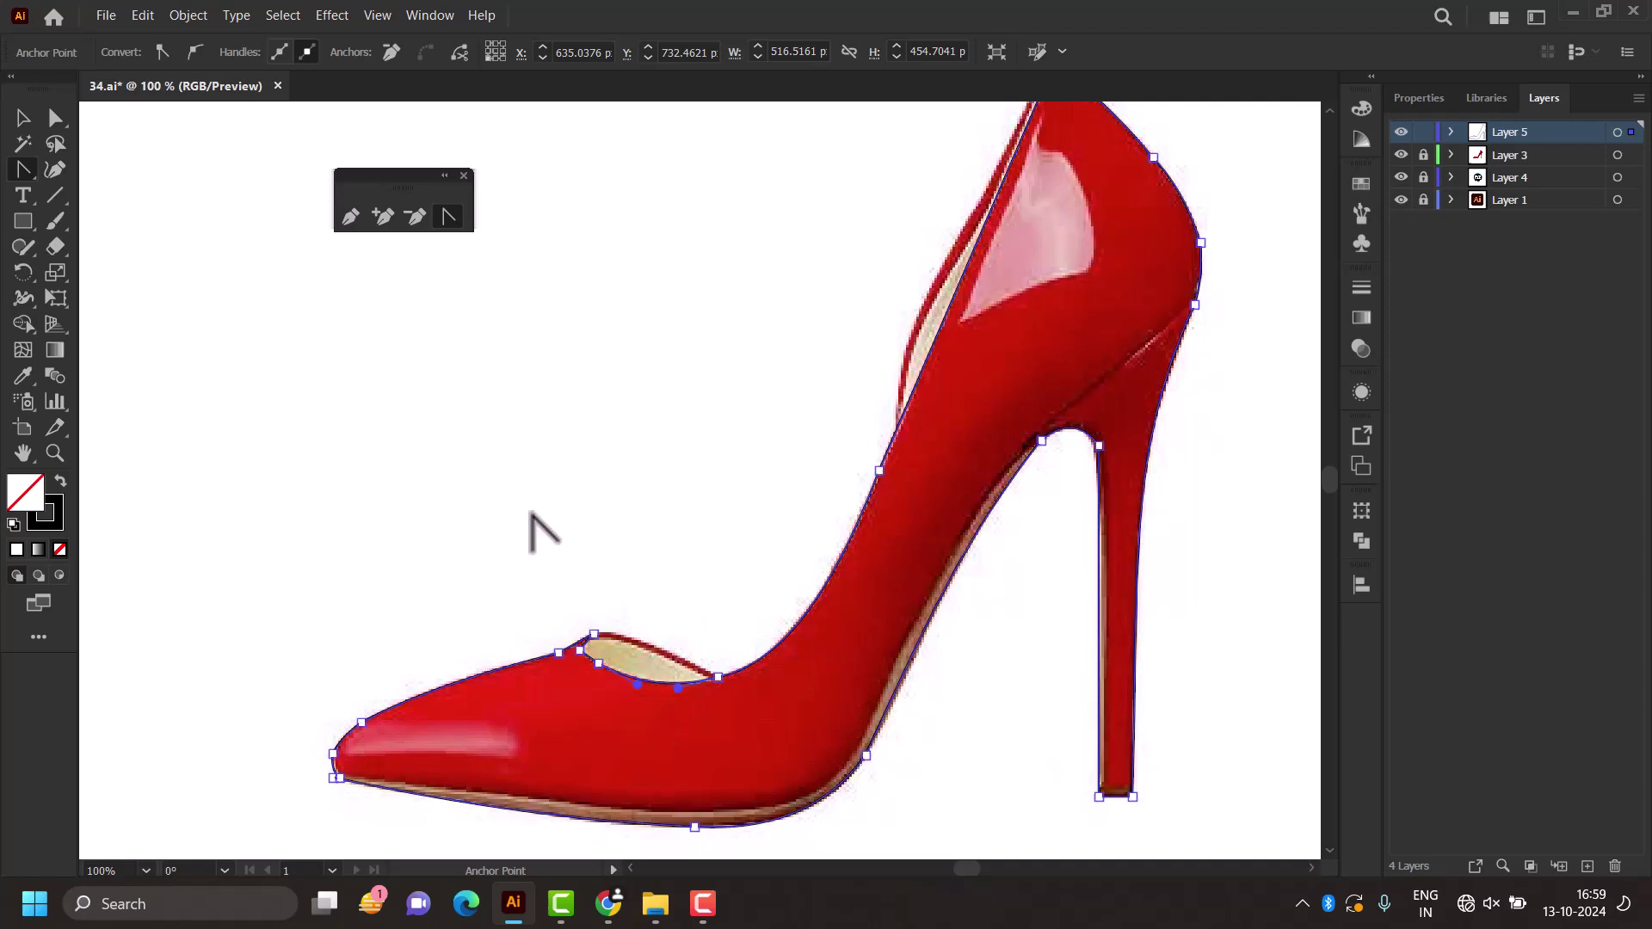
# Step: Move the toe endpoint onto the curve's end and nudge the toe anchor left
pyautogui.click(439, 472)
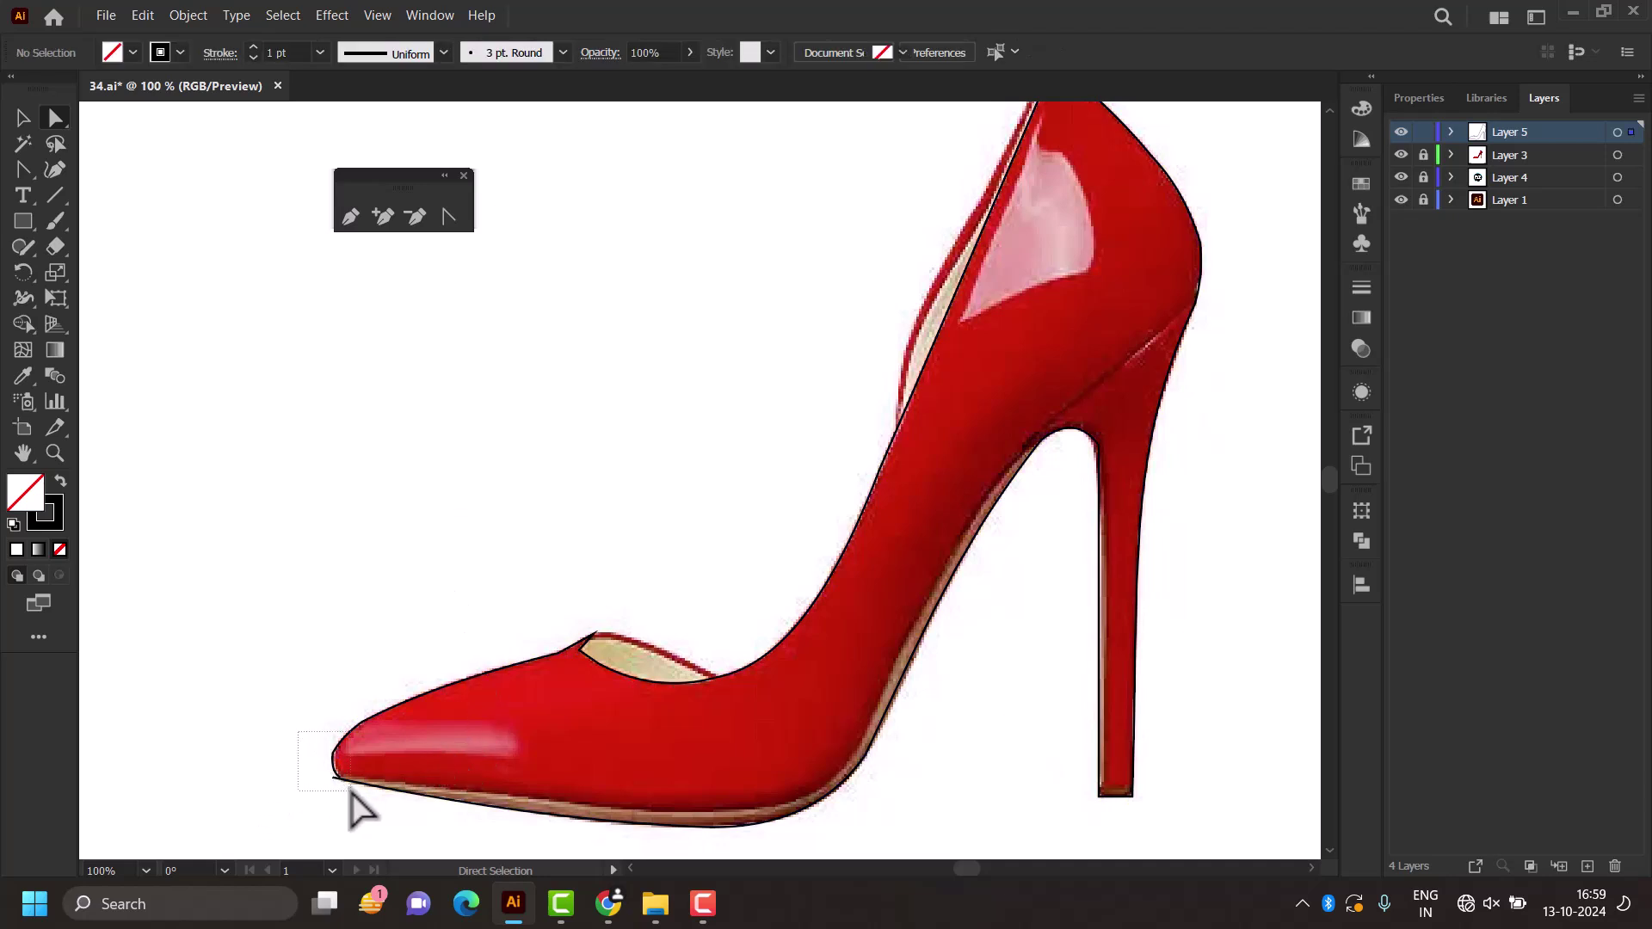
pyautogui.moveTo(349, 790); pyautogui.dragTo(350, 783)
pyautogui.click(137, 666)
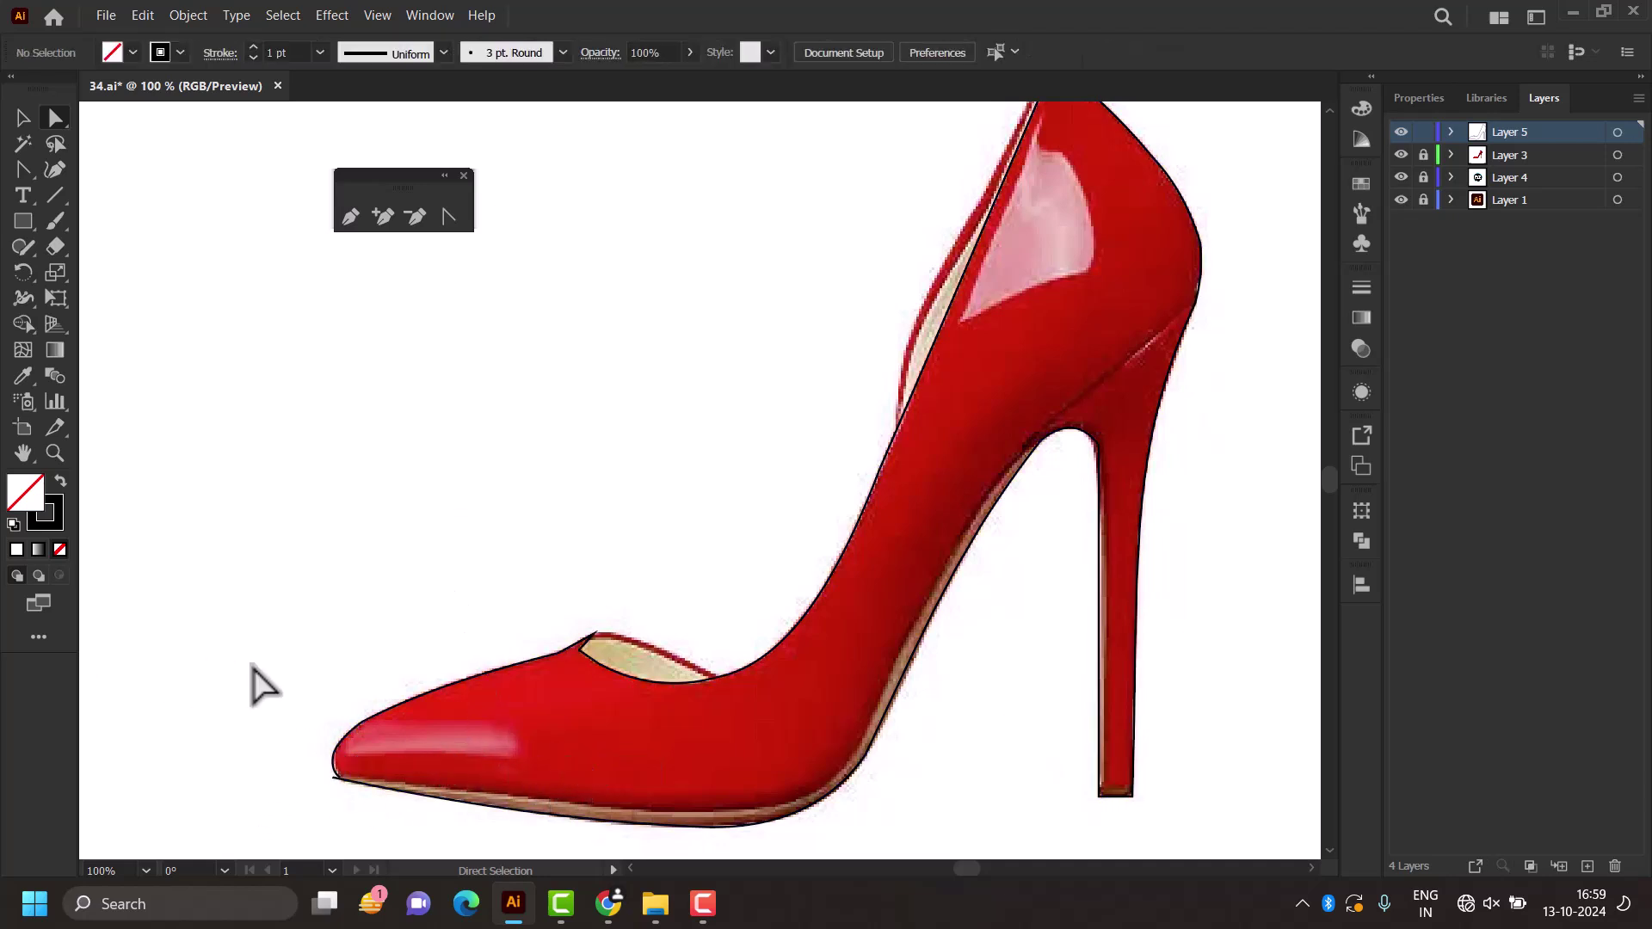
pyautogui.scroll(2, 325, 822)
pyautogui.scroll(2, 380, 767)
pyautogui.scroll(2, 380, 767)
pyautogui.scroll(2, 374, 768)
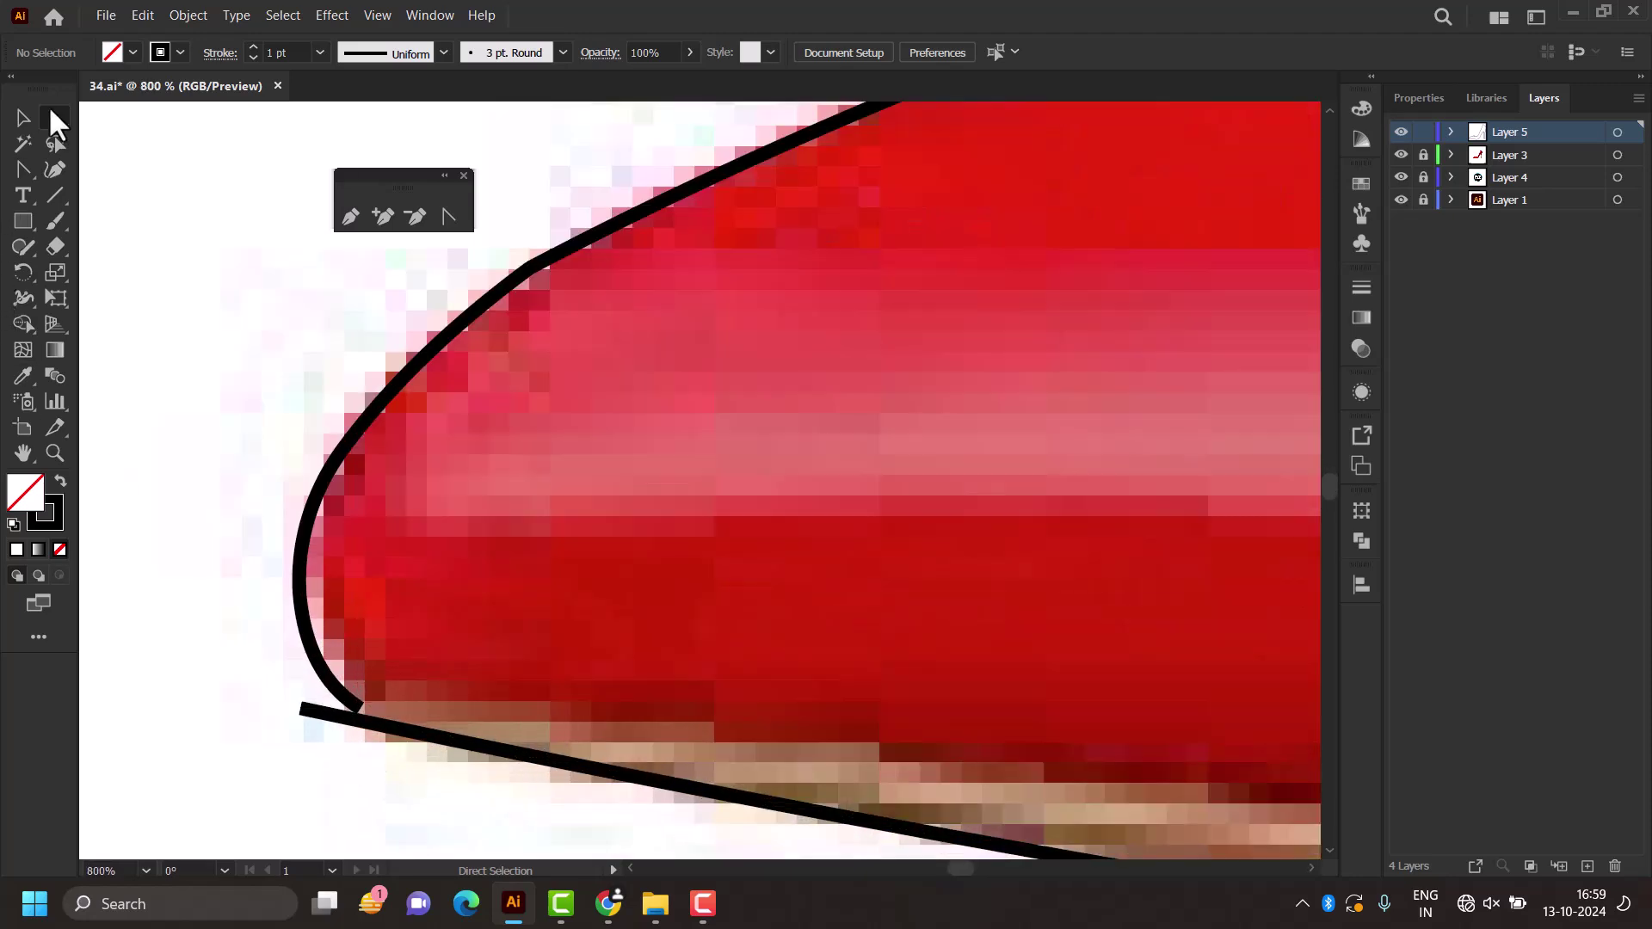
pyautogui.moveTo(301, 708); pyautogui.dragTo(359, 709)
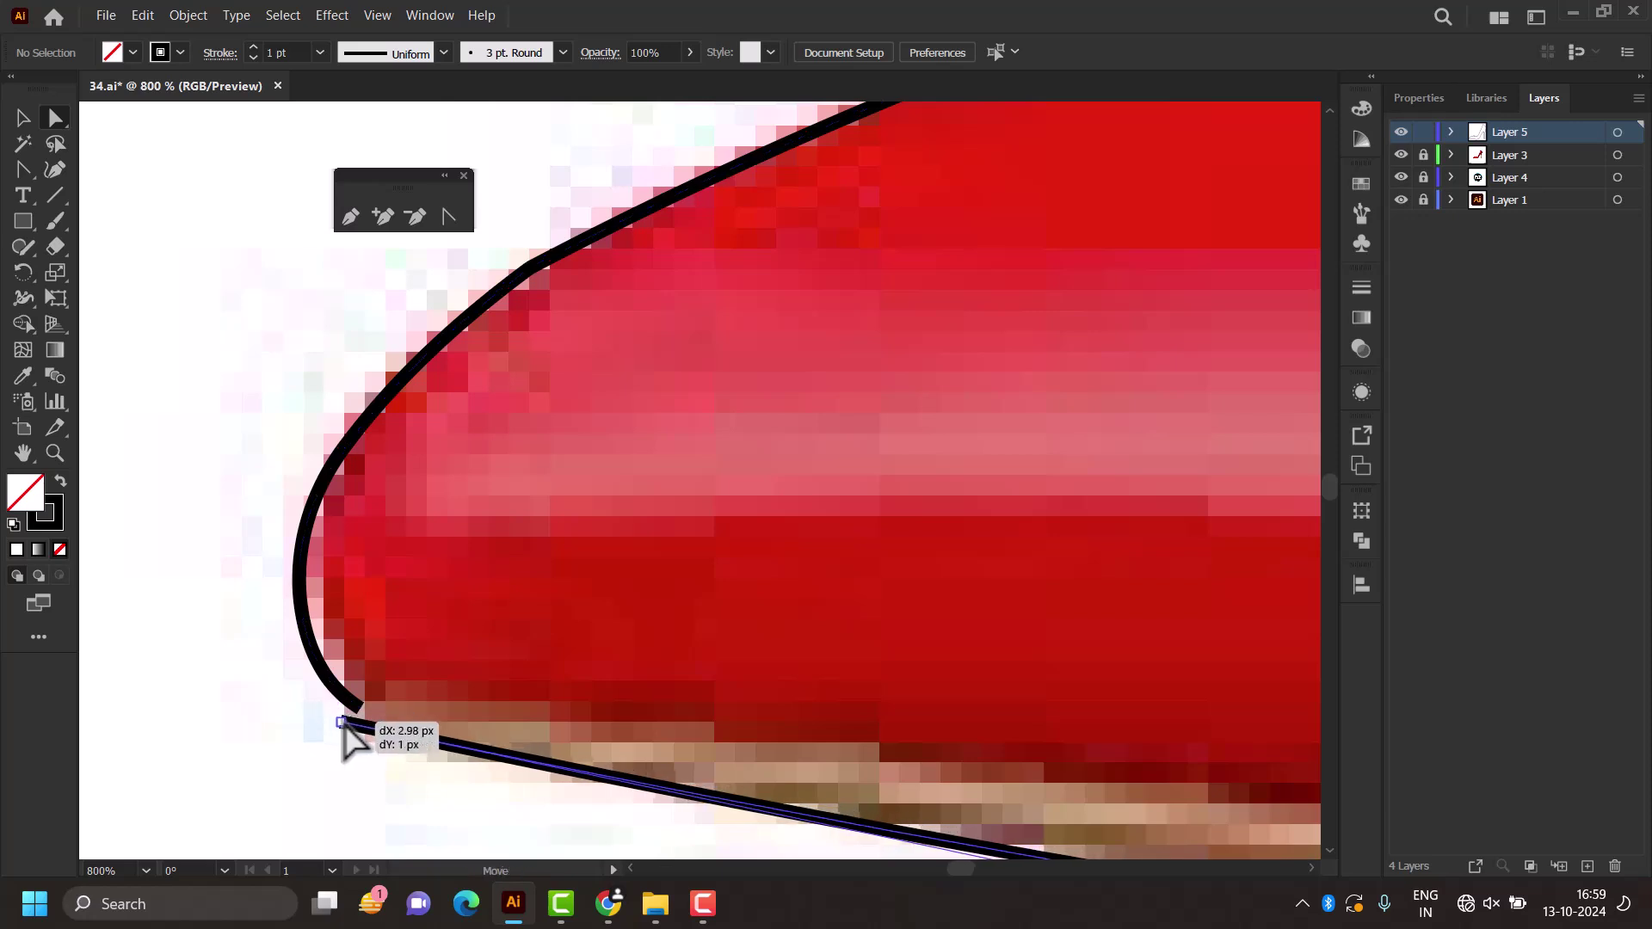
pyautogui.click(319, 731)
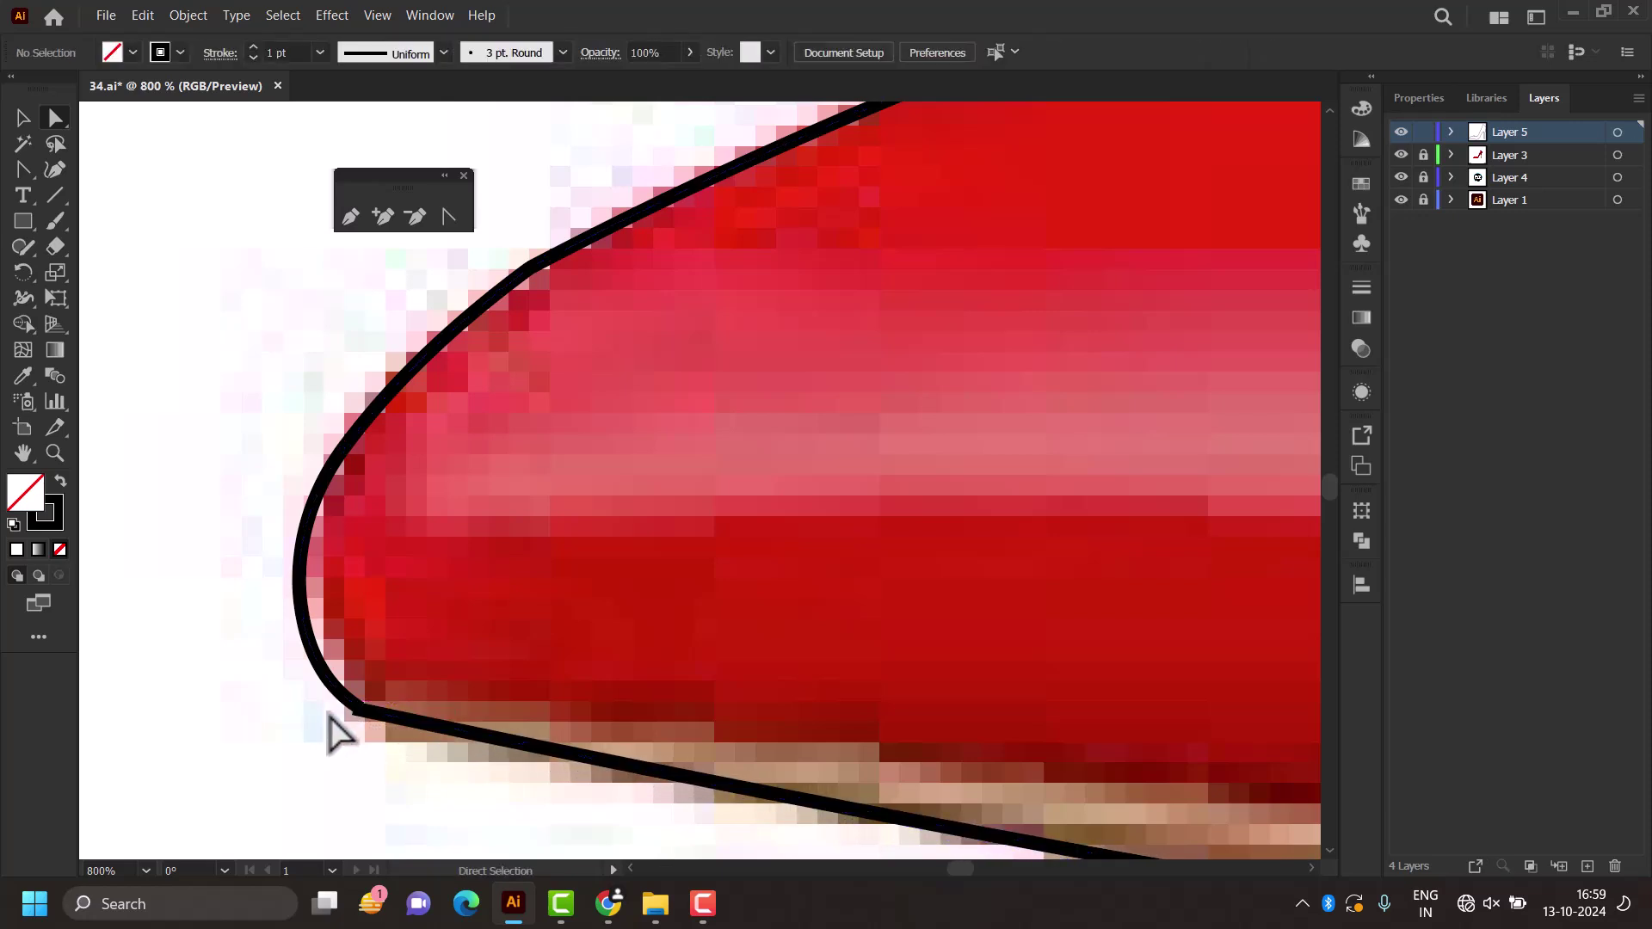
pyautogui.click(360, 711)
pyautogui.moveTo(353, 712); pyautogui.dragTo(348, 711)
pyautogui.click(311, 714)
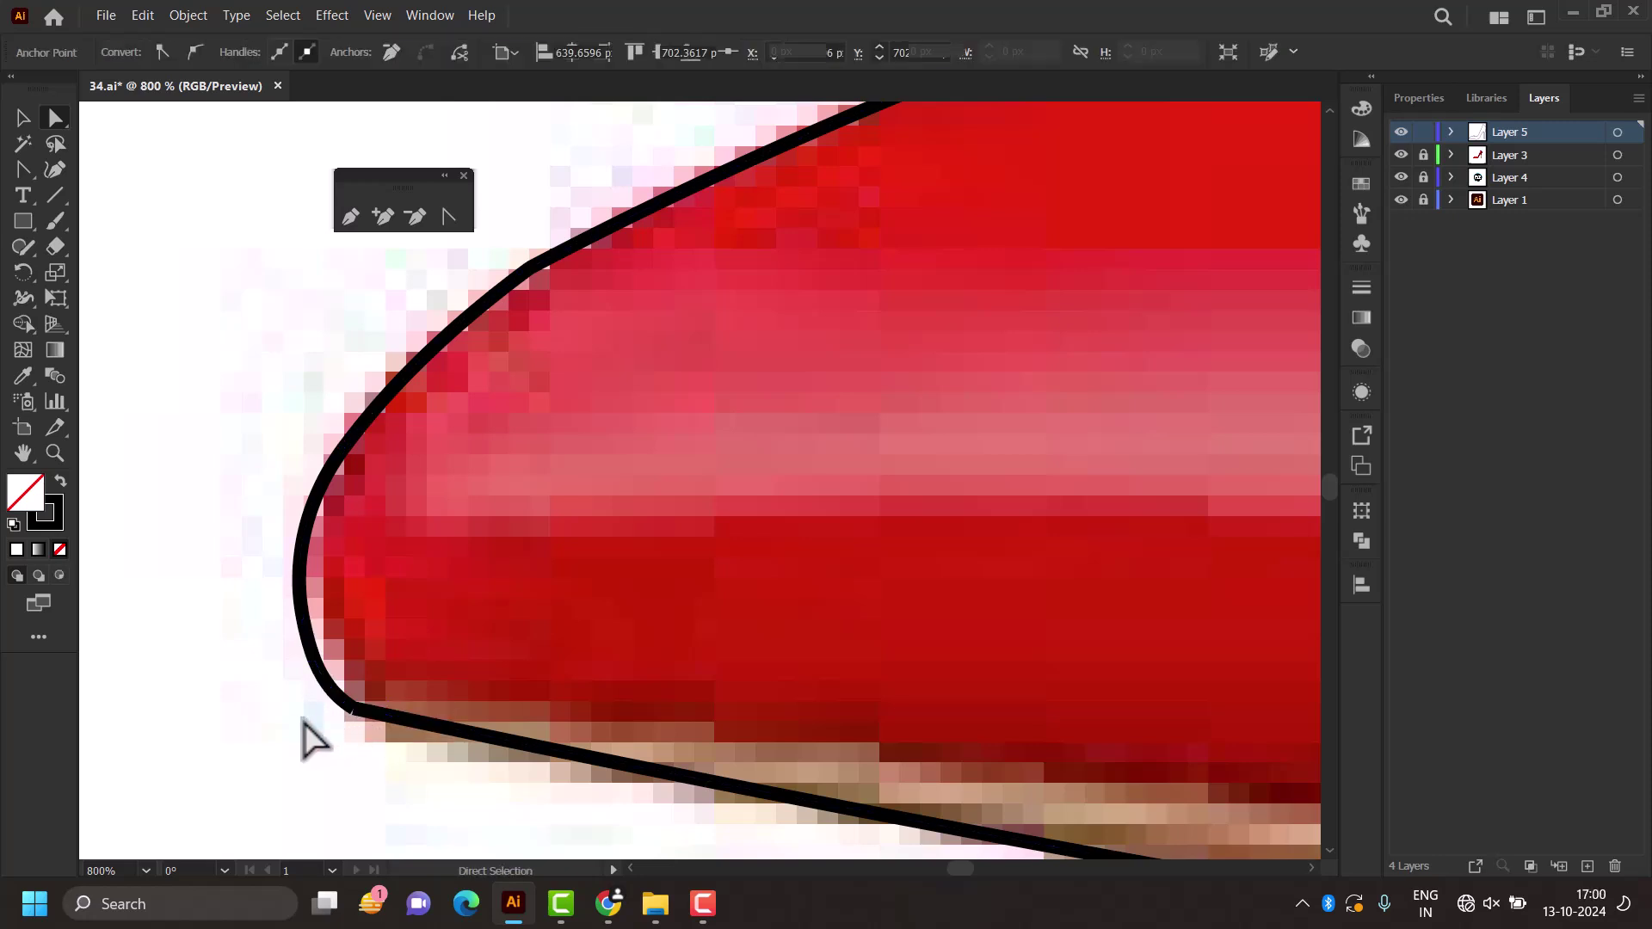
# Step: Shift the toe corner anchor to close the gap and check the join
pyautogui.scroll(1, 312, 712)
pyautogui.scroll(2, 323, 731)
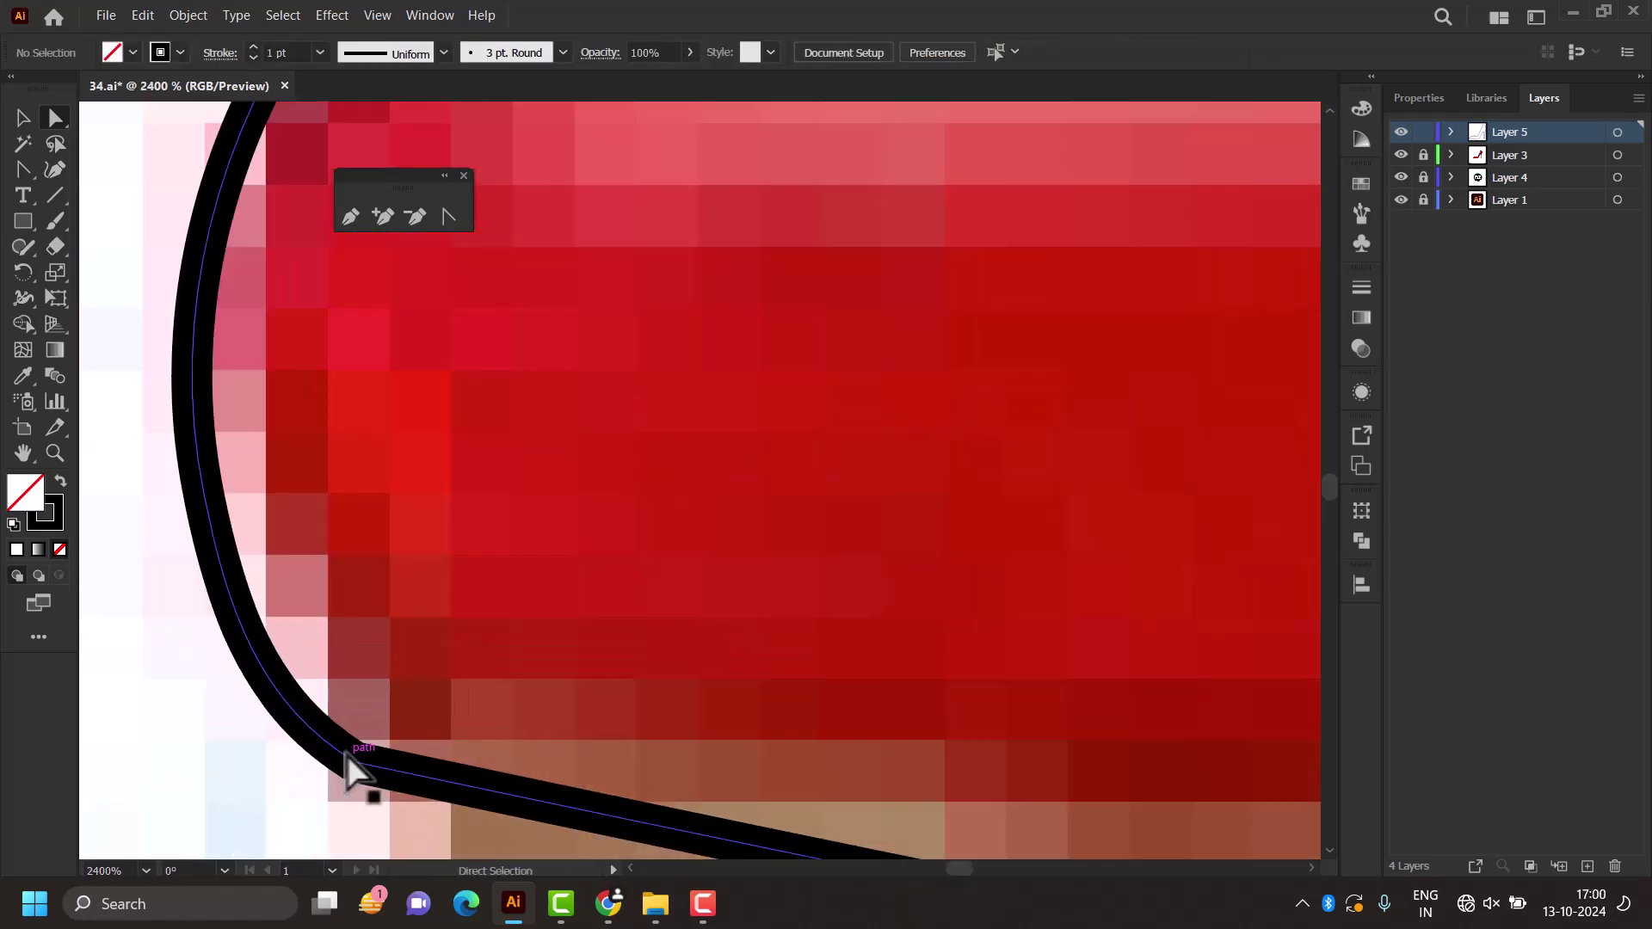
pyautogui.scroll(-1, 344, 774)
pyautogui.scroll(1, 344, 800)
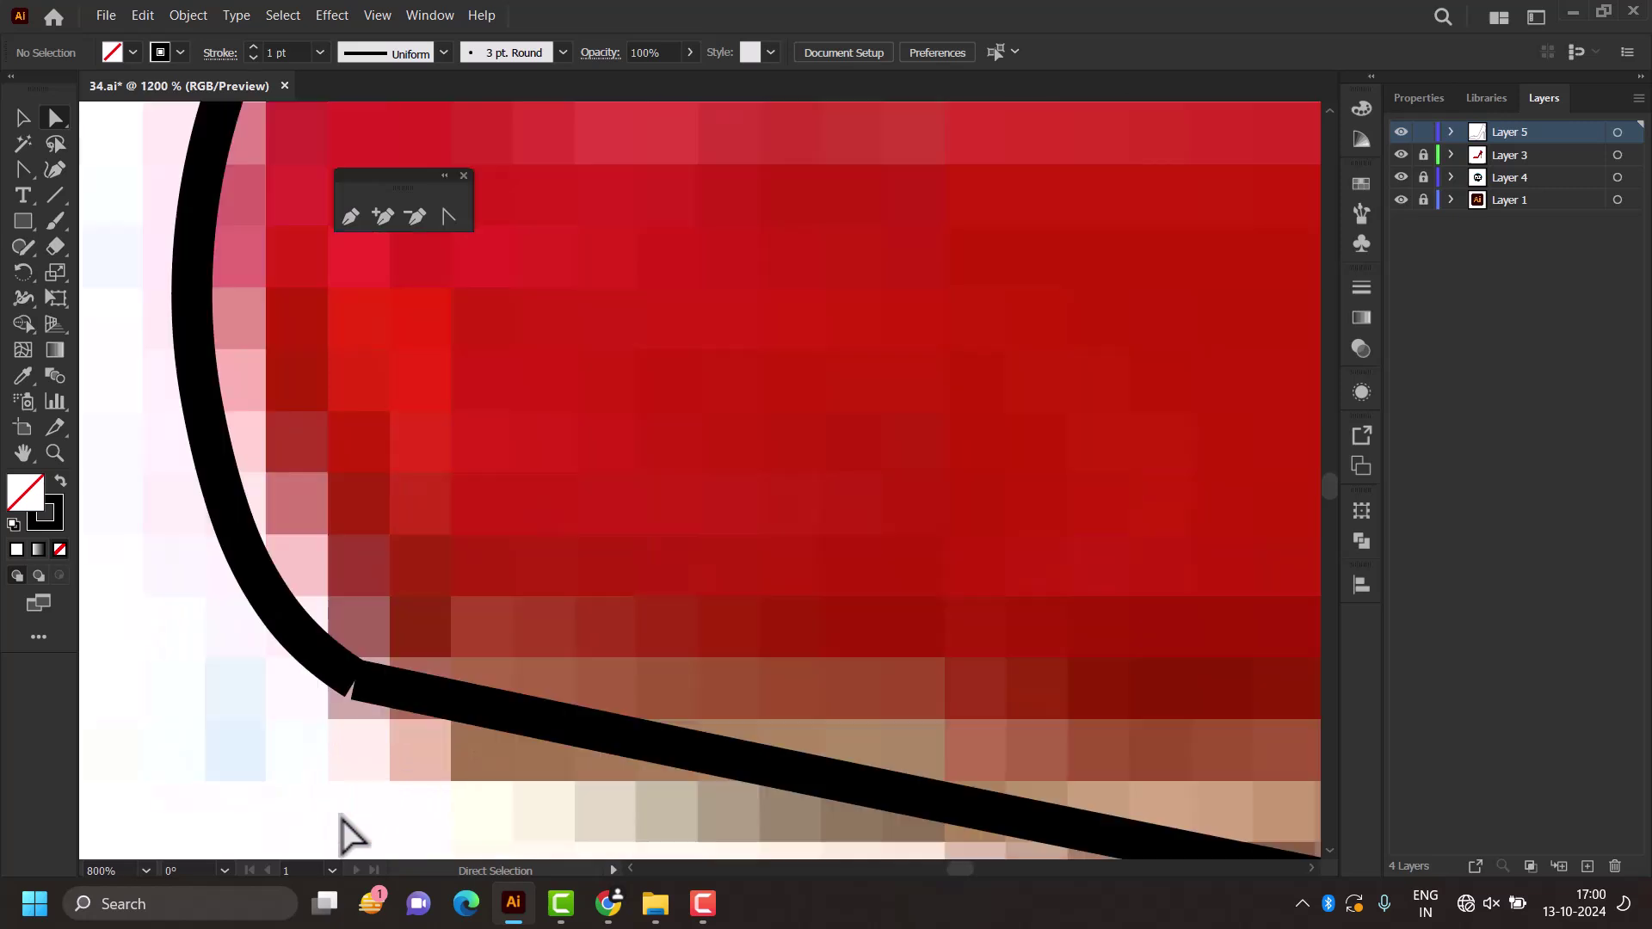
pyautogui.scroll(1, 349, 666)
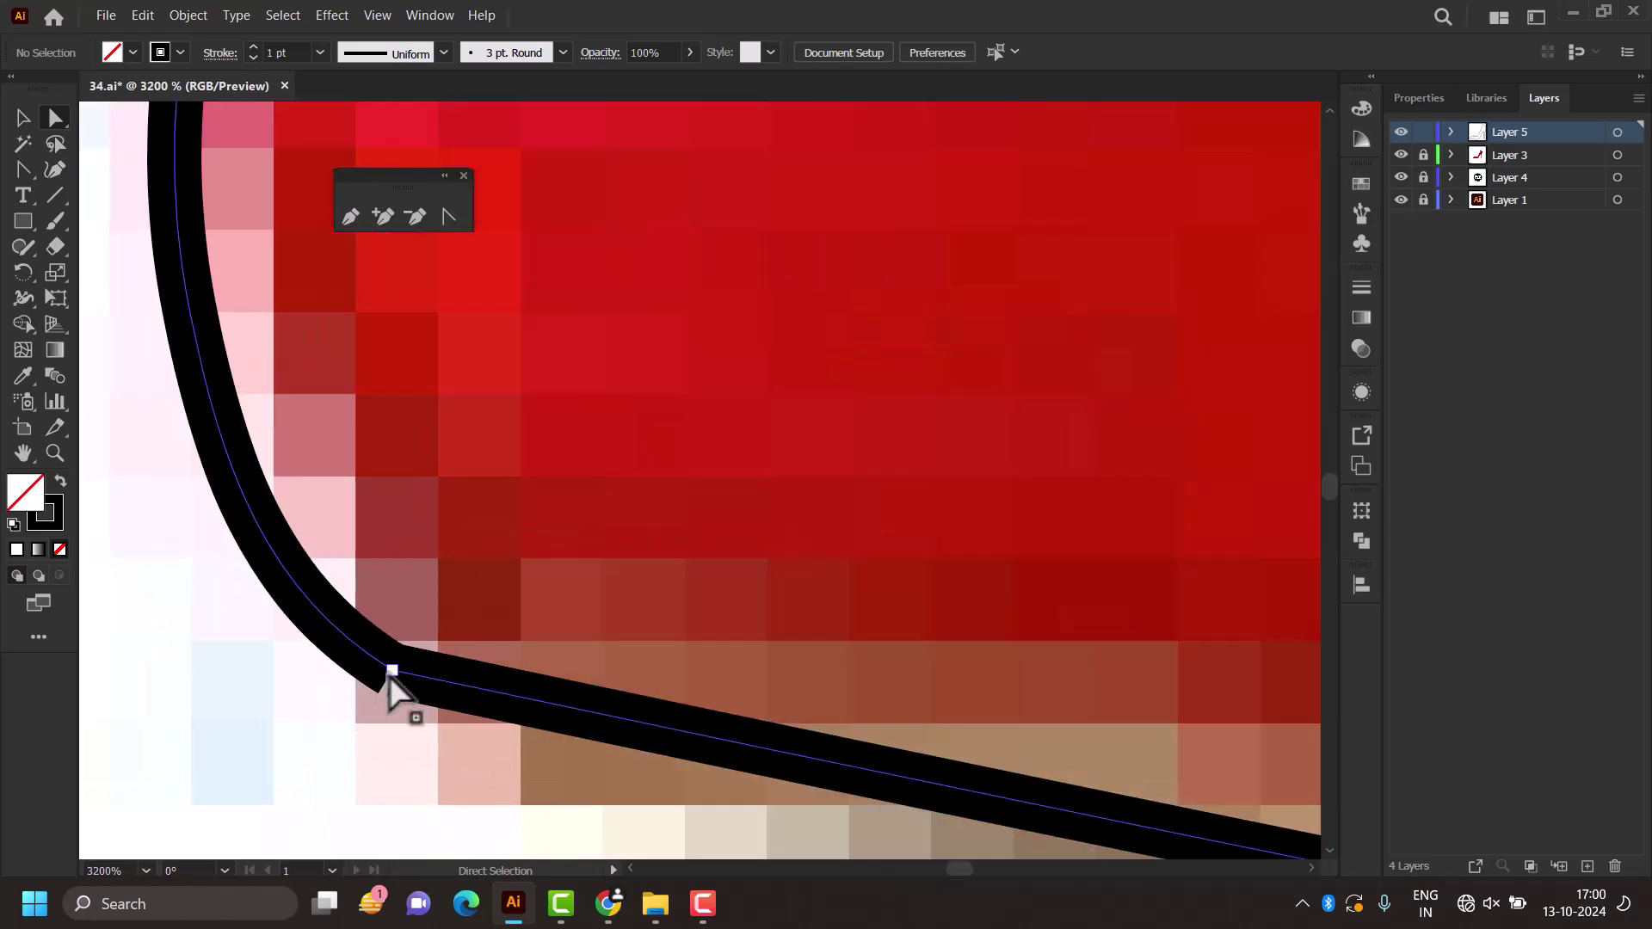
pyautogui.moveTo(390, 669); pyautogui.dragTo(409, 677)
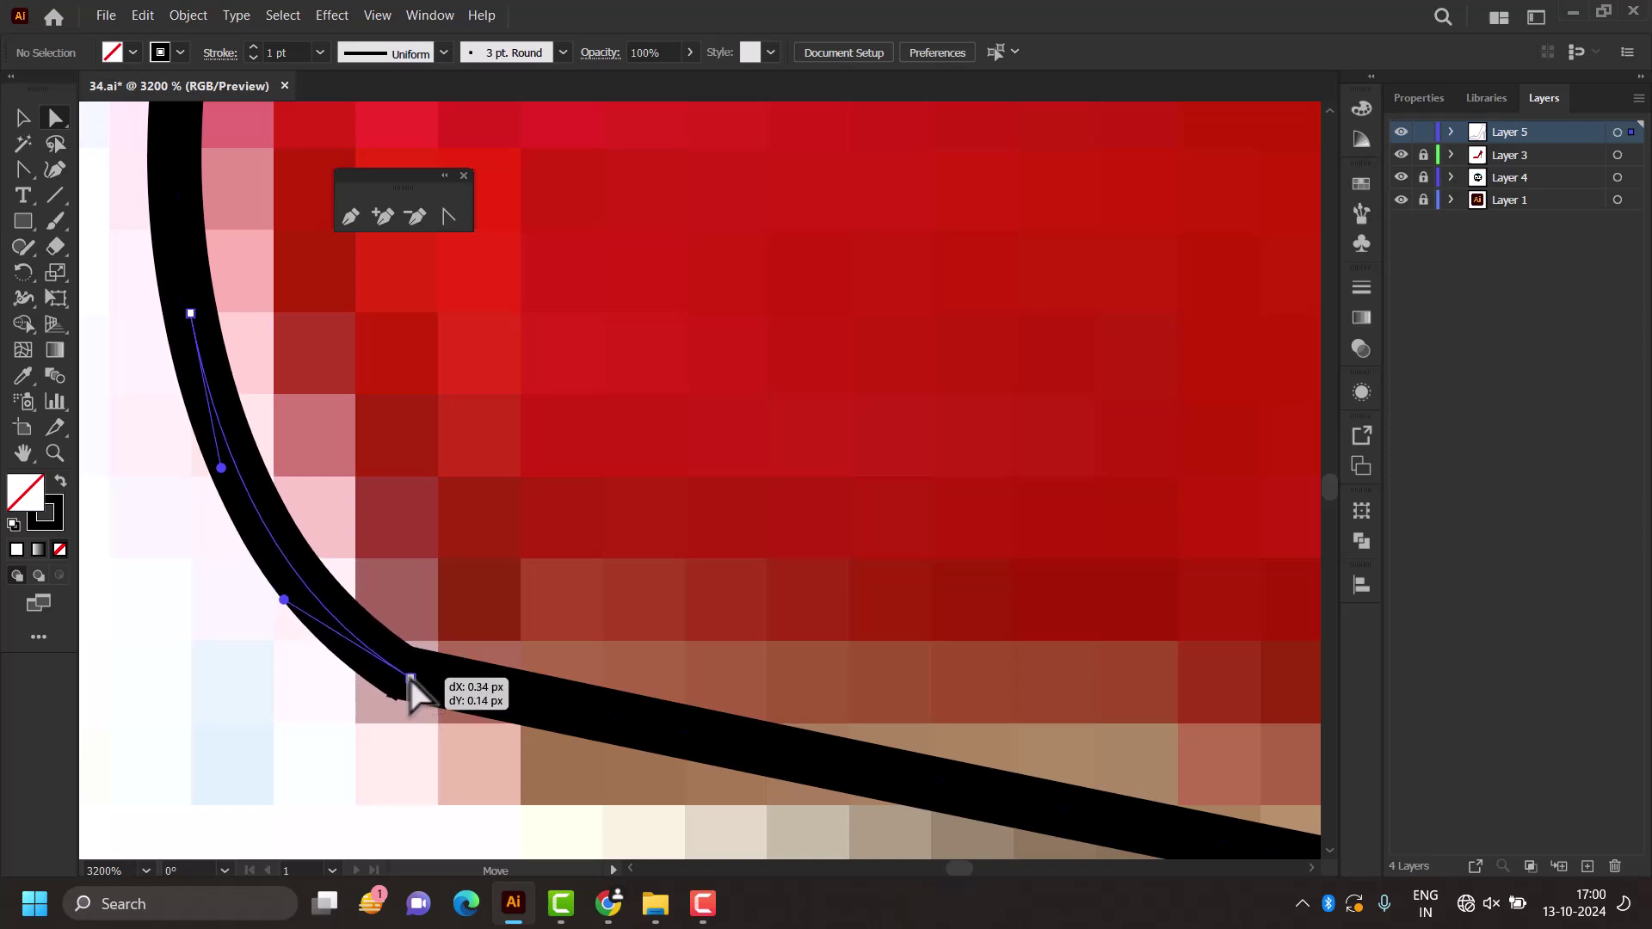
pyautogui.moveTo(409, 676); pyautogui.dragTo(410, 678)
pyautogui.click(369, 733)
pyautogui.scroll(-5, 368, 733)
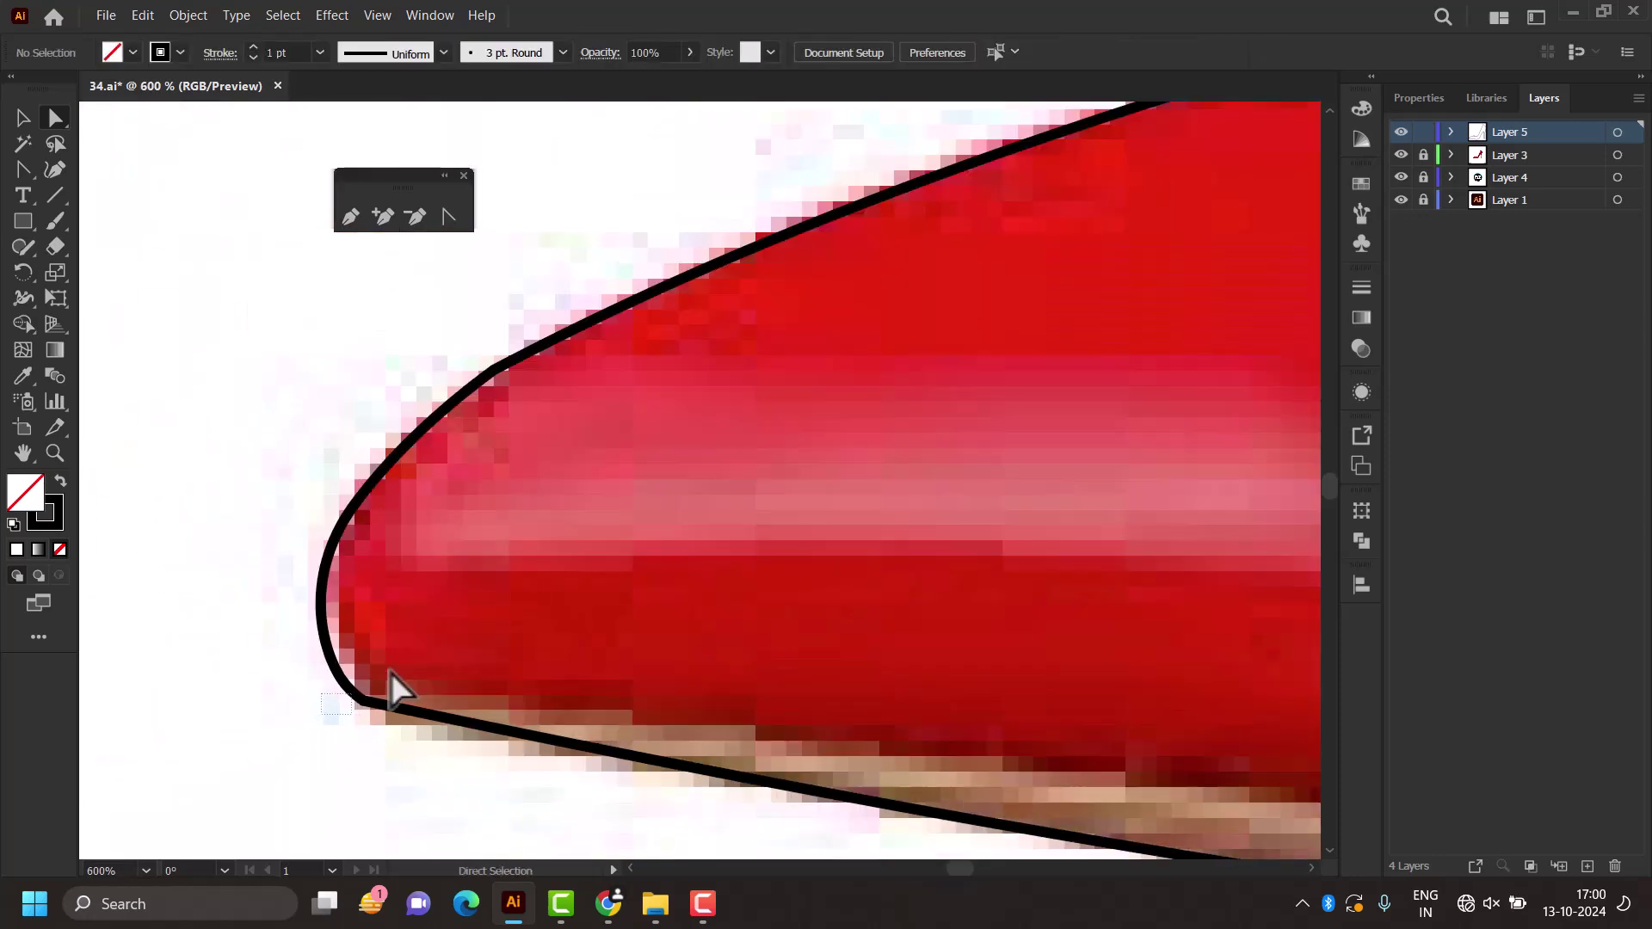
pyautogui.click(381, 698)
pyautogui.click(351, 711)
pyautogui.scroll(-3, 345, 709)
pyautogui.scroll(-1, 347, 721)
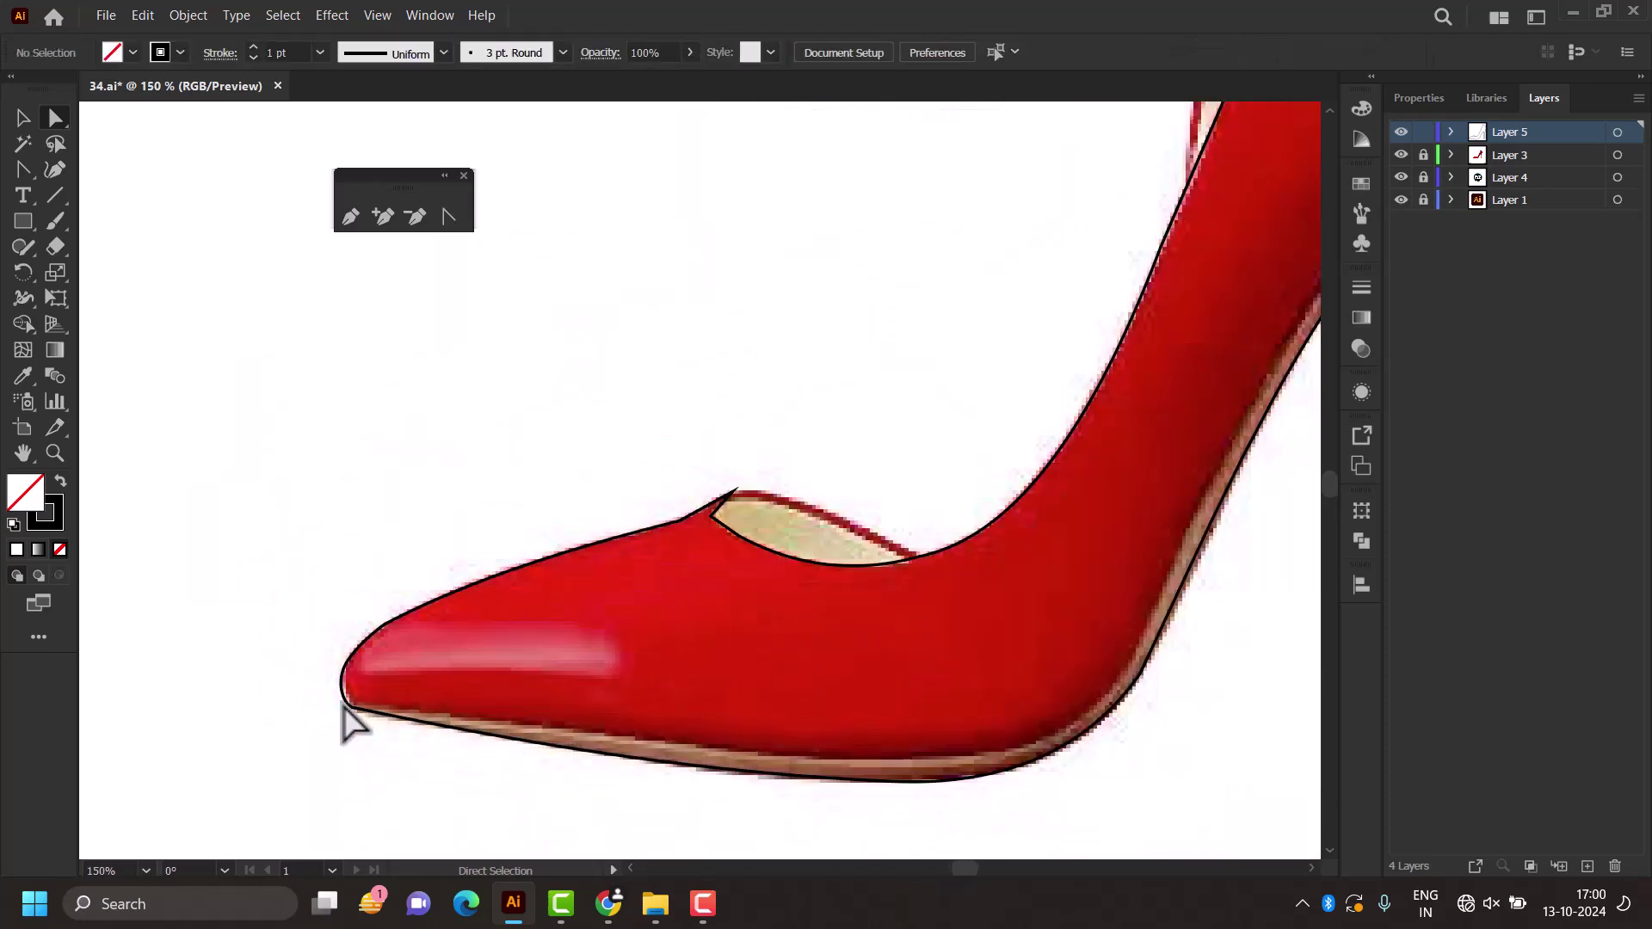
pyautogui.scroll(-1, 348, 719)
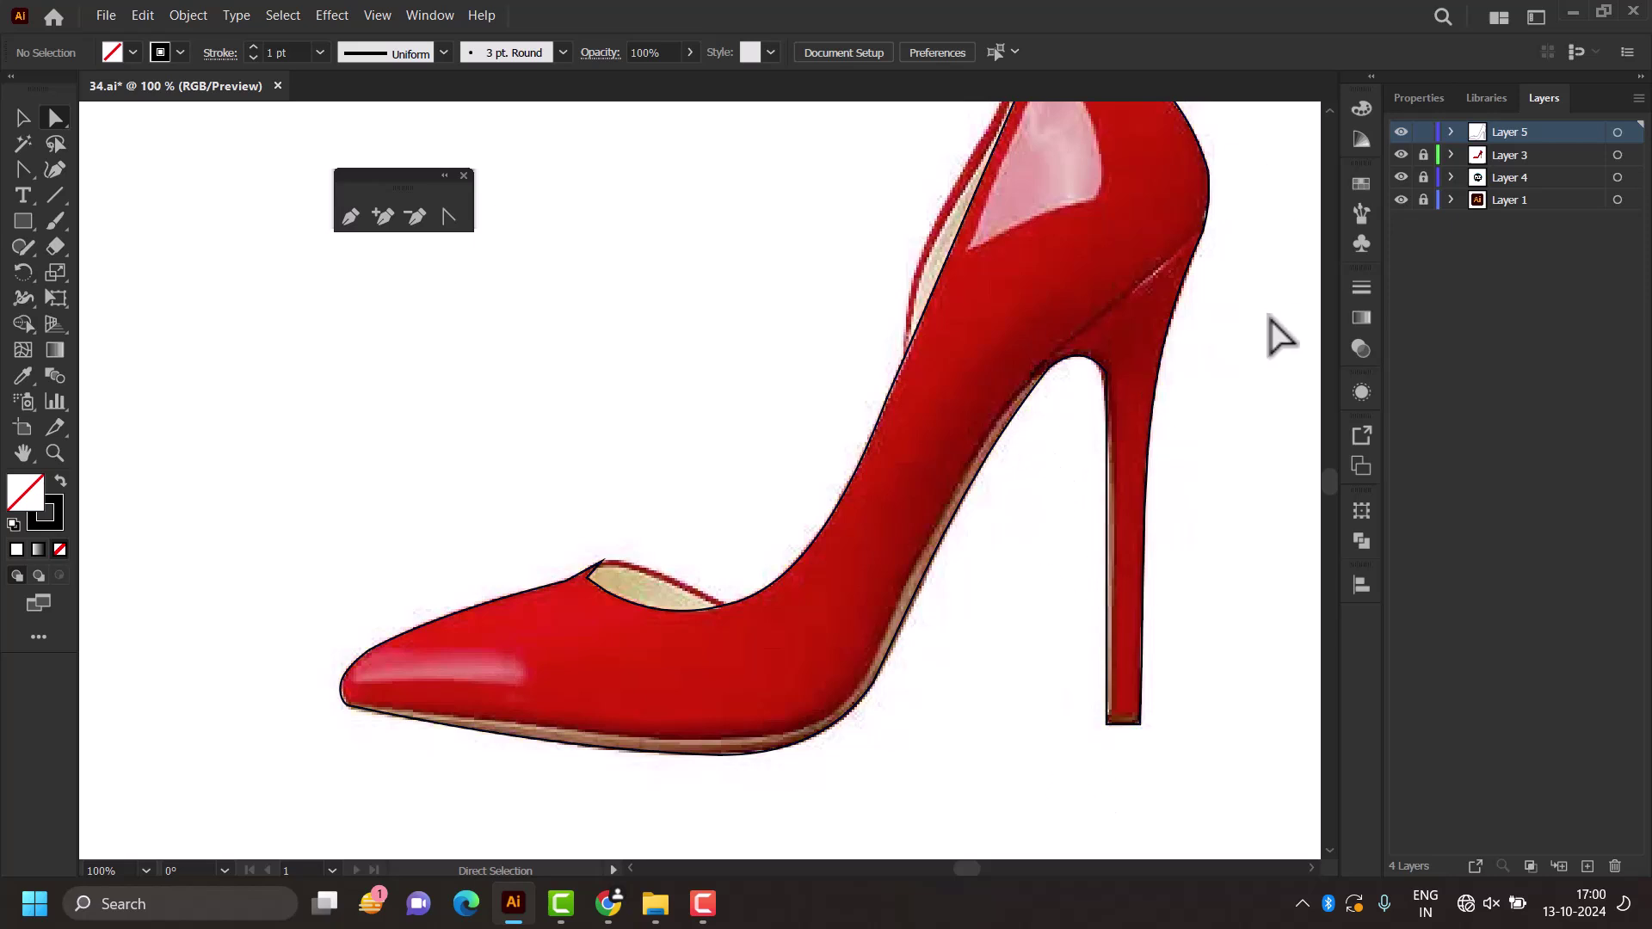
pyautogui.scroll(-1, 1269, 332)
# Step: Round the outline's sharp corners at the heel back and the heel counter top
pyautogui.click(1219, 296)
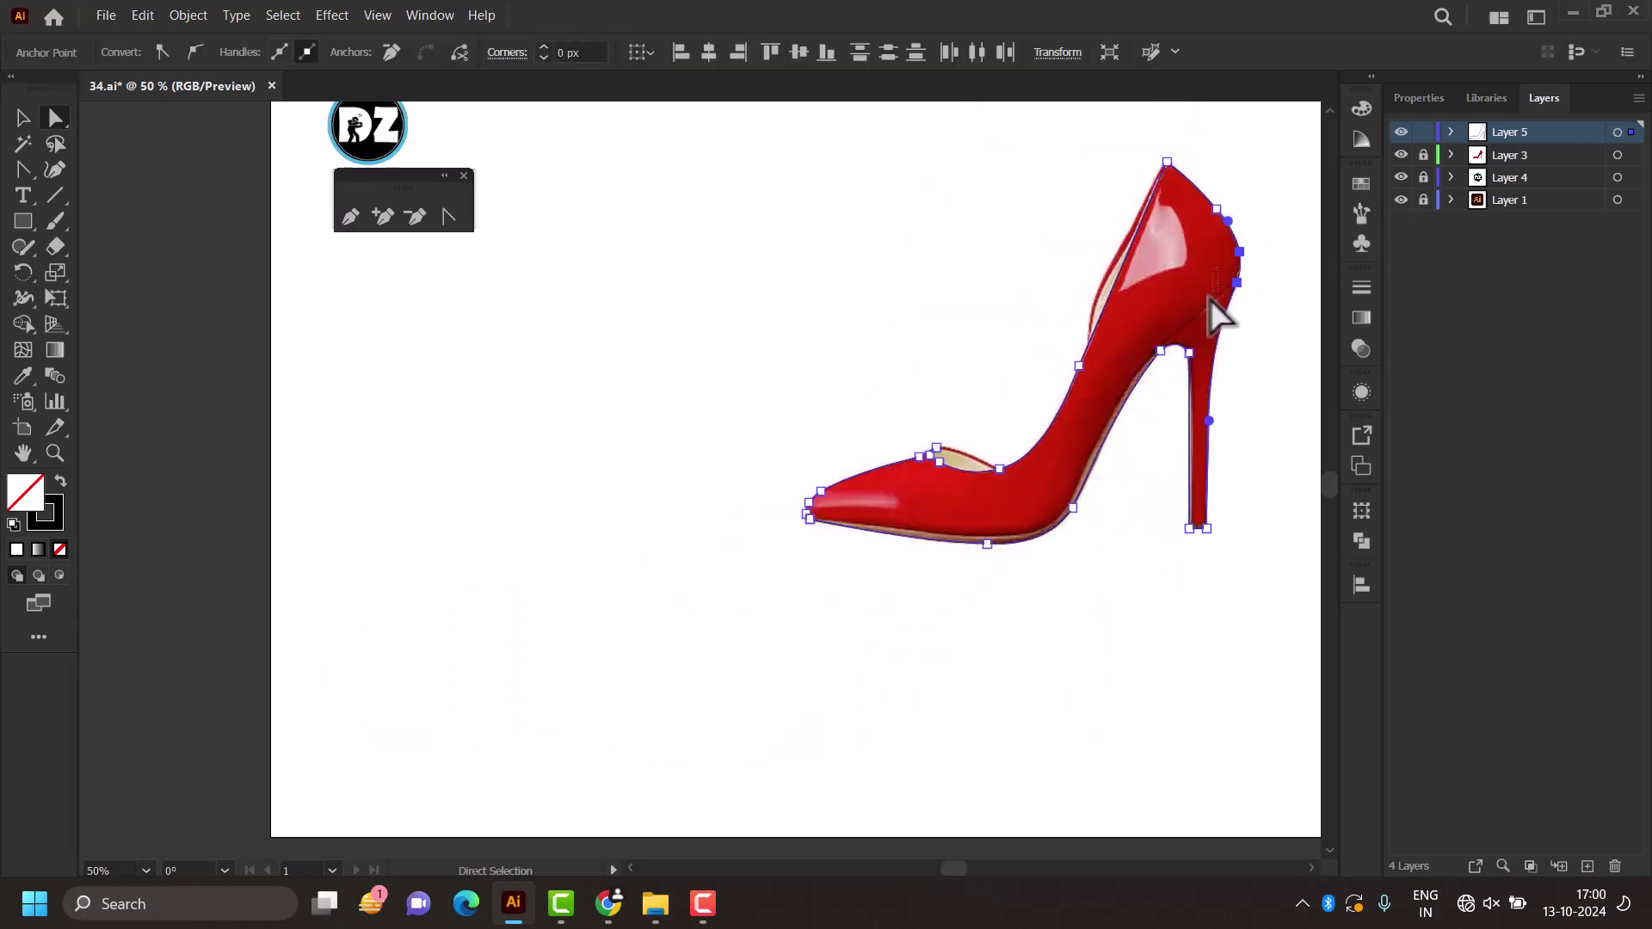
pyautogui.click(1217, 301)
pyautogui.click(1217, 291)
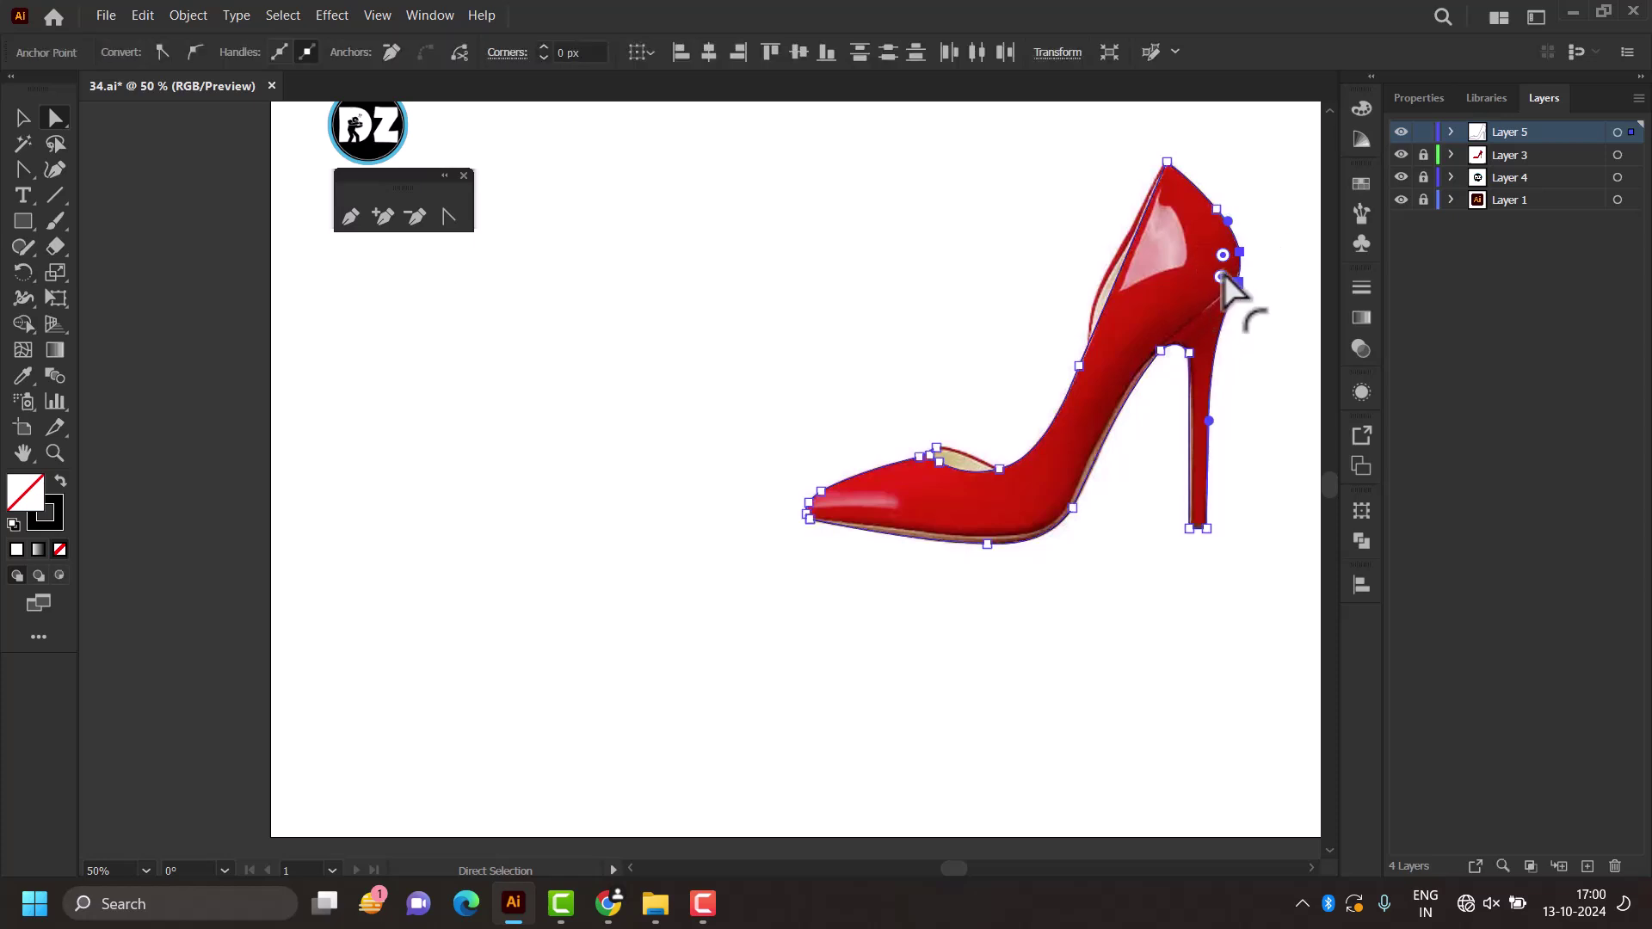
pyautogui.moveTo(1183, 327); pyautogui.dragTo(1110, 354)
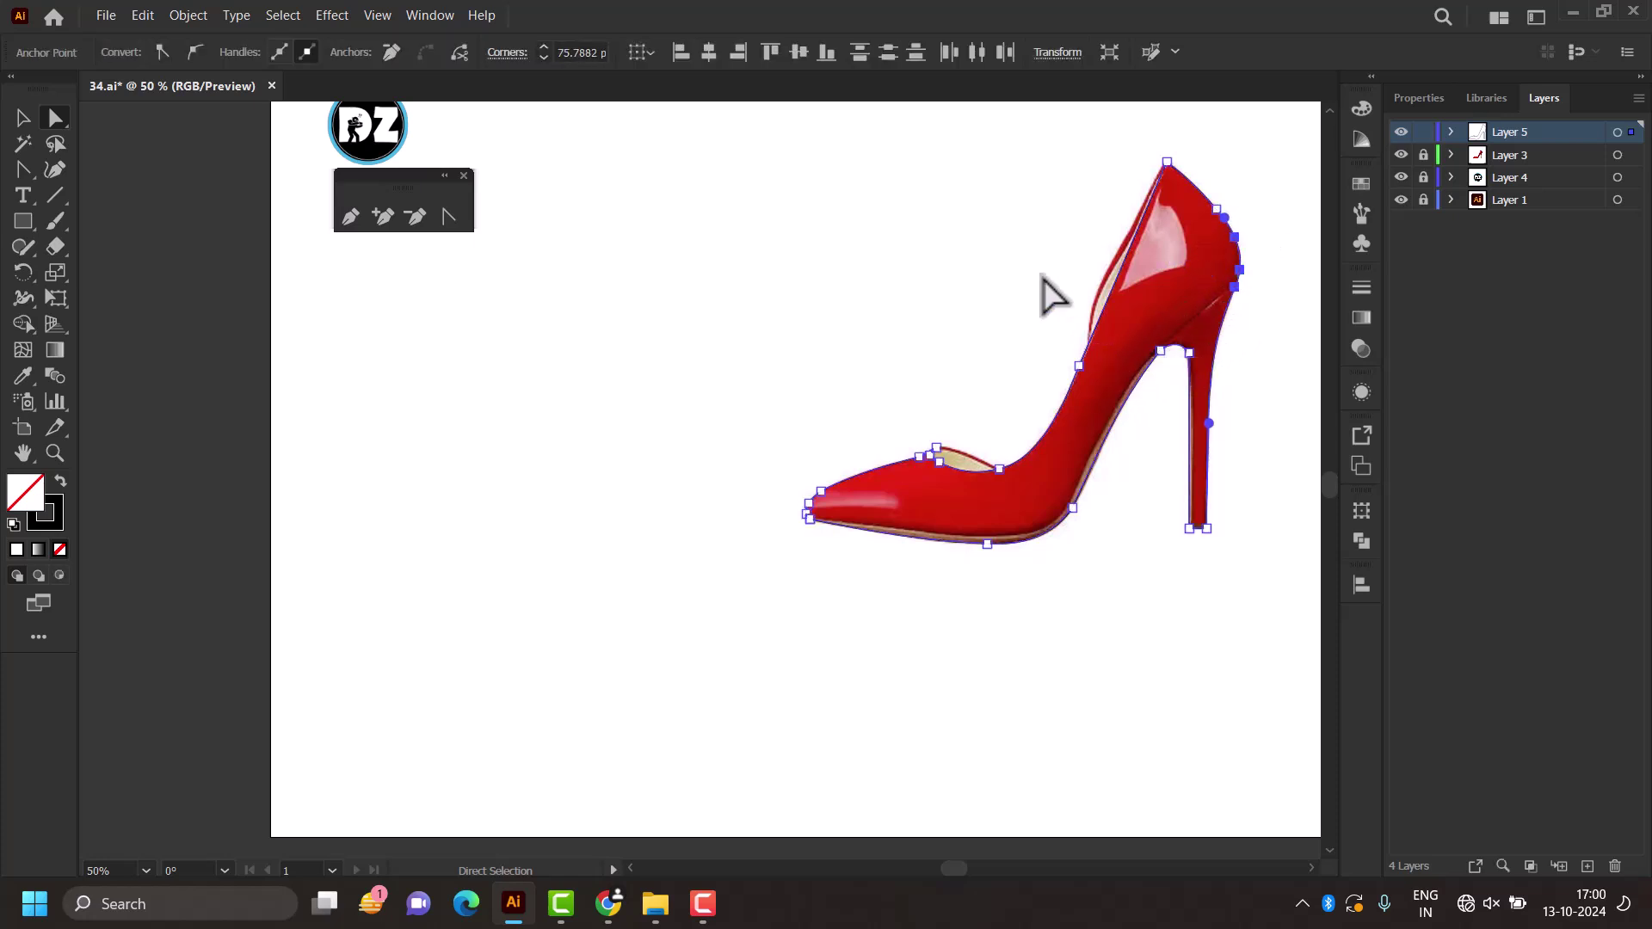
pyautogui.click(1050, 296)
pyautogui.click(1168, 164)
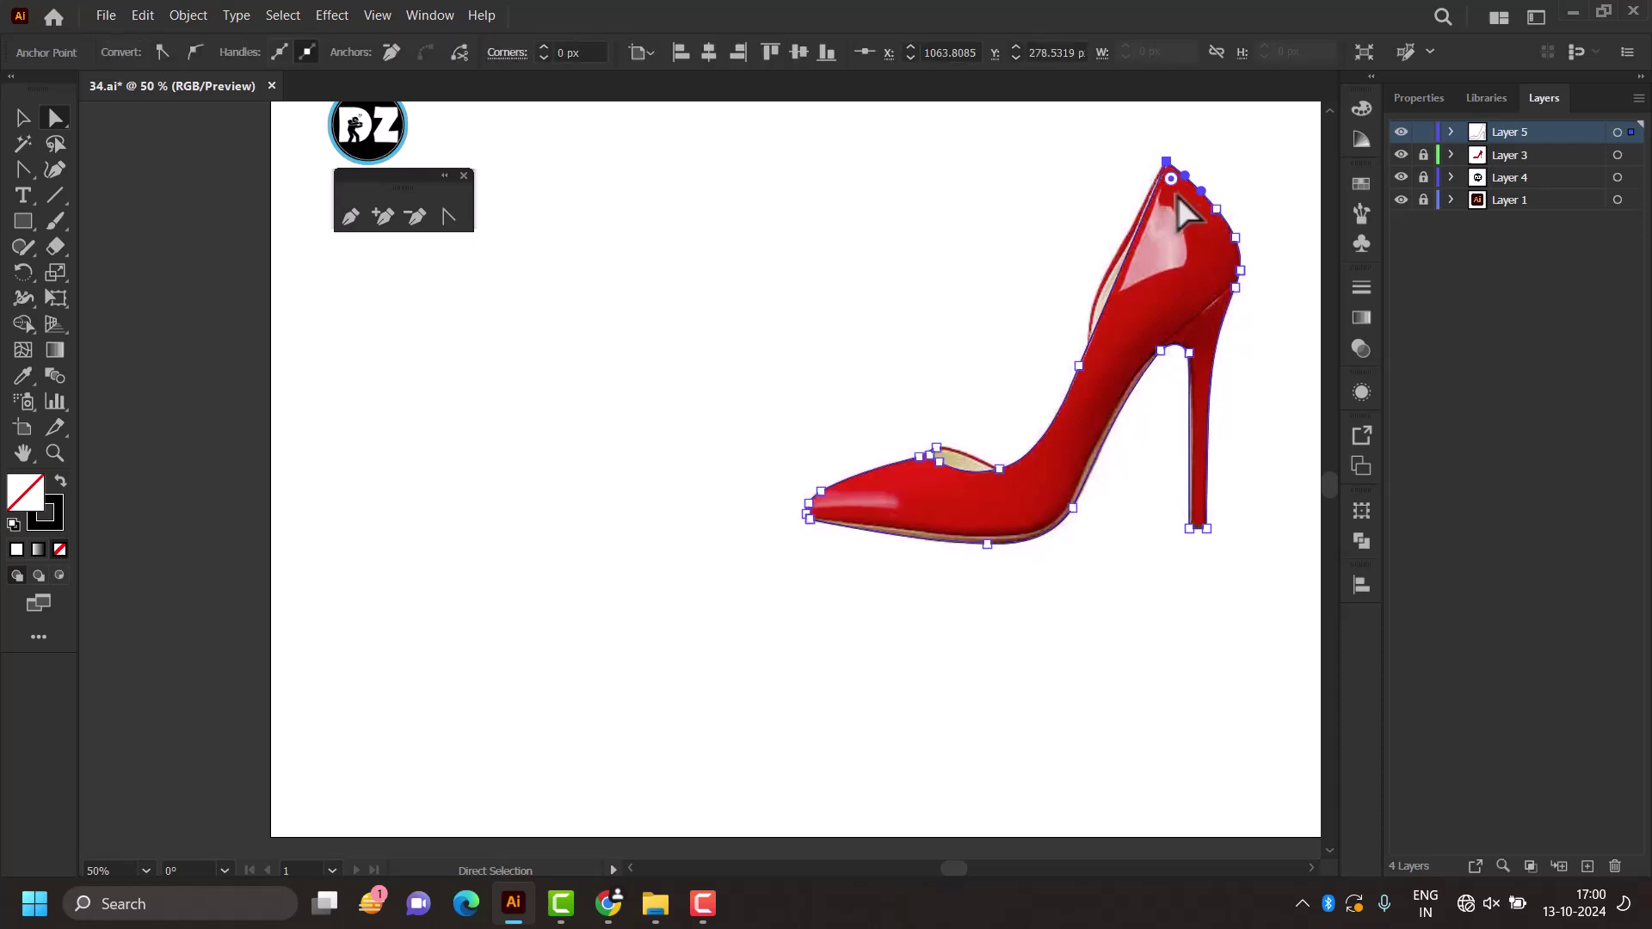
pyautogui.moveTo(1172, 178); pyautogui.dragTo(1205, 193)
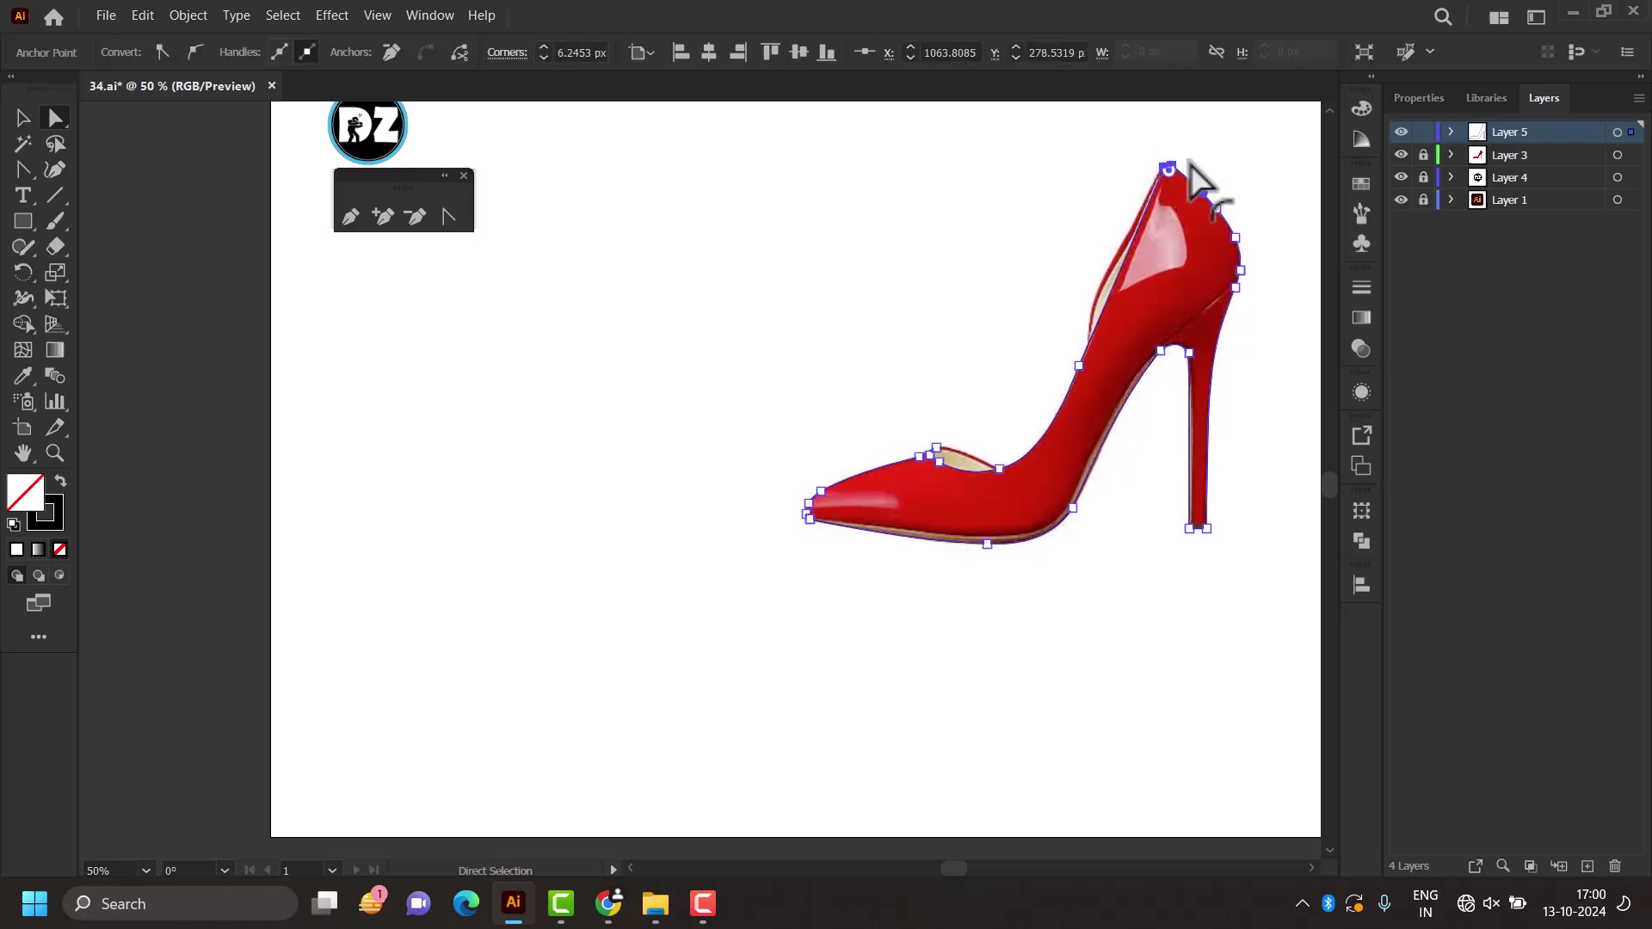
pyautogui.click(1130, 231)
# Step: Round the inner and front corners of the lining opening
pyautogui.scroll(3, 951, 475)
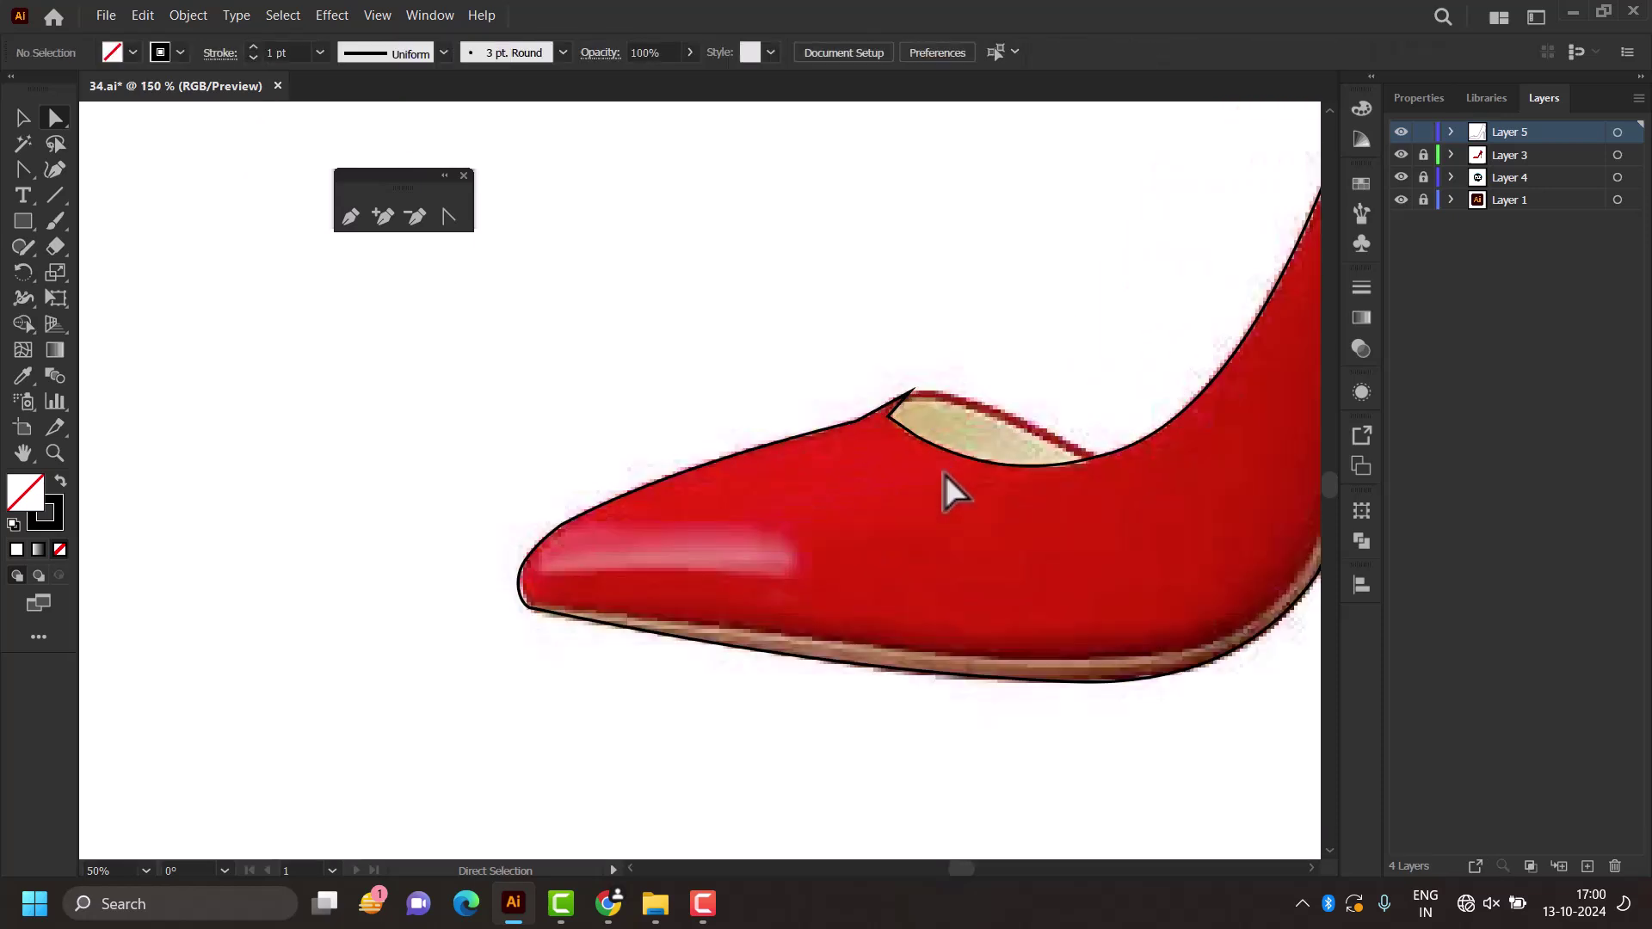
pyautogui.click(888, 417)
pyautogui.moveTo(901, 426)
pyautogui.mouseDown()
pyautogui.moveTo(967, 420)
pyautogui.moveTo(920, 423)
pyautogui.mouseUp()
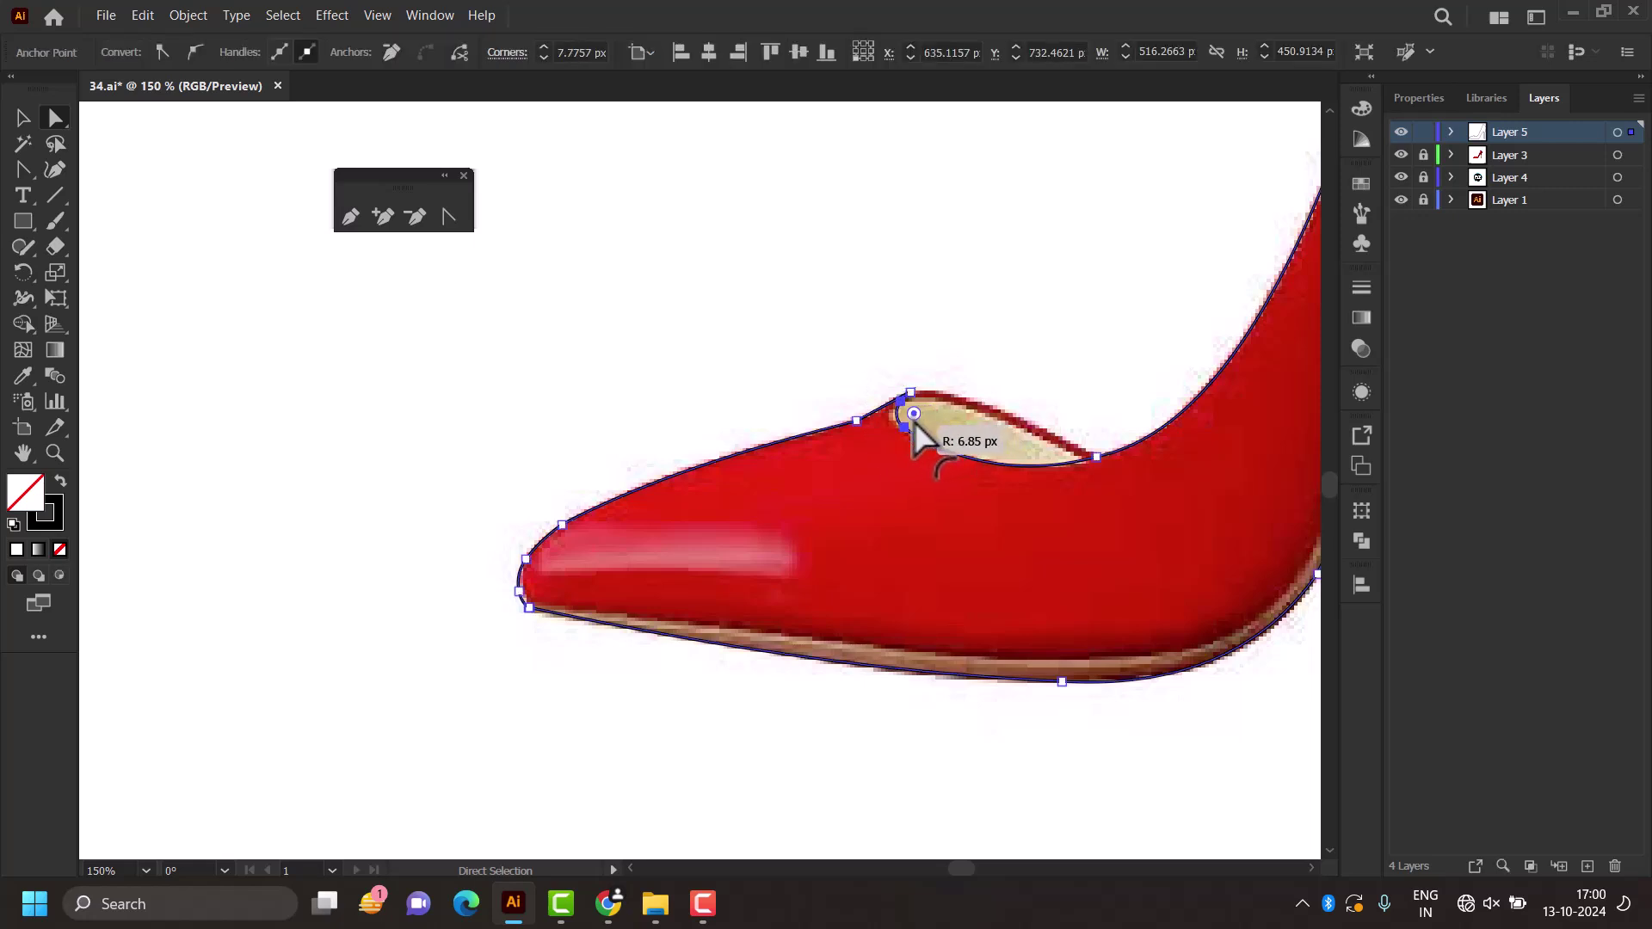
pyautogui.click(849, 410)
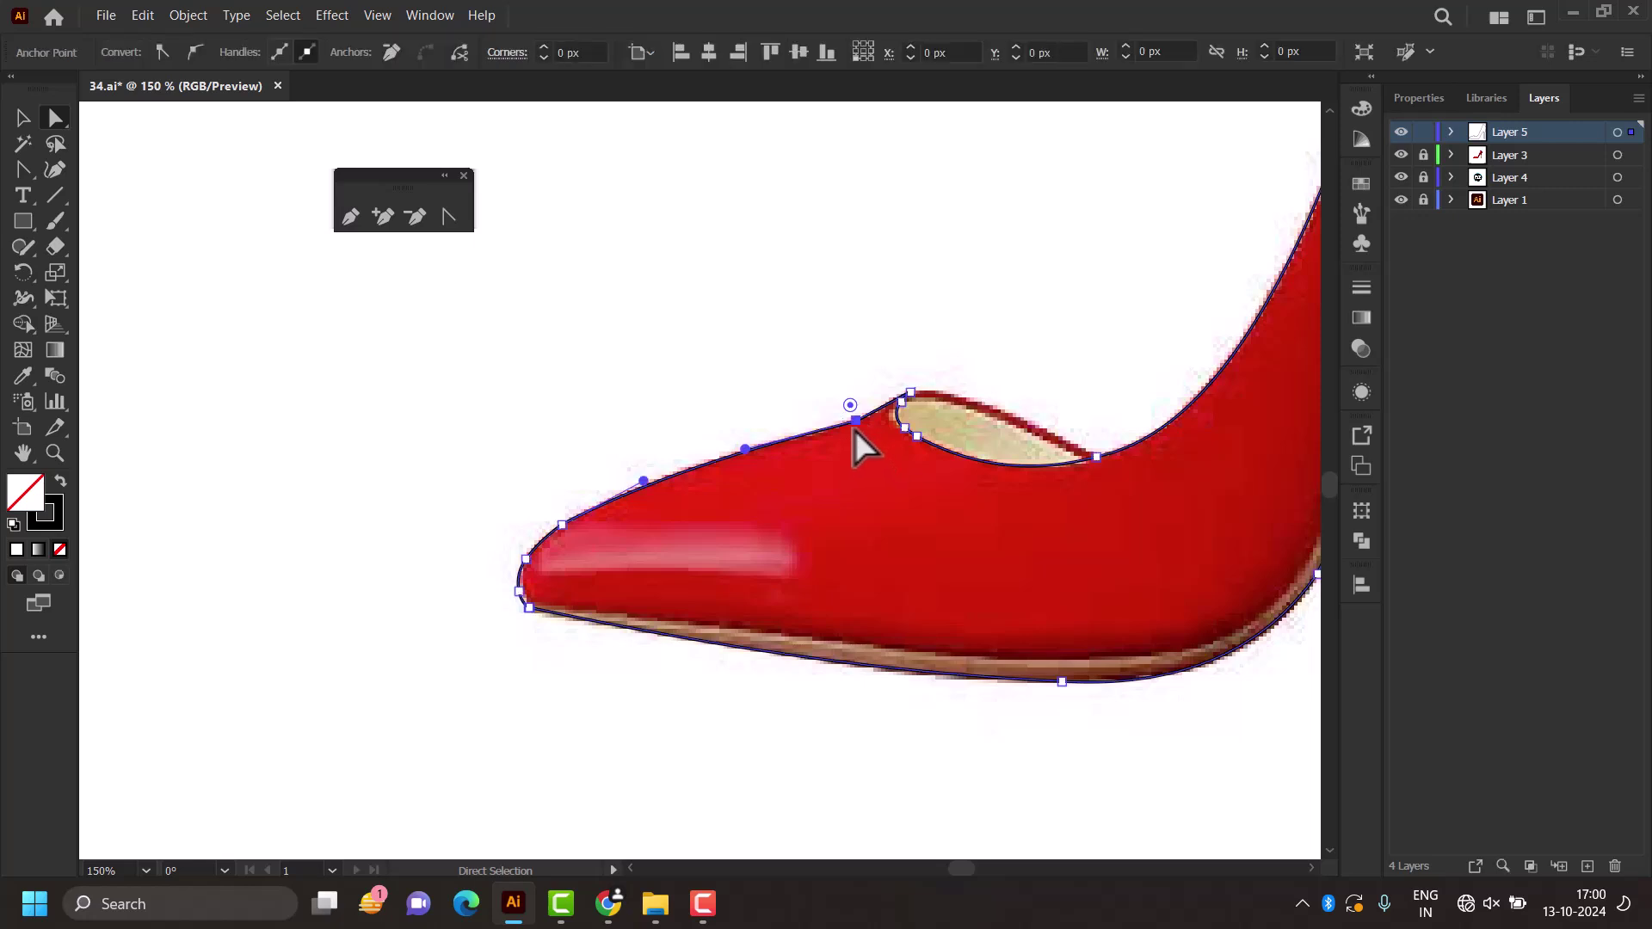
pyautogui.moveTo(855, 431)
pyautogui.mouseDown()
pyautogui.moveTo(856, 280)
pyautogui.moveTo(819, 137)
pyautogui.mouseUp()
pyautogui.click(787, 321)
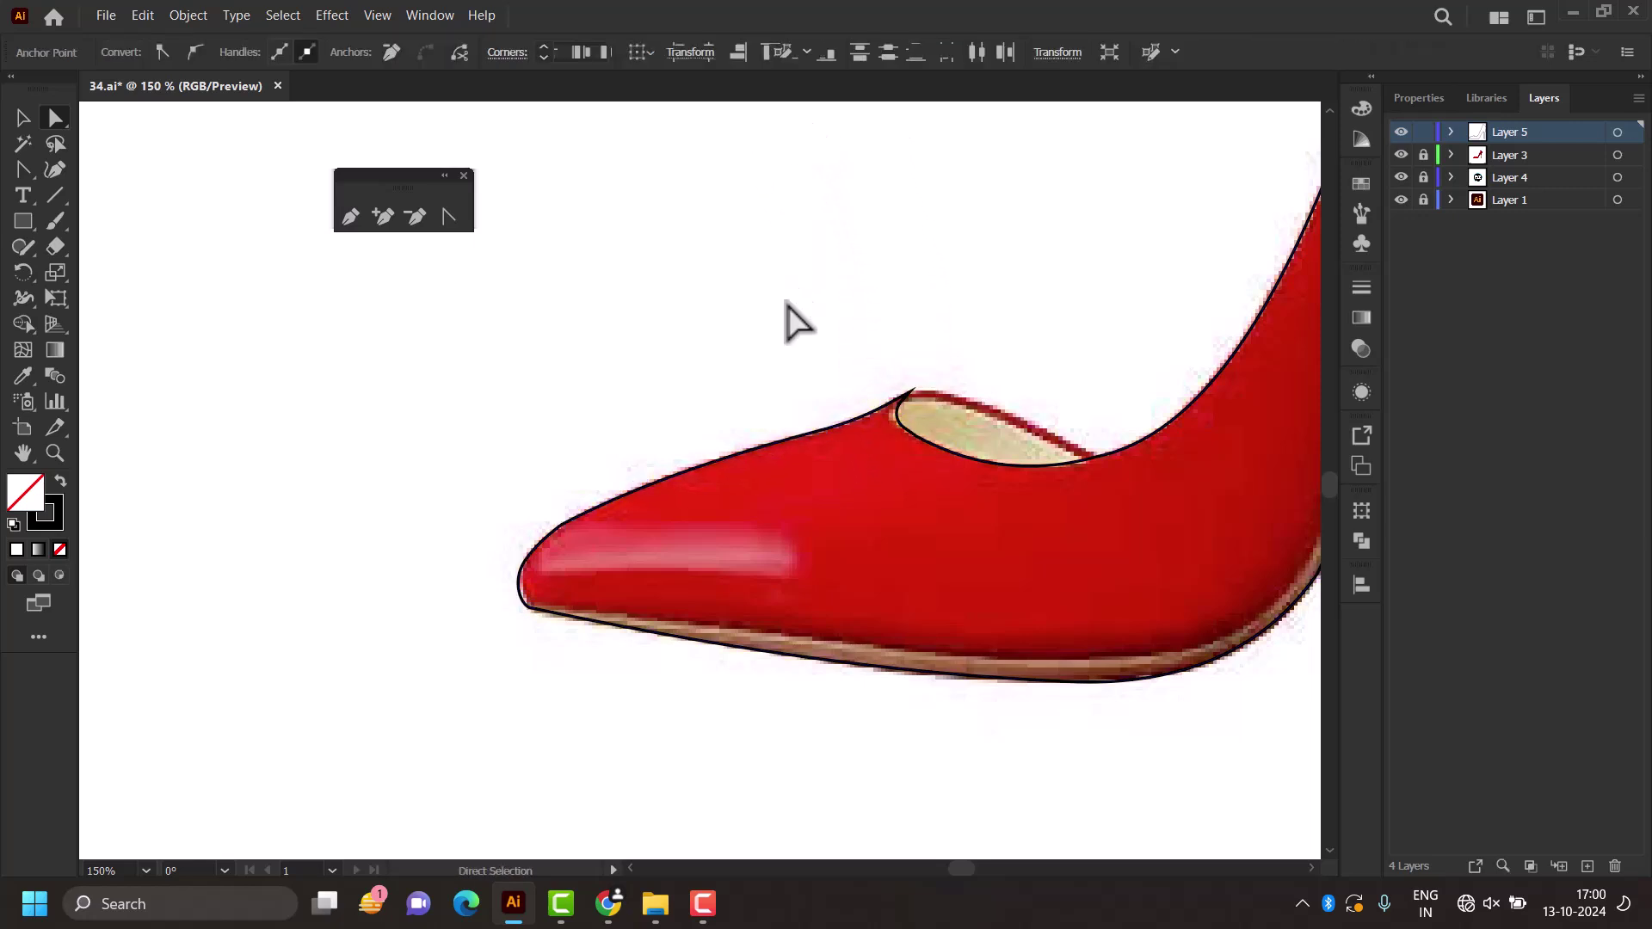
# Step: Check the outline's toe underside, then return to whole-object selection
pyautogui.click(560, 534)
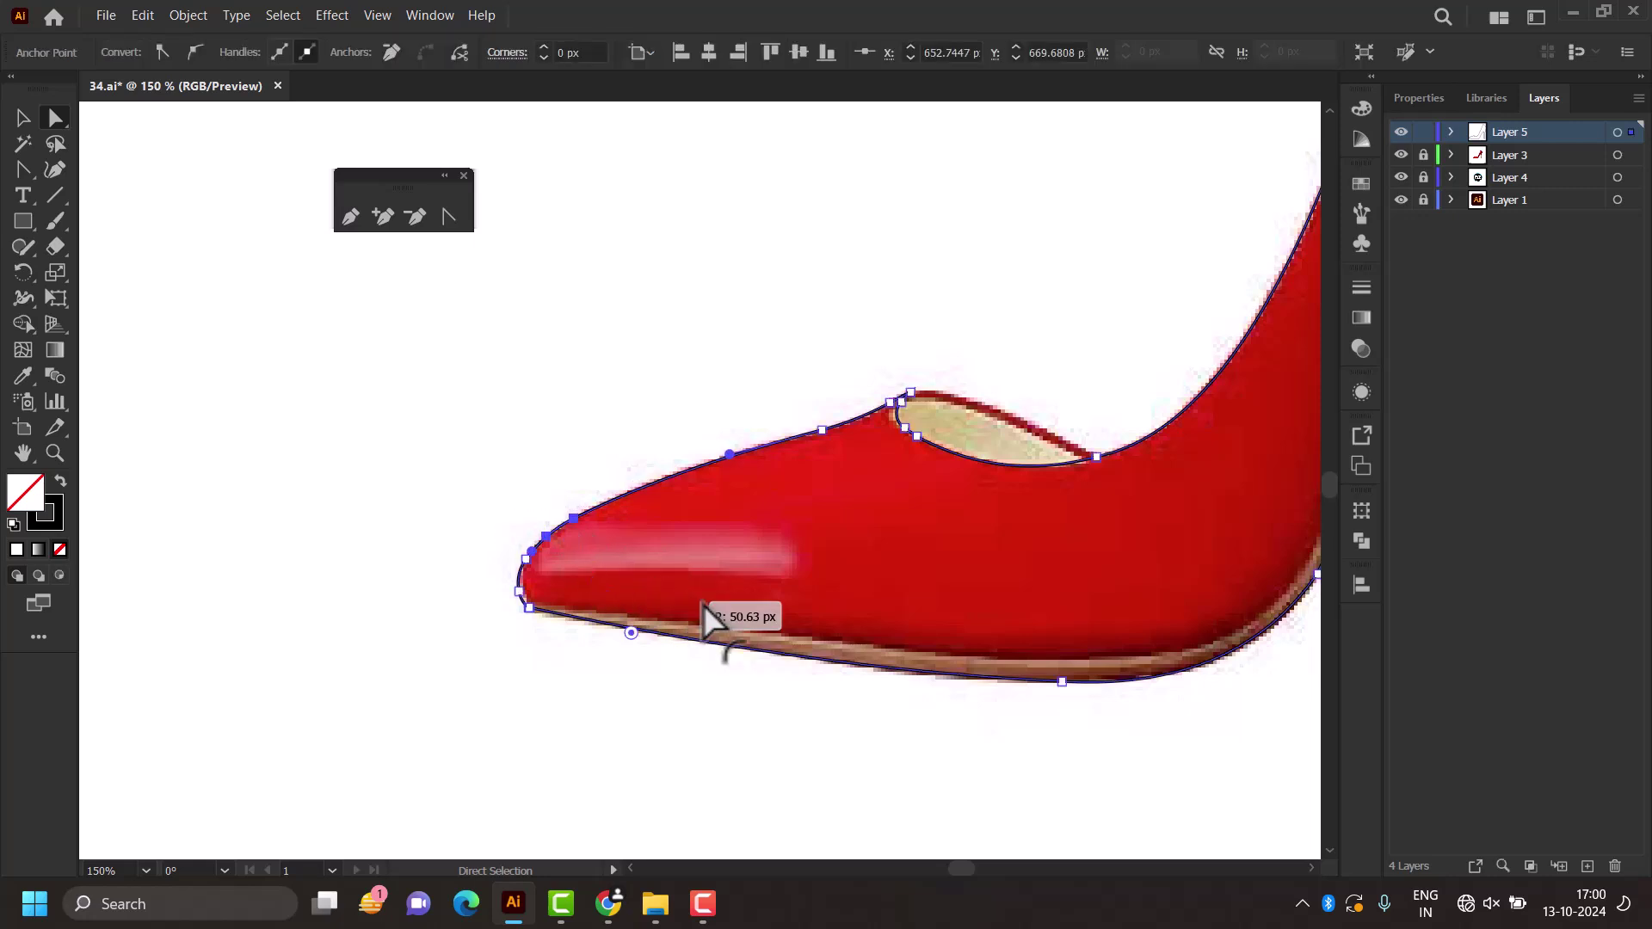
pyautogui.click(613, 753)
pyautogui.scroll(-2, 613, 753)
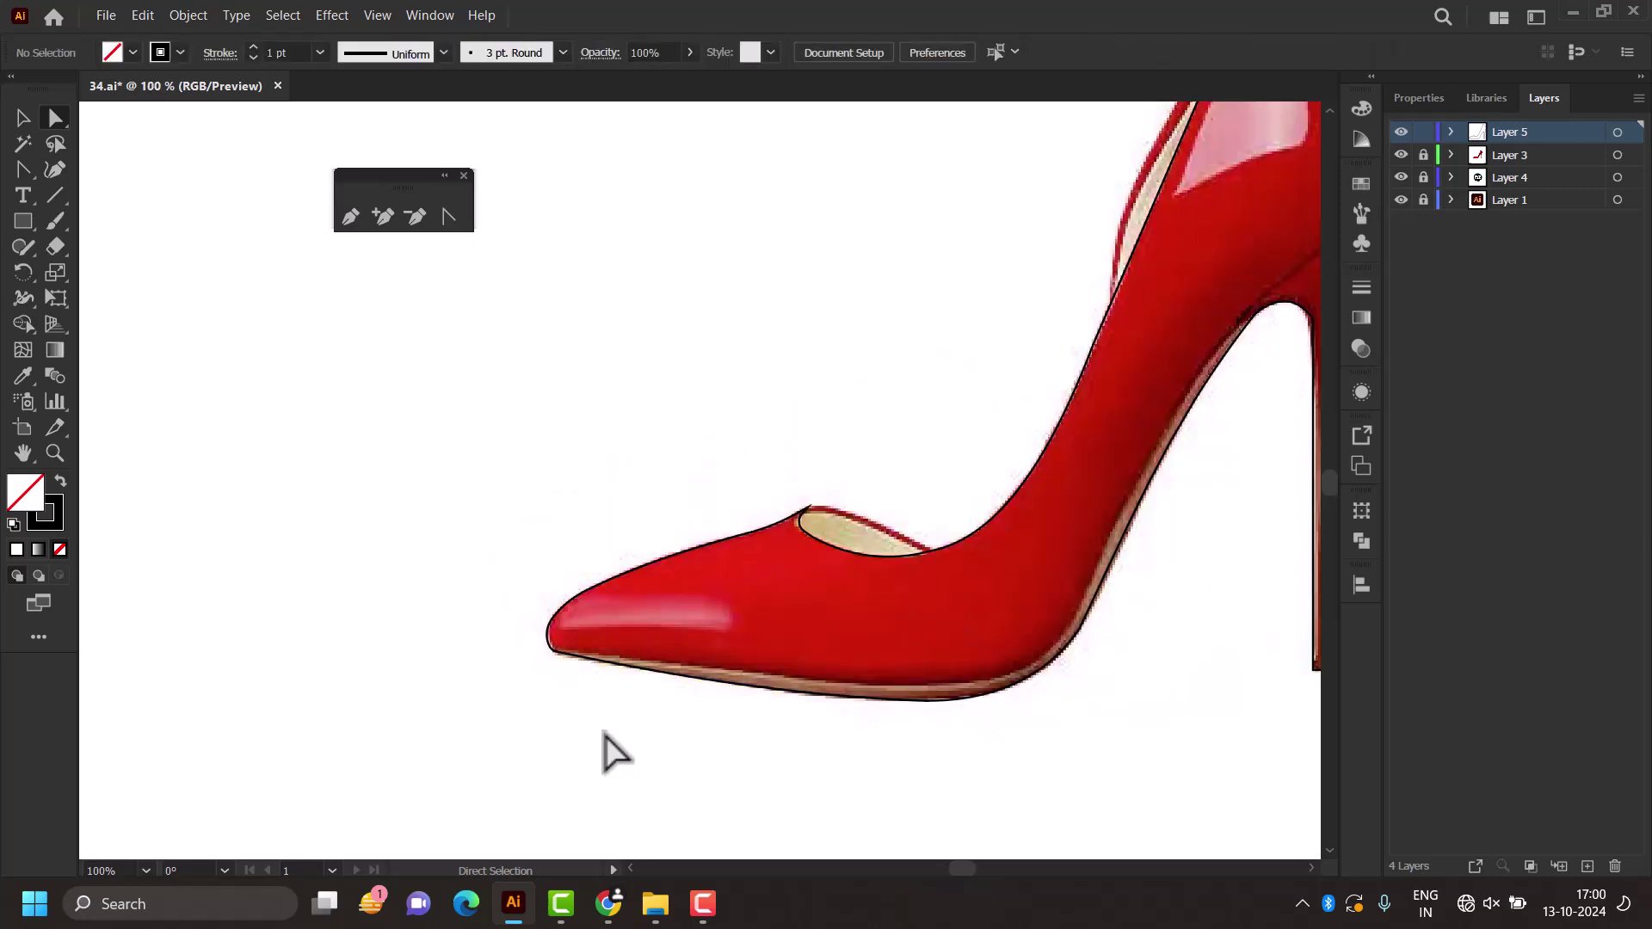
pyautogui.scroll(-1, 613, 753)
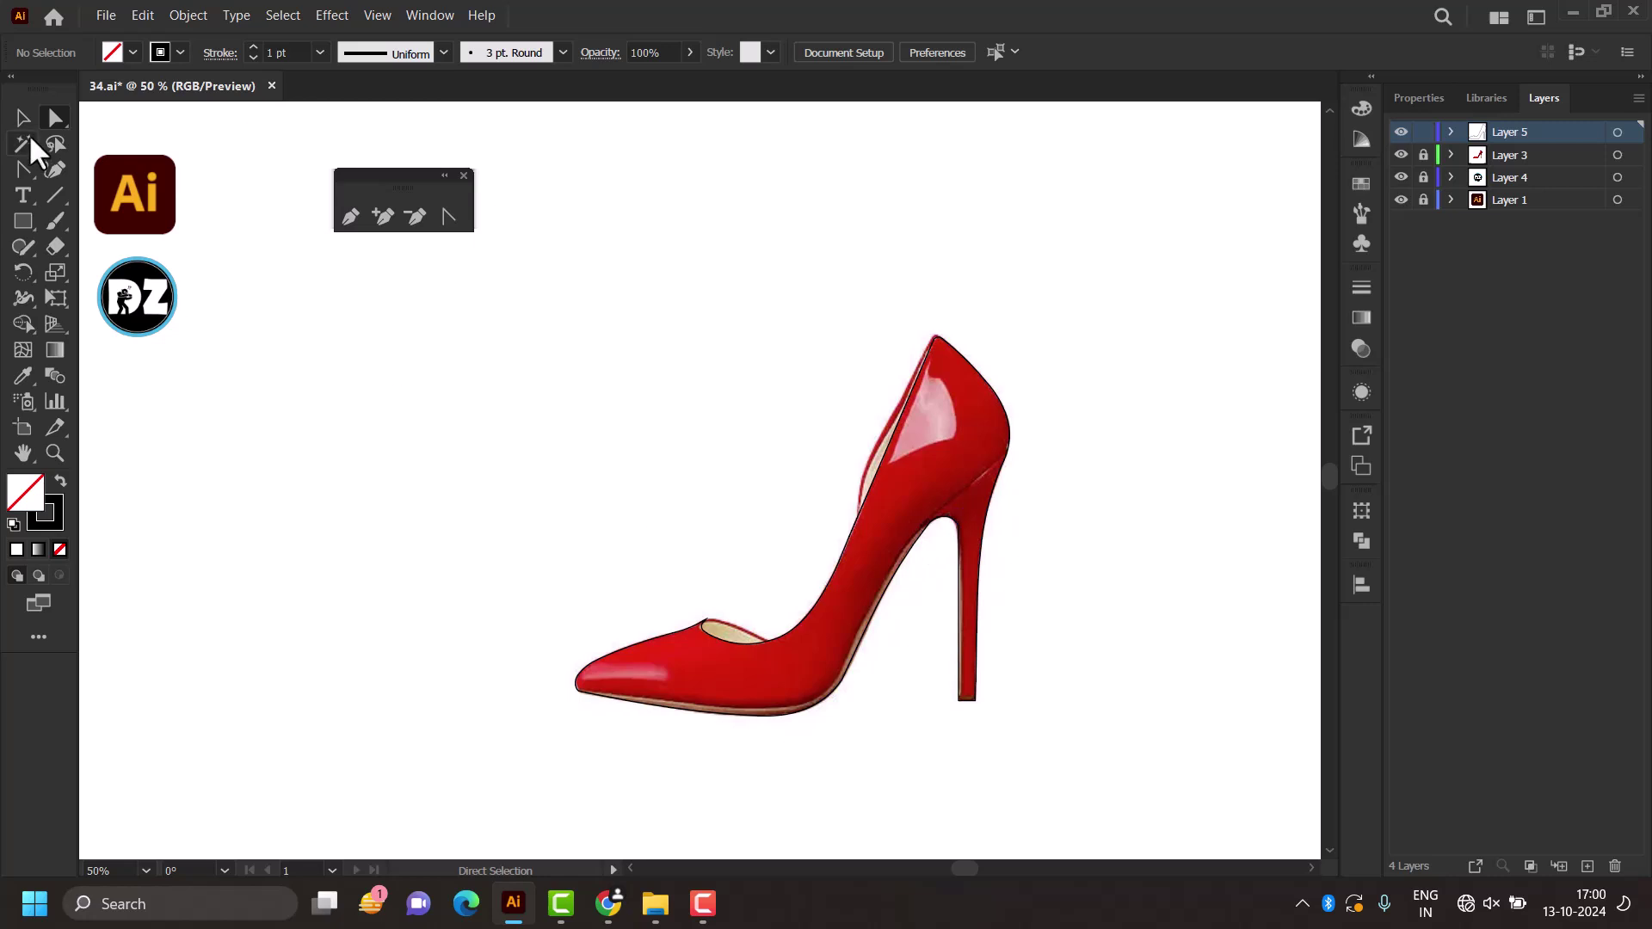
pyautogui.click(23, 117)
# Step: Swap the shoe outline's fill and stroke colours
pyautogui.click(941, 534)
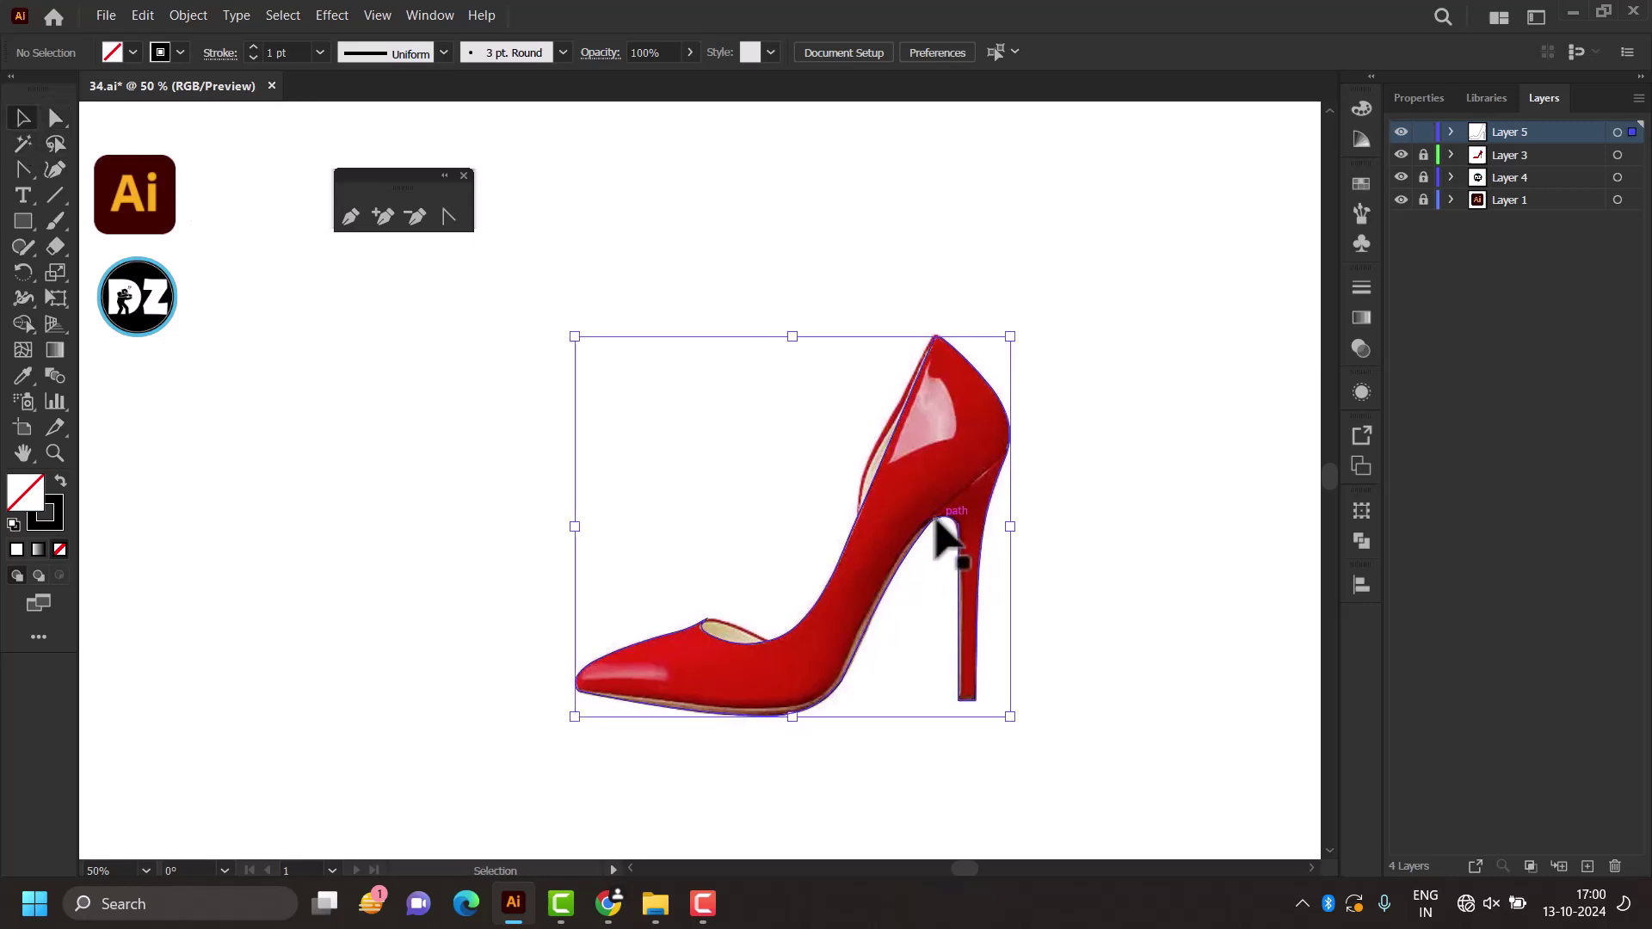
pyautogui.click(60, 479)
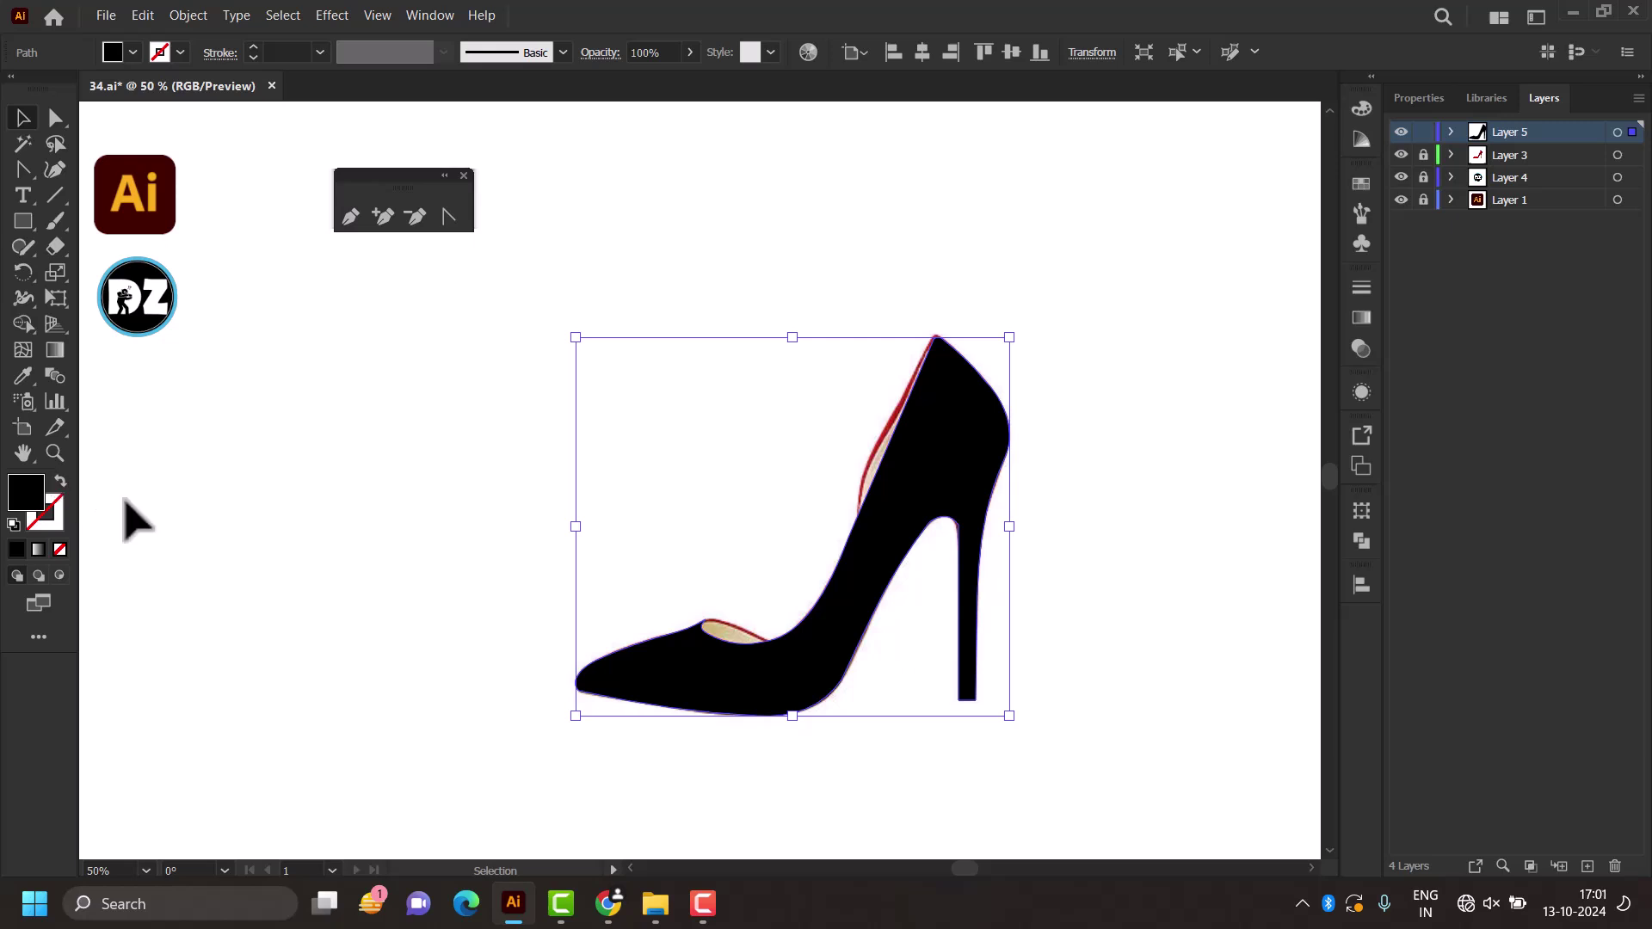
pyautogui.click(370, 529)
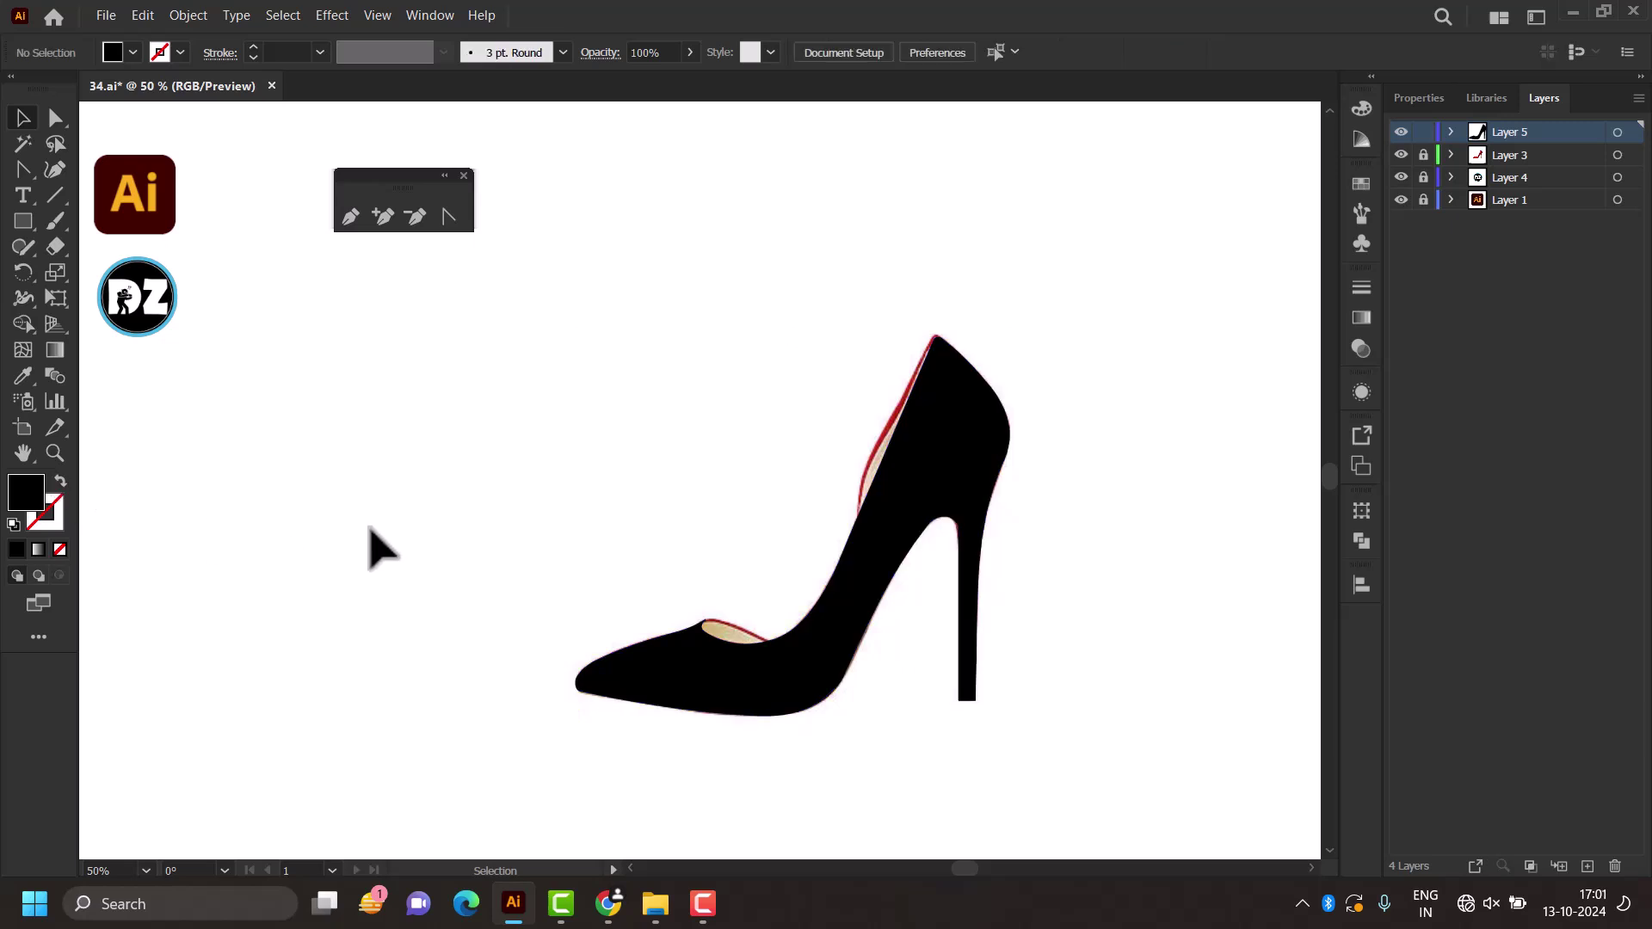
# Step: Set the shoe silhouette's fill to deep red #b51212
pyautogui.click(627, 682)
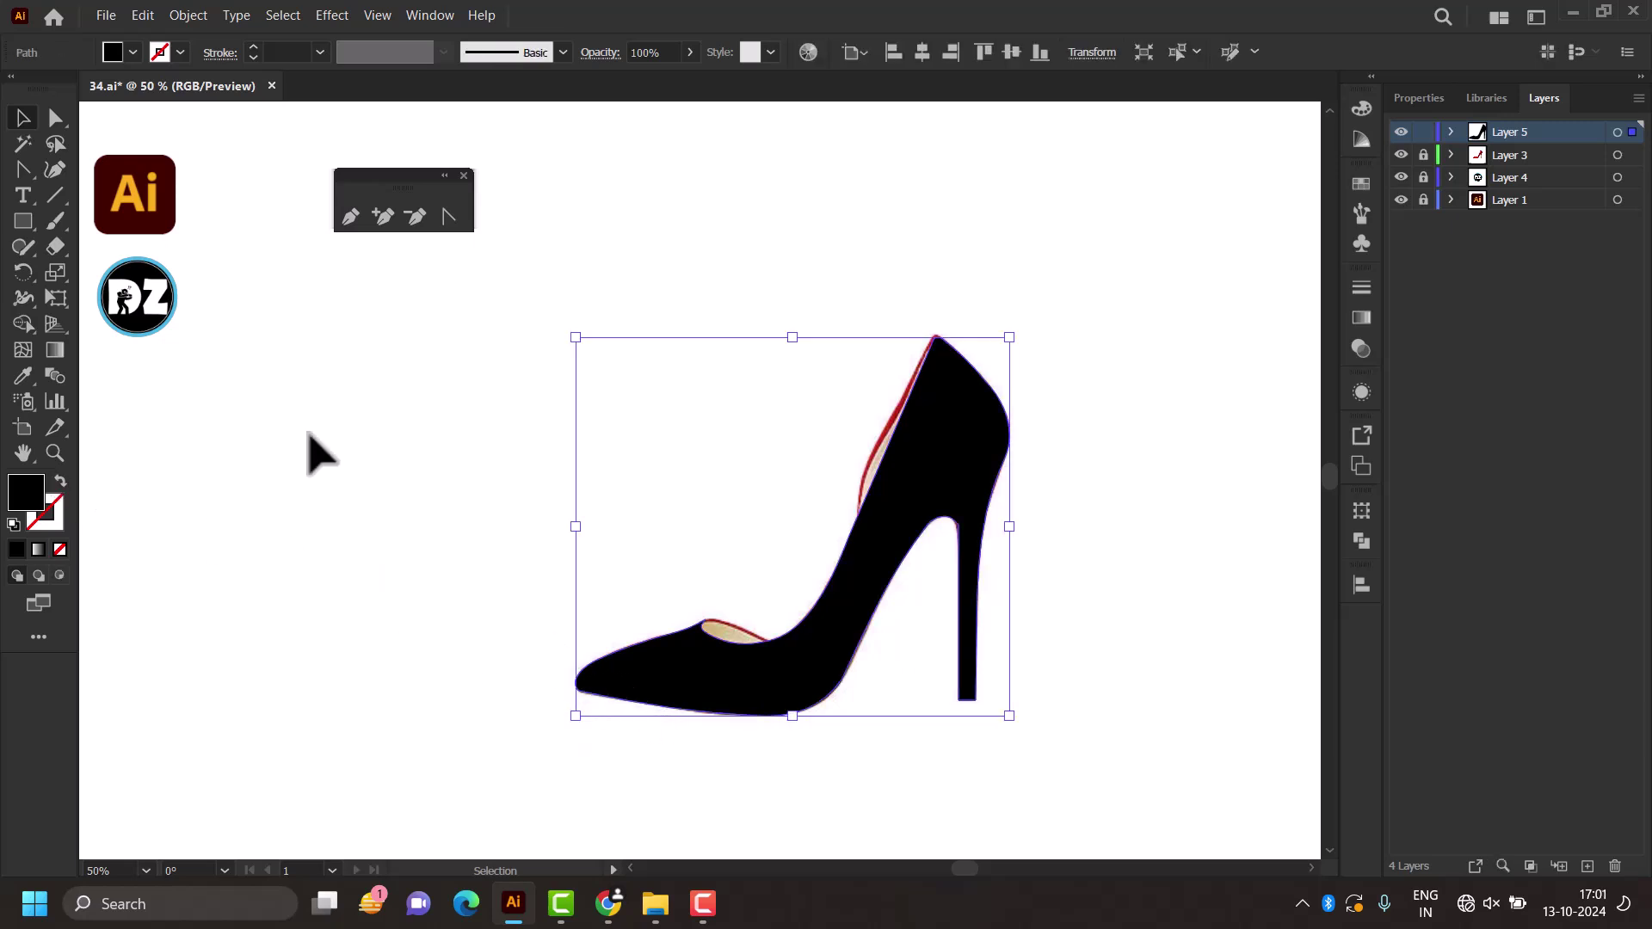
pyautogui.doubleClick(33, 508)
pyautogui.moveTo(1265, 251); pyautogui.dragTo(1301, 217)
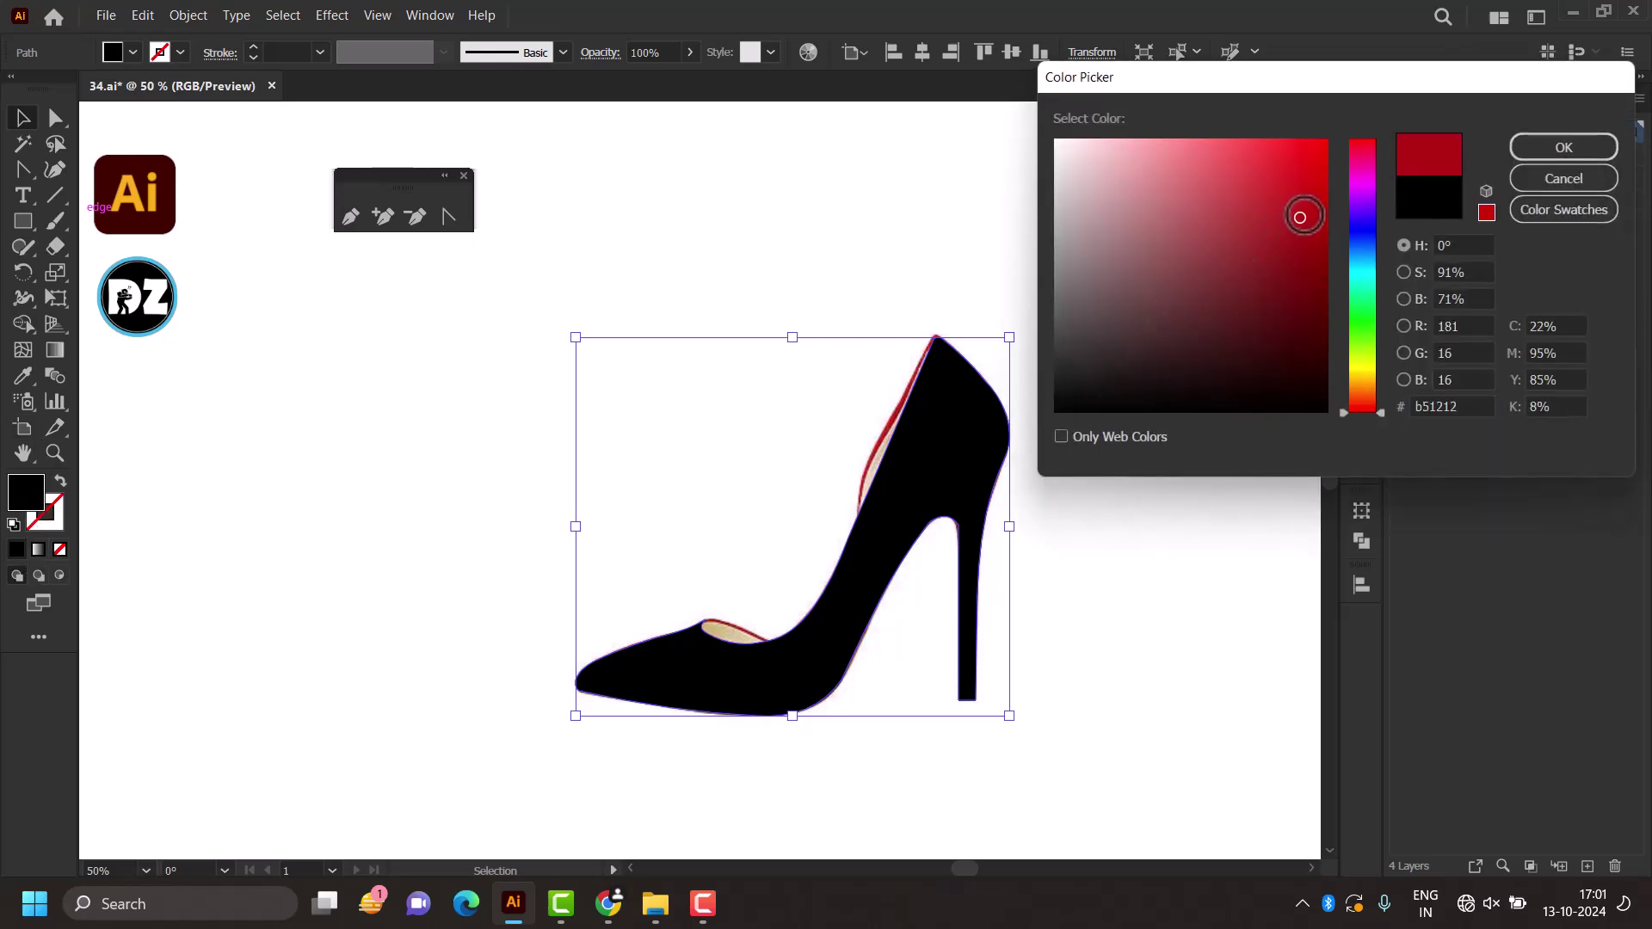
pyautogui.click(1536, 145)
pyautogui.click(1189, 266)
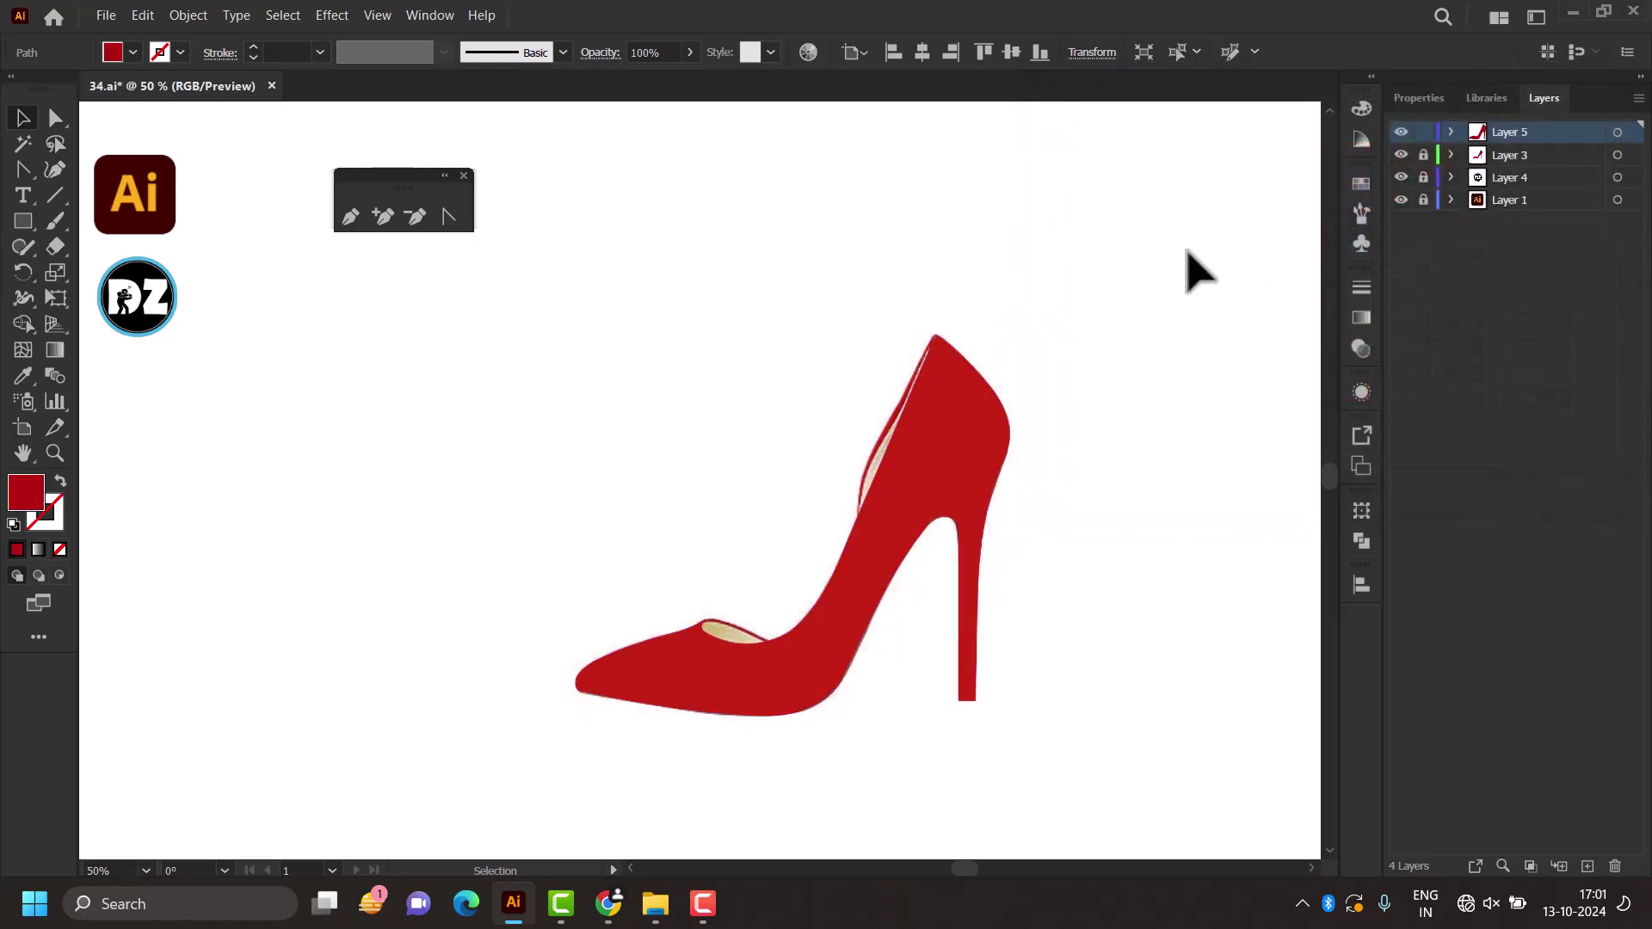
pyautogui.scroll(-1, 1188, 273)
pyautogui.scroll(1, 1188, 274)
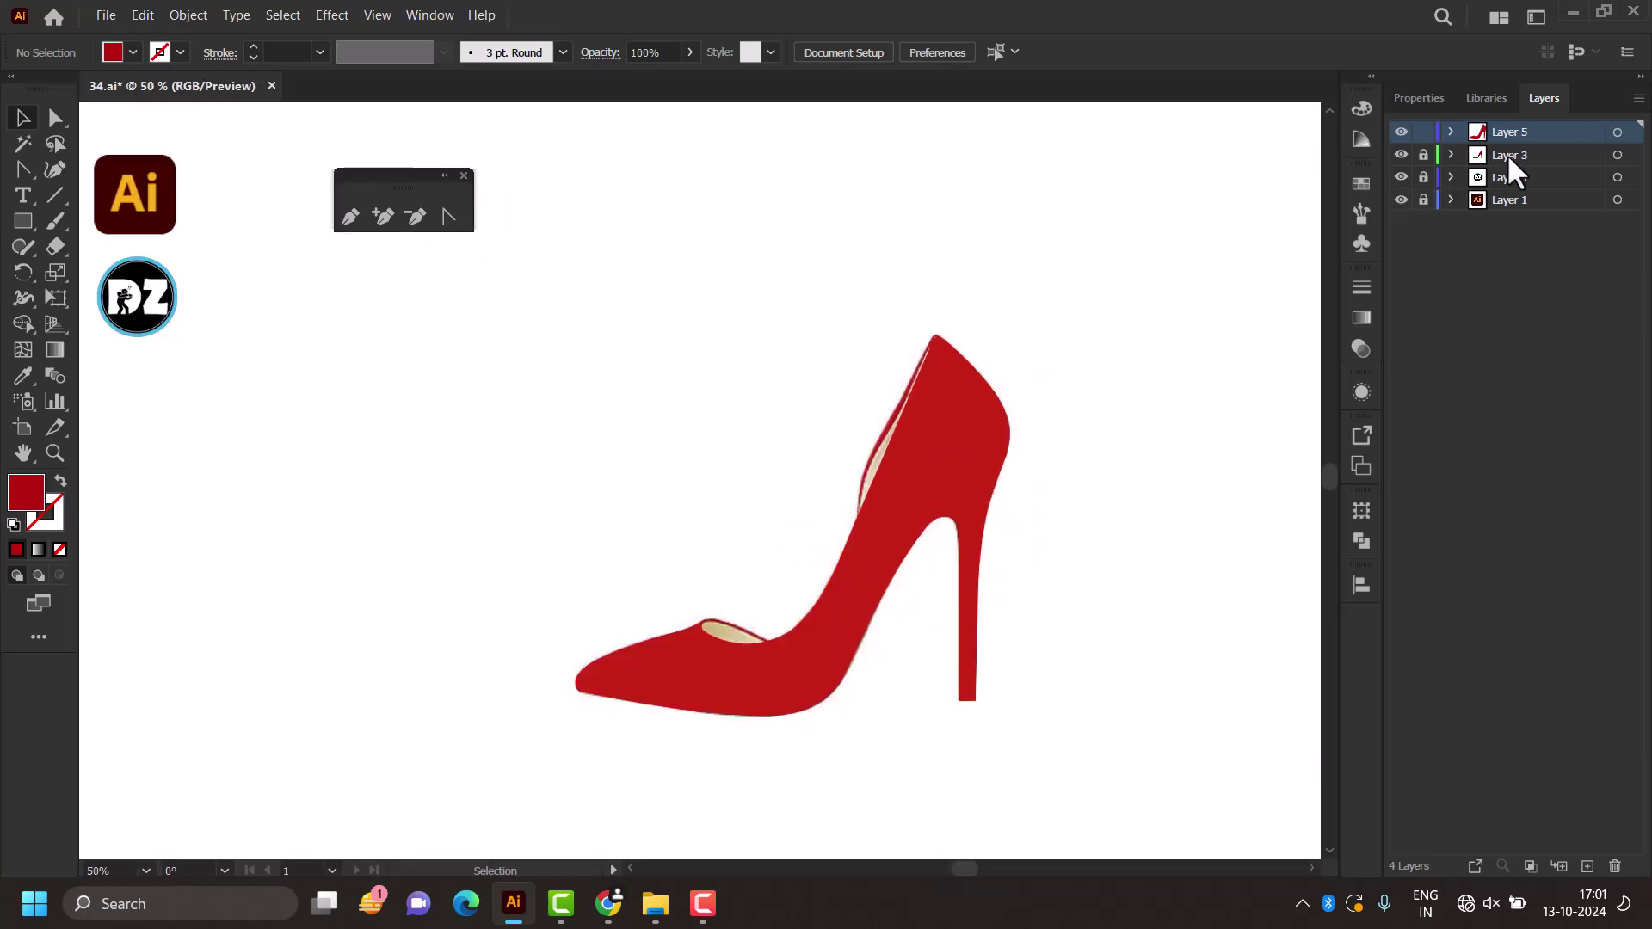
# Step: Toggle Layer 3's visibility several times to compare the insole shading
pyautogui.click(1401, 155)
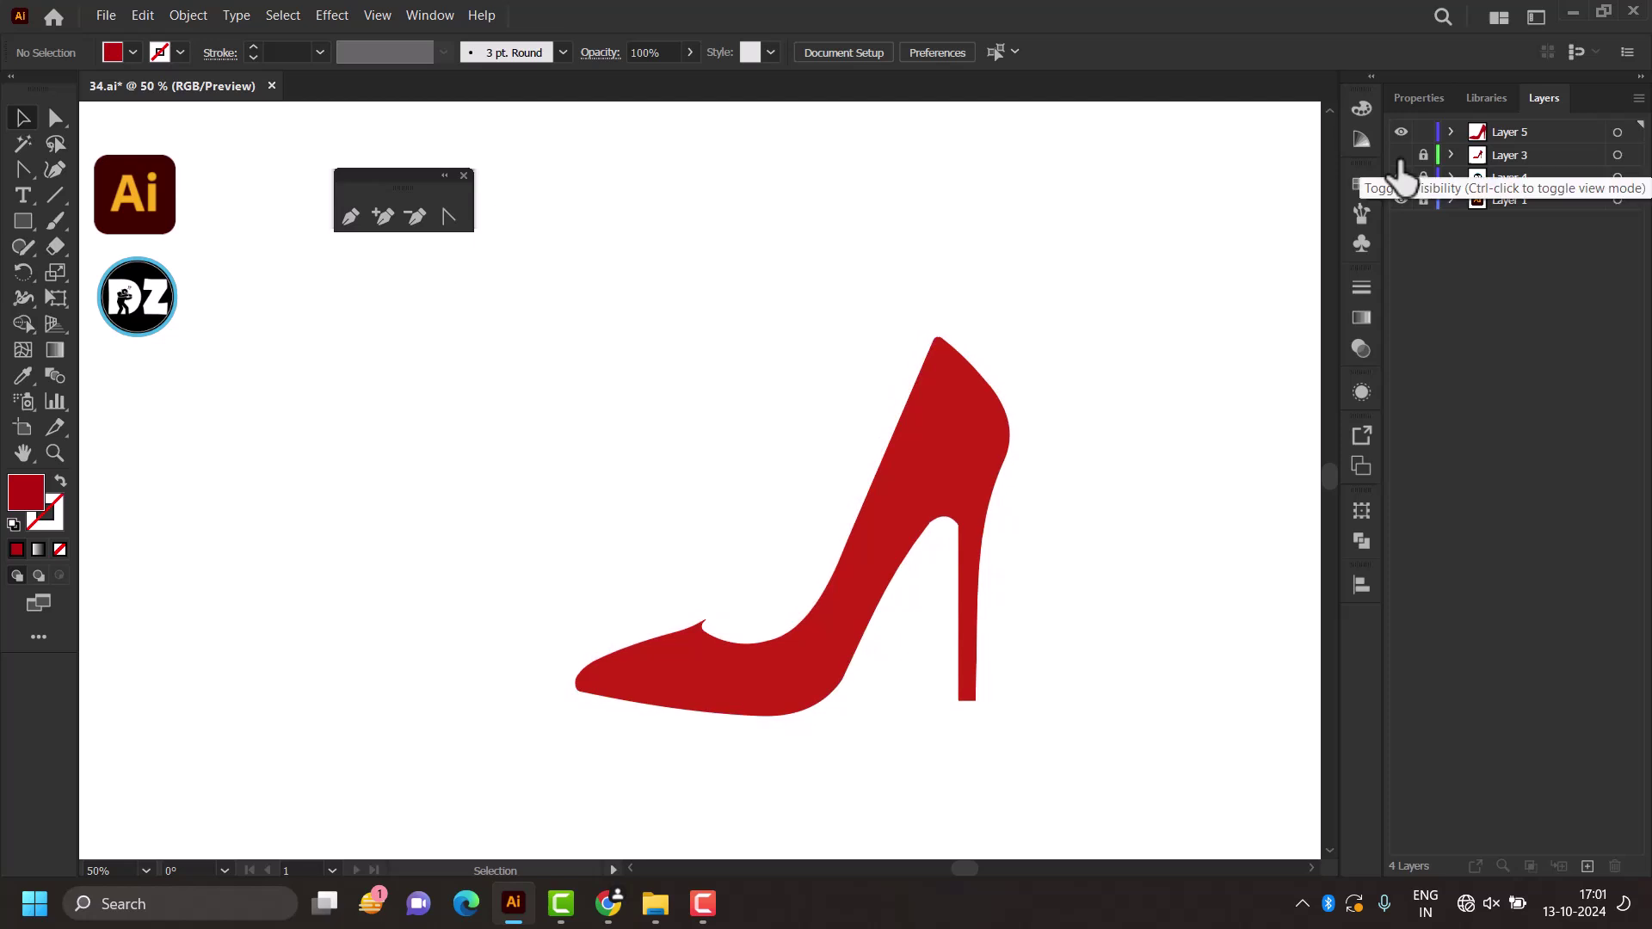
pyautogui.click(1401, 157)
pyautogui.click(1401, 157)
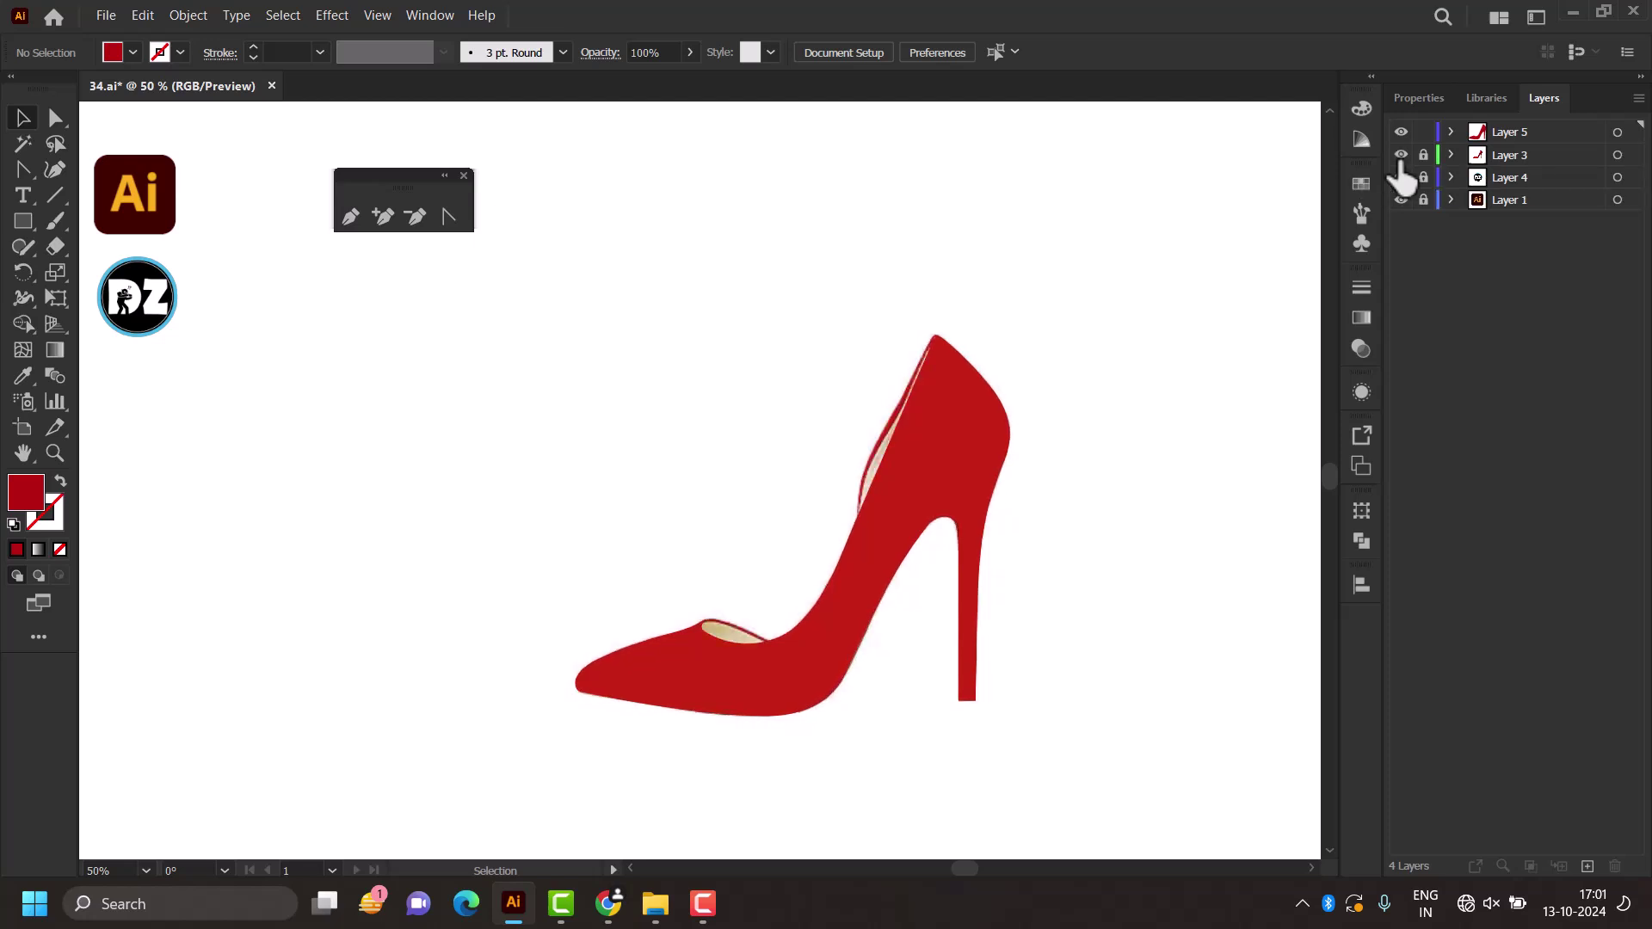
pyautogui.click(1401, 156)
pyautogui.click(1401, 157)
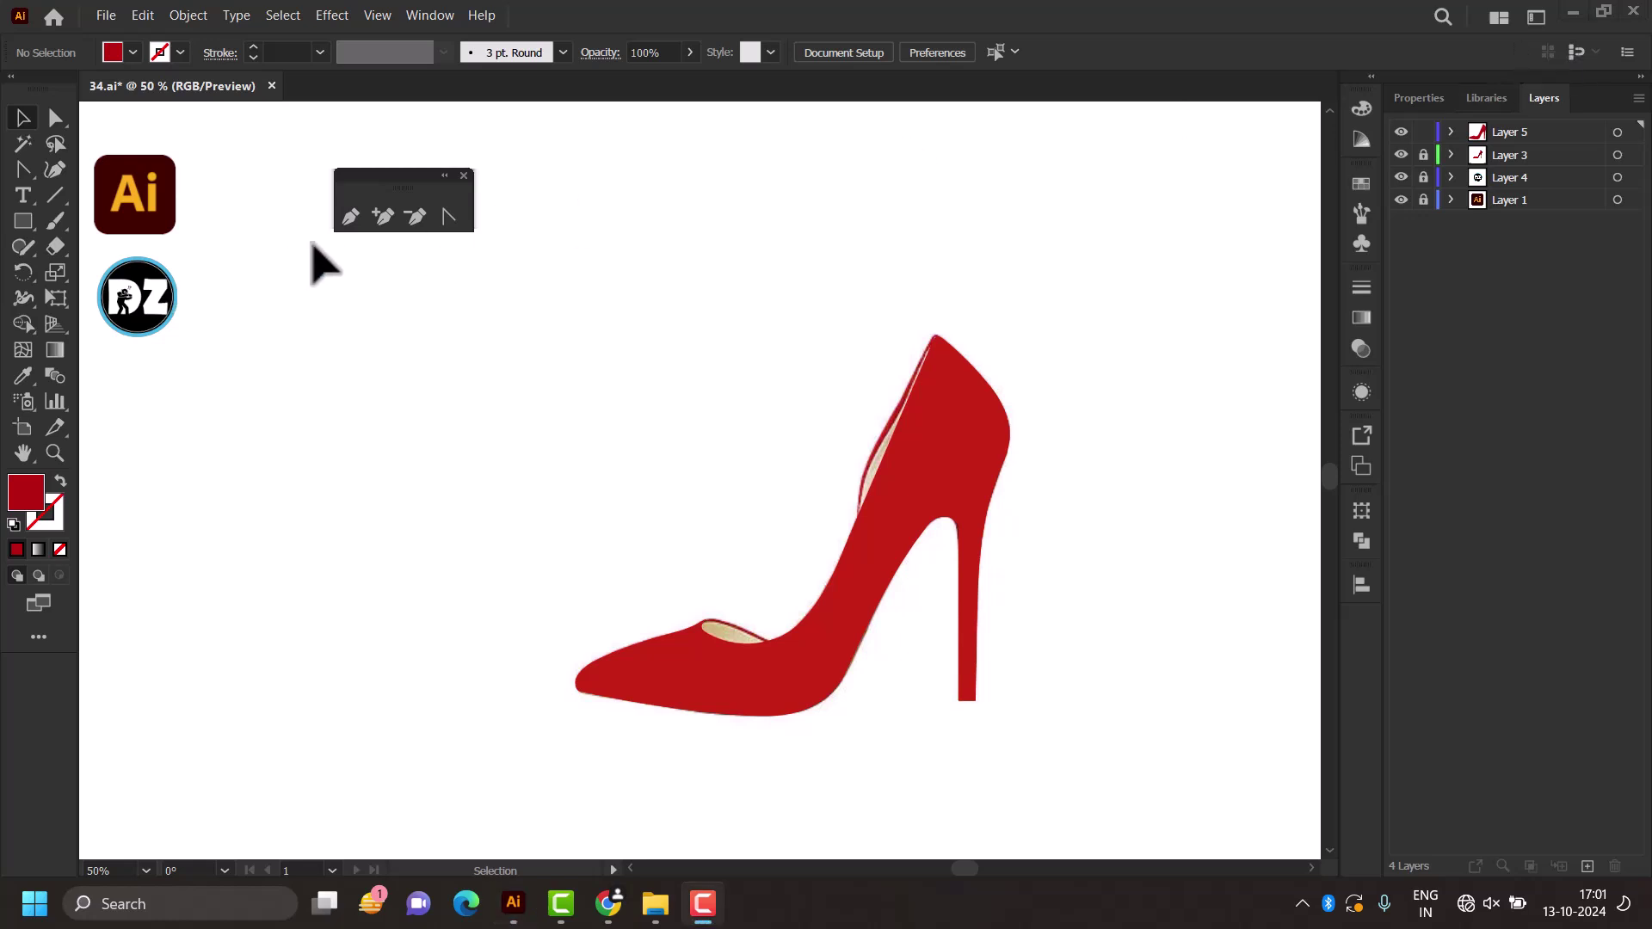
# Step: Swap the shoe to an unfilled red outline and select the silhouette
pyautogui.click(351, 215)
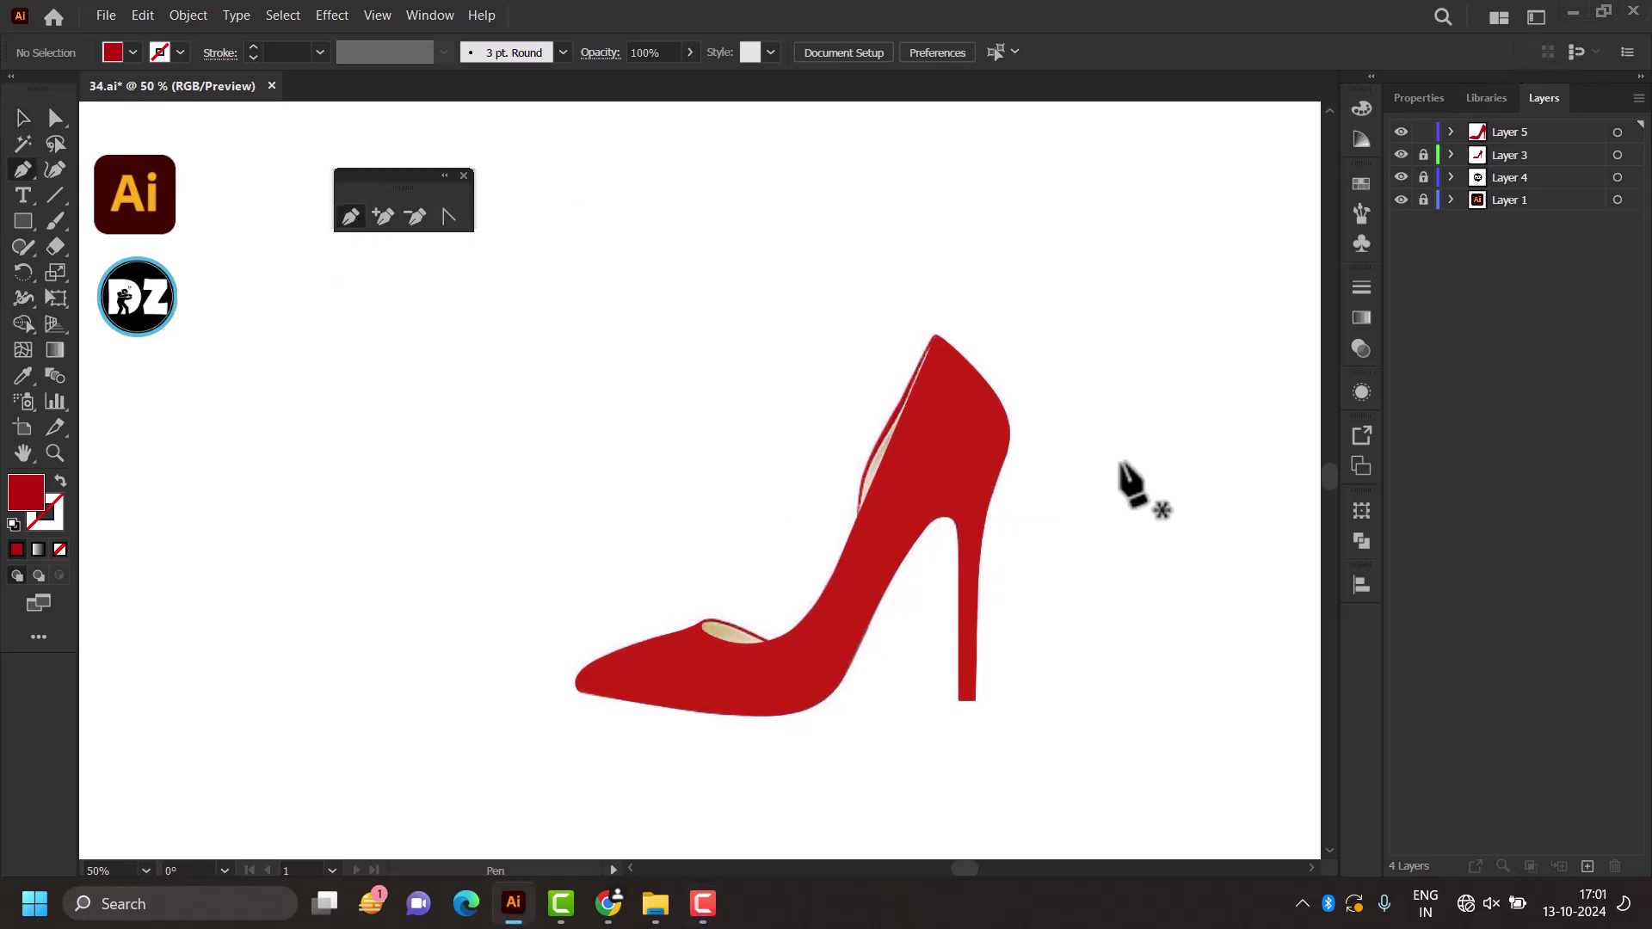
pyautogui.click(61, 481)
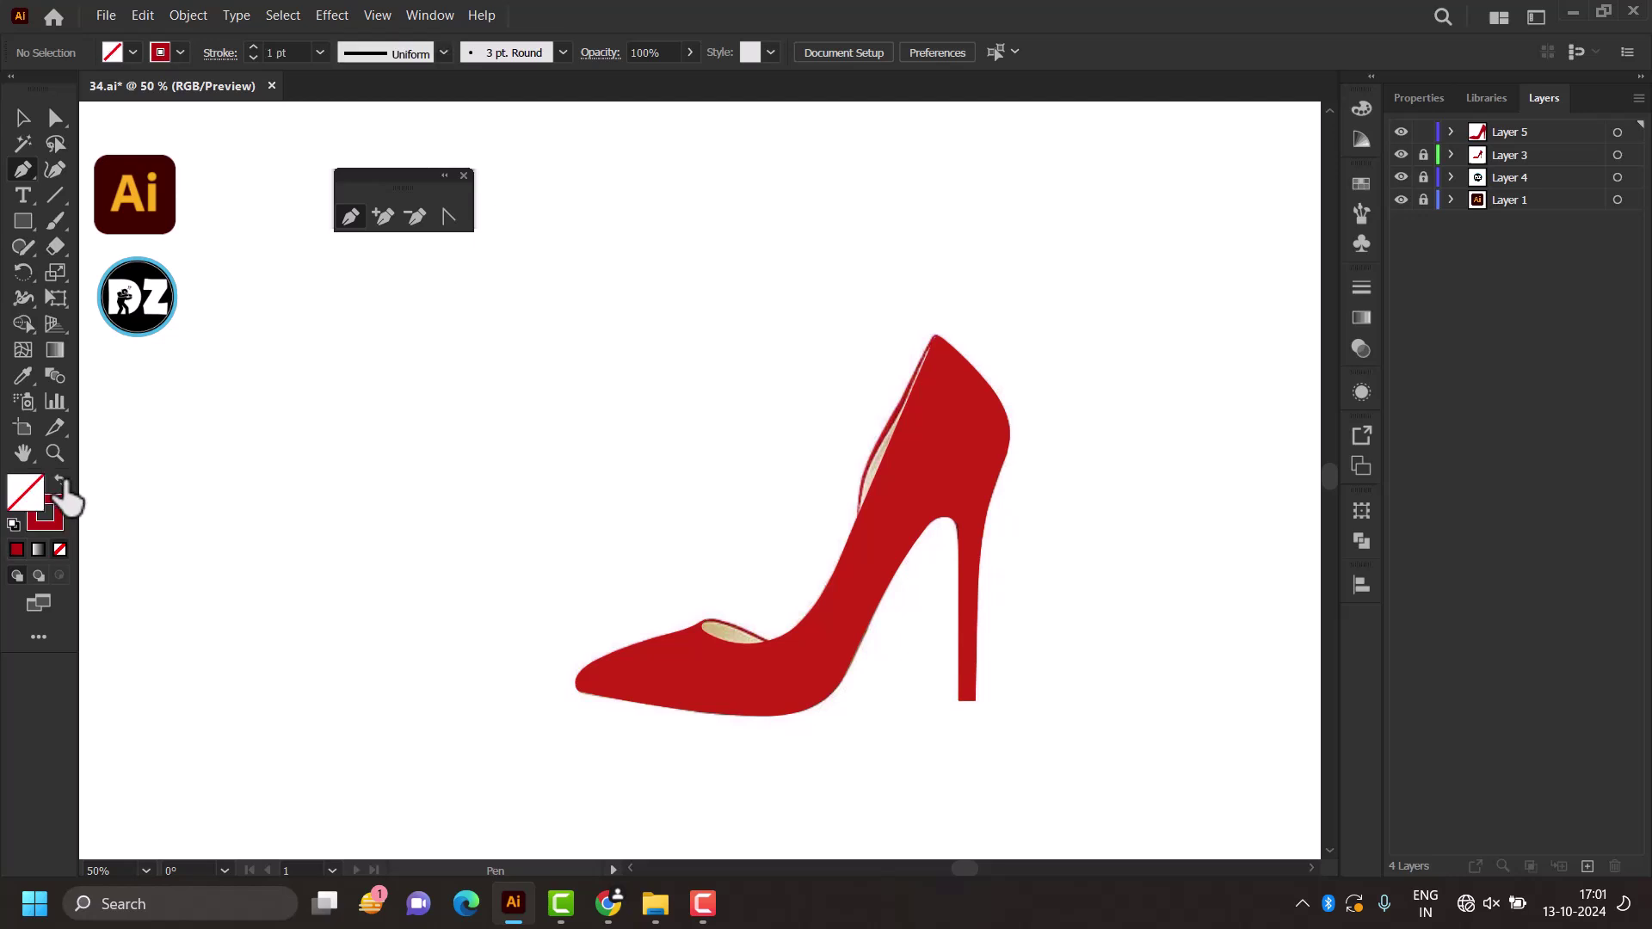
pyautogui.click(23, 120)
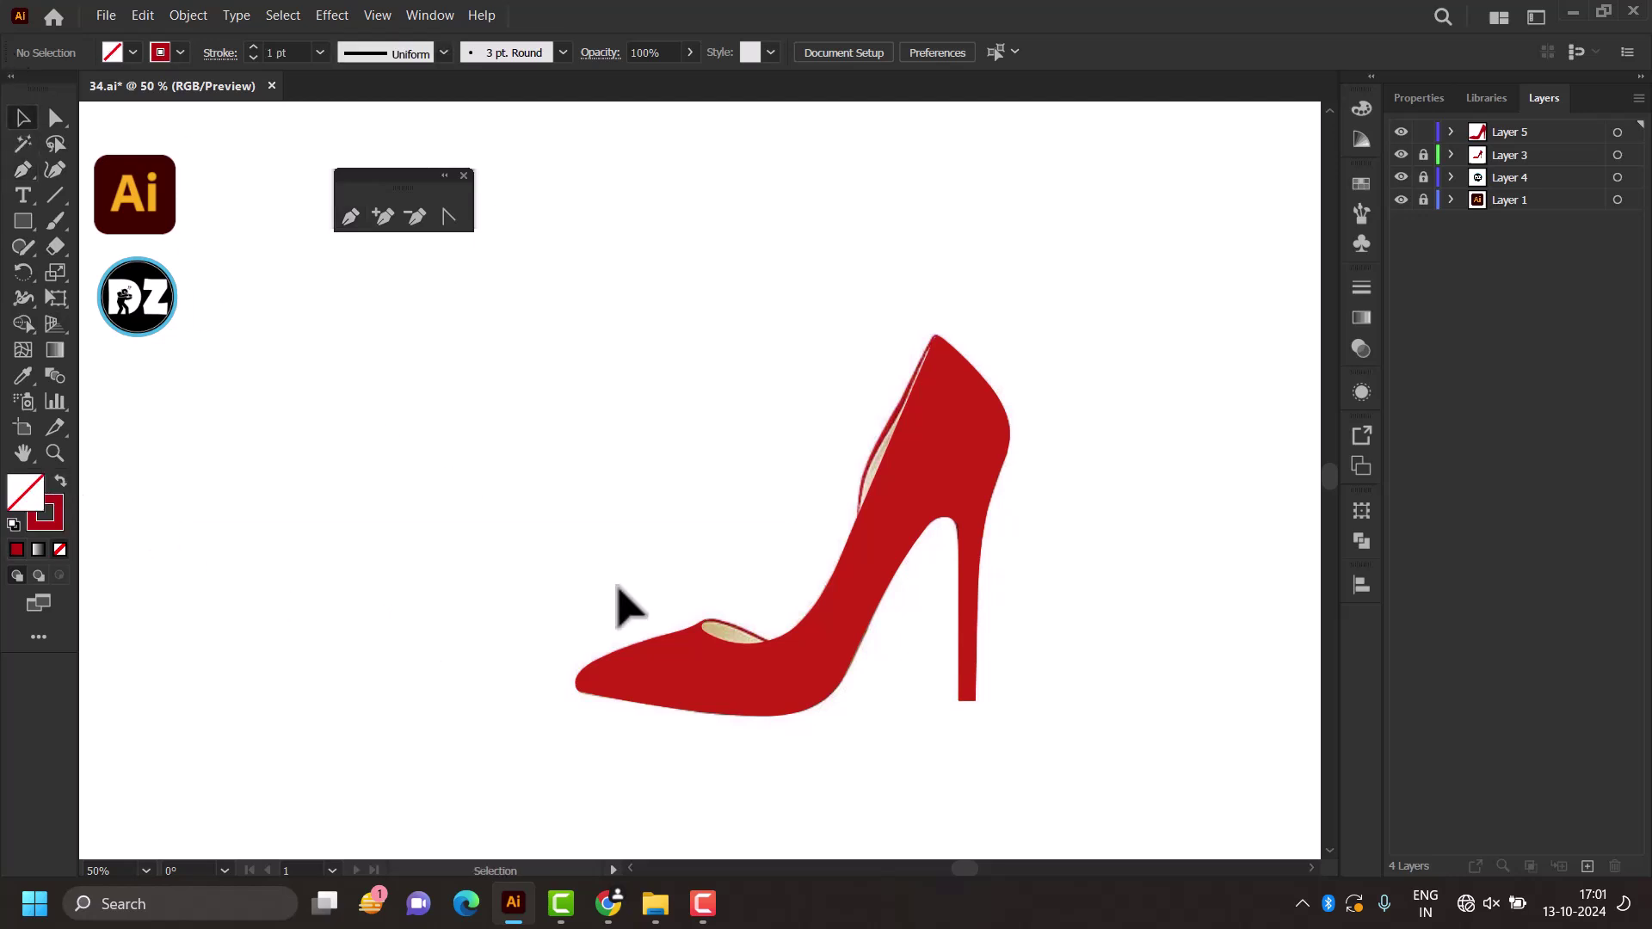
pyautogui.click(691, 693)
# Step: Keep the shoe as a red outline with no fill and deselect it before drawing
pyautogui.click(61, 482)
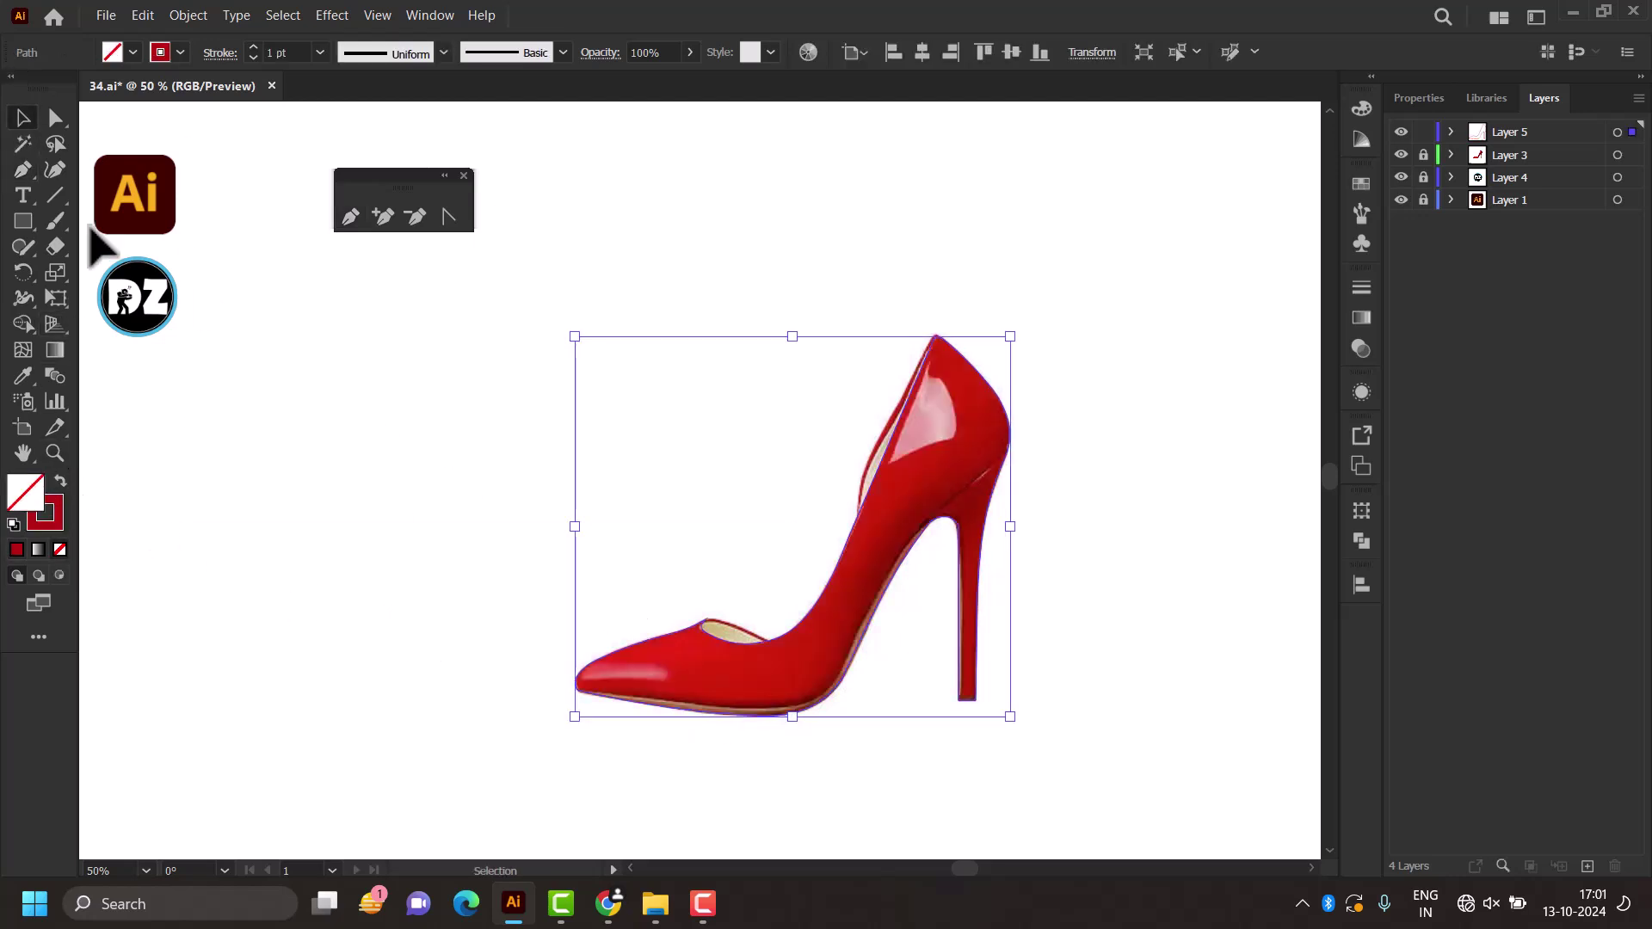
pyautogui.click(351, 217)
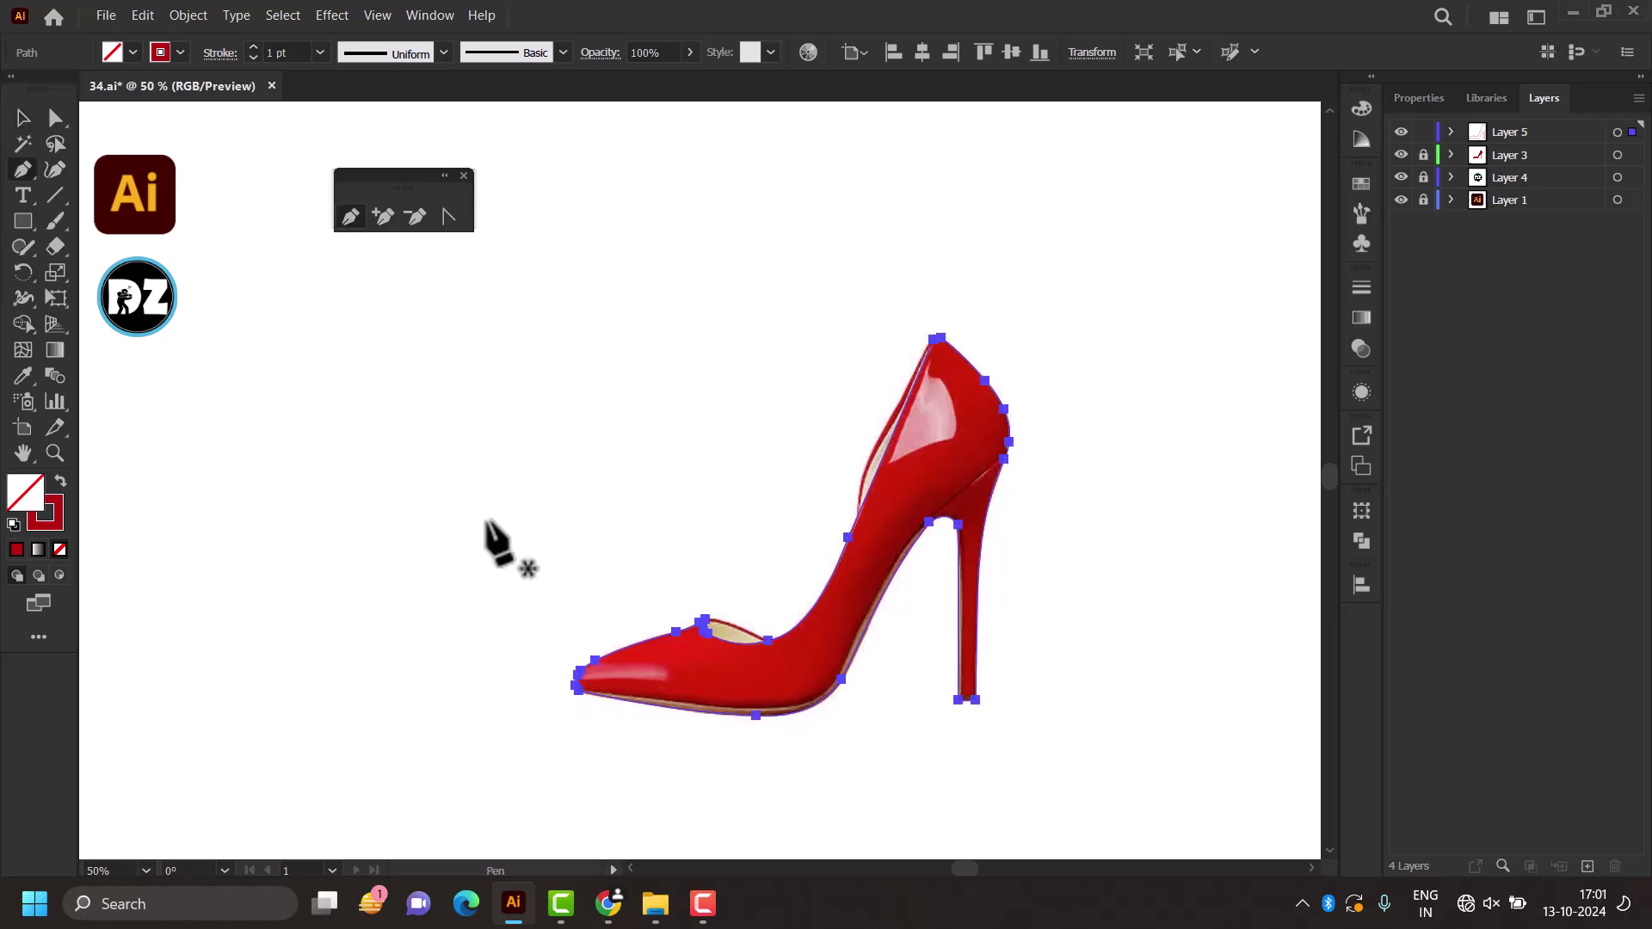
pyautogui.scroll(2, 674, 666)
pyautogui.scroll(1, 863, 605)
pyautogui.click(23, 121)
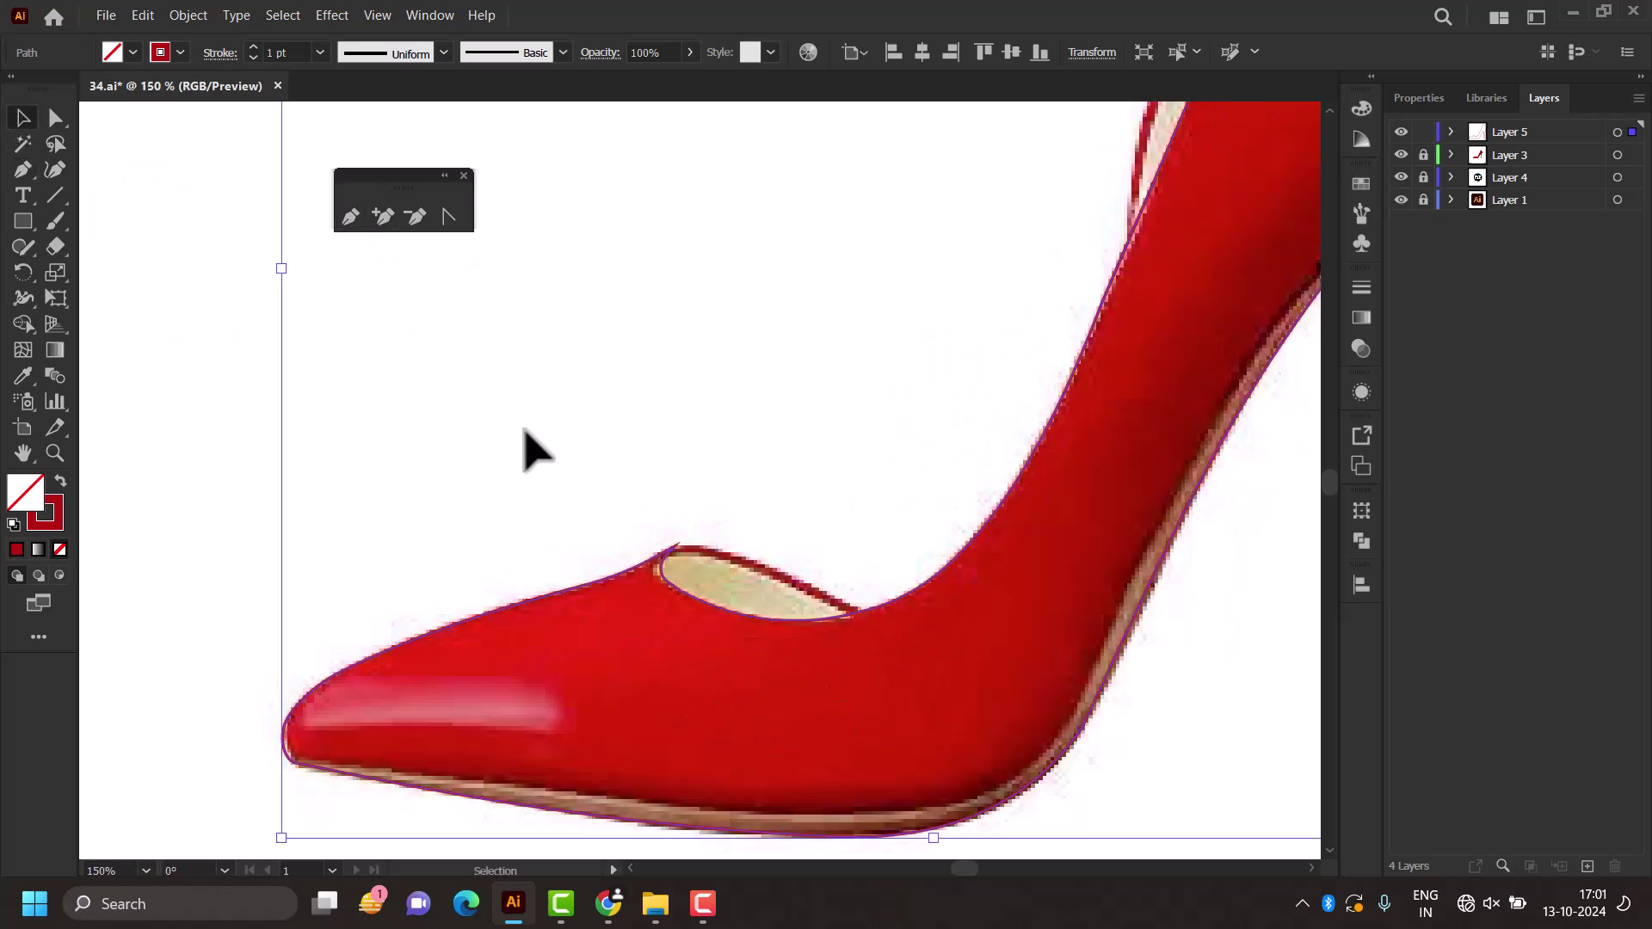
pyautogui.click(507, 446)
pyautogui.click(351, 217)
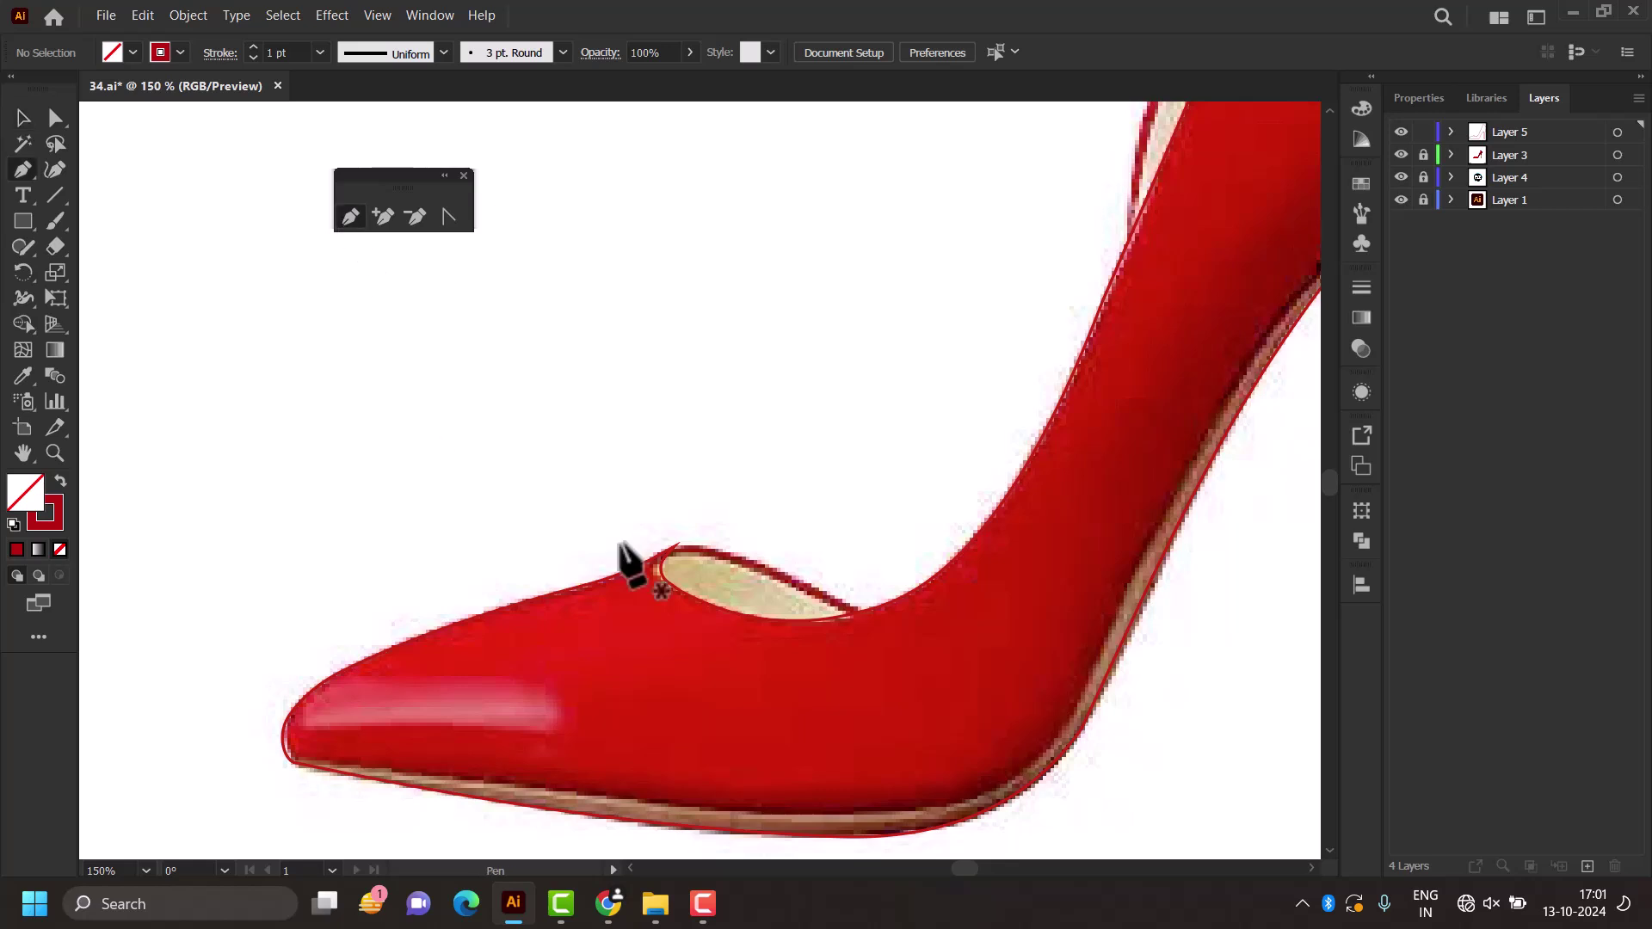
pyautogui.scroll(1, 680, 553)
pyautogui.scroll(2, 683, 568)
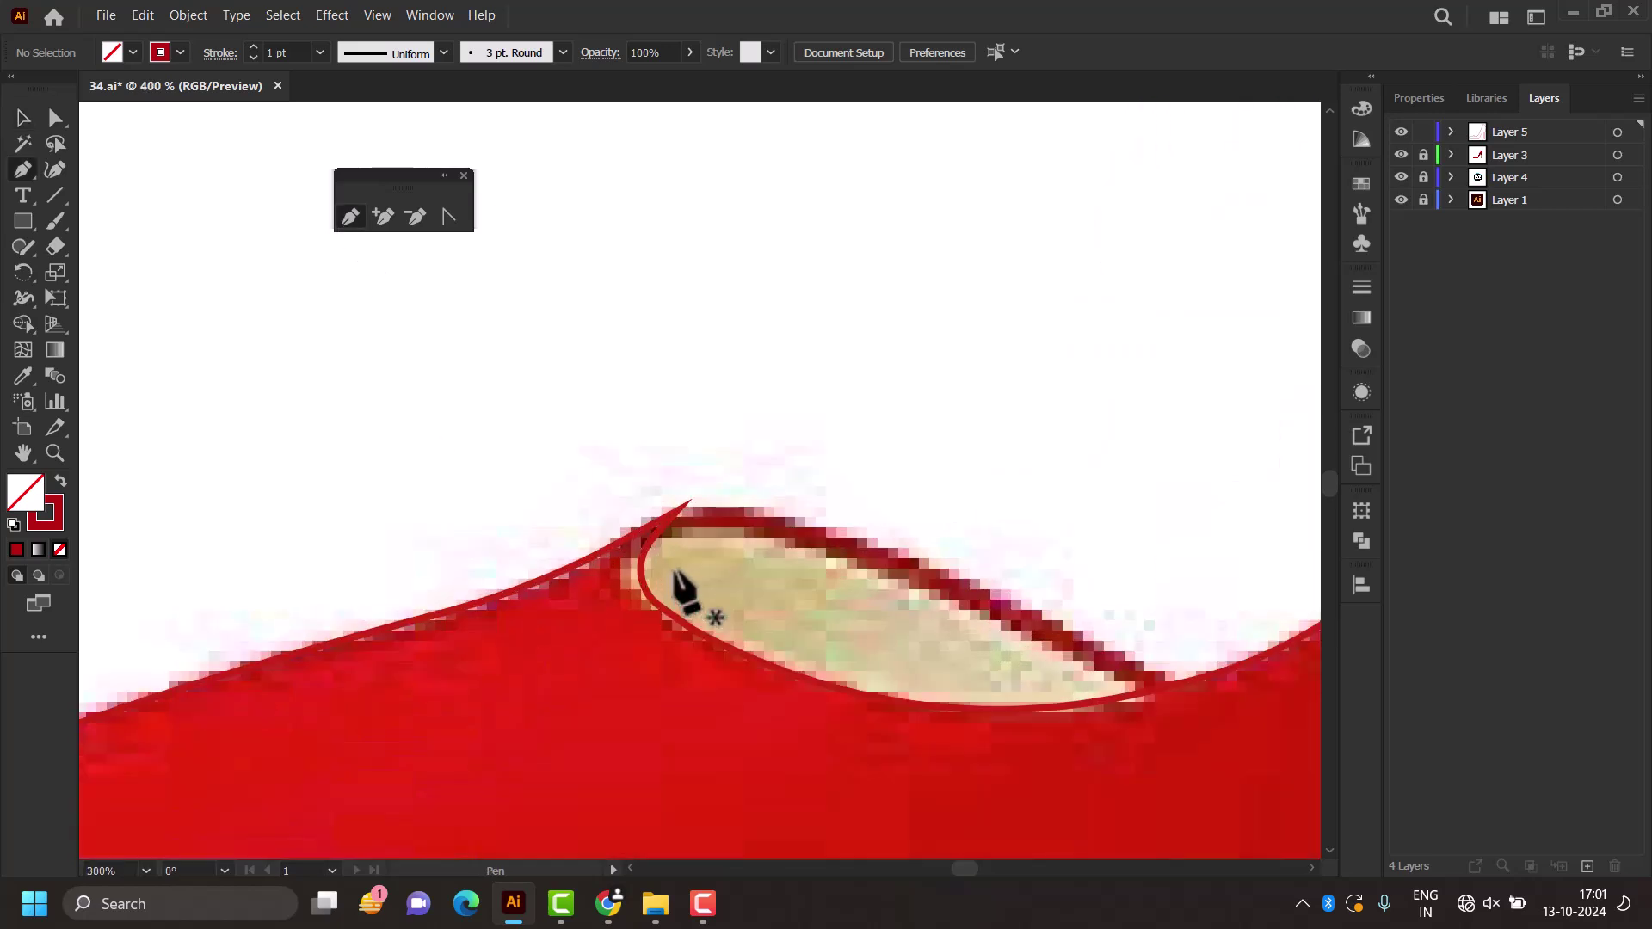
# Step: Trace a closed path from the opening's front tip, up the heel collar, and back along the insole
pyautogui.click(688, 501)
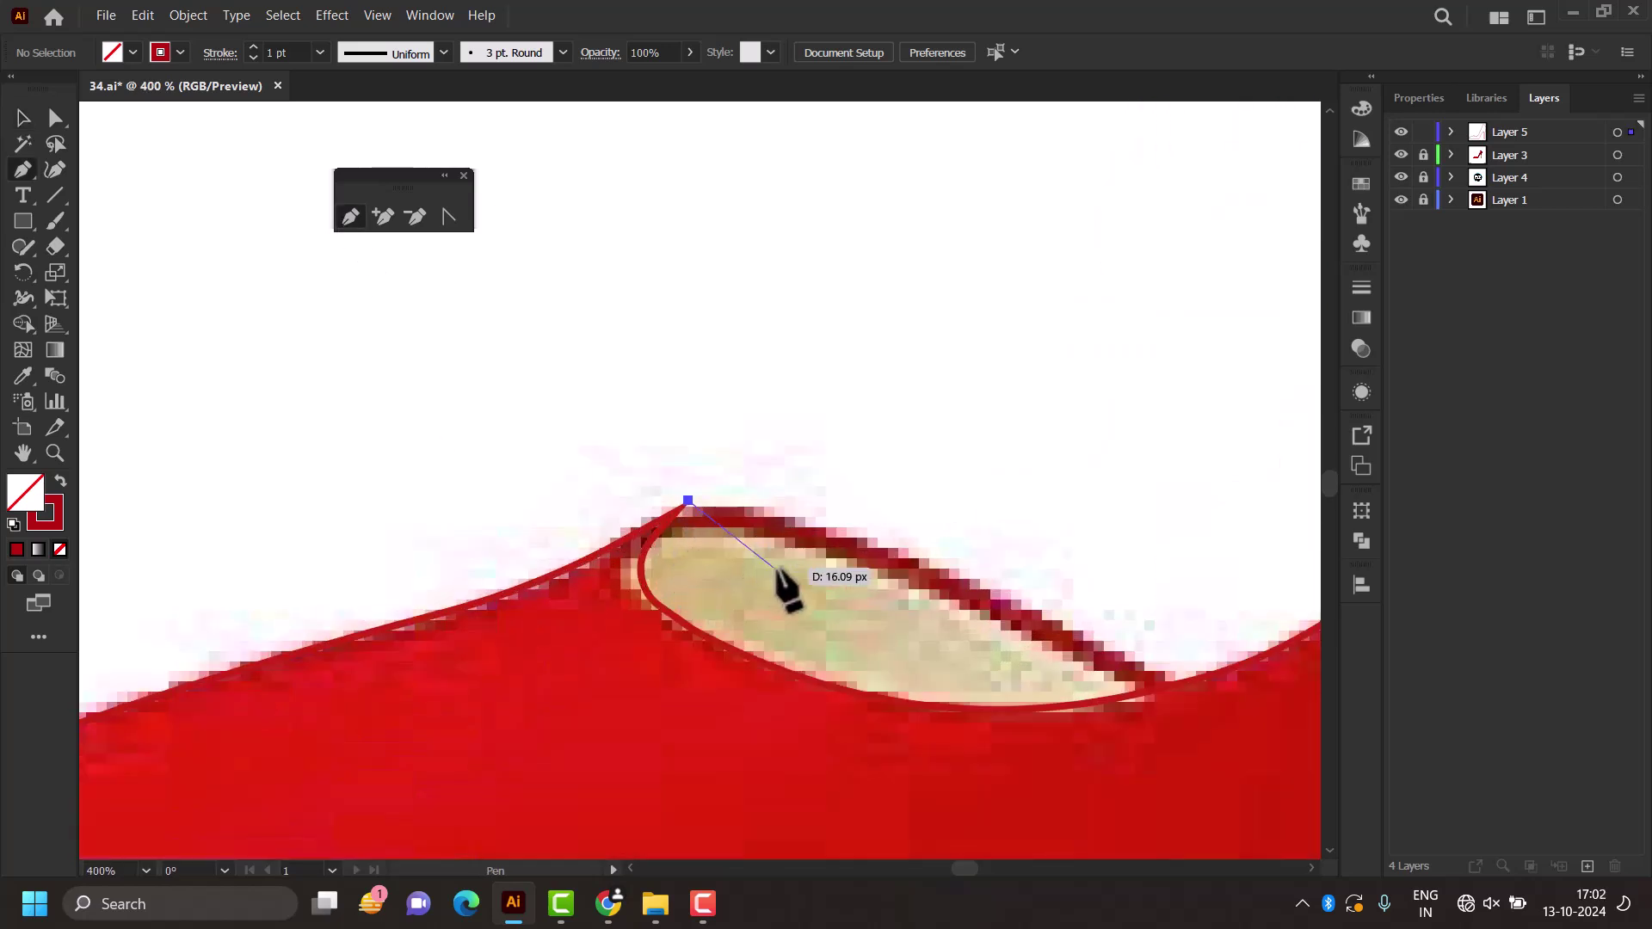
pyautogui.scroll(-1, 904, 647)
pyautogui.scroll(-4, 852, 628)
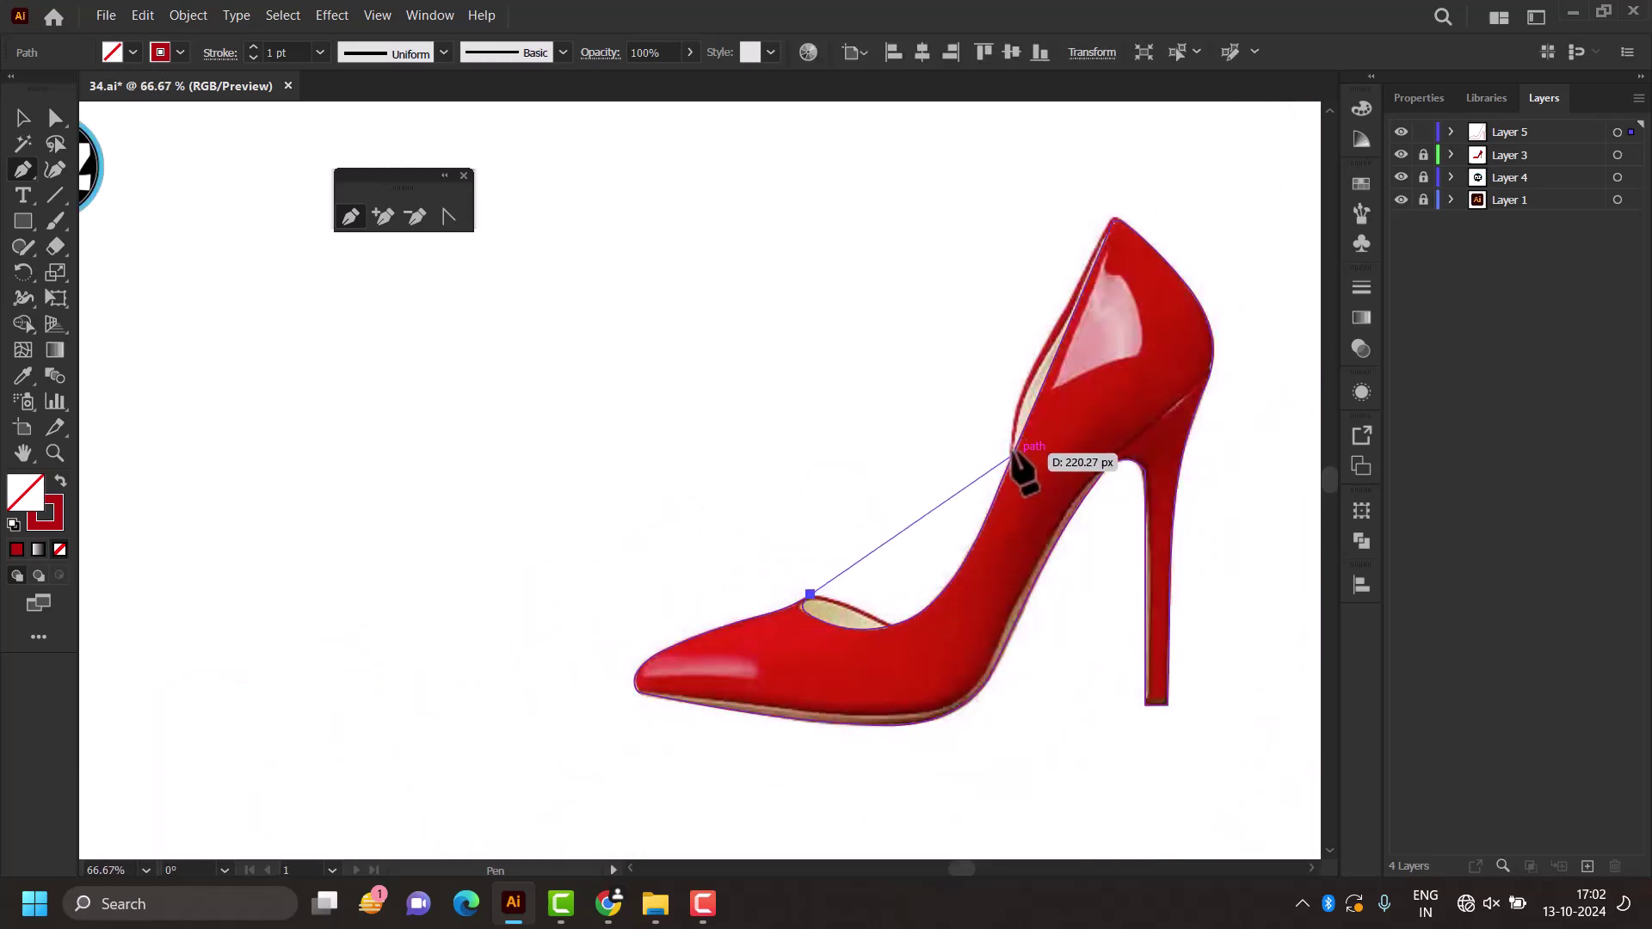
pyautogui.moveTo(1015, 451); pyautogui.dragTo(1102, 217)
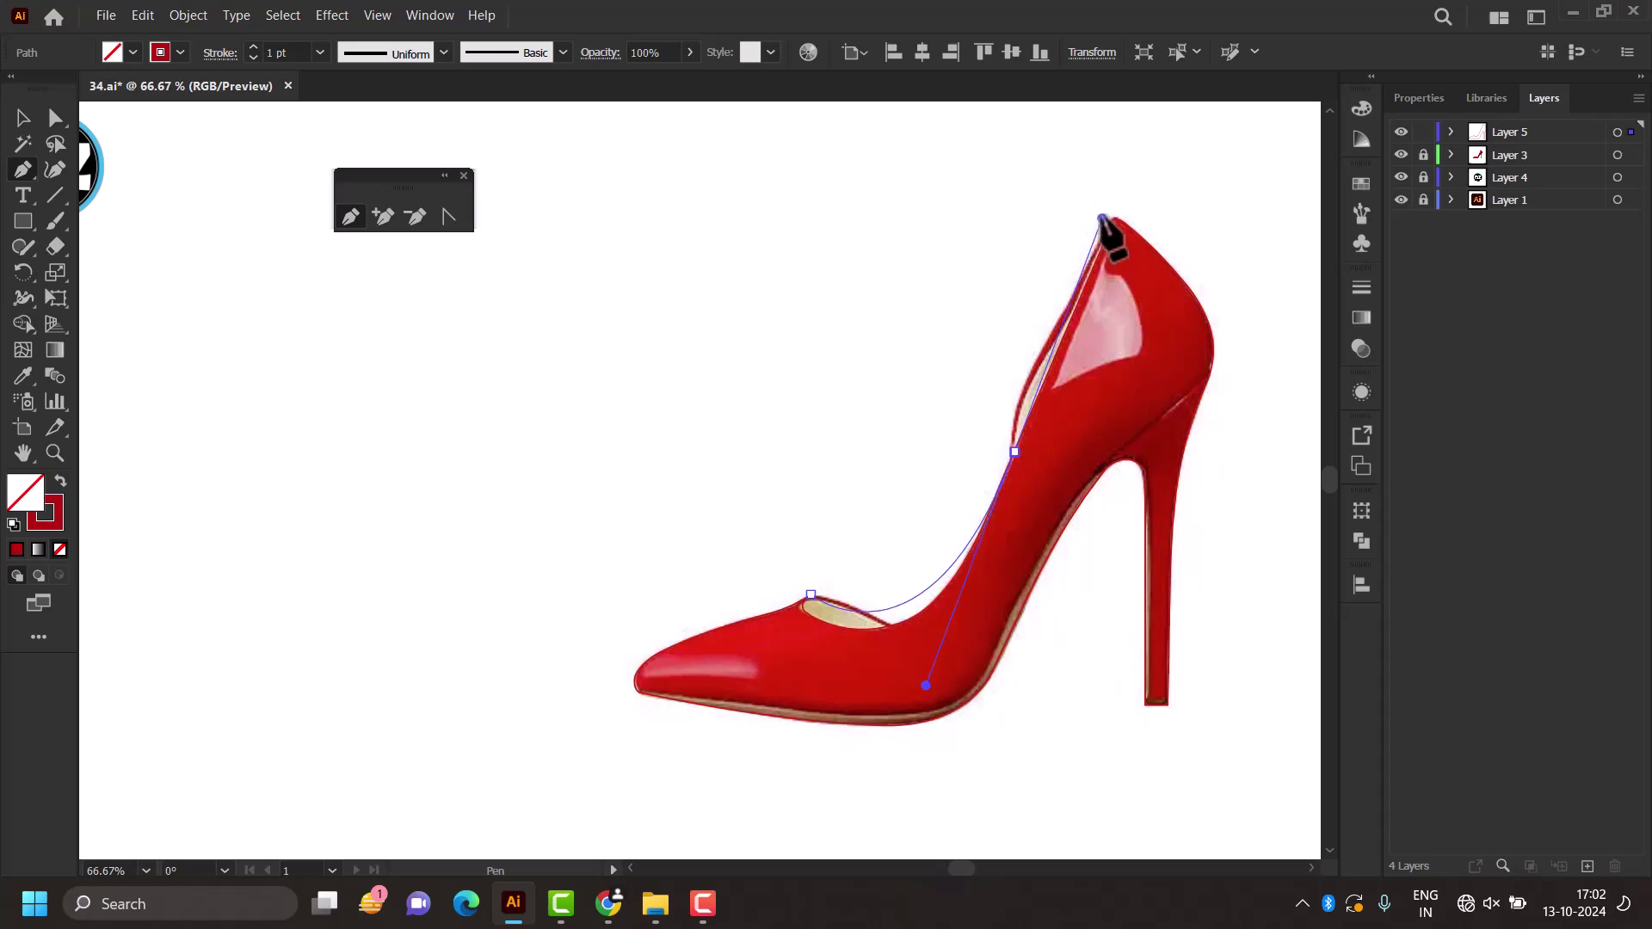
pyautogui.moveTo(1102, 216); pyautogui.dragTo(1107, 225)
pyautogui.click(1015, 451)
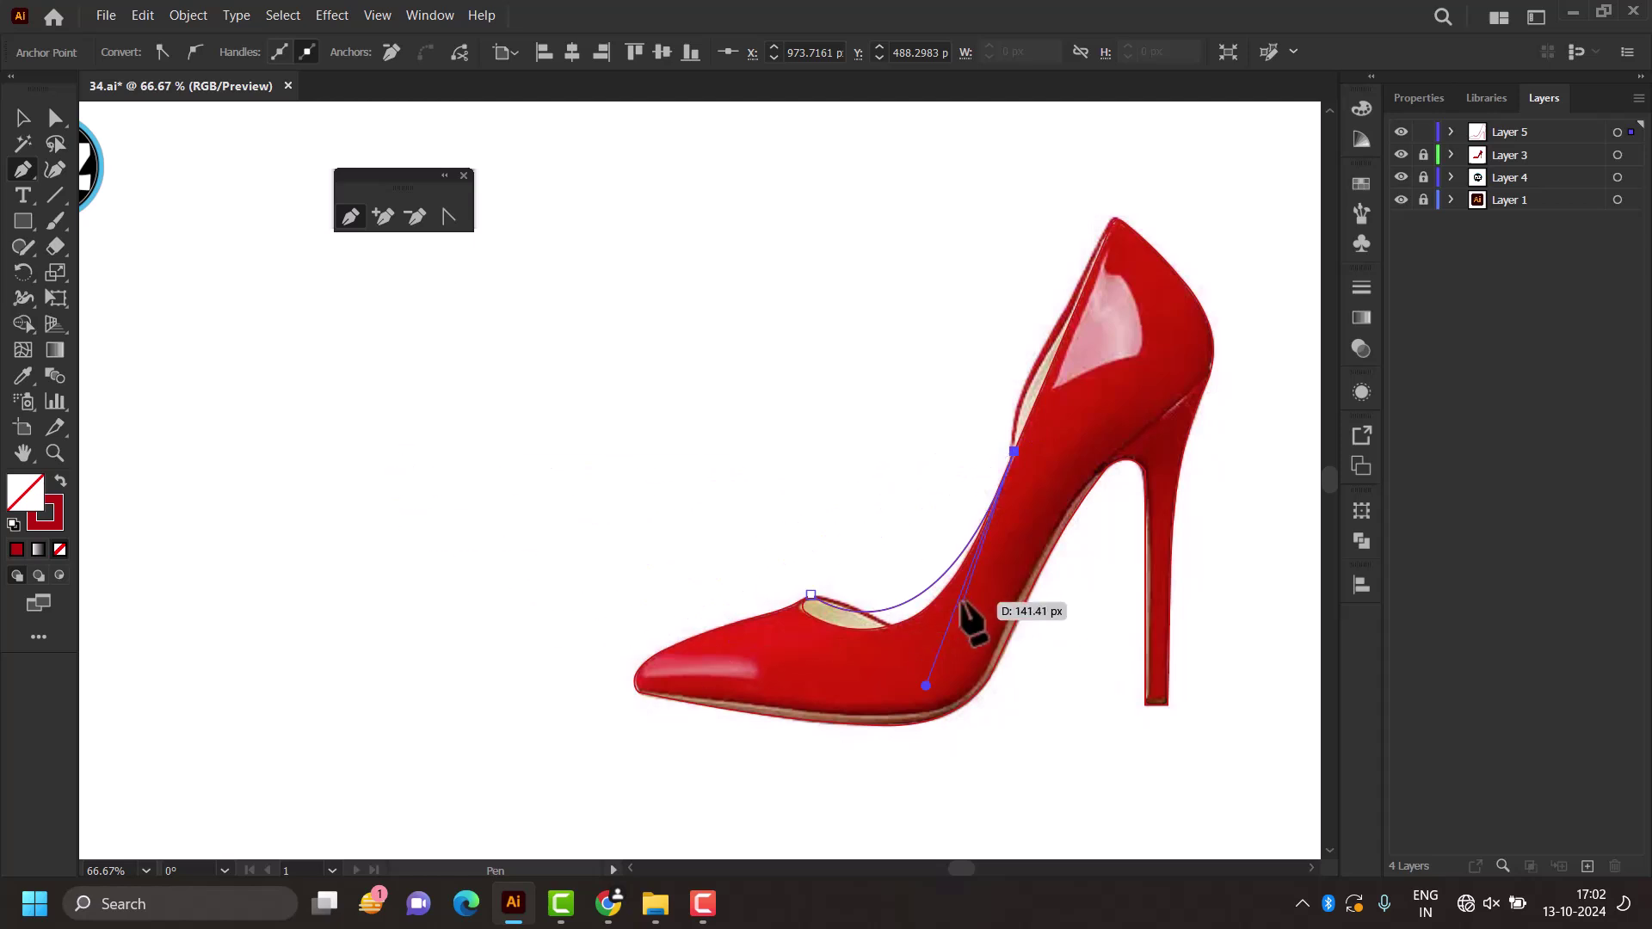
pyautogui.scroll(1, 966, 594)
pyautogui.scroll(1, 968, 572)
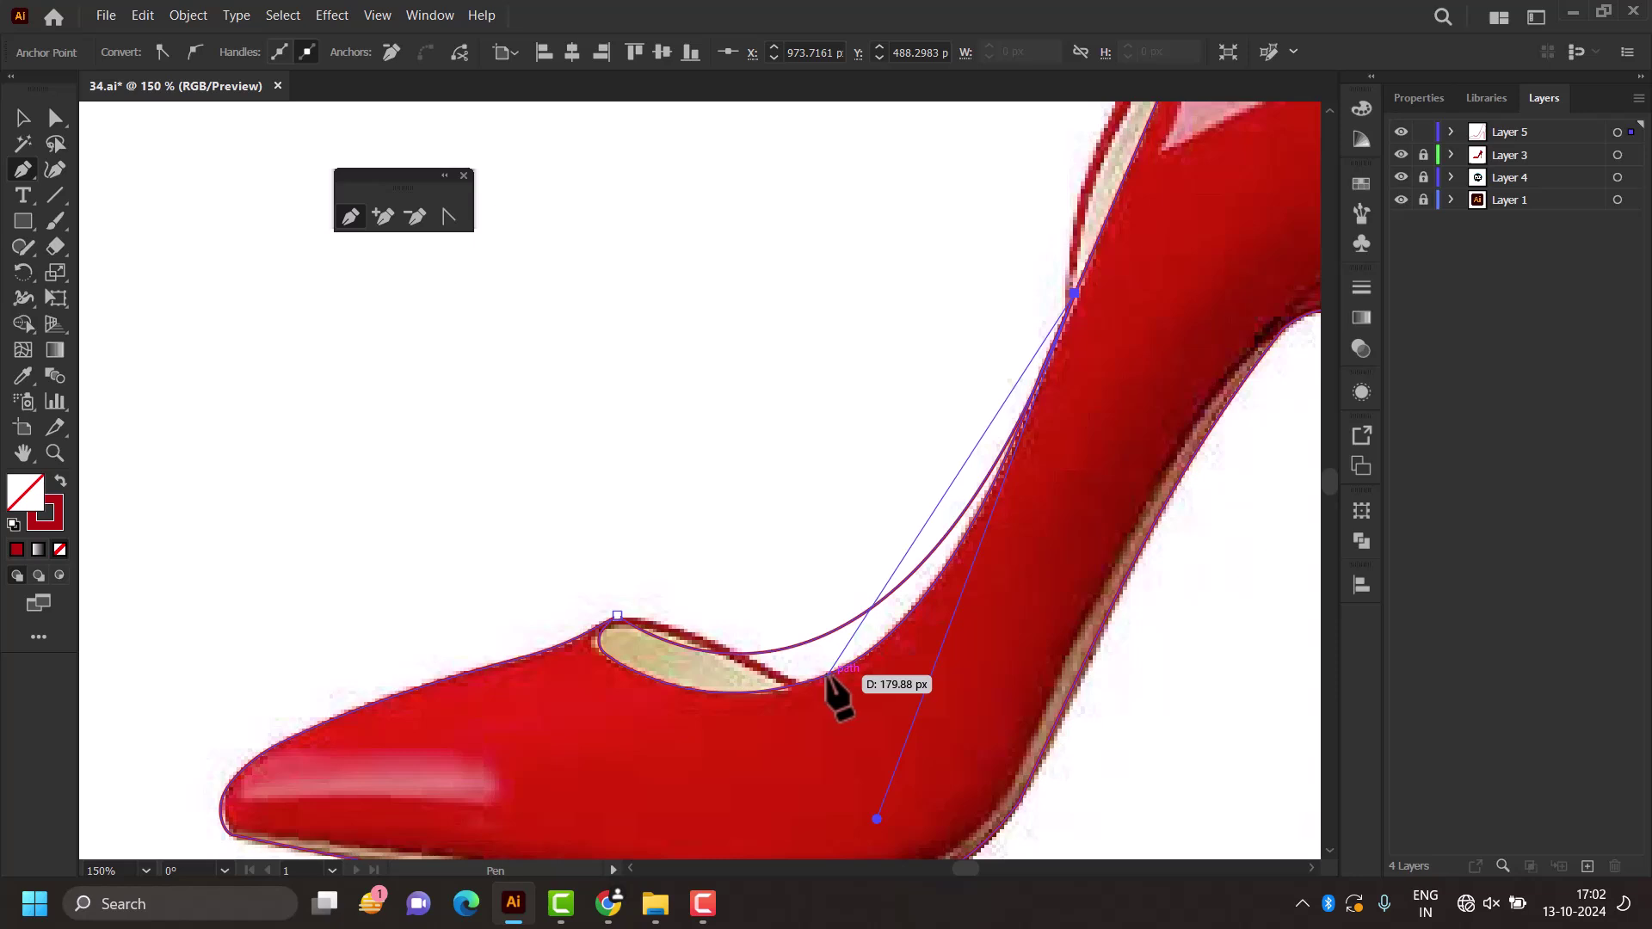
pyautogui.click(829, 675)
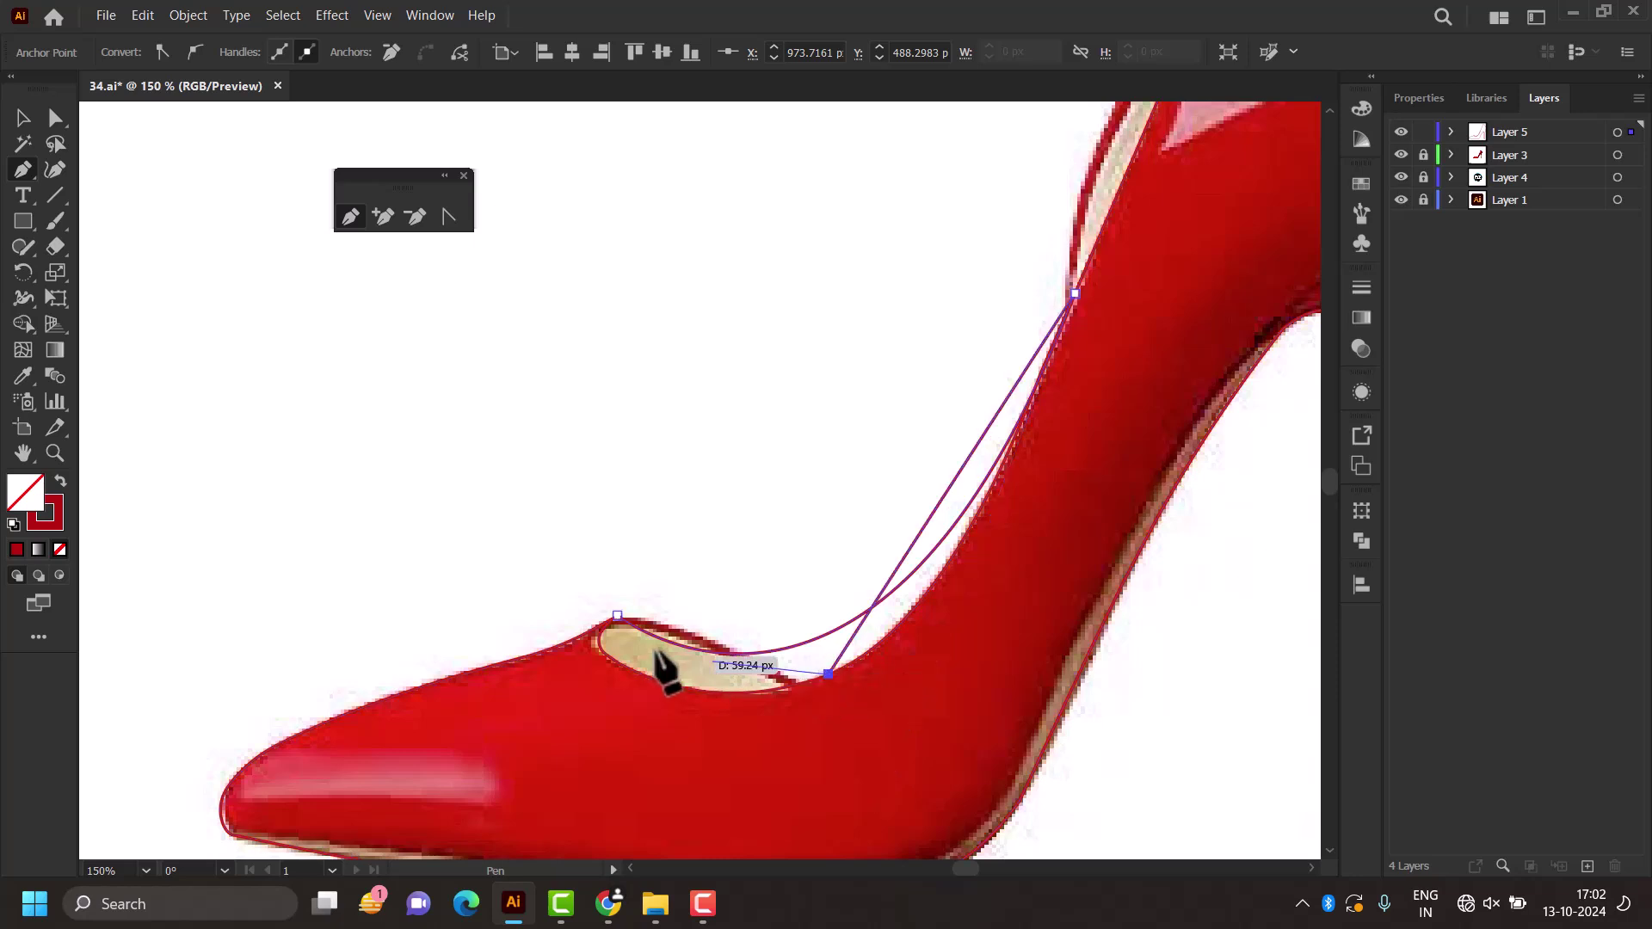
pyautogui.click(608, 654)
pyautogui.click(616, 615)
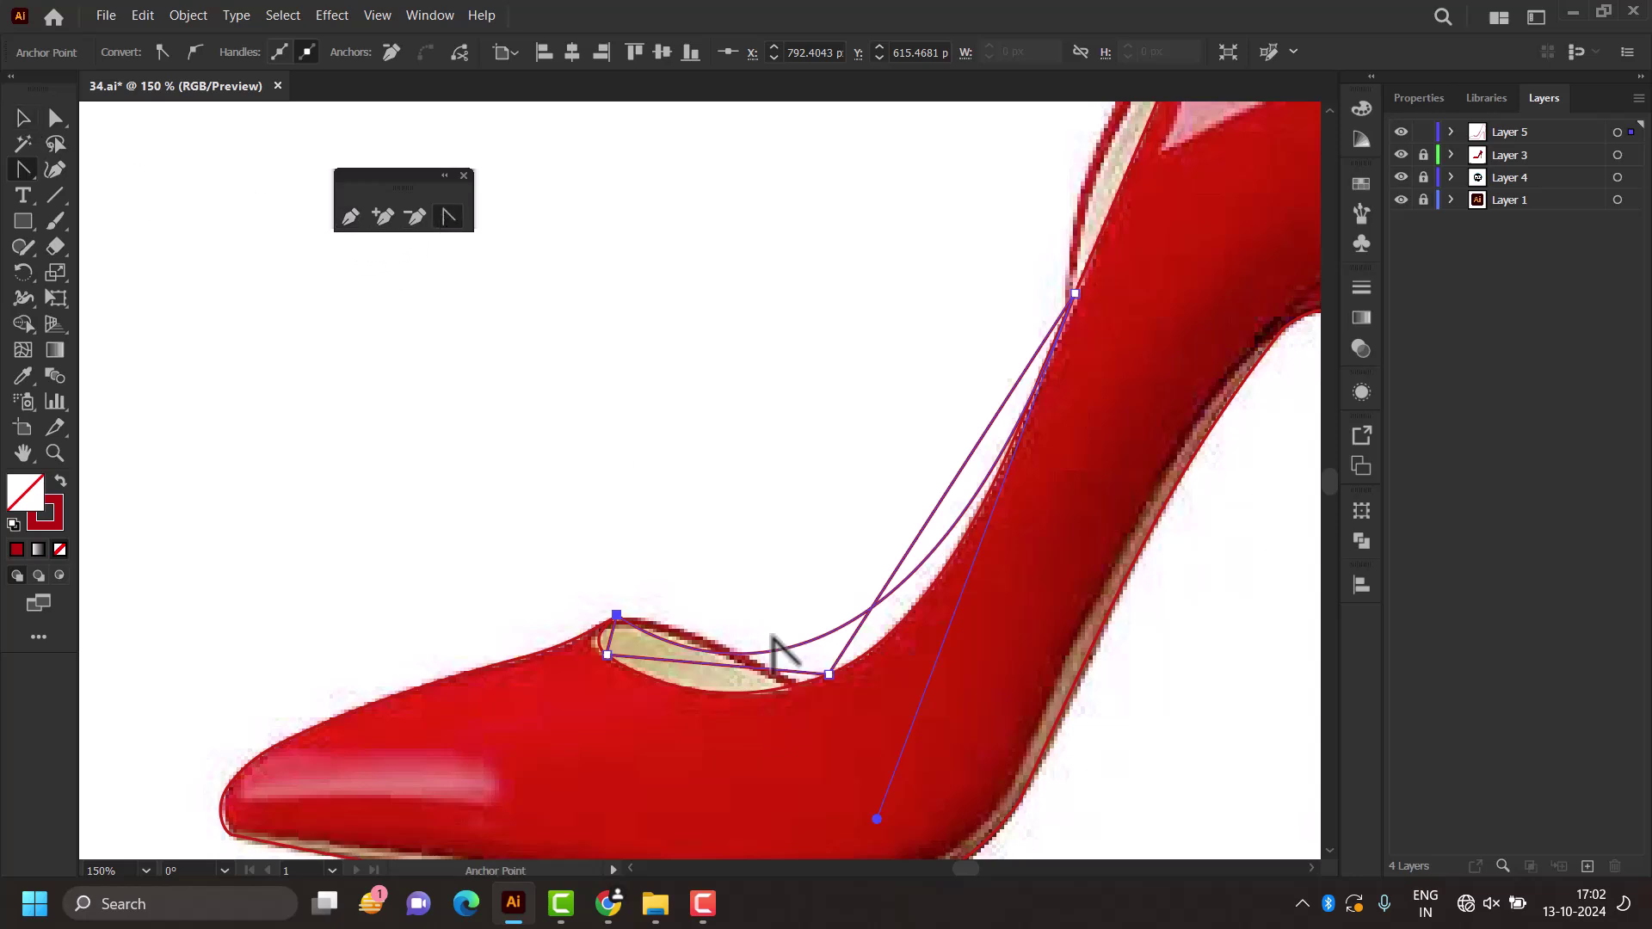
# Step: Curve the new path's segments to hug the insole, heel edge and front tip
pyautogui.scroll(1, 714, 686)
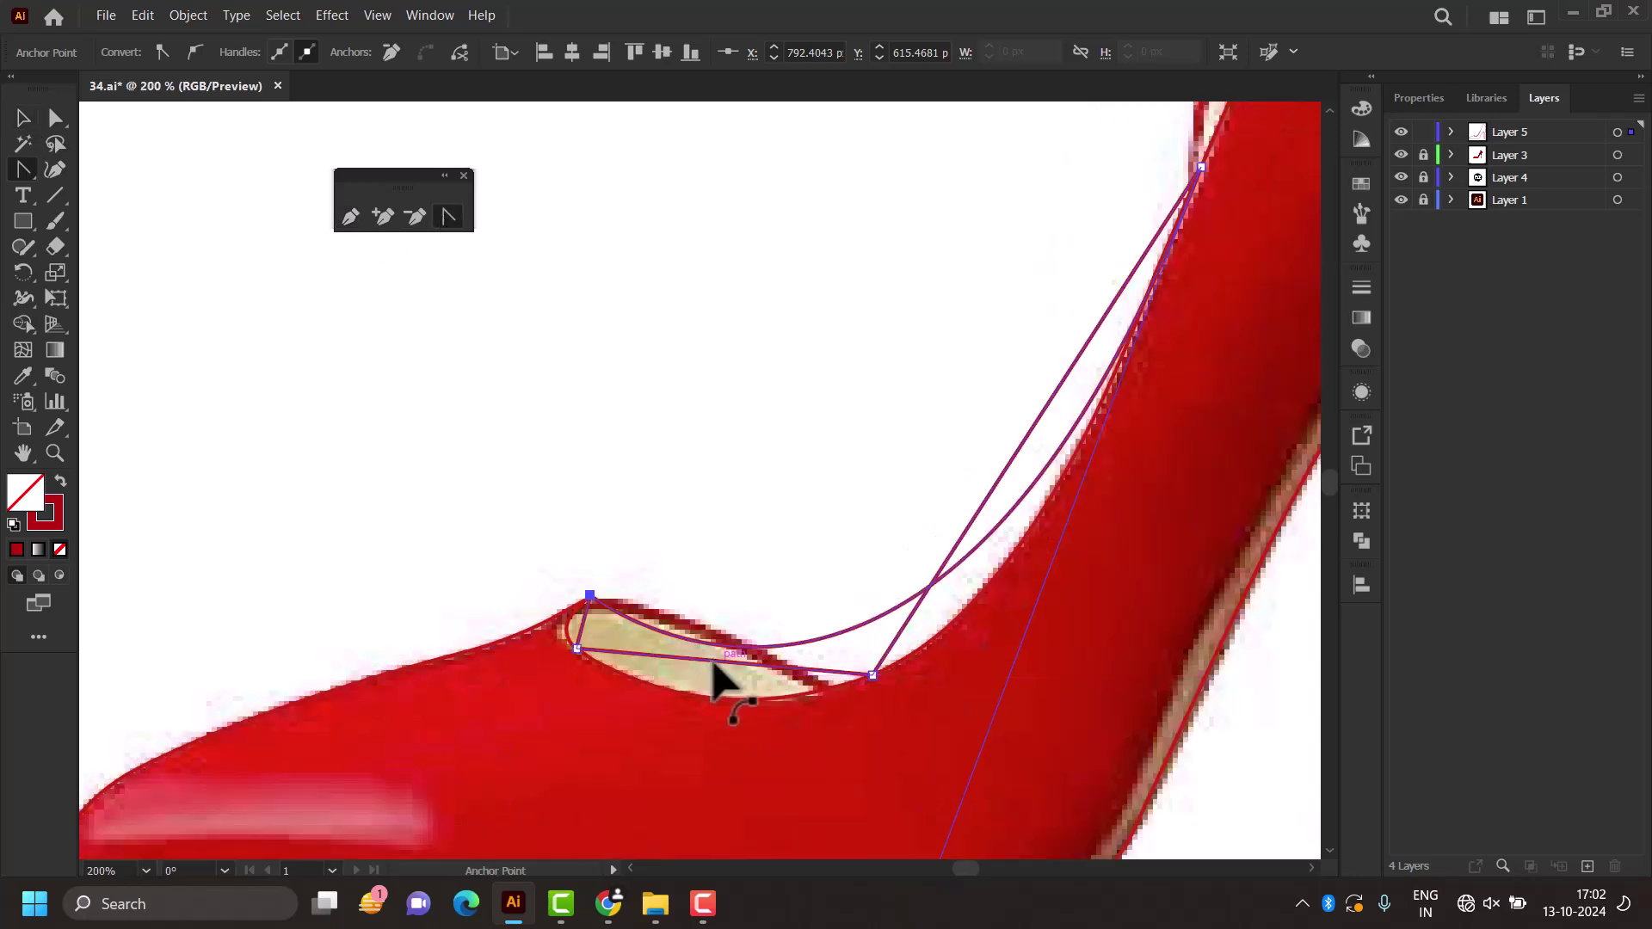
pyautogui.moveTo(714, 663); pyautogui.dragTo(704, 694)
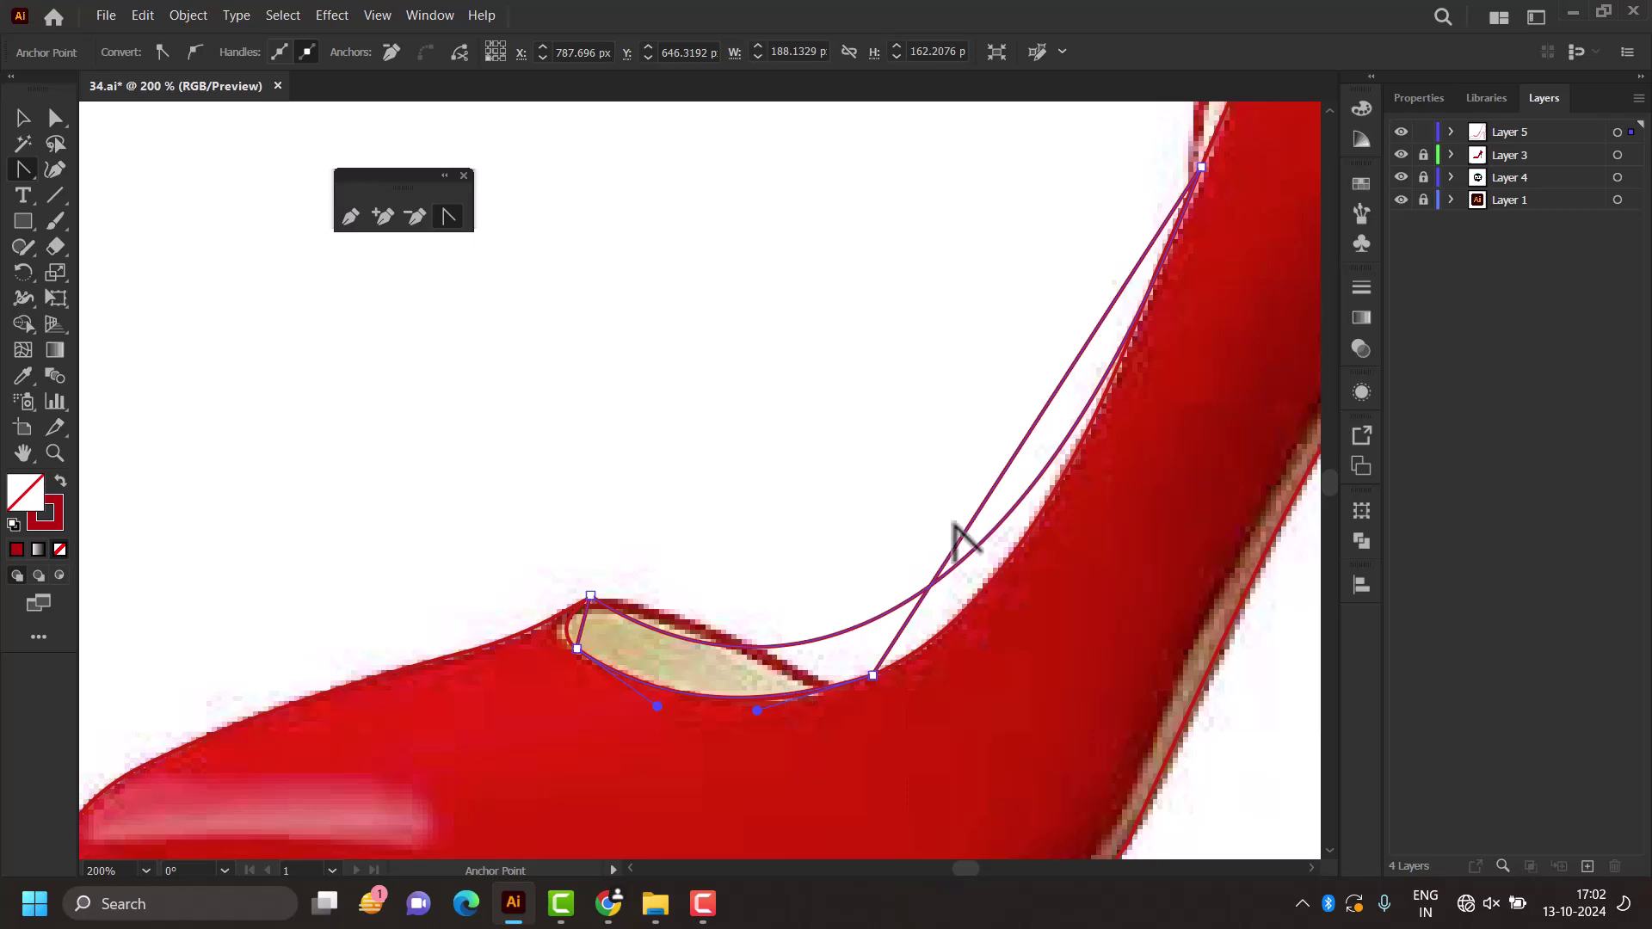
pyautogui.scroll(-1, 957, 543)
pyautogui.moveTo(1016, 482); pyautogui.dragTo(1039, 502)
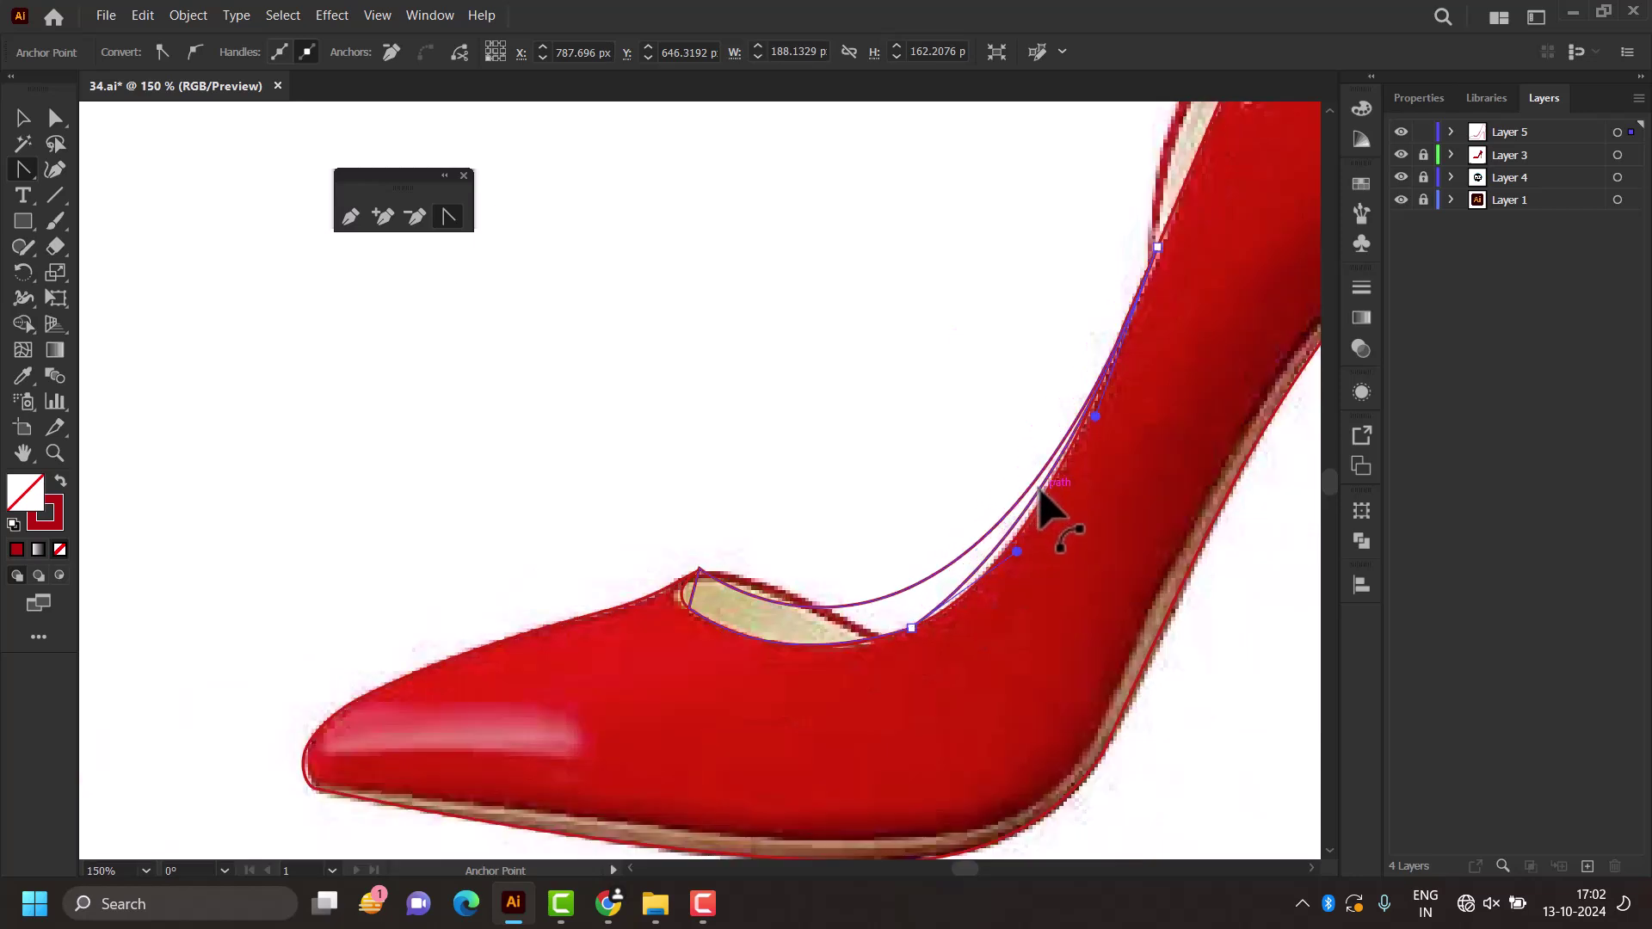
pyautogui.moveTo(1041, 493); pyautogui.dragTo(1017, 517)
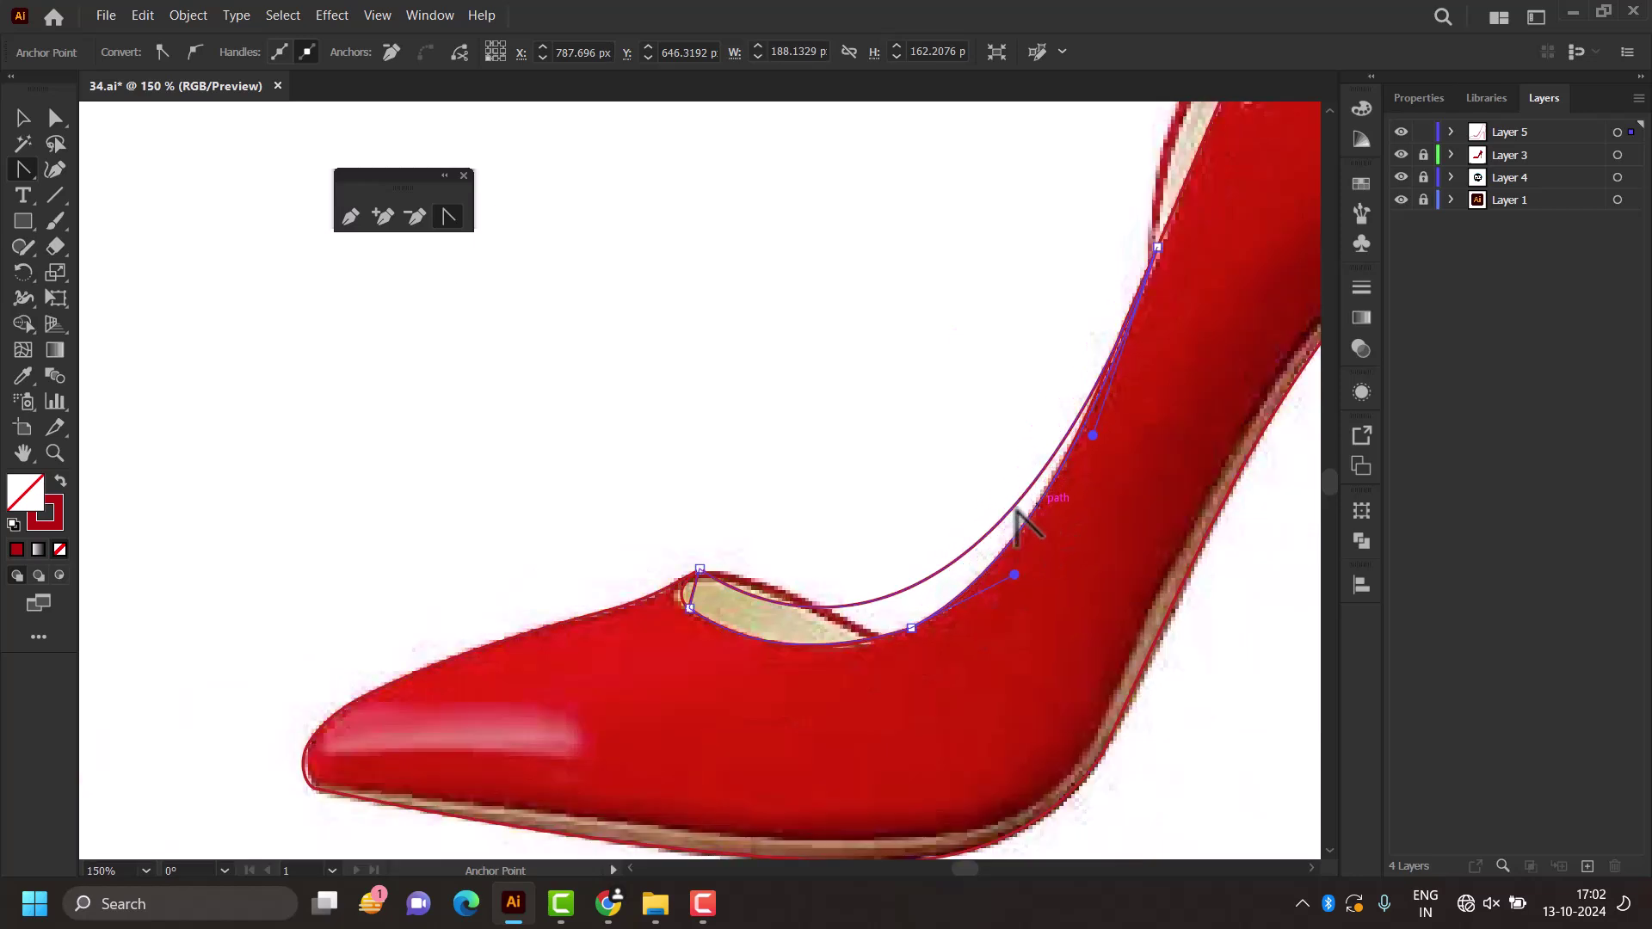
pyautogui.scroll(1, 865, 593)
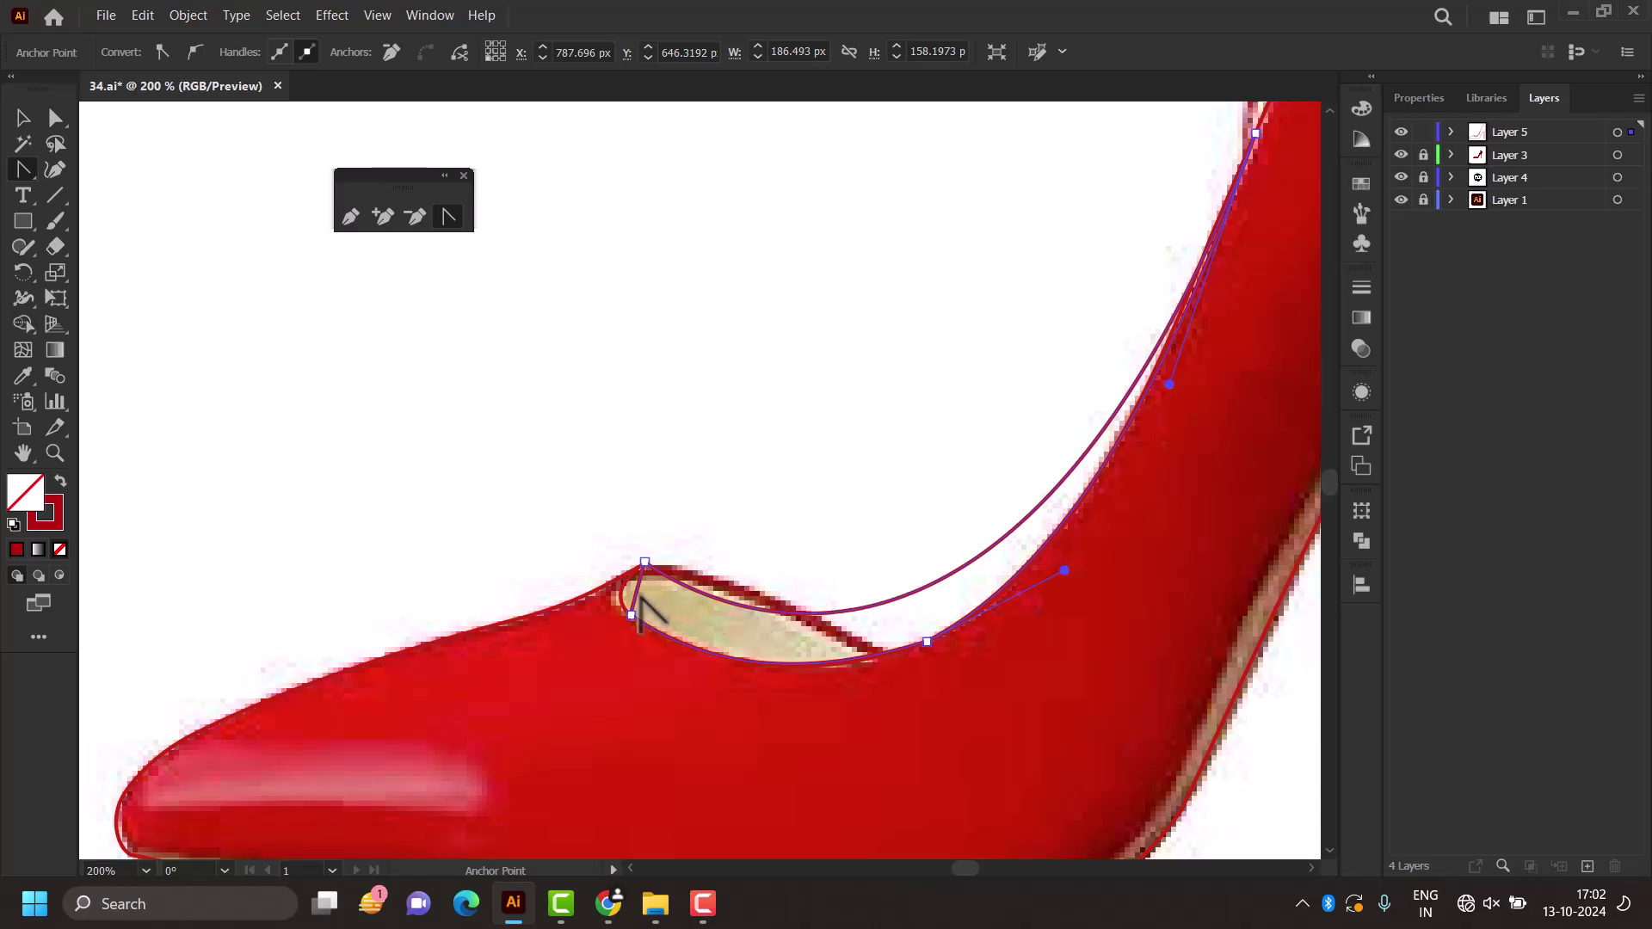
pyautogui.moveTo(639, 602); pyautogui.dragTo(616, 598)
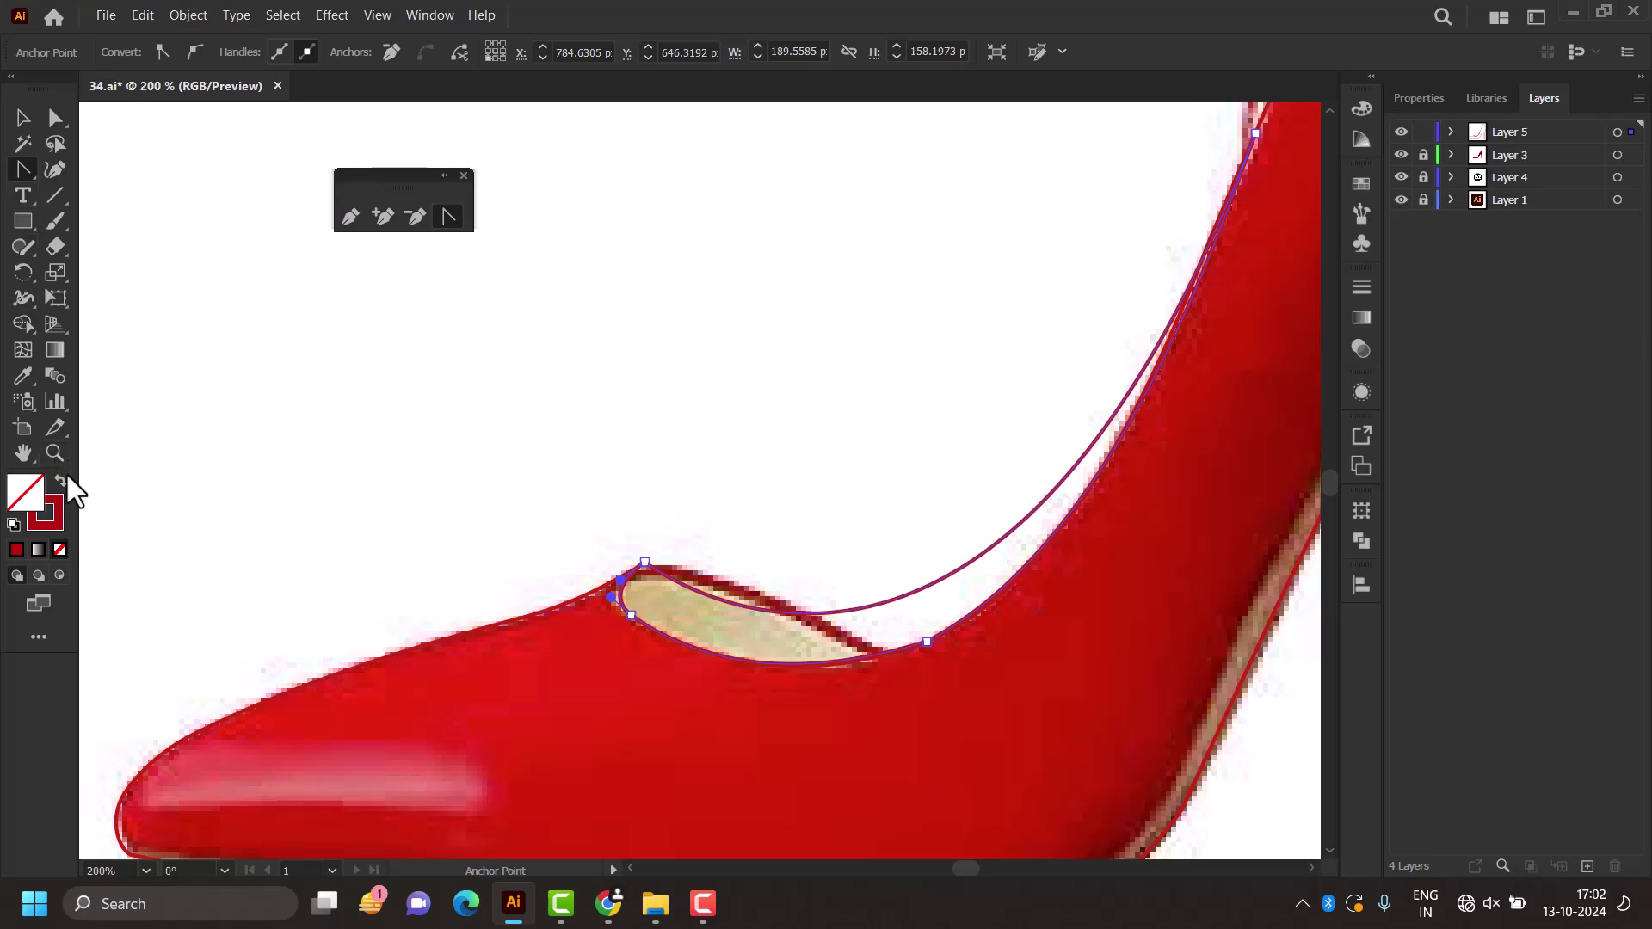
# Step: Turn the lining's red outline into a fill and give it an olive colour
pyautogui.click(48, 514)
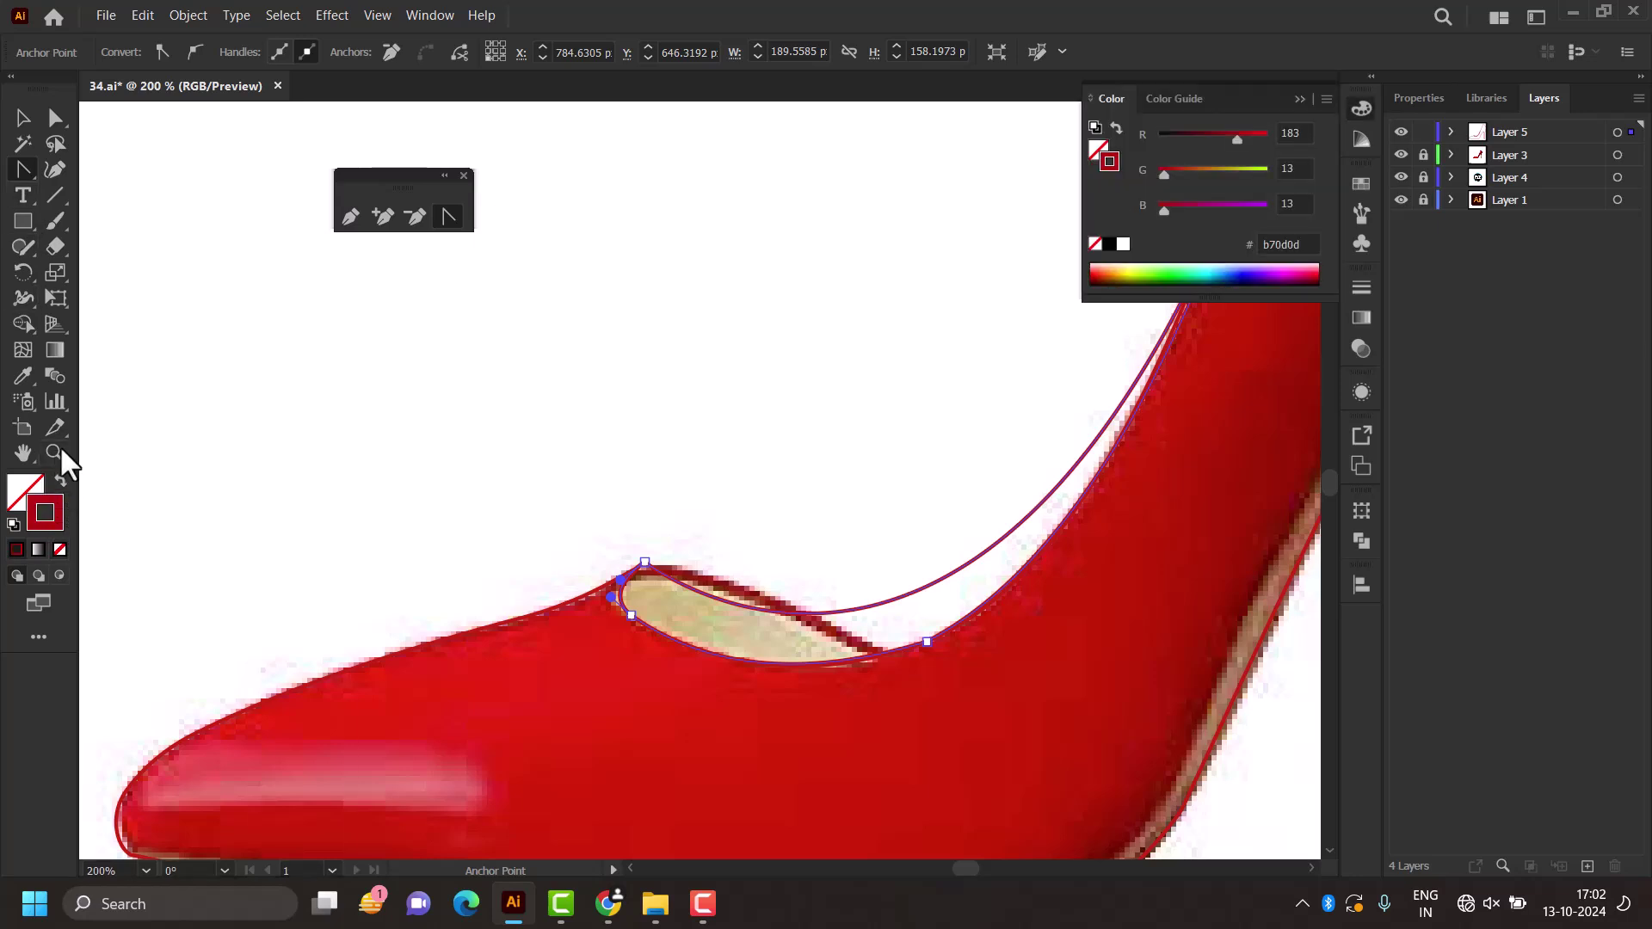
pyautogui.click(60, 481)
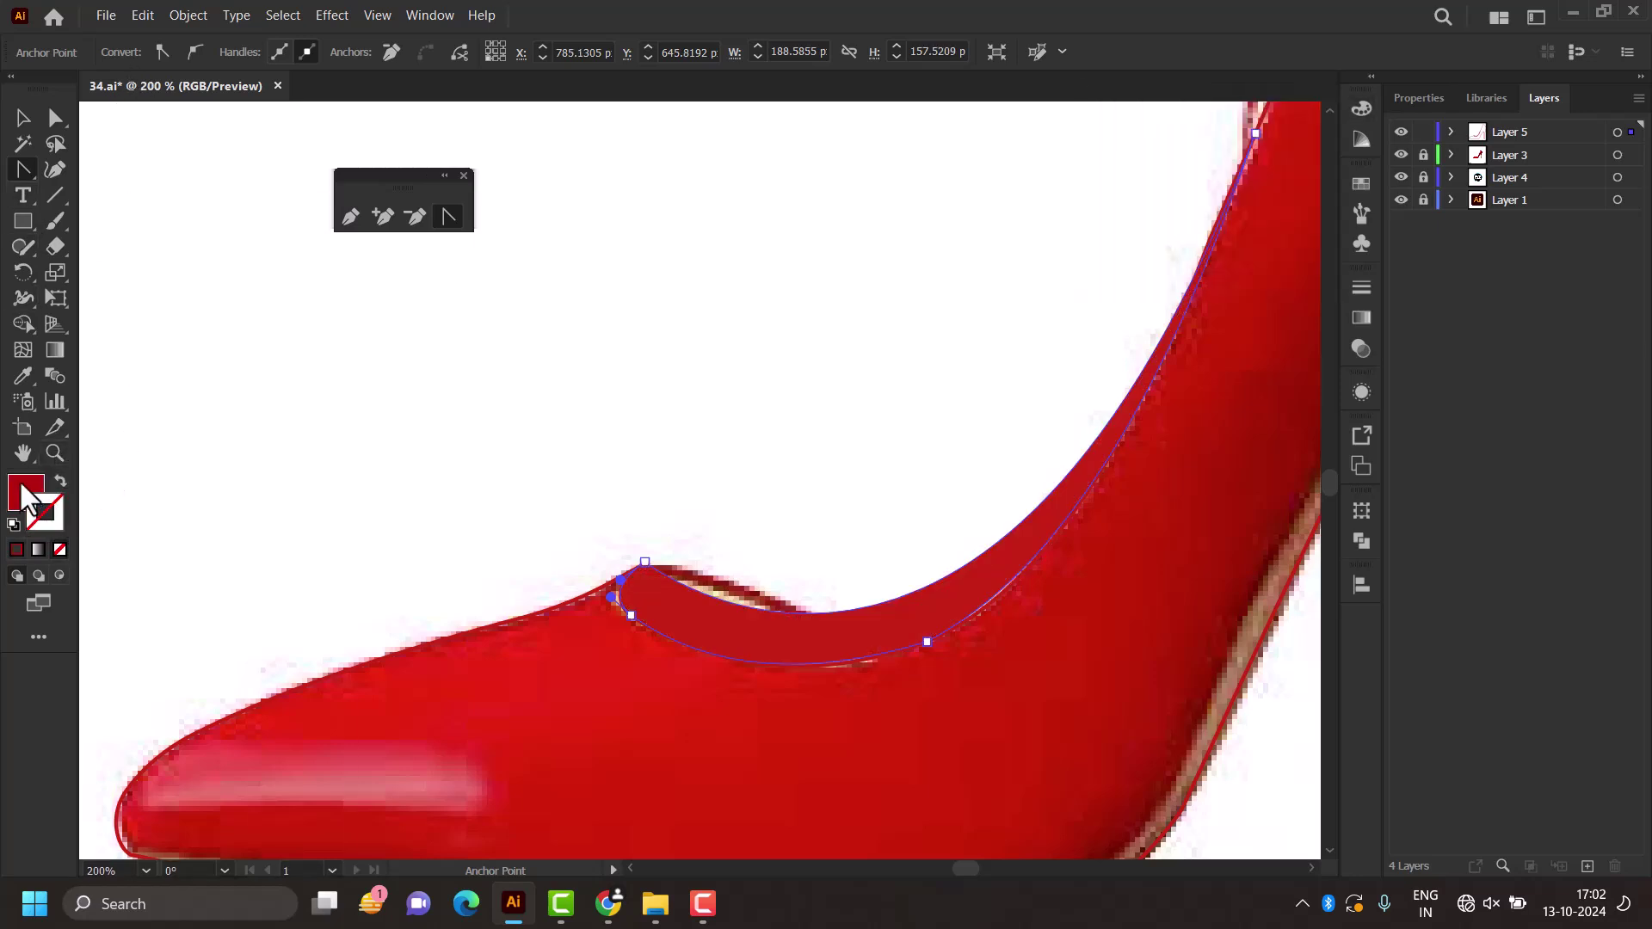
pyautogui.doubleClick(22, 487)
pyautogui.moveTo(1112, 266); pyautogui.dragTo(1072, 225)
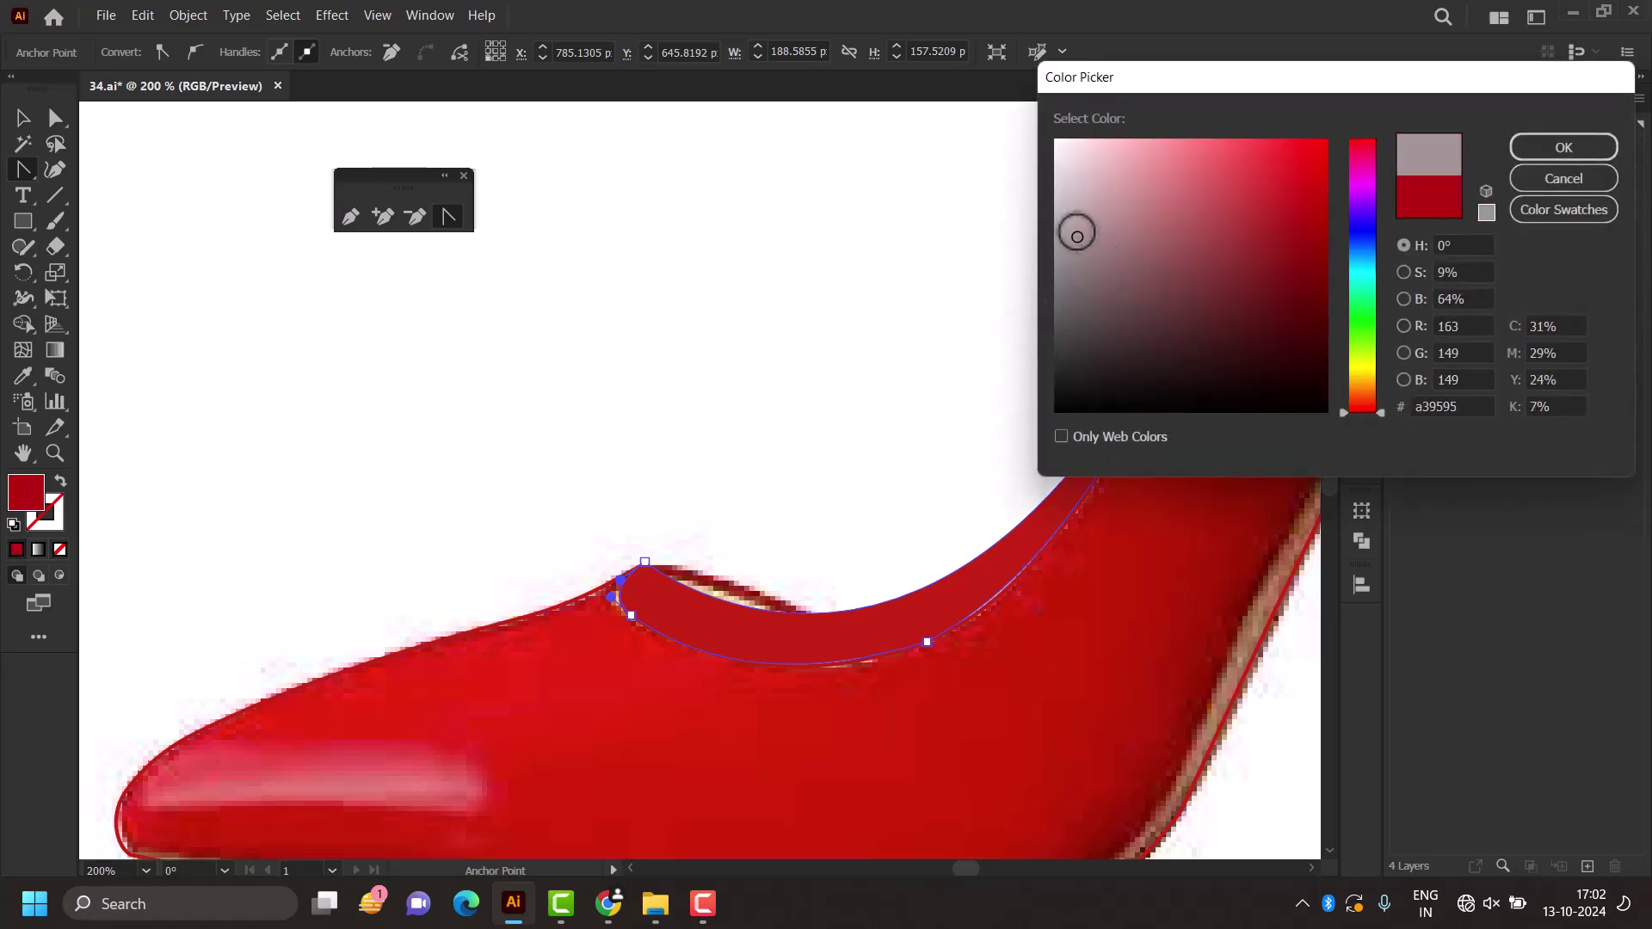
pyautogui.click(1361, 368)
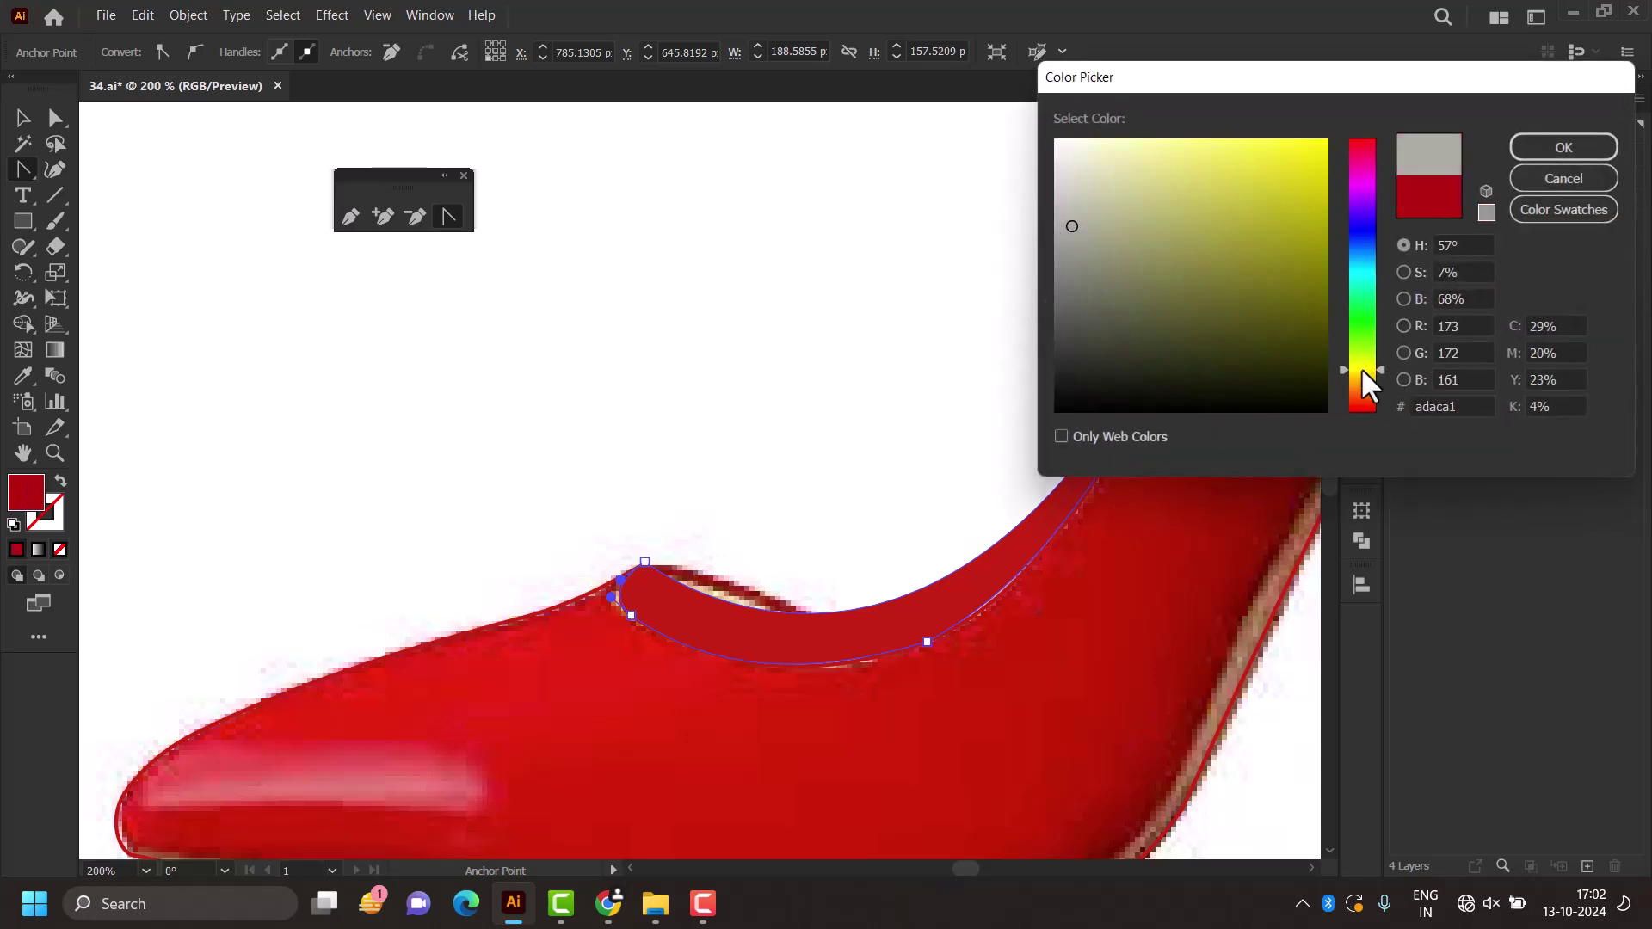
pyautogui.moveTo(1234, 301); pyautogui.dragTo(1201, 244)
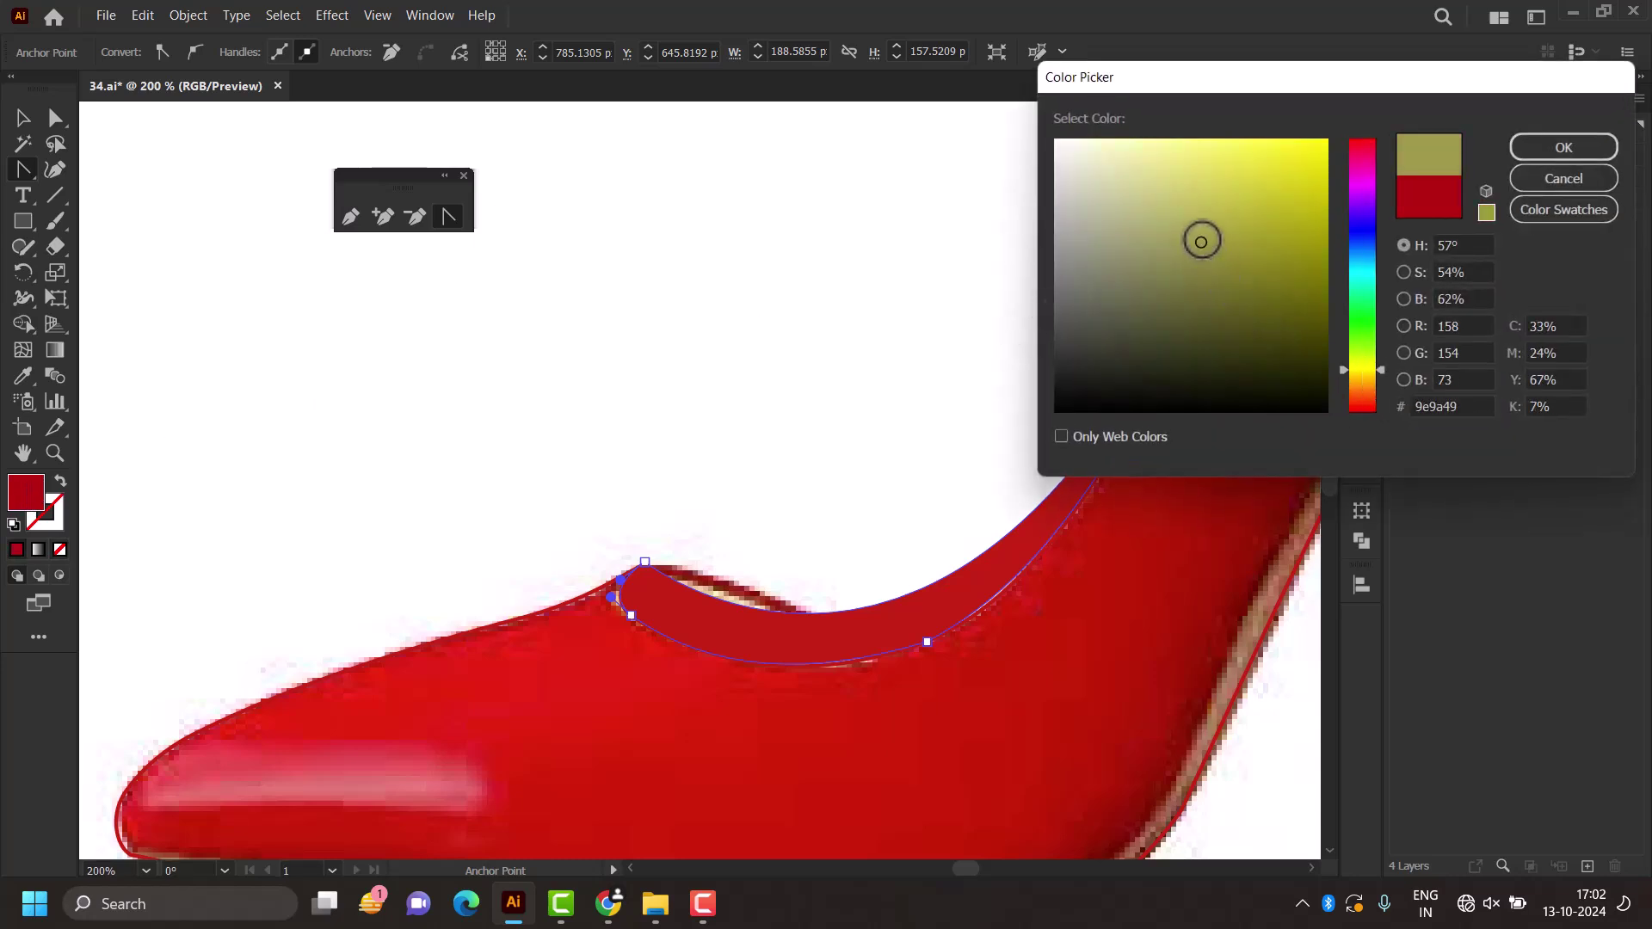
pyautogui.click(1564, 147)
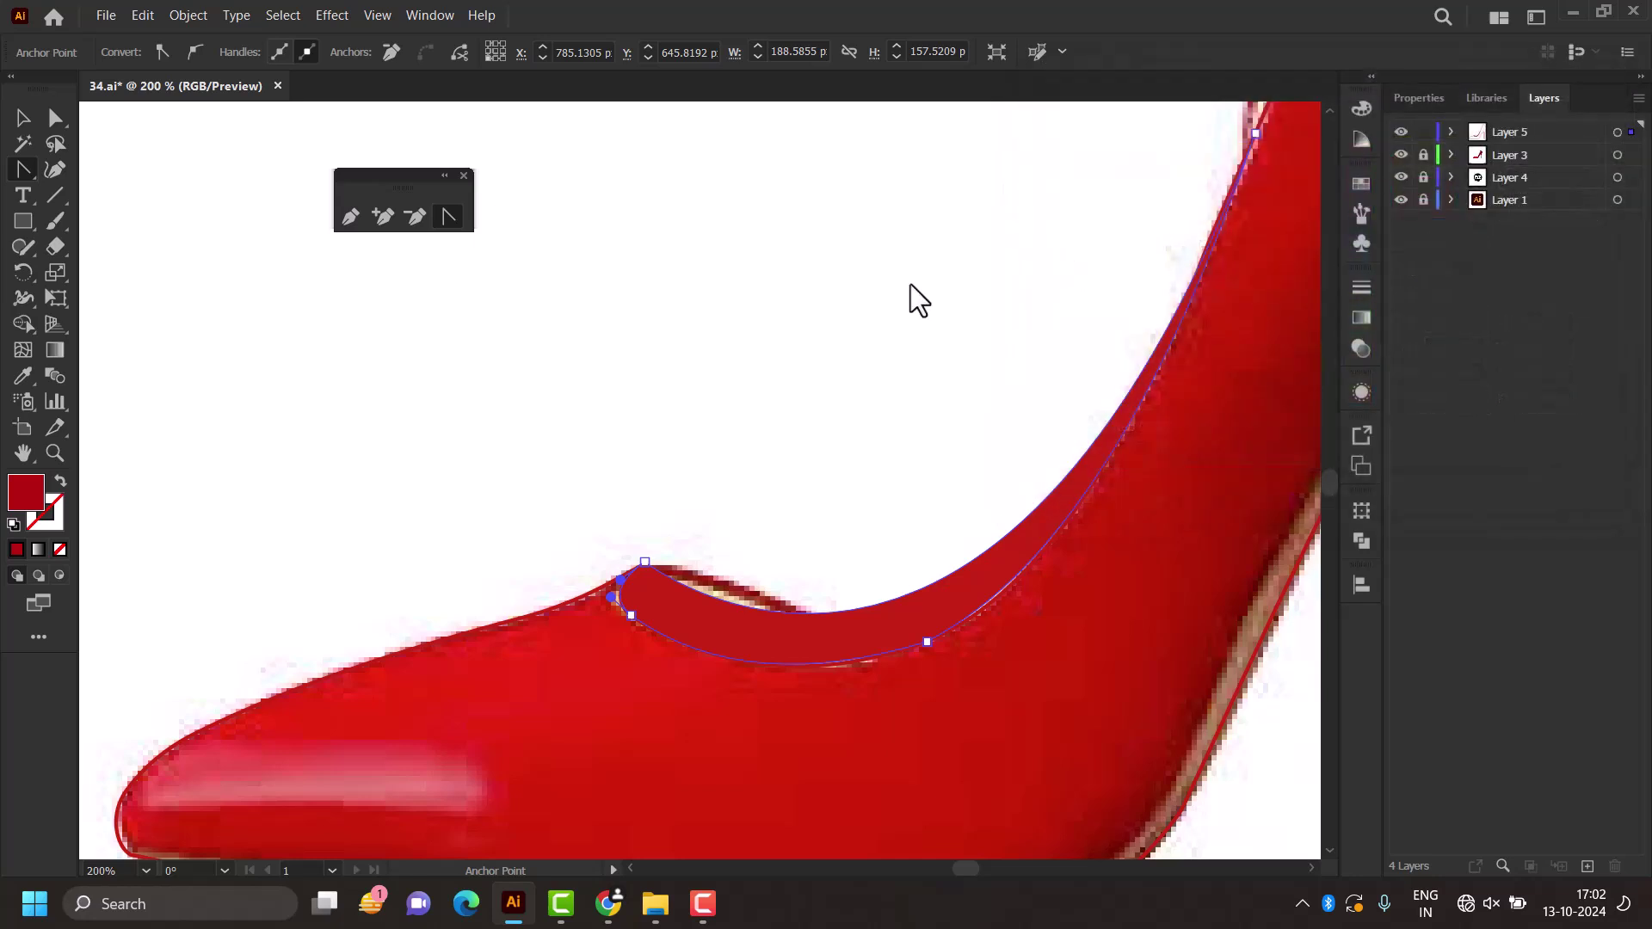
# Step: Change the lining fill to bright yellow #e8db42 and deselect it
pyautogui.doubleClick(26, 492)
pyautogui.moveTo(1268, 181); pyautogui.dragTo(1251, 163)
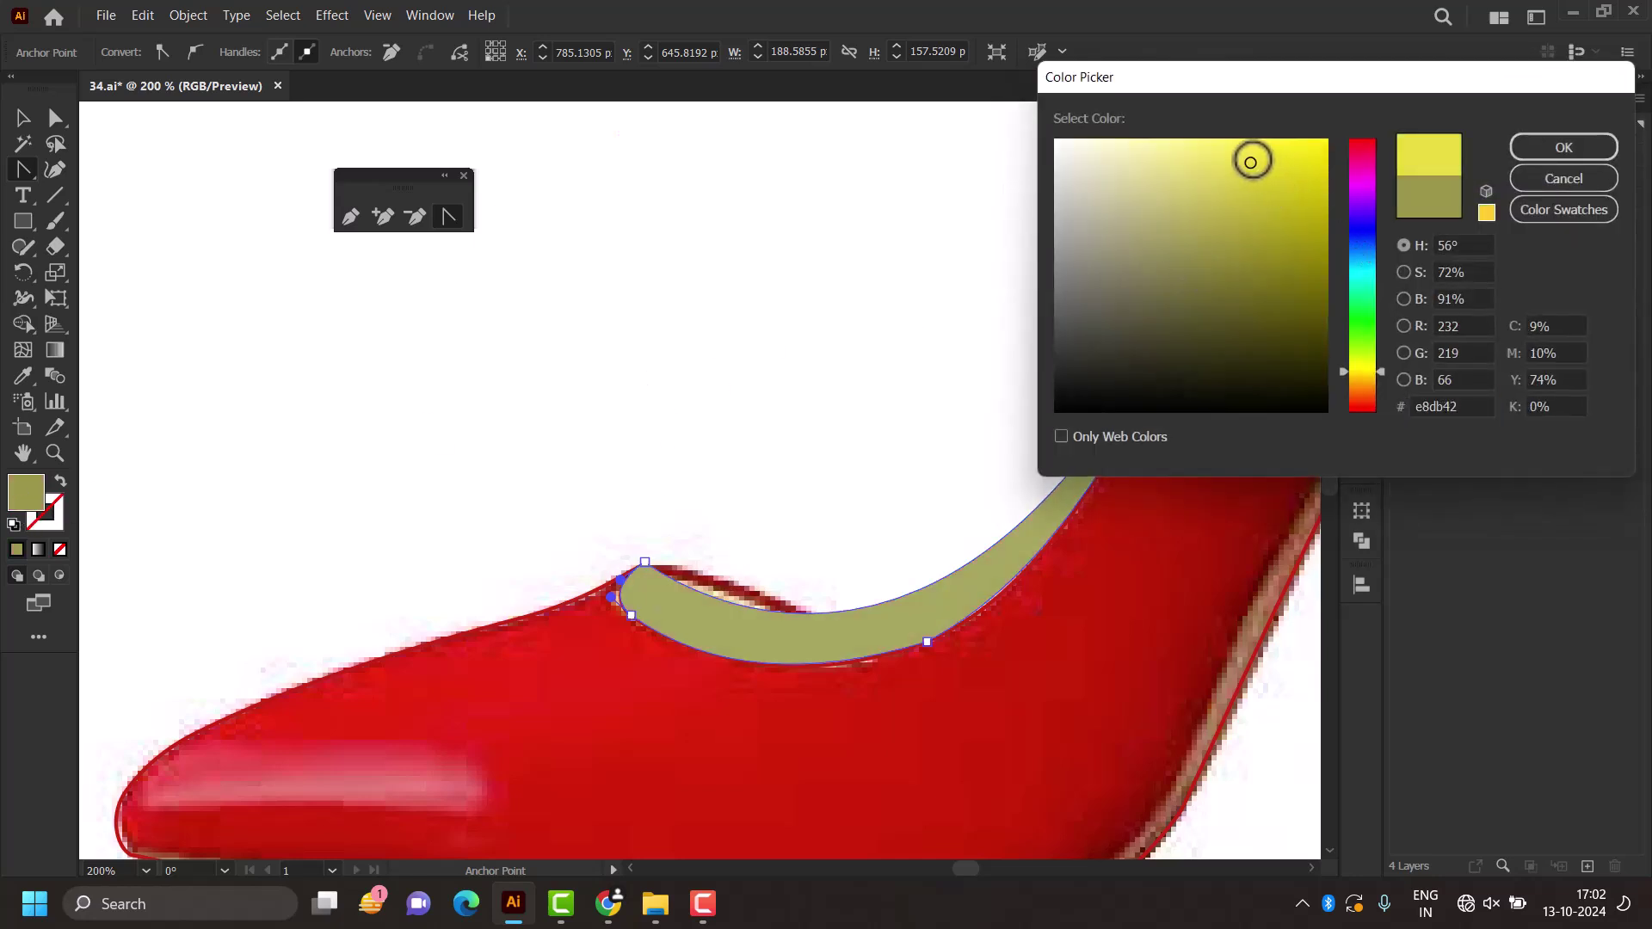
pyautogui.click(1557, 149)
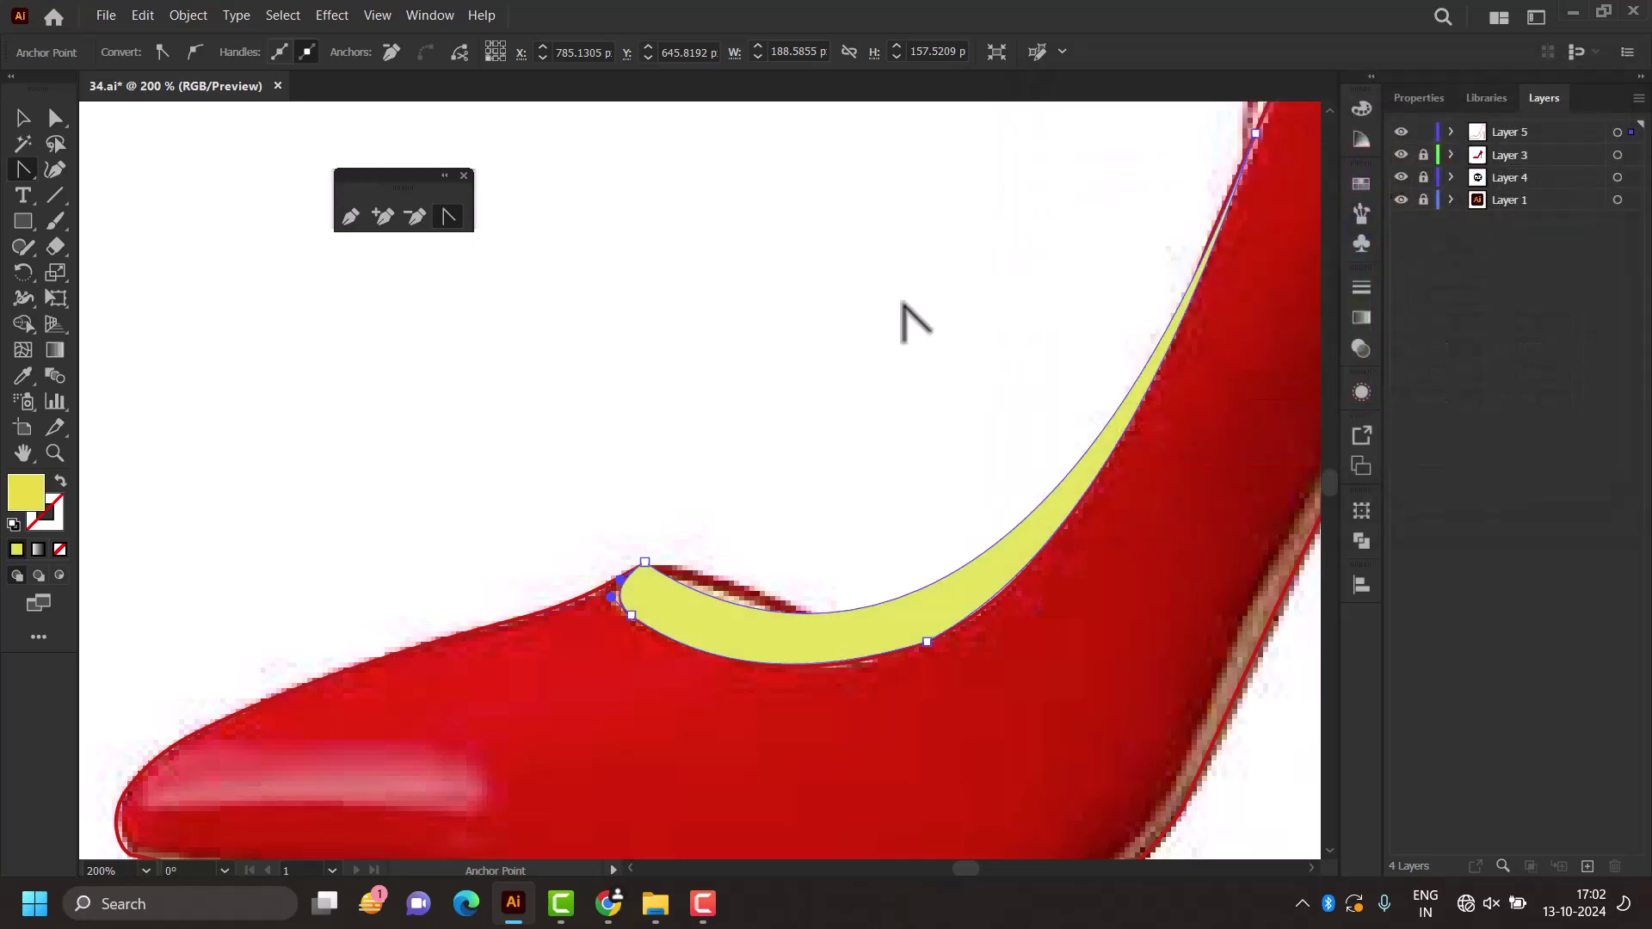
pyautogui.click(26, 129)
pyautogui.click(551, 413)
# Step: Hide the Layer 3 reference photo and turn the shoe outline back into a solid red fill
pyautogui.keyDown('alt'); pyautogui.scroll(-4, 505, 448); pyautogui.keyUp('alt')
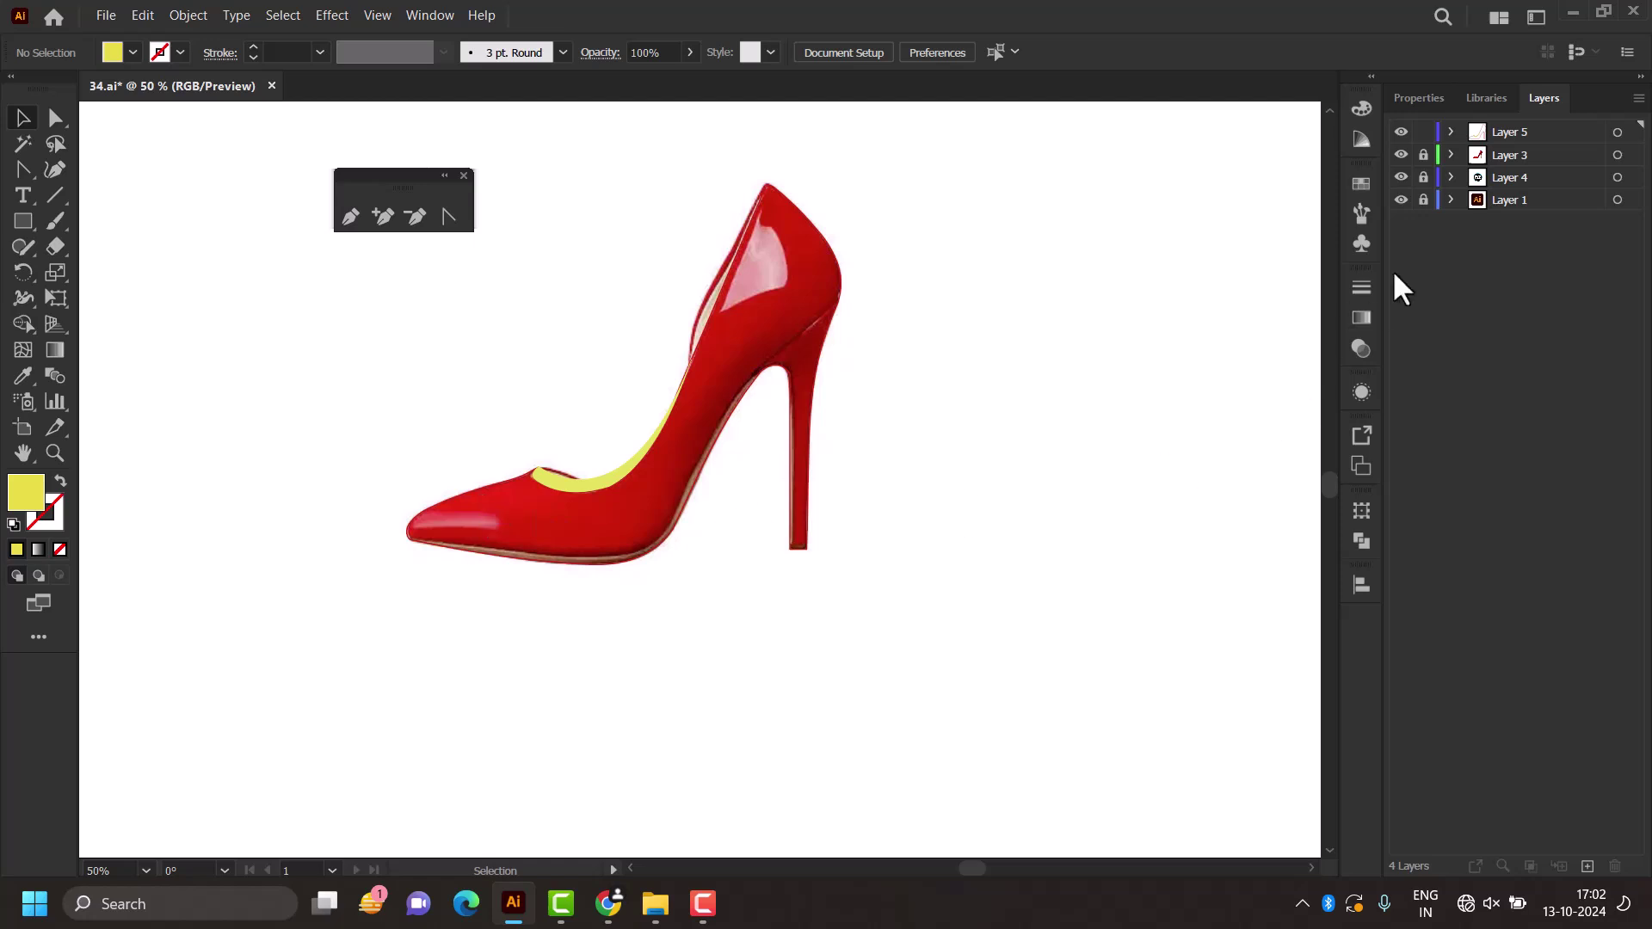
pyautogui.click(1401, 155)
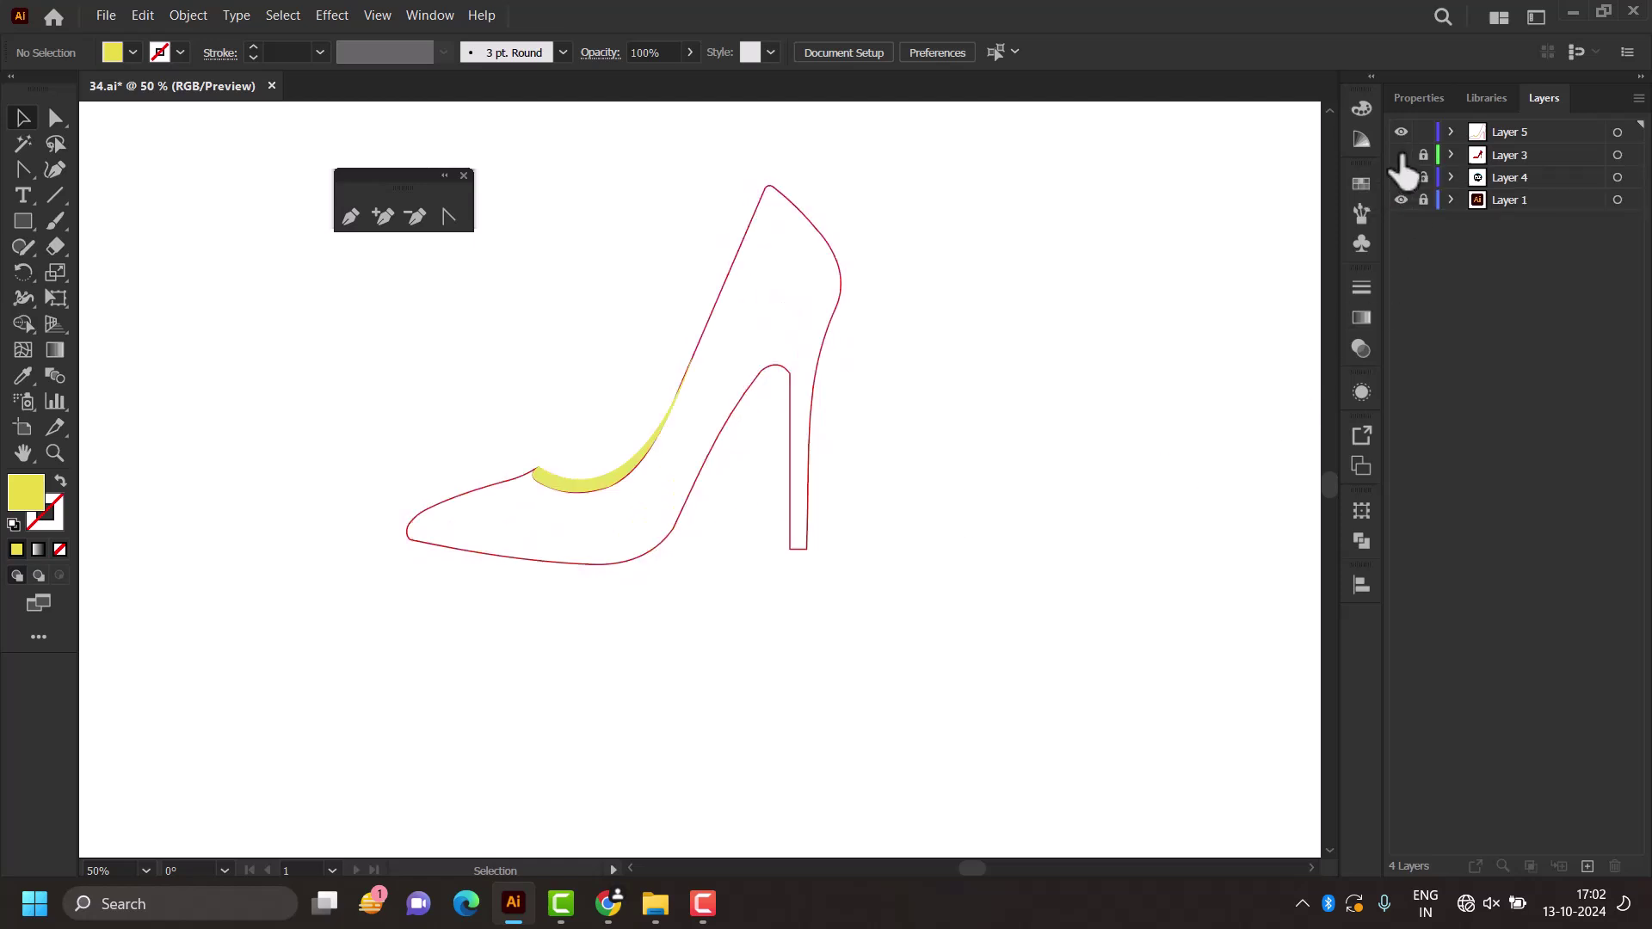
pyautogui.click(835, 259)
pyautogui.click(60, 482)
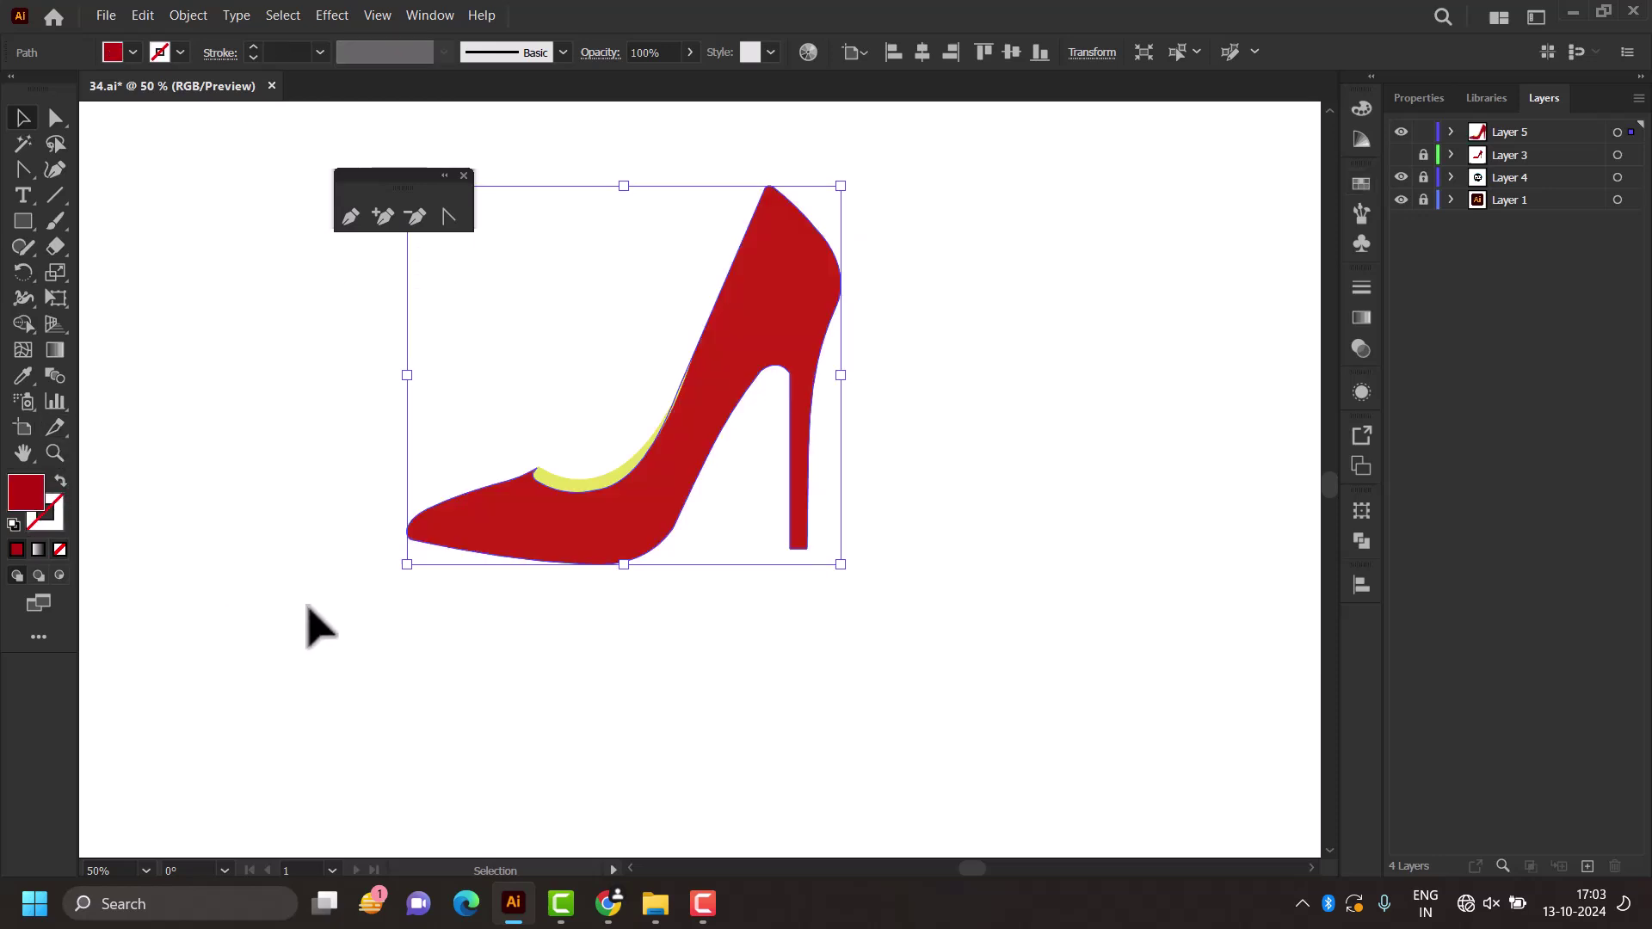
pyautogui.click(313, 627)
pyautogui.keyDown('alt'); pyautogui.scroll(1, 540, 472); pyautogui.keyUp('alt')
pyautogui.keyDown('alt'); pyautogui.scroll(3, 541, 472); pyautogui.keyUp('alt')
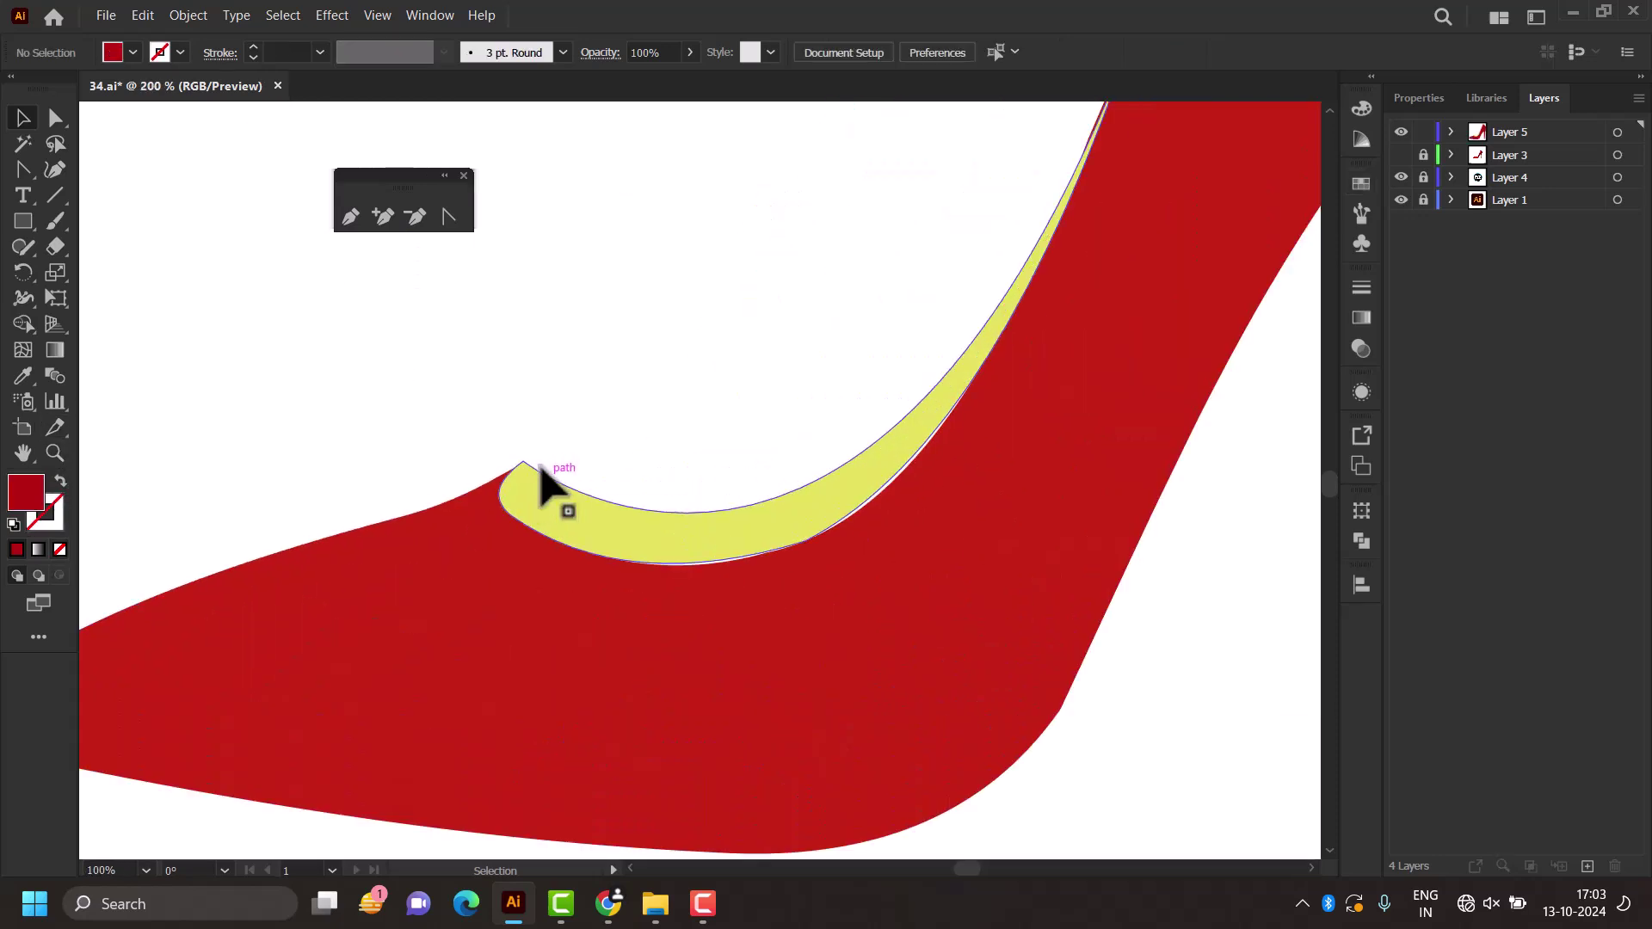
pyautogui.keyDown('alt'); pyautogui.scroll(3, 541, 471); pyautogui.keyUp('alt')
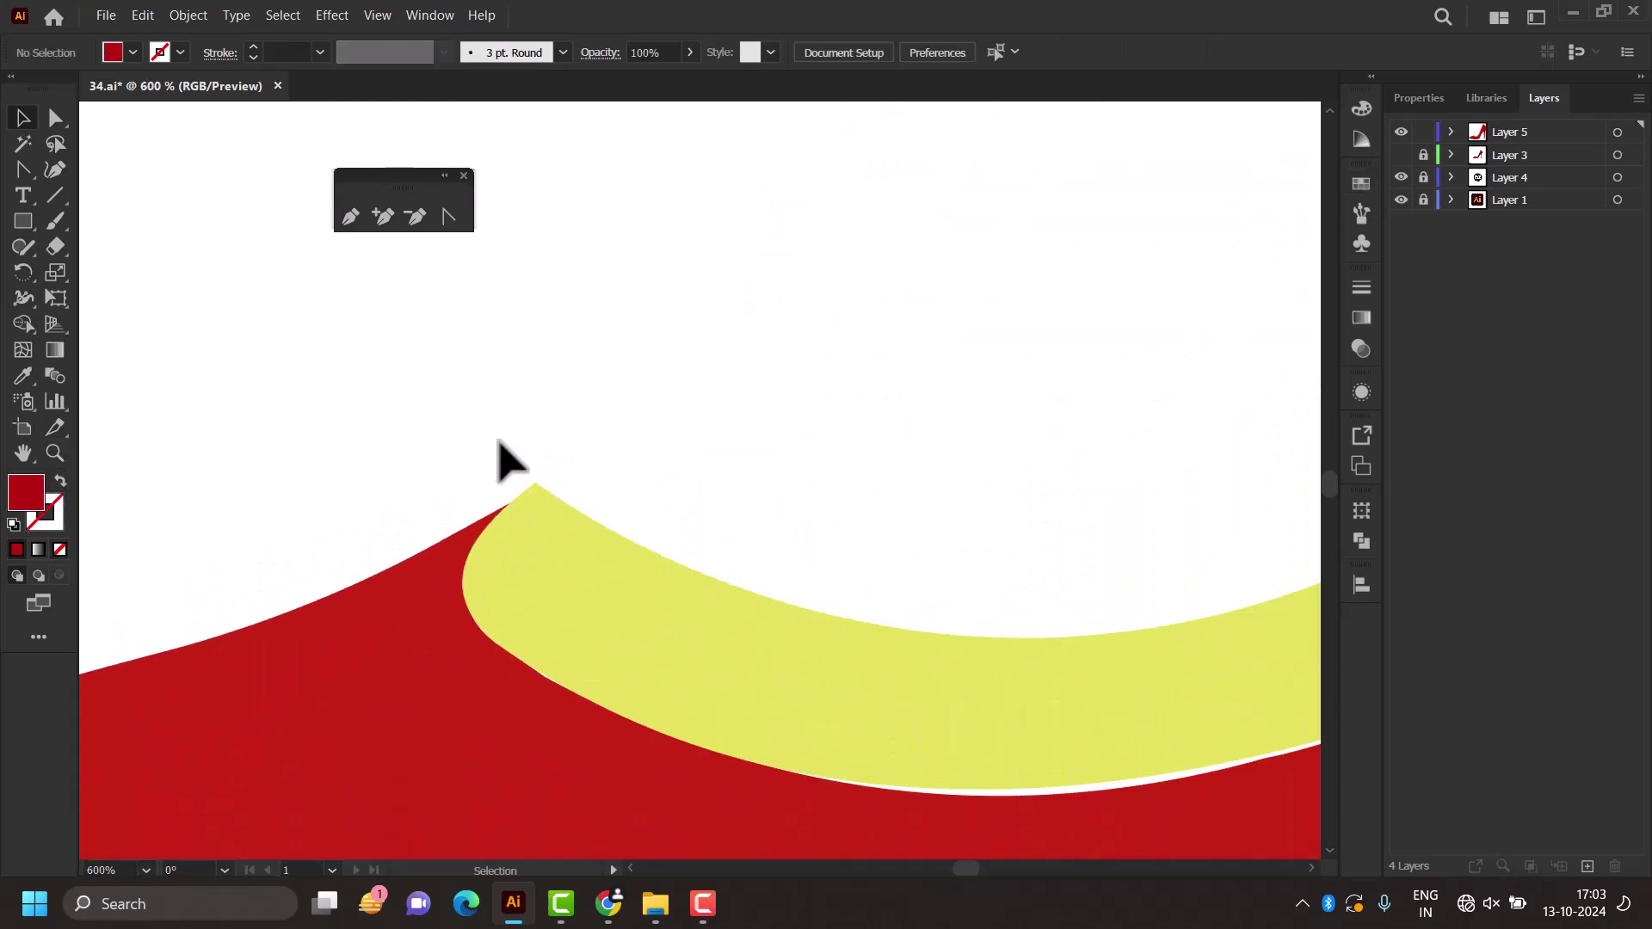
# Step: Raise the red shape's peak anchor under the lining and round the lining's pointed top corner
pyautogui.click(54, 118)
pyautogui.click(541, 495)
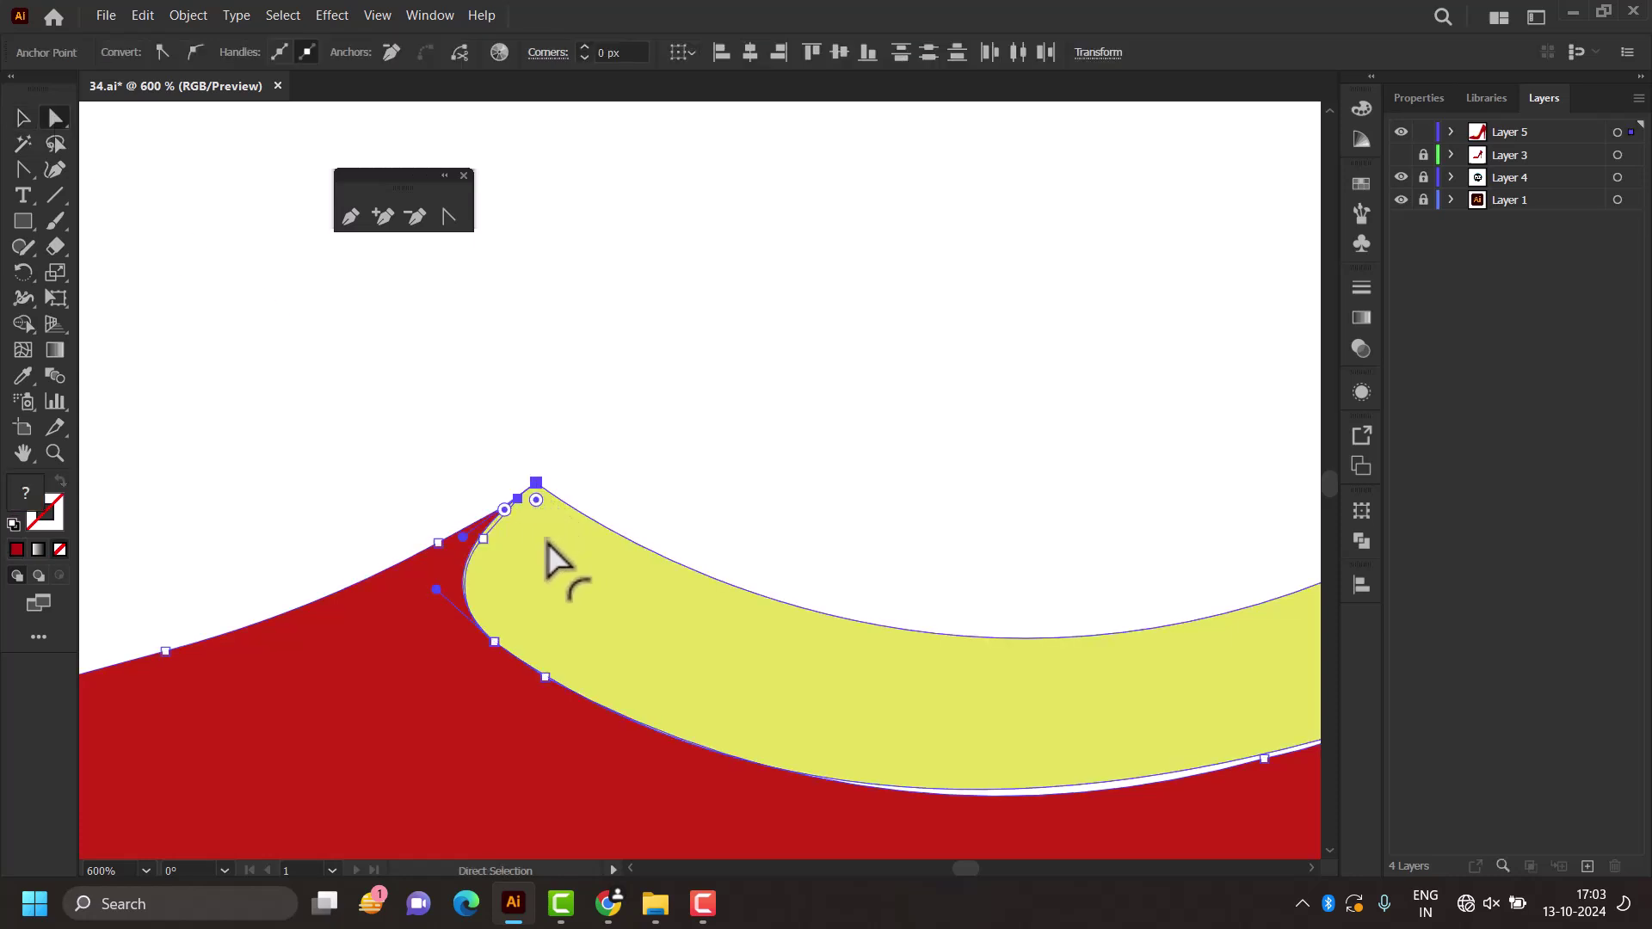
pyautogui.click(541, 475)
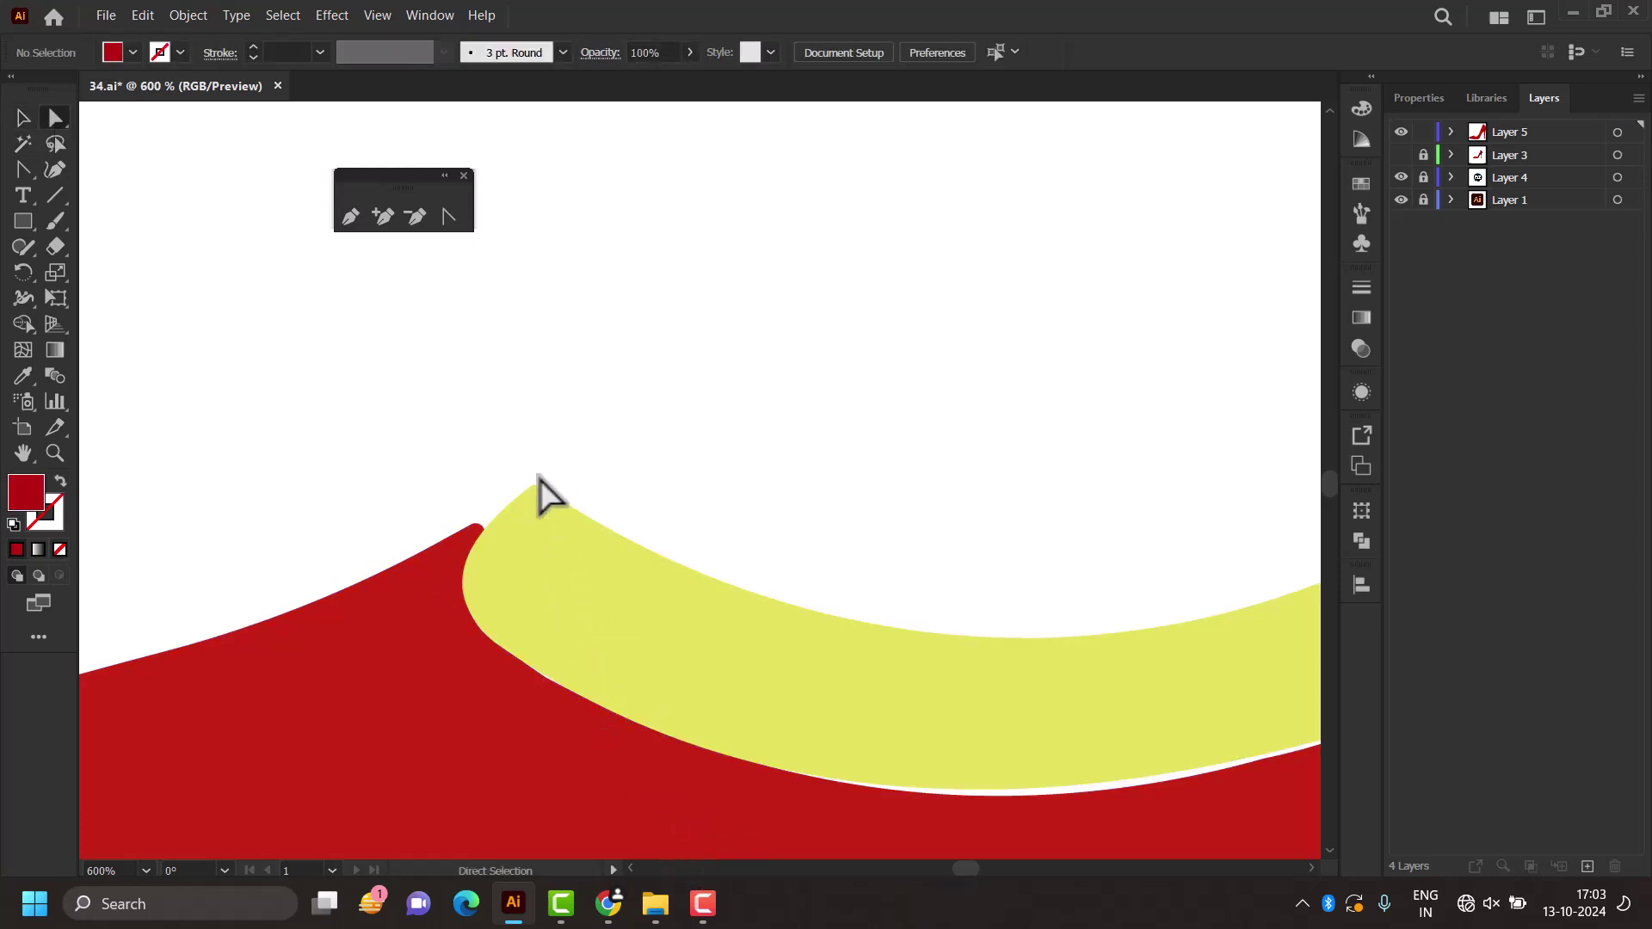
pyautogui.click(542, 491)
pyautogui.click(645, 483)
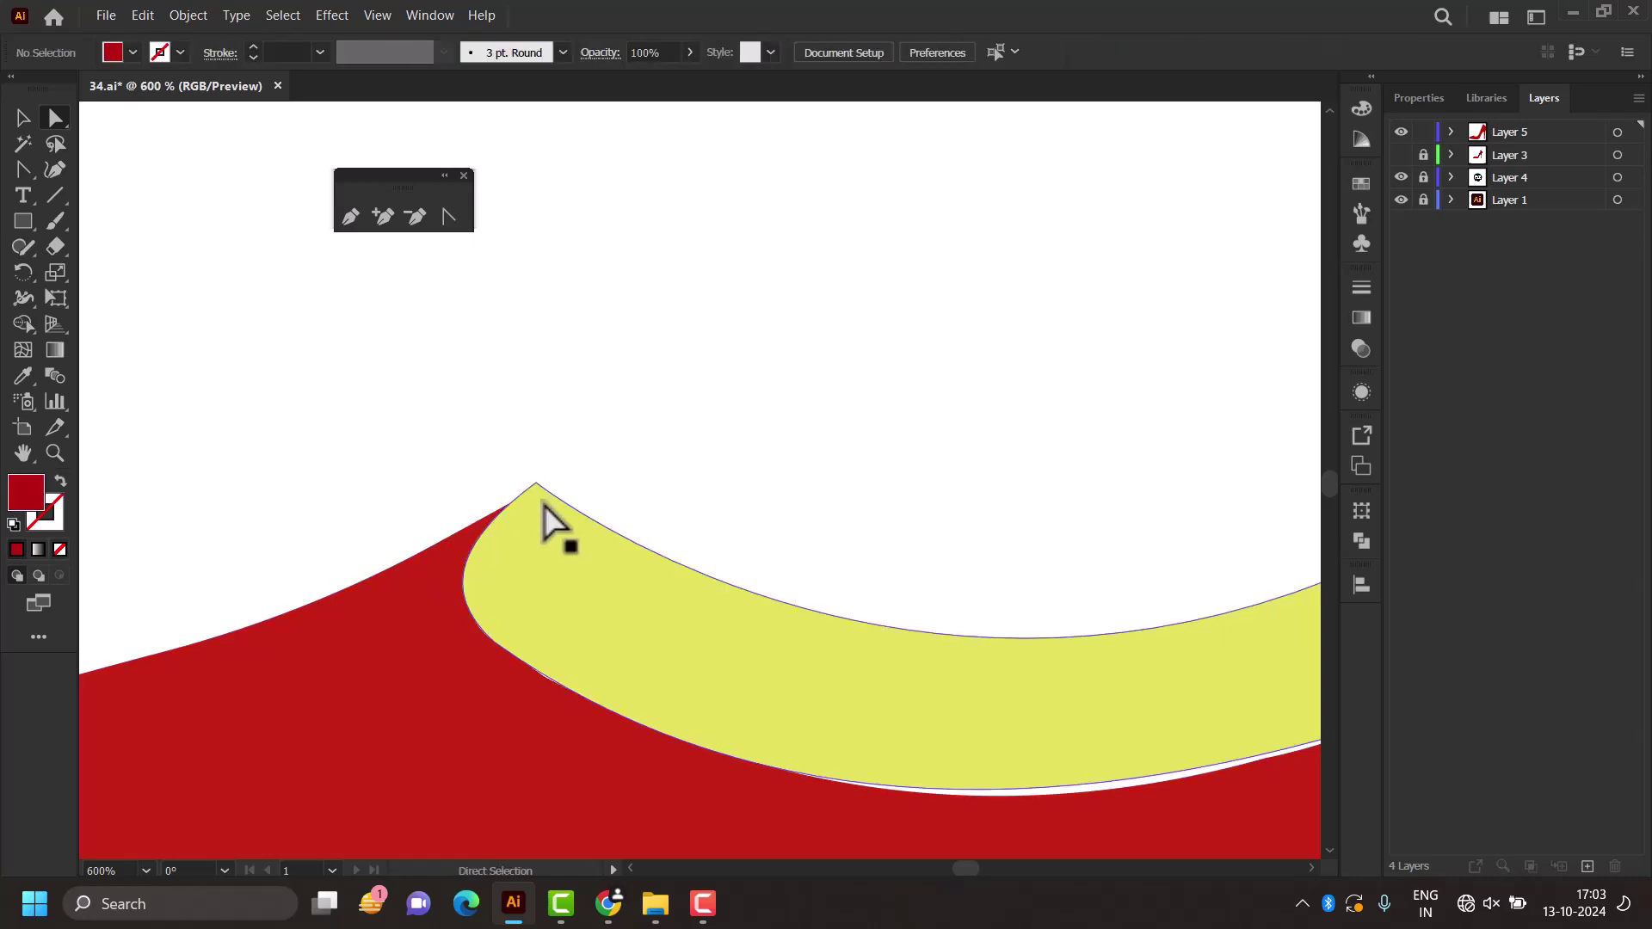
pyautogui.click(538, 485)
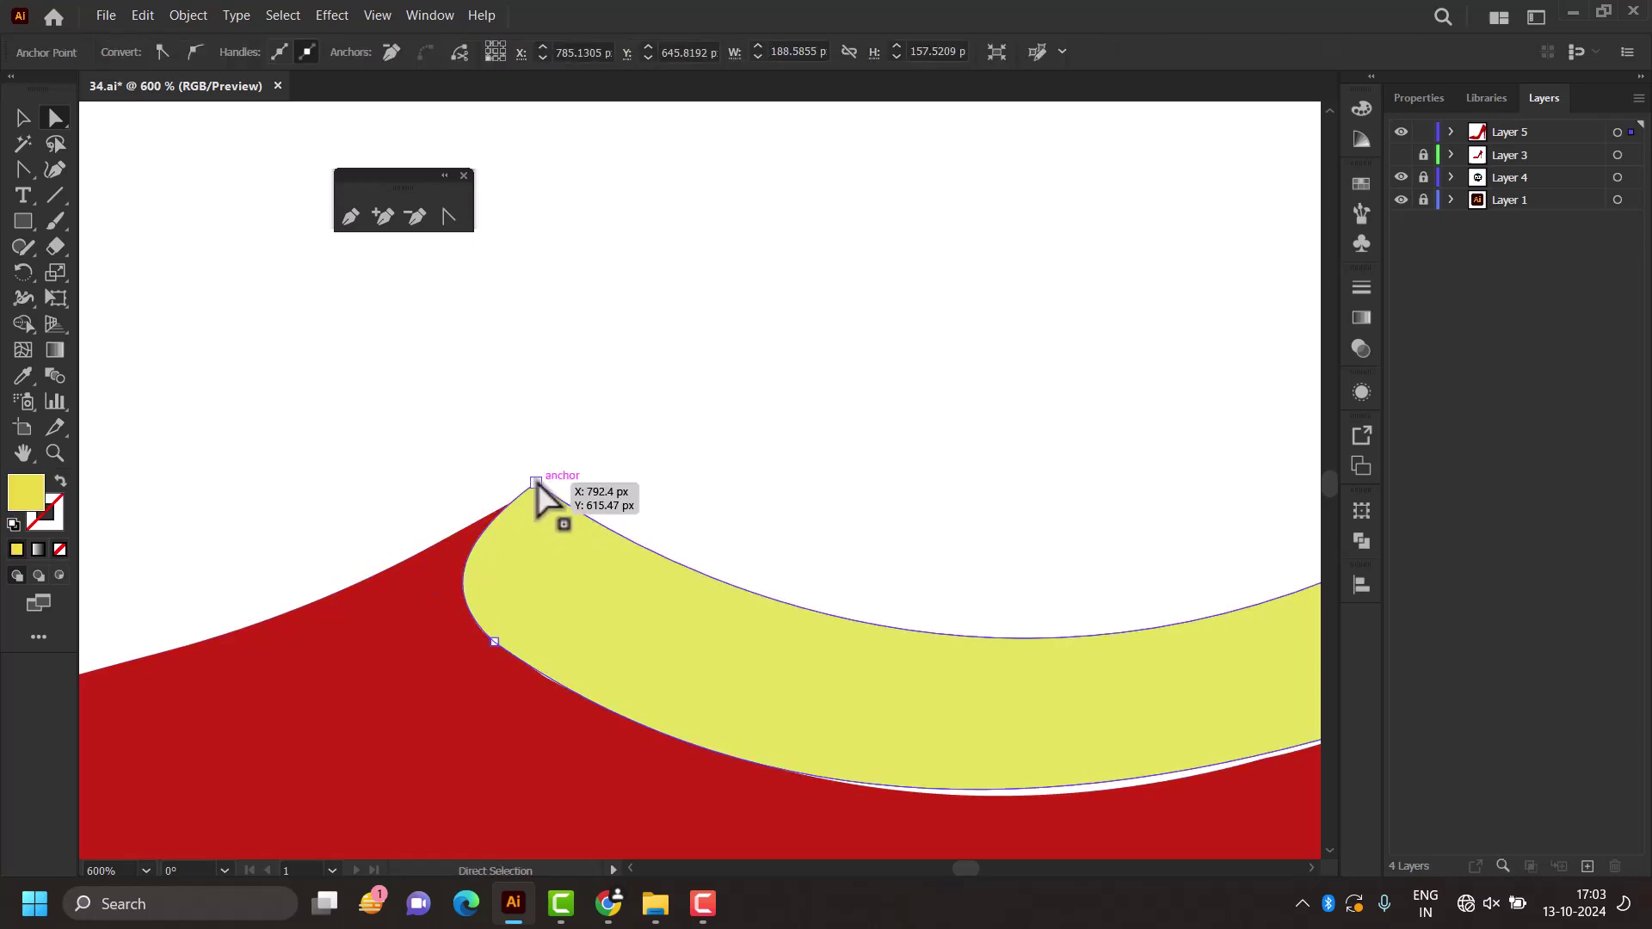
pyautogui.moveTo(536, 499); pyautogui.dragTo(555, 544)
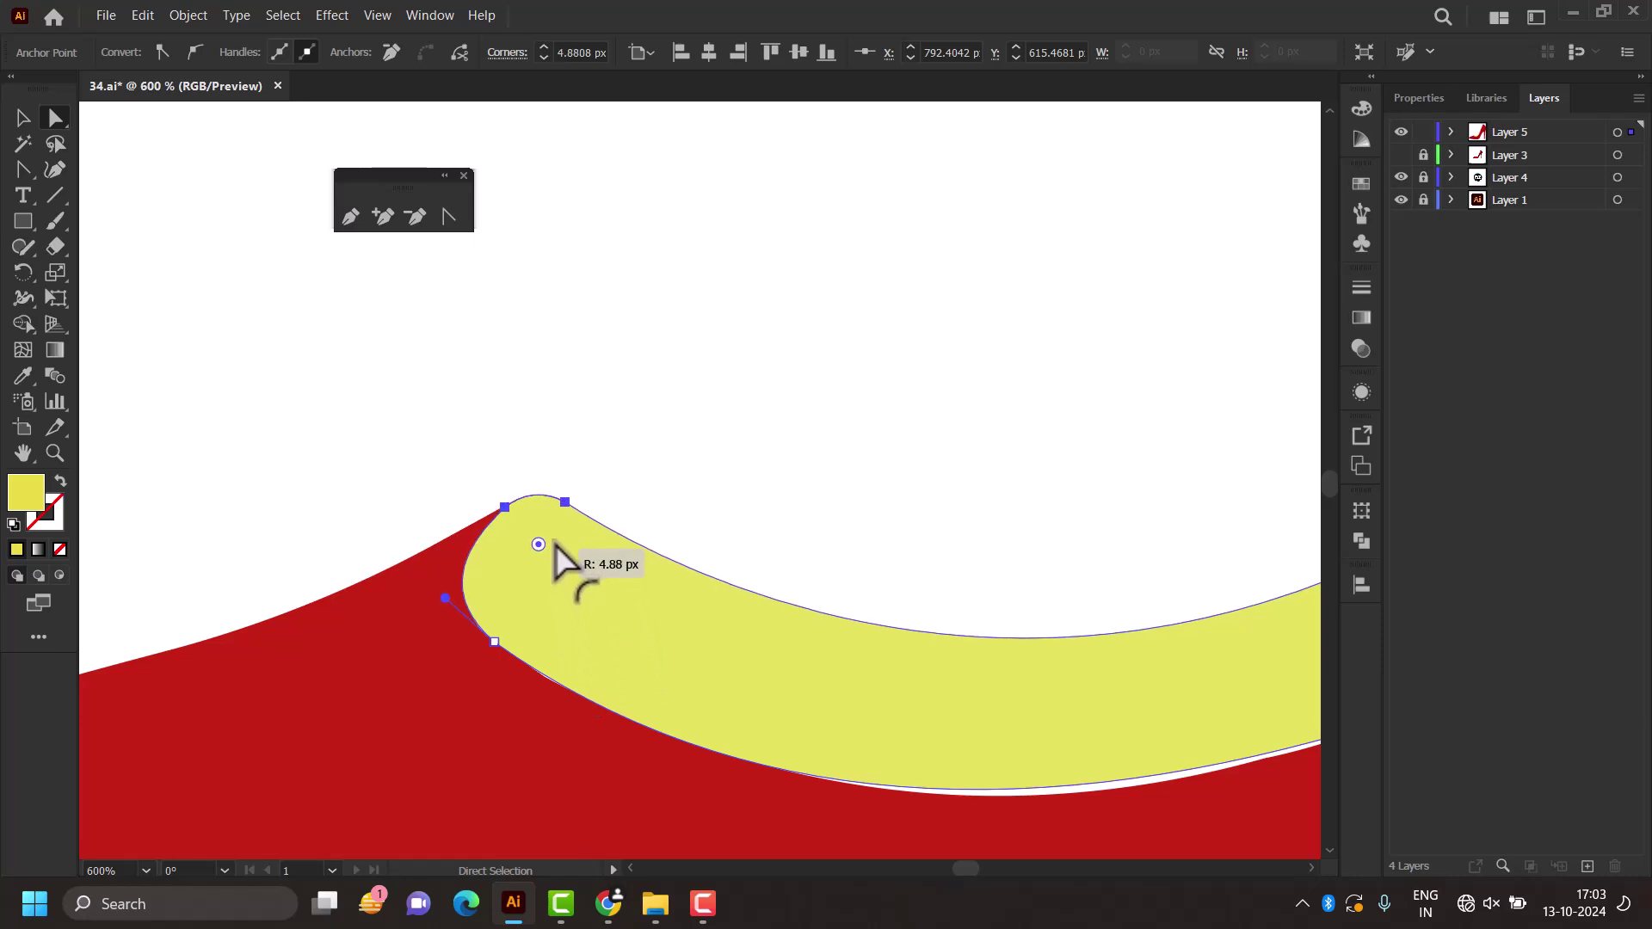
pyautogui.click(578, 427)
pyautogui.hotkey('ctrl', '0')
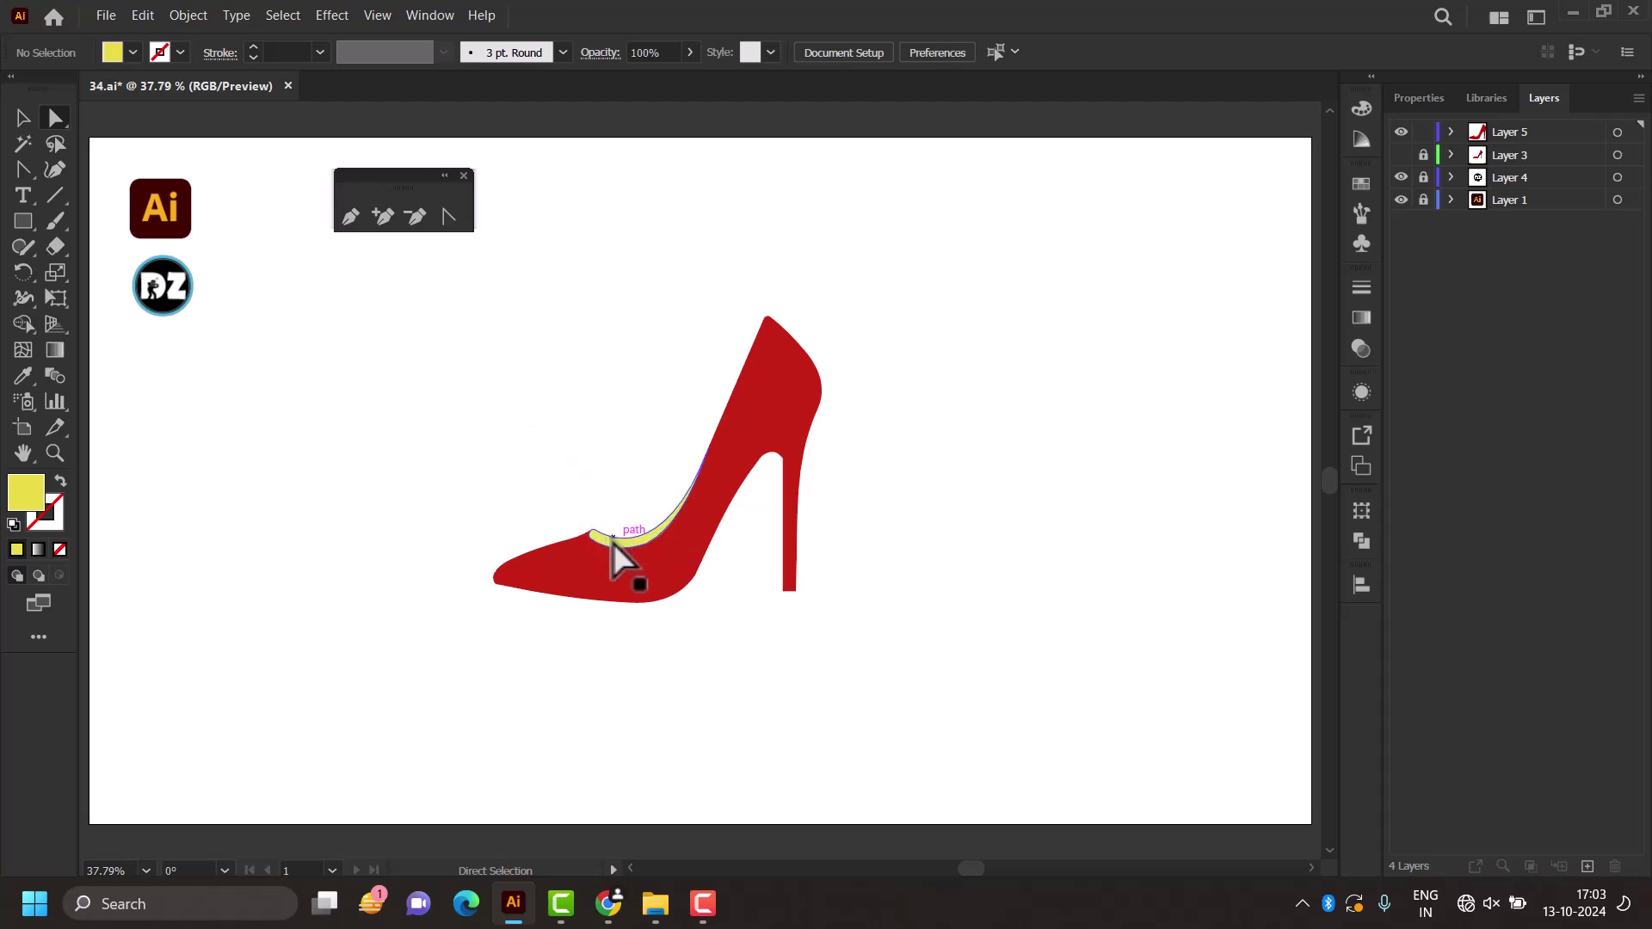
pyautogui.click(20, 117)
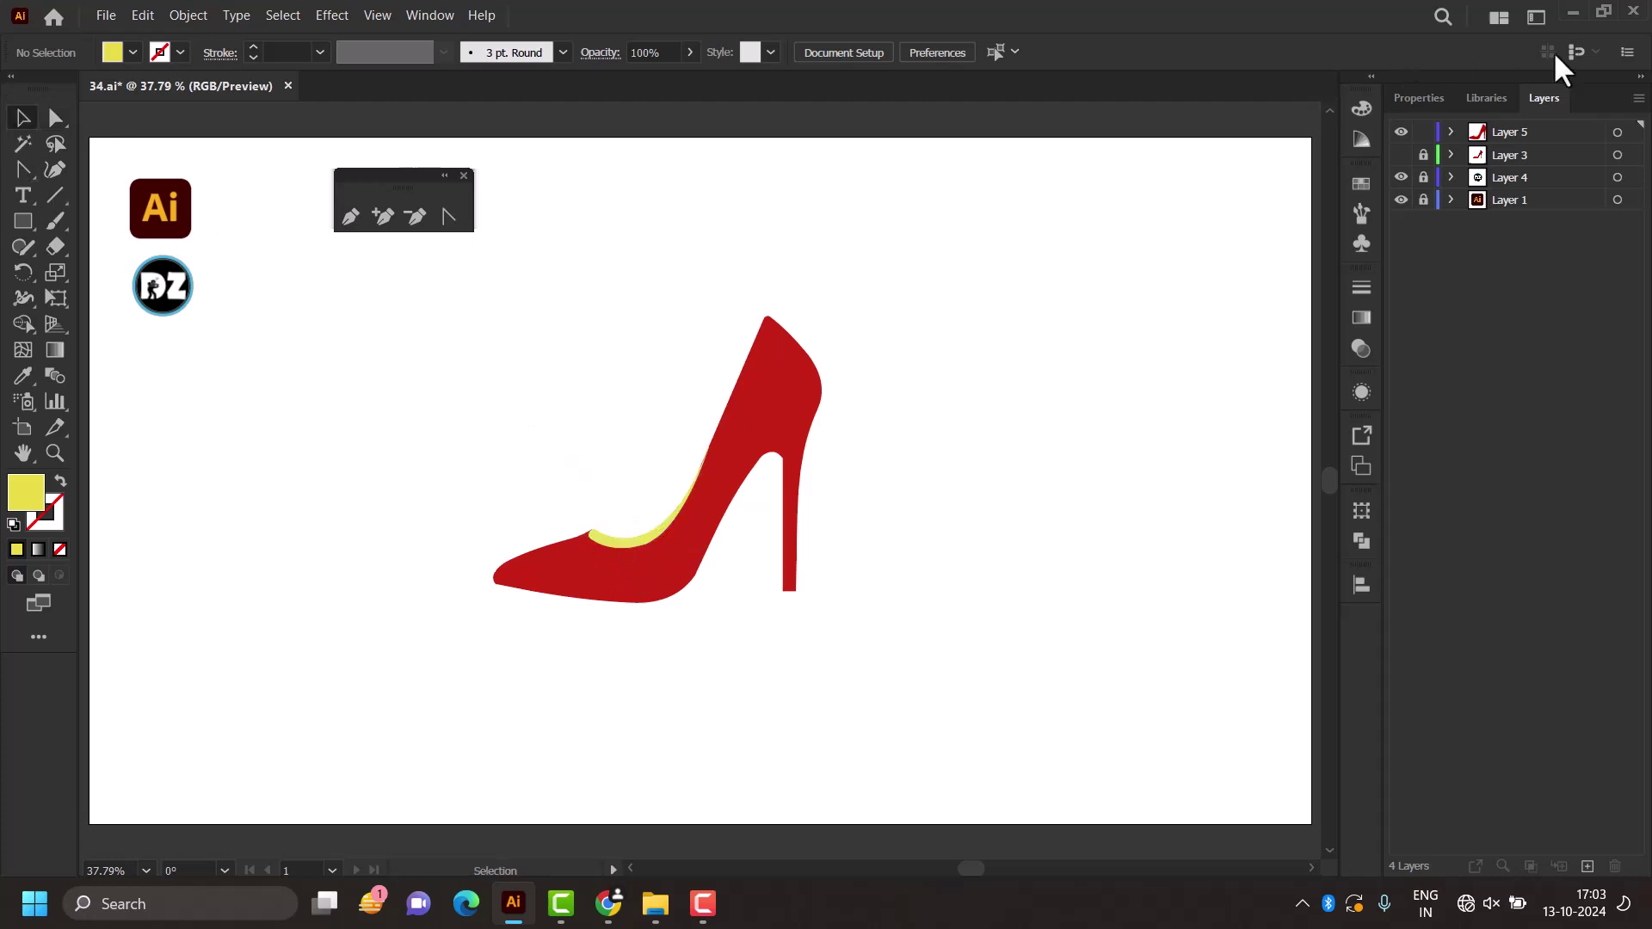
# Step: Set up the Rectangle tool with a black fill
pyautogui.scroll(1, 727, 627)
pyautogui.scroll(2, 738, 627)
pyautogui.scroll(1, 777, 607)
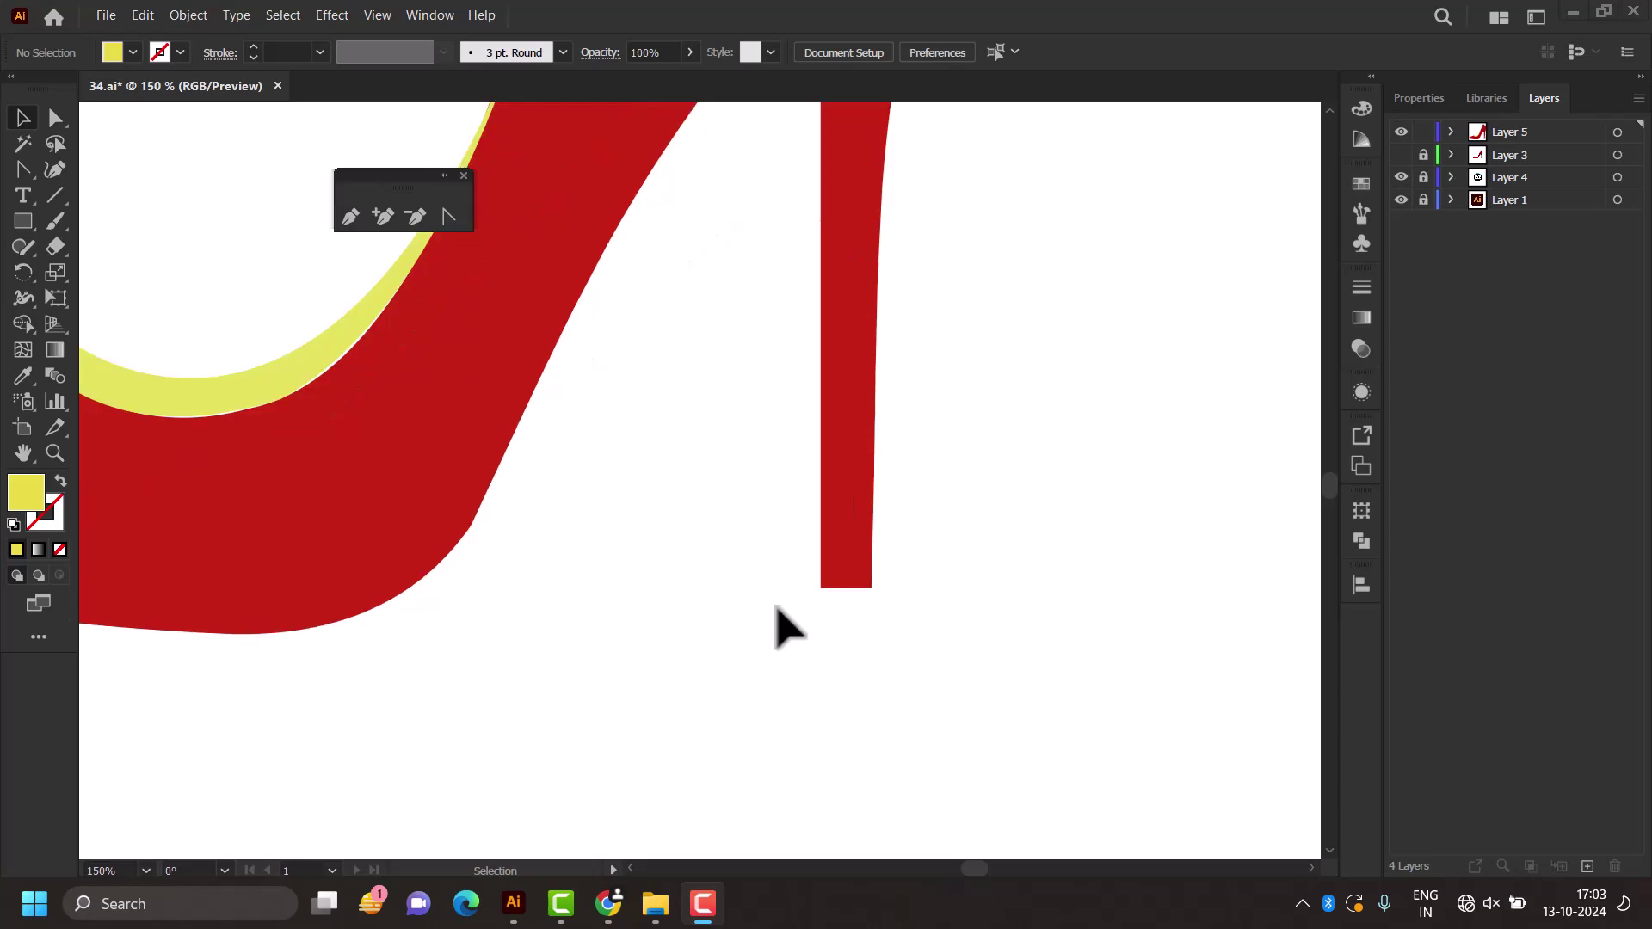
pyautogui.click(22, 220)
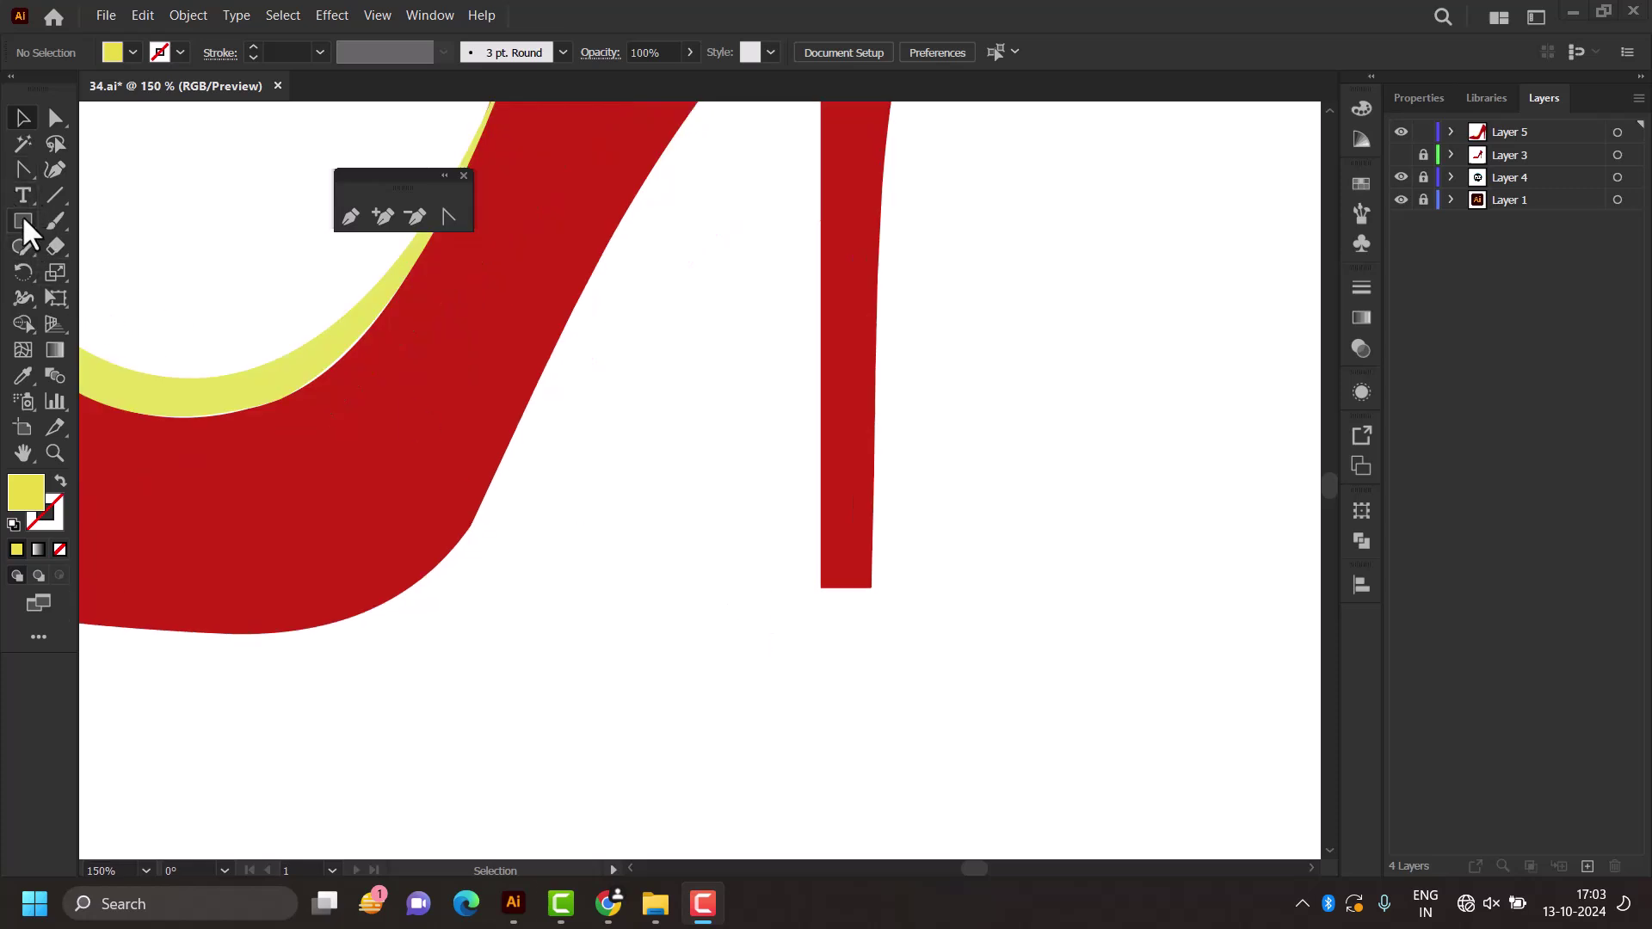
pyautogui.click(132, 52)
pyautogui.click(61, 90)
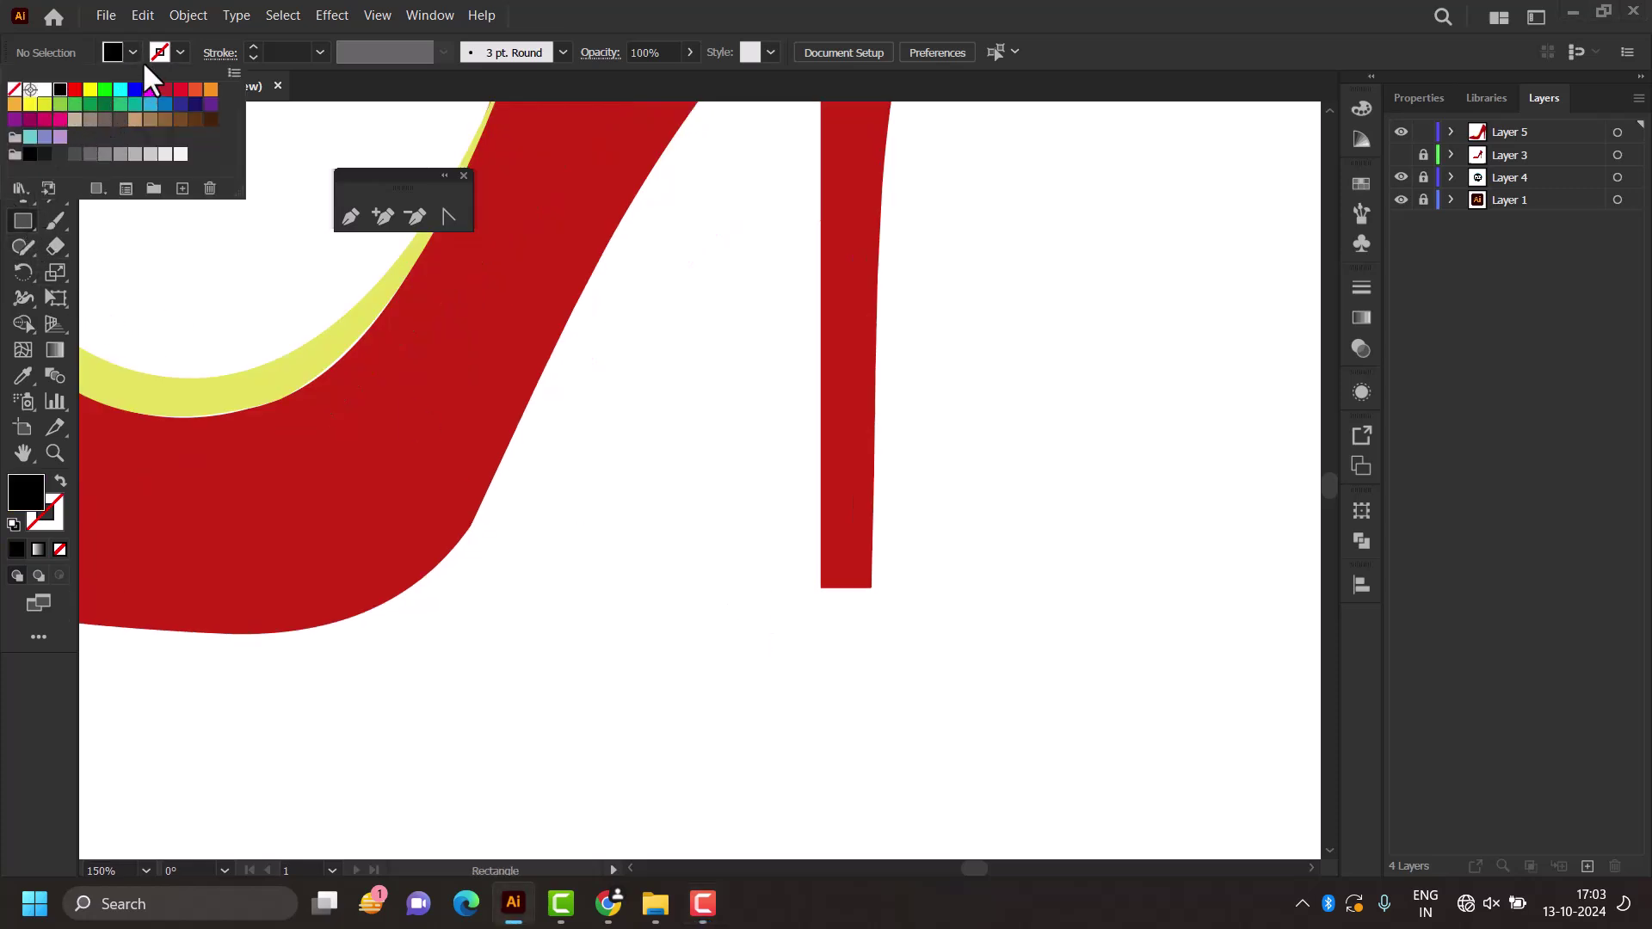
pyautogui.click(134, 73)
# Step: Draw a black heel-tip rectangle across the heel bottom and unlock Layer 1
pyautogui.scroll(2, 885, 552)
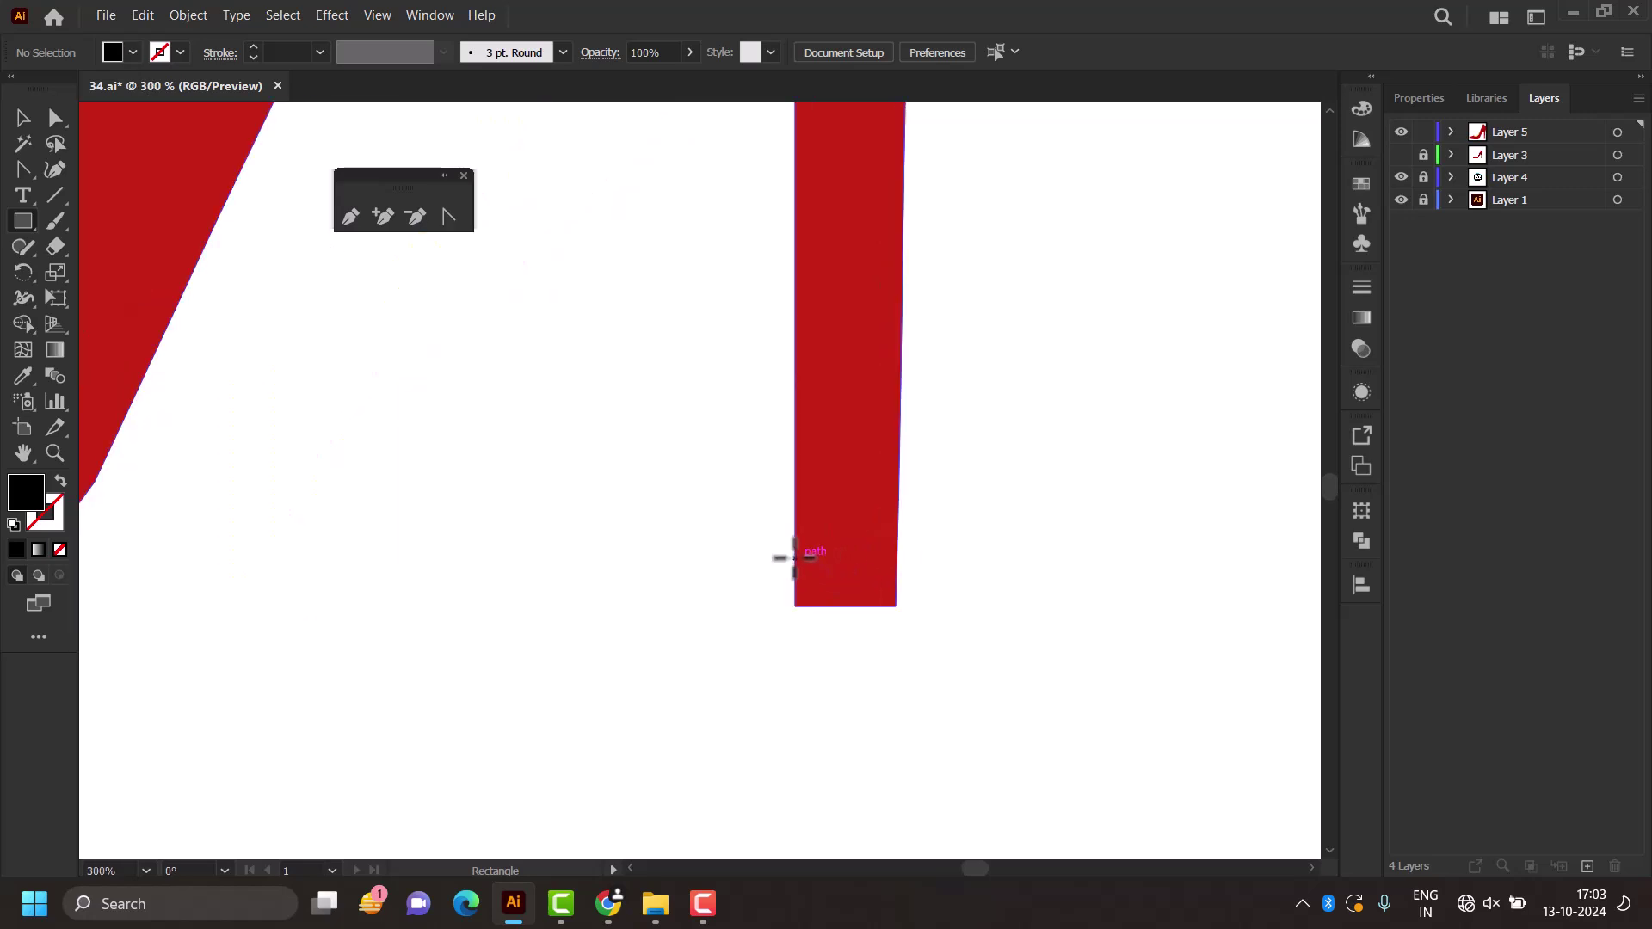
pyautogui.moveTo(796, 559); pyautogui.dragTo(897, 606)
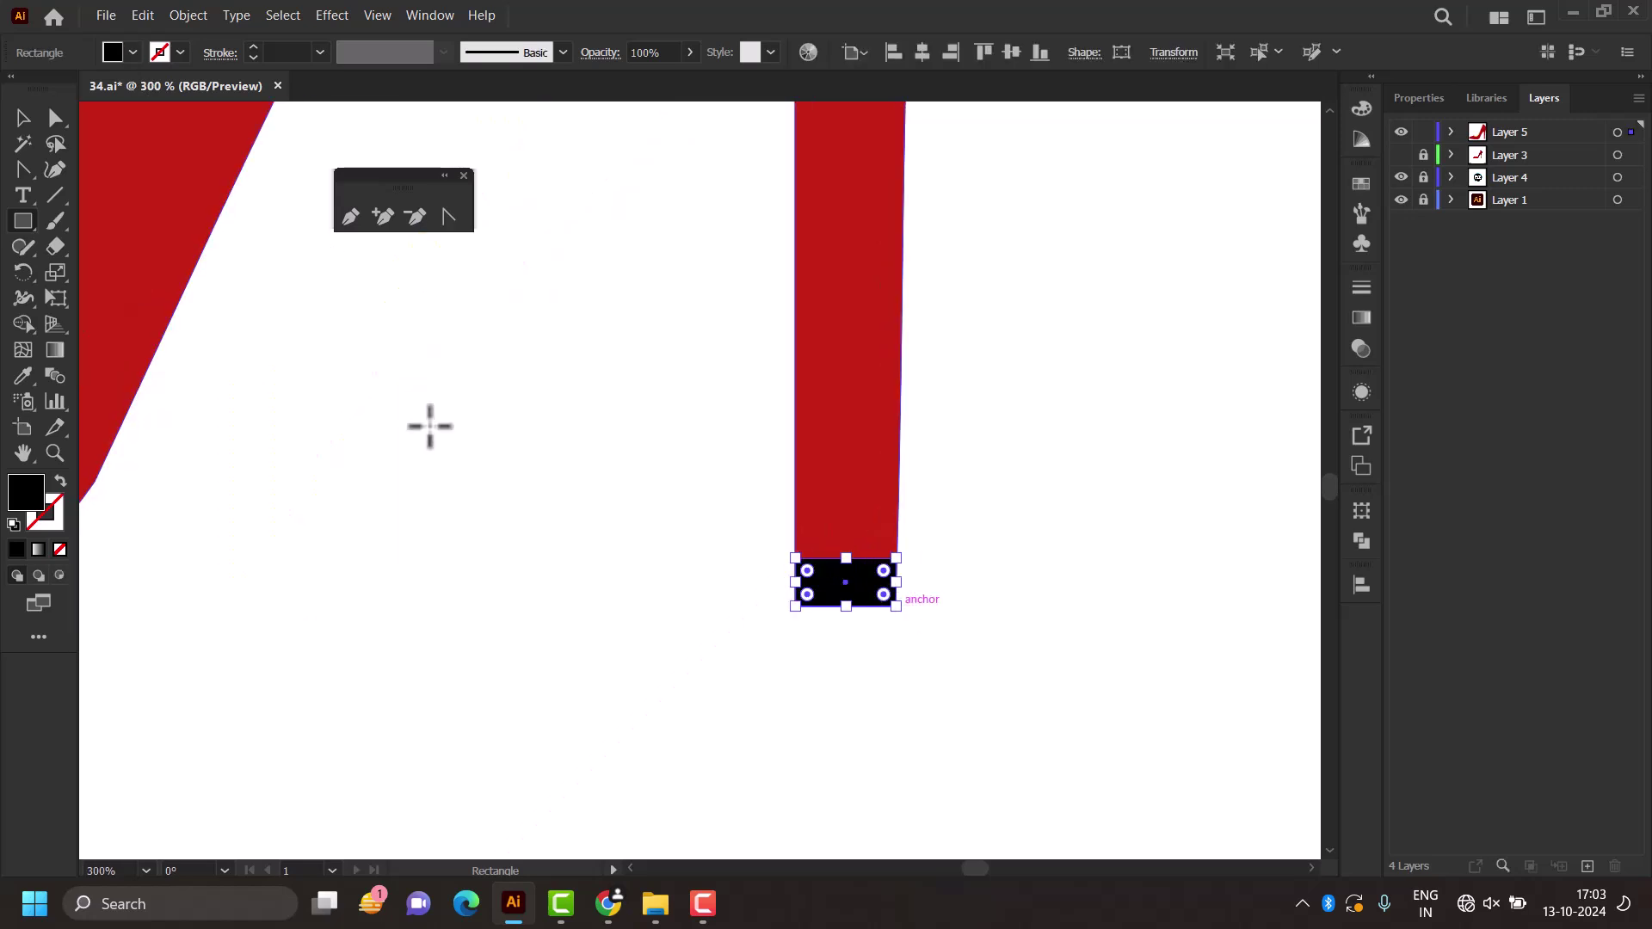
pyautogui.click(21, 122)
pyautogui.click(450, 437)
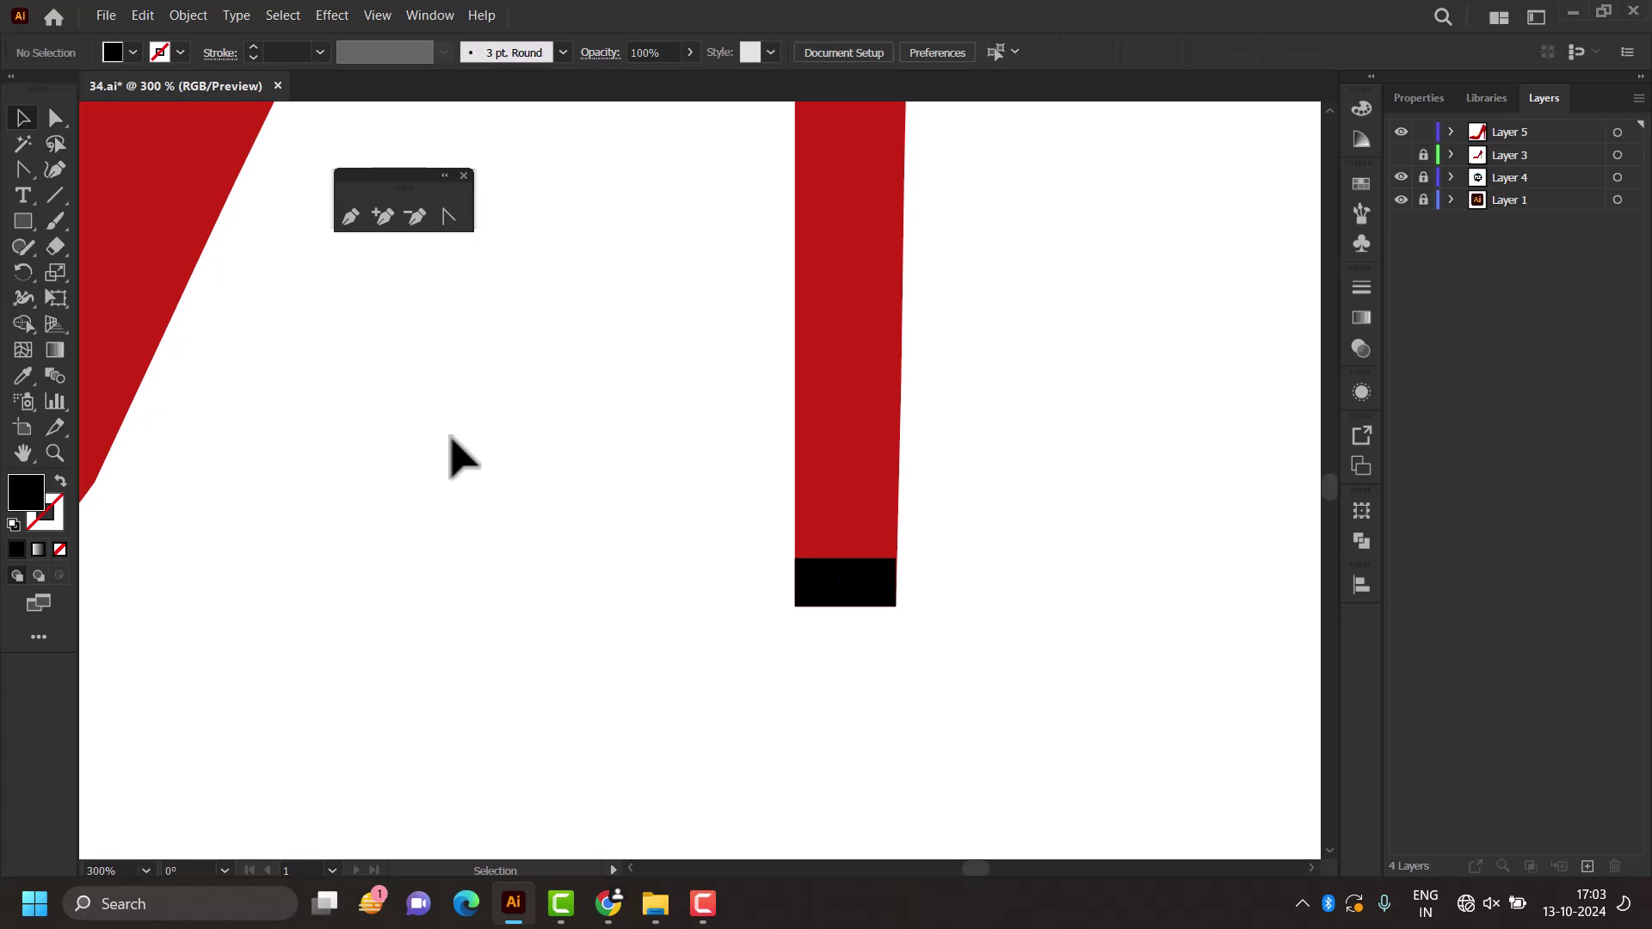
pyautogui.hotkey('ctrl', '0')
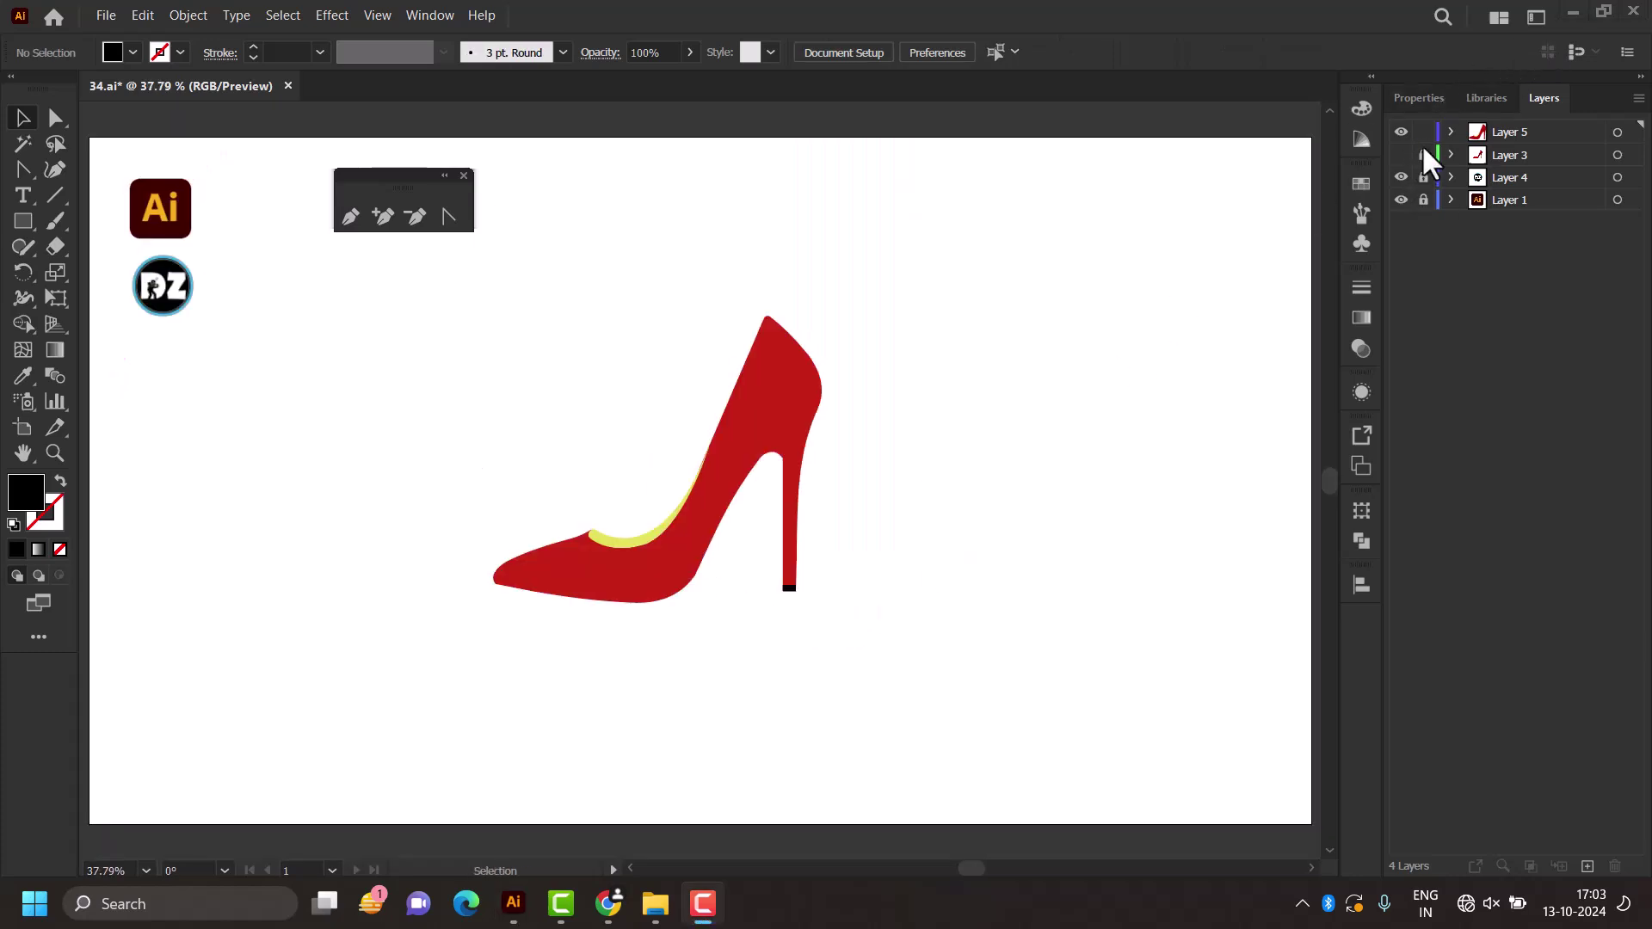
pyautogui.click(1424, 200)
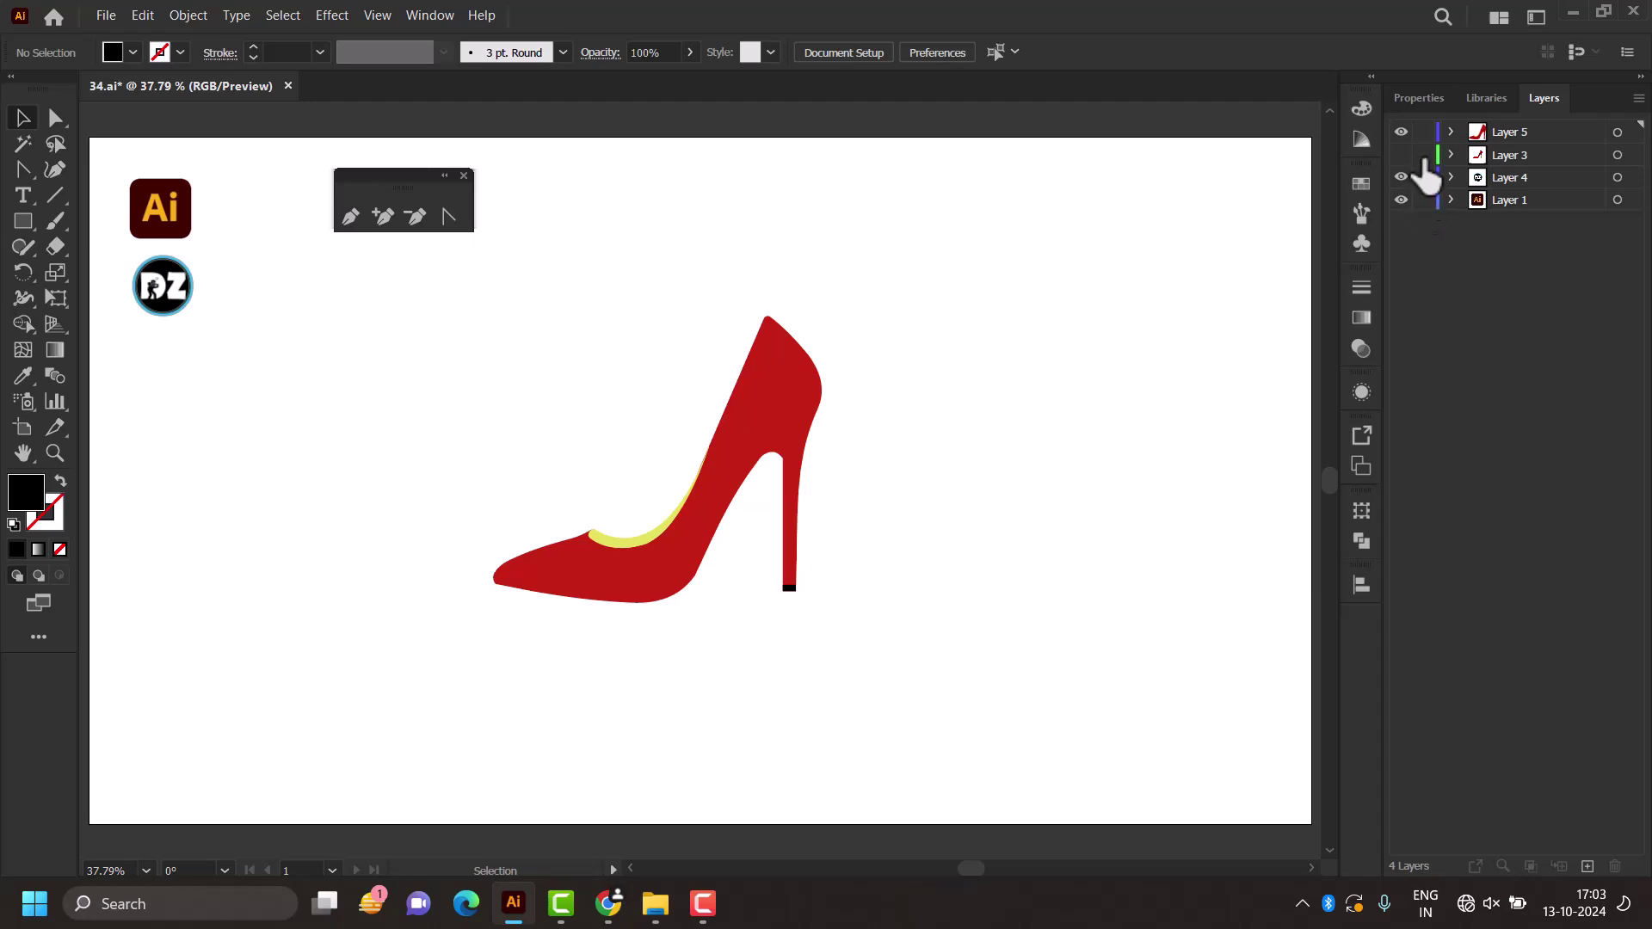
# Step: Add a new layer named BACKGROUND
pyautogui.click(1520, 201)
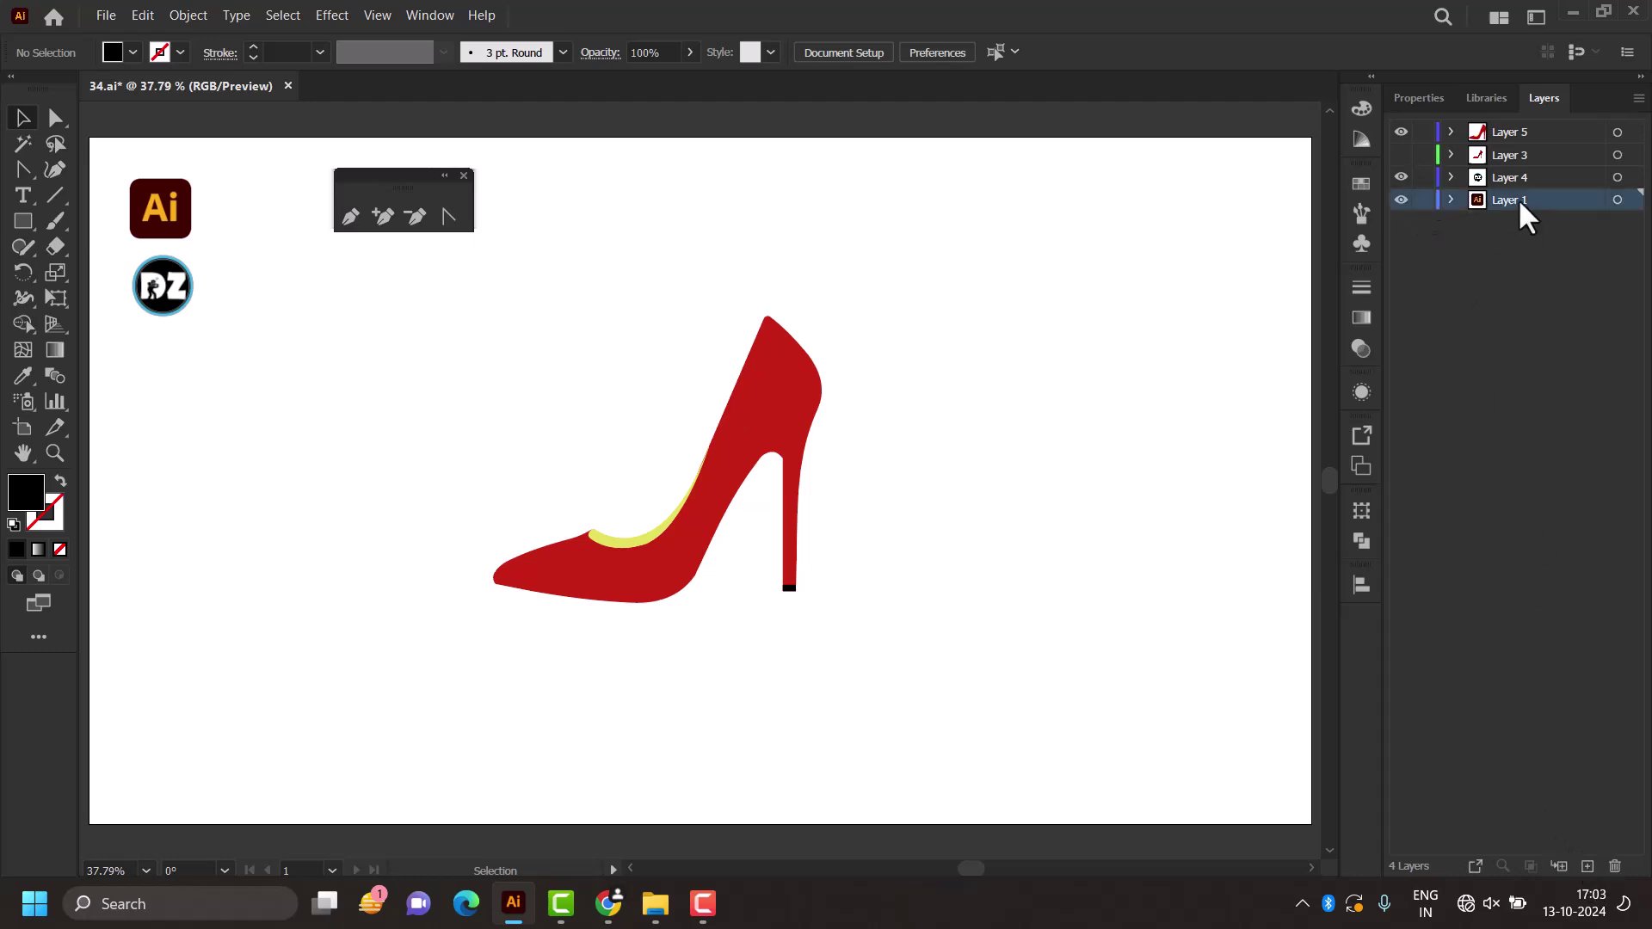
pyautogui.click(1586, 864)
pyautogui.doubleClick(1513, 223)
pyautogui.write('BACKGROU')
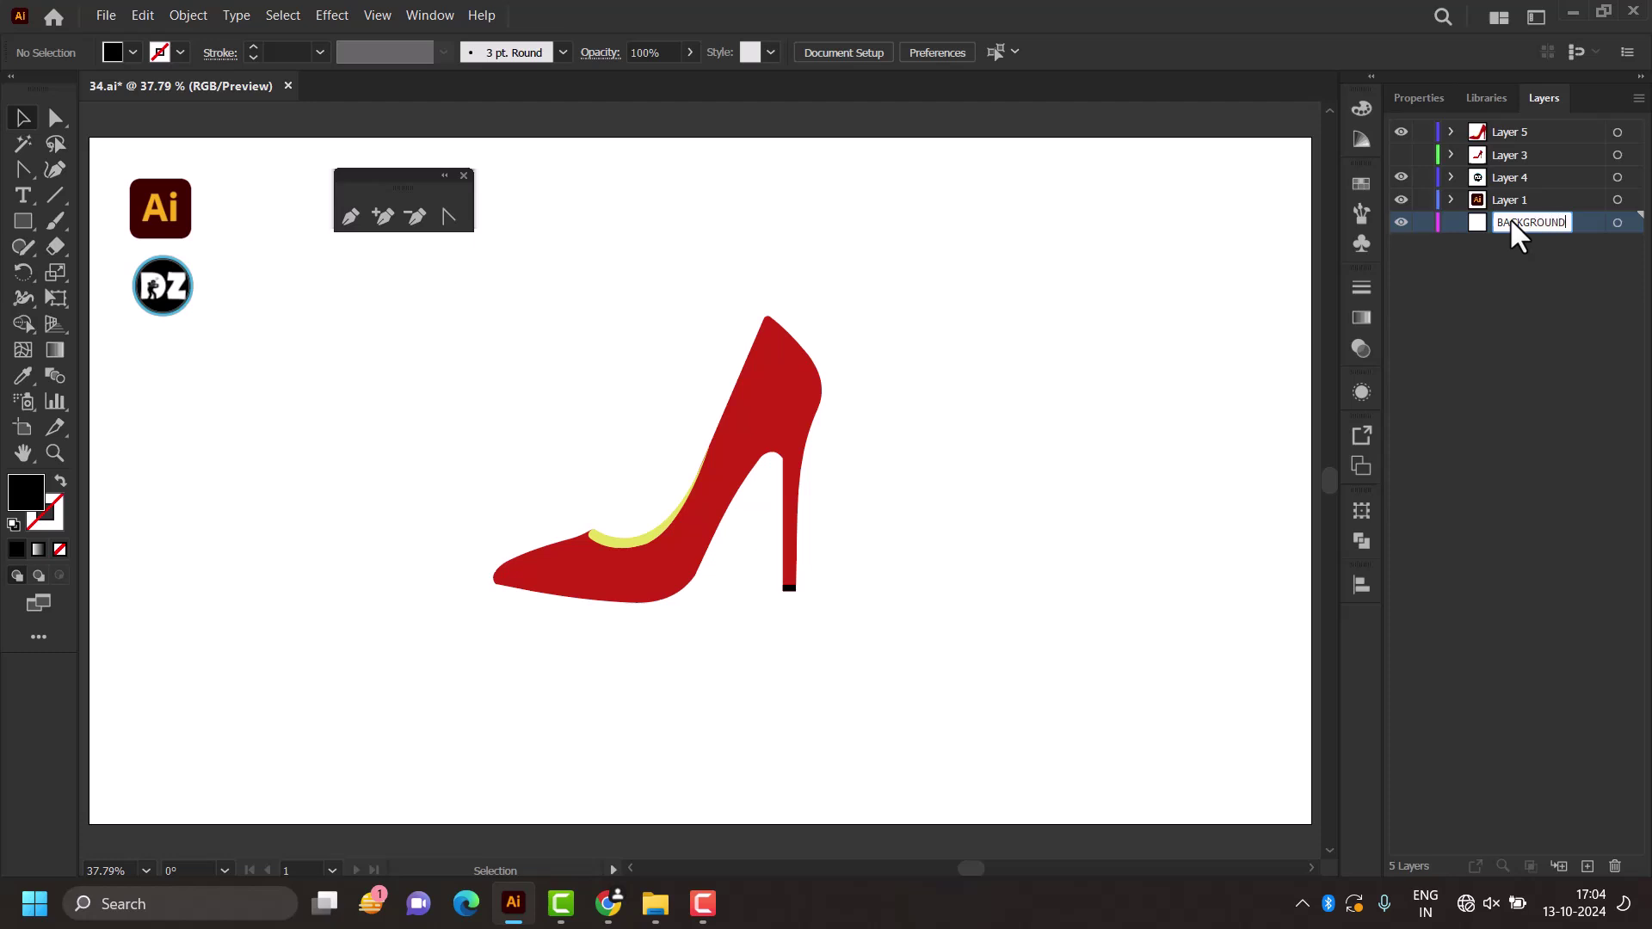
pyautogui.write('ND')
pyautogui.press('Return')
# Step: Lock Layers 5, 3 and 4 and draw a rectangle covering the whole artboard
pyautogui.click(1401, 155)
pyautogui.moveTo(1424, 131); pyautogui.dragTo(1425, 178)
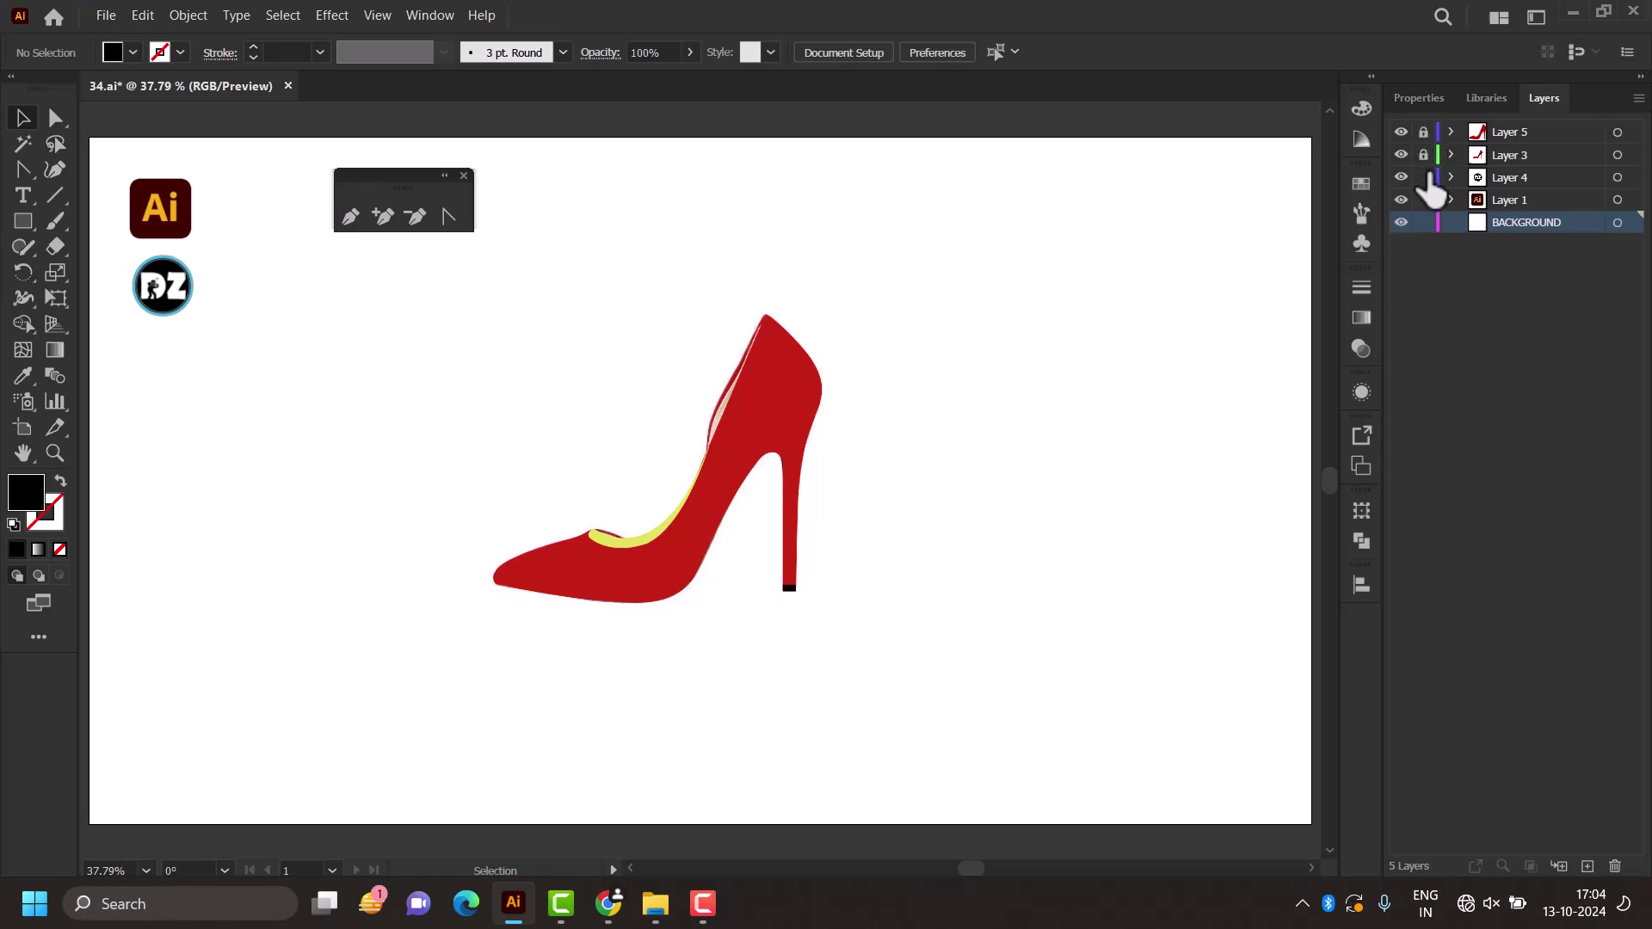
pyautogui.click(1401, 155)
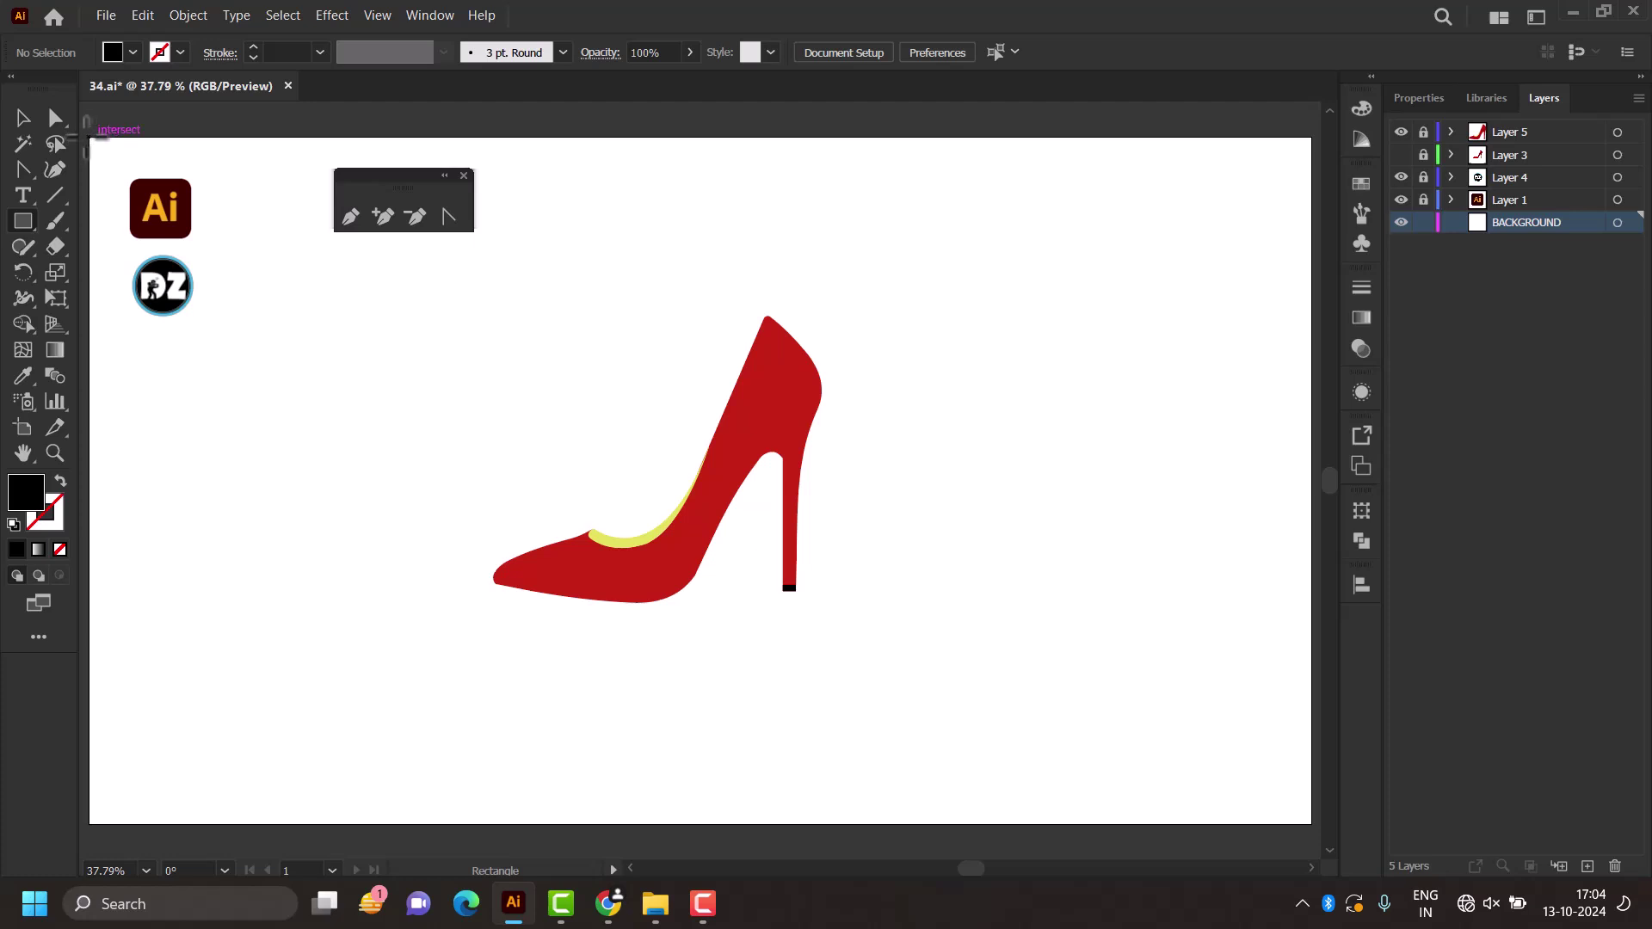
pyautogui.moveTo(88, 138); pyautogui.dragTo(1308, 823)
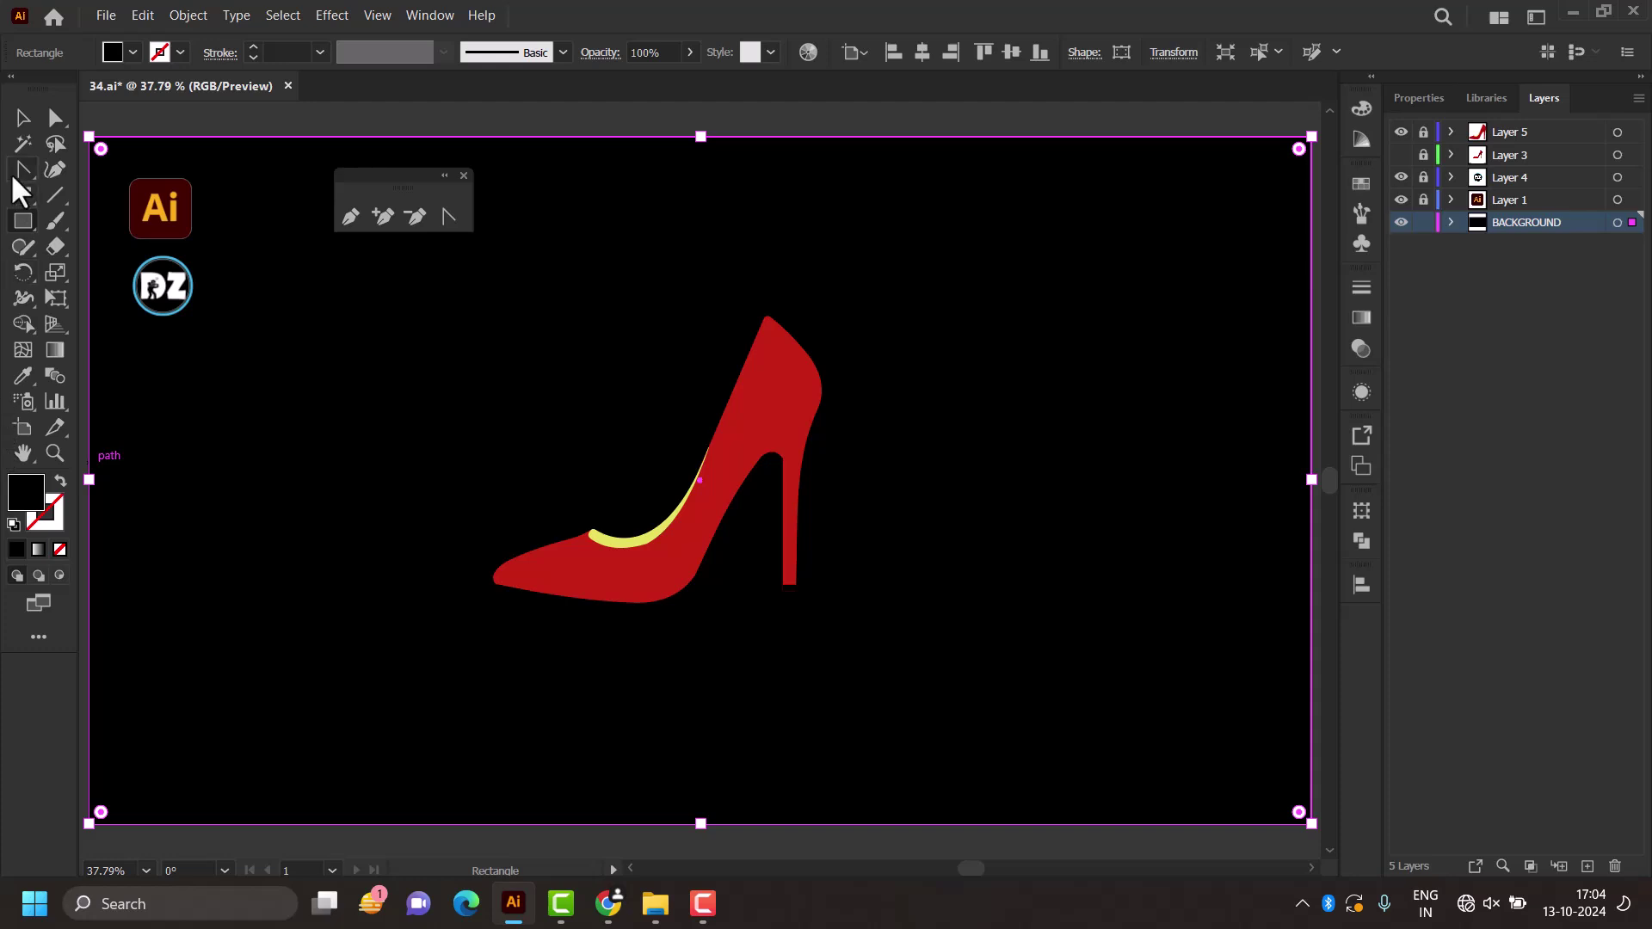
# Step: Fill the background rectangle with the shoe's red using the Eyedropper, then unlock the shoe layer
pyautogui.click(20, 118)
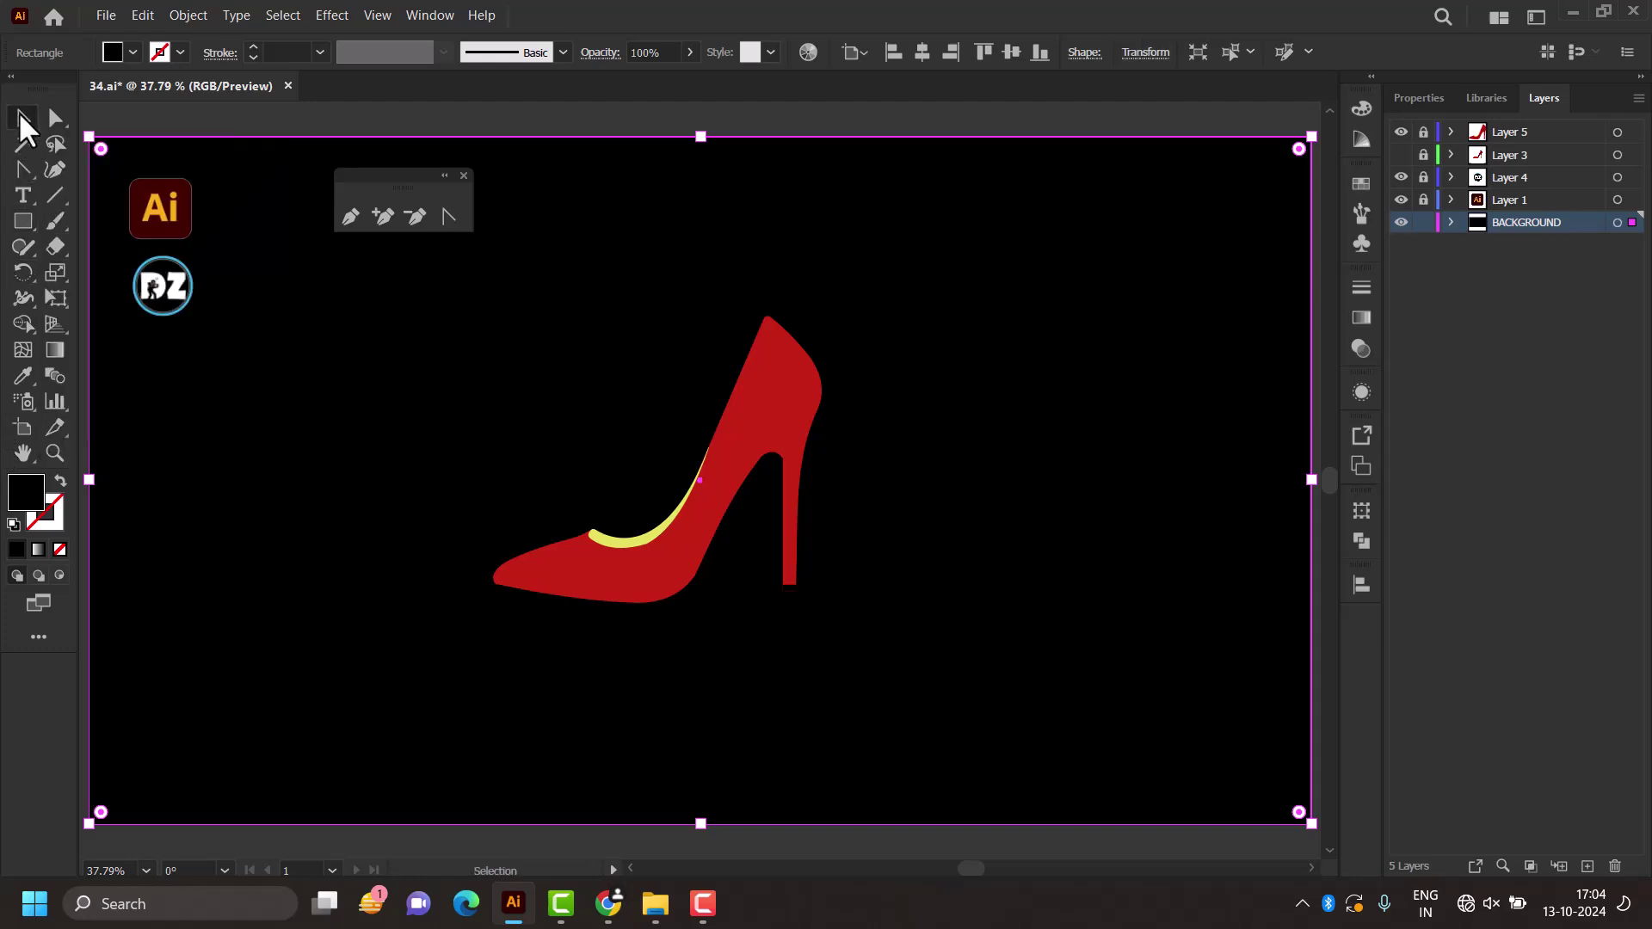
pyautogui.click(134, 54)
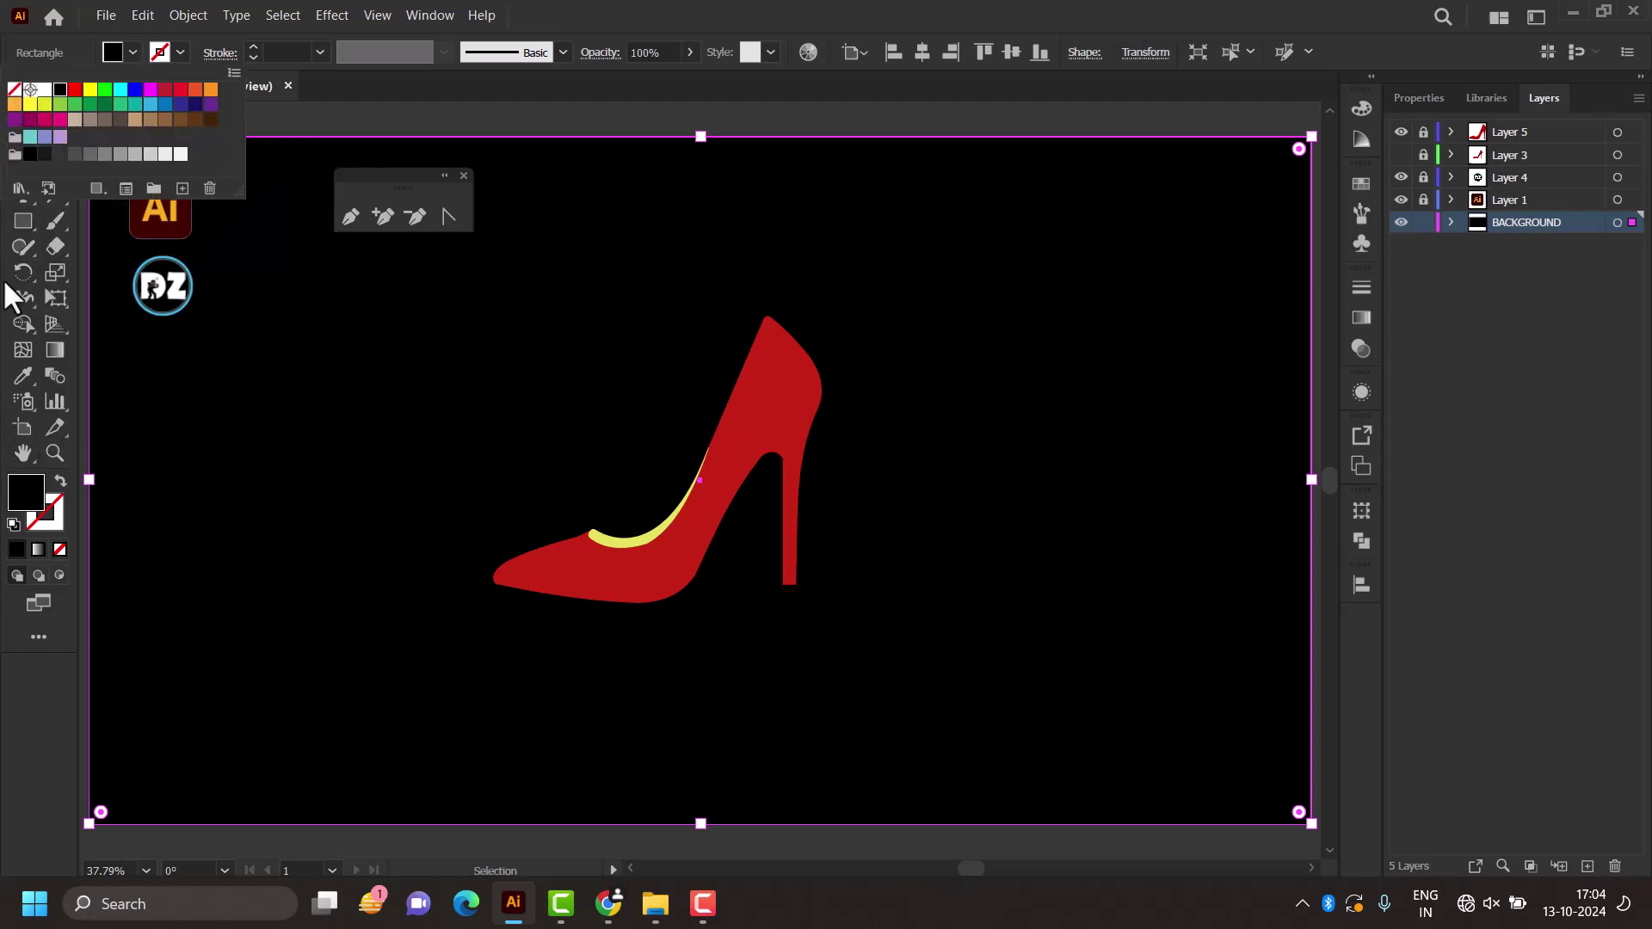
pyautogui.click(24, 376)
pyautogui.click(645, 575)
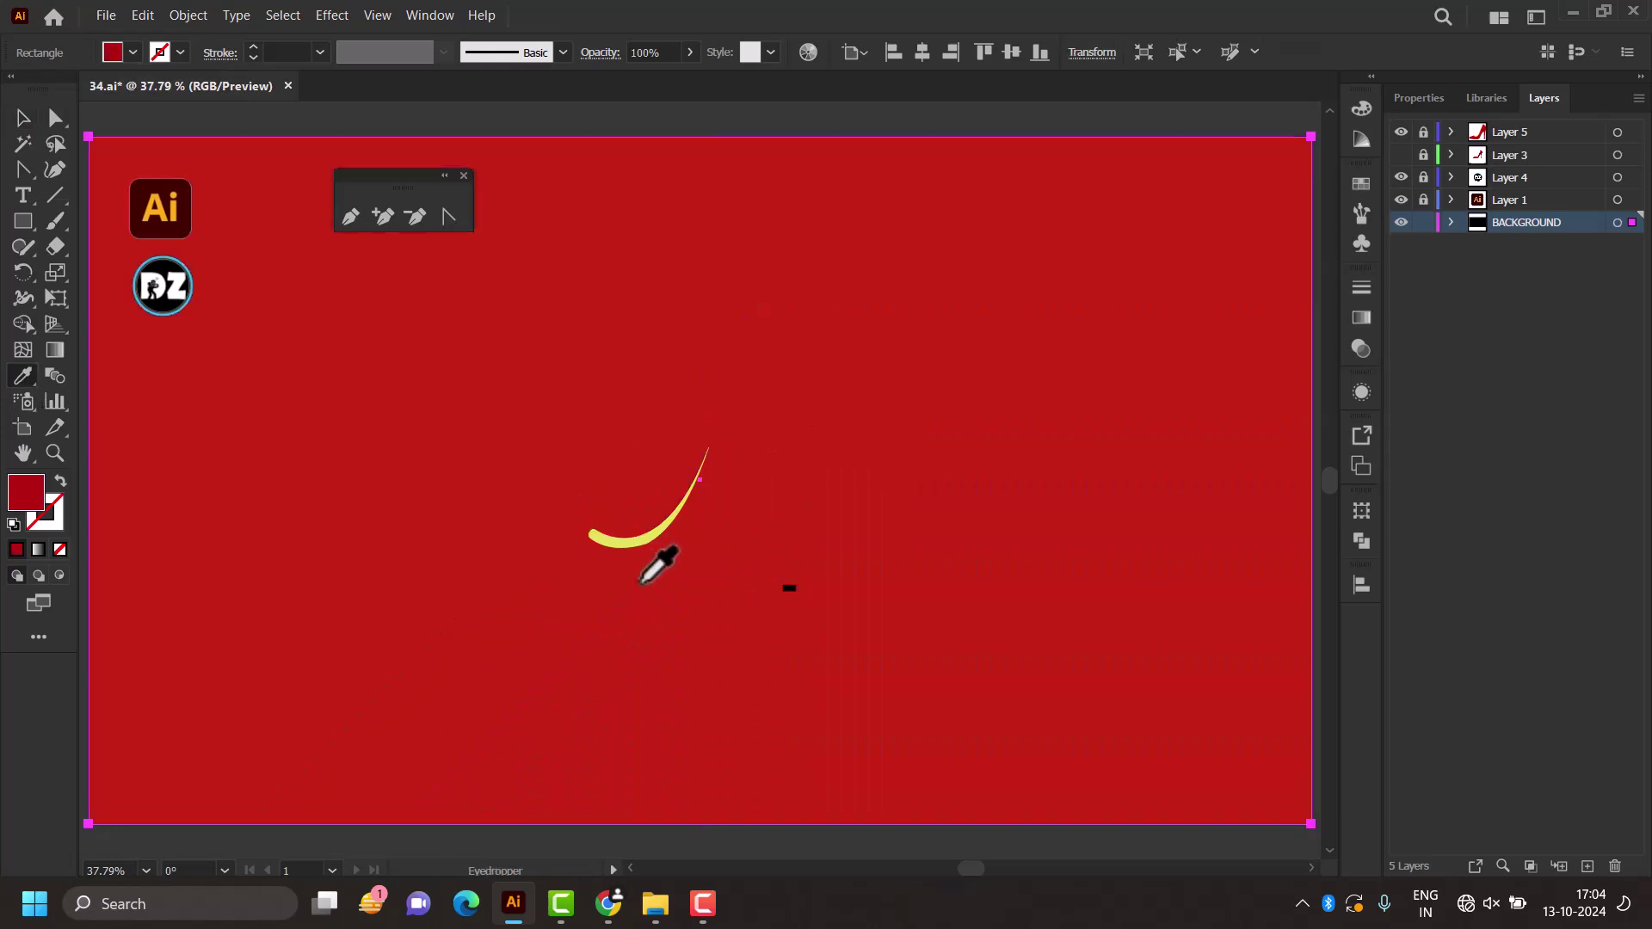
pyautogui.click(24, 122)
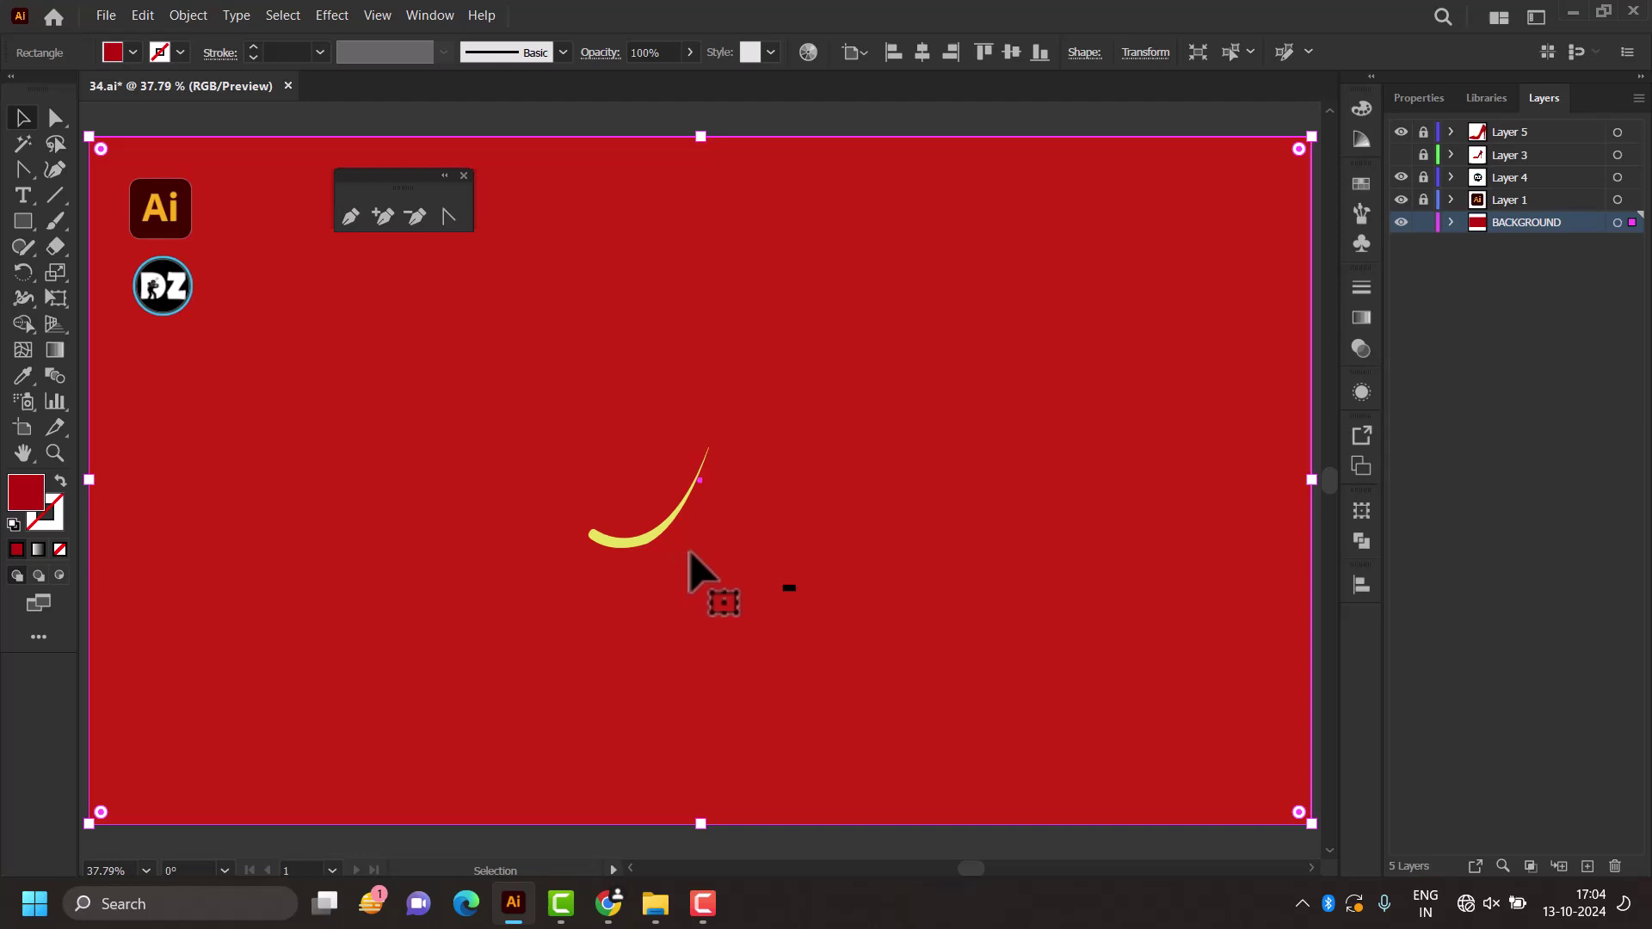
pyautogui.moveTo(1423, 131); pyautogui.dragTo(1431, 165)
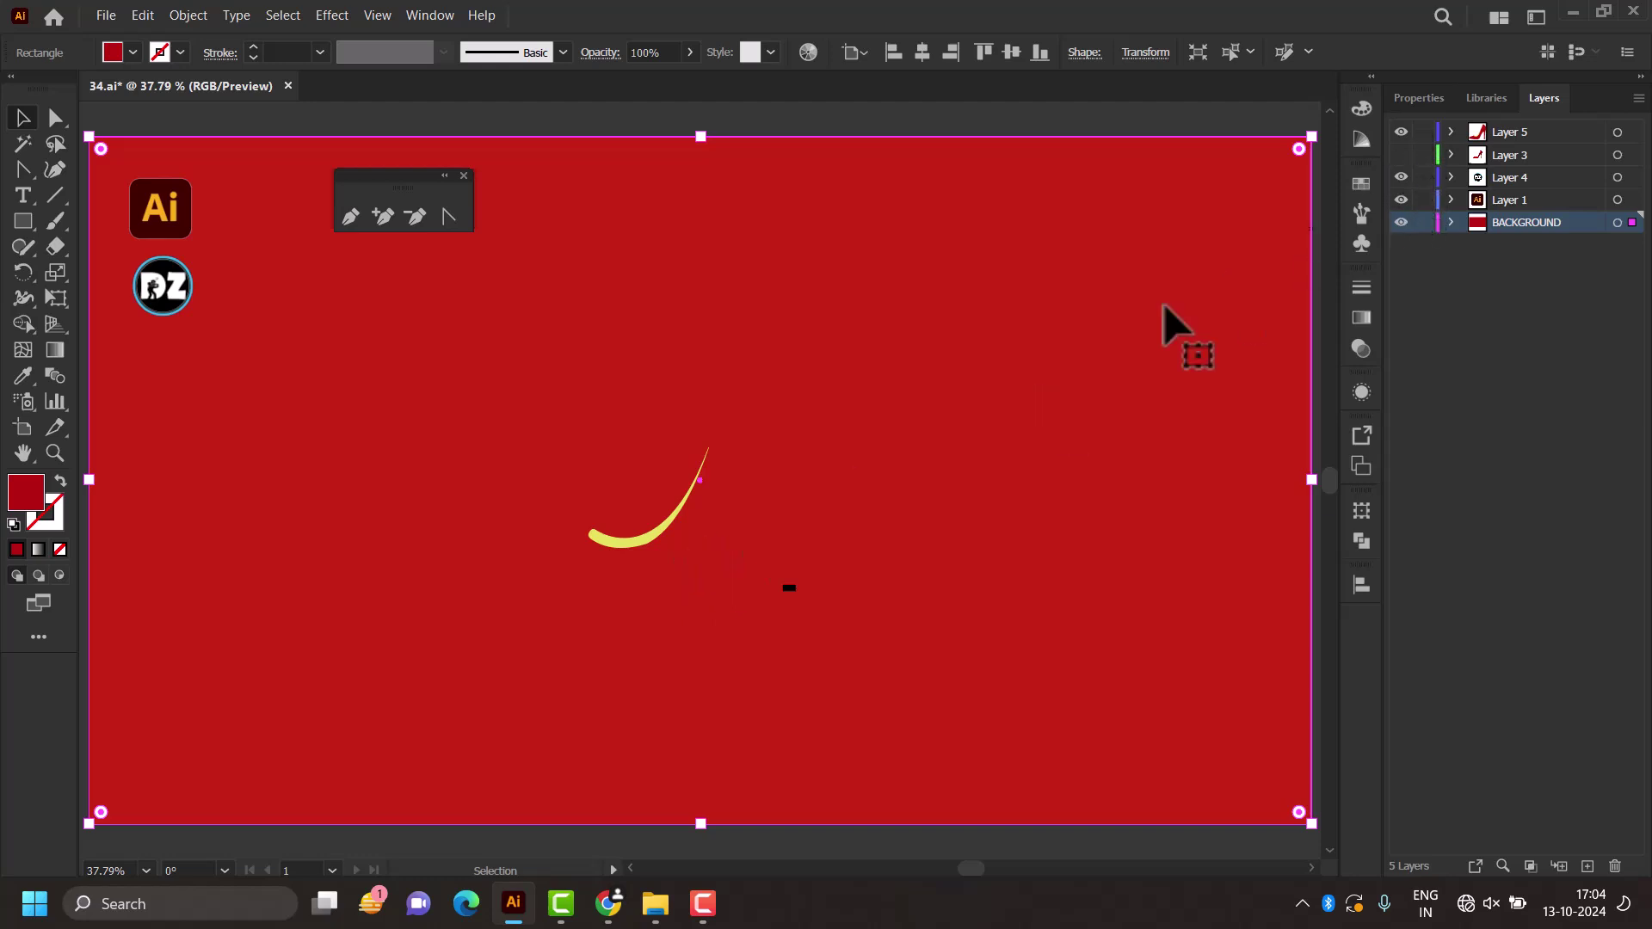
pyautogui.click(711, 507)
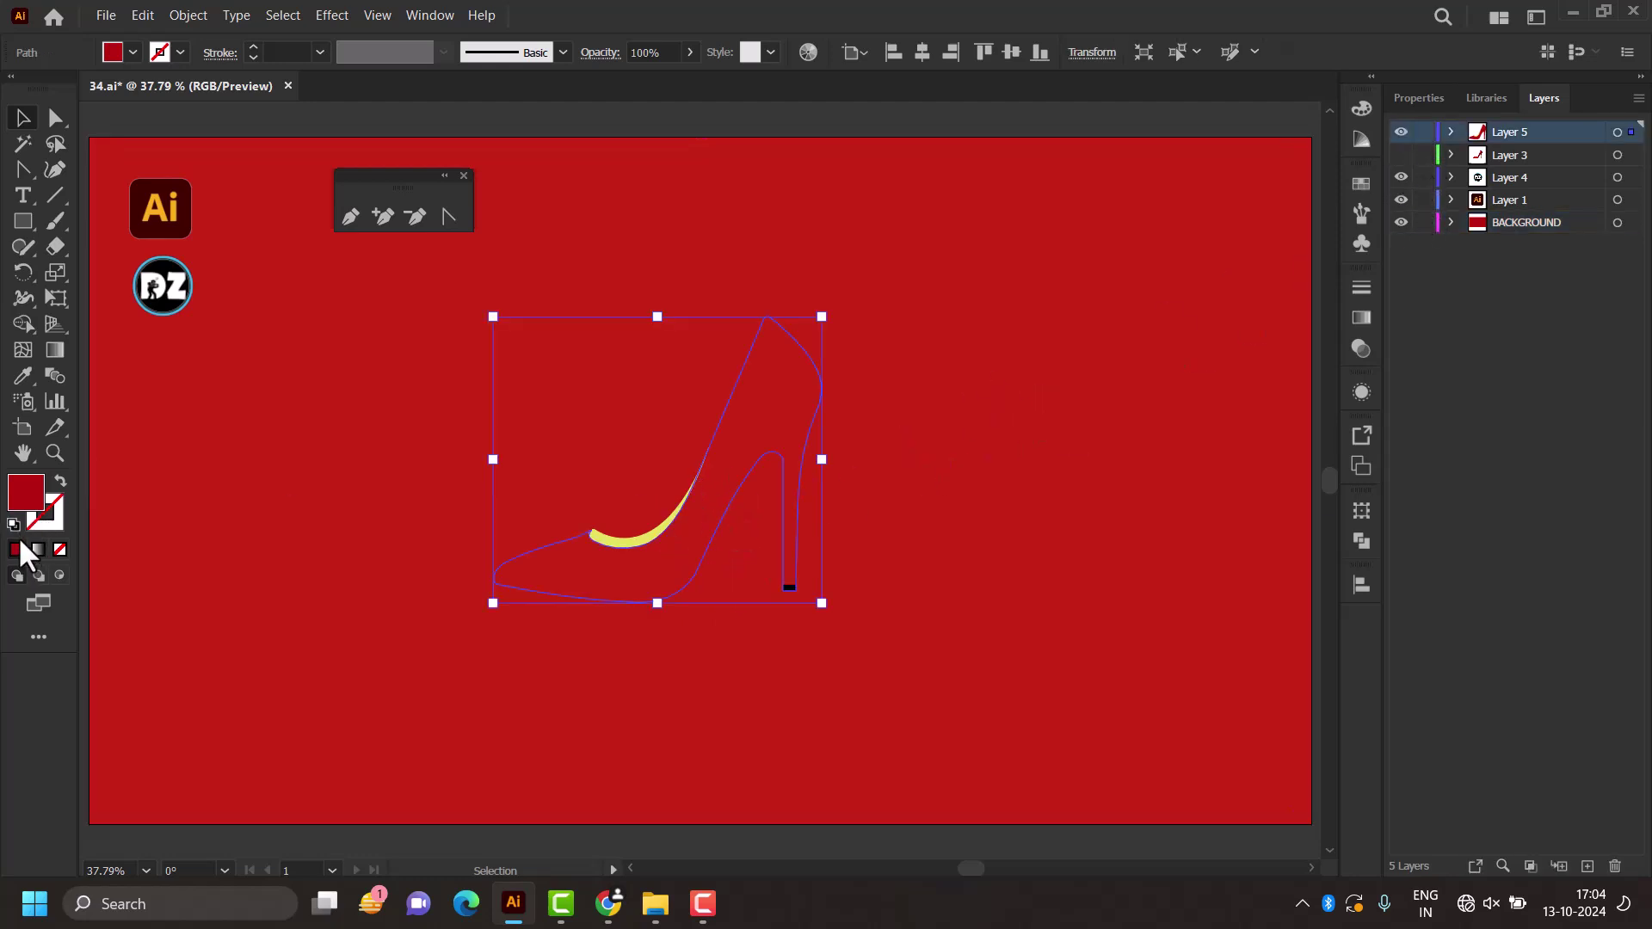
# Step: Undo an accidental black fill on the shoe path
pyautogui.click(55, 519)
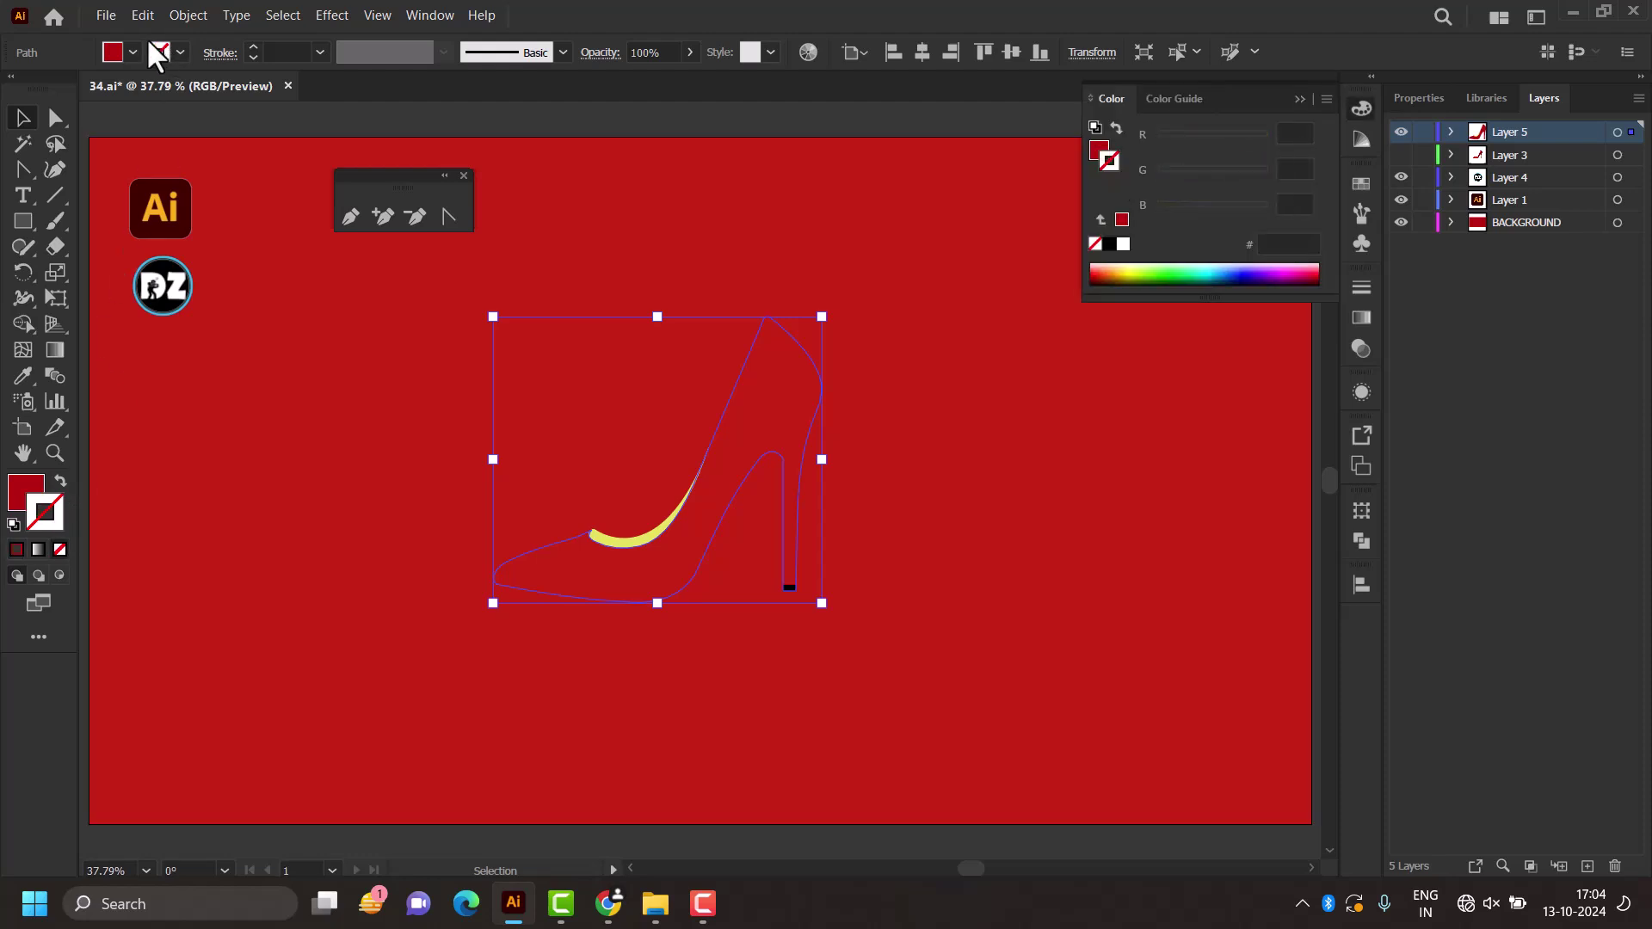
pyautogui.click(114, 52)
pyautogui.click(59, 89)
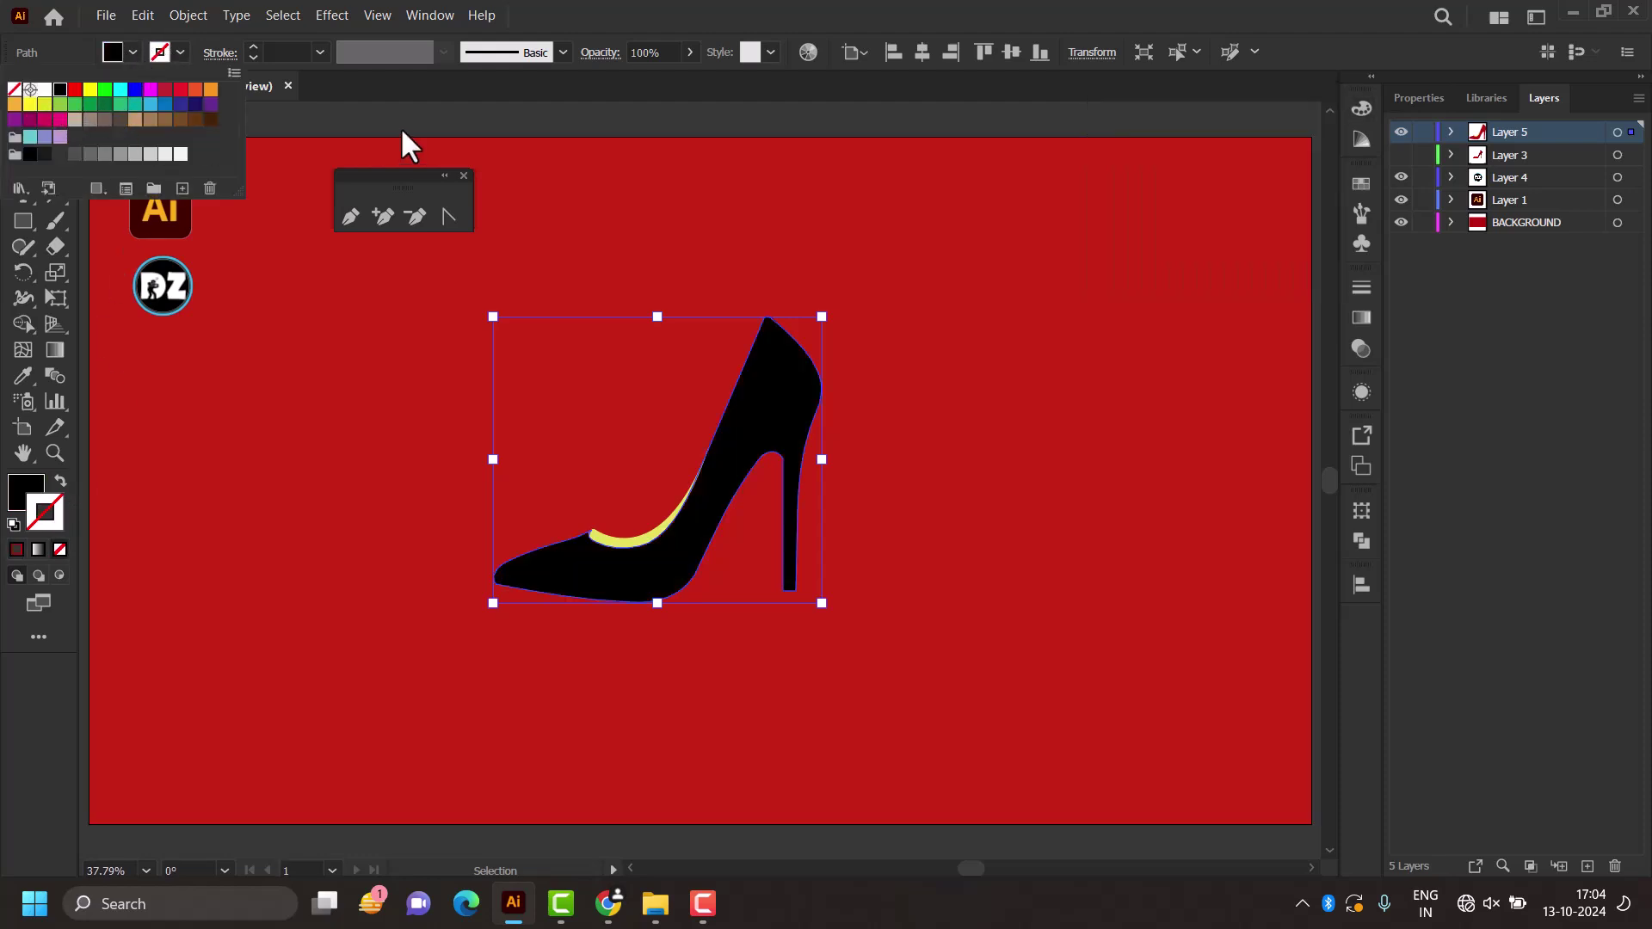
pyautogui.click(222, 256)
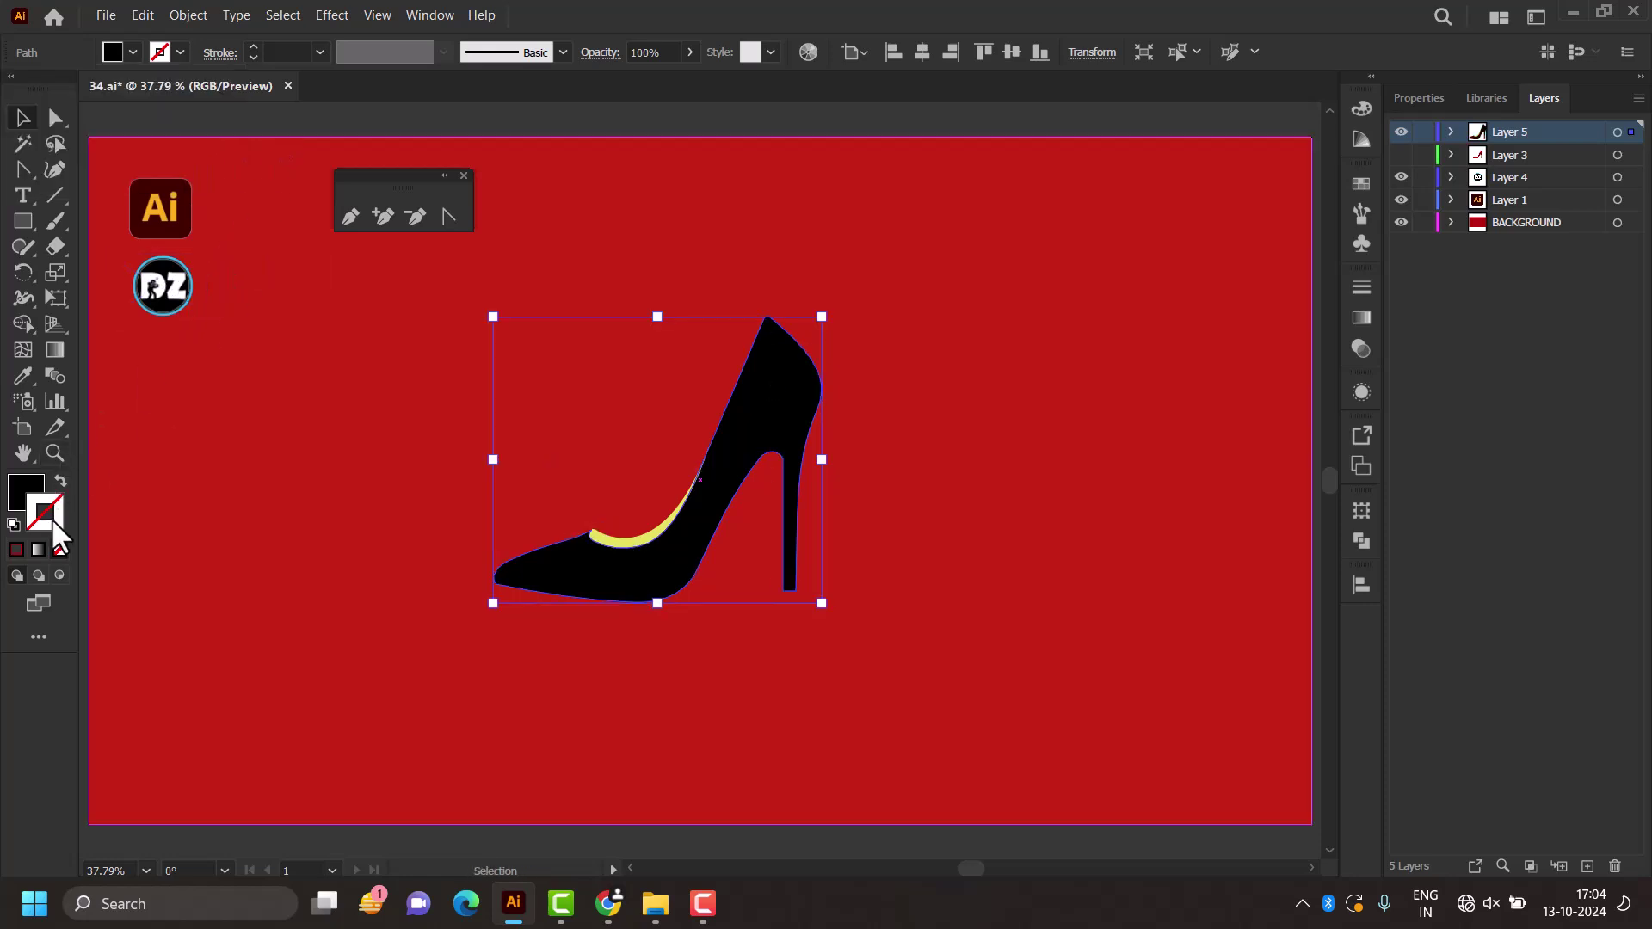
pyautogui.hotkey('ctrl', 'z')
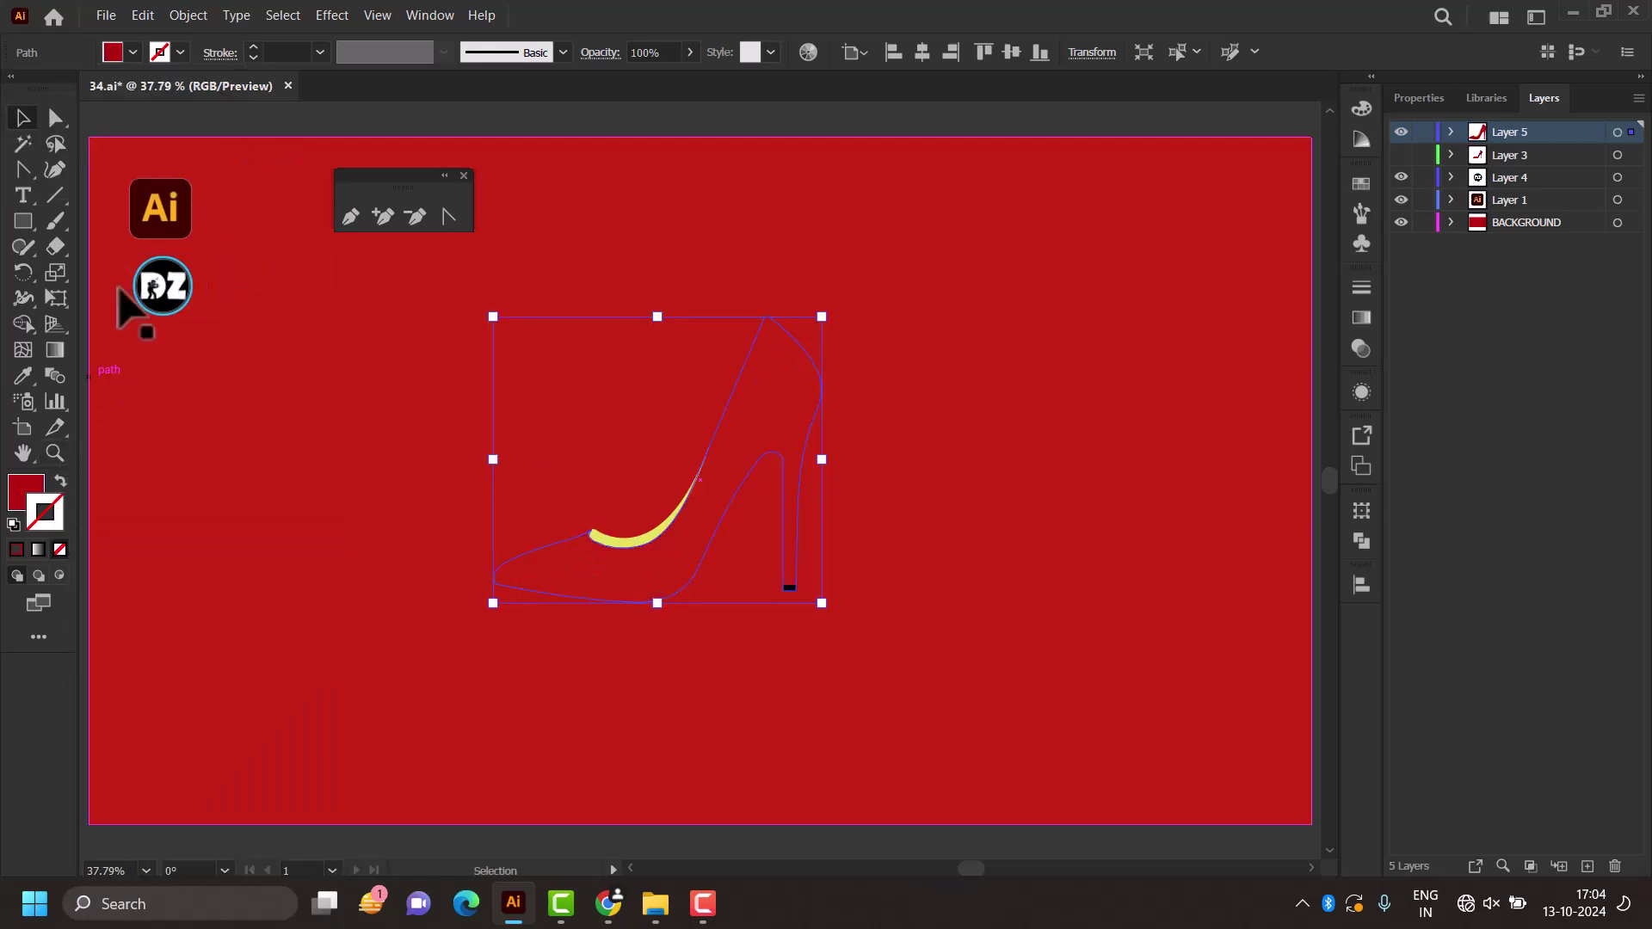
# Step: Set the shoe's stroke colour to black so it stands out on the red background
pyautogui.click(179, 48)
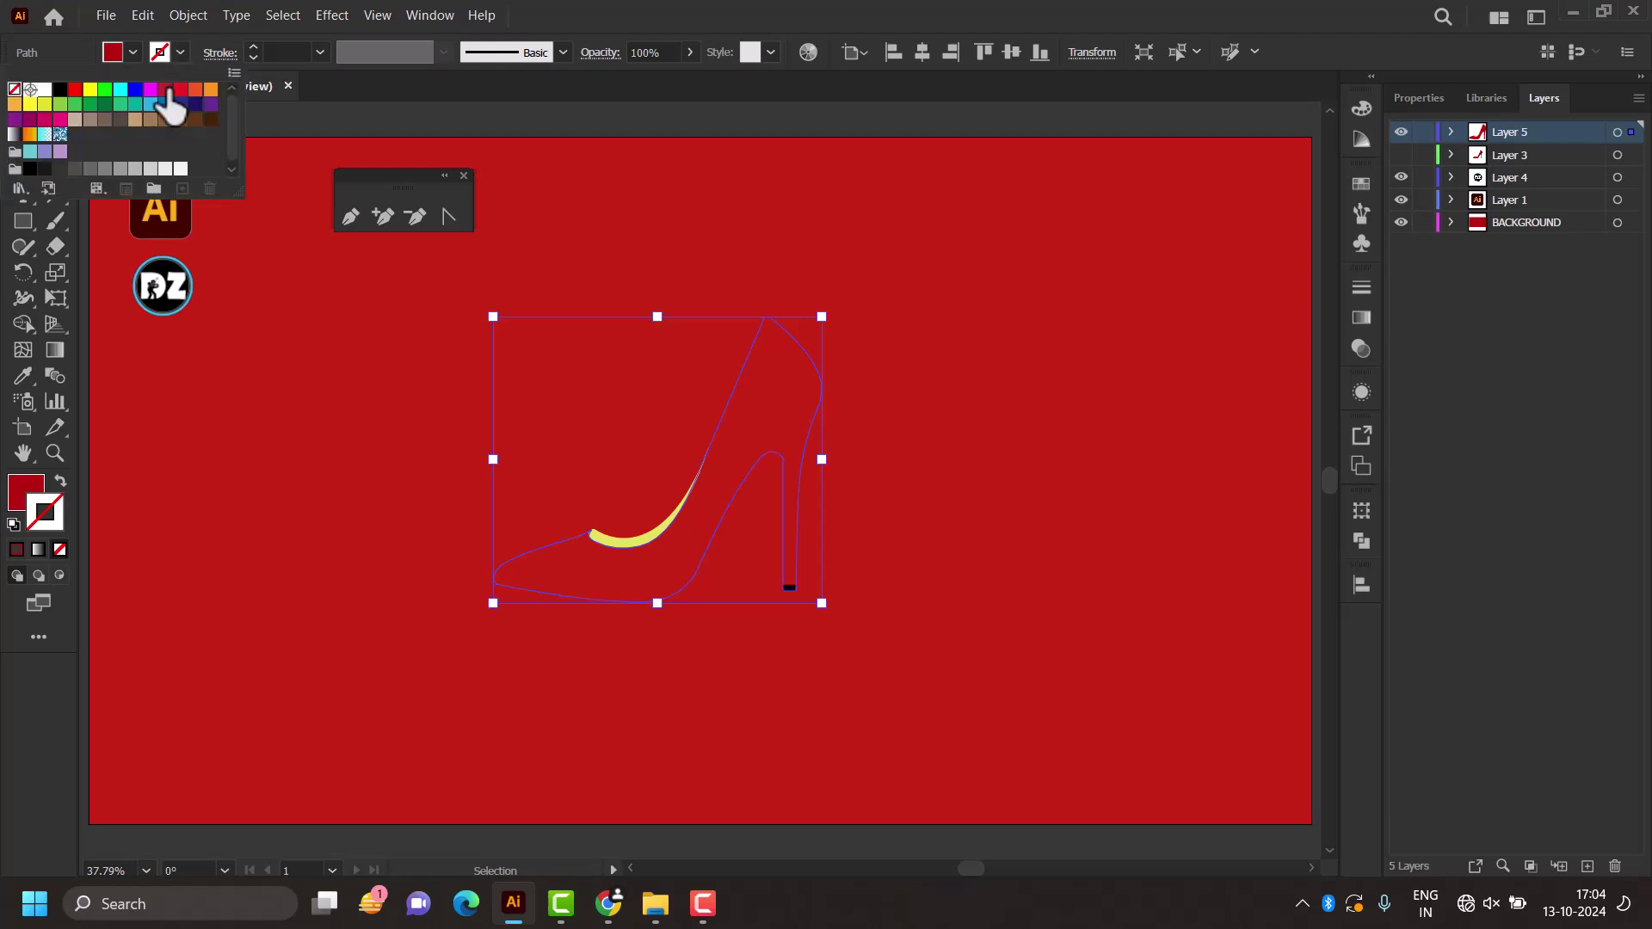
pyautogui.click(60, 90)
pyautogui.click(396, 104)
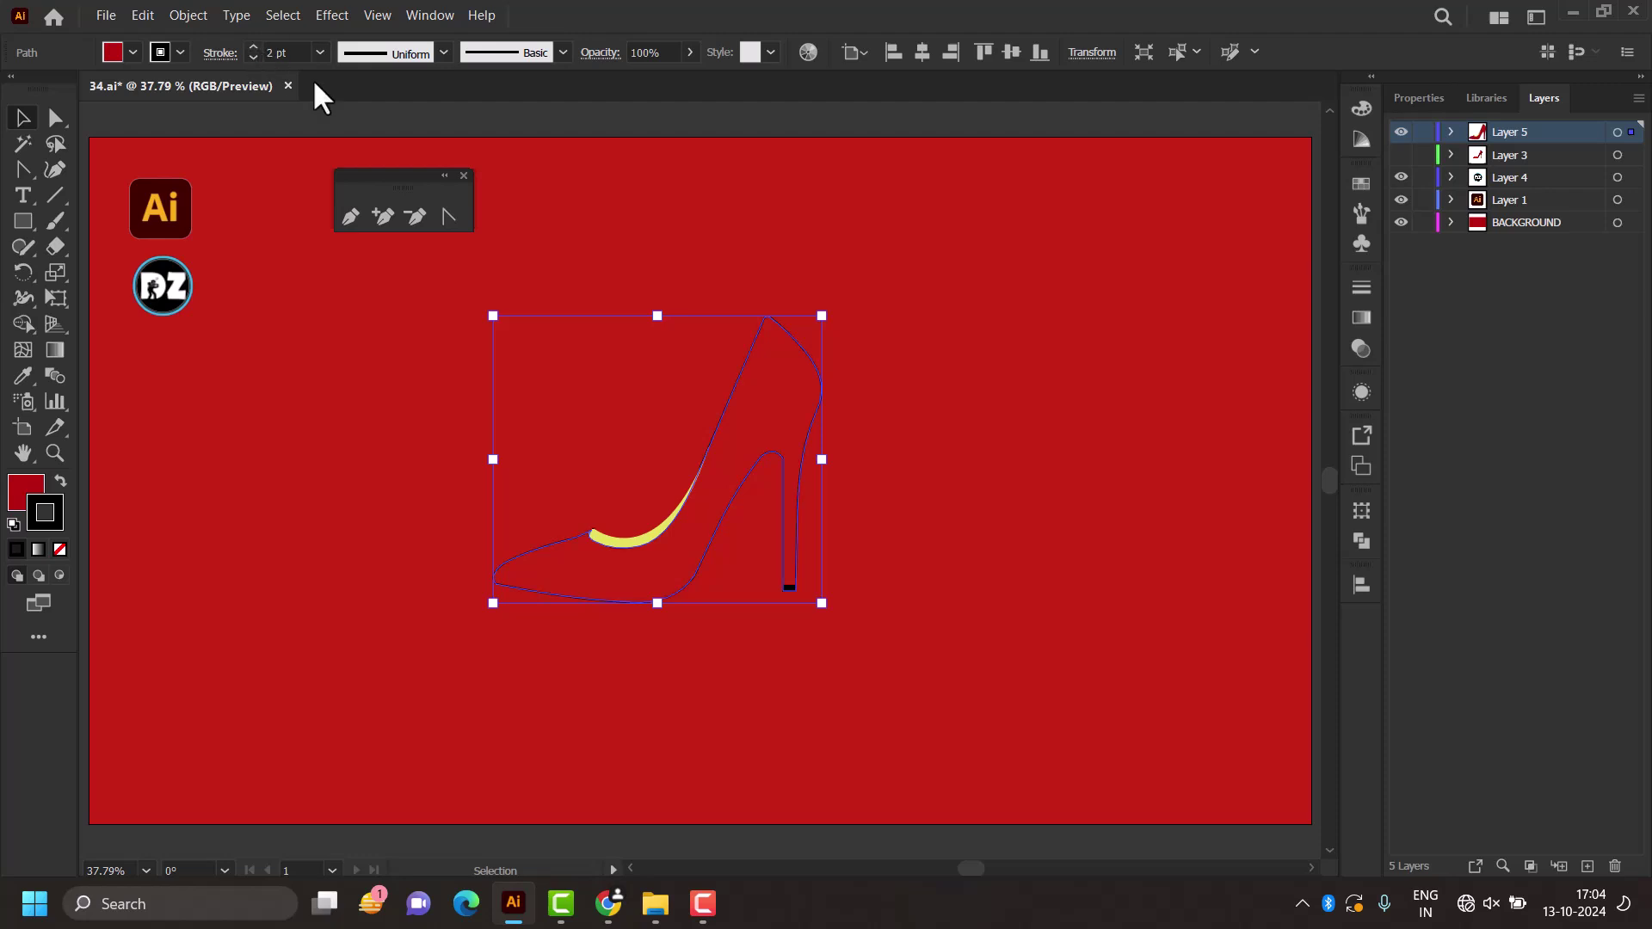
pyautogui.click(379, 114)
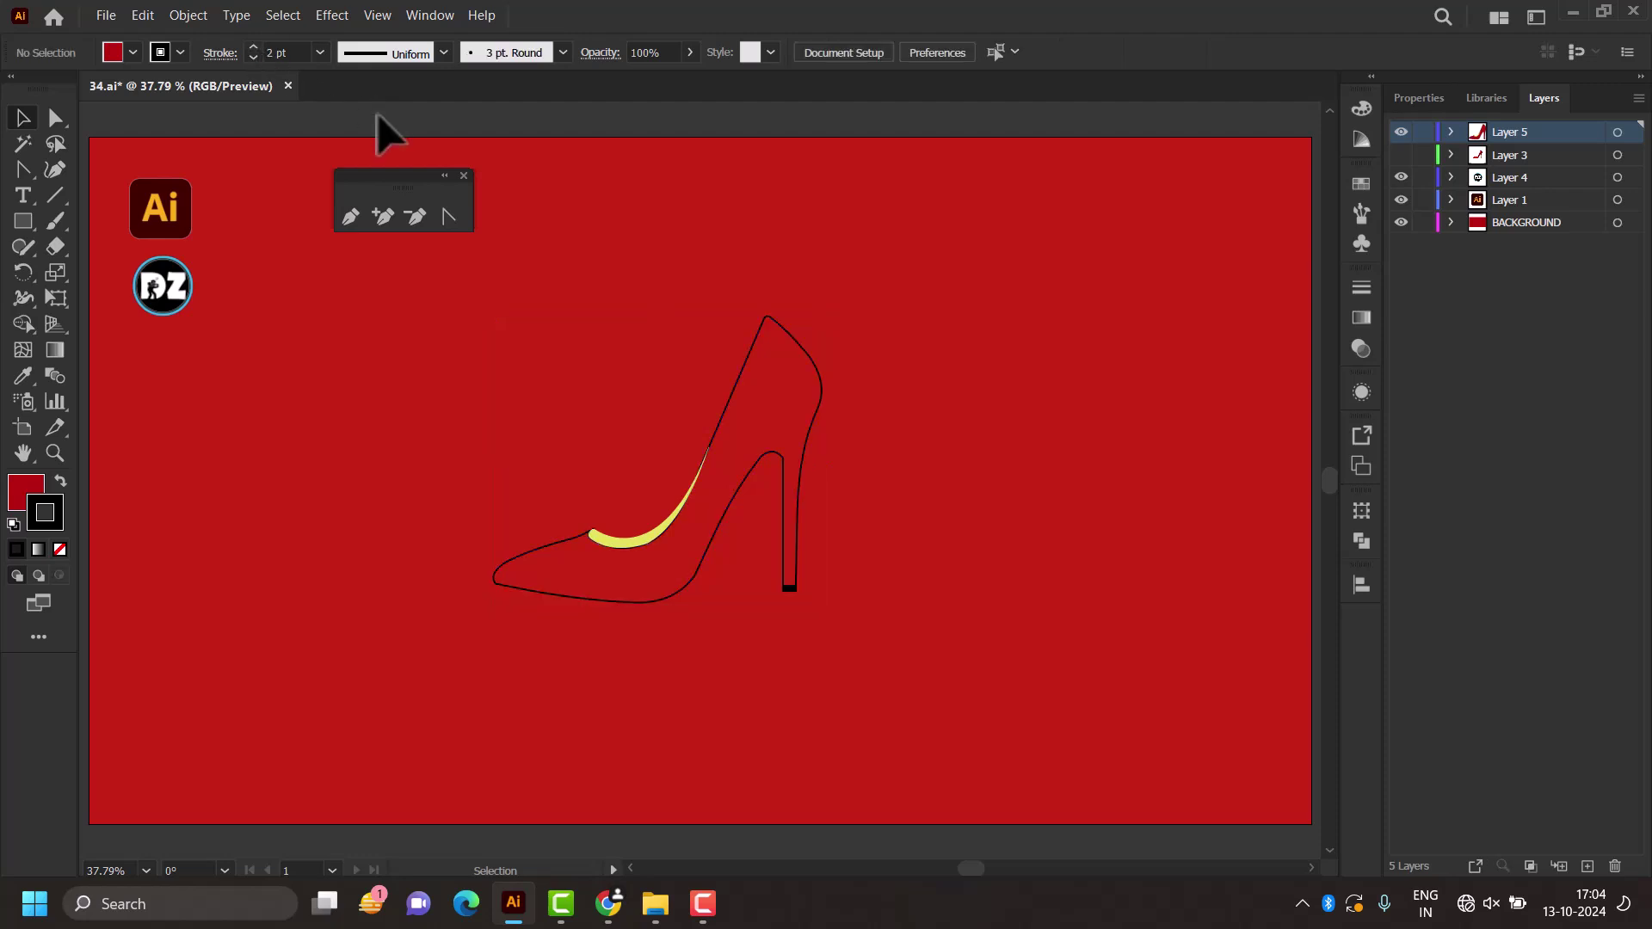
pyautogui.scroll(1, 871, 369)
pyautogui.scroll(1, 738, 417)
pyautogui.scroll(1, 627, 627)
# Step: Give the yellow lining a 1 pt black outline, then fit the whole artboard in view
pyautogui.click(613, 621)
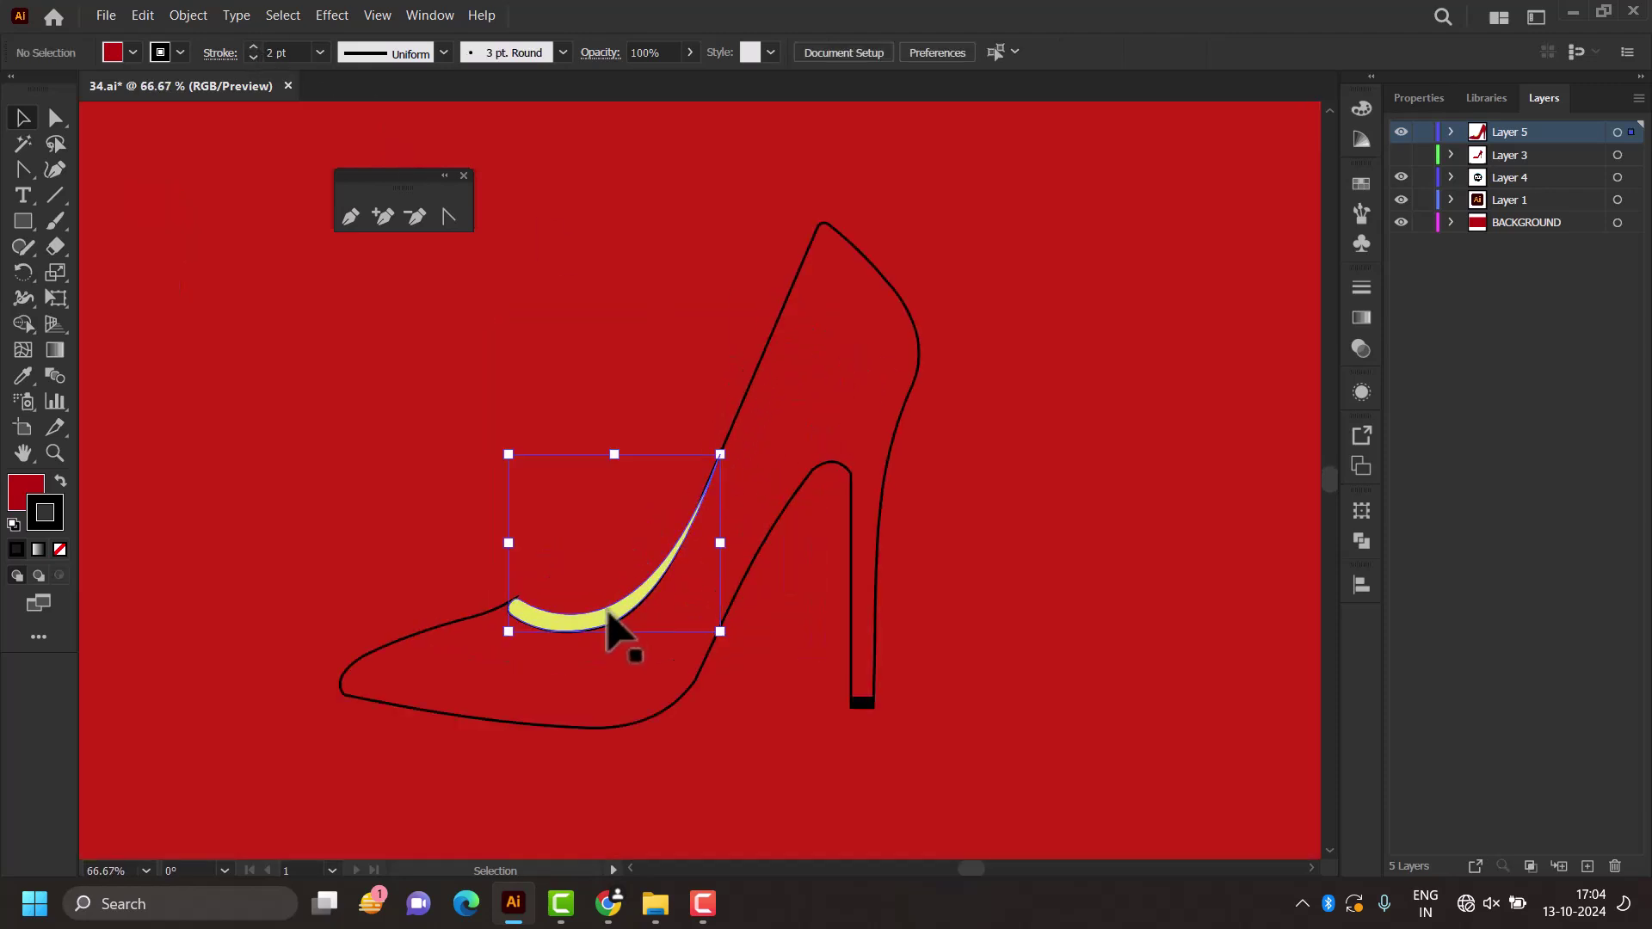
pyautogui.click(180, 53)
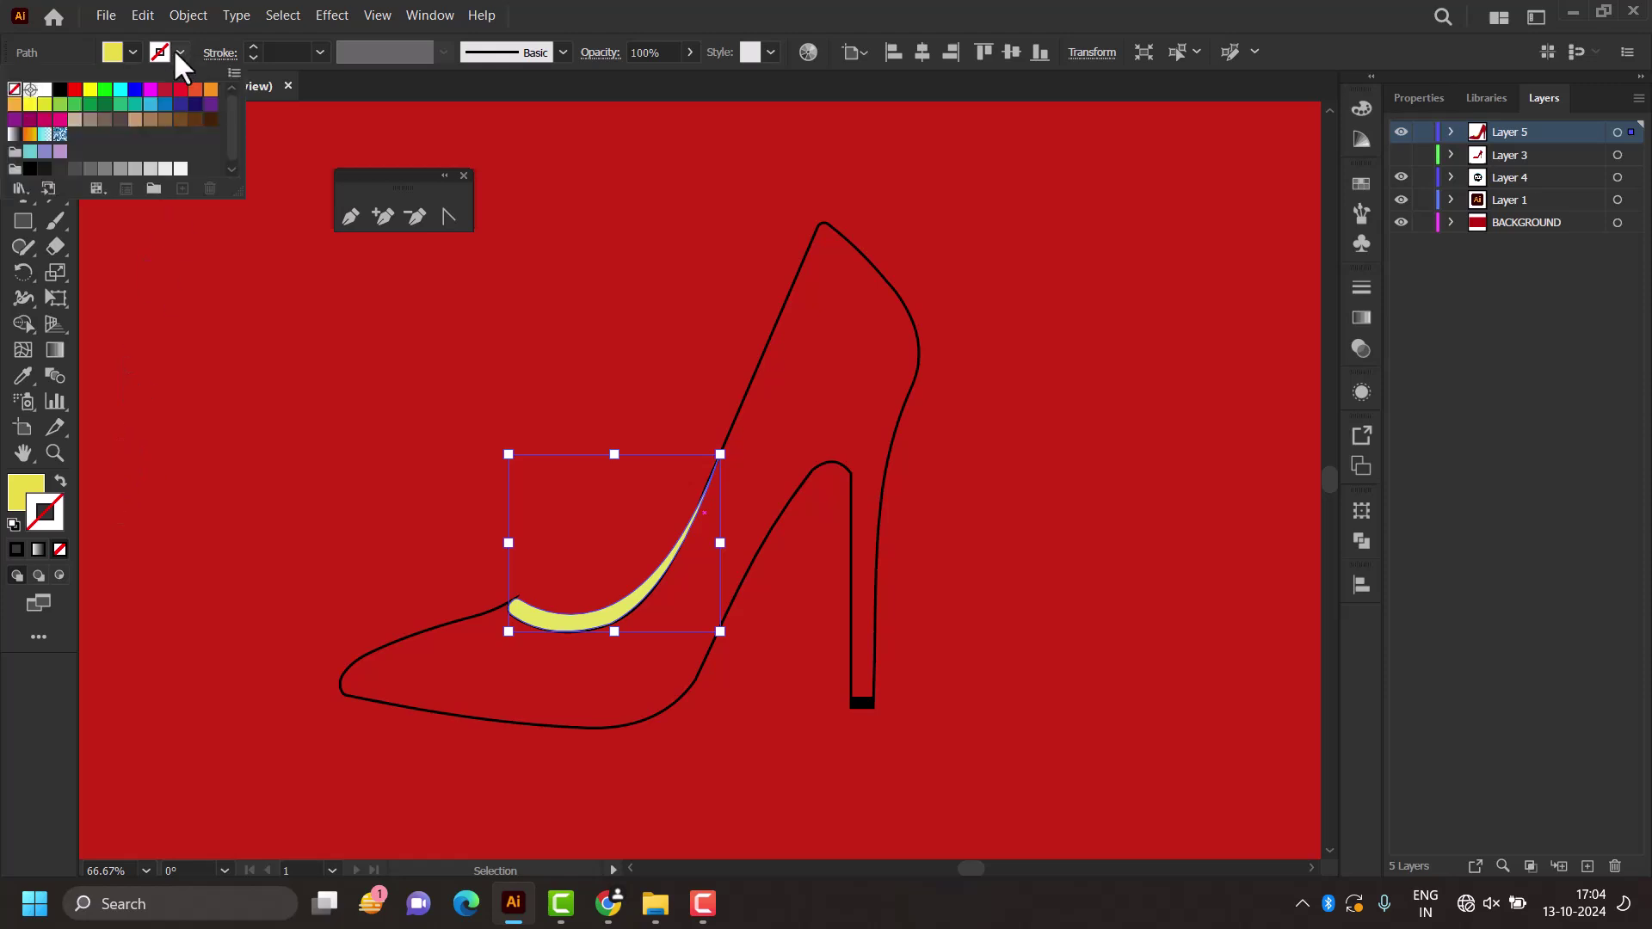
pyautogui.click(61, 89)
pyautogui.click(375, 86)
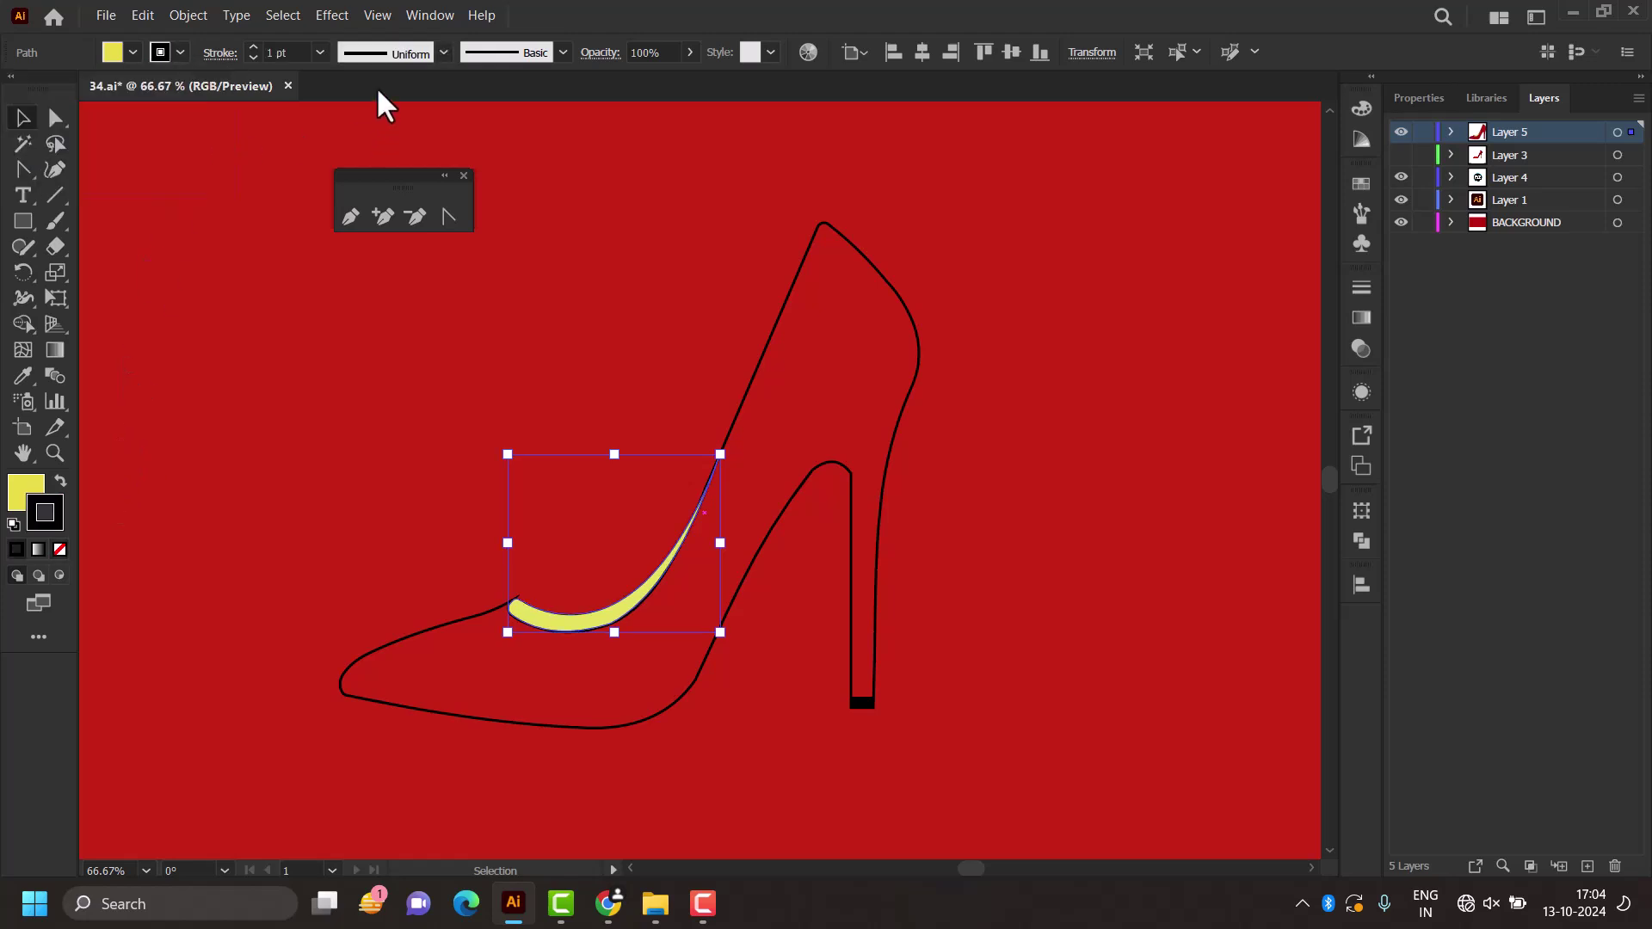
pyautogui.click(553, 238)
pyautogui.hotkey('ctrl', '0')
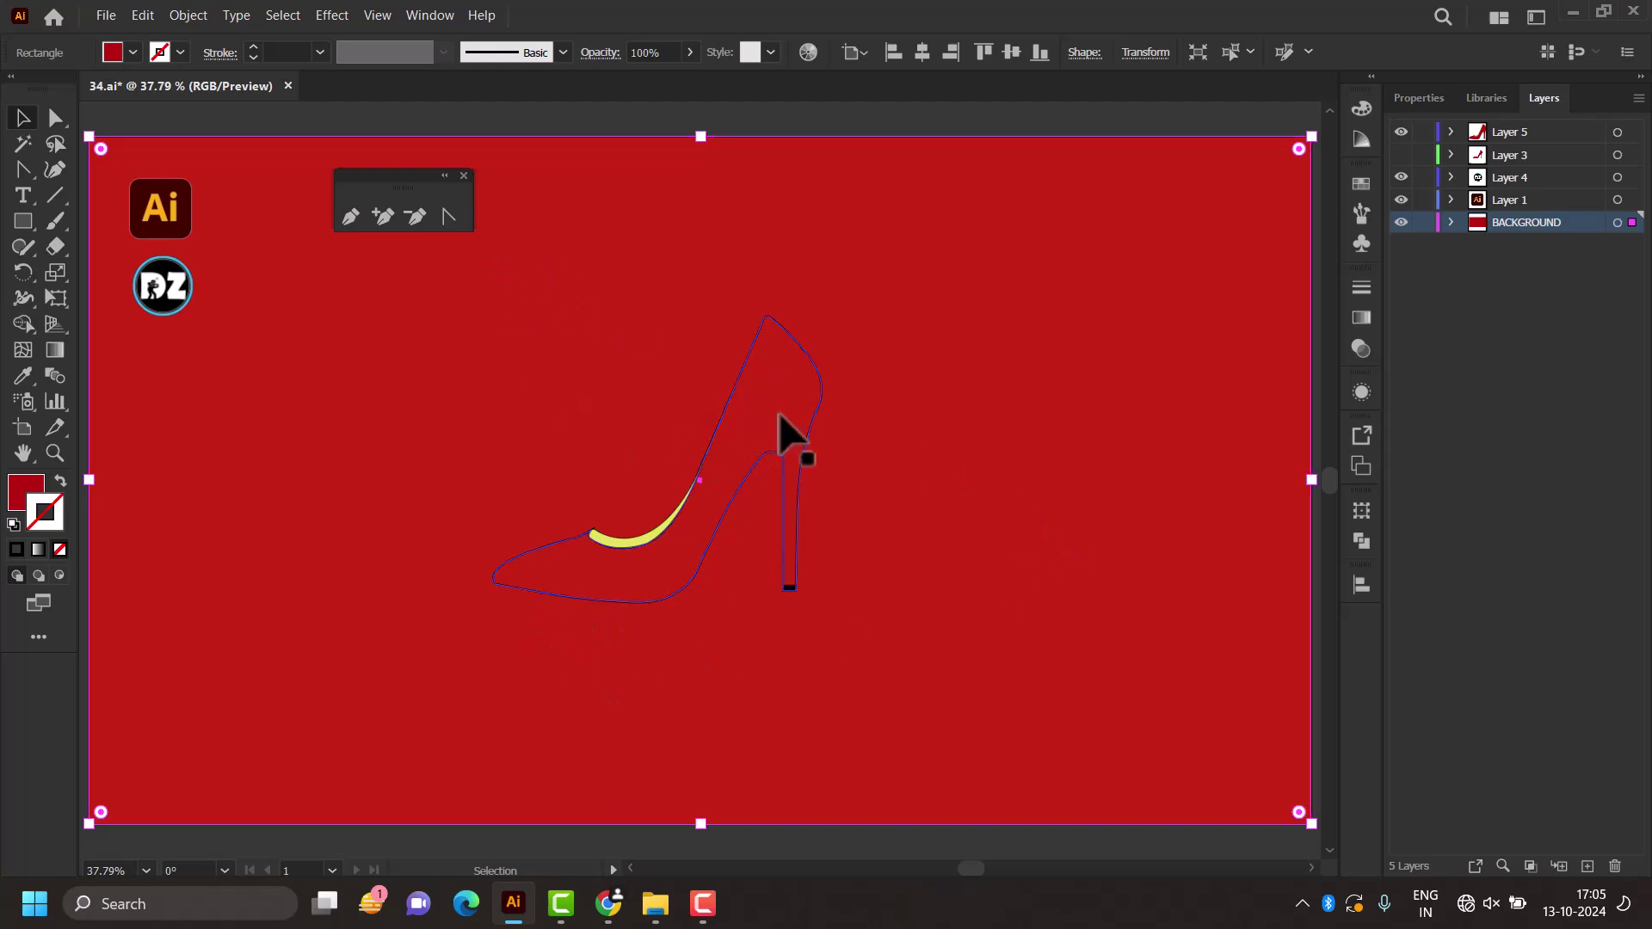
# Step: Set the shoe's fill to bright red #e10000 (R 225, G 0, B 0) with the Color sliders
pyautogui.click(784, 436)
pyautogui.click(18, 487)
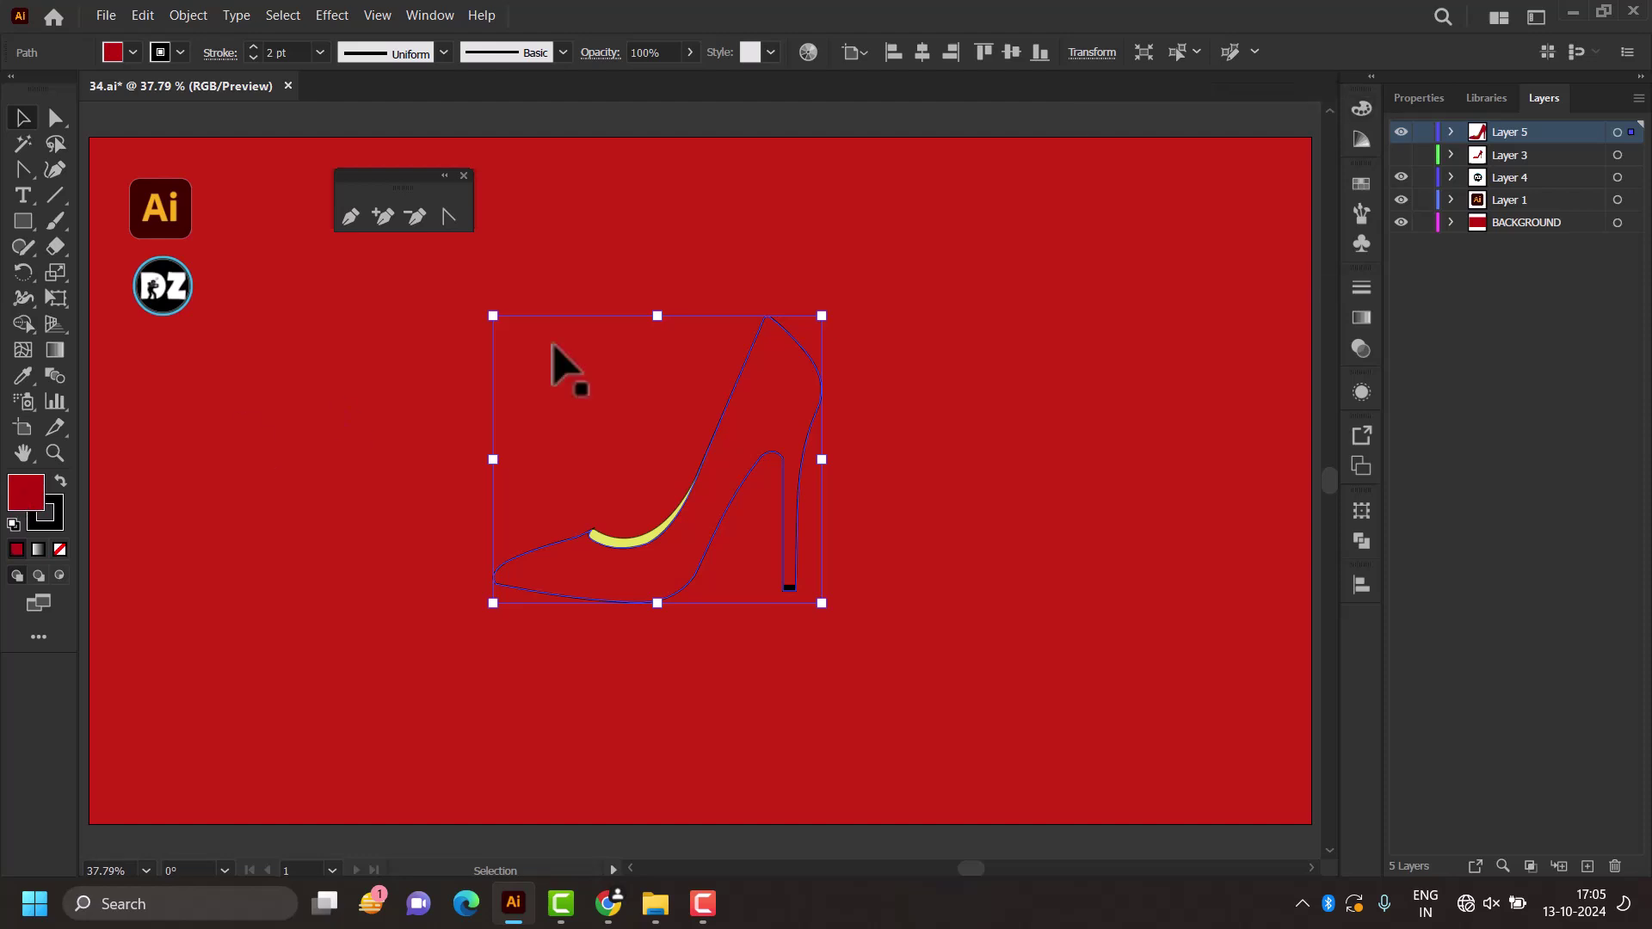
pyautogui.click(1362, 109)
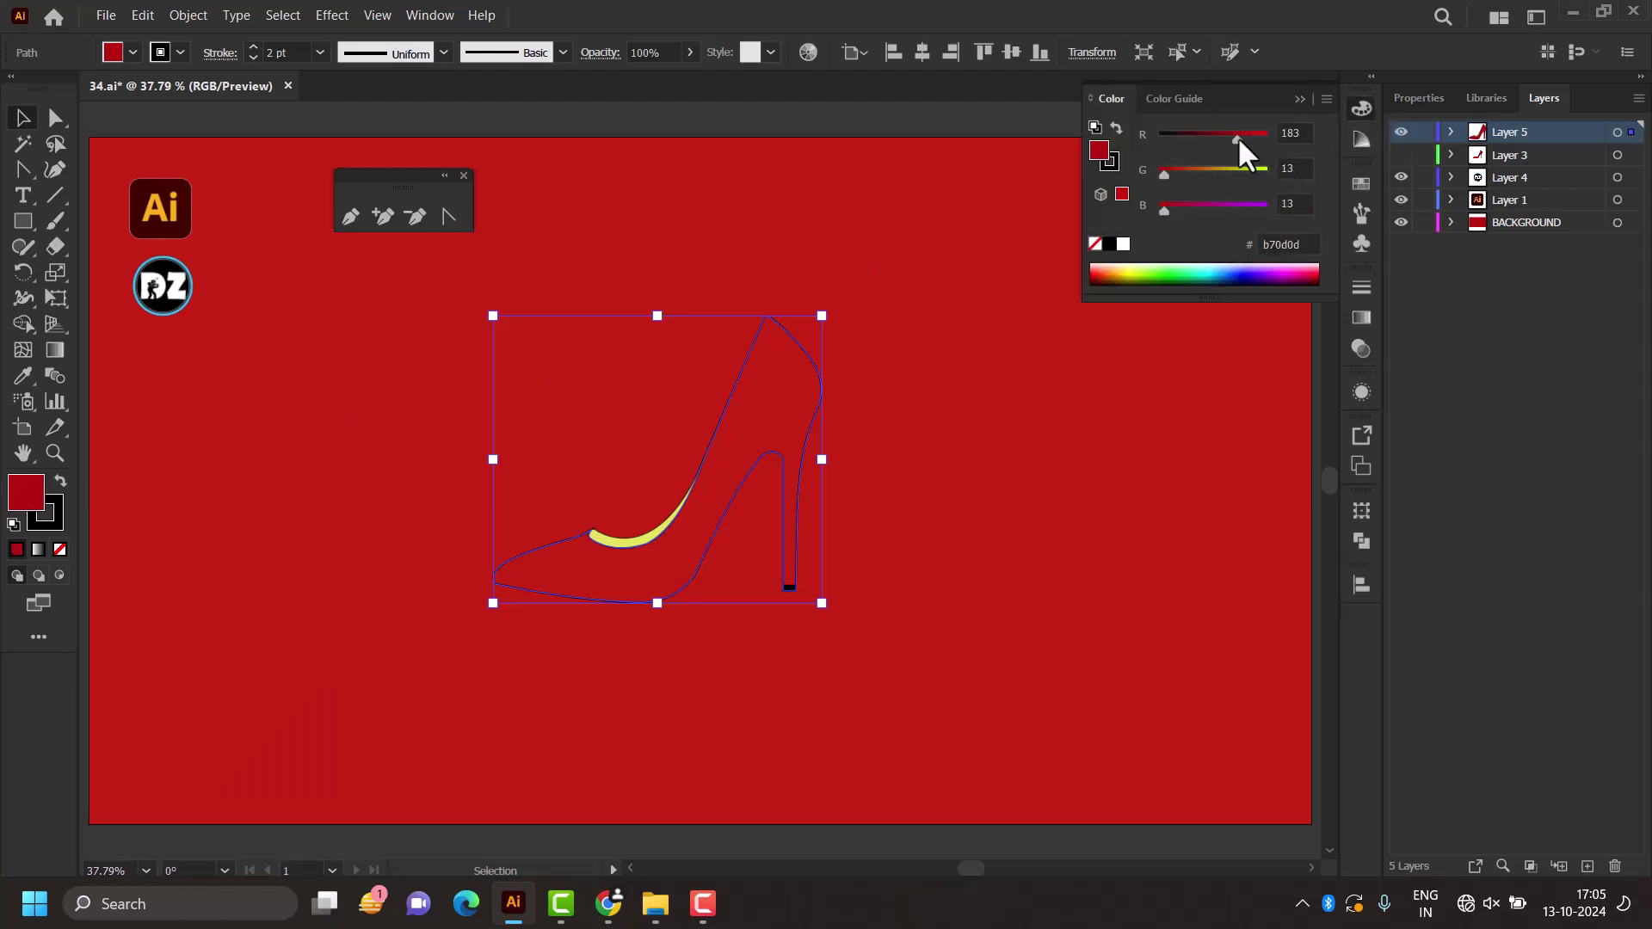
pyautogui.moveTo(1238, 137); pyautogui.dragTo(1249, 137)
pyautogui.moveTo(1165, 173); pyautogui.dragTo(1146, 172)
pyautogui.moveTo(1176, 207); pyautogui.dragTo(1157, 210)
pyautogui.moveTo(1253, 137); pyautogui.dragTo(1257, 138)
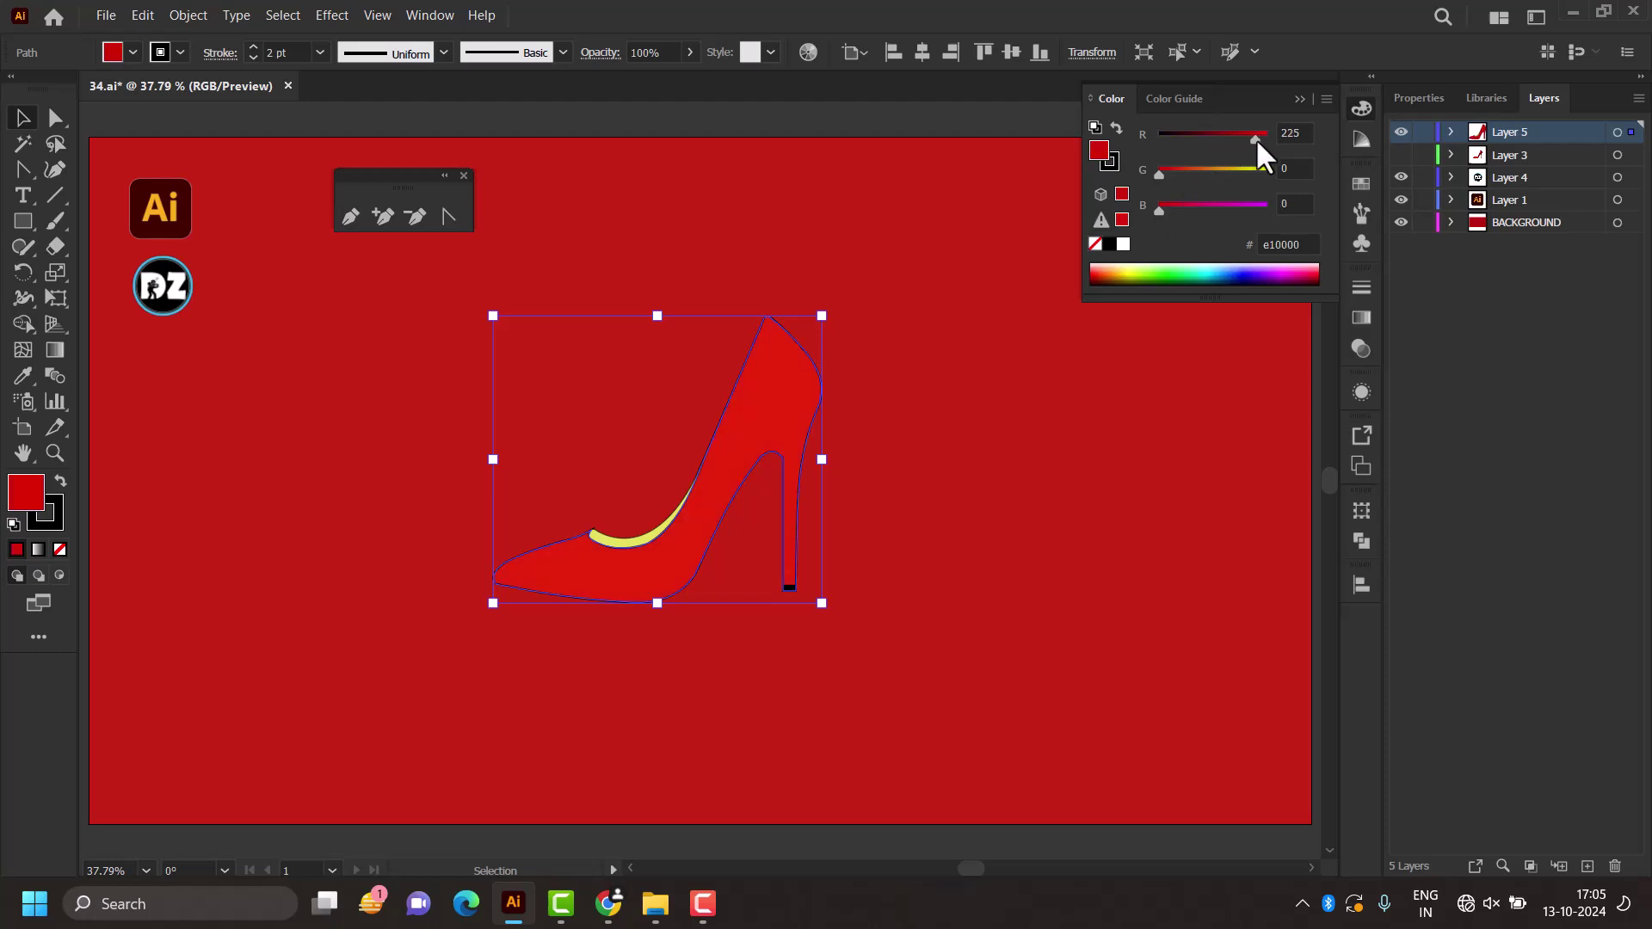
pyautogui.click(1007, 331)
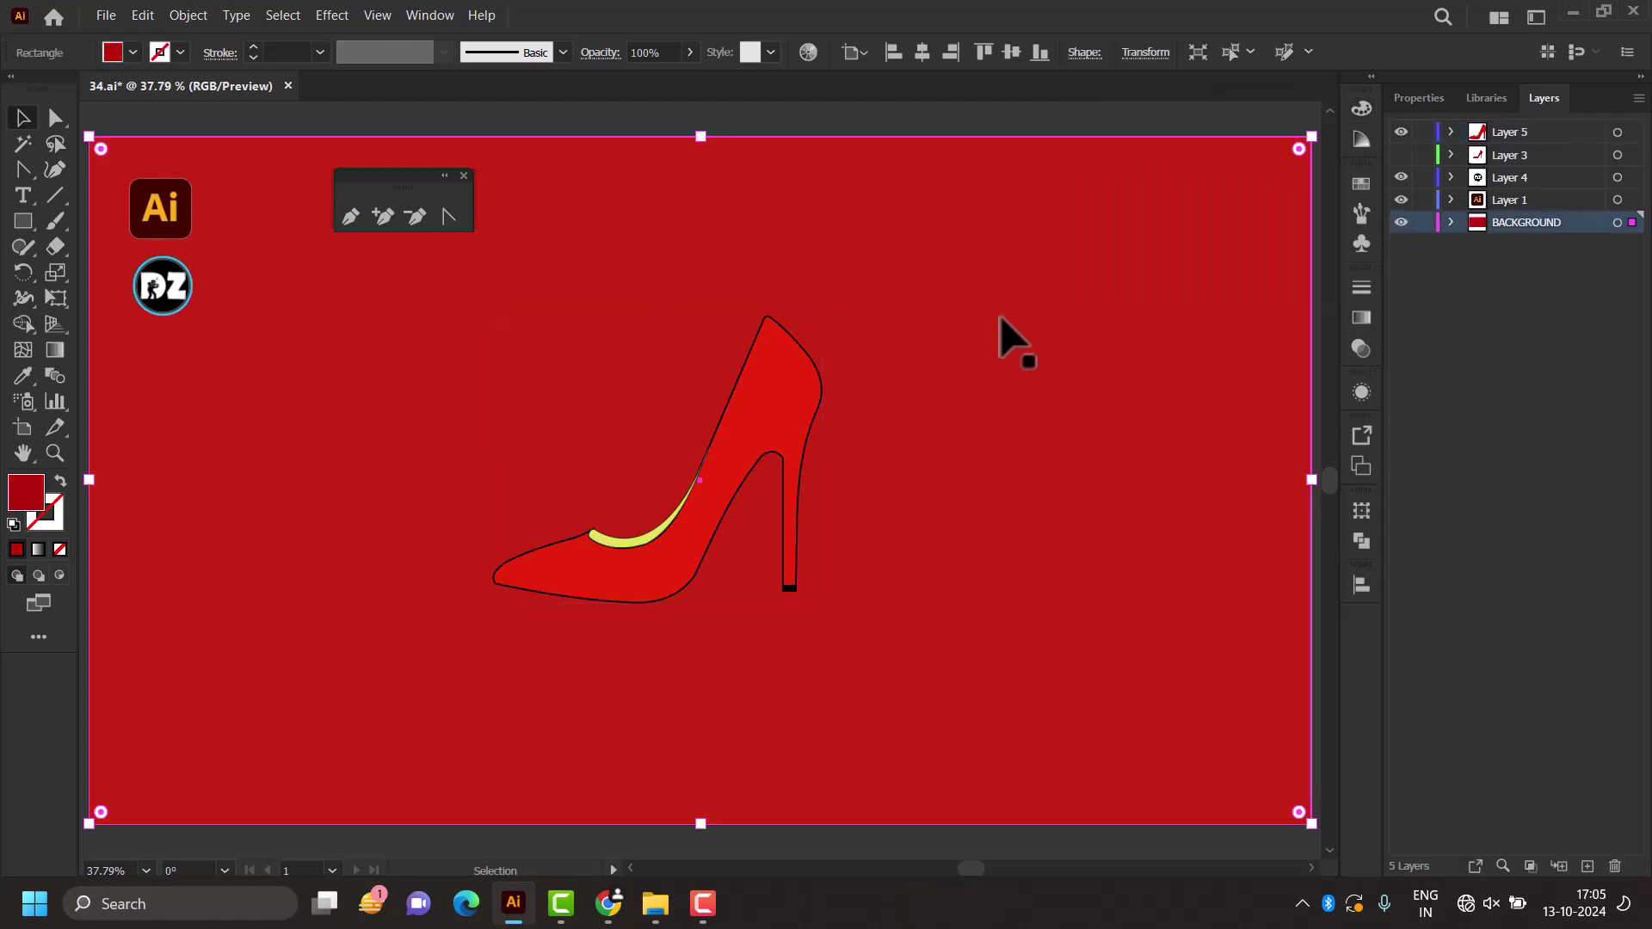
pyautogui.click(1053, 116)
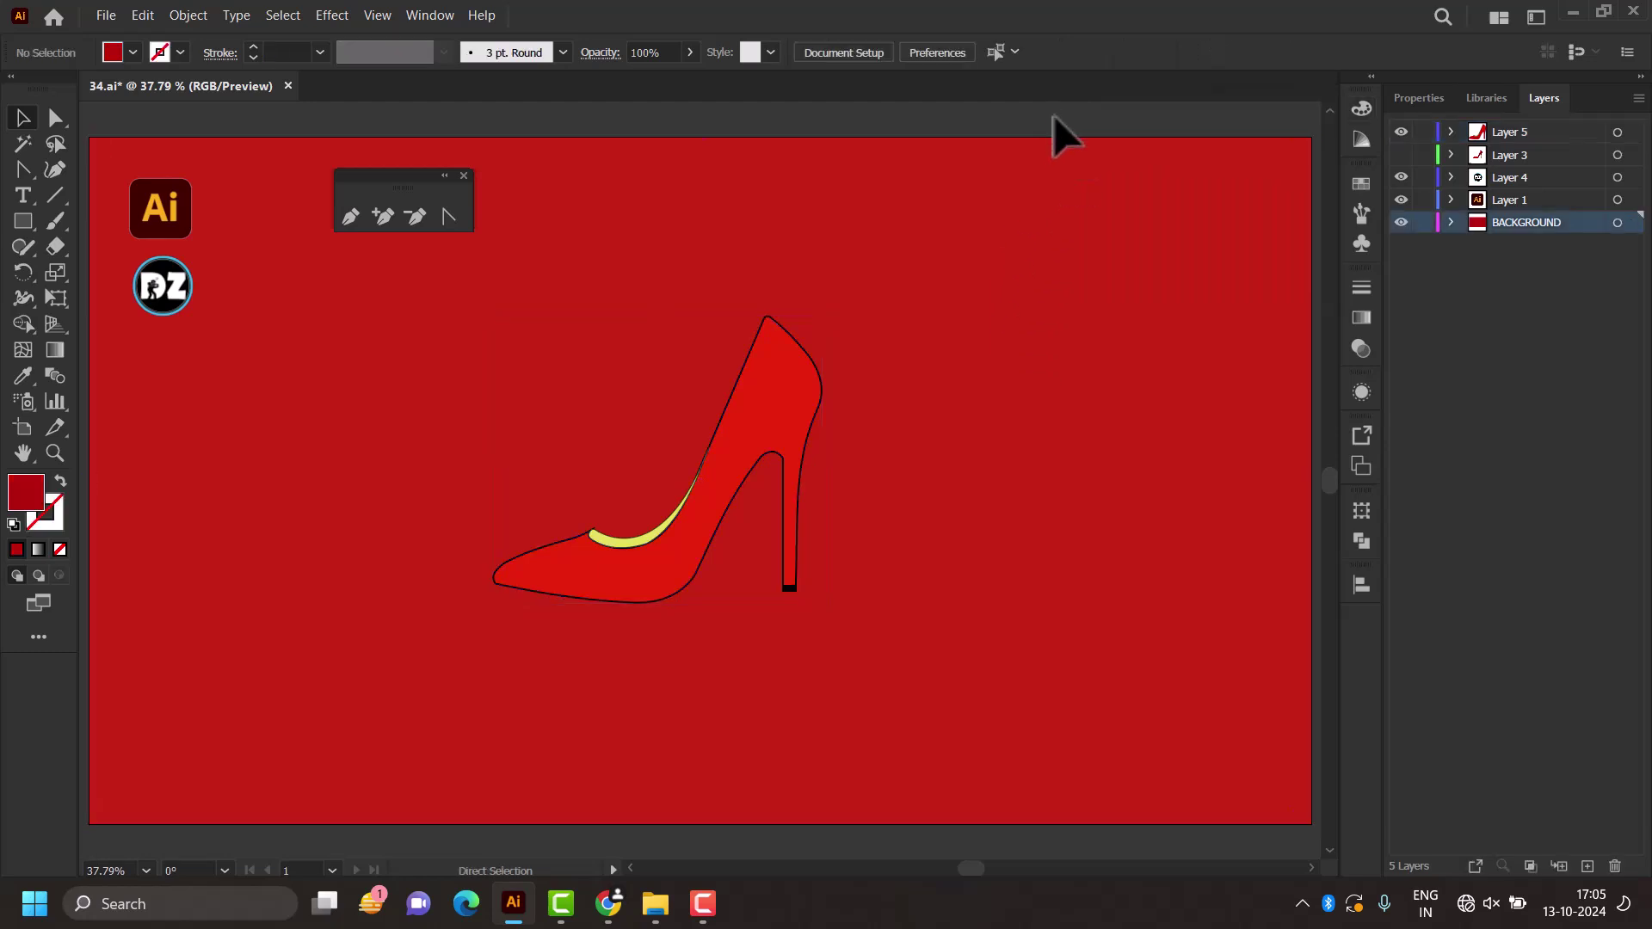
pyautogui.keyDown('alt'); pyautogui.scroll(-1, 869, 302); pyautogui.keyUp('alt')
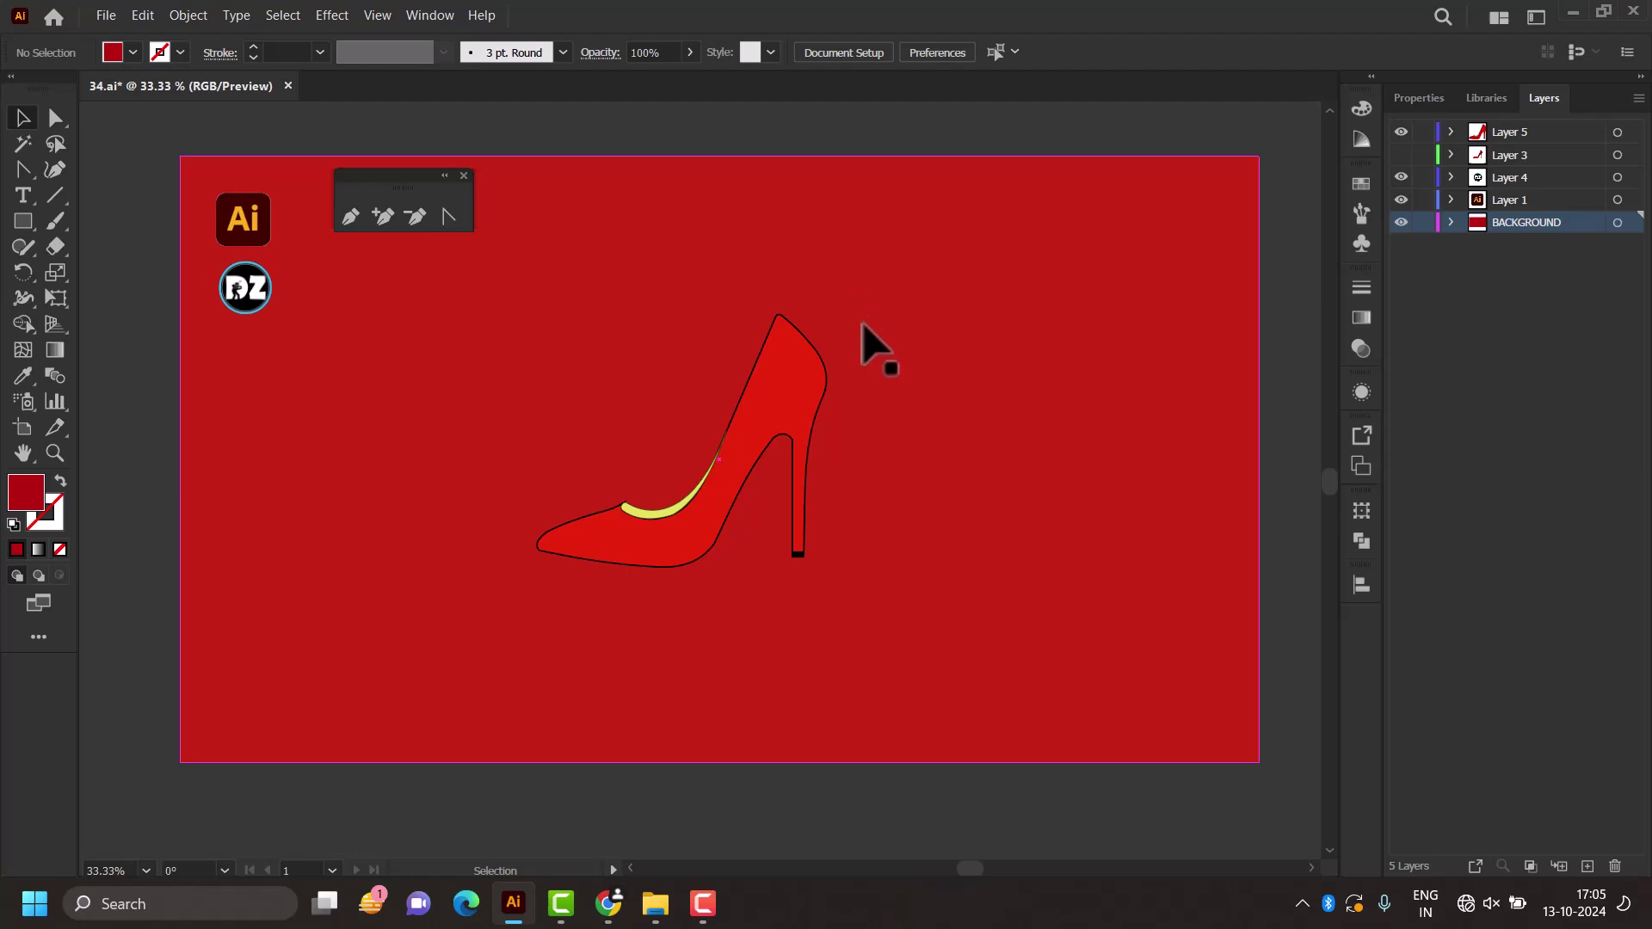
# Step: Lock the BACKGROUND layer in the Layers panel
pyautogui.click(822, 370)
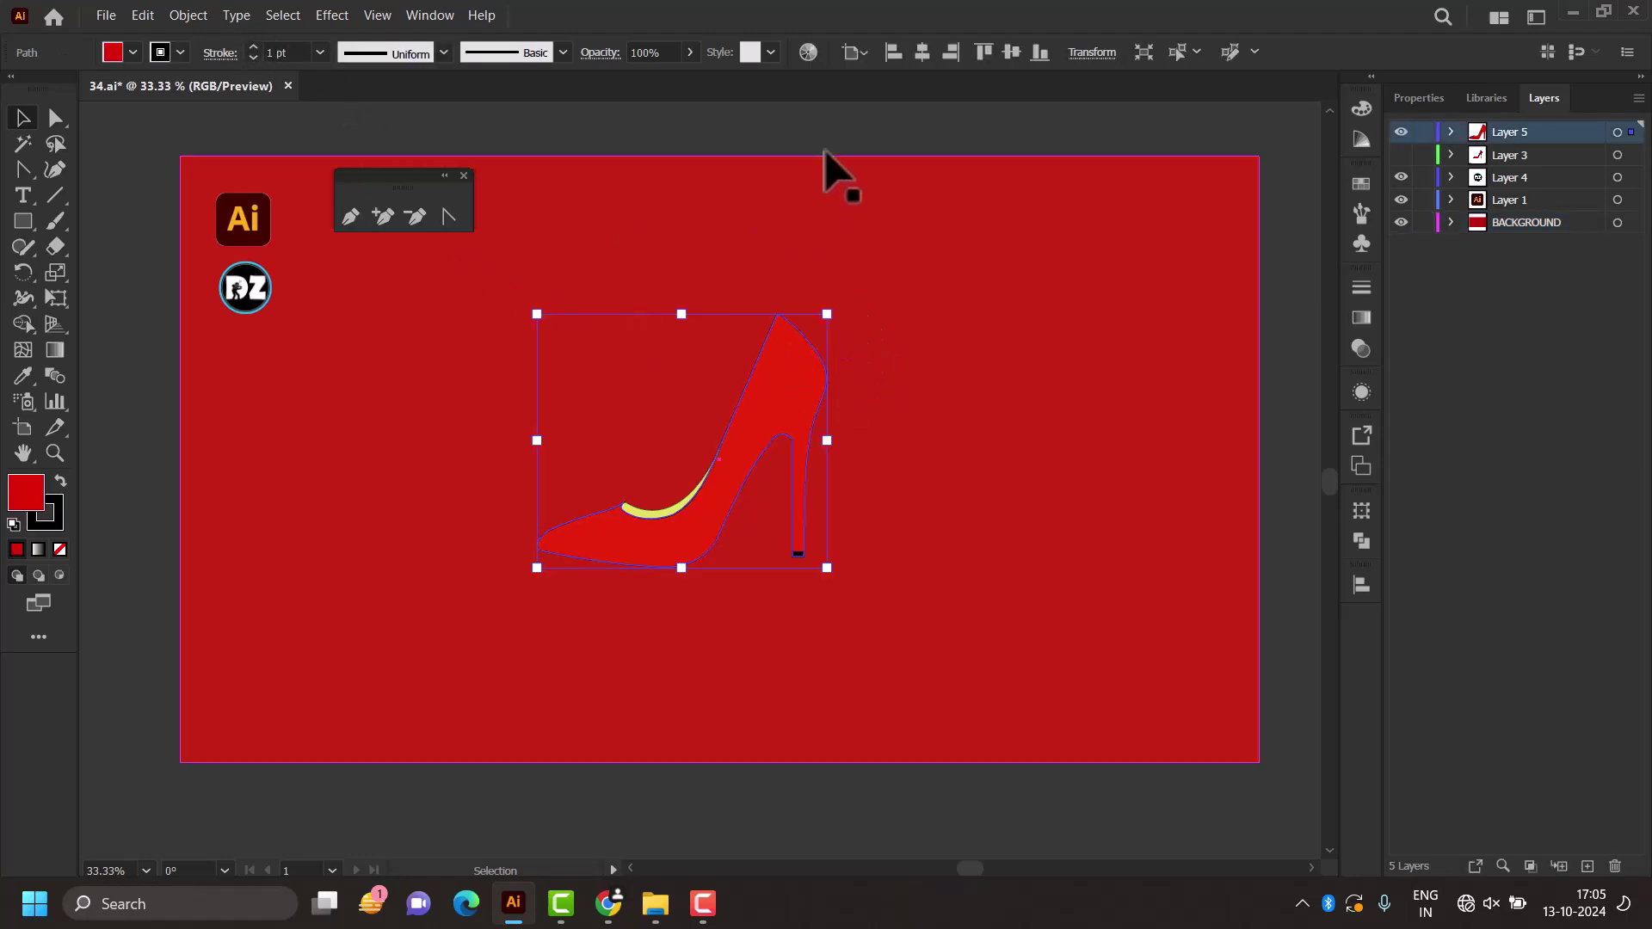
pyautogui.click(907, 306)
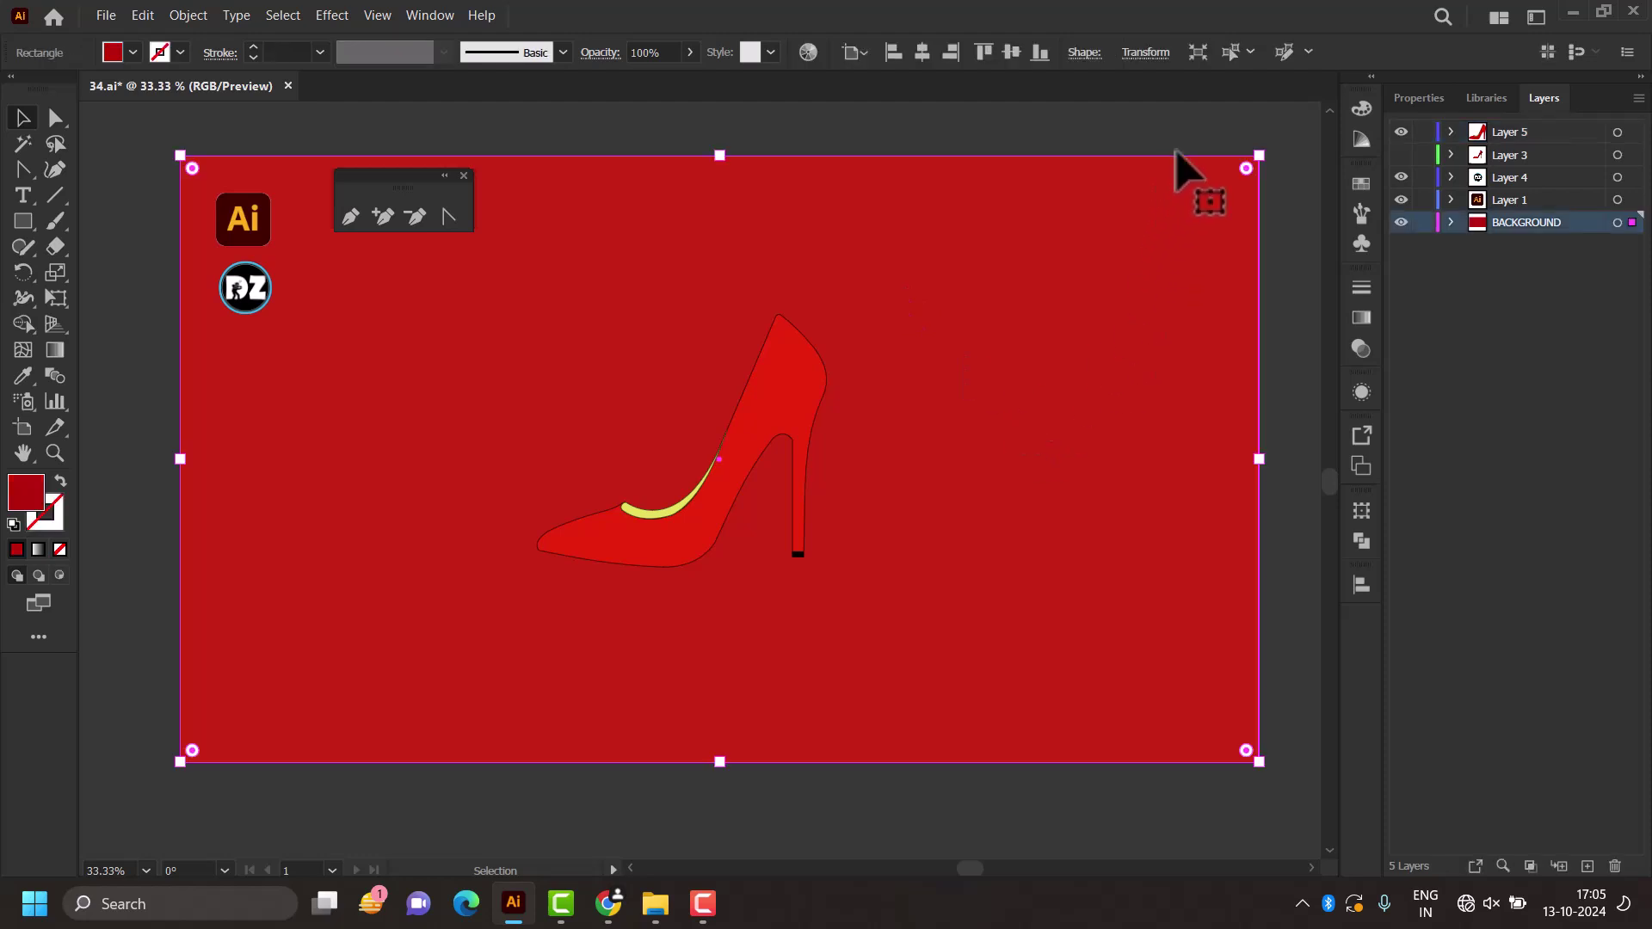
pyautogui.click(1423, 223)
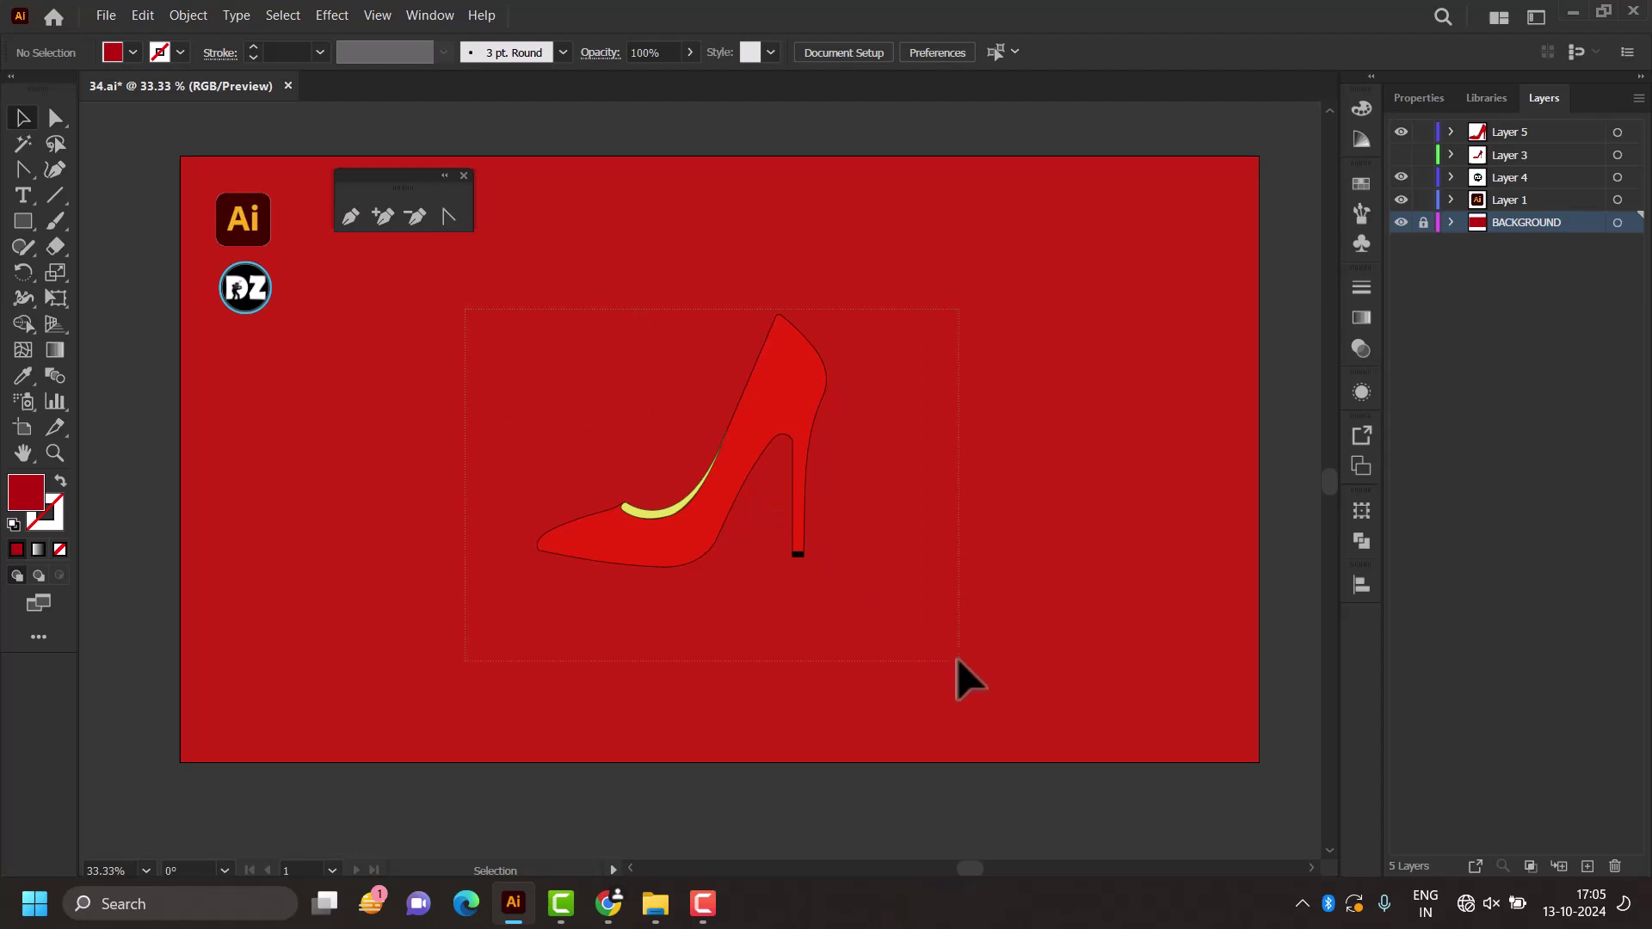
# Step: Scale the shoe up by dragging a corner handle outward so it fills more of the artboard
pyautogui.moveTo(957, 659); pyautogui.dragTo(957, 658)
pyautogui.moveTo(827, 568)
pyautogui.mouseDown()
pyautogui.moveTo(964, 733)
pyautogui.moveTo(951, 723)
pyautogui.mouseUp()
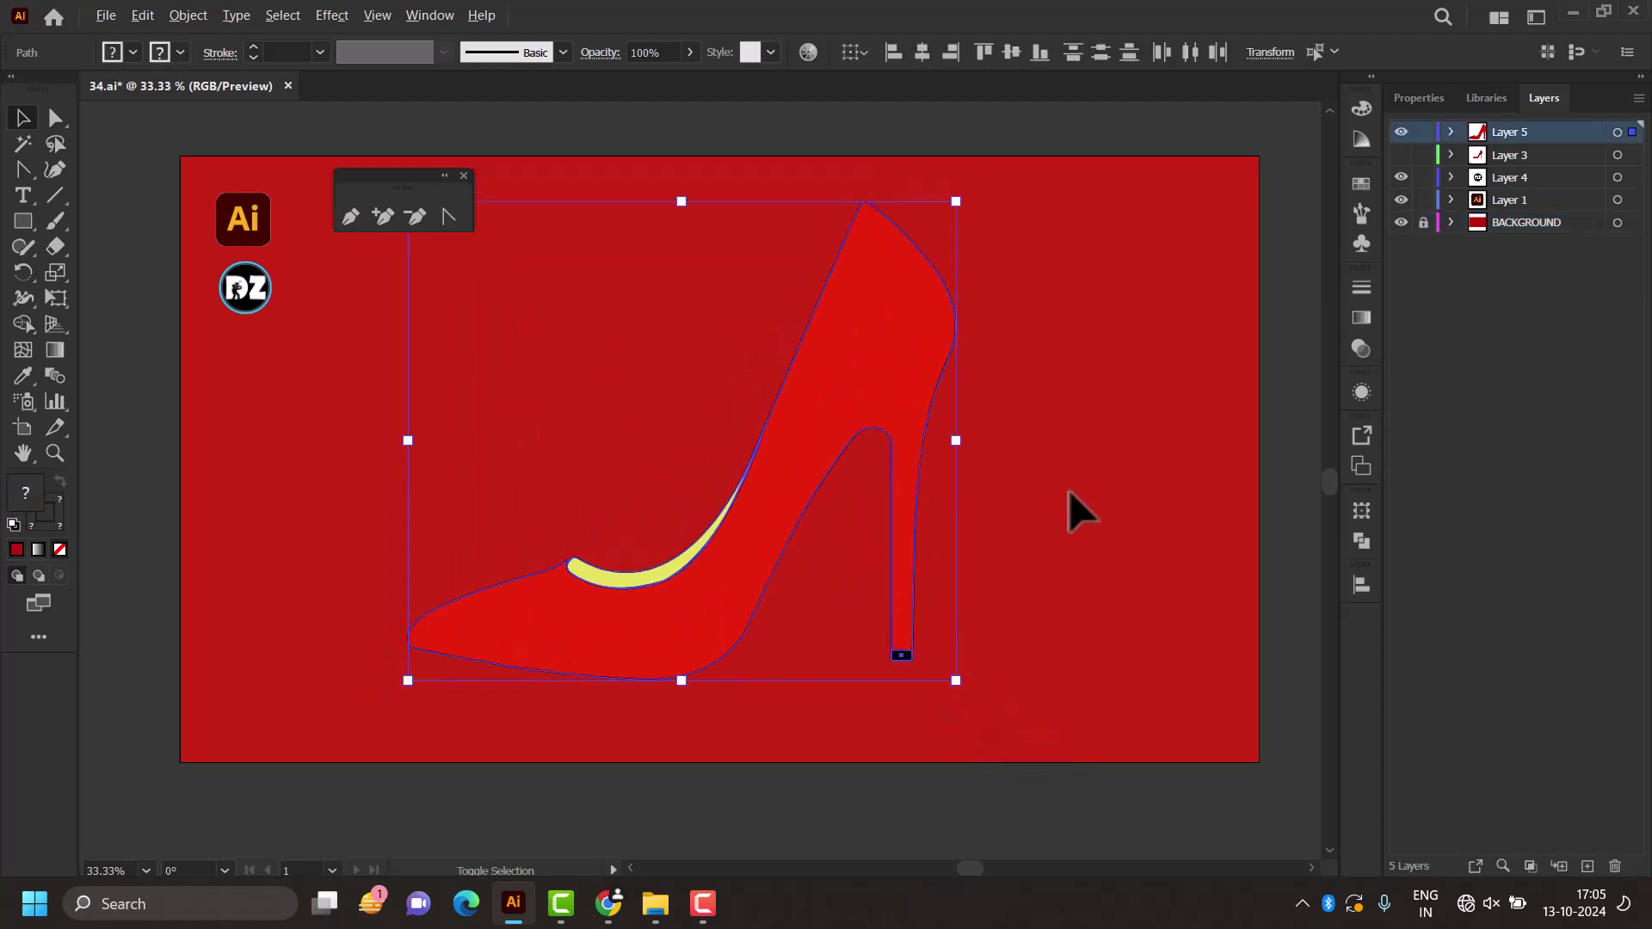
pyautogui.click(1070, 491)
pyautogui.scroll(-1, 1068, 491)
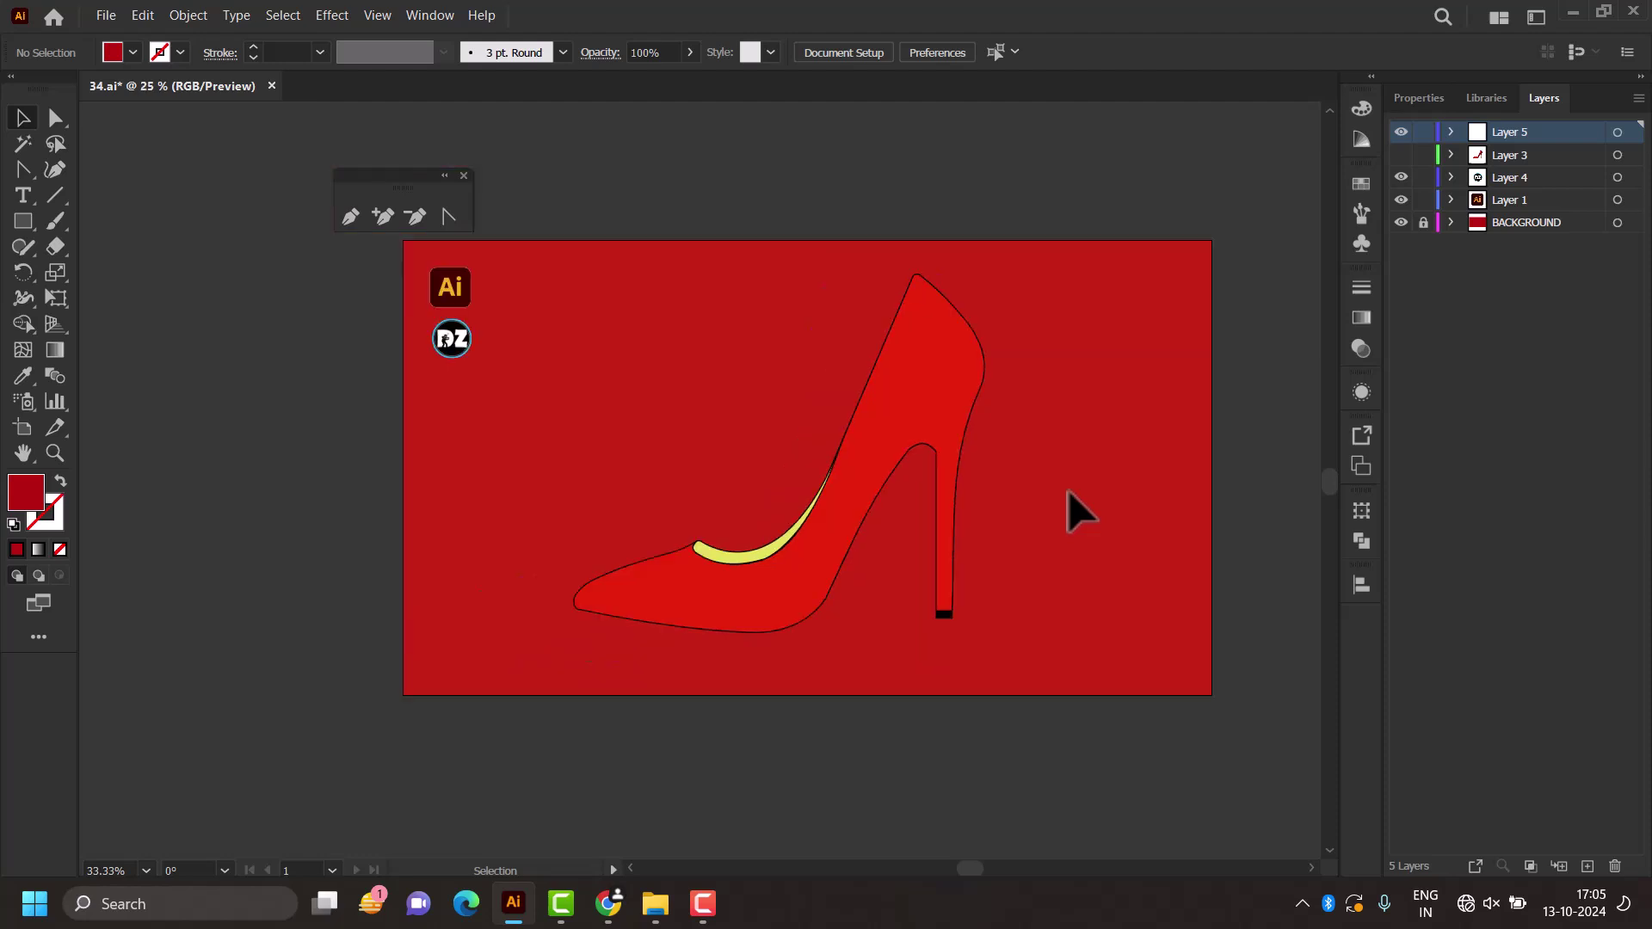
# Step: Recolour the yellow lining with the tan swatch from the Fill swatches, after trying brown and greys
pyautogui.click(765, 553)
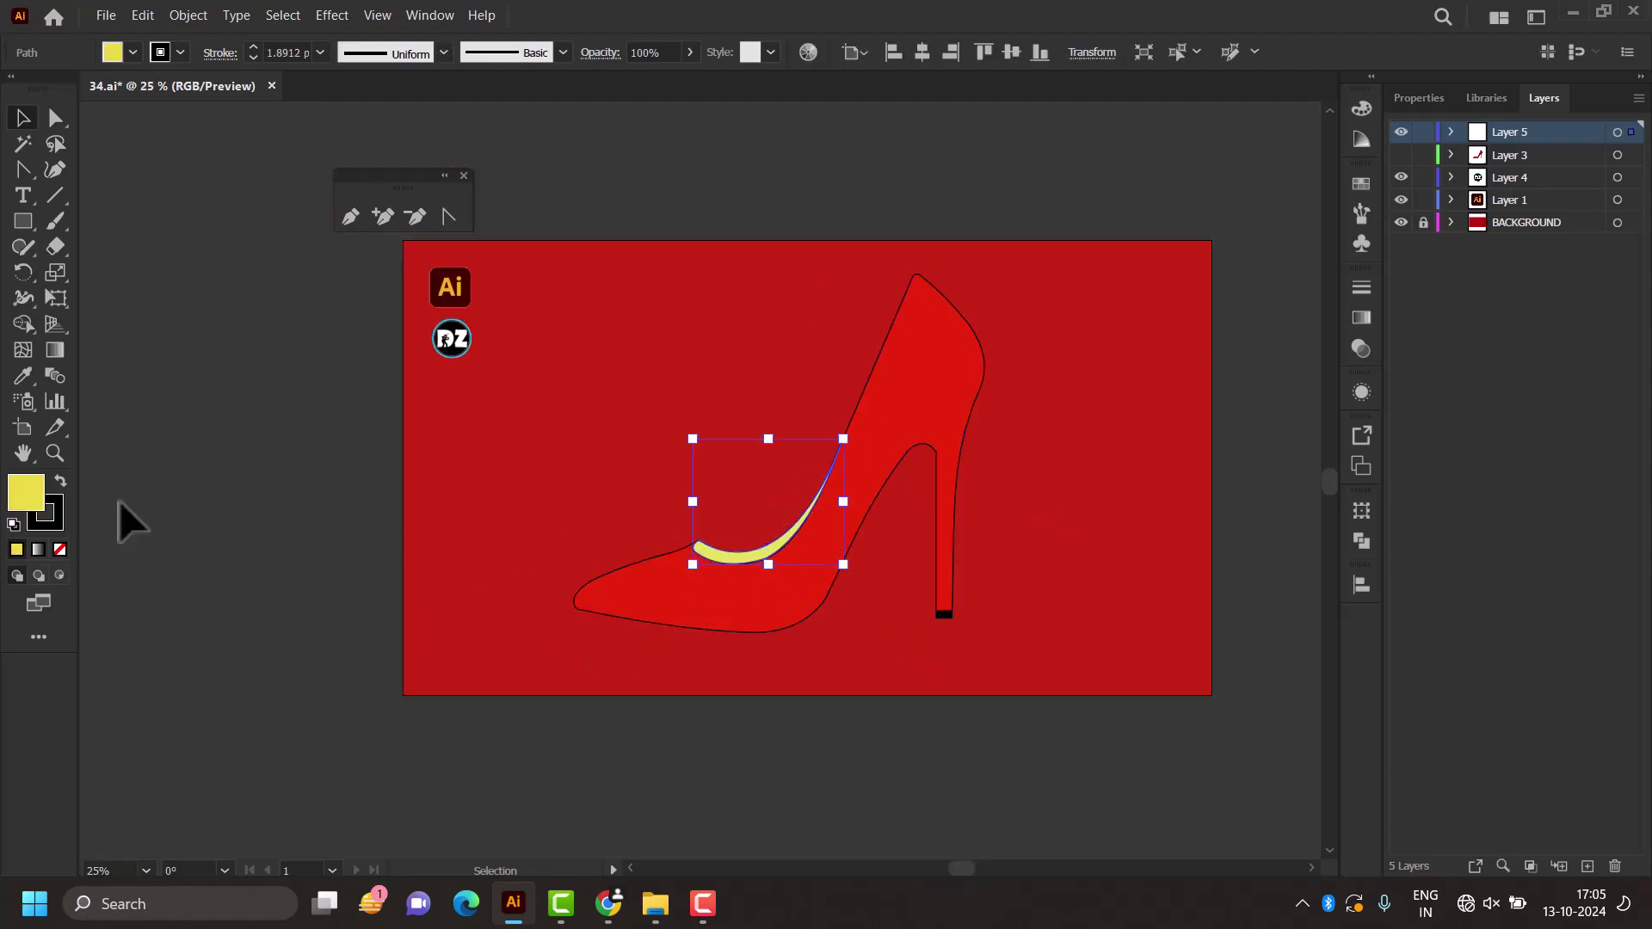
pyautogui.doubleClick(23, 499)
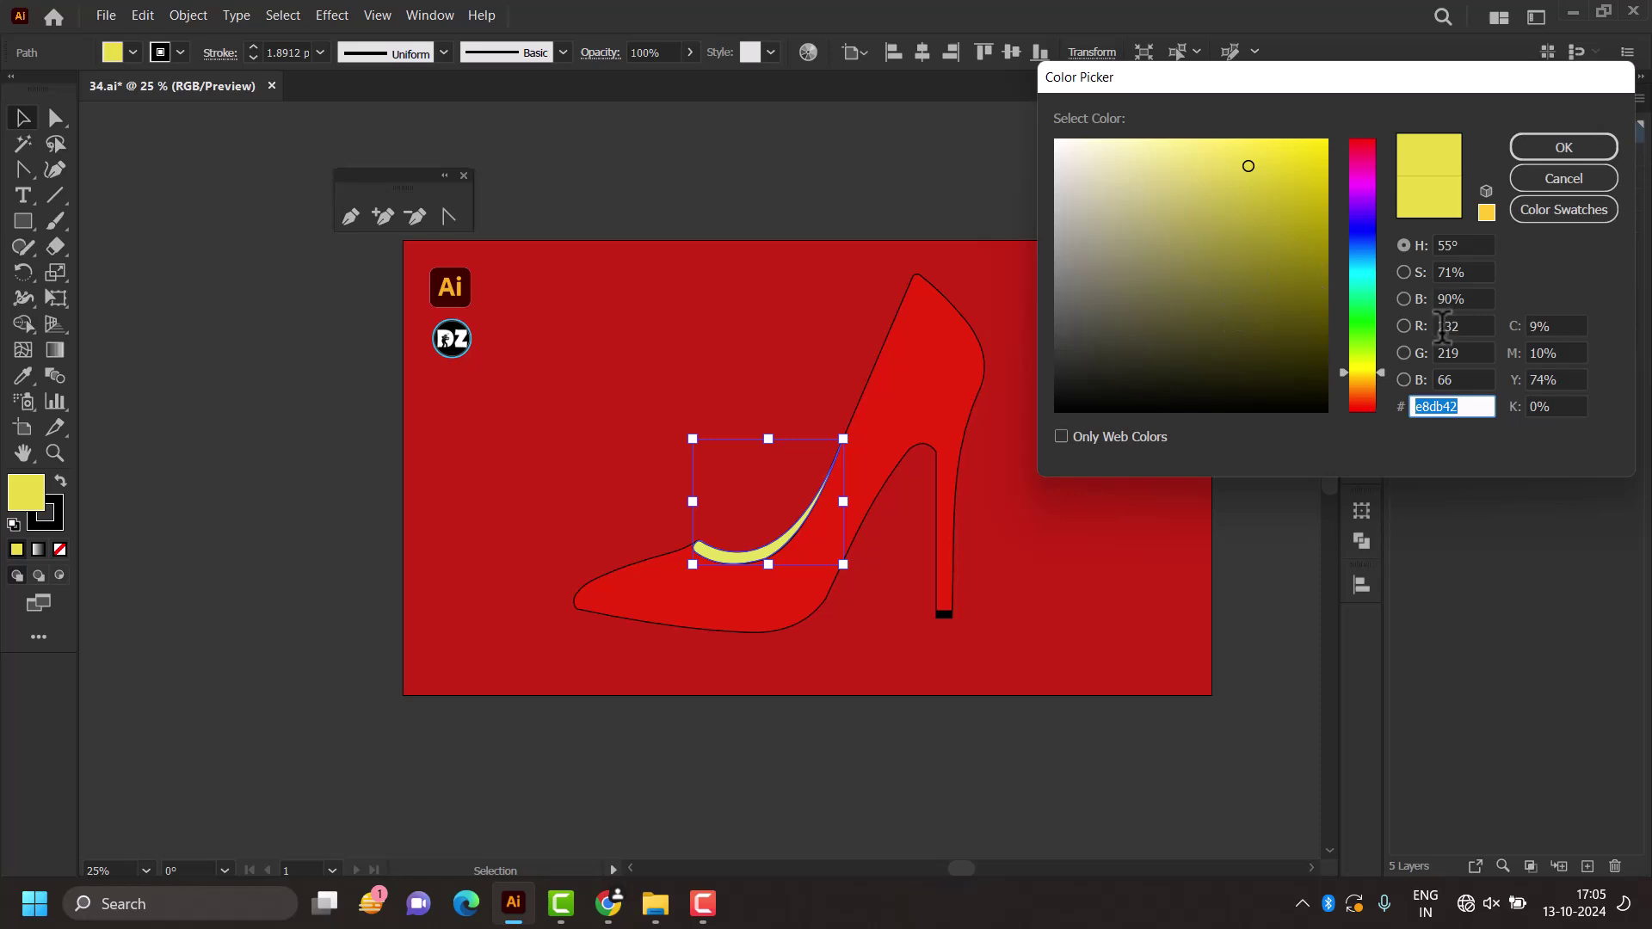
pyautogui.click(1562, 182)
pyautogui.click(133, 53)
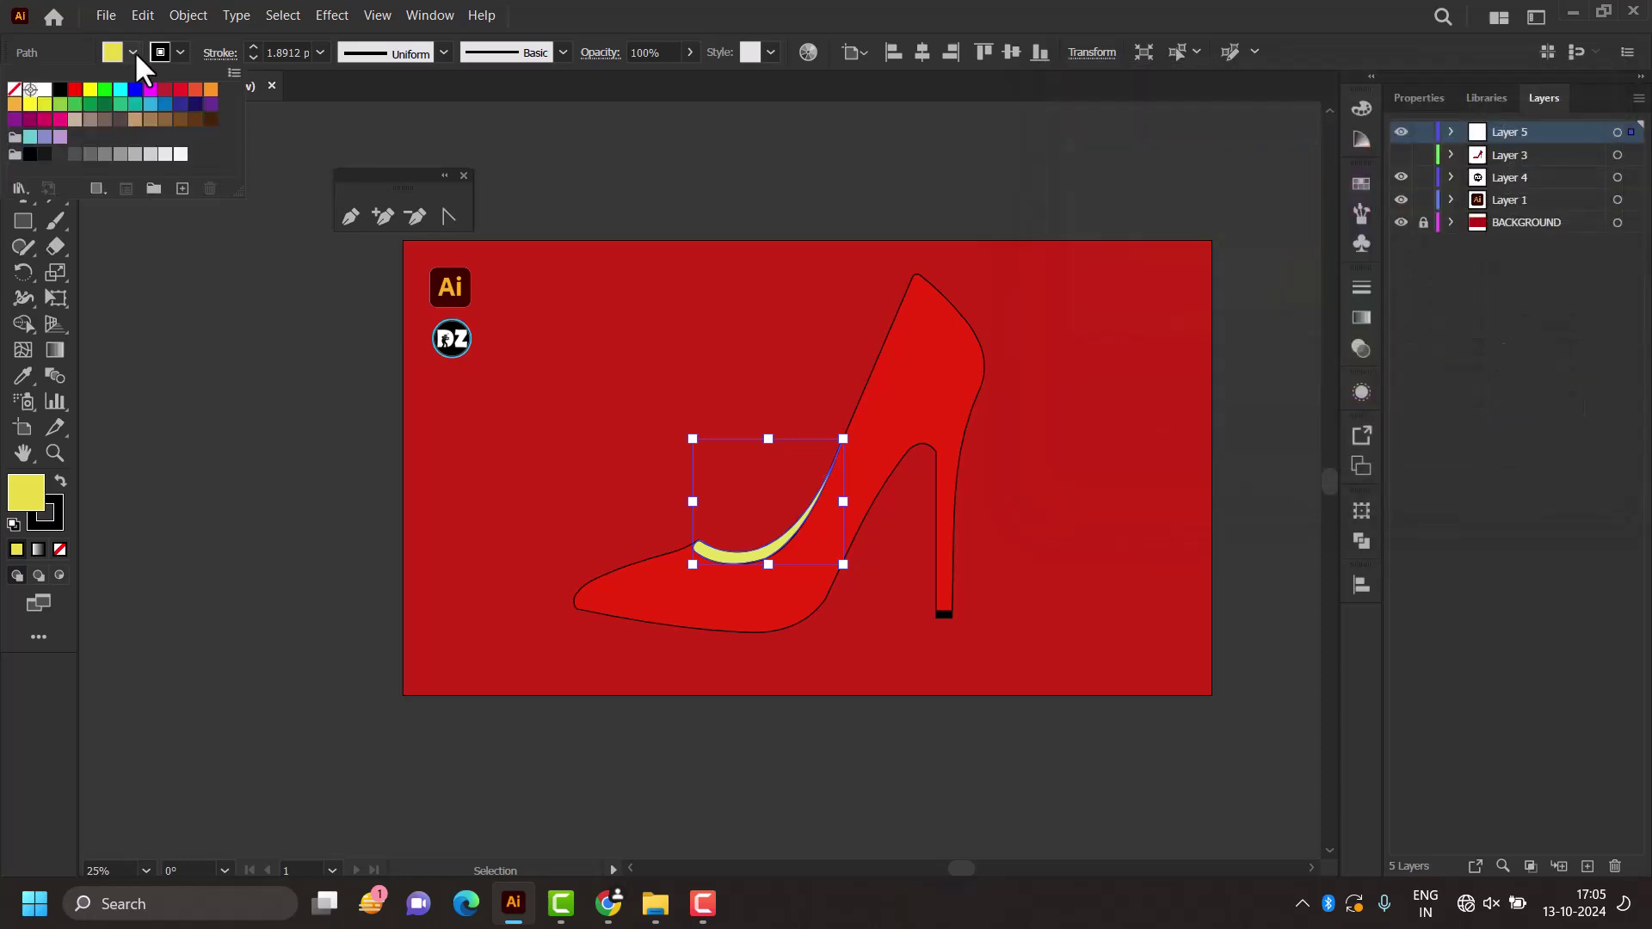
pyautogui.click(151, 120)
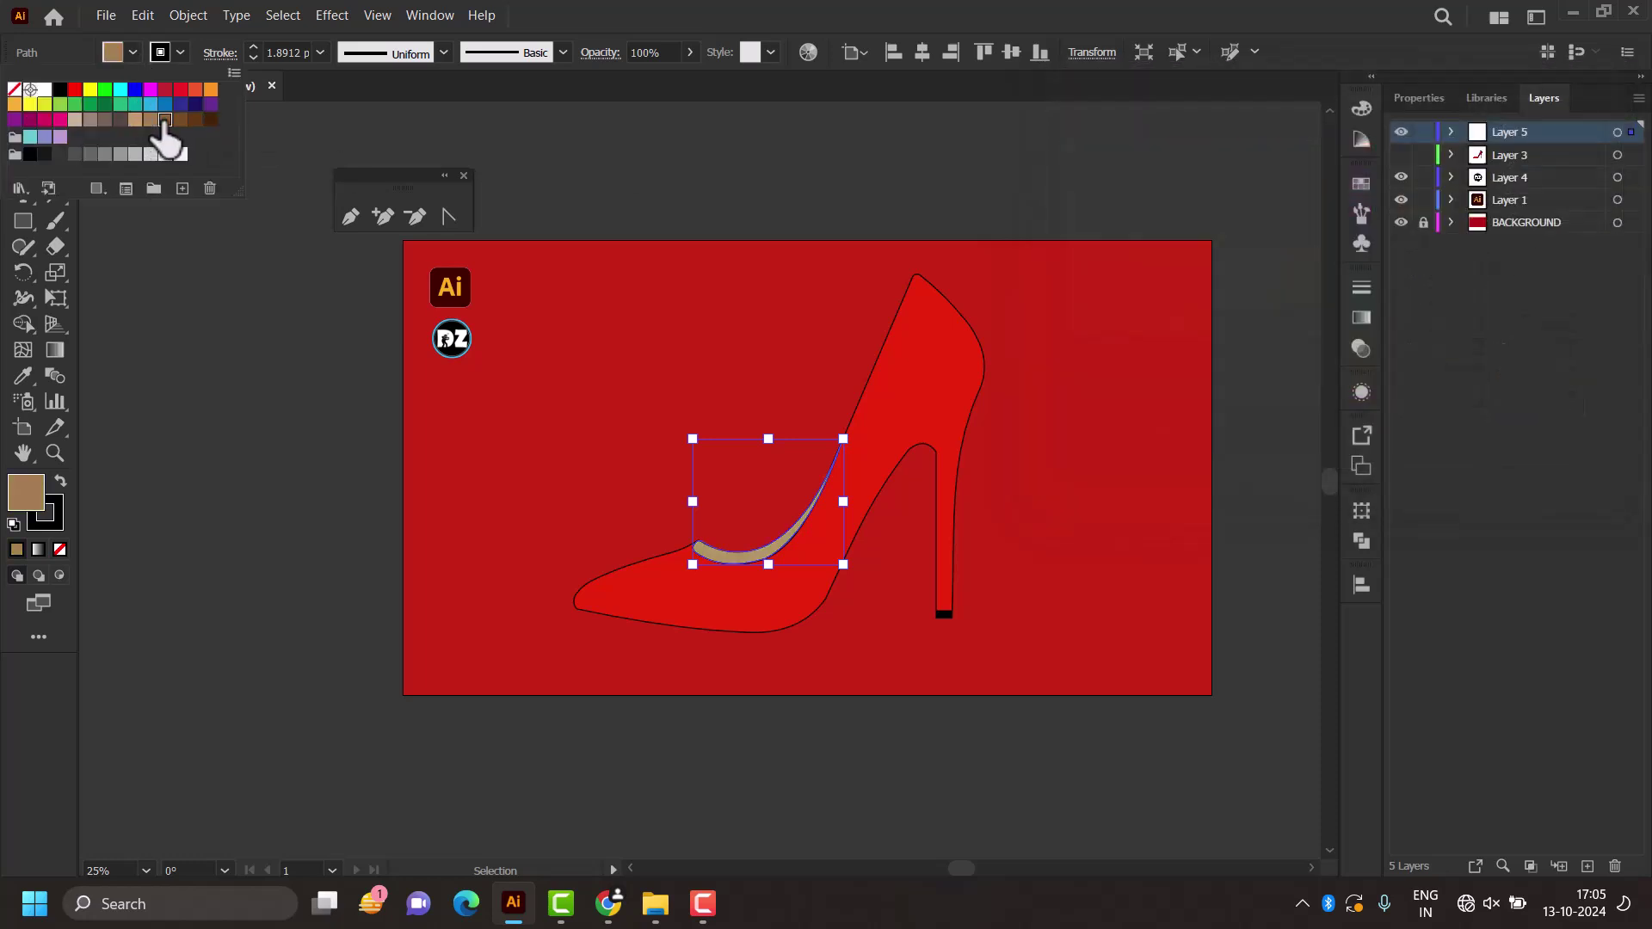
pyautogui.click(165, 120)
pyautogui.click(135, 154)
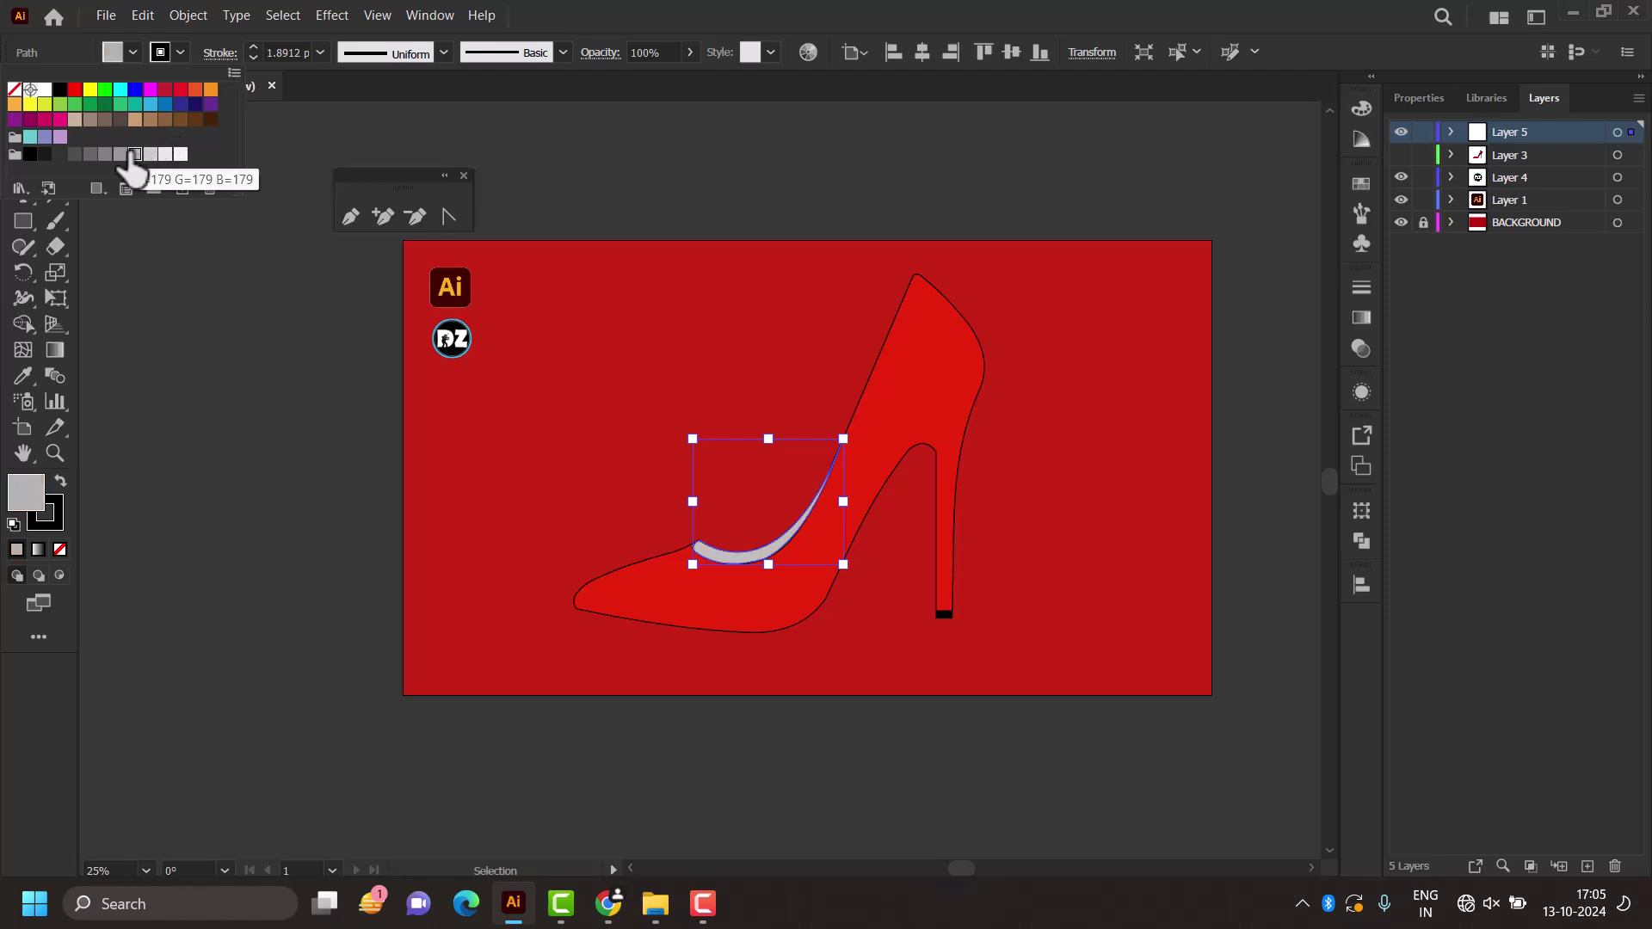
pyautogui.click(114, 159)
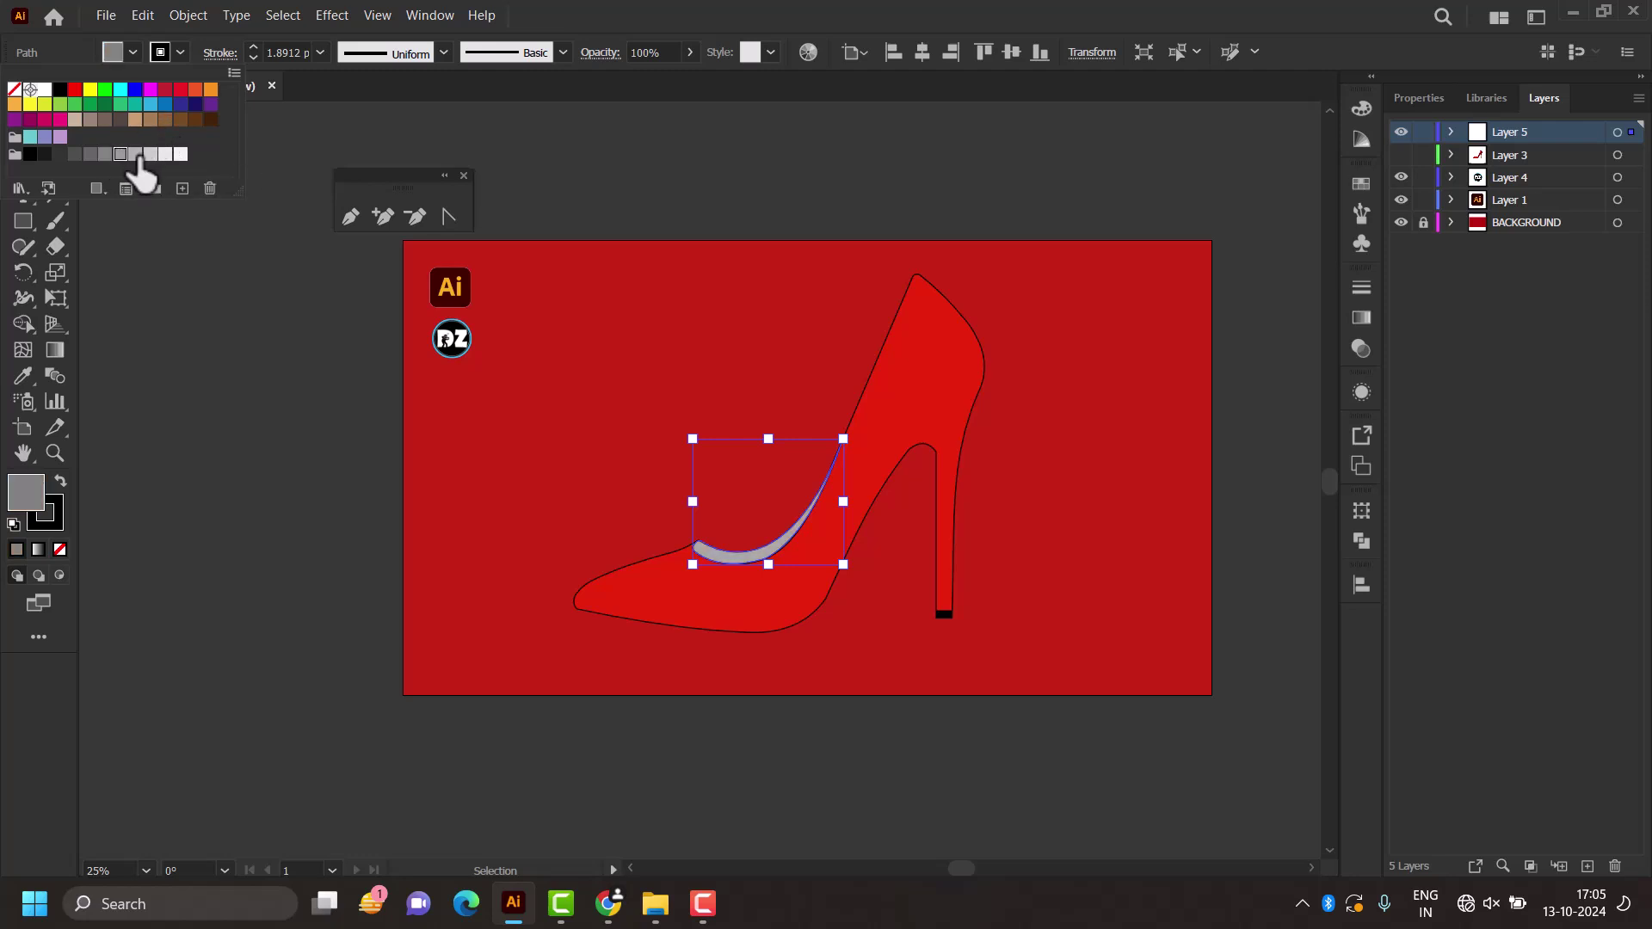
pyautogui.click(136, 154)
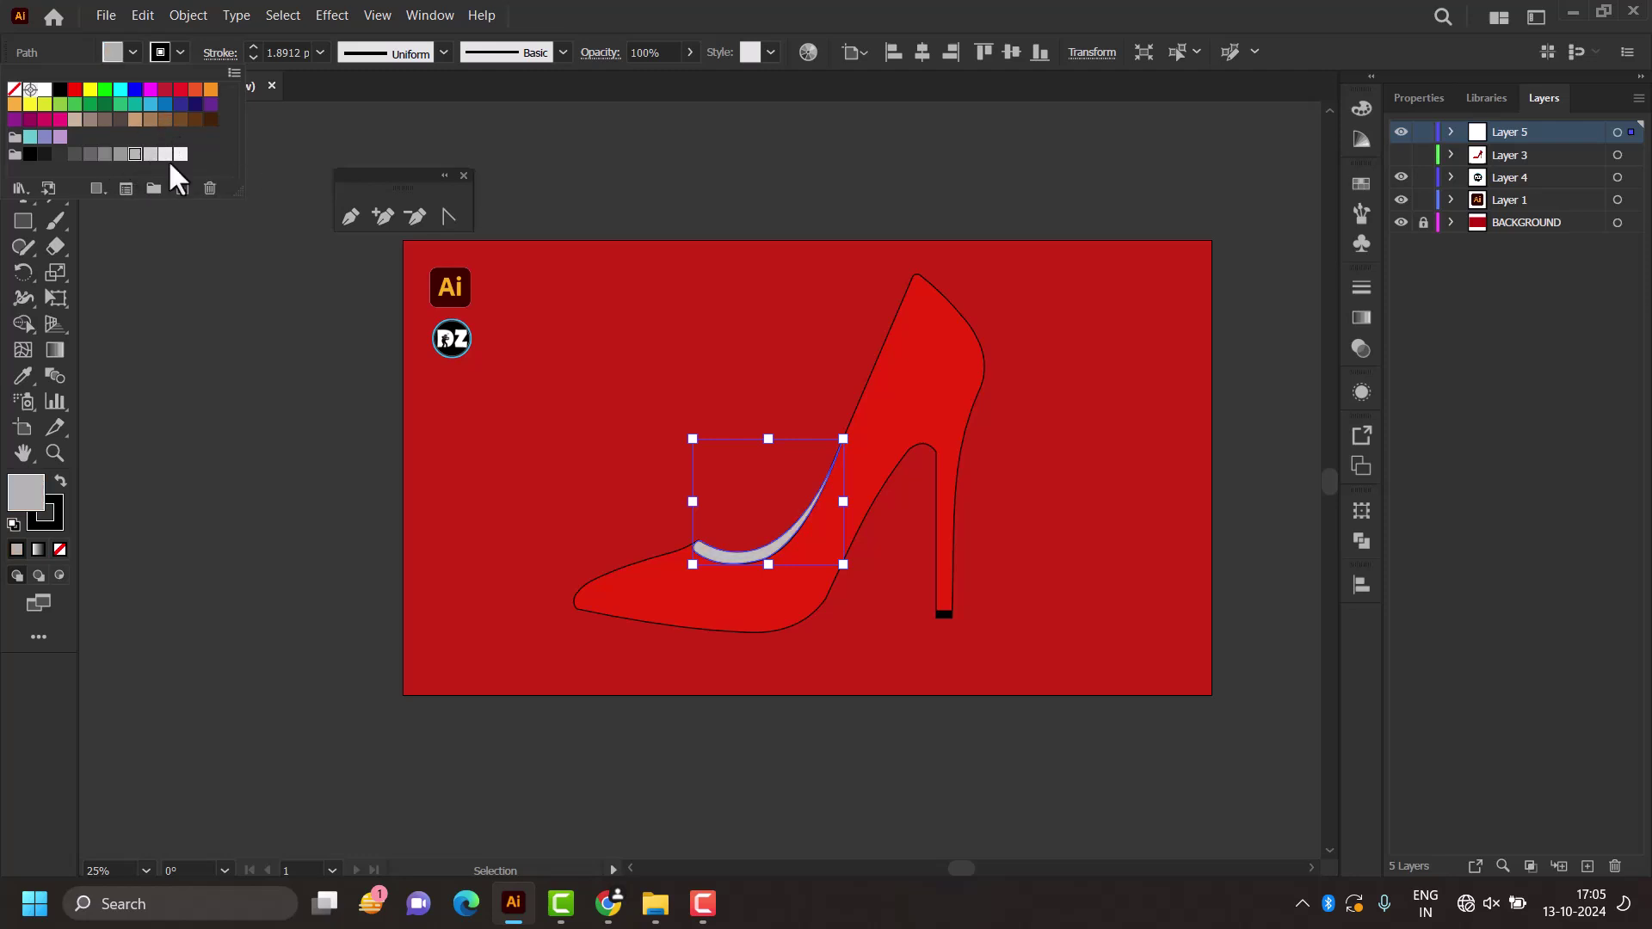
pyautogui.click(135, 120)
pyautogui.click(597, 184)
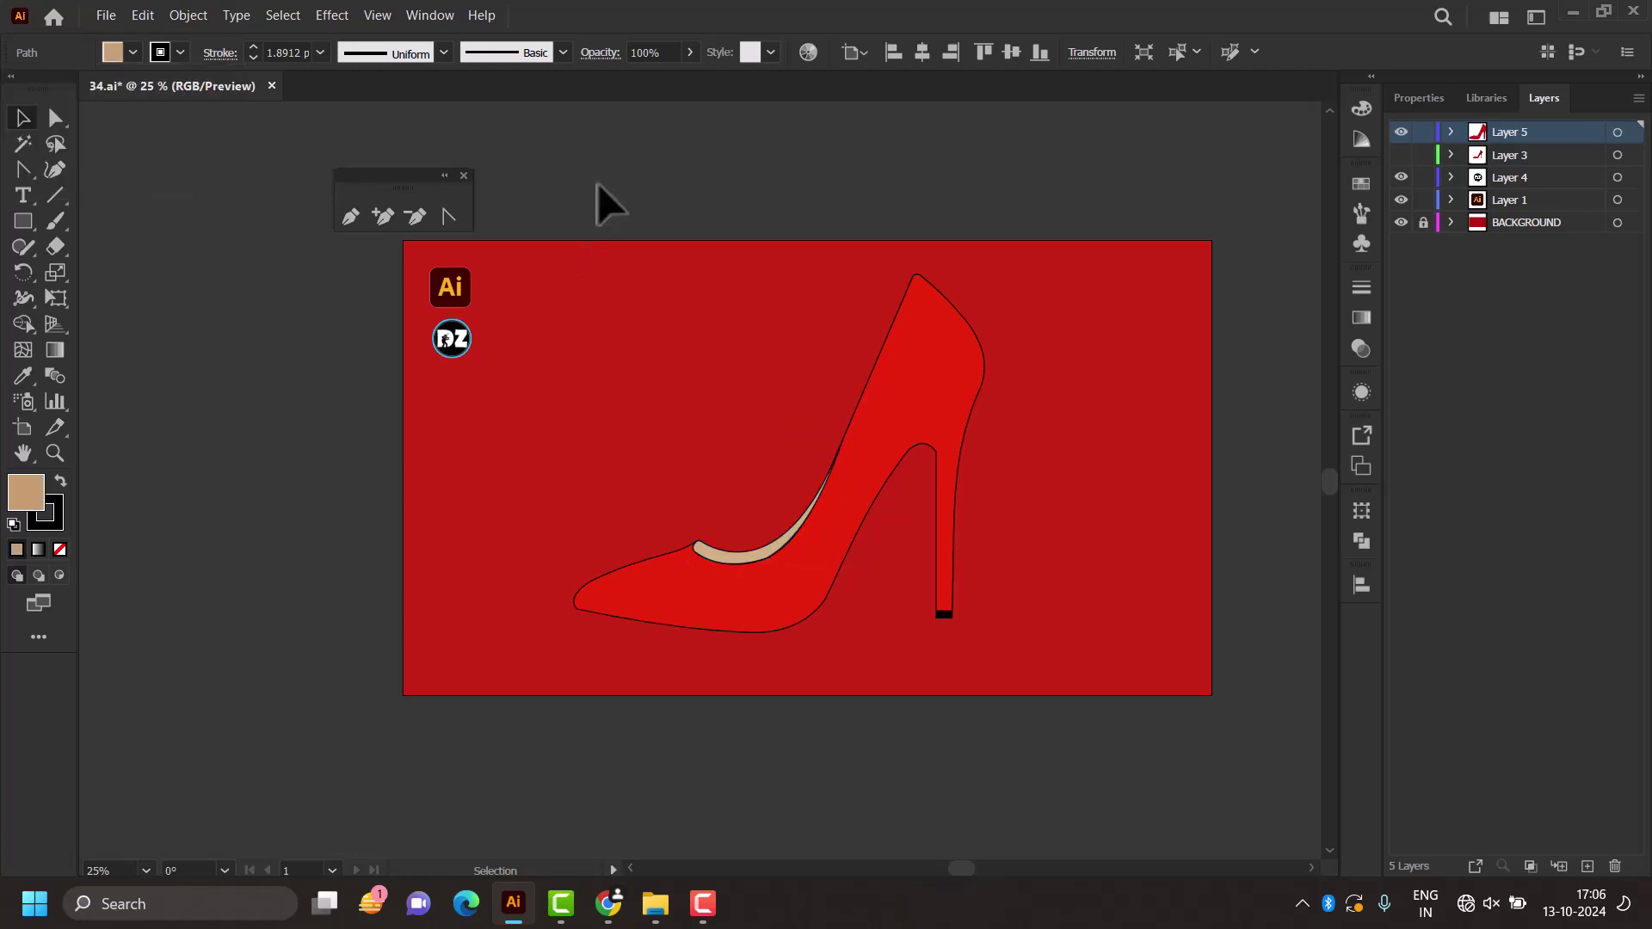
pyautogui.click(597, 184)
pyautogui.scroll(-1, 597, 183)
# Step: Unlock the BACKGROUND layer and eyedrop the pink-red sample square onto the background rectangle
pyautogui.scroll(1, 617, 193)
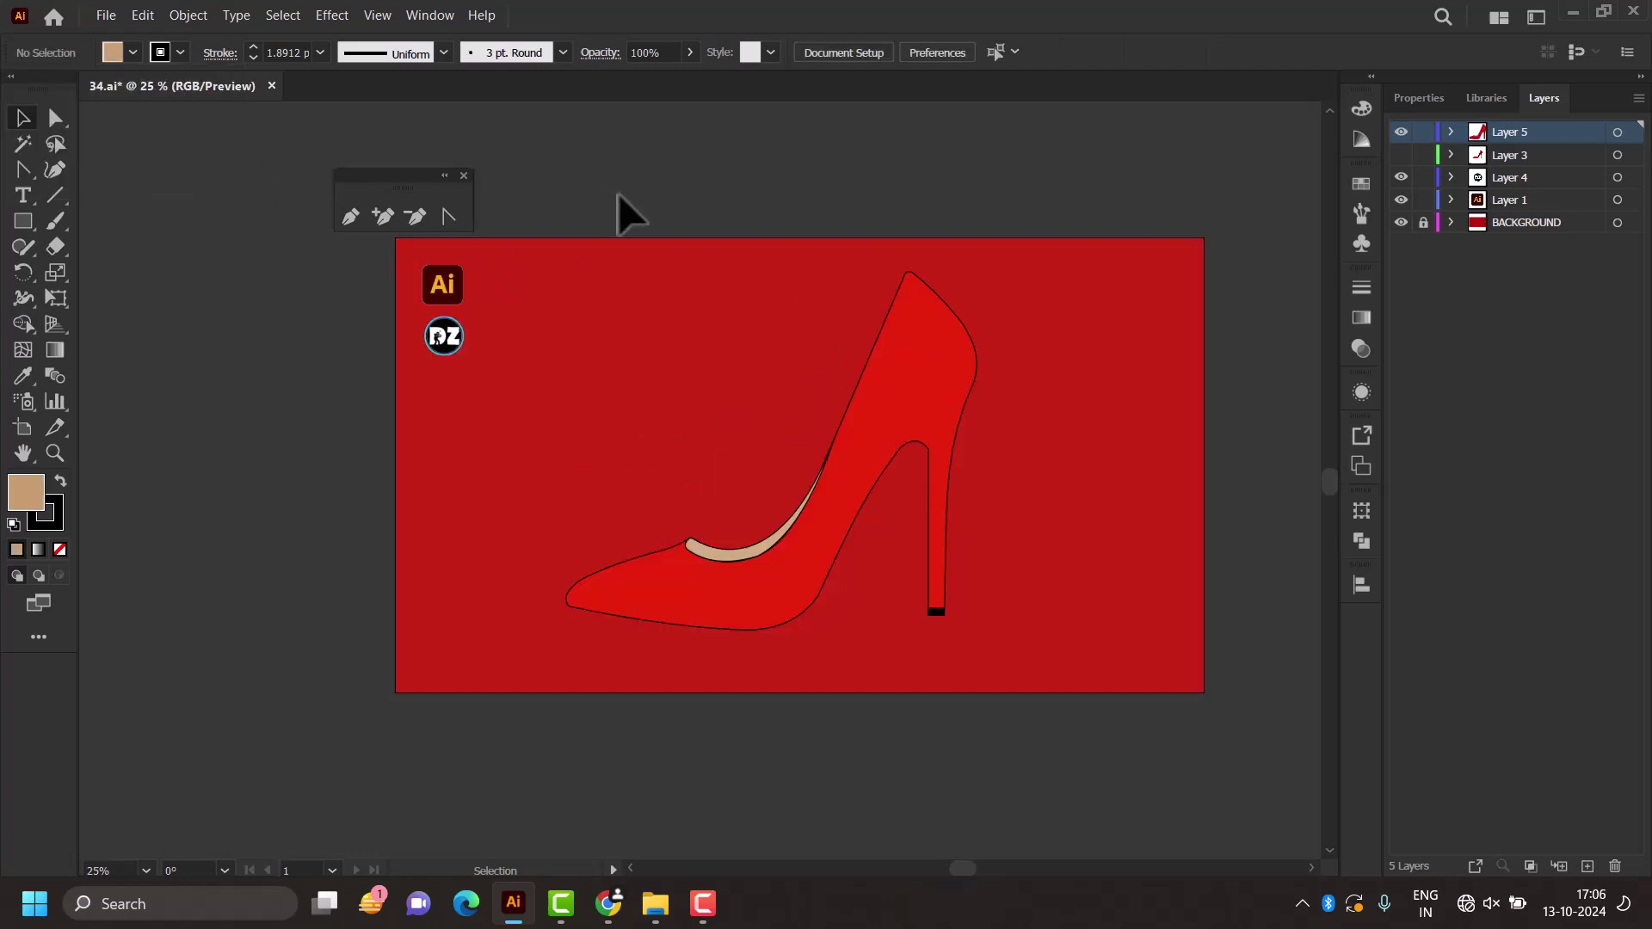
pyautogui.scroll(1, 617, 194)
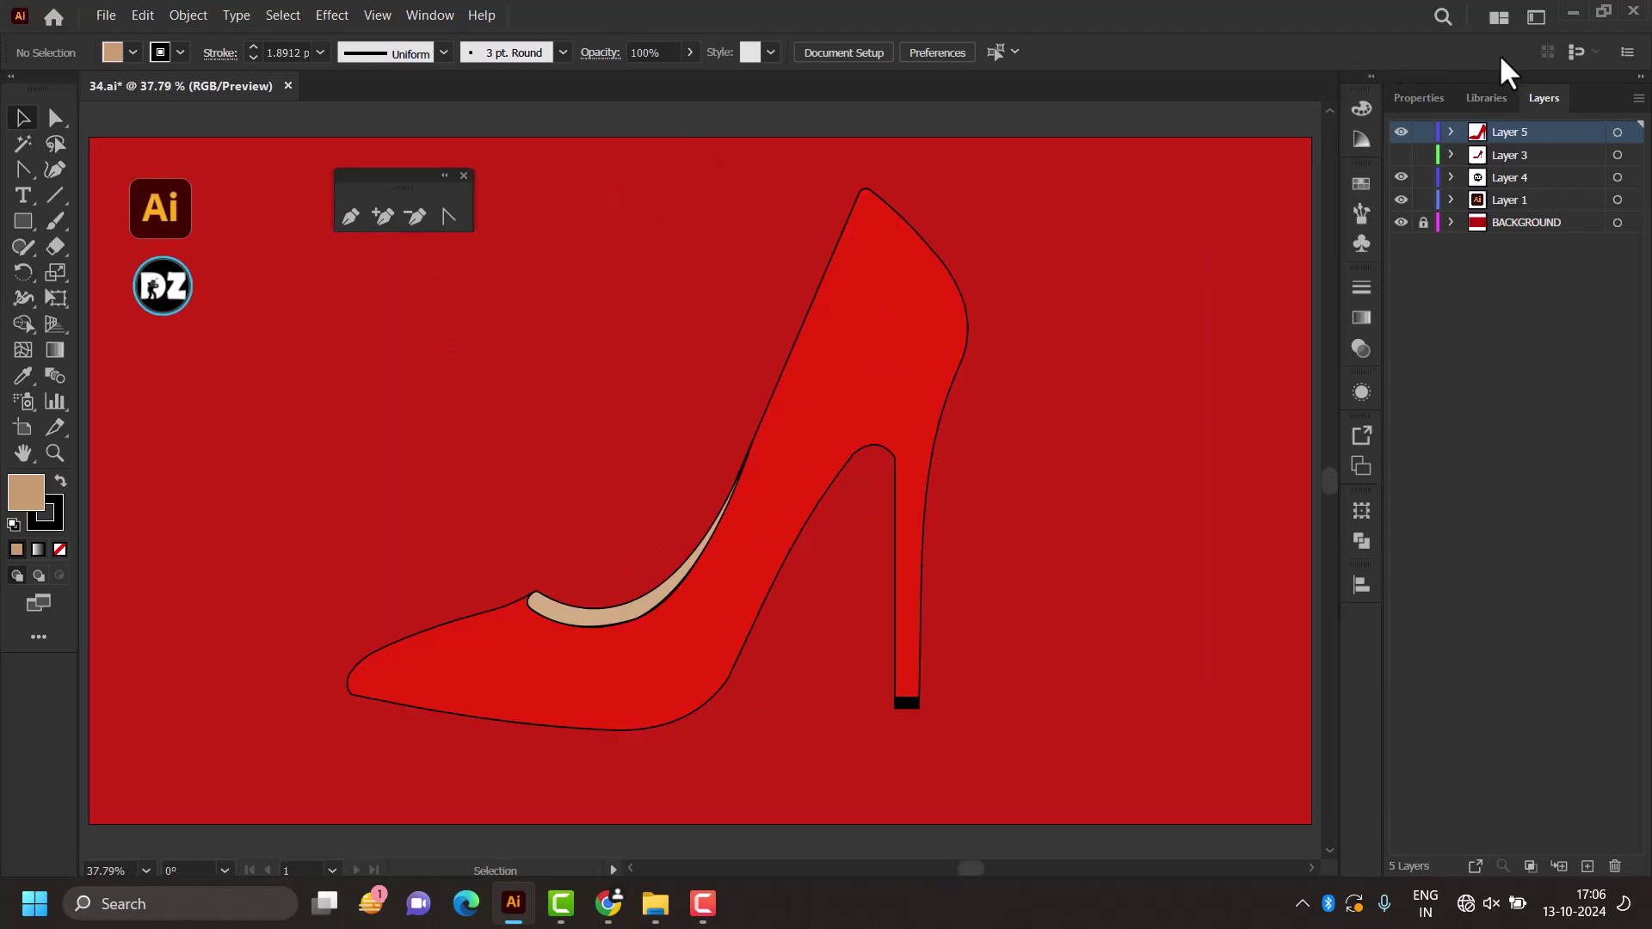
pyautogui.scroll(-1, 826, 375)
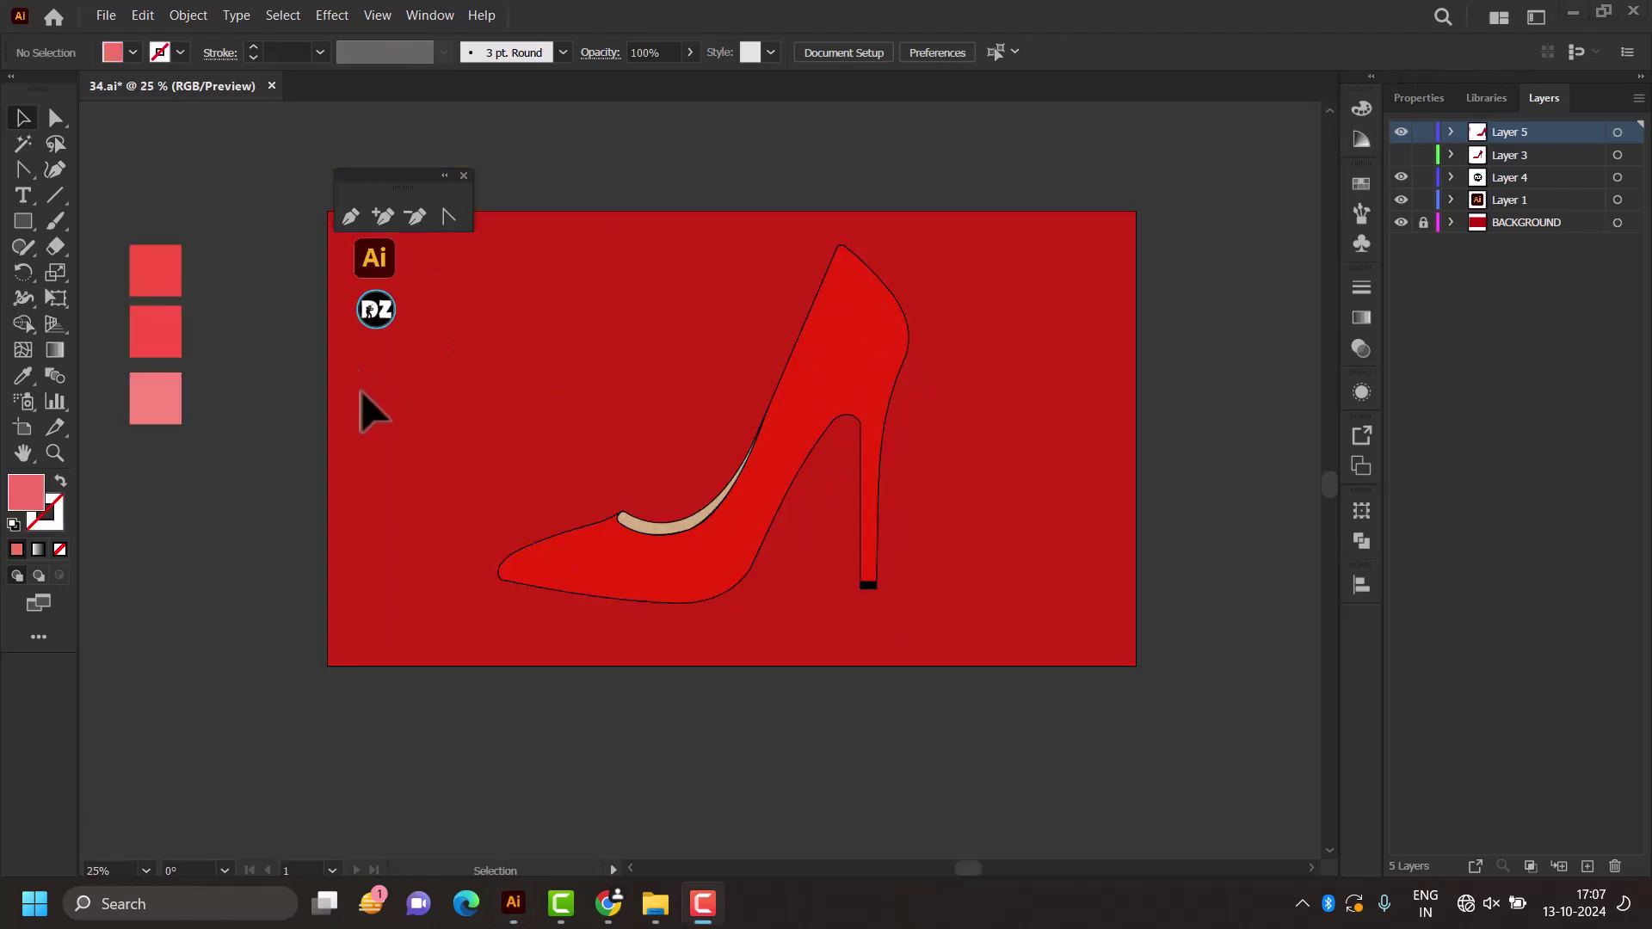
pyautogui.click(466, 427)
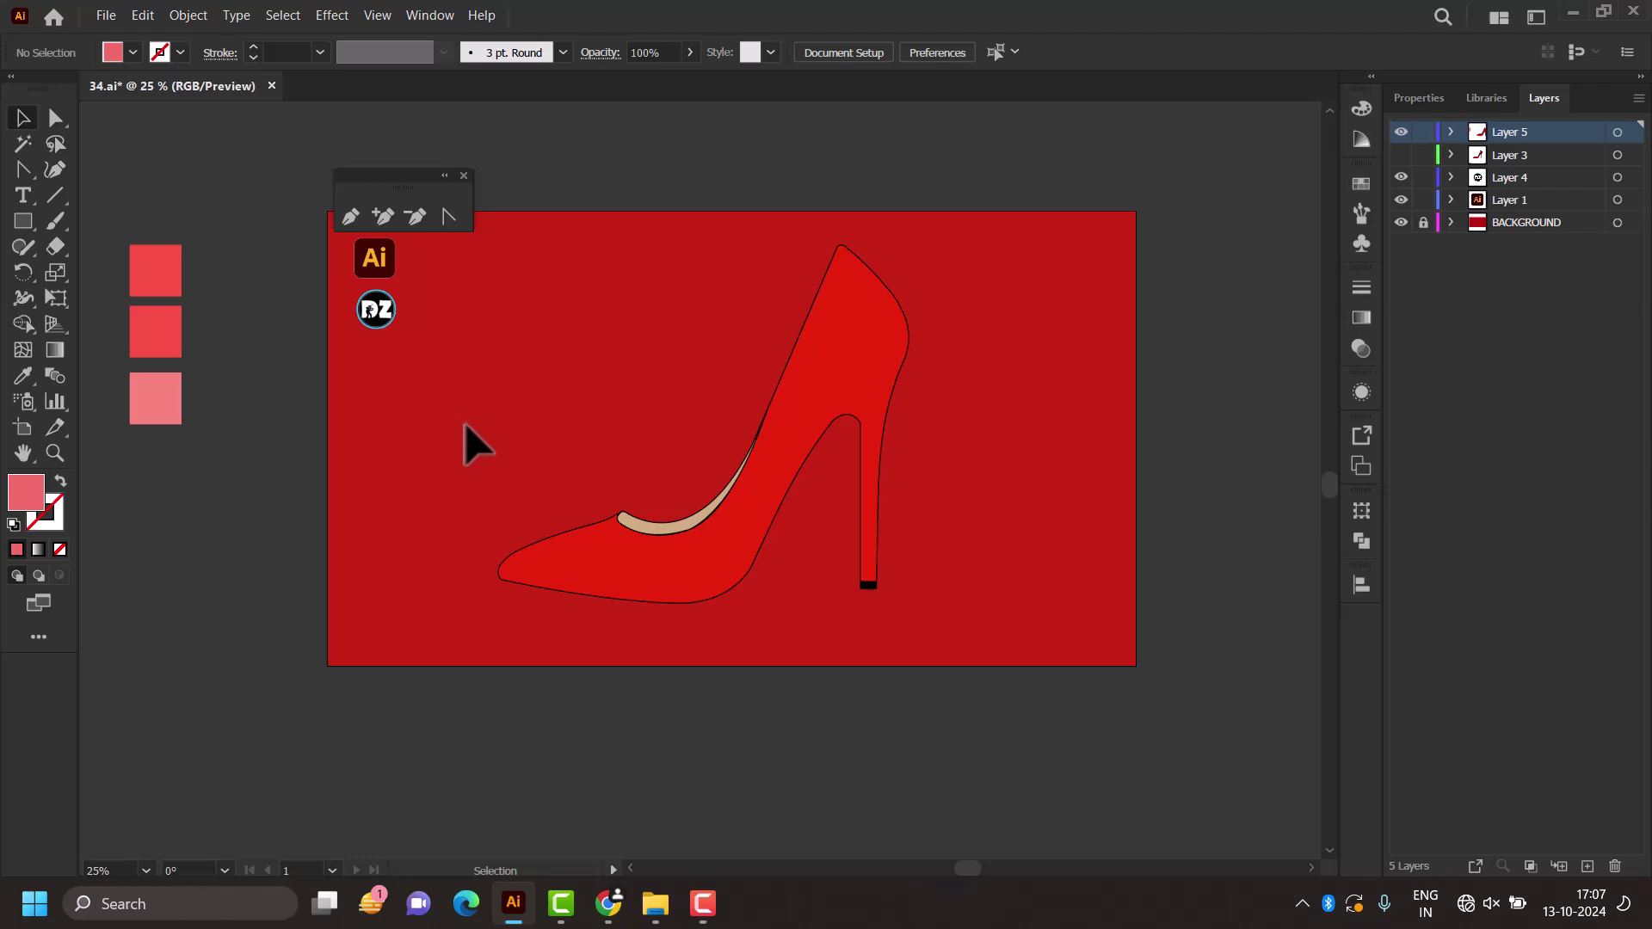
pyautogui.click(1423, 222)
pyautogui.click(628, 353)
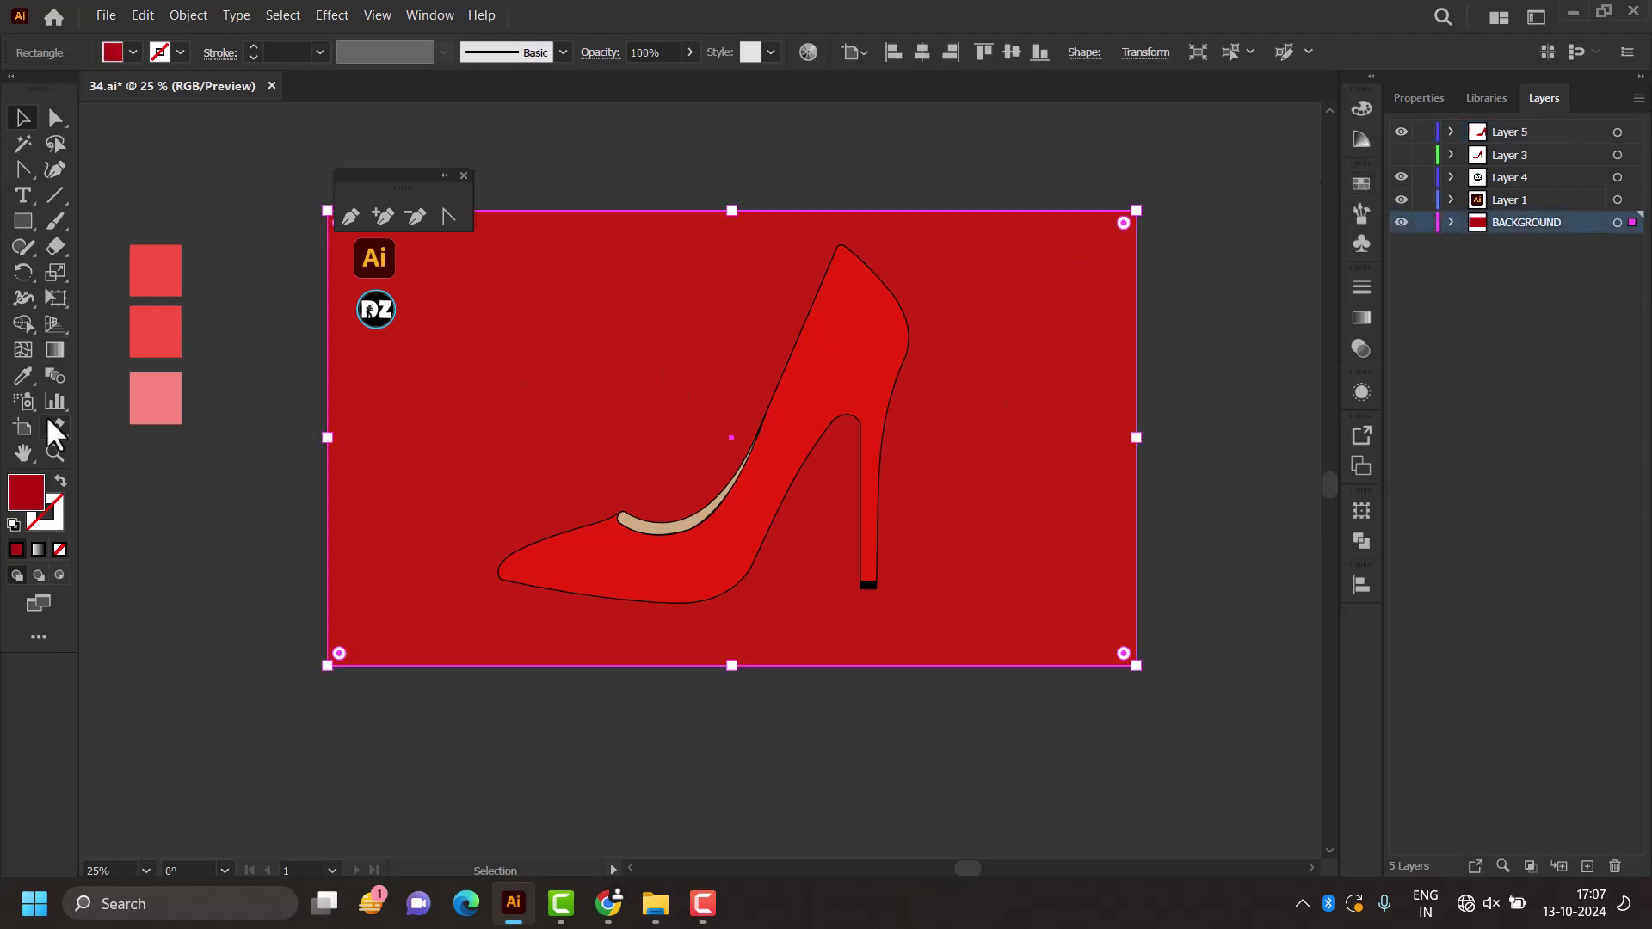
pyautogui.click(23, 376)
pyautogui.click(153, 272)
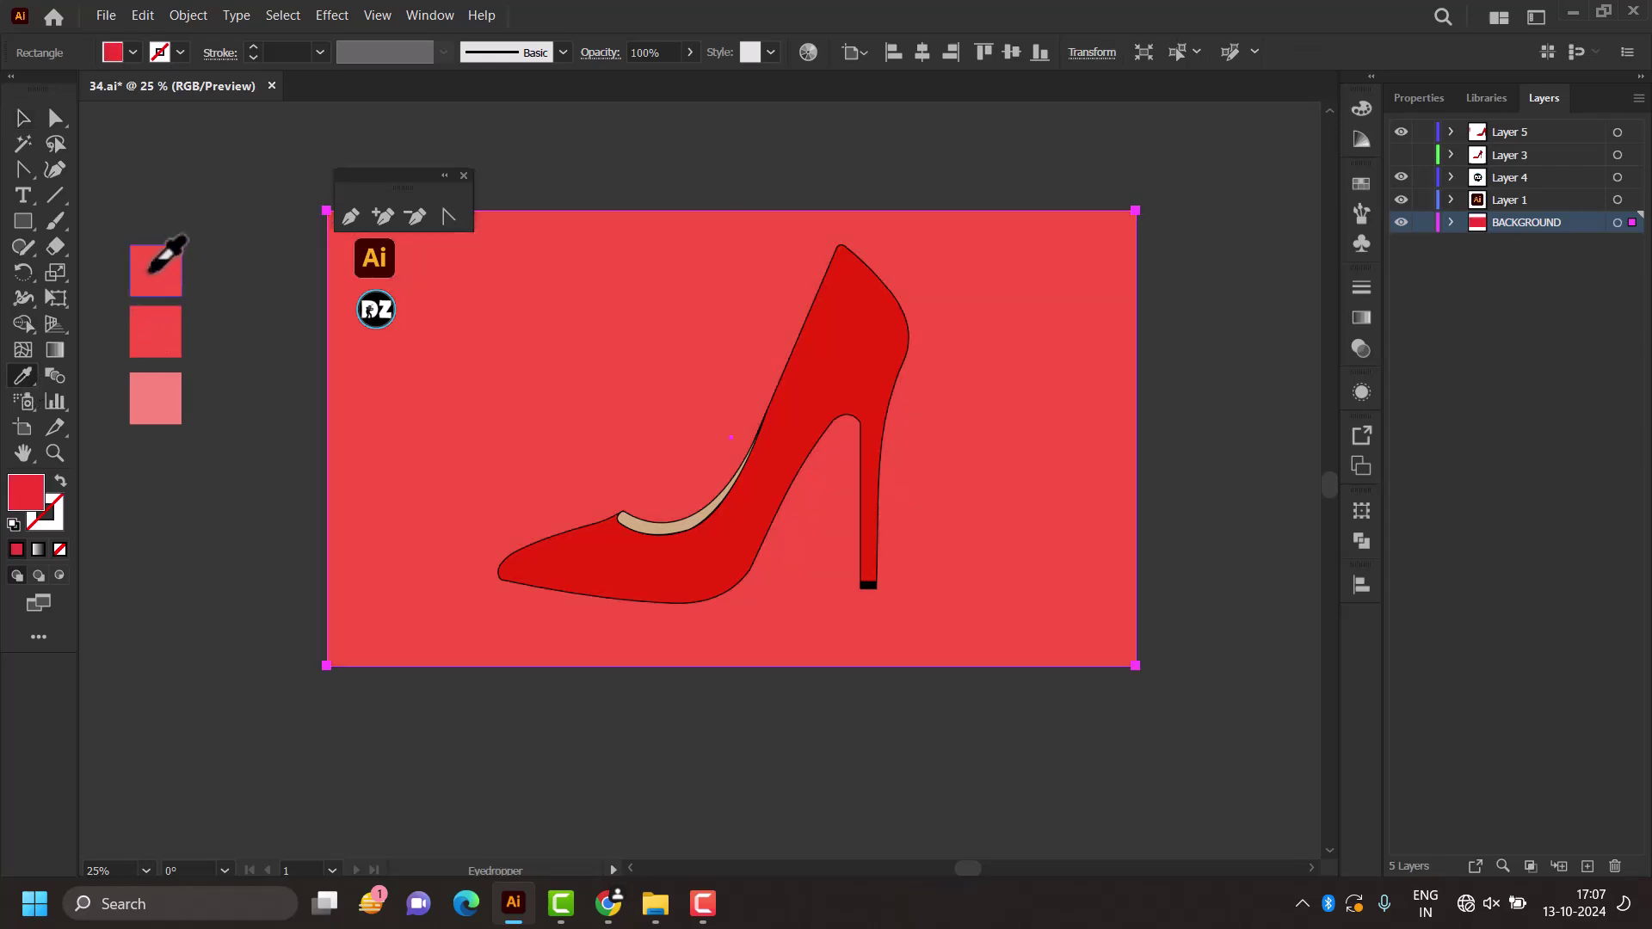
pyautogui.click(23, 118)
# Step: Fill the shoe with the pink-red sample using the Eyedropper
pyautogui.click(266, 607)
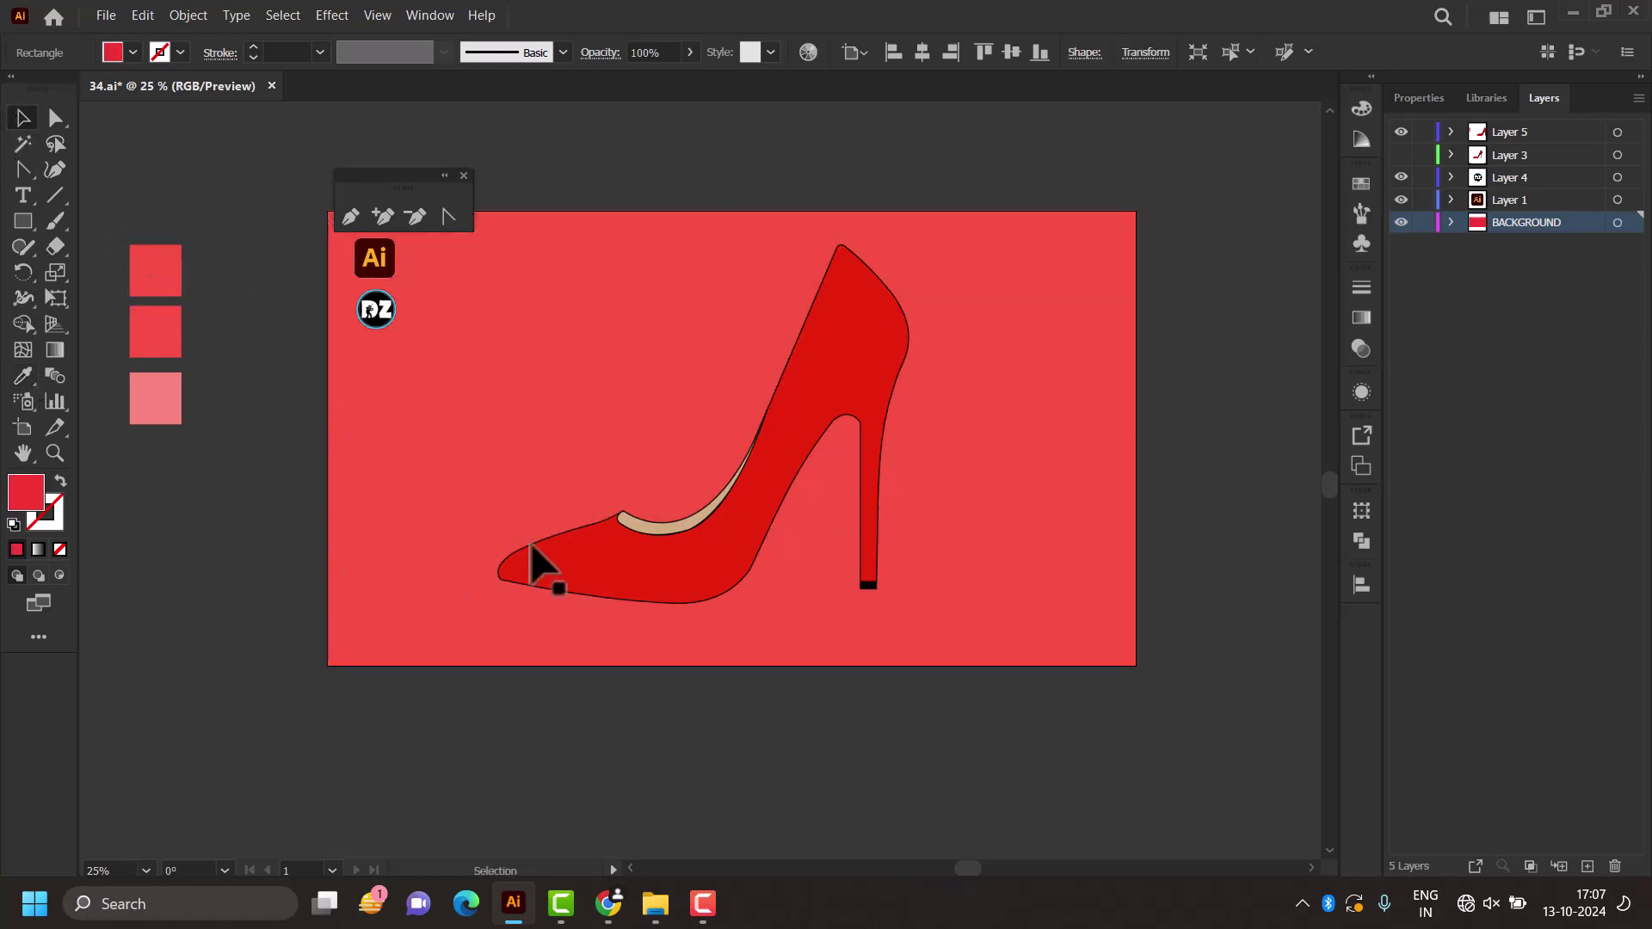
pyautogui.click(551, 563)
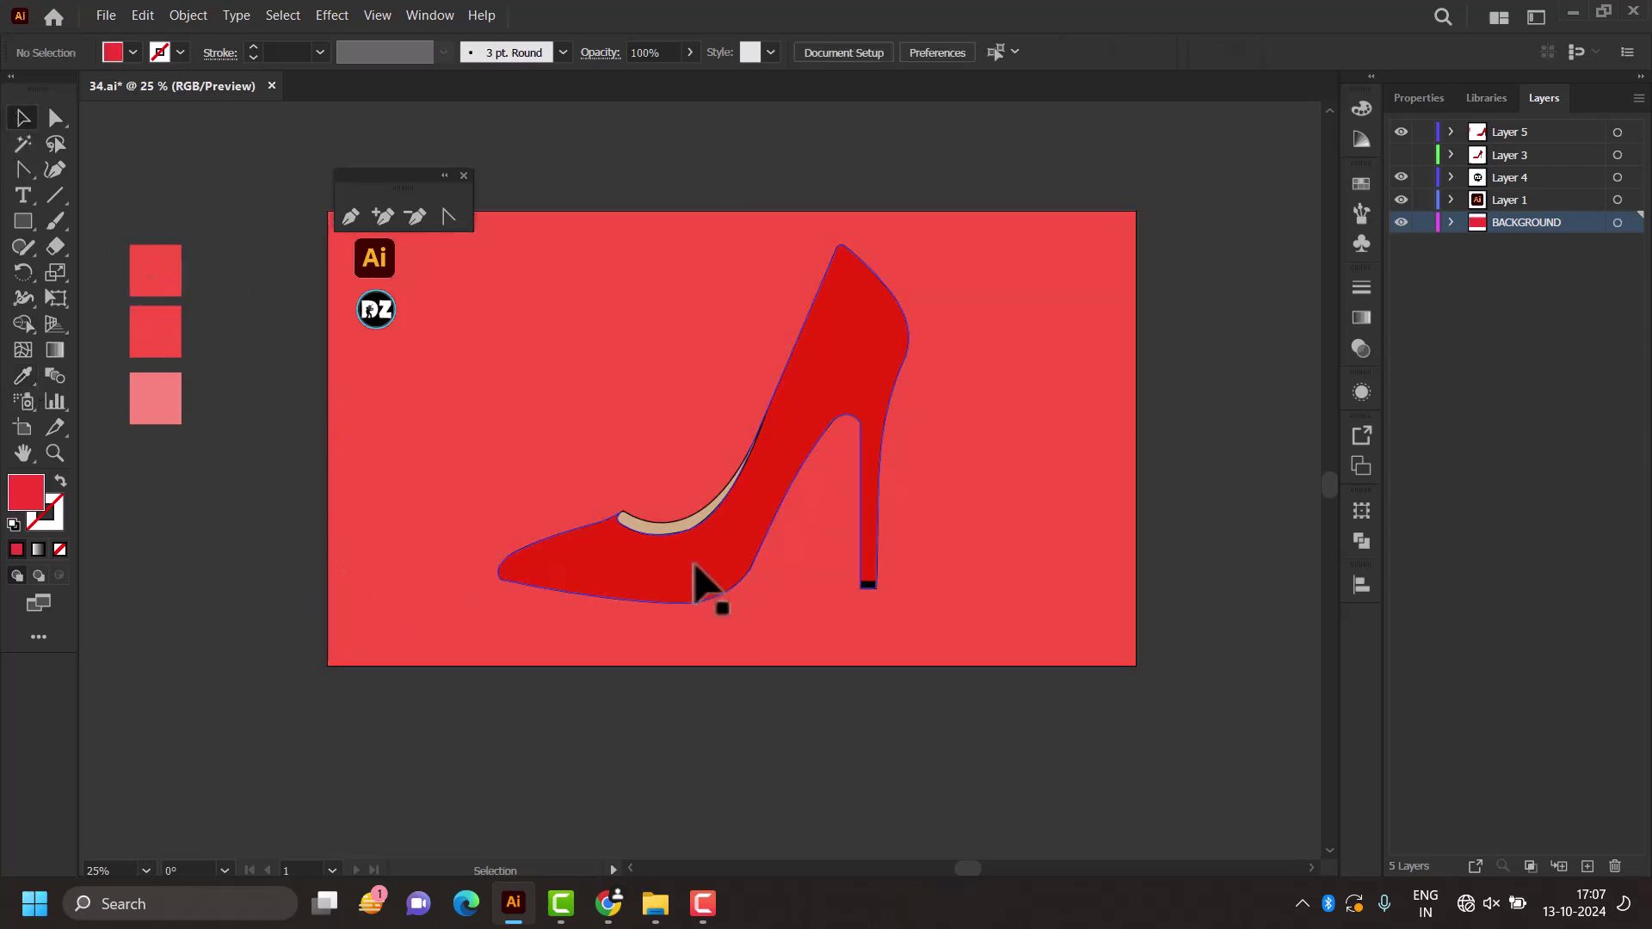
pyautogui.click(24, 375)
pyautogui.click(153, 337)
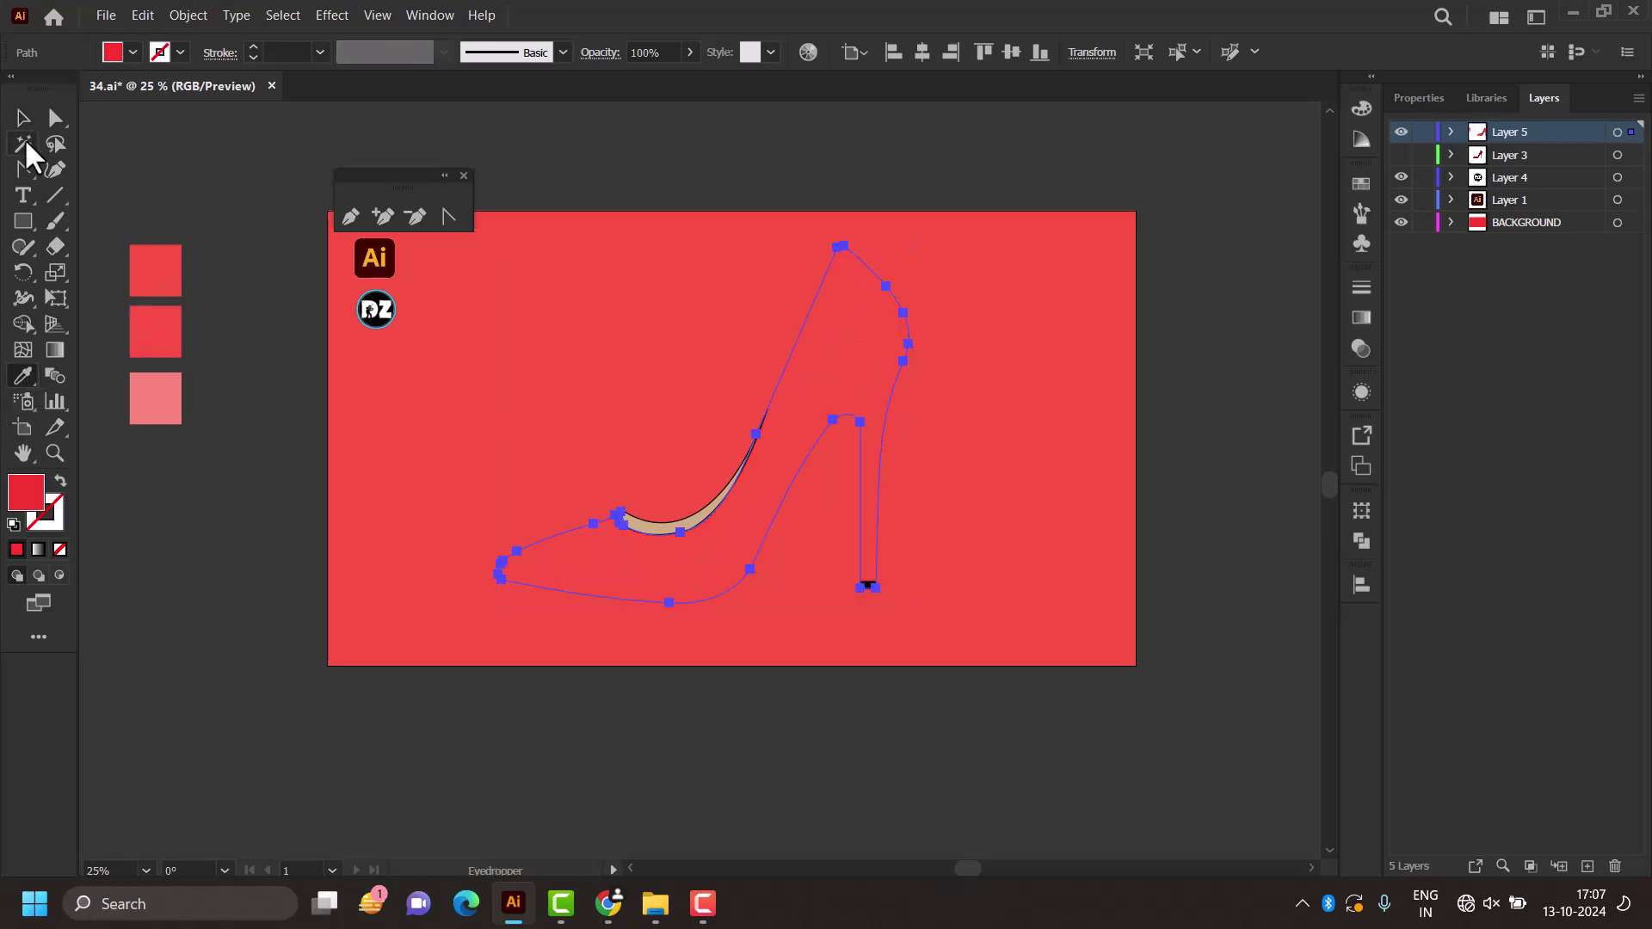
pyautogui.click(23, 117)
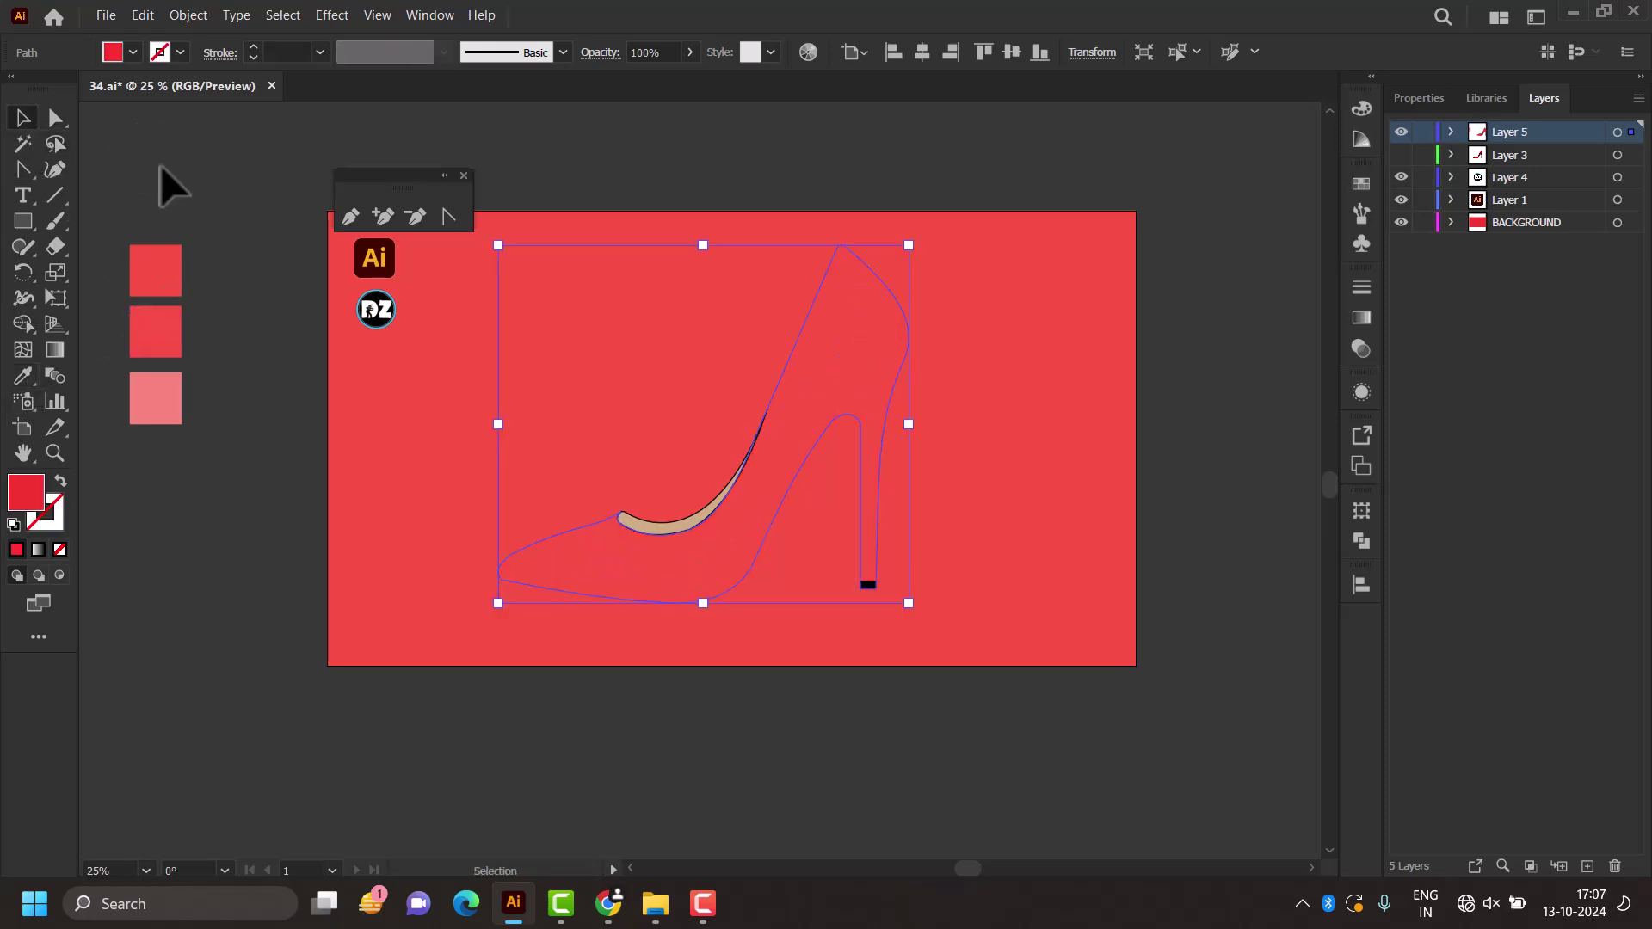
pyautogui.click(267, 369)
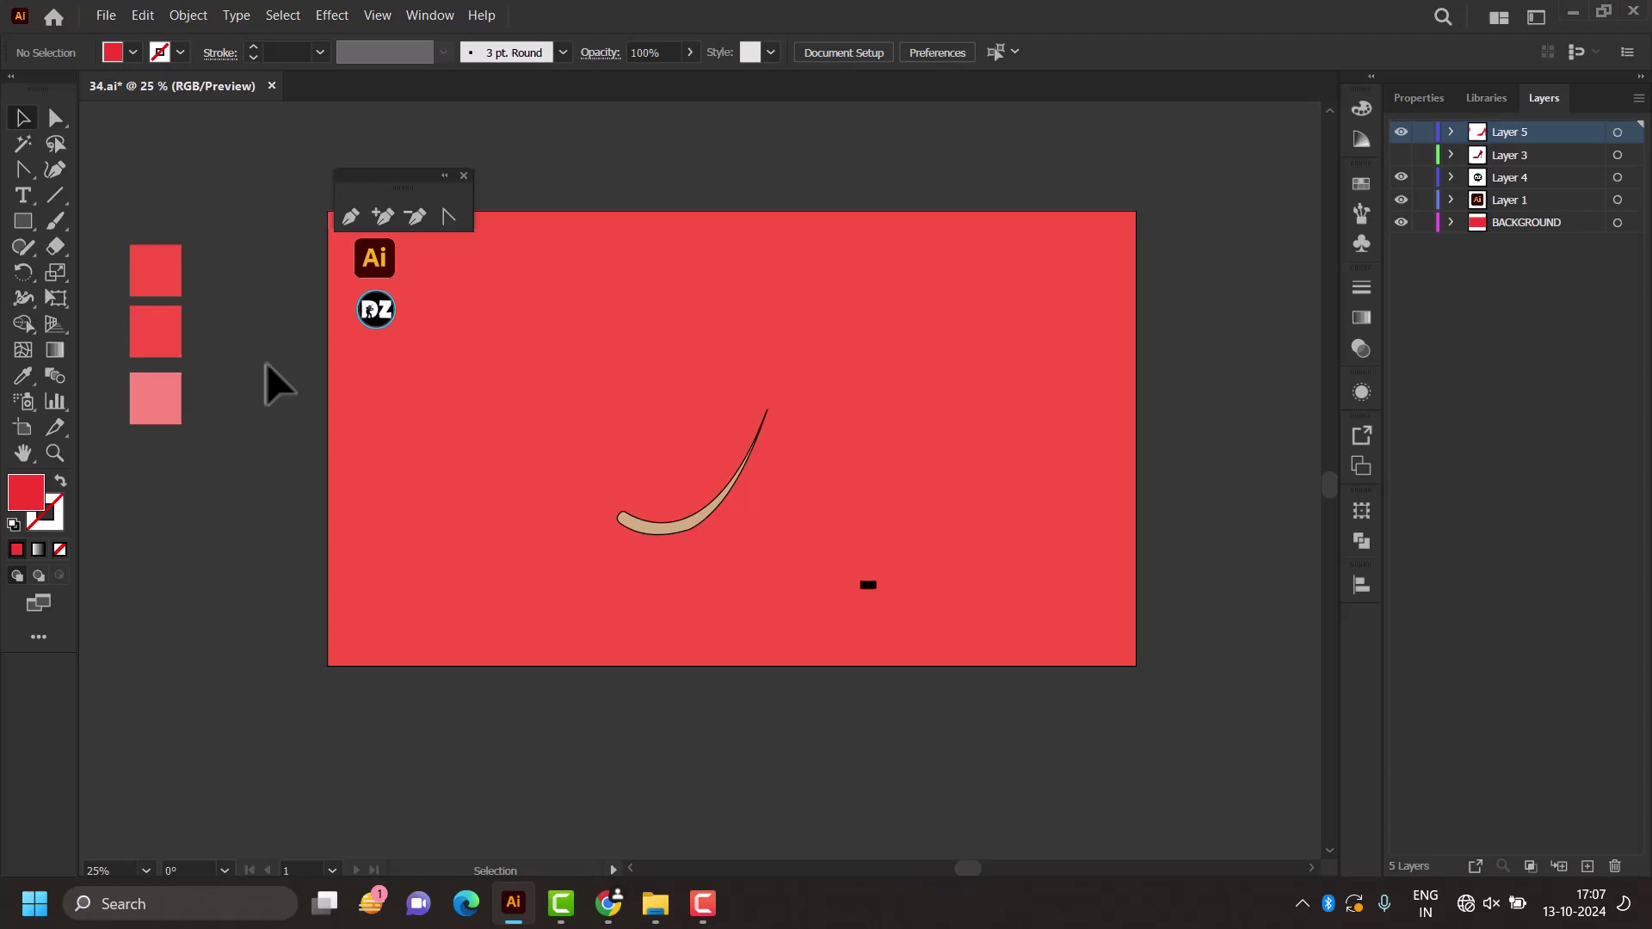
# Step: Give the shoe a black outline at 2 pt stroke weight
pyautogui.click(626, 556)
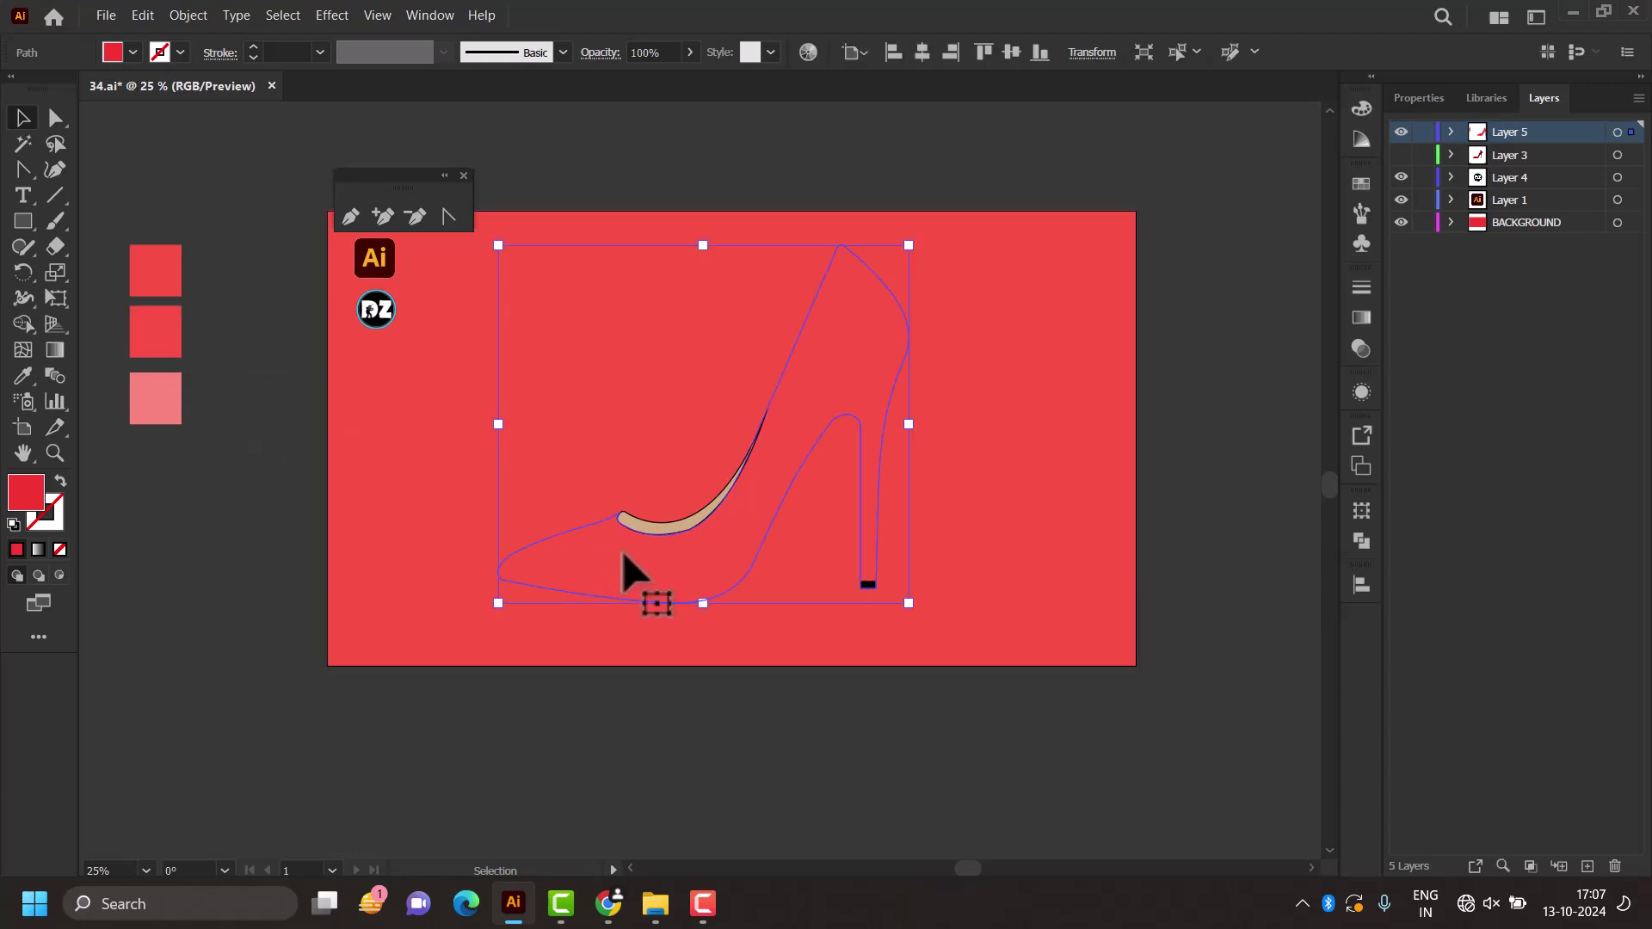
pyautogui.click(48, 515)
pyautogui.click(174, 48)
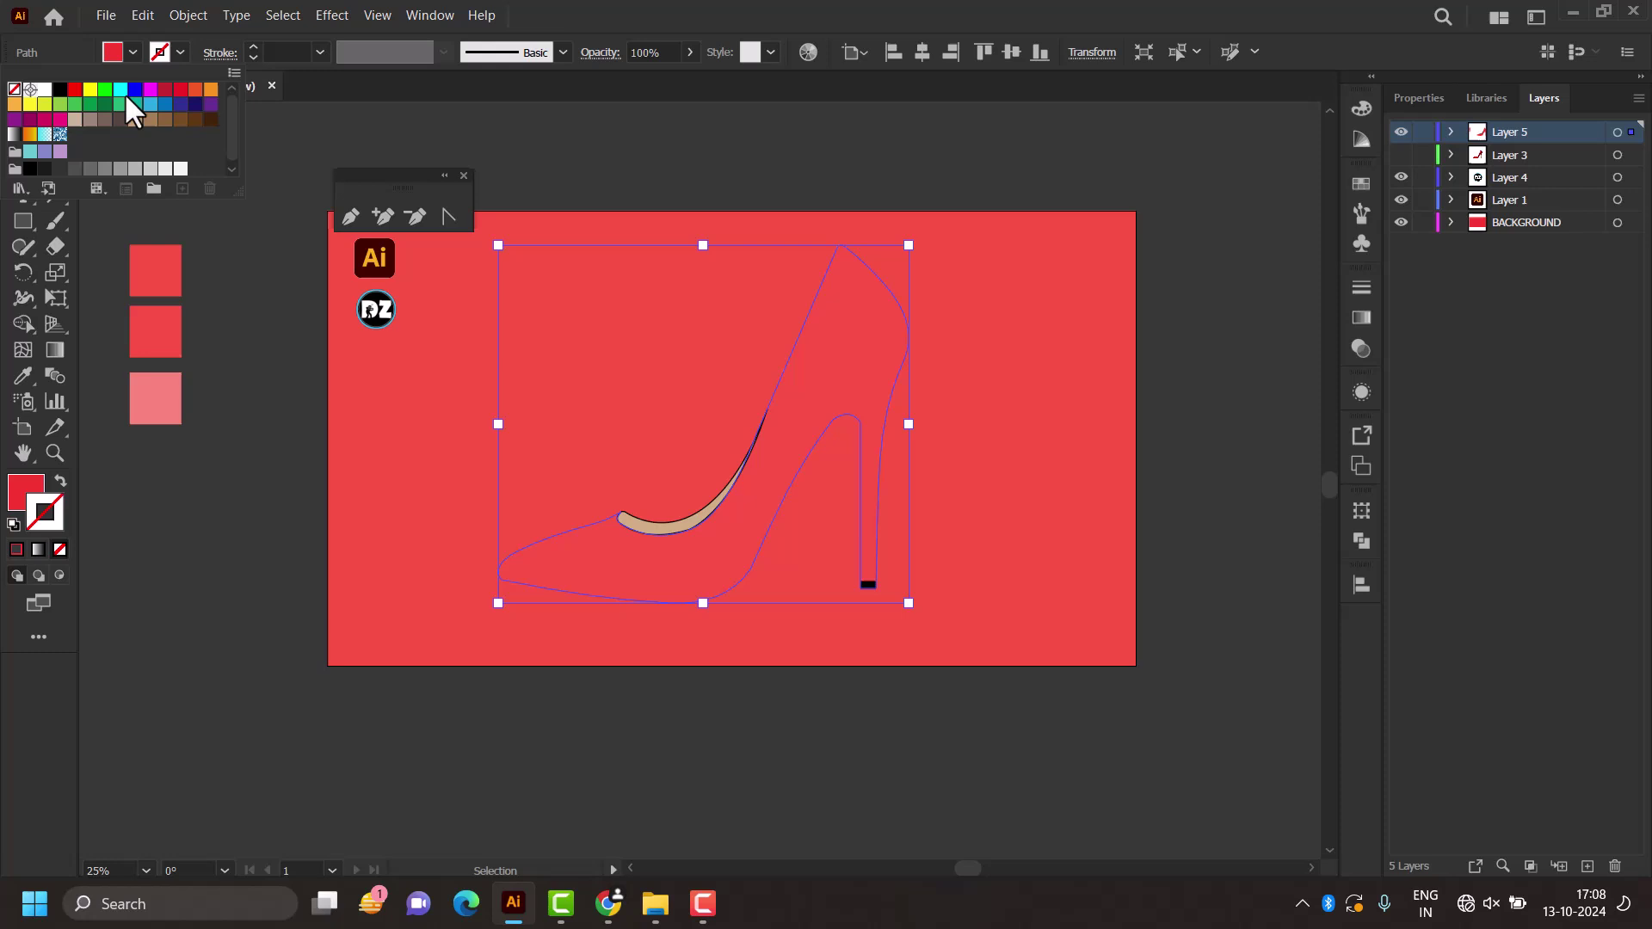
pyautogui.click(44, 168)
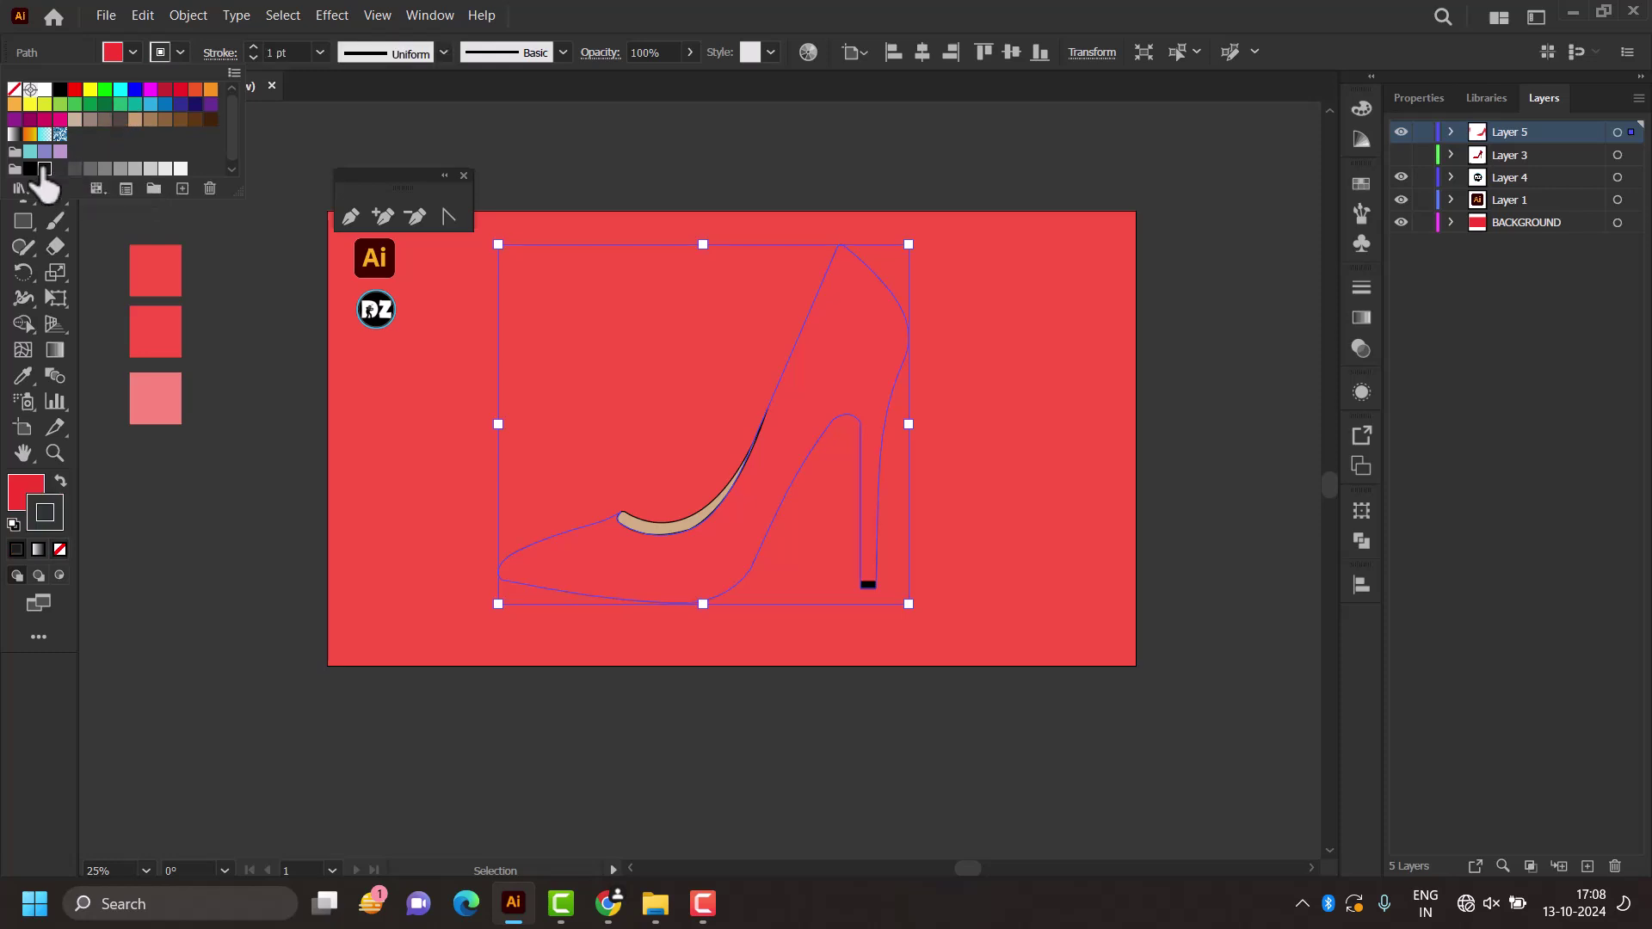
pyautogui.click(249, 41)
pyautogui.click(231, 226)
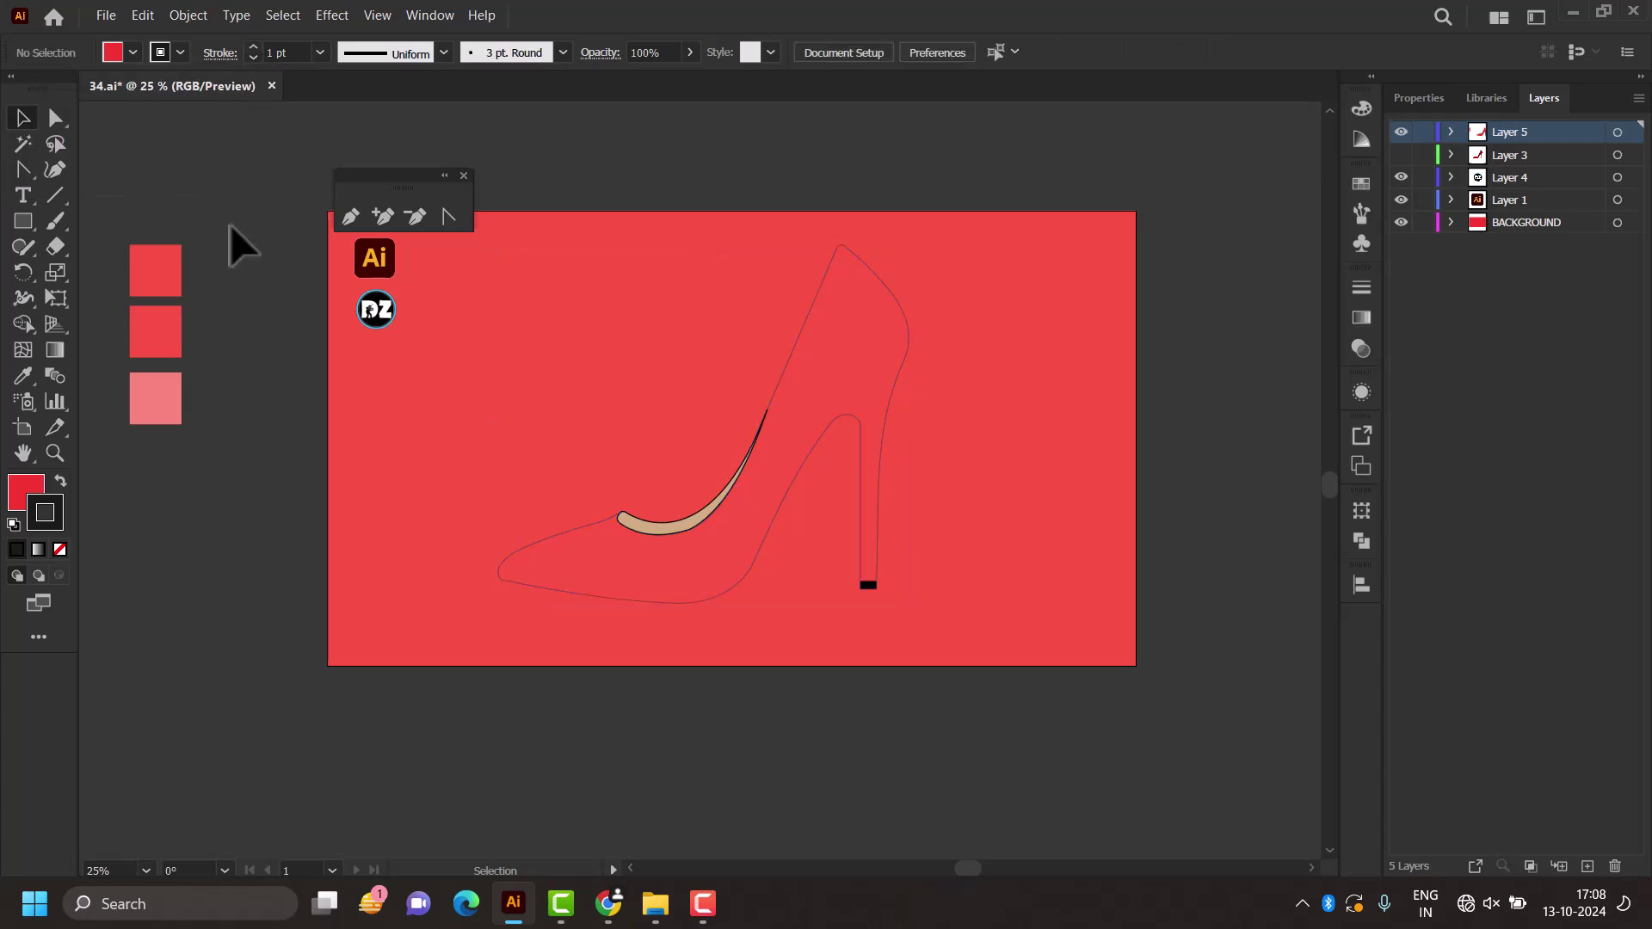
pyautogui.click(561, 544)
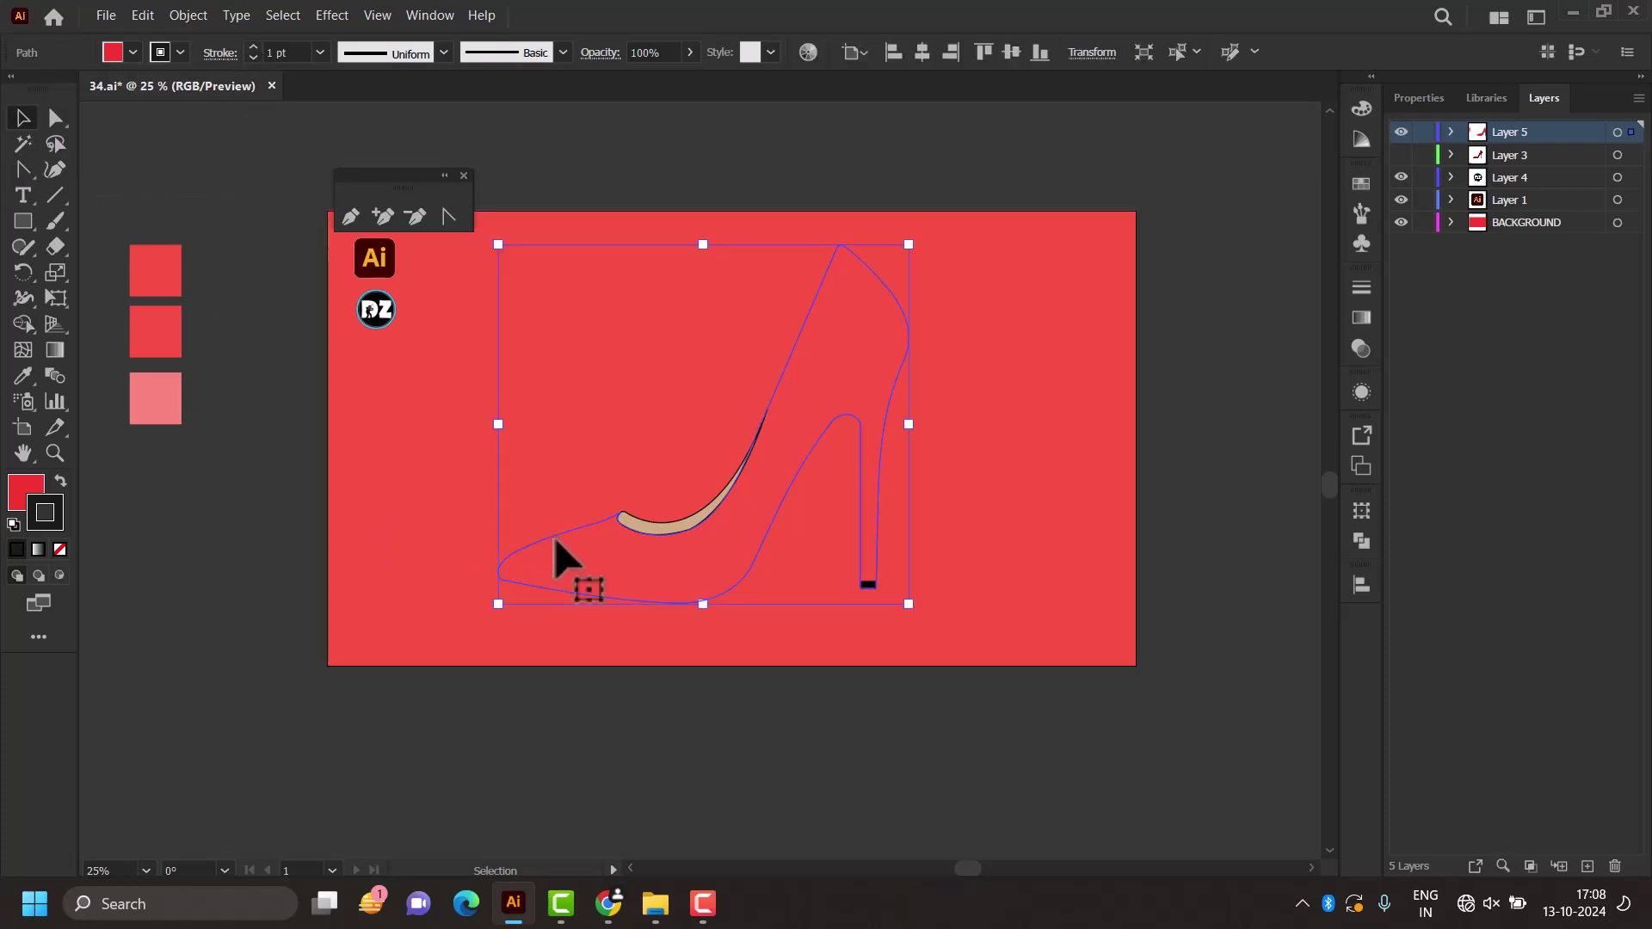
pyautogui.click(253, 47)
pyautogui.click(245, 132)
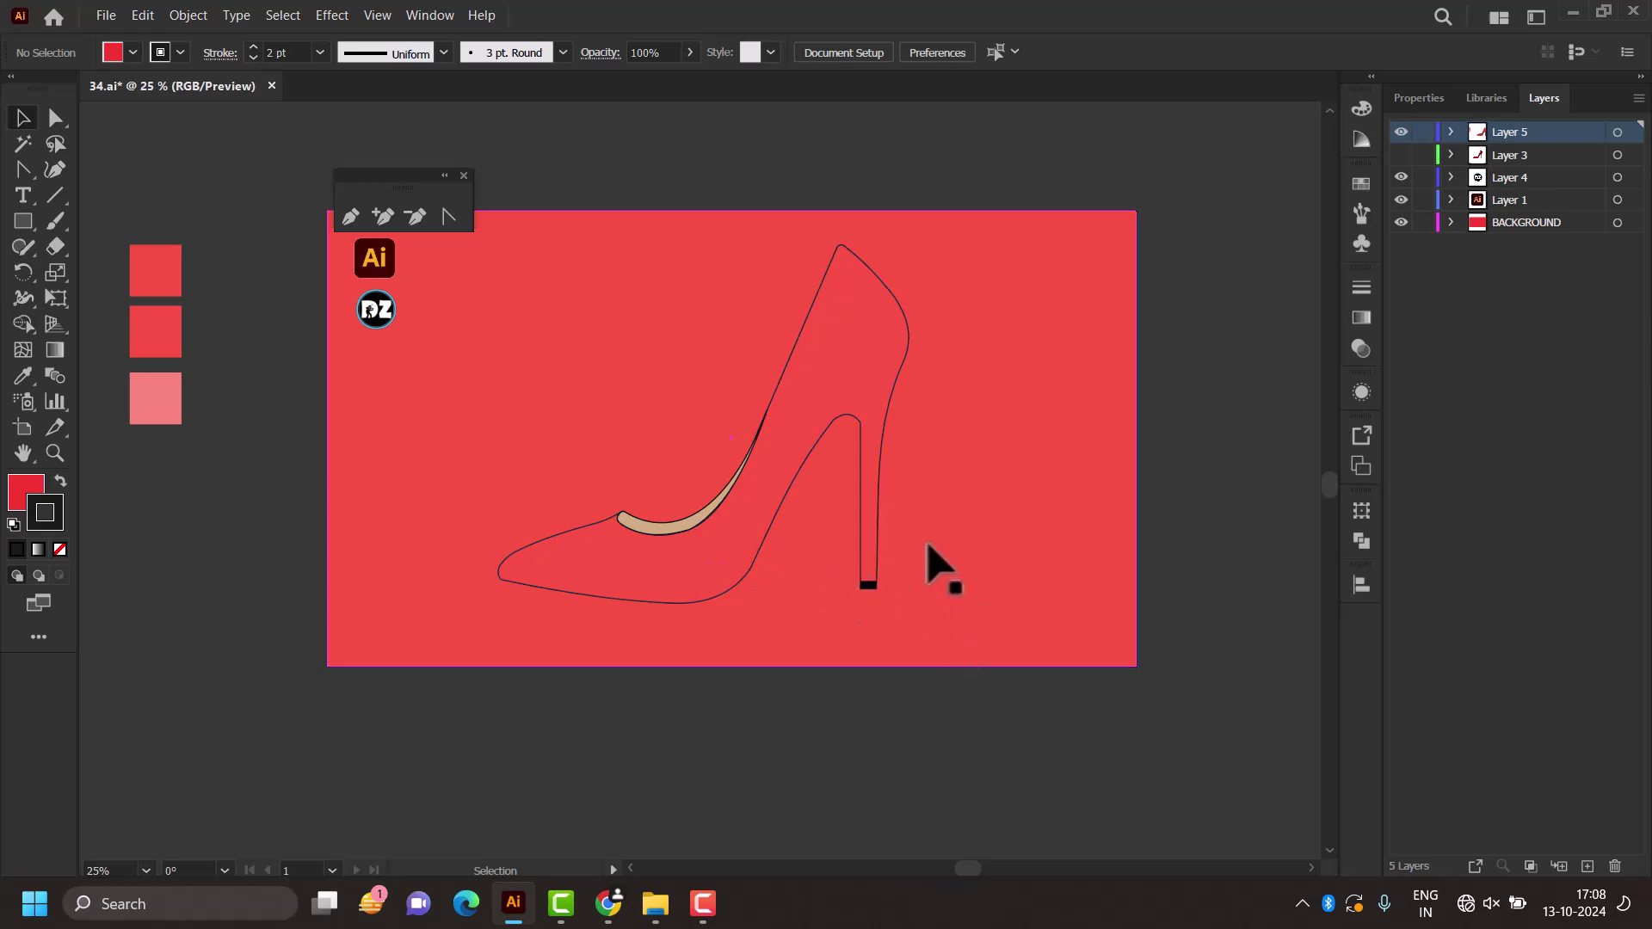
# Step: Eyedrop the middle swatch's red onto the shoe fill
pyautogui.click(713, 547)
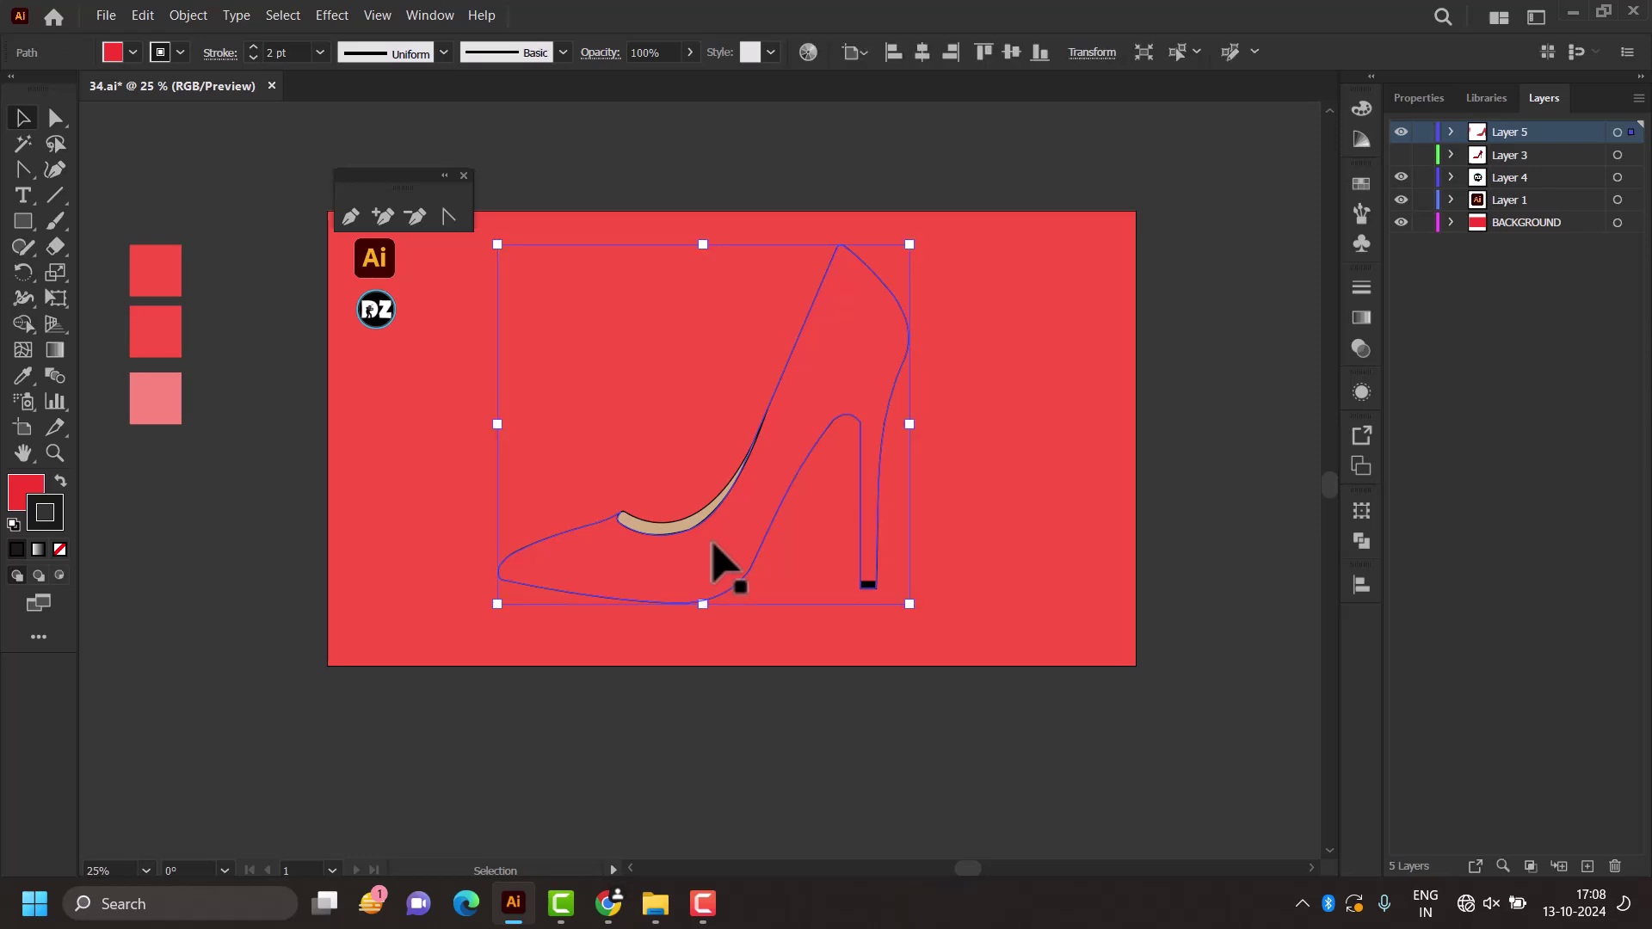
pyautogui.click(23, 488)
pyautogui.click(24, 376)
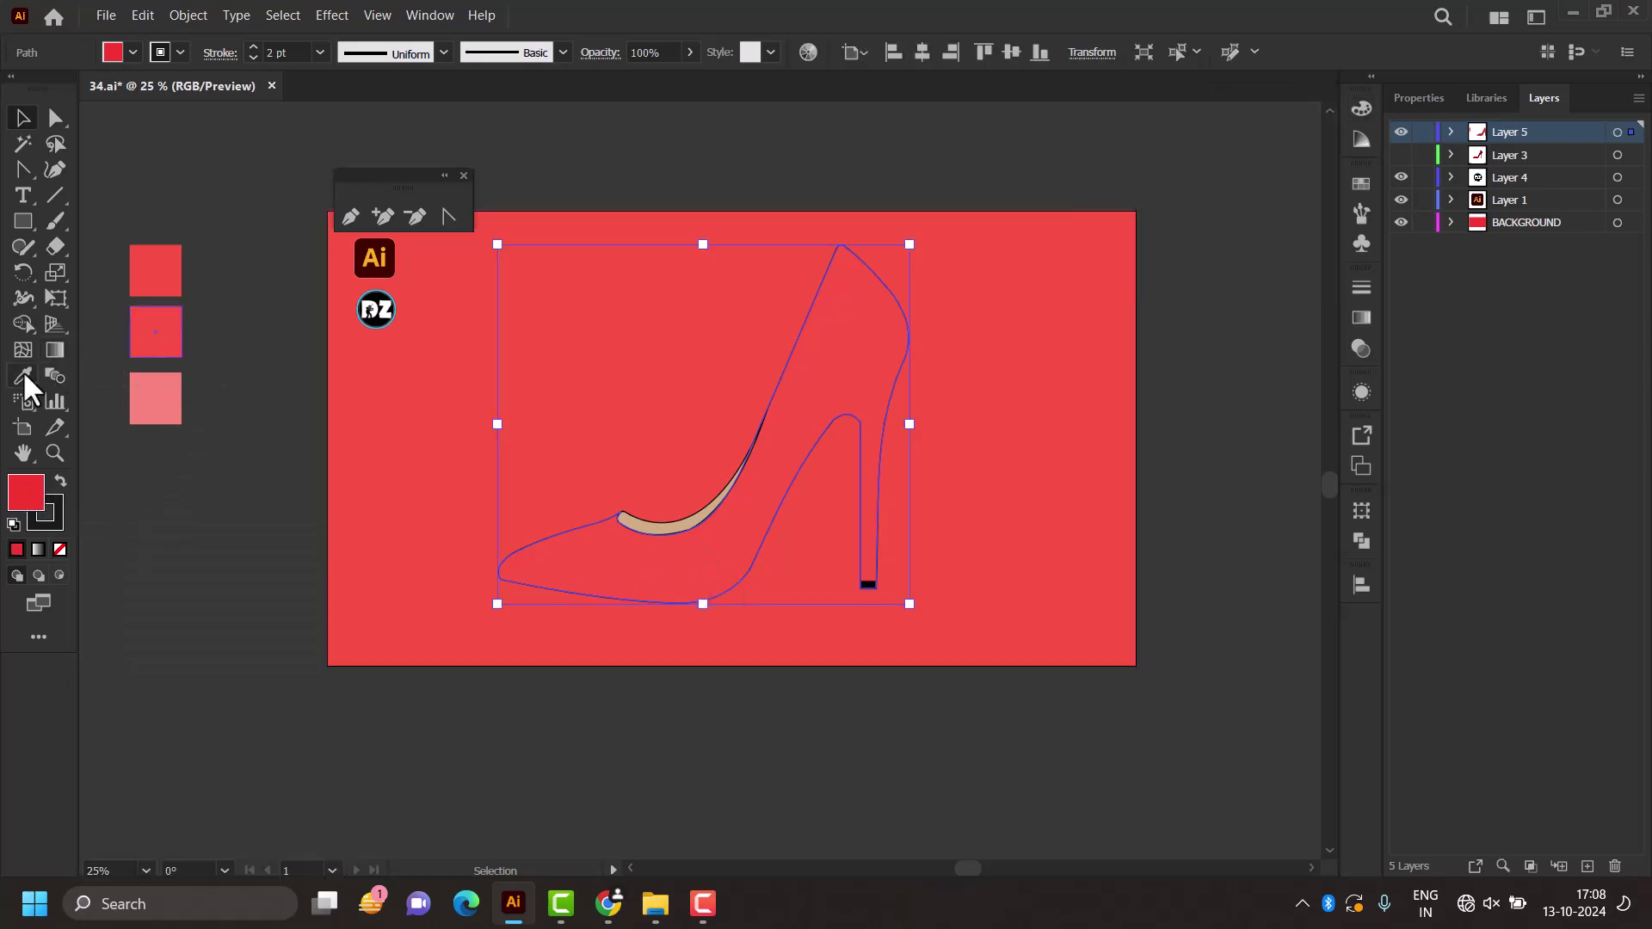
pyautogui.click(169, 330)
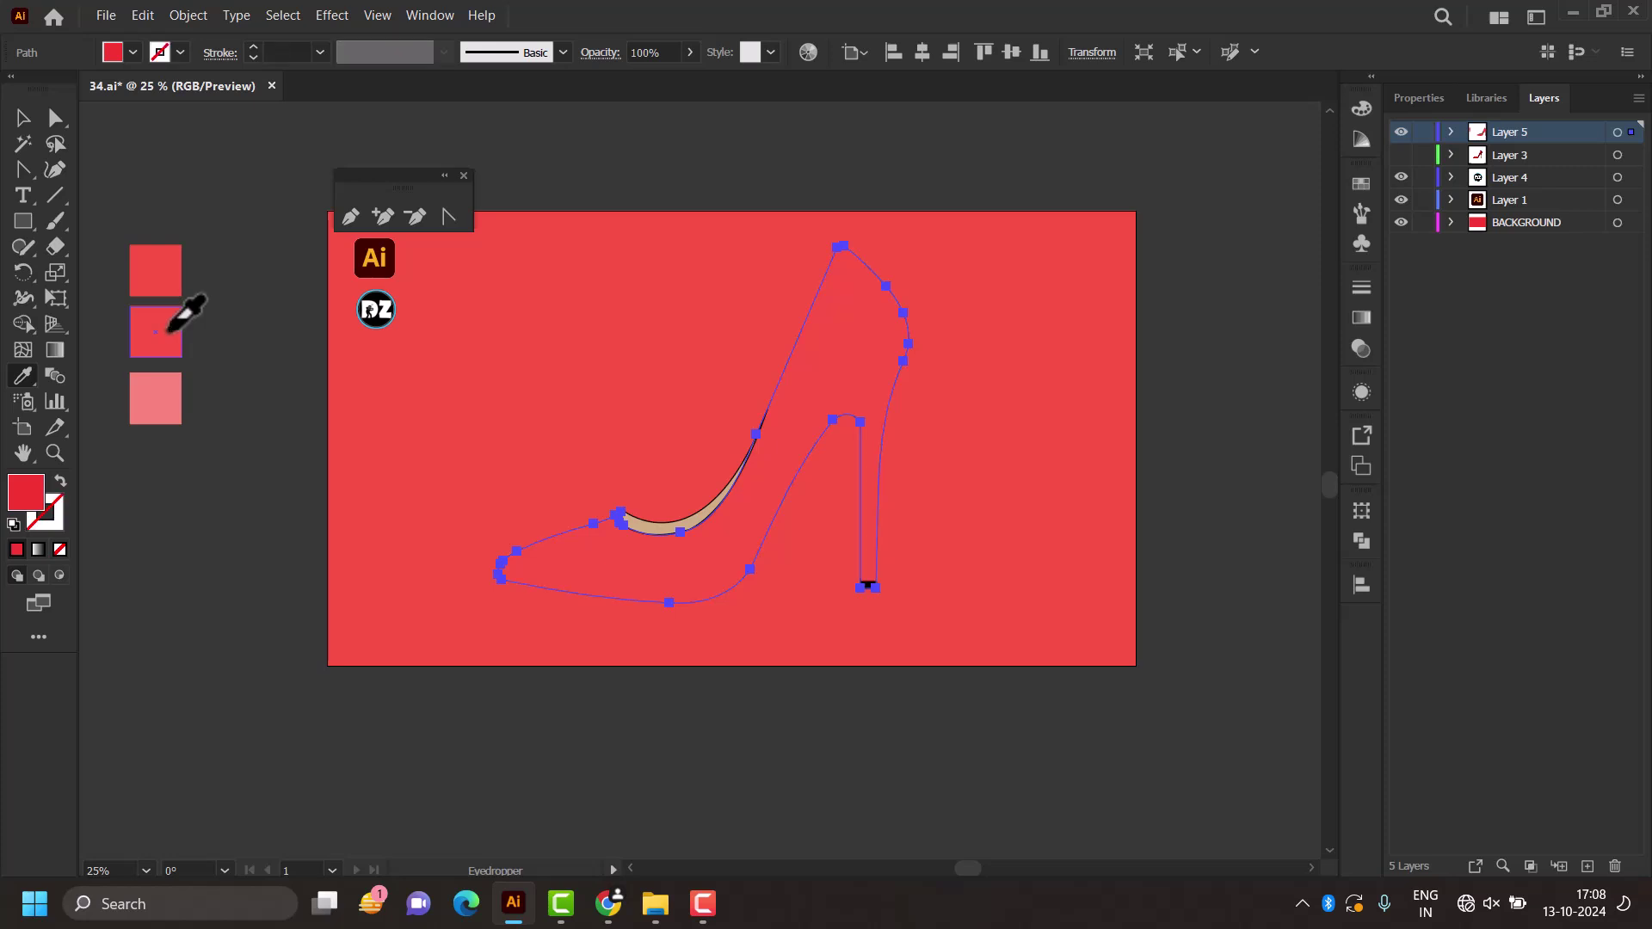
pyautogui.click(22, 117)
pyautogui.click(420, 360)
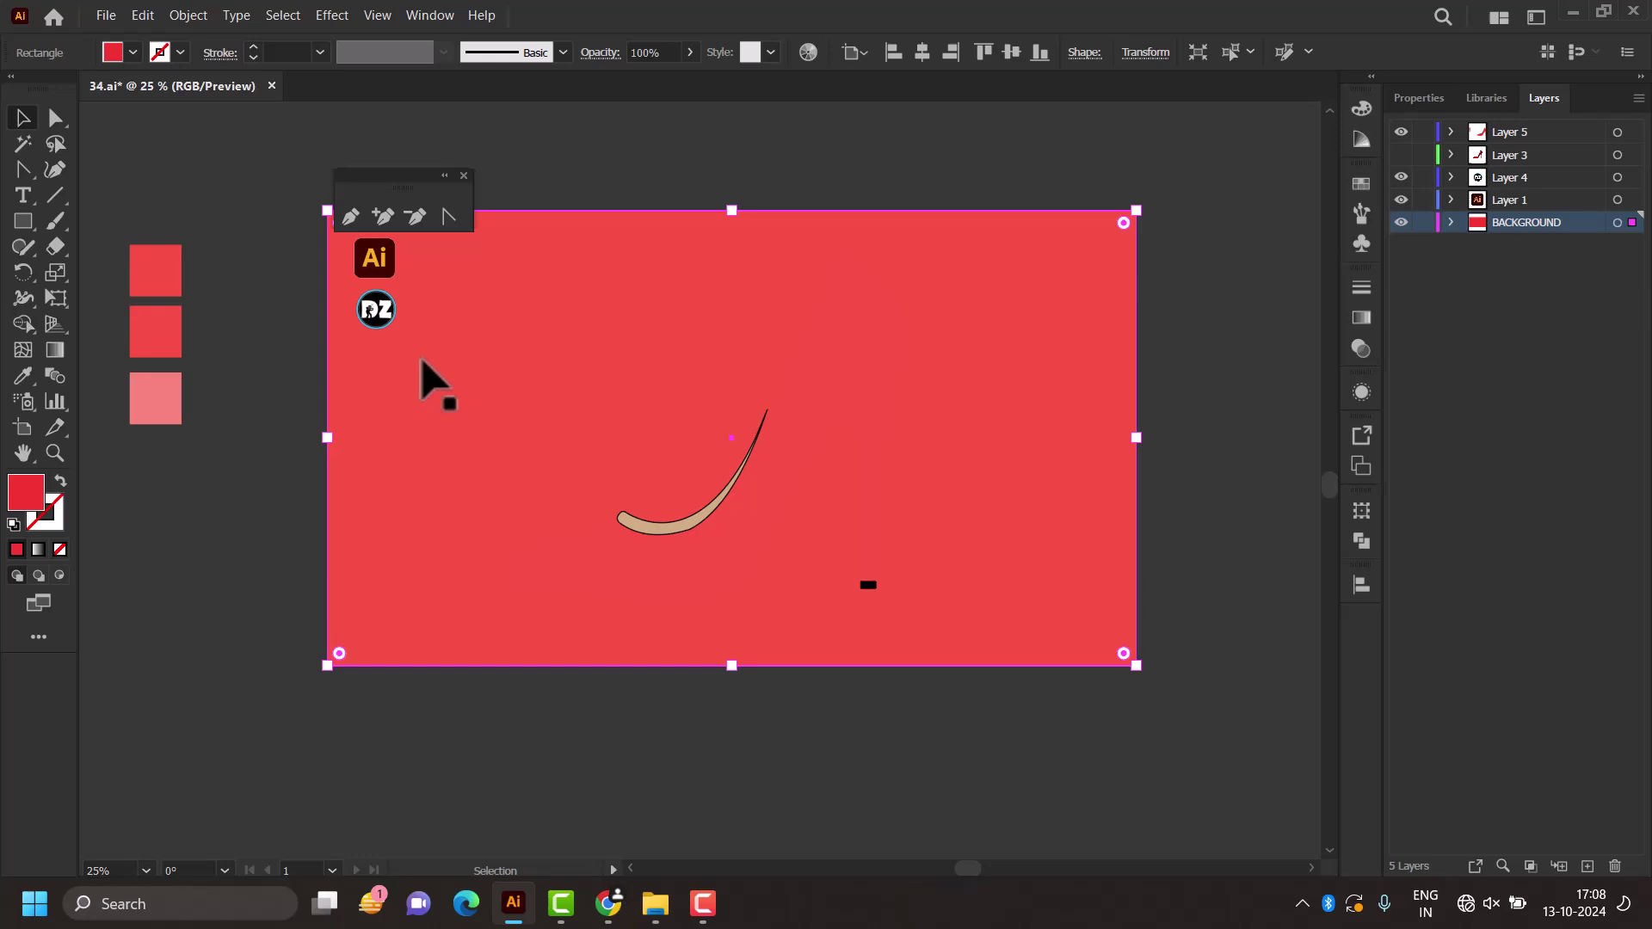
# Step: Select the shoe outline path and raise its black stroke to 2 pt
pyautogui.moveTo(457, 380); pyautogui.dragTo(498, 452)
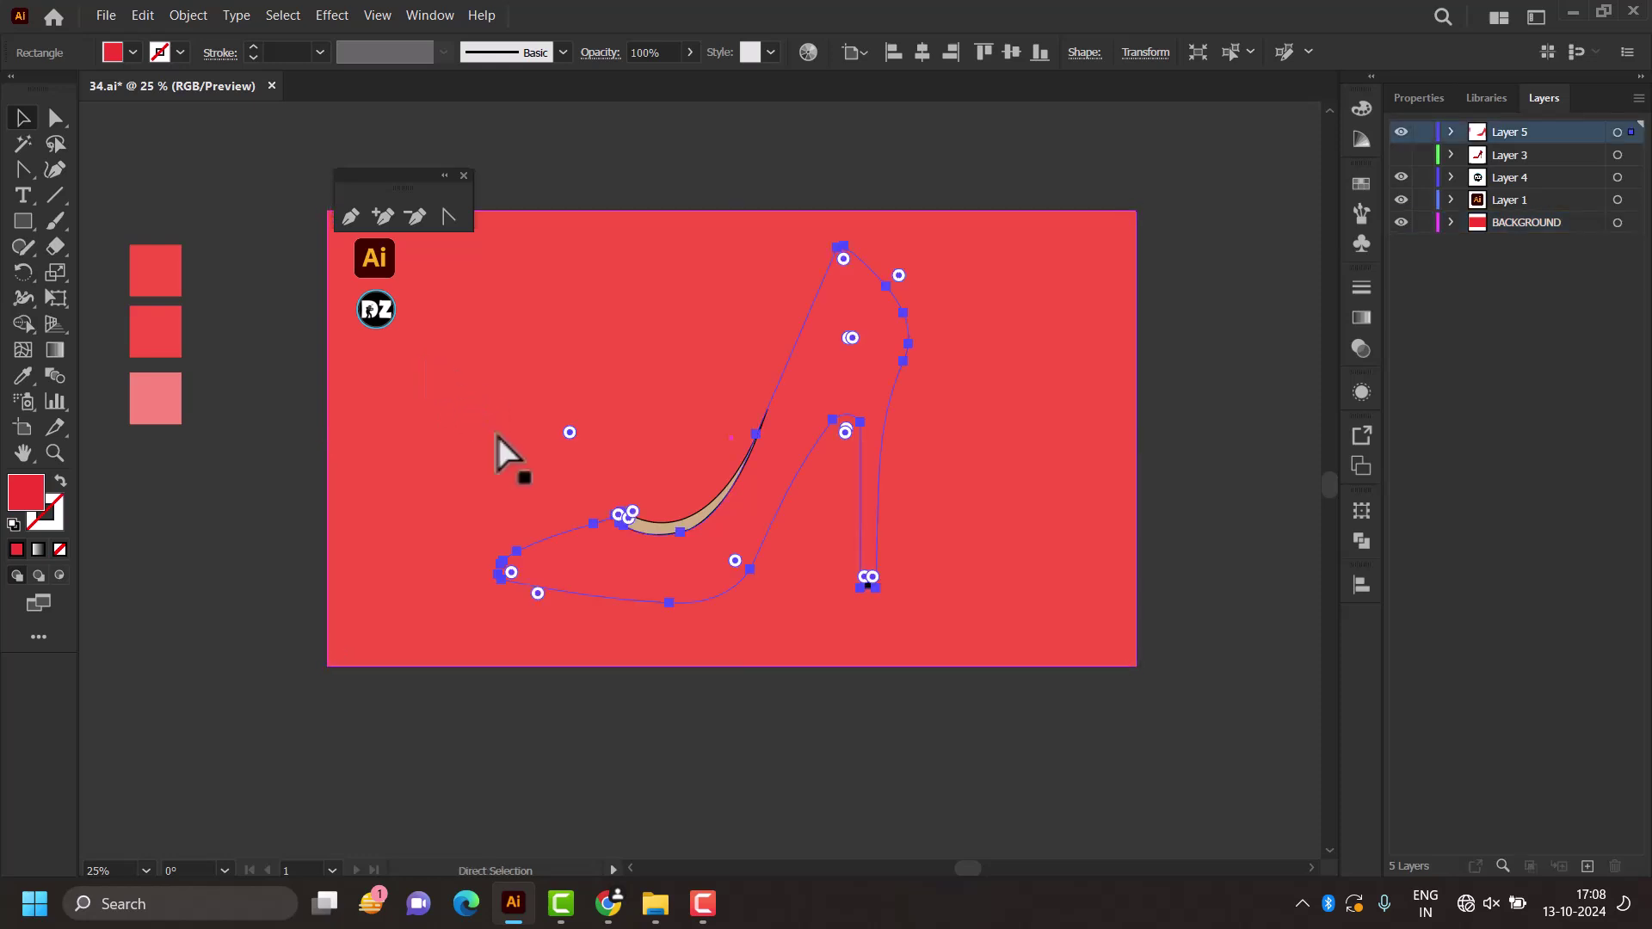
pyautogui.click(1226, 517)
pyautogui.hotkey('ctrl', 'a')
pyautogui.click(1210, 486)
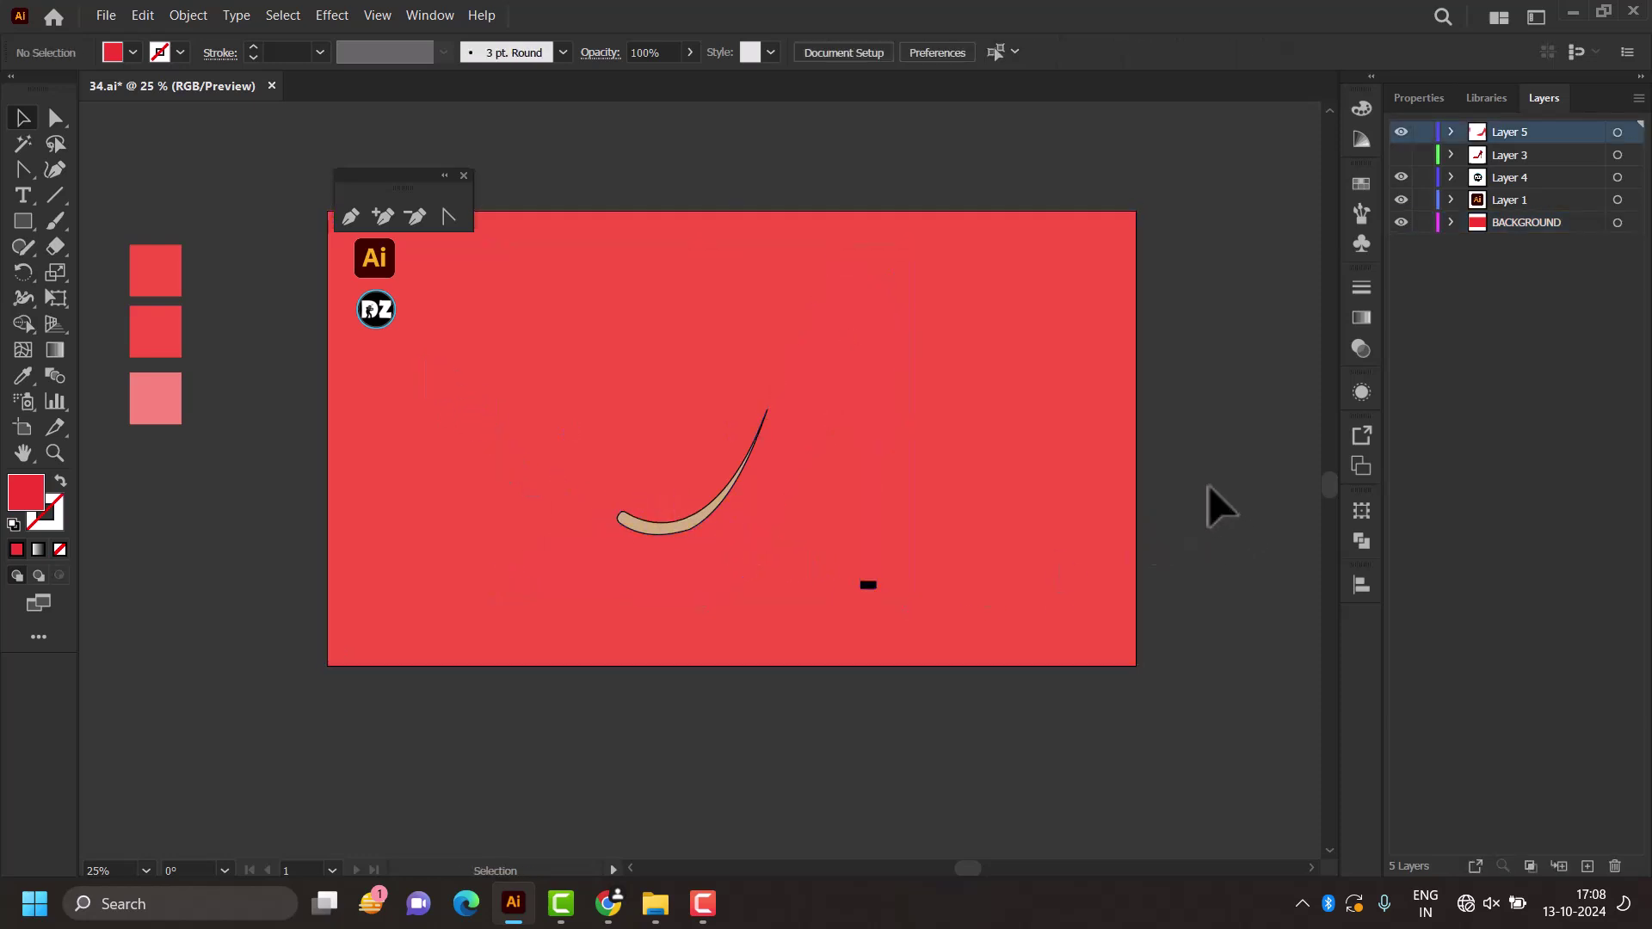
pyautogui.hotkey('ctrl', 'a')
pyautogui.click(1210, 485)
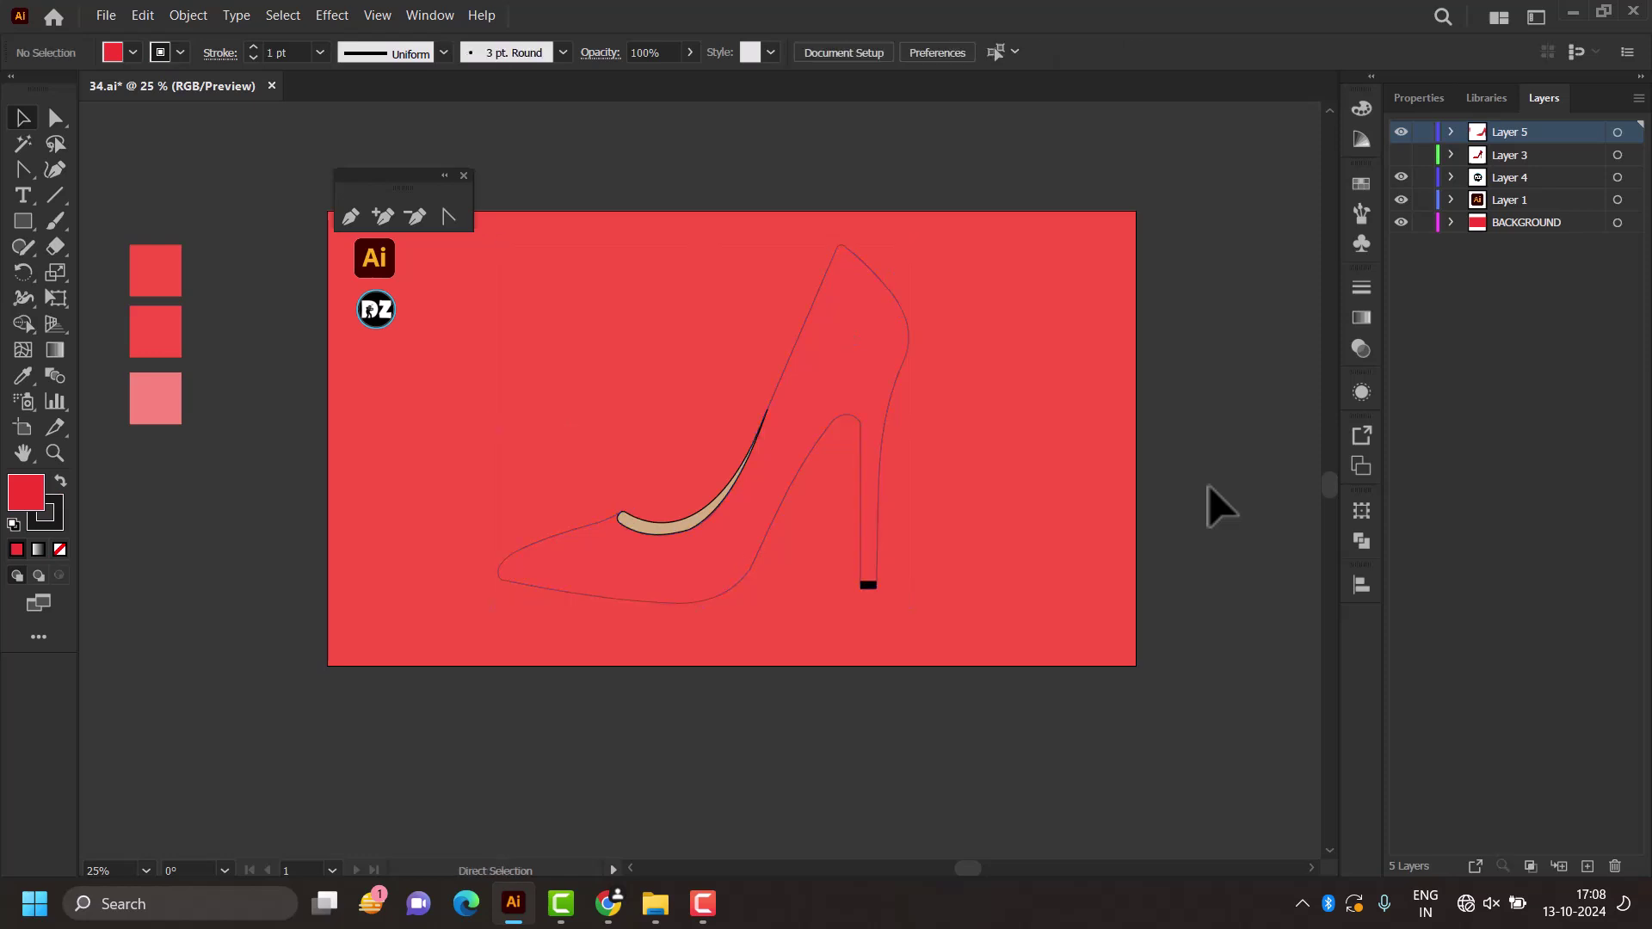
pyautogui.click(756, 555)
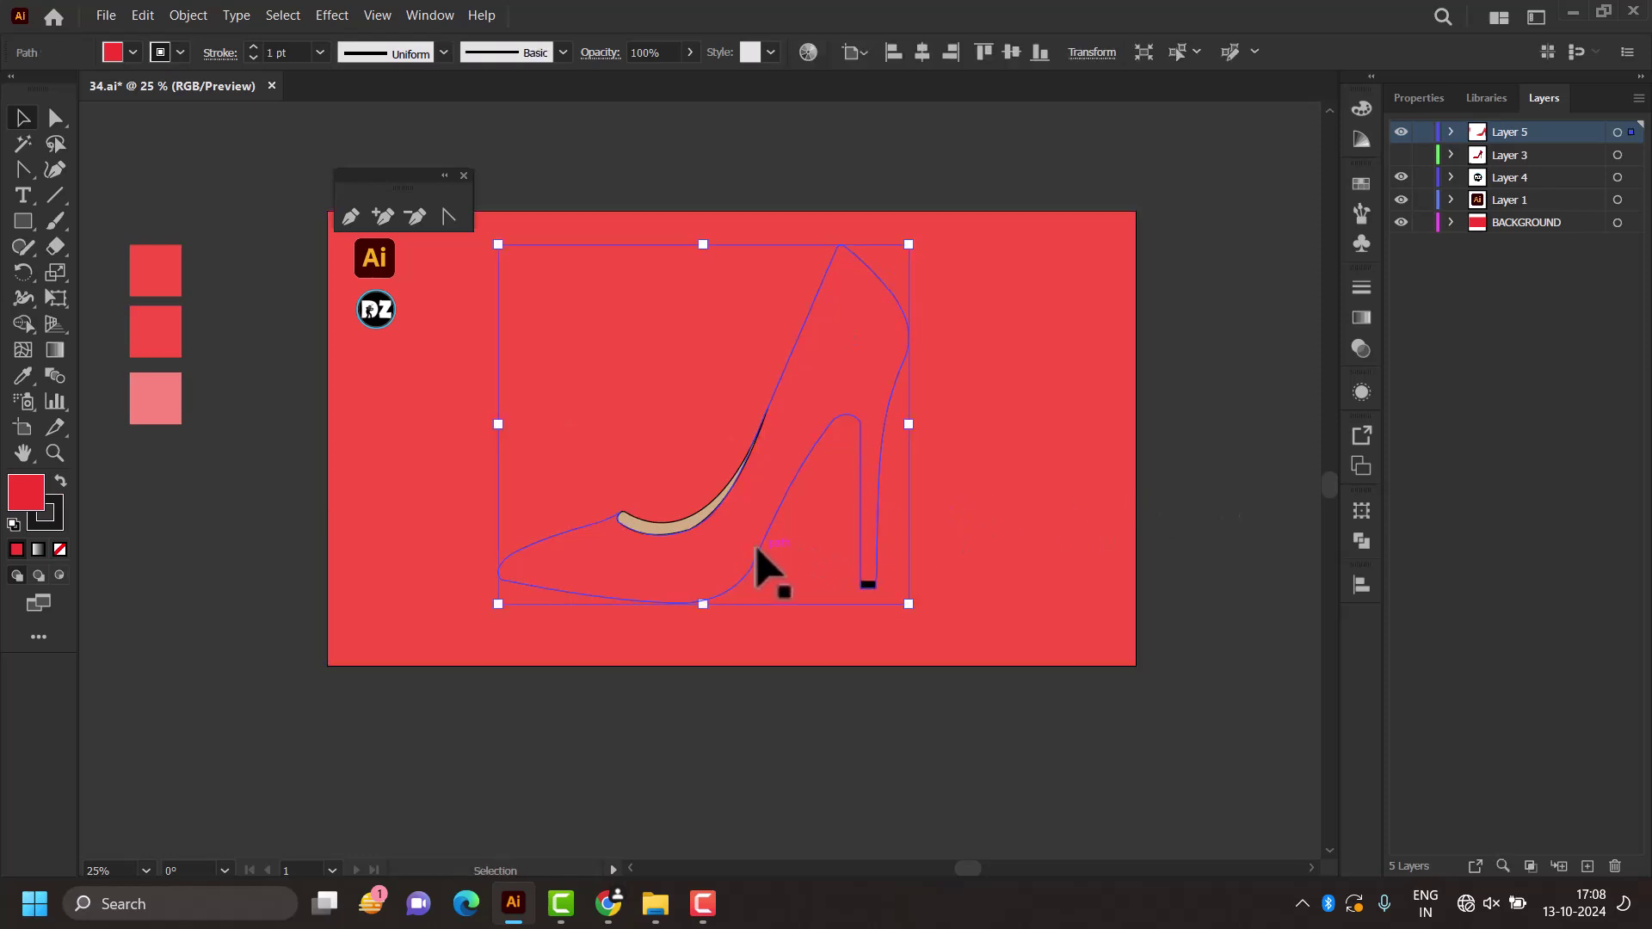
pyautogui.click(253, 47)
pyautogui.click(1219, 411)
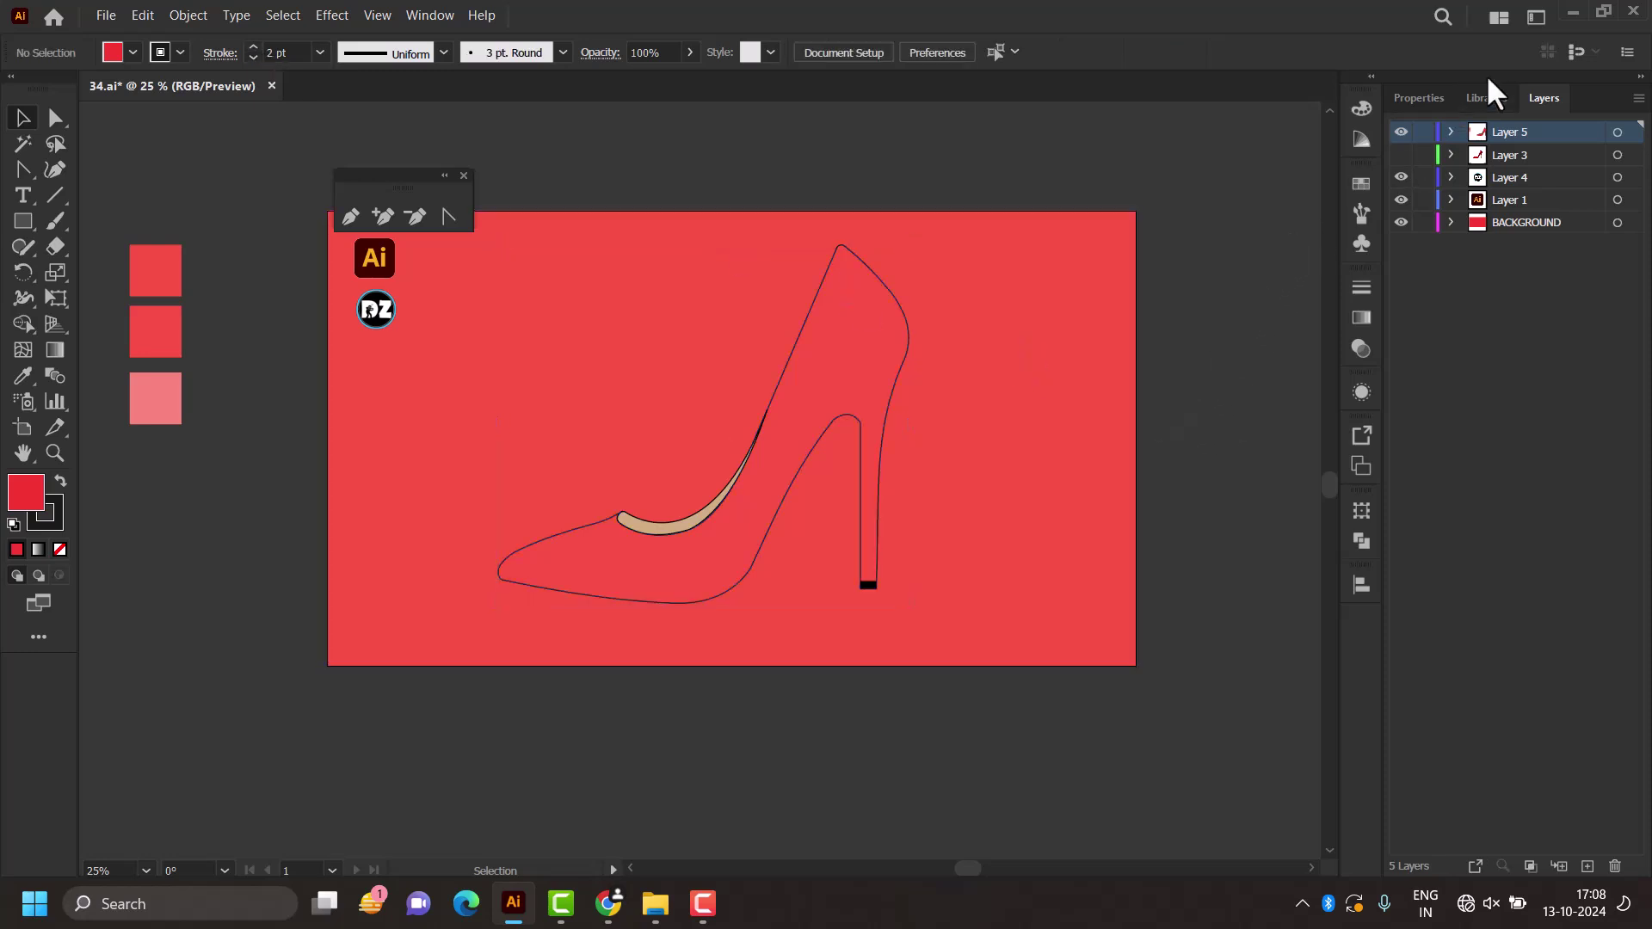
# Step: On the BACKGROUND layer, draw a horizontal 4 pt ground line with an elliptical width profile
pyautogui.click(1525, 217)
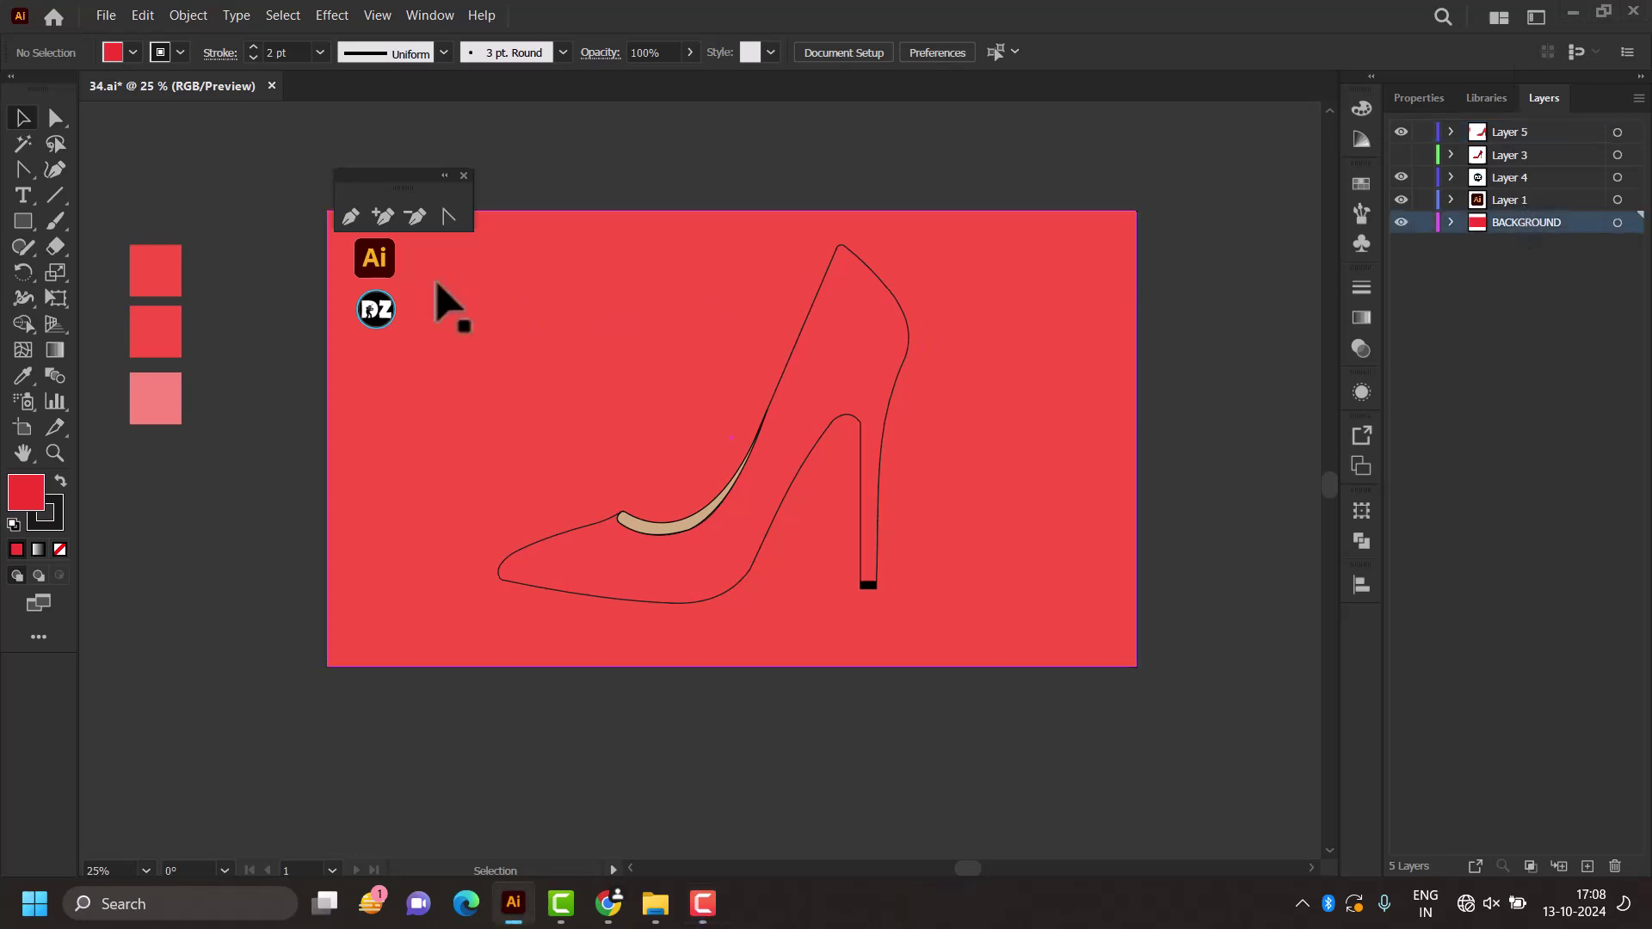
pyautogui.click(57, 198)
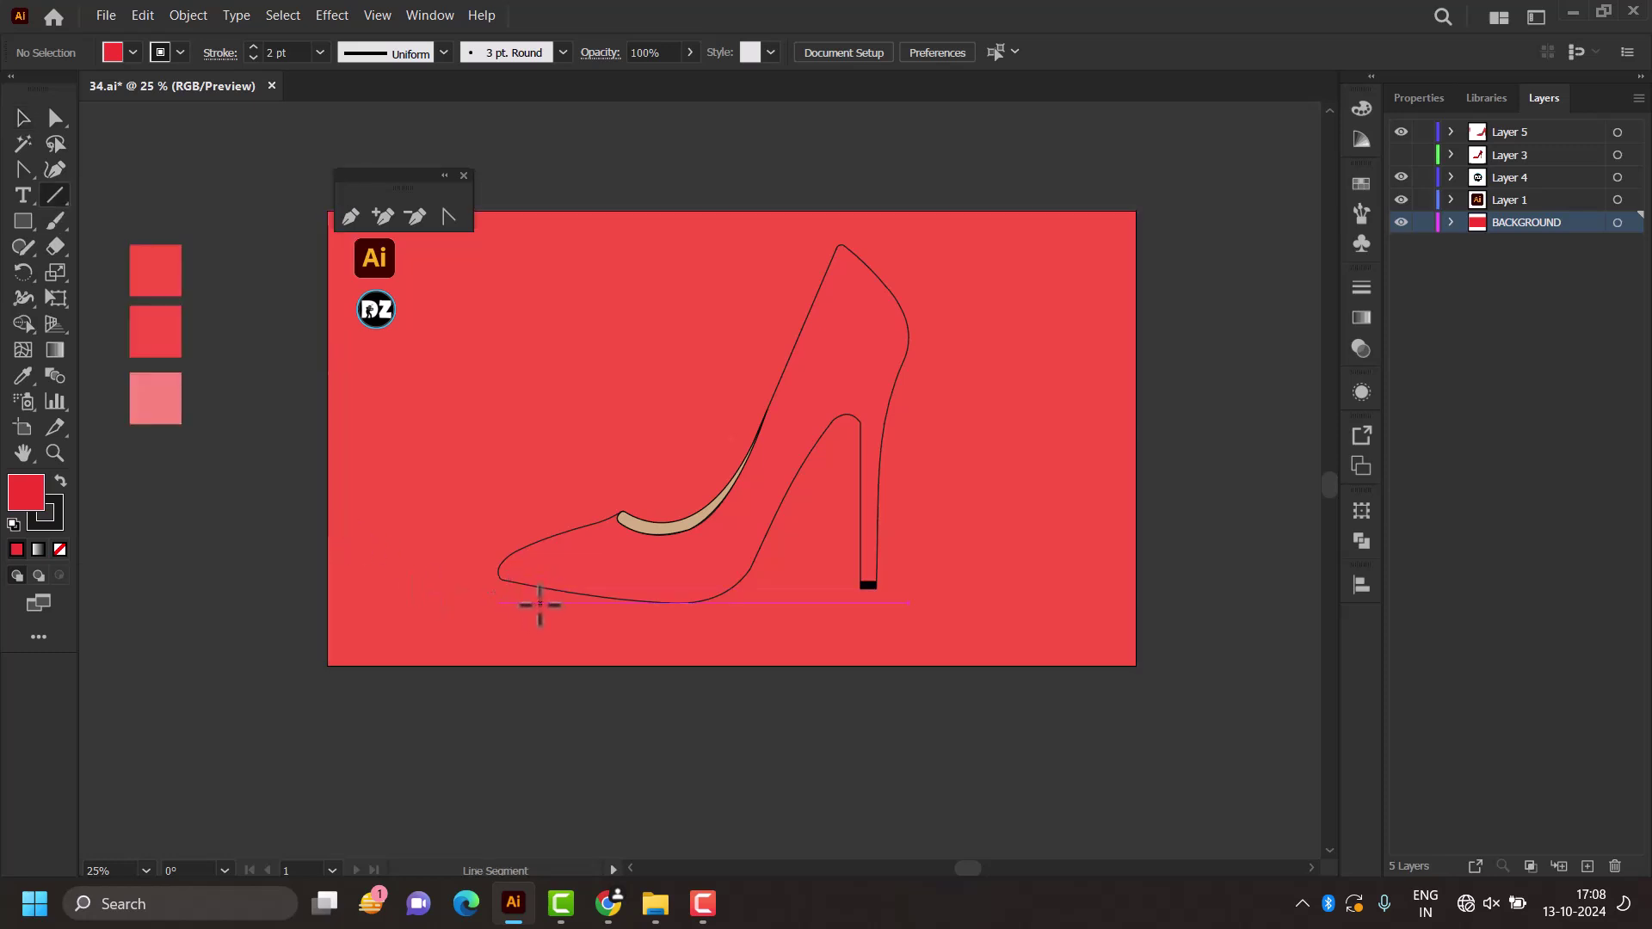
pyautogui.moveTo(539, 604); pyautogui.dragTo(1044, 603)
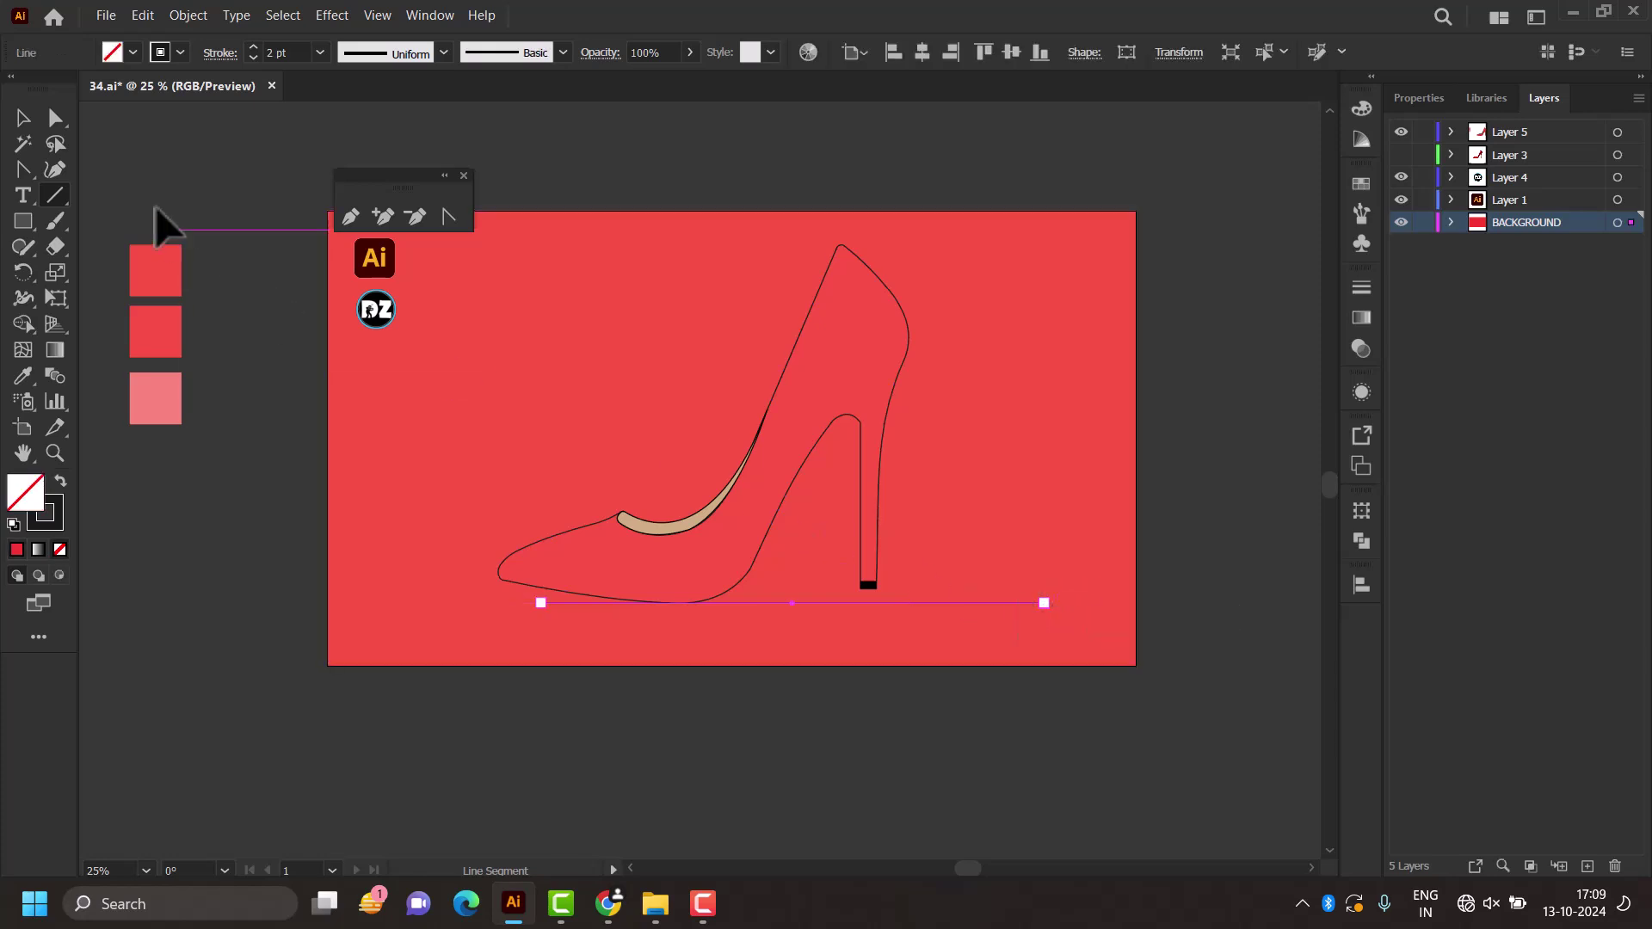
pyautogui.click(253, 48)
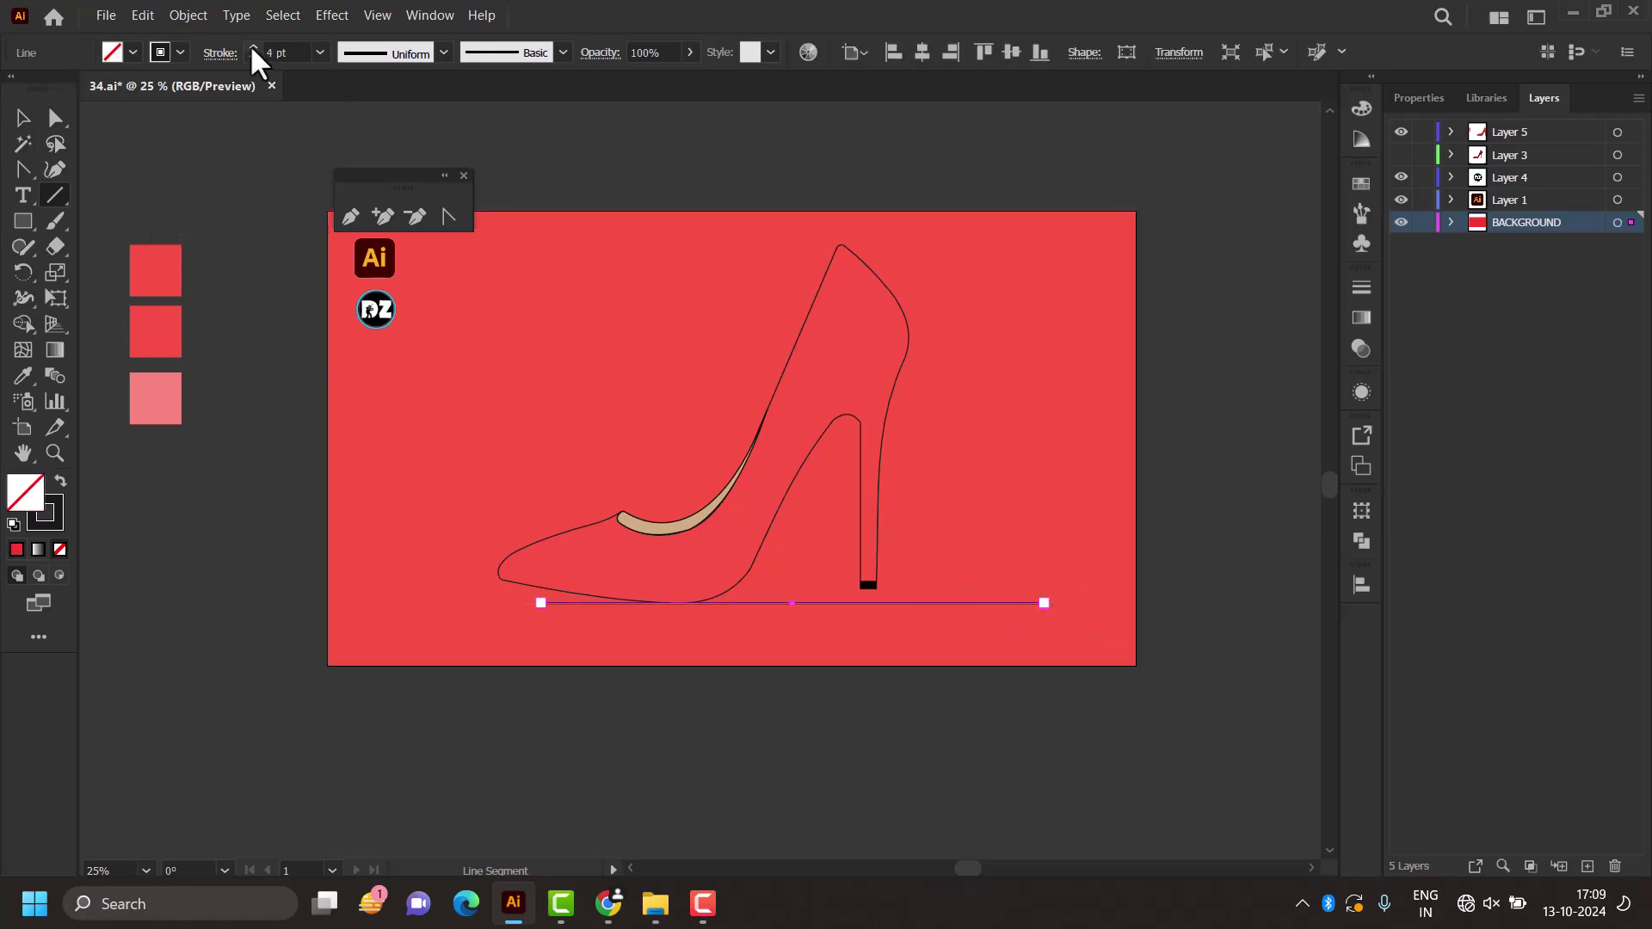
pyautogui.click(443, 53)
pyautogui.click(387, 97)
# Step: Shift the ground line left so it sits beneath the shoe
pyautogui.click(24, 121)
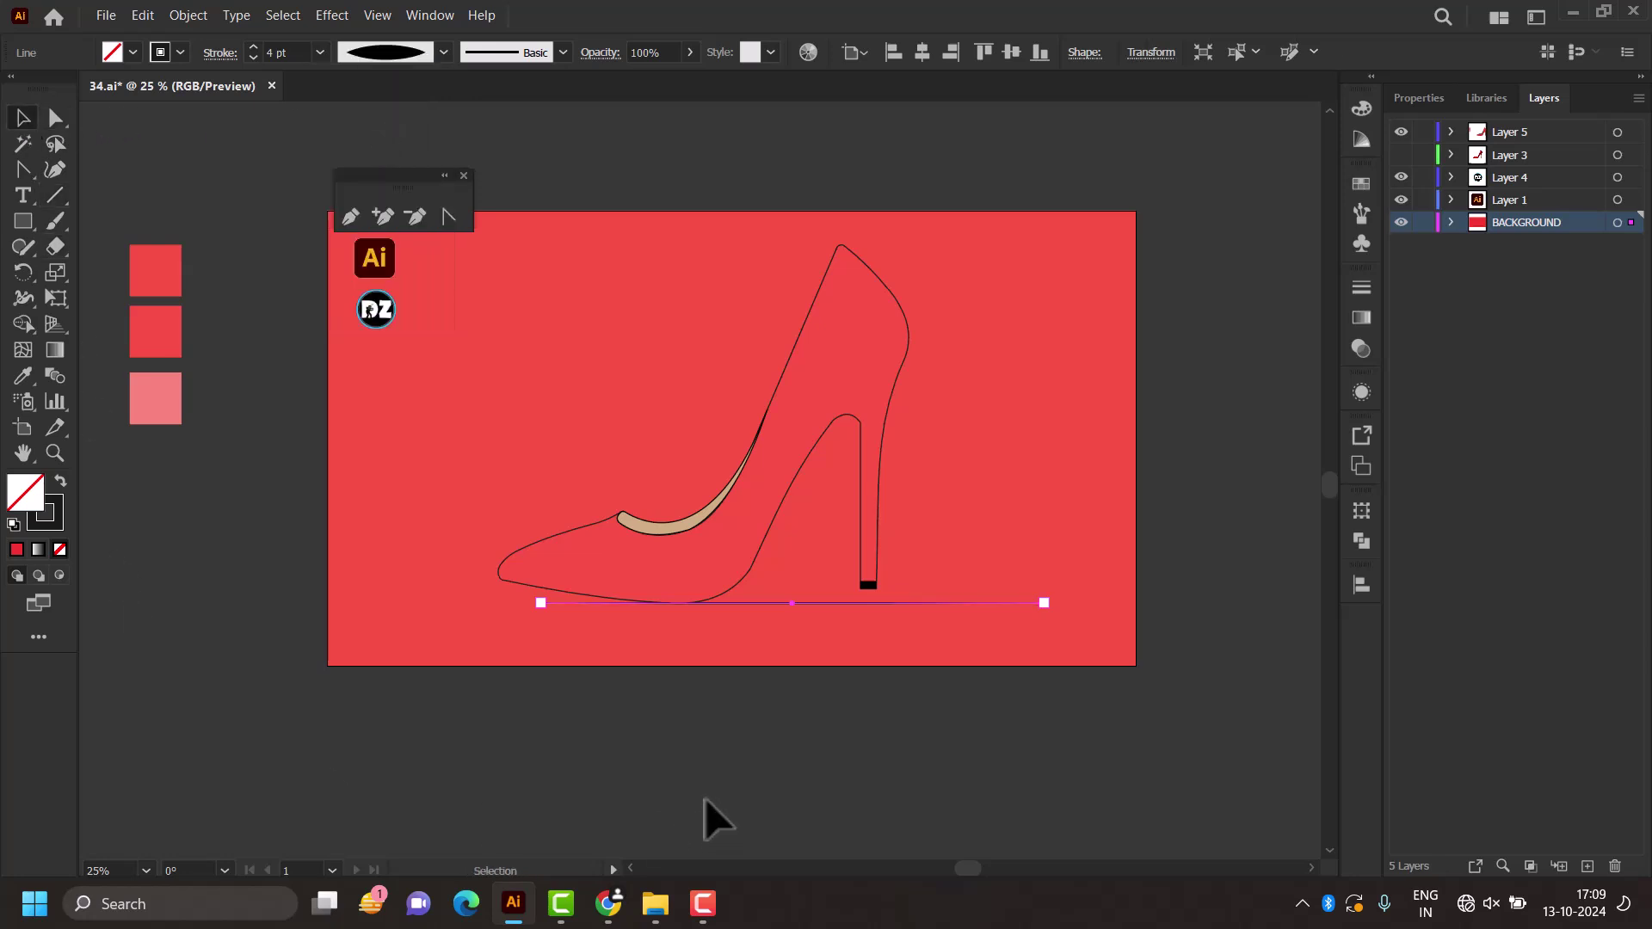
pyautogui.click(757, 757)
pyautogui.moveTo(857, 603)
pyautogui.mouseDown()
pyautogui.moveTo(766, 603)
pyautogui.moveTo(785, 603)
pyautogui.mouseUp()
pyautogui.click(826, 740)
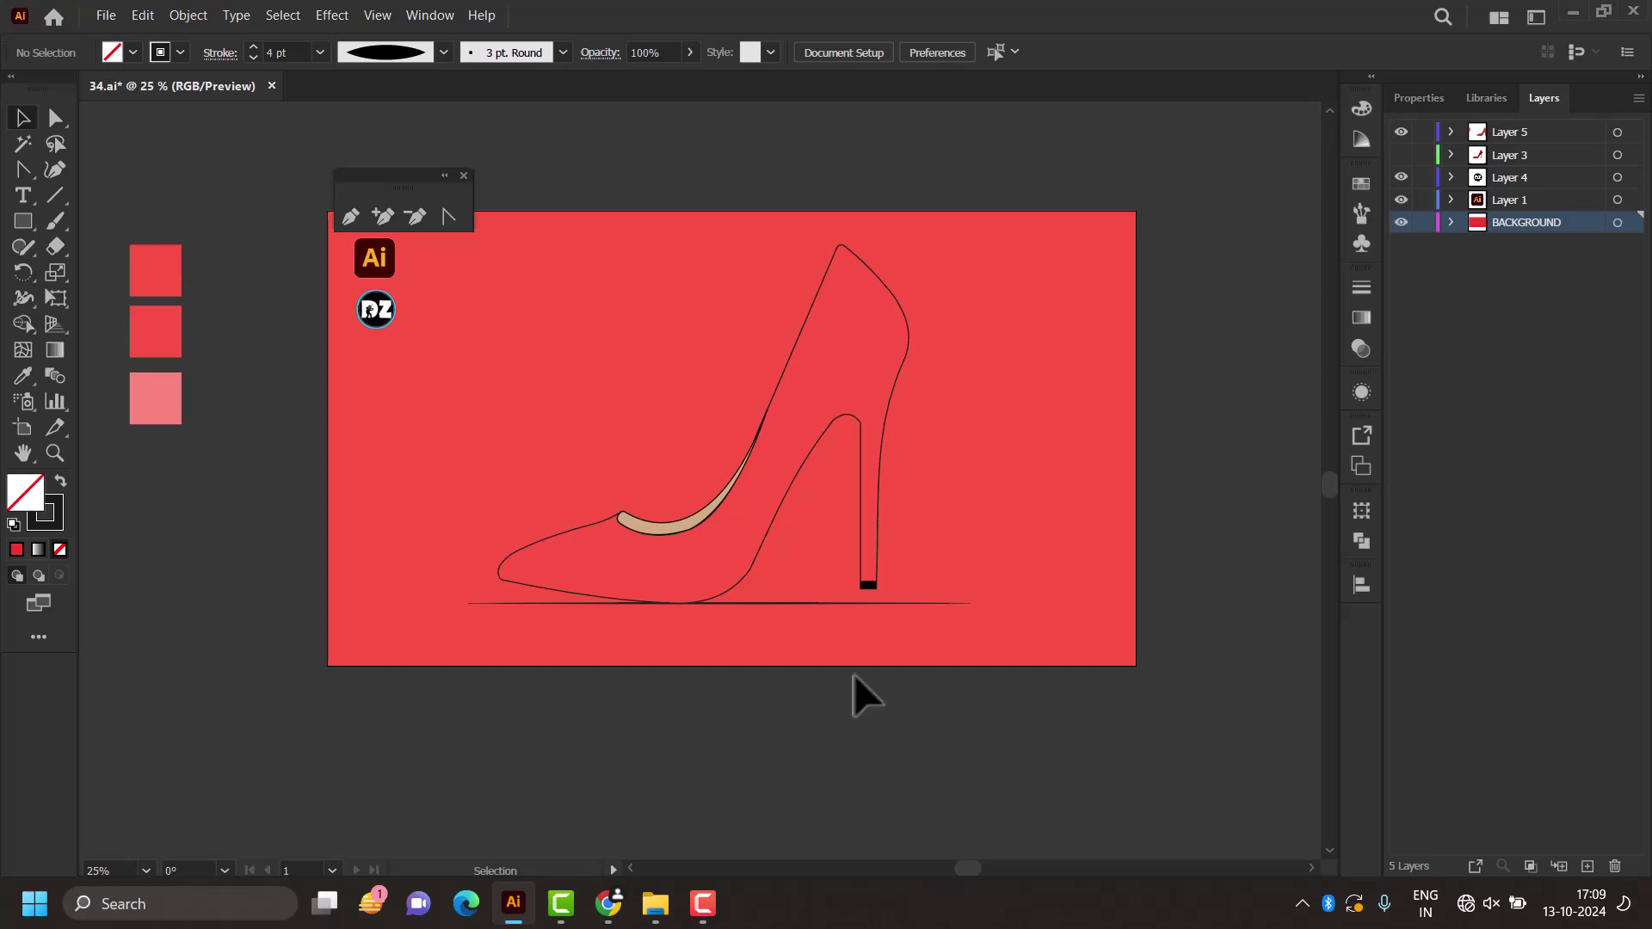
pyautogui.scroll(2, 865, 654)
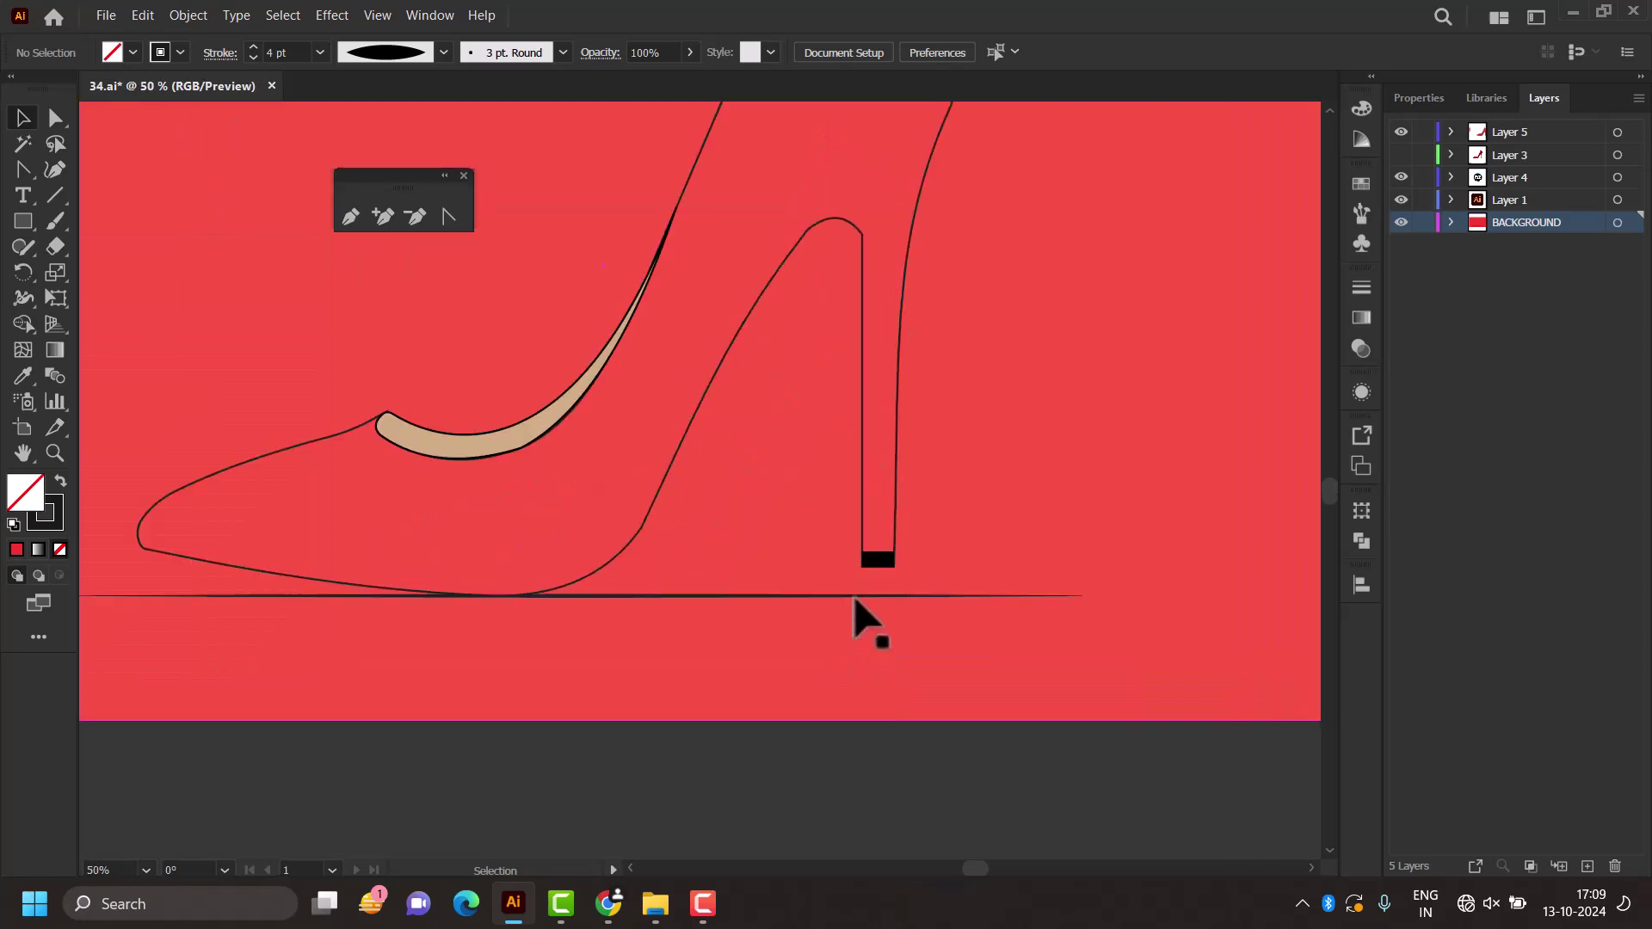
pyautogui.scroll(1, 867, 620)
pyautogui.scroll(-1, 862, 587)
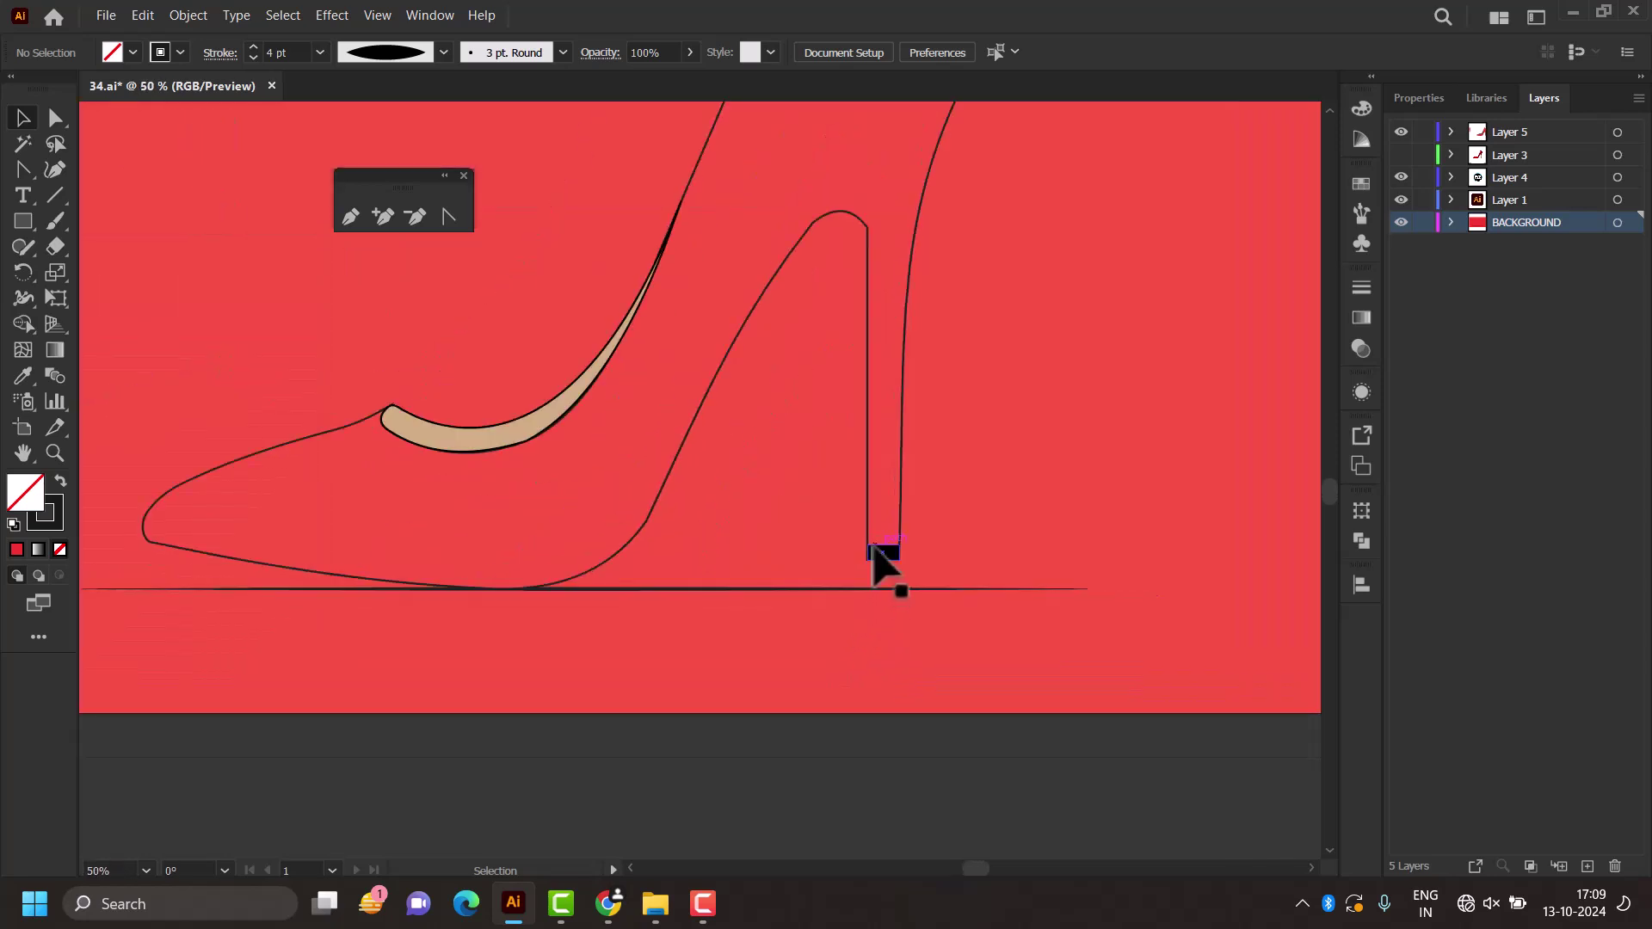
# Step: Pen-draw a rectangular block from the heel down to the ground line and make it black
pyautogui.click(350, 217)
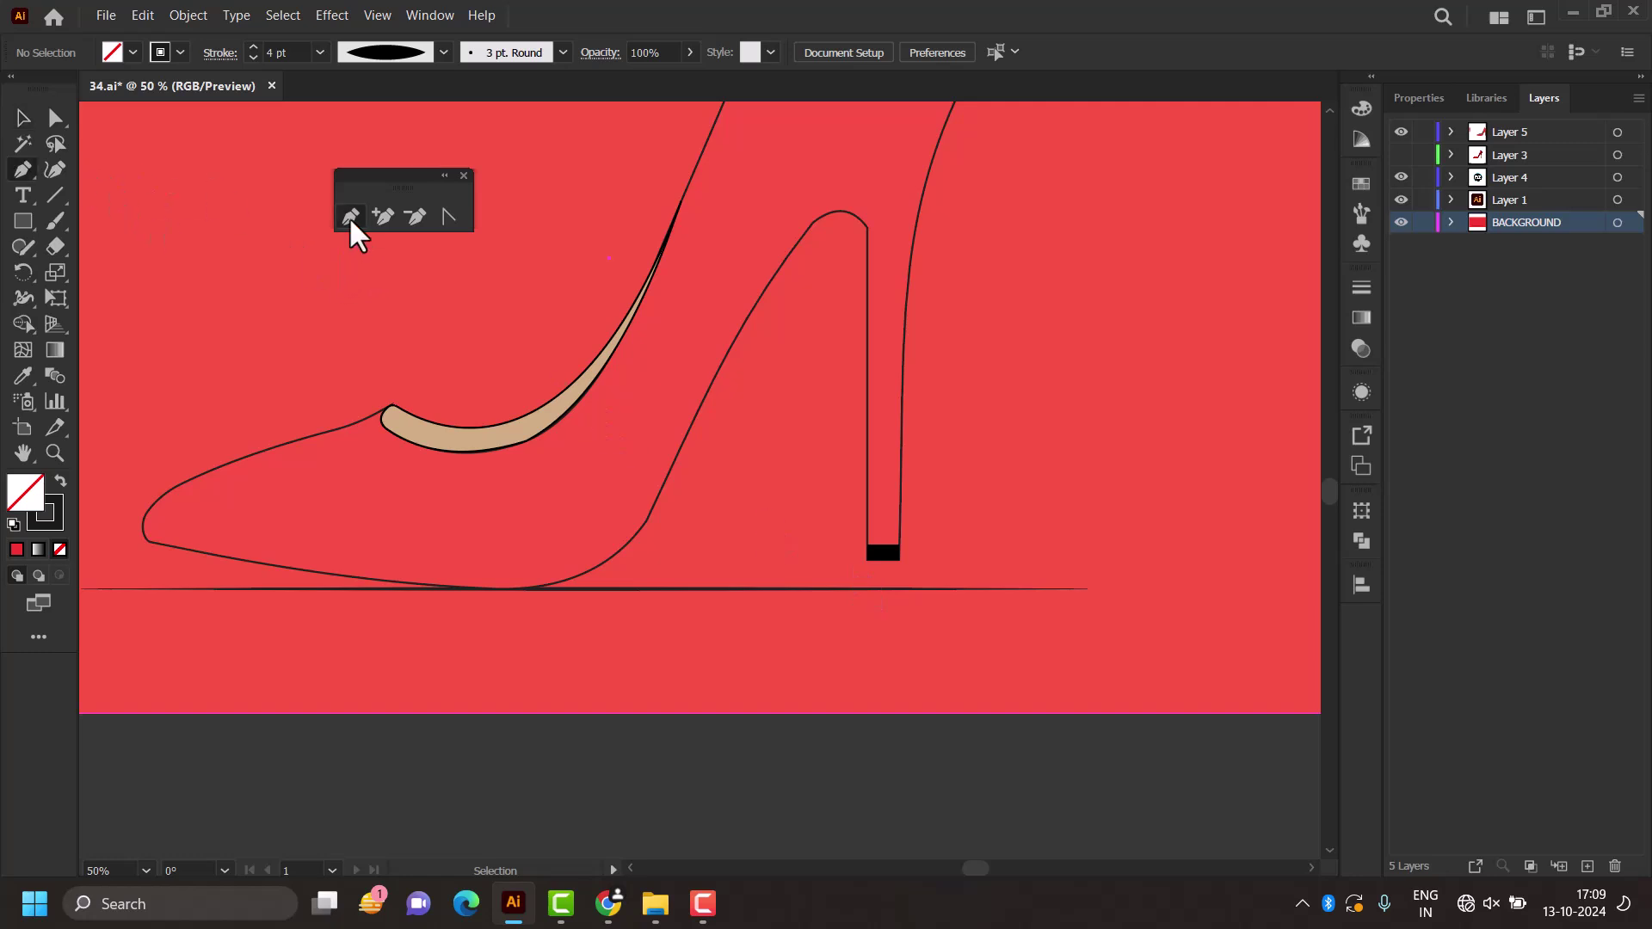
pyautogui.click(866, 559)
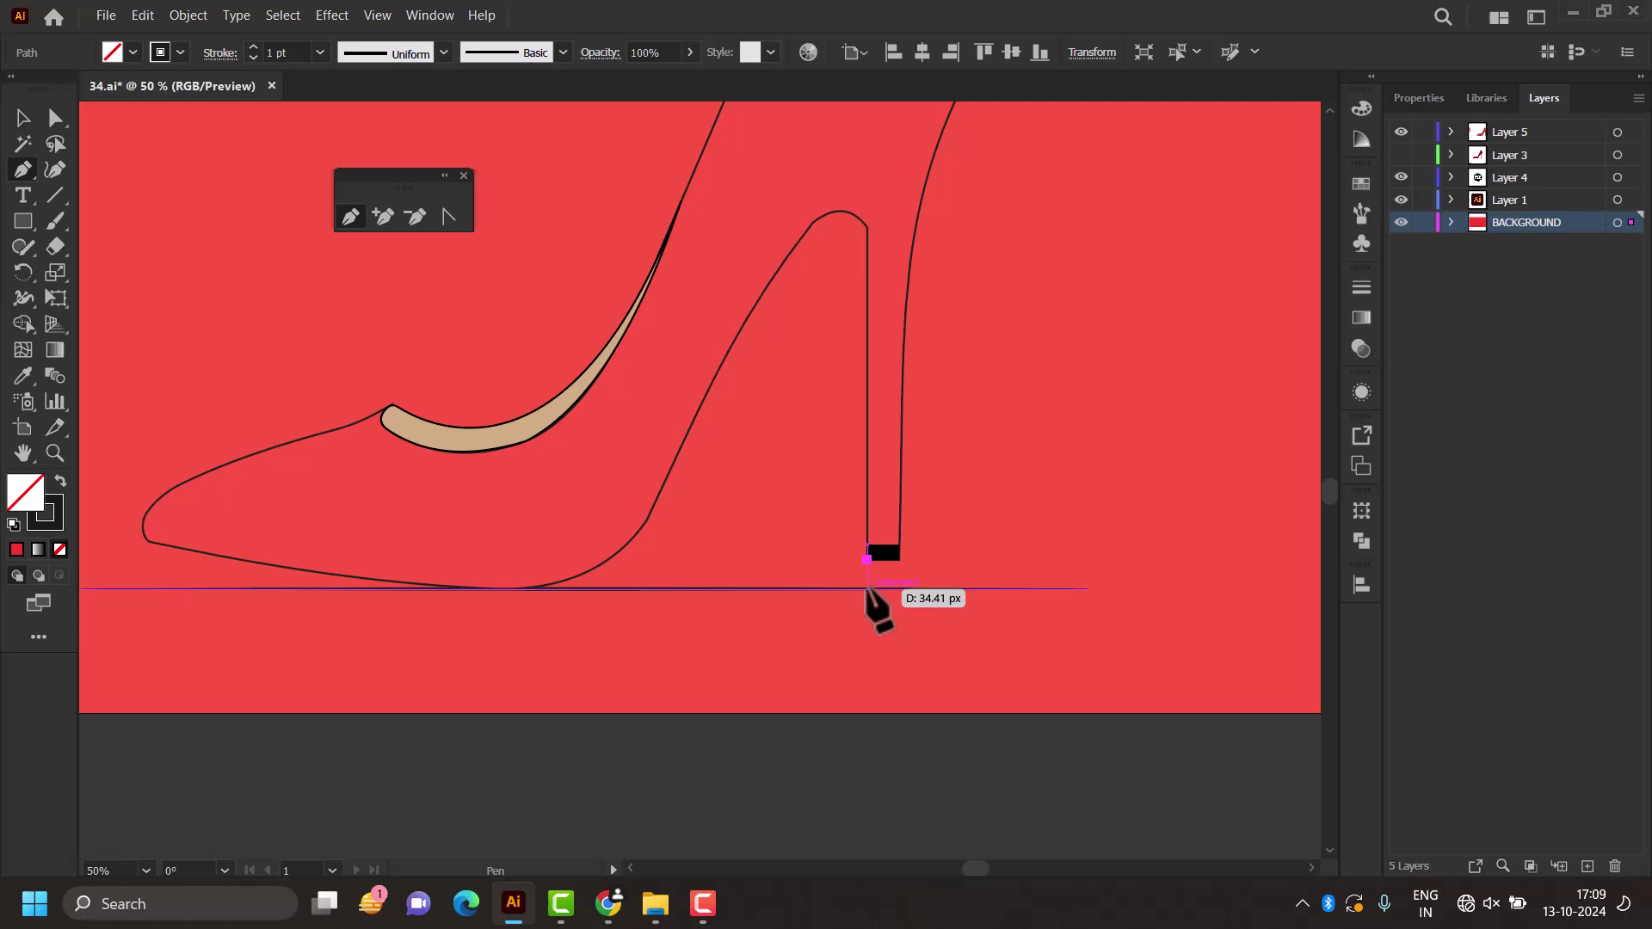
pyautogui.scroll(3, 866, 588)
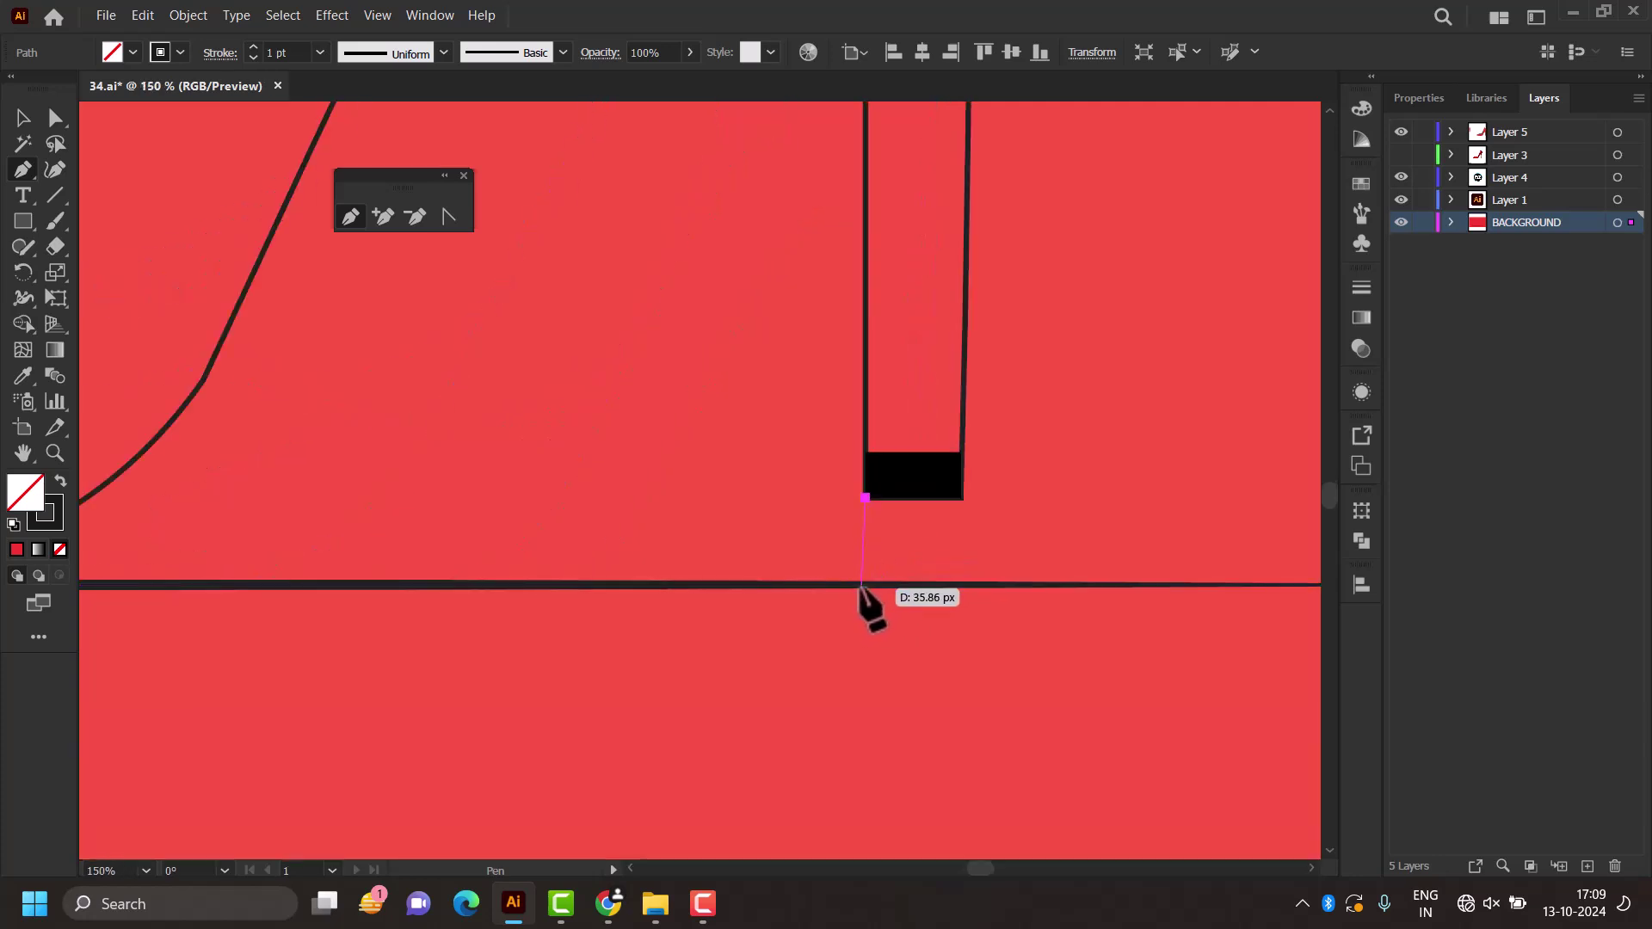
pyautogui.click(866, 587)
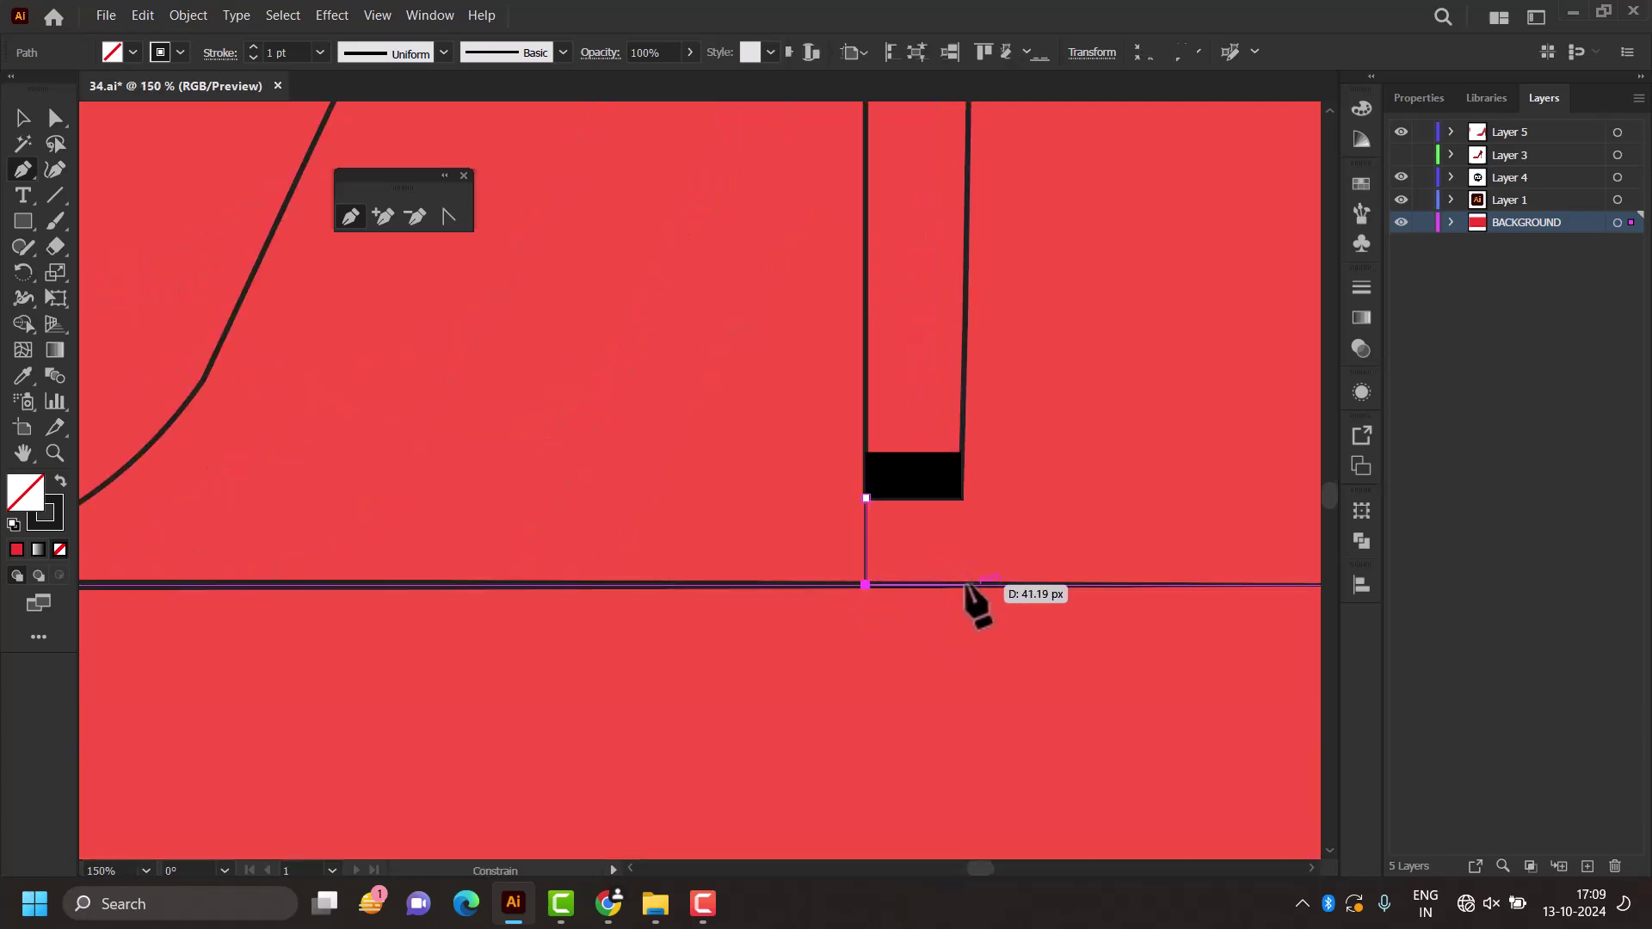
pyautogui.click(961, 586)
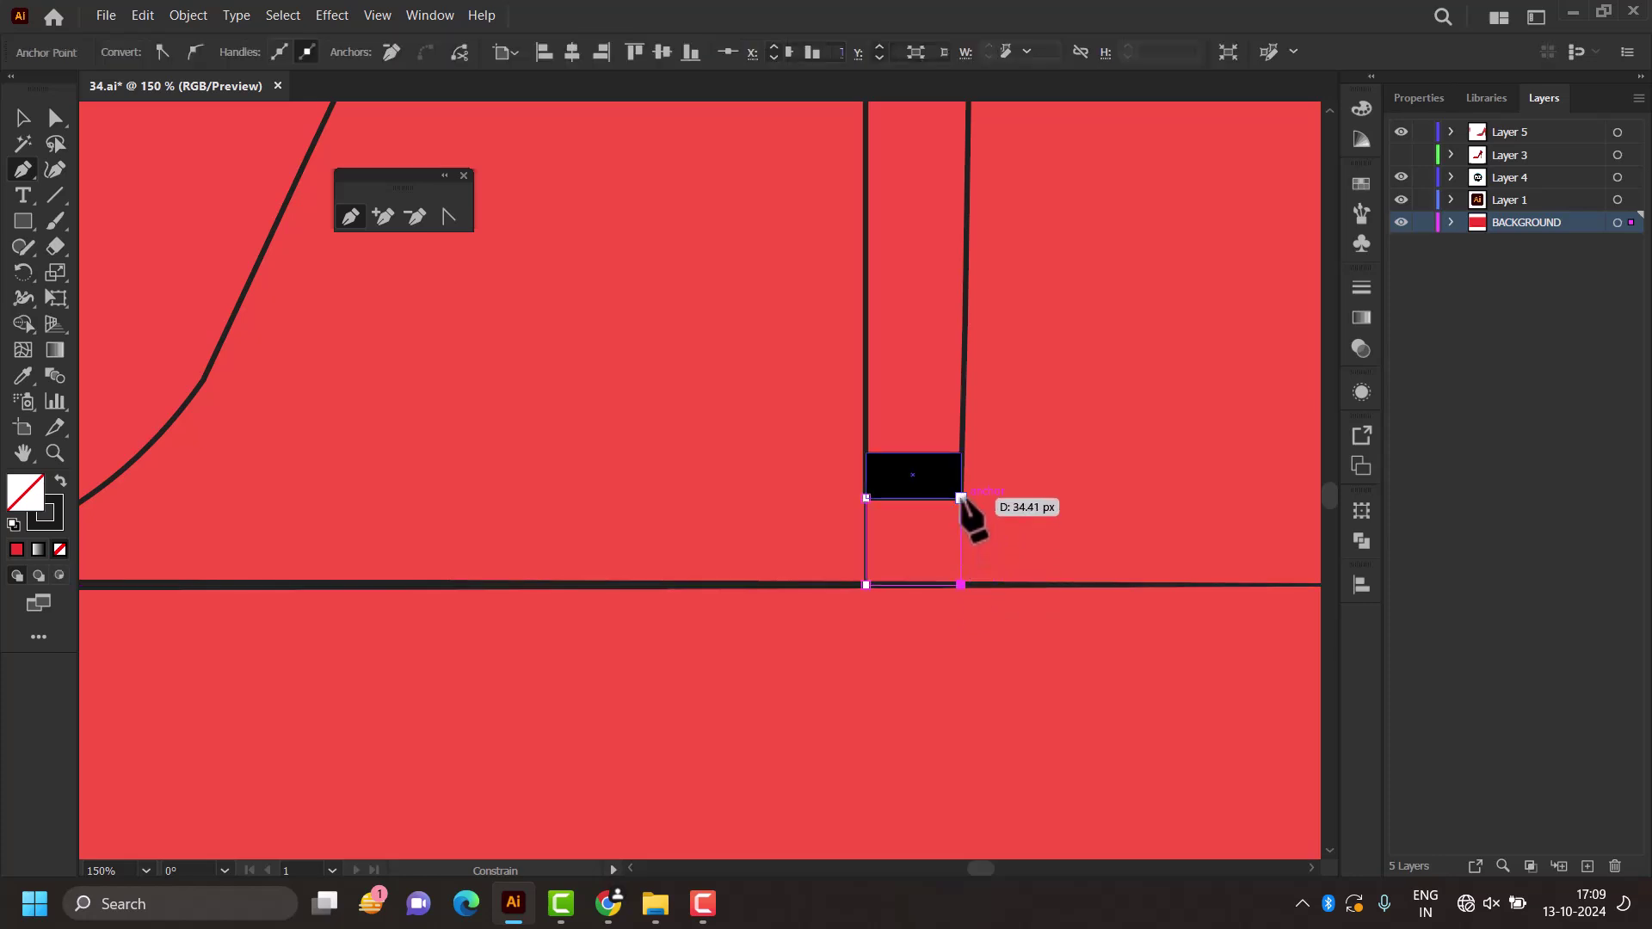
pyautogui.click(961, 497)
pyautogui.click(866, 497)
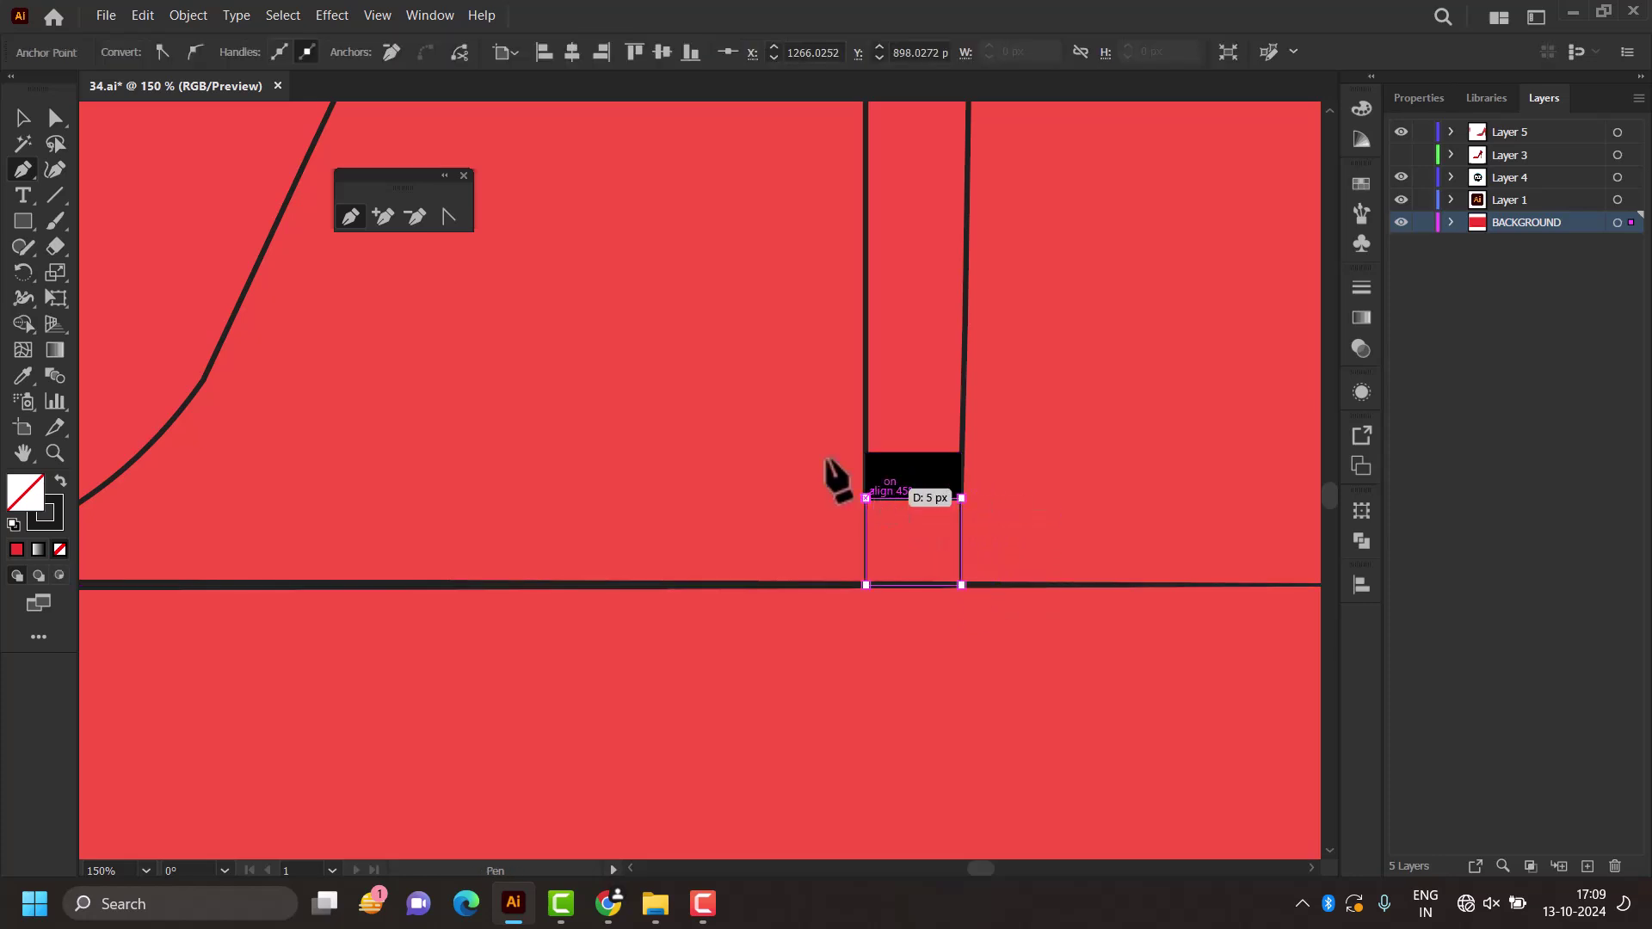
pyautogui.click(22, 121)
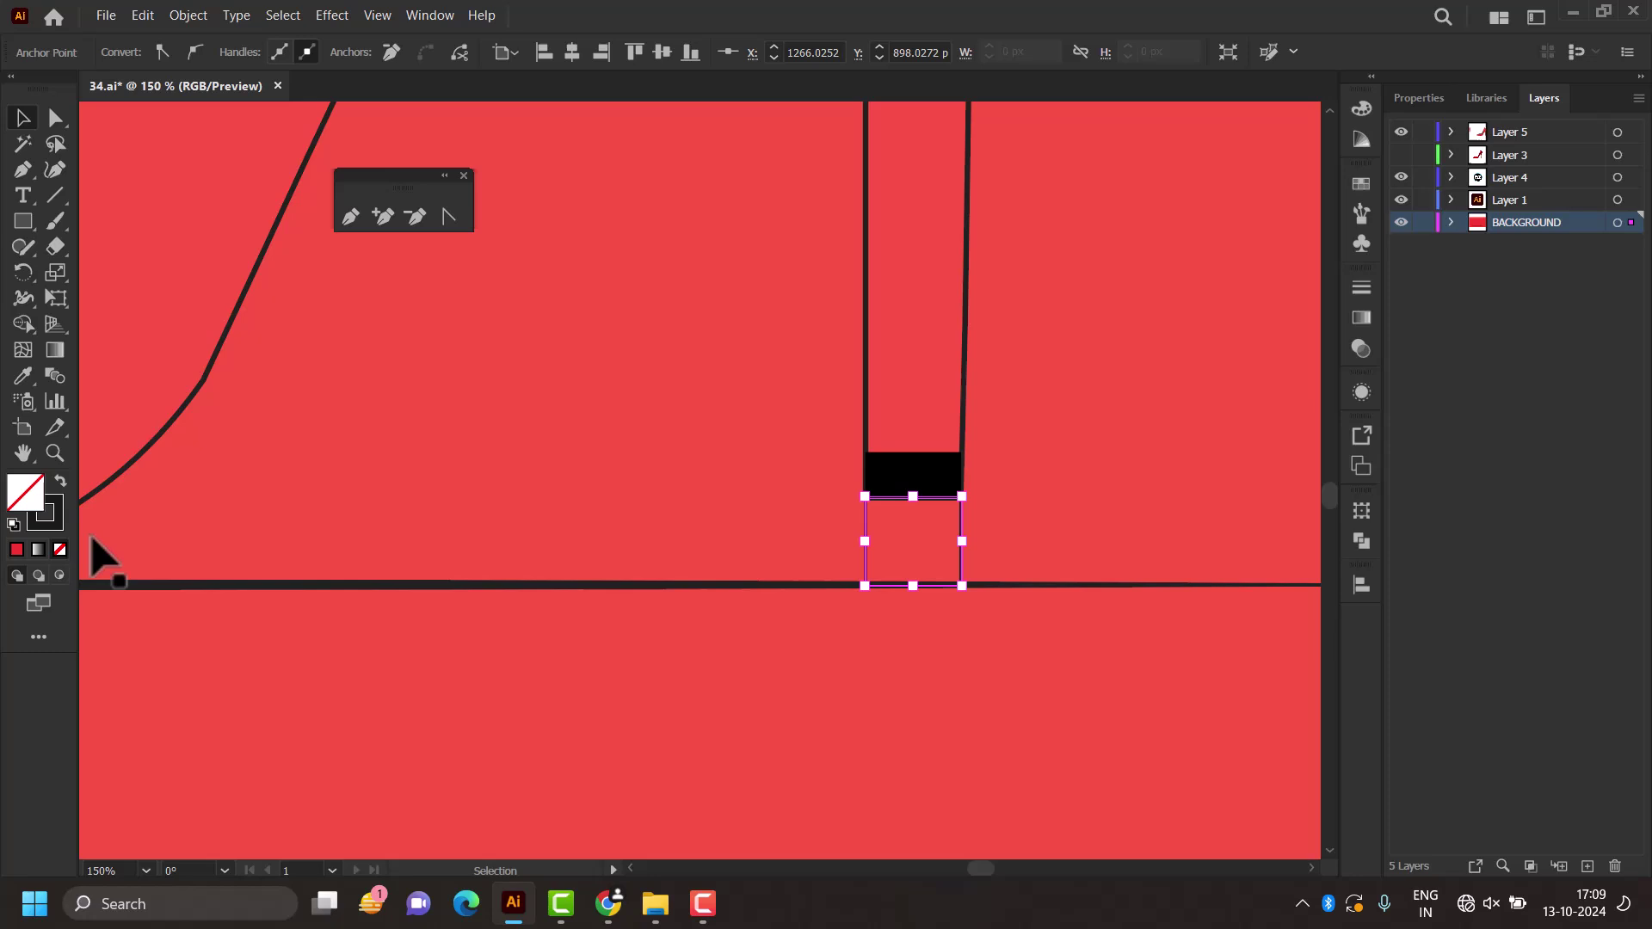
pyautogui.click(61, 482)
# Step: Delete the old heel tip, widen the black block to the heel's width, and fit the artboard
pyautogui.click(929, 484)
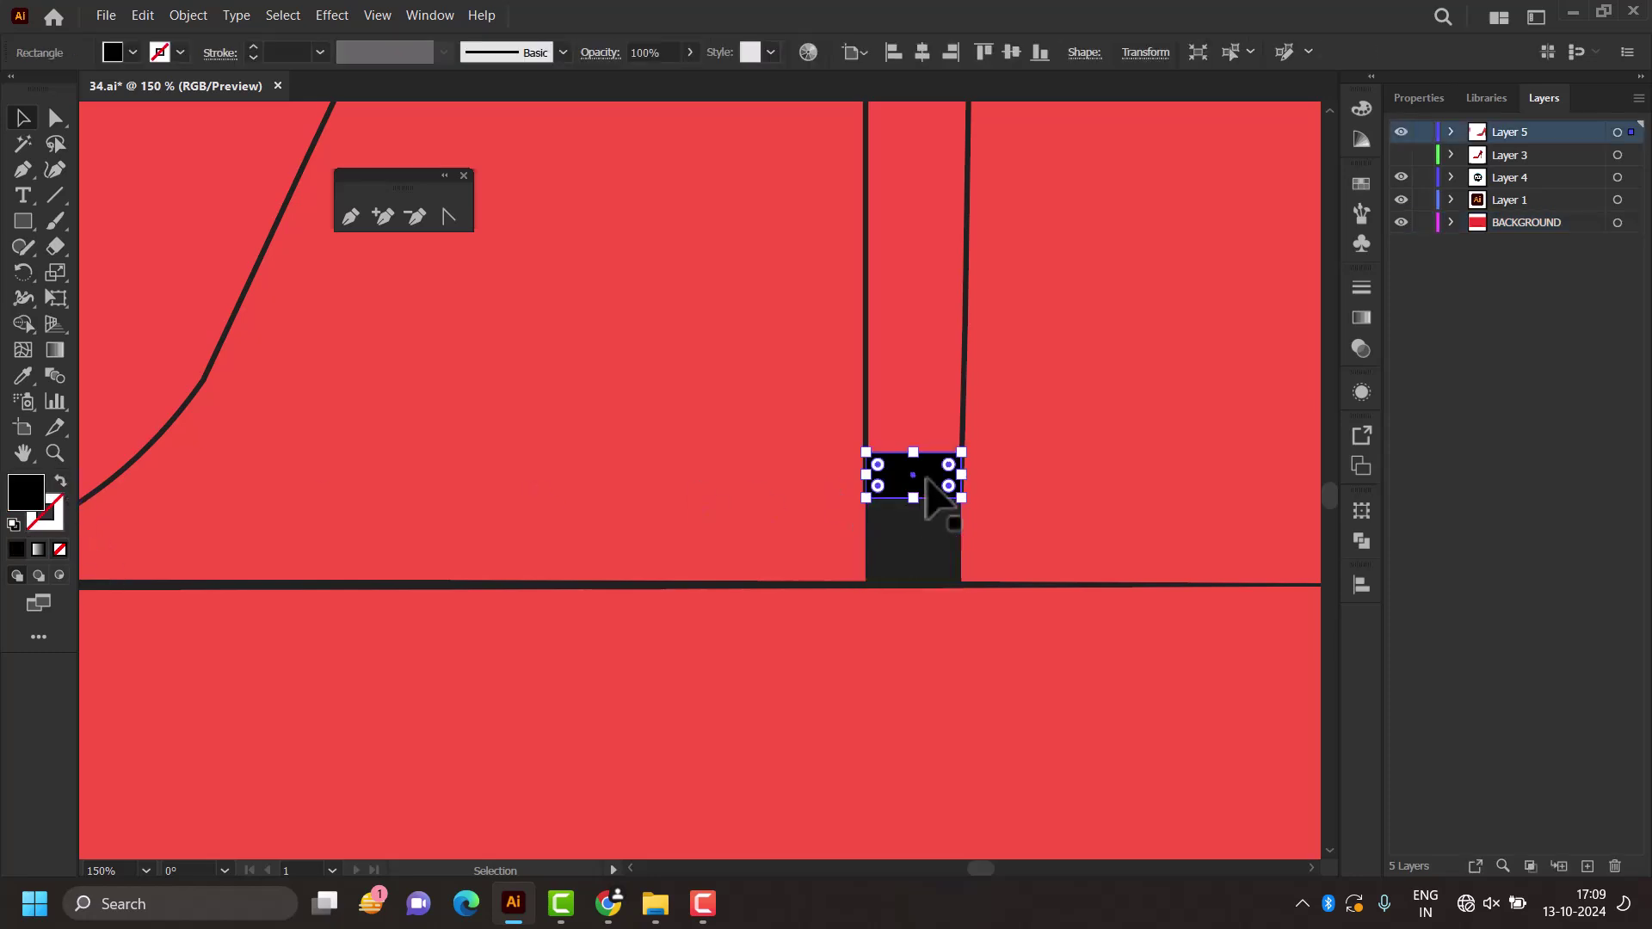
pyautogui.press('Delete')
pyautogui.scroll(1, 903, 516)
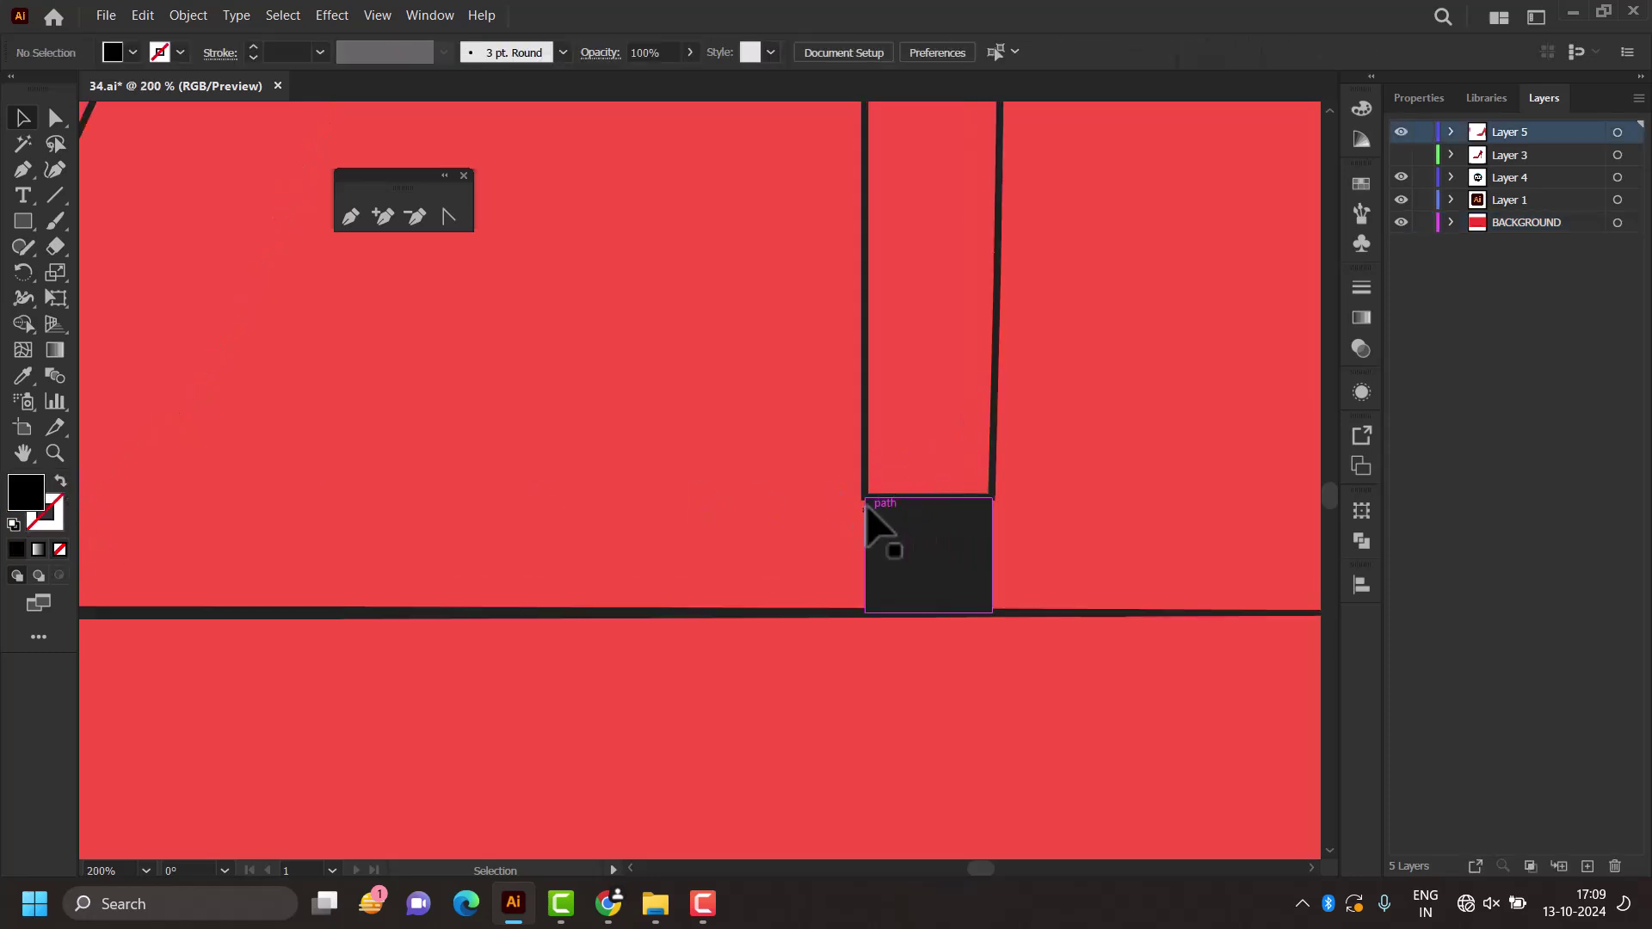
pyautogui.click(912, 555)
pyautogui.scroll(1, 886, 572)
pyautogui.moveTo(850, 559); pyautogui.dragTo(847, 561)
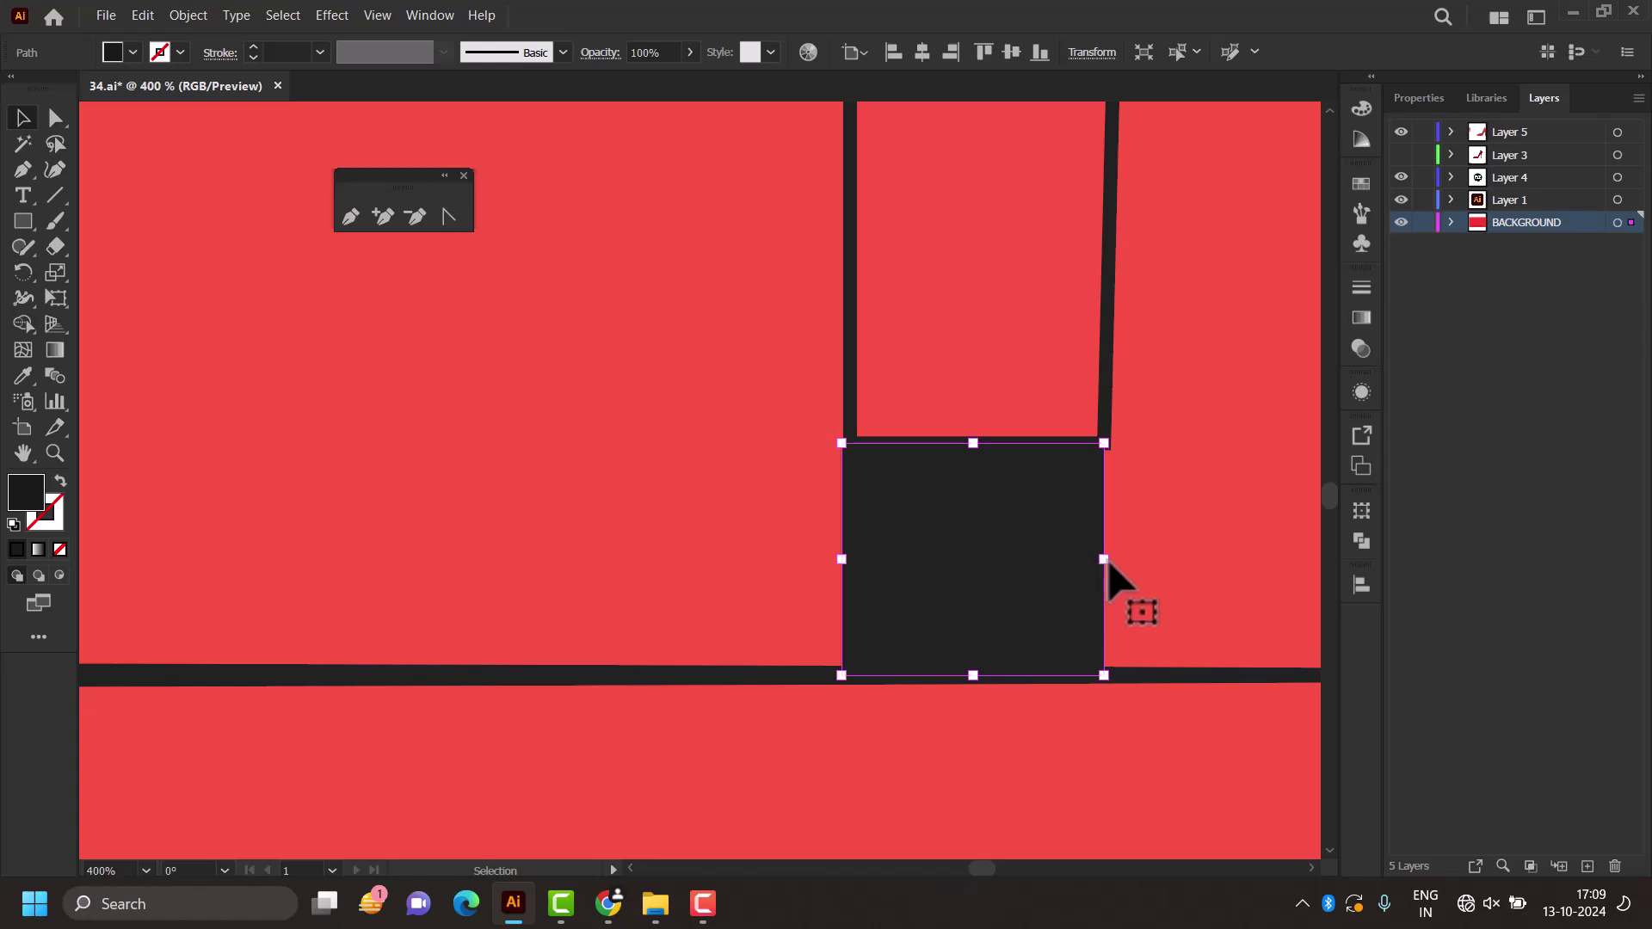
pyautogui.moveTo(1105, 560)
pyautogui.mouseDown()
pyautogui.moveTo(1110, 576)
pyautogui.moveTo(1110, 561)
pyautogui.mouseUp()
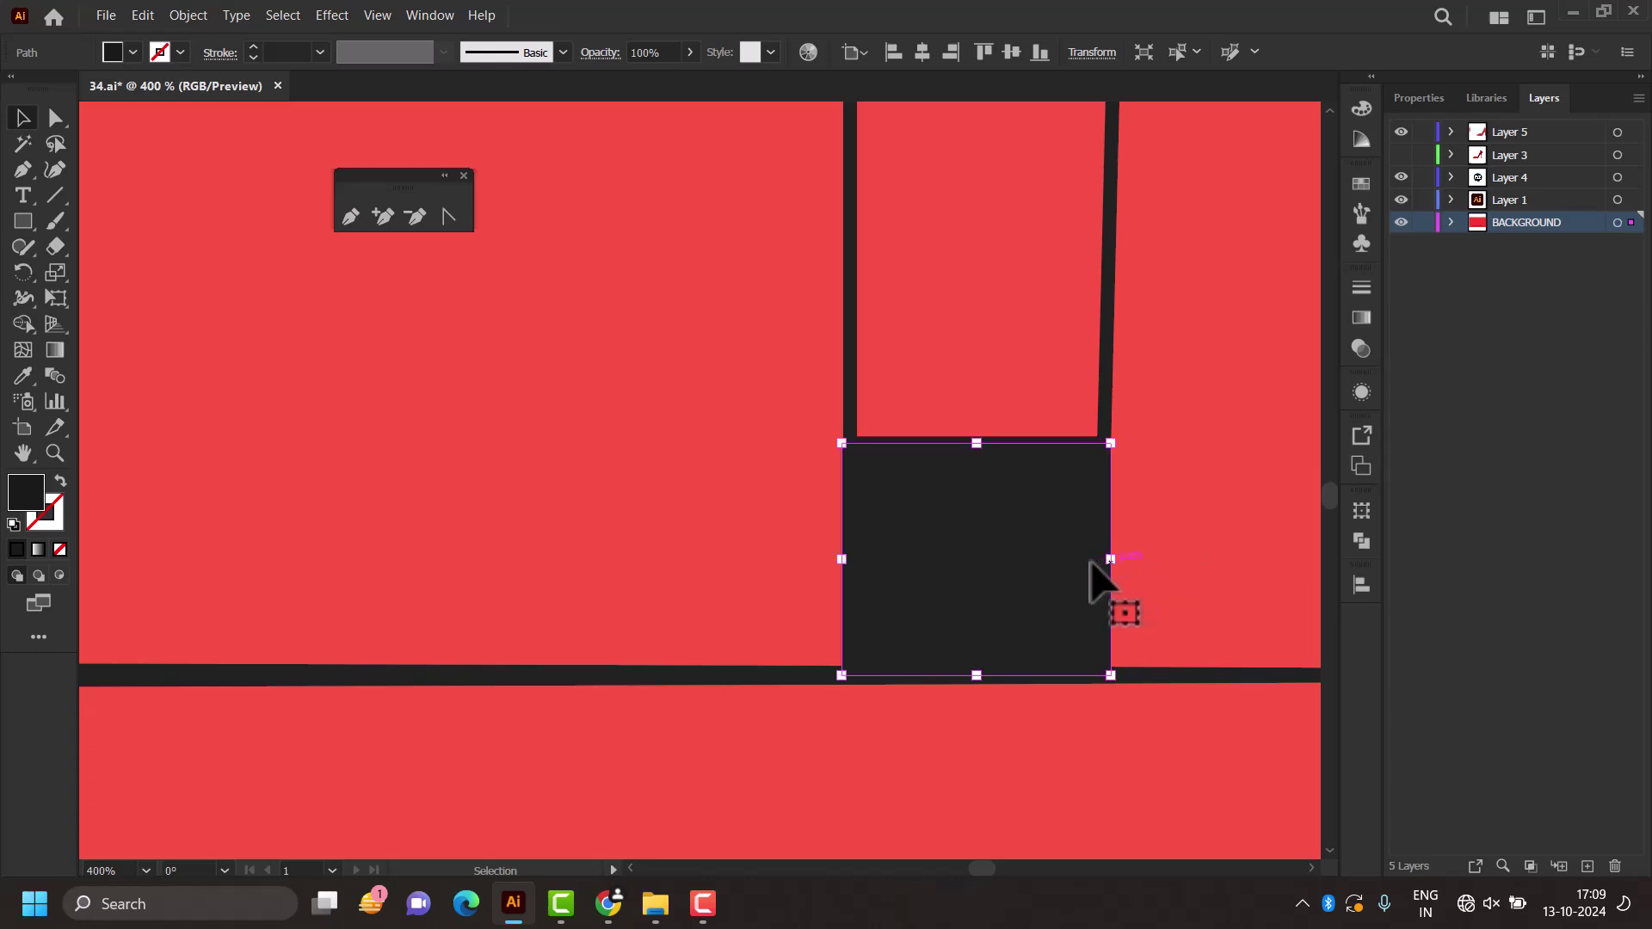
pyautogui.click(1005, 757)
pyautogui.hotkey('ctrl', '0')
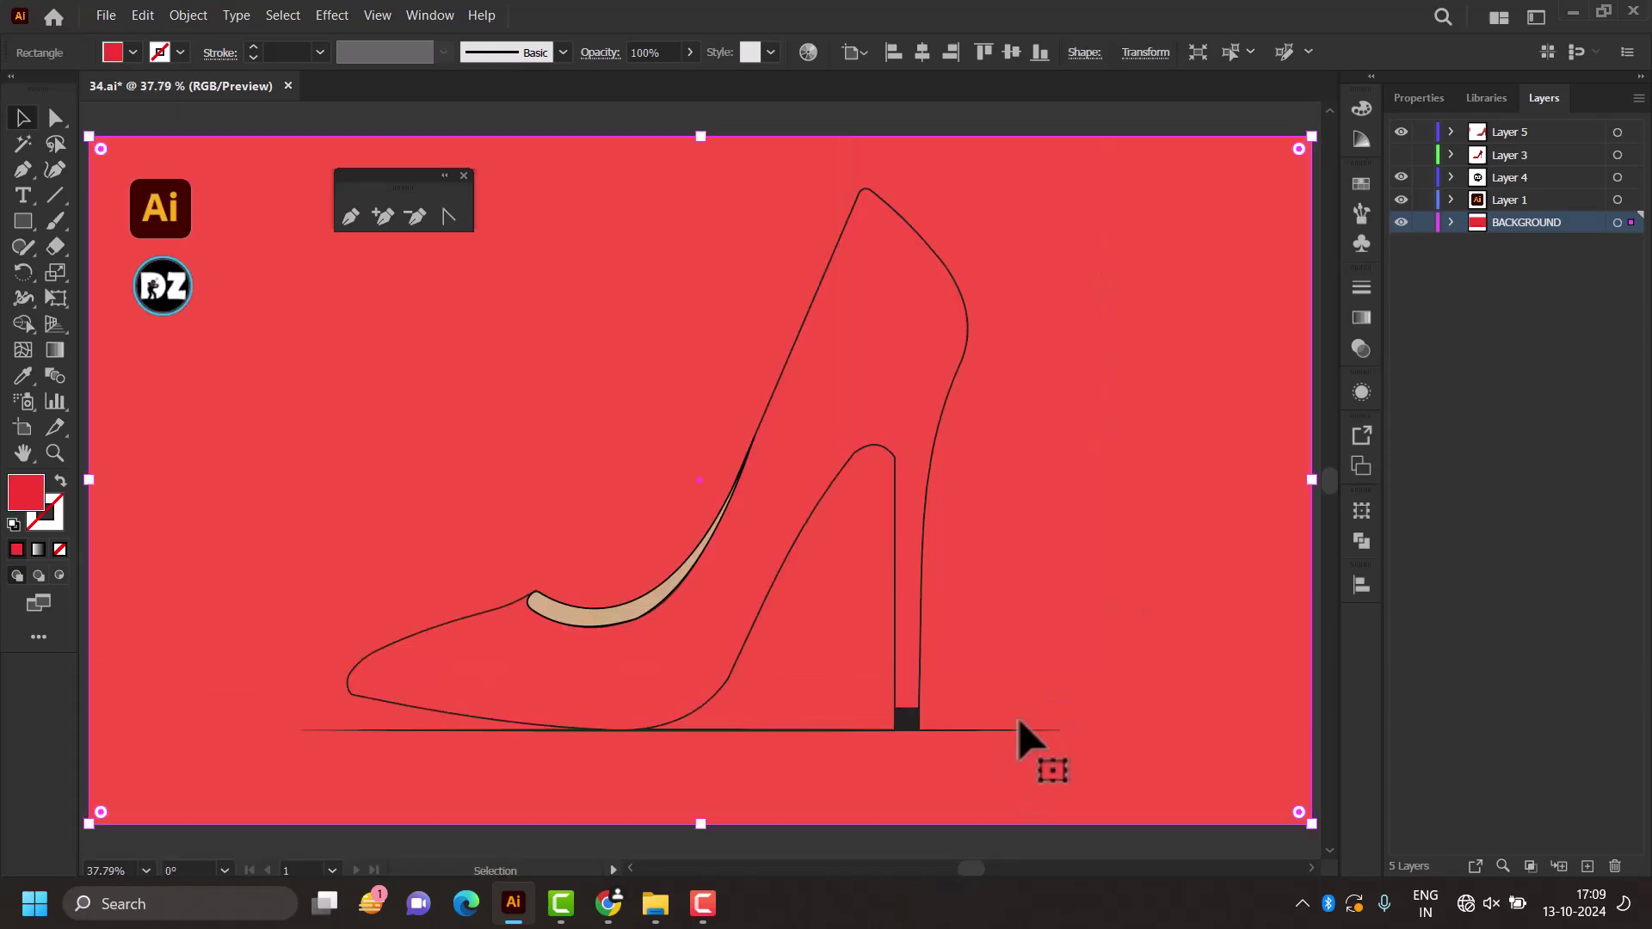
pyautogui.scroll(-1, 679, 705)
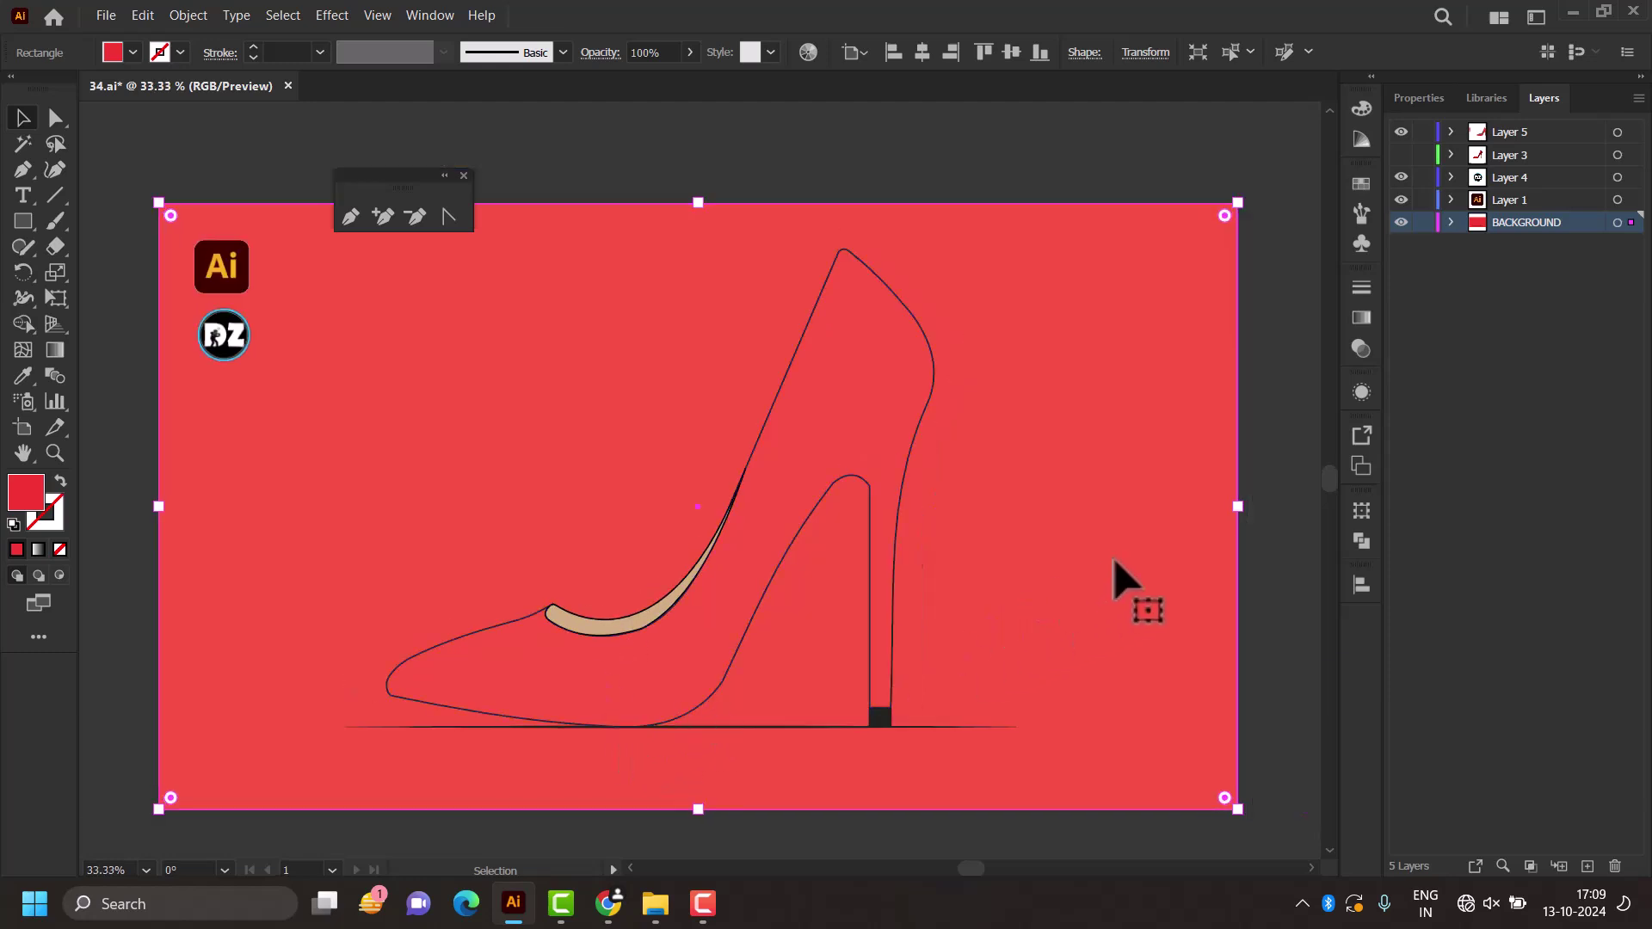
pyautogui.click(1136, 173)
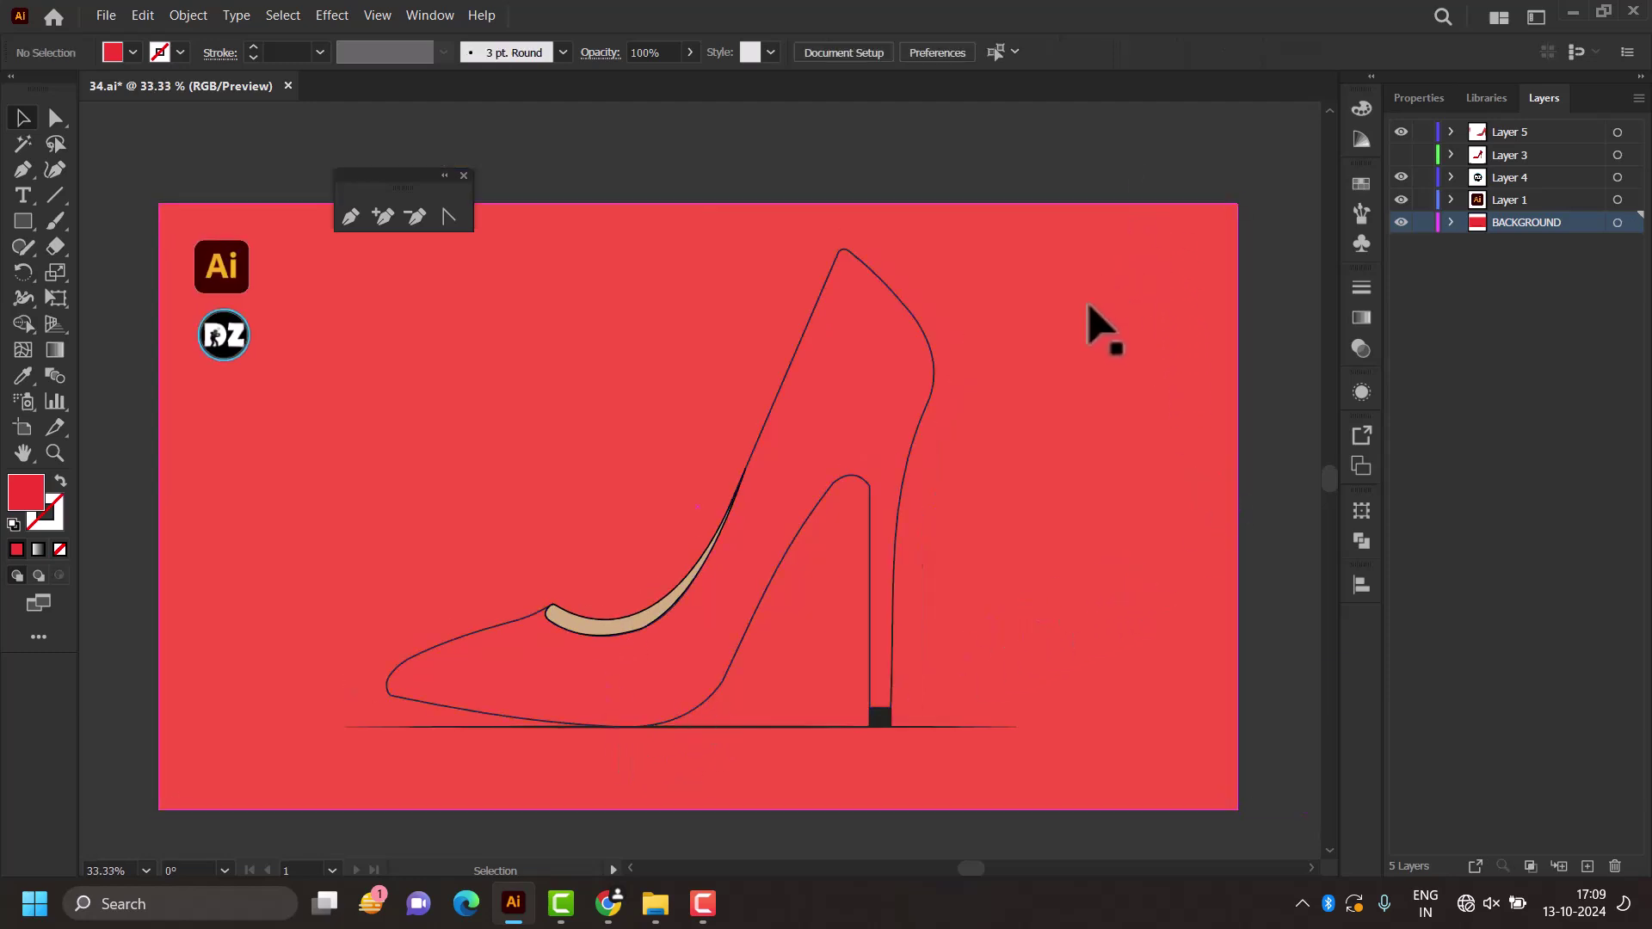
# Step: Add a new Layer 6 on top with all layers beneath it locked, ready for Pen drawing
pyautogui.click(839, 443)
pyautogui.click(1282, 155)
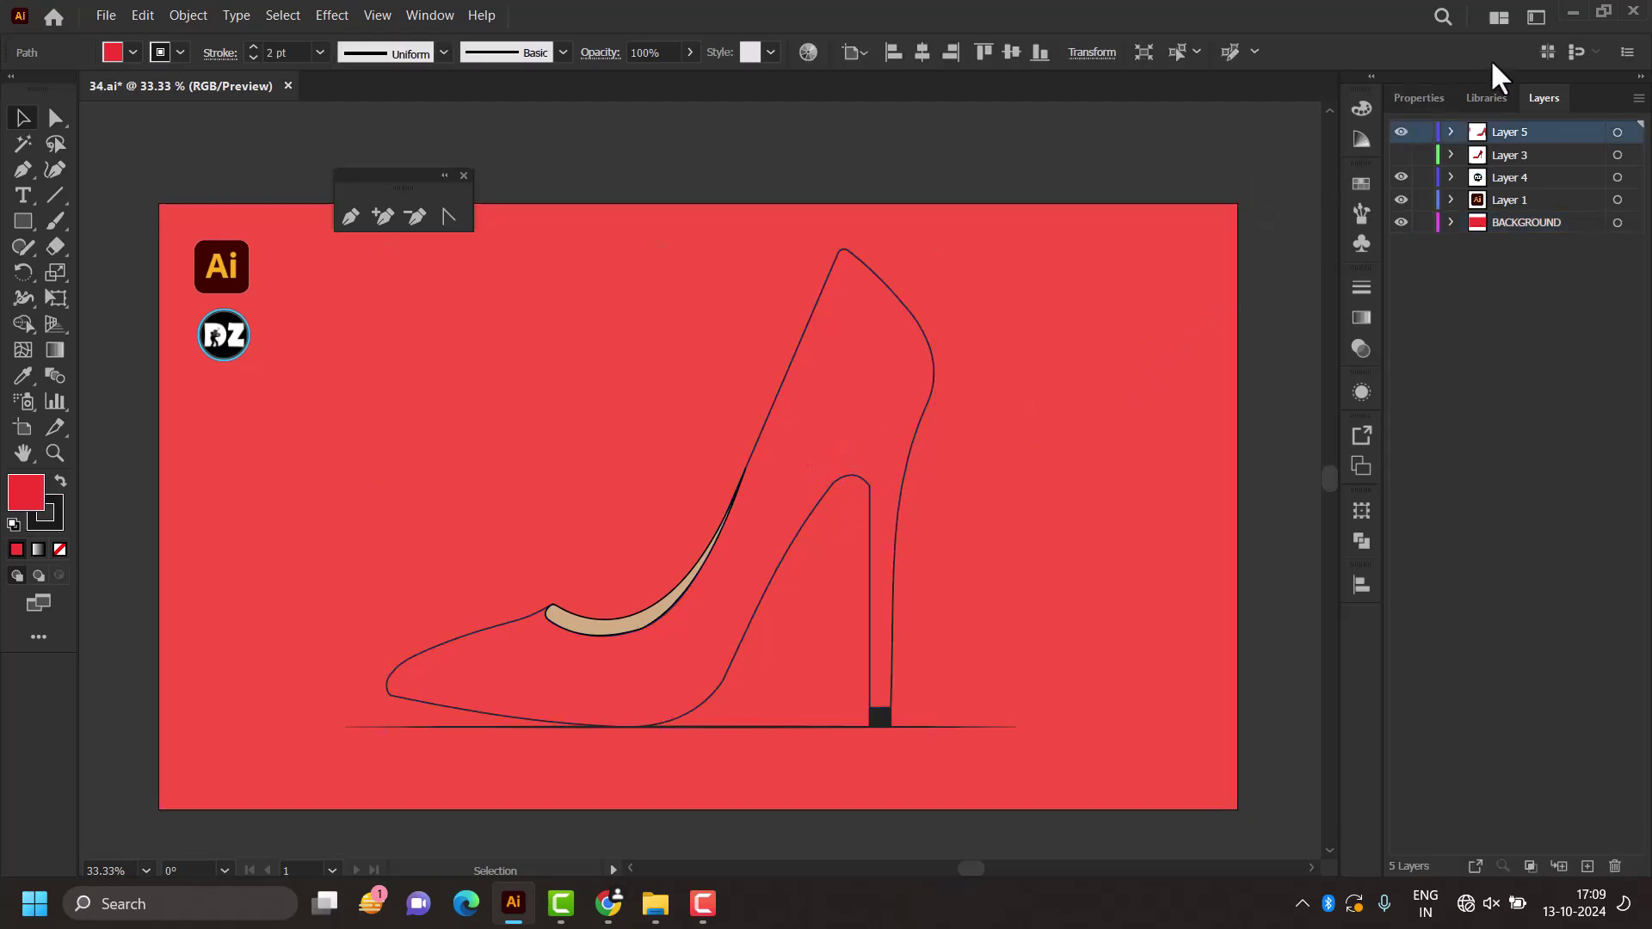
pyautogui.click(1588, 865)
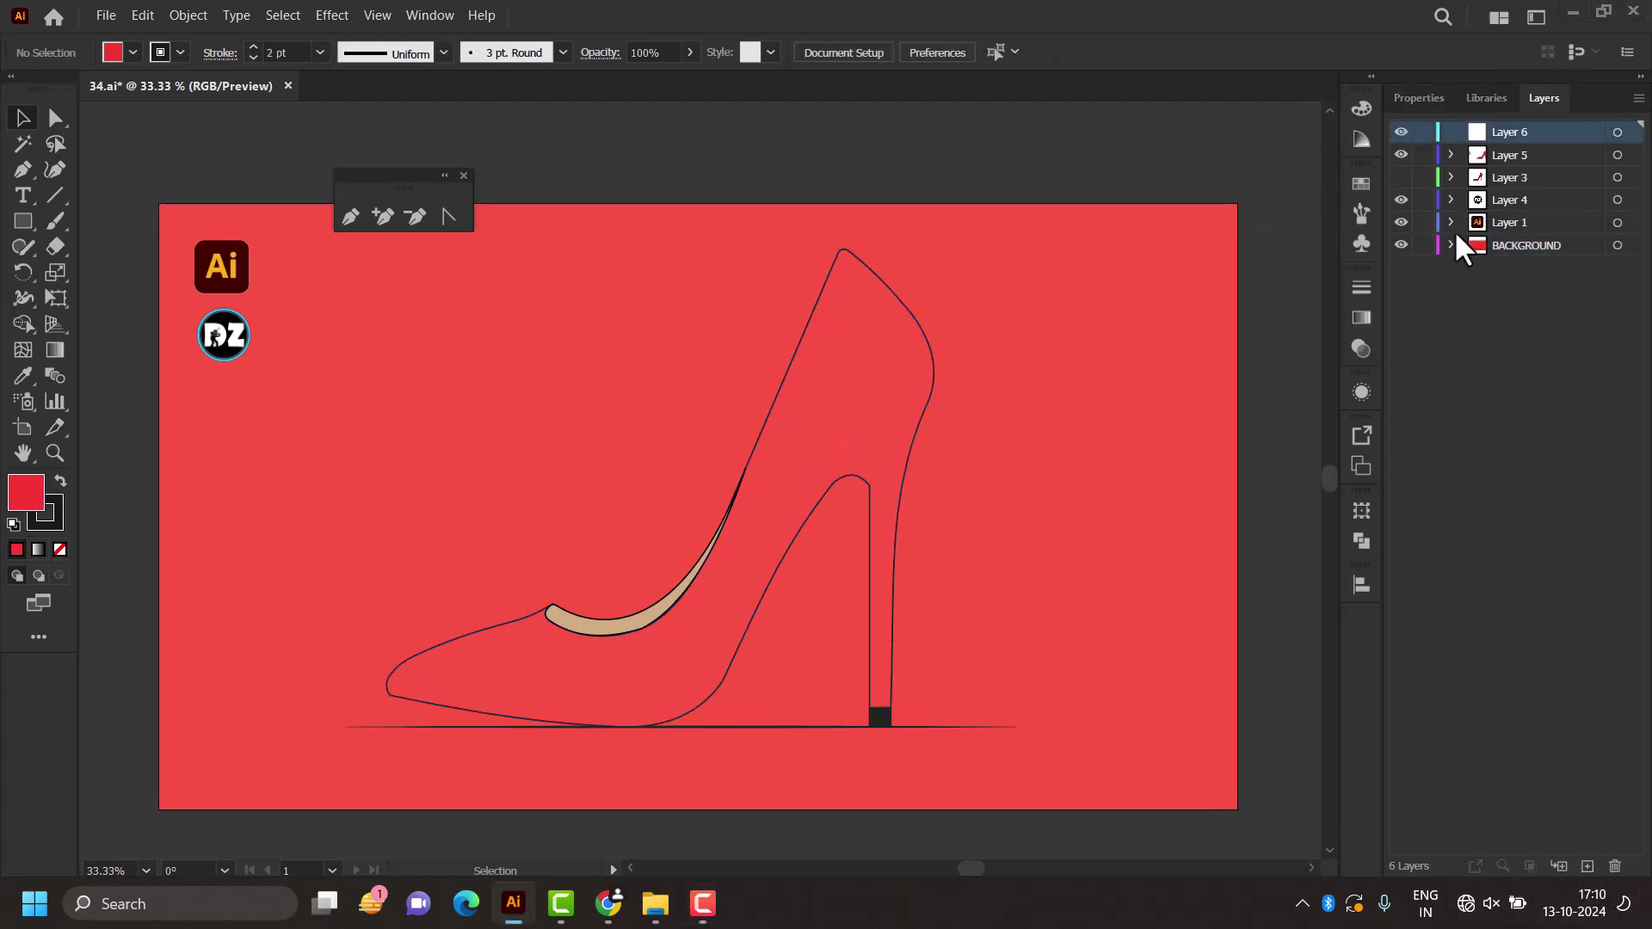
pyautogui.moveTo(1425, 134); pyautogui.dragTo(1424, 241)
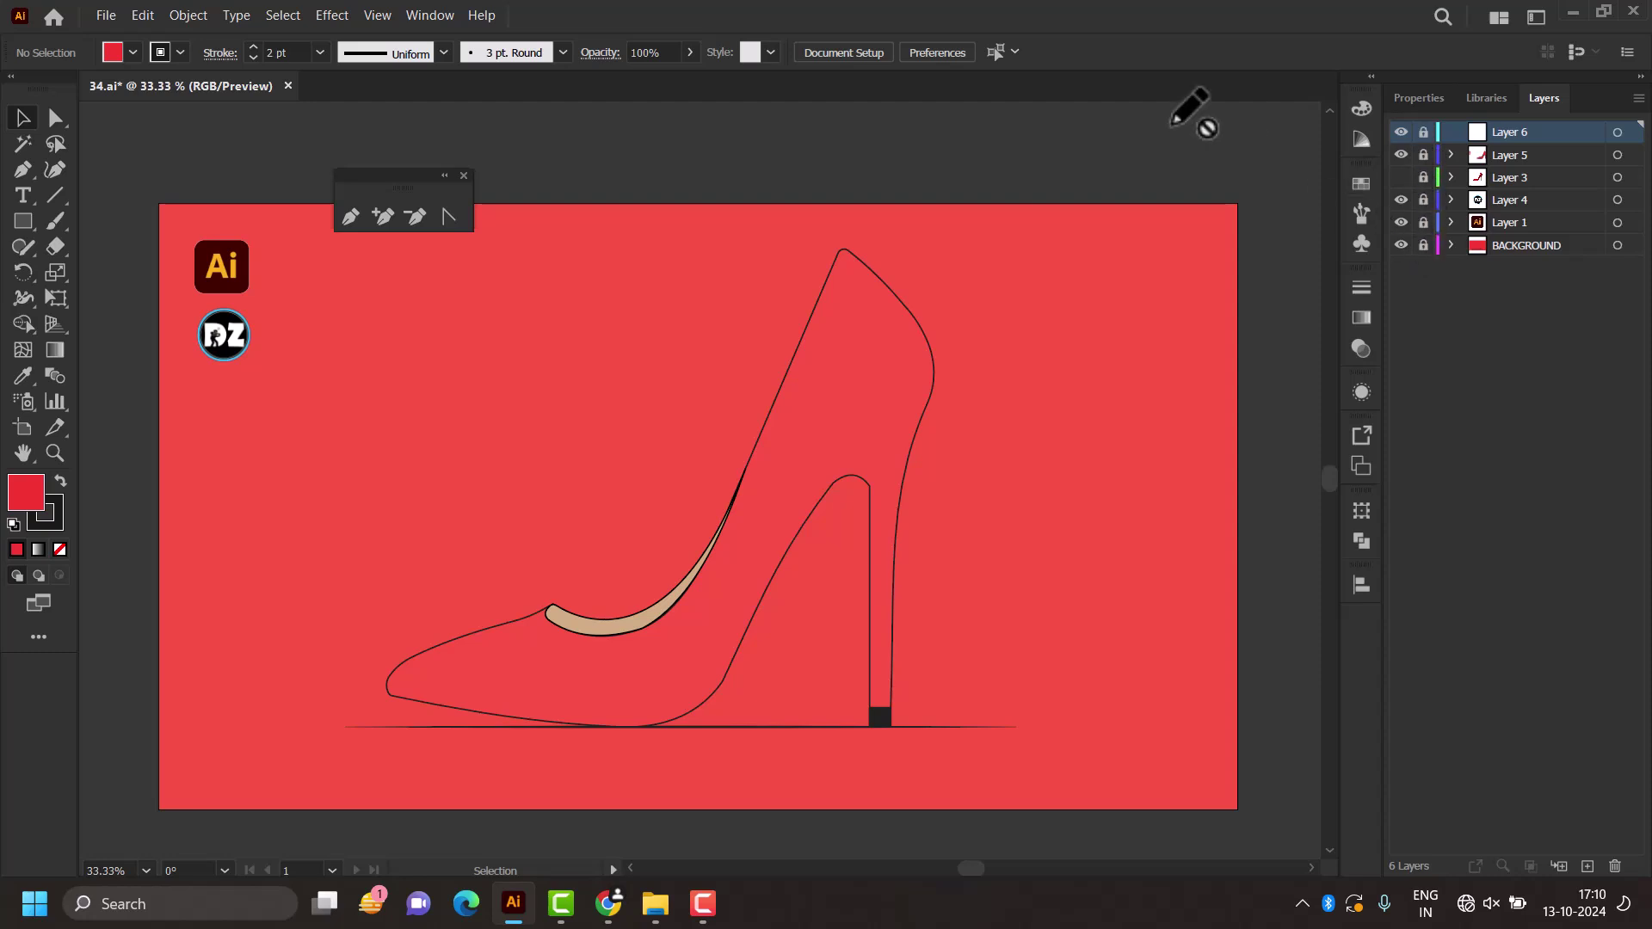
pyautogui.click(21, 171)
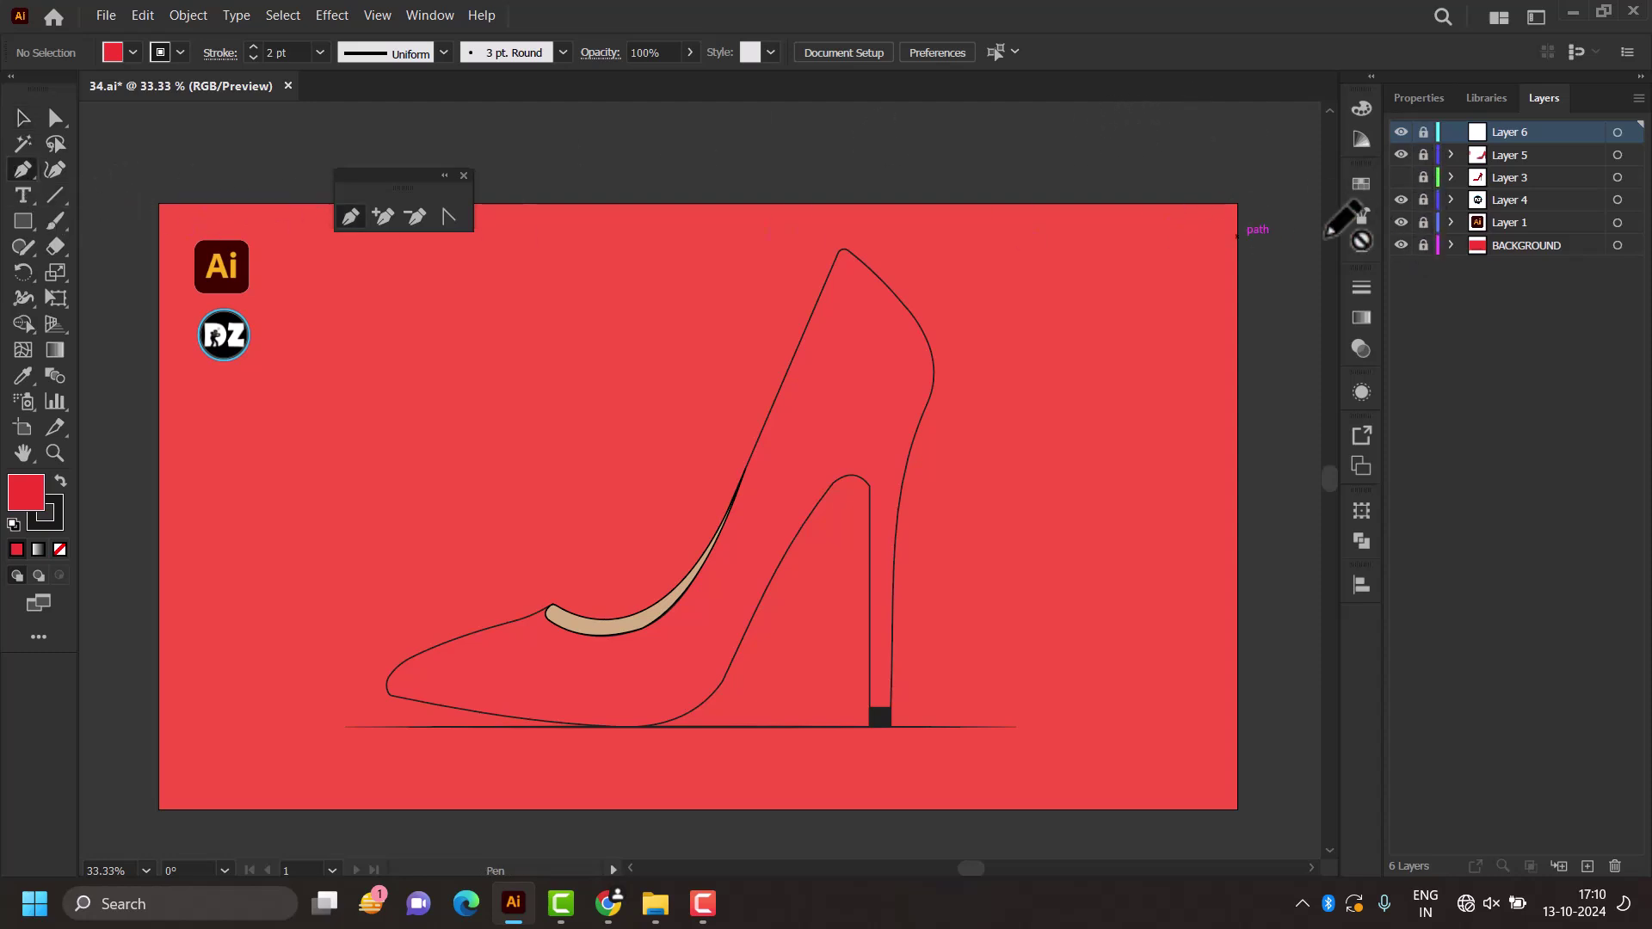
pyautogui.click(1424, 132)
pyautogui.scroll(1, 534, 543)
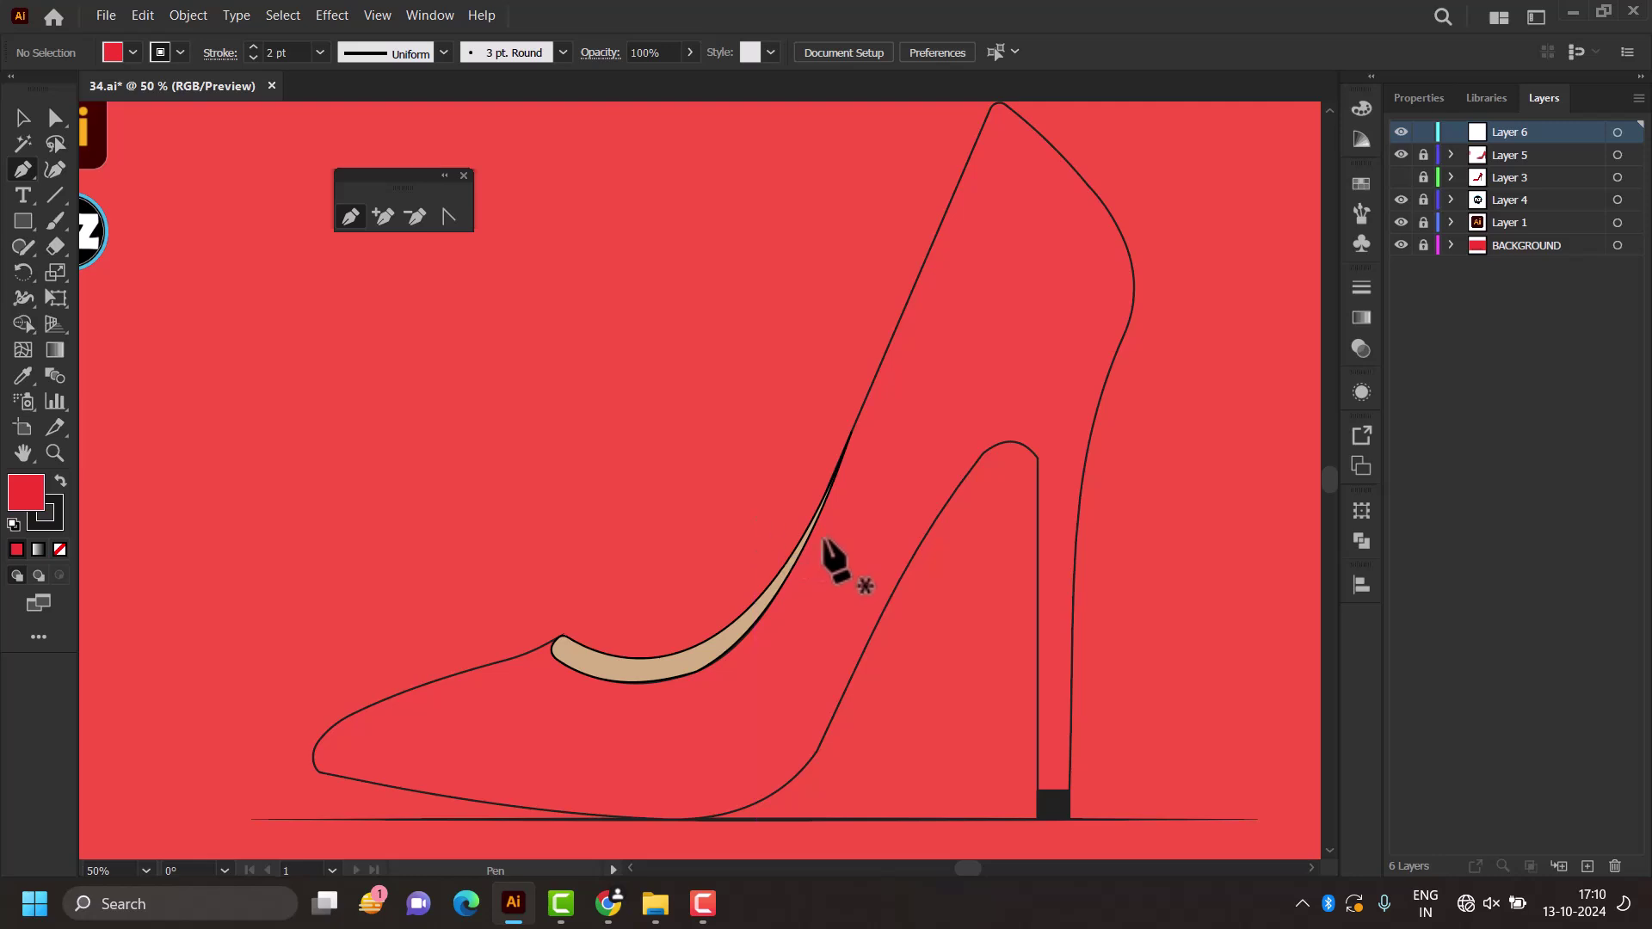
pyautogui.scroll(-1, 842, 561)
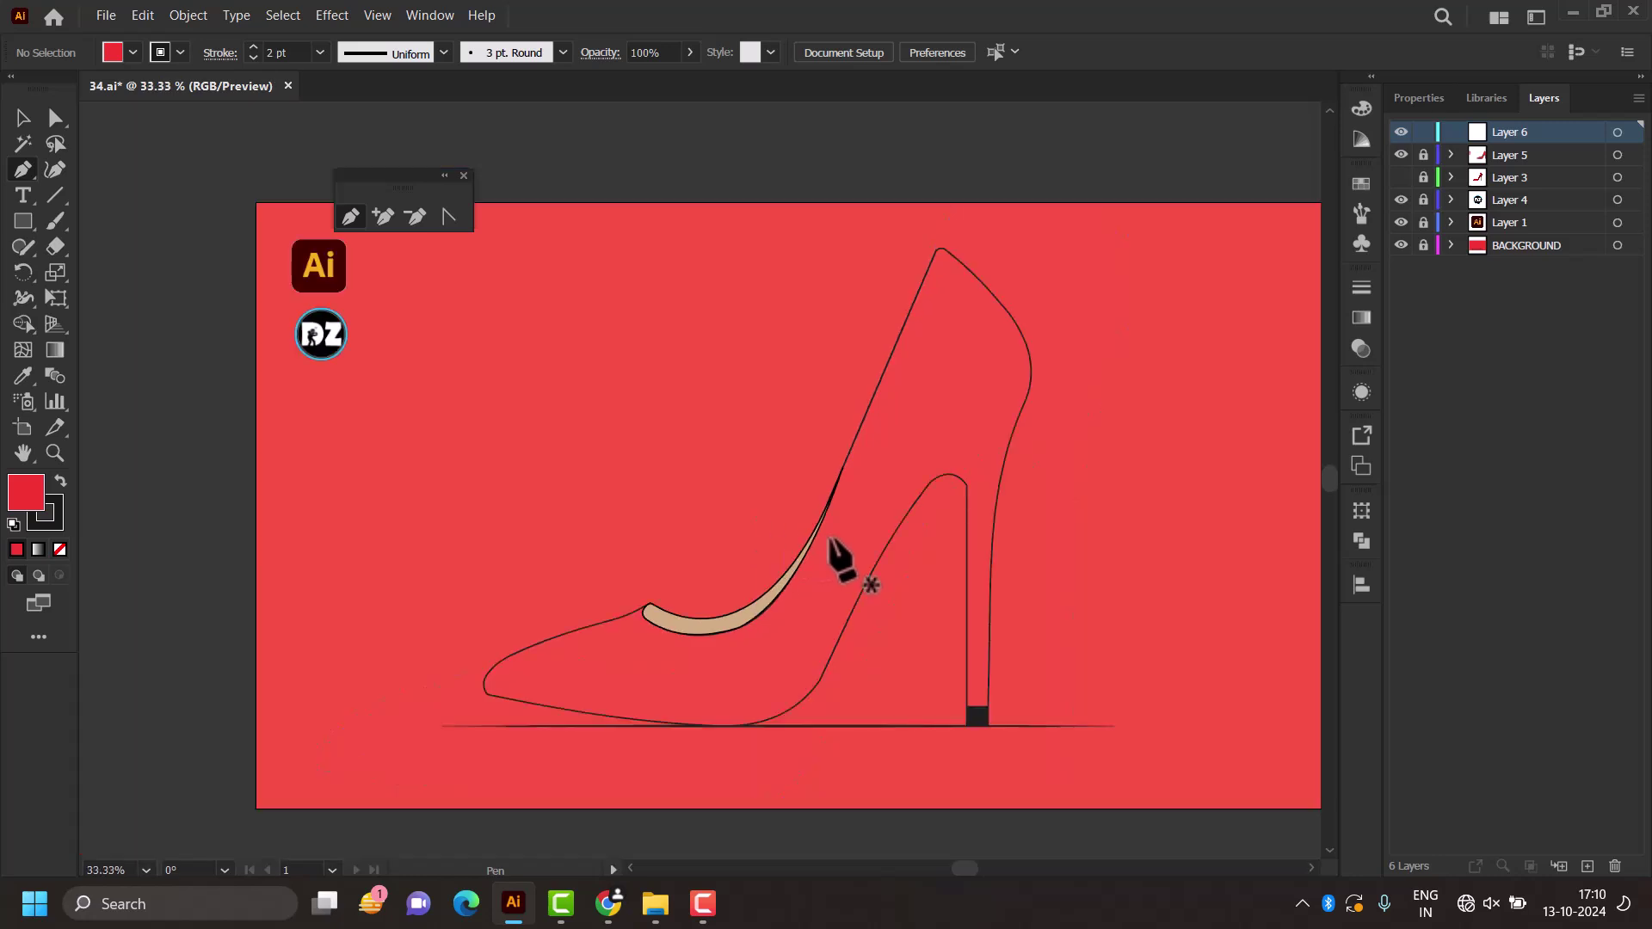
# Step: Draw a closed four-point Pen path from the shoe's inner edge up to its back tip
pyautogui.click(835, 487)
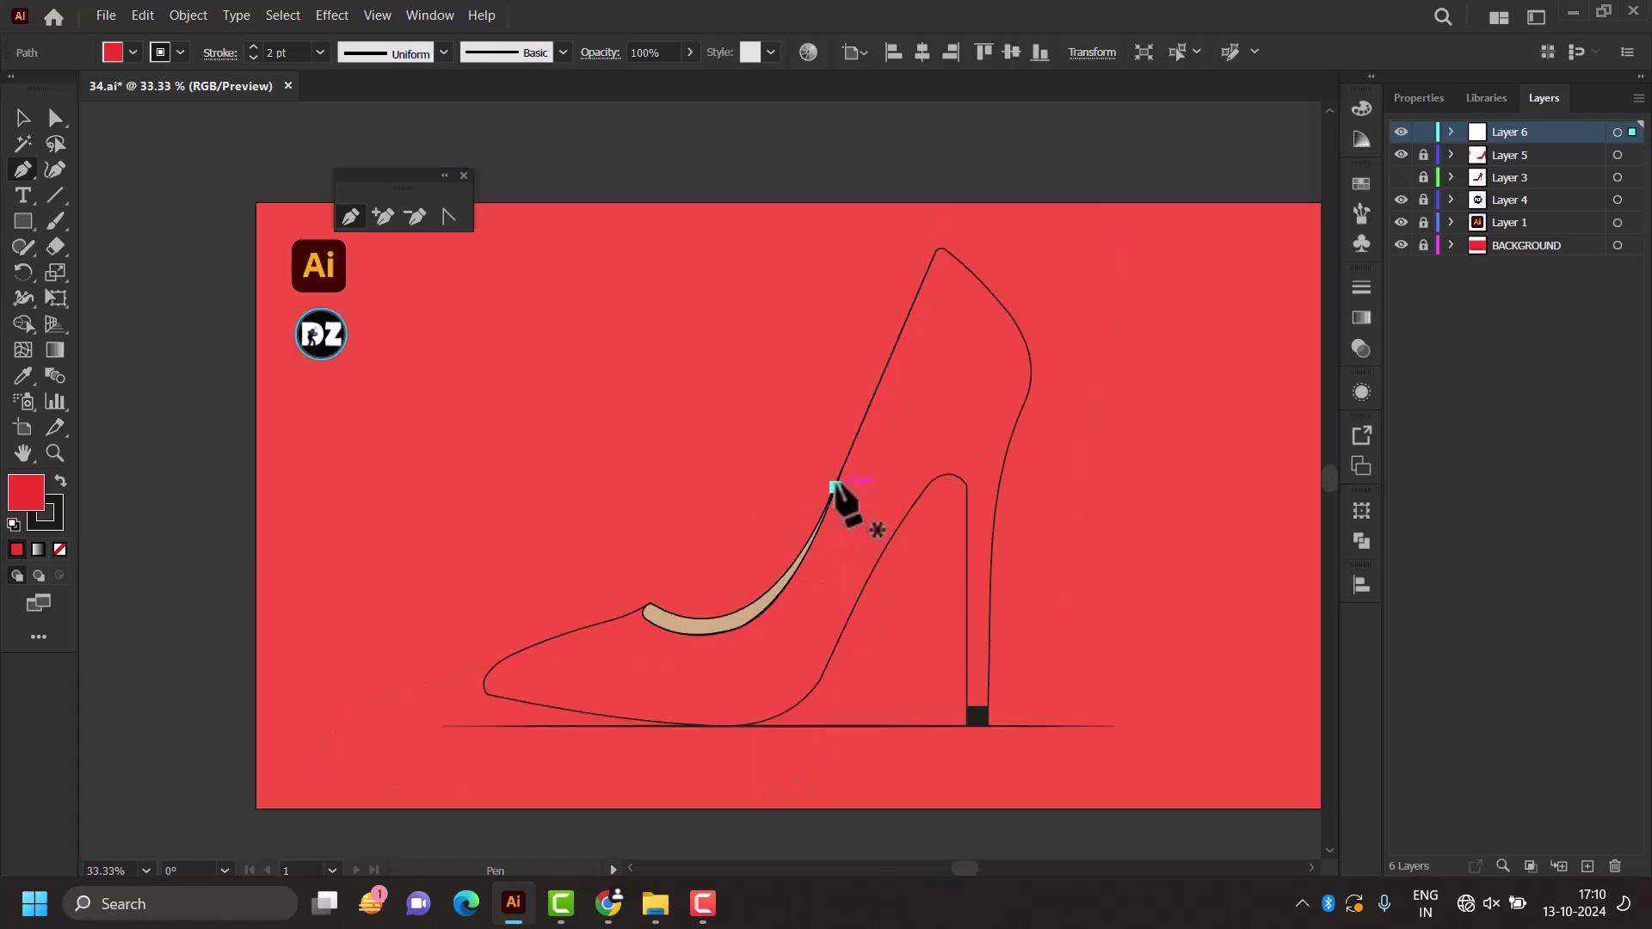
pyautogui.click(908, 387)
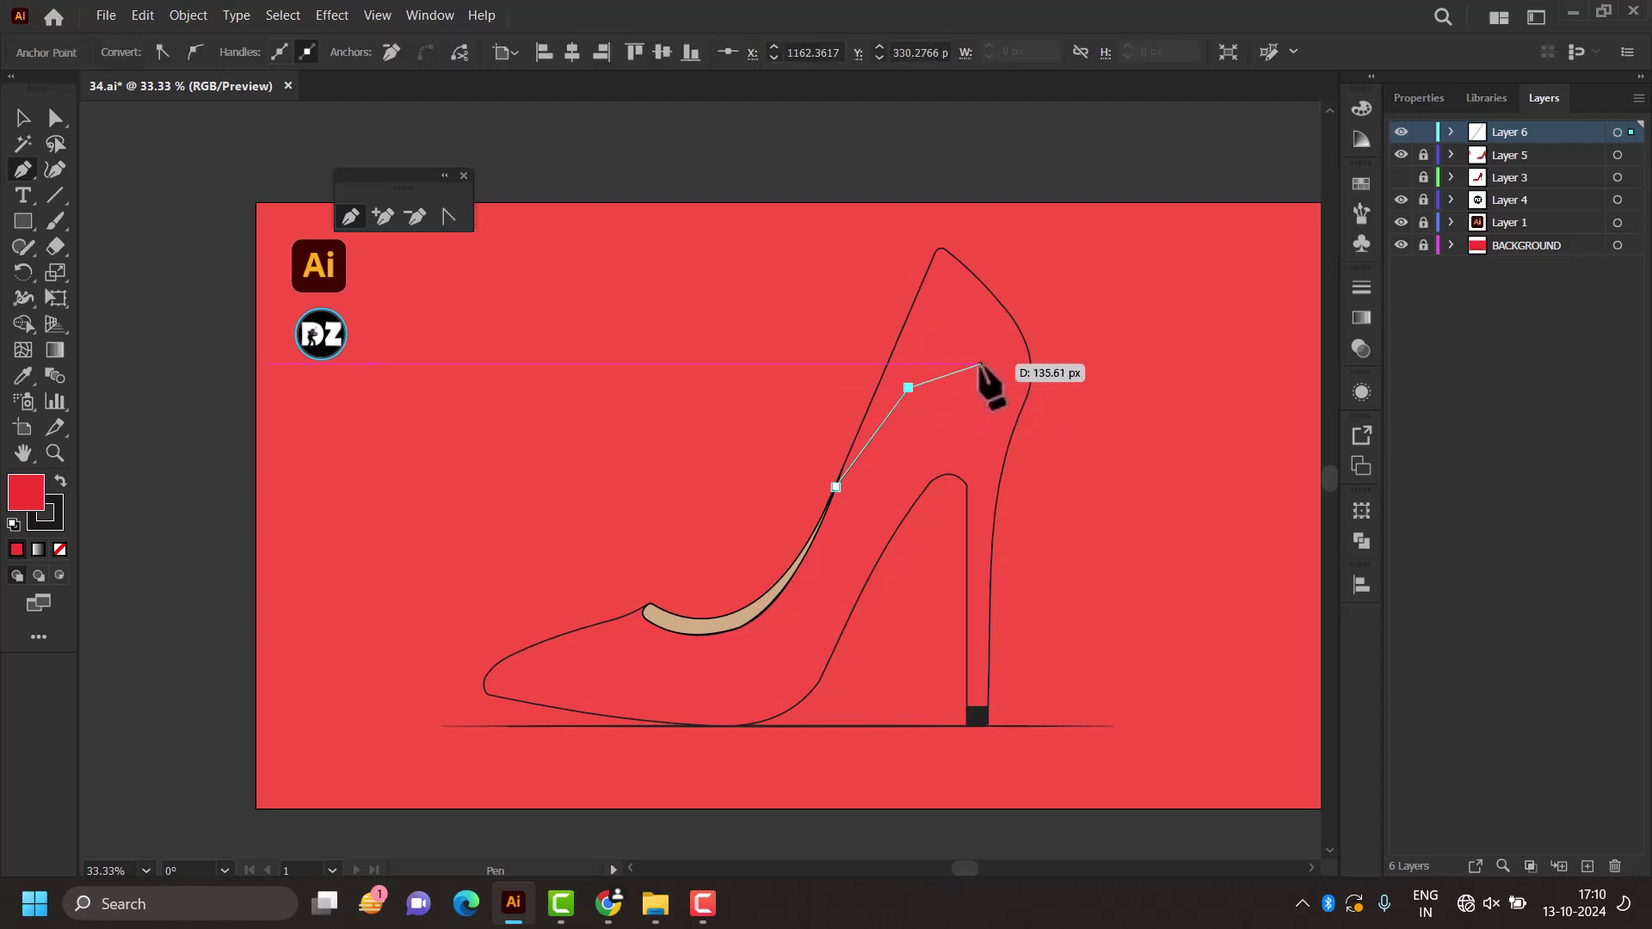
pyautogui.click(985, 363)
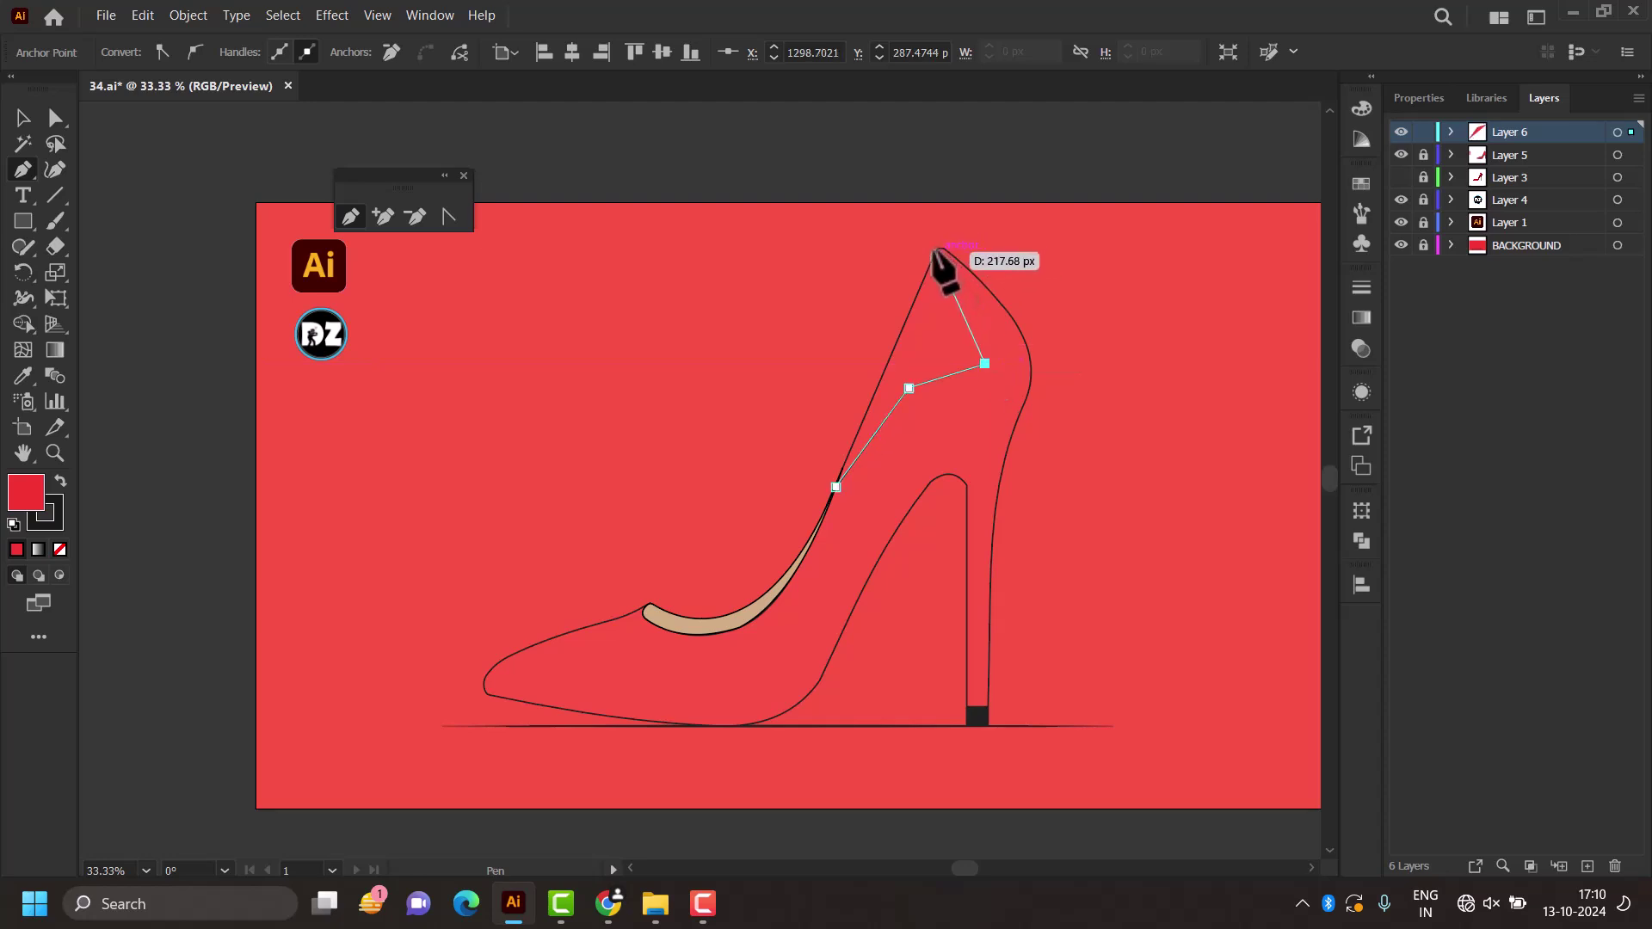
pyautogui.click(937, 252)
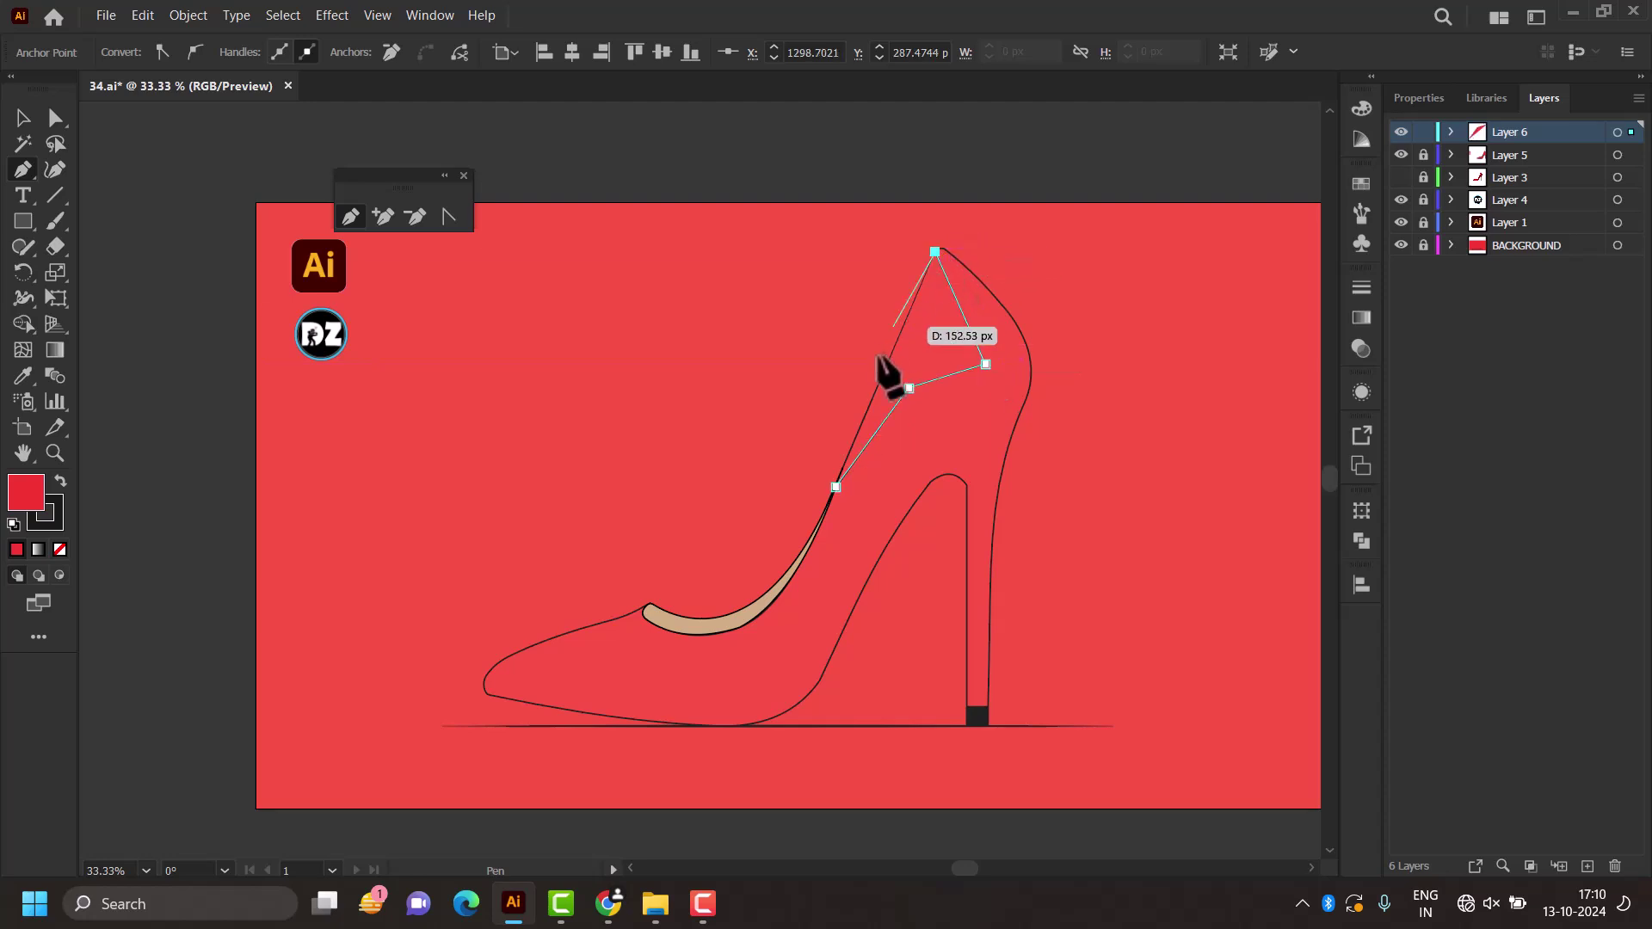
pyautogui.click(835, 487)
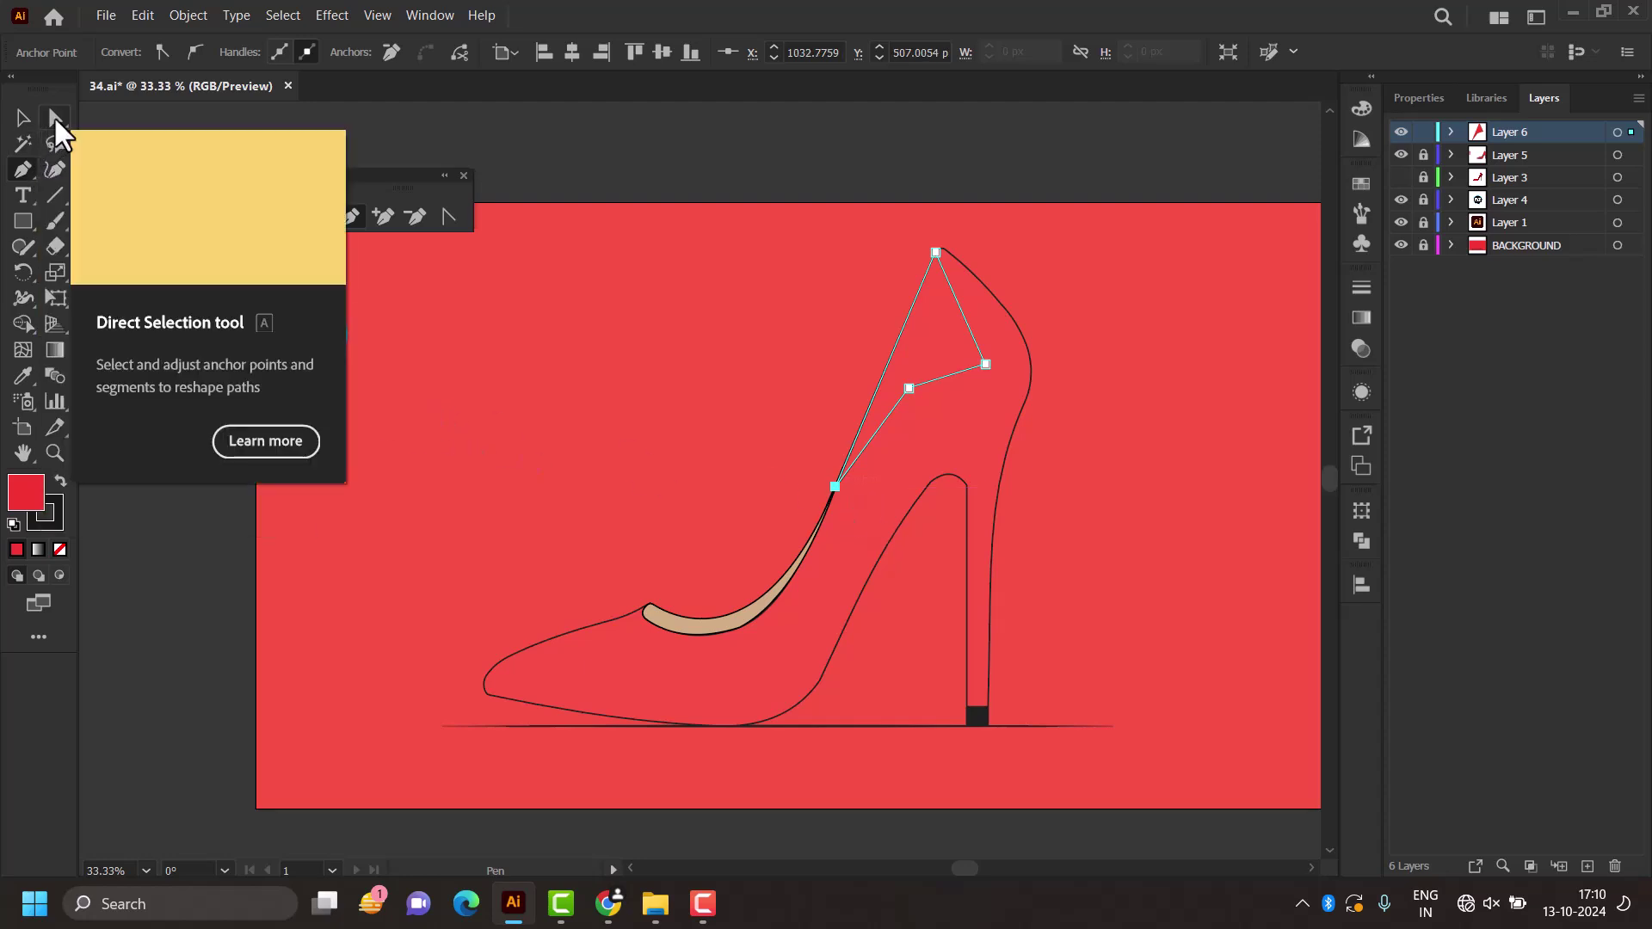
# Step: Round the highlight's right-hand and middle corners into curves with the corner widgets
pyautogui.click(55, 118)
pyautogui.click(1211, 296)
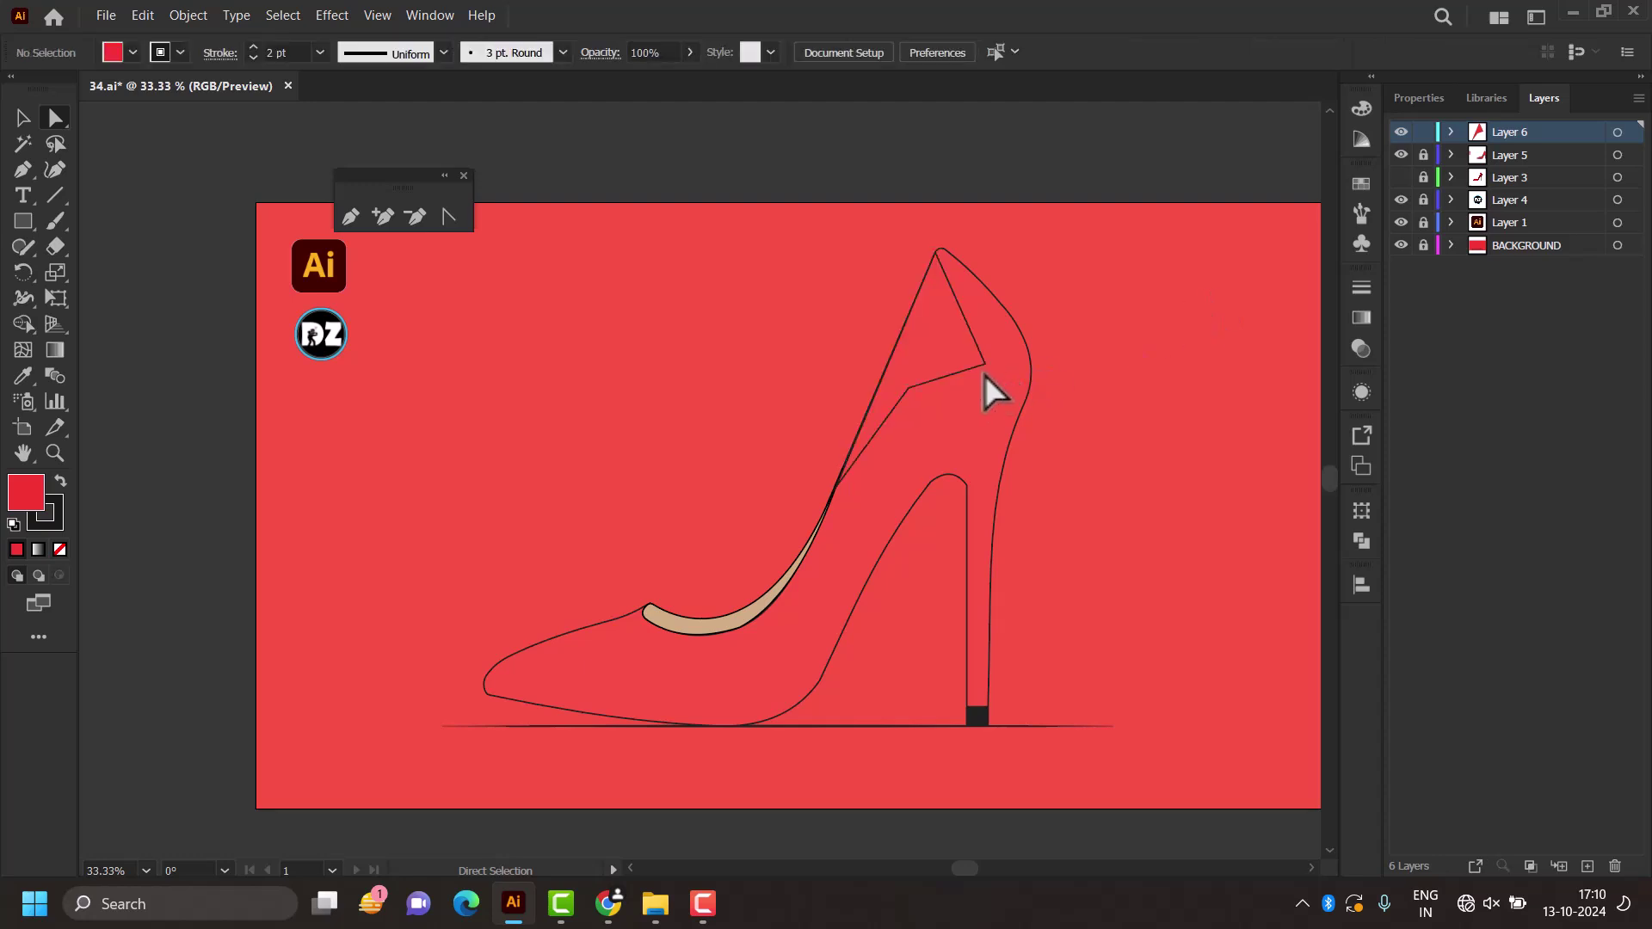
pyautogui.click(985, 364)
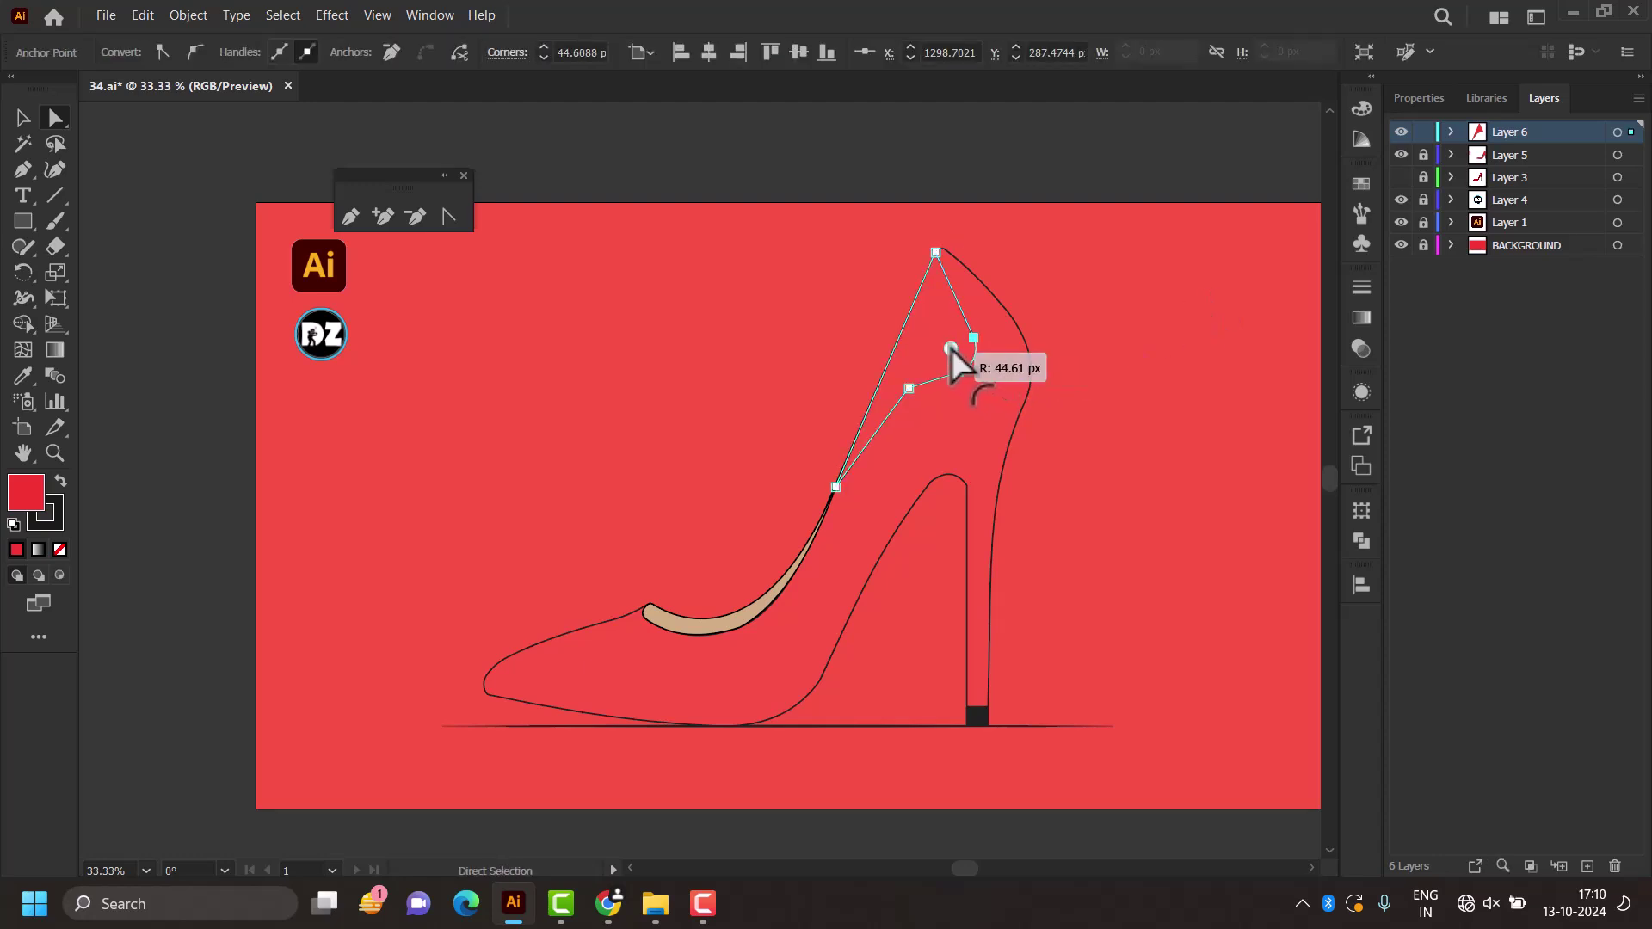
pyautogui.moveTo(965, 355); pyautogui.dragTo(956, 344)
pyautogui.click(1128, 379)
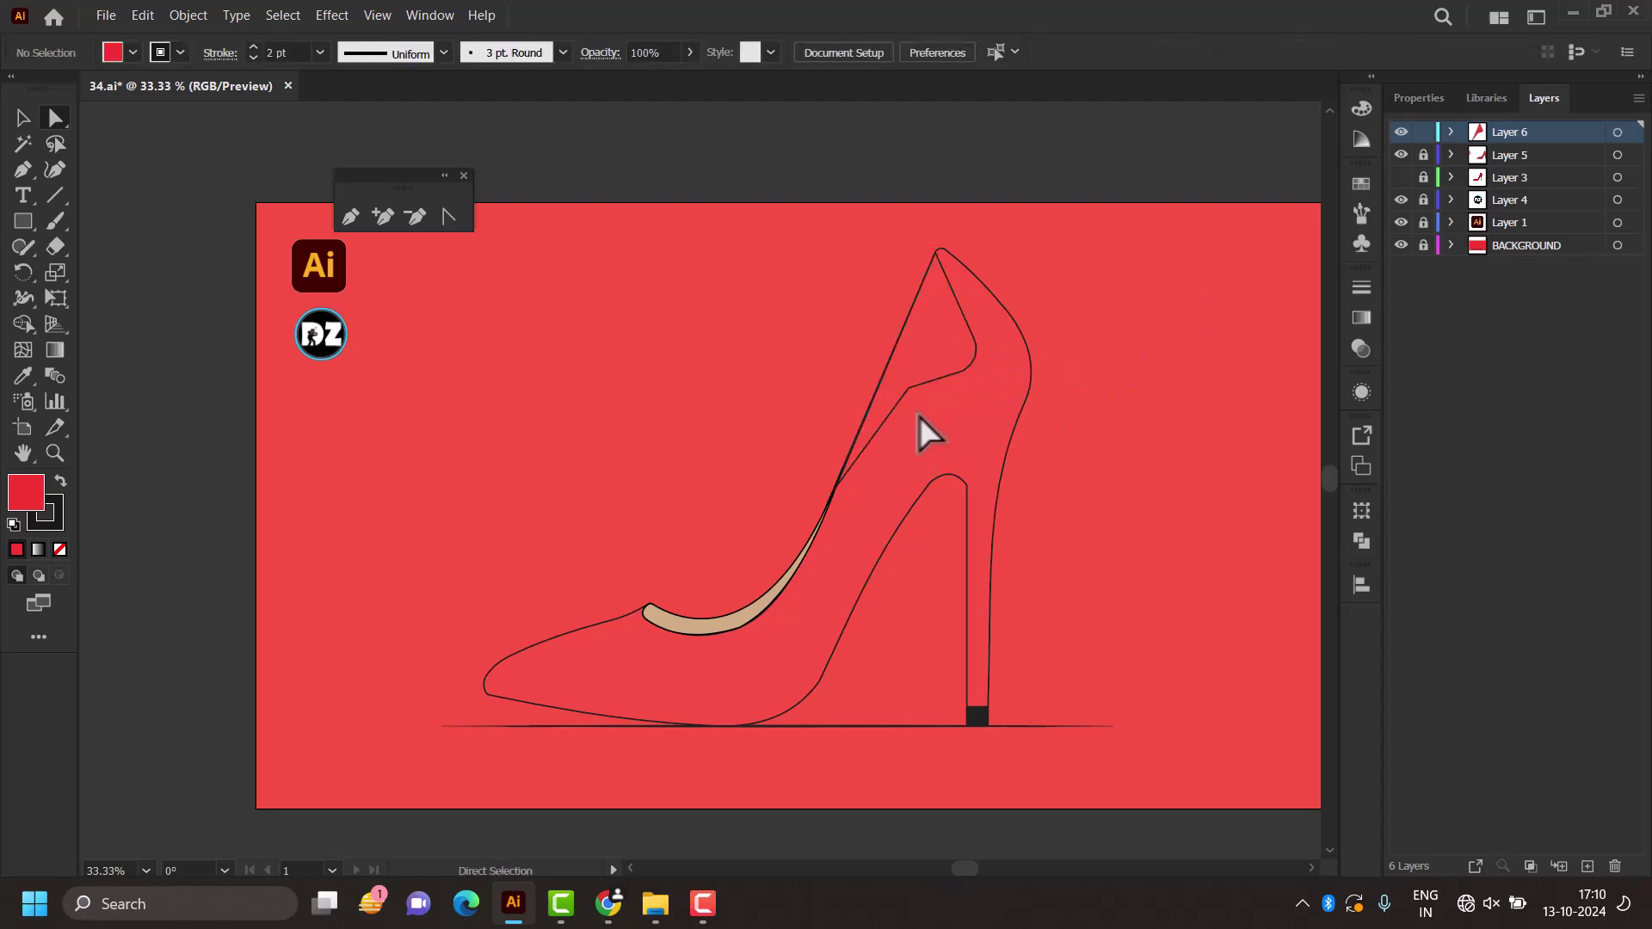
pyautogui.click(908, 389)
pyautogui.moveTo(921, 406); pyautogui.dragTo(1030, 578)
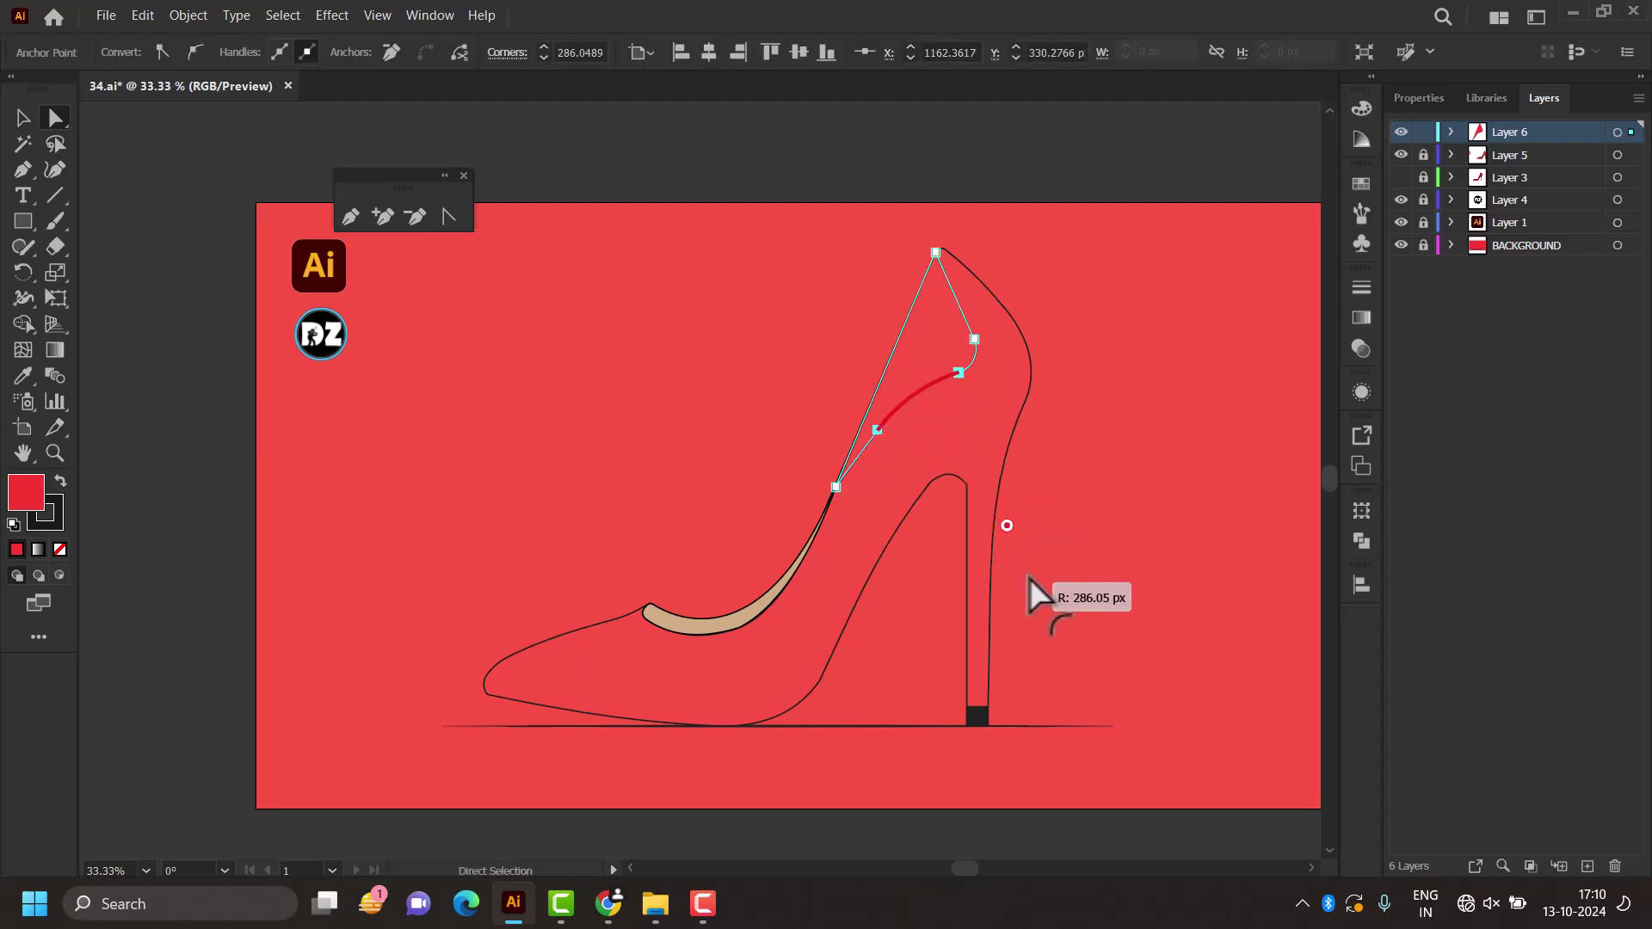
pyautogui.click(1058, 259)
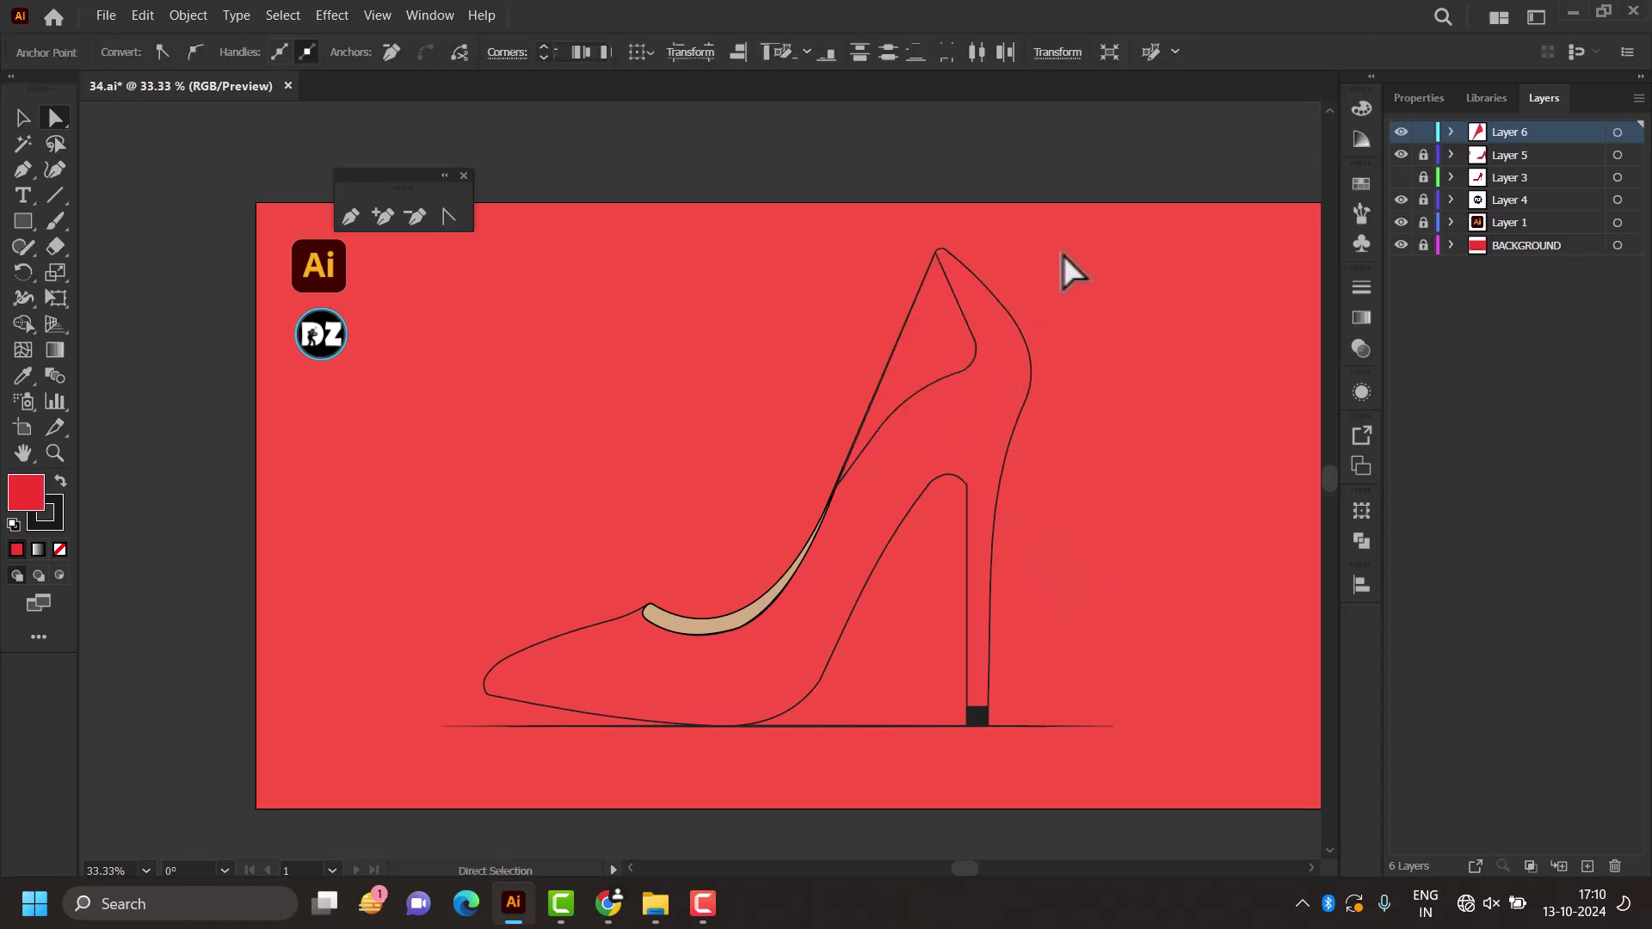
# Step: Round the right-hand corner by 43.68 px and set the highlight's stroke to None
pyautogui.click(974, 339)
pyautogui.moveTo(957, 349); pyautogui.dragTo(897, 369)
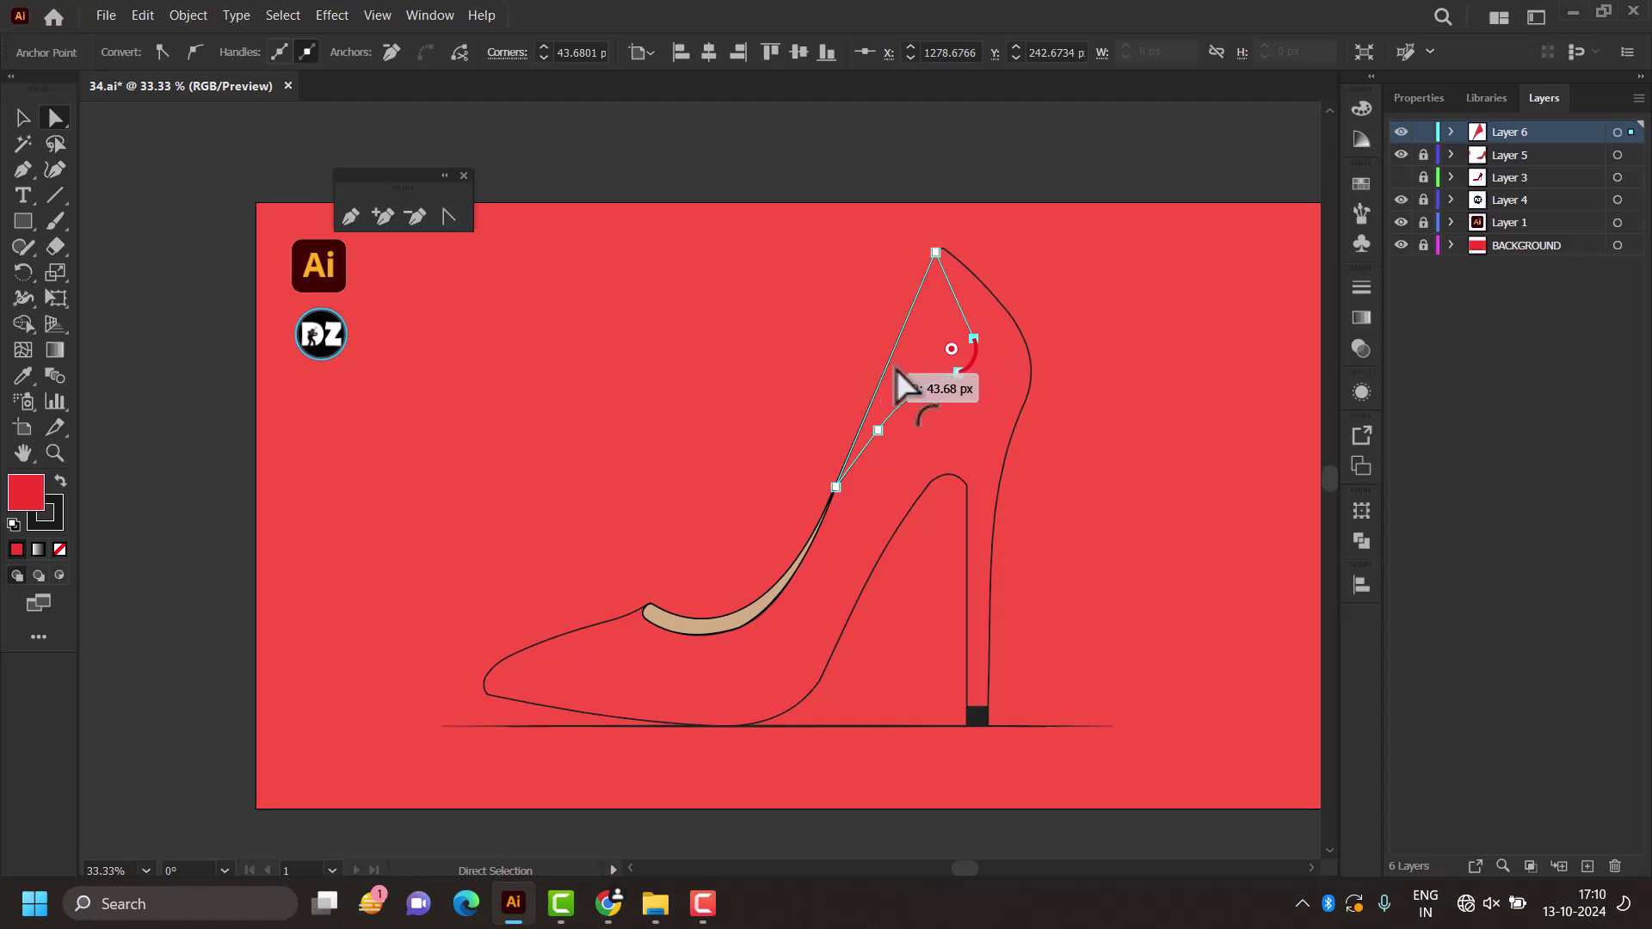
pyautogui.click(1128, 354)
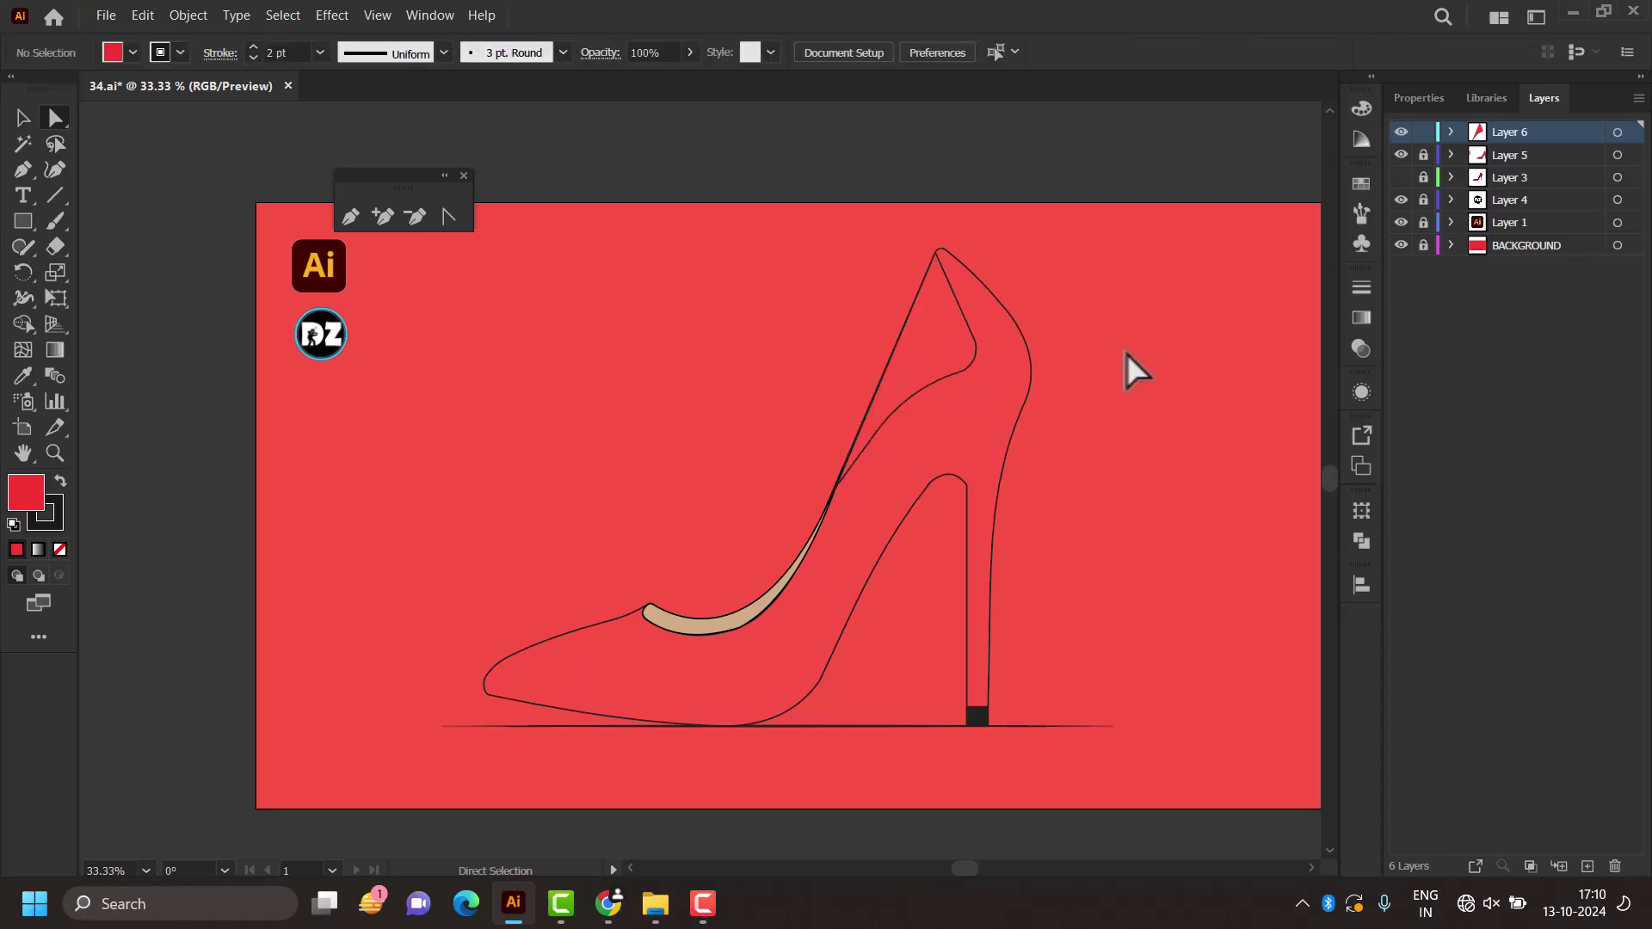
pyautogui.click(973, 362)
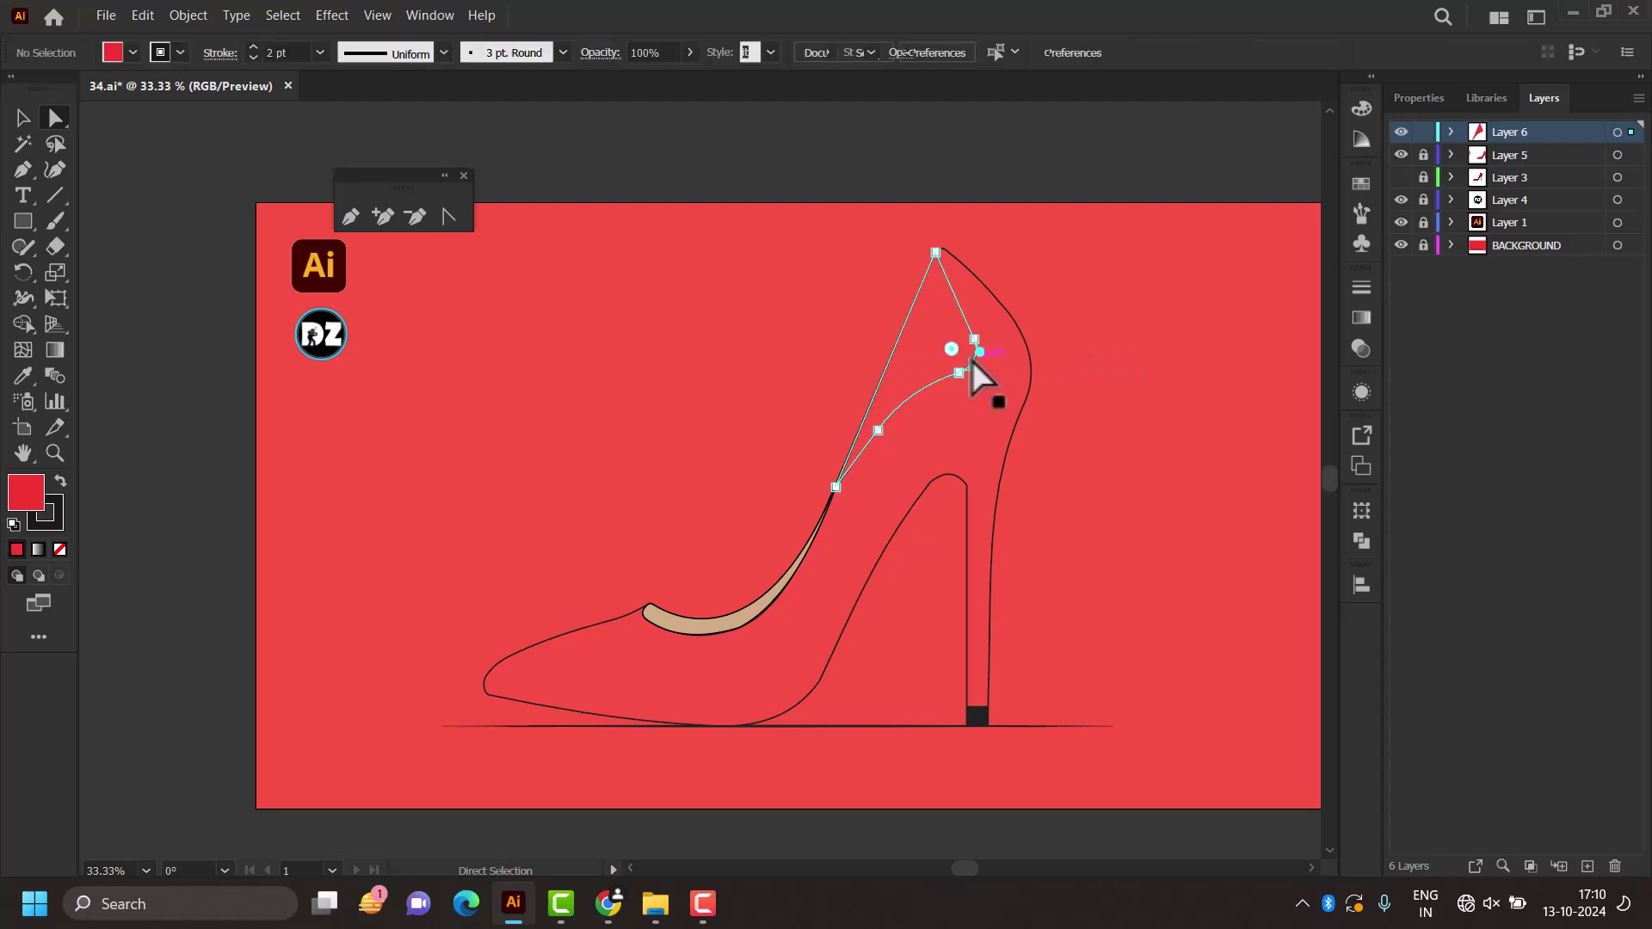
pyautogui.click(58, 520)
pyautogui.click(58, 549)
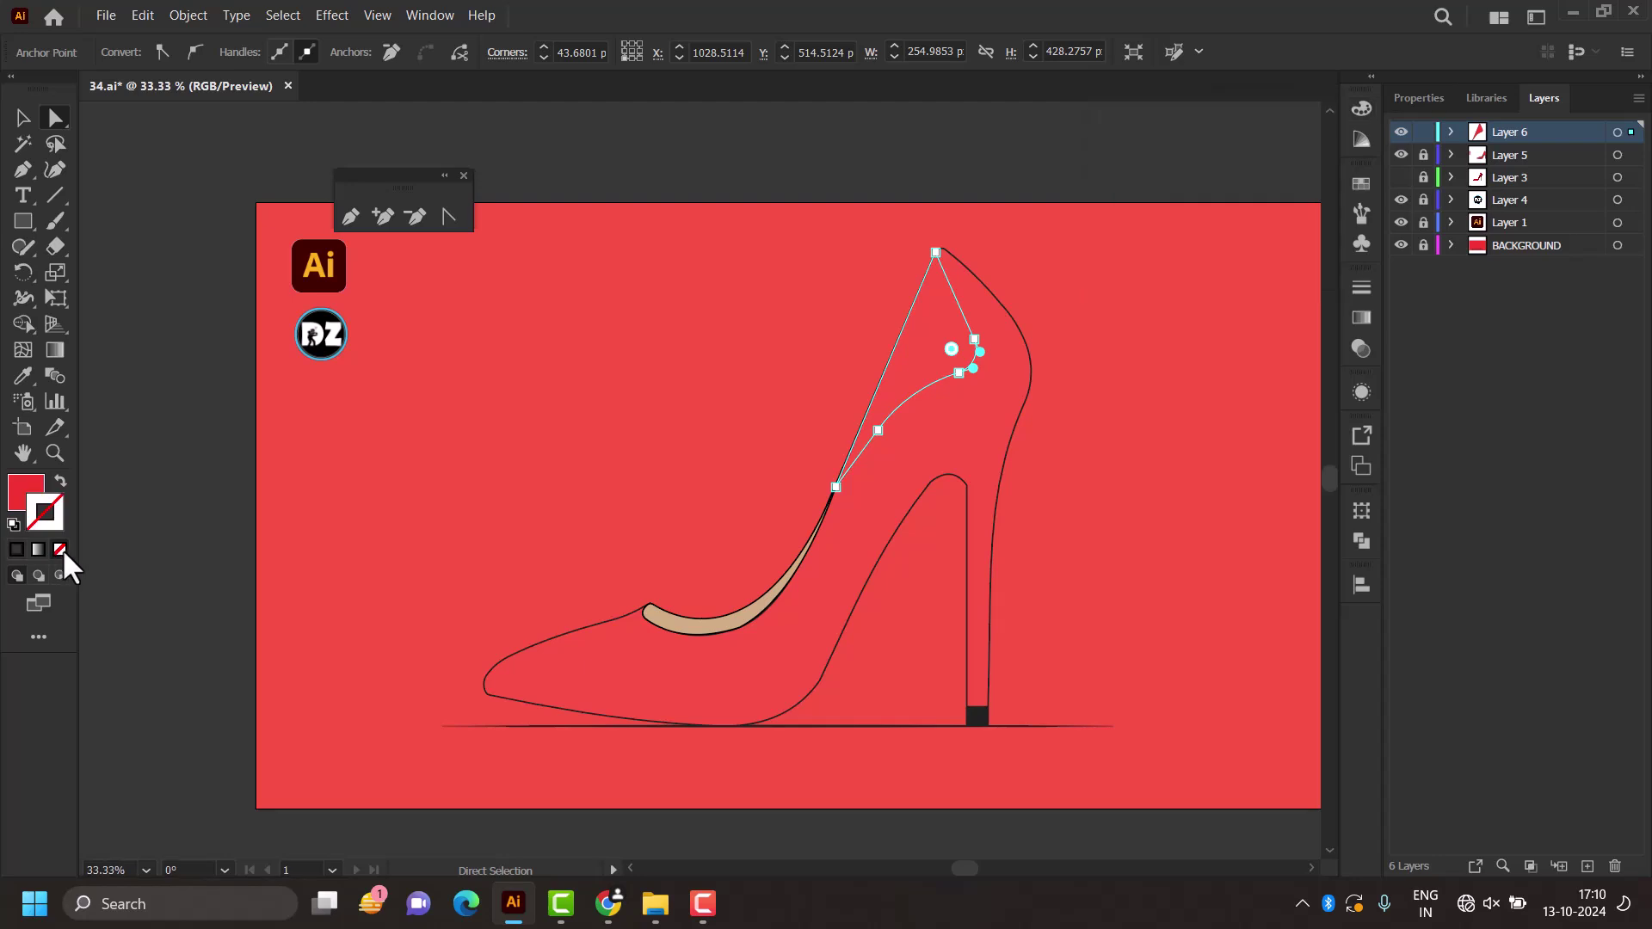
# Step: Sample the light pink swatch with the Eyedropper into the highlight's fill, then deselect it
pyautogui.click(21, 489)
pyautogui.hotkey('ctrl', '-')
pyautogui.hotkey('ctrl', '-')
pyautogui.hotkey('ctrl', '-')
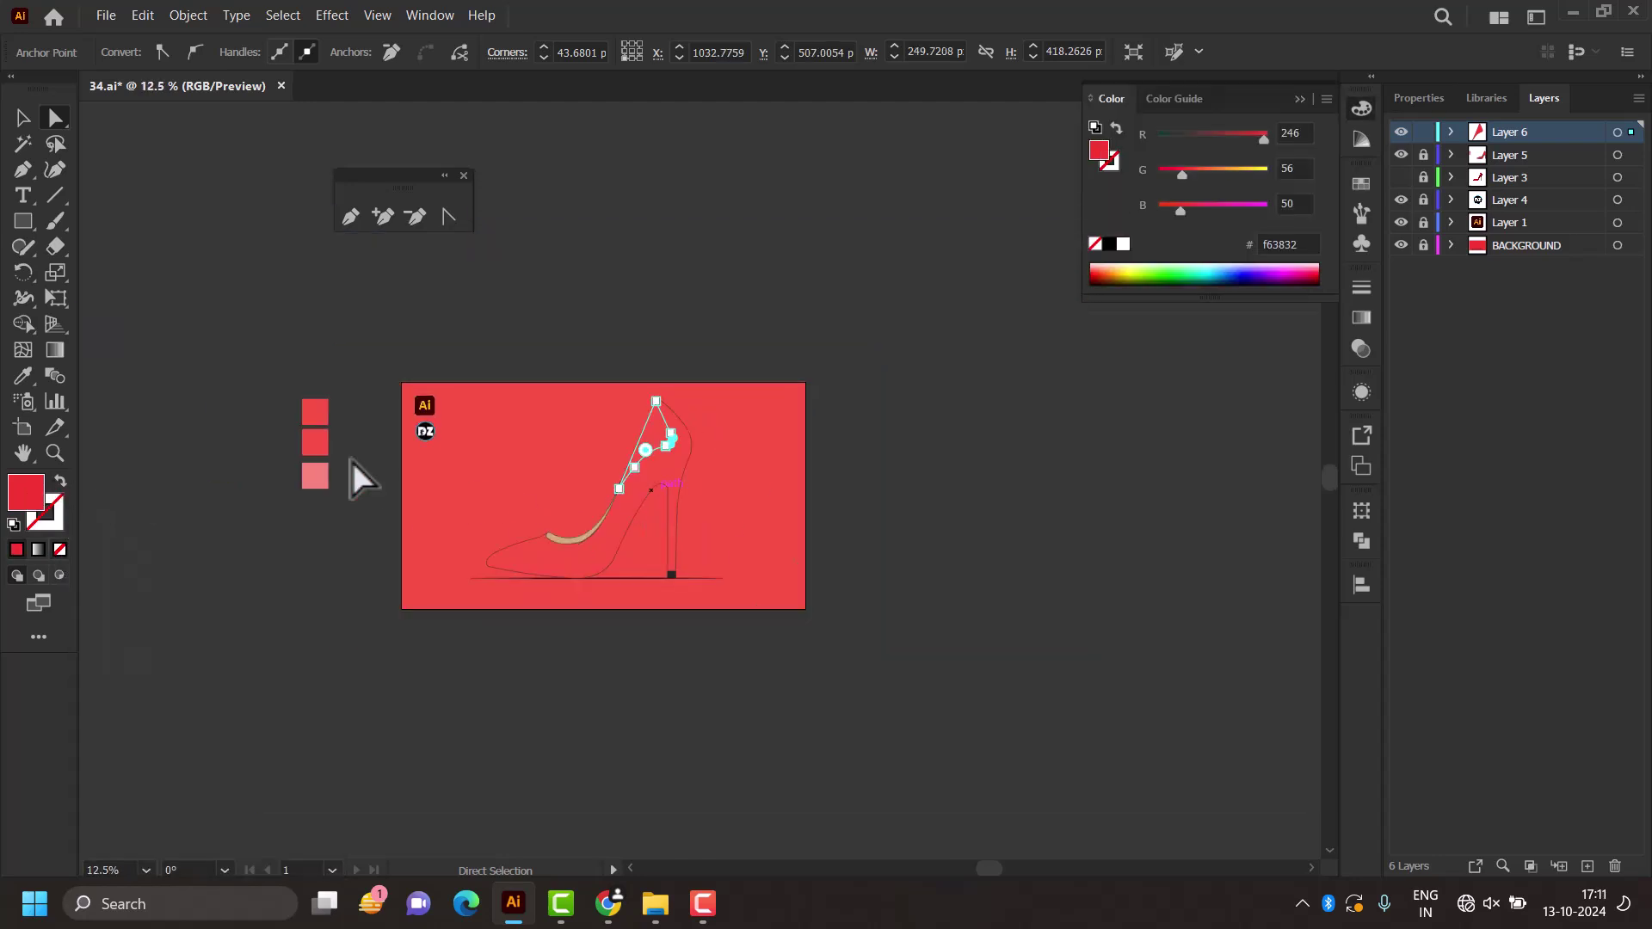
pyautogui.scroll(1, 284, 461)
pyautogui.click(24, 376)
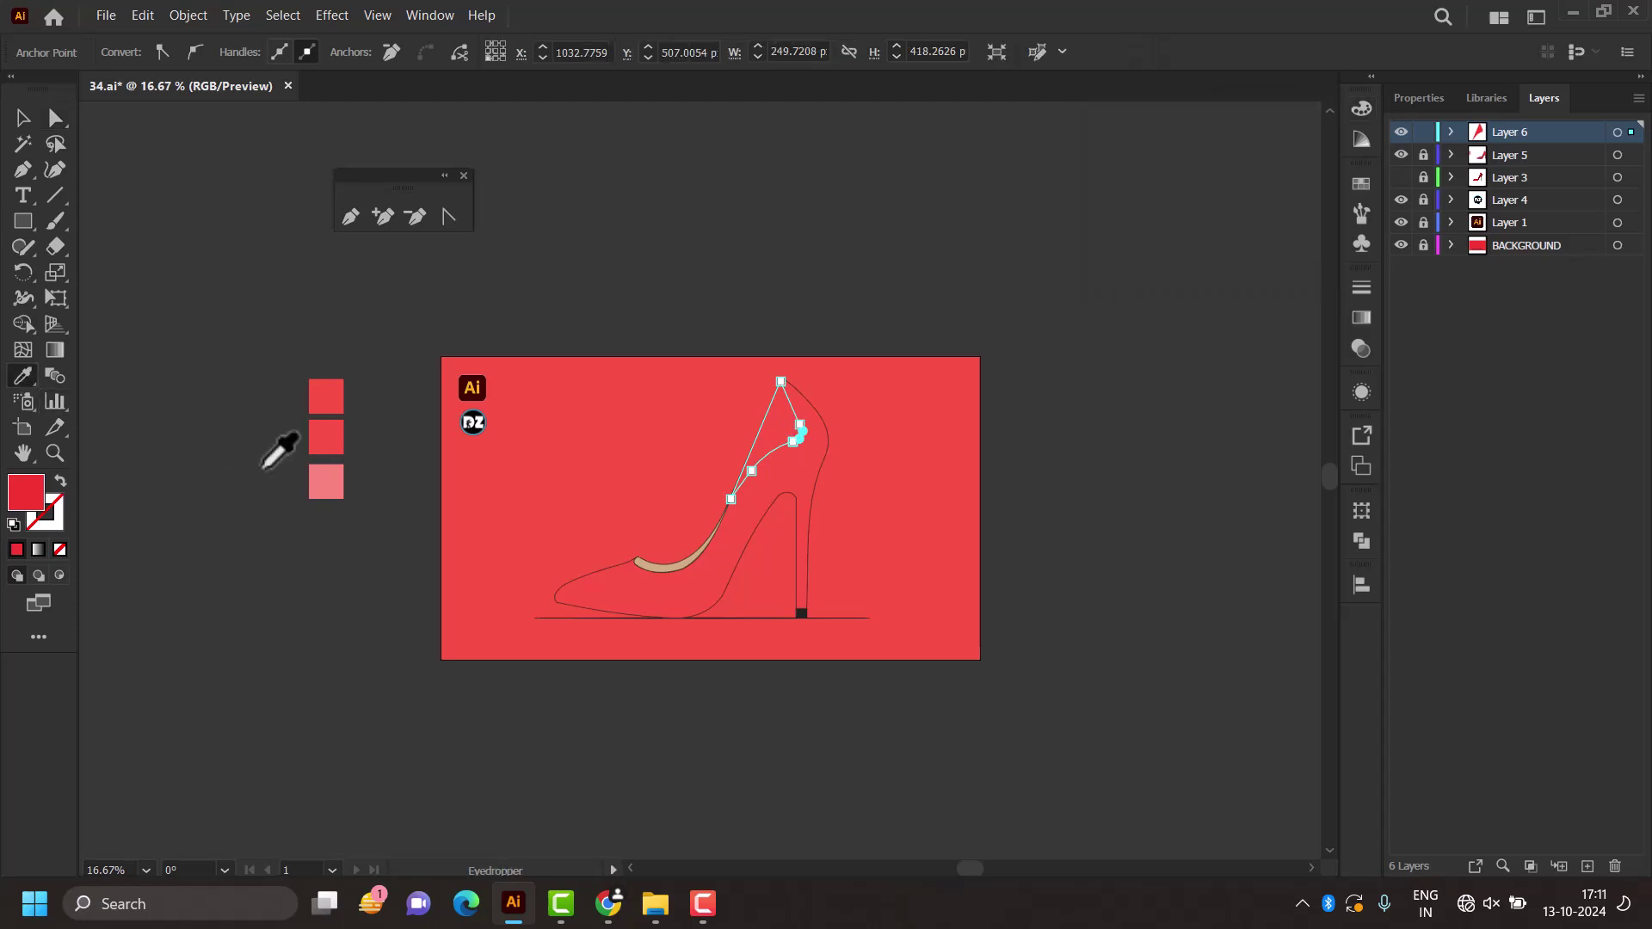
pyautogui.click(325, 483)
pyautogui.click(23, 118)
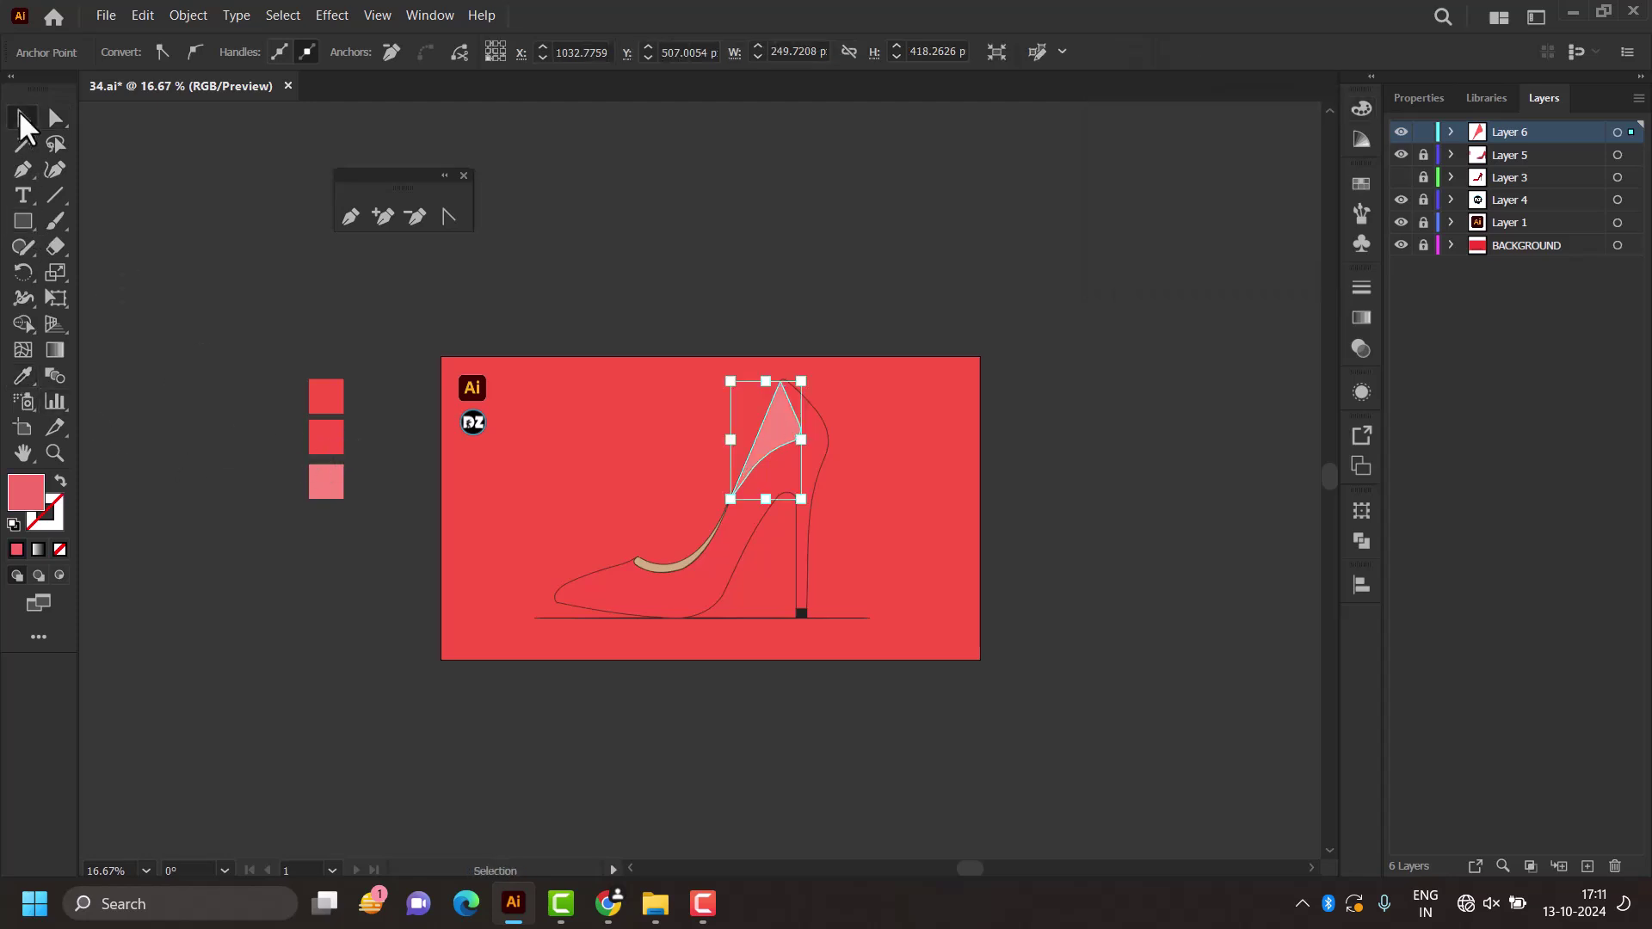
pyautogui.click(215, 267)
pyautogui.scroll(1, 994, 355)
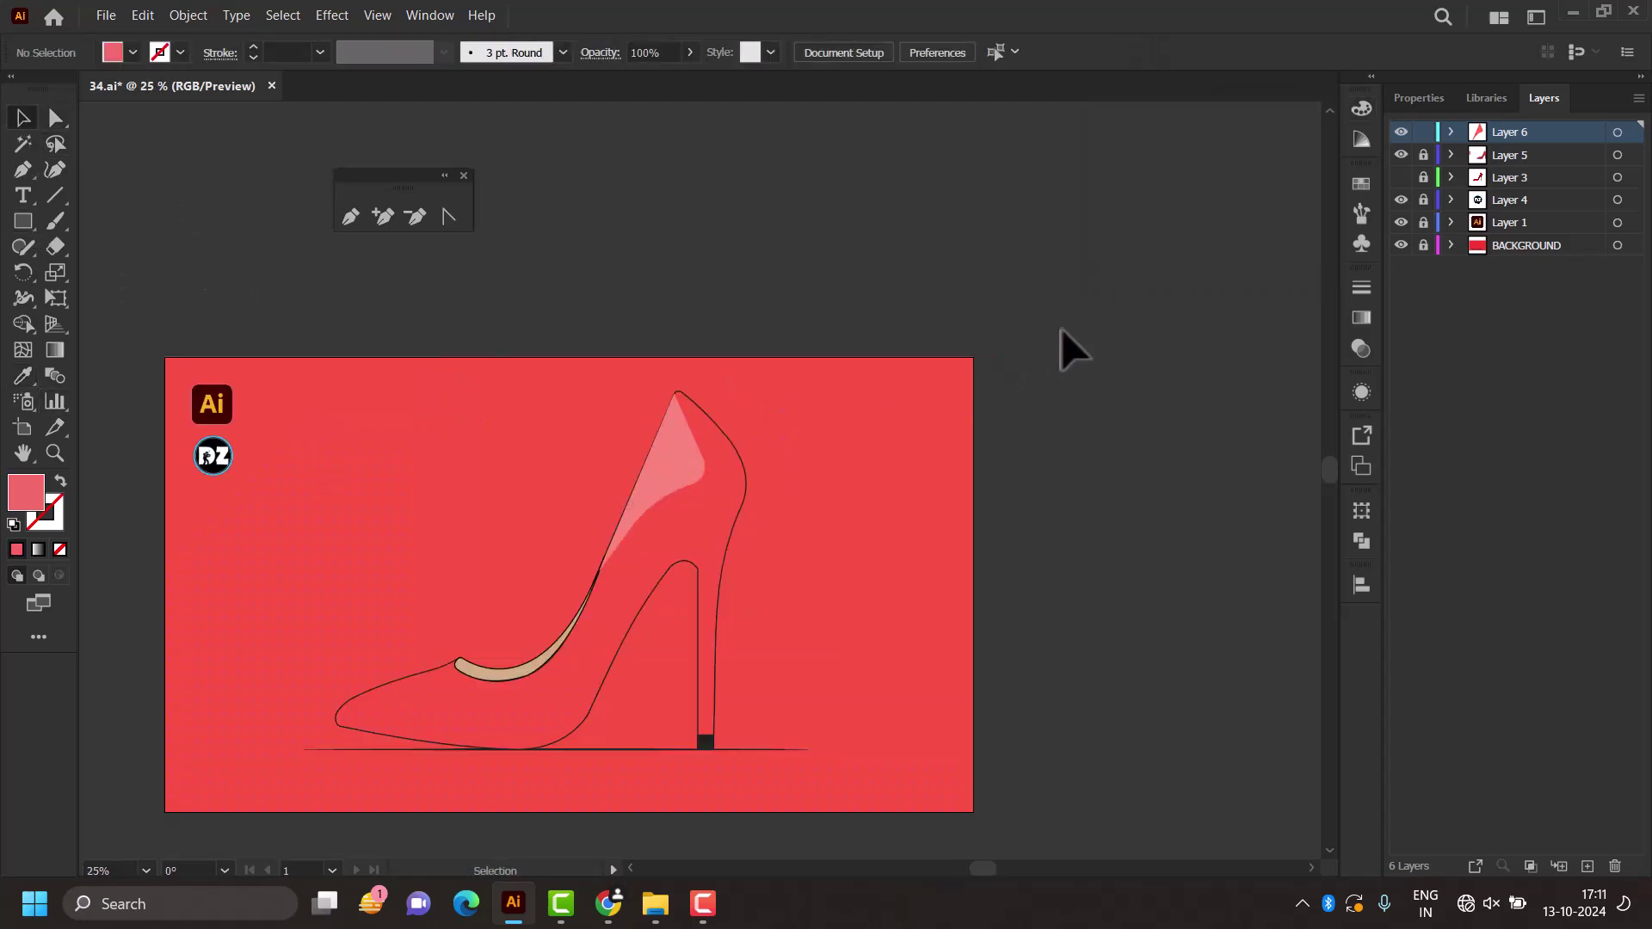
pyautogui.scroll(1, 1062, 330)
pyautogui.scroll(-1, 1062, 329)
pyautogui.scroll(-1, 1062, 329)
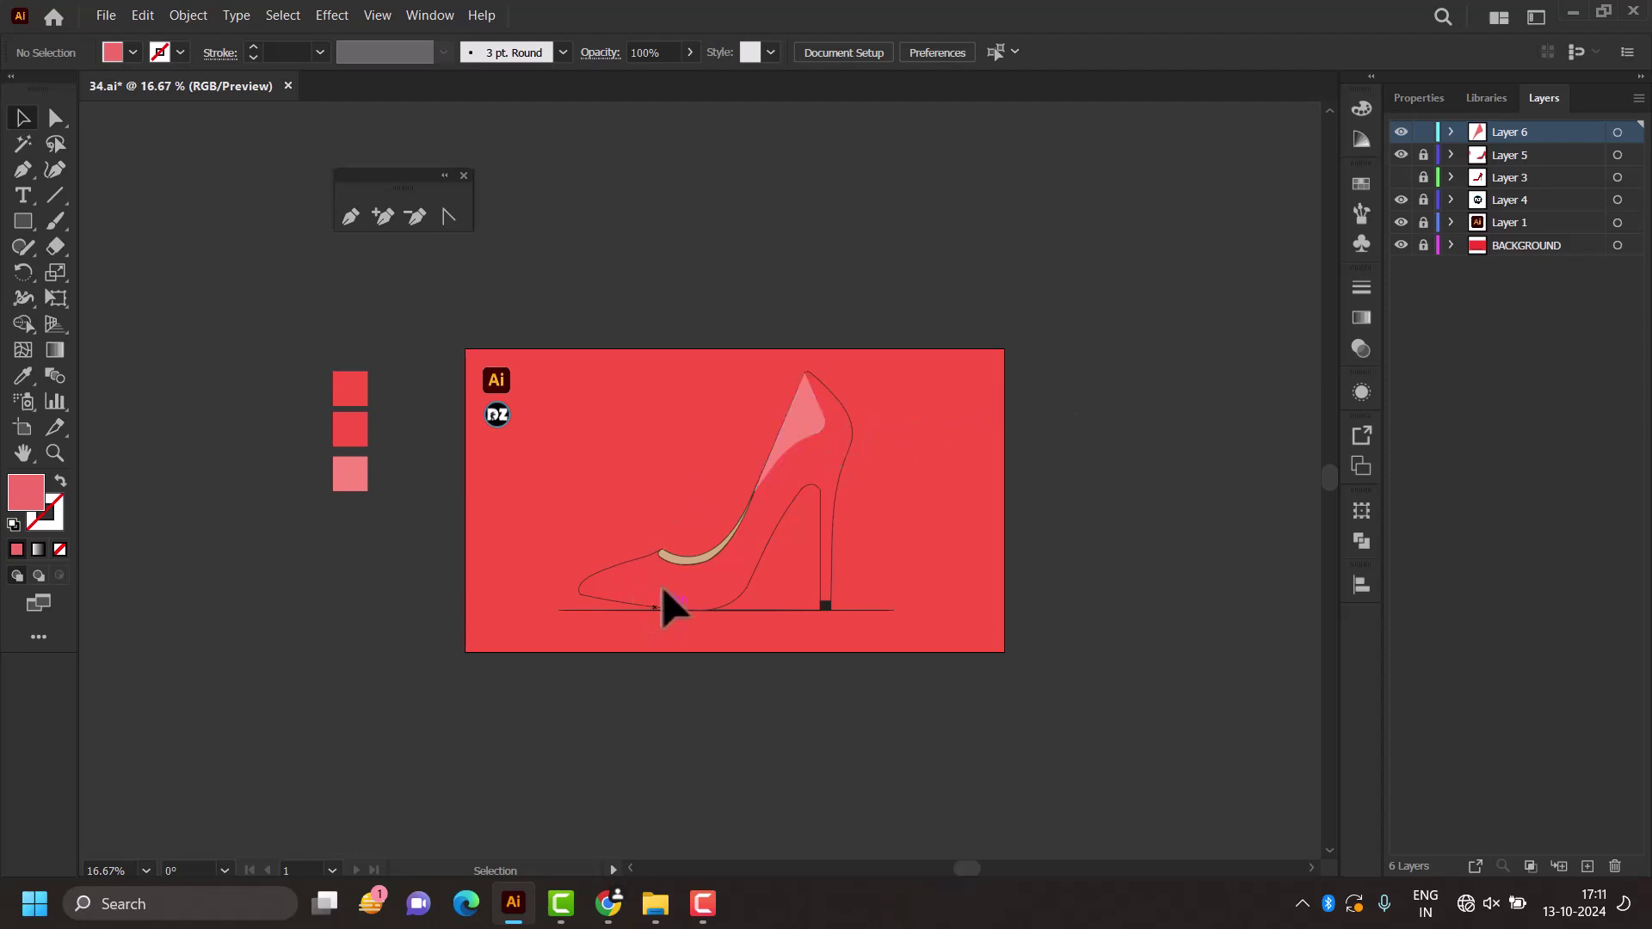
# Step: Thicken the shoe's dark outline stroke to 5 pt
pyautogui.scroll(1, 672, 594)
pyautogui.scroll(-1, 736, 598)
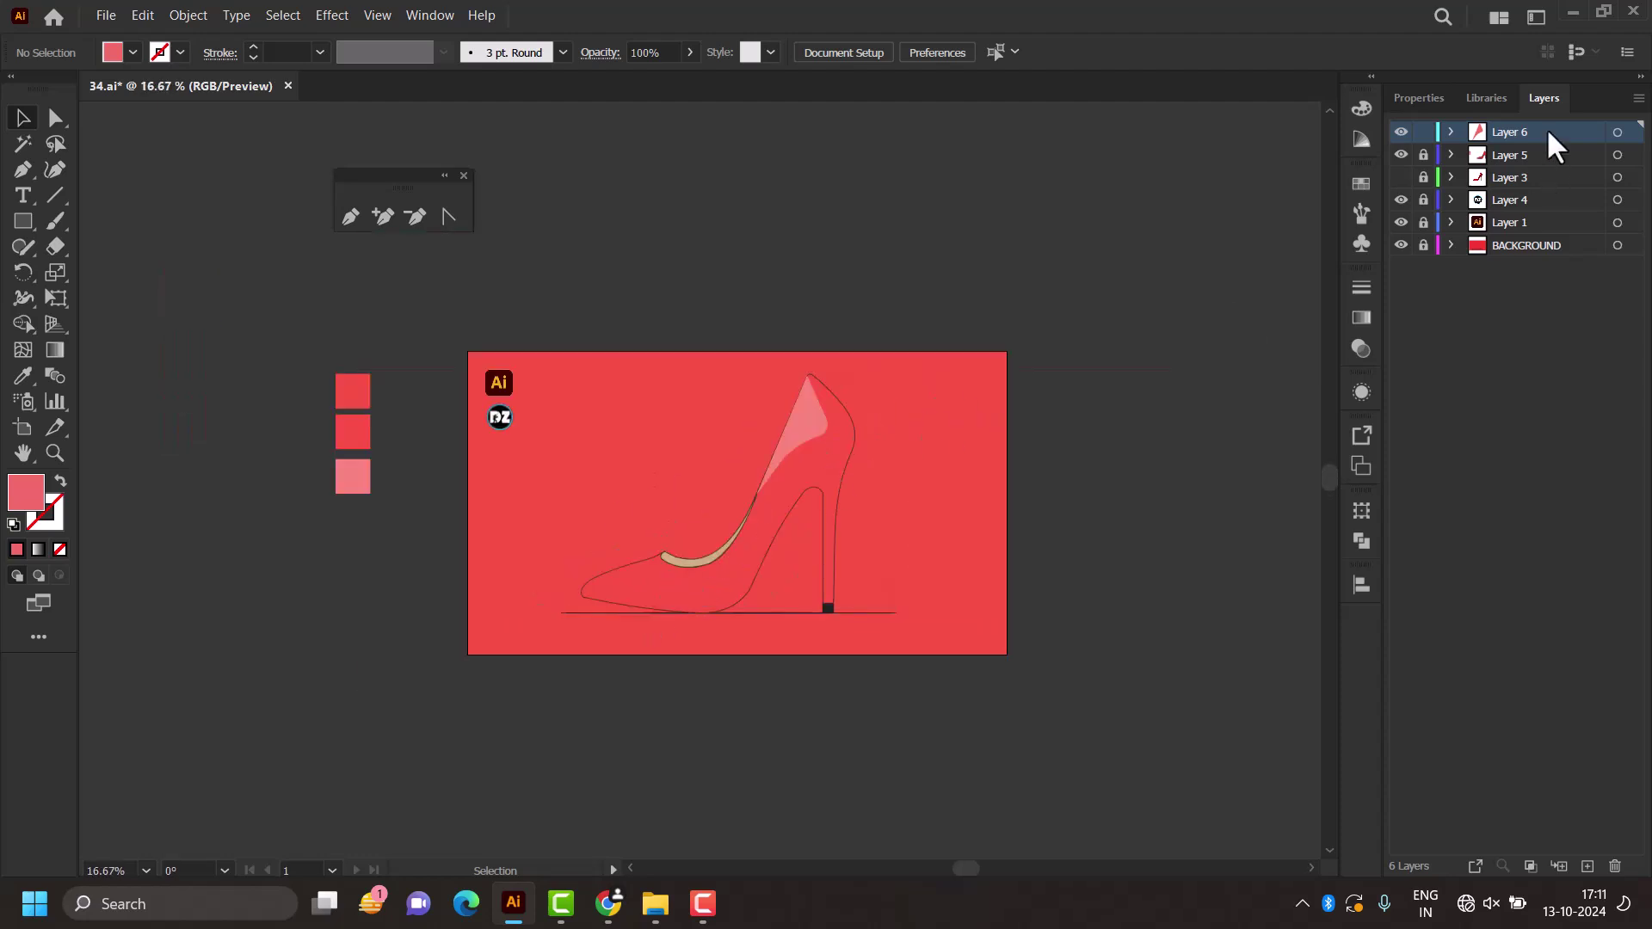
pyautogui.hotkey('ctrl', '+')
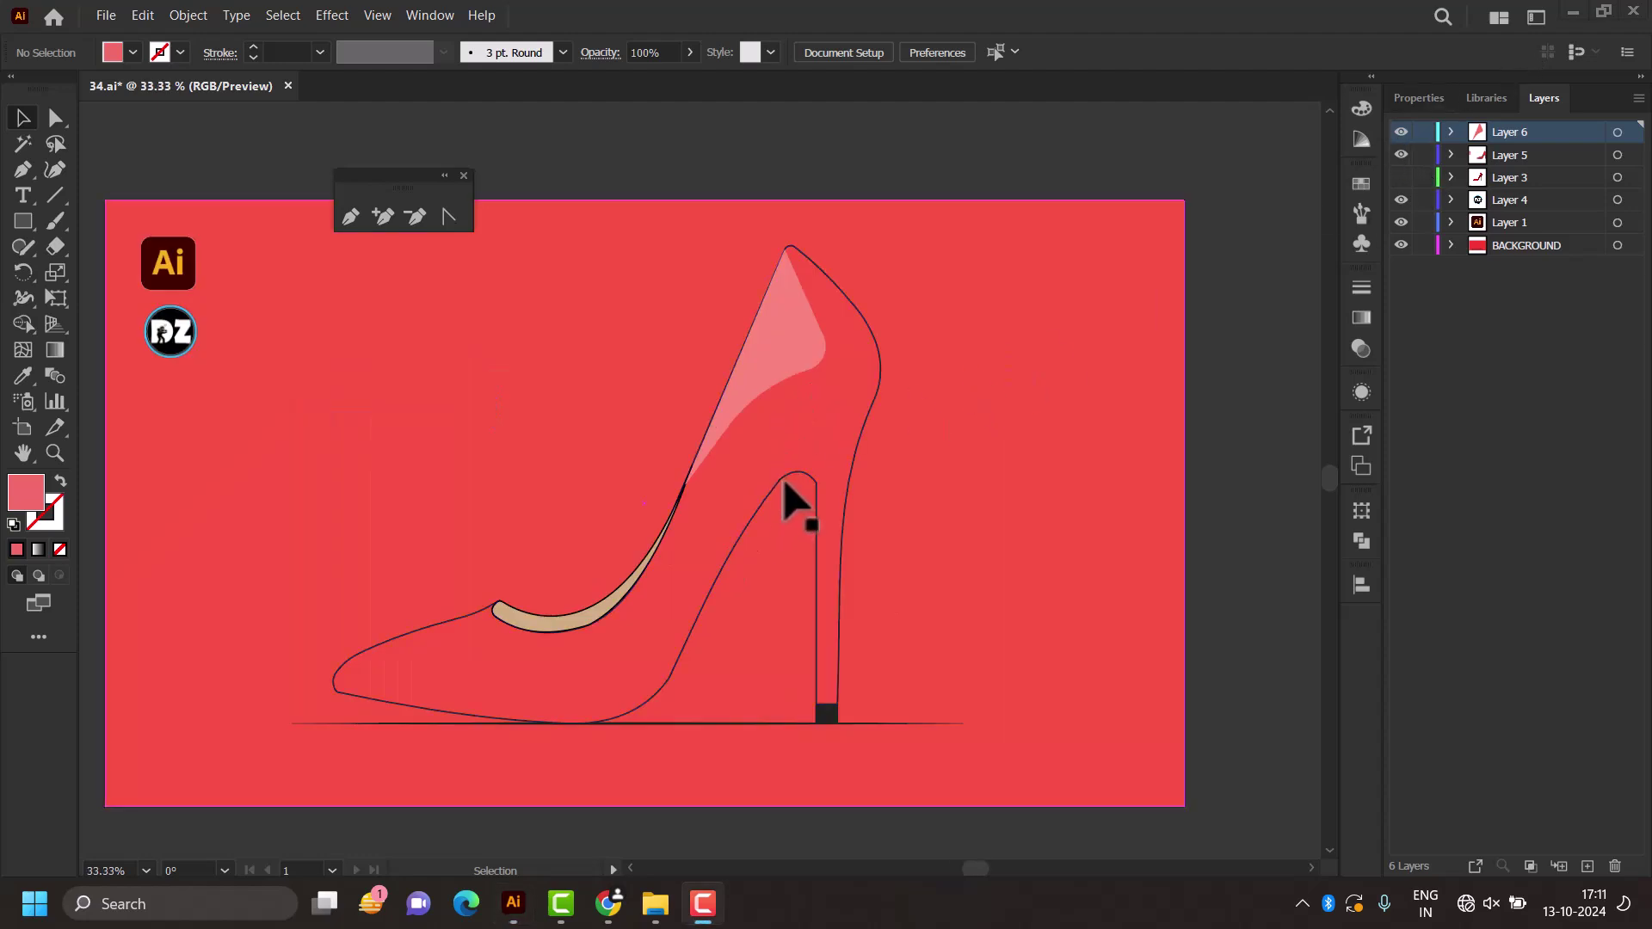
pyautogui.click(787, 478)
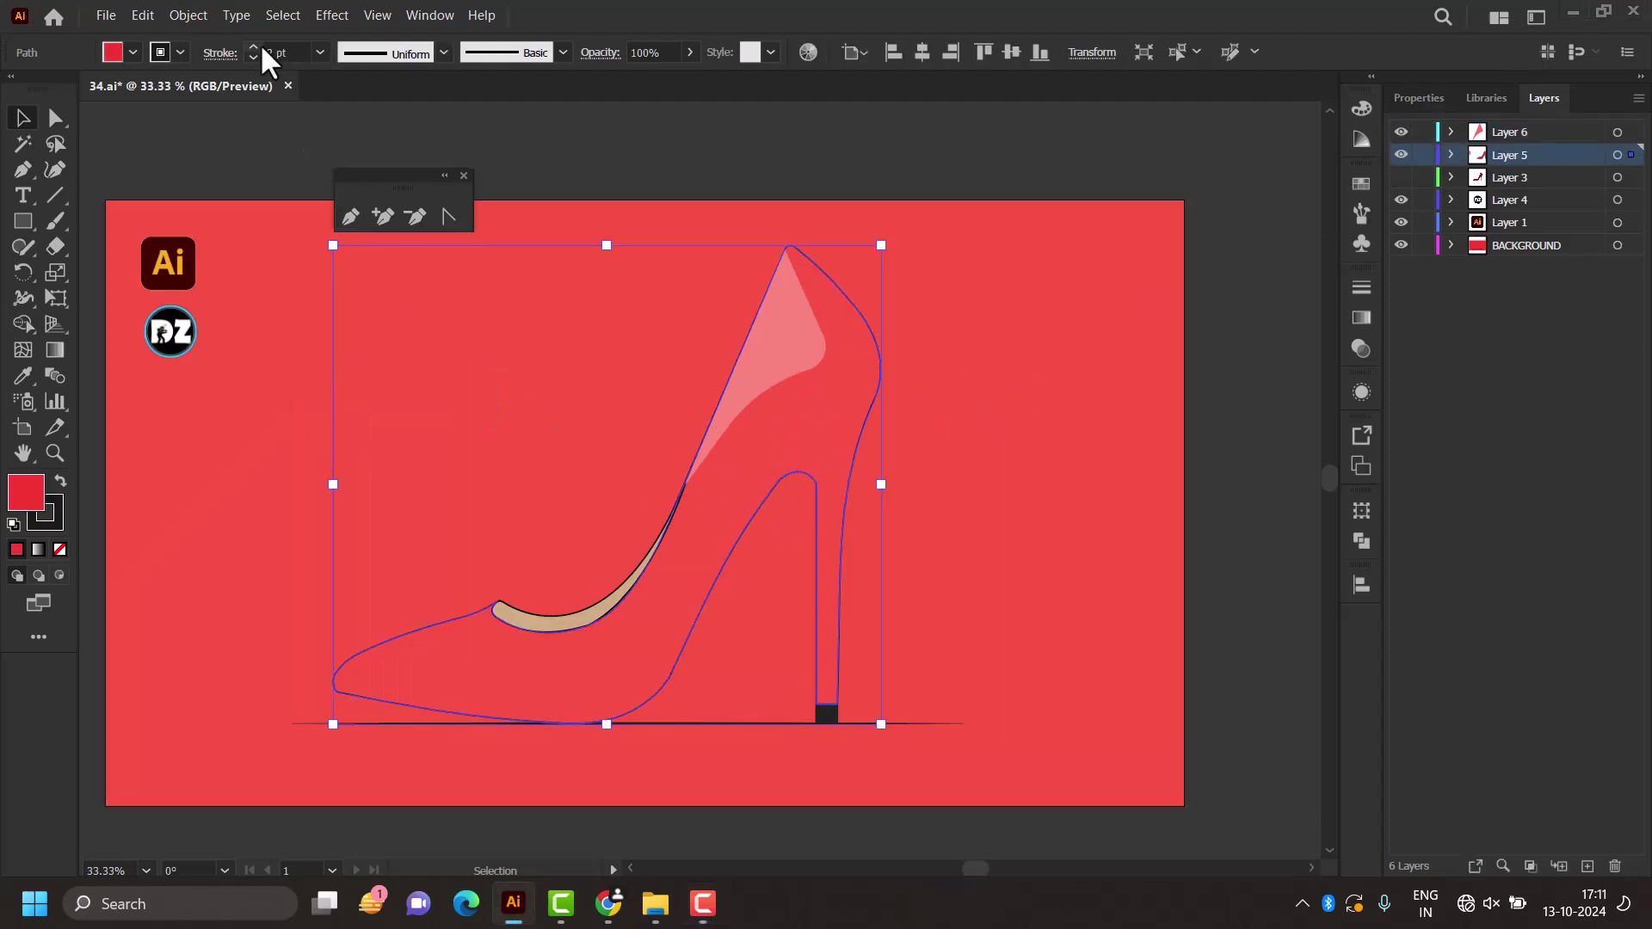
pyautogui.click(253, 48)
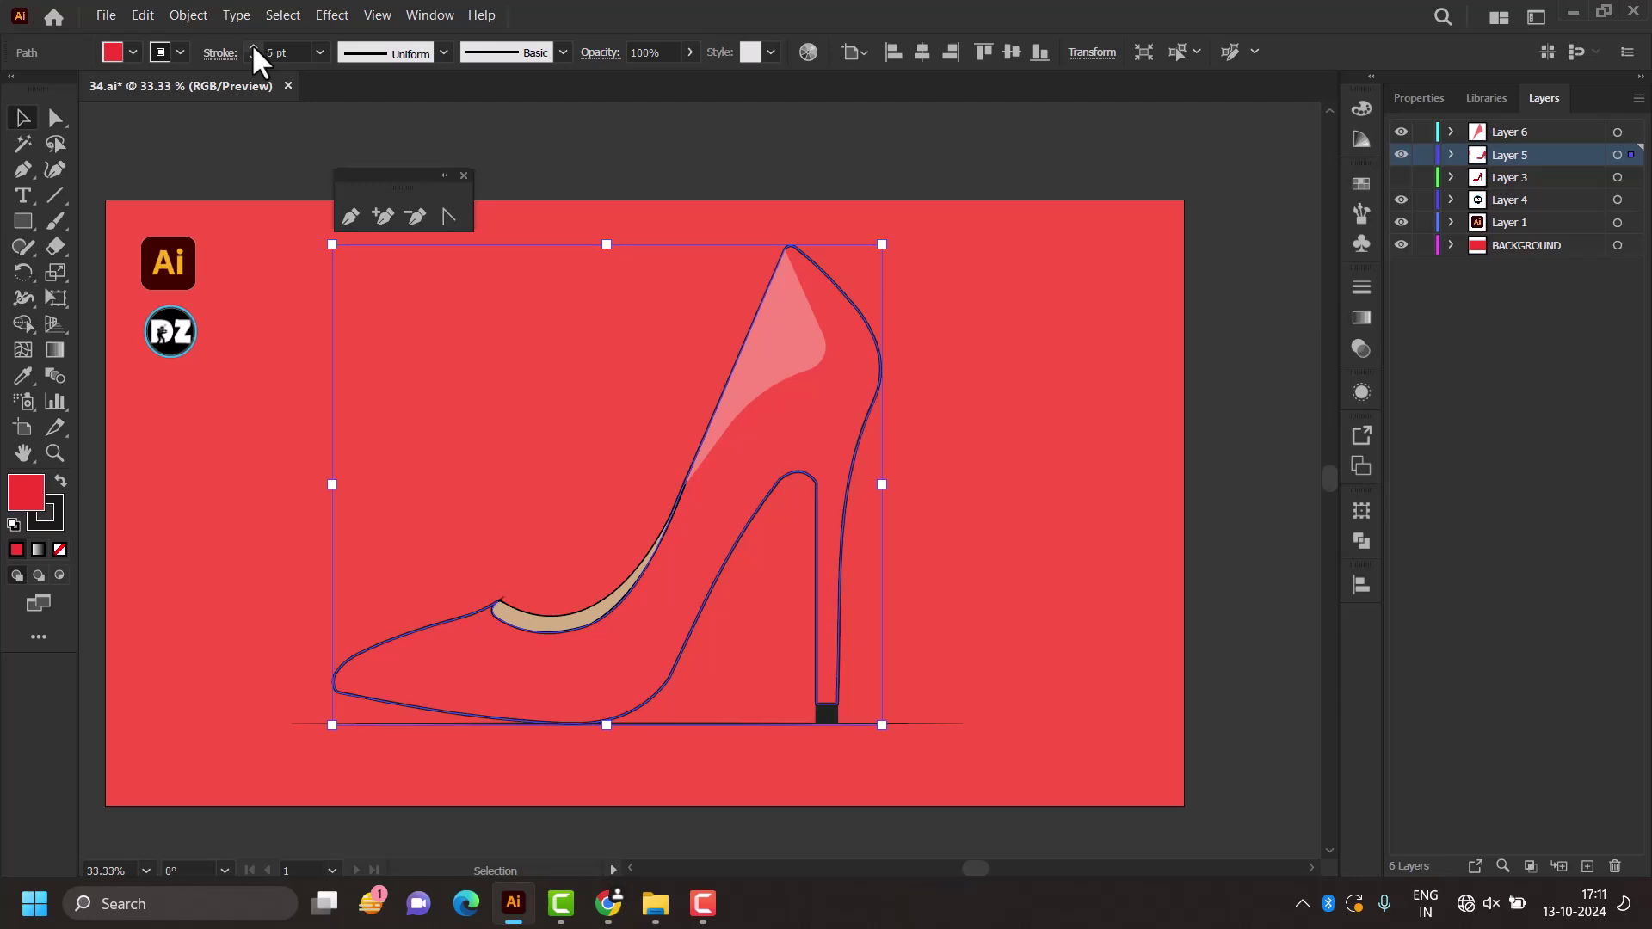
pyautogui.click(1277, 427)
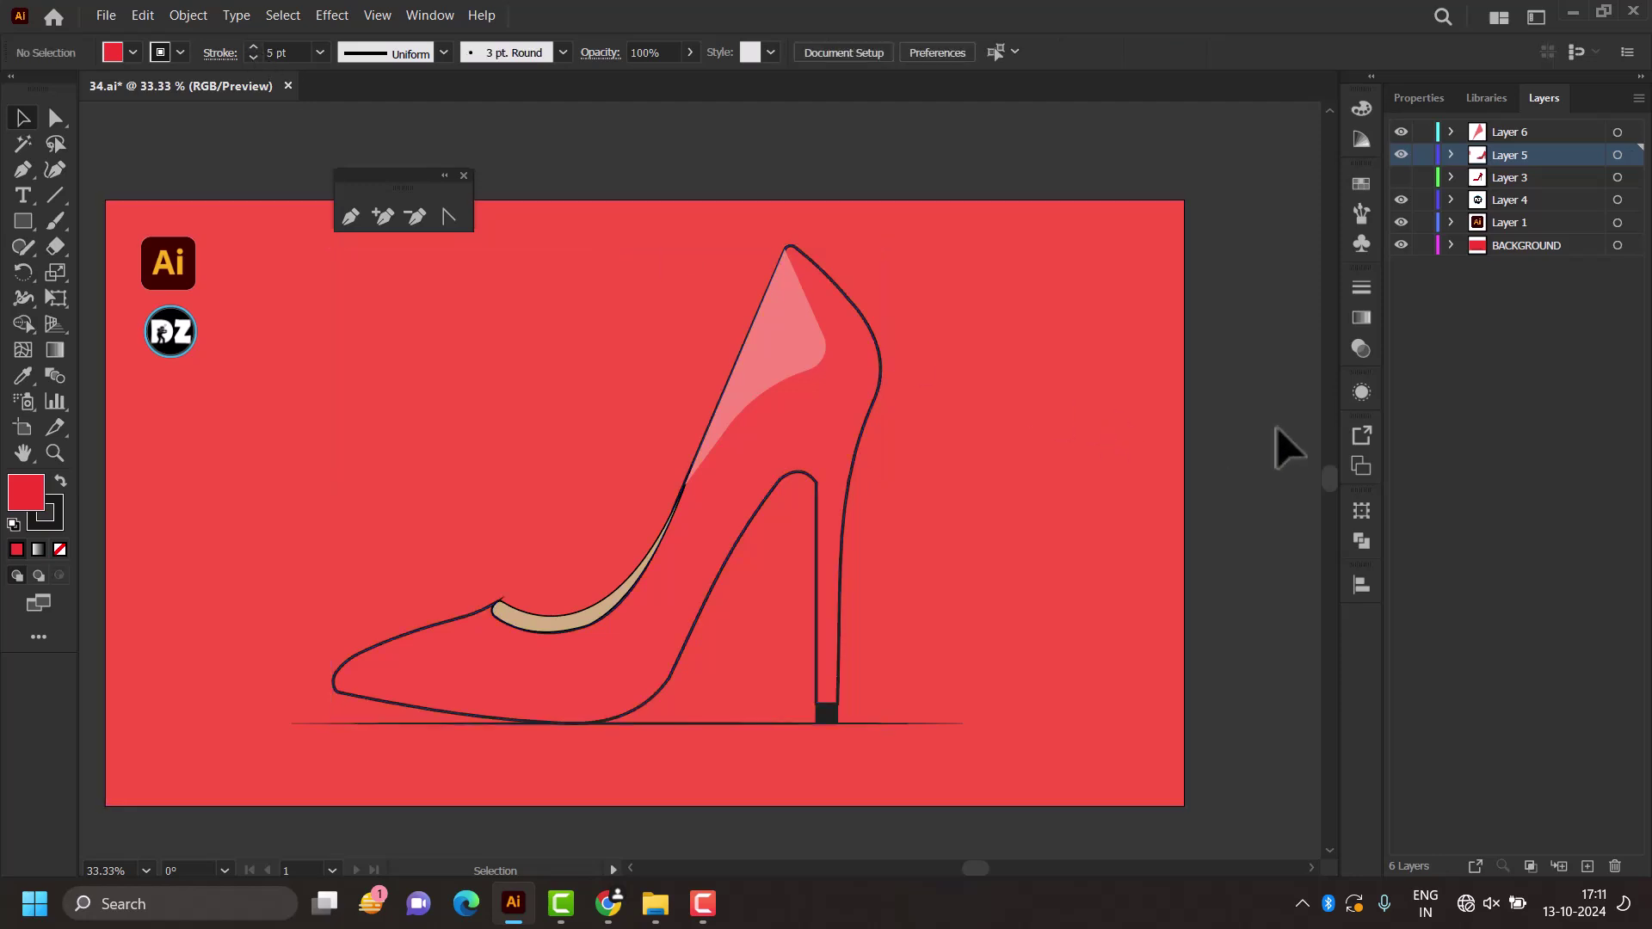
# Step: Fill the shoe body with deep red d31111
pyautogui.click(769, 465)
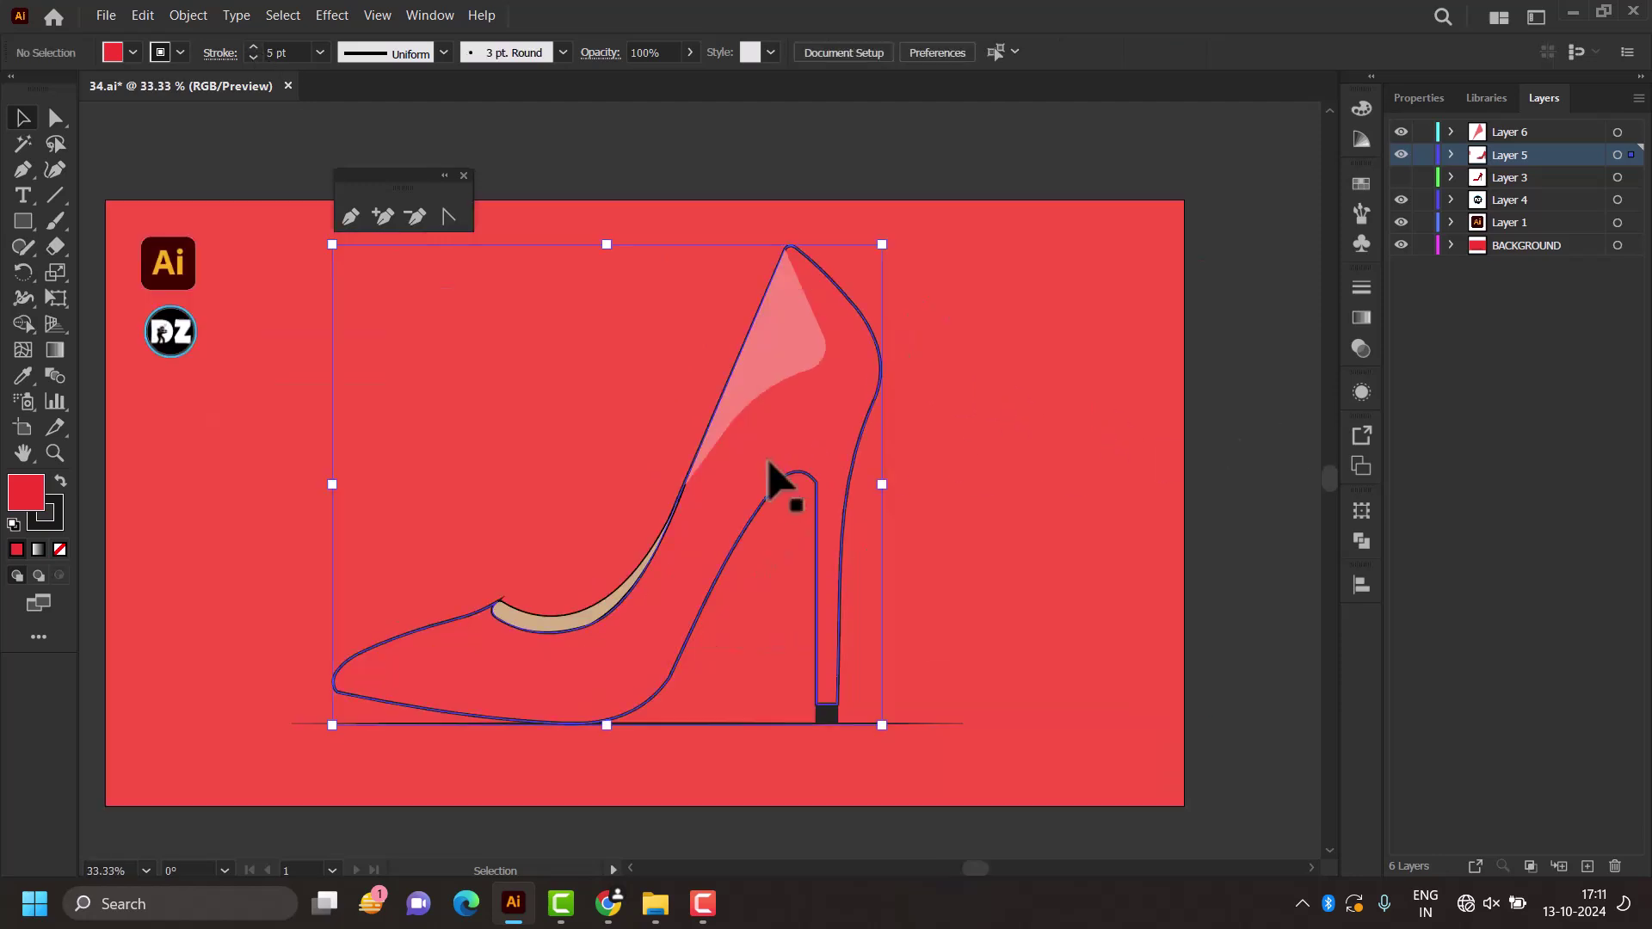
pyautogui.doubleClick(28, 508)
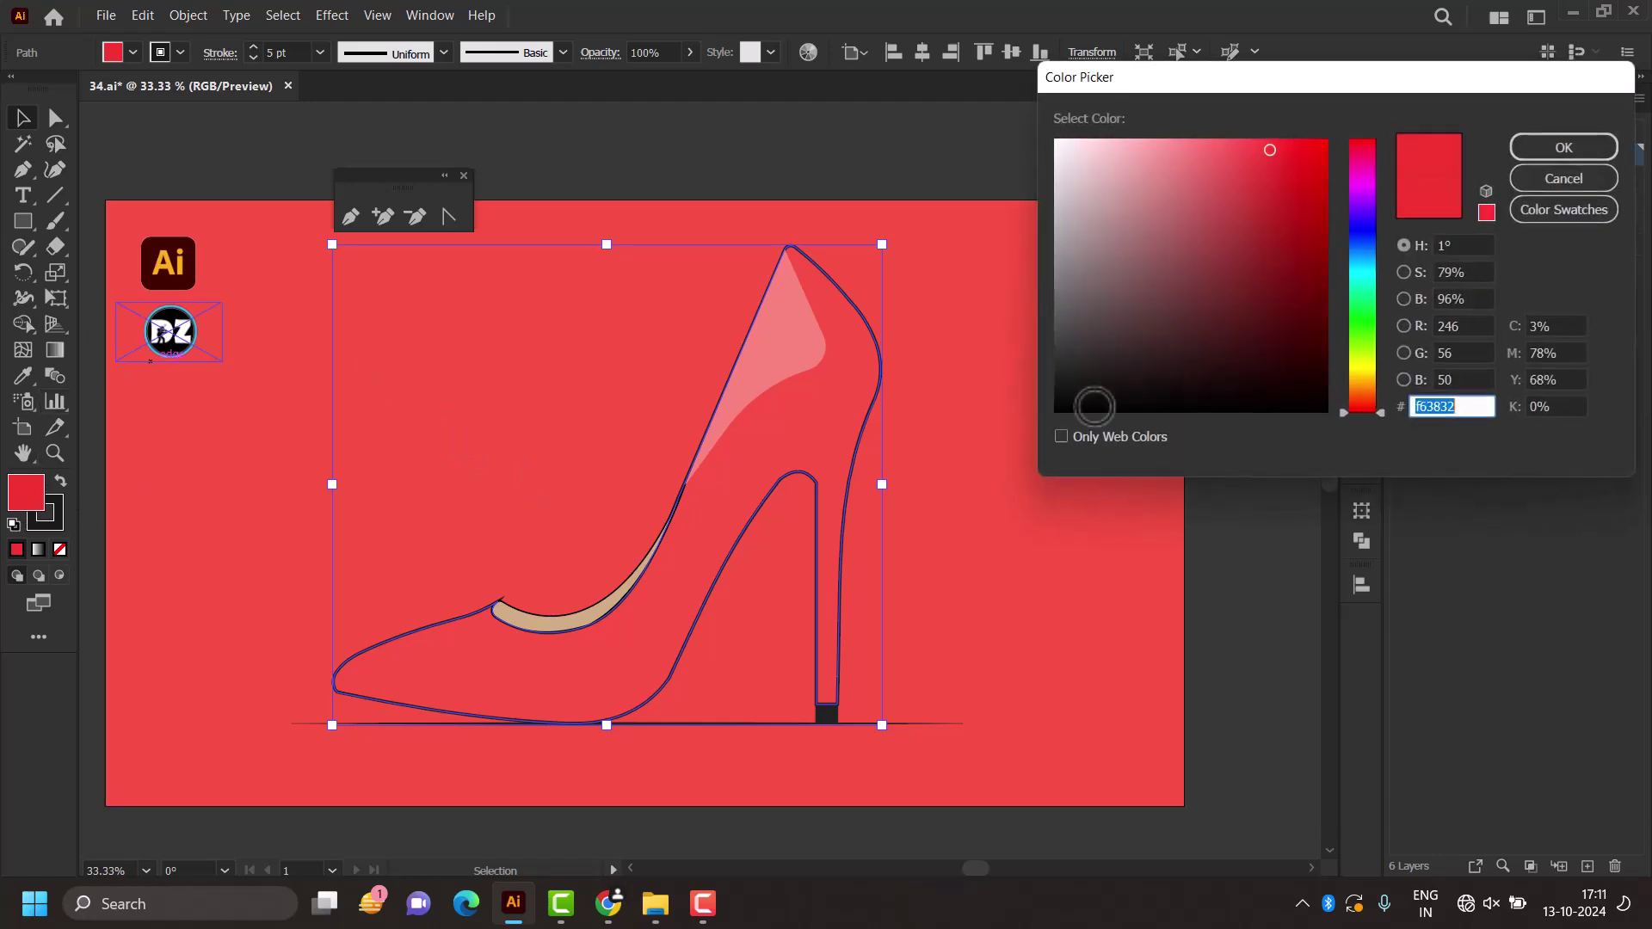
pyautogui.moveTo(1299, 221); pyautogui.dragTo(1316, 174)
pyautogui.click(1562, 148)
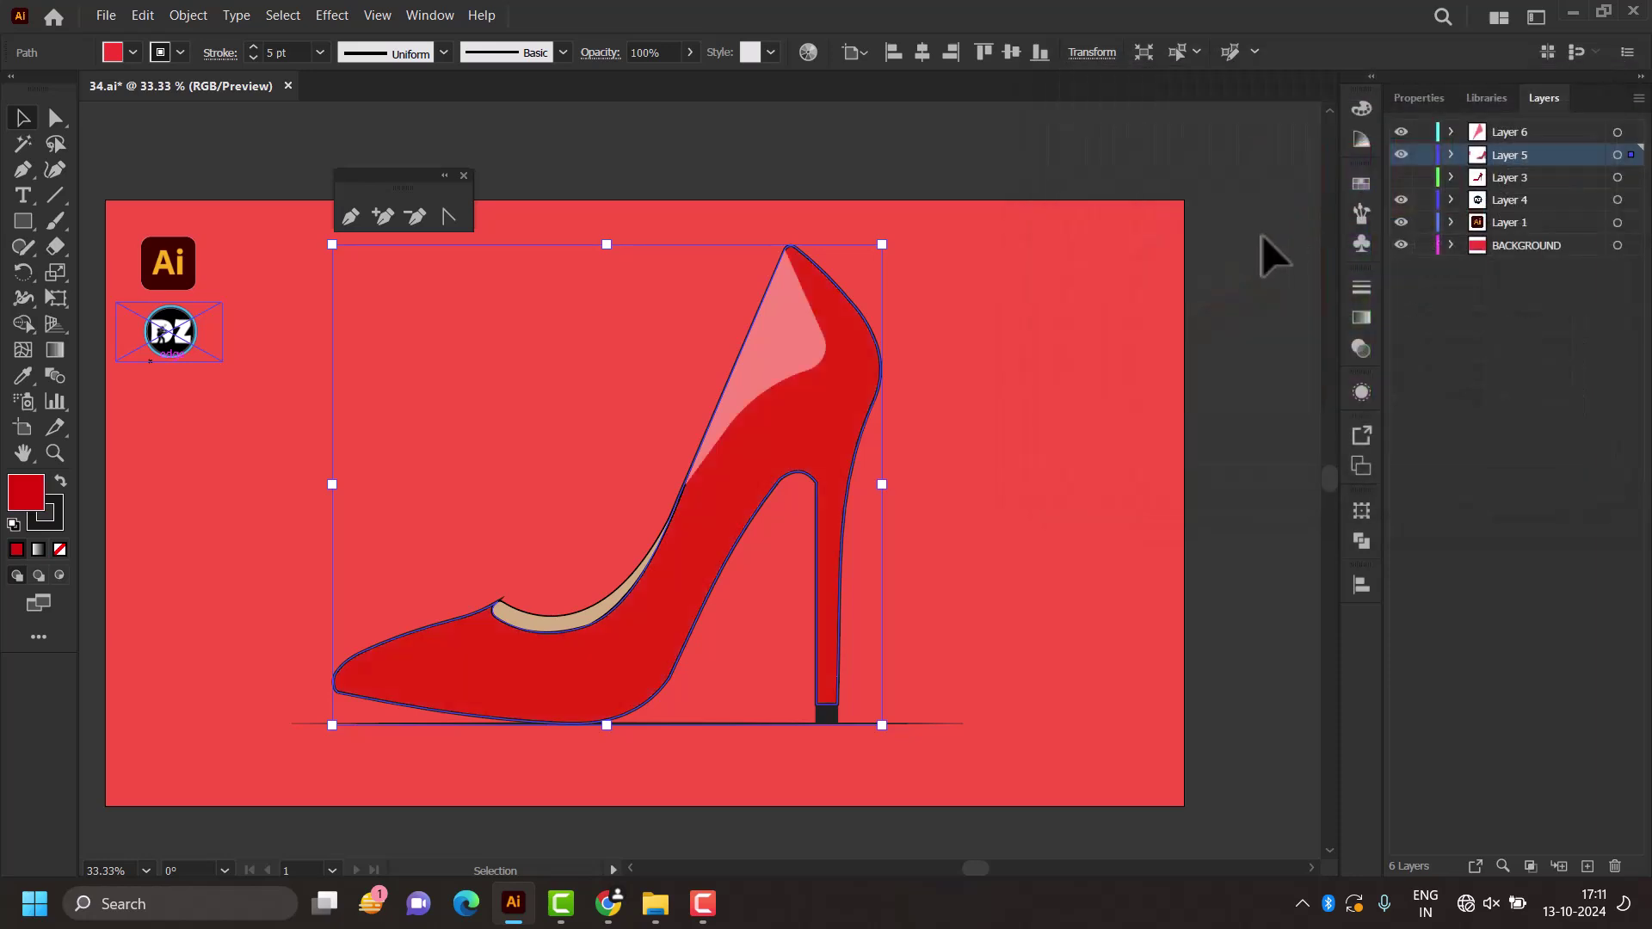
pyautogui.click(1257, 240)
pyautogui.scroll(-1, 1229, 286)
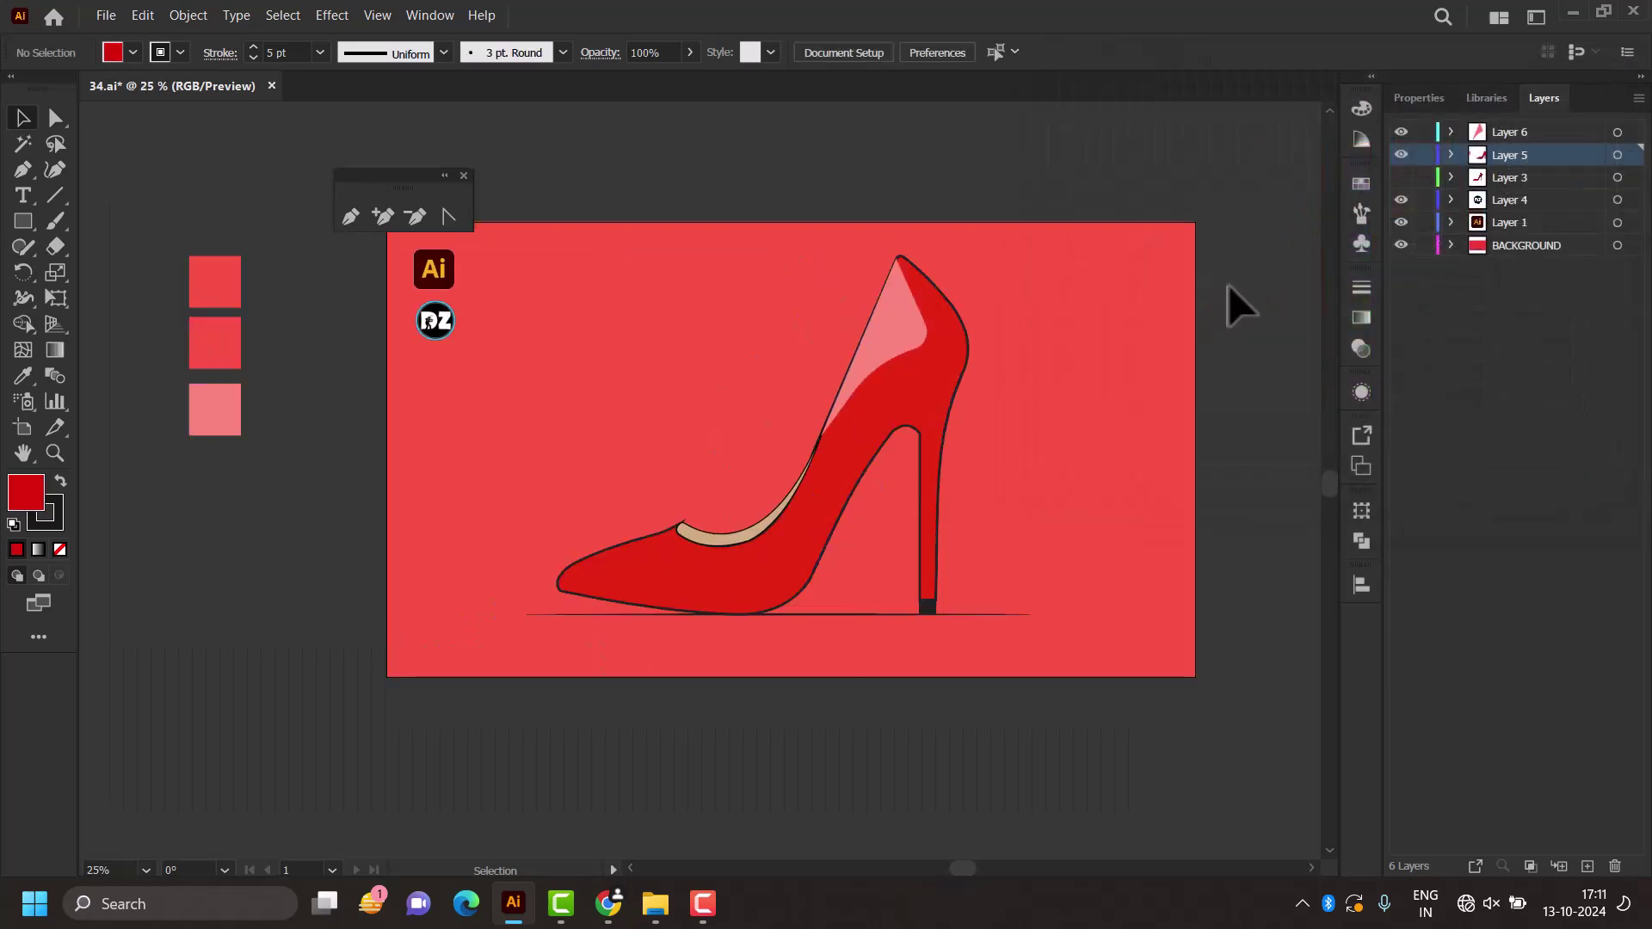
pyautogui.scroll(1, 1229, 286)
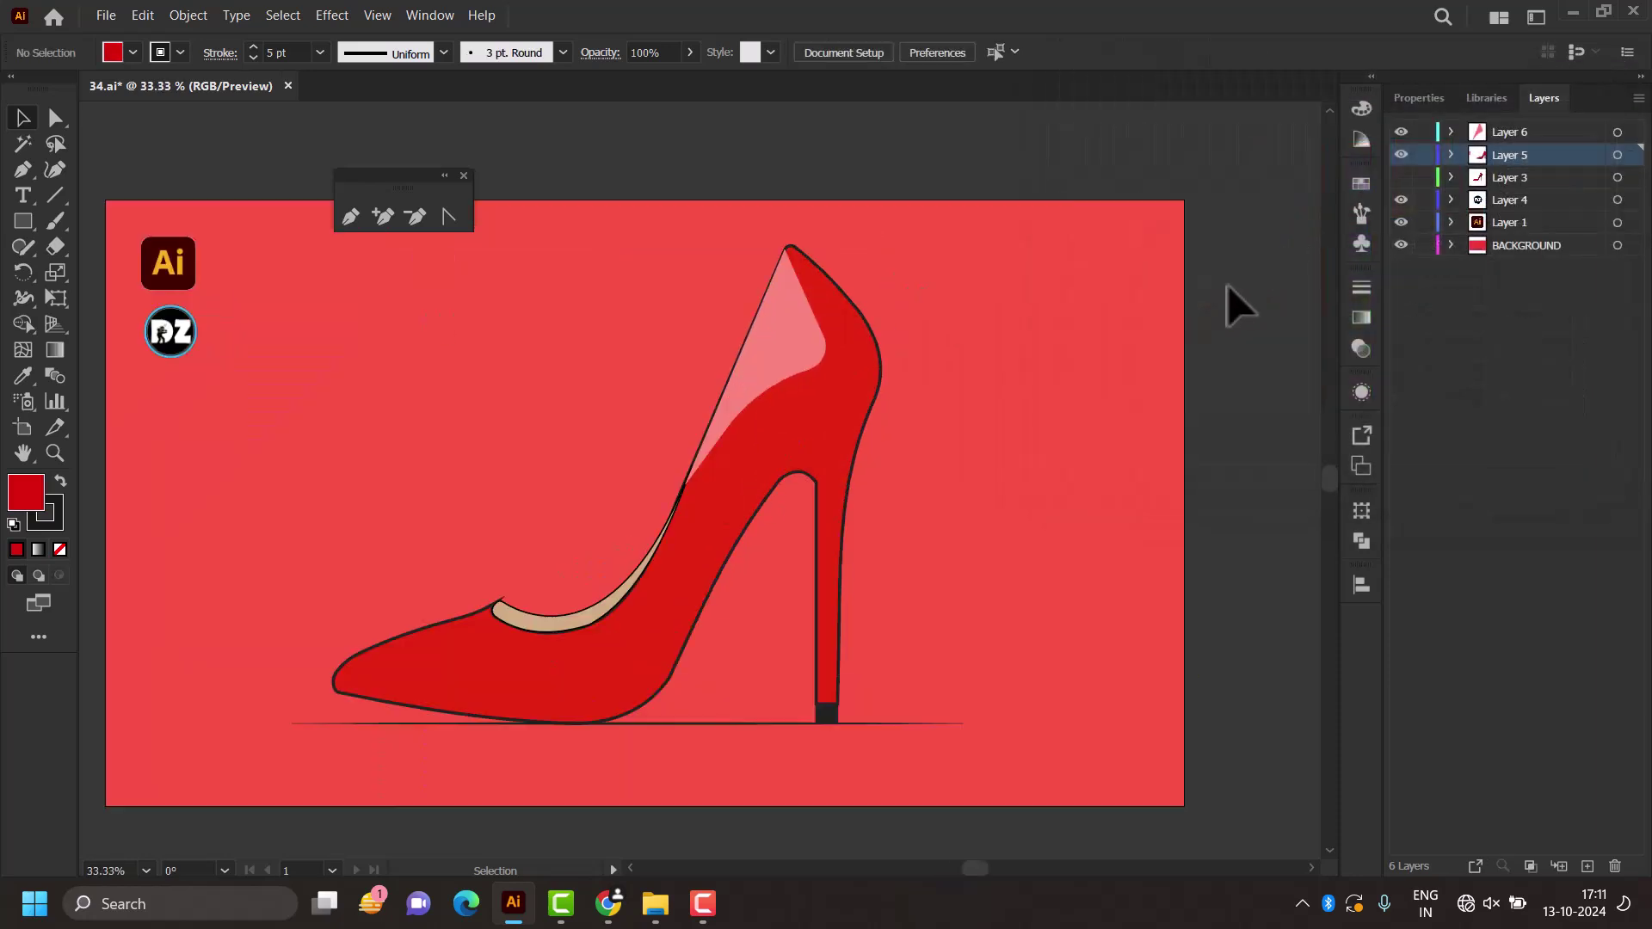
# Step: Give the upper highlight a red fill and try lower opacity values on it
pyautogui.click(790, 358)
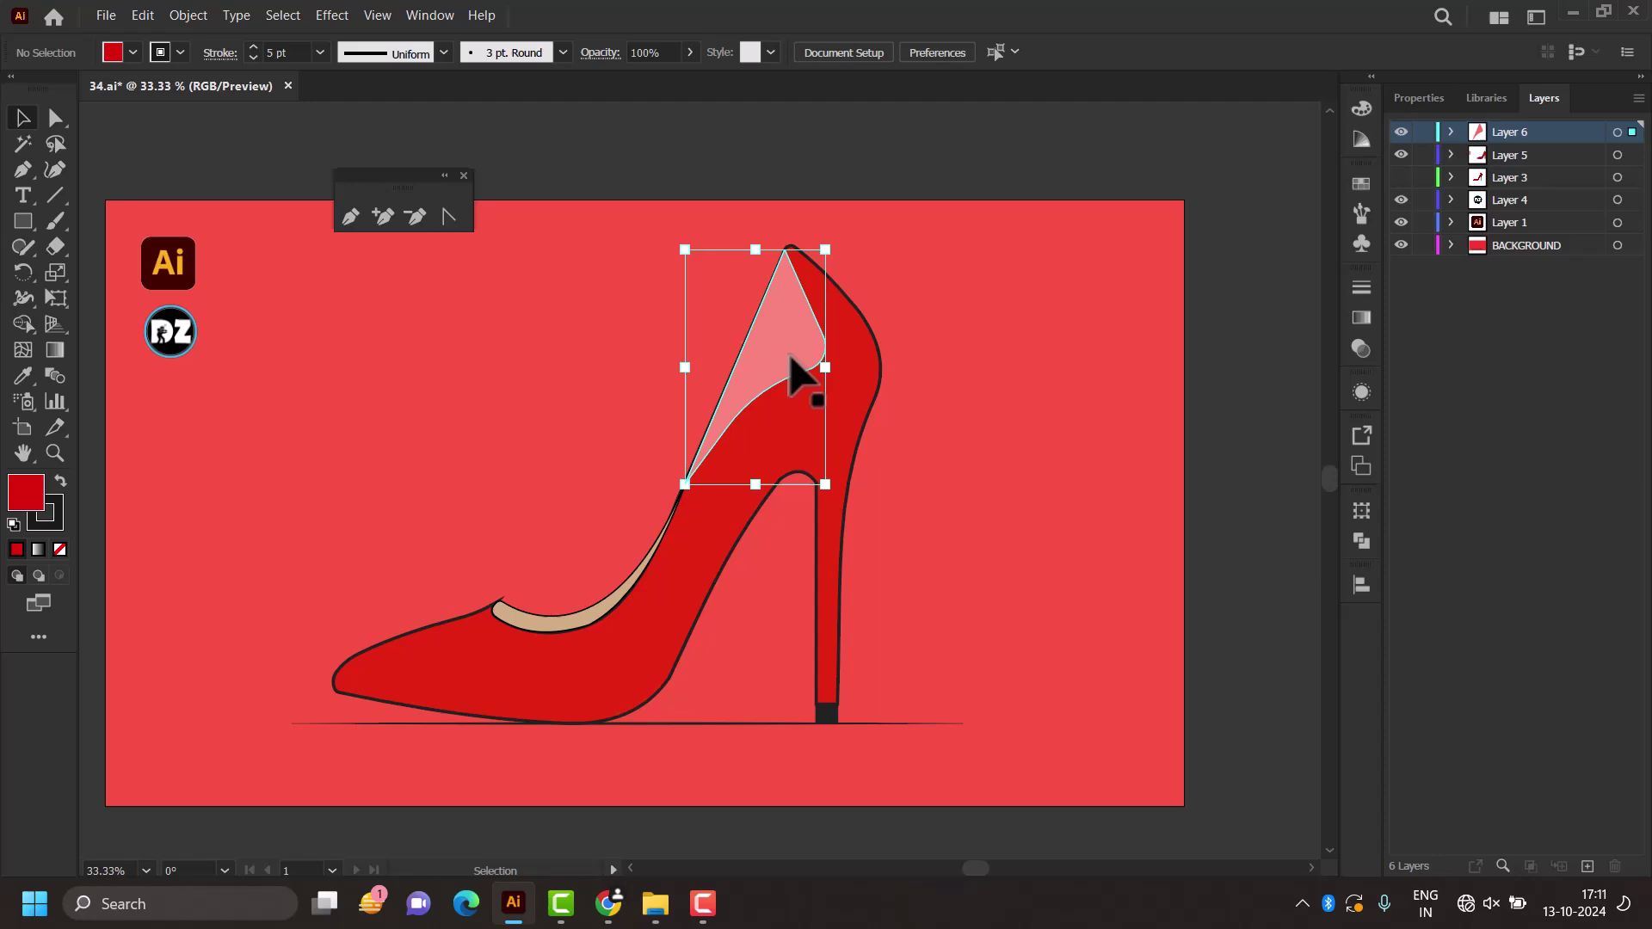
pyautogui.doubleClick(34, 503)
pyautogui.moveTo(1222, 197); pyautogui.dragTo(1322, 165)
pyautogui.click(1559, 148)
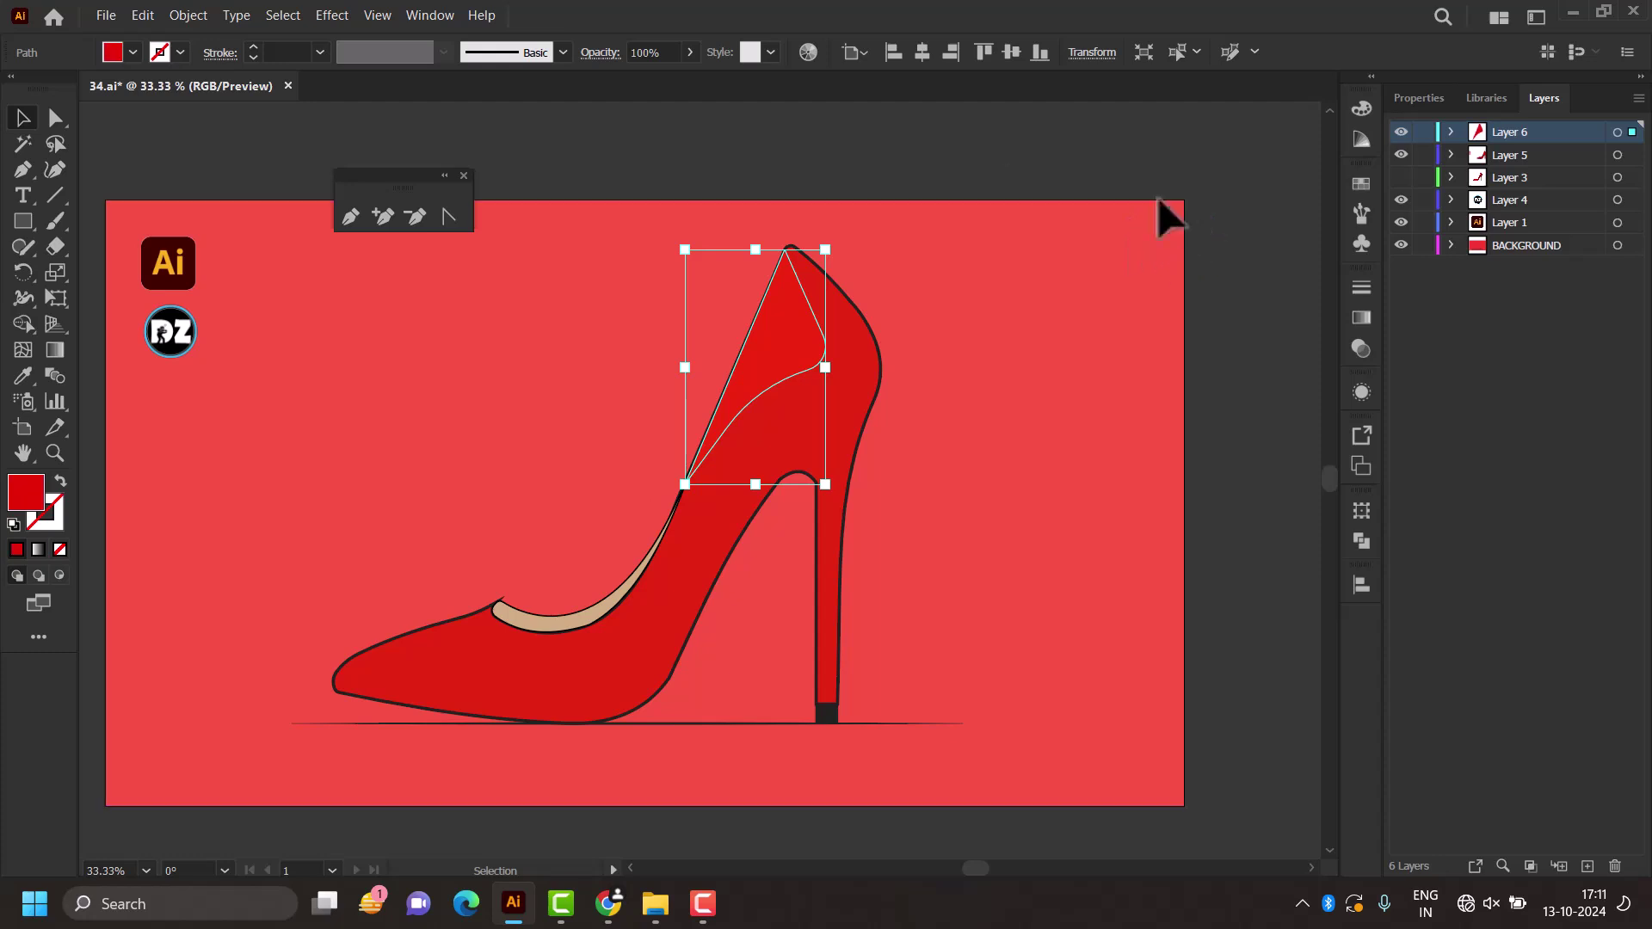
pyautogui.click(694, 52)
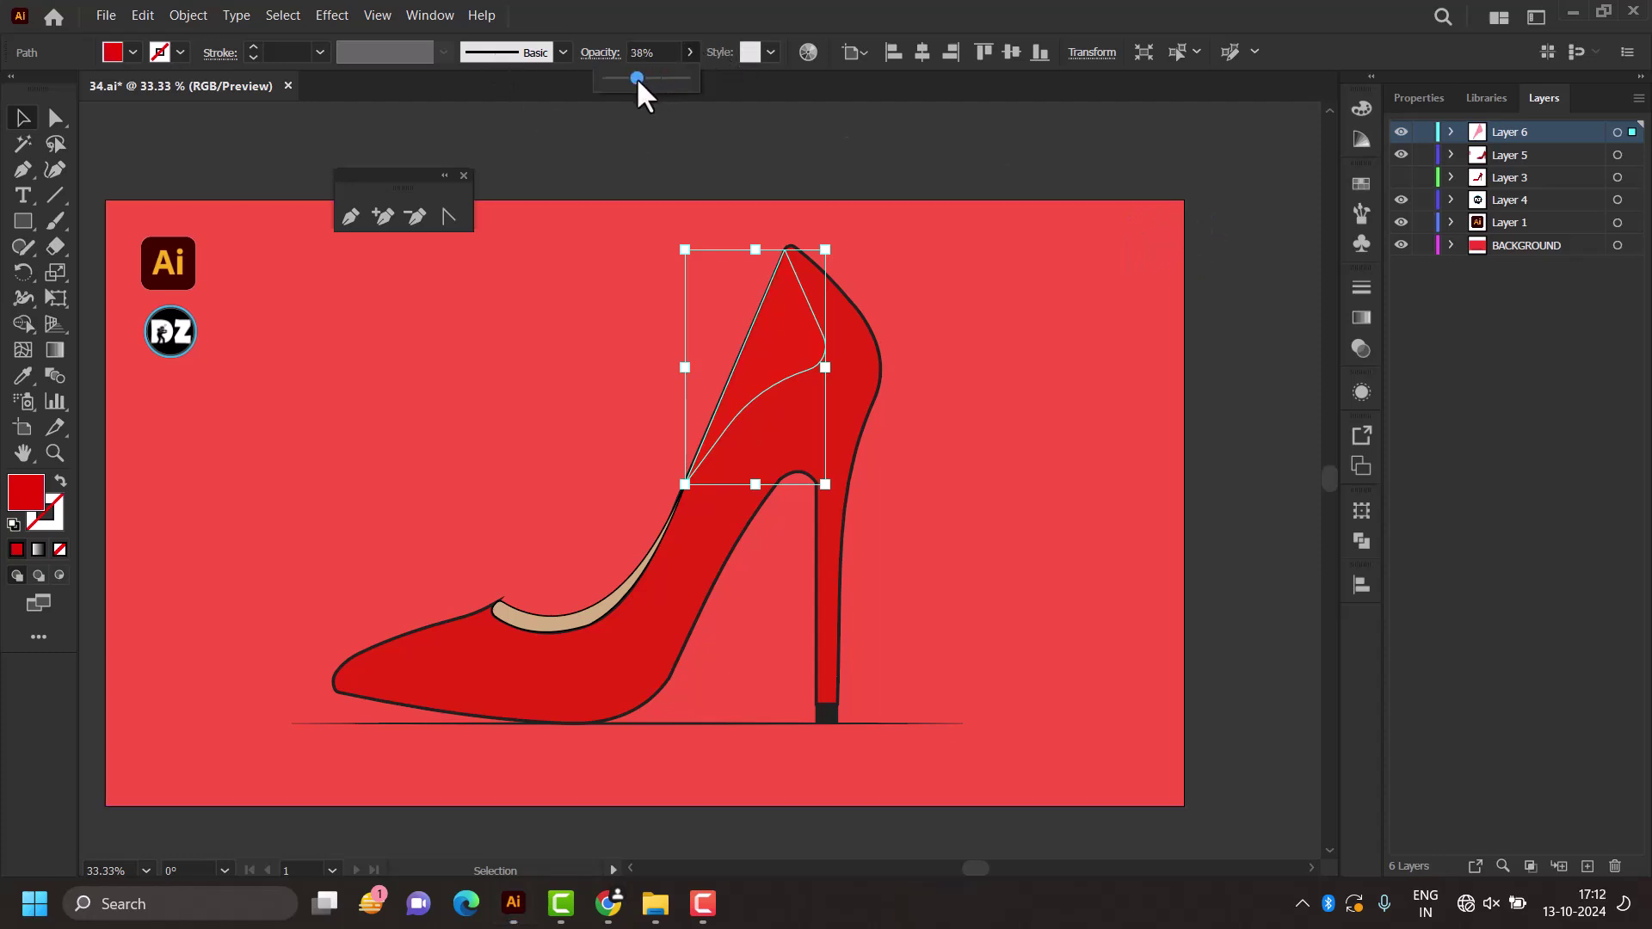
pyautogui.click(1239, 361)
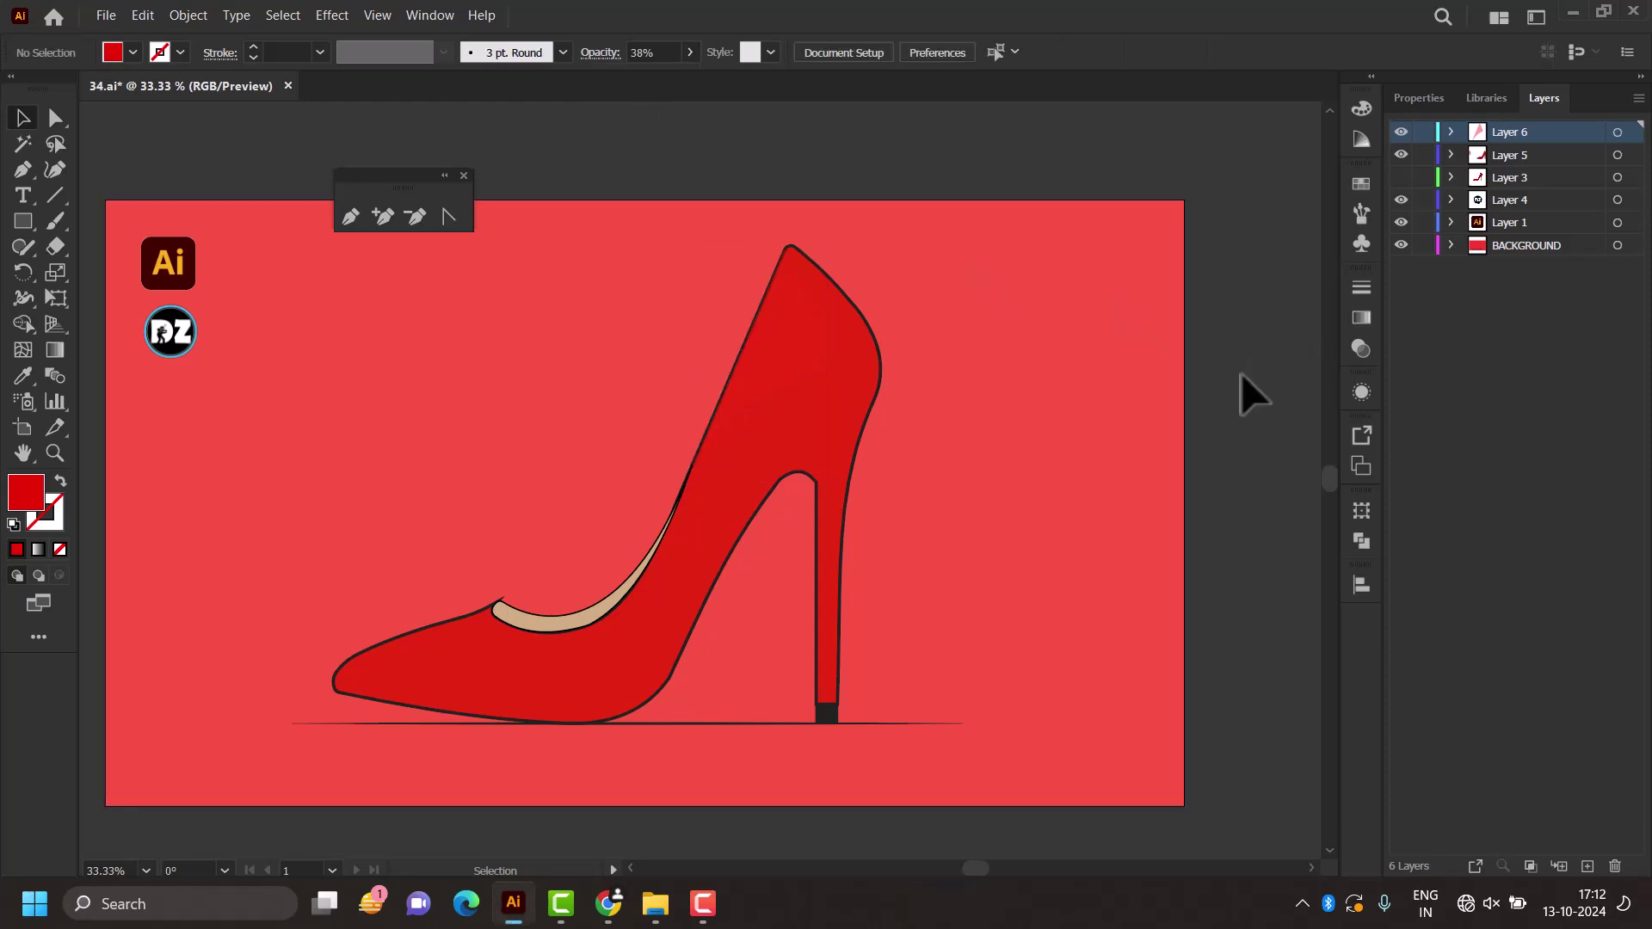
pyautogui.click(782, 357)
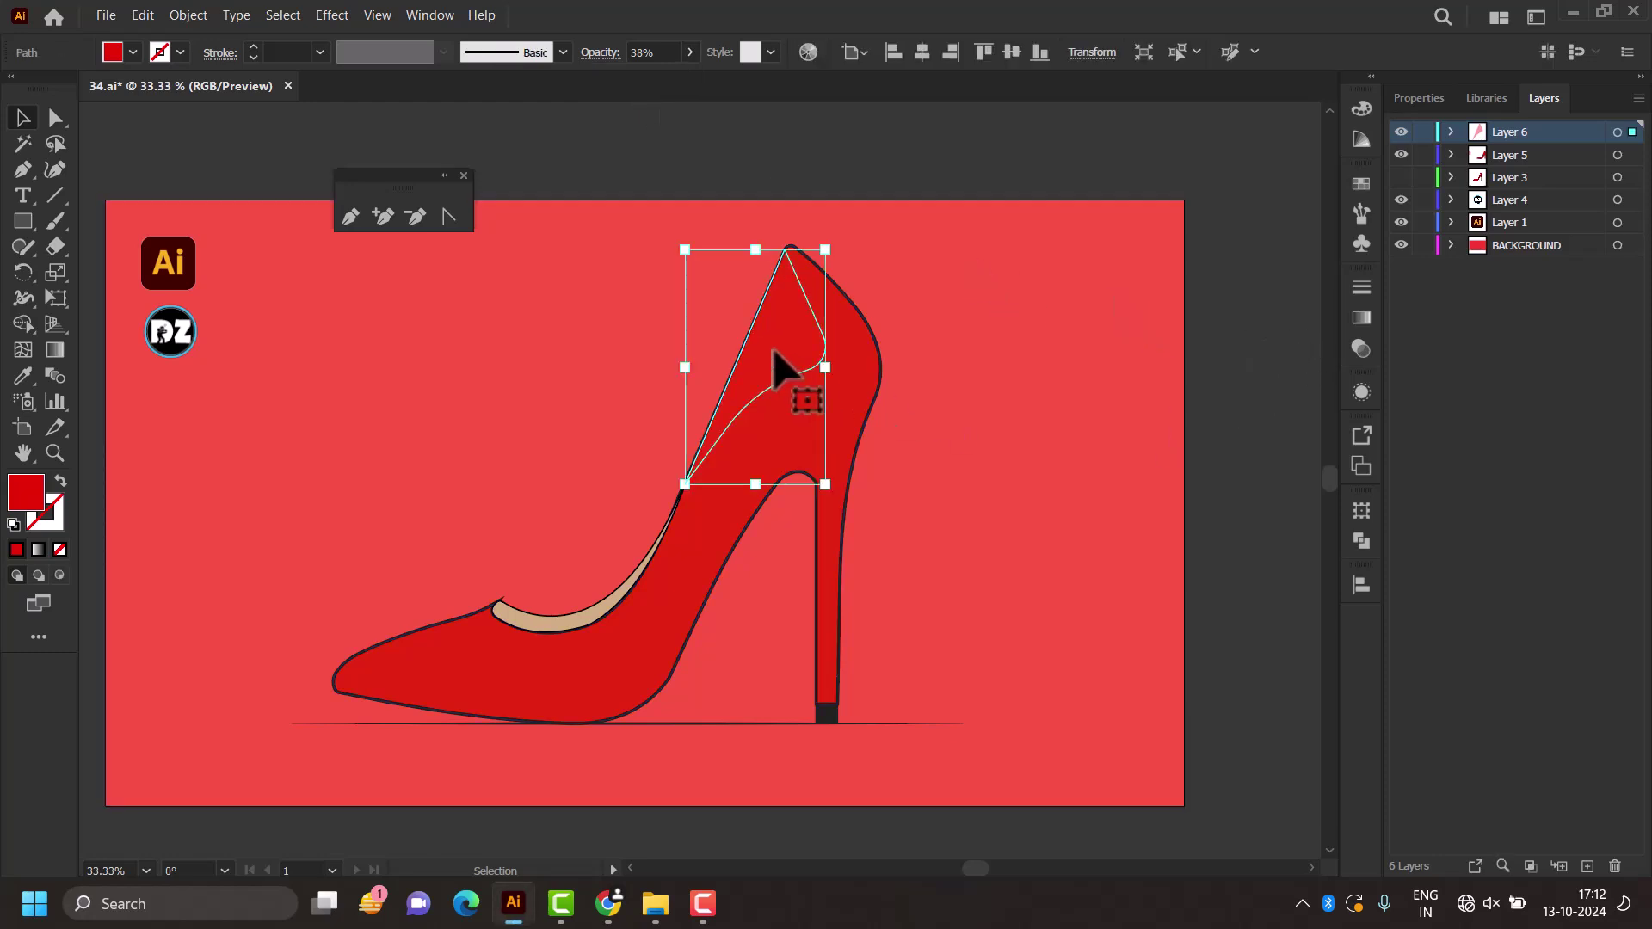
pyautogui.click(690, 52)
pyautogui.moveTo(619, 76); pyautogui.dragTo(611, 76)
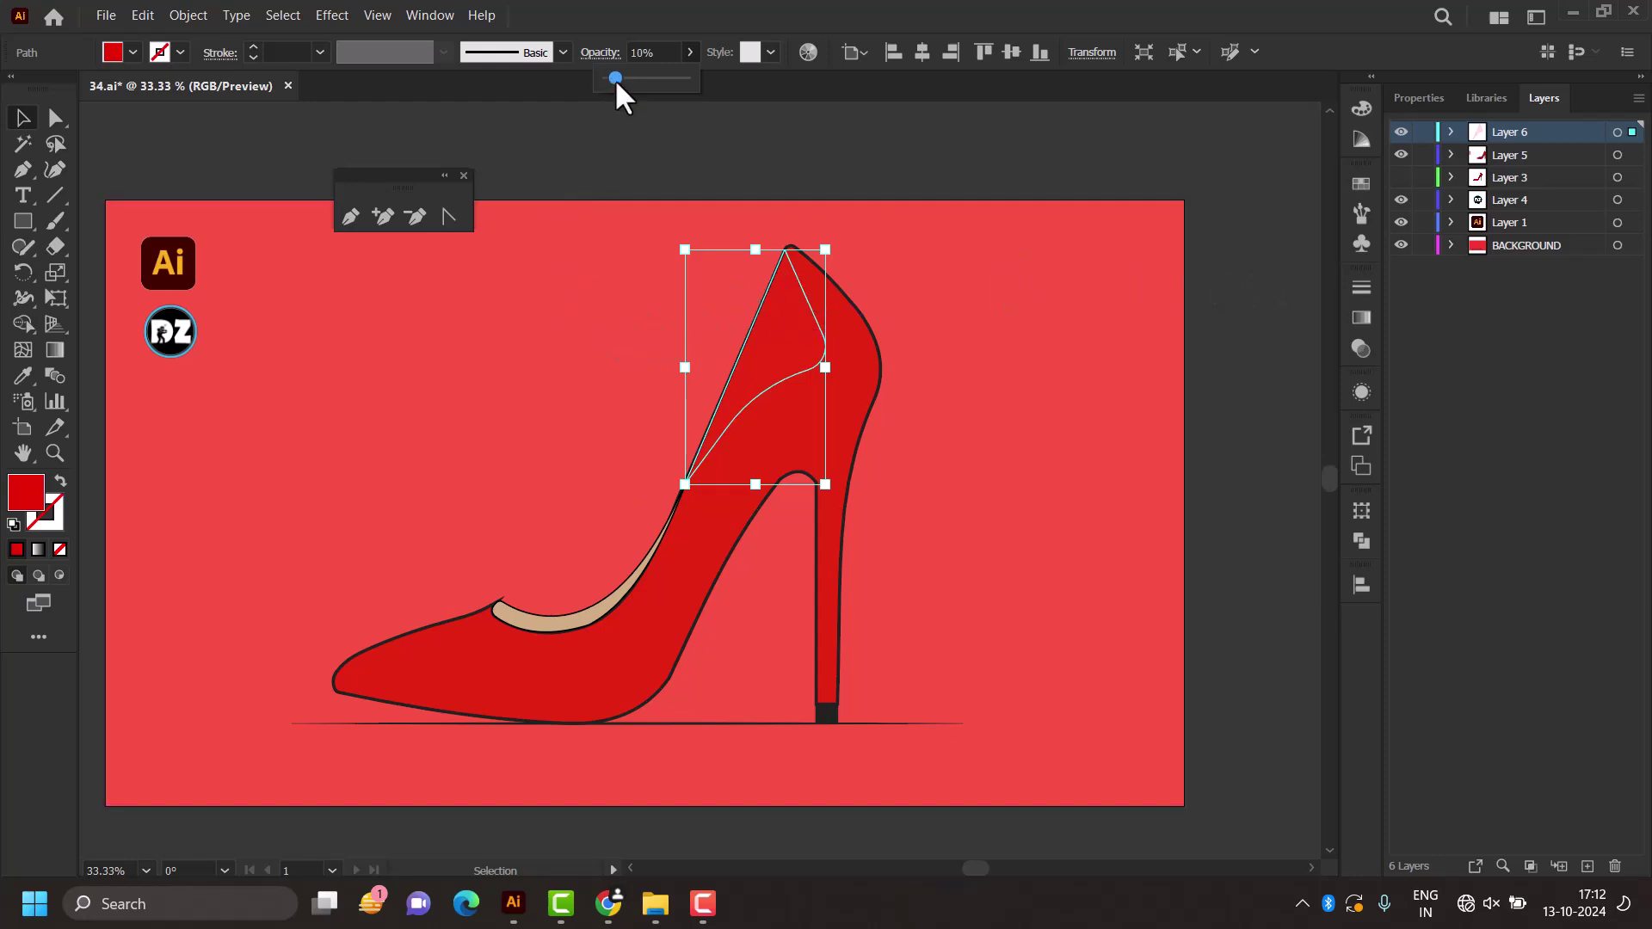
pyautogui.moveTo(614, 79); pyautogui.dragTo(689, 76)
# Step: Recolour the highlight a richer red at about 54% opacity
pyautogui.doubleClick(27, 499)
pyautogui.click(1249, 213)
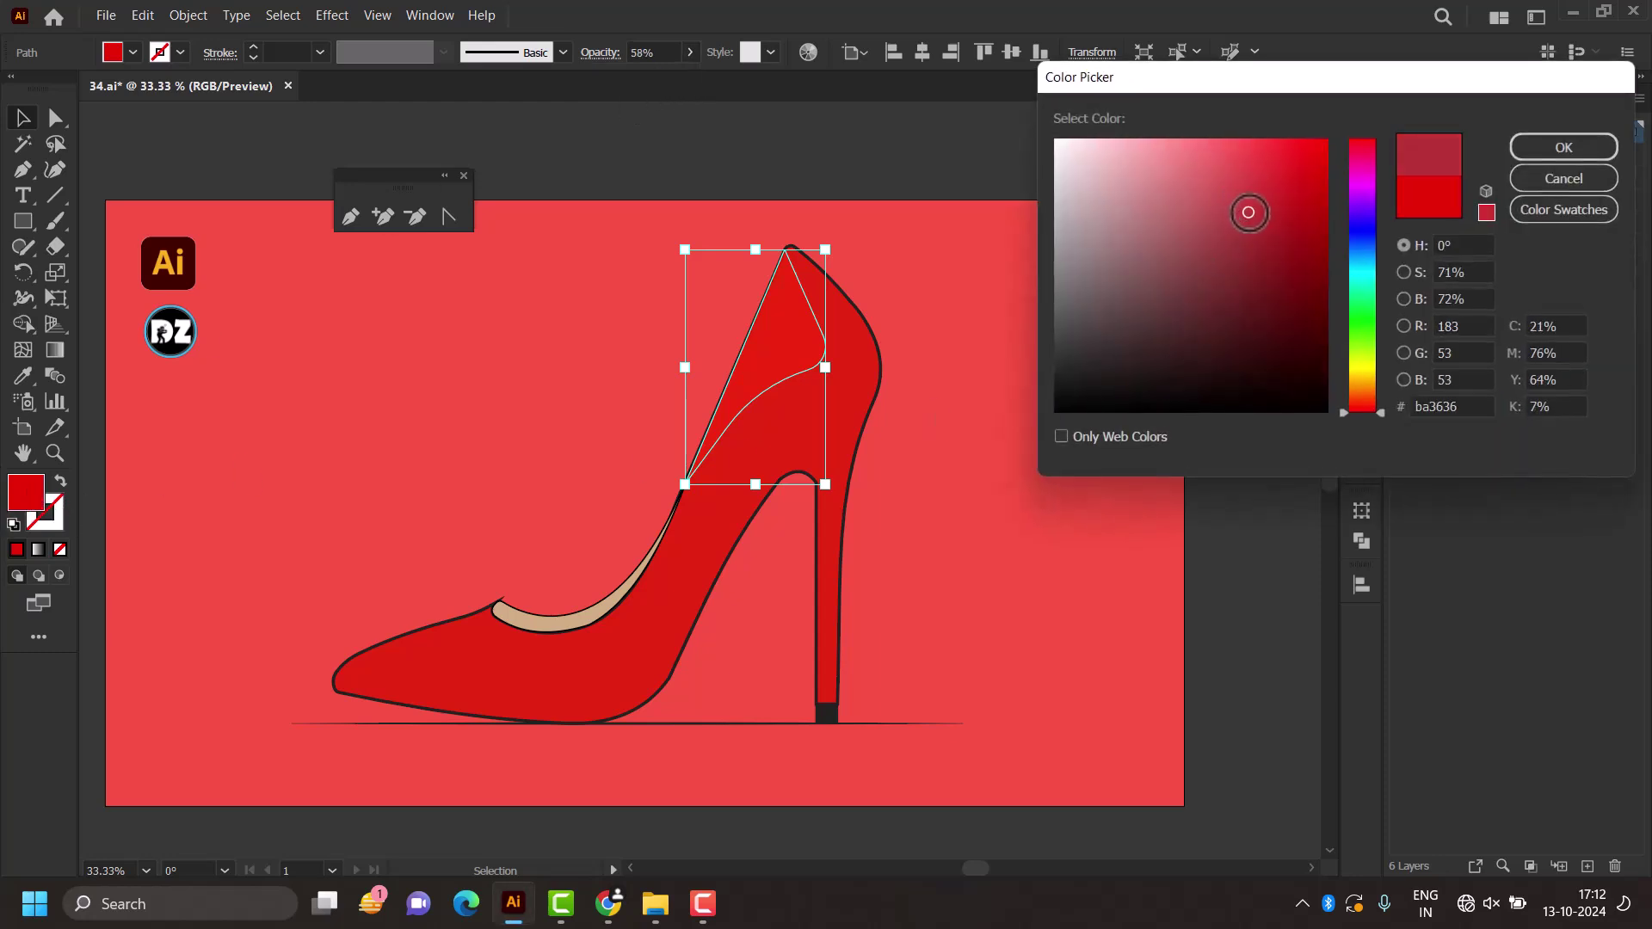
pyautogui.moveTo(1249, 212); pyautogui.dragTo(1302, 211)
pyautogui.click(1531, 148)
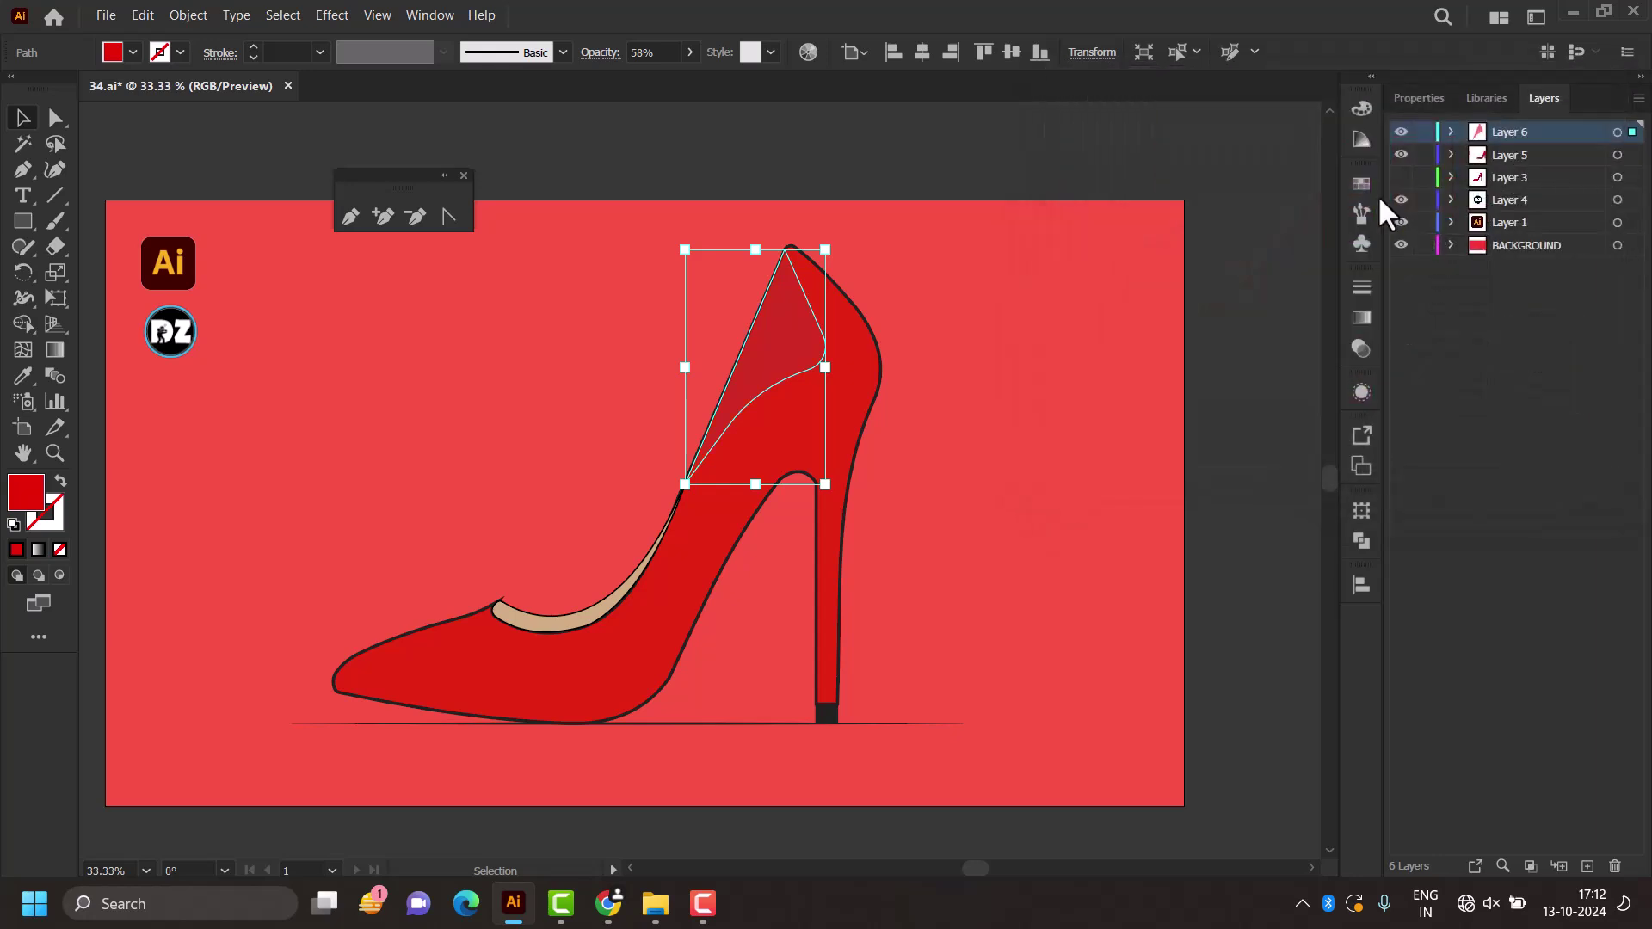
pyautogui.click(690, 51)
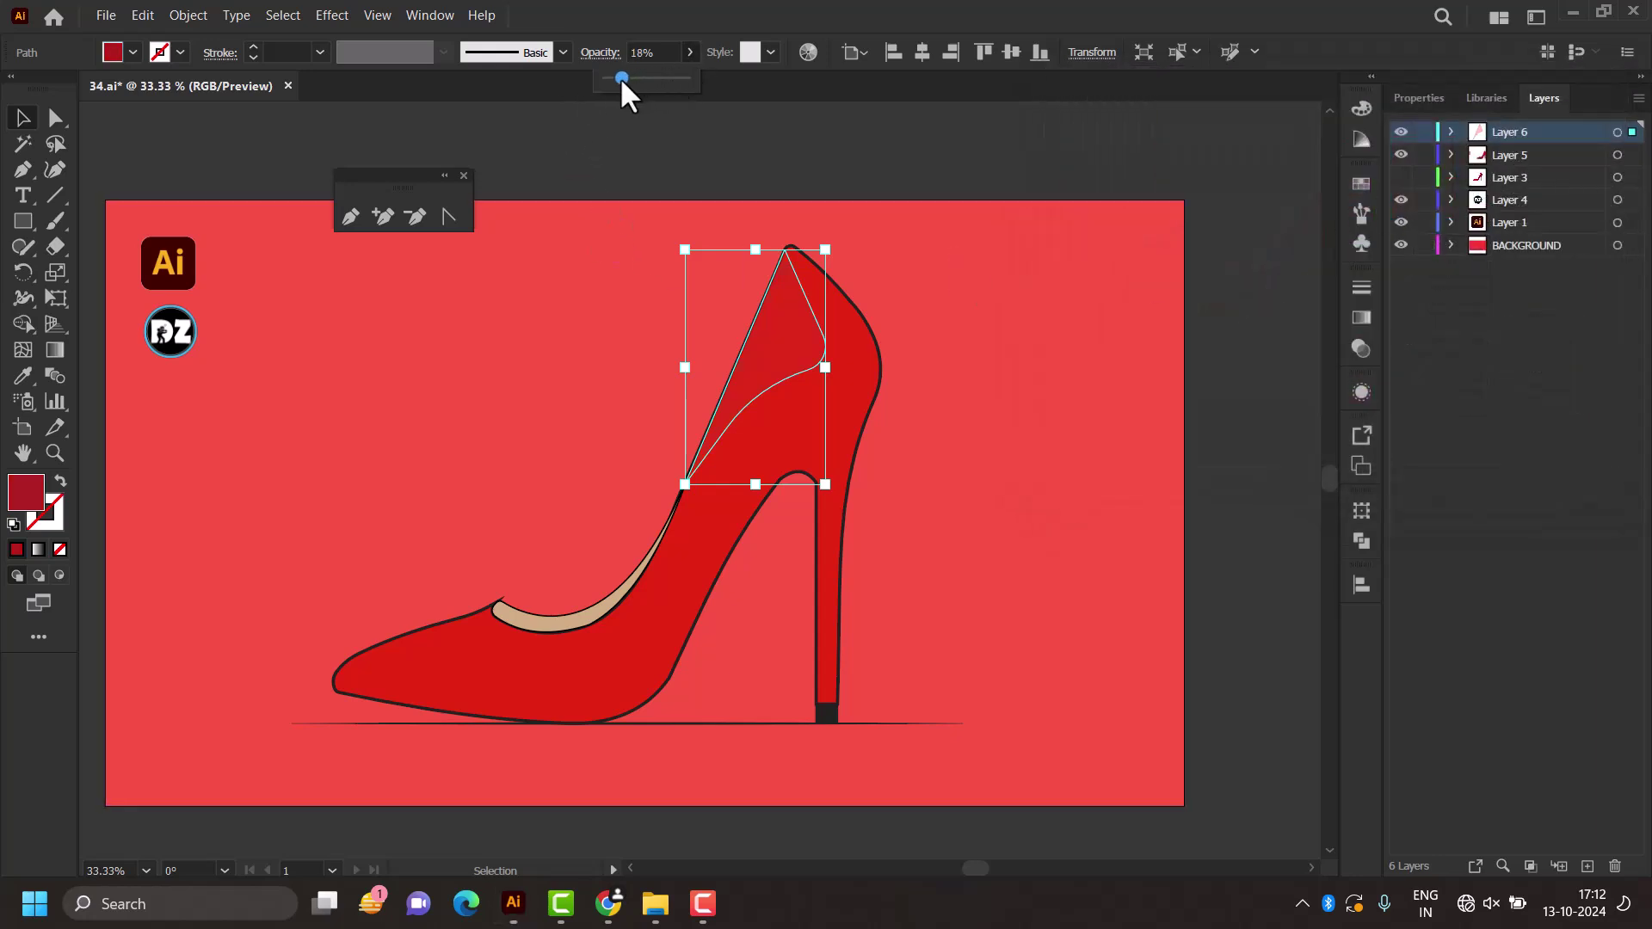
pyautogui.moveTo(652, 78); pyautogui.dragTo(649, 77)
# Step: Fill the highlight with White and fade its opacity down toward 10%
pyautogui.click(115, 53)
pyautogui.click(45, 89)
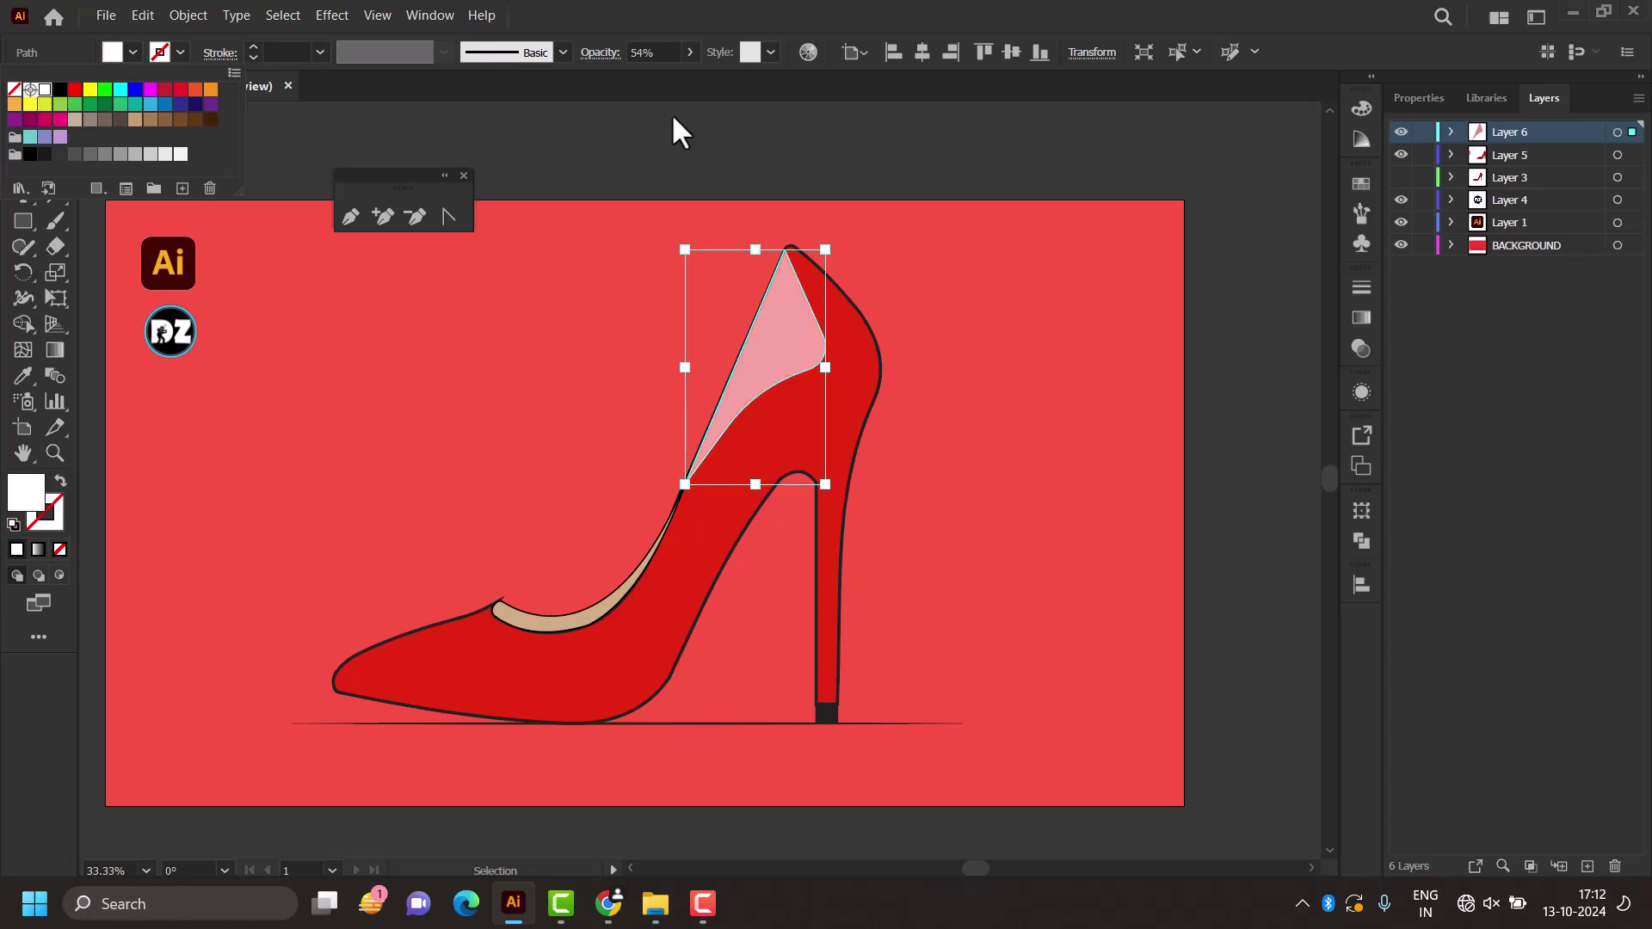
pyautogui.click(671, 71)
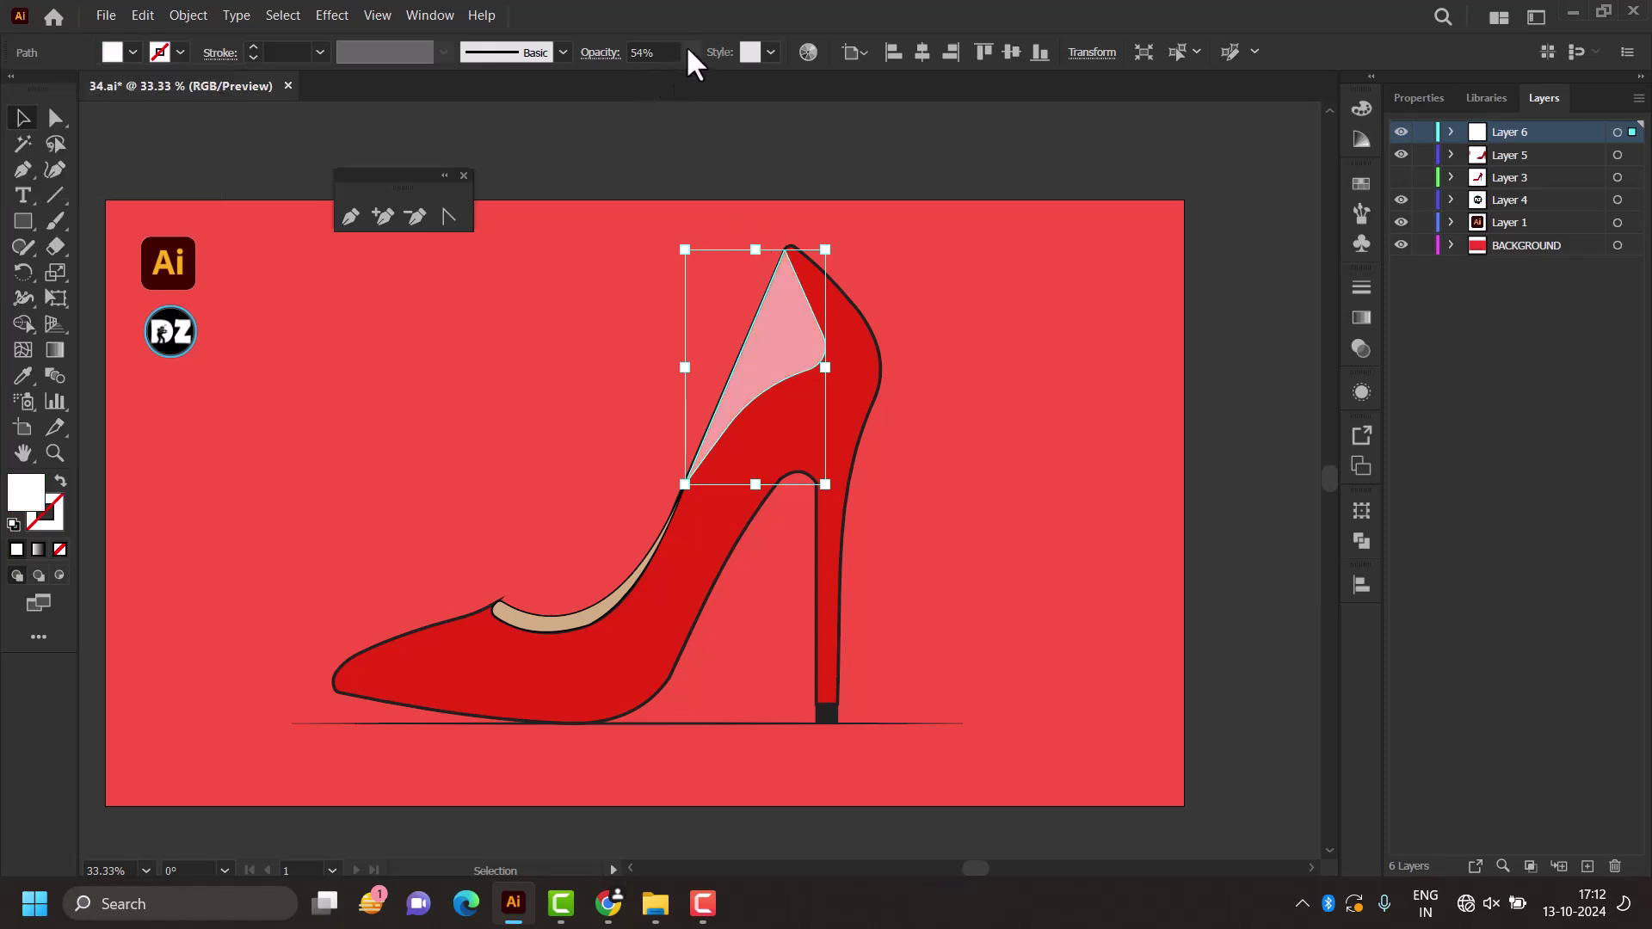
pyautogui.click(689, 53)
pyautogui.moveTo(645, 79); pyautogui.dragTo(626, 78)
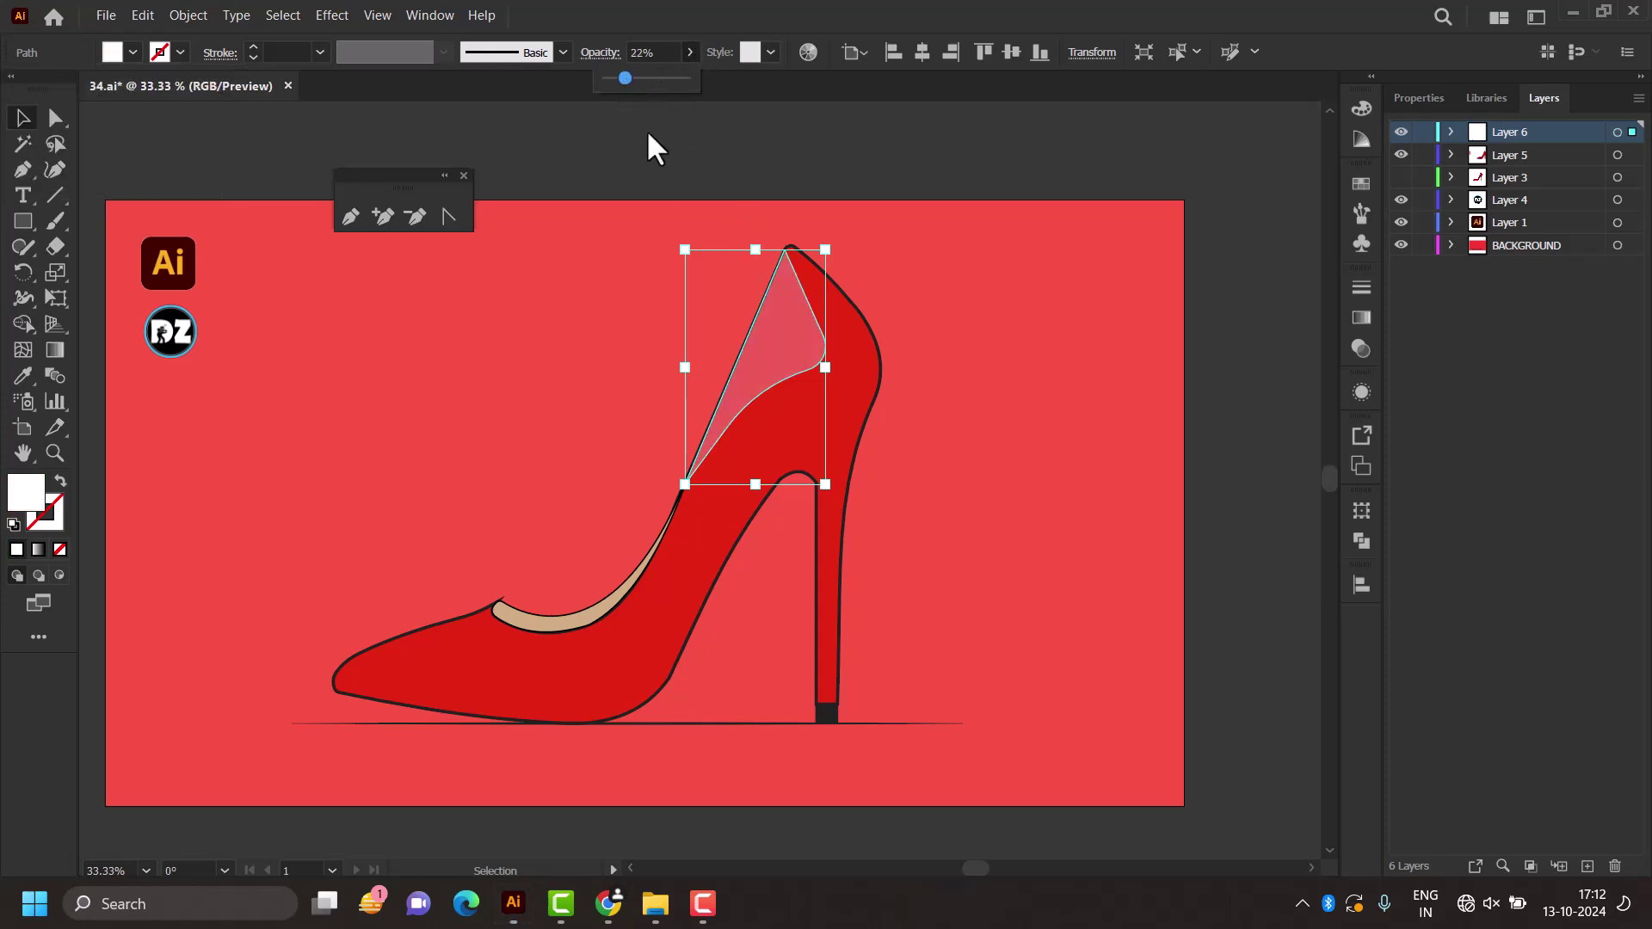
pyautogui.click(1211, 385)
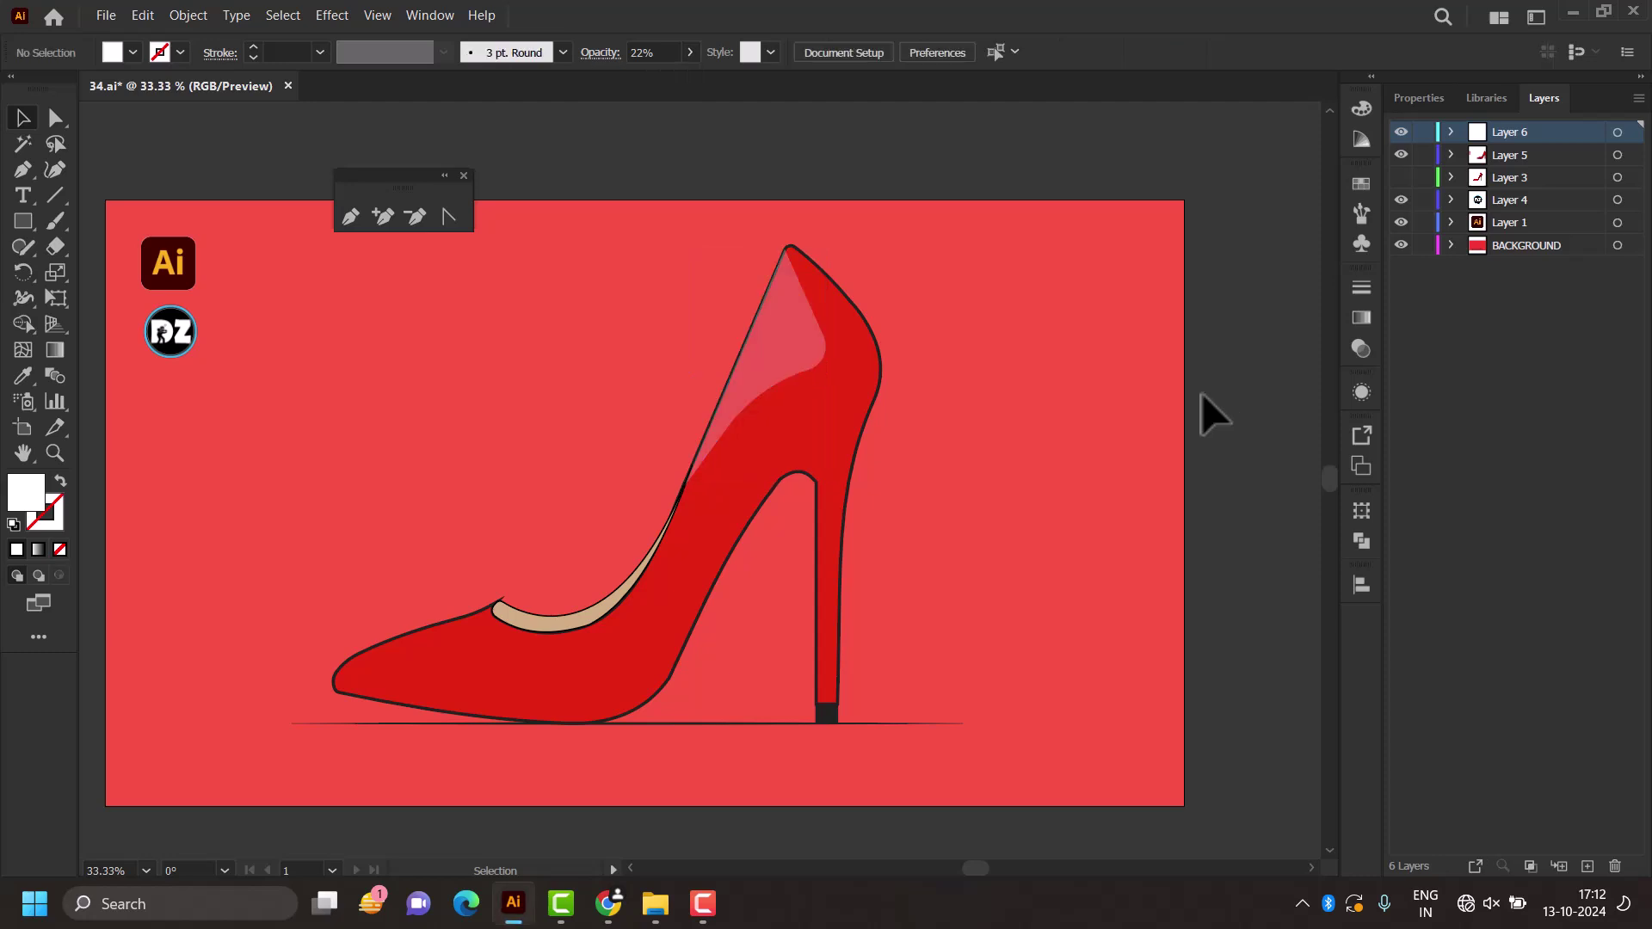
pyautogui.click(795, 374)
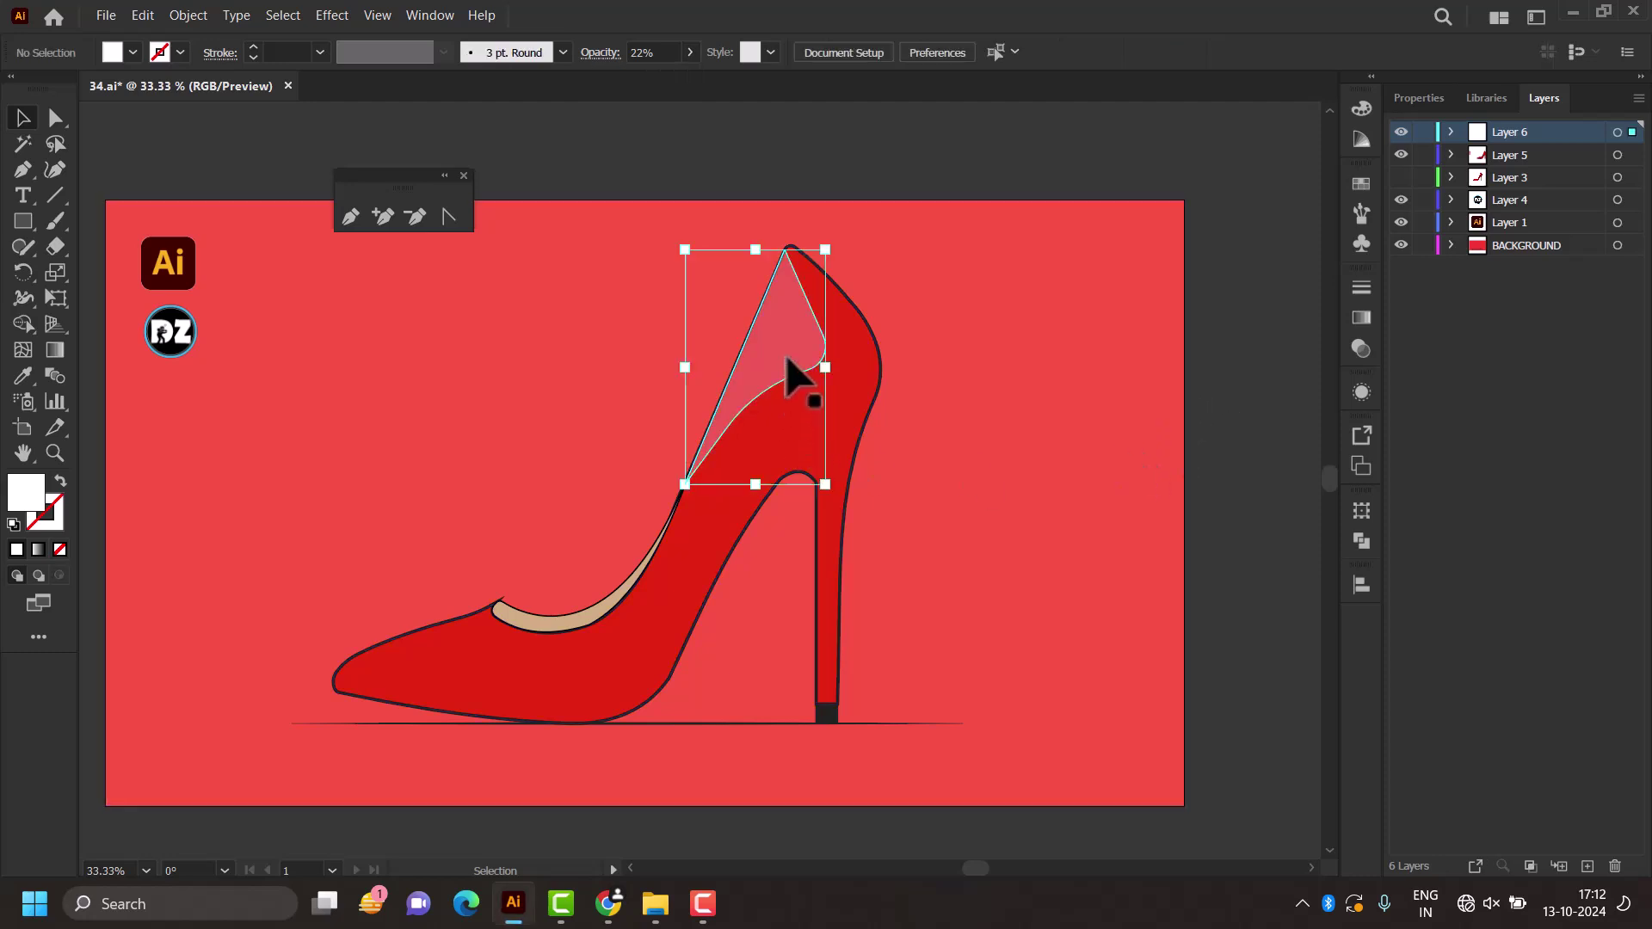
pyautogui.click(673, 47)
pyautogui.scroll(-4, 673, 46)
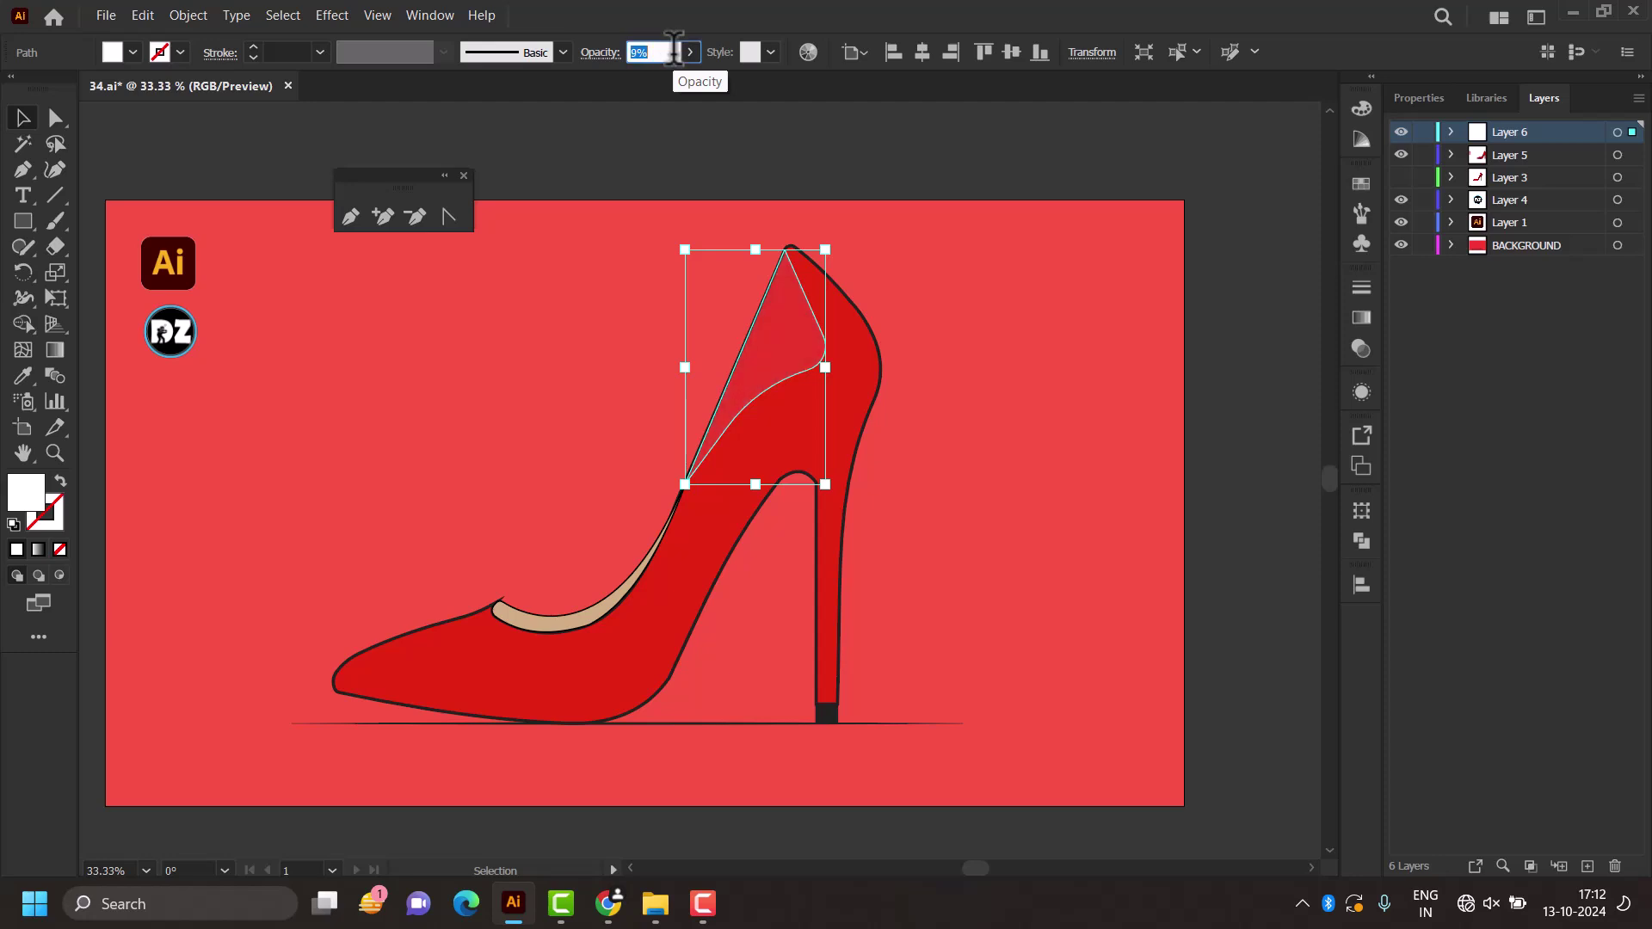
pyautogui.click(1234, 268)
pyautogui.scroll(-1, 1237, 297)
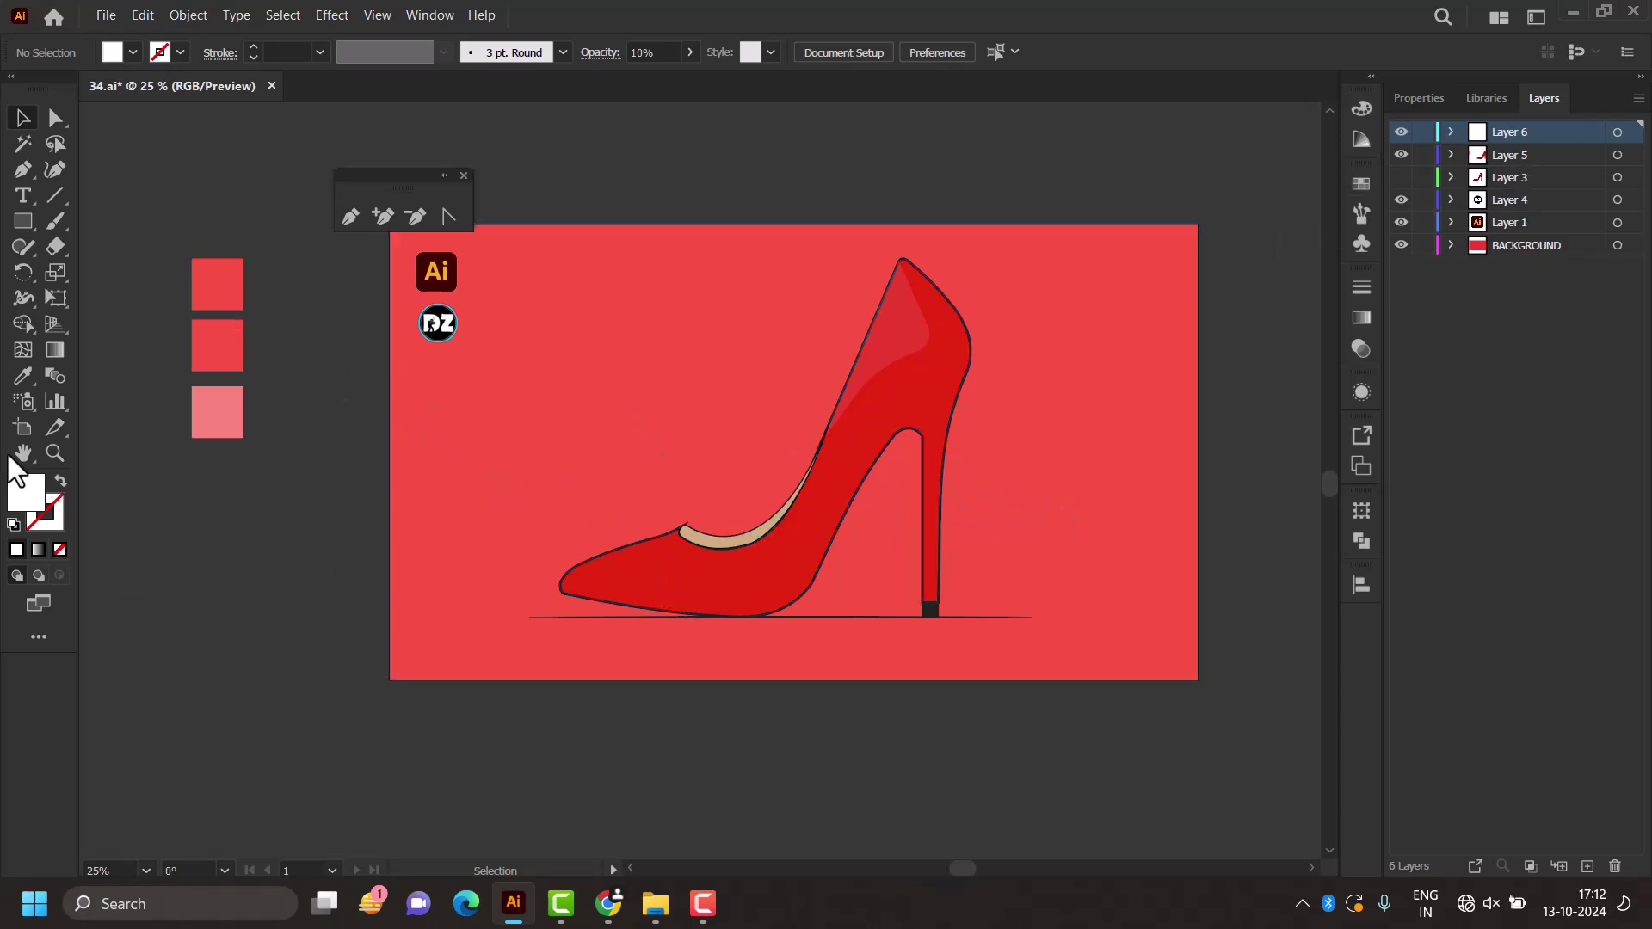
# Step: Draw a closed white triangle on the shoe's toe with the Pen tool
pyautogui.click(22, 169)
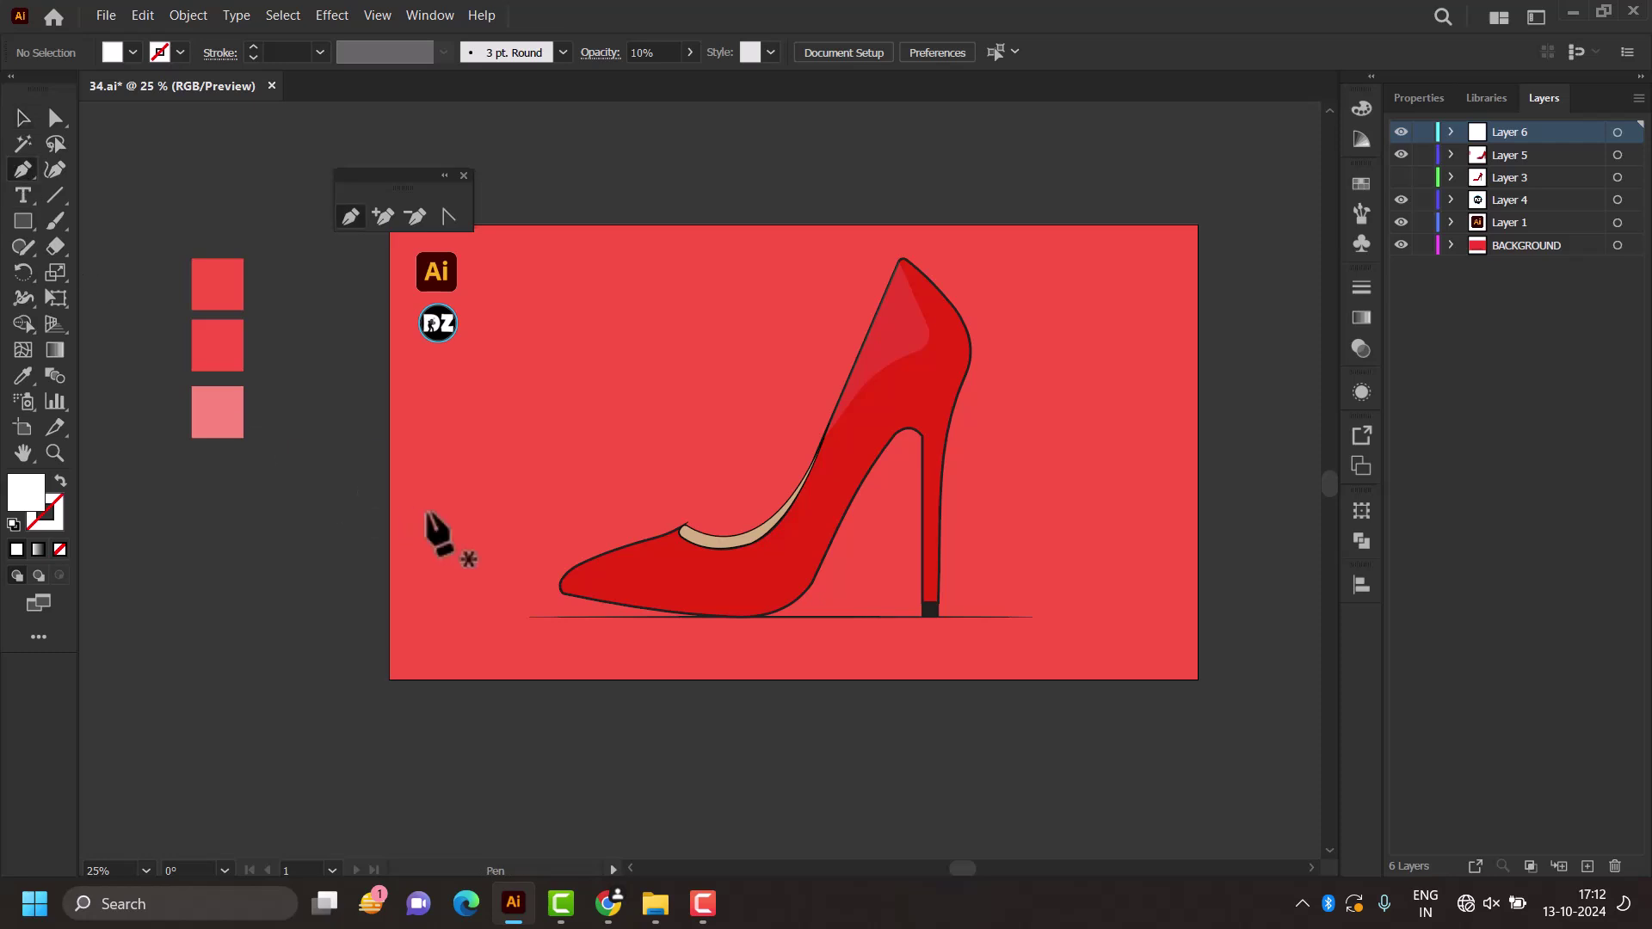
pyautogui.scroll(1, 442, 535)
pyautogui.scroll(2, 758, 602)
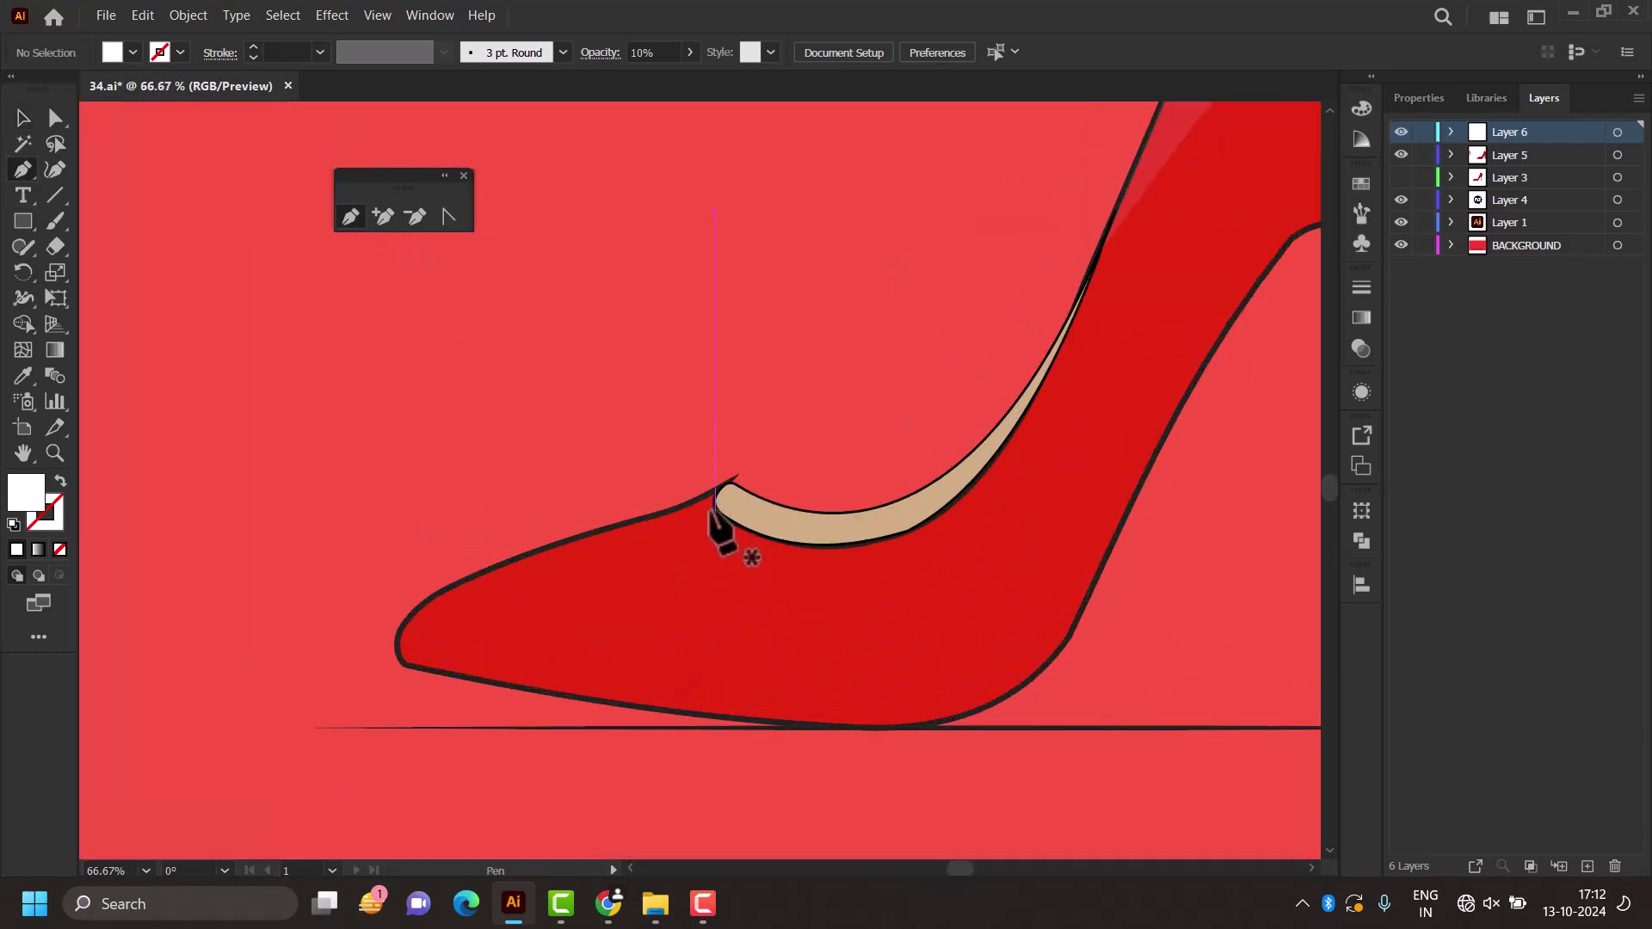
pyautogui.click(719, 492)
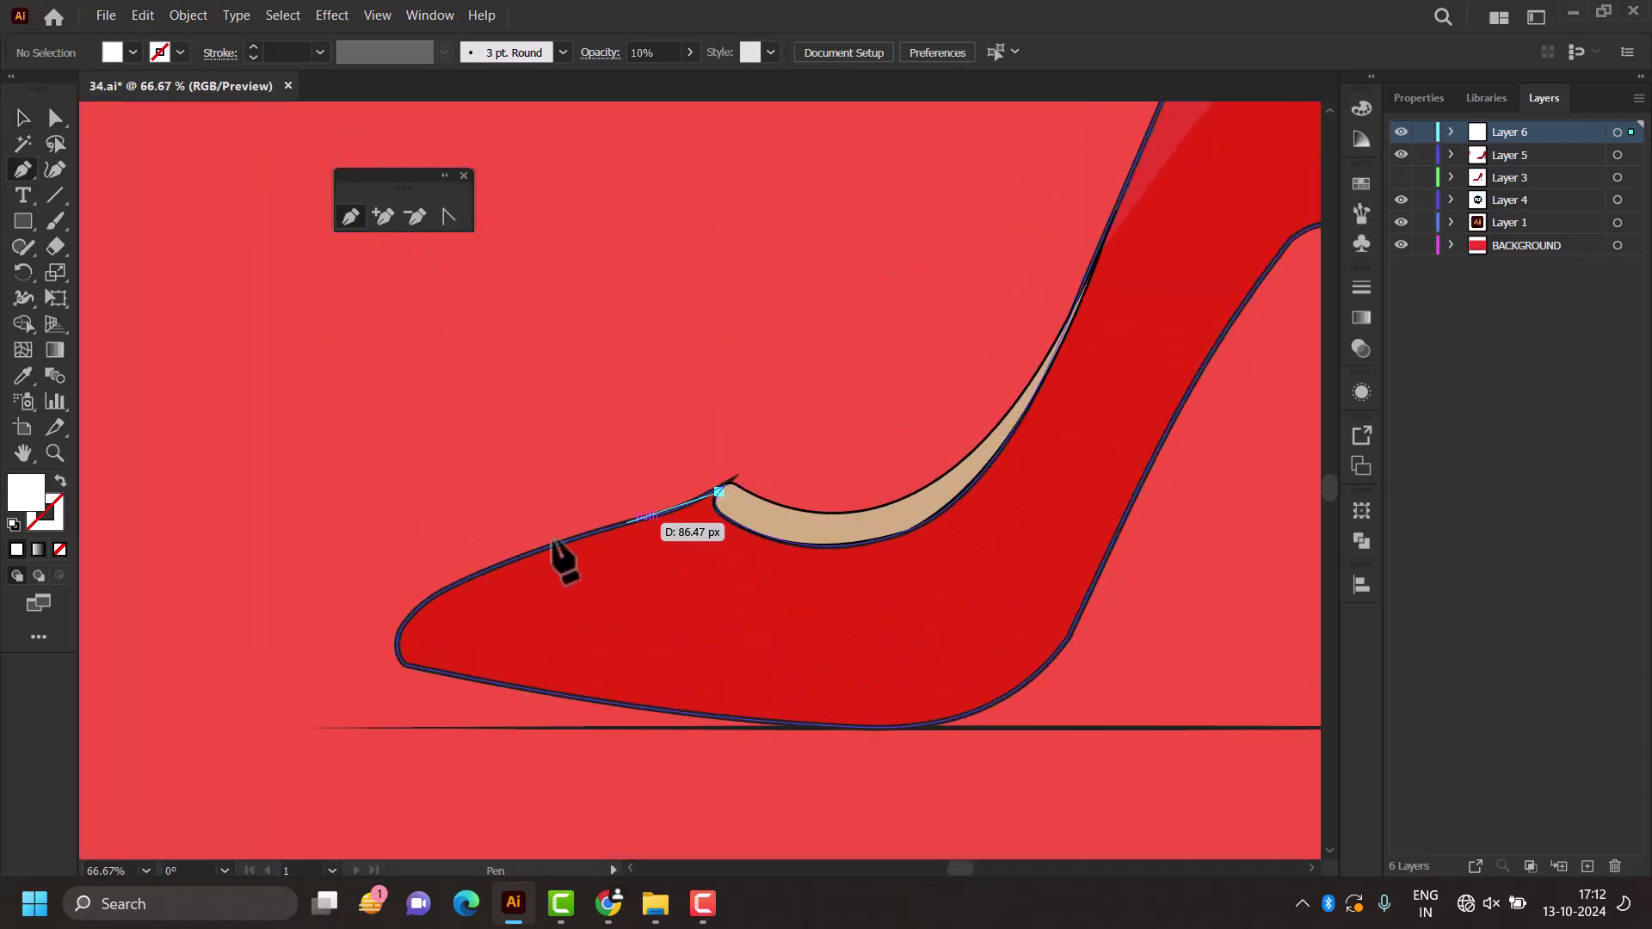
pyautogui.click(436, 611)
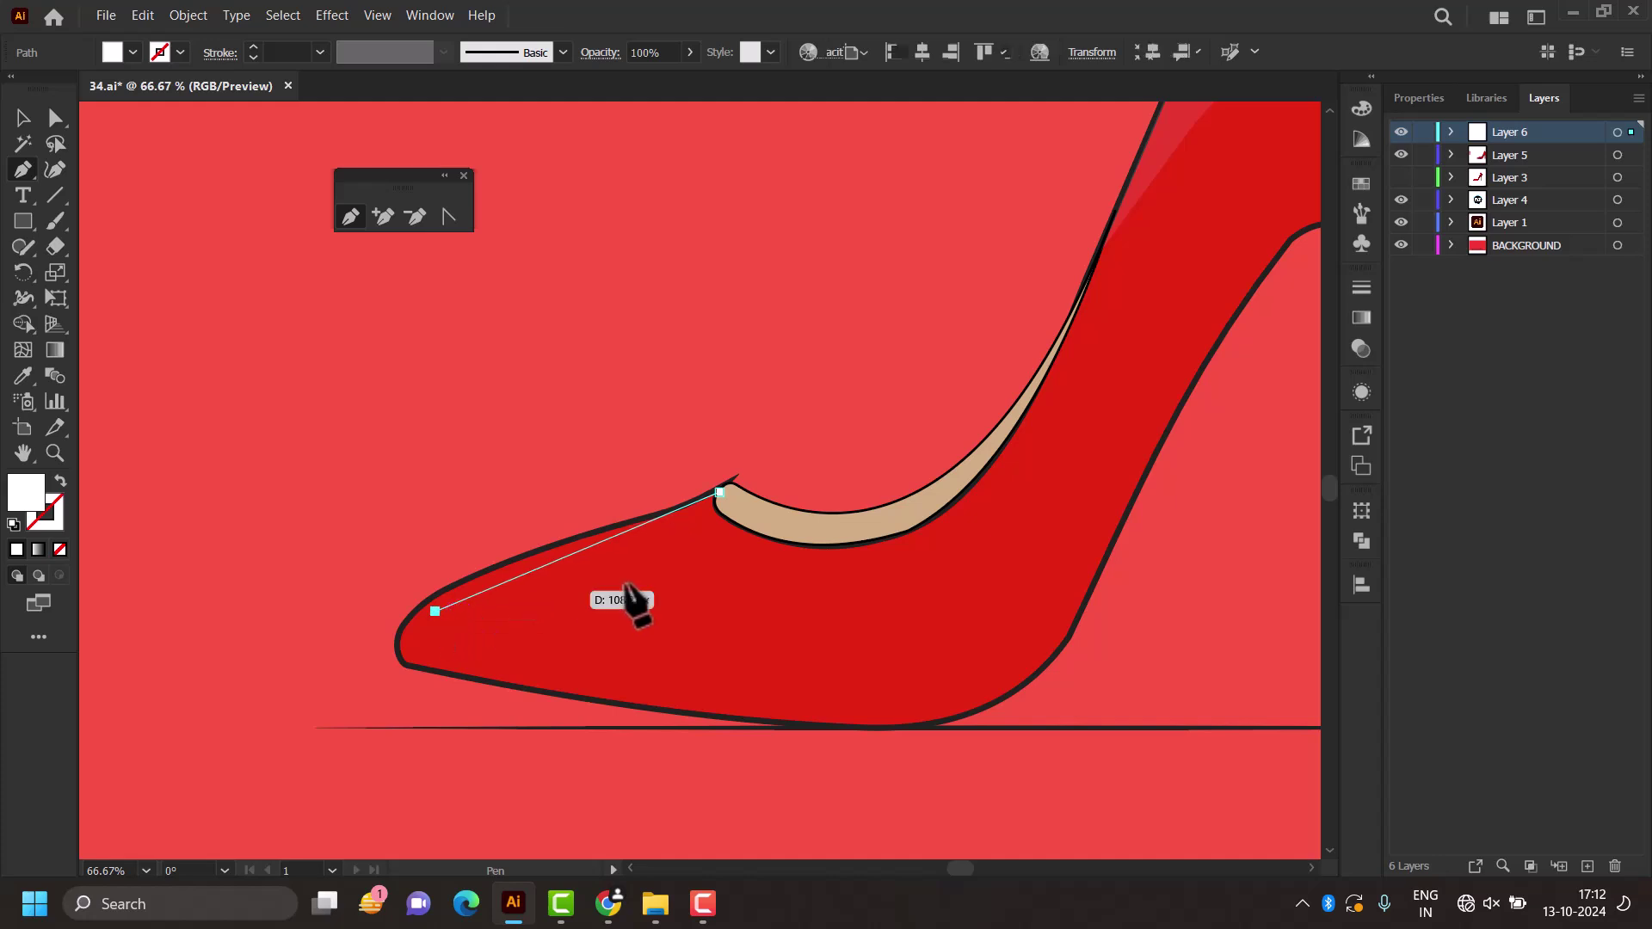
pyautogui.click(780, 542)
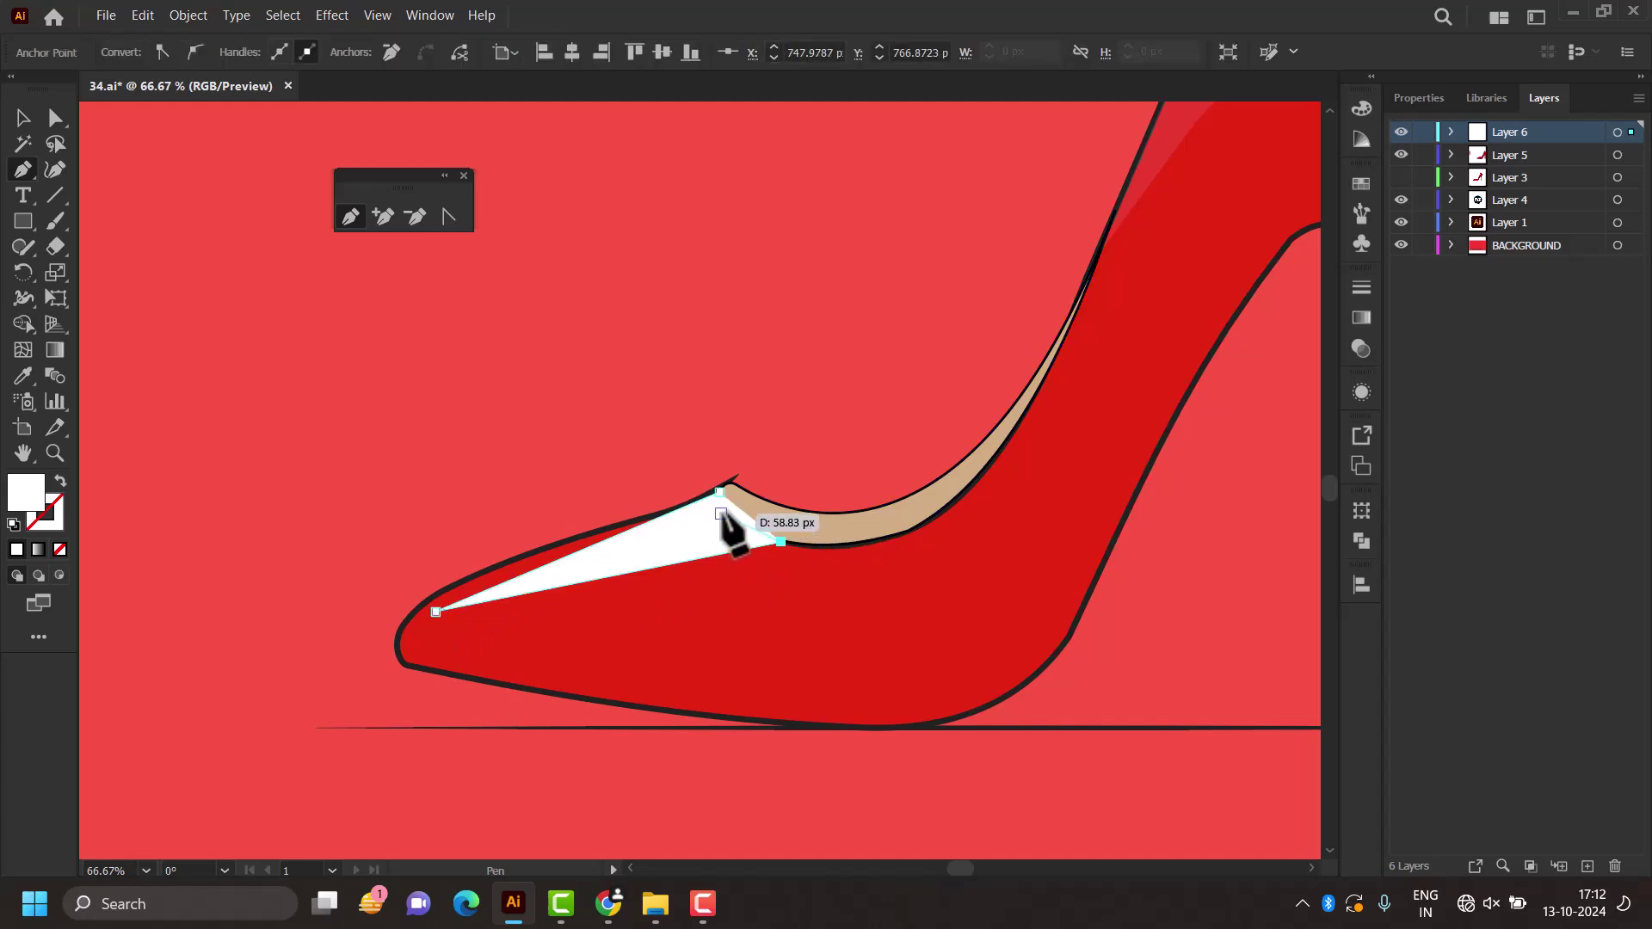
pyautogui.click(720, 492)
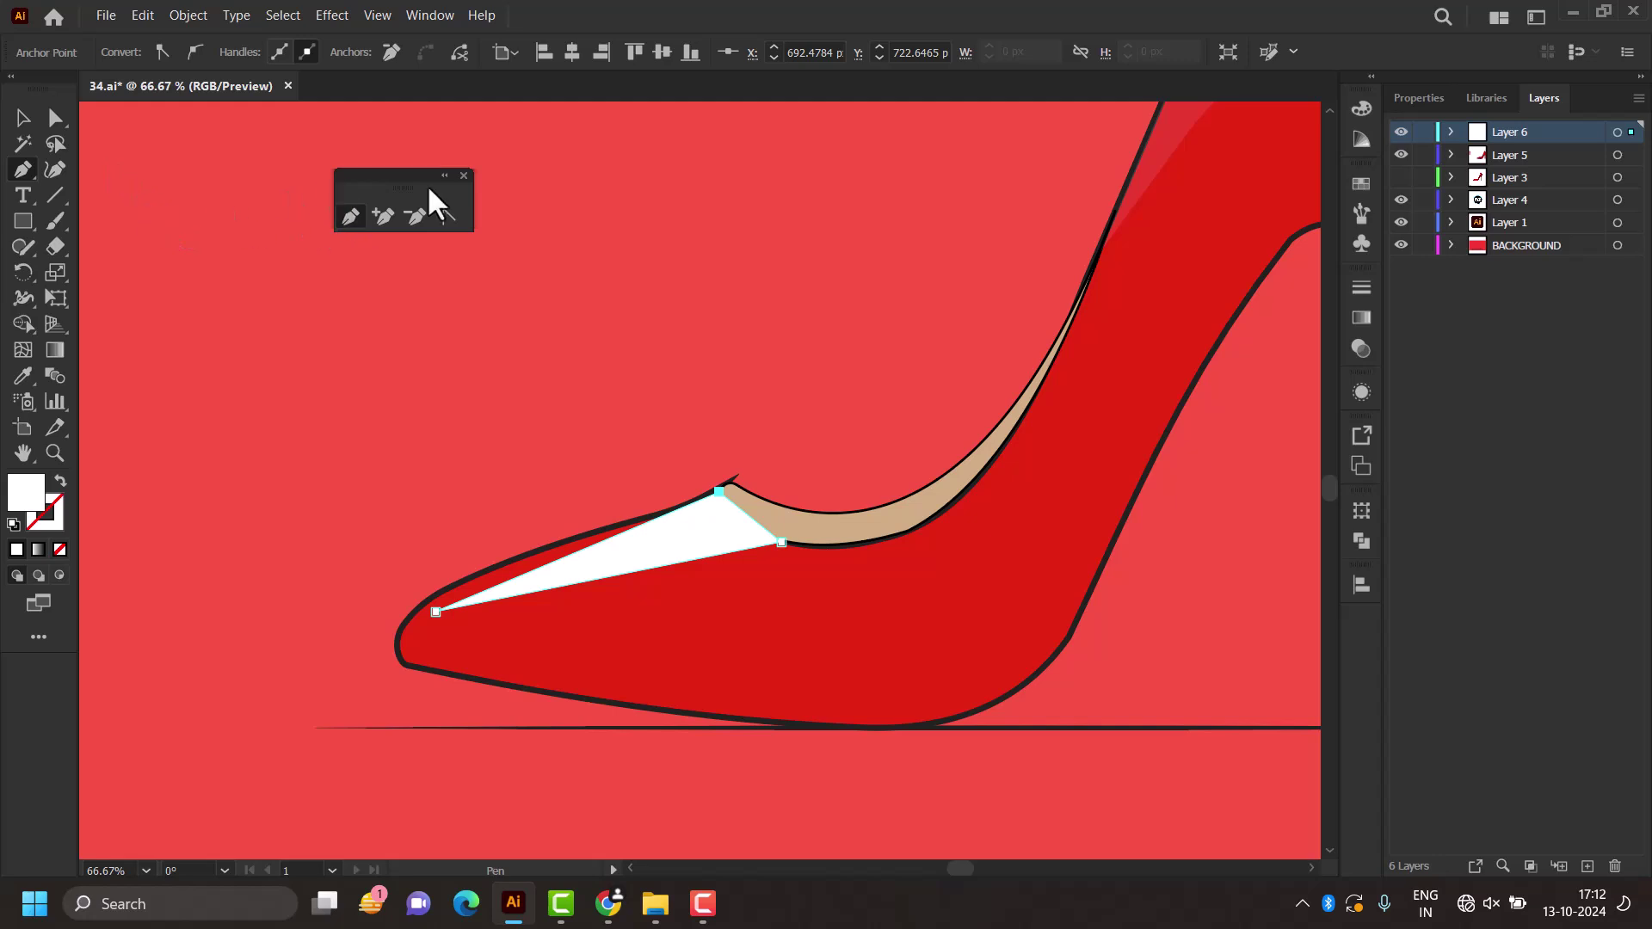
# Step: Set the toe triangle's opacity to 10%
pyautogui.click(447, 220)
pyautogui.keyDown('alt'); pyautogui.scroll(-1, 723, 529); pyautogui.keyUp('alt')
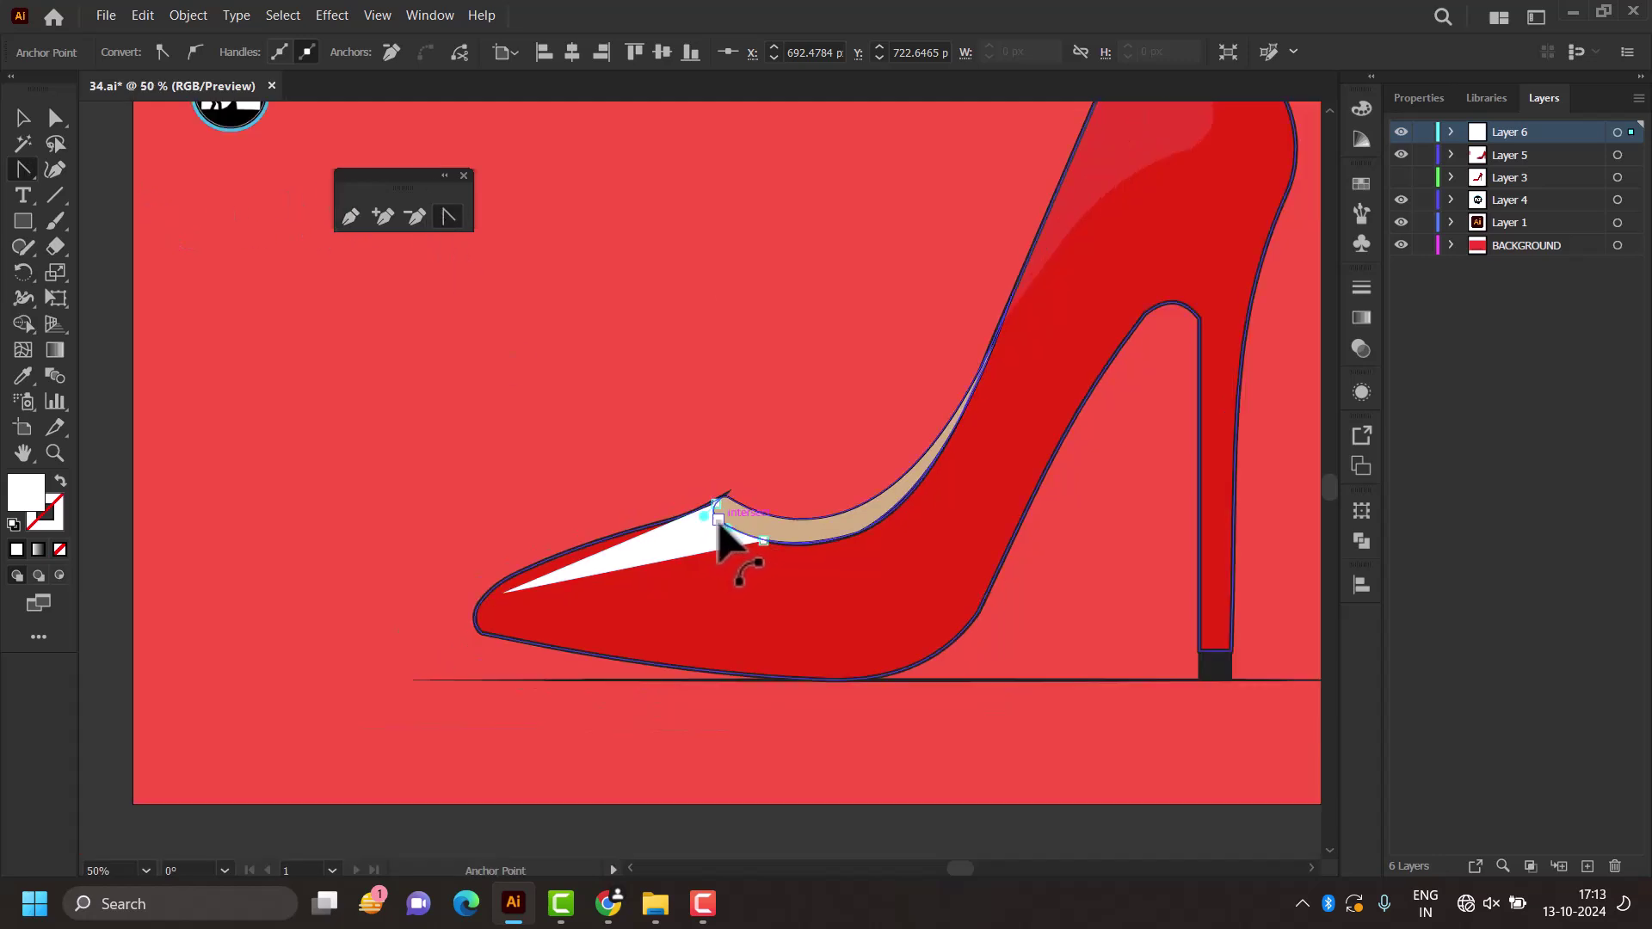
pyautogui.click(719, 521)
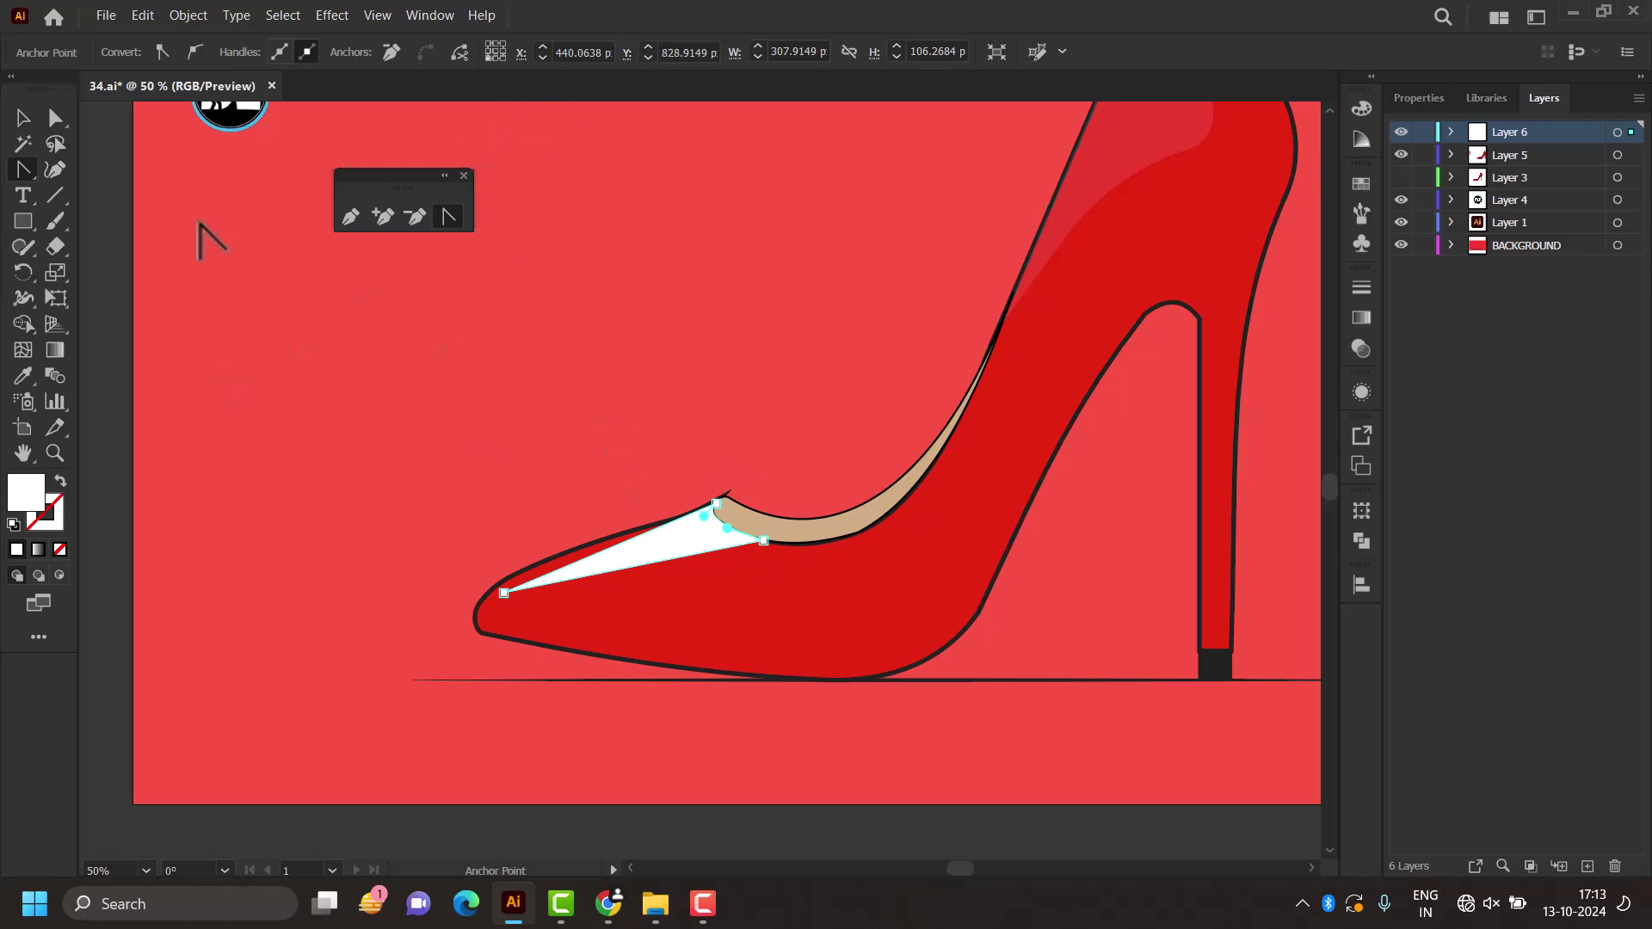
pyautogui.click(25, 119)
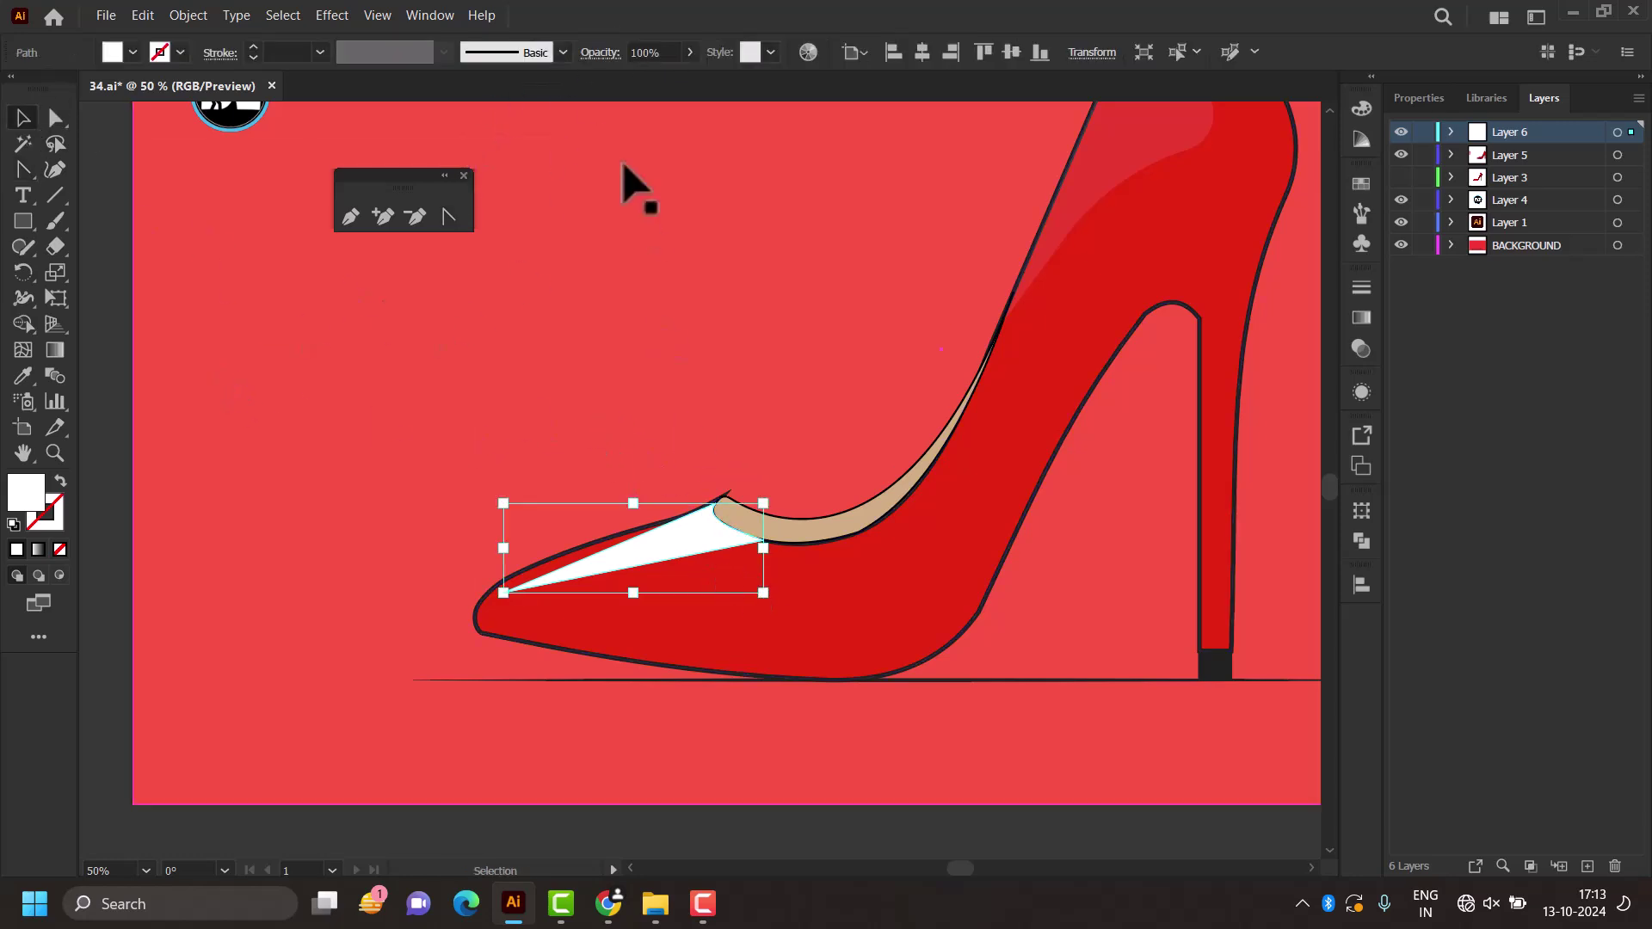
pyautogui.click(677, 41)
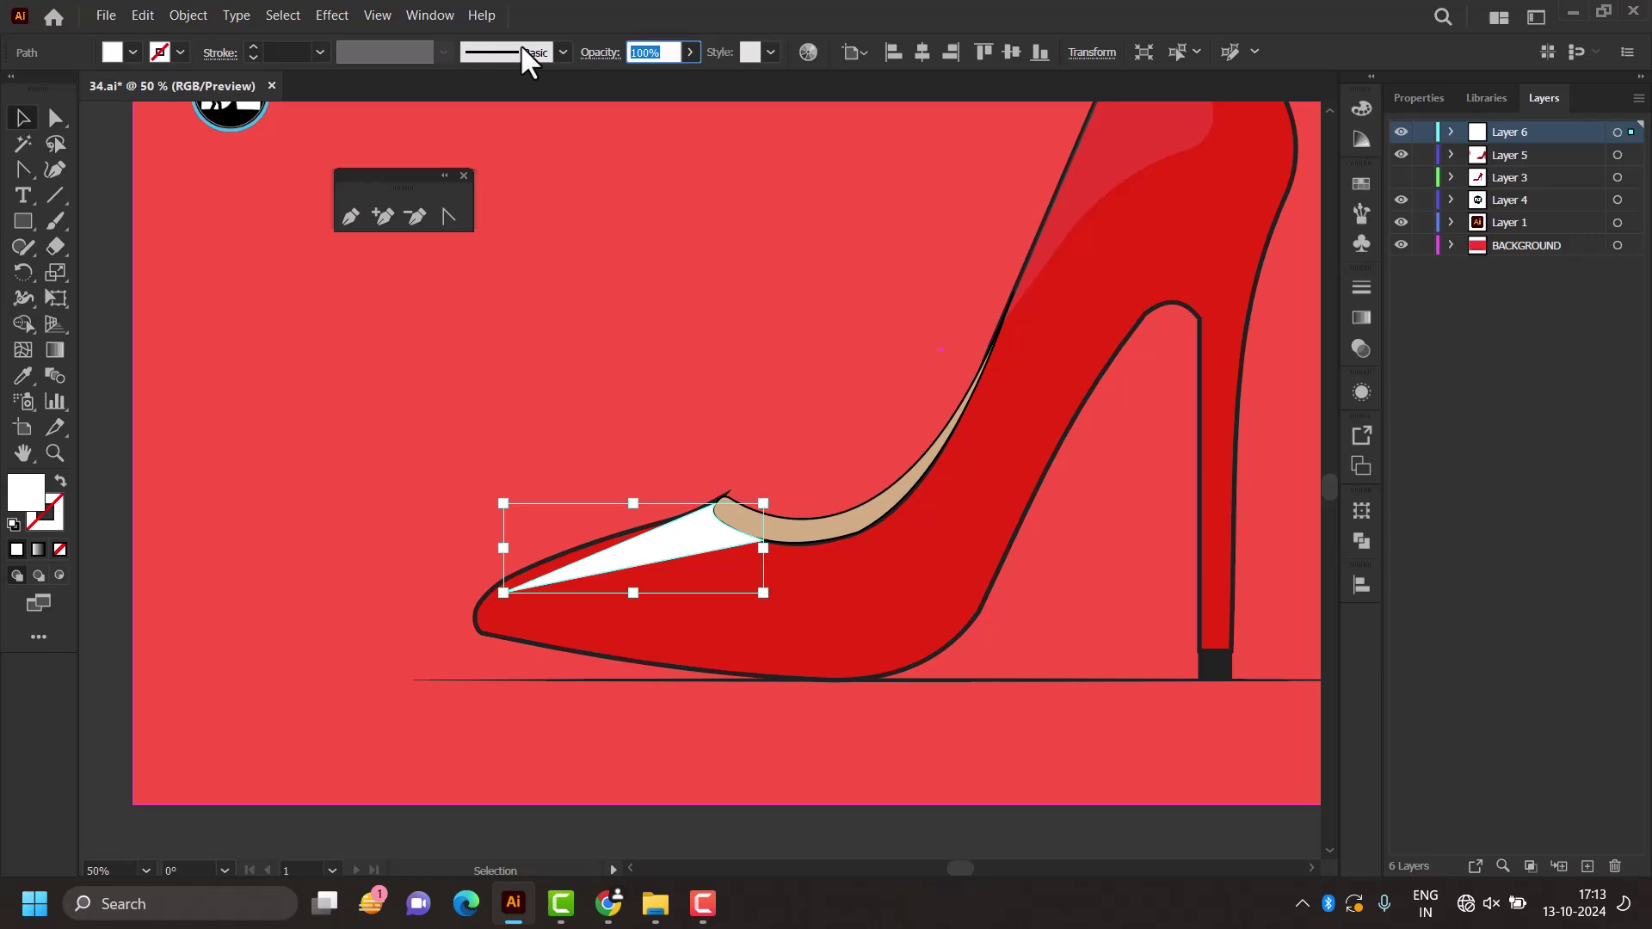
pyautogui.write('10')
pyautogui.press('Return')
# Step: Make the tan lining's rounded top corner a sharp corner
pyautogui.click(805, 237)
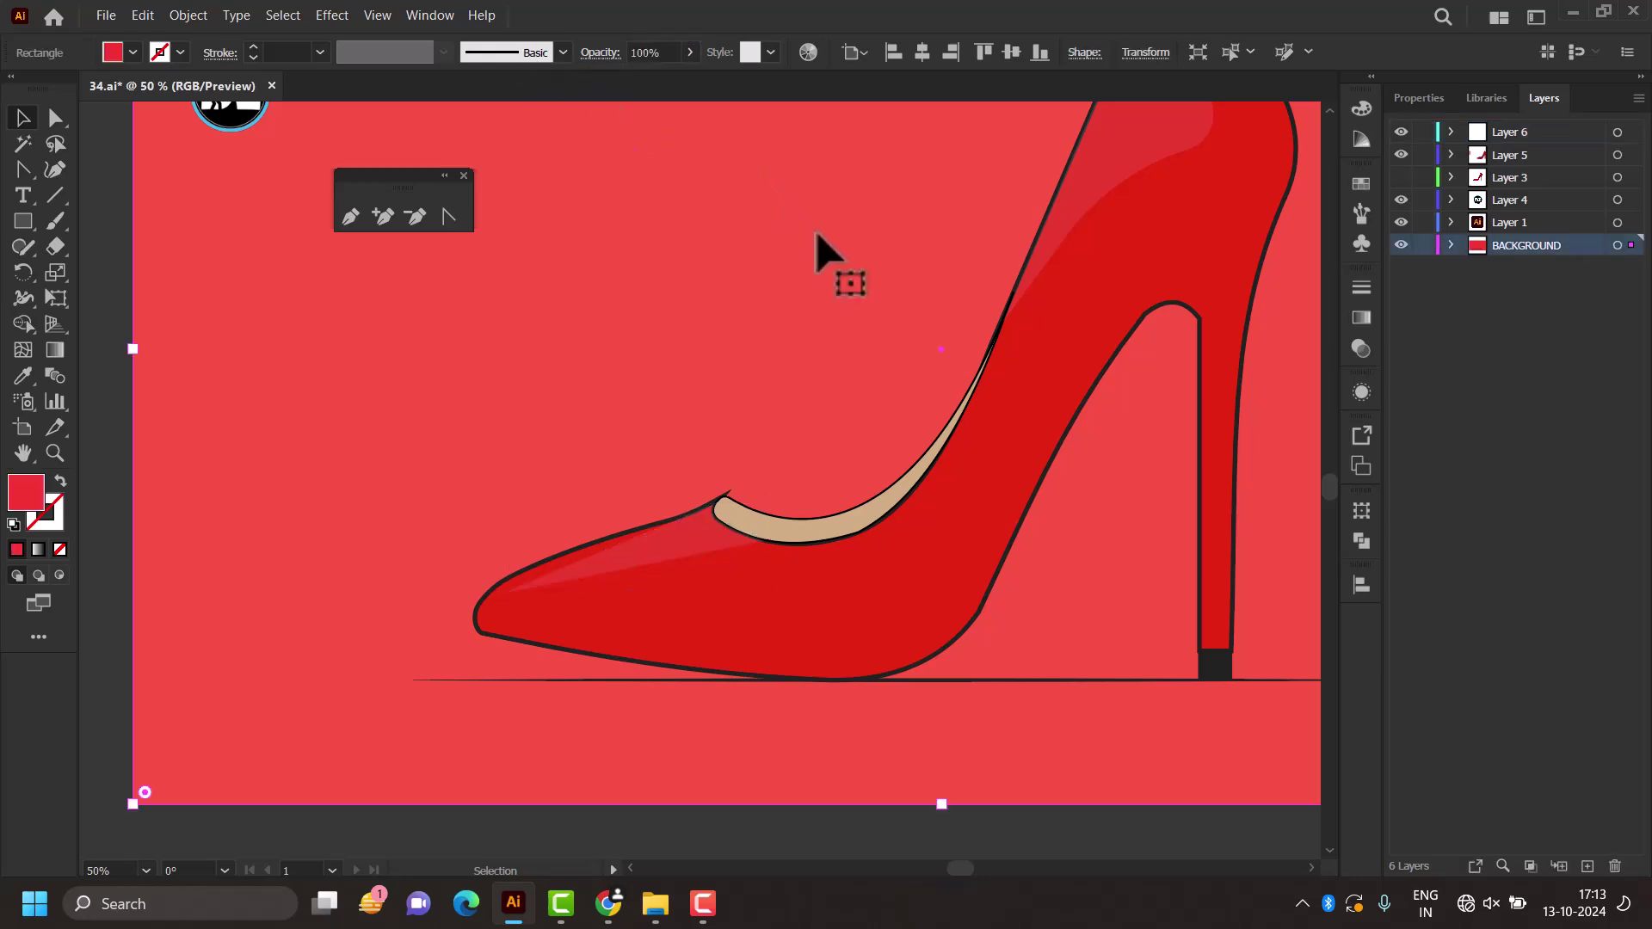
pyautogui.scroll(-1, 790, 275)
pyautogui.scroll(6, 749, 405)
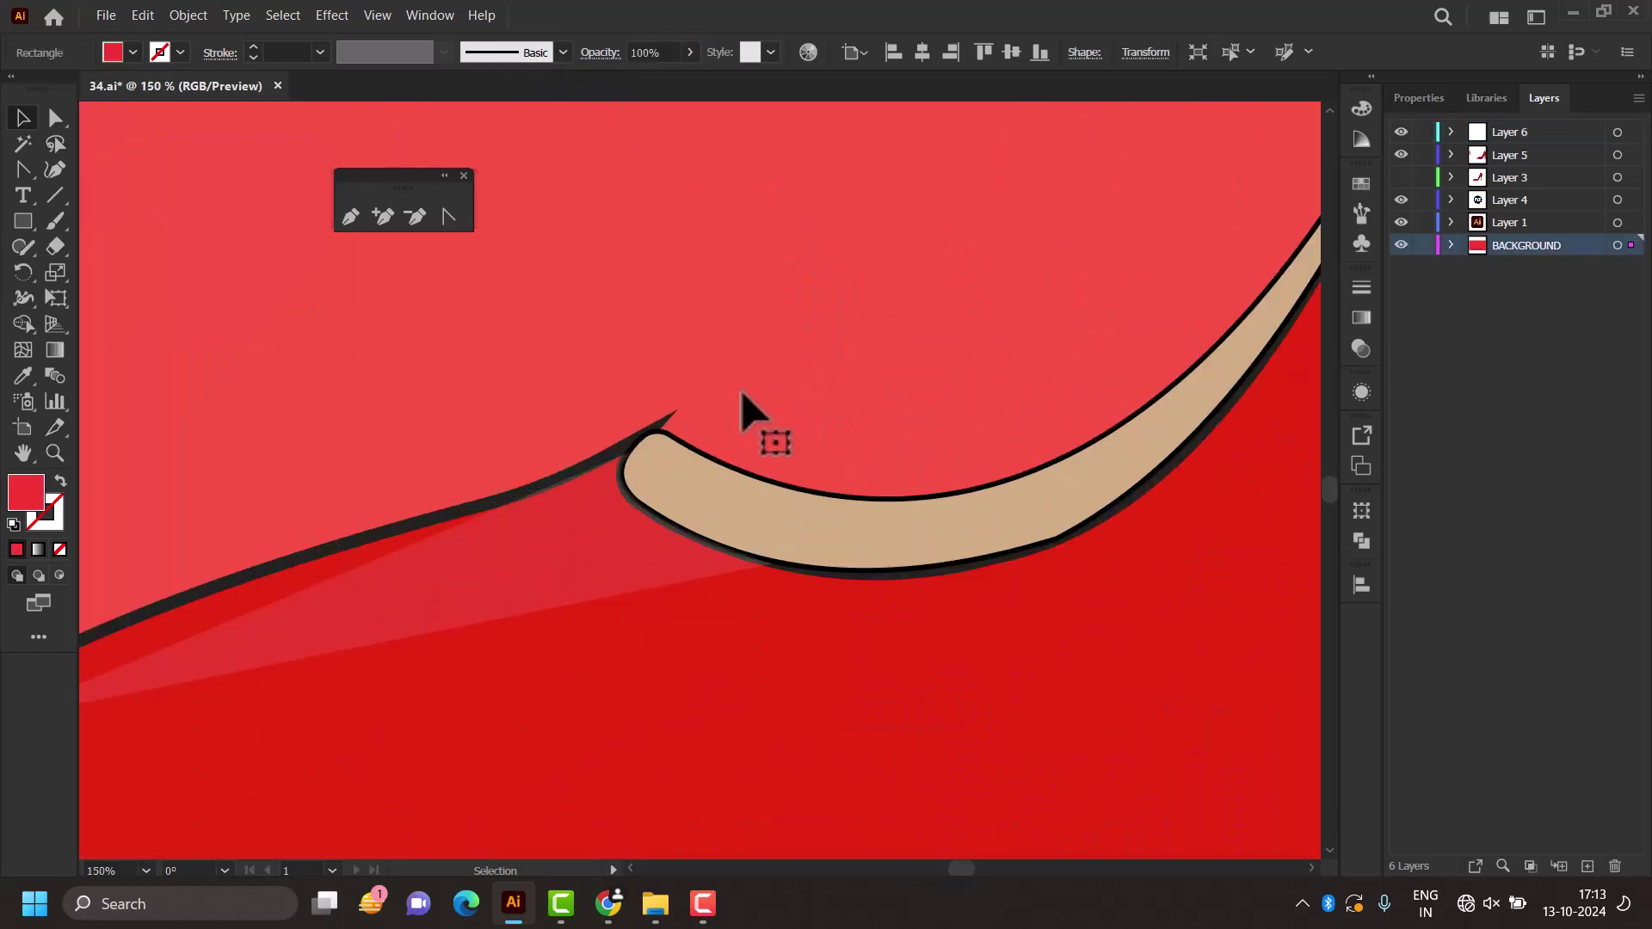
pyautogui.scroll(2, 637, 447)
pyautogui.scroll(1, 628, 443)
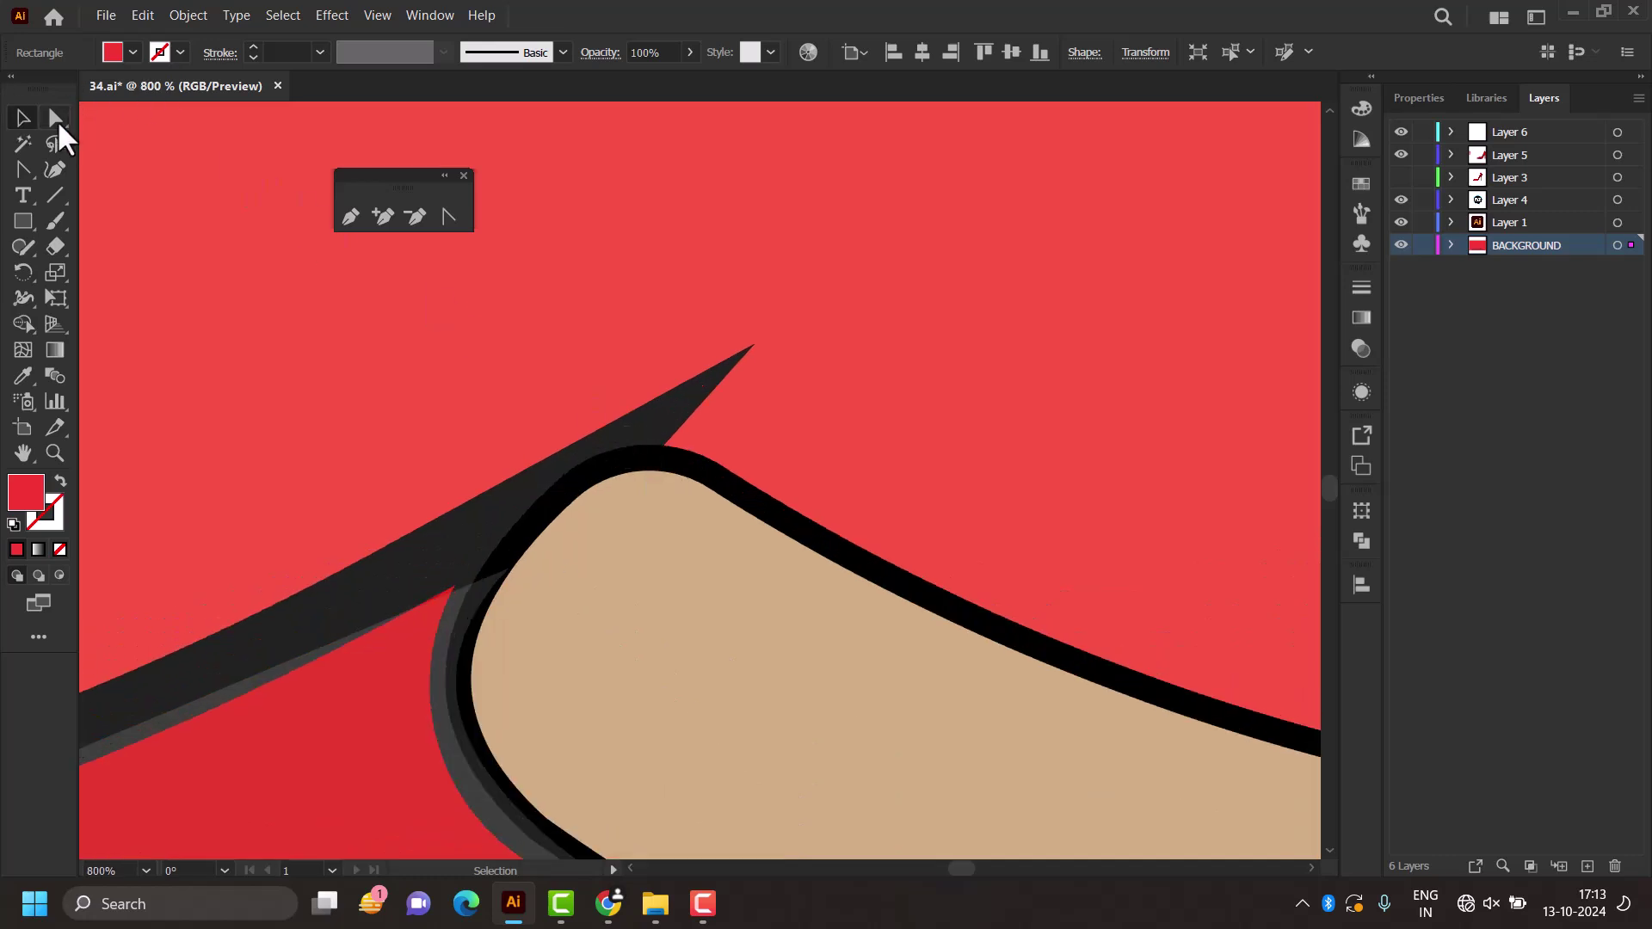
pyautogui.click(59, 128)
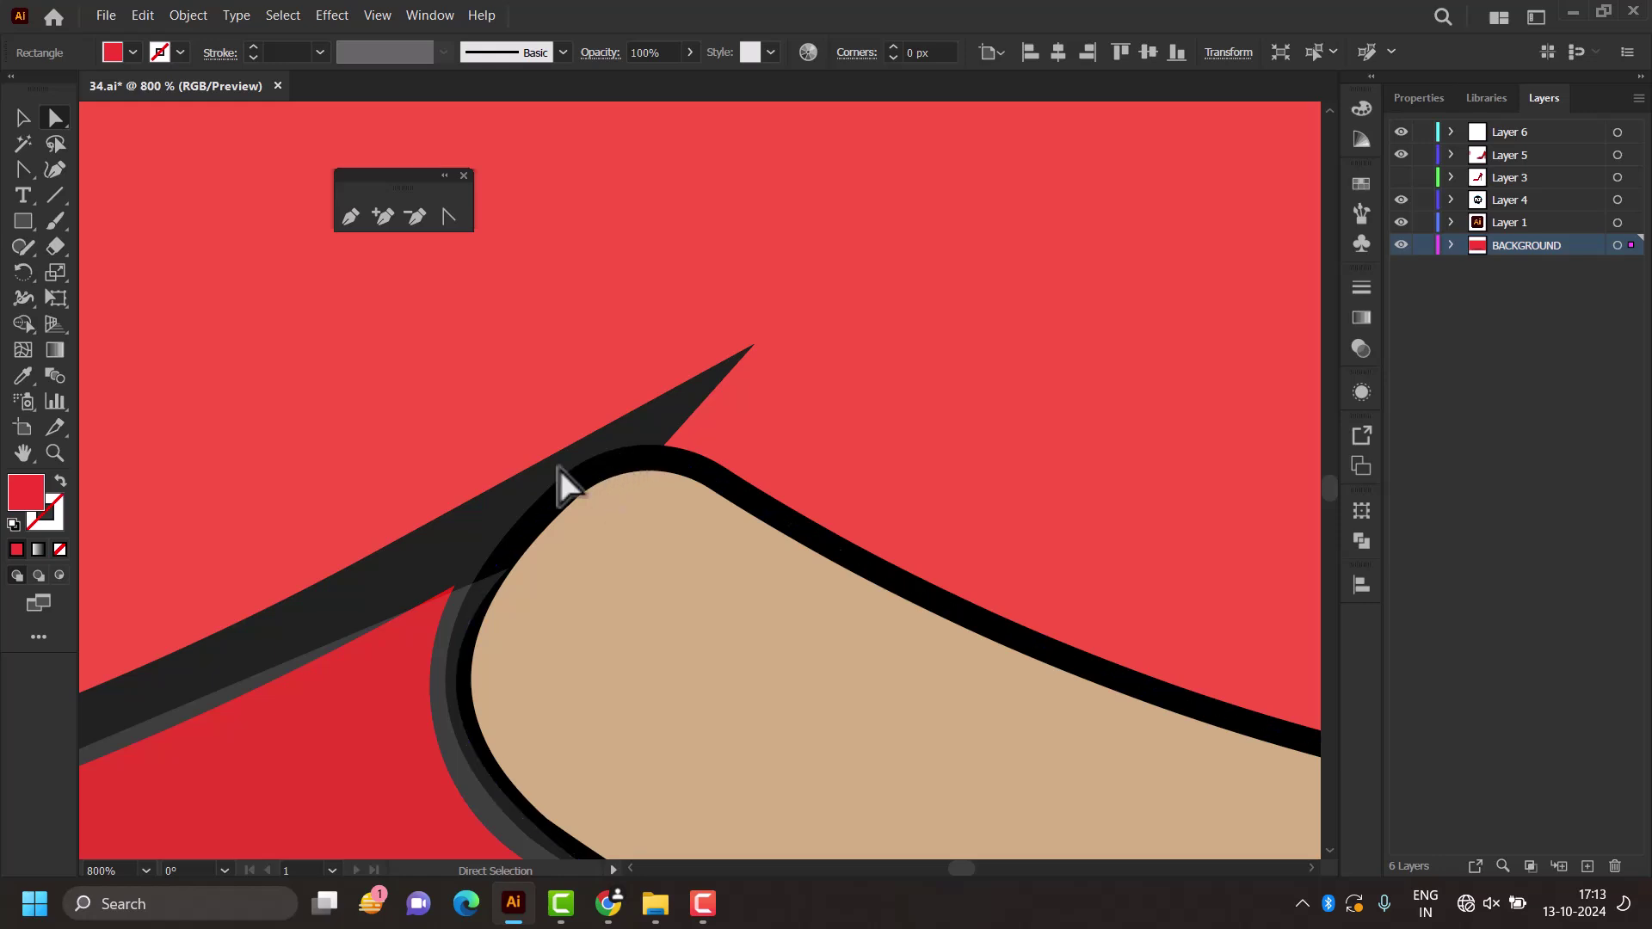
pyautogui.click(600, 473)
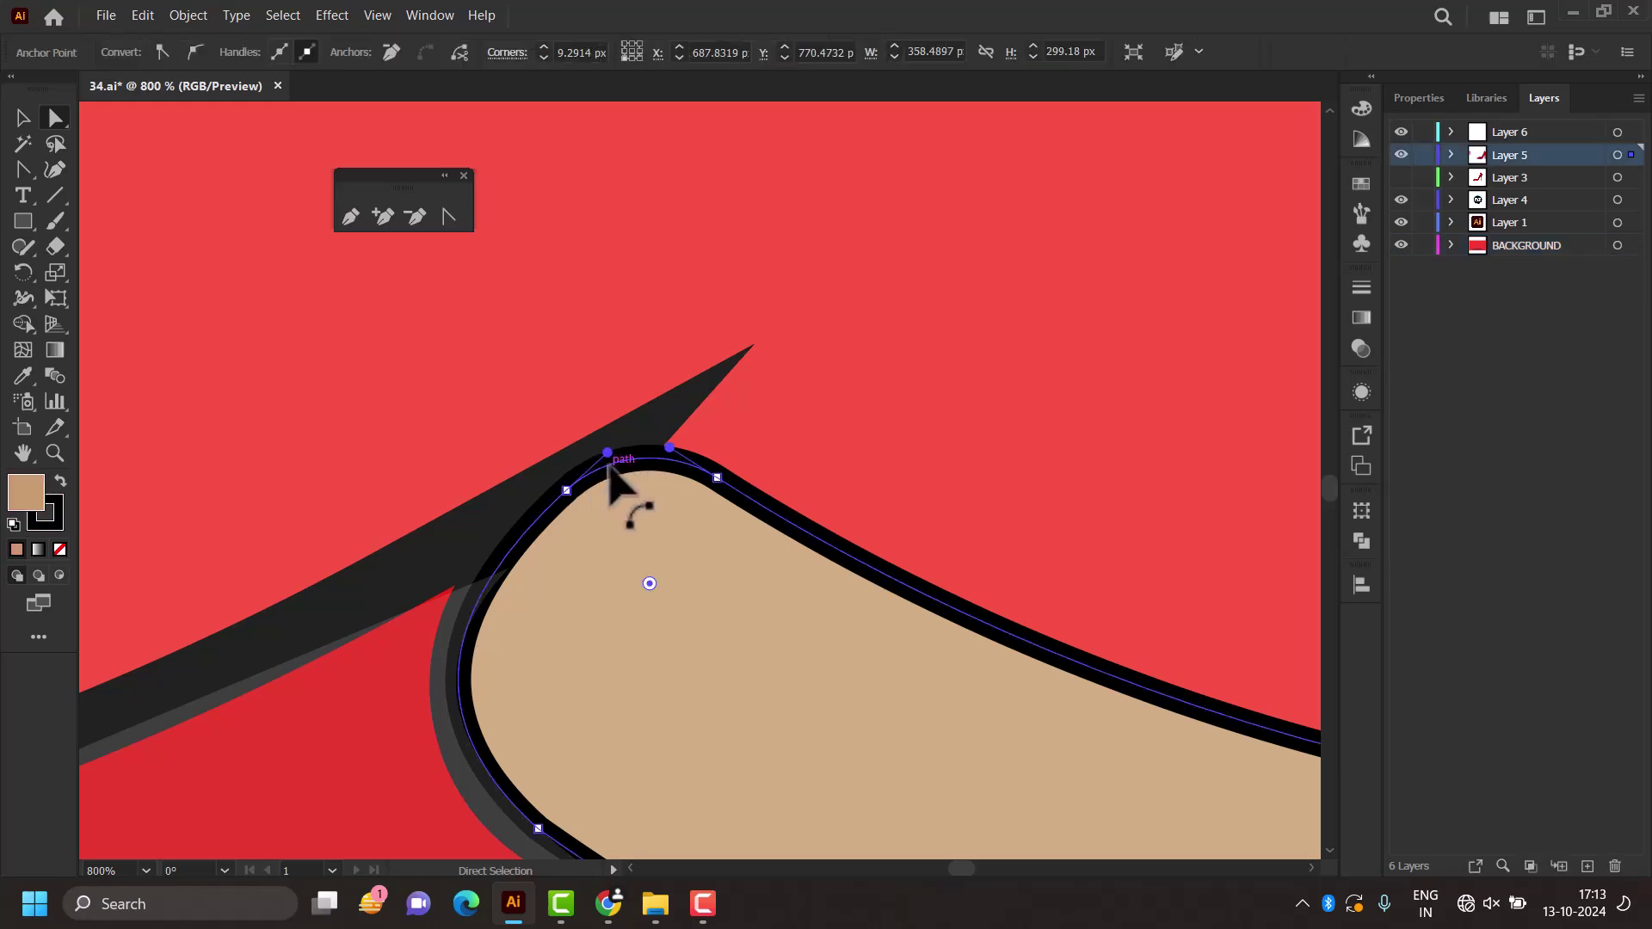
pyautogui.moveTo(650, 584); pyautogui.dragTo(715, 370)
pyautogui.click(788, 351)
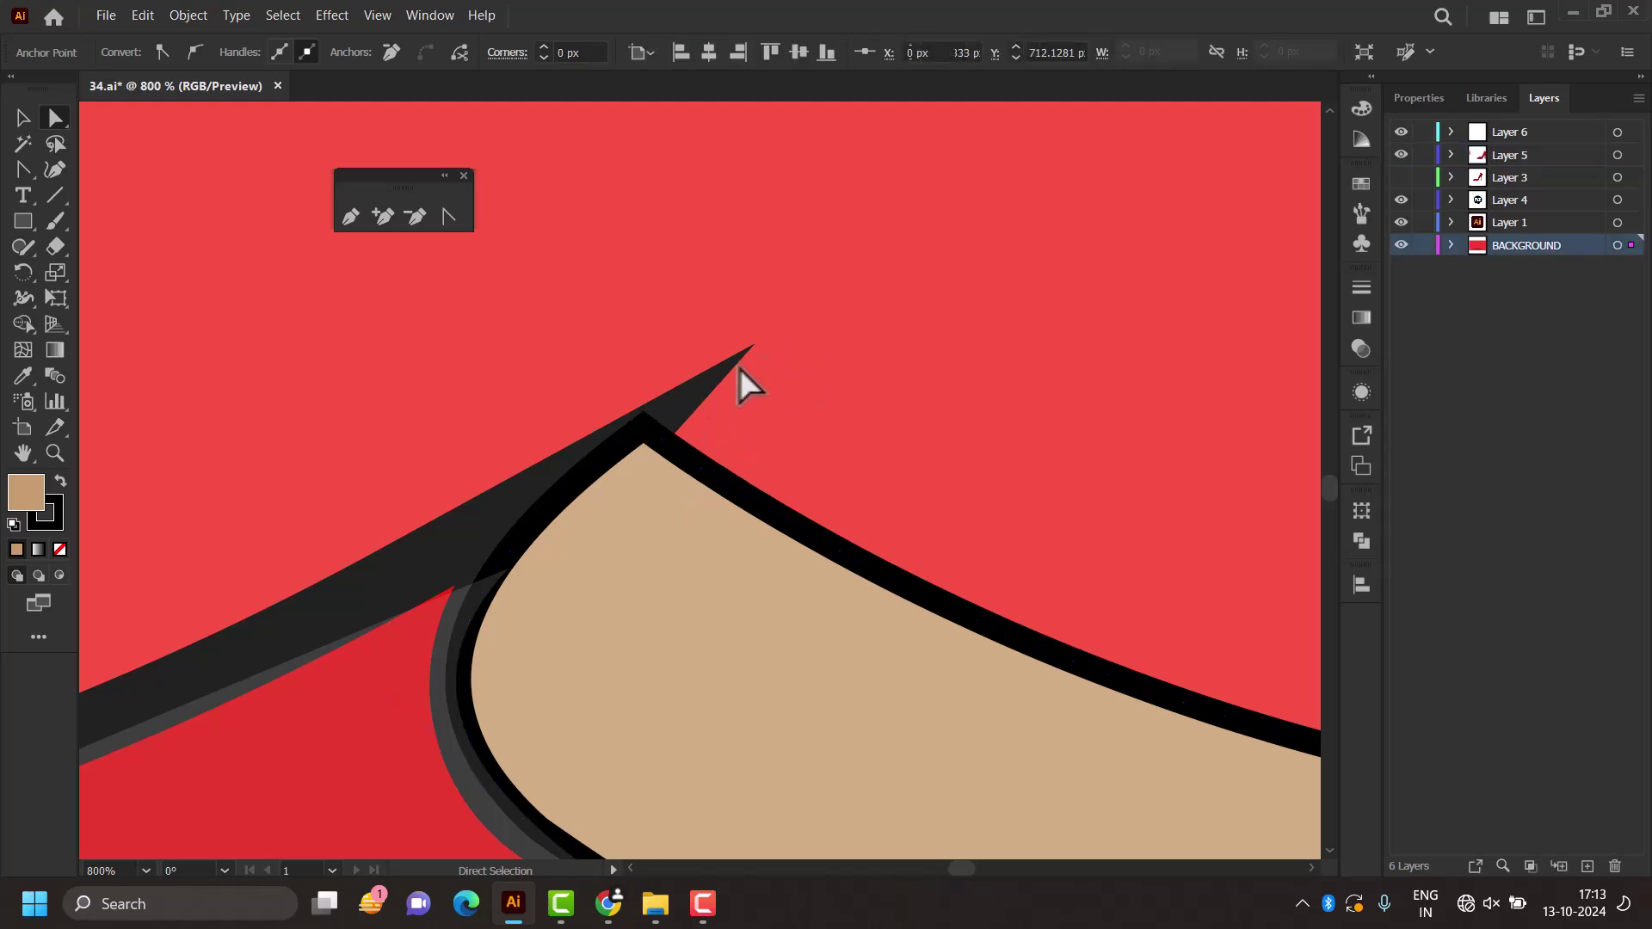
pyautogui.click(740, 369)
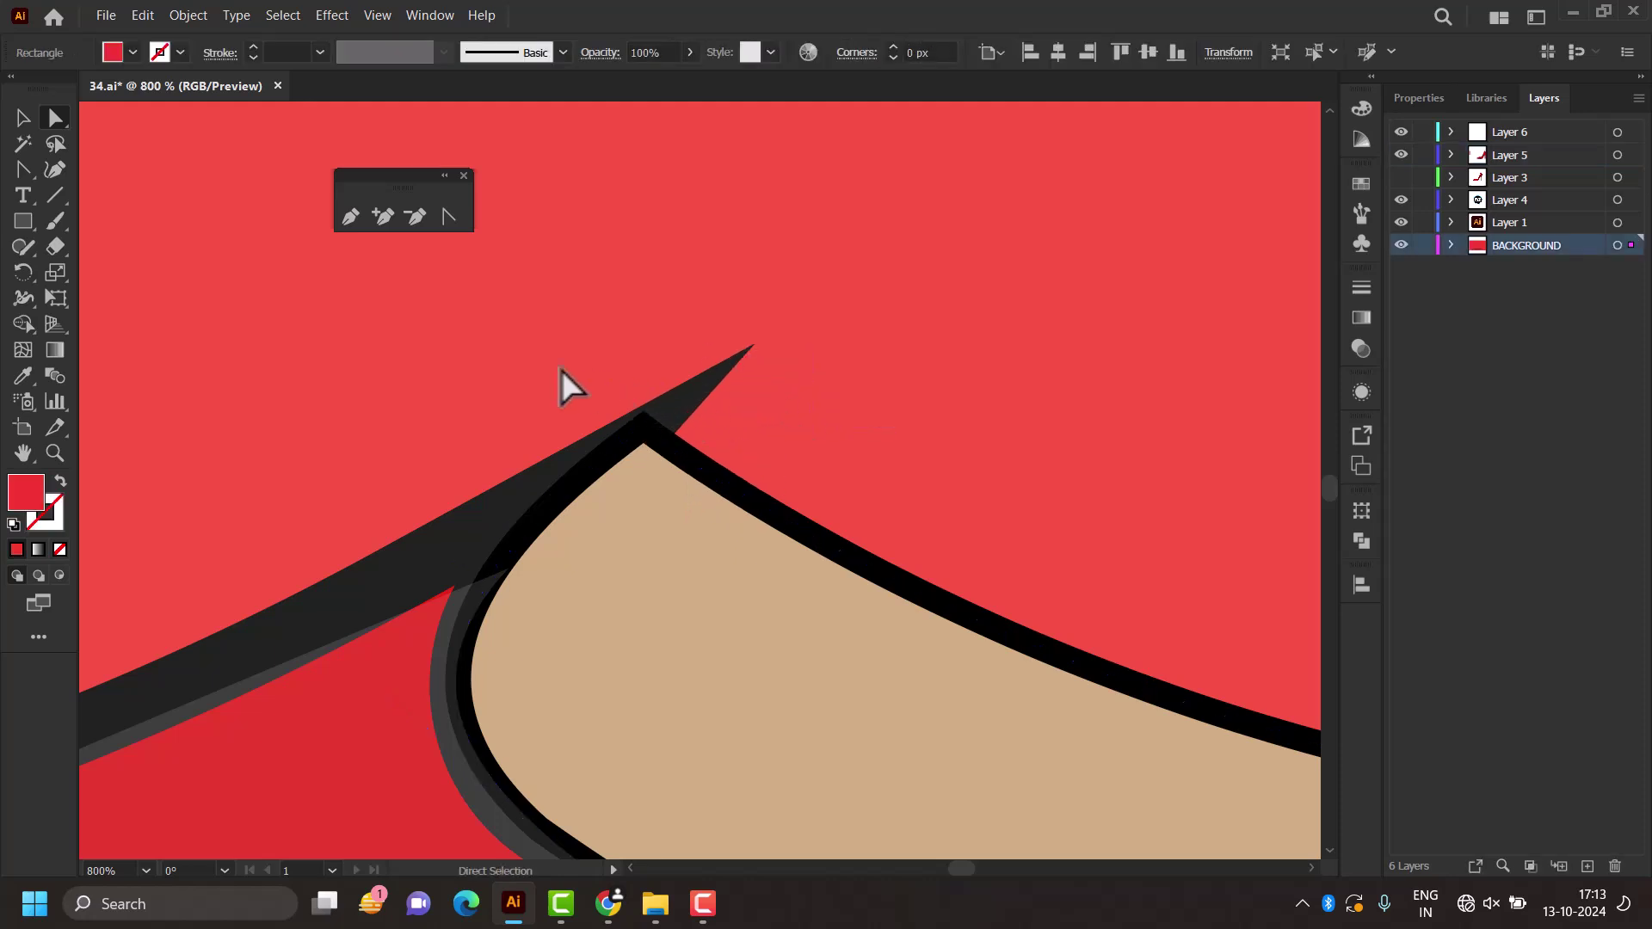
# Step: Apply Width Profile 1 to the shoe outline so it tapers toward its ends
pyautogui.scroll(-1, 1073, 335)
pyautogui.scroll(-2, 861, 396)
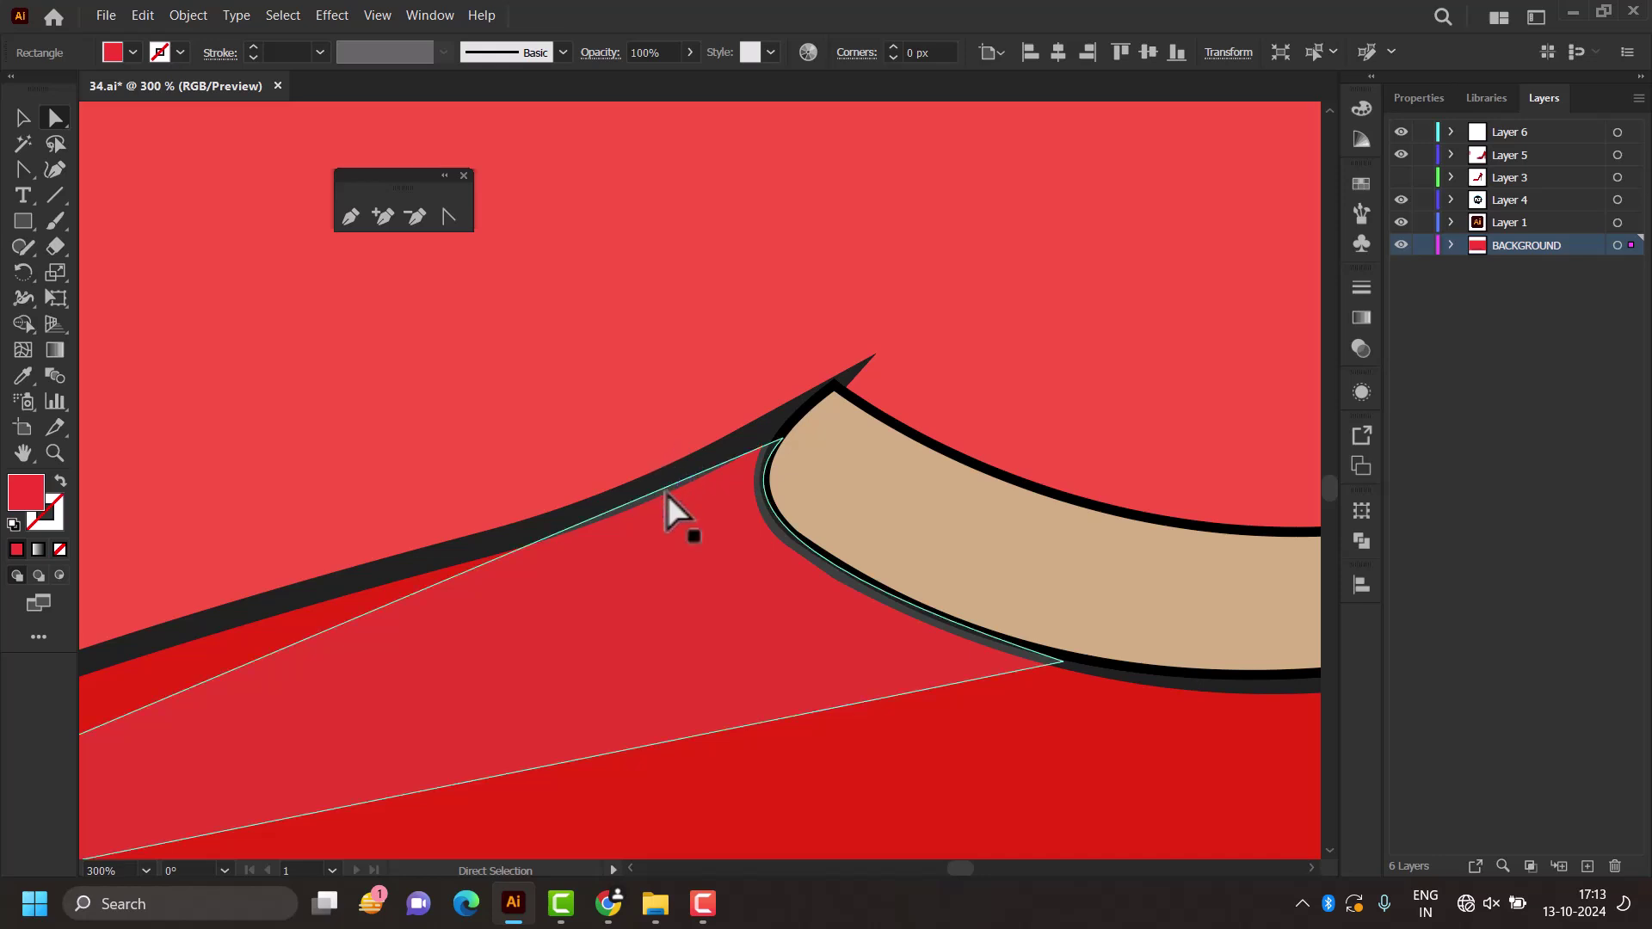
pyautogui.click(661, 484)
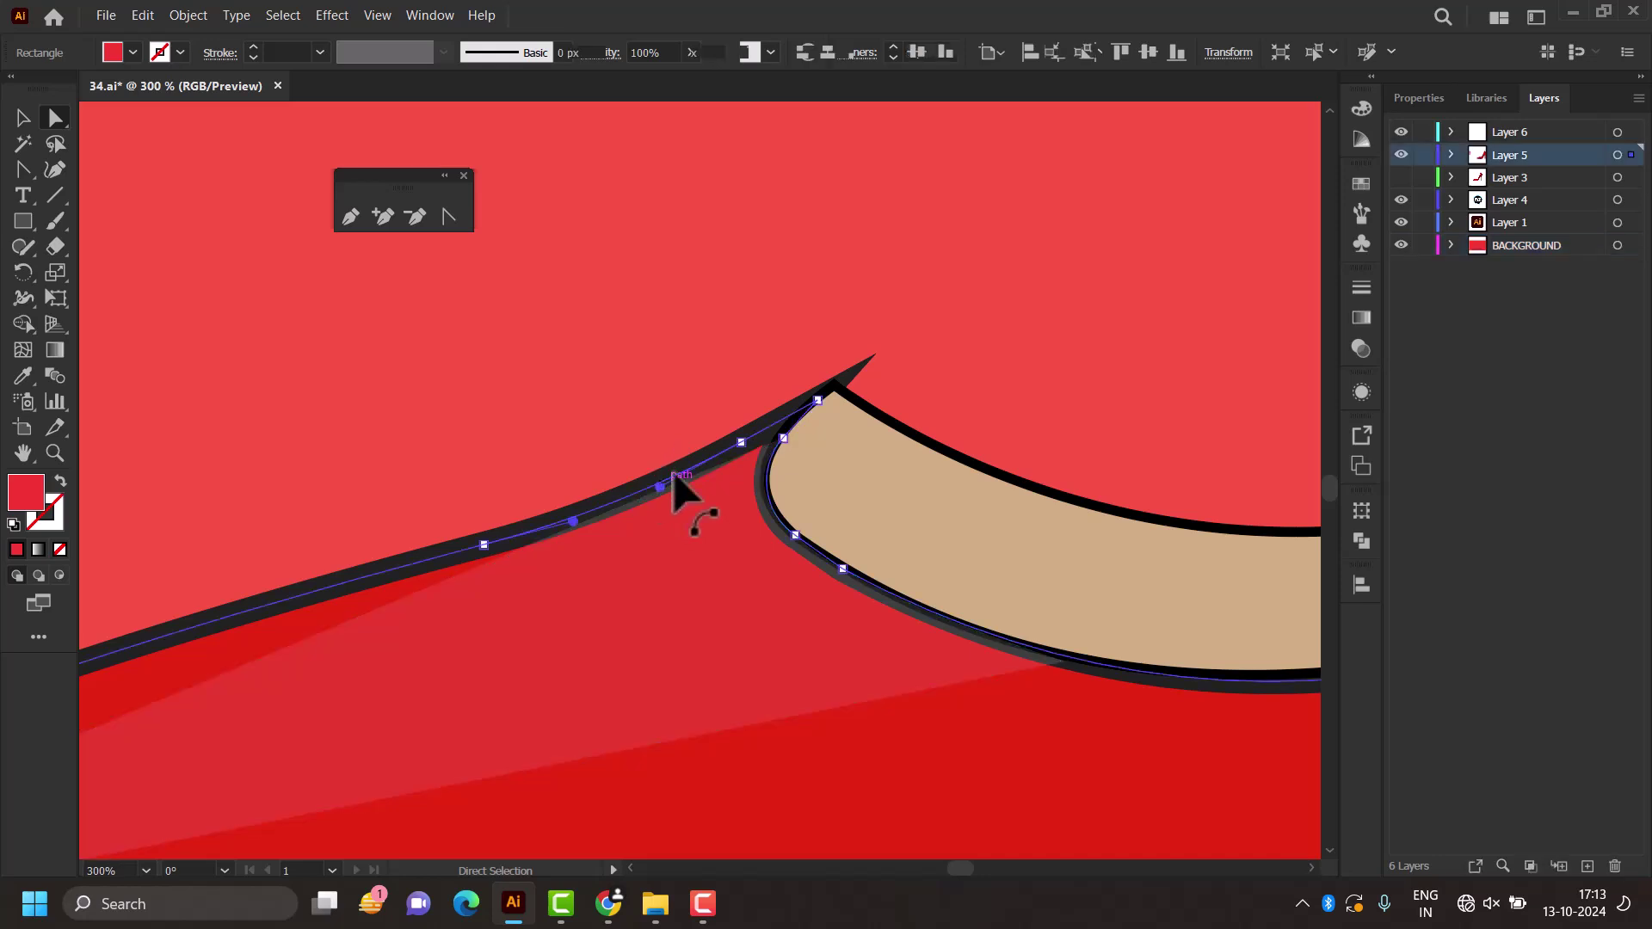
pyautogui.click(21, 118)
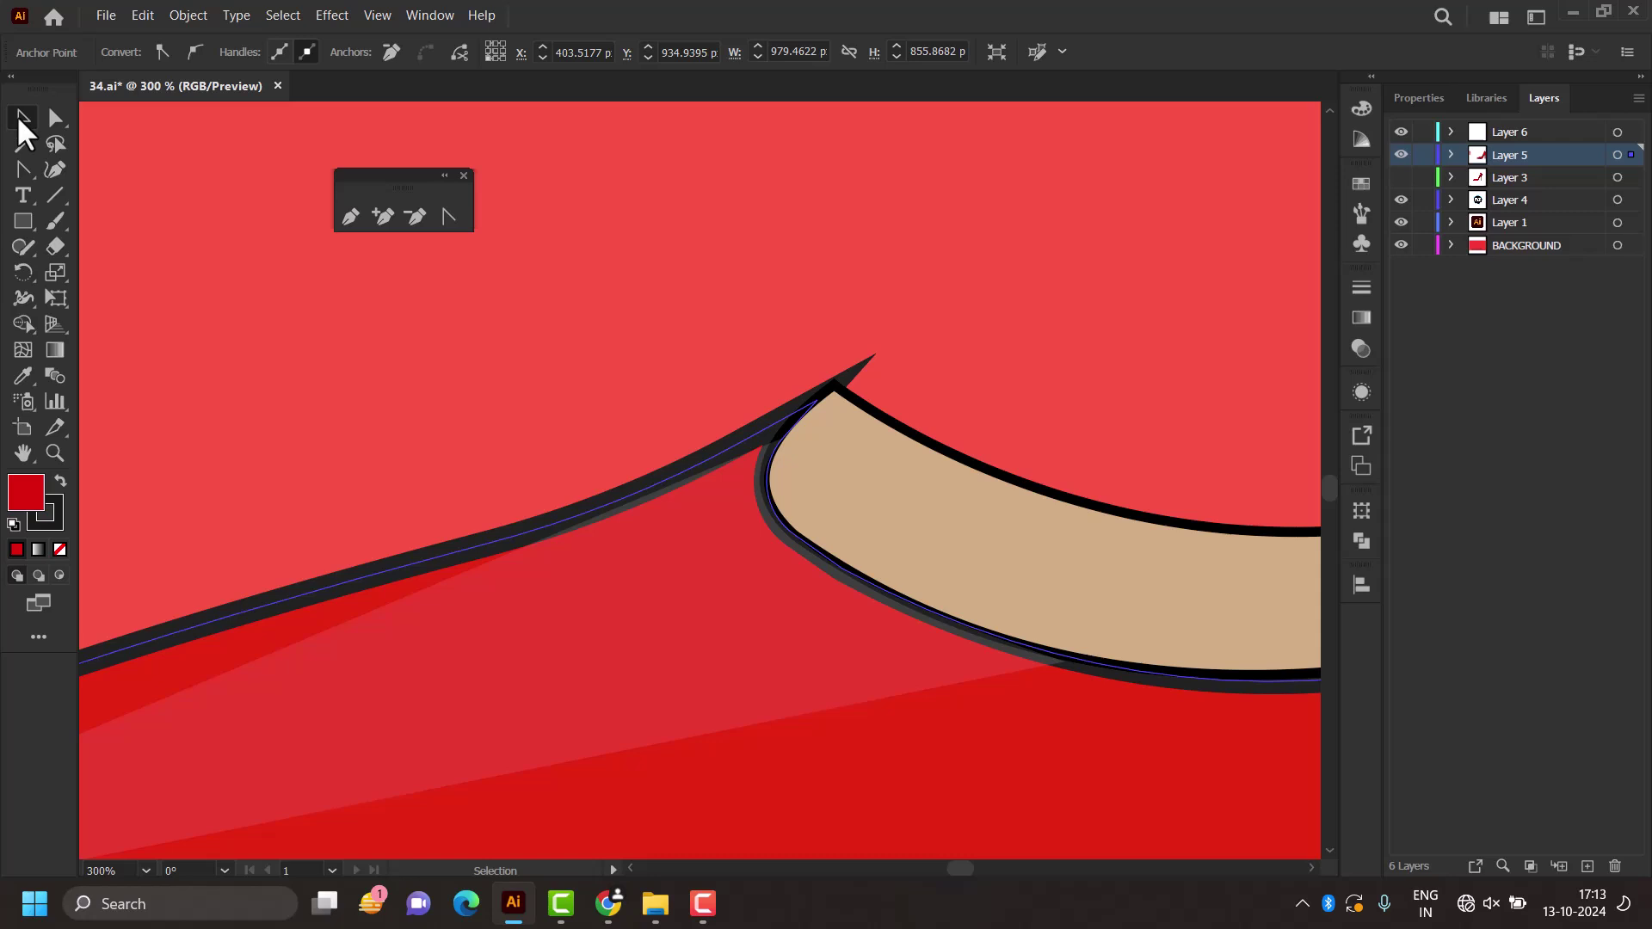
pyautogui.click(664, 472)
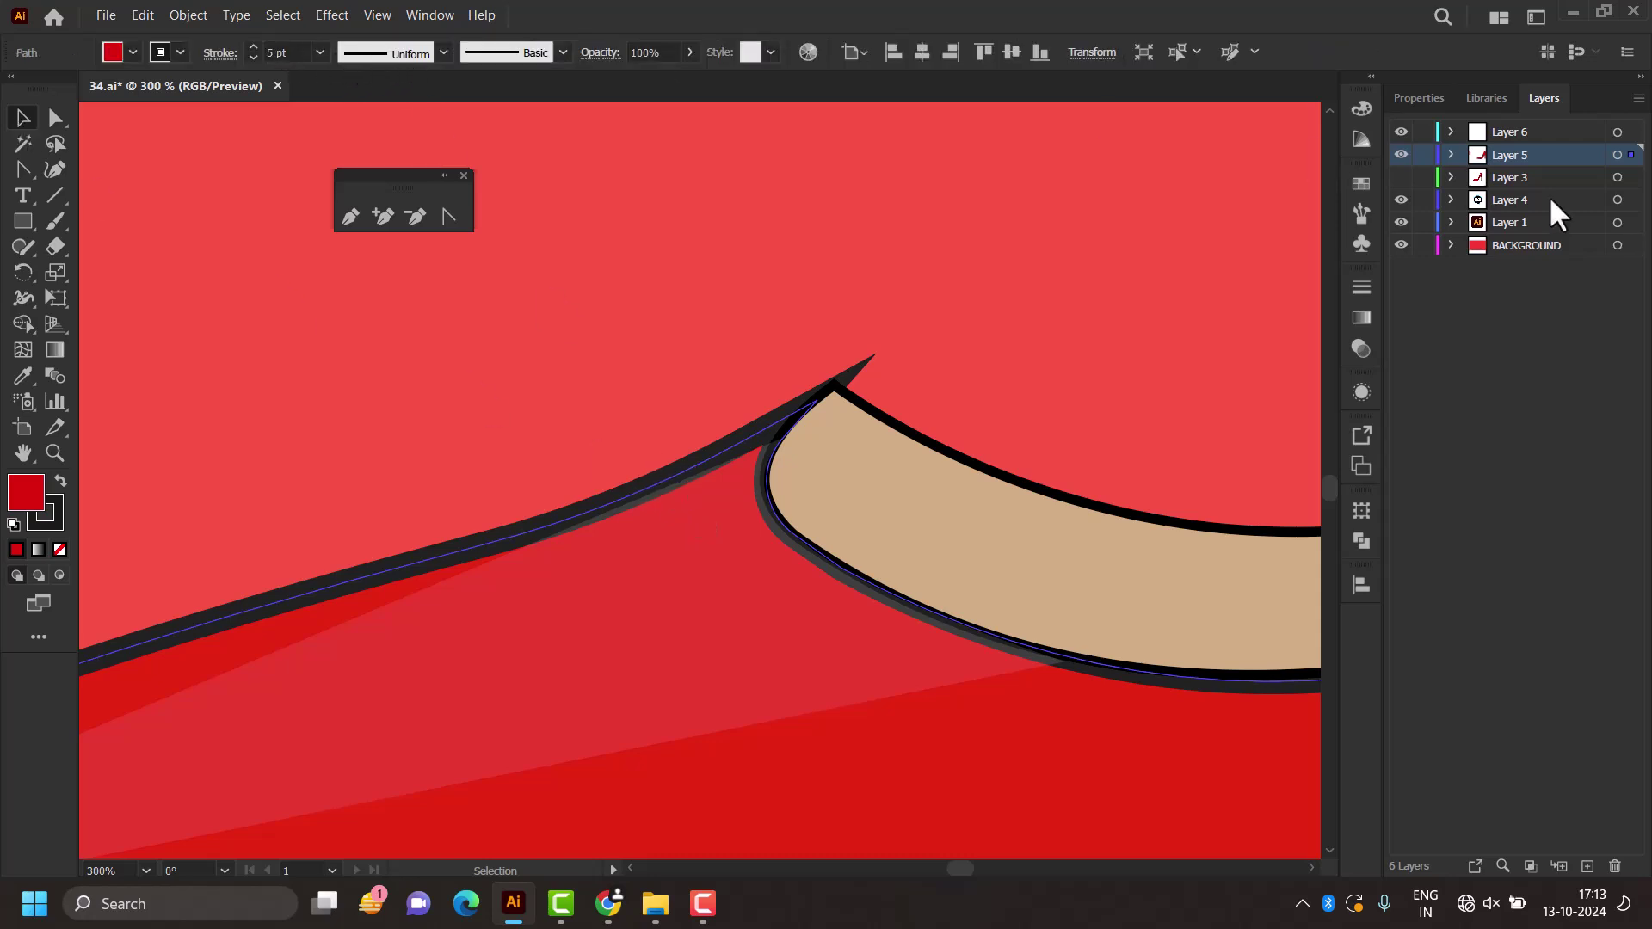
pyautogui.click(1418, 99)
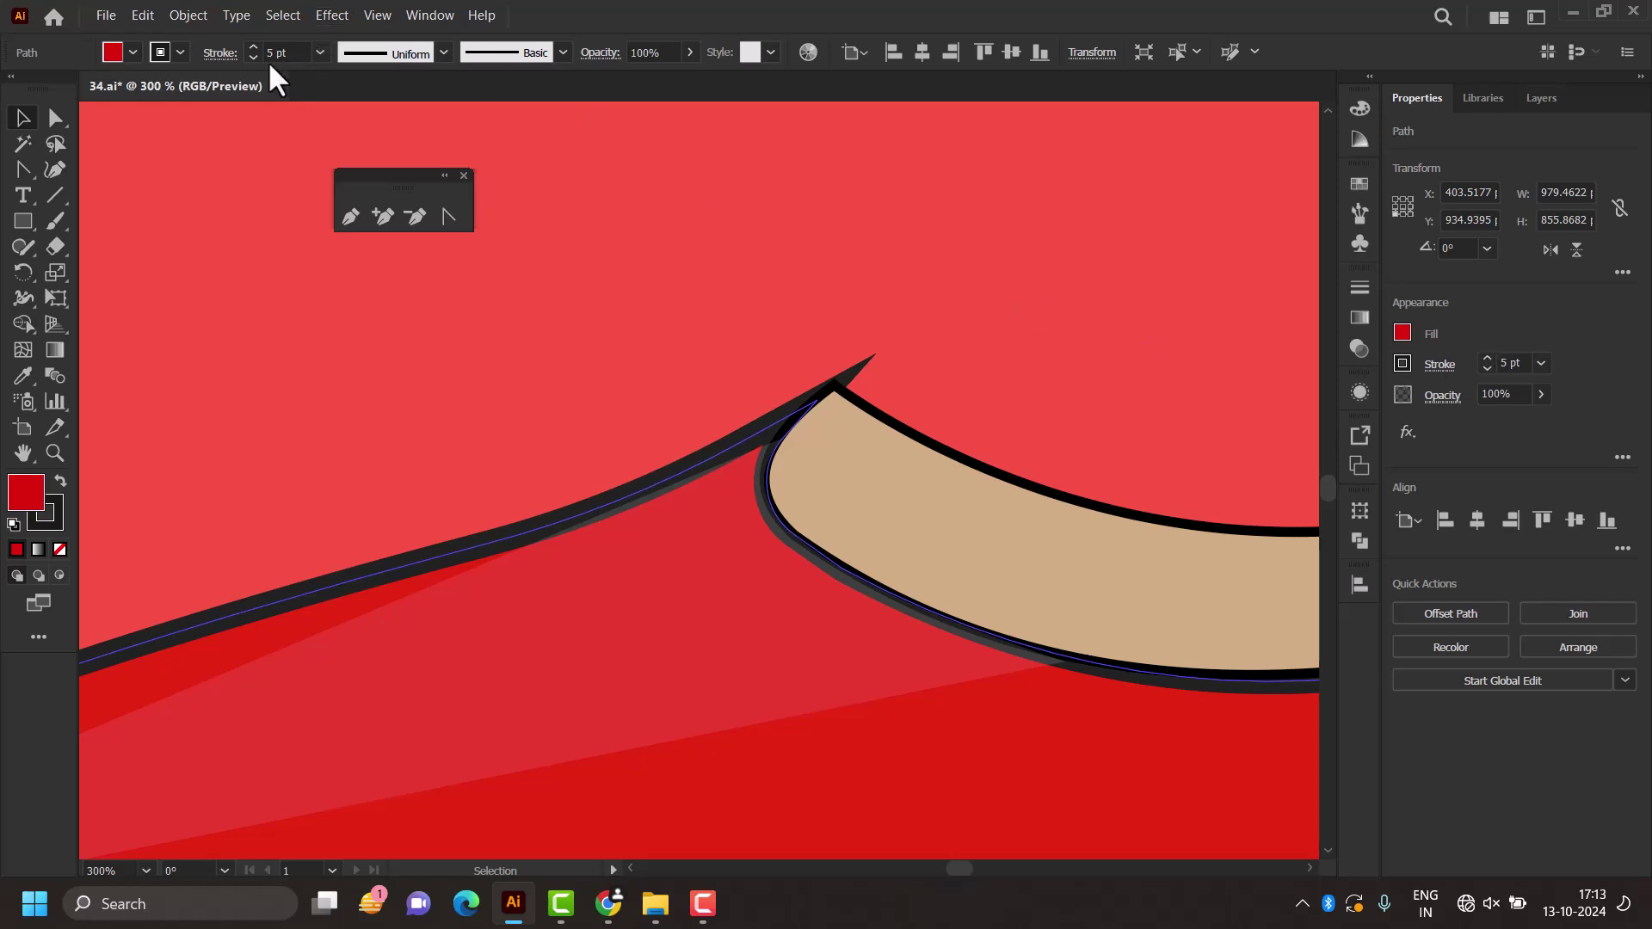
pyautogui.click(384, 53)
pyautogui.click(376, 129)
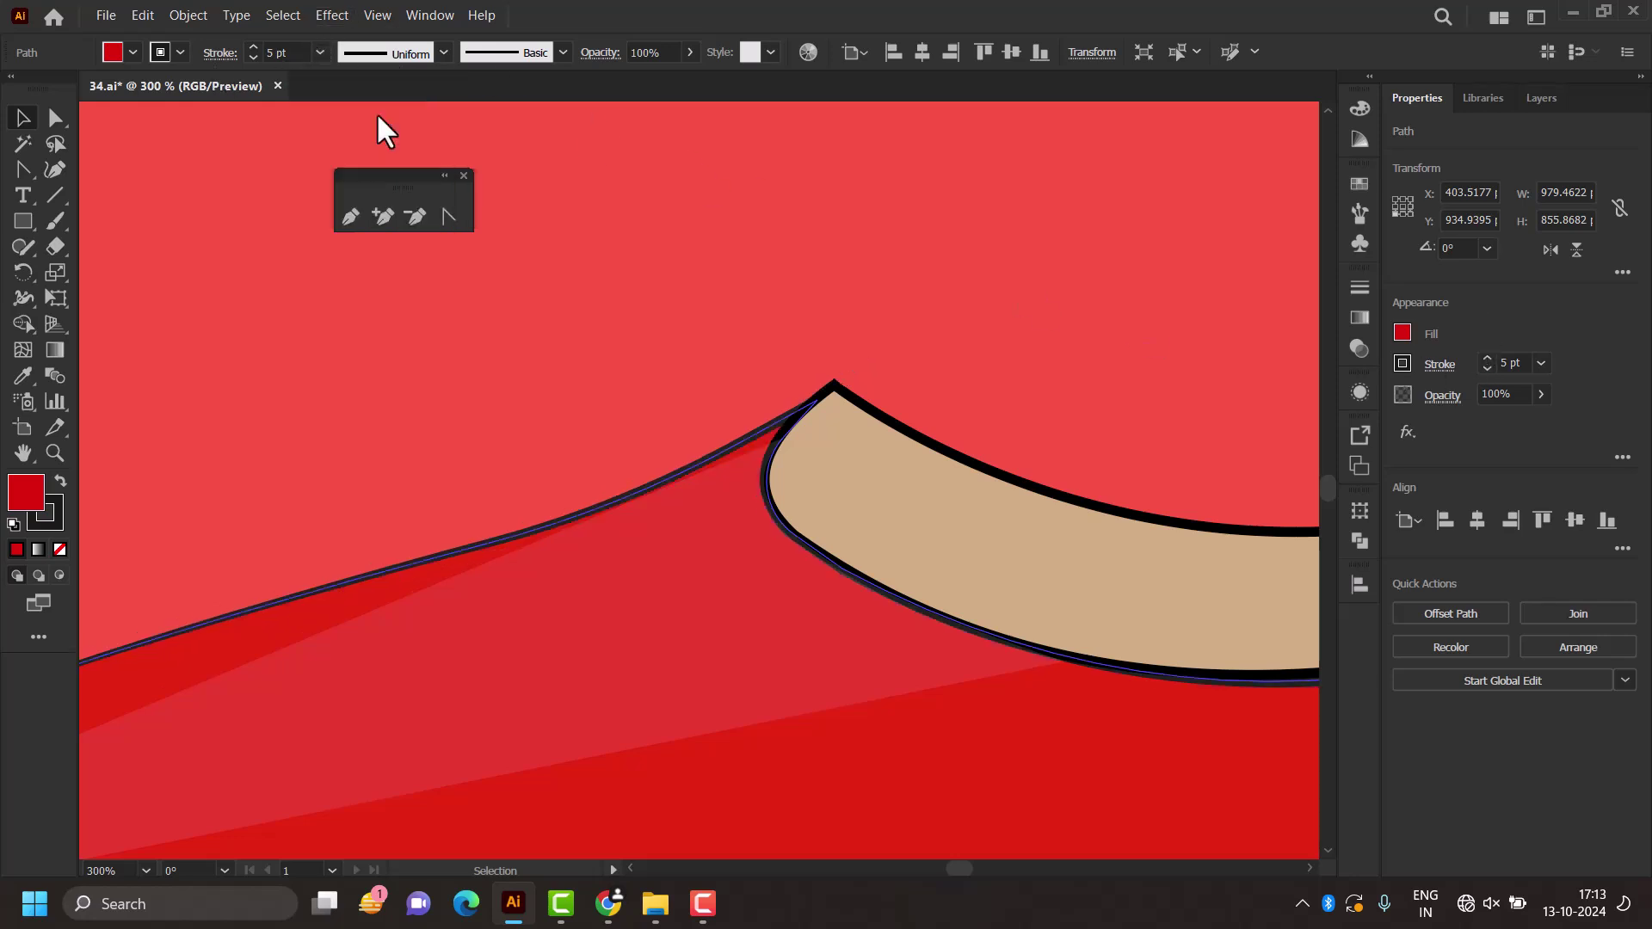
pyautogui.hotkey('ctrl', '1')
pyautogui.click(488, 723)
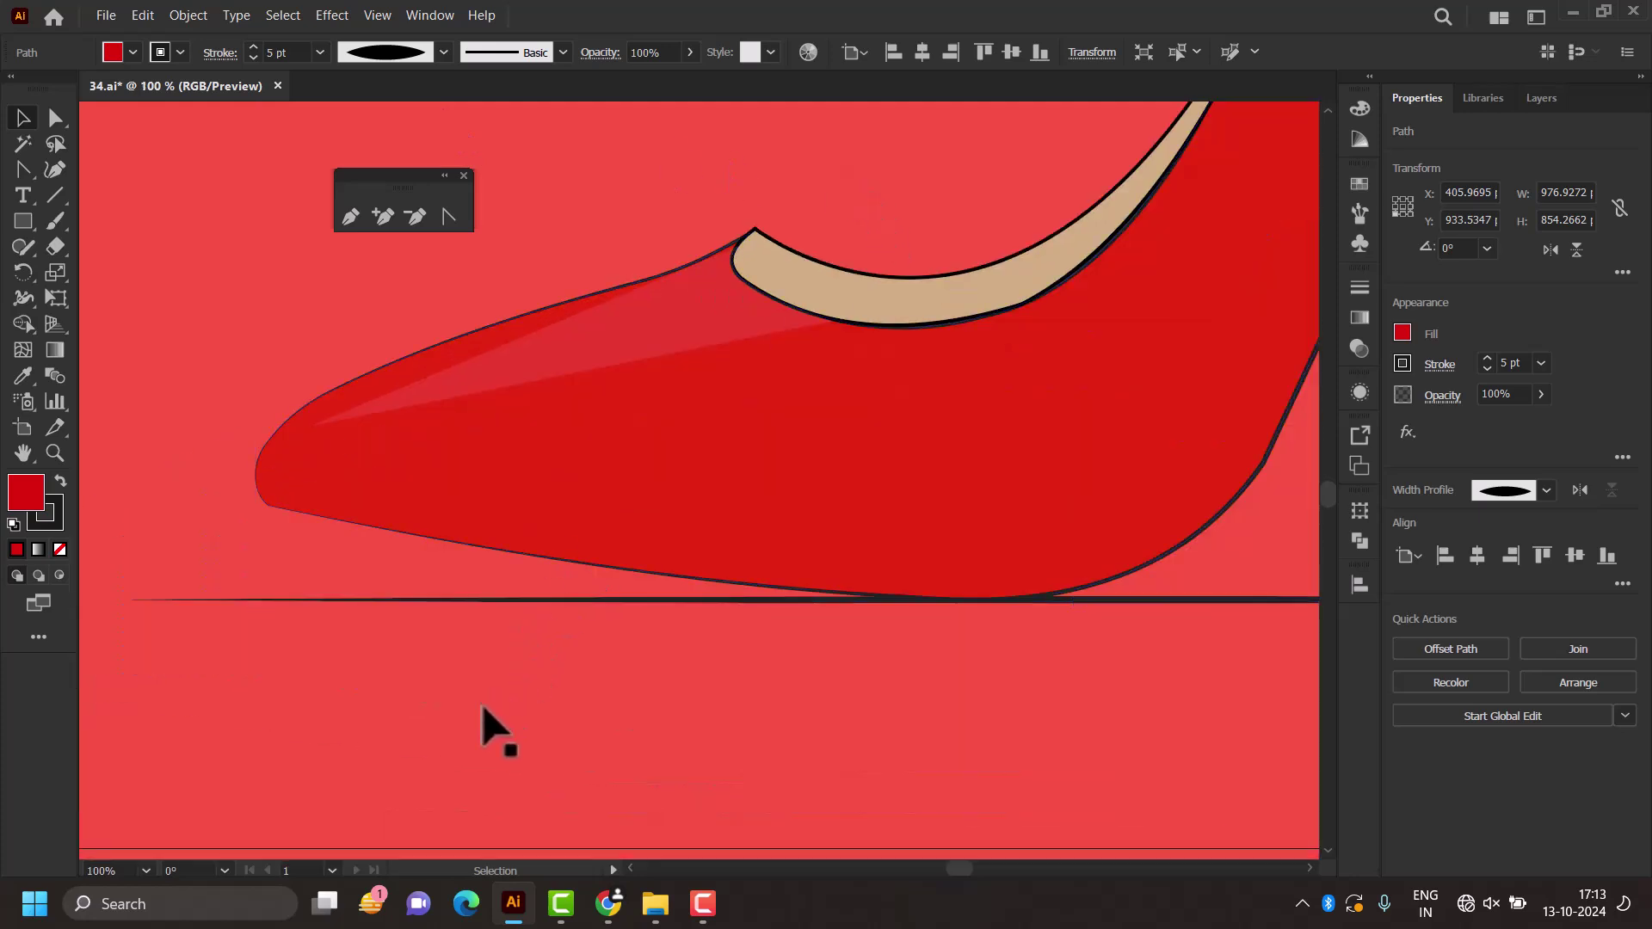
pyautogui.hotkey('ctrl', '-')
pyautogui.hotkey('ctrl', '-')
pyautogui.hotkey('ctrl', '-')
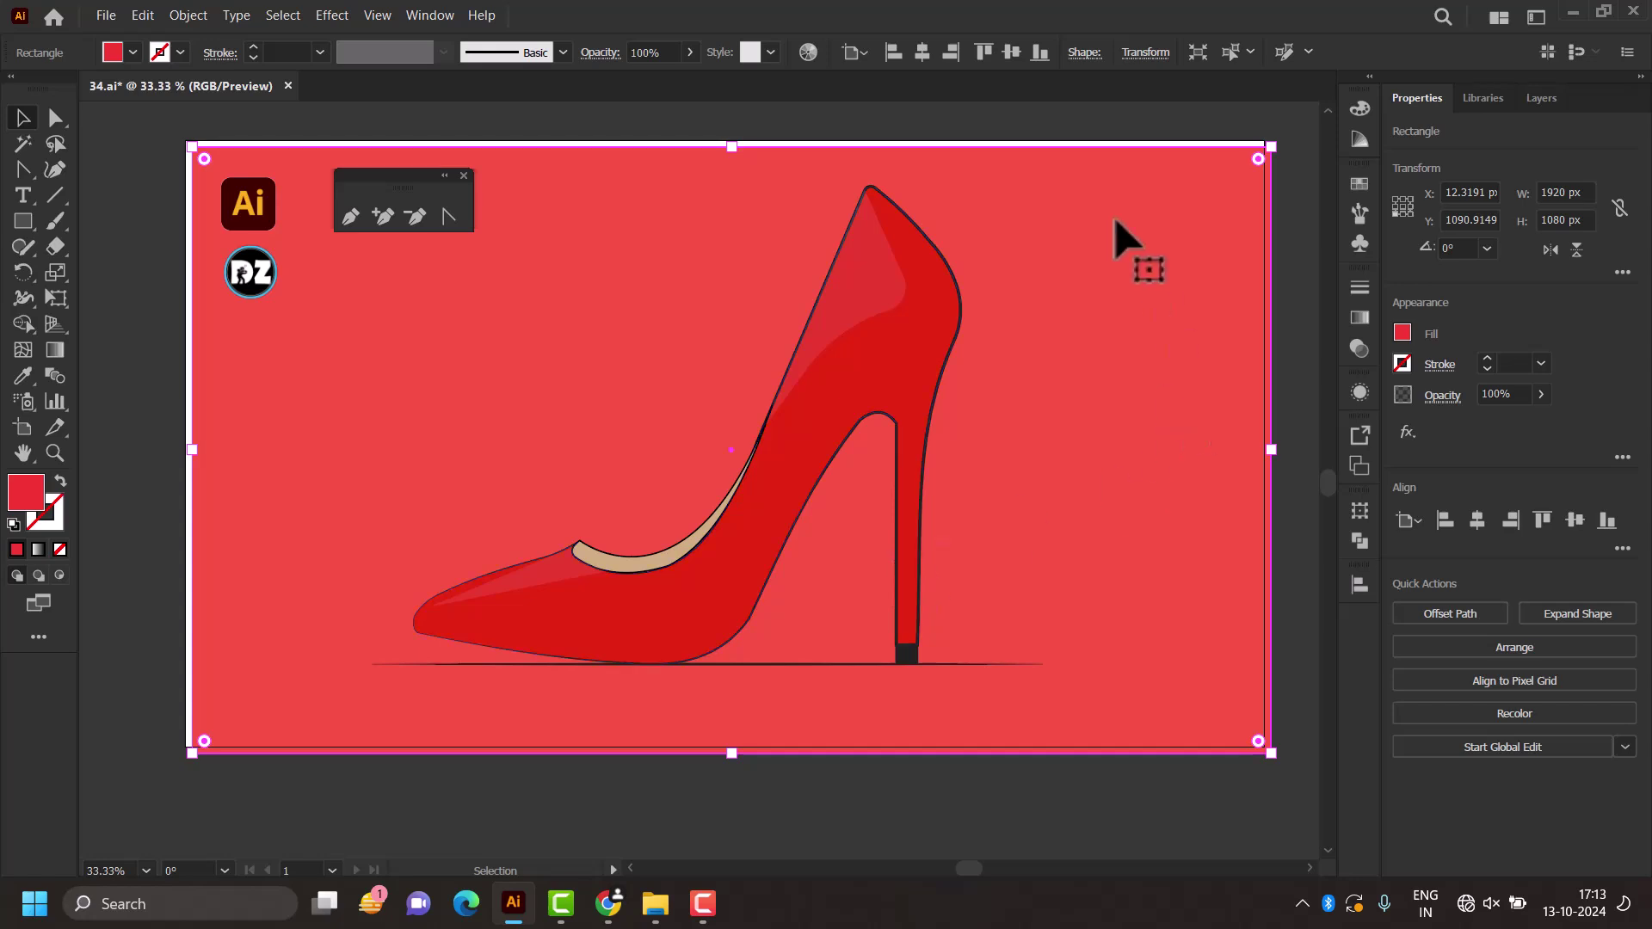
# Step: Recolour the background rectangle to deep red d81c1d using the Color panel sliders
pyautogui.click(1088, 125)
pyautogui.moveTo(1095, 250); pyautogui.dragTo(1186, 308)
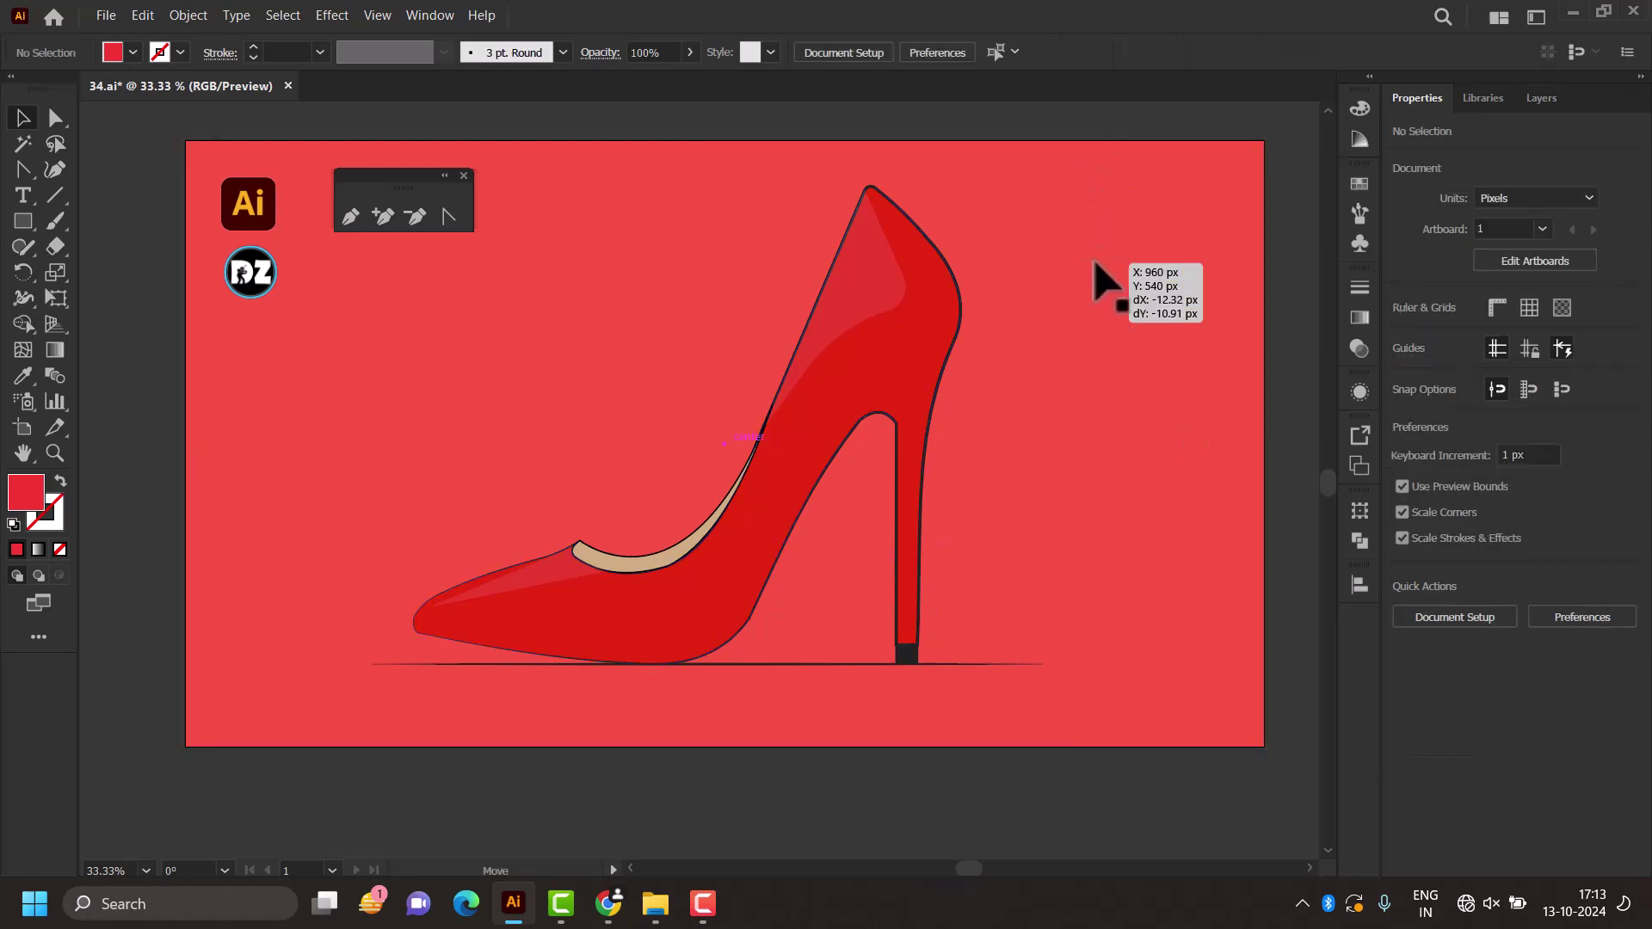
pyautogui.click(1289, 358)
pyautogui.click(1210, 376)
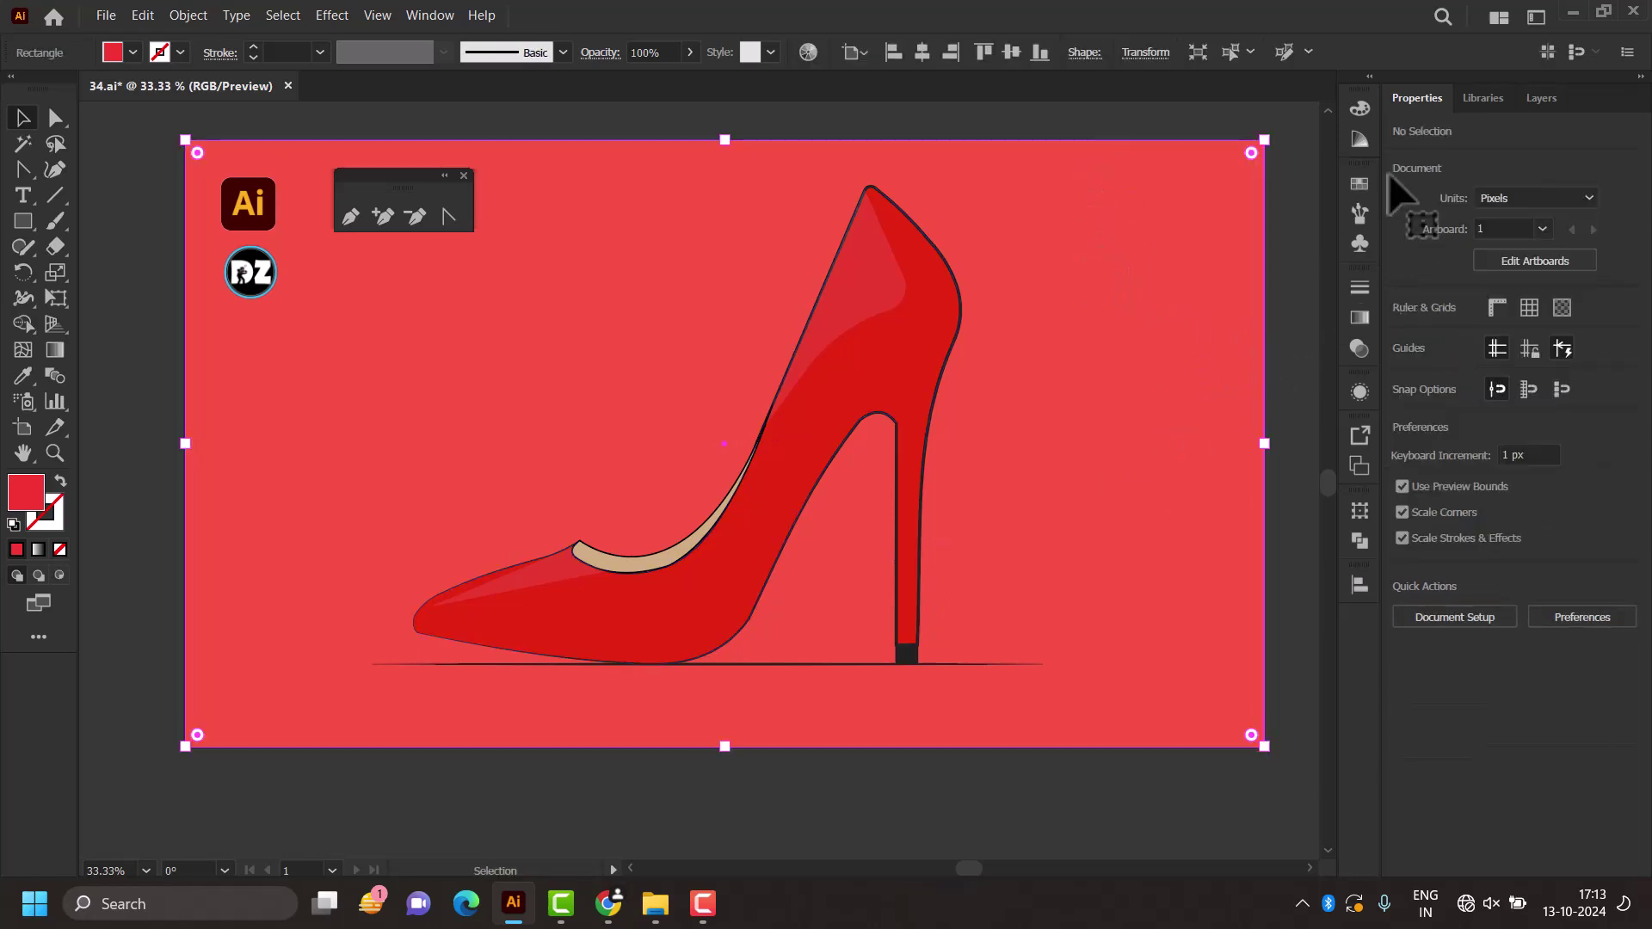
pyautogui.click(1542, 98)
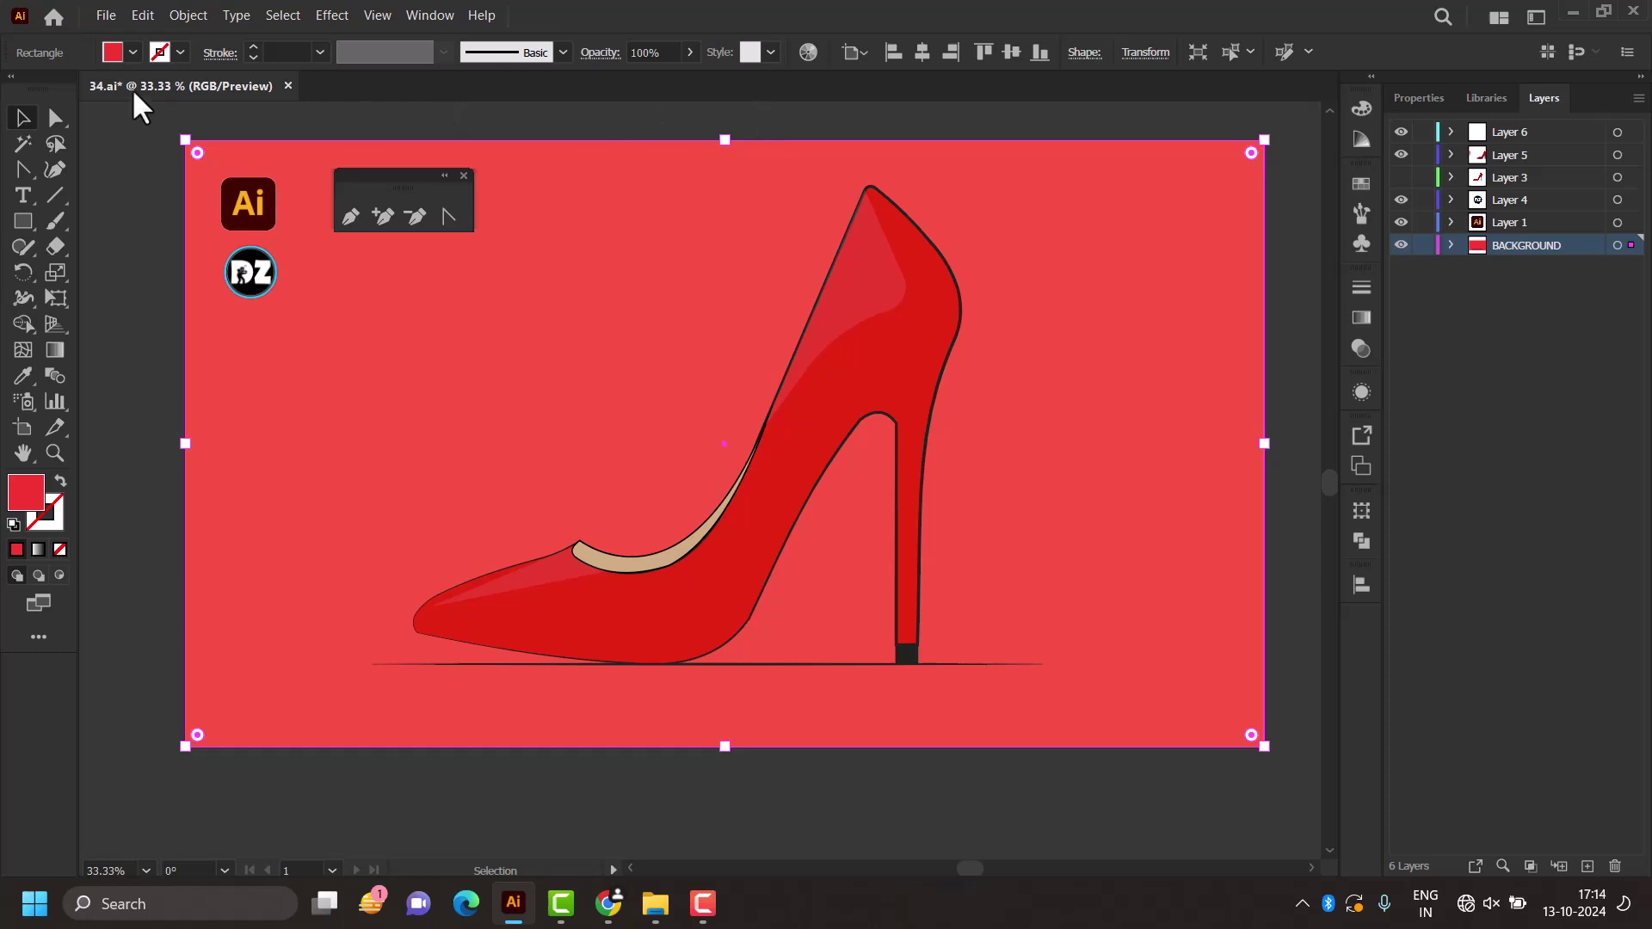
pyautogui.click(1361, 106)
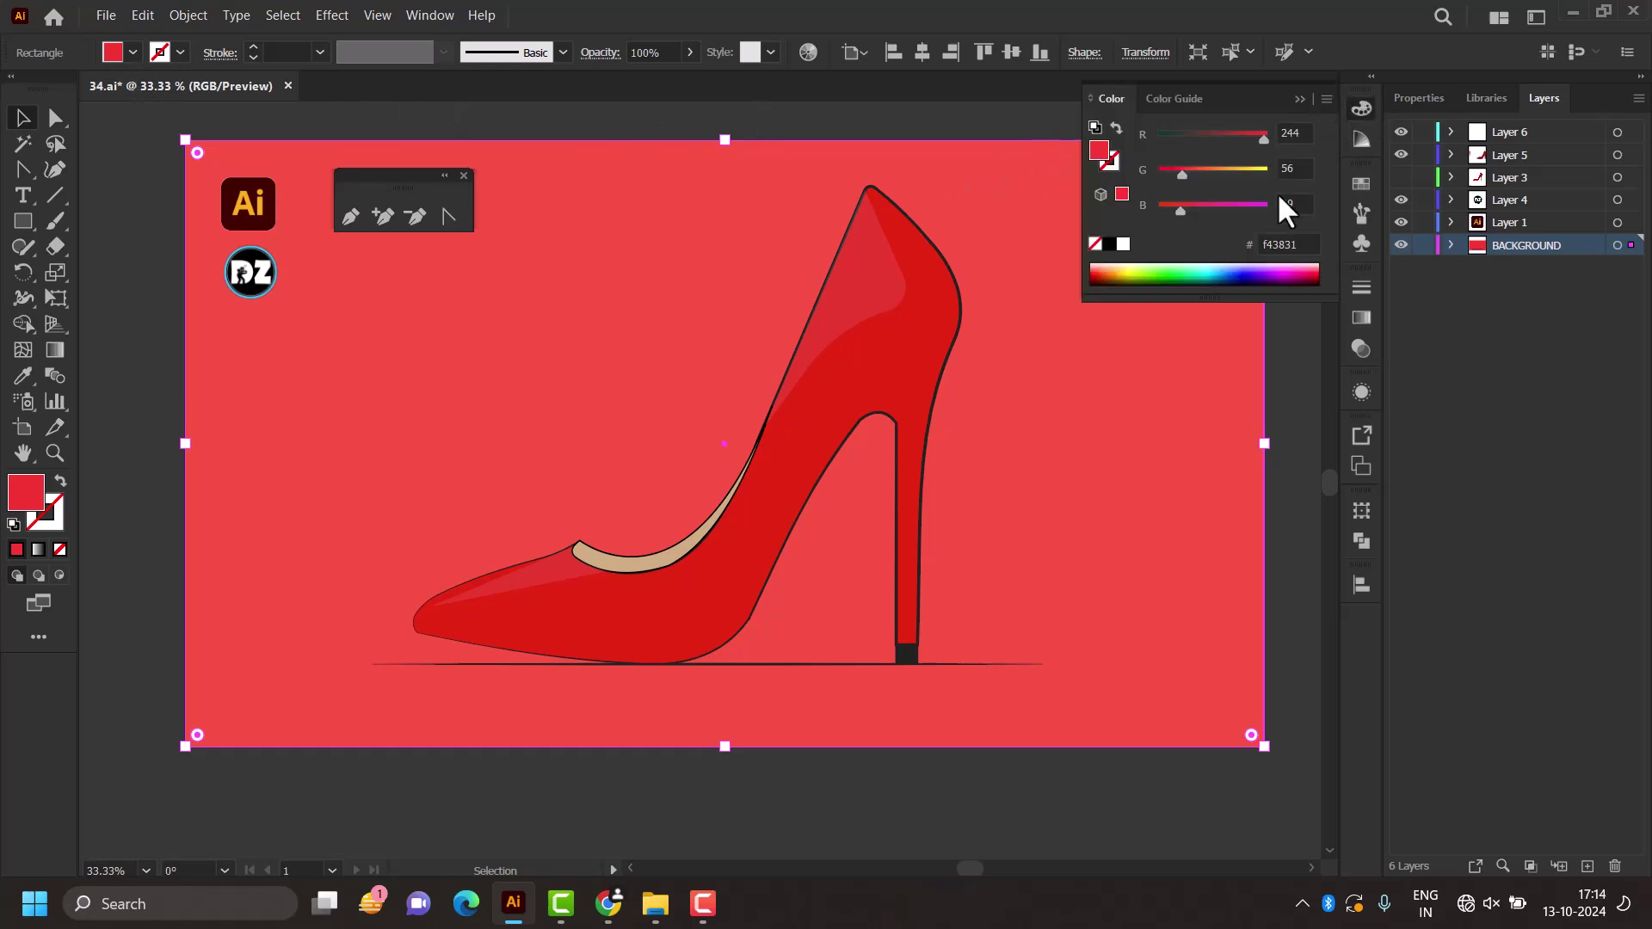
pyautogui.moveTo(1187, 212)
pyautogui.mouseDown()
pyautogui.moveTo(1205, 216)
pyautogui.moveTo(1164, 214)
pyautogui.moveTo(1170, 172)
pyautogui.mouseUp()
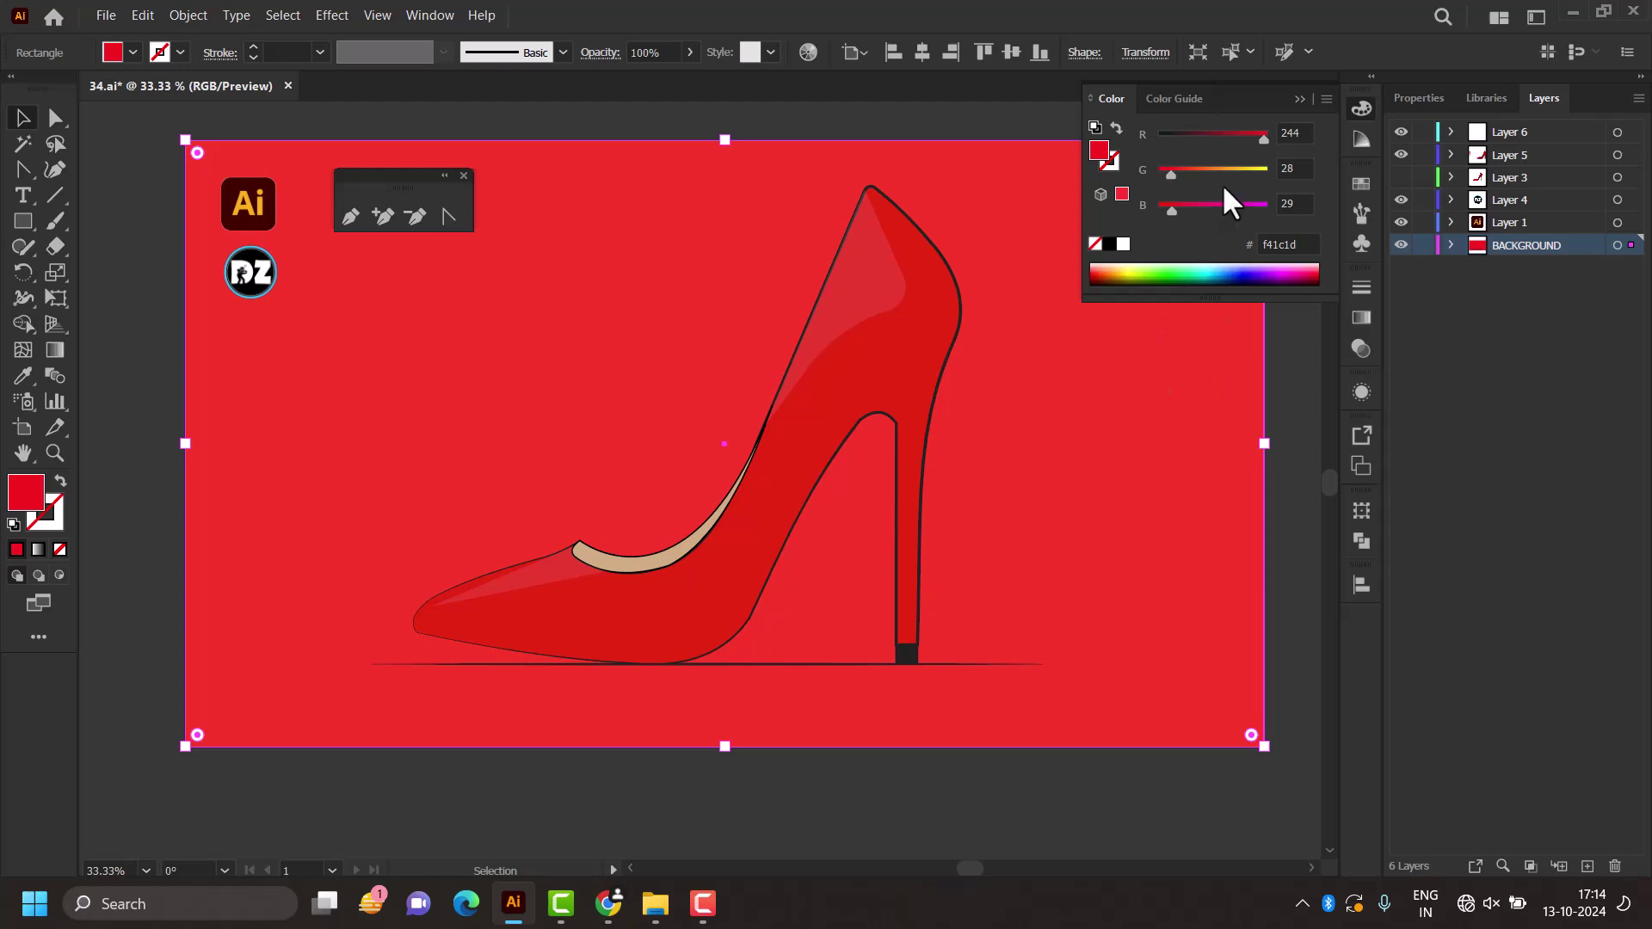
pyautogui.moveTo(1259, 138); pyautogui.dragTo(1247, 143)
pyautogui.click(1004, 123)
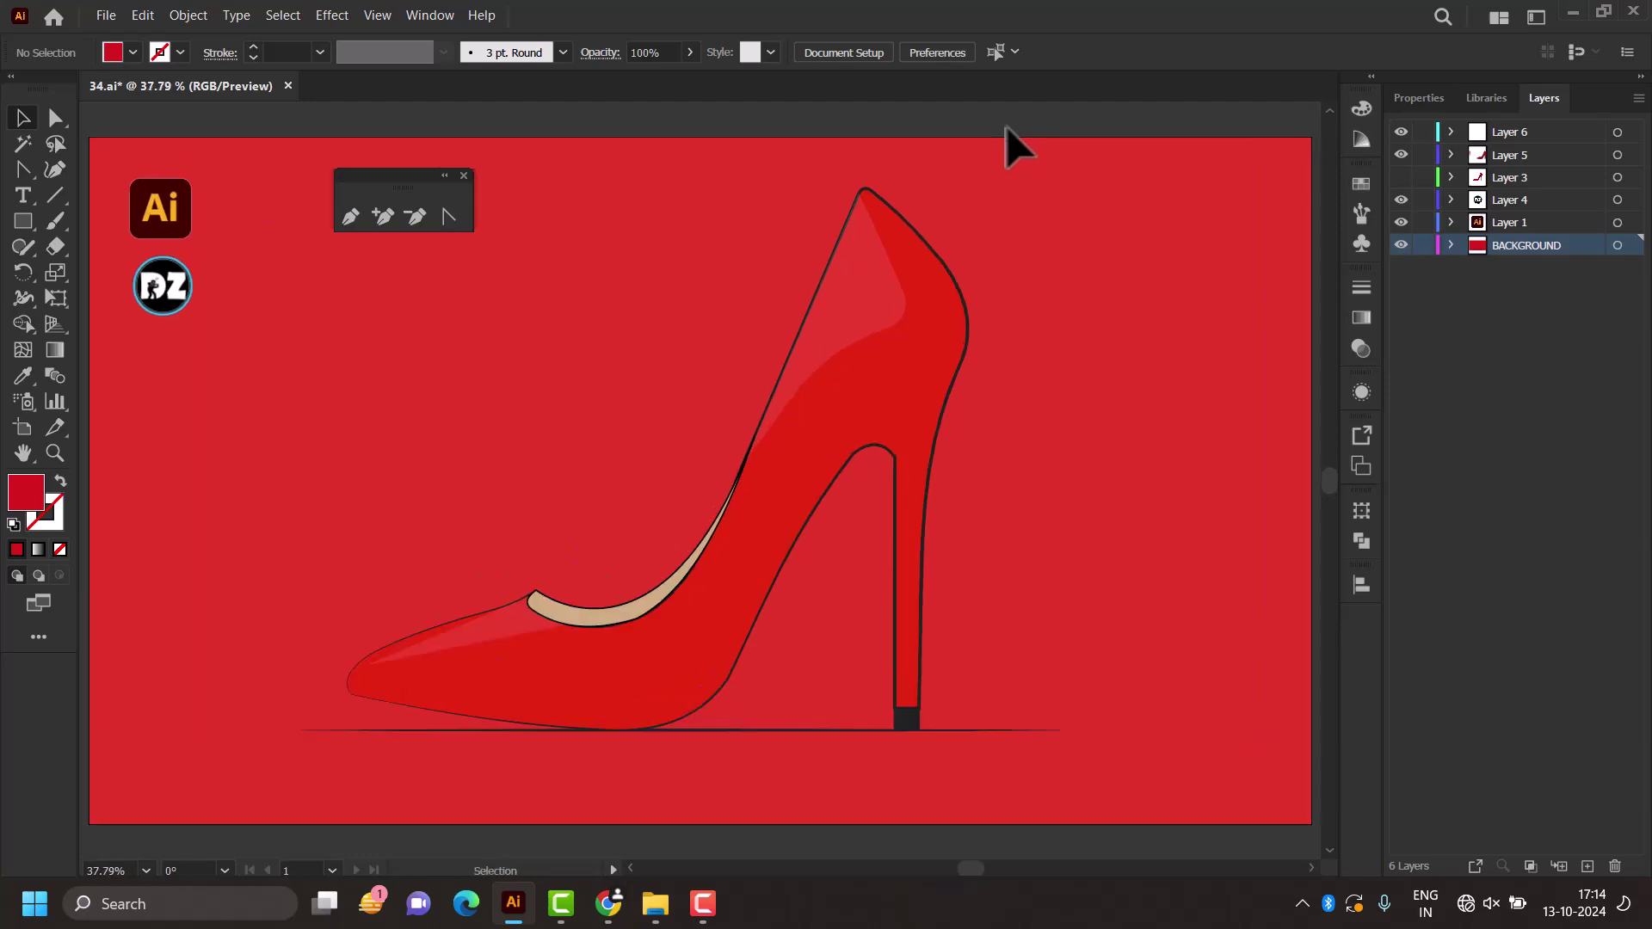
# Step: Nudge the beige lining's front tip anchor slightly upward toward the outline's tip
pyautogui.scroll(-1, 935, 430)
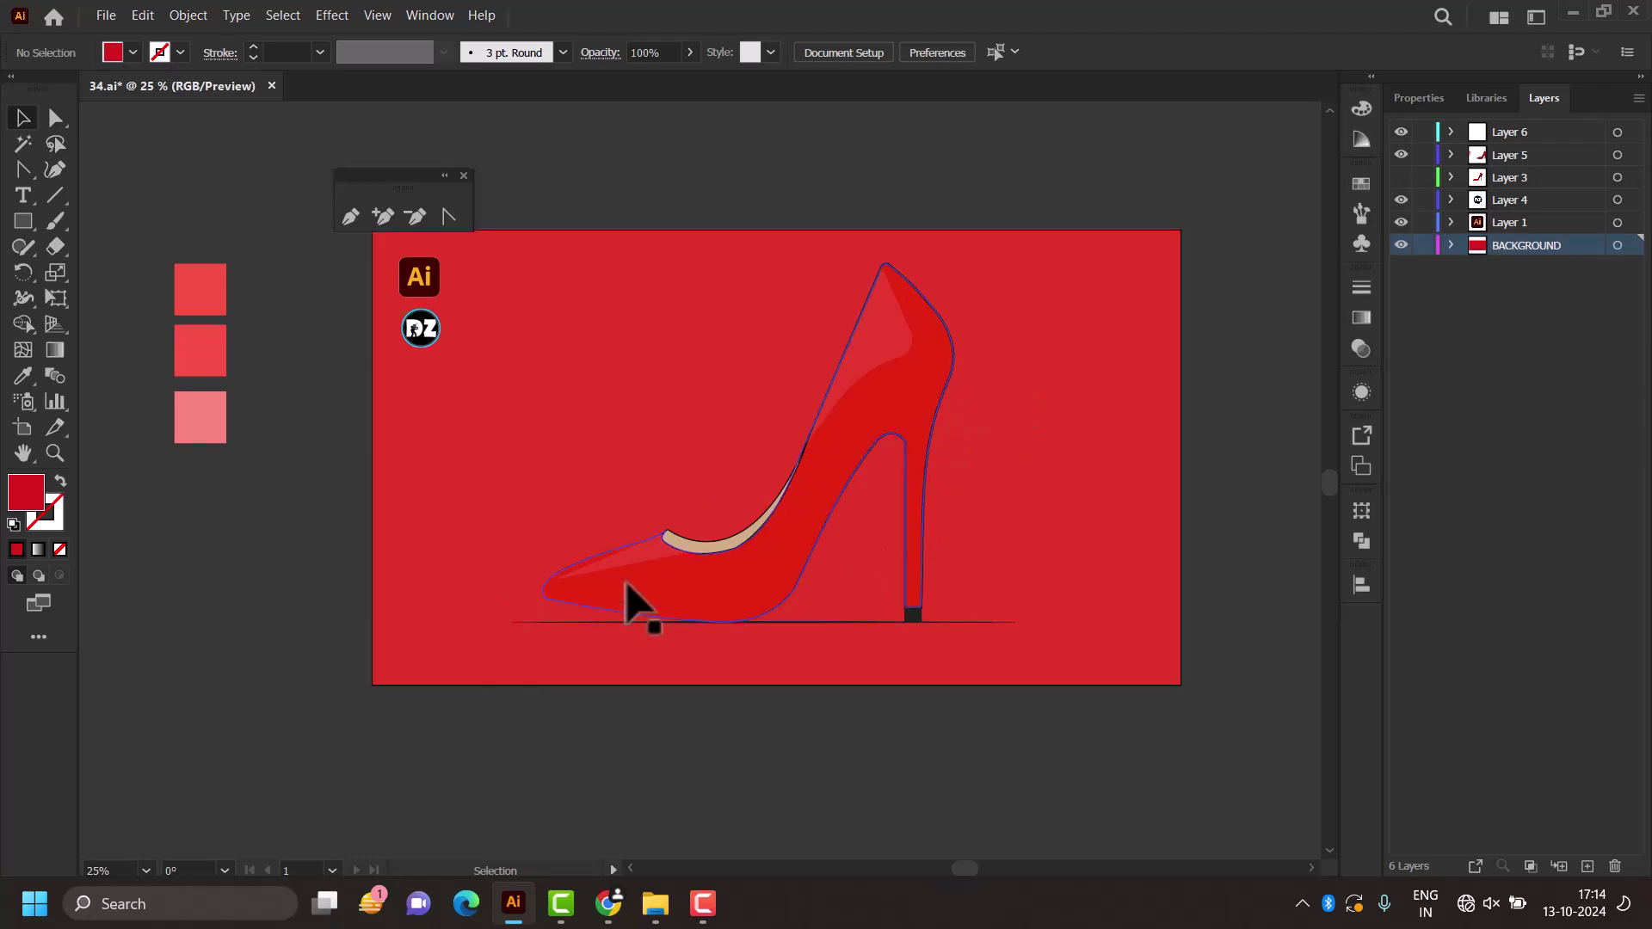
pyautogui.scroll(1, 628, 586)
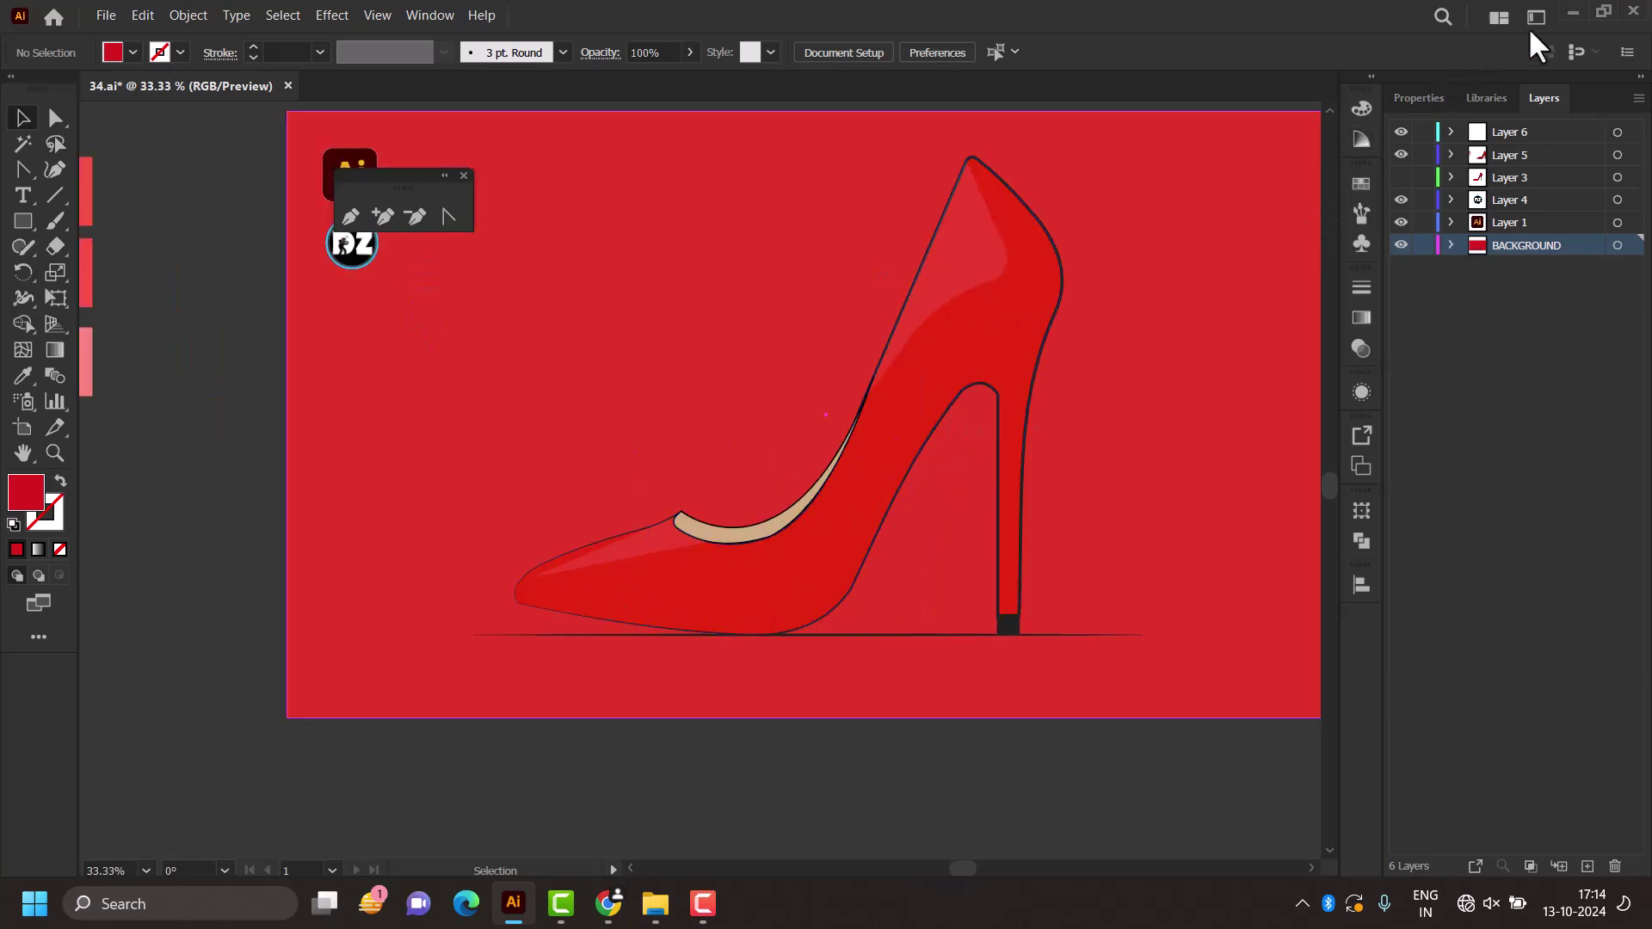
pyautogui.scroll(1, 727, 482)
pyautogui.scroll(2, 732, 465)
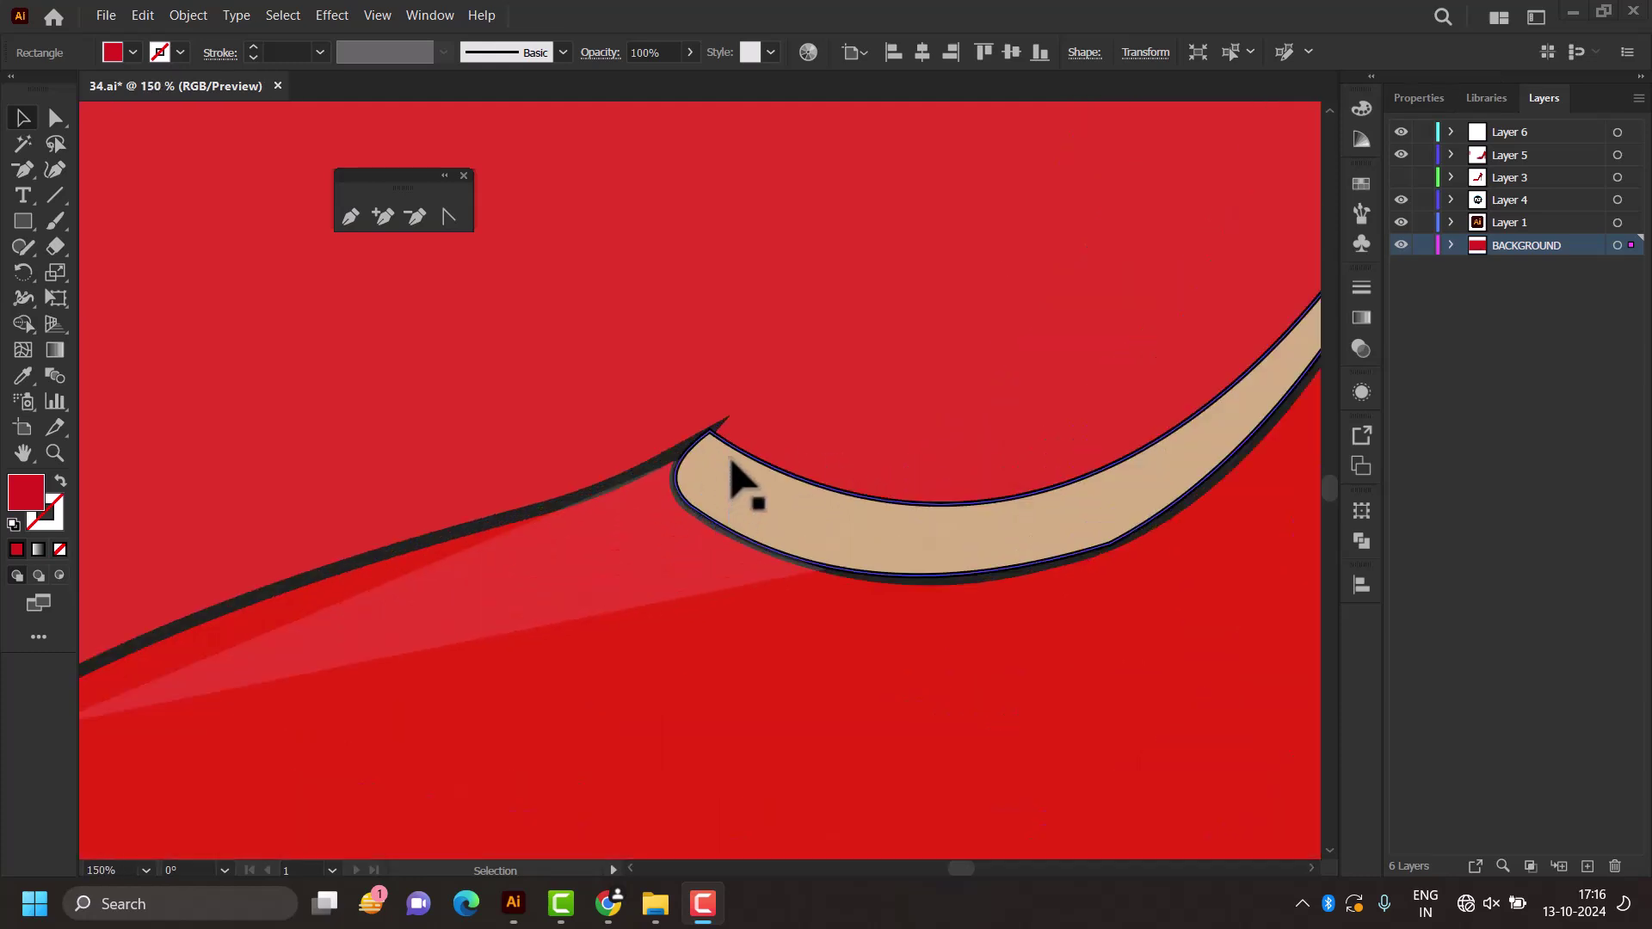
pyautogui.click(736, 466)
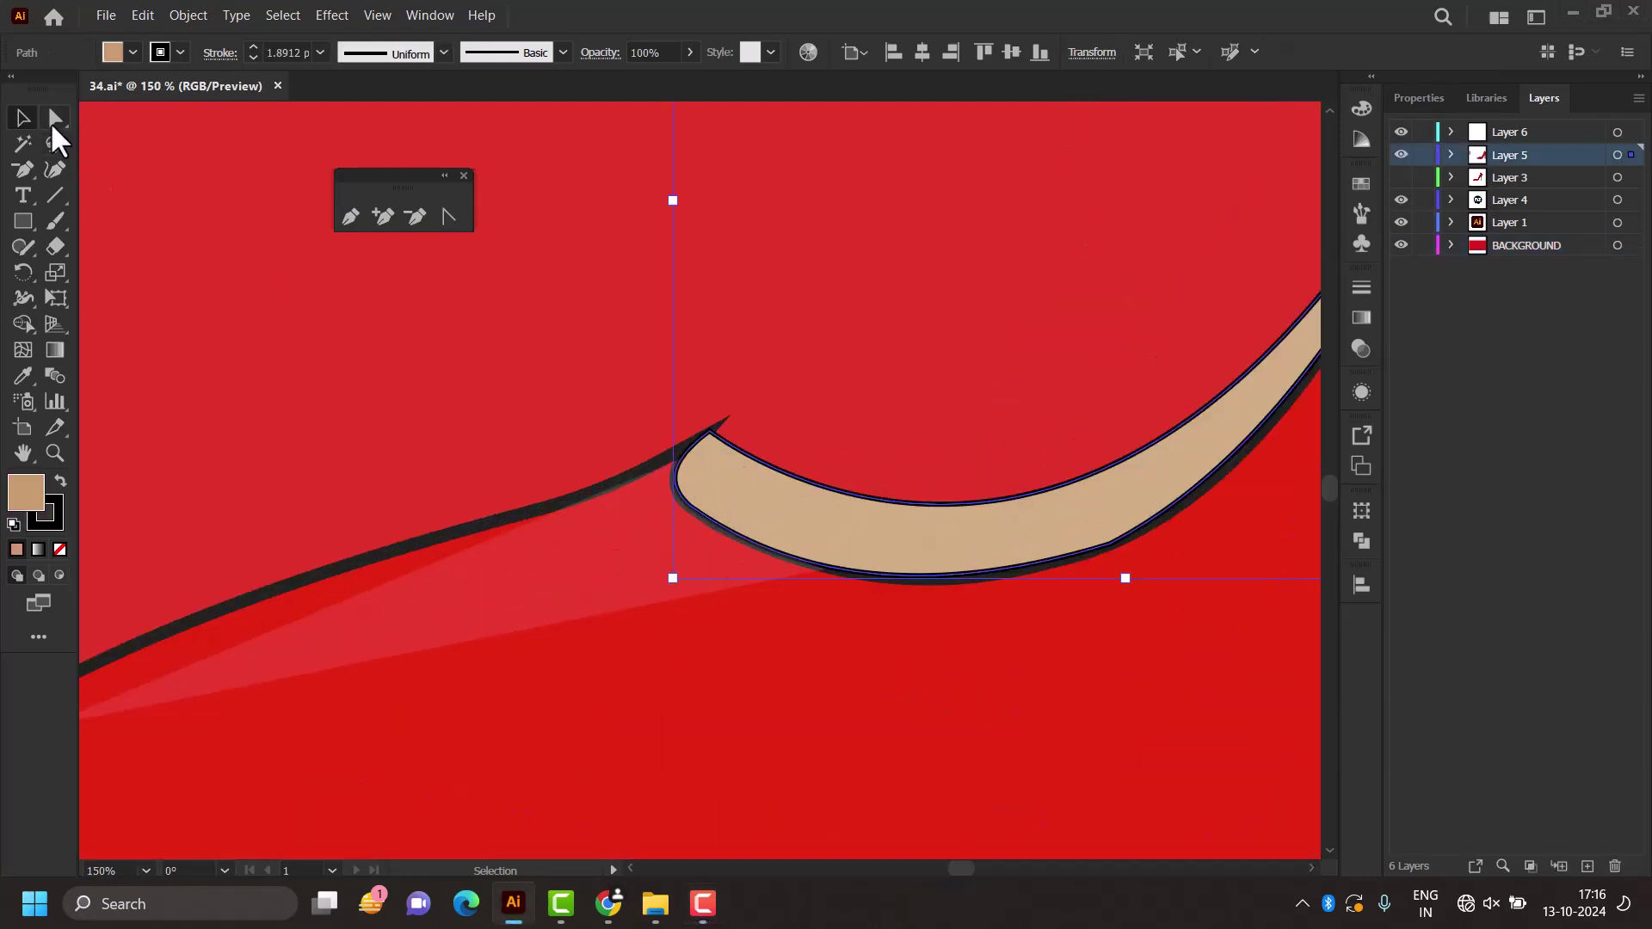
pyautogui.click(54, 121)
pyautogui.scroll(1, 718, 436)
pyautogui.scroll(2, 703, 437)
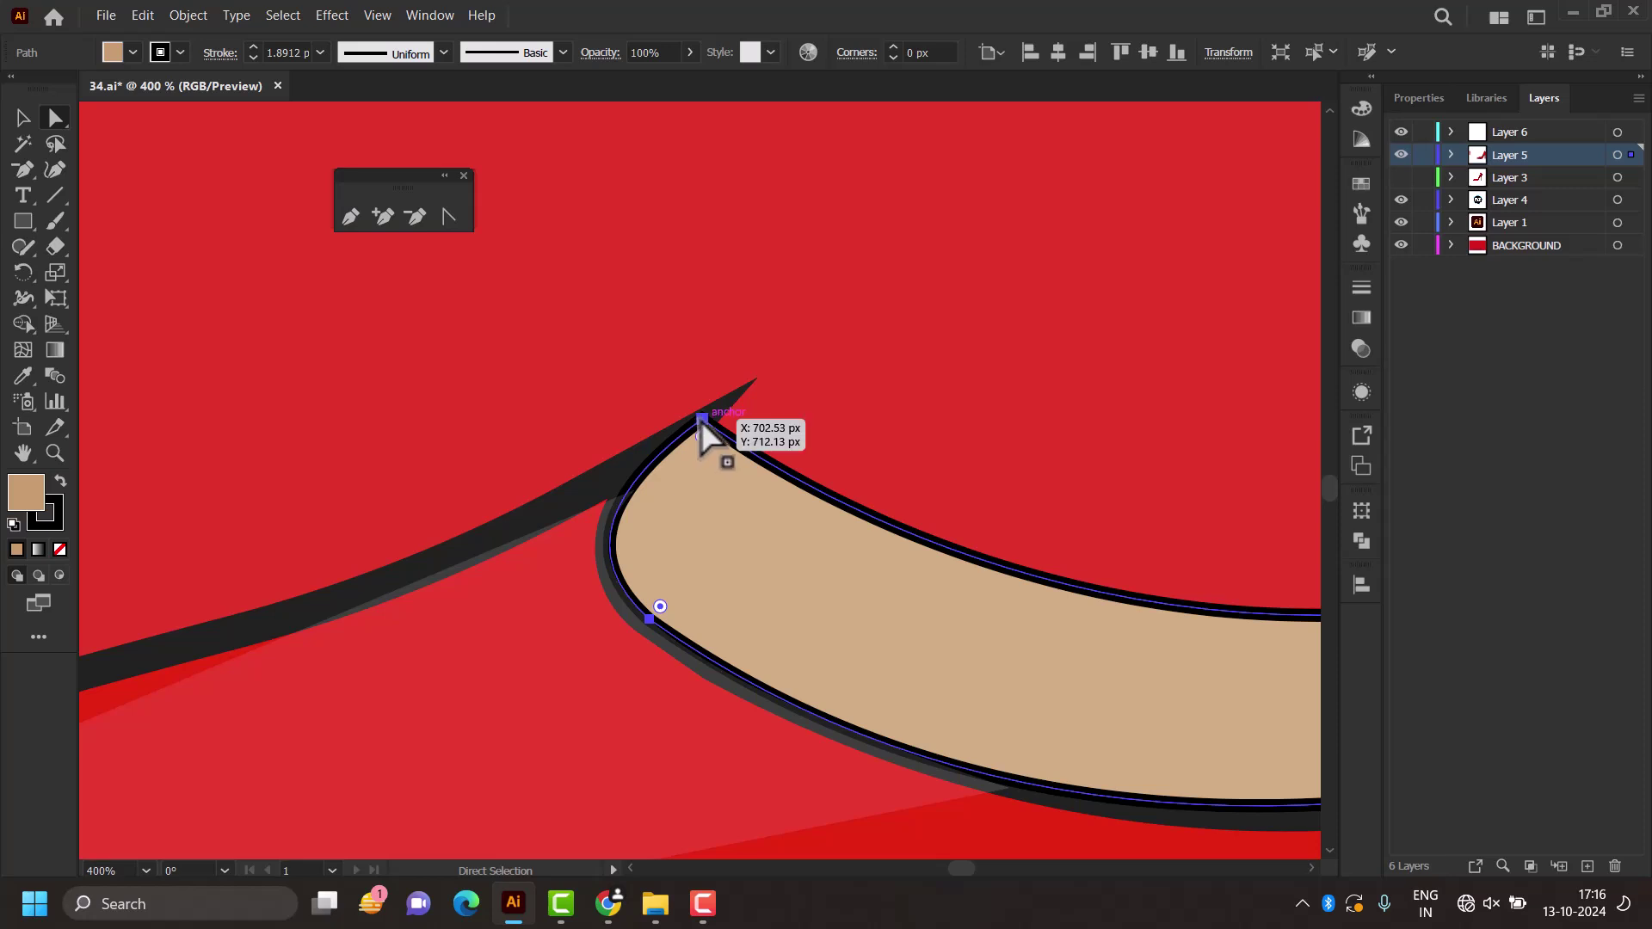
pyautogui.moveTo(702, 419)
pyautogui.mouseDown()
pyautogui.moveTo(715, 412)
pyautogui.moveTo(702, 420)
pyautogui.mouseUp()
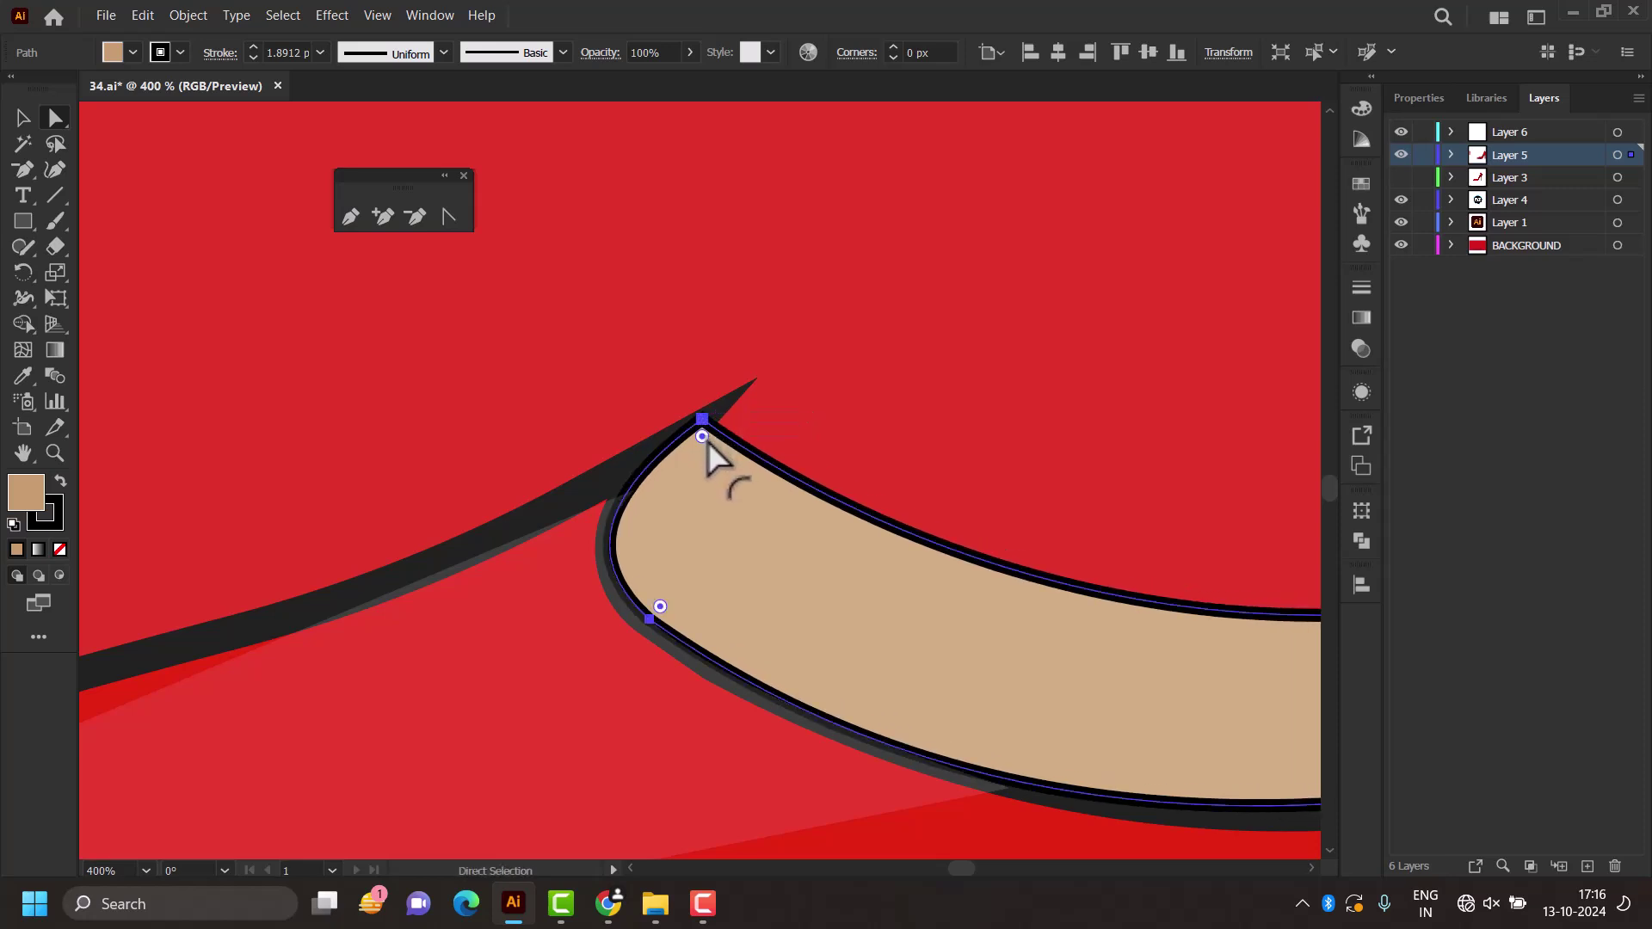
pyautogui.moveTo(706, 424); pyautogui.dragTo(704, 425)
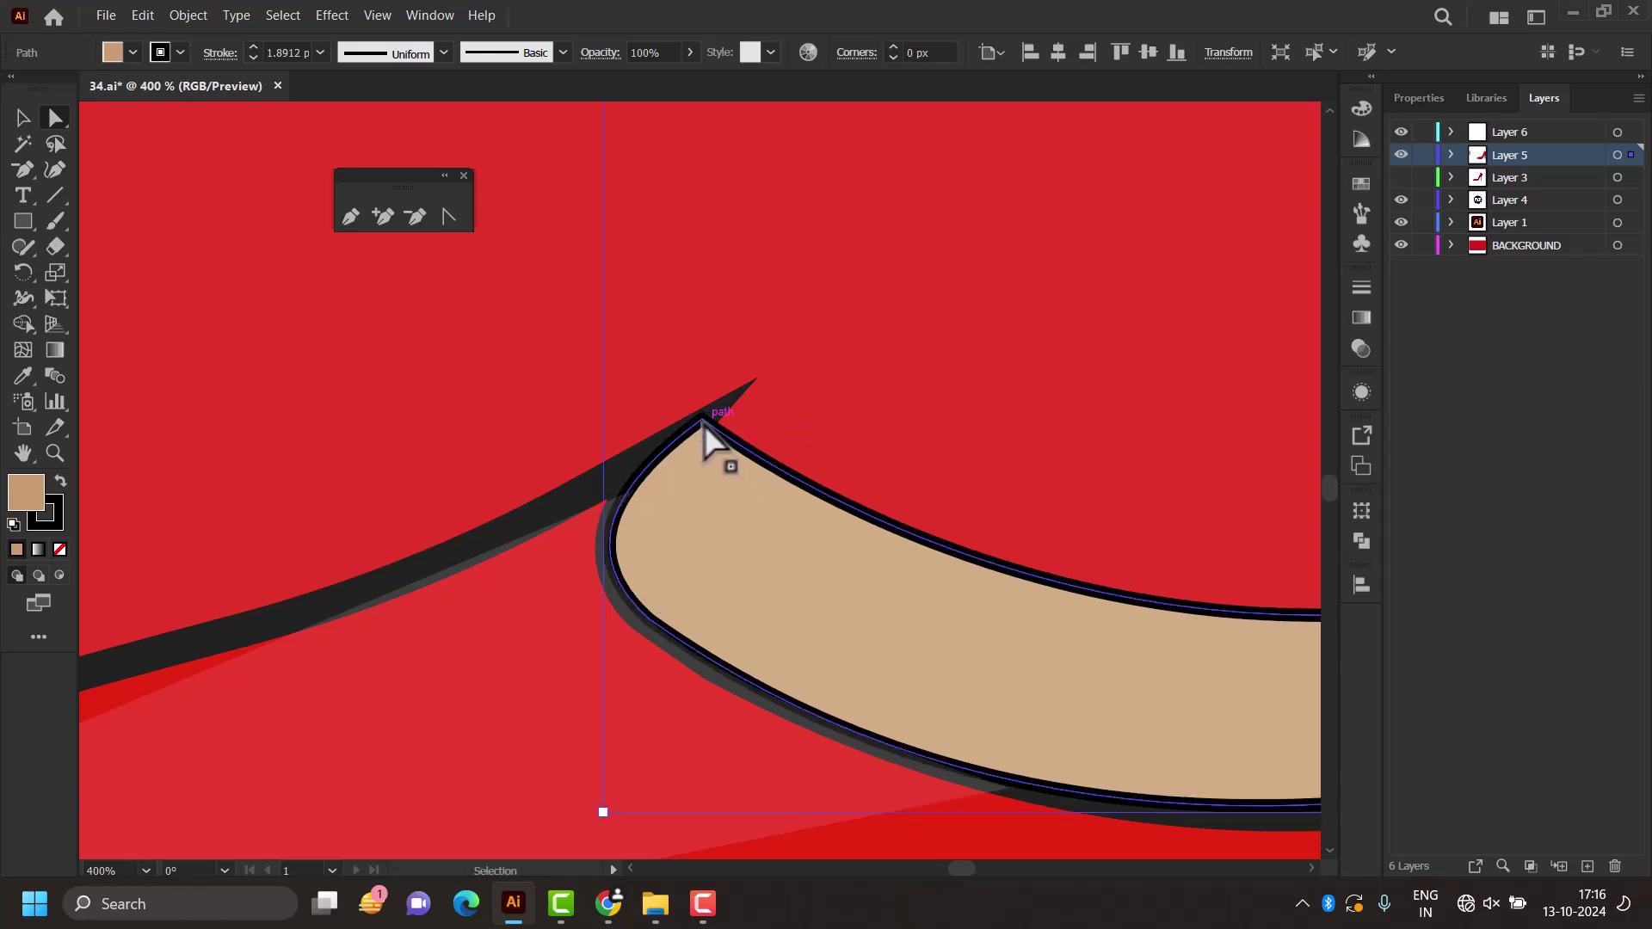
# Step: Draw an unfilled closed triangular sliver from the outline tip along the lining's top edge
pyautogui.click(695, 439)
pyautogui.press('p')
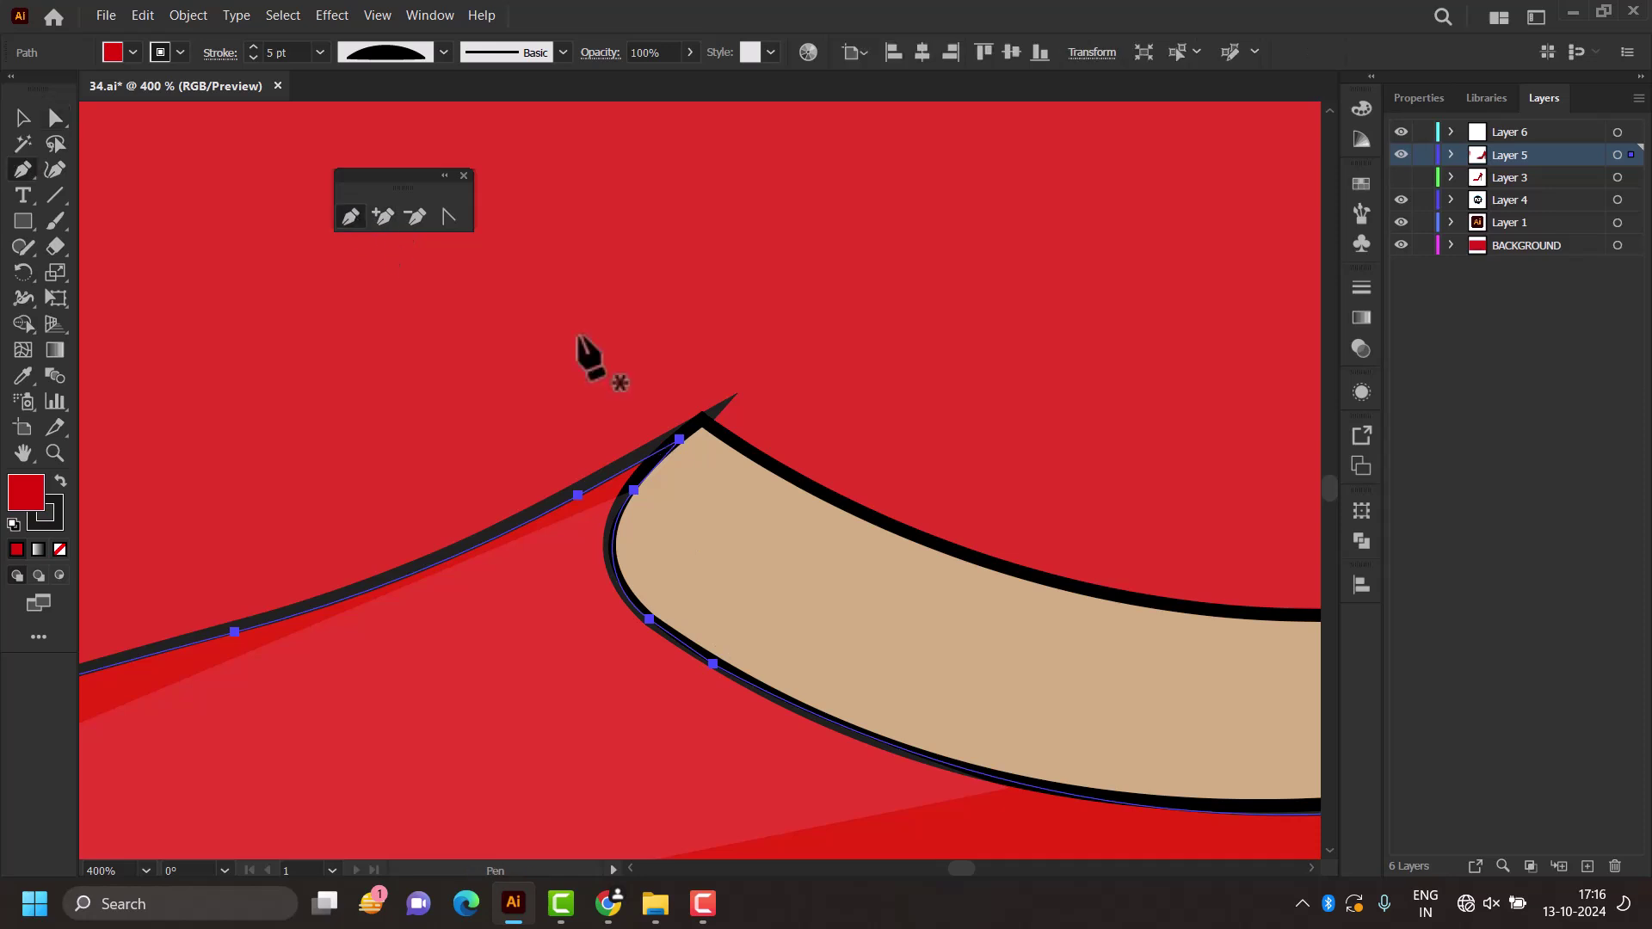
pyautogui.scroll(3, 723, 422)
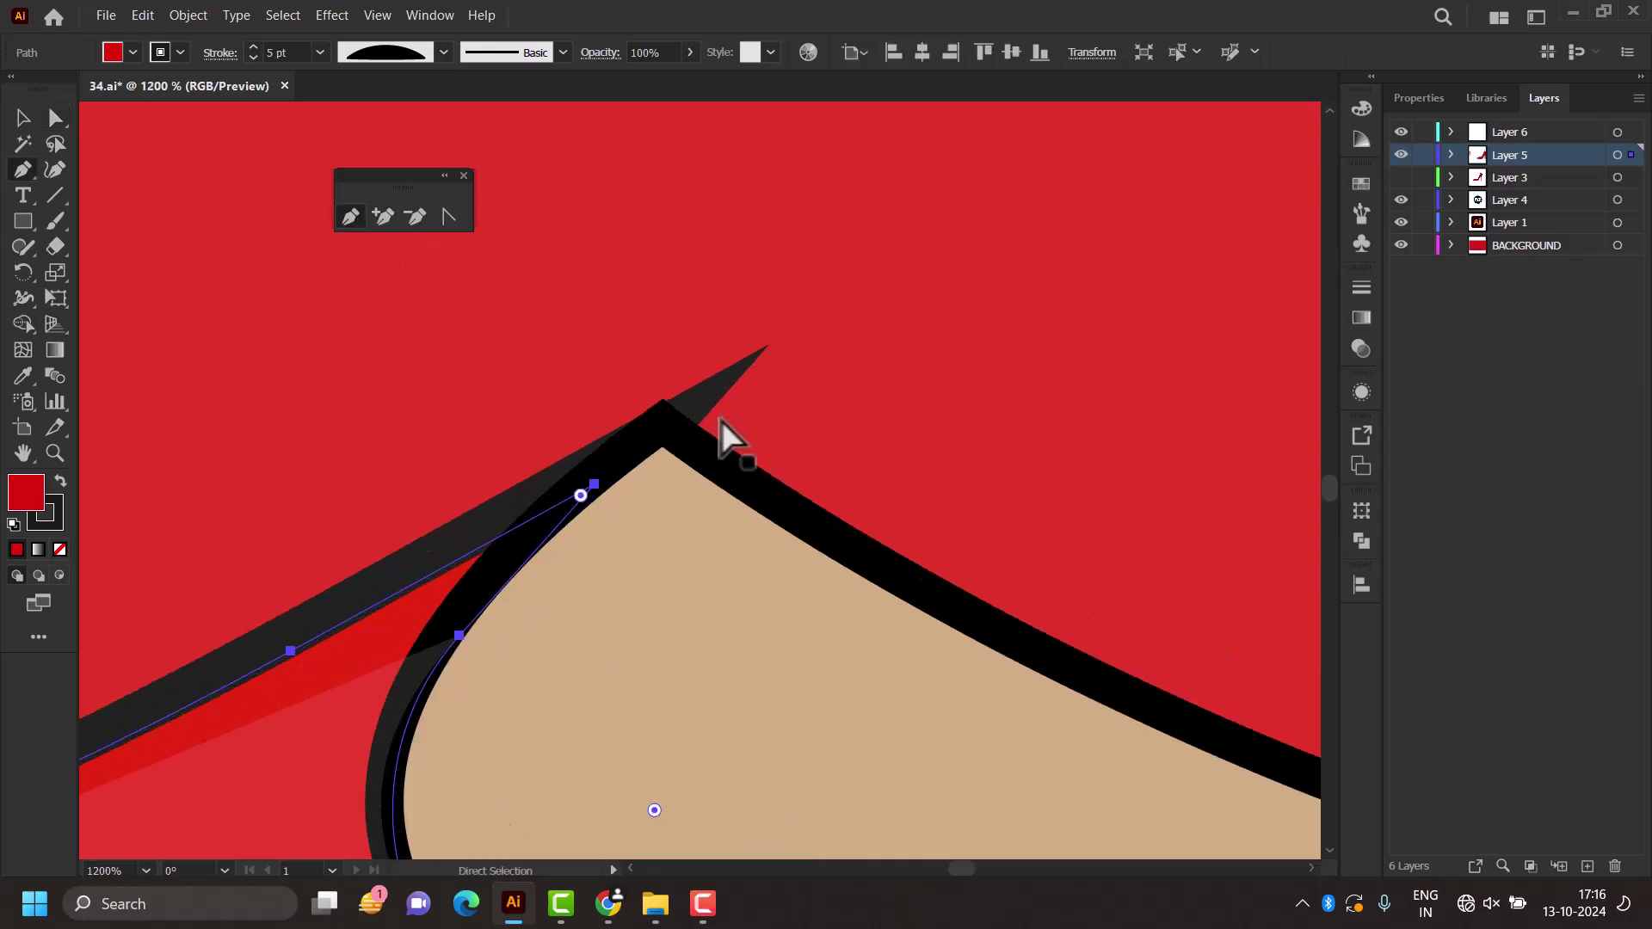
pyautogui.scroll(-4, 723, 426)
pyautogui.scroll(2, 761, 434)
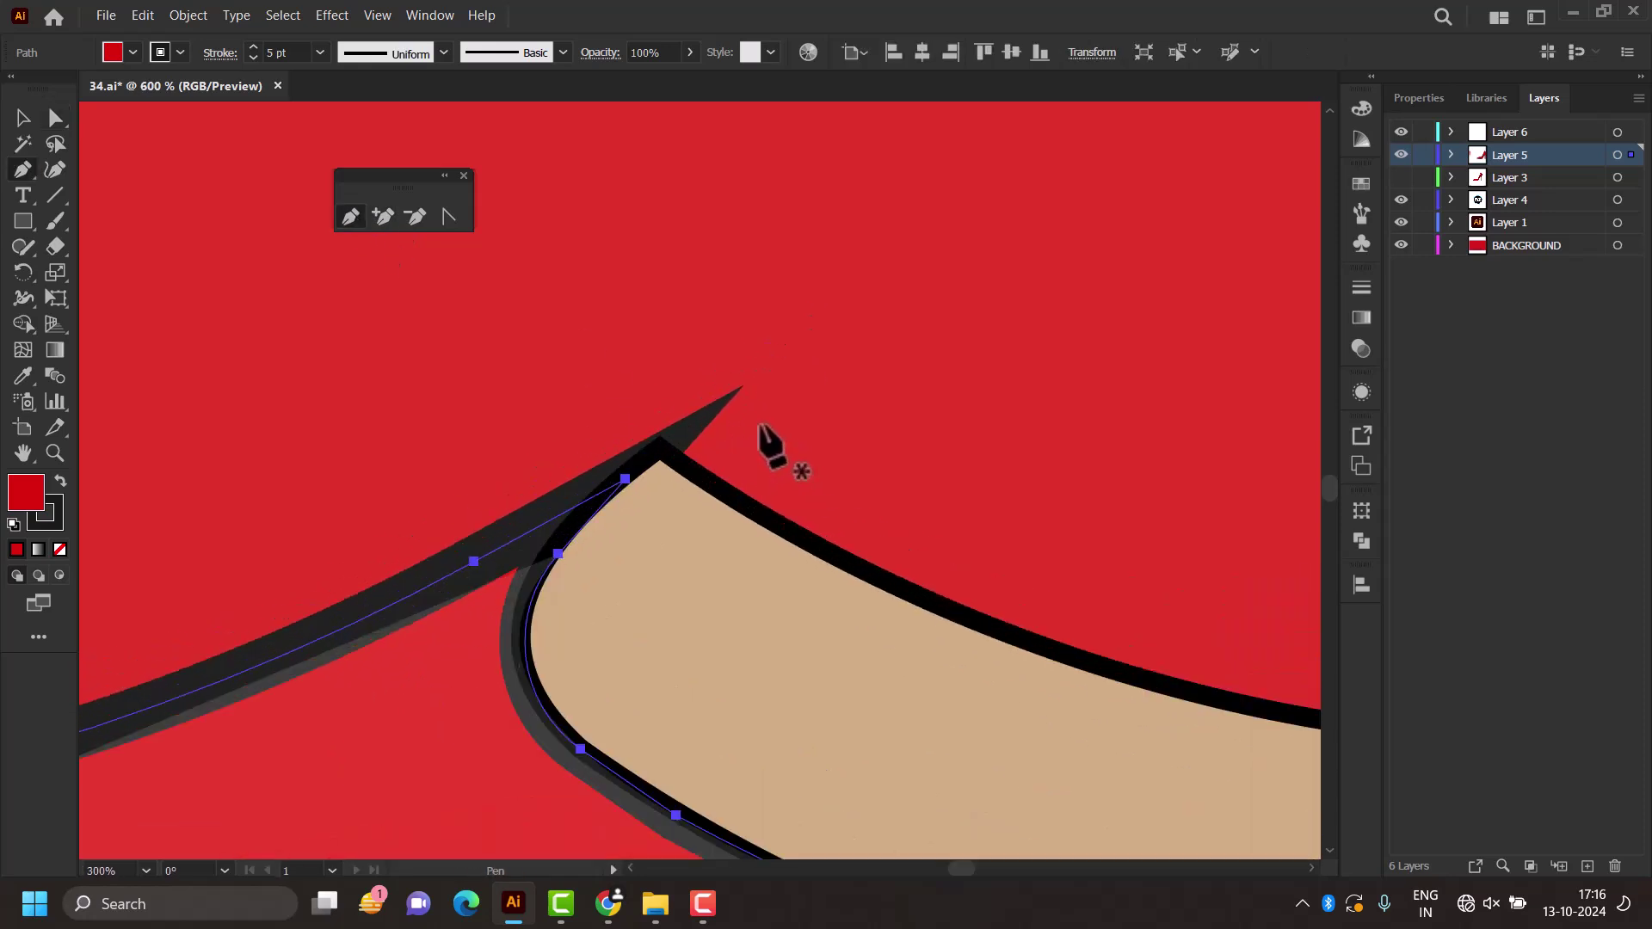
pyautogui.moveTo(740, 387); pyautogui.dragTo(752, 422)
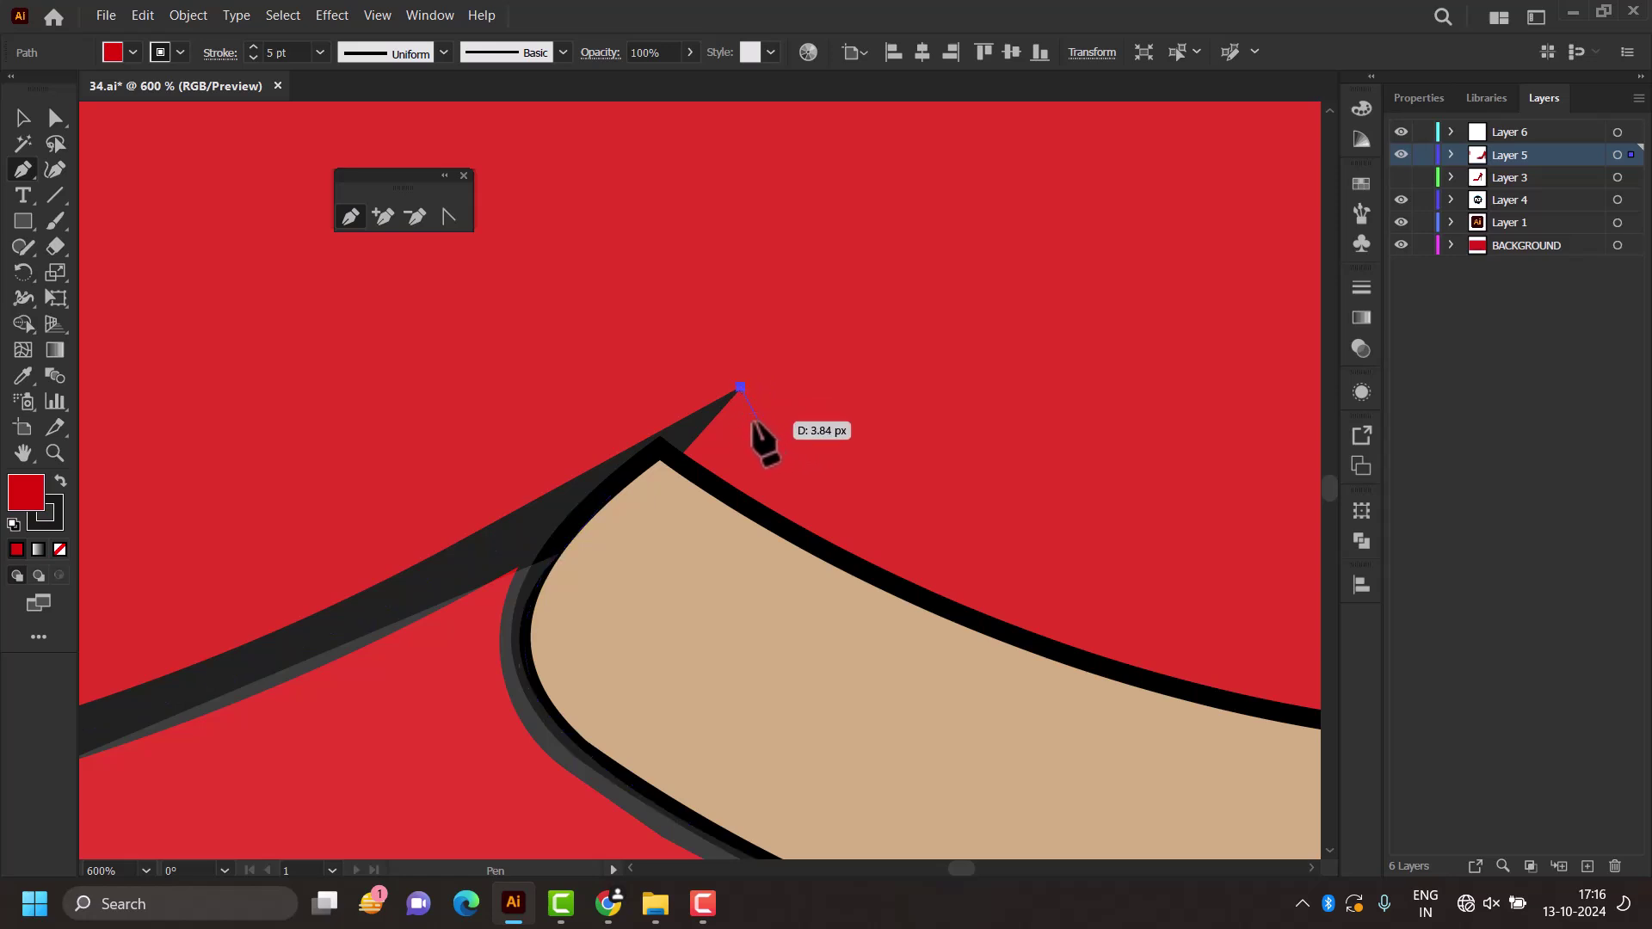
pyautogui.click(660, 448)
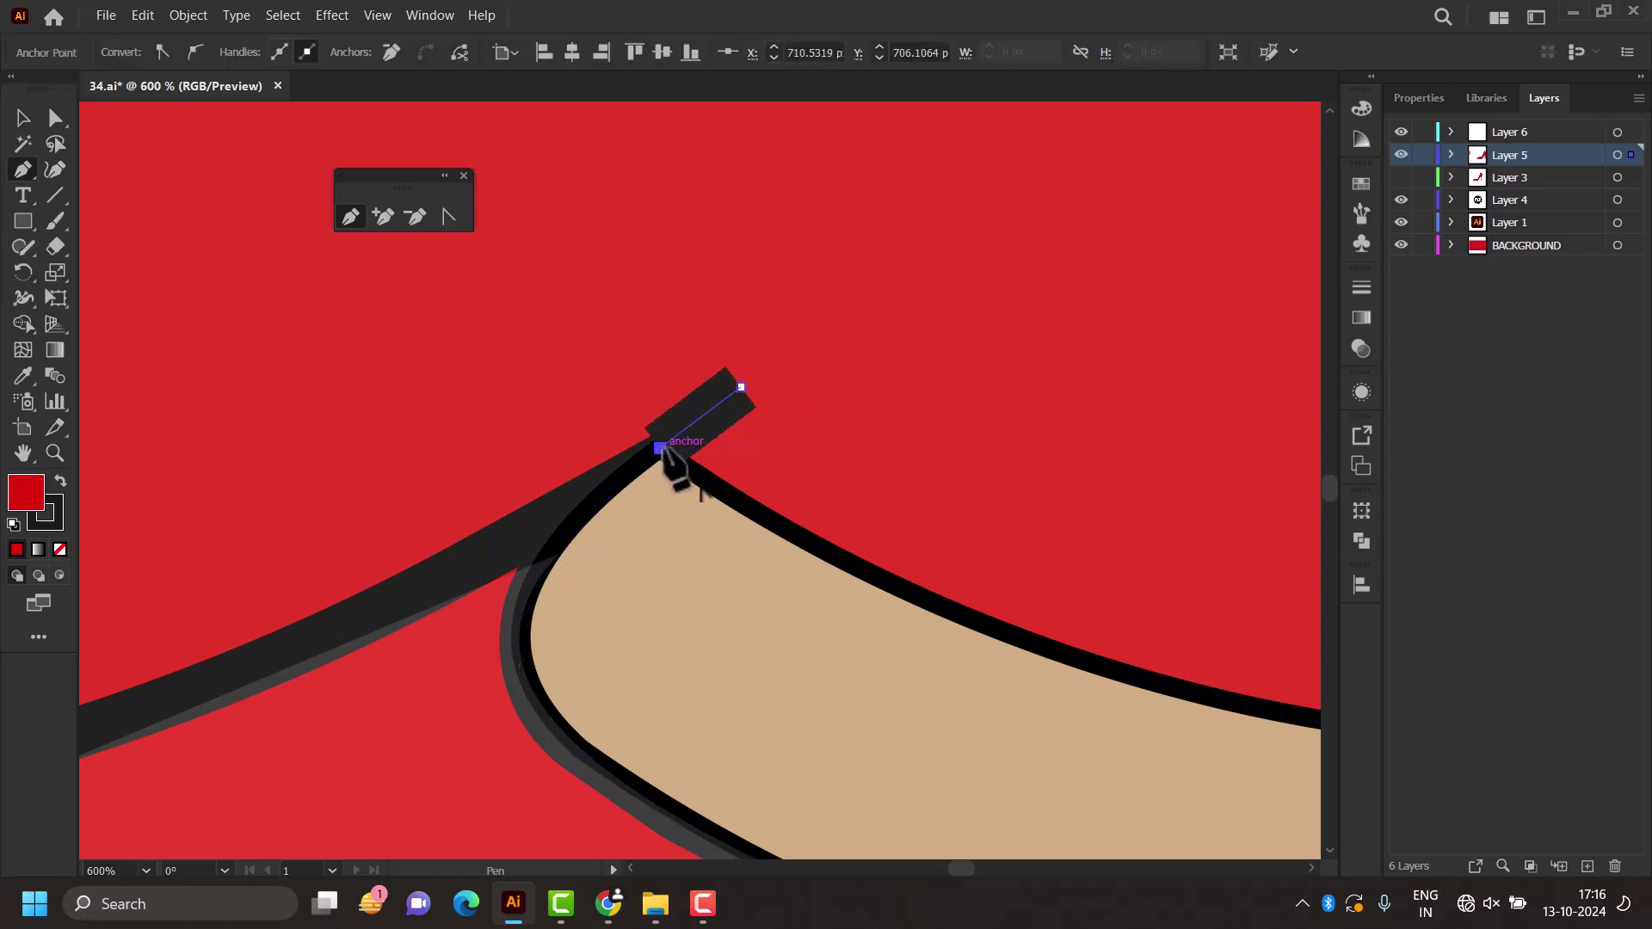
pyautogui.keyDown('alt'); pyautogui.scroll(-2, 680, 460); pyautogui.keyUp('alt')
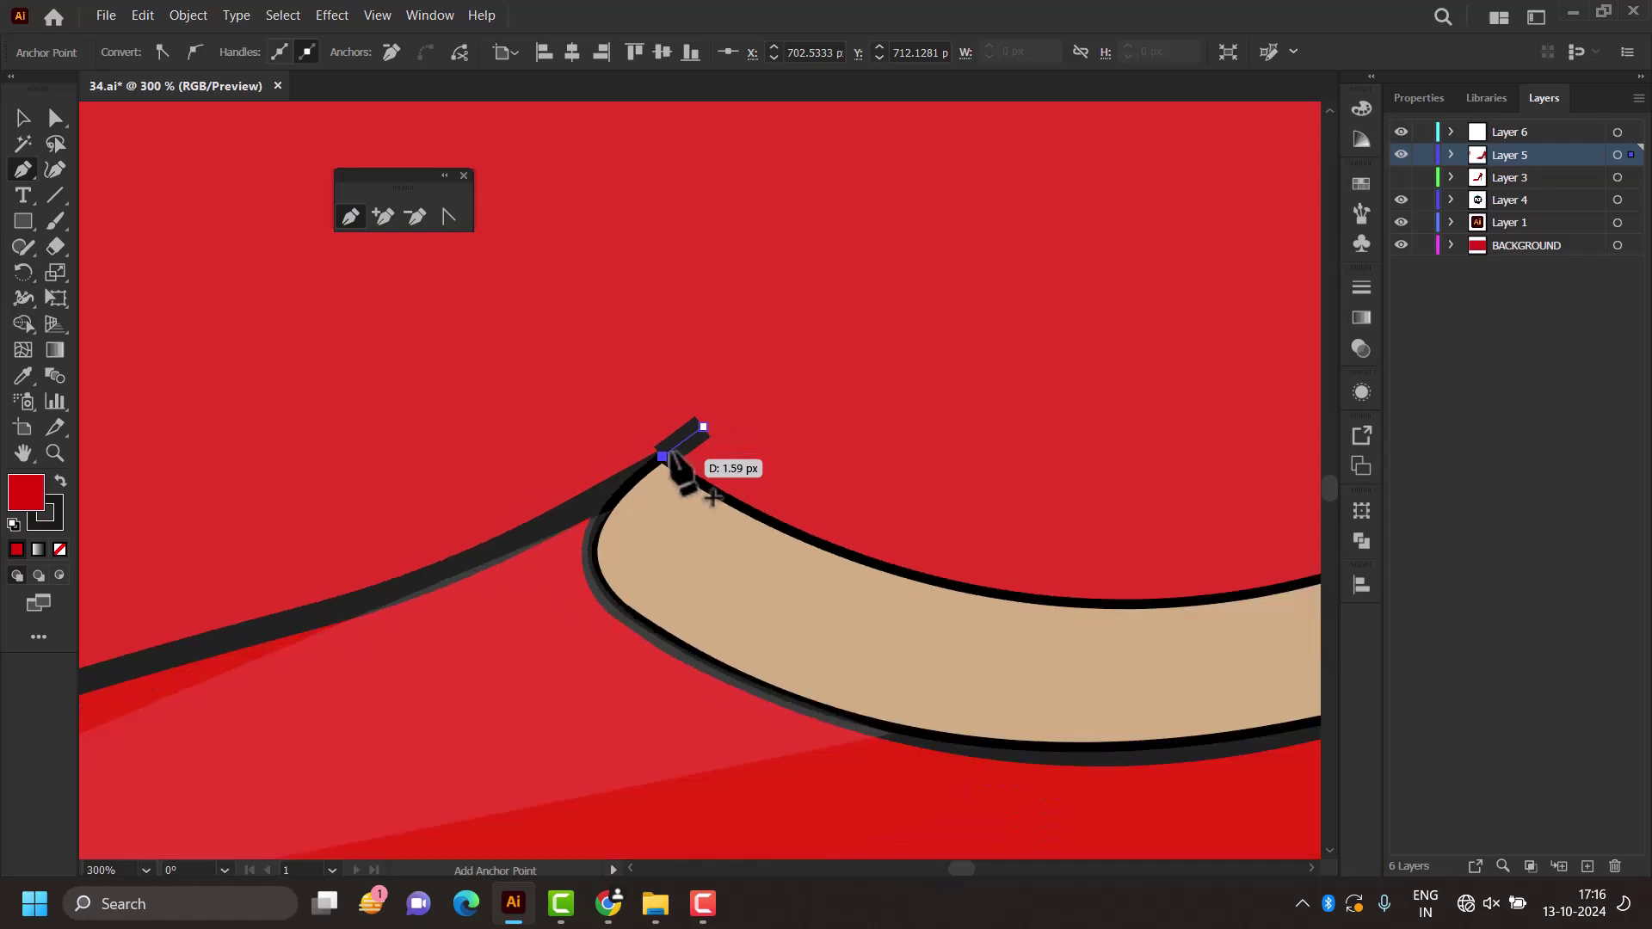
pyautogui.keyDown('alt'); pyautogui.scroll(-1, 755, 497); pyautogui.keyUp('alt')
pyautogui.keyDown('alt'); pyautogui.scroll(-2, 832, 526); pyautogui.keyUp('alt')
pyautogui.keyDown('alt'); pyautogui.scroll(2, 860, 517); pyautogui.keyUp('alt')
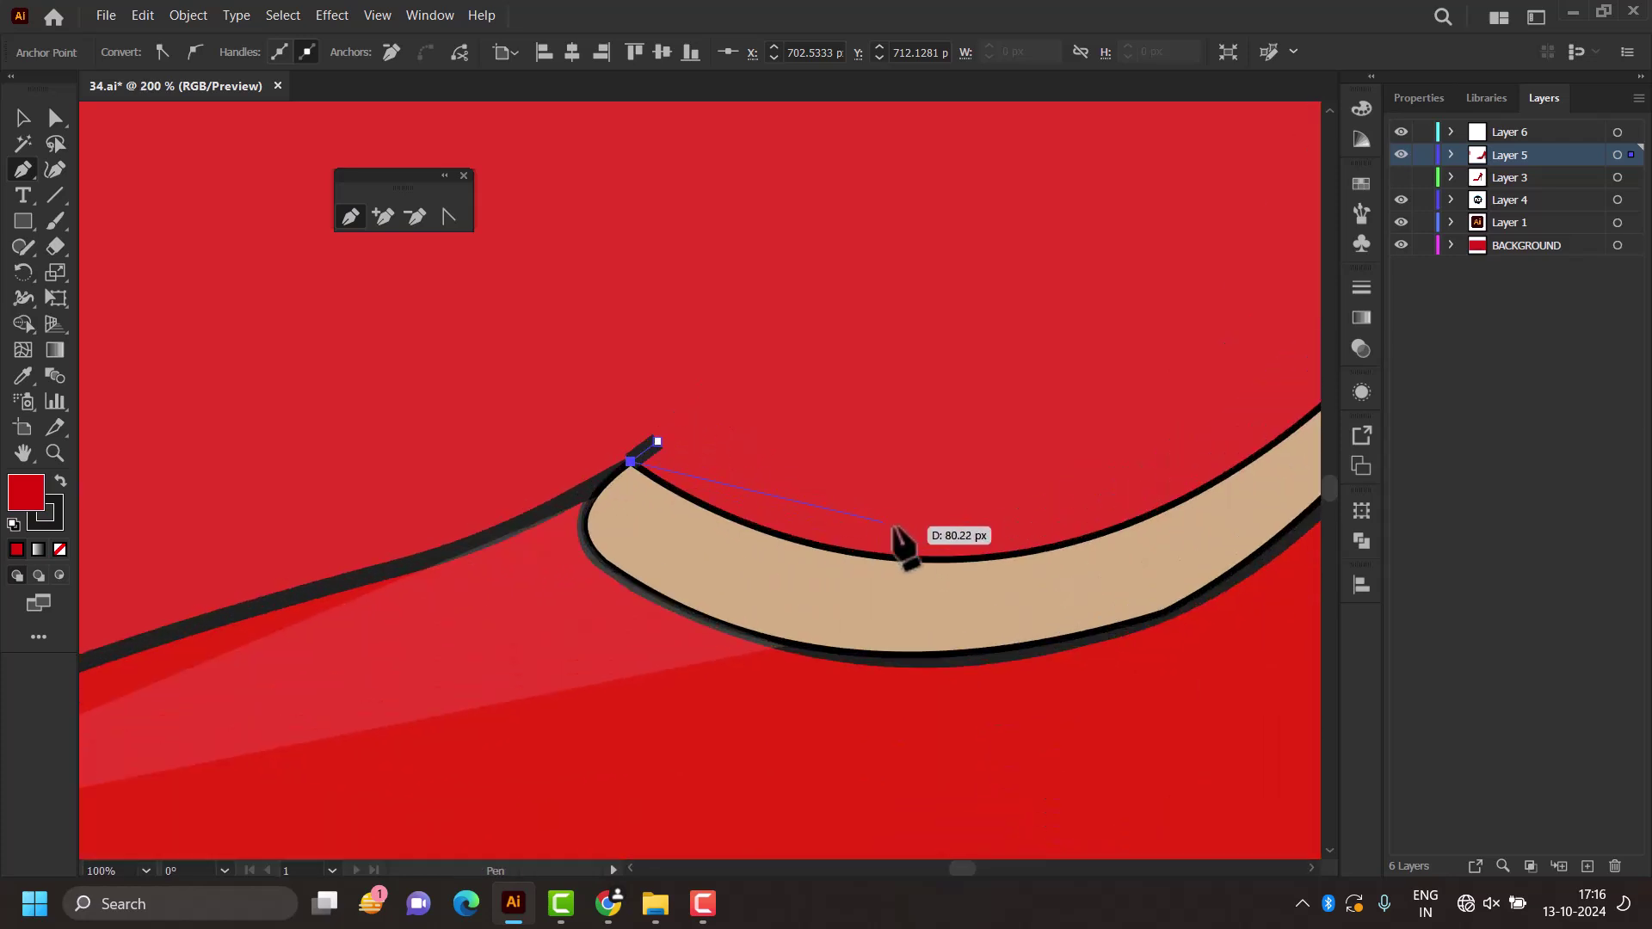
pyautogui.click(940, 559)
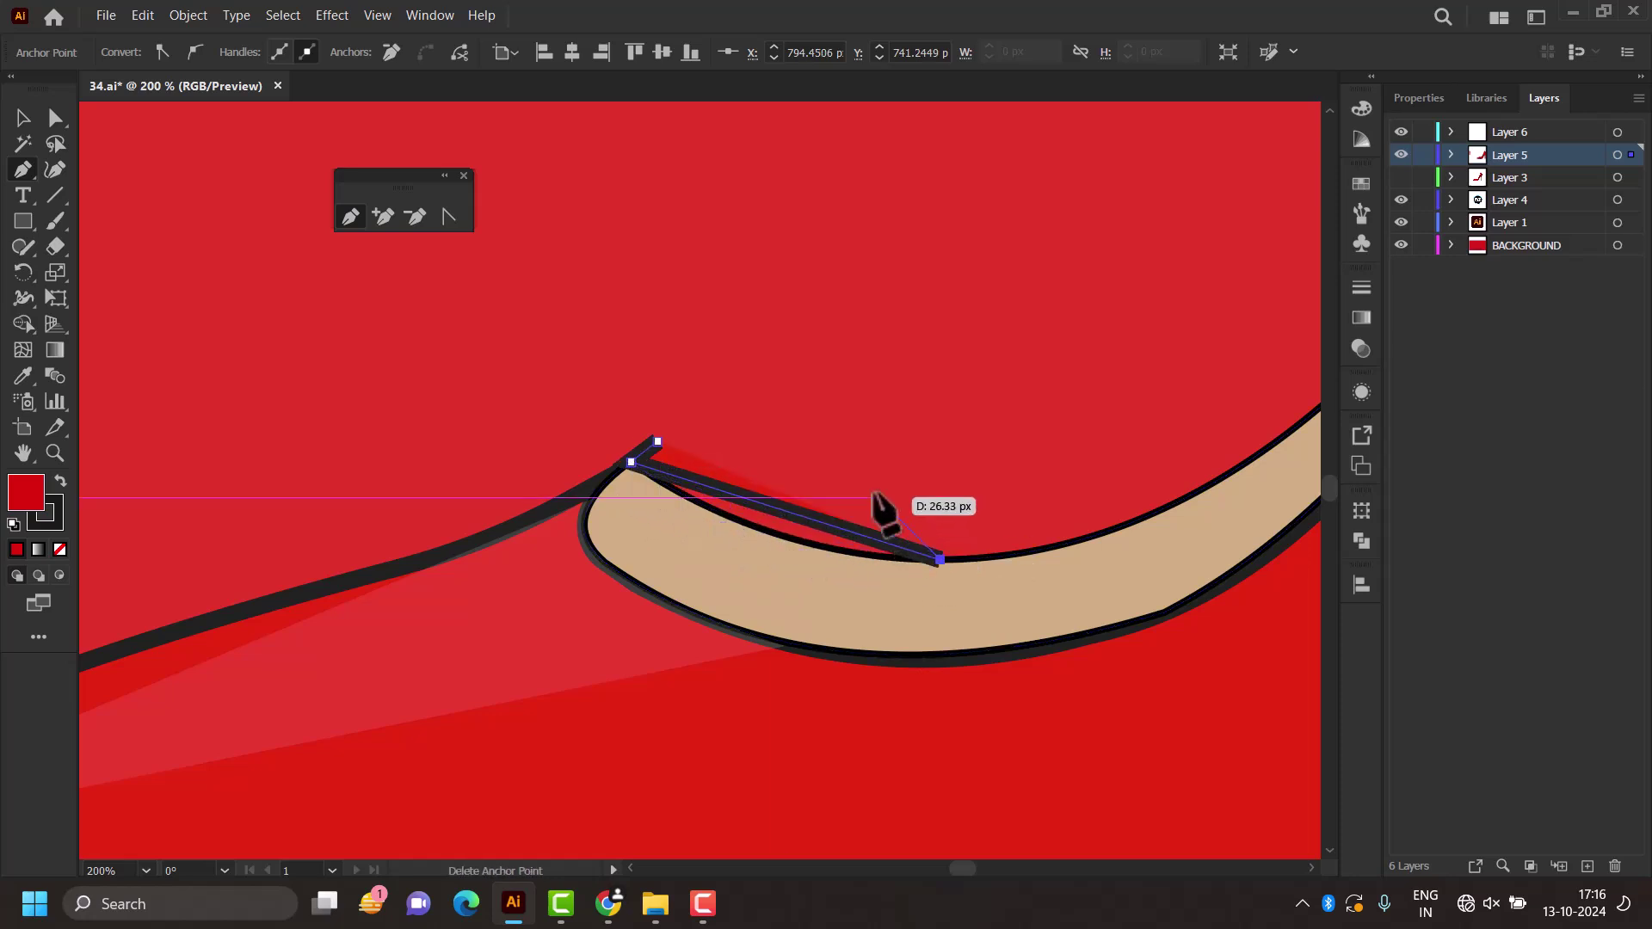
pyautogui.click(657, 442)
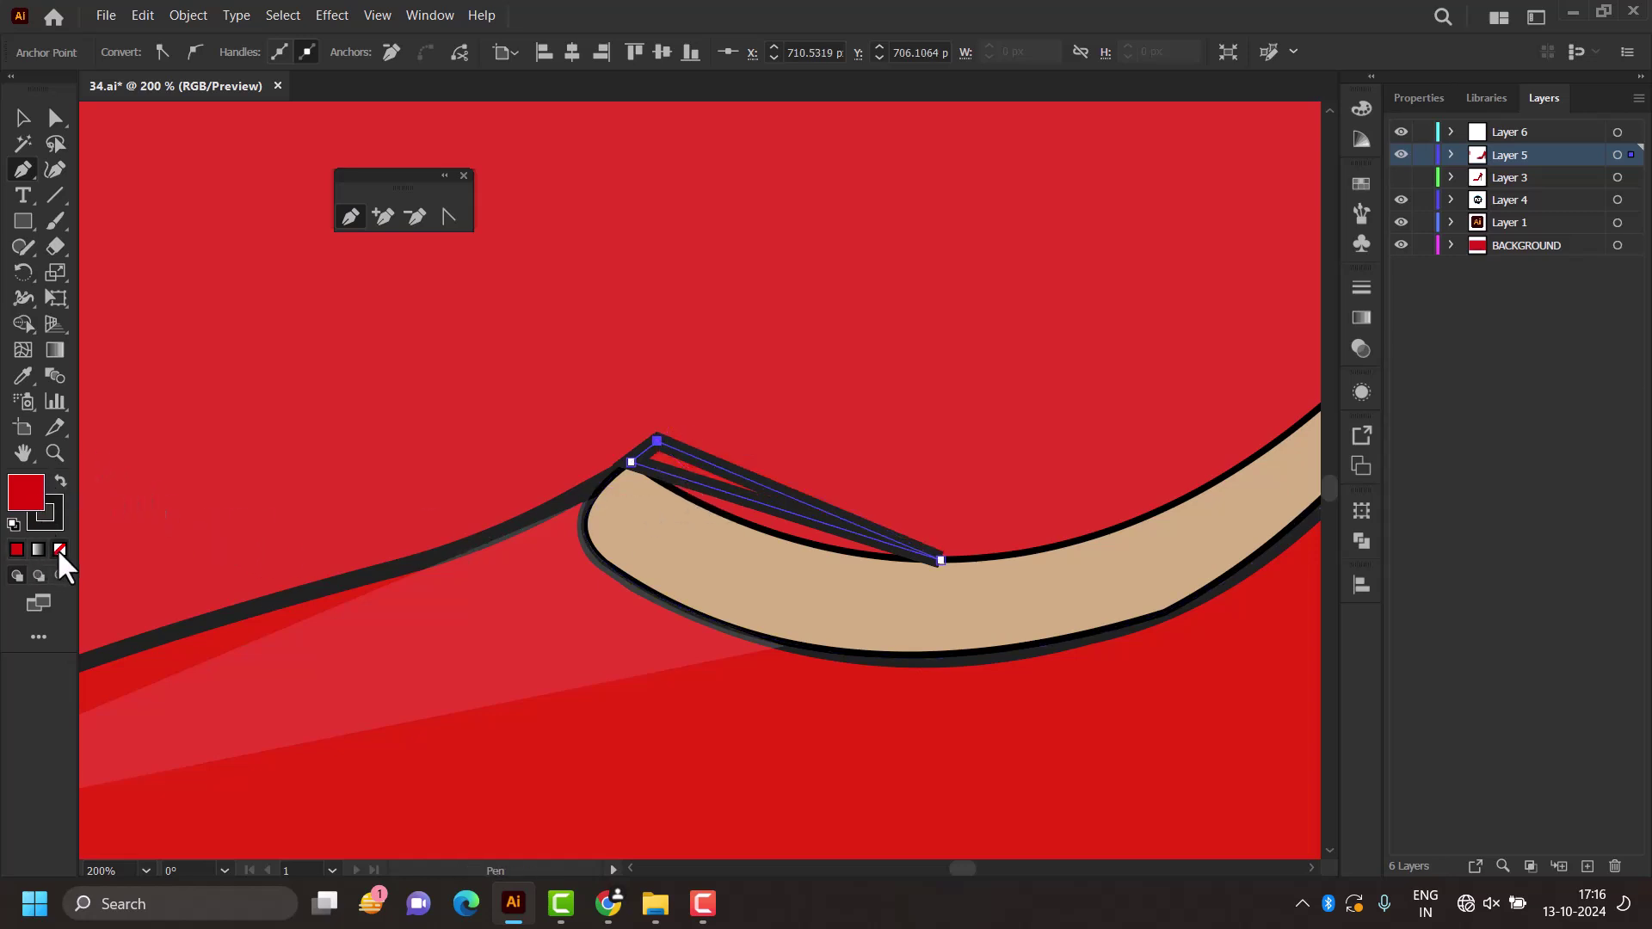
pyautogui.click(55, 503)
# Step: Bend the sliver's lower edge into a curve following the beige lining
pyautogui.click(35, 119)
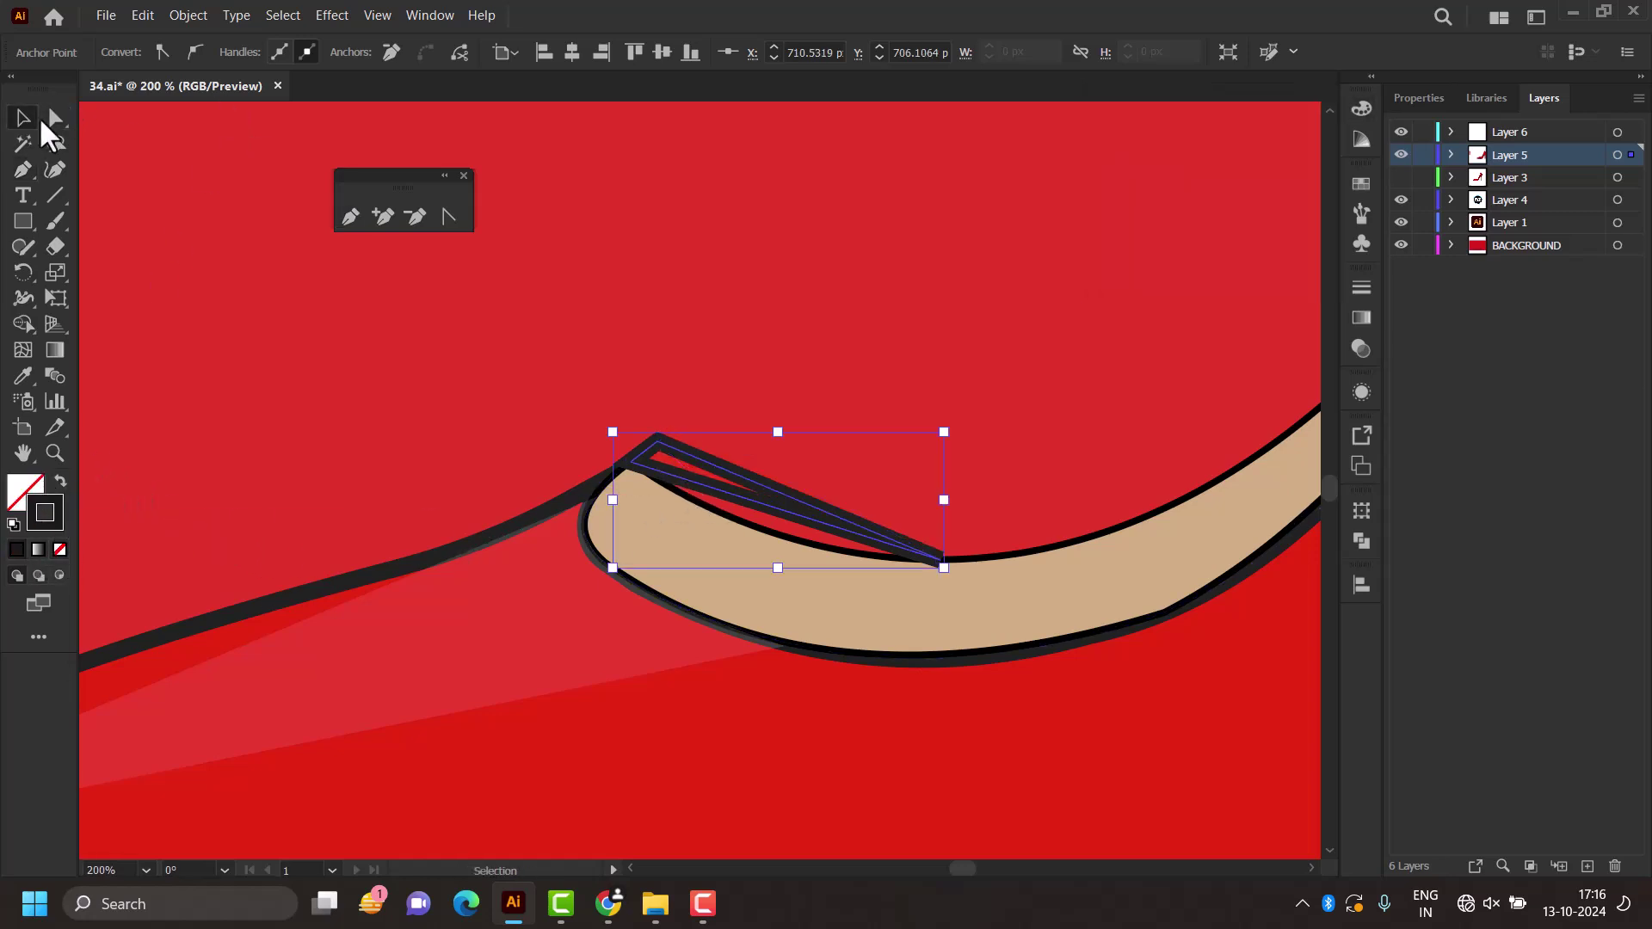
pyautogui.click(774, 498)
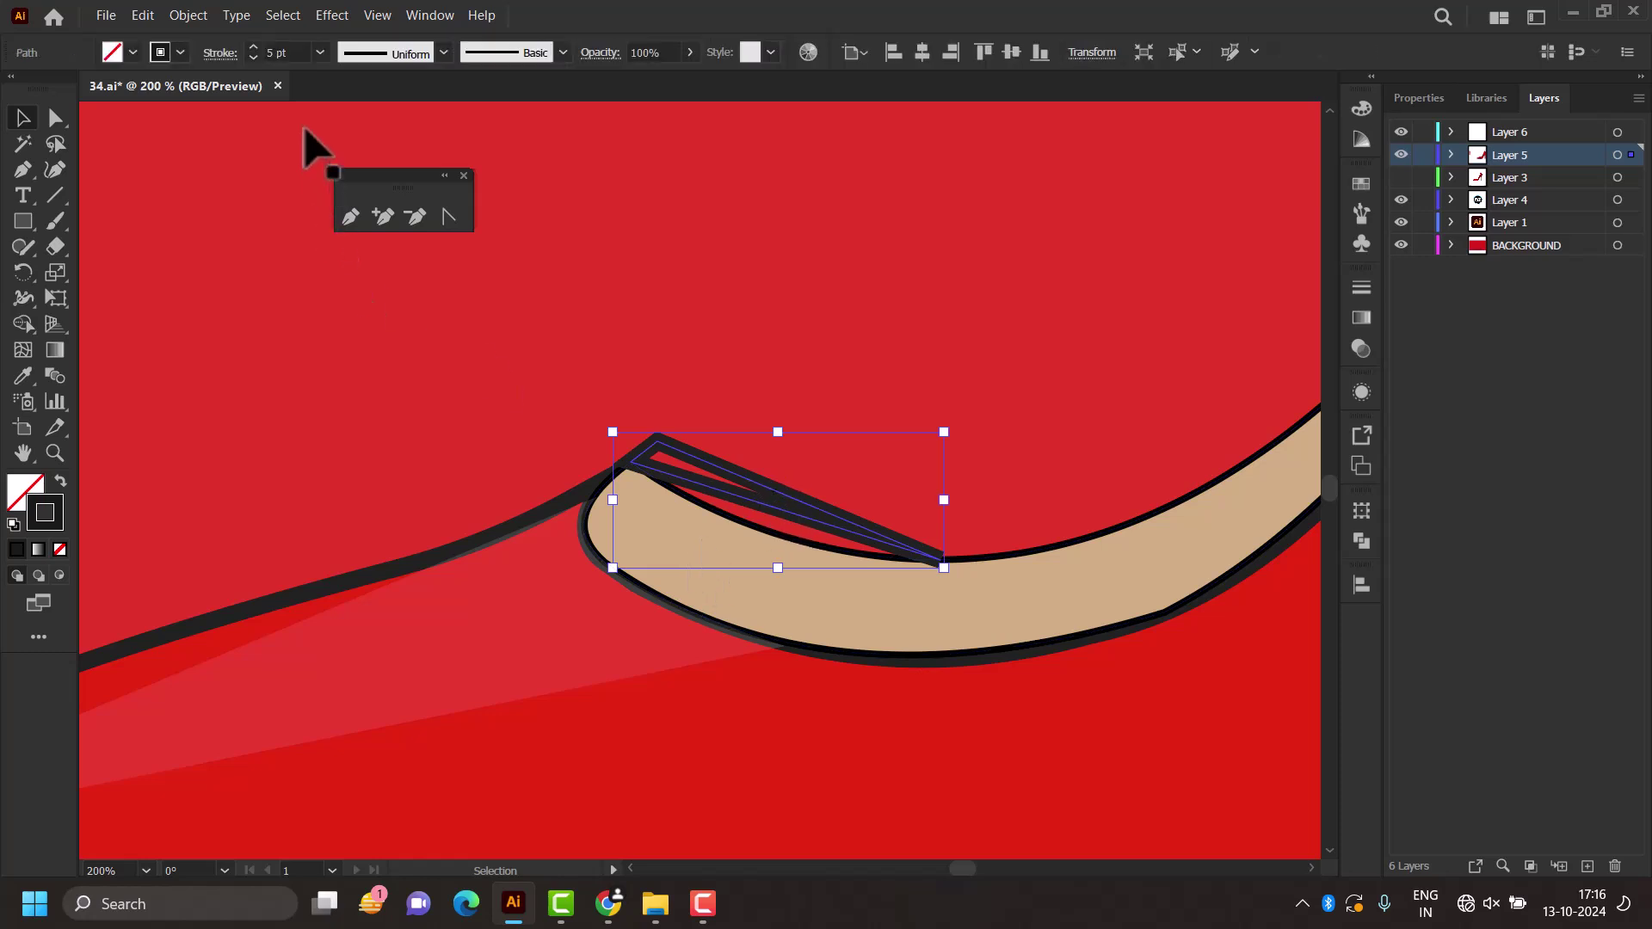
pyautogui.click(448, 216)
pyautogui.moveTo(803, 531); pyautogui.dragTo(812, 554)
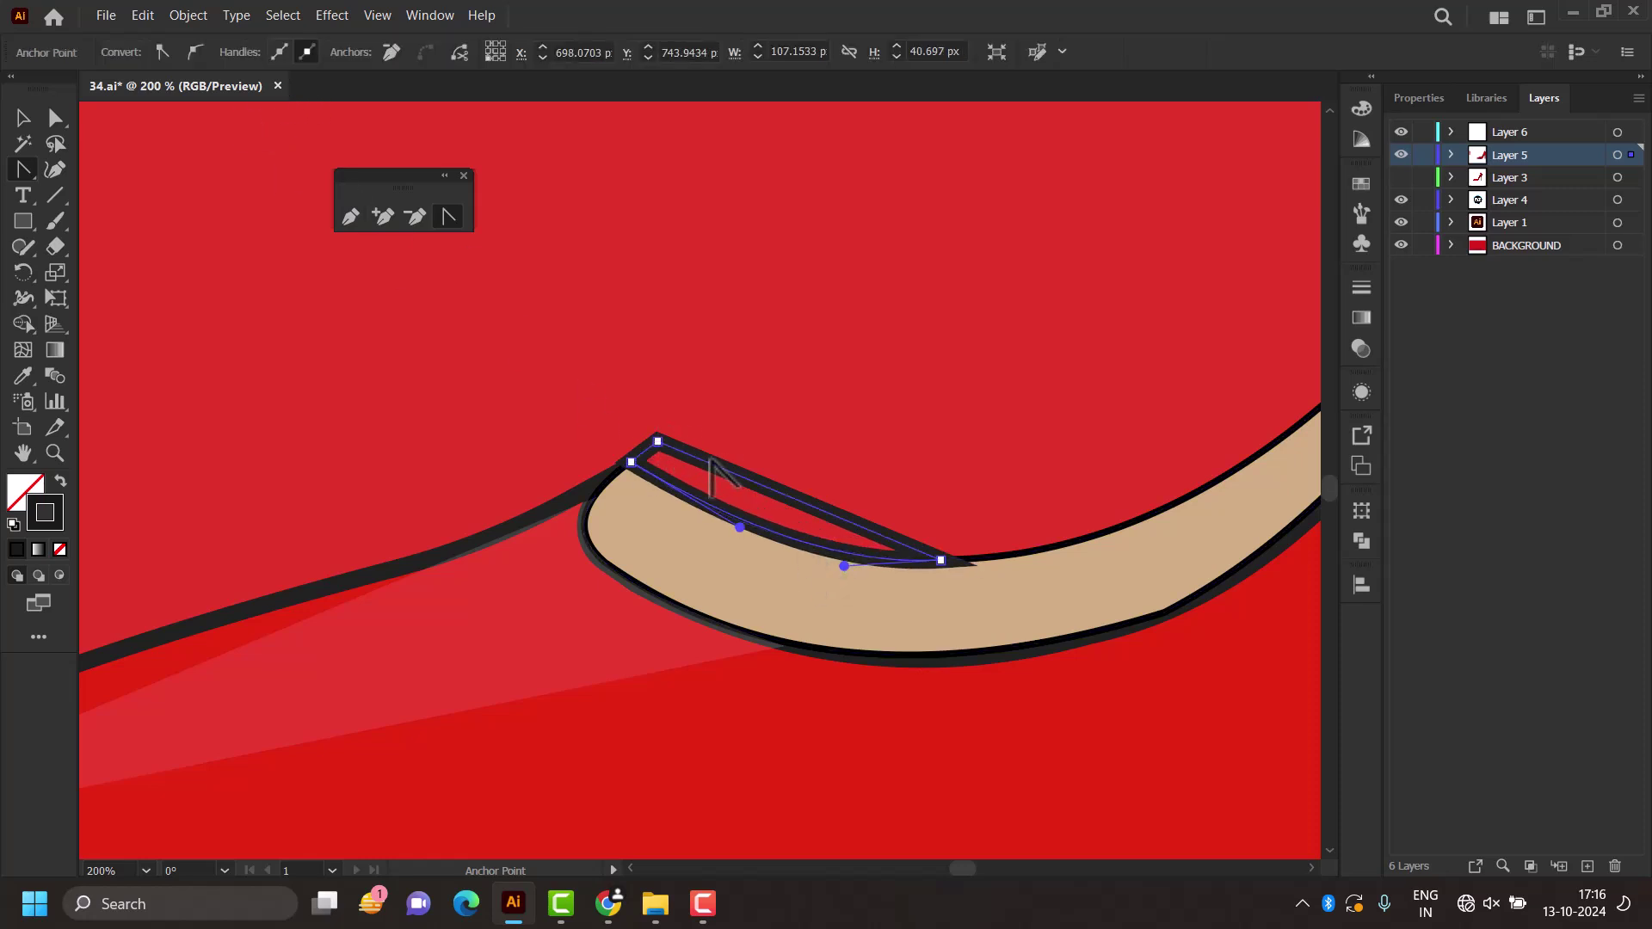
pyautogui.click(22, 118)
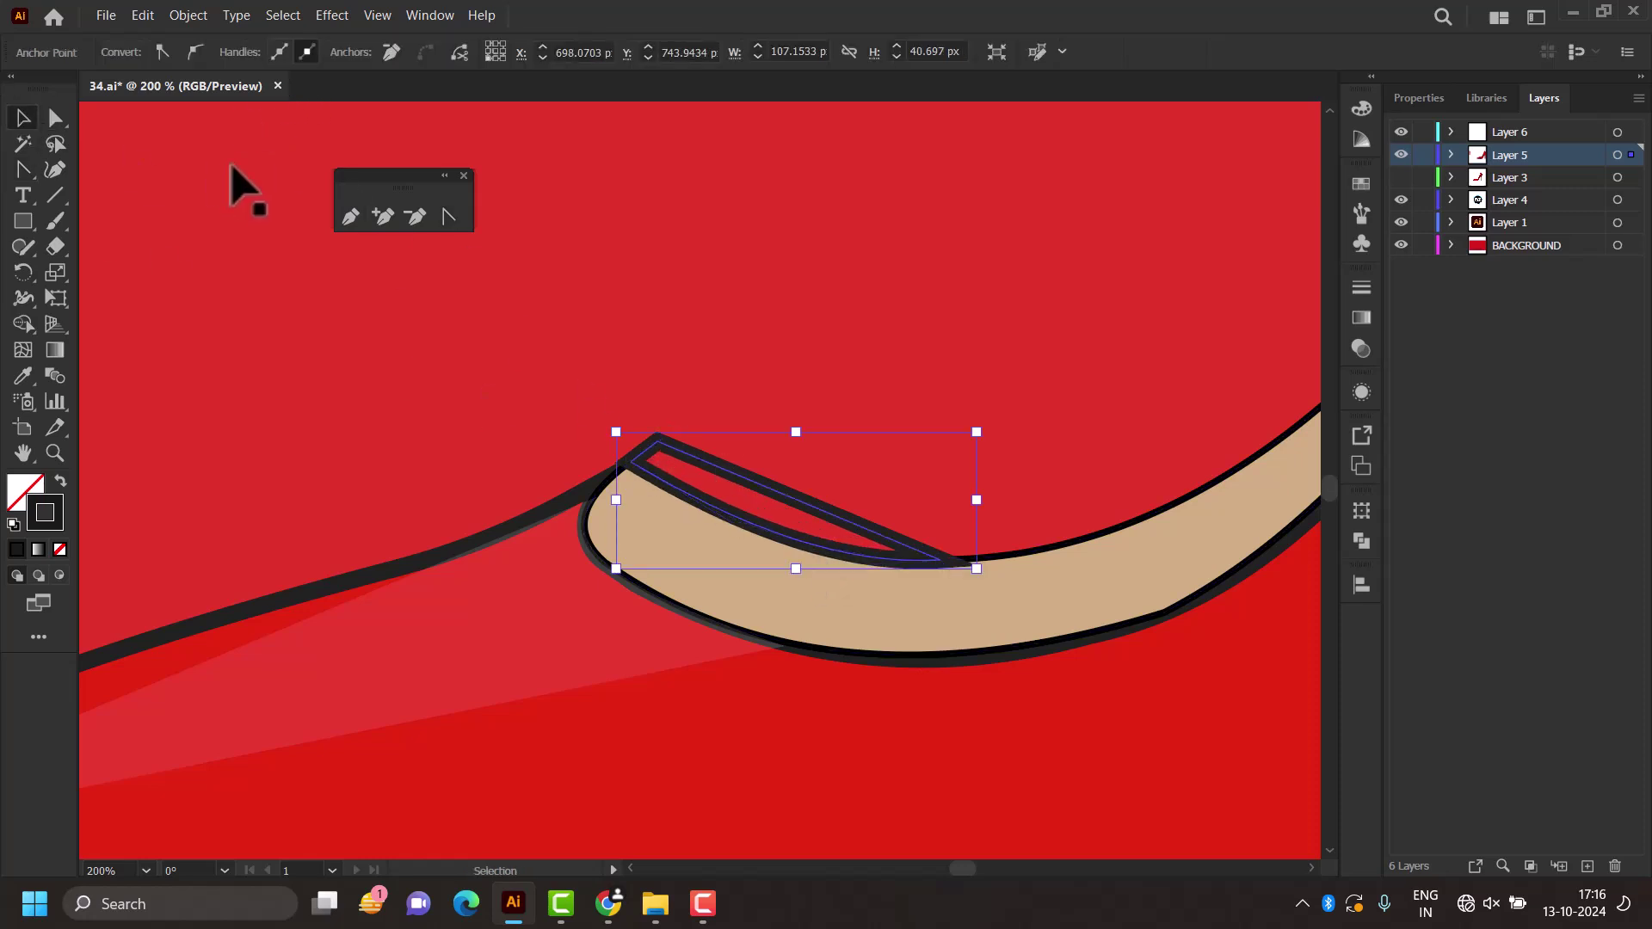
pyautogui.click(704, 457)
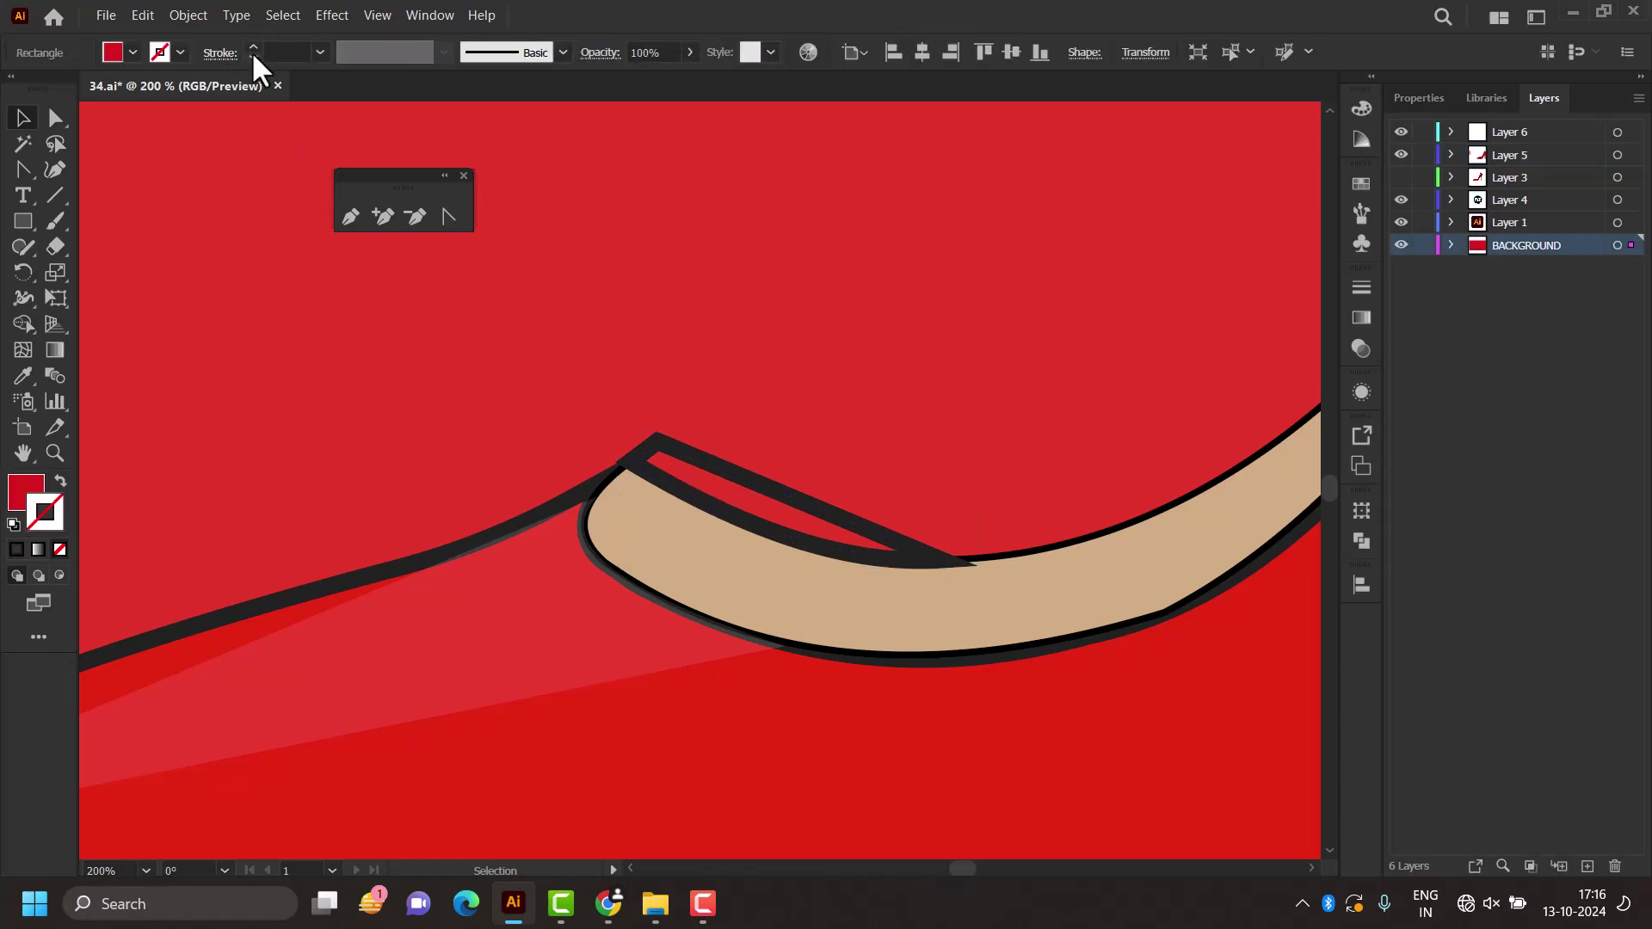
# Step: Give the red background a thin 0.25 pt black outline, keeping its fill
pyautogui.click(253, 47)
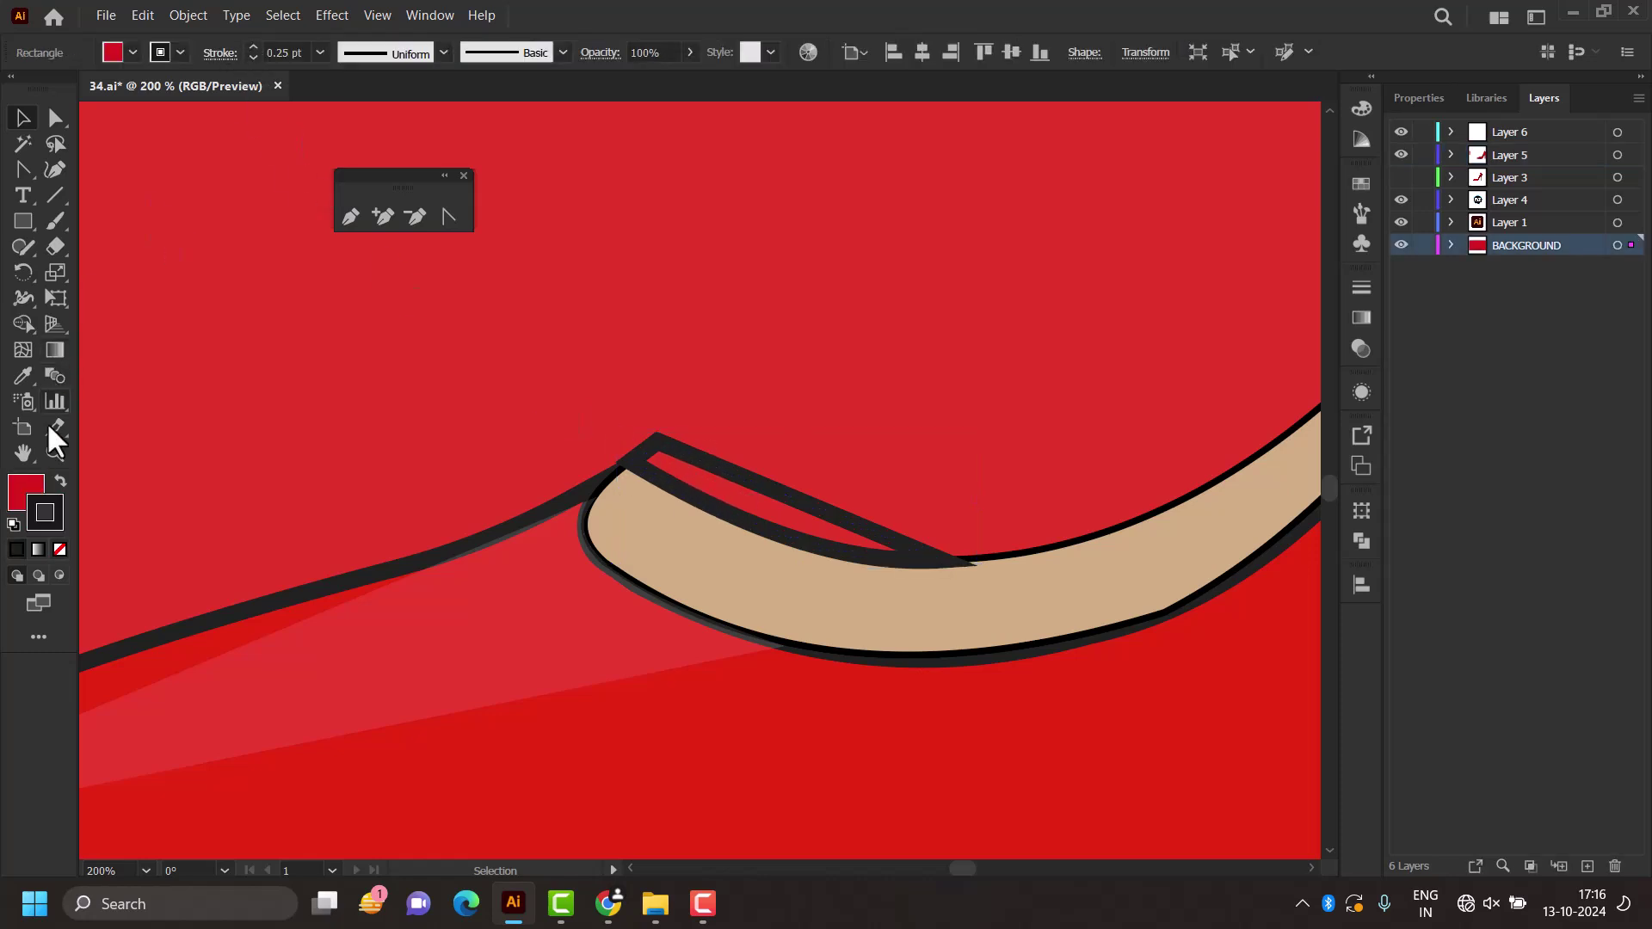
pyautogui.click(59, 549)
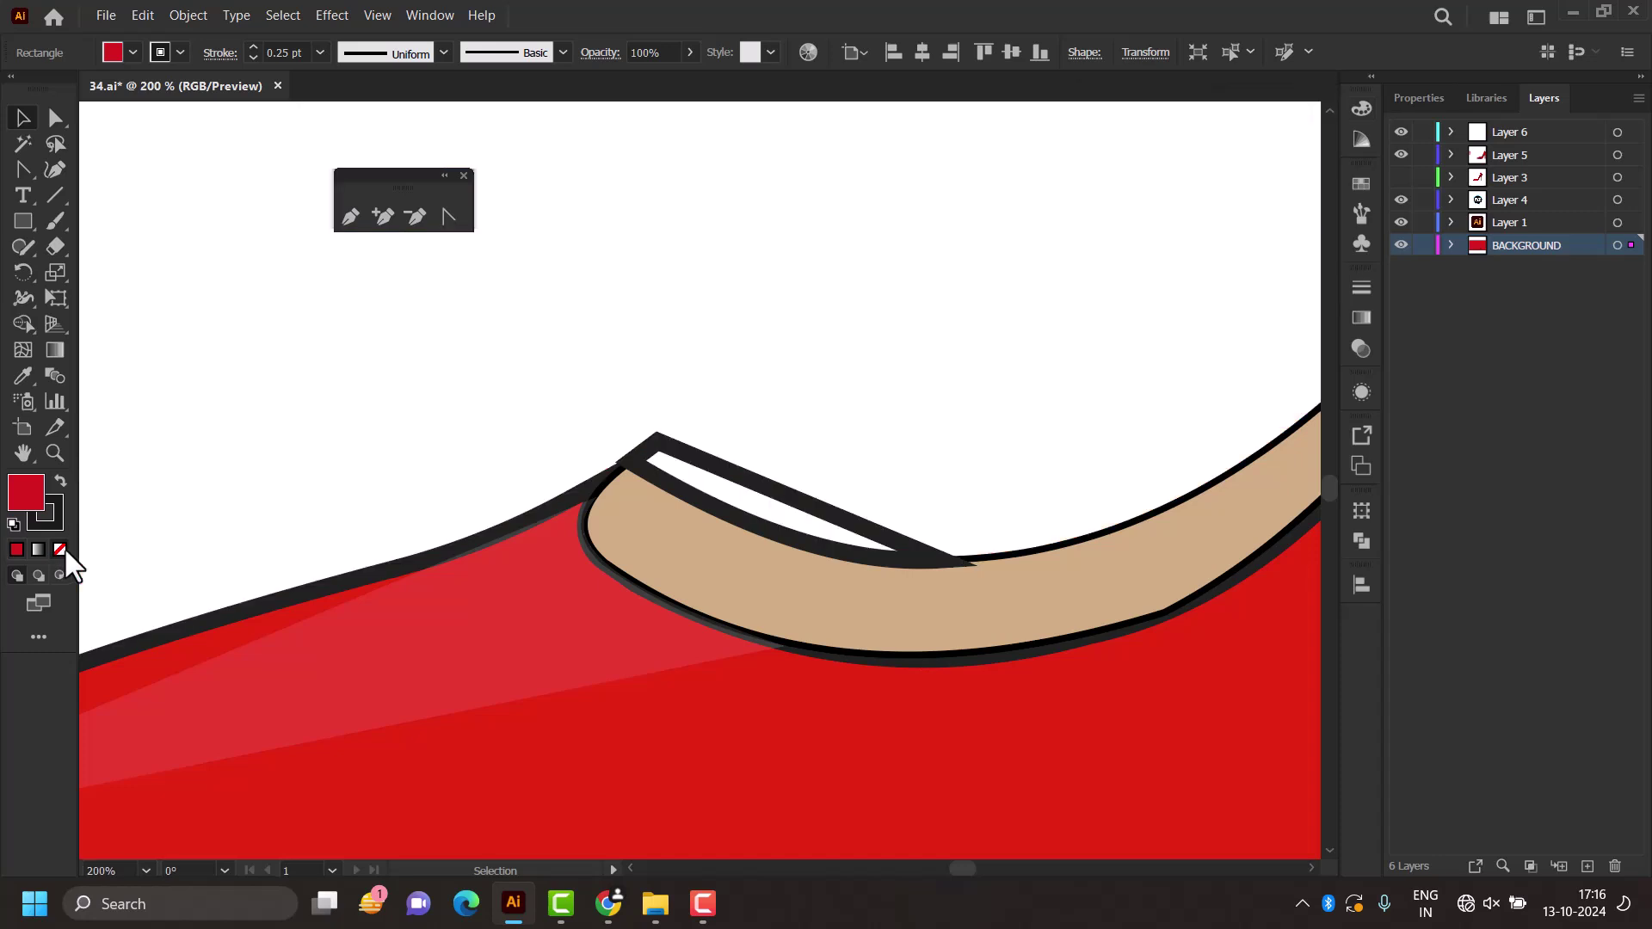
pyautogui.keyDown('alt'); pyautogui.scroll(-3, 236, 552); pyautogui.keyUp('alt')
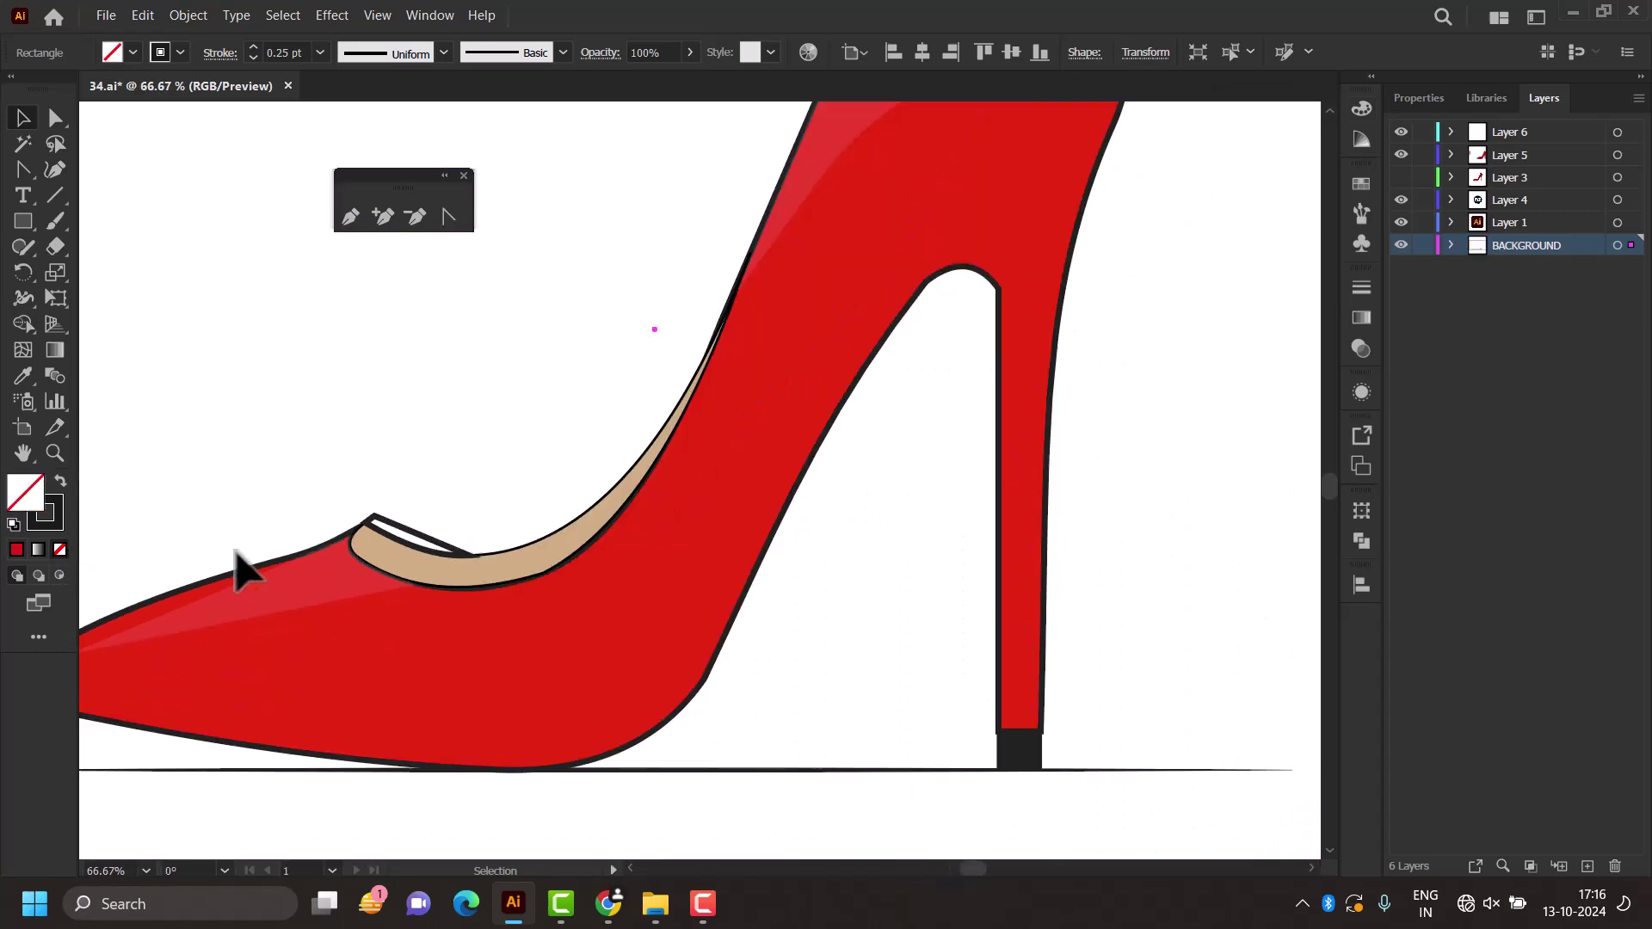
pyautogui.hotkey('ctrl', 'z')
pyautogui.keyDown('alt'); pyautogui.scroll(-1, 664, 516); pyautogui.keyUp('alt')
pyautogui.keyDown('alt'); pyautogui.scroll(1, 506, 469); pyautogui.keyUp('alt')
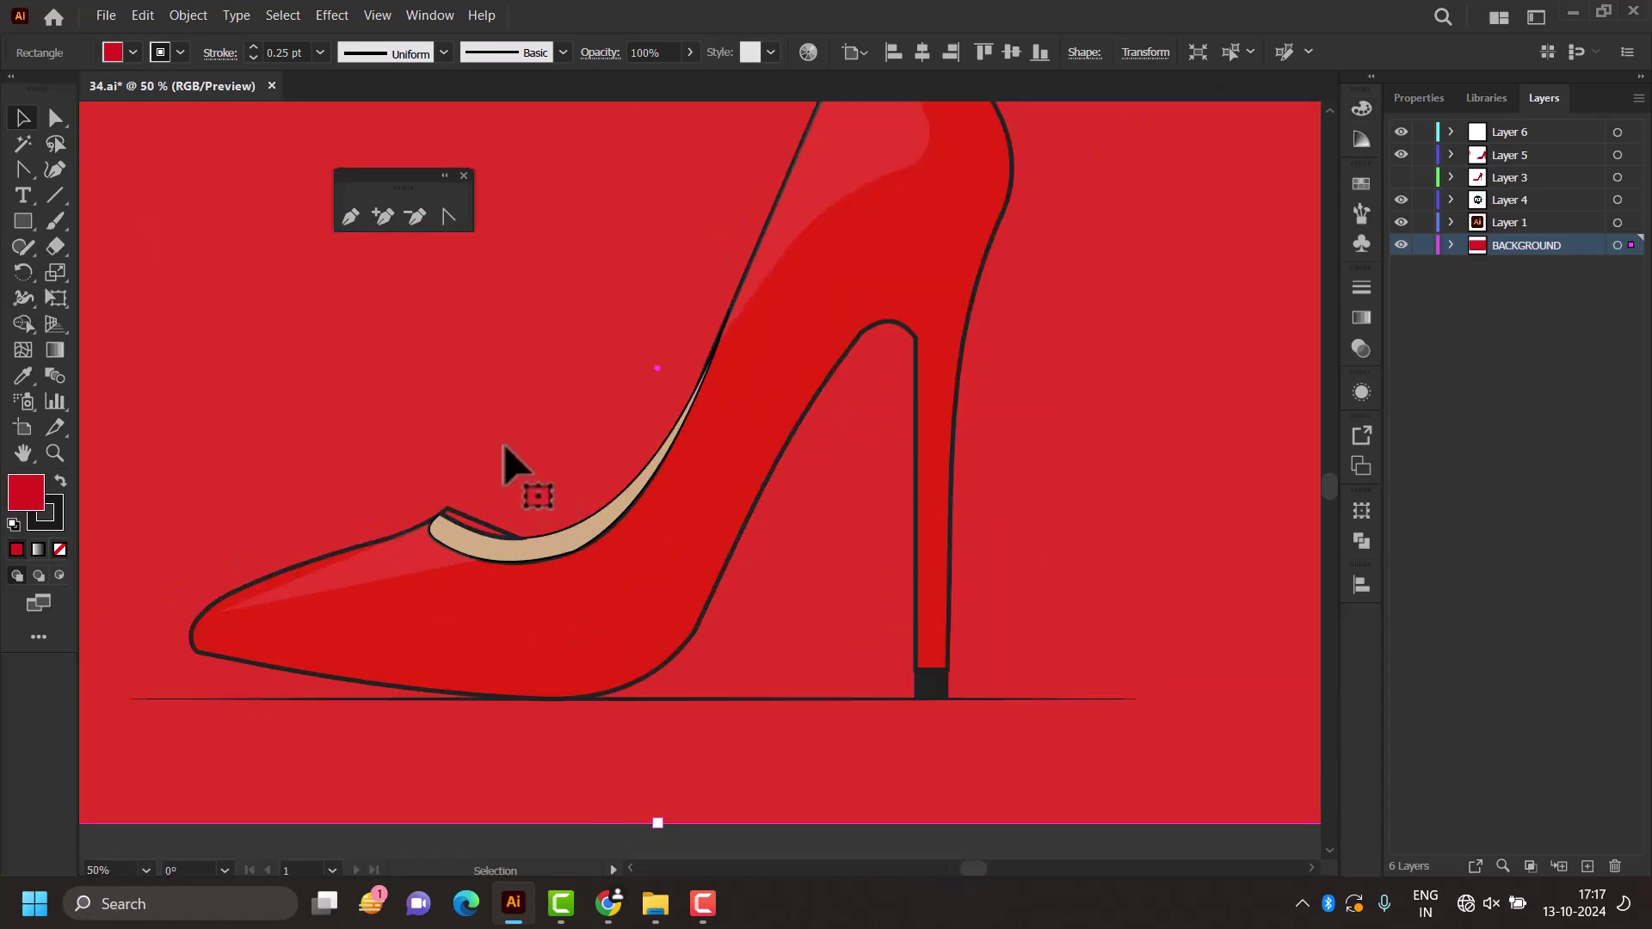
pyautogui.keyDown('alt'); pyautogui.scroll(1, 472, 542); pyautogui.keyUp('alt')
pyautogui.keyDown('alt'); pyautogui.scroll(1, 465, 525); pyautogui.keyUp('alt')
# Step: Set the sliver's stroke to 2 pt and nudge it into place
pyautogui.click(516, 542)
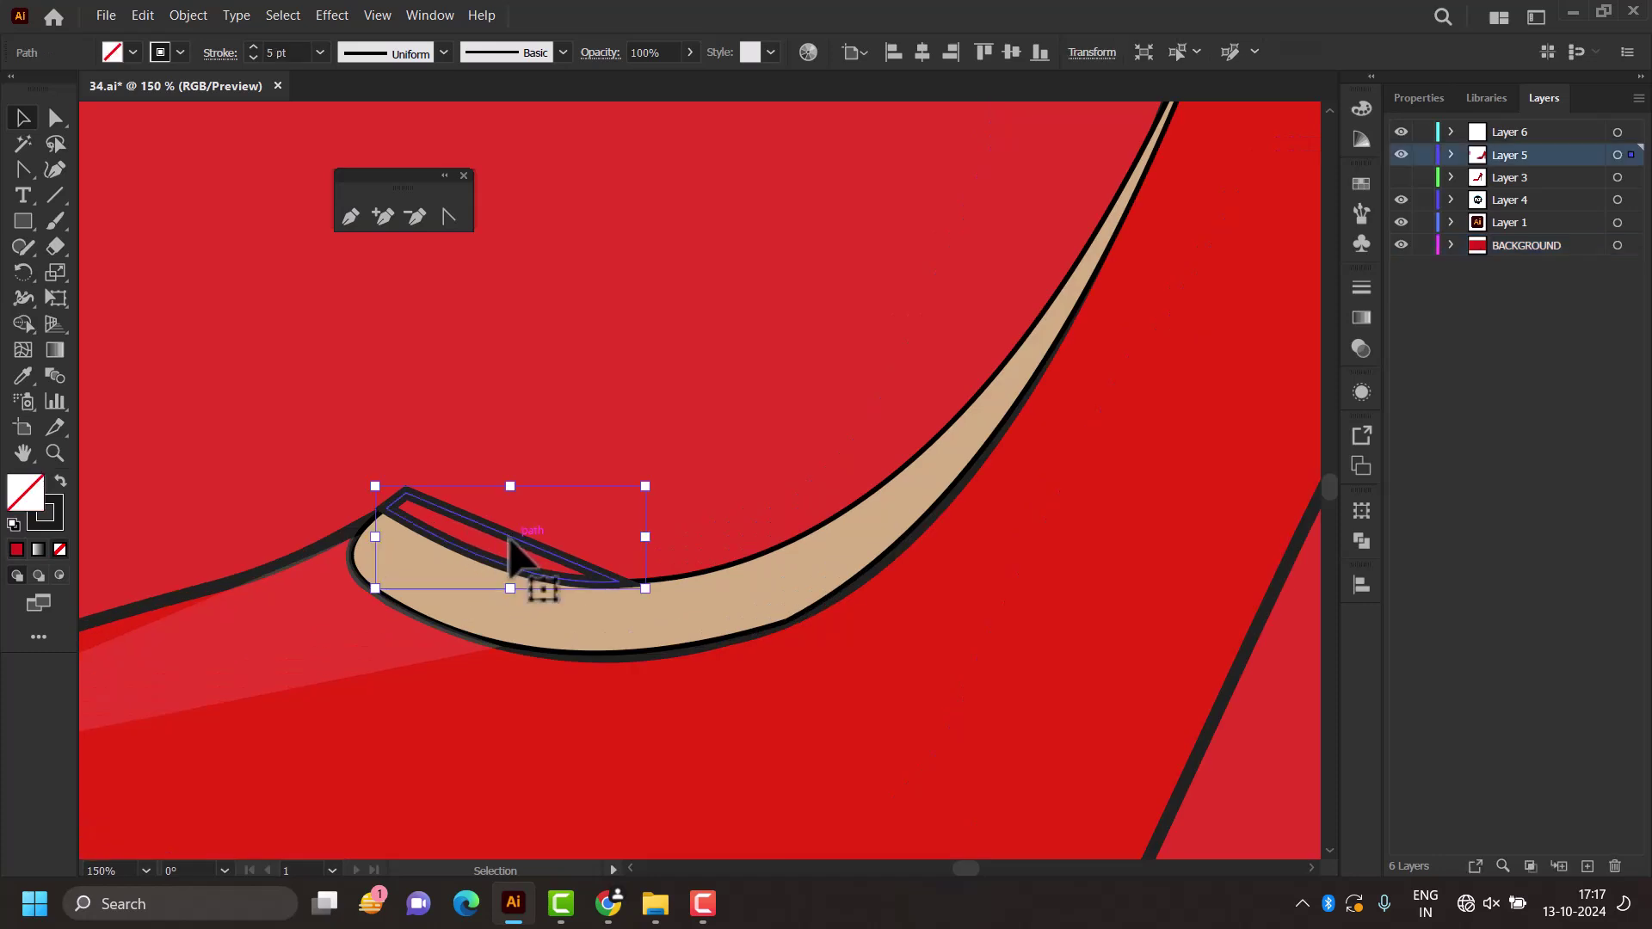
pyautogui.click(251, 58)
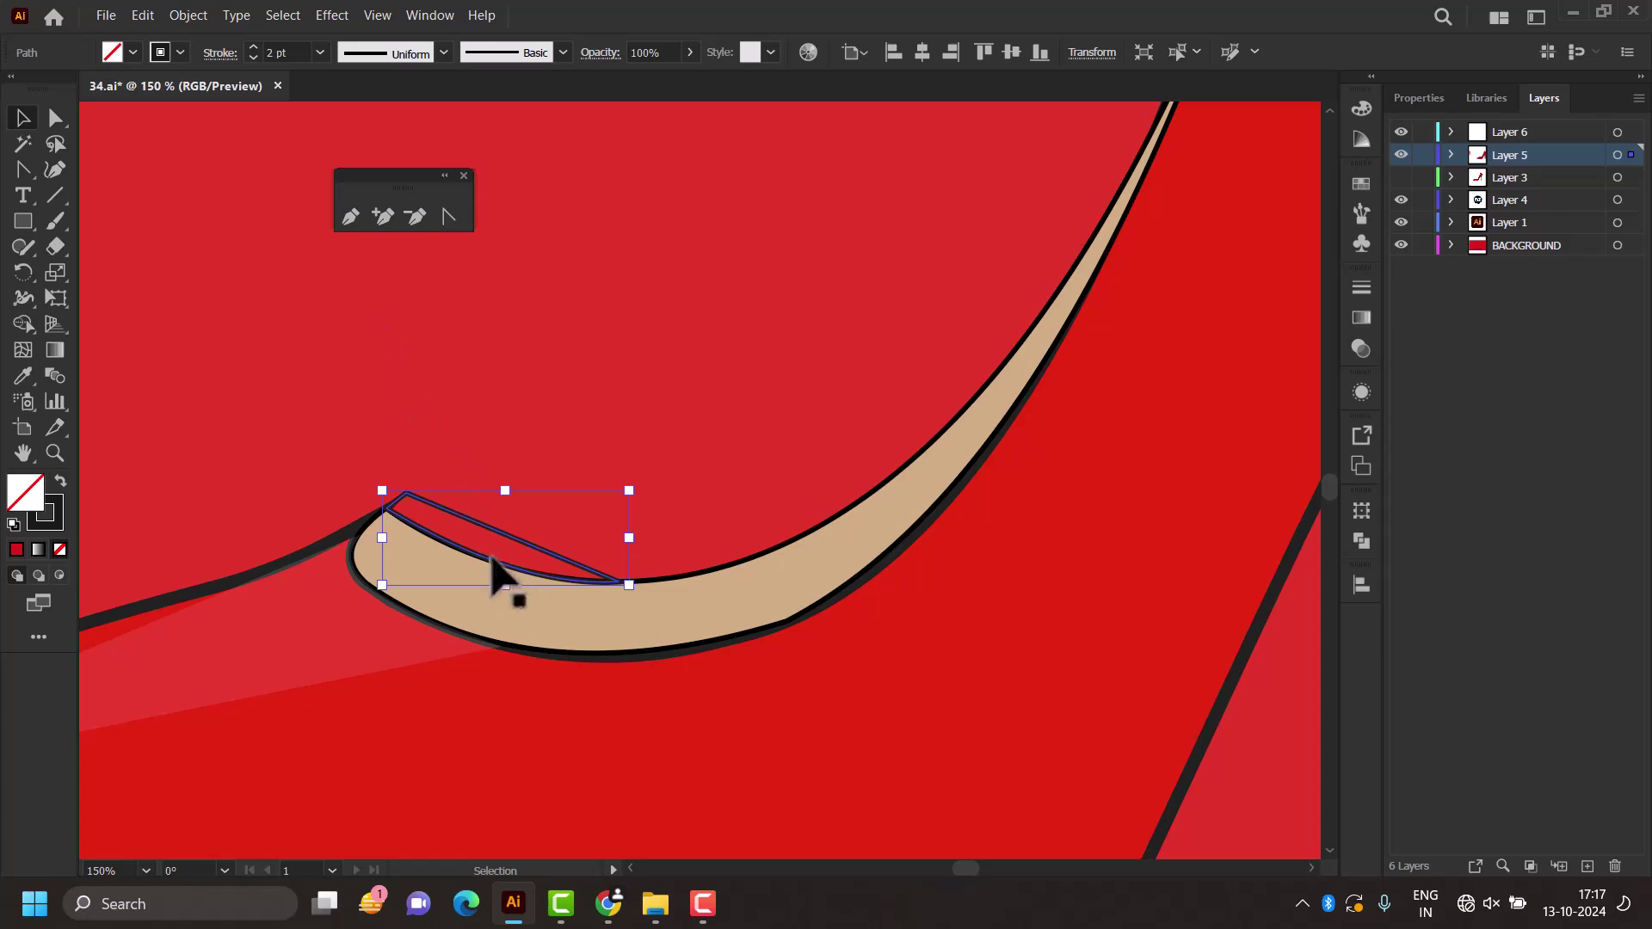
pyautogui.keyDown('alt'); pyautogui.scroll(2, 498, 544); pyautogui.keyUp('alt')
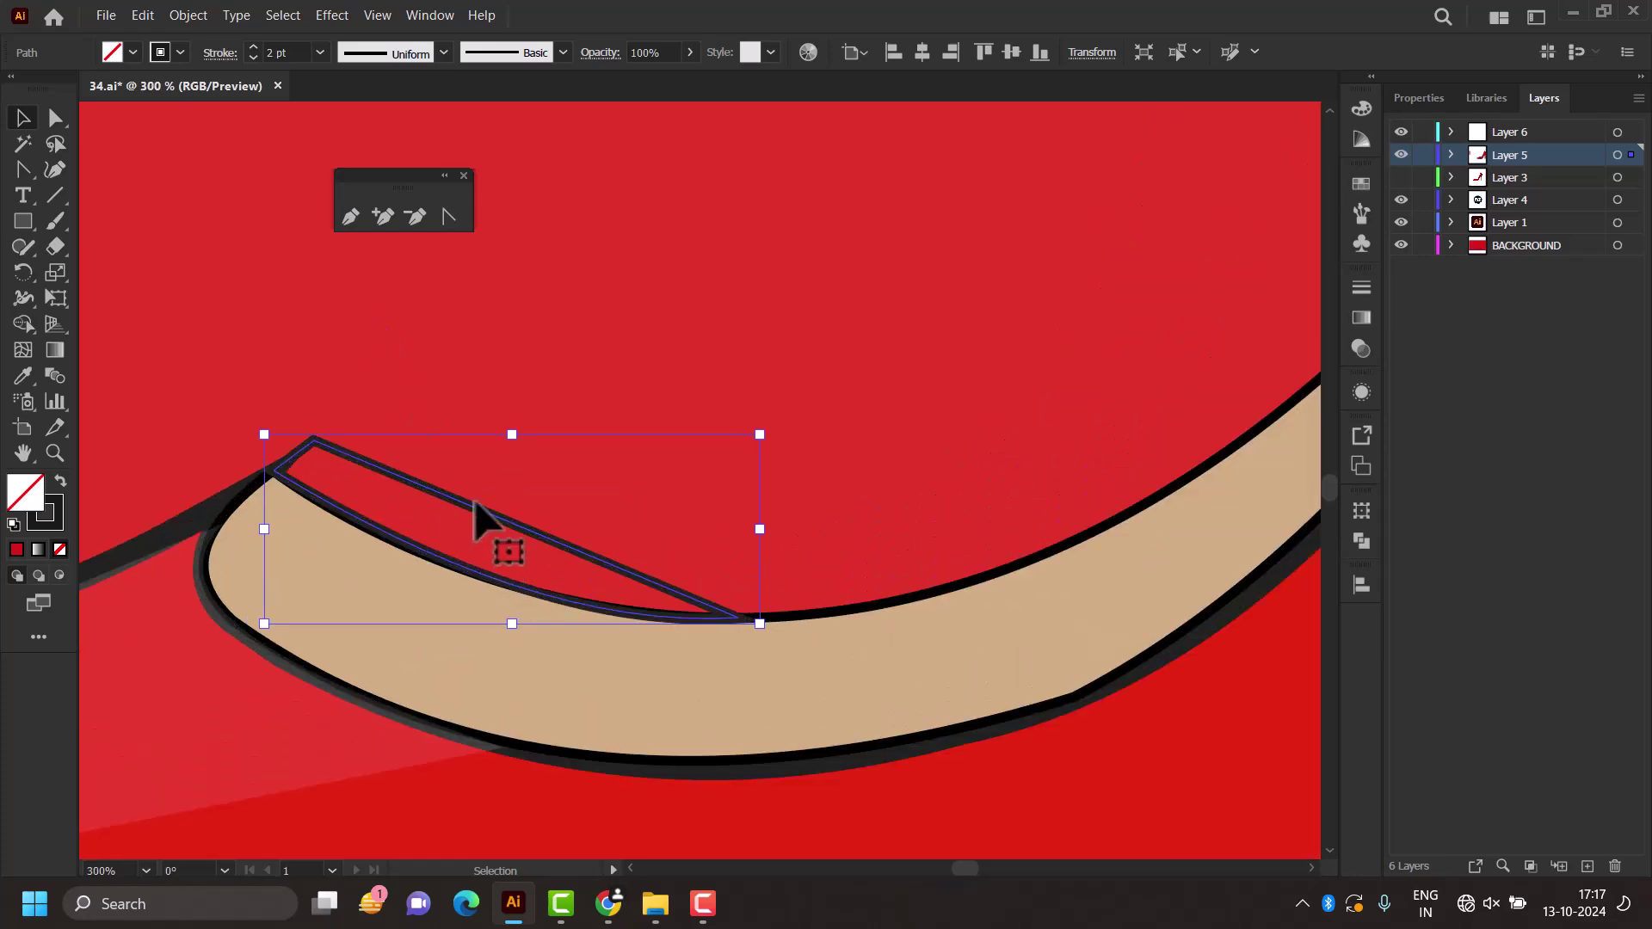
pyautogui.moveTo(473, 511); pyautogui.dragTo(481, 513)
pyautogui.keyDown('alt'); pyautogui.scroll(-1, 479, 521); pyautogui.keyUp('alt')
pyautogui.keyDown('alt'); pyautogui.scroll(3, 431, 495); pyautogui.keyUp('alt')
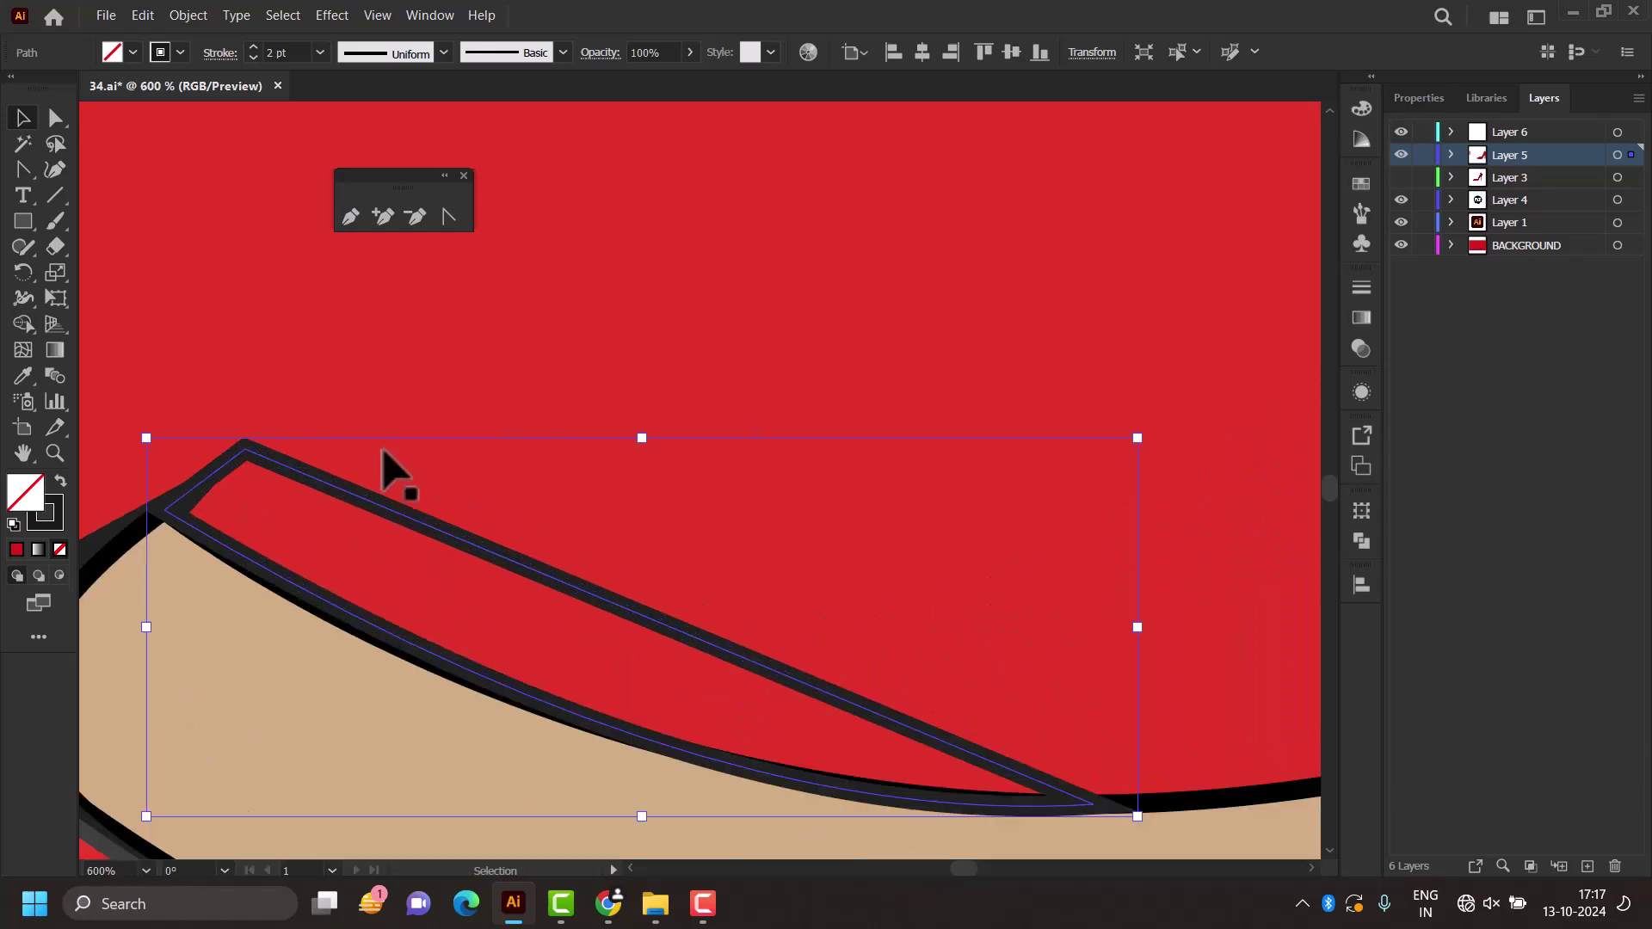
pyautogui.keyDown('alt'); pyautogui.scroll(-2, 362, 387); pyautogui.keyUp('alt')
# Step: Curve the sliver's upper edge to form a thin crescent along the lining tip
pyautogui.click(451, 211)
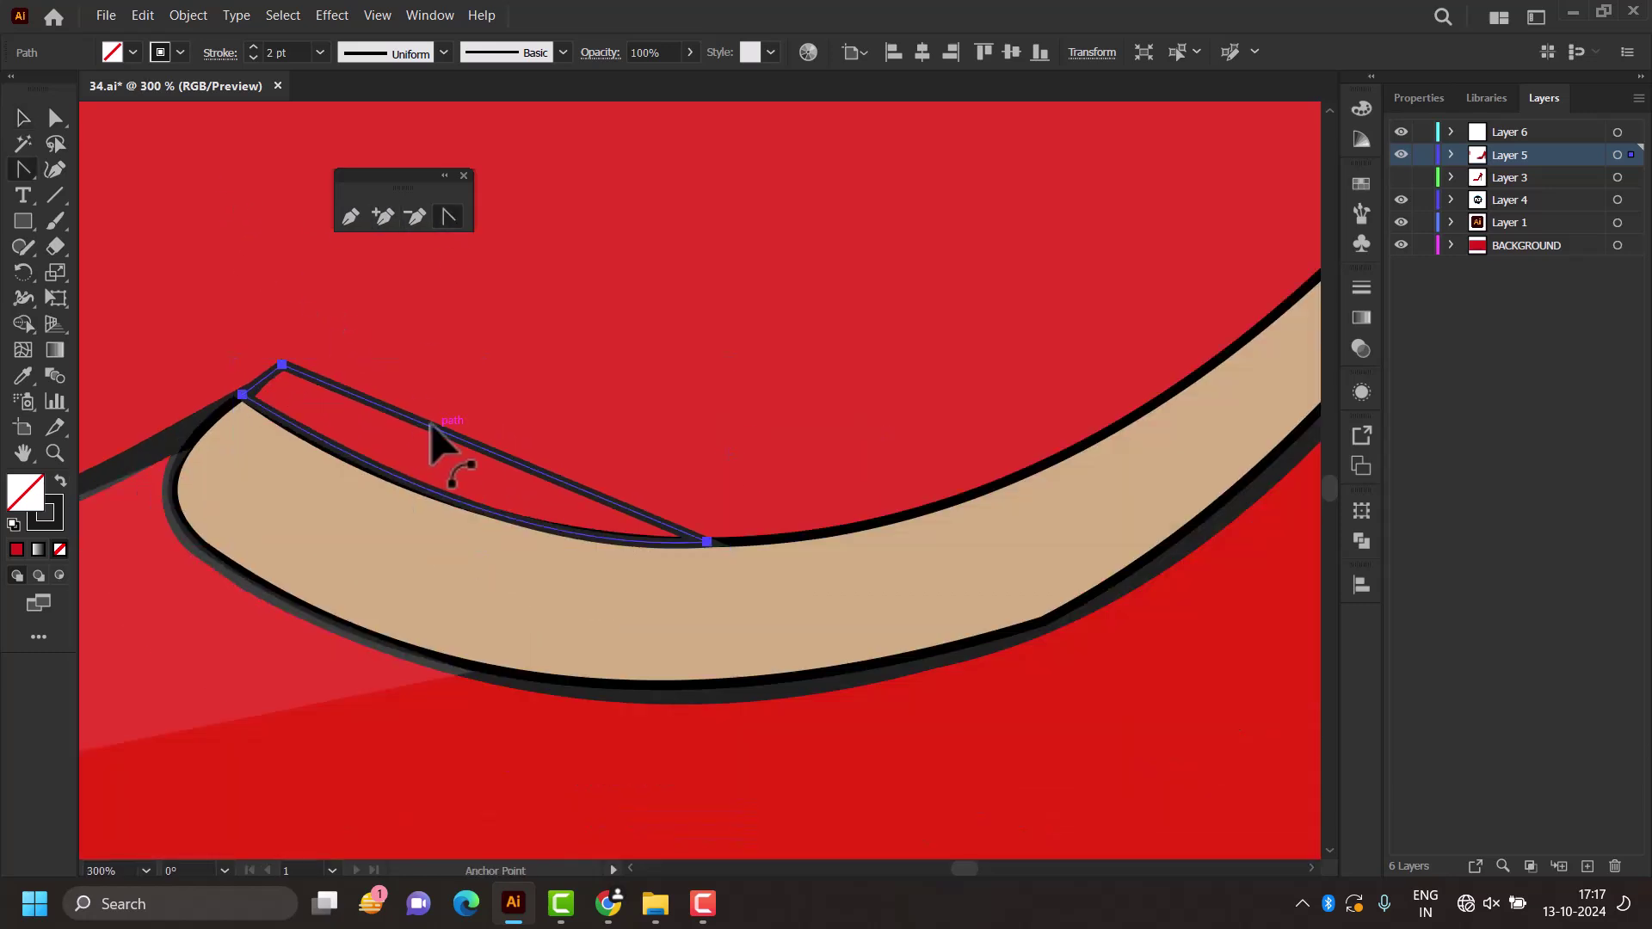
pyautogui.moveTo(431, 426); pyautogui.dragTo(420, 479)
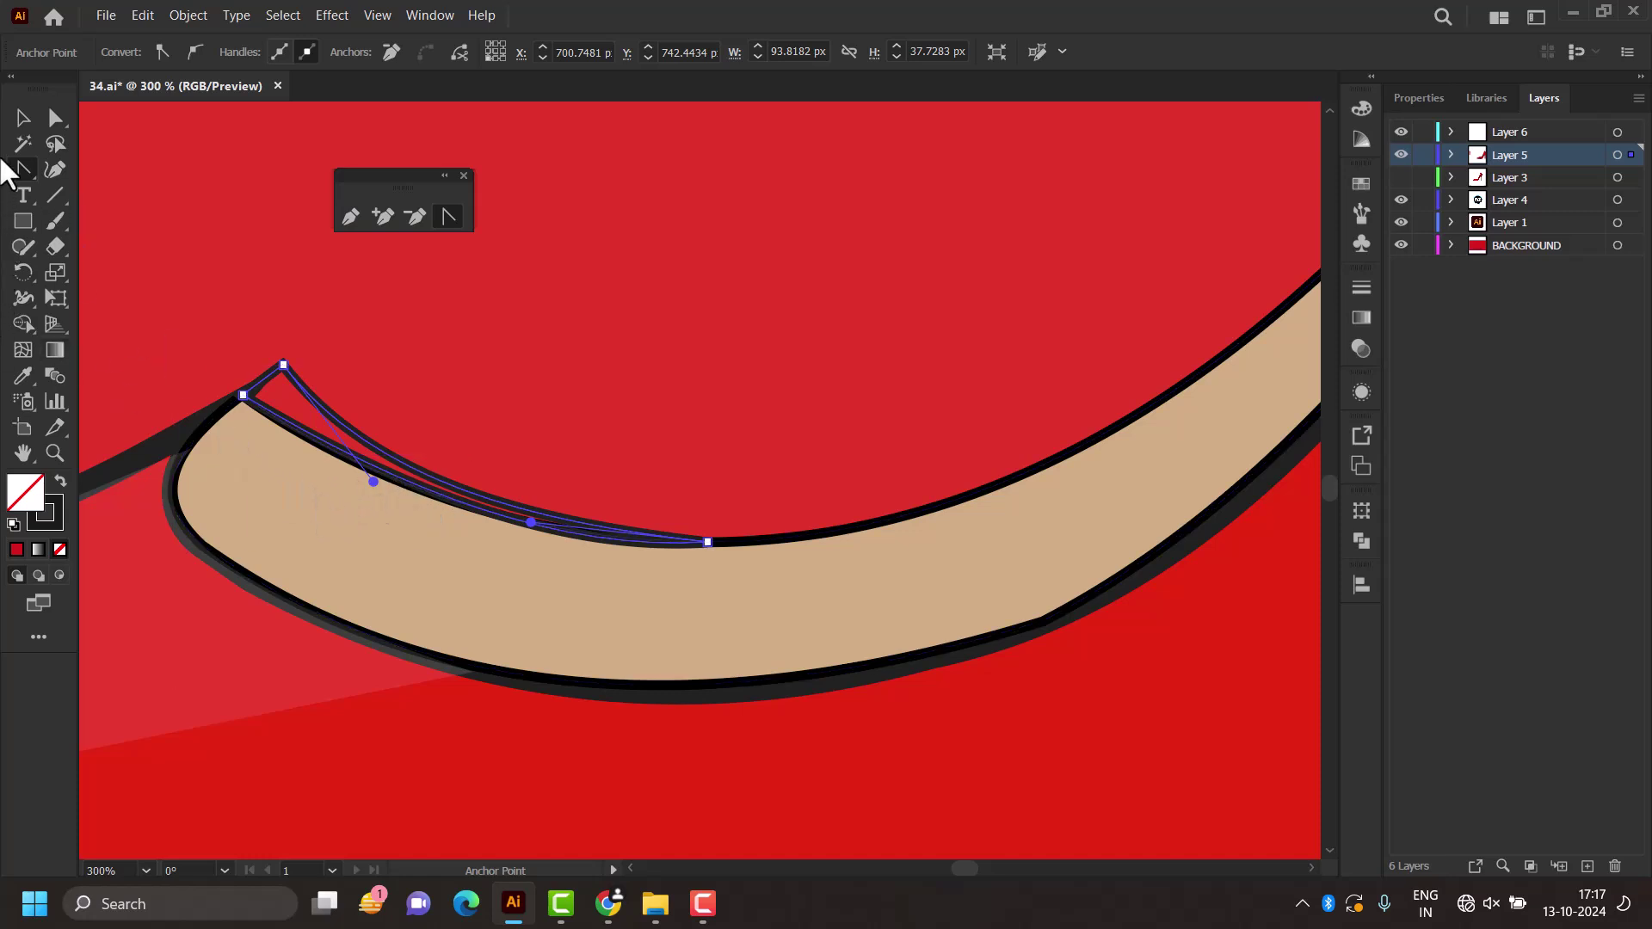
pyautogui.click(24, 120)
pyautogui.scroll(-3, 447, 418)
pyautogui.scroll(-3, 546, 517)
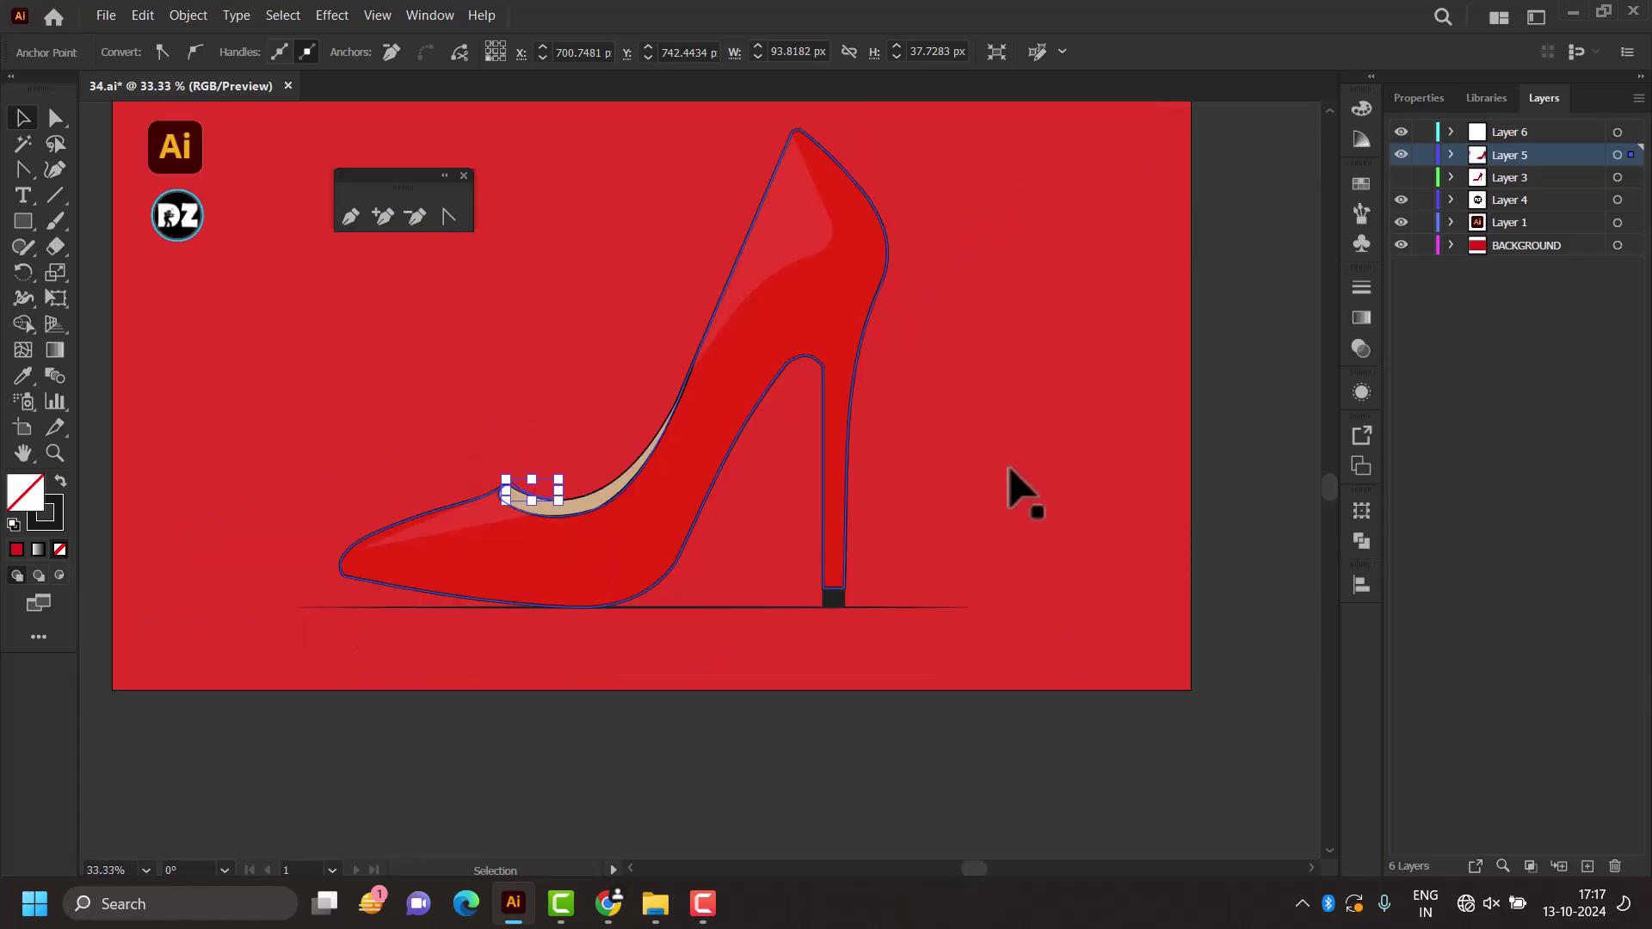
pyautogui.scroll(3, 422, 472)
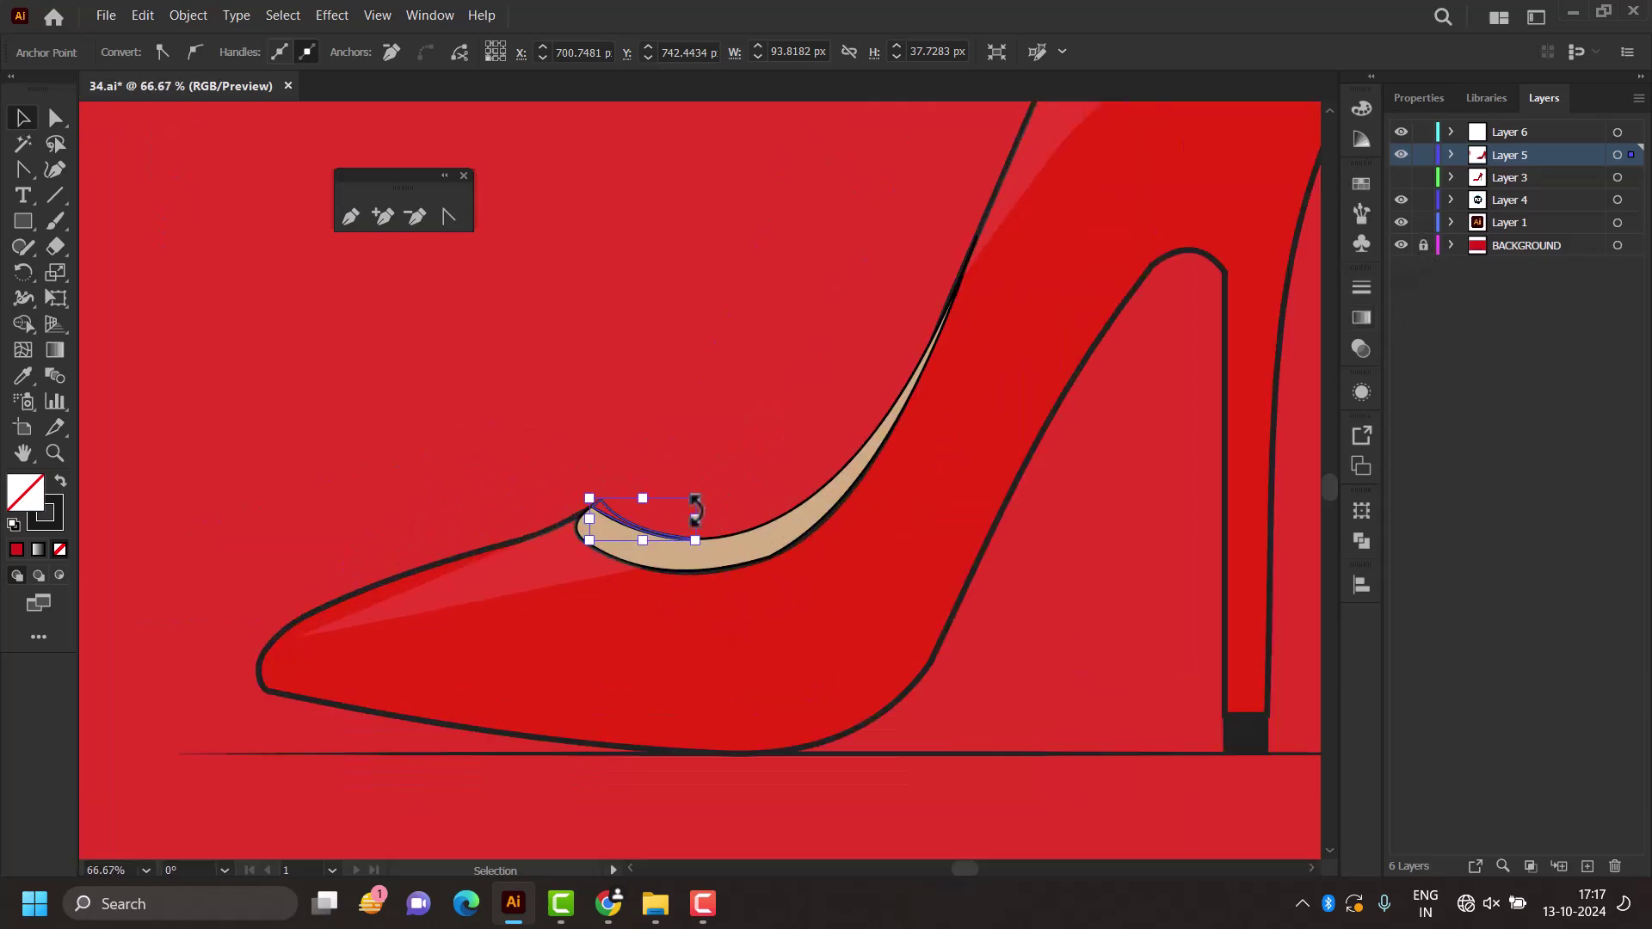
pyautogui.scroll(2, 589, 461)
# Step: Merge the tan lining and the cutting sliver into one collar outline with Shape Builder
pyautogui.keyDown('shift'); pyautogui.click(561, 601); pyautogui.keyUp('shift')
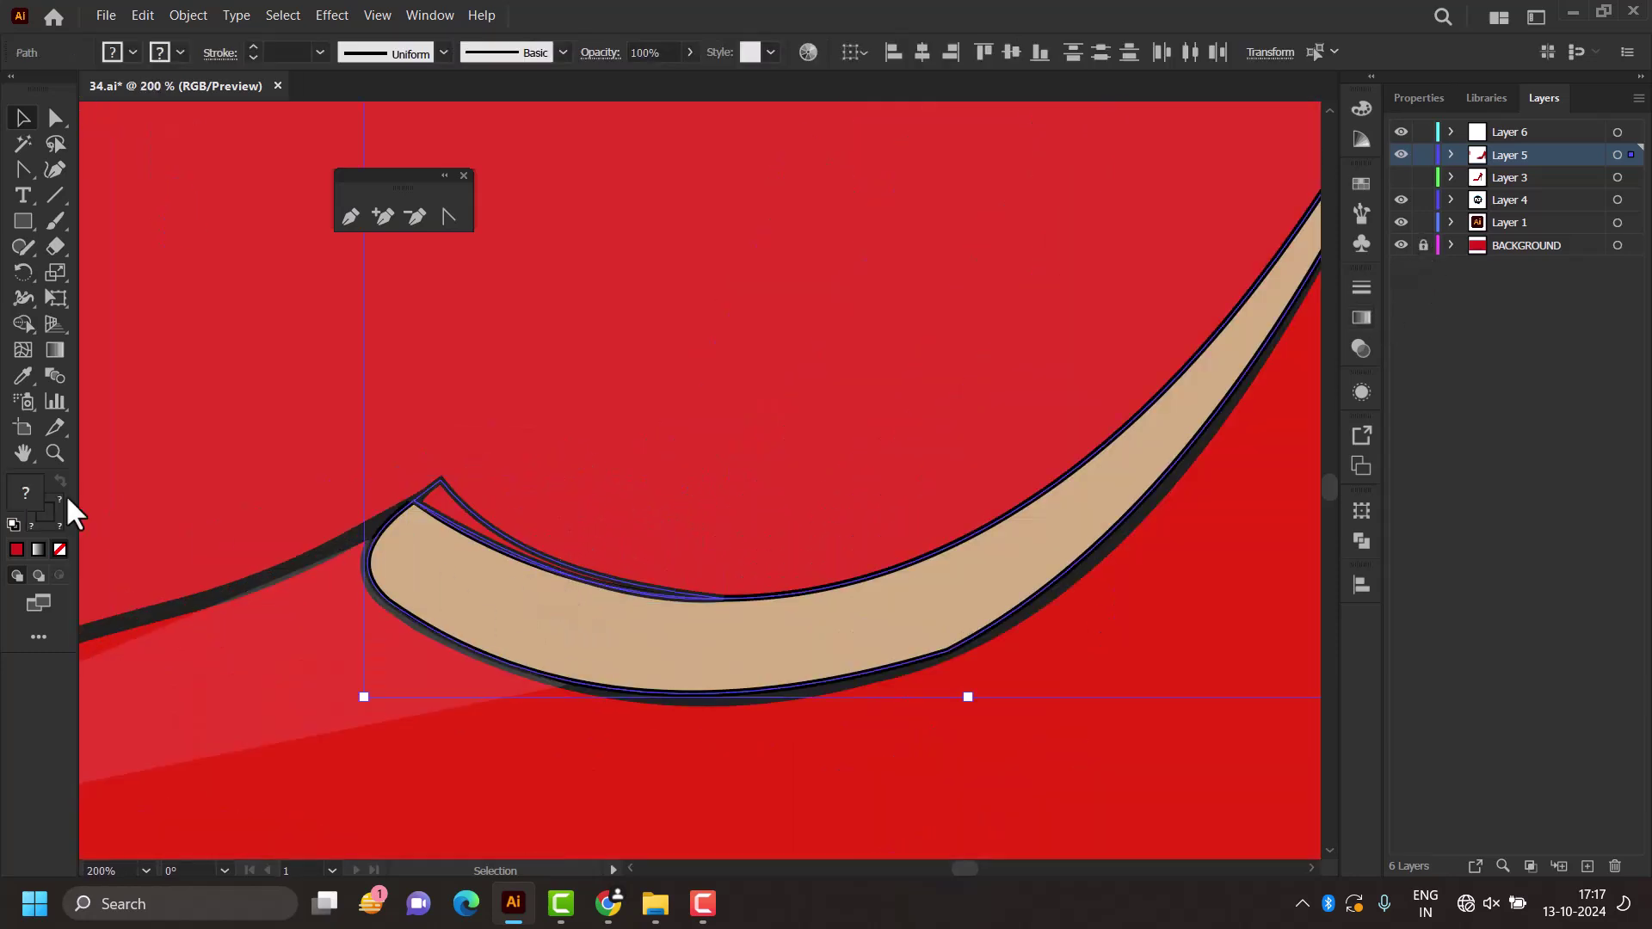
pyautogui.click(23, 323)
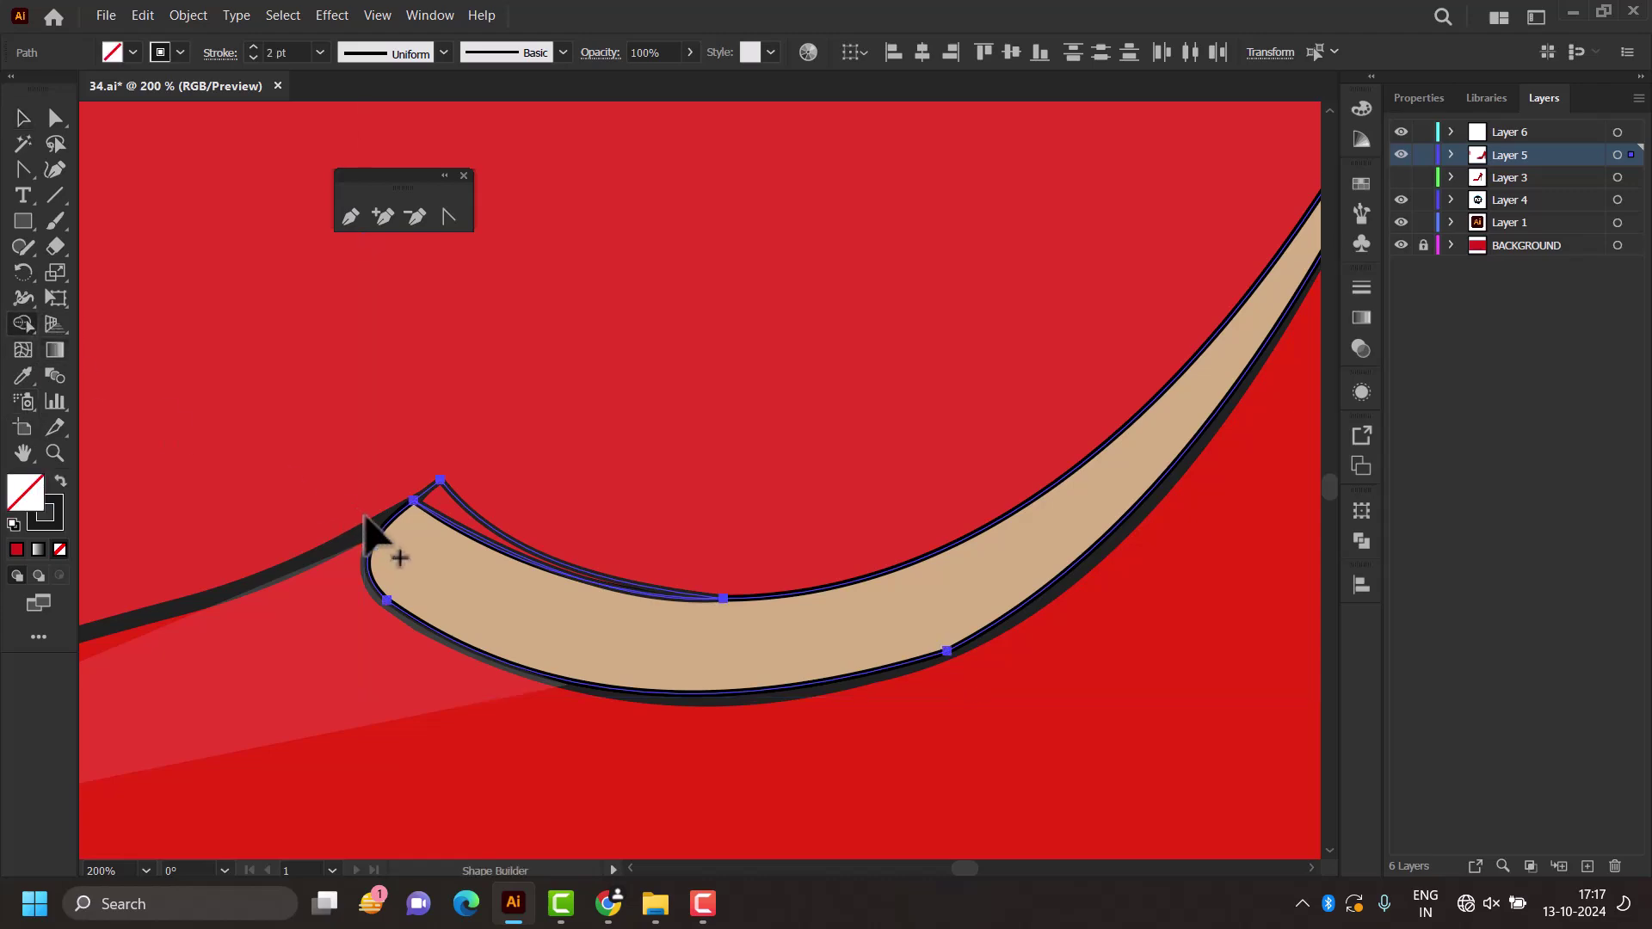
pyautogui.click(447, 516)
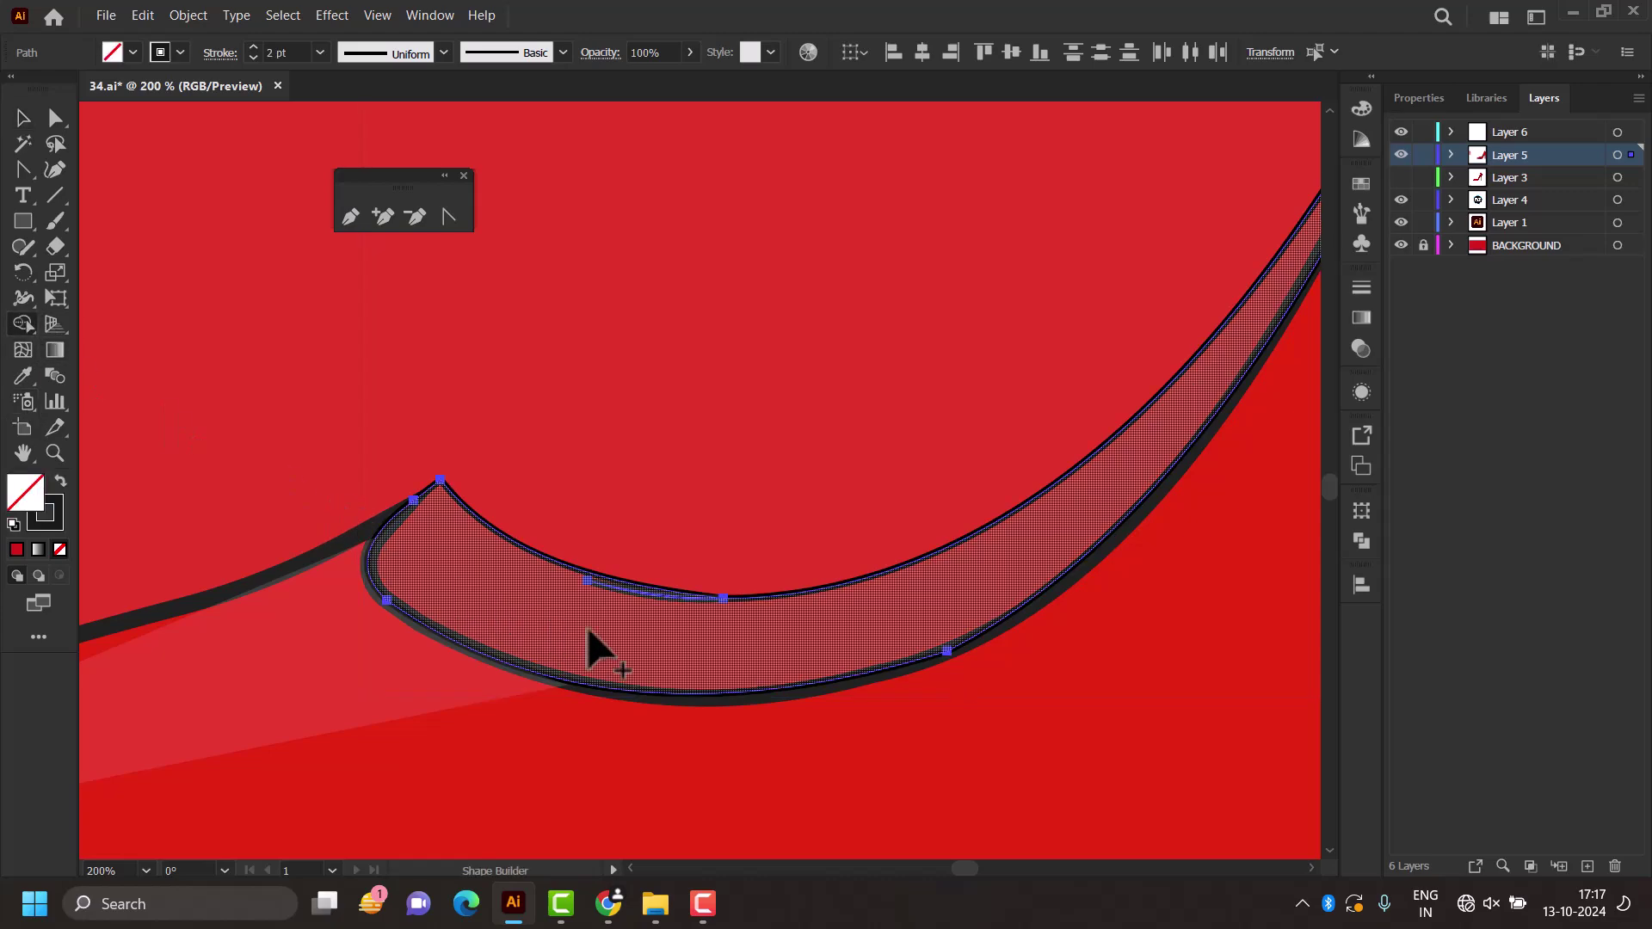
pyautogui.click(625, 595)
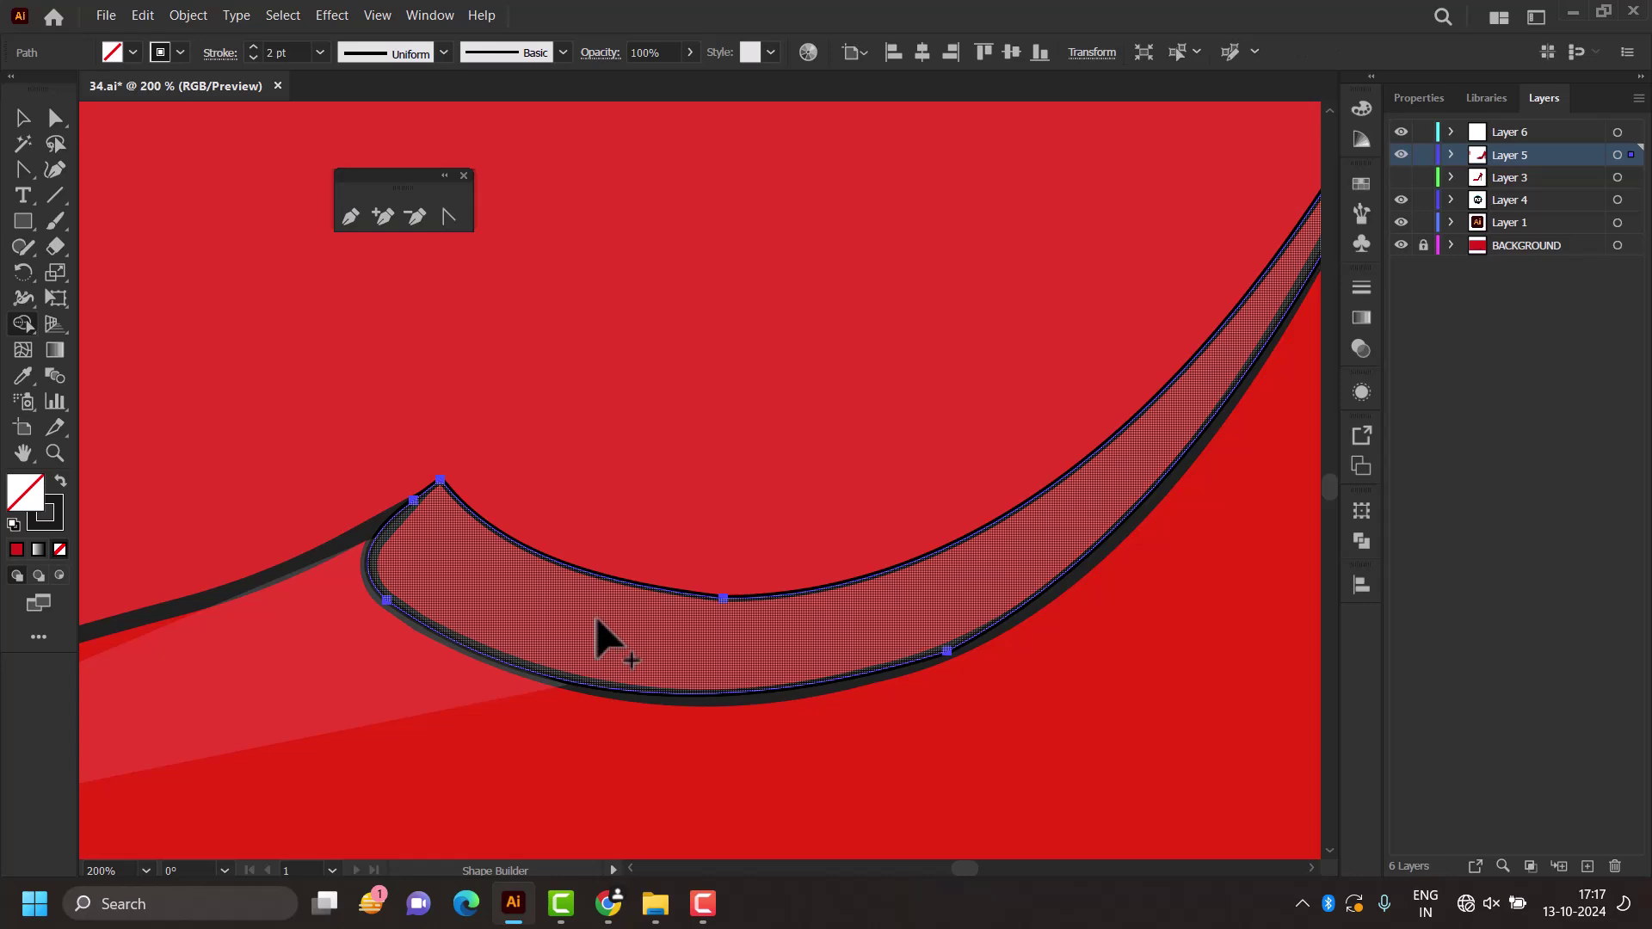
pyautogui.click(29, 116)
pyautogui.click(527, 297)
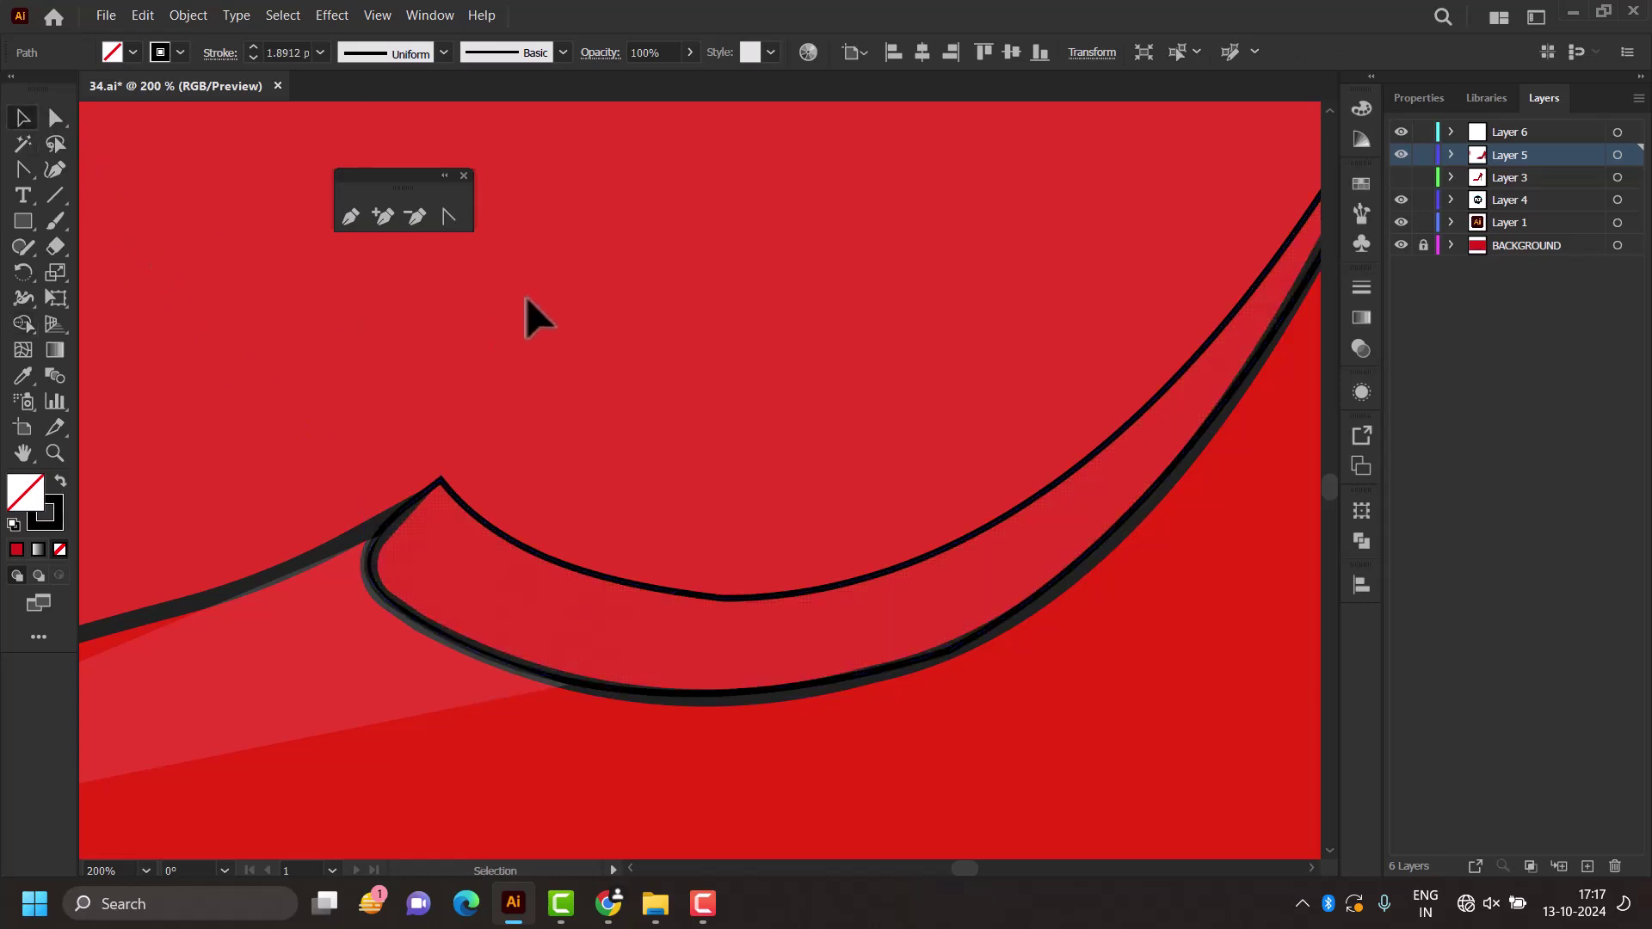
pyautogui.scroll(-2, 526, 296)
# Step: Give the collar lining a grey fill from the colour picker
pyautogui.hotkey('ctrl', '0')
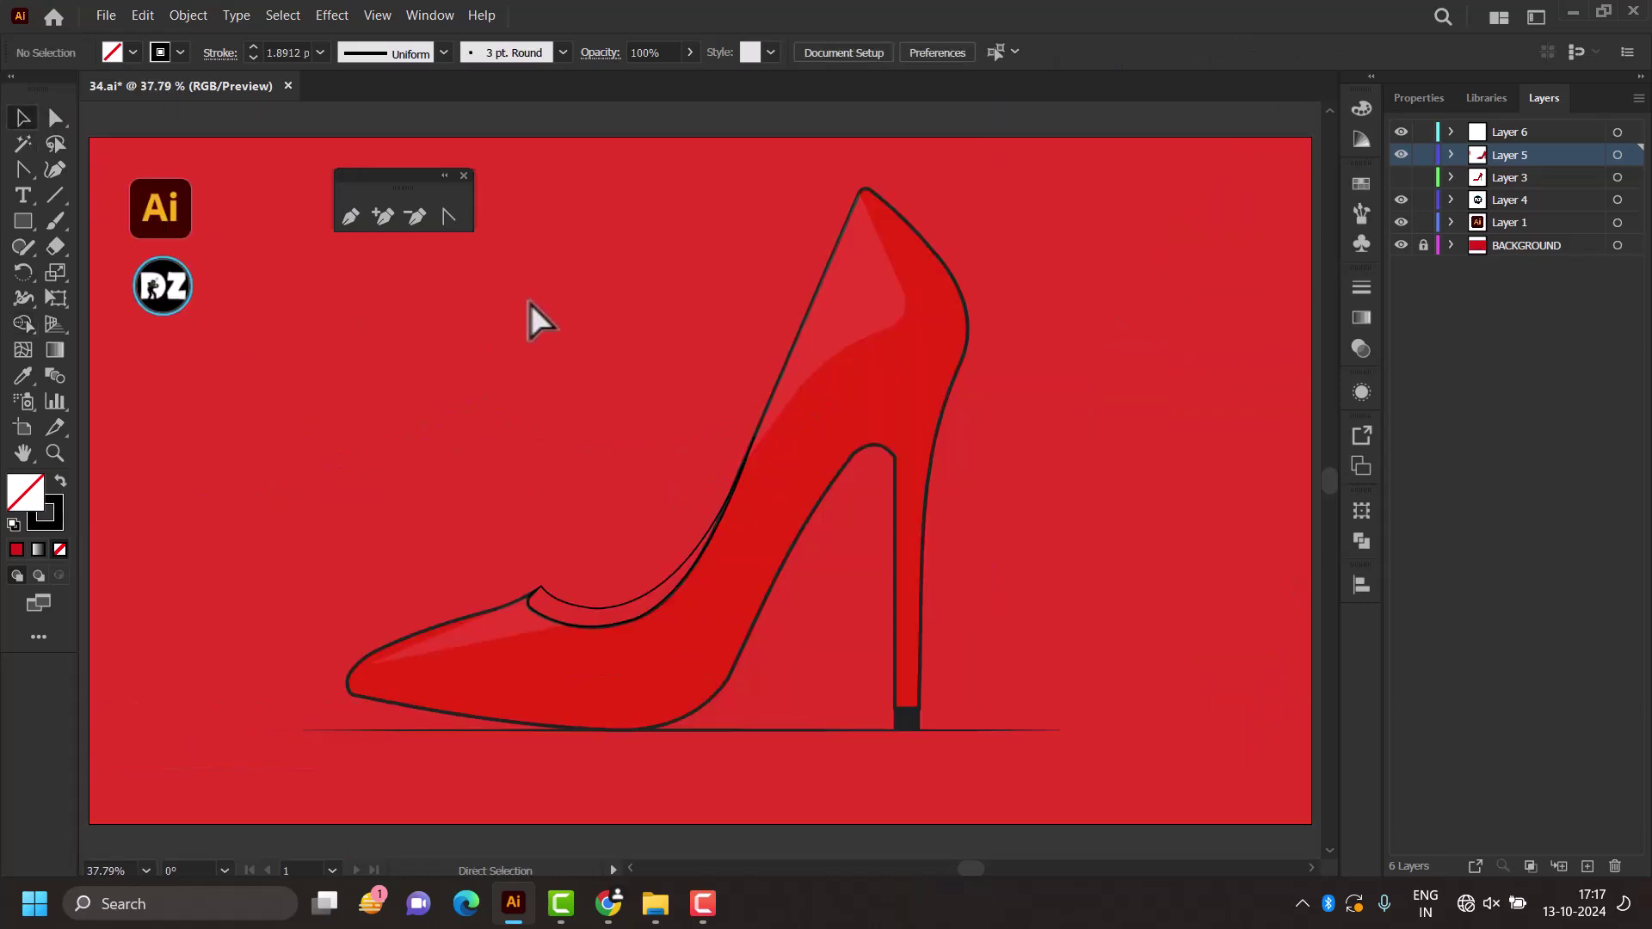
pyautogui.click(618, 628)
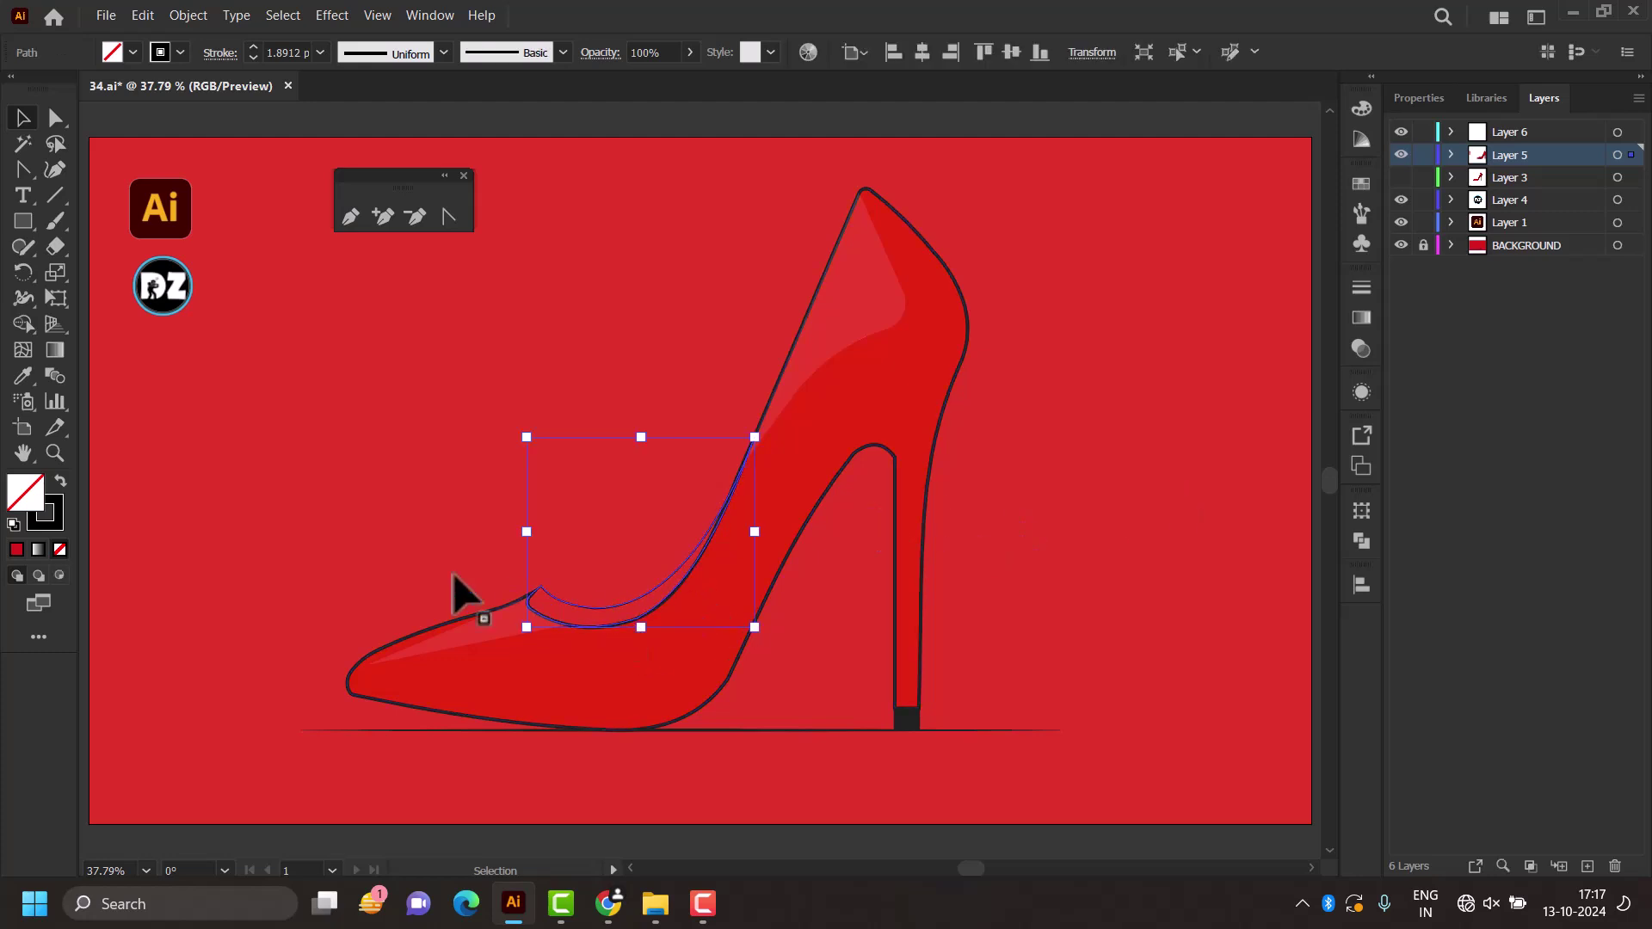
pyautogui.click(60, 486)
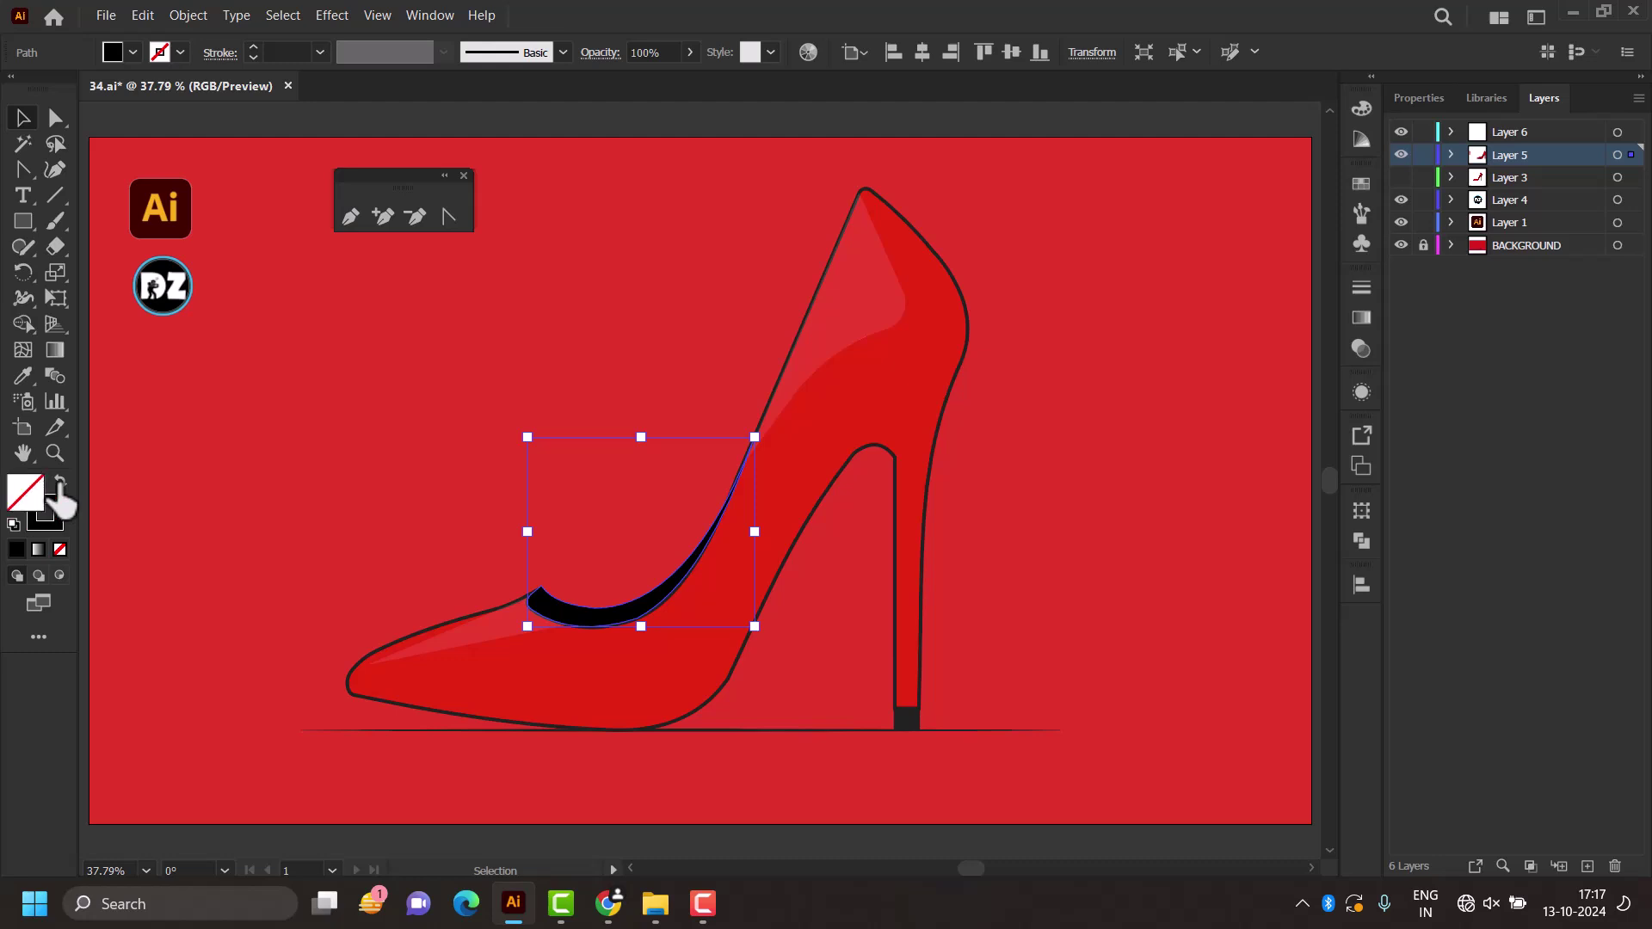
pyautogui.click(58, 482)
pyautogui.doubleClick(38, 511)
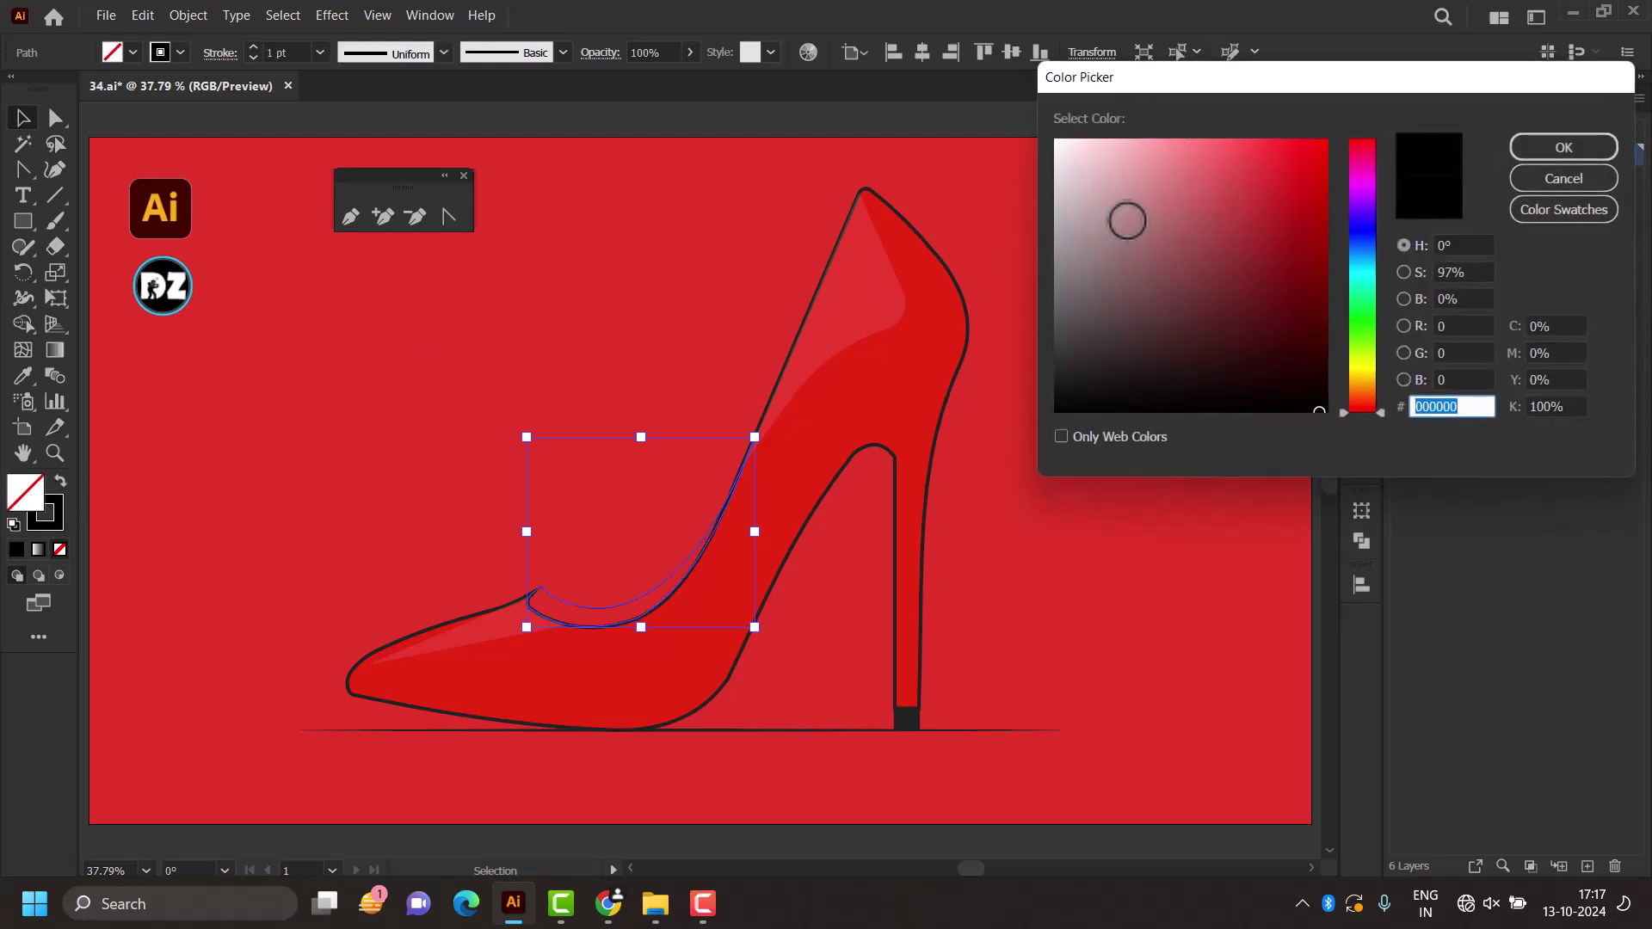
pyautogui.click(1091, 278)
pyautogui.click(1578, 142)
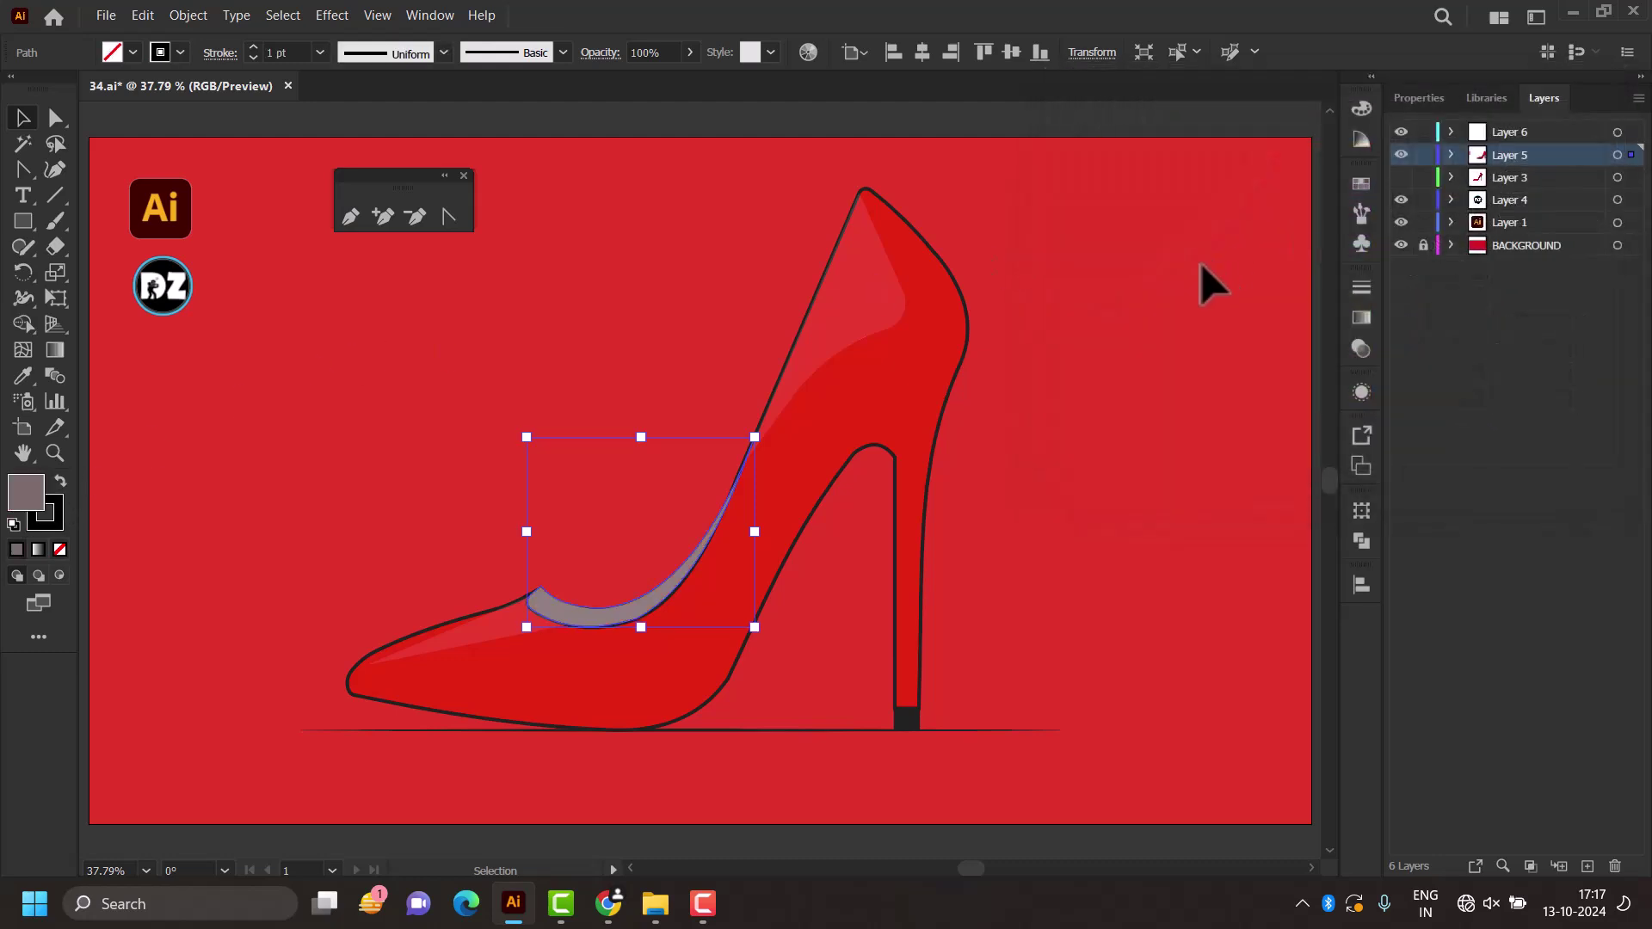
pyautogui.click(1181, 279)
pyautogui.keyDown('alt'); pyautogui.scroll(-1, 1181, 279); pyautogui.keyUp('alt')
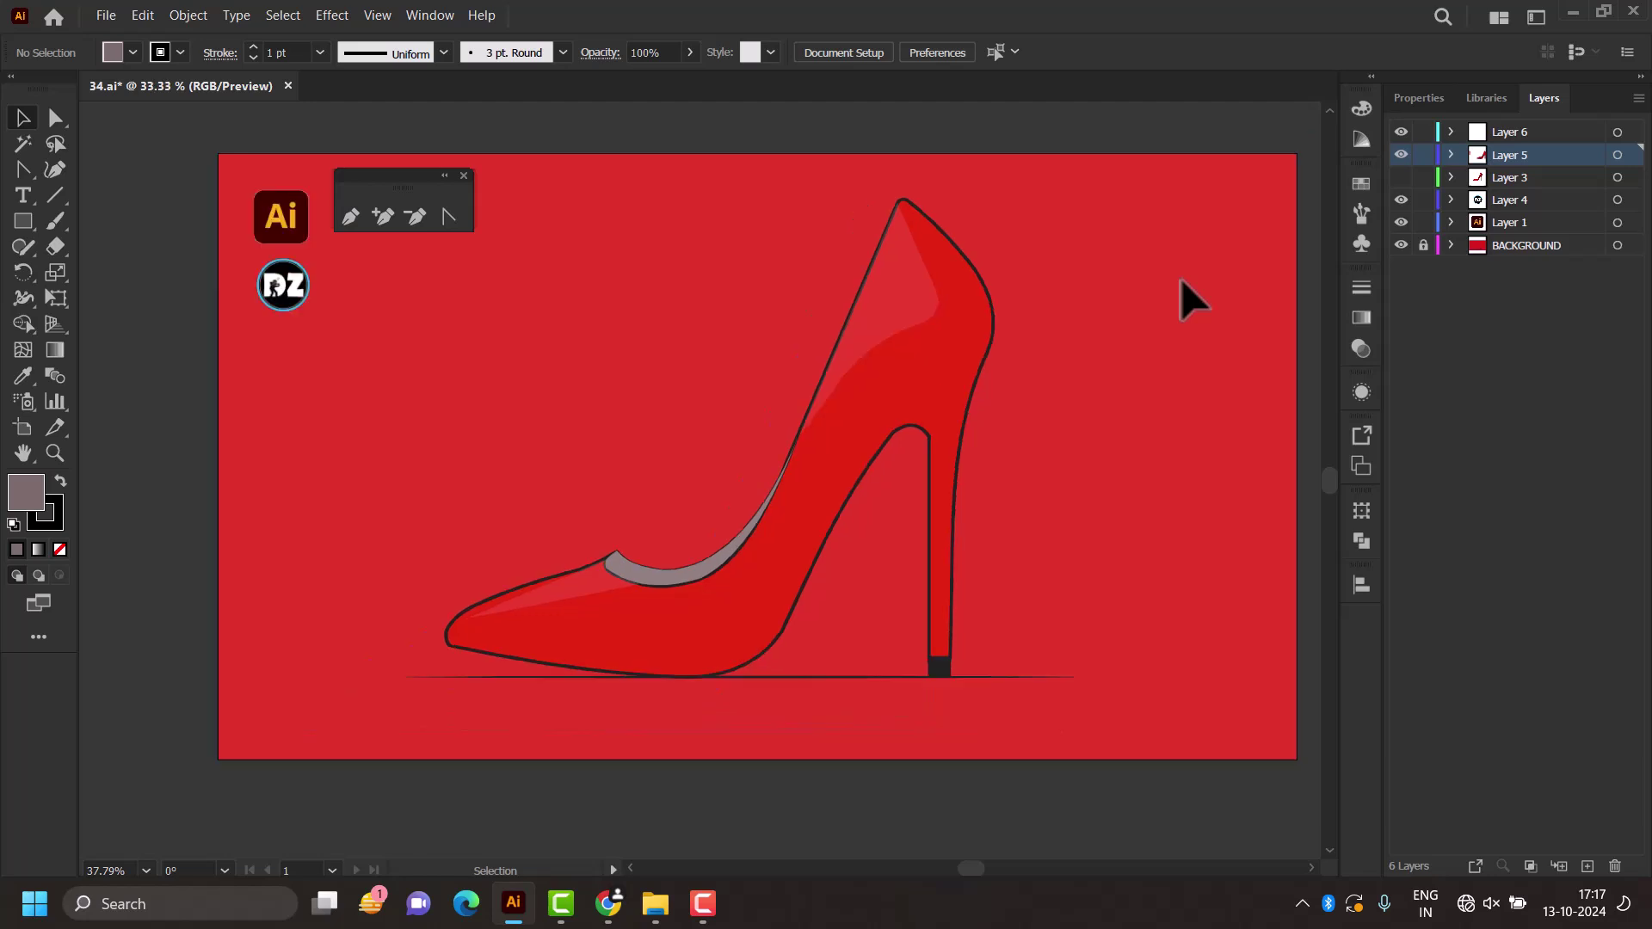
# Step: Adjust the lining fill with the Color panel sliders to a dull peach (d98a5a)
pyautogui.click(672, 575)
pyautogui.click(1360, 109)
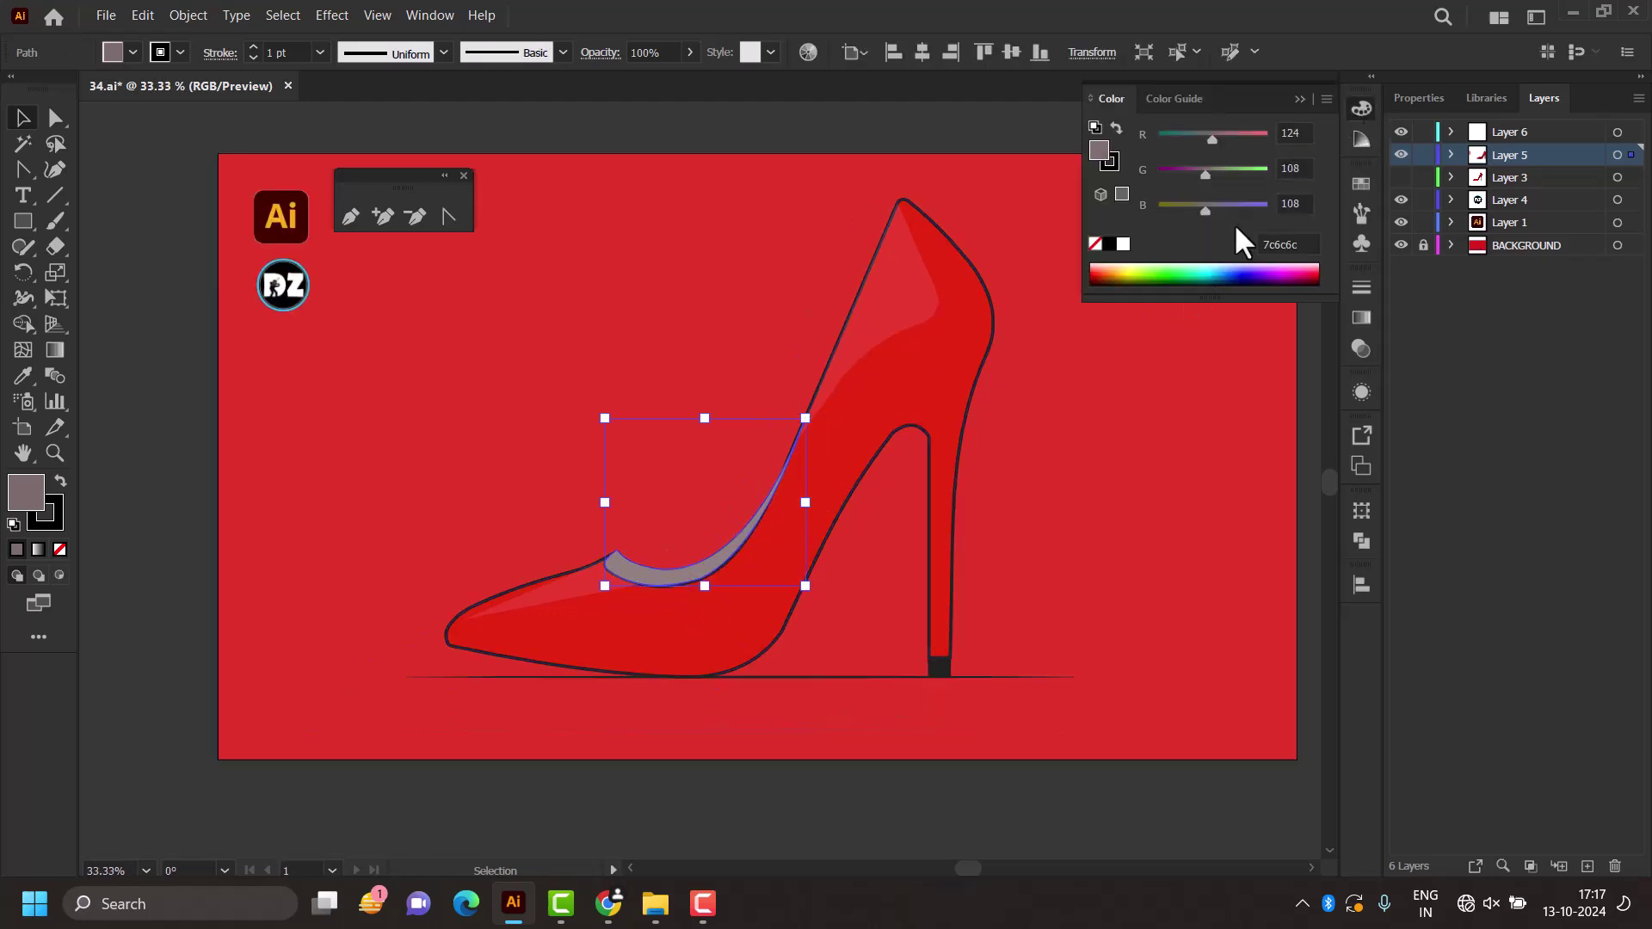
pyautogui.moveTo(1164, 273); pyautogui.dragTo(1140, 277)
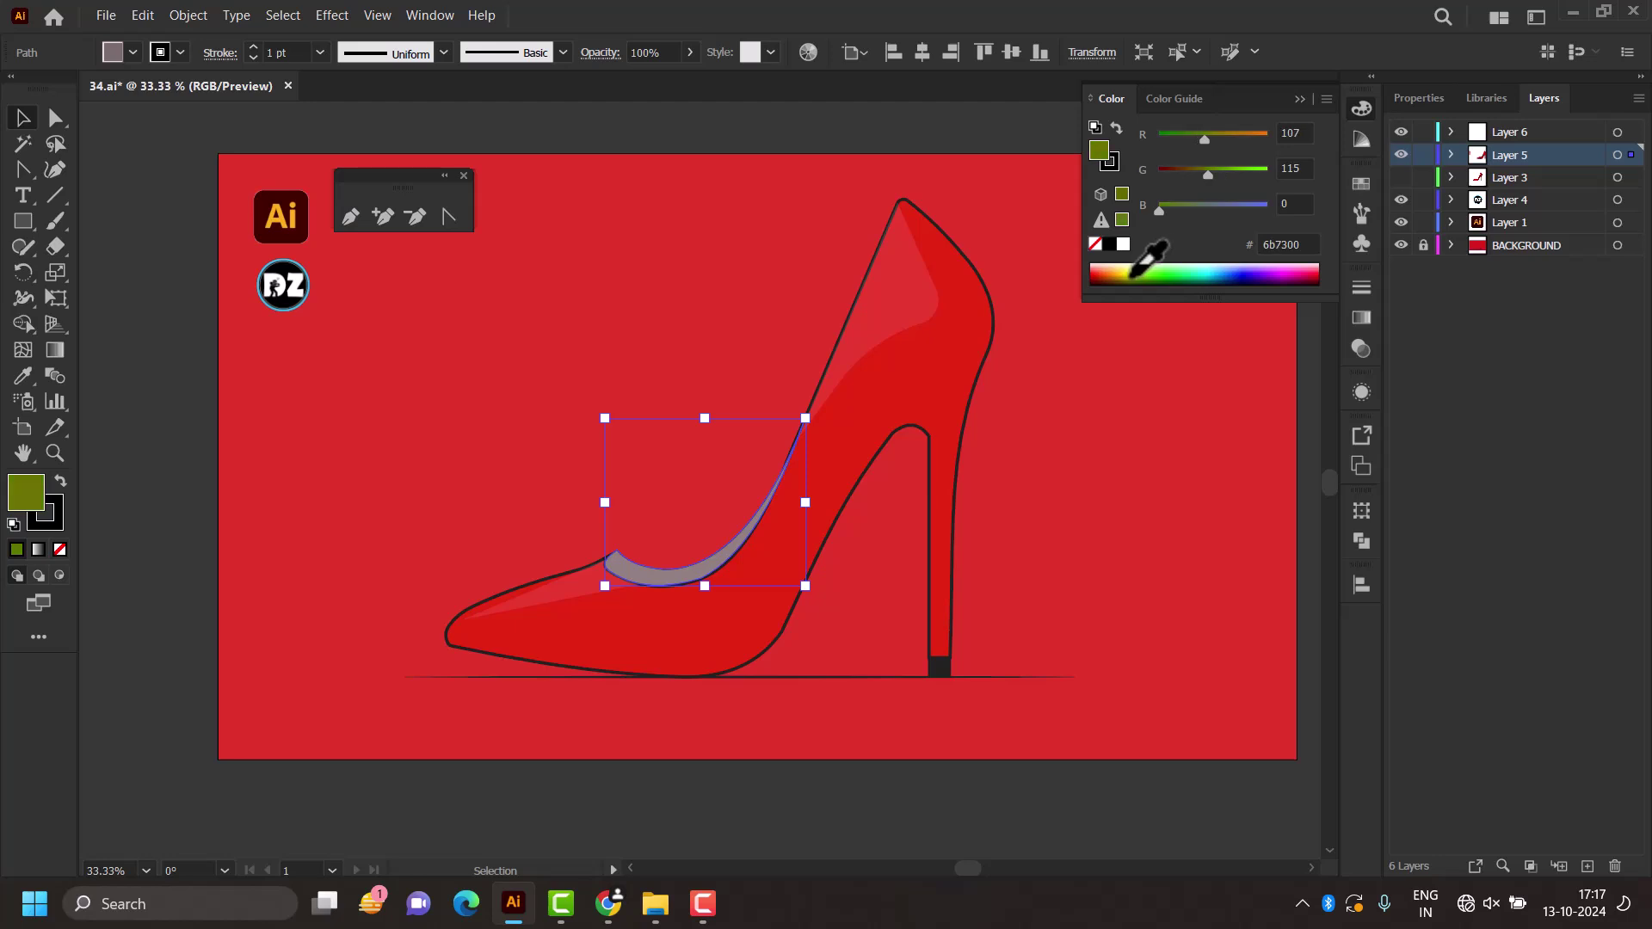
pyautogui.moveTo(1245, 135); pyautogui.dragTo(1221, 148)
pyautogui.moveTo(1214, 272); pyautogui.dragTo(1128, 269)
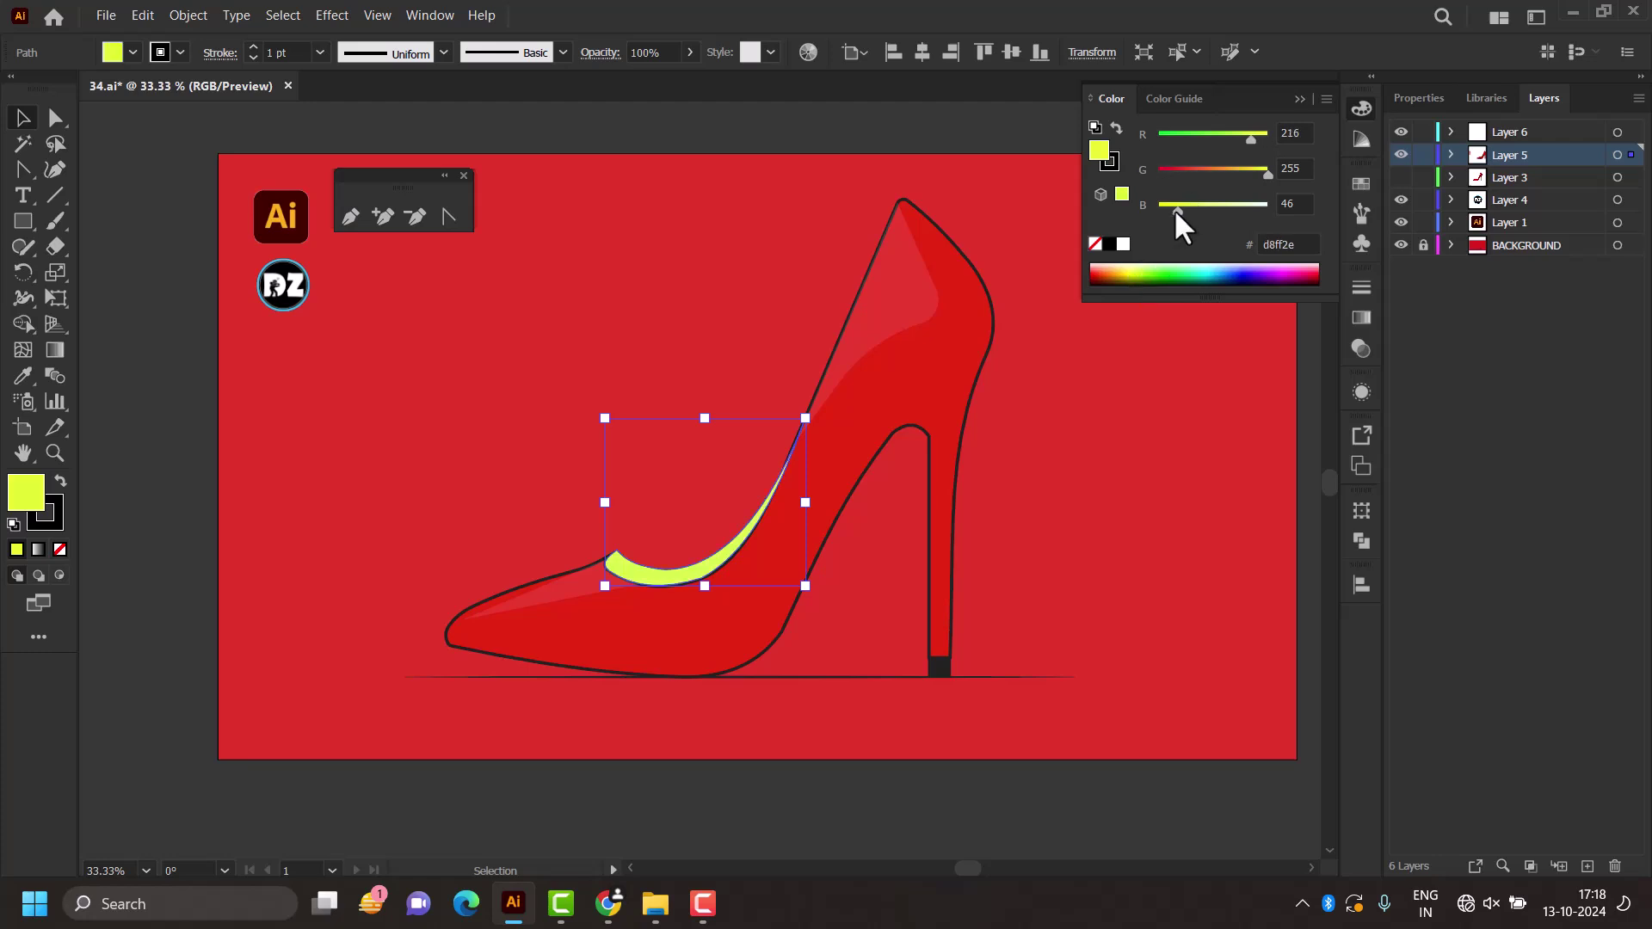
pyautogui.click(1123, 244)
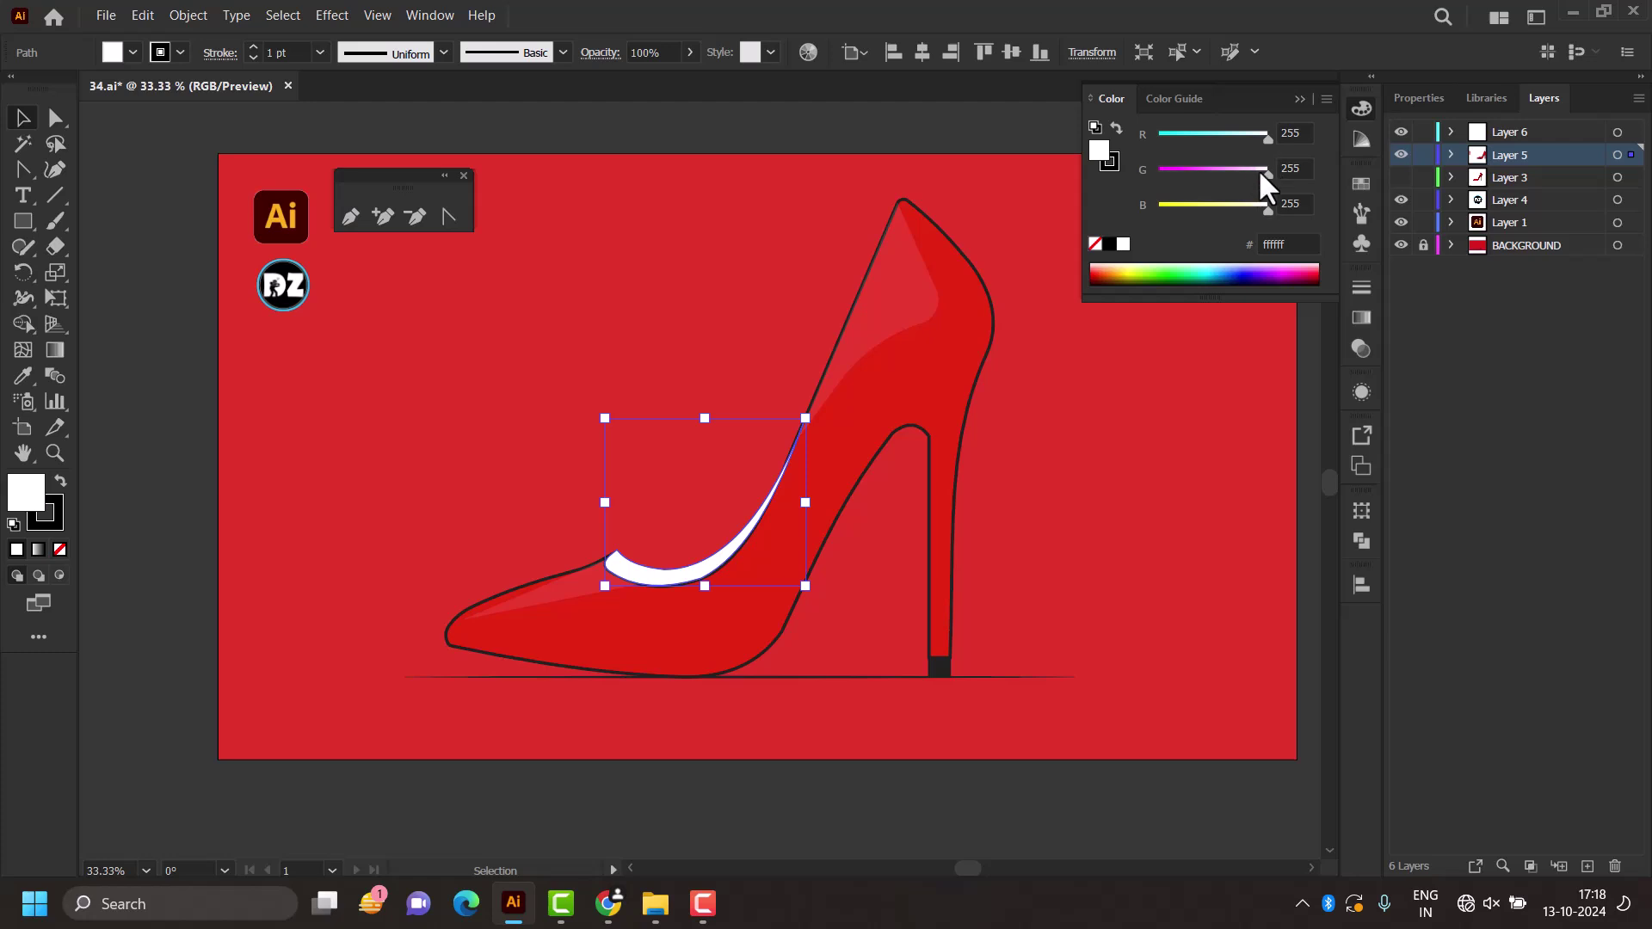
pyautogui.moveTo(1265, 170)
pyautogui.mouseDown()
pyautogui.moveTo(1218, 172)
pyautogui.moveTo(1248, 208)
pyautogui.moveTo(1197, 210)
pyautogui.mouseUp()
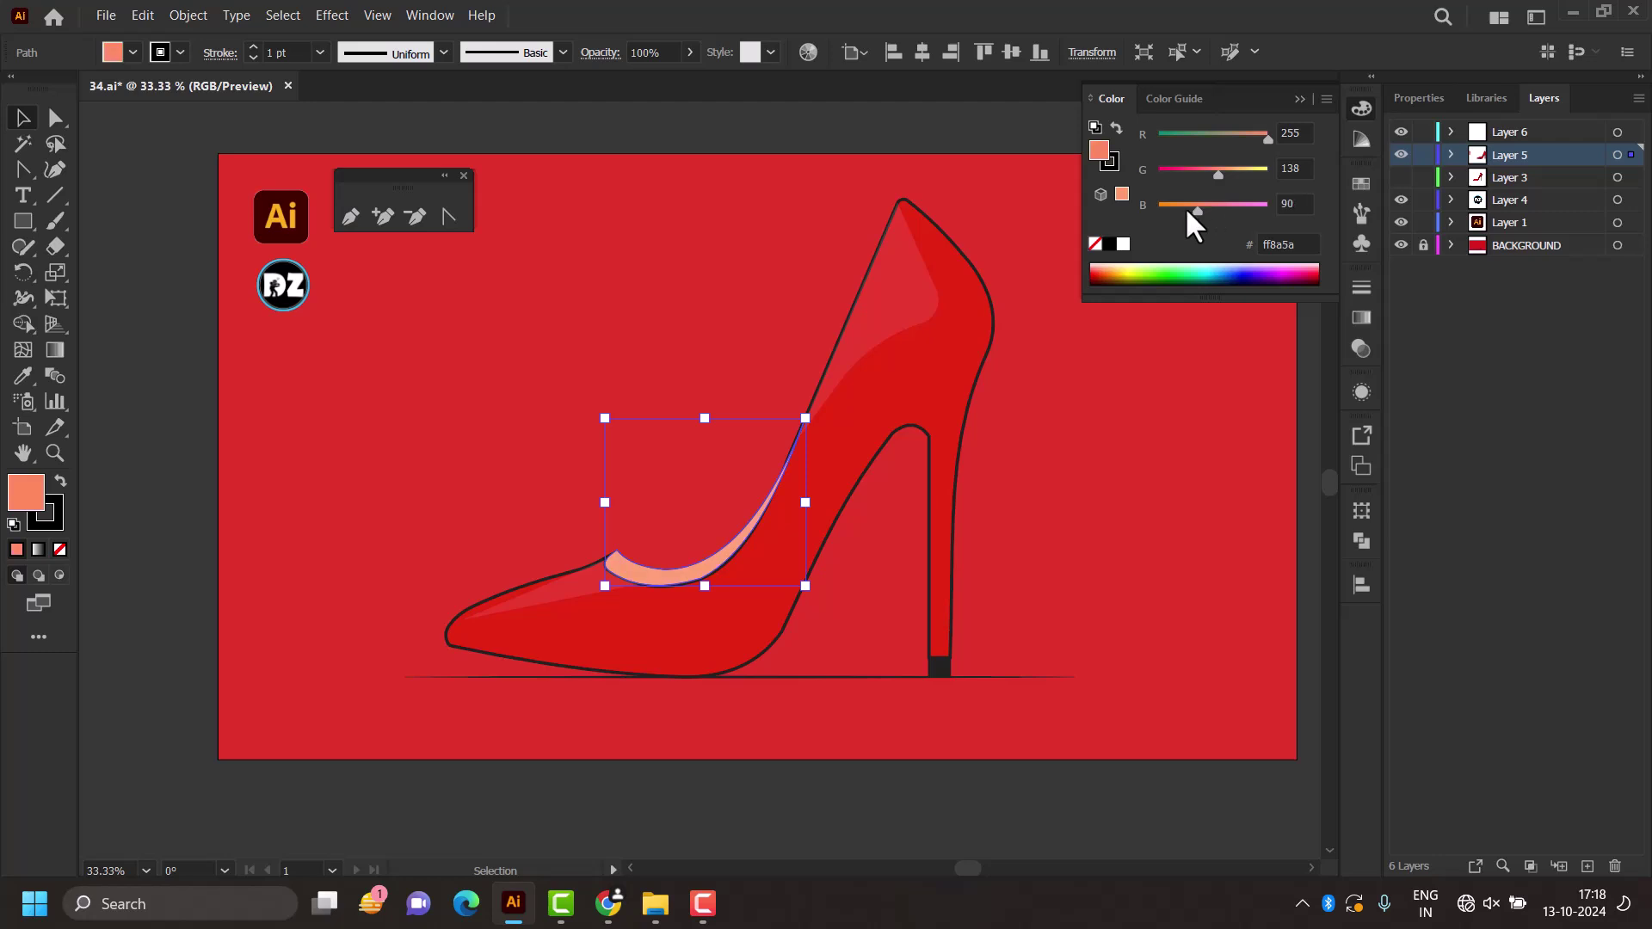
pyautogui.moveTo(1263, 138); pyautogui.dragTo(1246, 141)
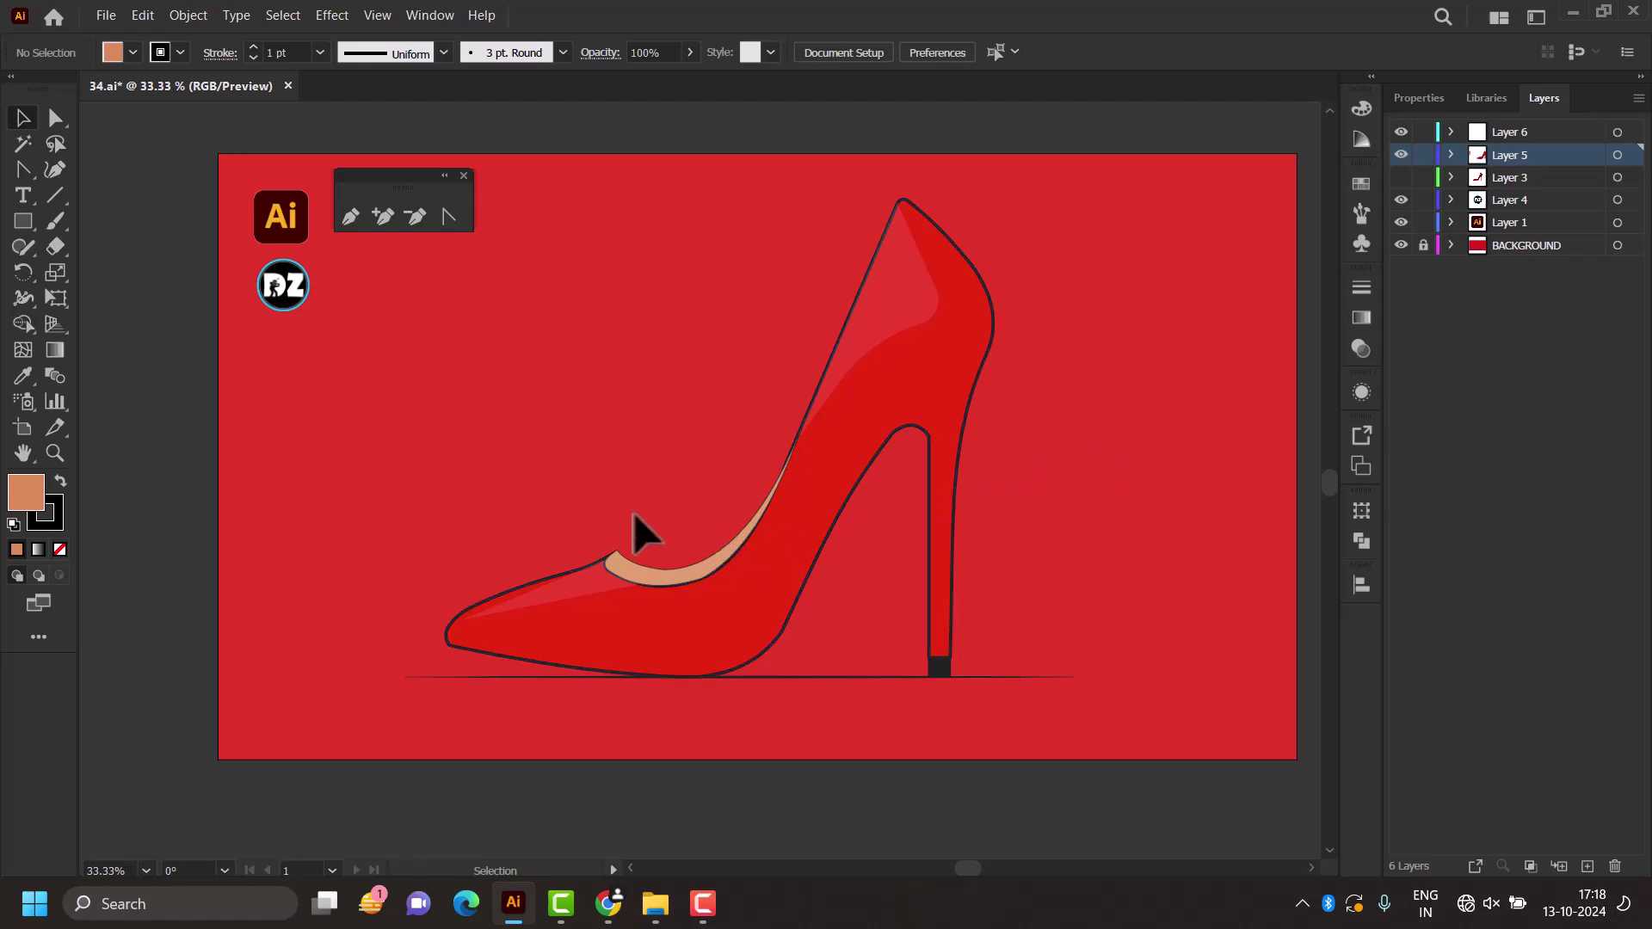
pyautogui.click(697, 577)
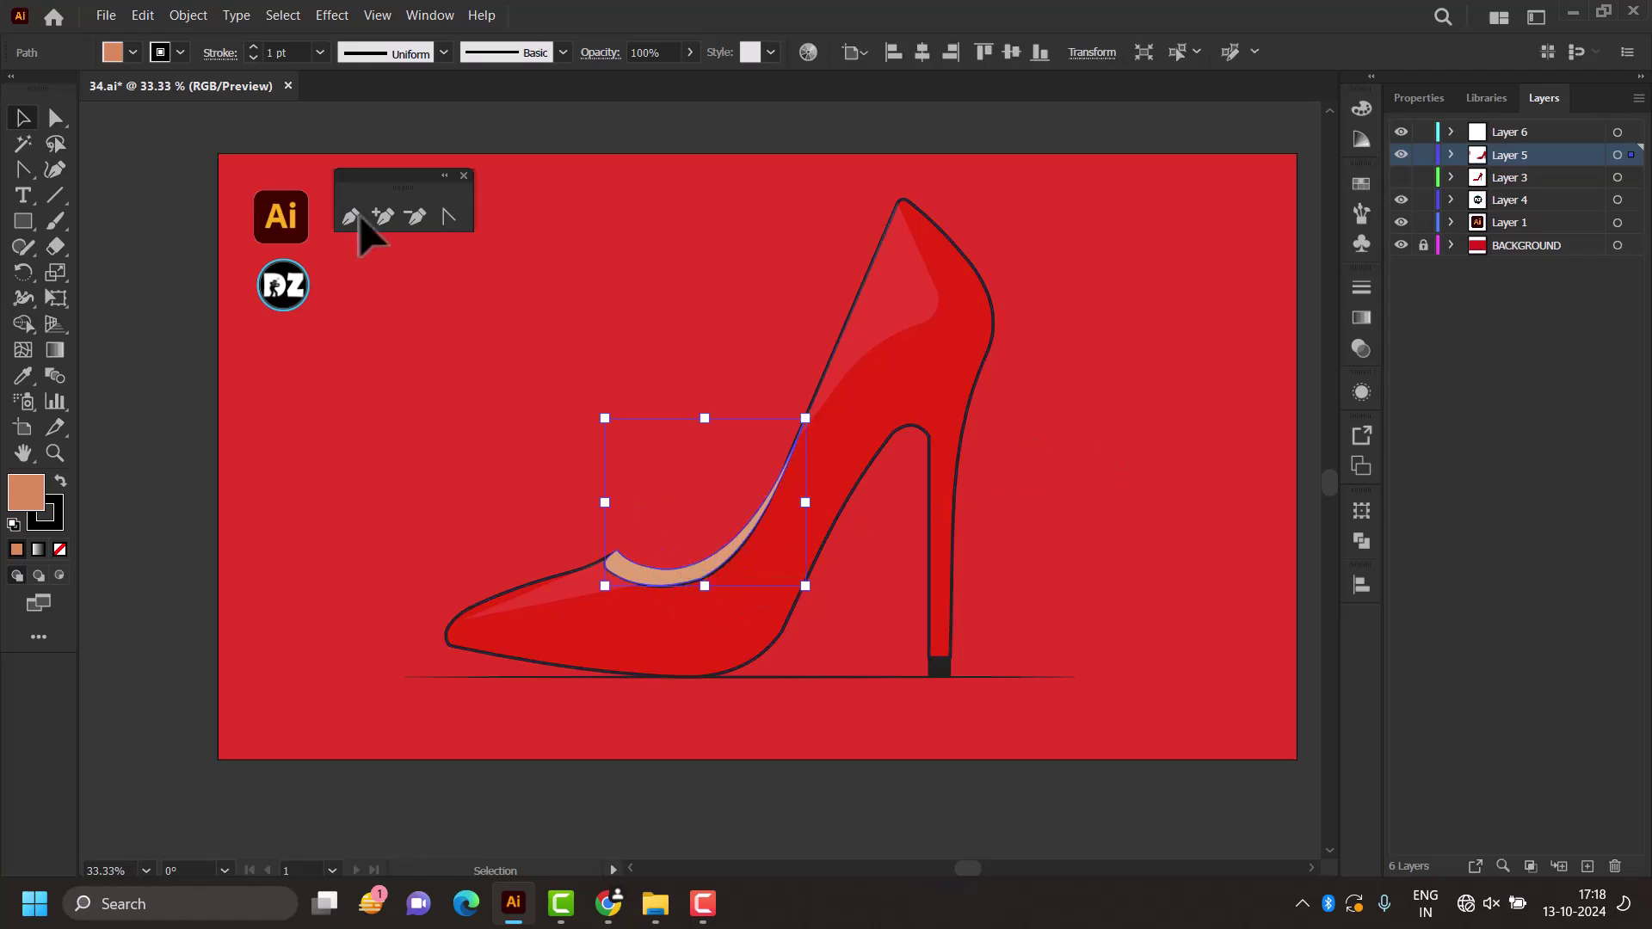
pyautogui.click(588, 270)
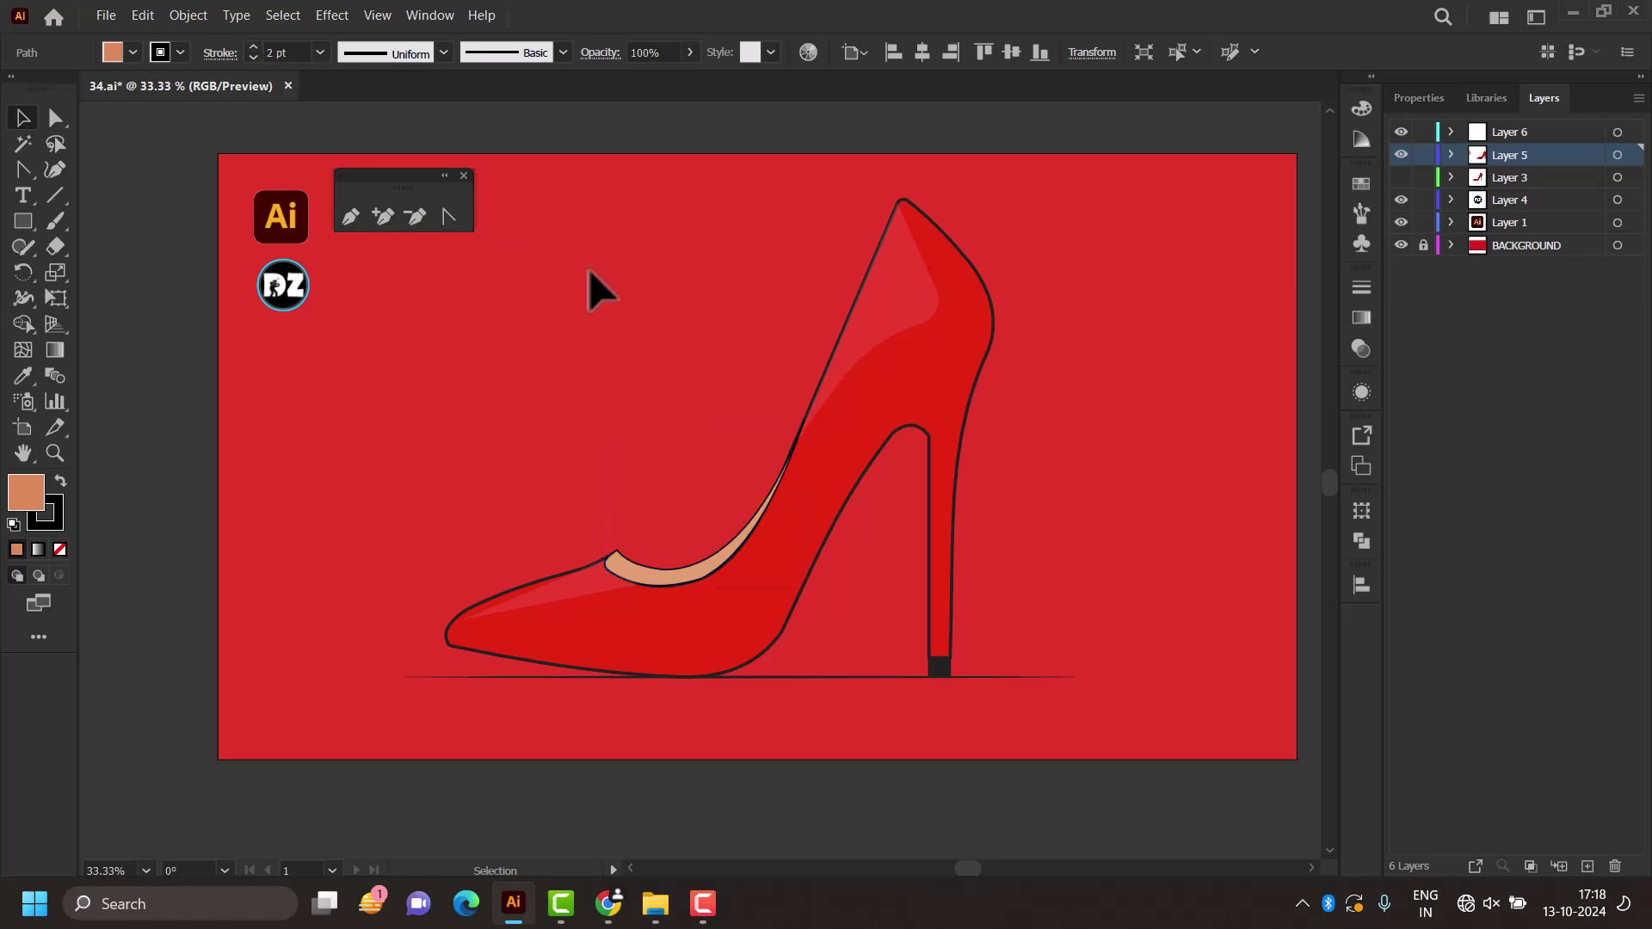
pyautogui.scroll(1, 590, 282)
pyautogui.scroll(-6, 613, 456)
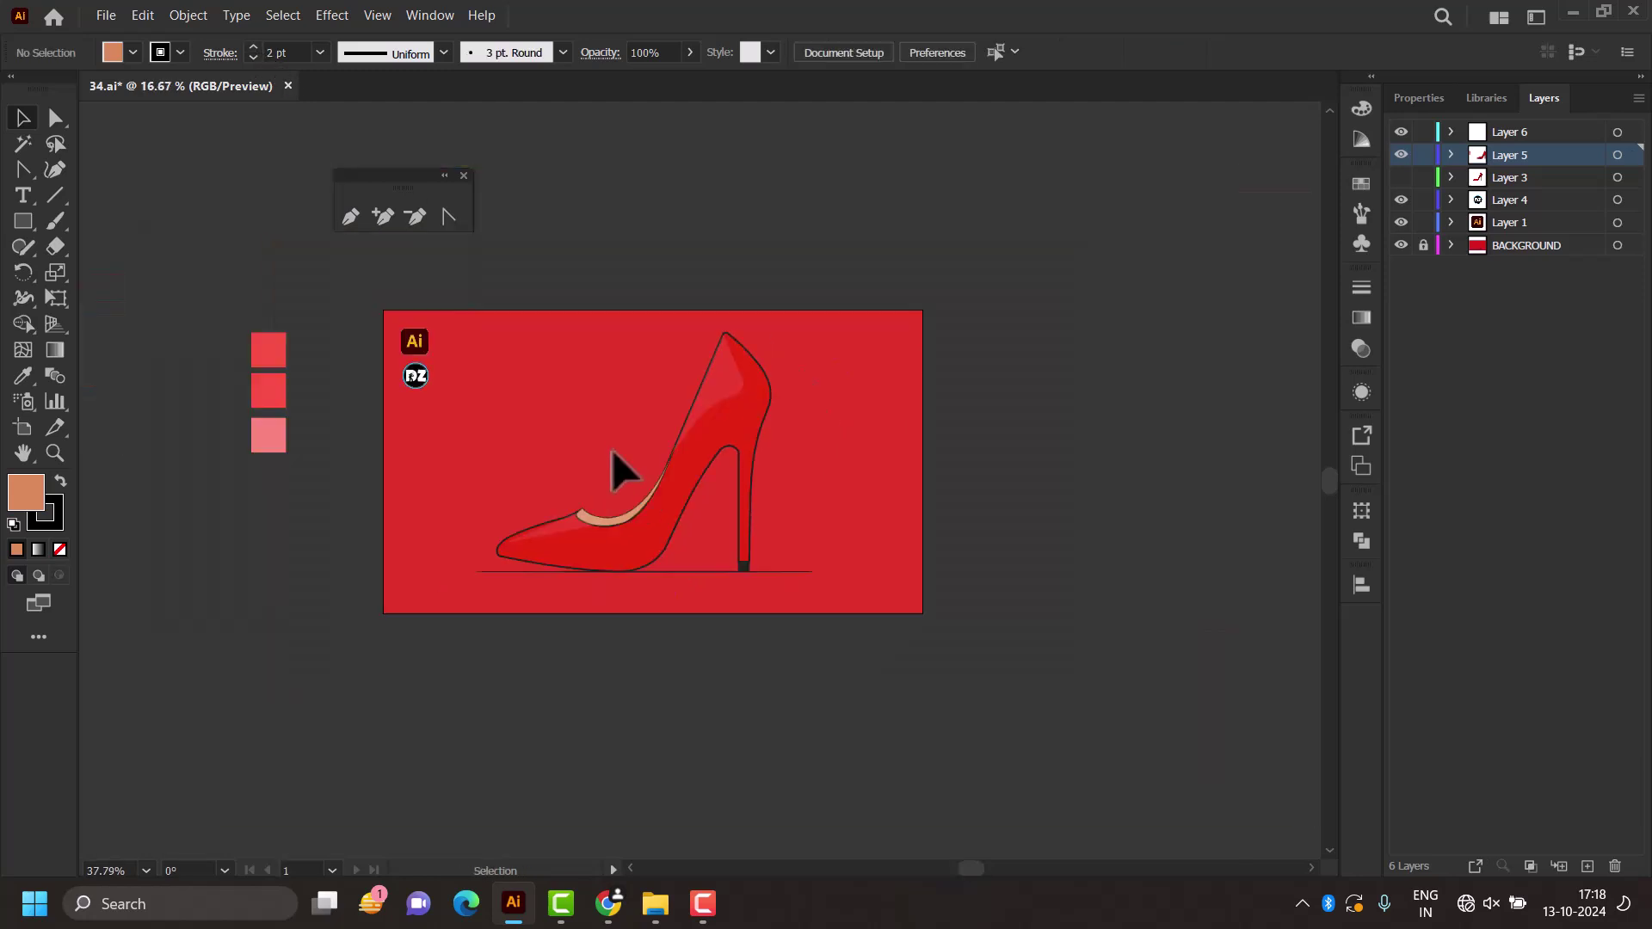
pyautogui.scroll(9, 615, 542)
pyautogui.scroll(2, 550, 538)
pyautogui.scroll(2, 525, 513)
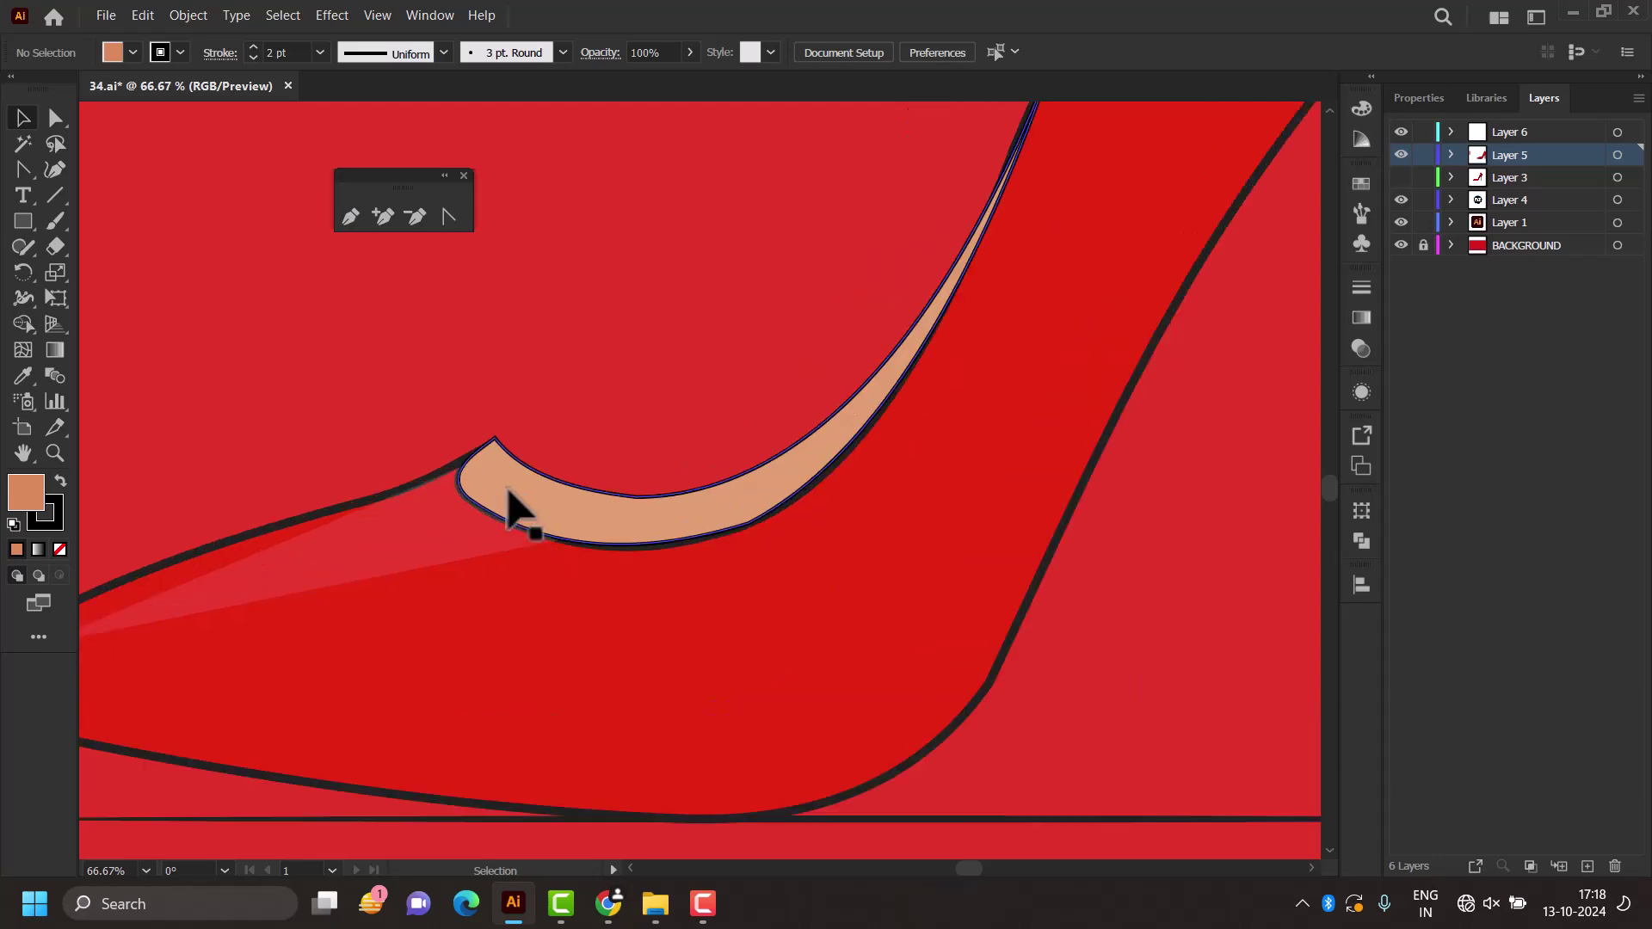
pyautogui.scroll(2, 508, 509)
pyautogui.click(515, 448)
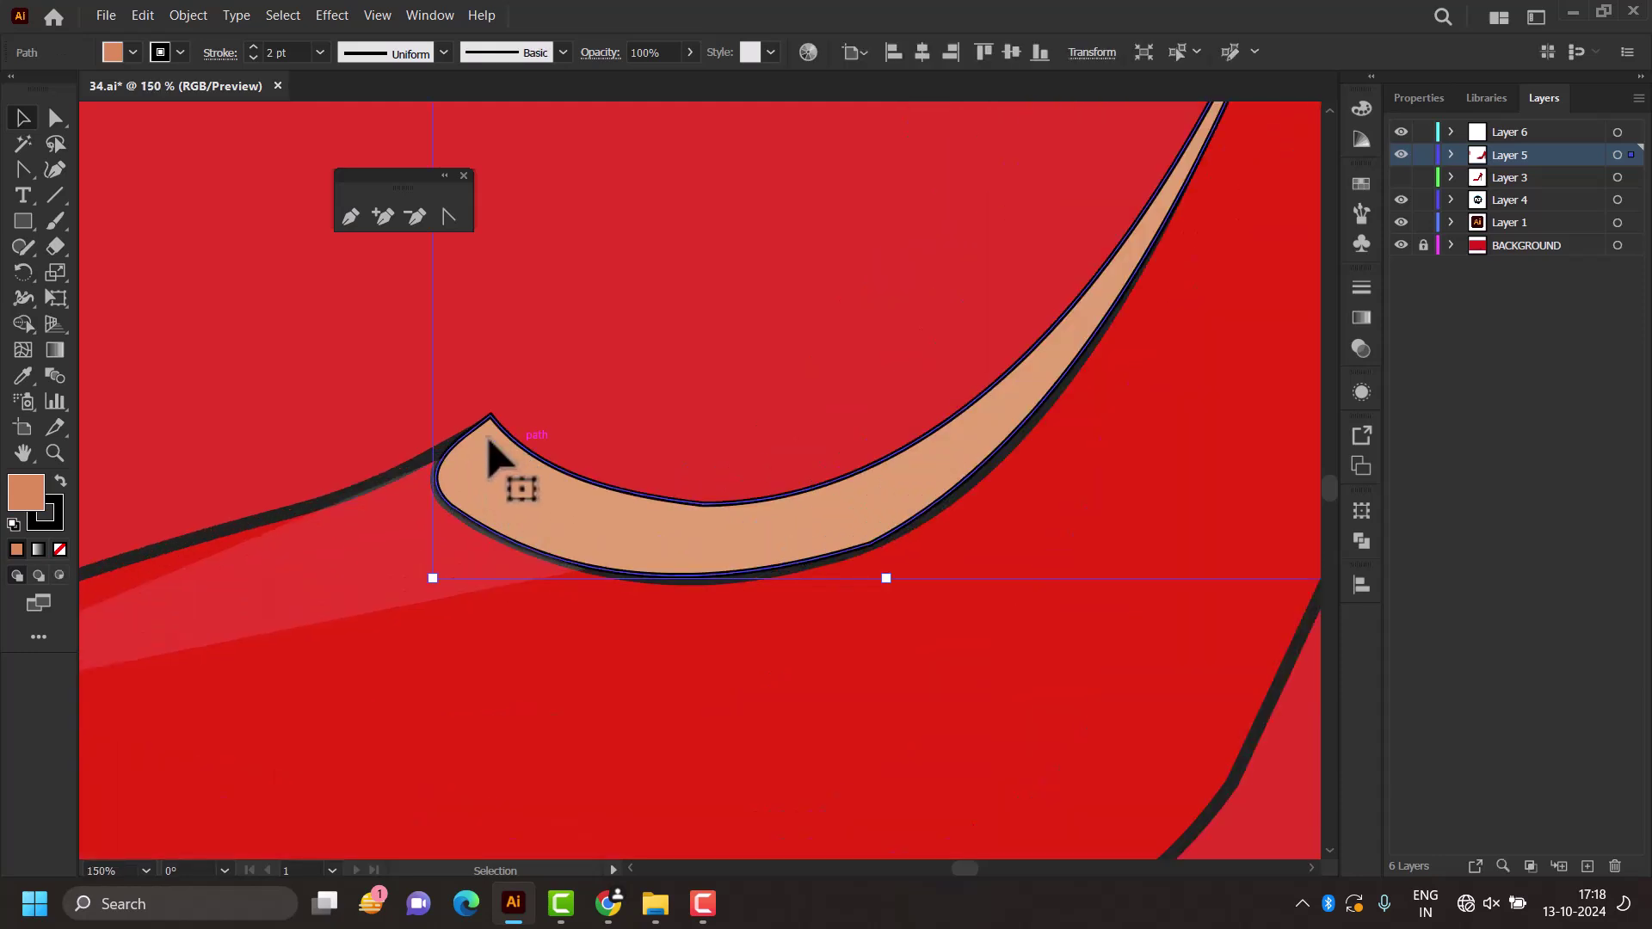
pyautogui.click(57, 119)
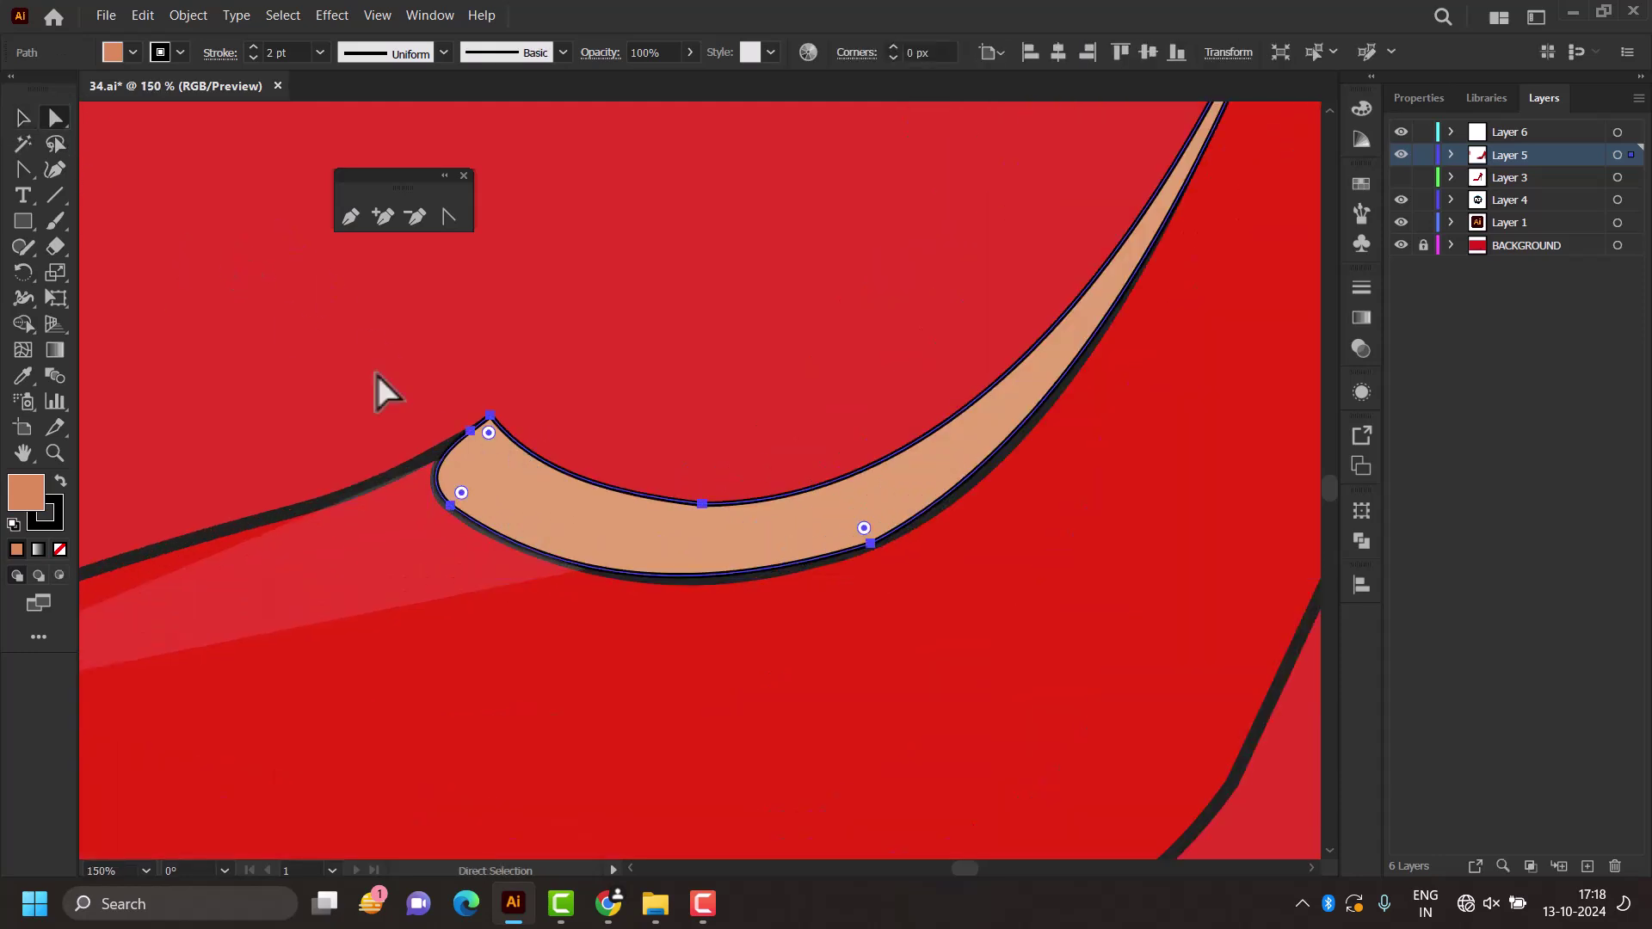
pyautogui.click(489, 417)
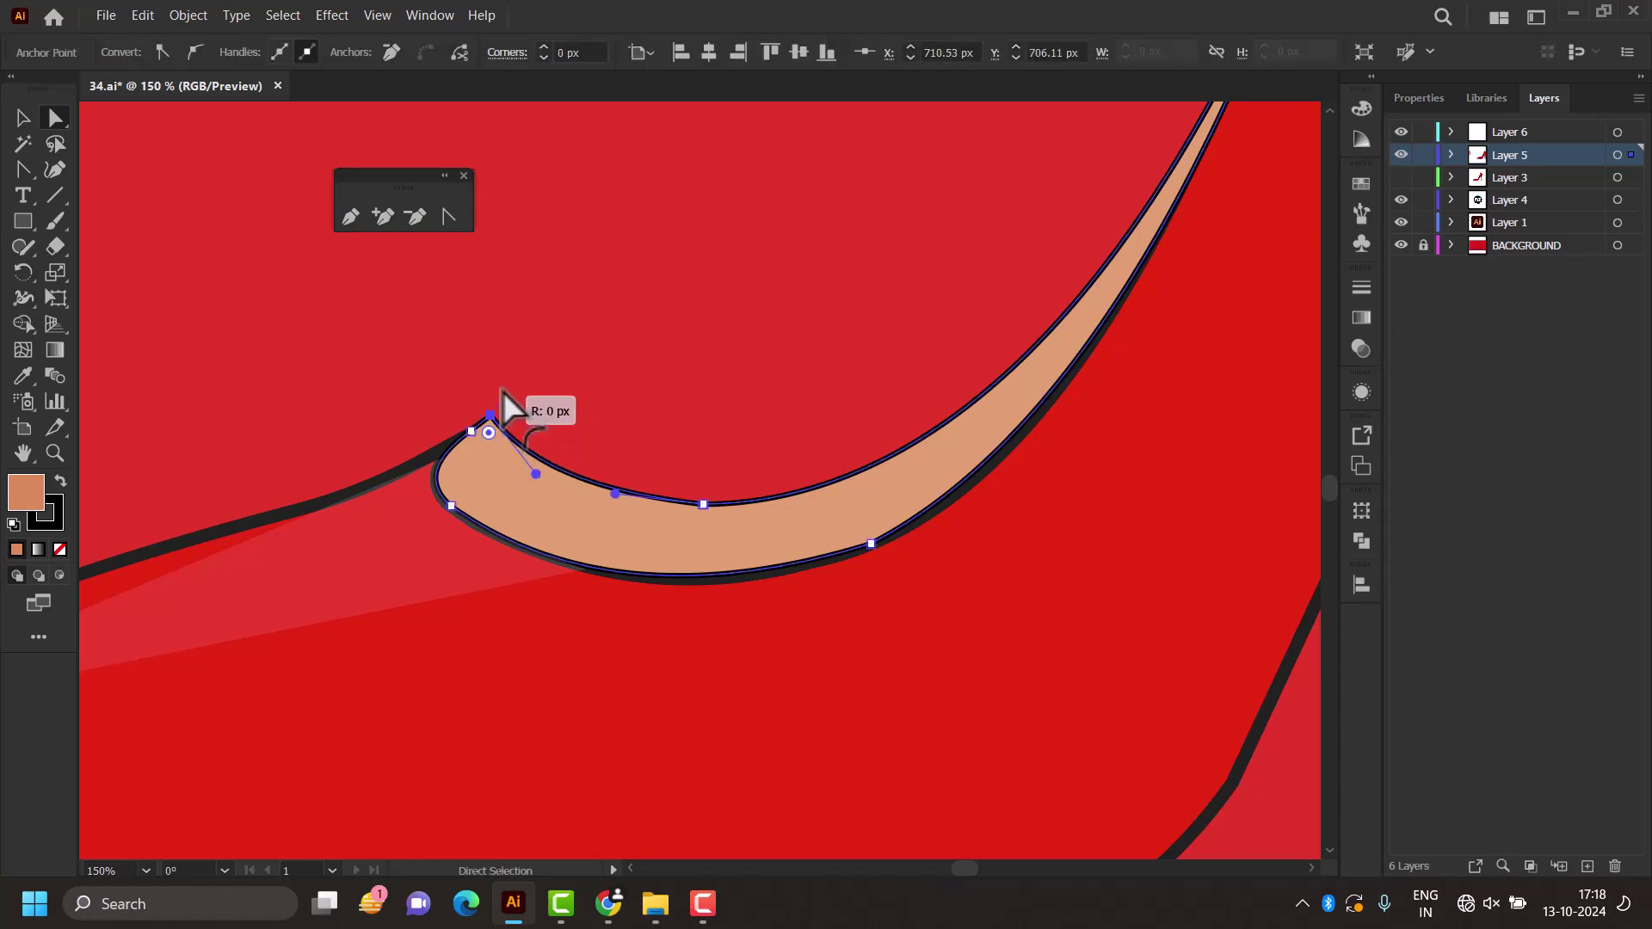
pyautogui.moveTo(490, 433); pyautogui.dragTo(517, 417)
pyautogui.click(404, 413)
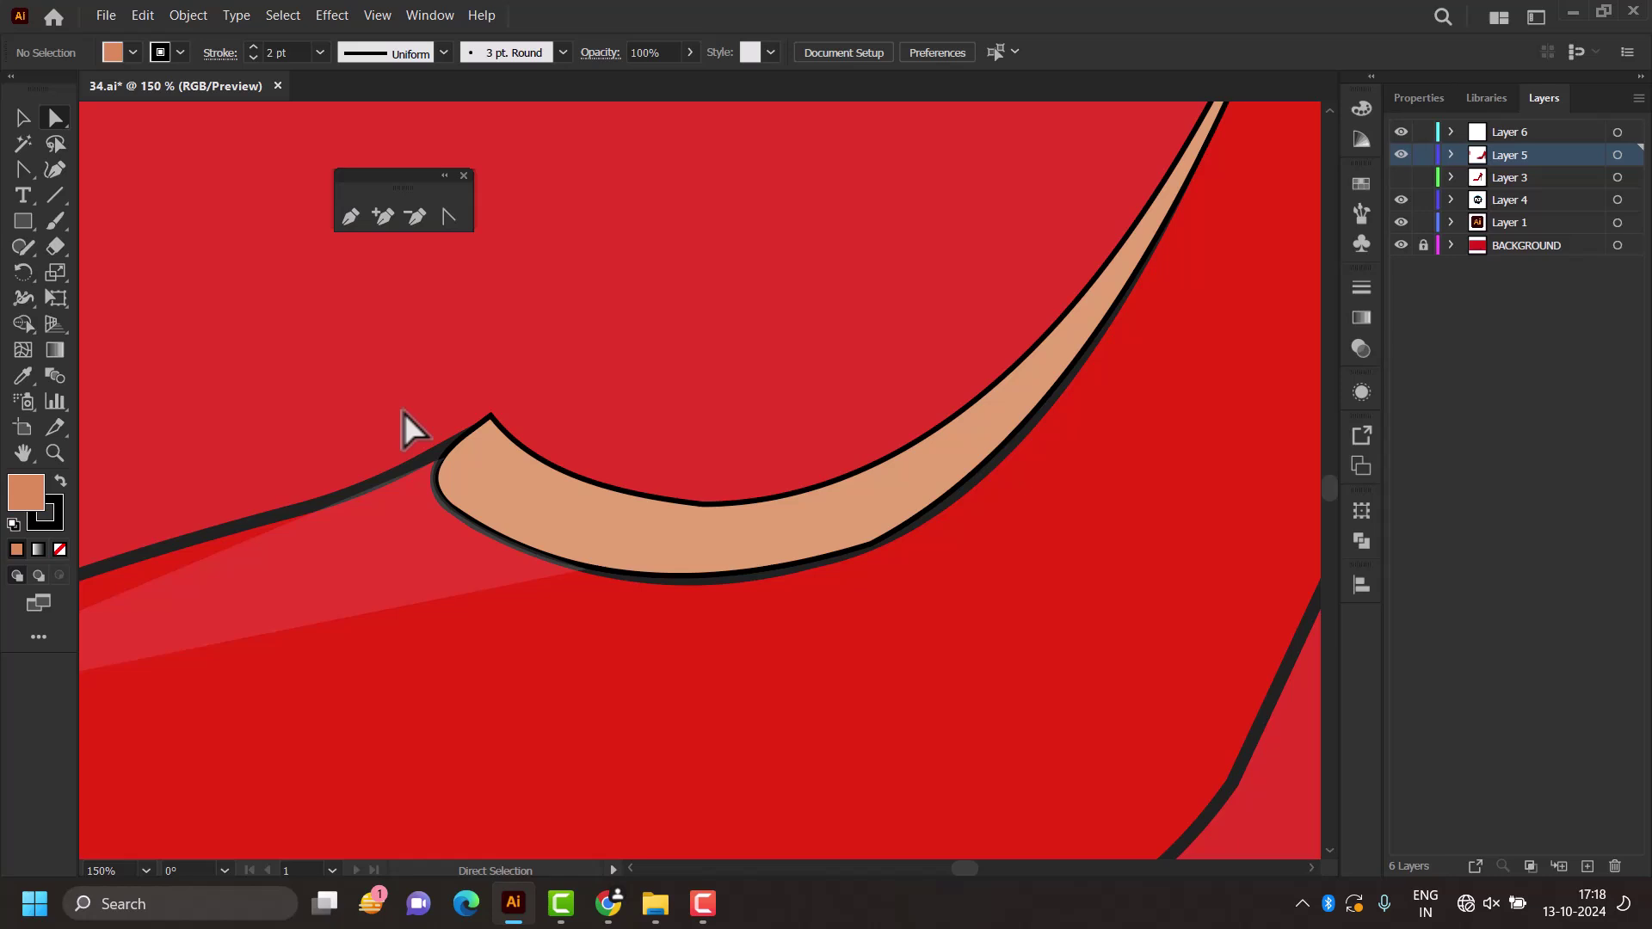
pyautogui.click(718, 509)
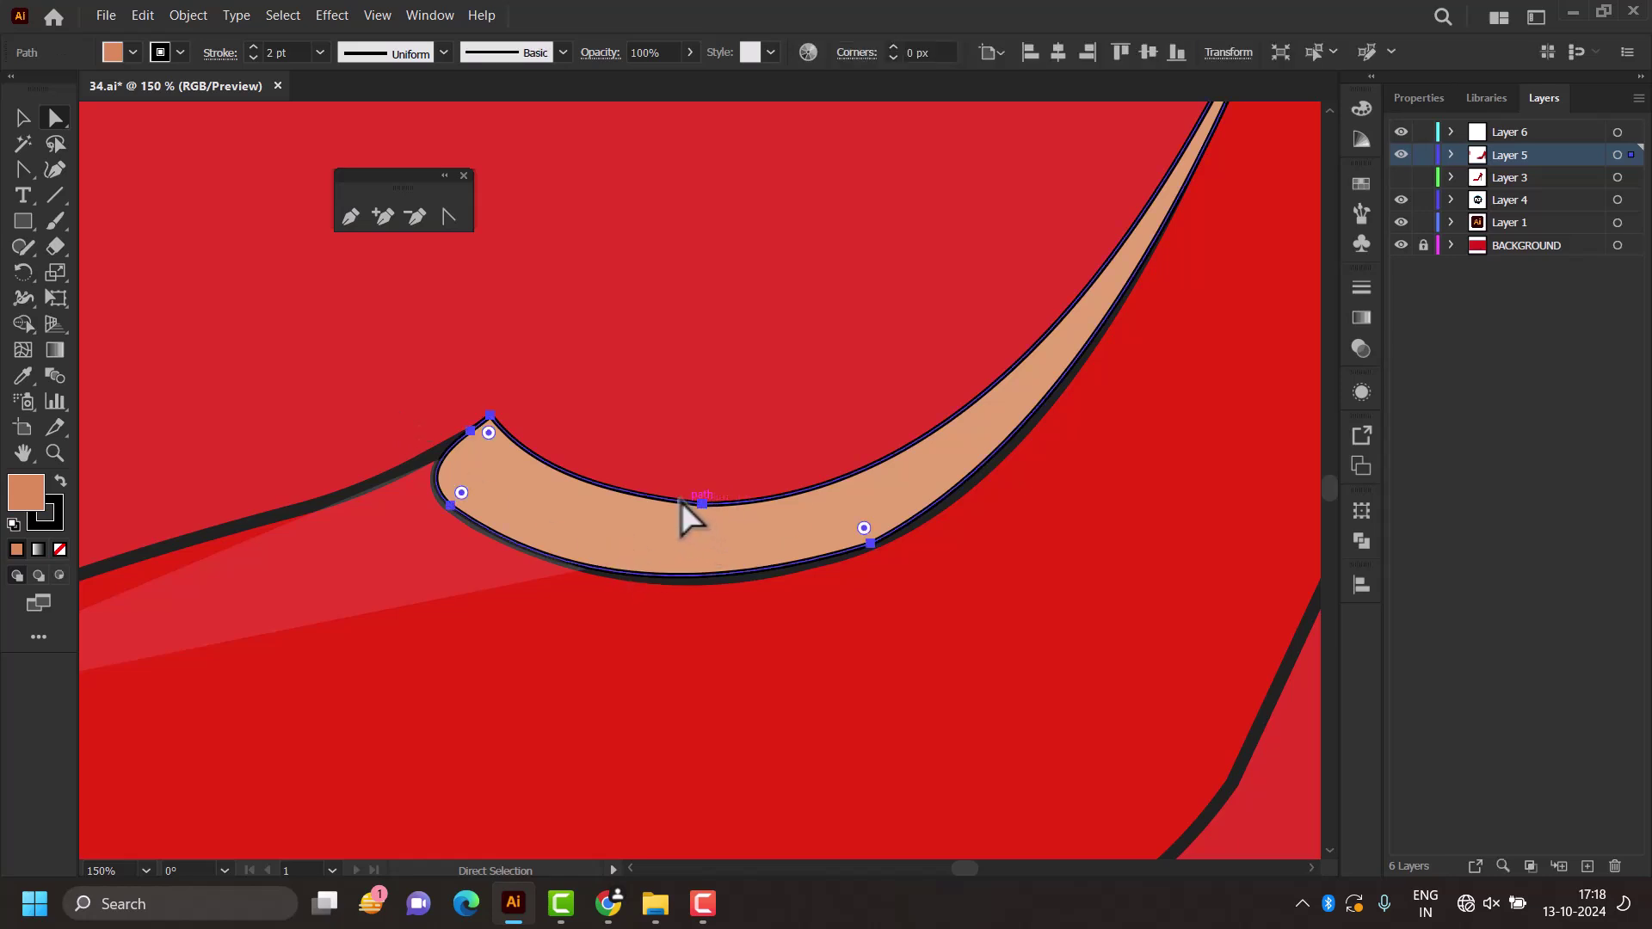
pyautogui.click(12, 118)
pyautogui.click(547, 296)
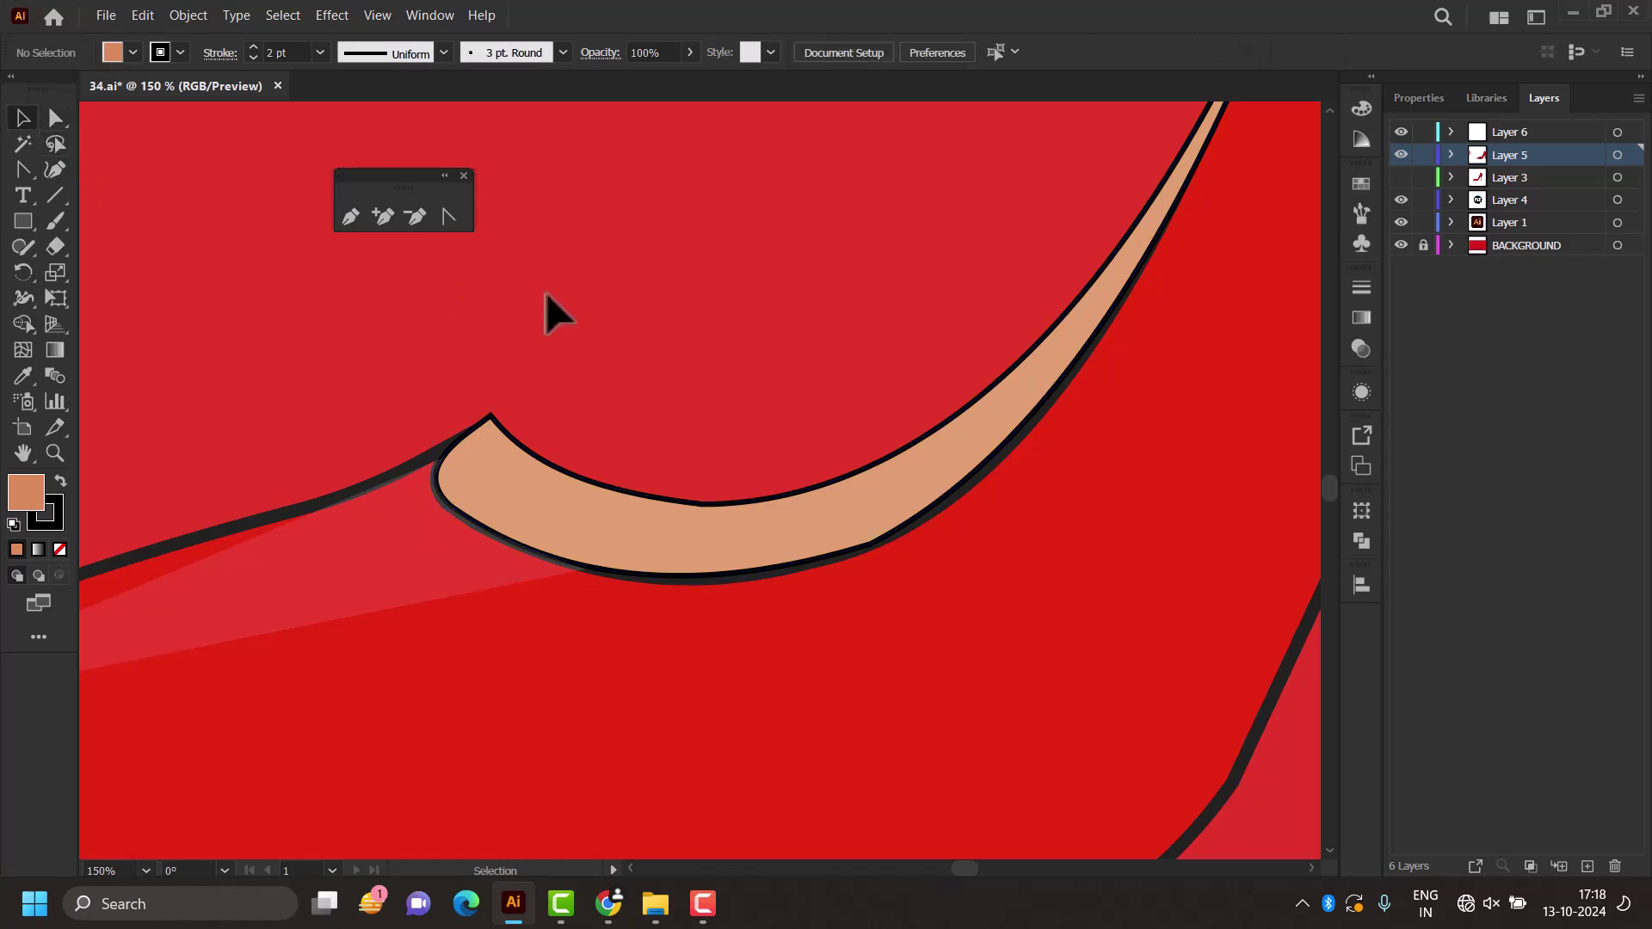
pyautogui.hotkey('ctrl', '0')
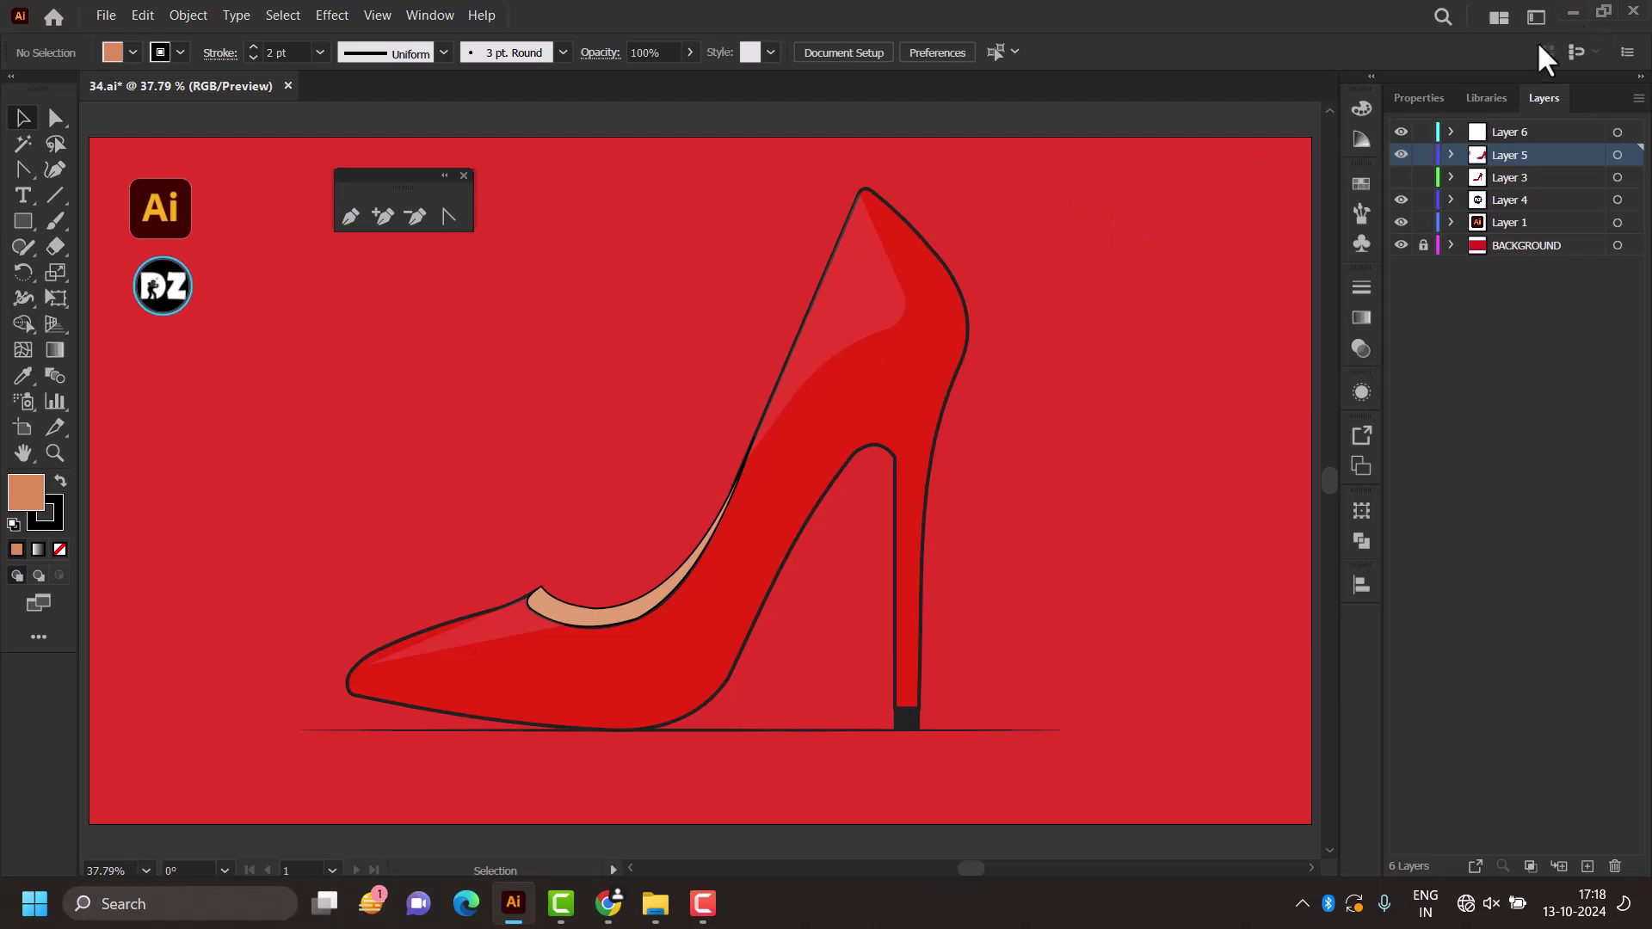
pyautogui.hotkey('ctrl', '-')
# Step: On Layer 6, pen an unfilled open path from under the toe to the heel-back top
pyautogui.click(1536, 131)
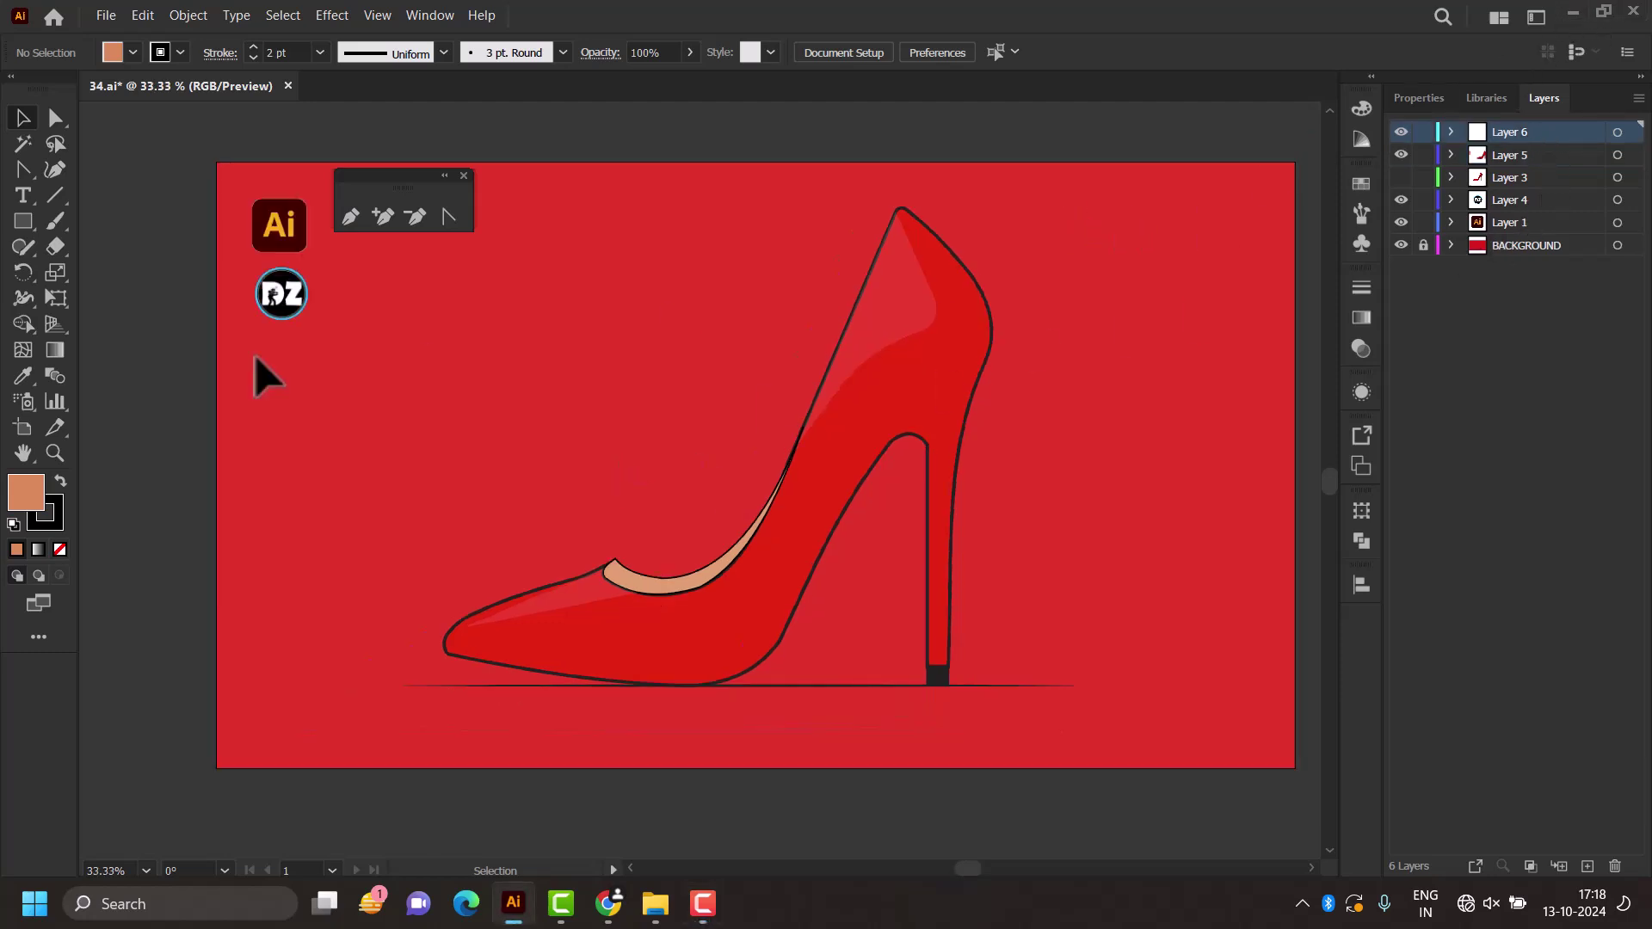
pyautogui.scroll(3, 559, 714)
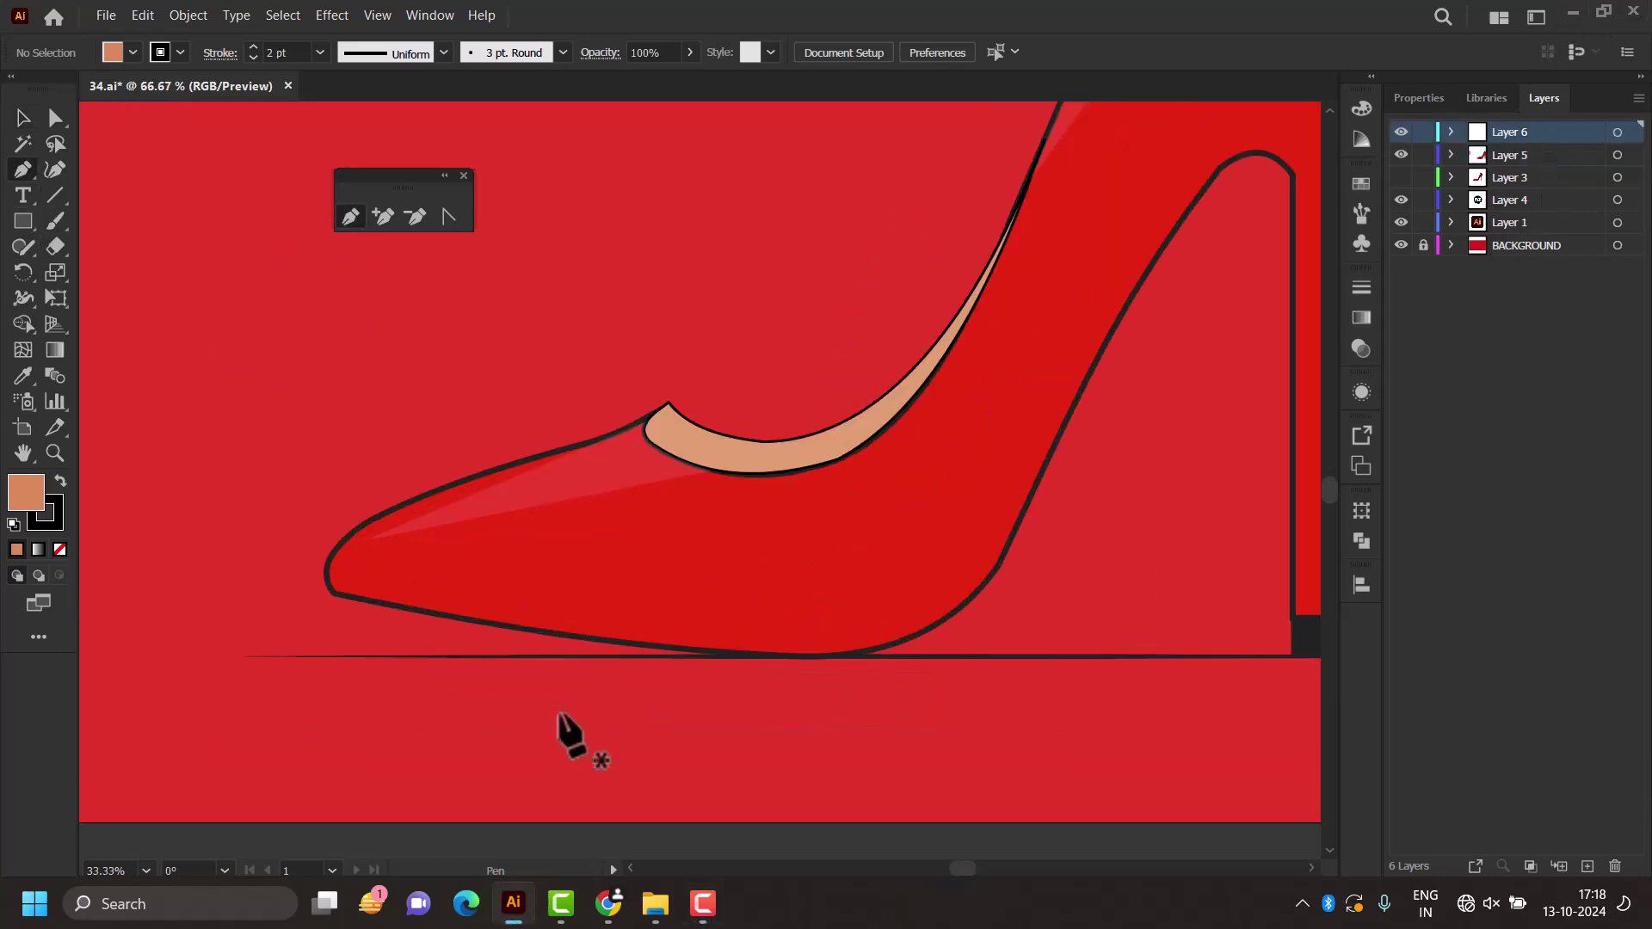
pyautogui.scroll(2, 517, 672)
pyautogui.click(470, 611)
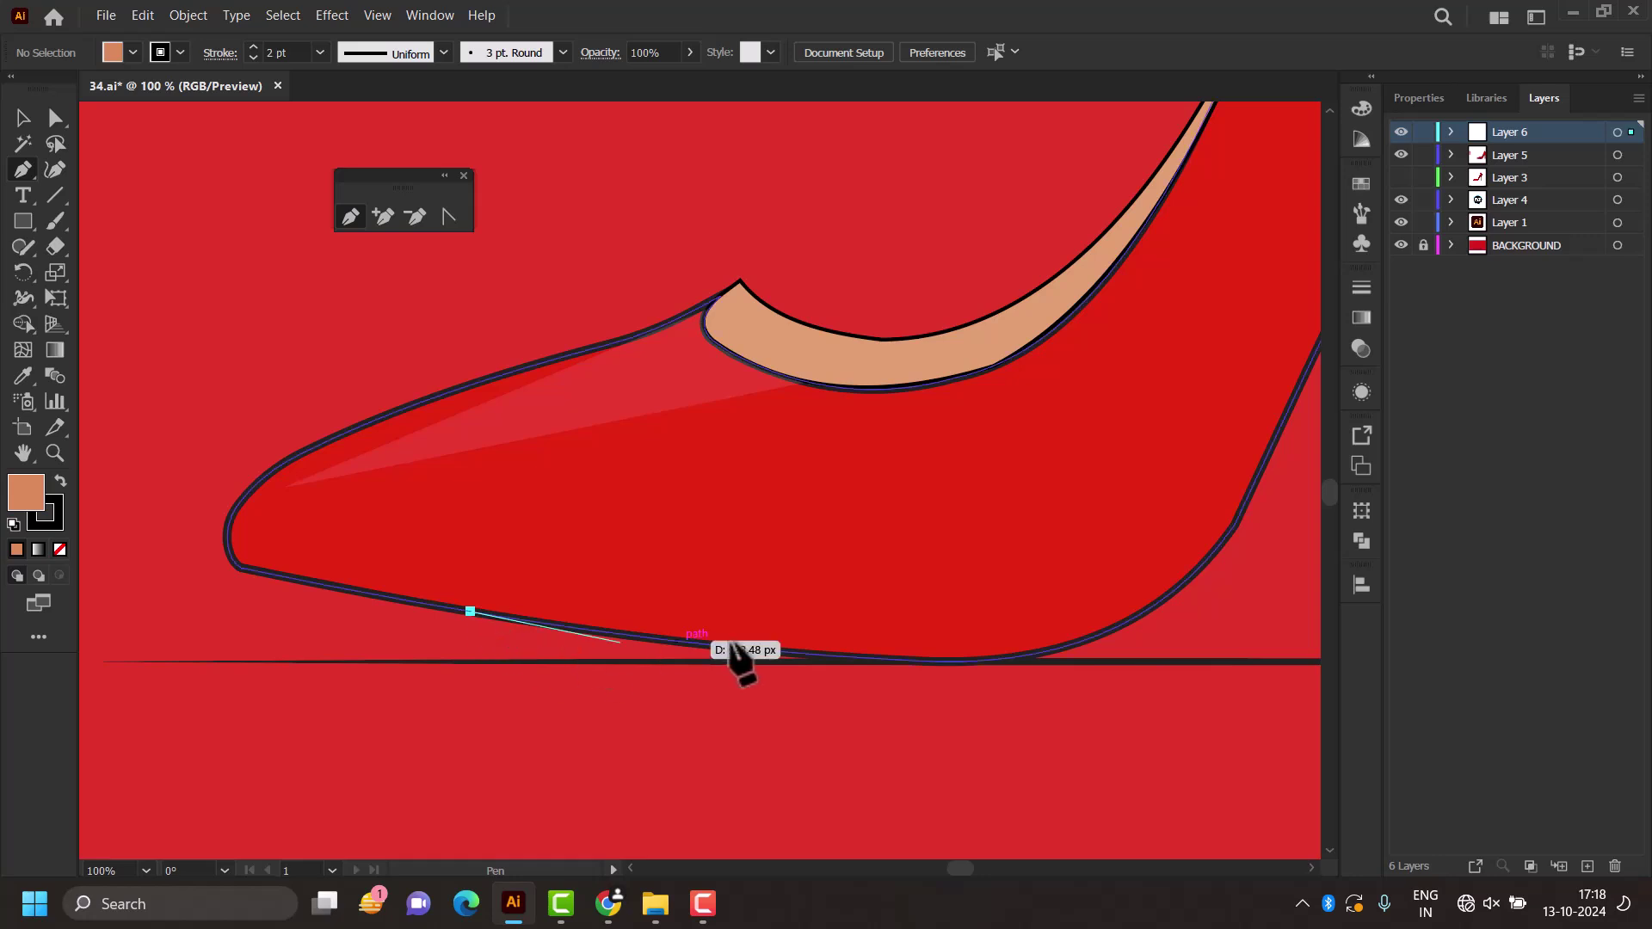
pyautogui.click(957, 647)
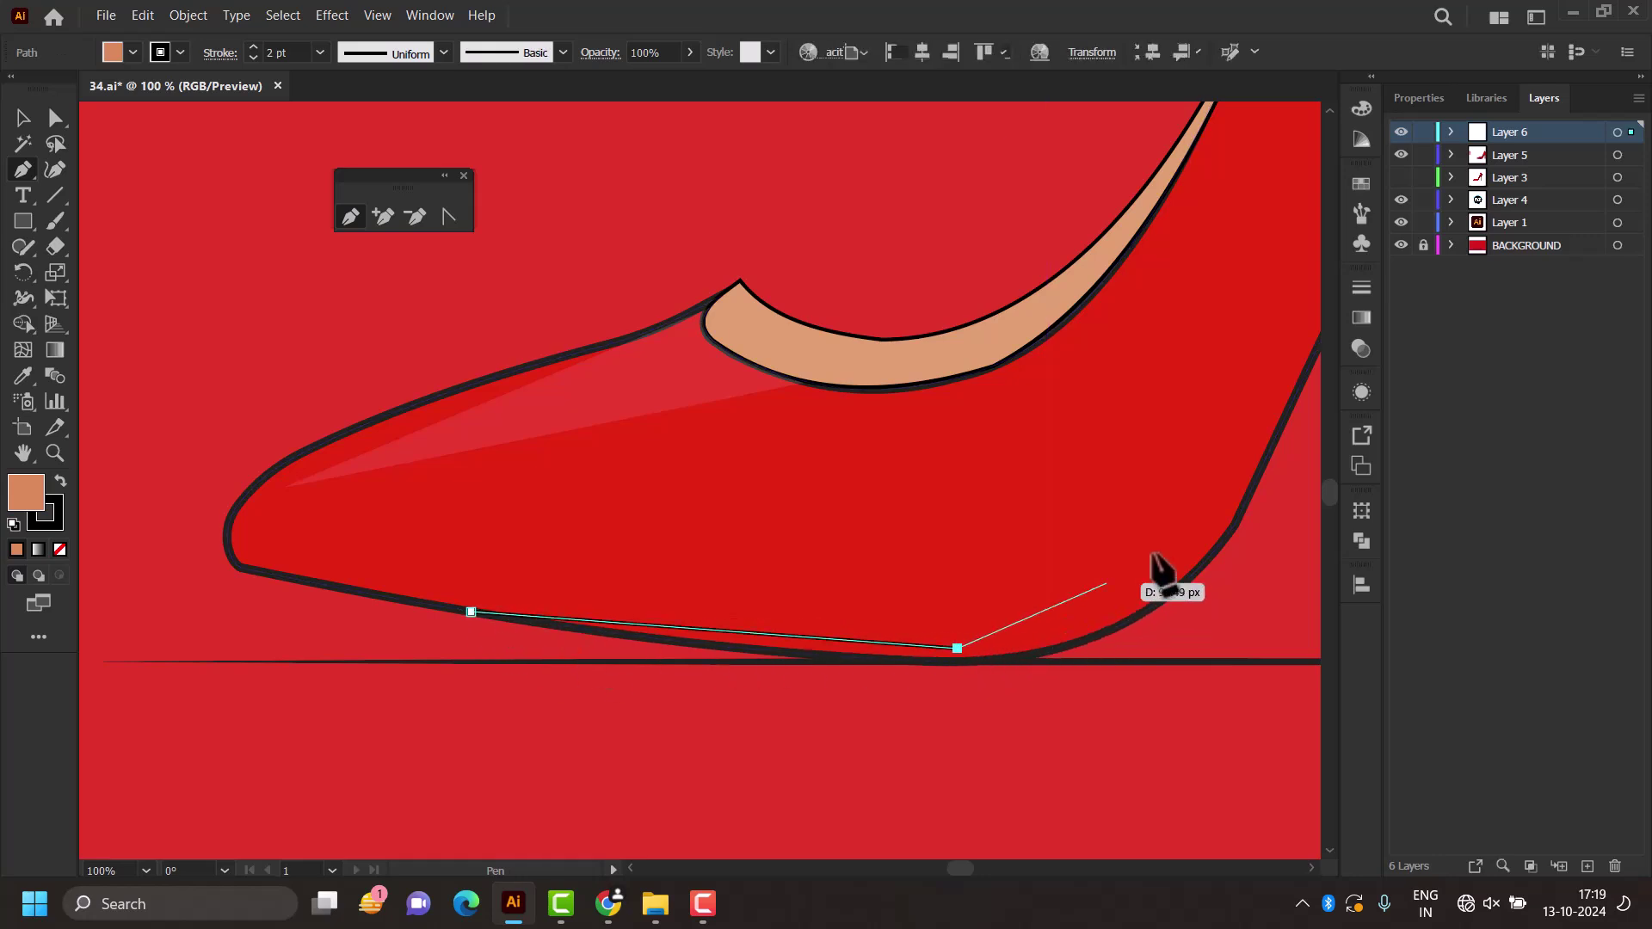
pyautogui.click(1219, 517)
pyautogui.scroll(-6, 732, 654)
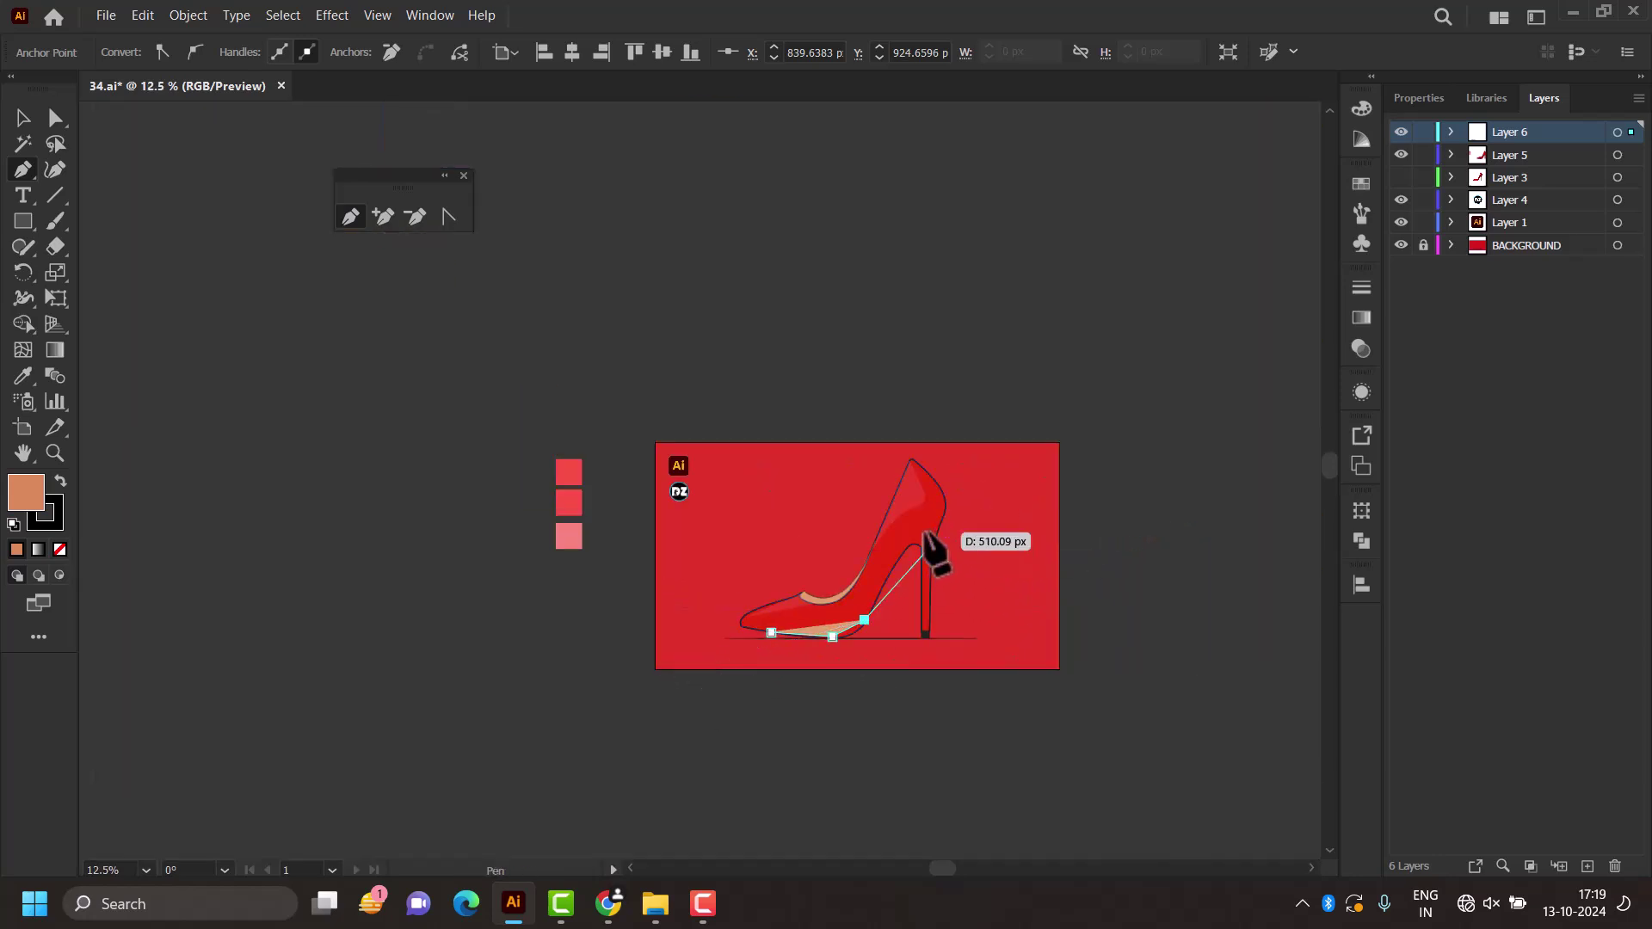
pyautogui.scroll(2, 913, 551)
pyautogui.scroll(2, 887, 568)
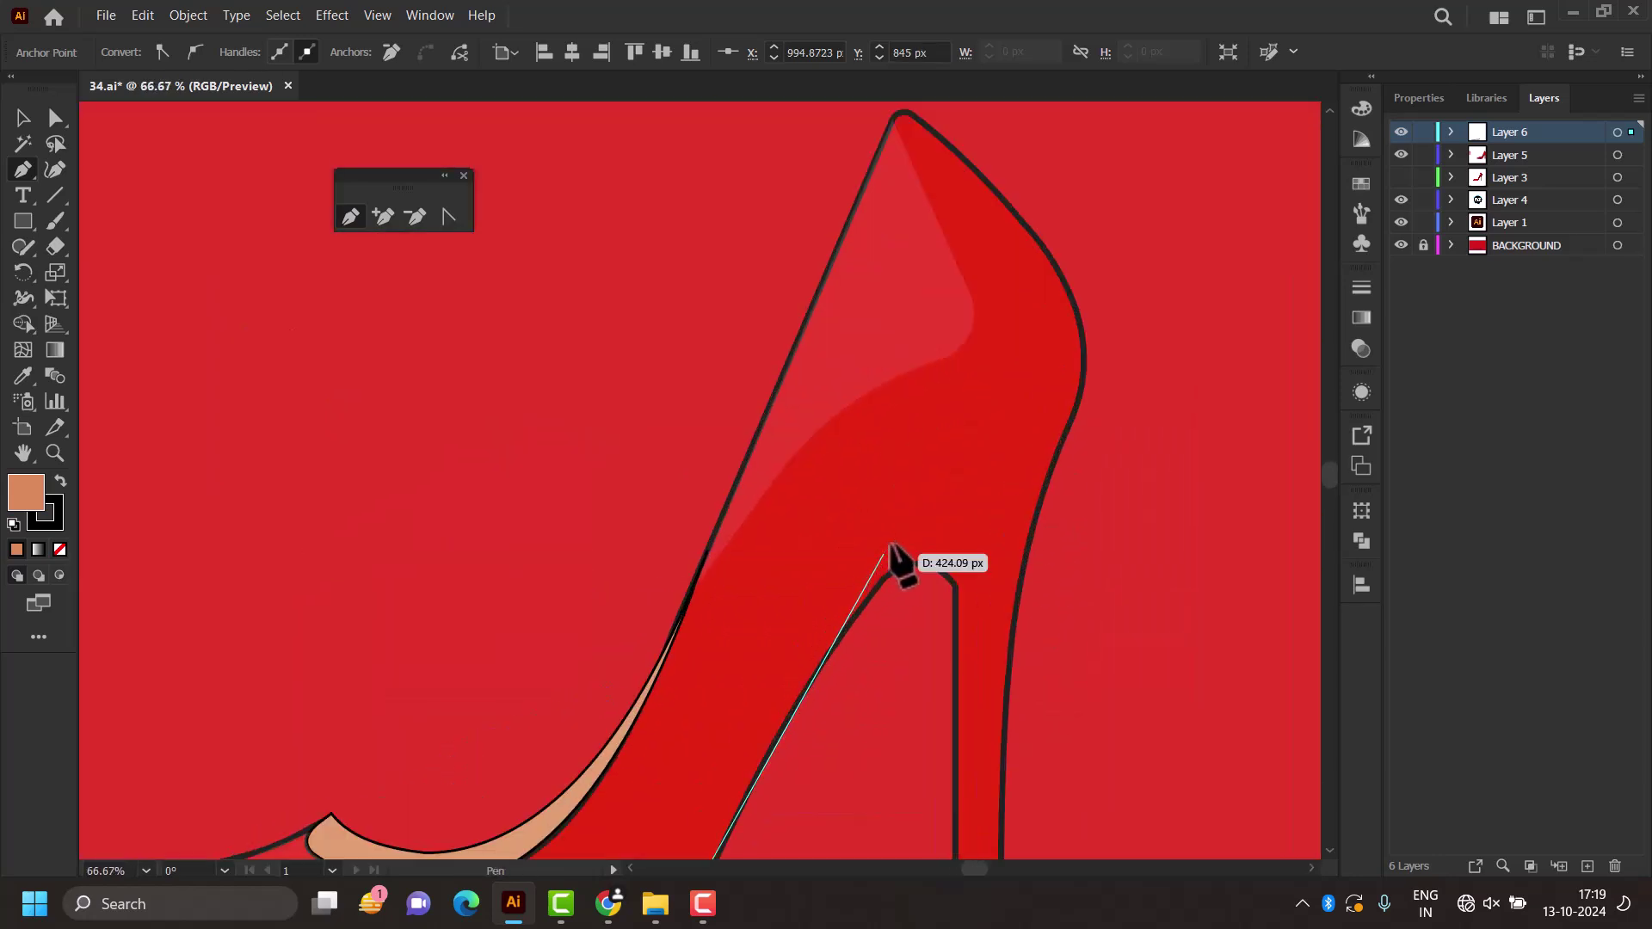
pyautogui.scroll(-2, 895, 565)
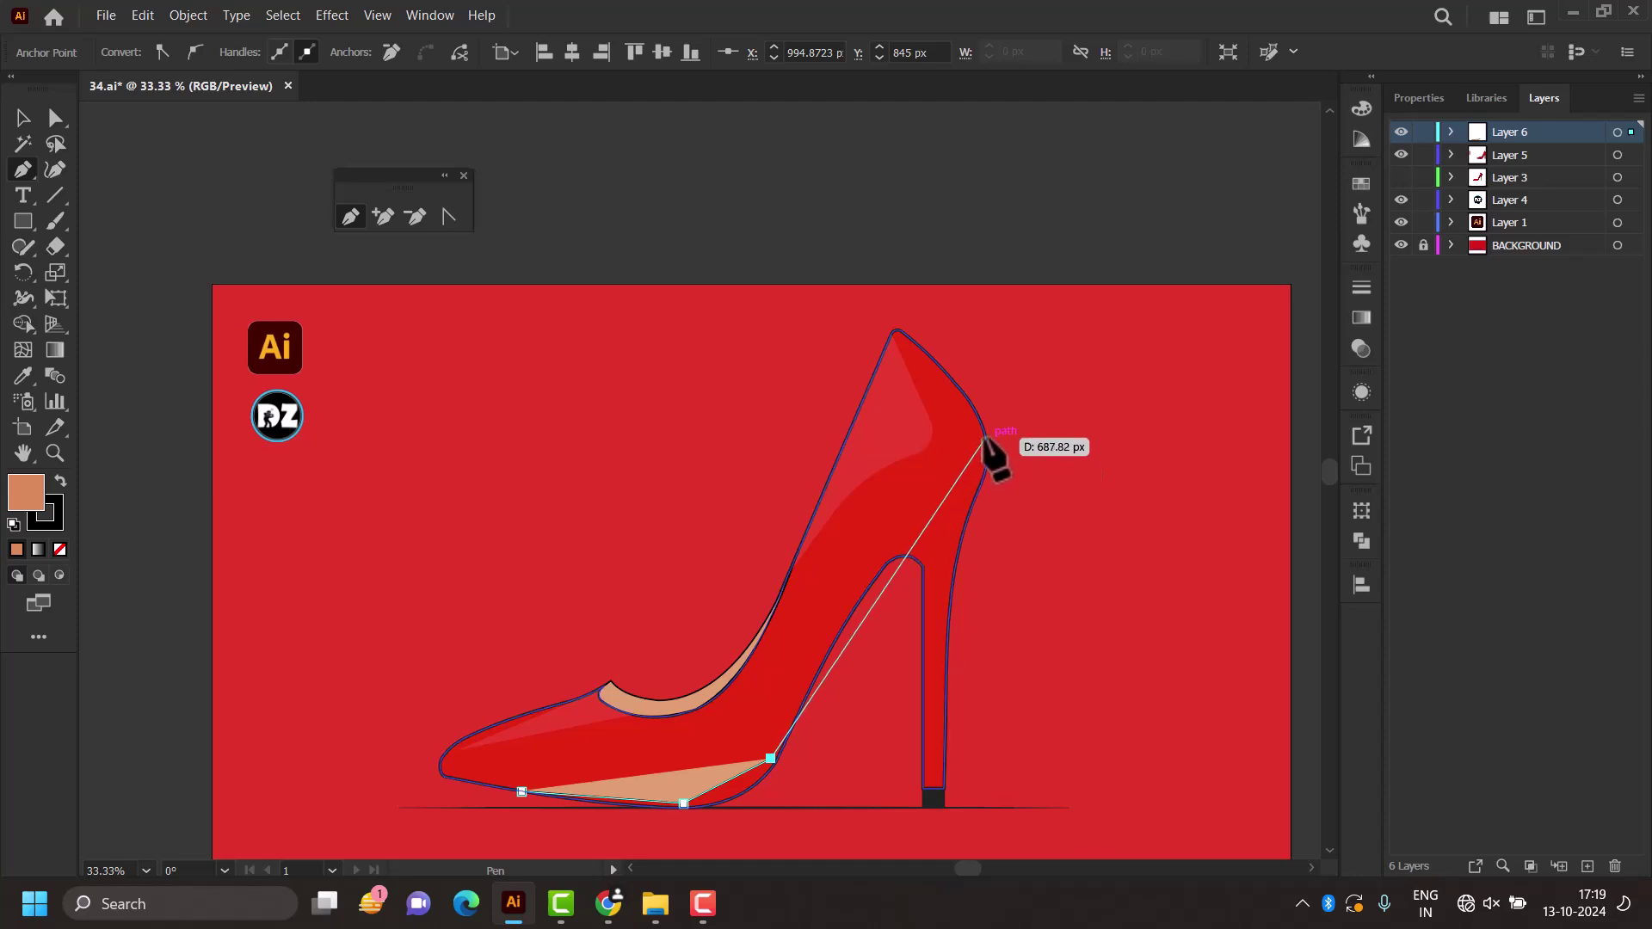
pyautogui.click(985, 439)
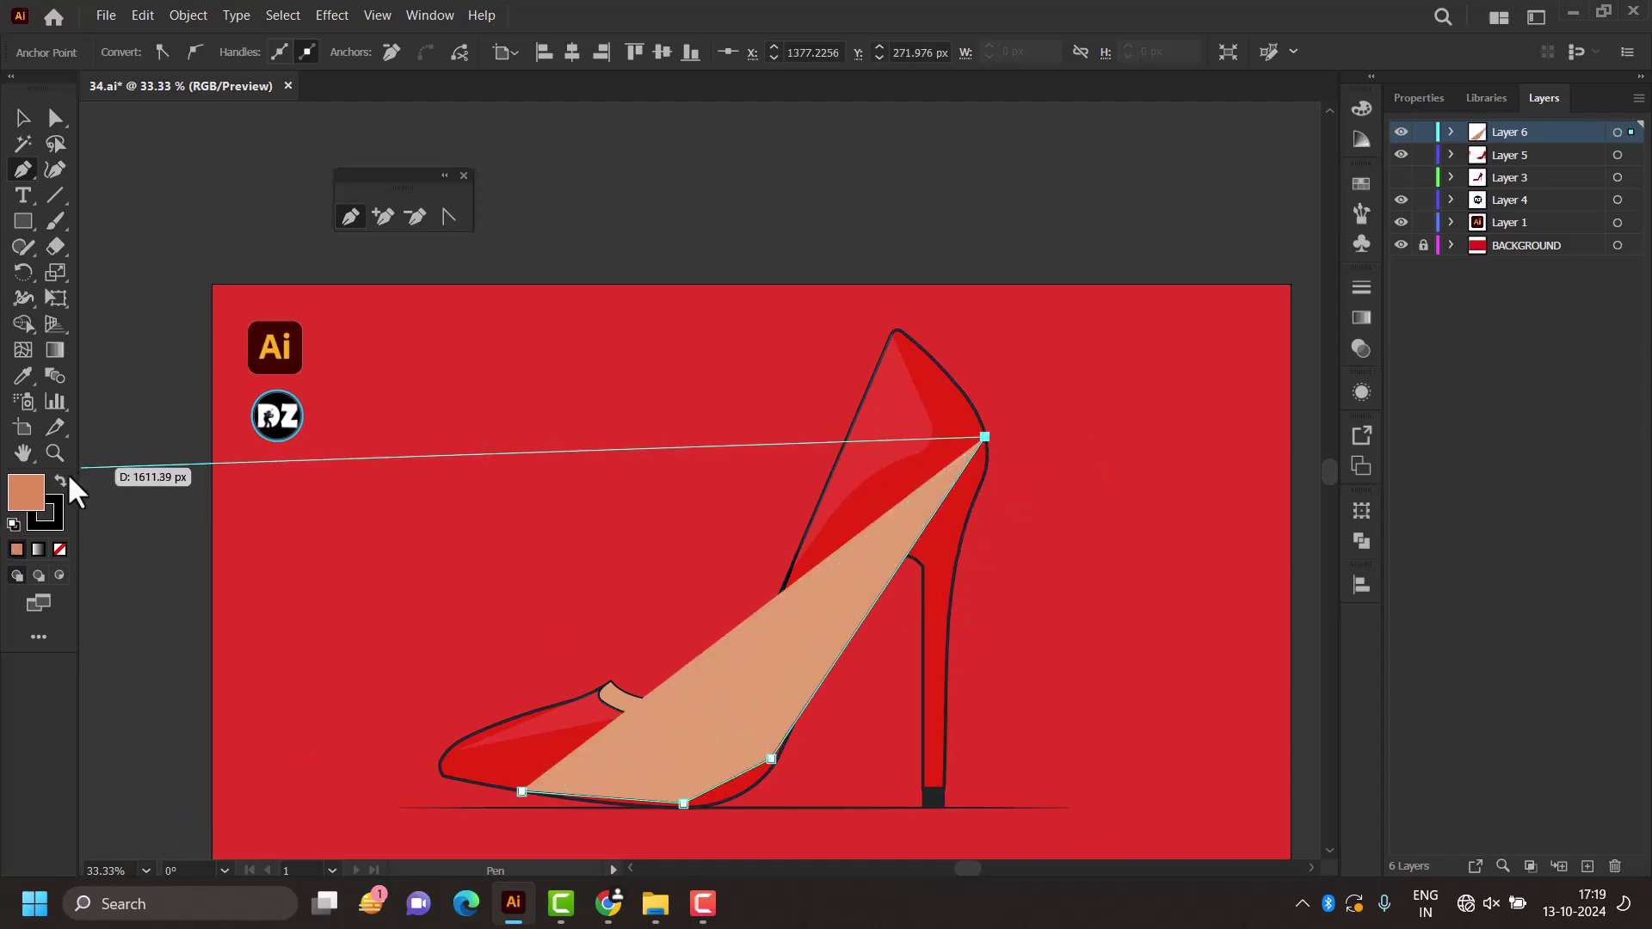
pyautogui.click(57, 547)
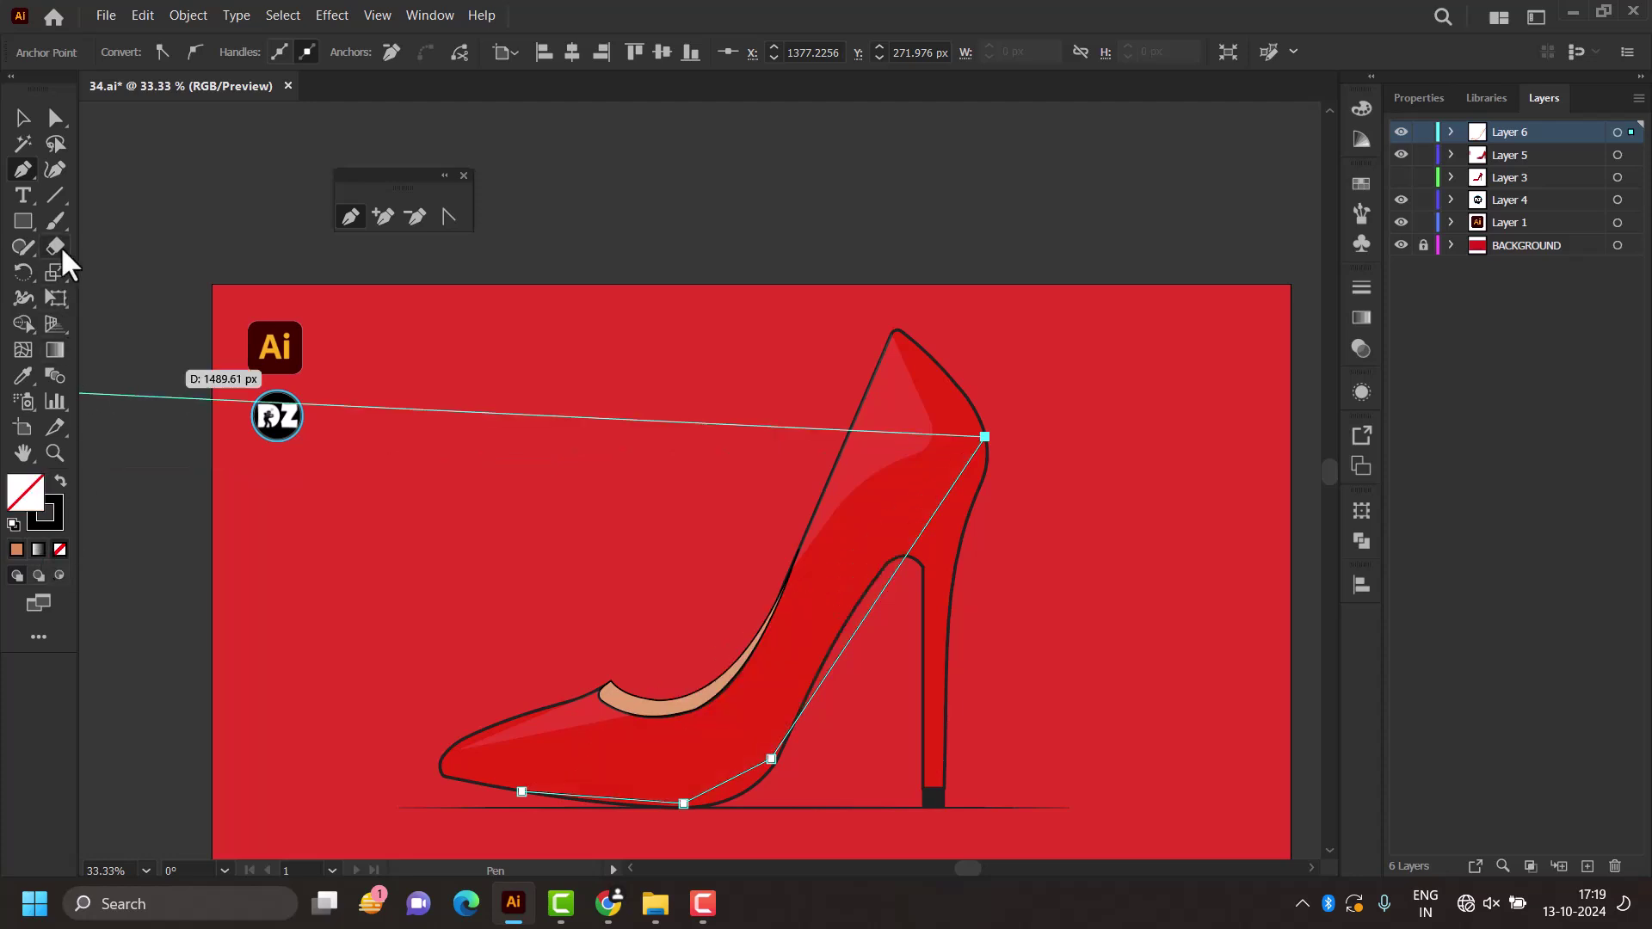
# Step: Bend the heel and sole-rise segments into curves with the Anchor Point tool
pyautogui.click(448, 216)
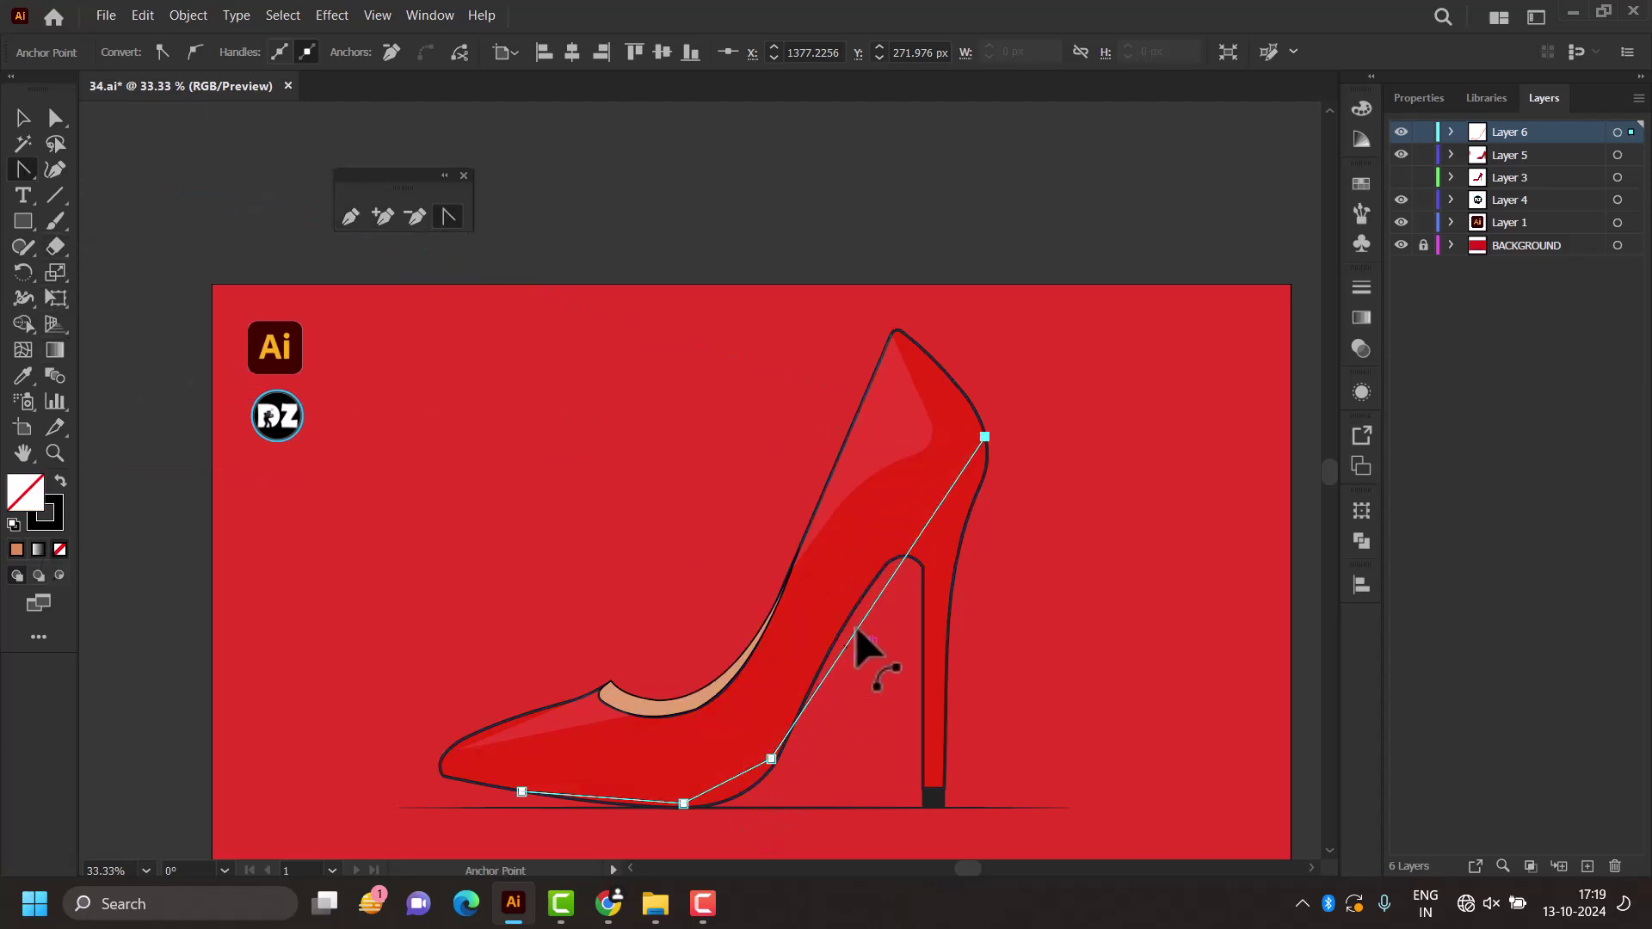
pyautogui.moveTo(874, 603); pyautogui.dragTo(855, 583)
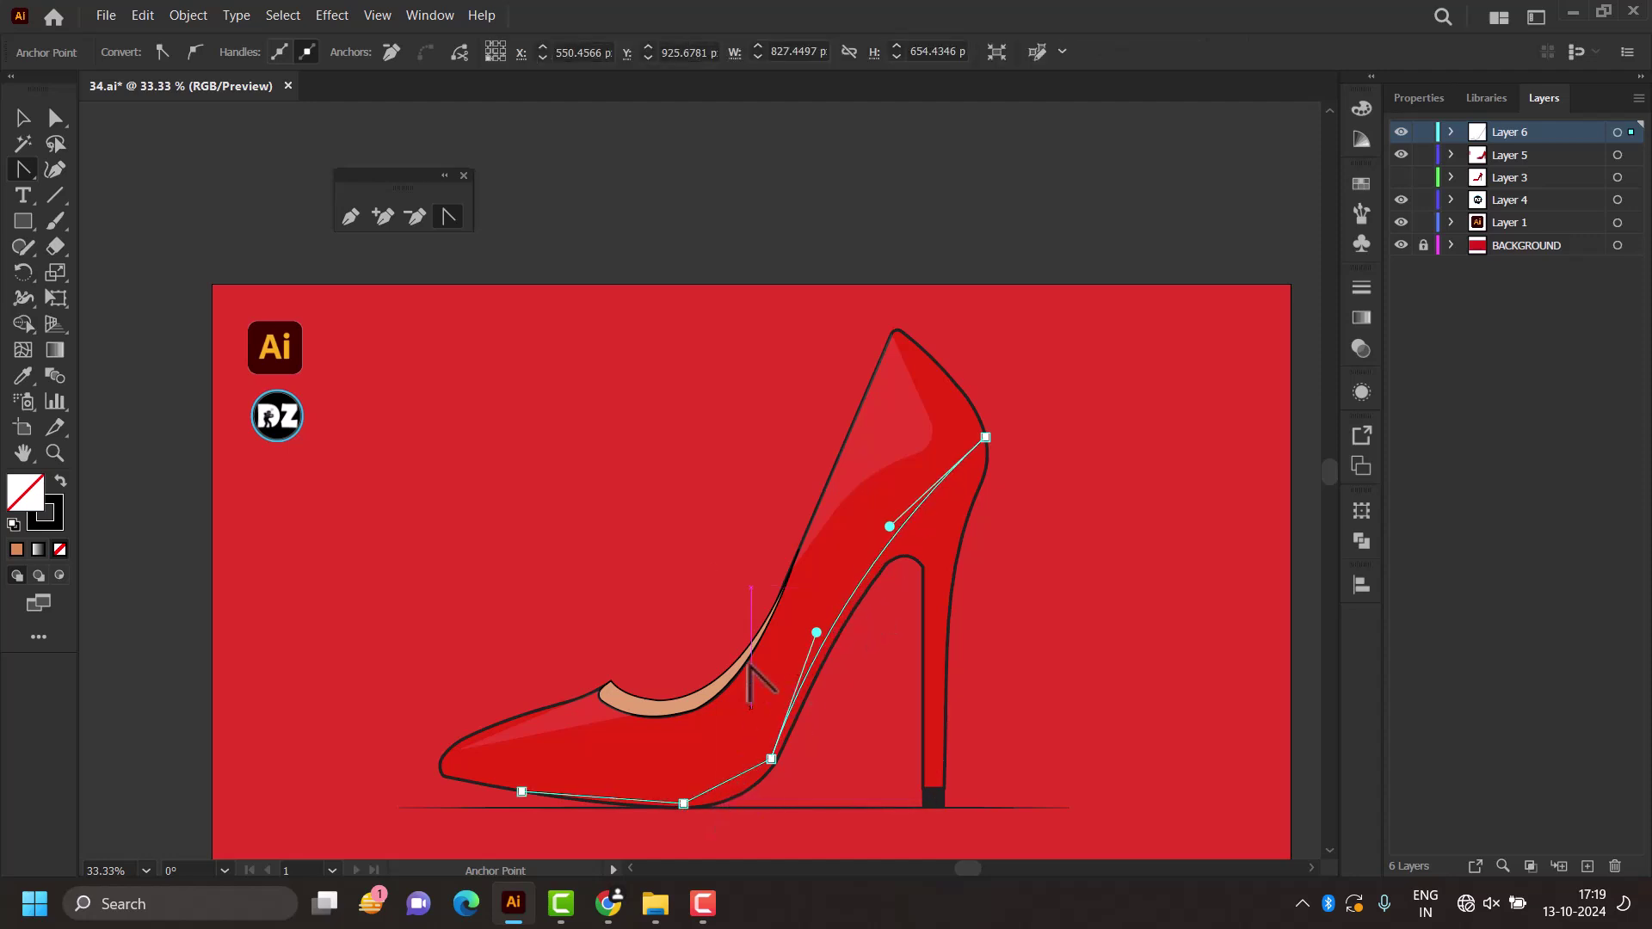
pyautogui.scroll(1, 740, 796)
pyautogui.scroll(2, 755, 670)
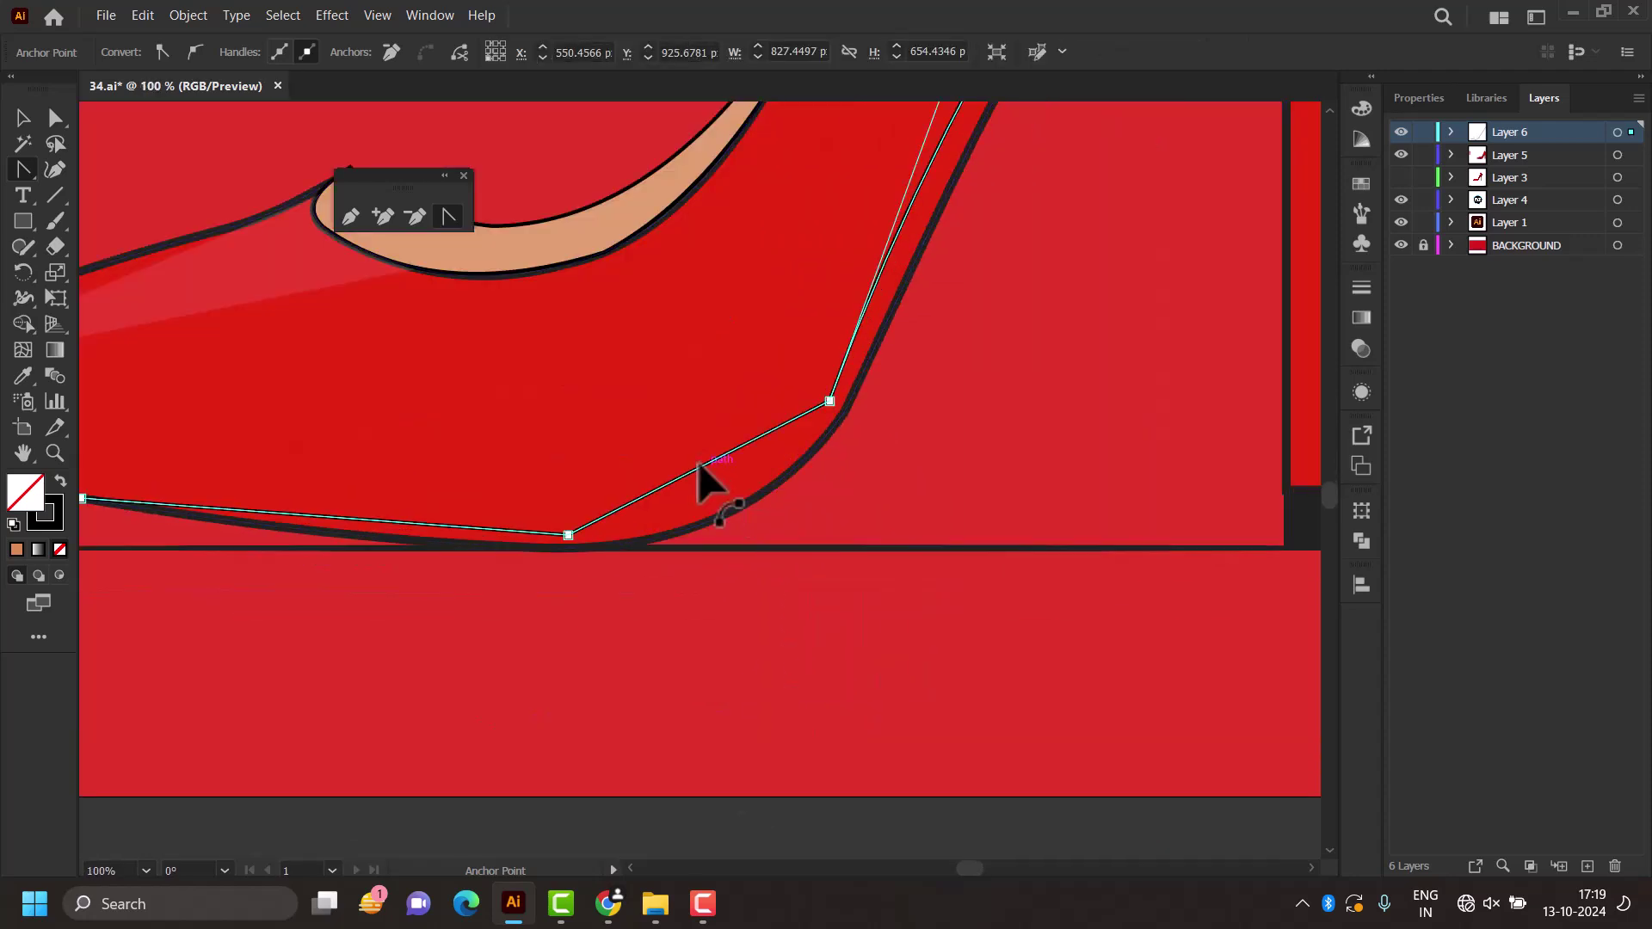
pyautogui.moveTo(698, 465); pyautogui.dragTo(727, 527)
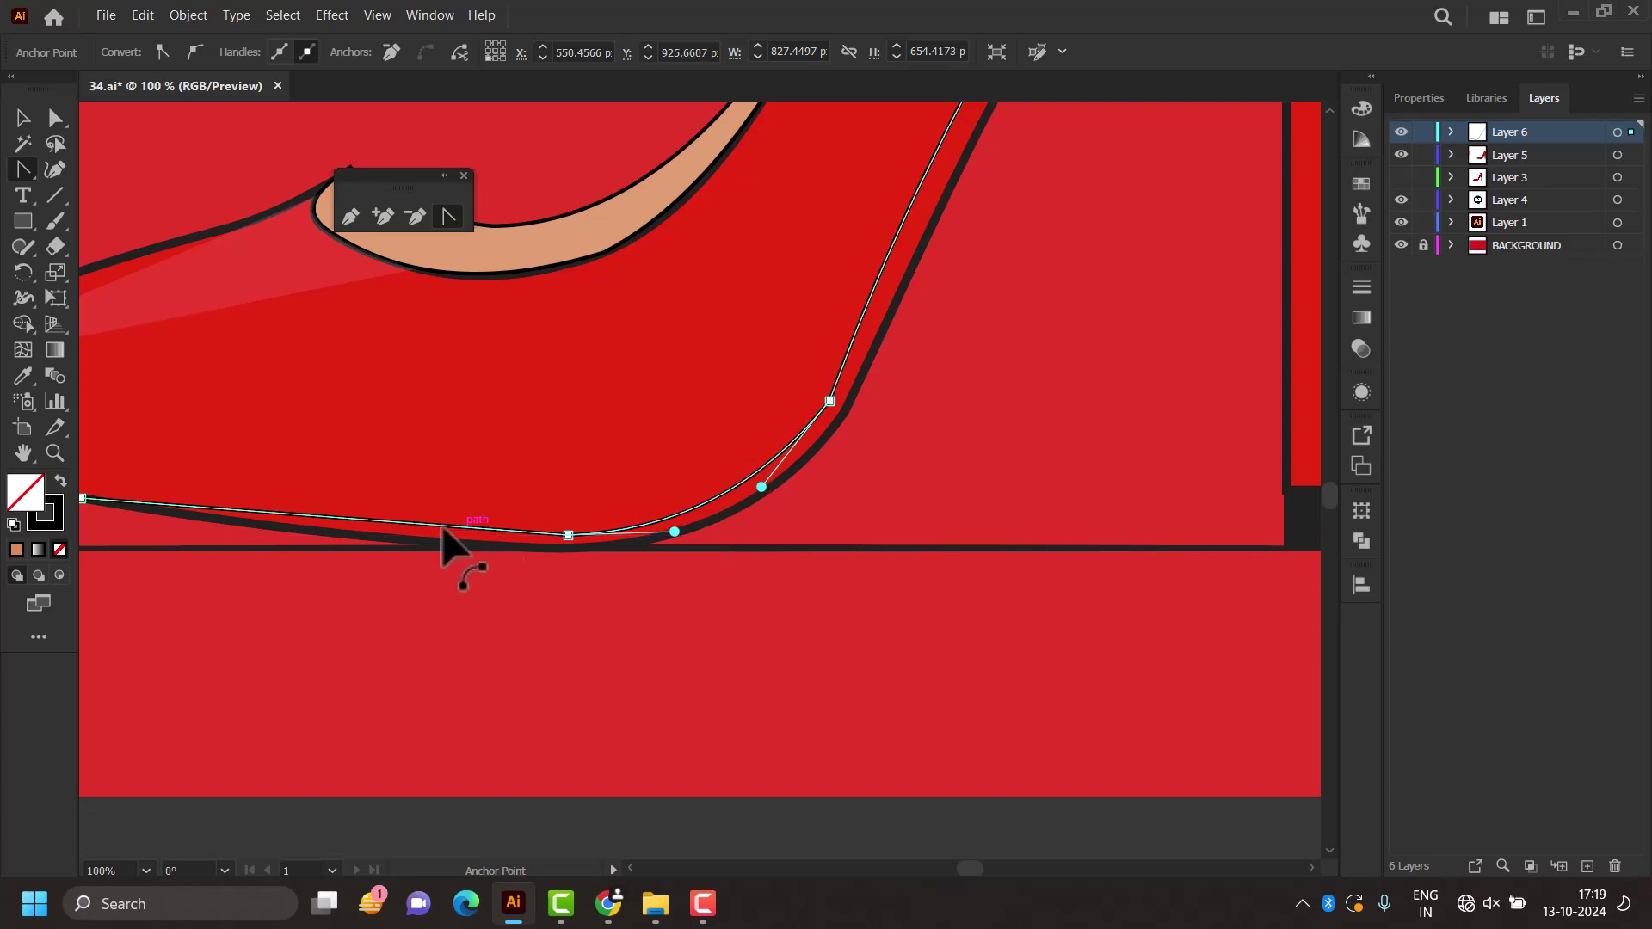
pyautogui.scroll(-1, 529, 538)
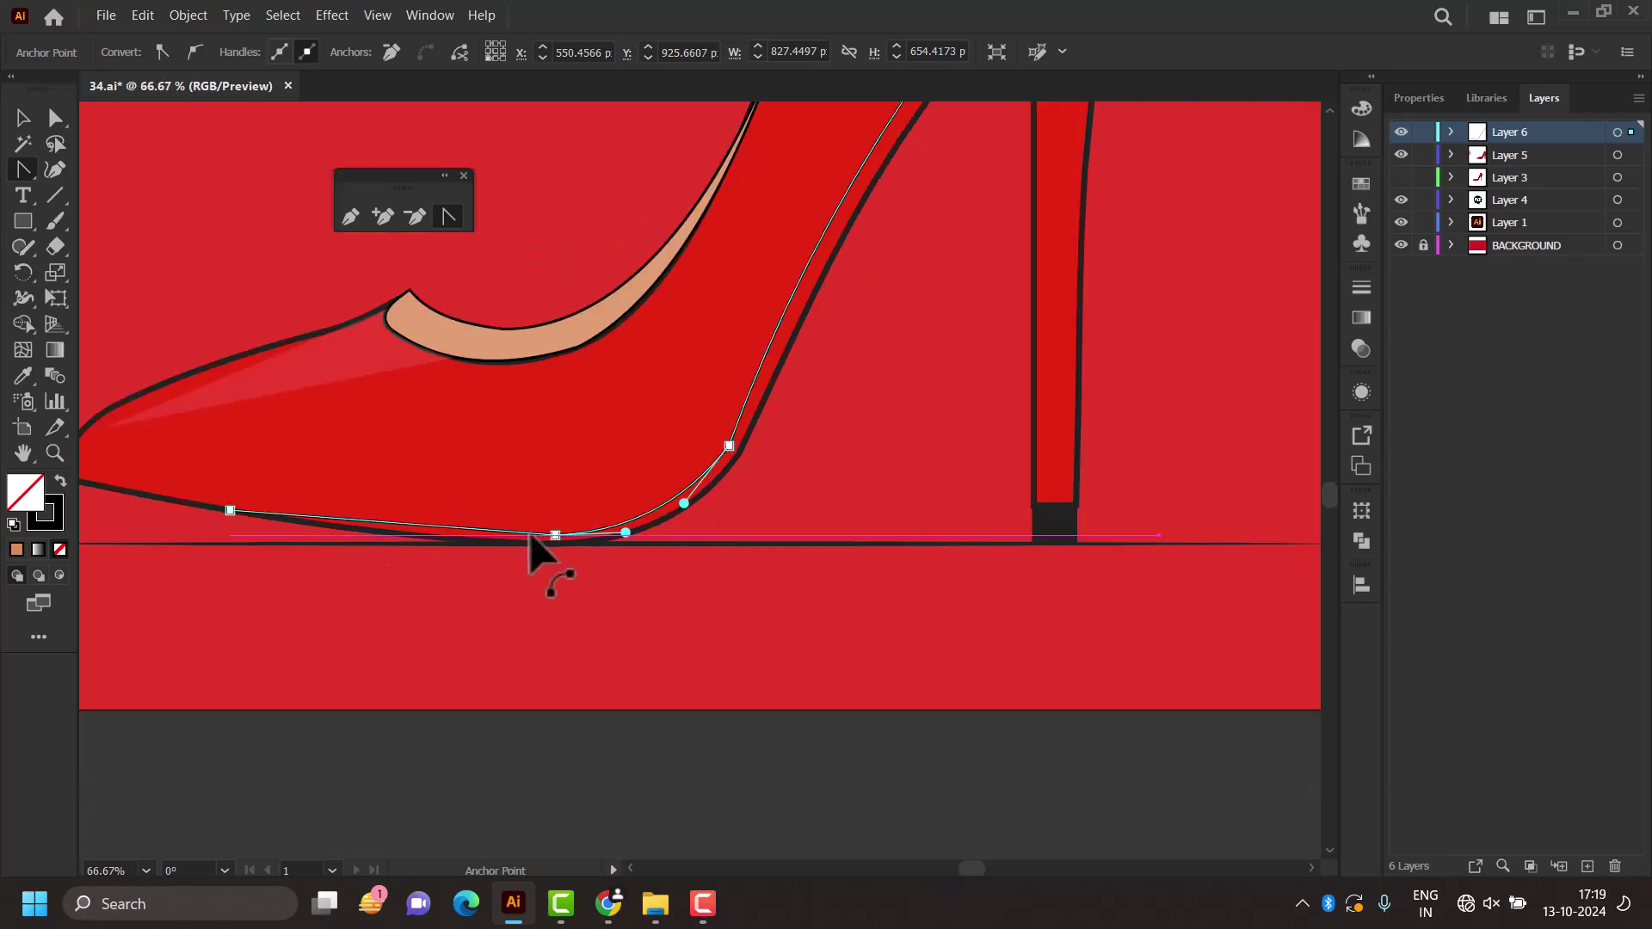
# Step: Round the corner where the sole meets the heel by dragging its corner widget
pyautogui.click(55, 118)
pyautogui.click(551, 612)
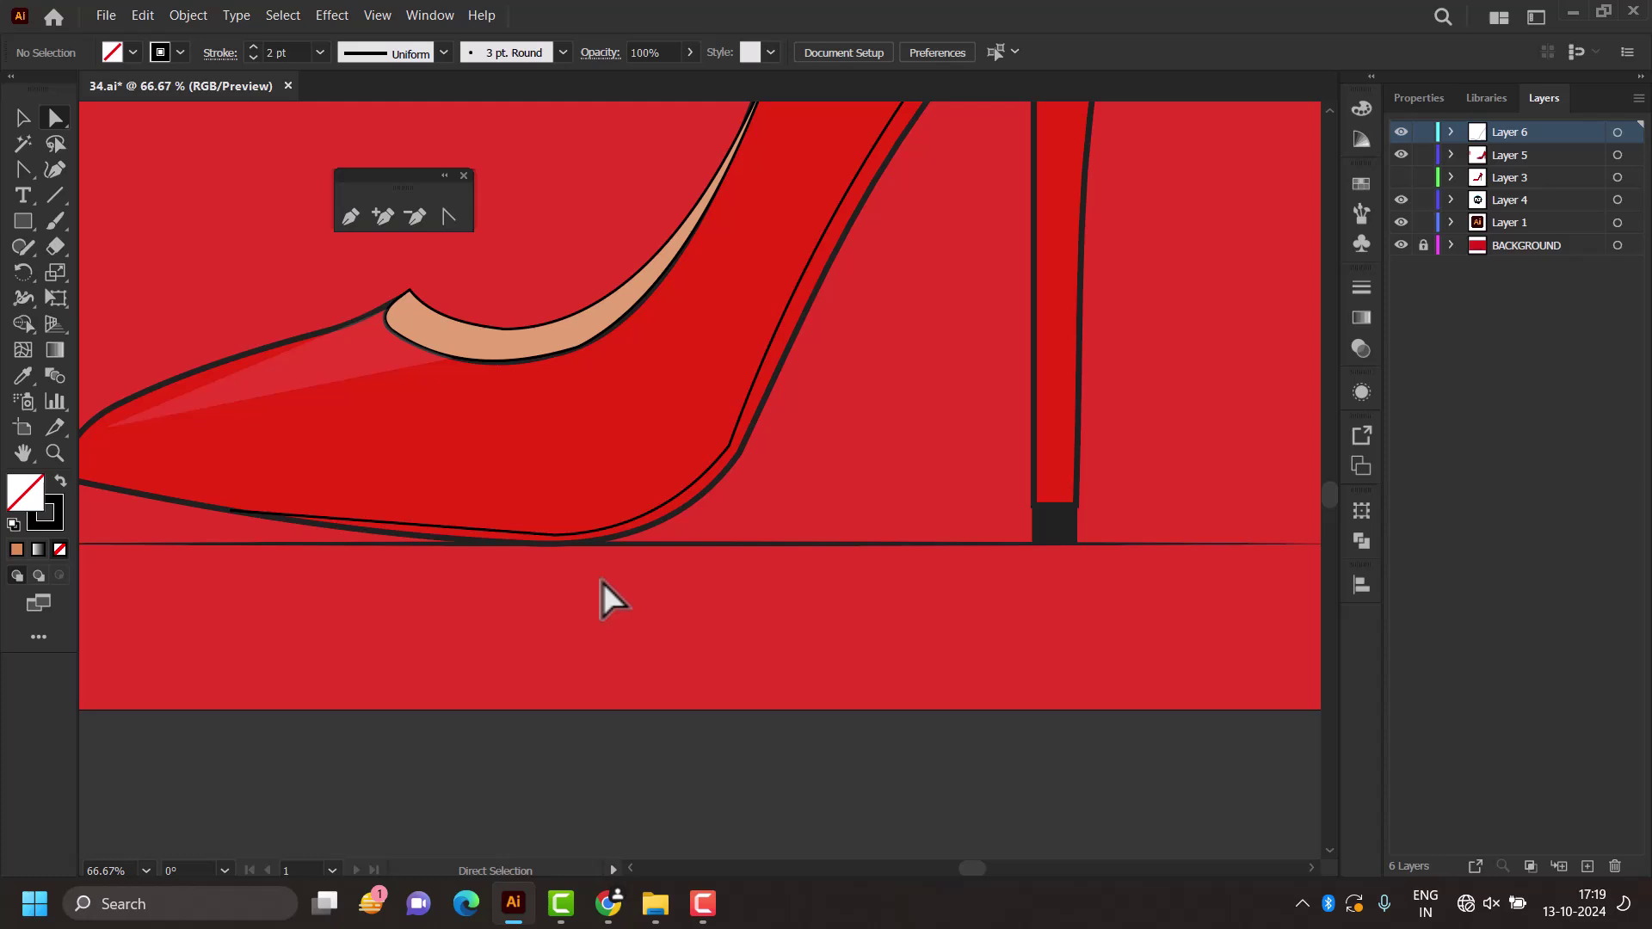
pyautogui.click(668, 503)
pyautogui.scroll(-2, 654, 533)
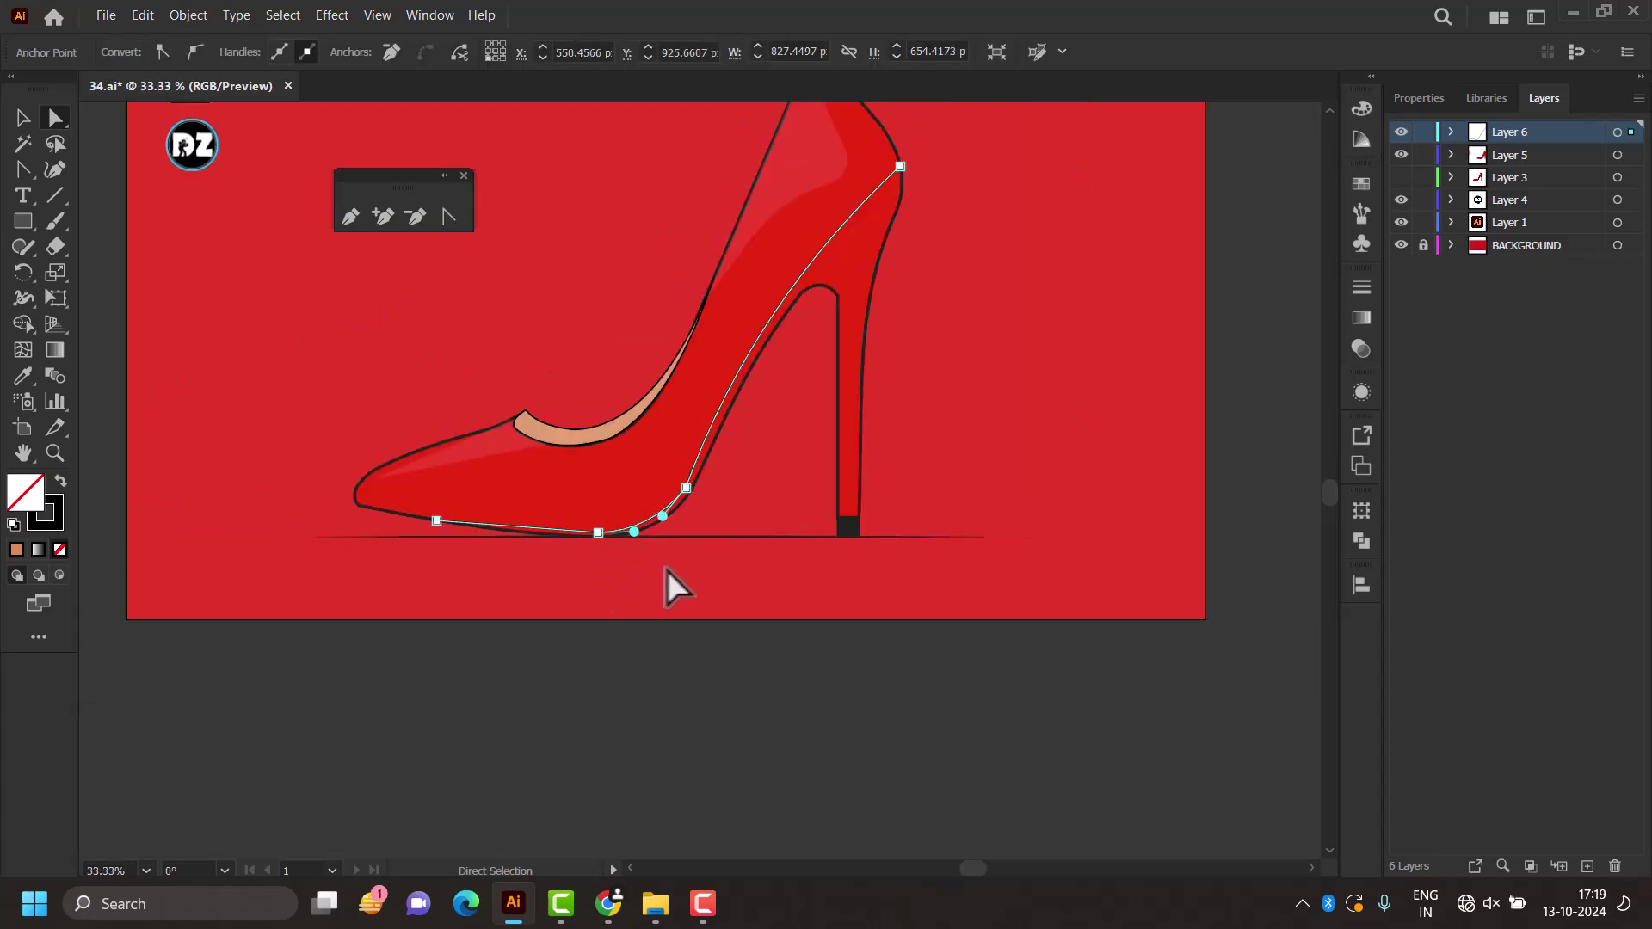
pyautogui.scroll(1, 692, 505)
pyautogui.click(684, 484)
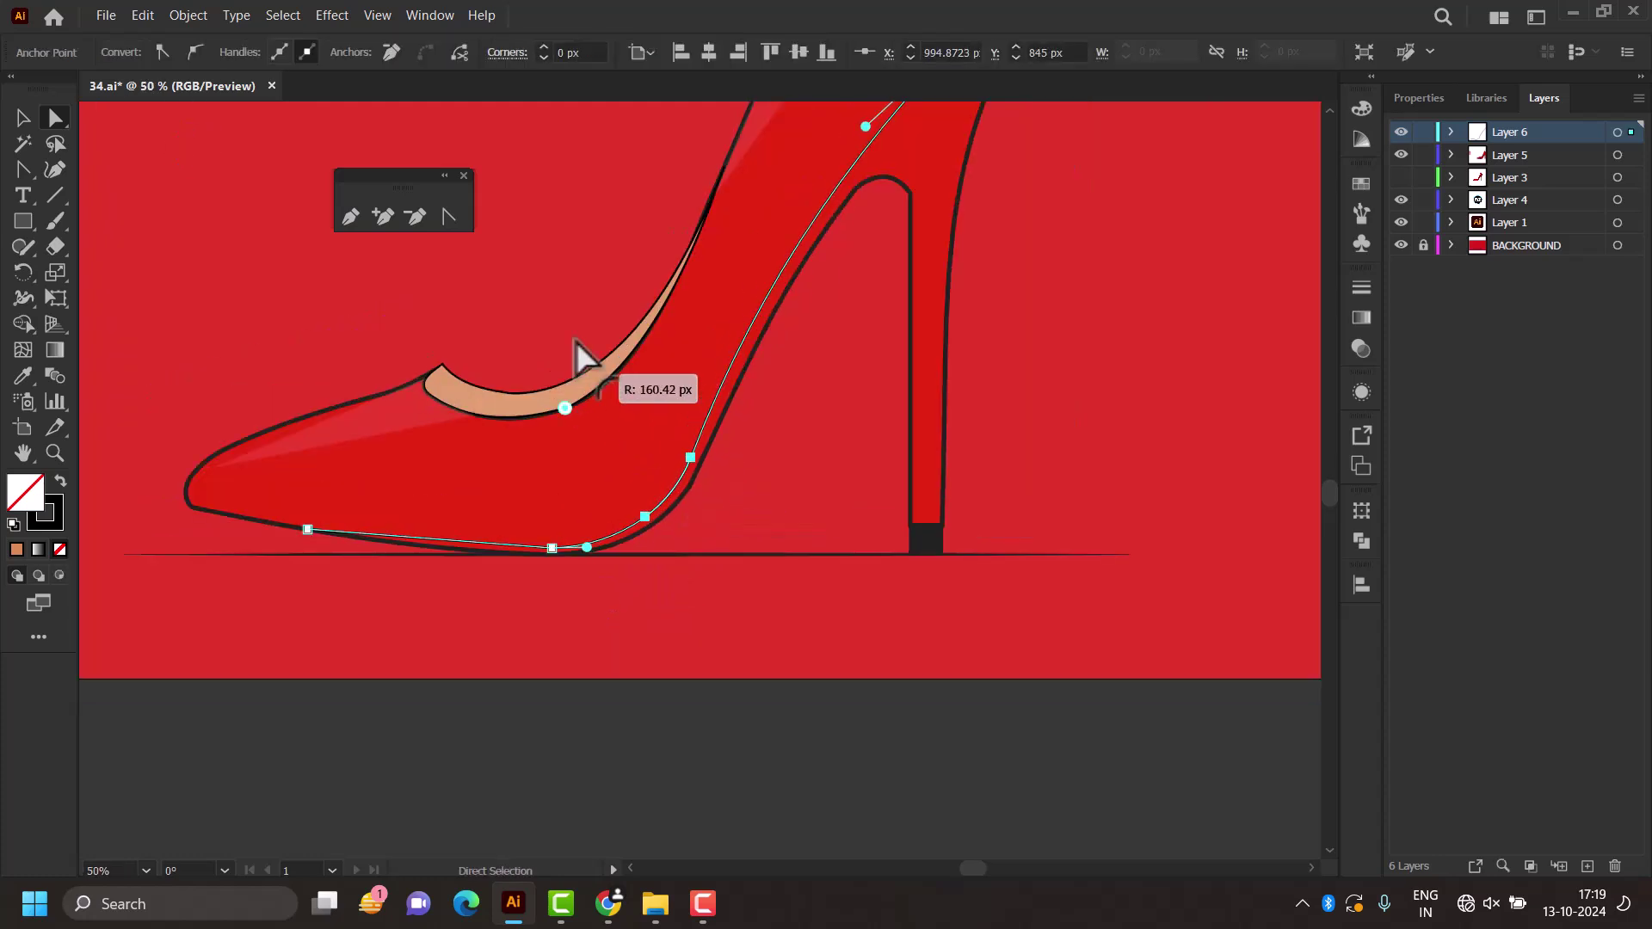
pyautogui.moveTo(576, 343); pyautogui.dragTo(604, 420)
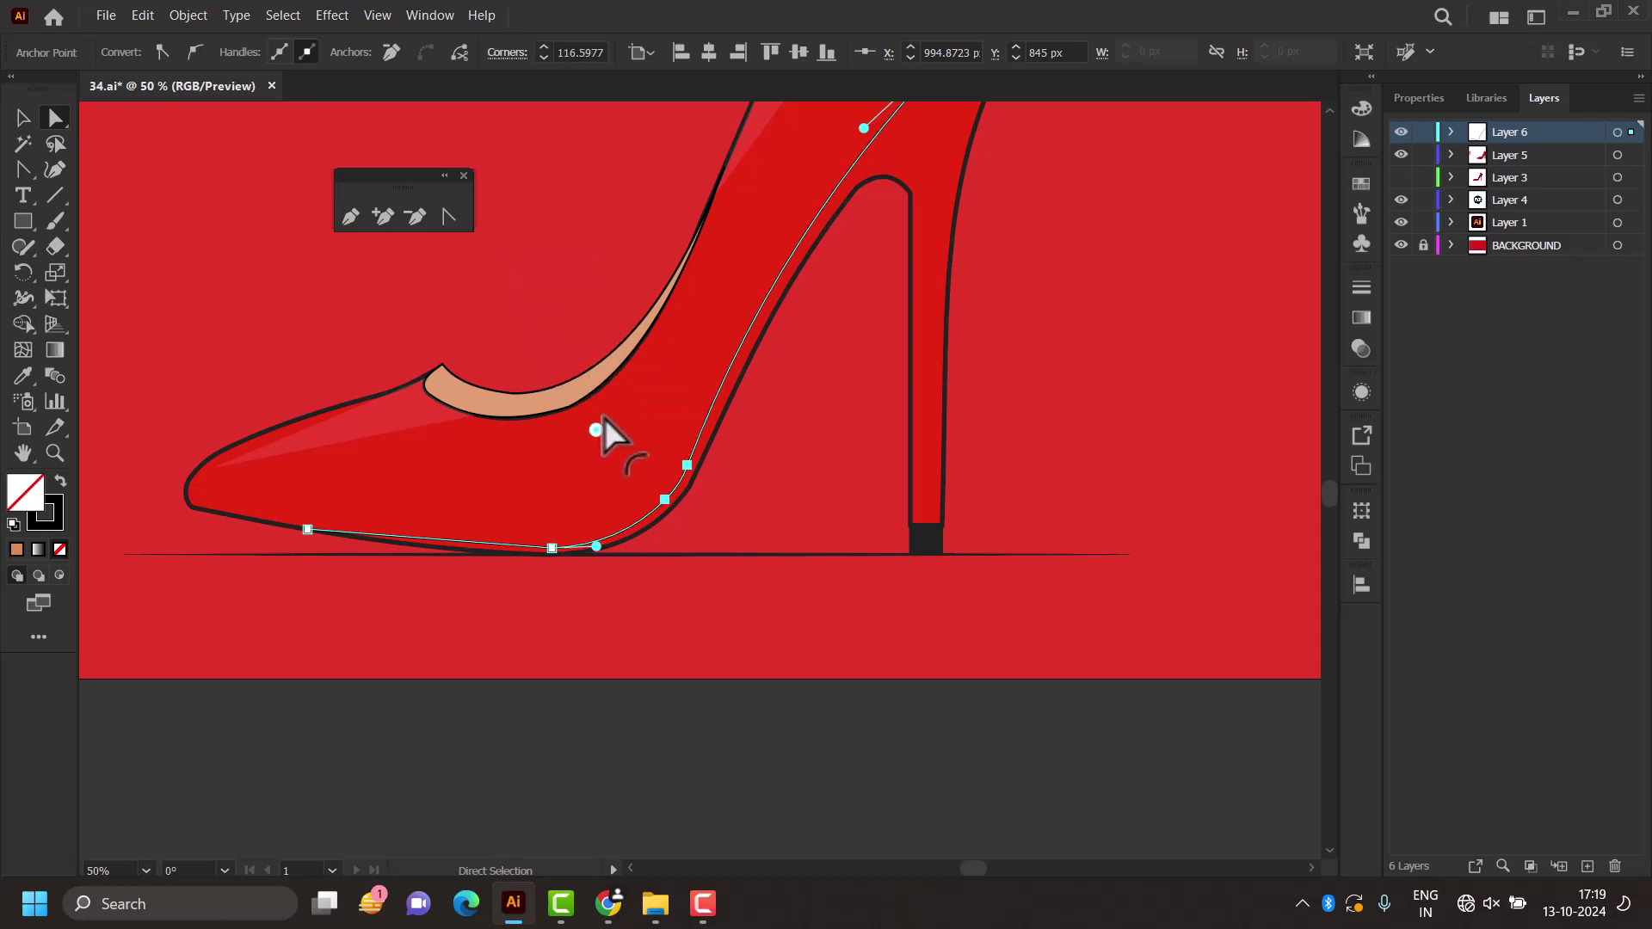
pyautogui.scroll(-1, 591, 634)
pyautogui.scroll(-1, 590, 641)
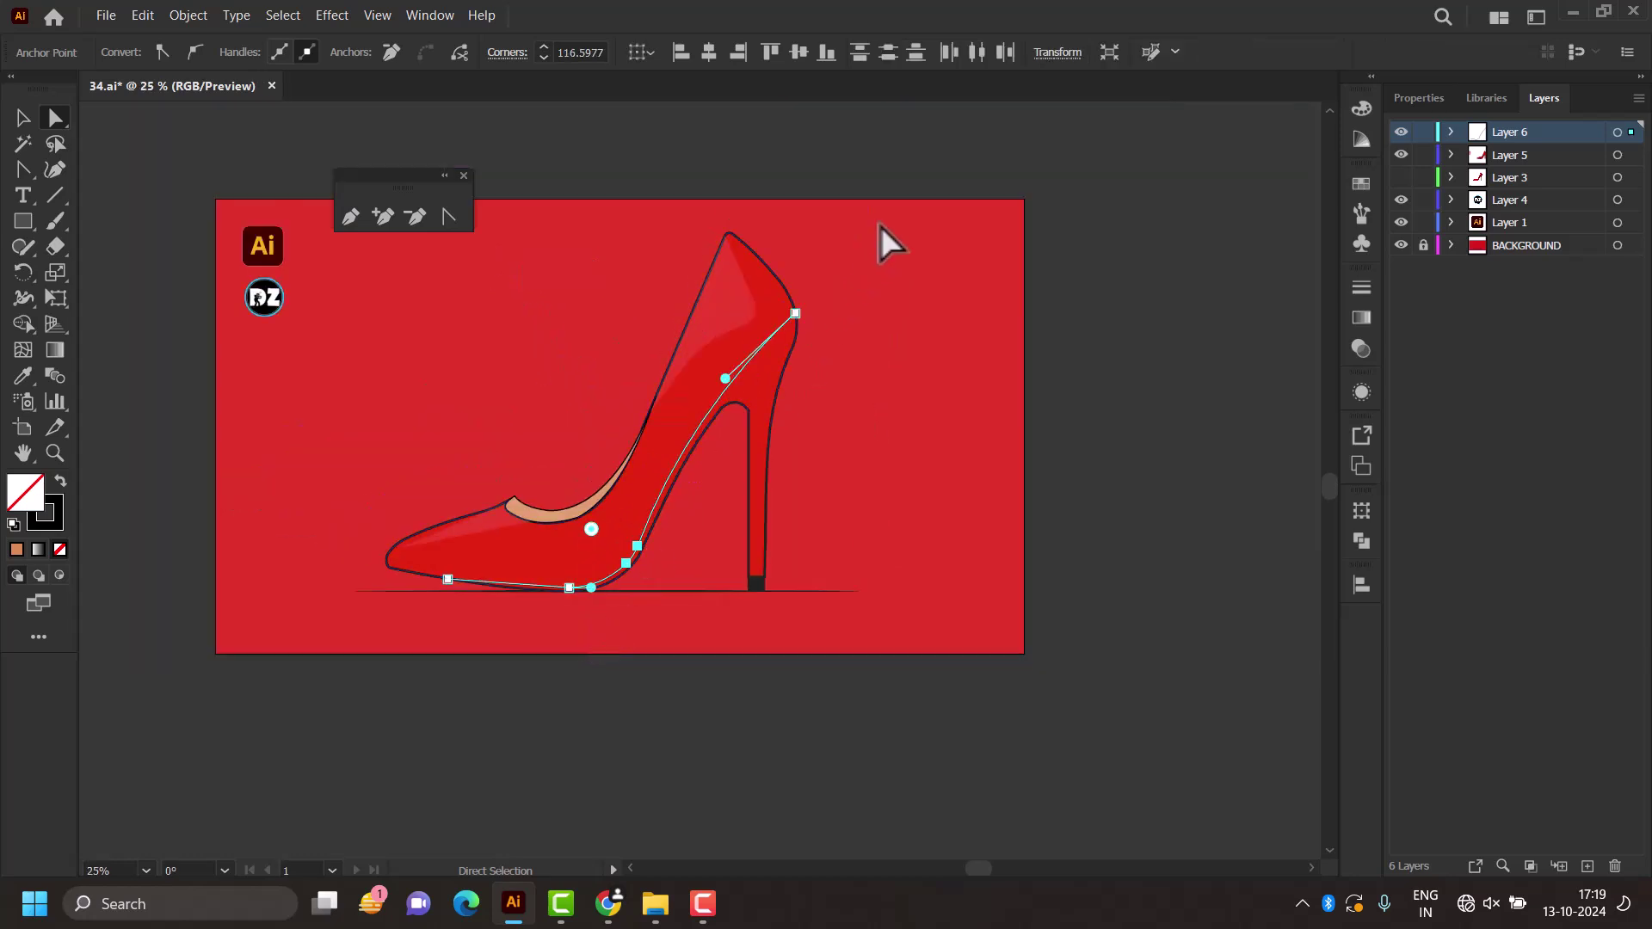
pyautogui.click(824, 308)
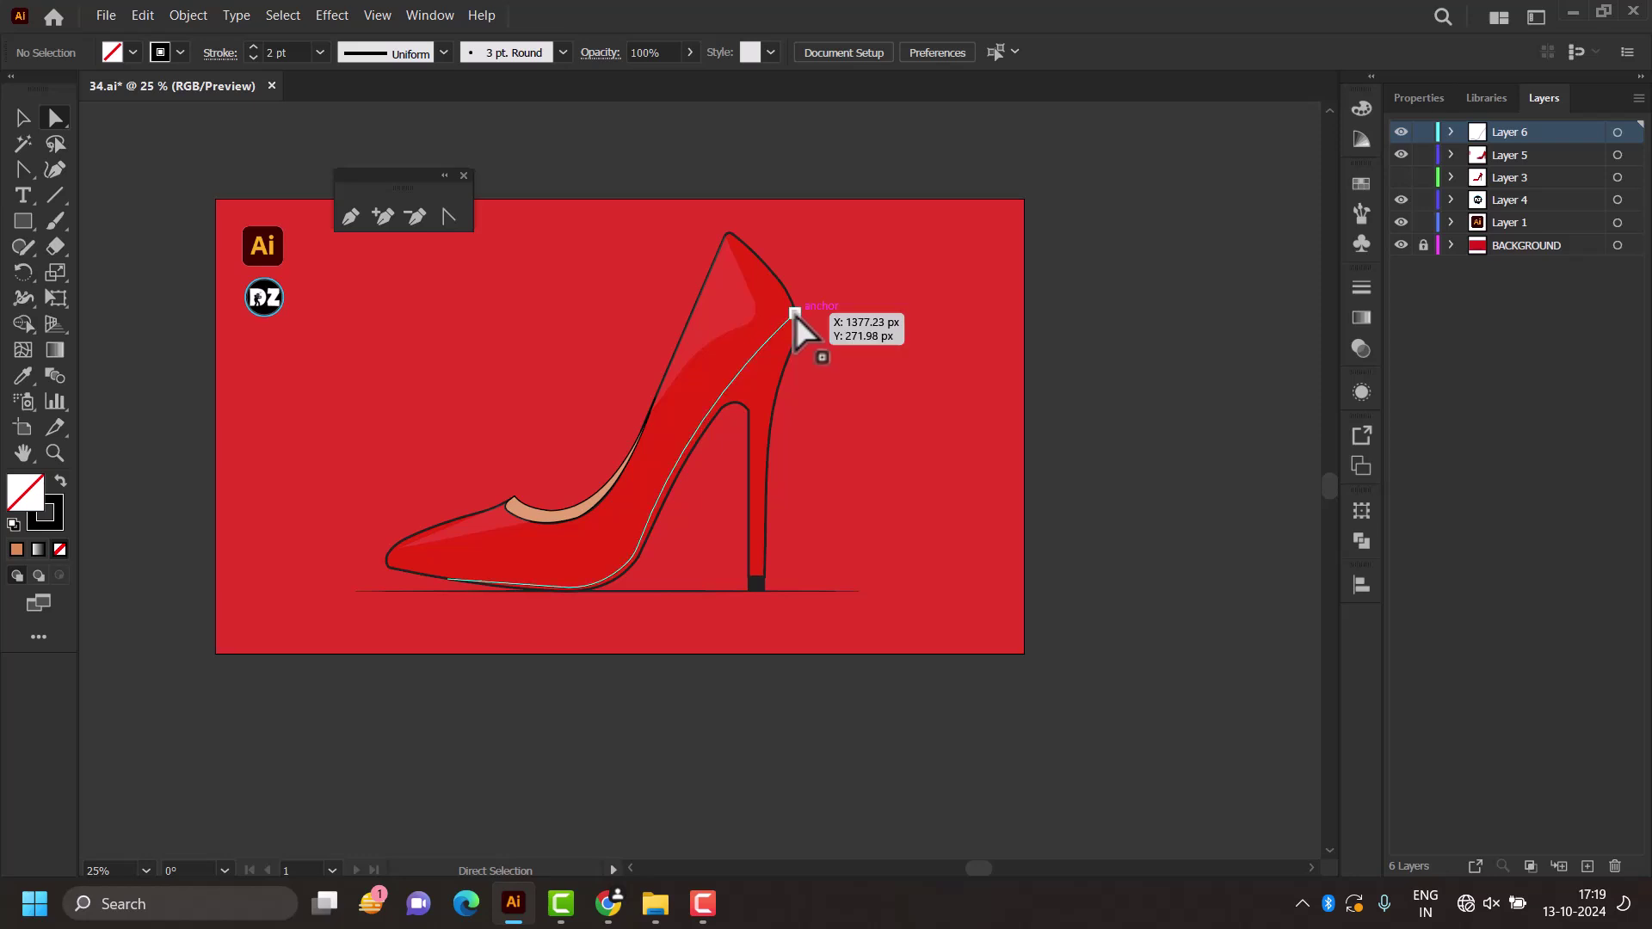
pyautogui.click(794, 313)
pyautogui.click(840, 353)
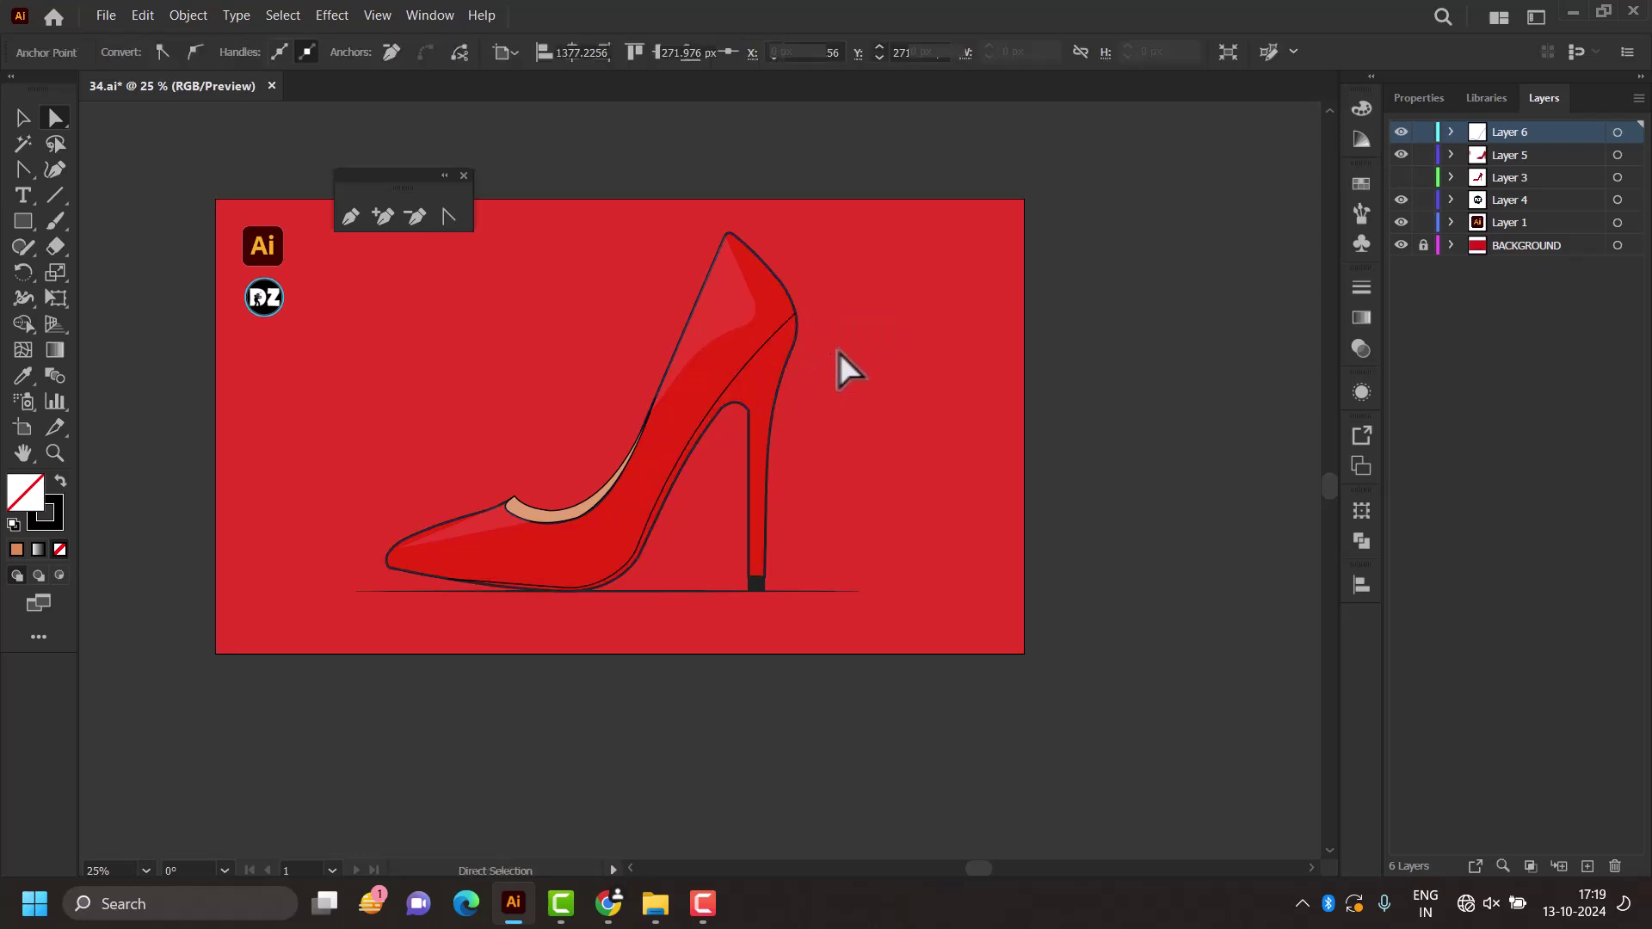
# Step: Give the whole sole-to-heel path a 3 pt stroke
pyautogui.click(746, 372)
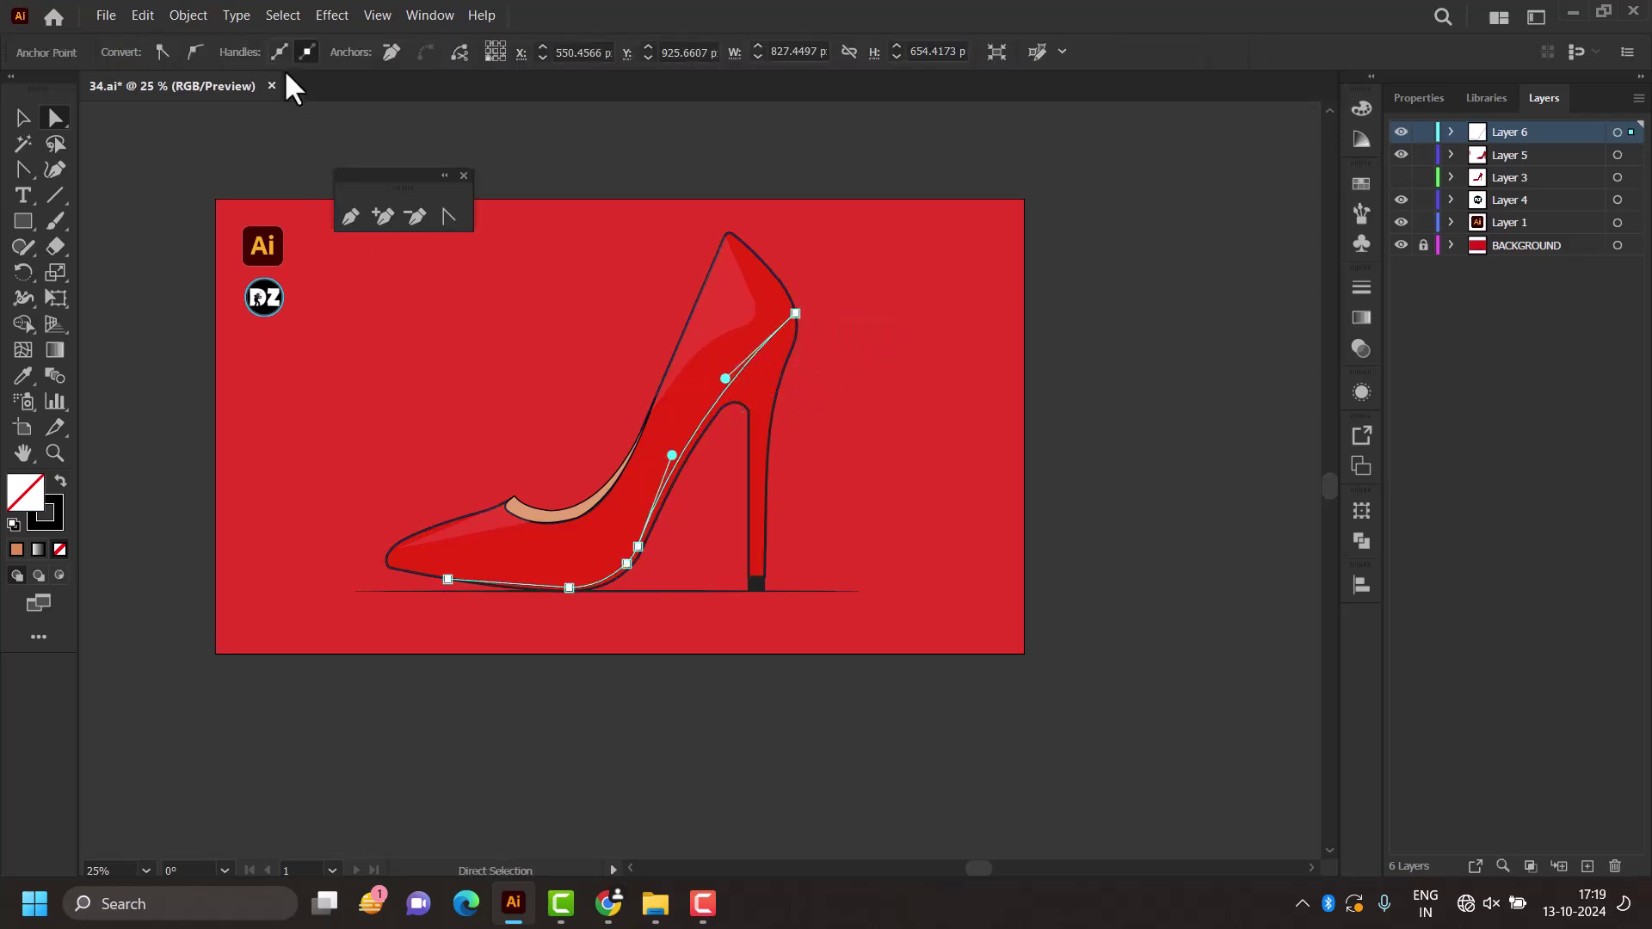
pyautogui.click(20, 119)
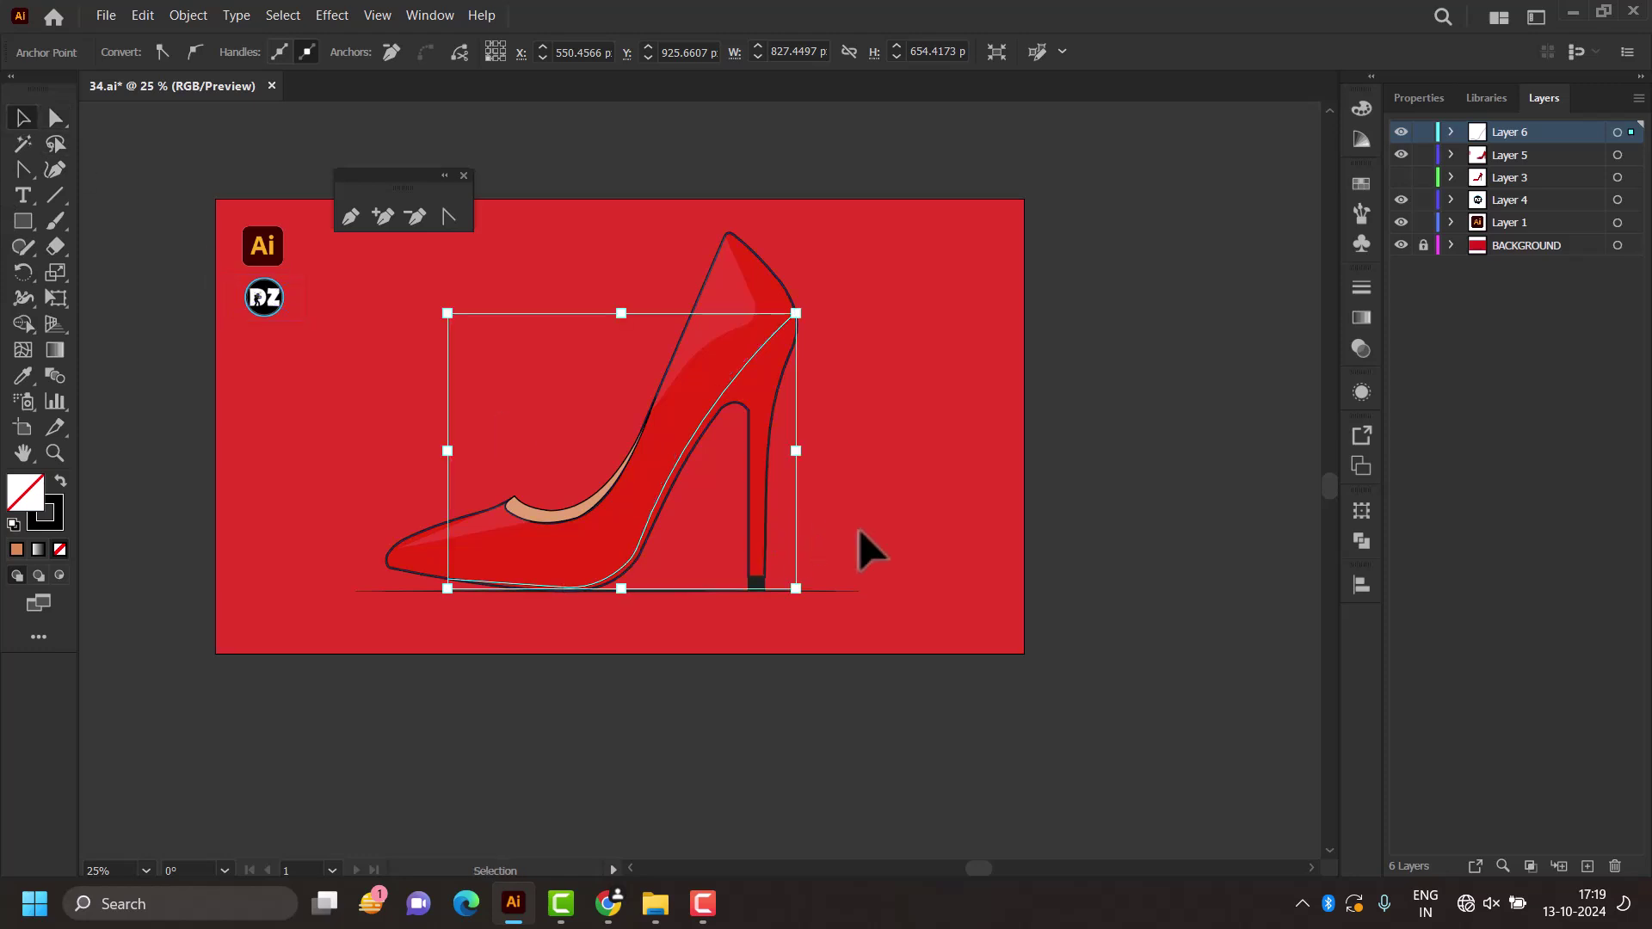
pyautogui.click(686, 443)
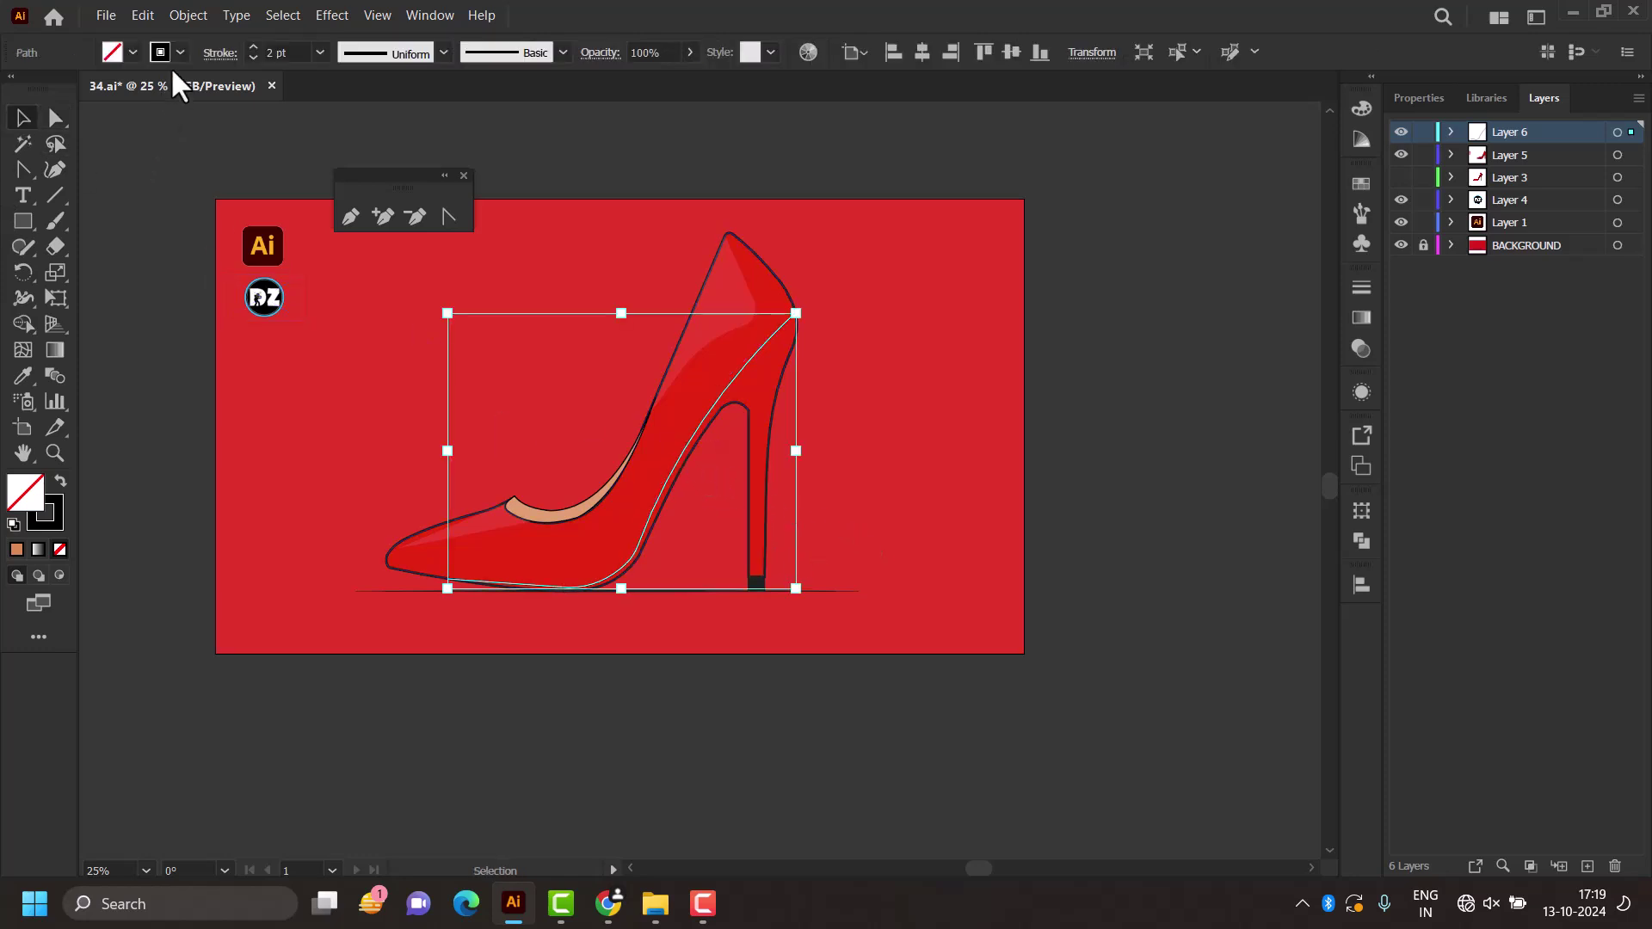
pyautogui.click(252, 46)
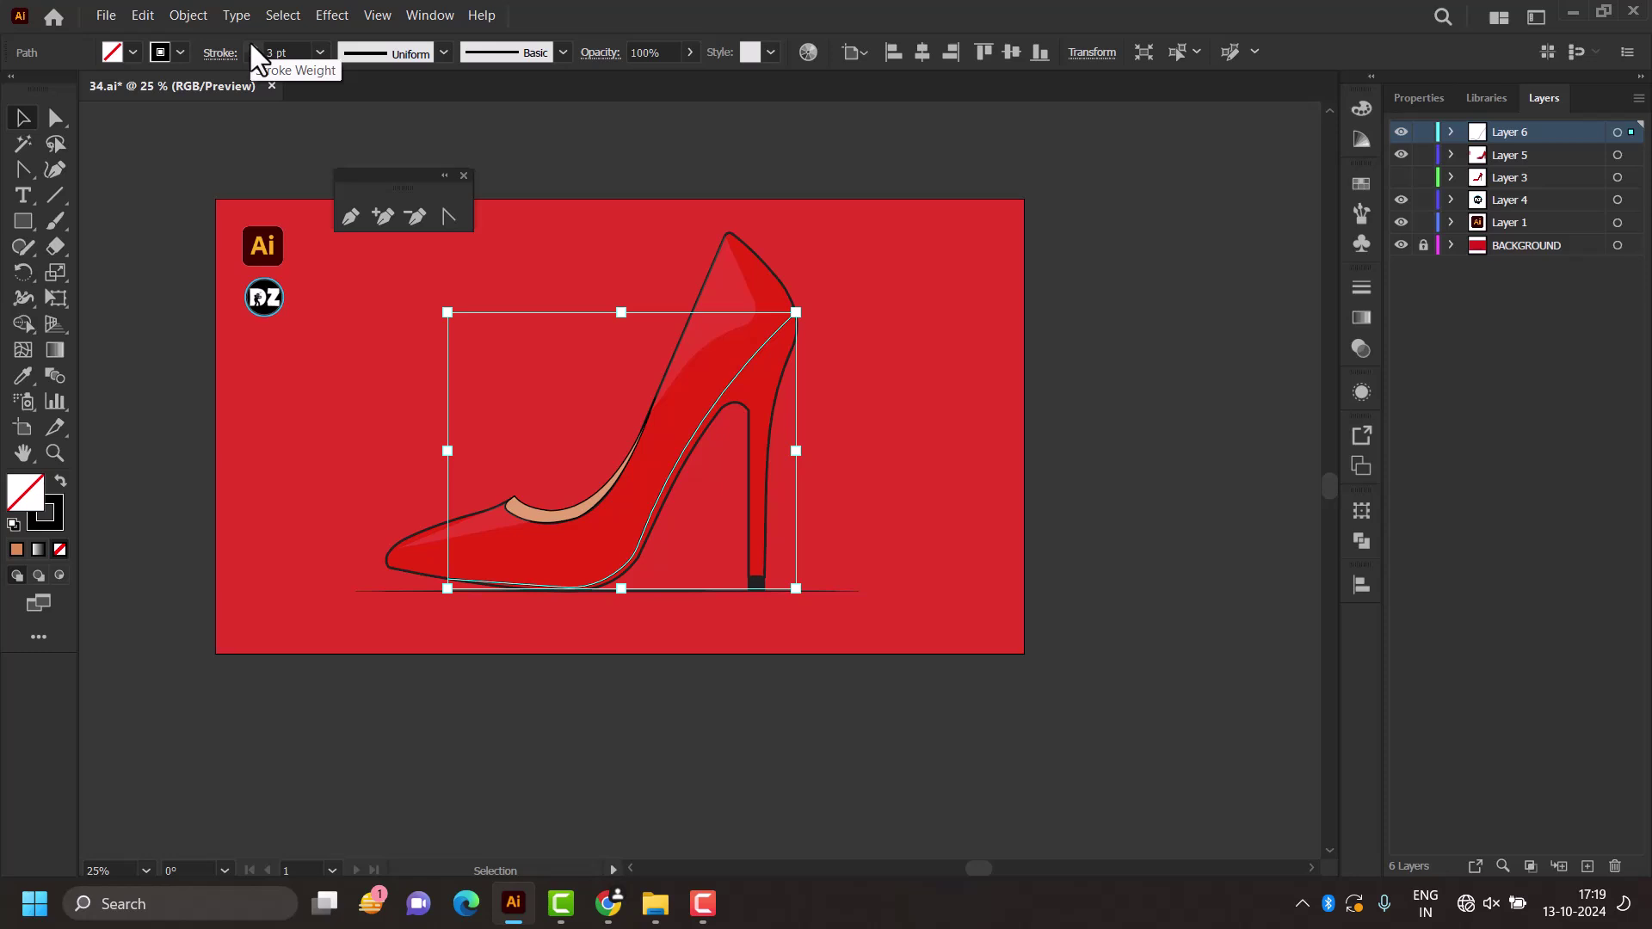
pyautogui.click(404, 54)
# Step: Preview lens-shaped and flat-ended width profiles on the sole-to-heel stroke
pyautogui.click(391, 111)
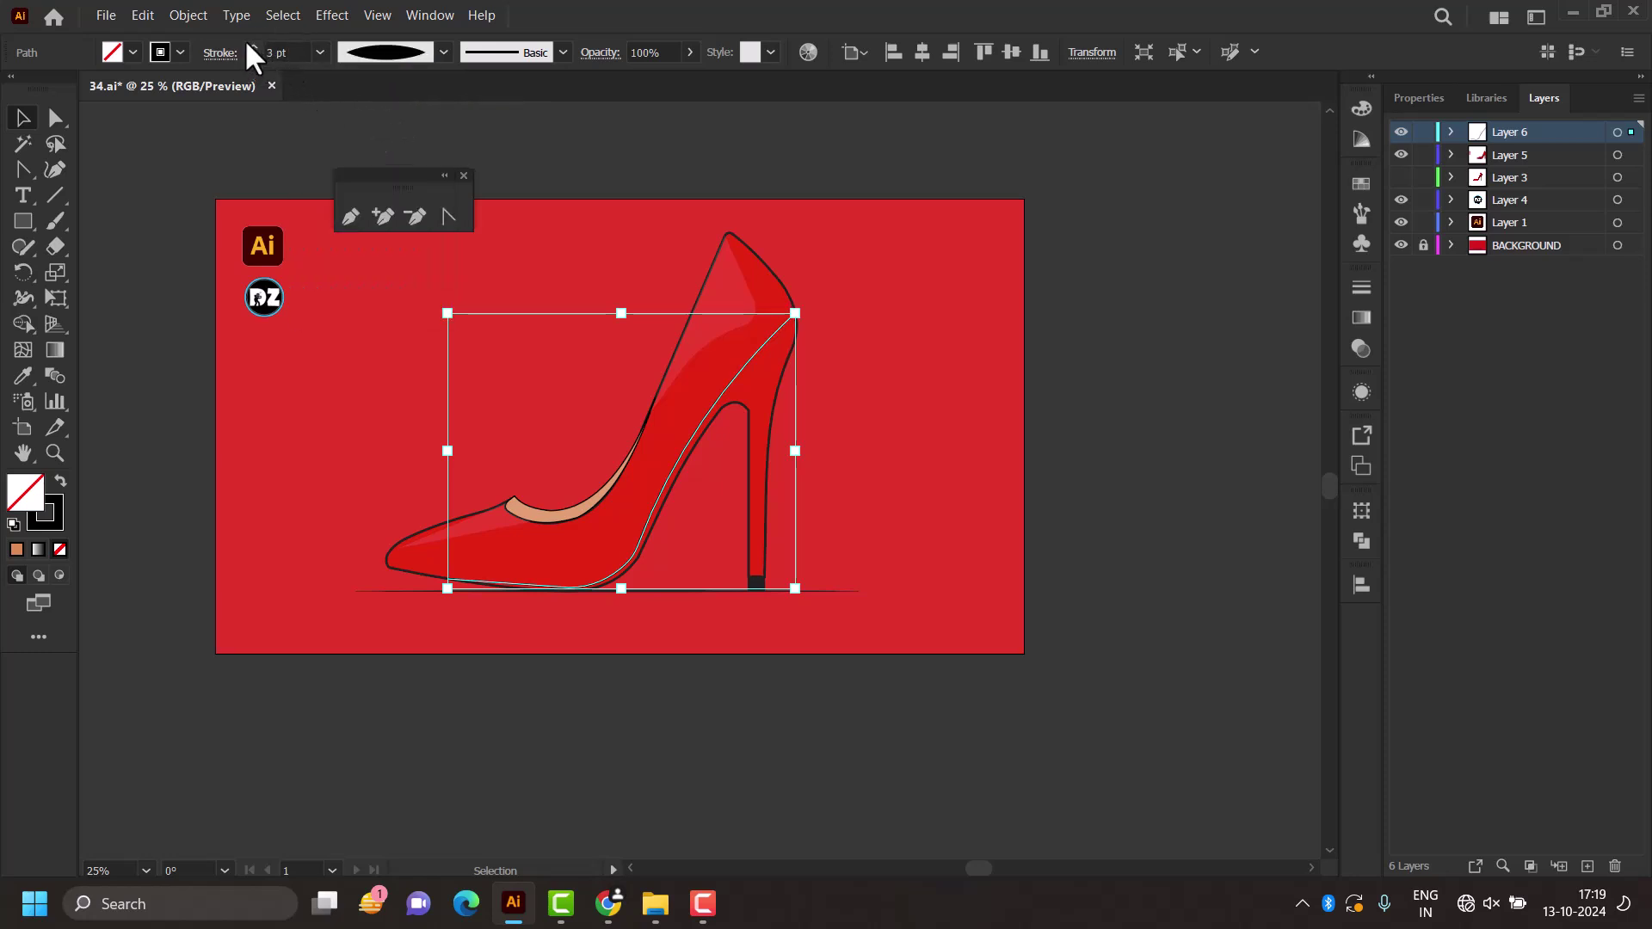
pyautogui.click(1117, 363)
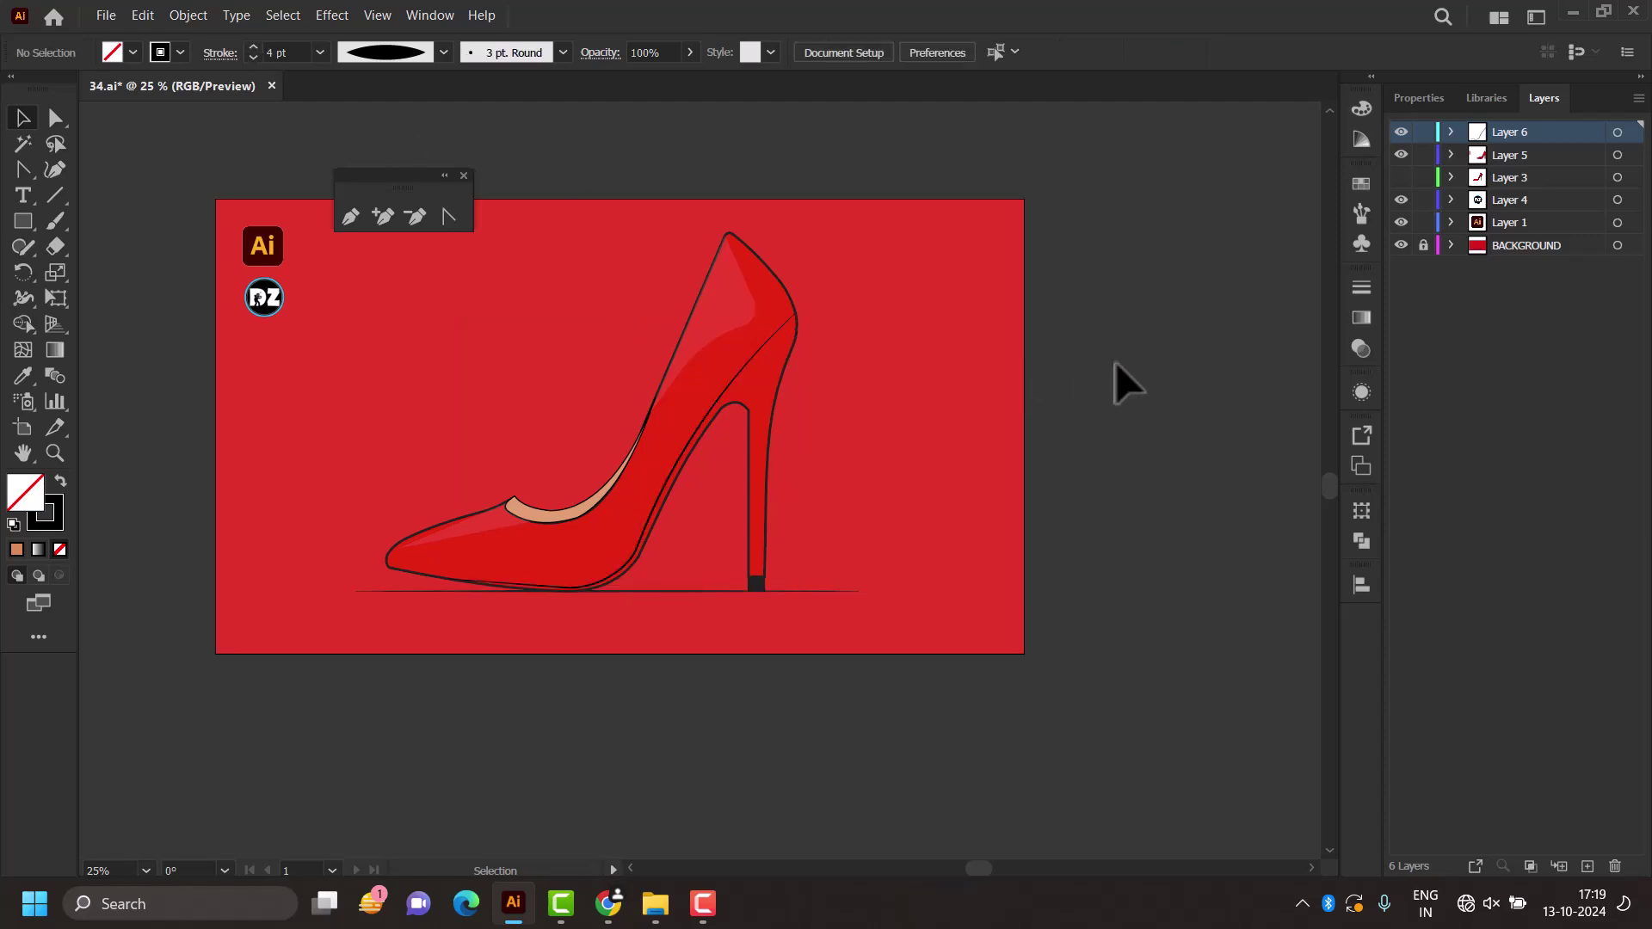
pyautogui.click(777, 346)
pyautogui.click(384, 54)
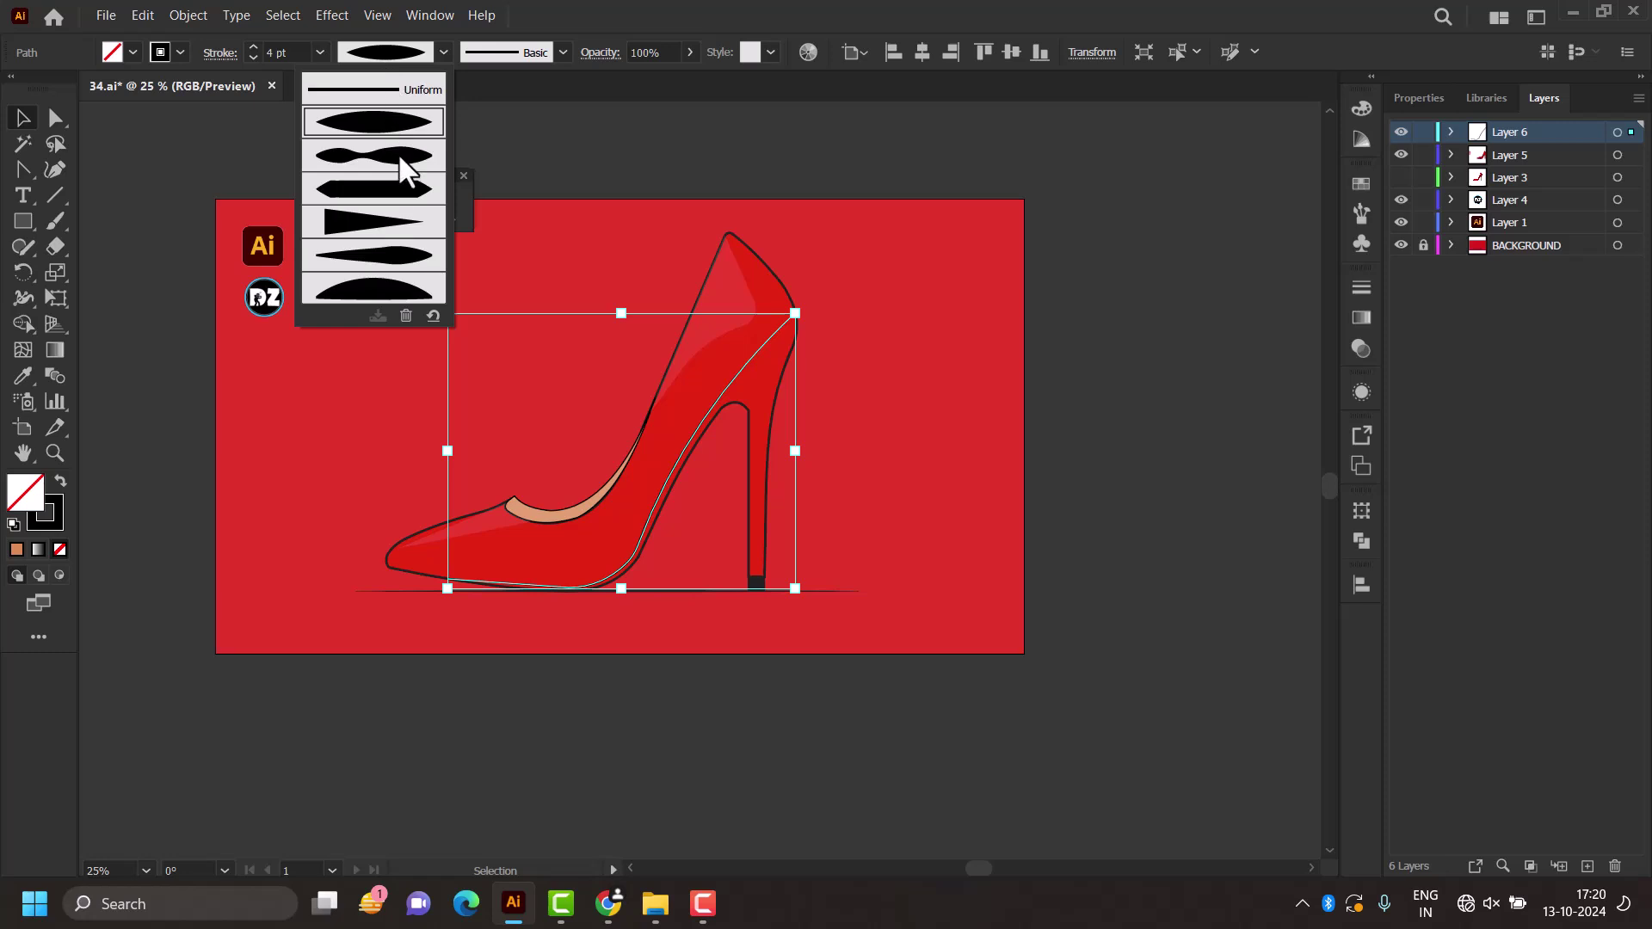
pyautogui.click(409, 197)
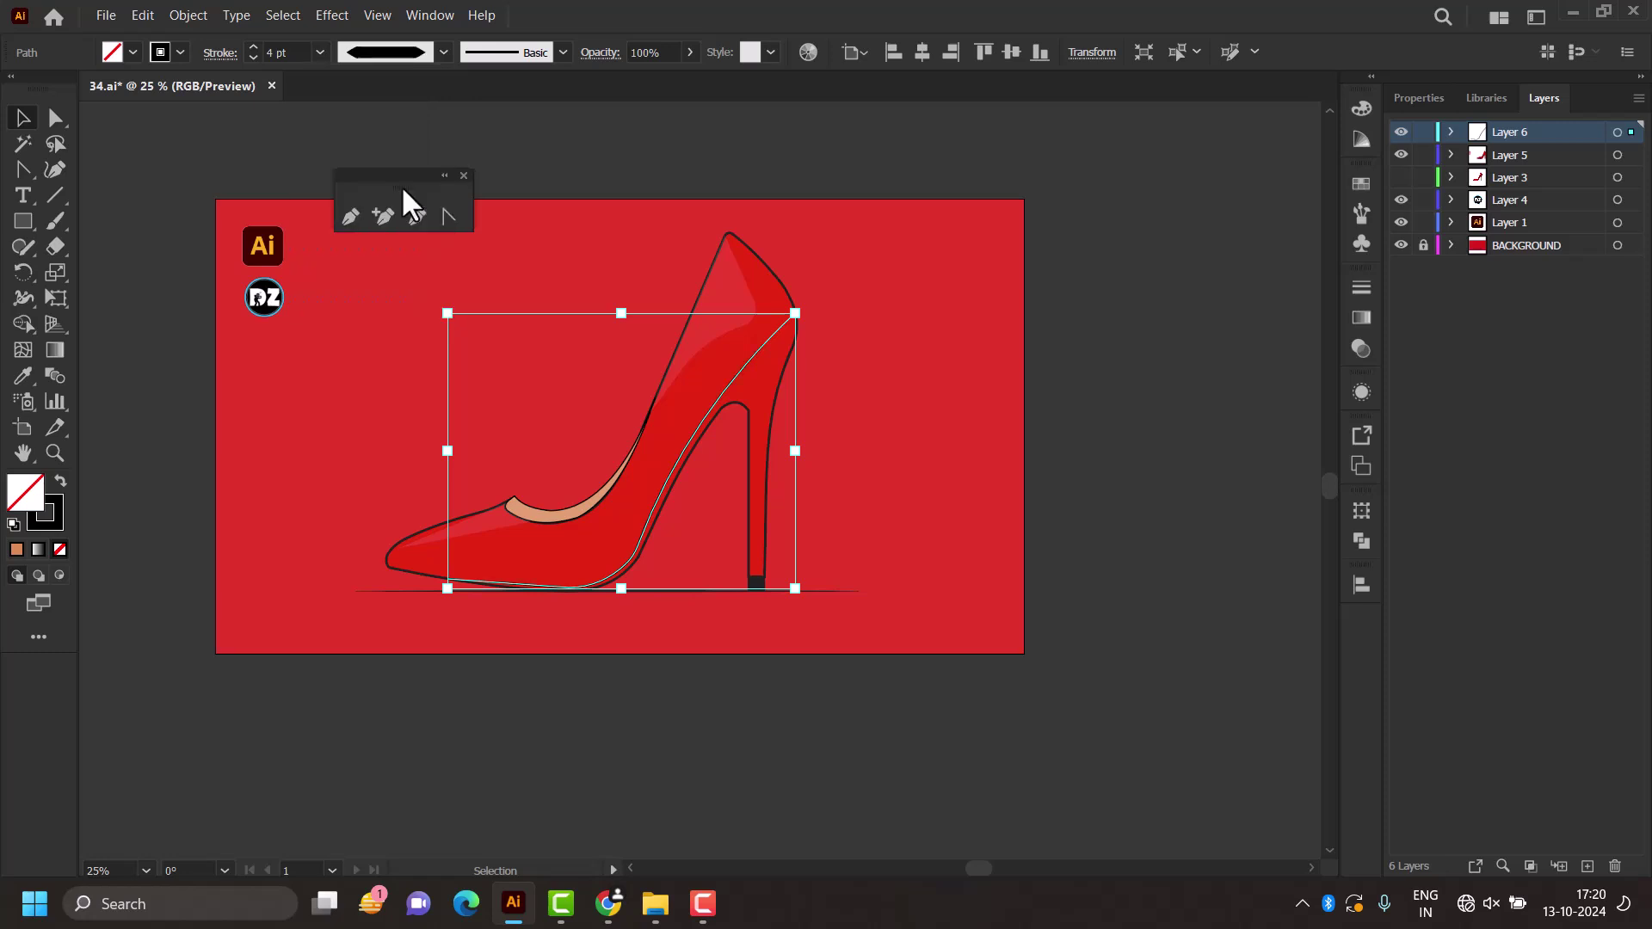
pyautogui.click(1146, 361)
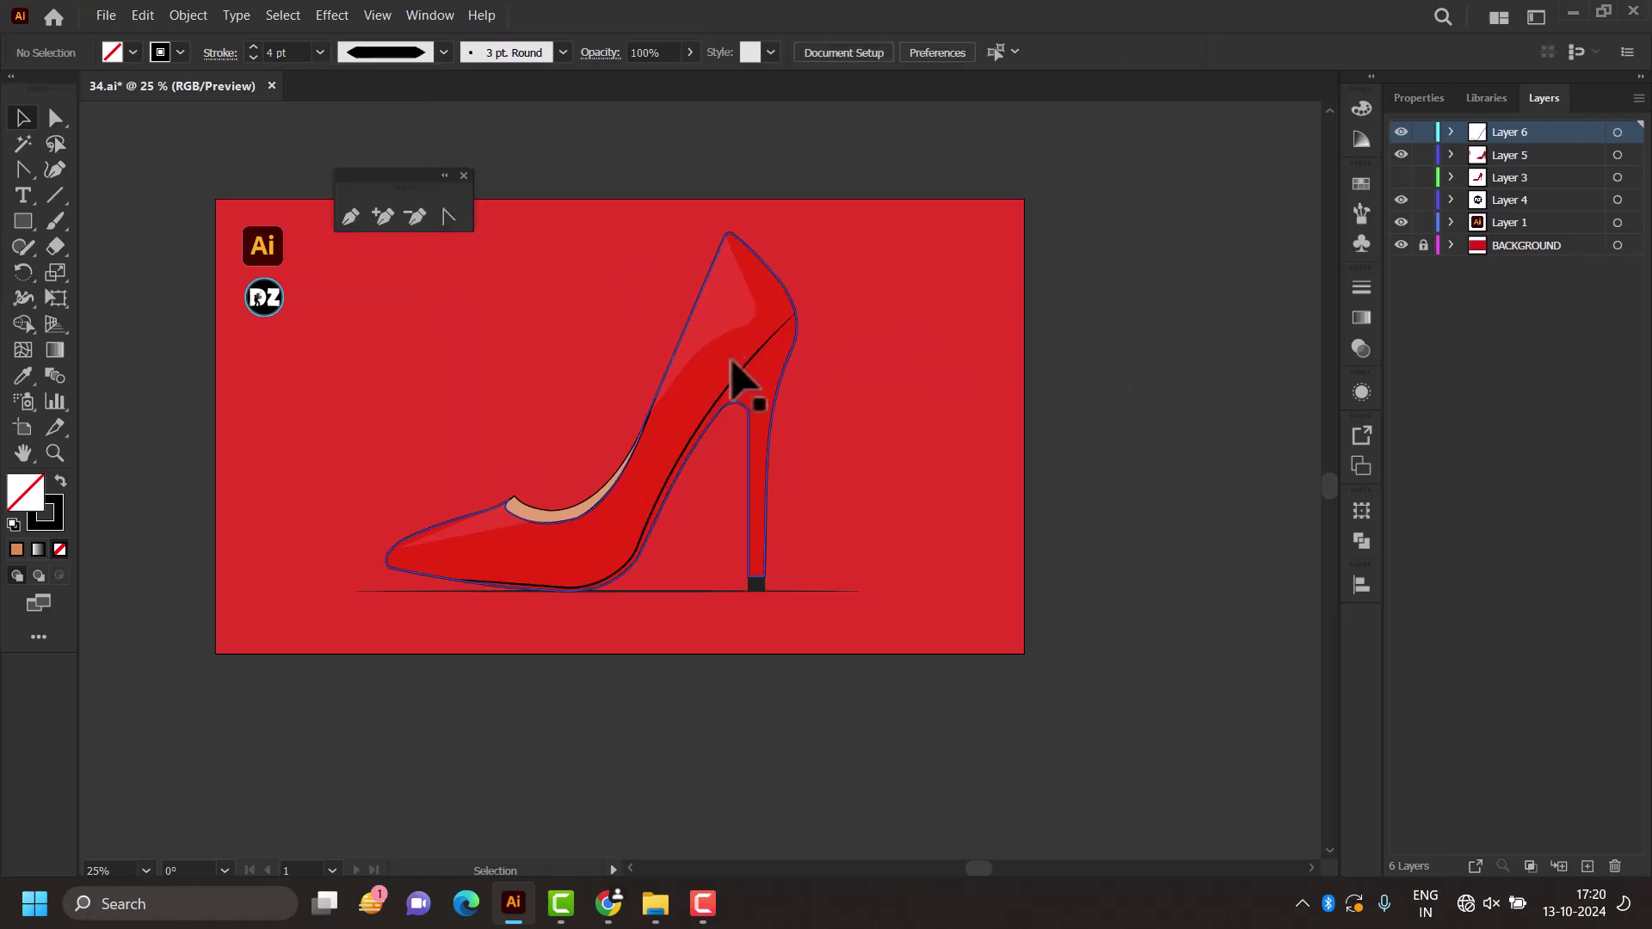
# Step: Set the stroke width profile to Uniform and zoom in on the shoe
pyautogui.click(747, 383)
pyautogui.click(384, 54)
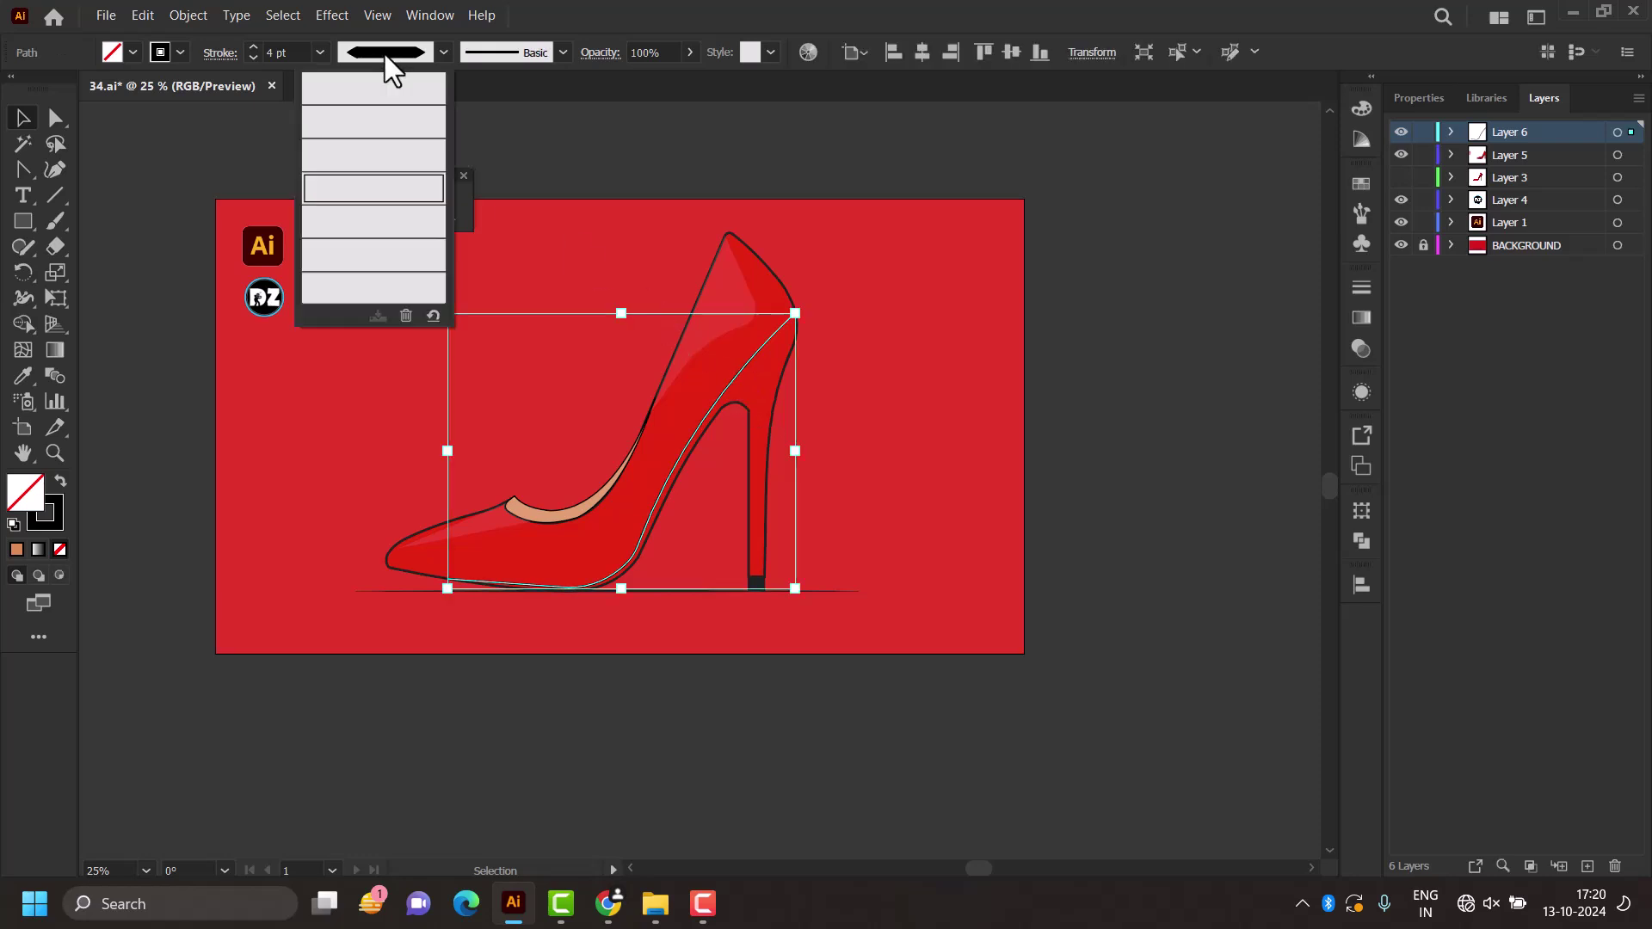
pyautogui.click(374, 90)
pyautogui.click(1137, 317)
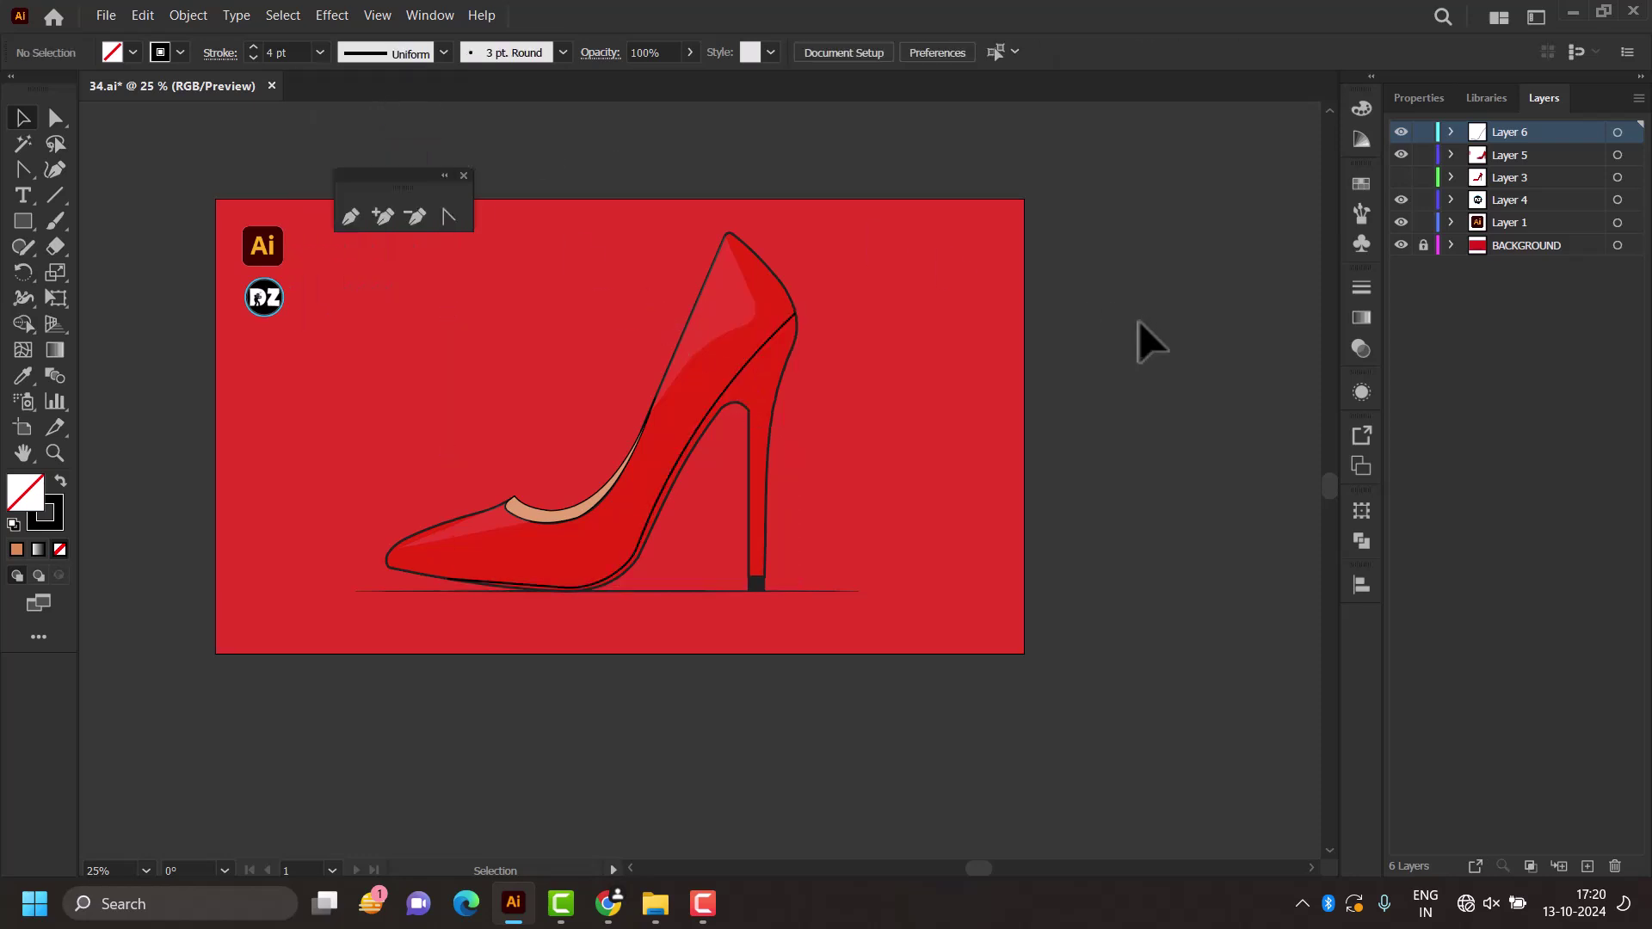
pyautogui.scroll(-1, 1140, 323)
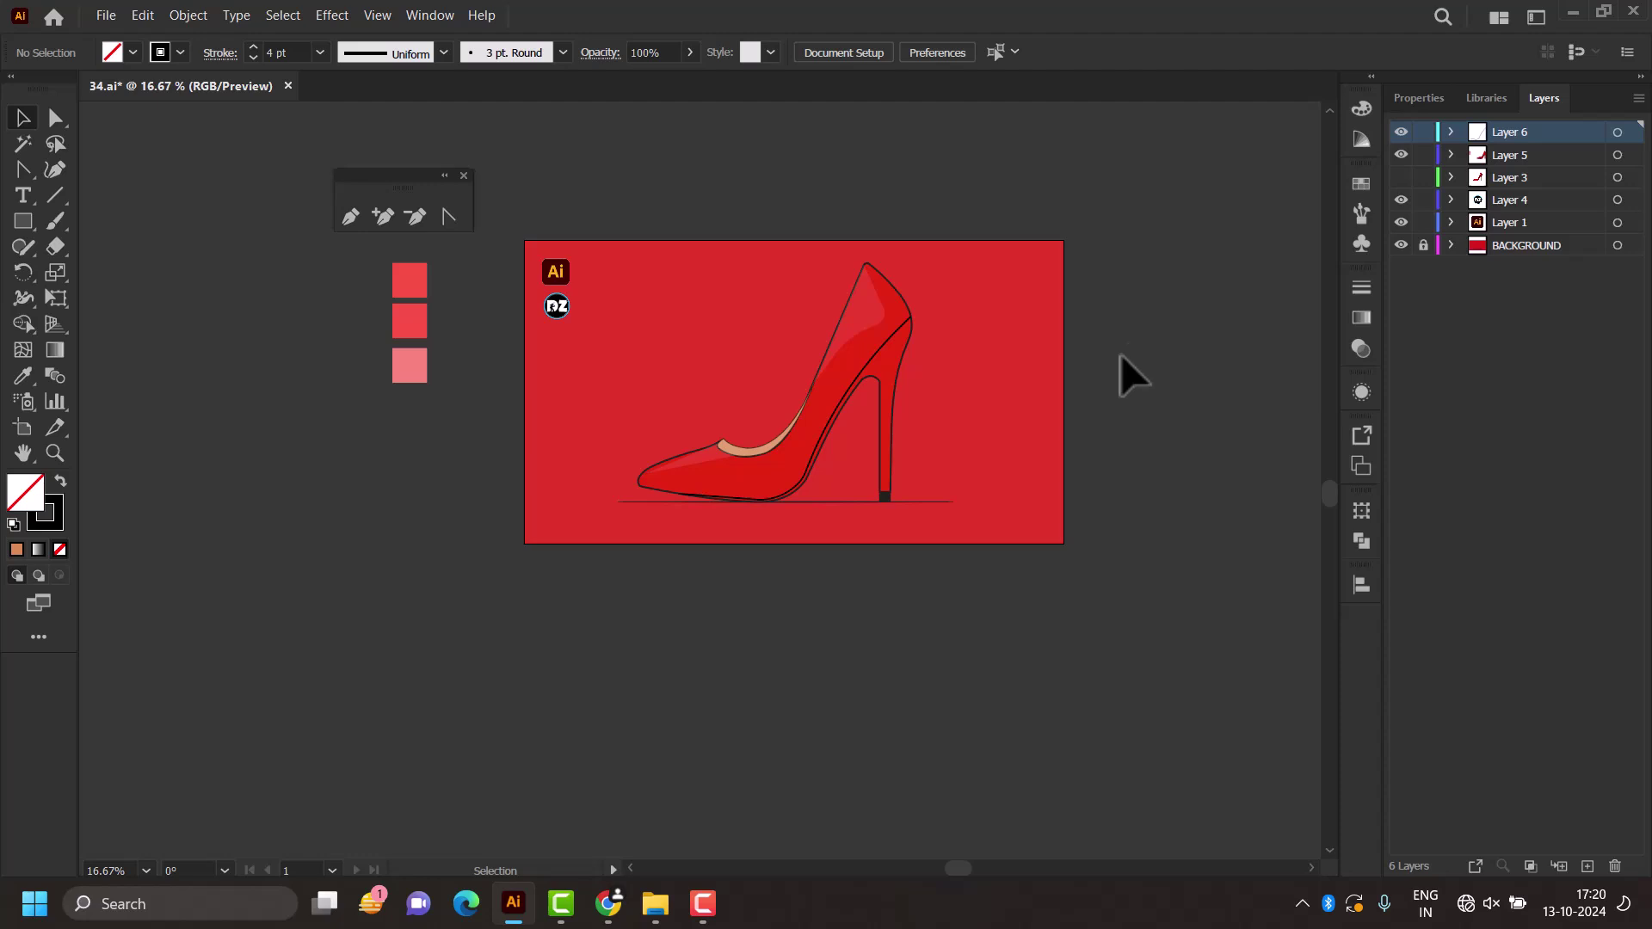
pyautogui.hotkey('ctrl', '=')
pyautogui.hotkey('ctrl', '=')
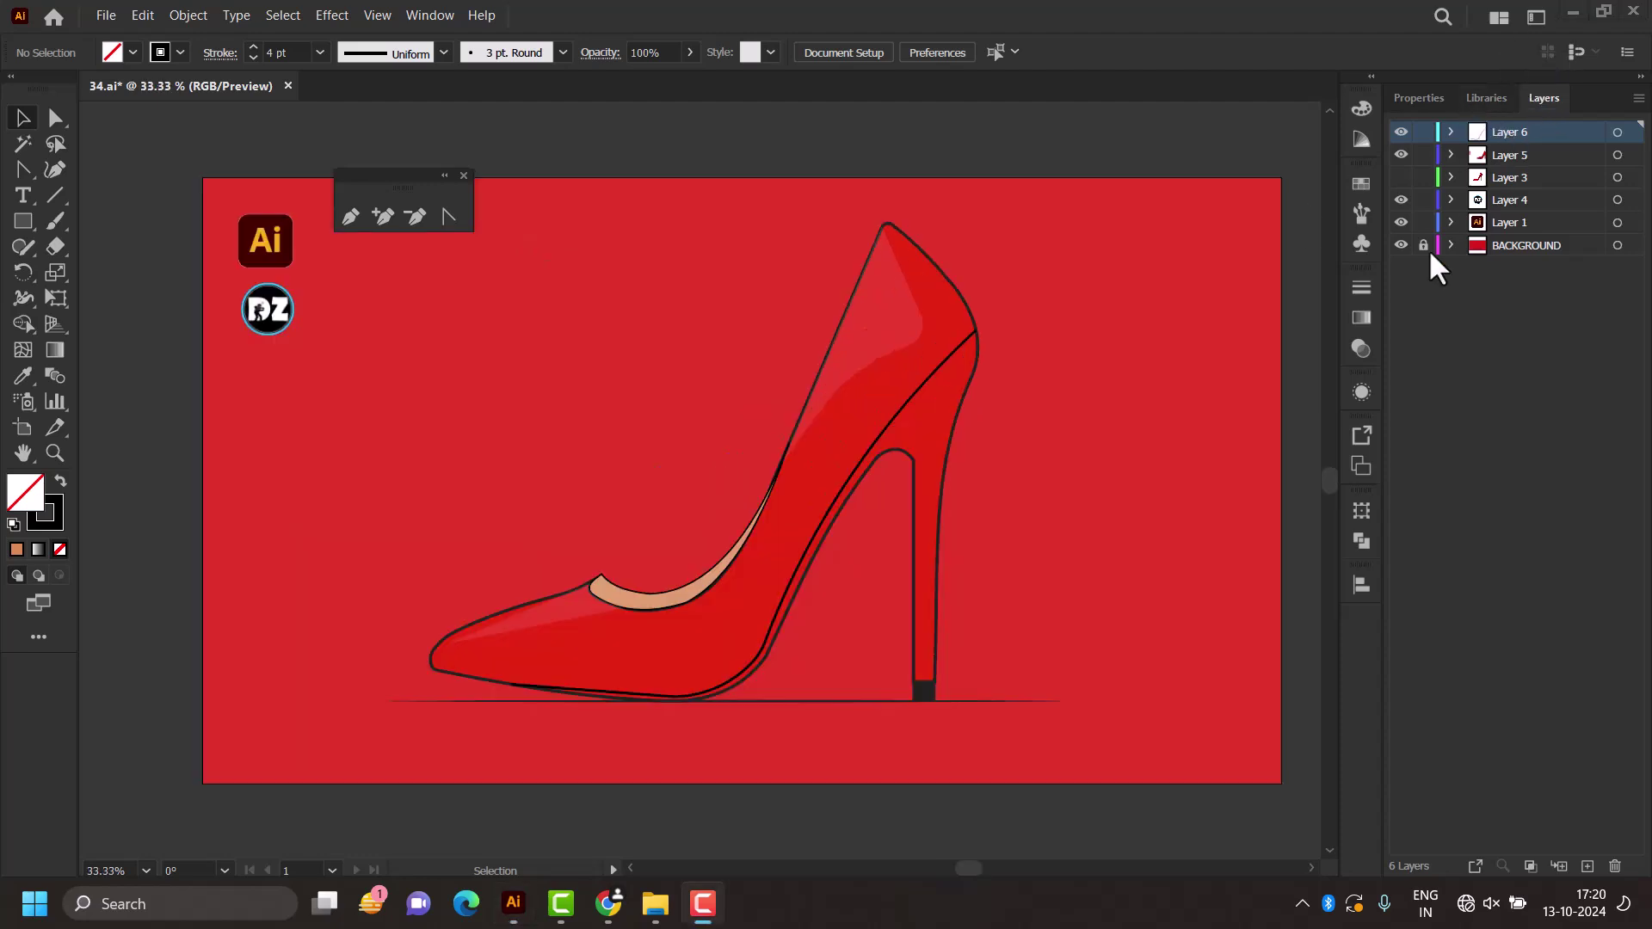
# Step: Add a new top layer, Layer 7, and lock all layers beneath it
pyautogui.click(1588, 866)
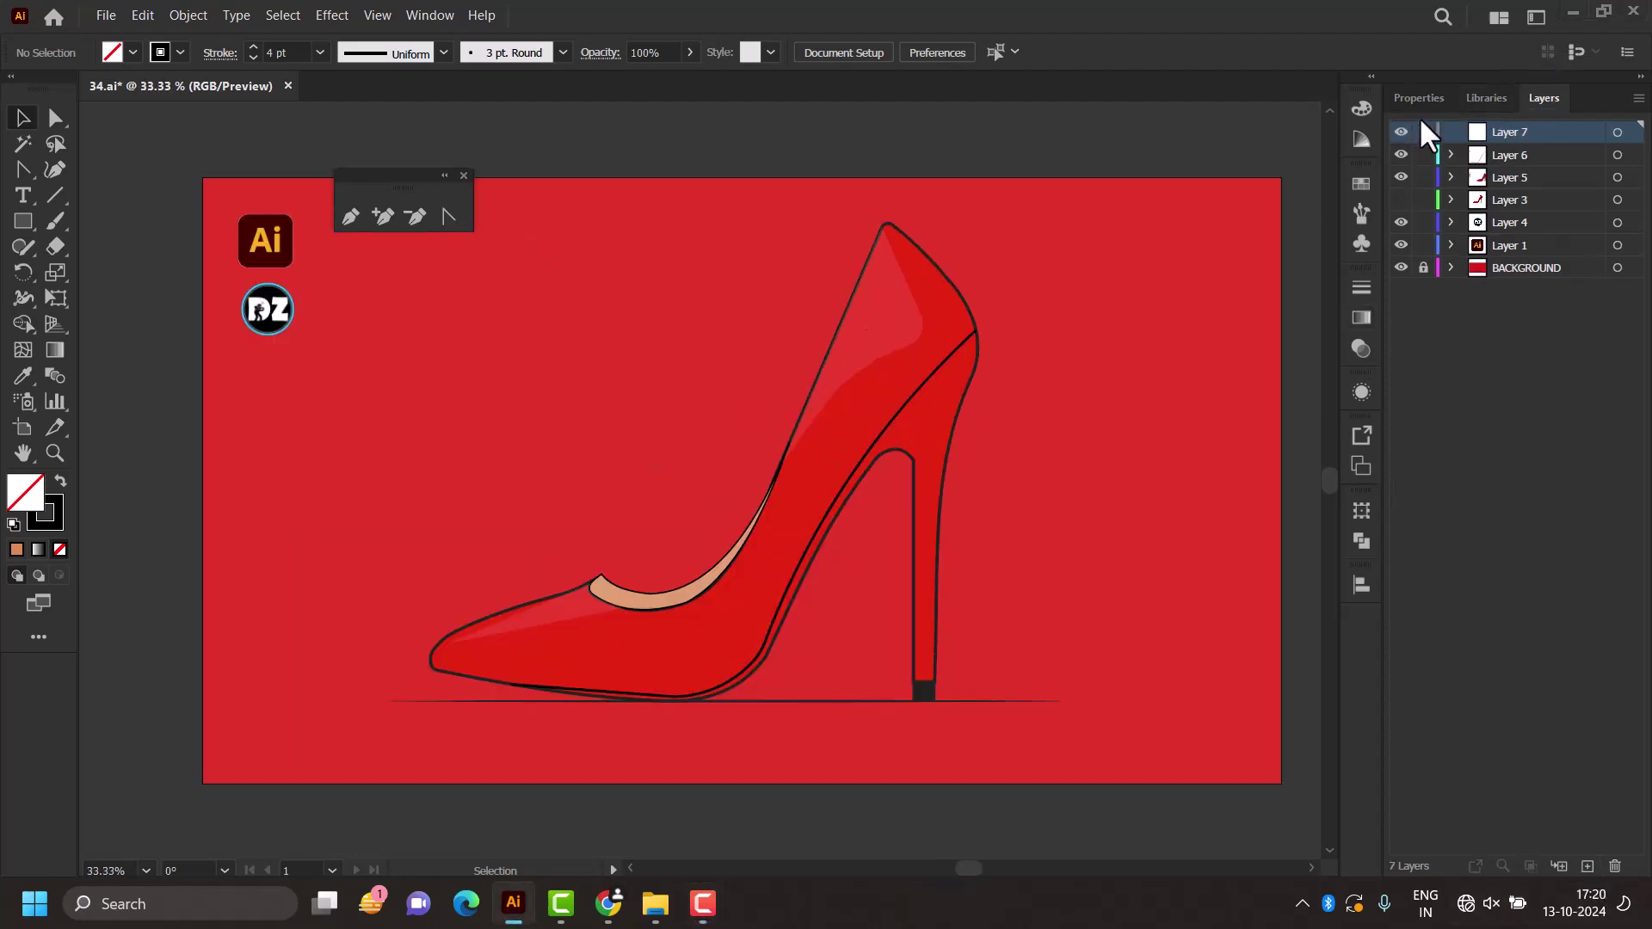
pyautogui.moveTo(1423, 132); pyautogui.dragTo(1424, 268)
pyautogui.scroll(1, 912, 699)
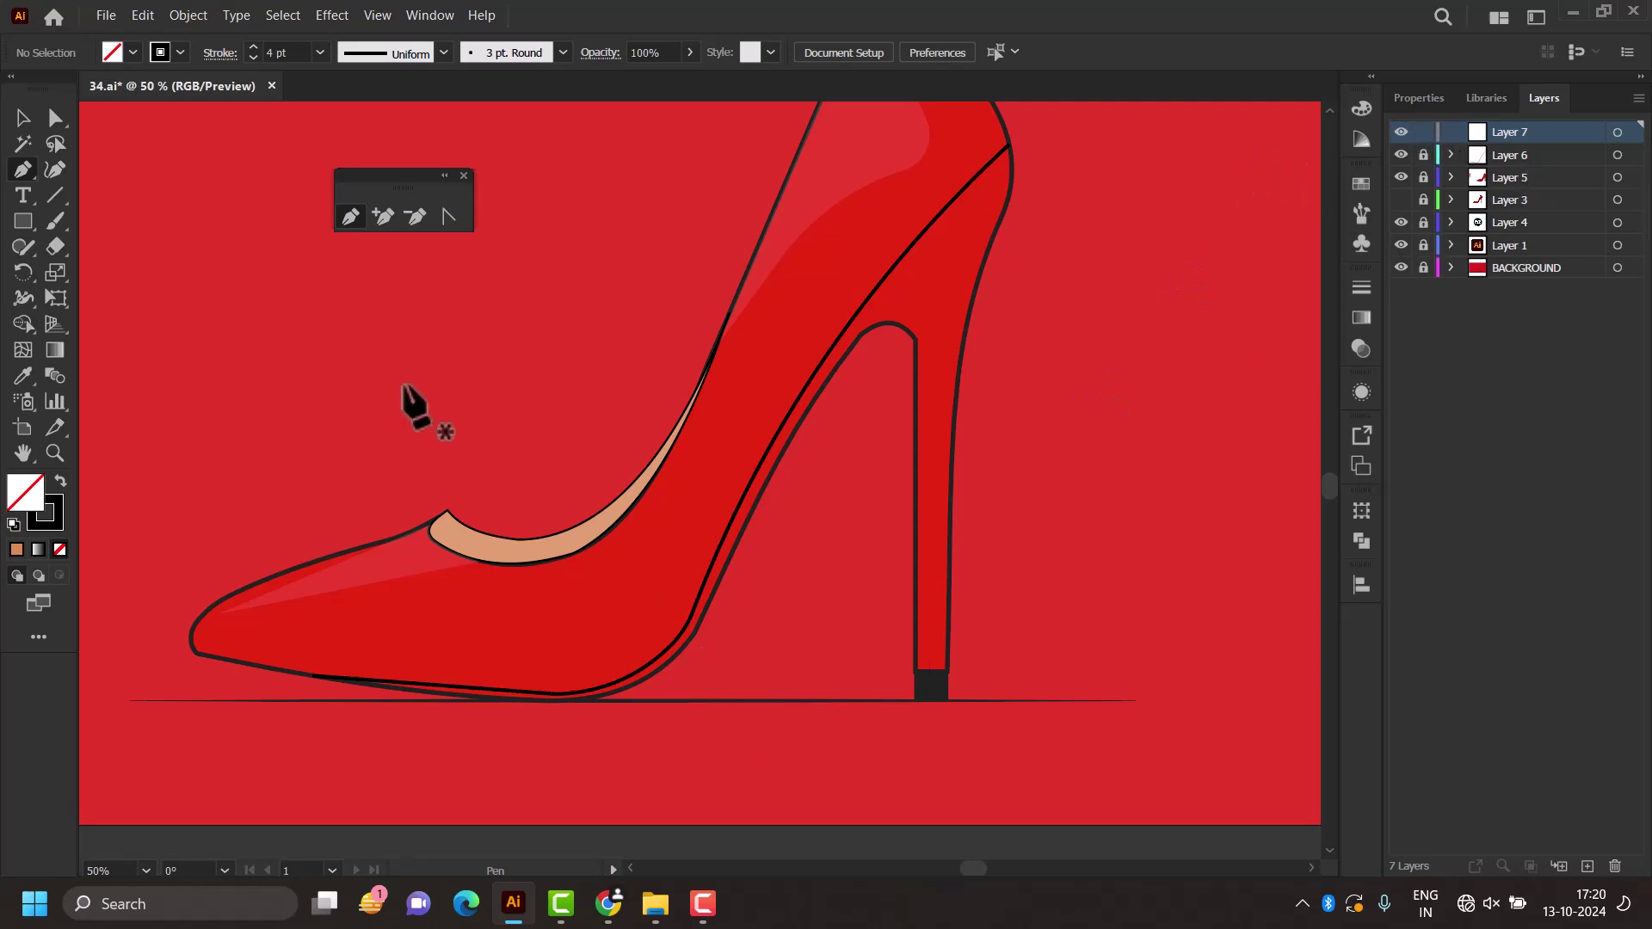
pyautogui.scroll(1, 899, 684)
pyautogui.scroll(1, 897, 680)
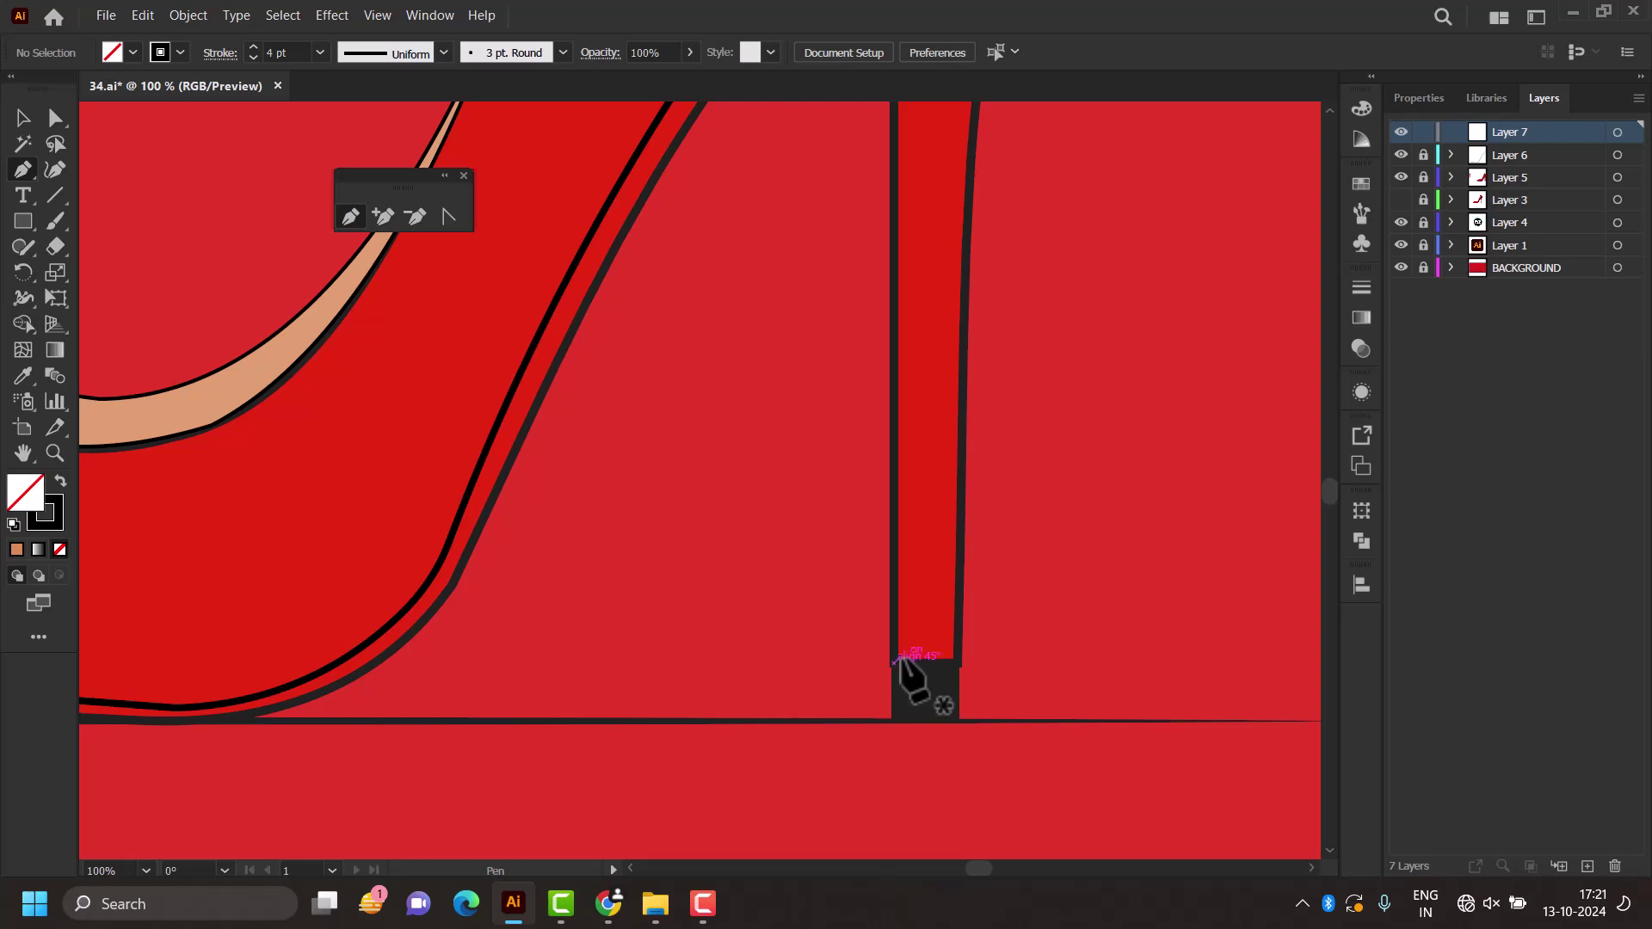
# Step: Start a path up the heel with the Pen tool, then abandon it
pyautogui.click(900, 657)
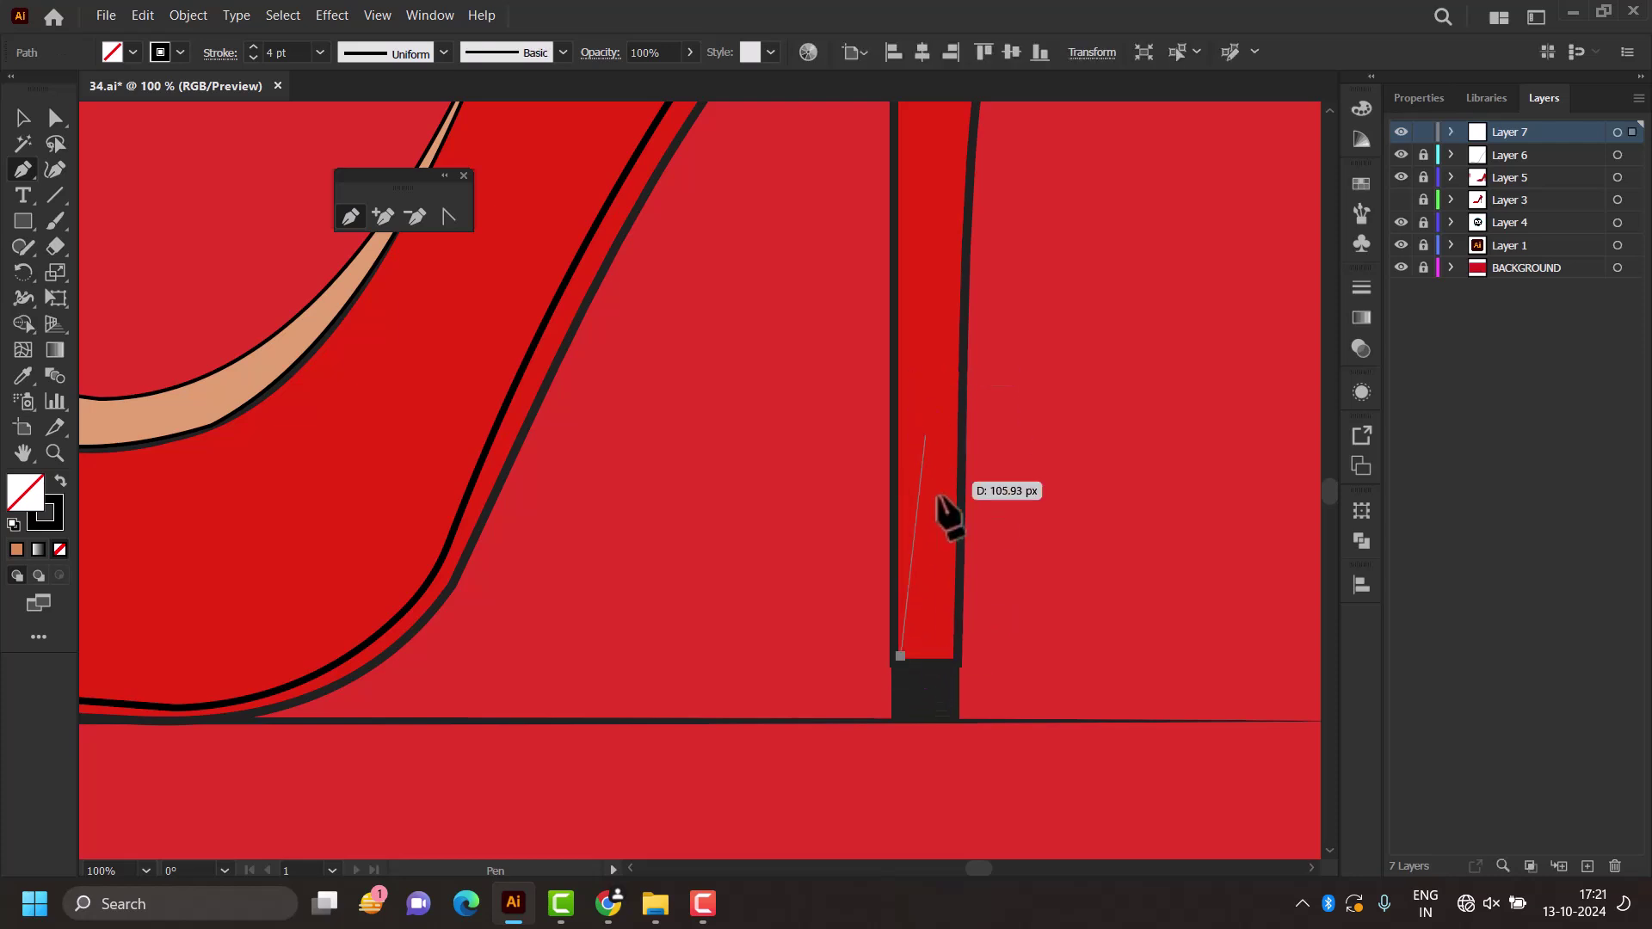
pyautogui.scroll(-3, 946, 508)
pyautogui.scroll(2, 947, 468)
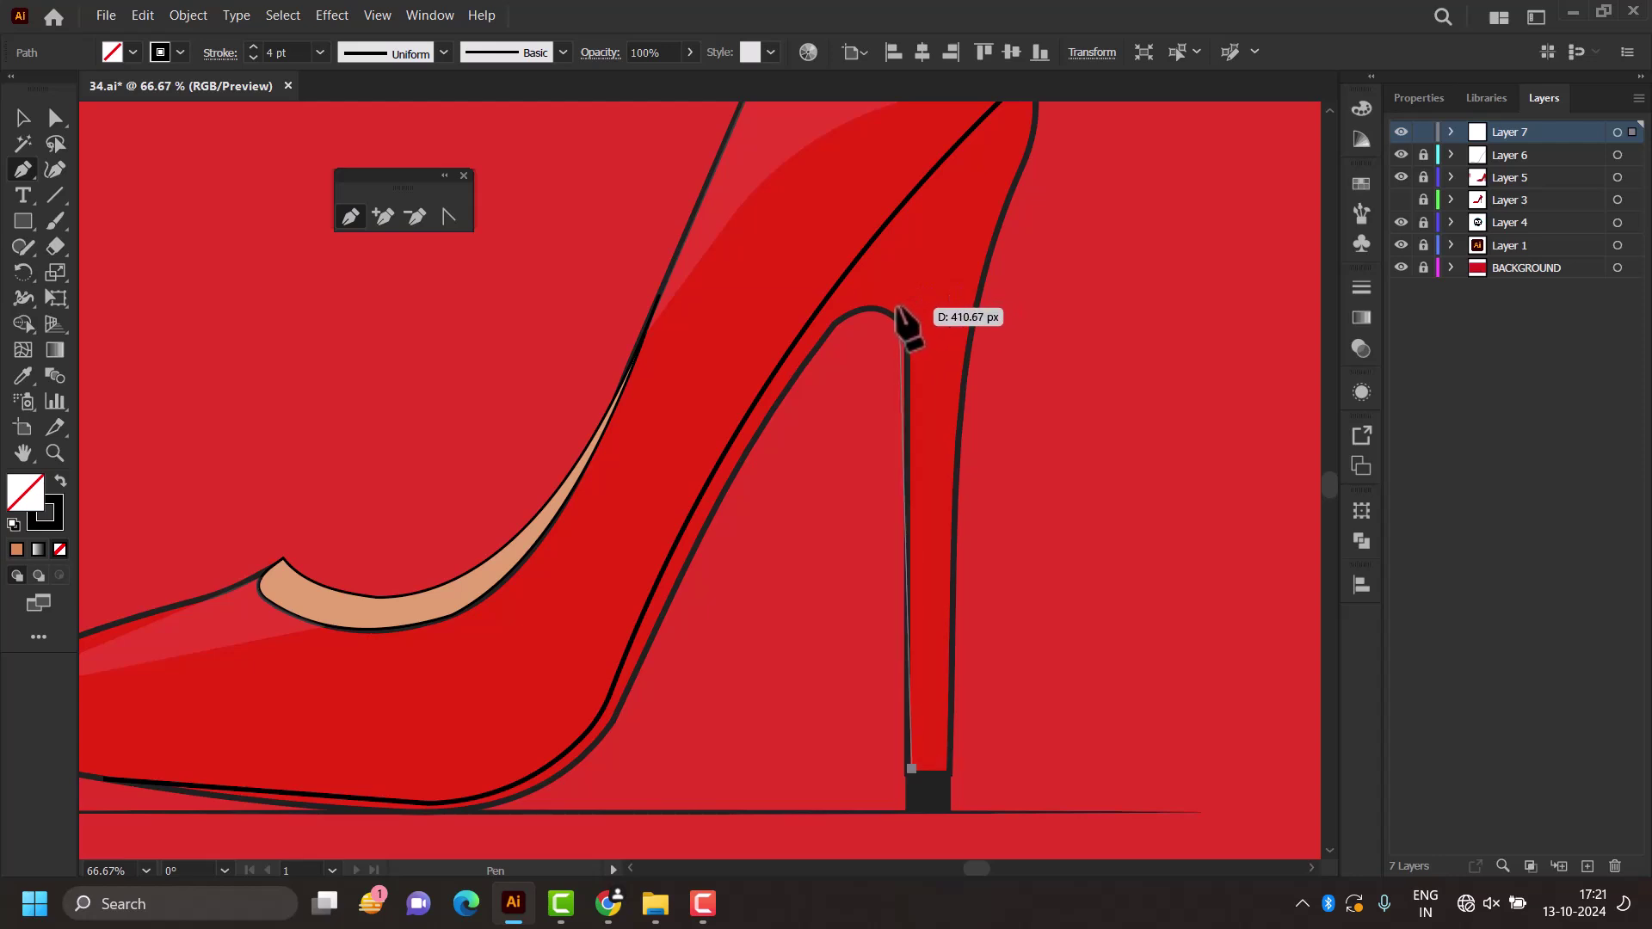
pyautogui.click(898, 315)
pyautogui.press('Escape')
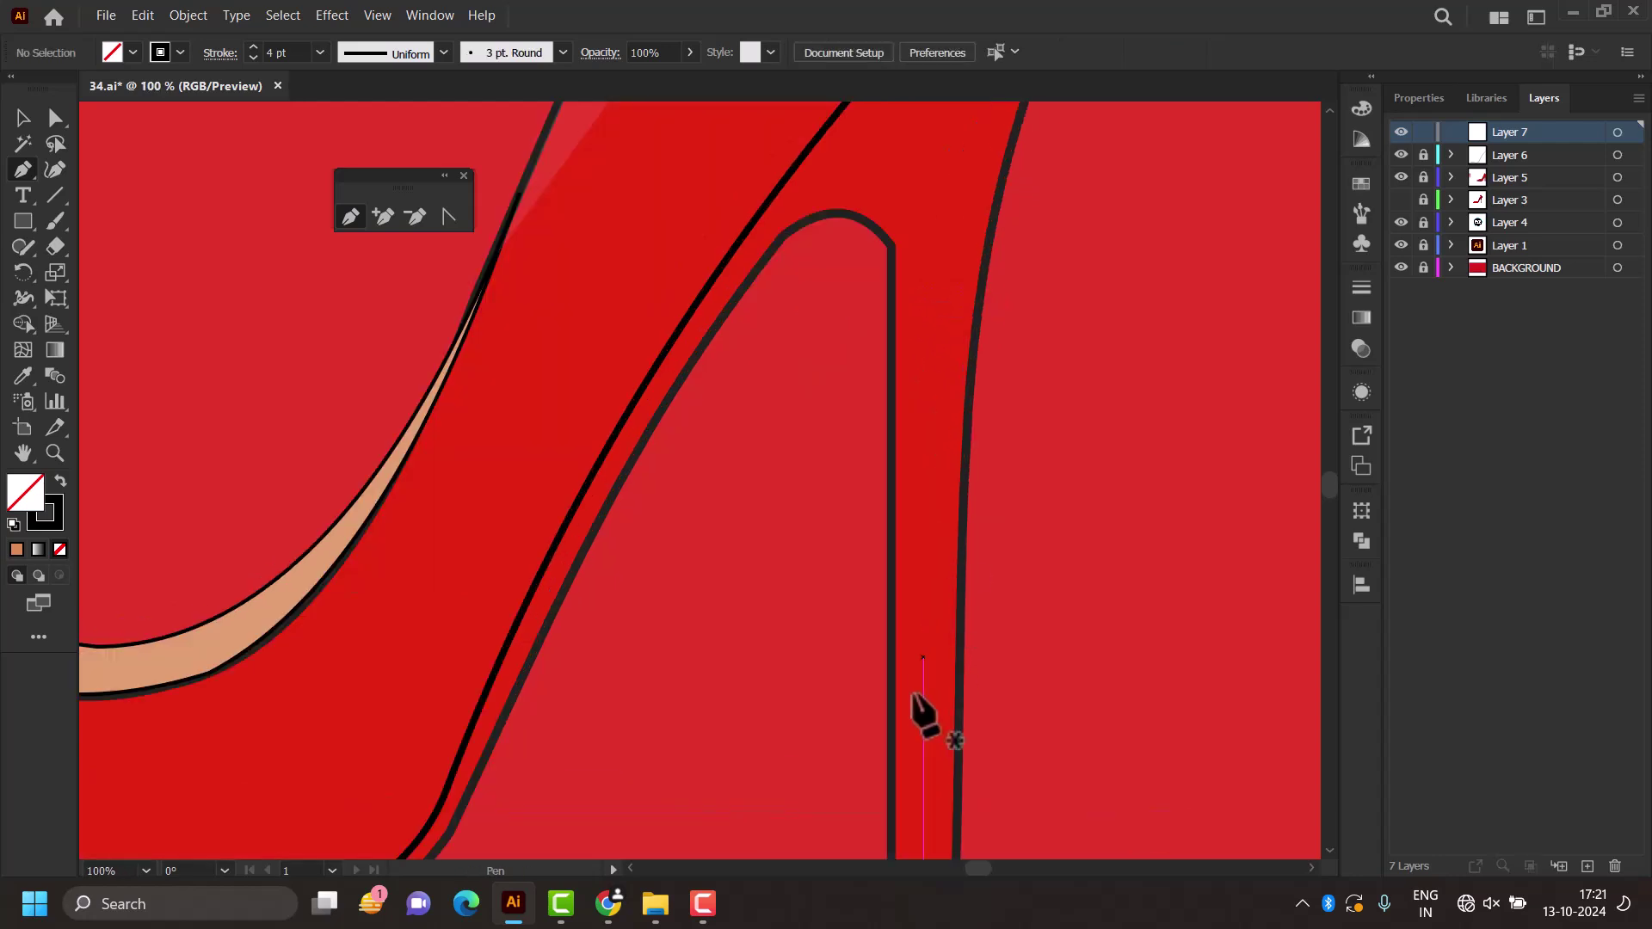
pyautogui.scroll(2, 922, 708)
pyautogui.scroll(-3, 938, 654)
pyautogui.scroll(1, 917, 732)
pyautogui.scroll(1, 910, 716)
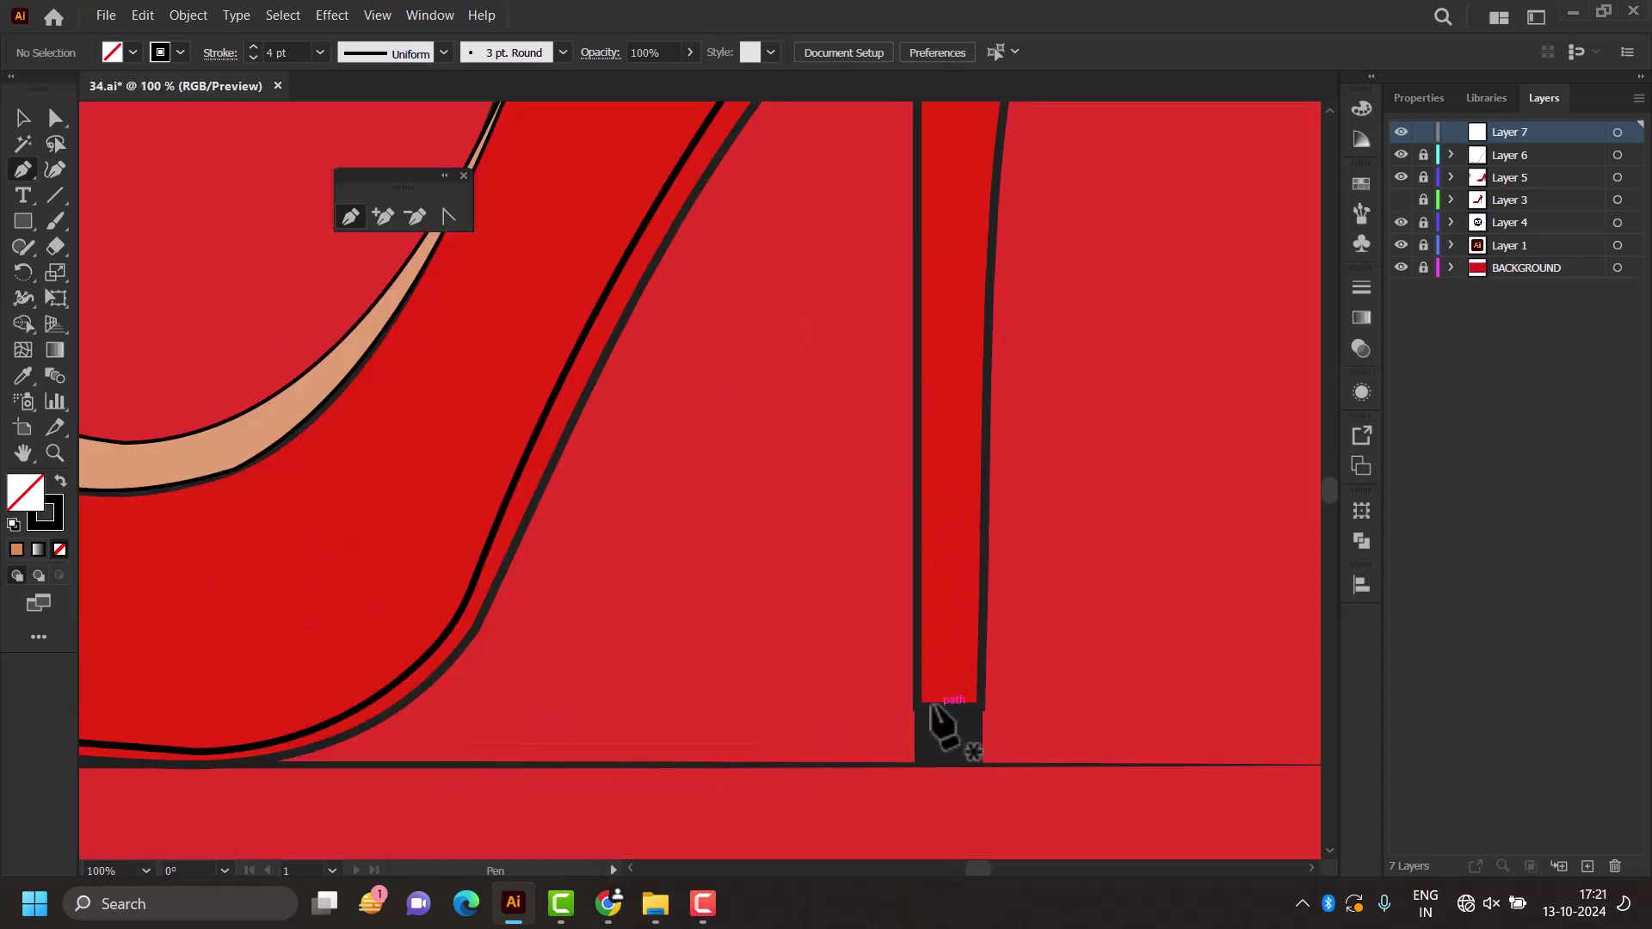
# Step: Pen-trace from the heel bottom up to the heel top and along the shoe's underside
pyautogui.click(931, 707)
pyautogui.scroll(-3, 936, 540)
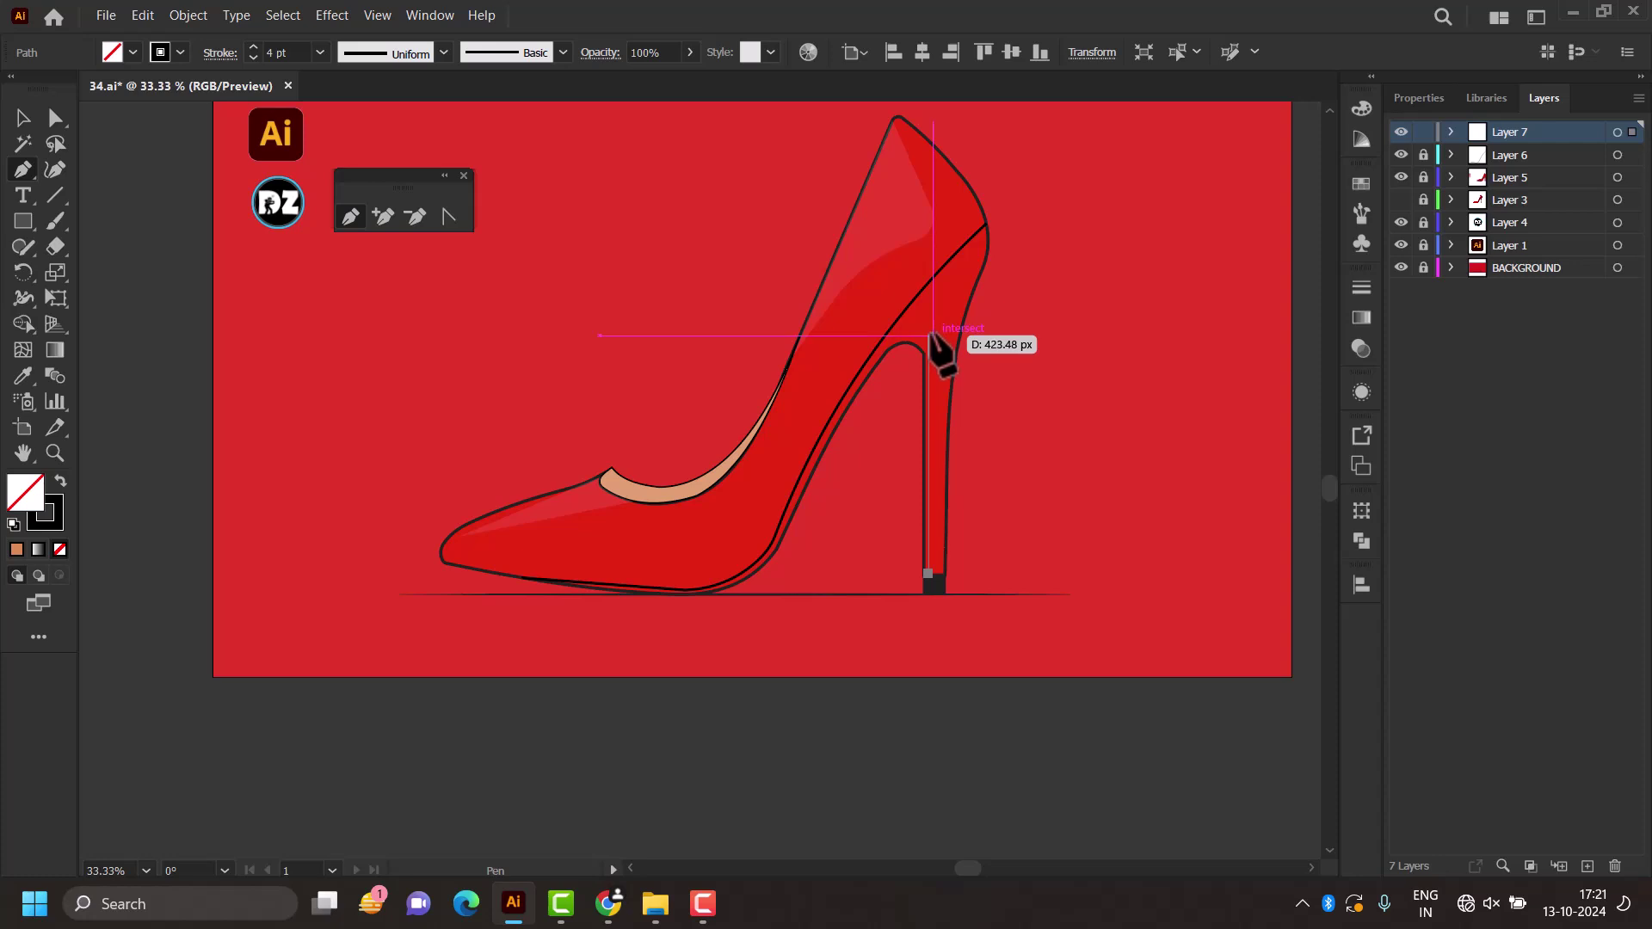
pyautogui.click(928, 334)
pyautogui.scroll(4, 885, 338)
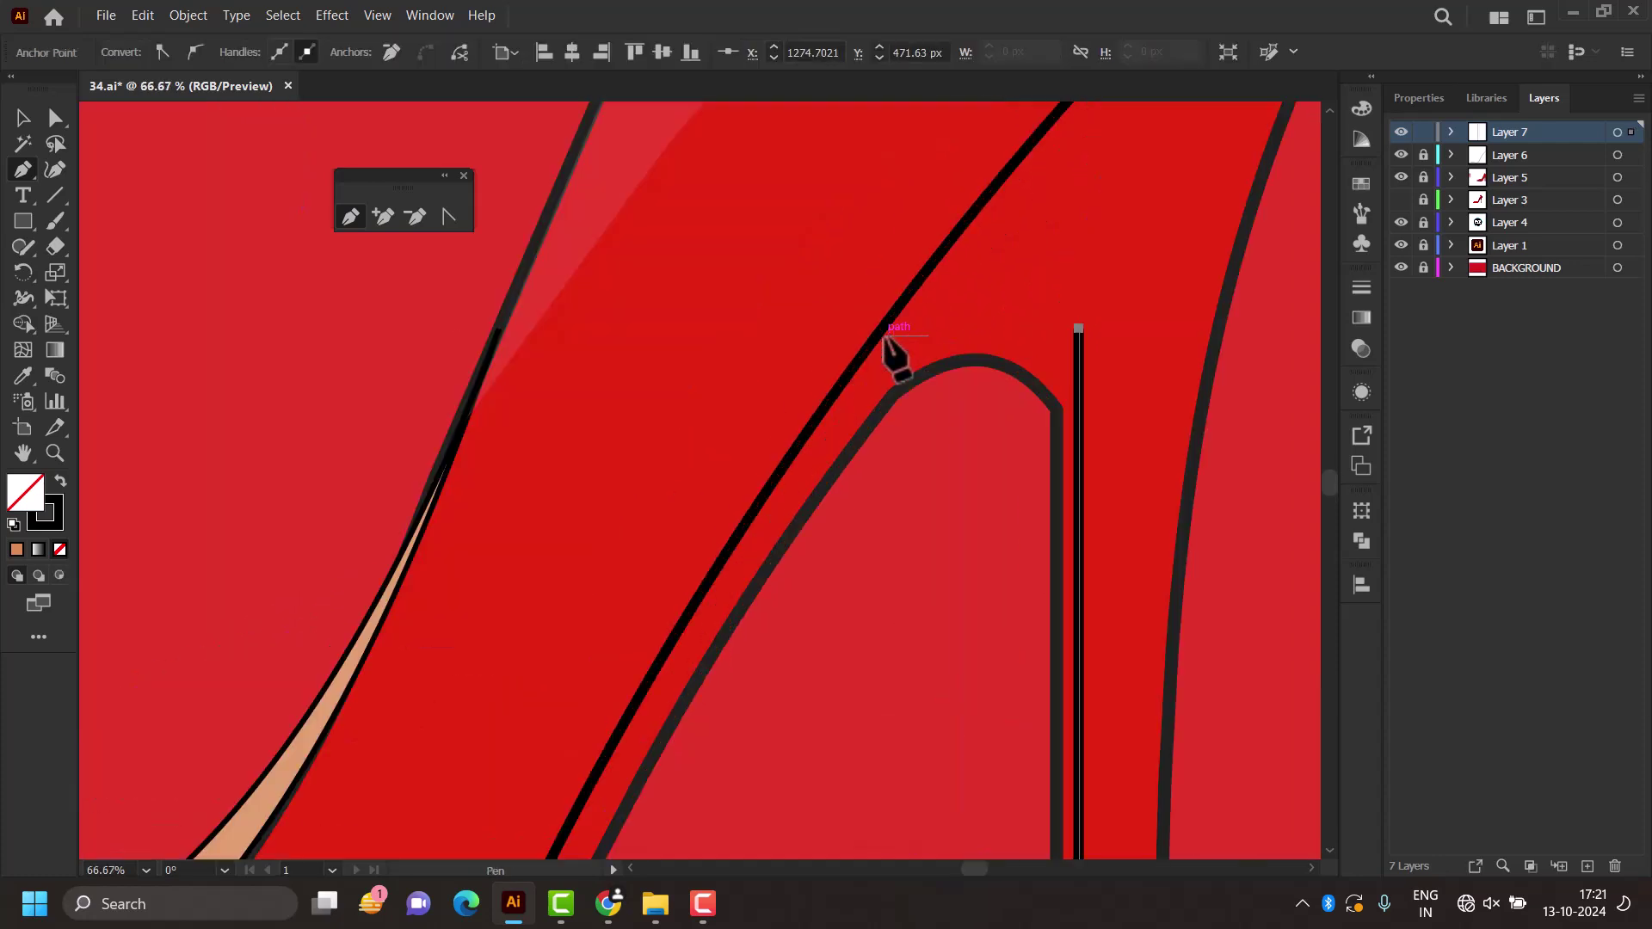
pyautogui.scroll(-4, 786, 527)
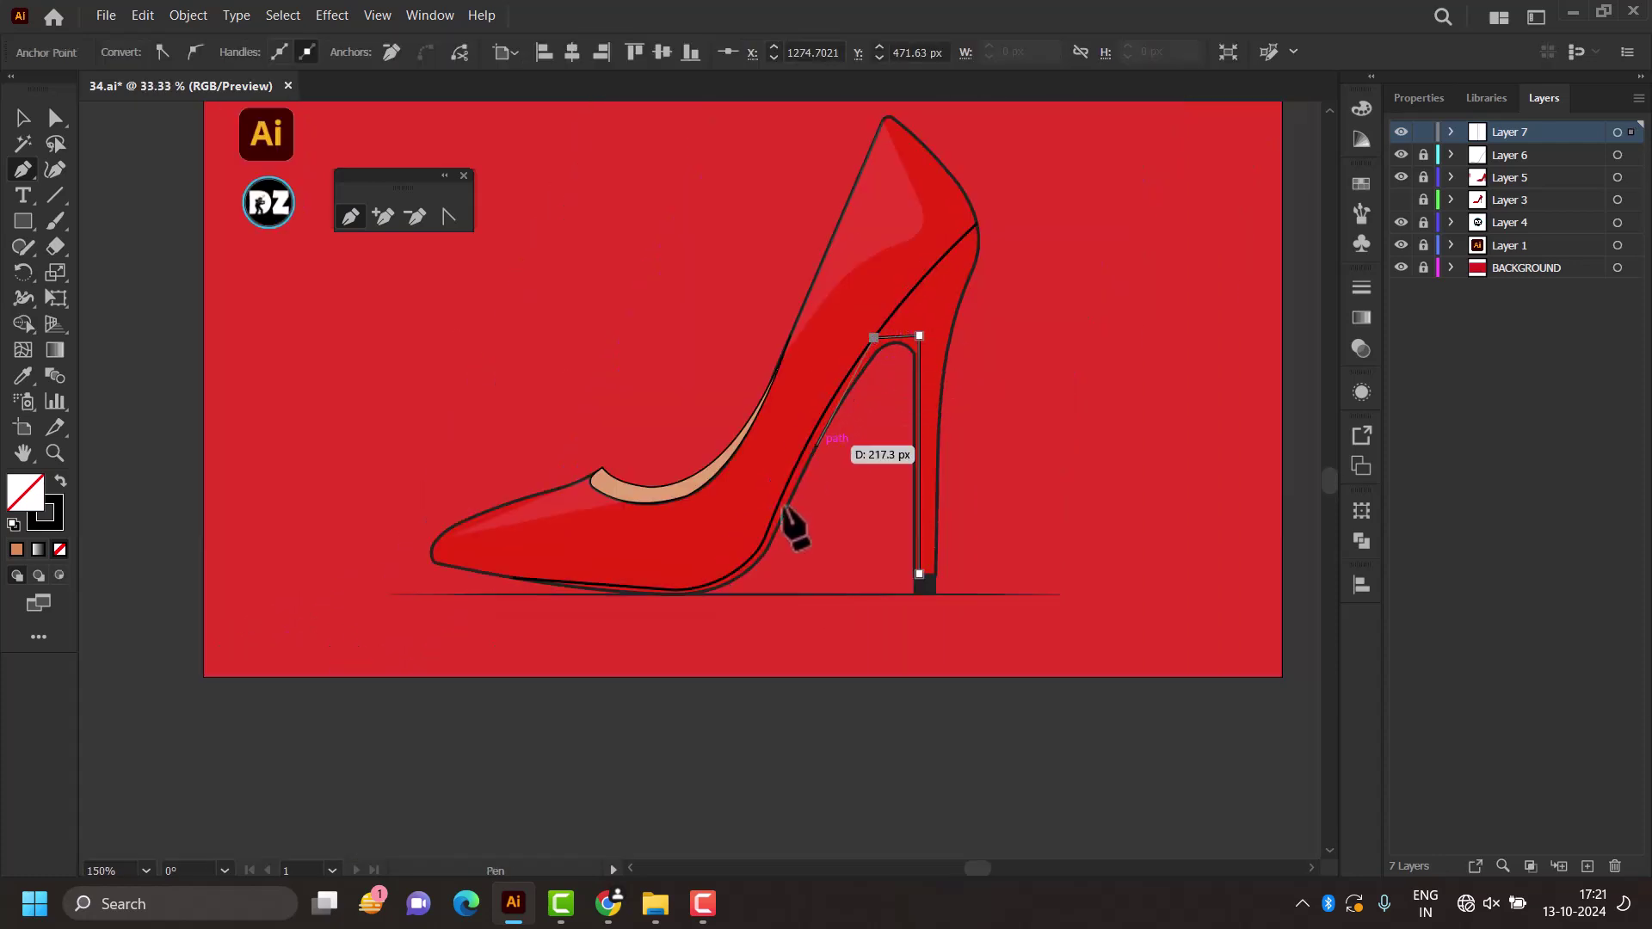
pyautogui.scroll(2, 786, 553)
pyautogui.scroll(1, 757, 565)
pyautogui.click(743, 554)
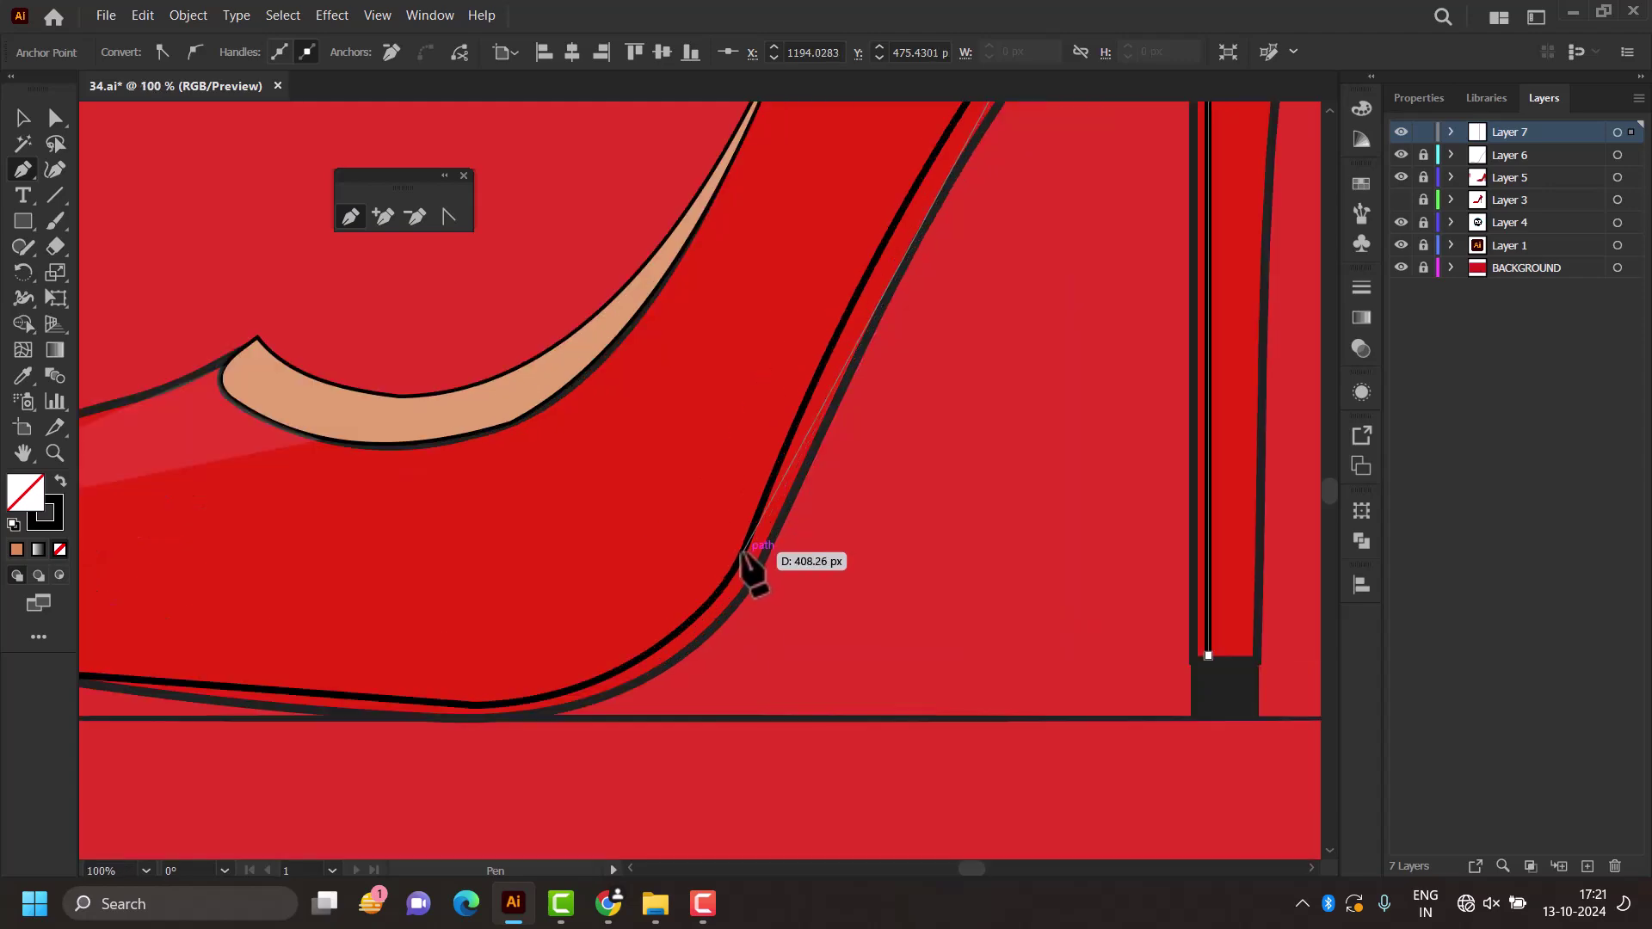
pyautogui.scroll(-3, 731, 603)
pyautogui.scroll(2, 701, 641)
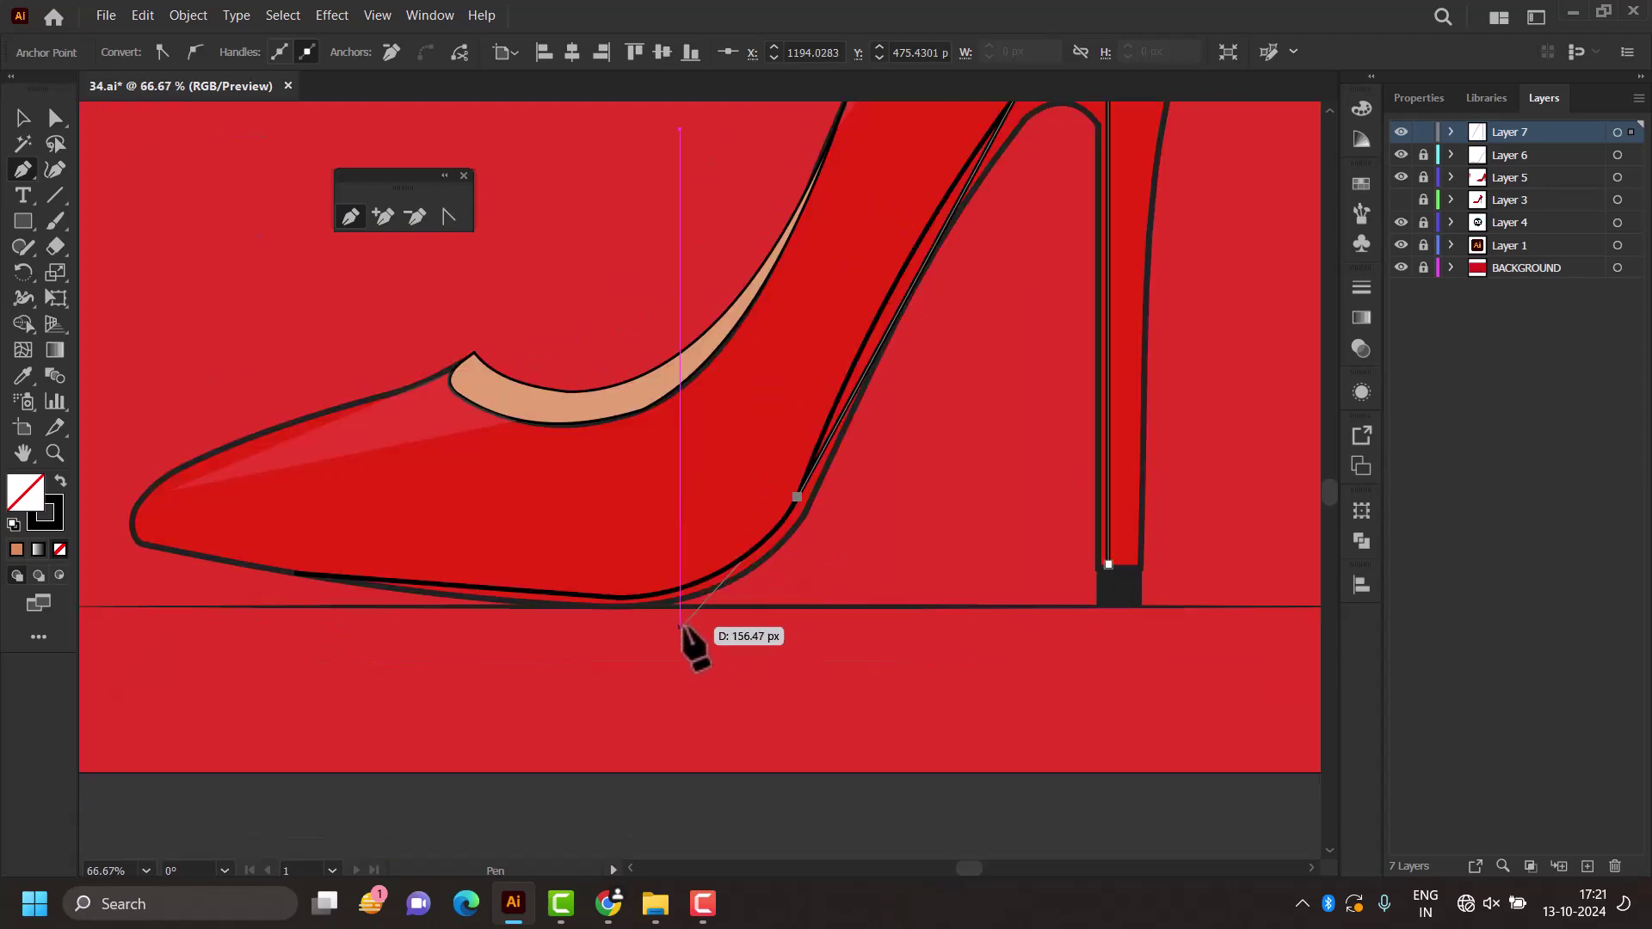
pyautogui.scroll(2, 656, 608)
pyautogui.scroll(2, 635, 620)
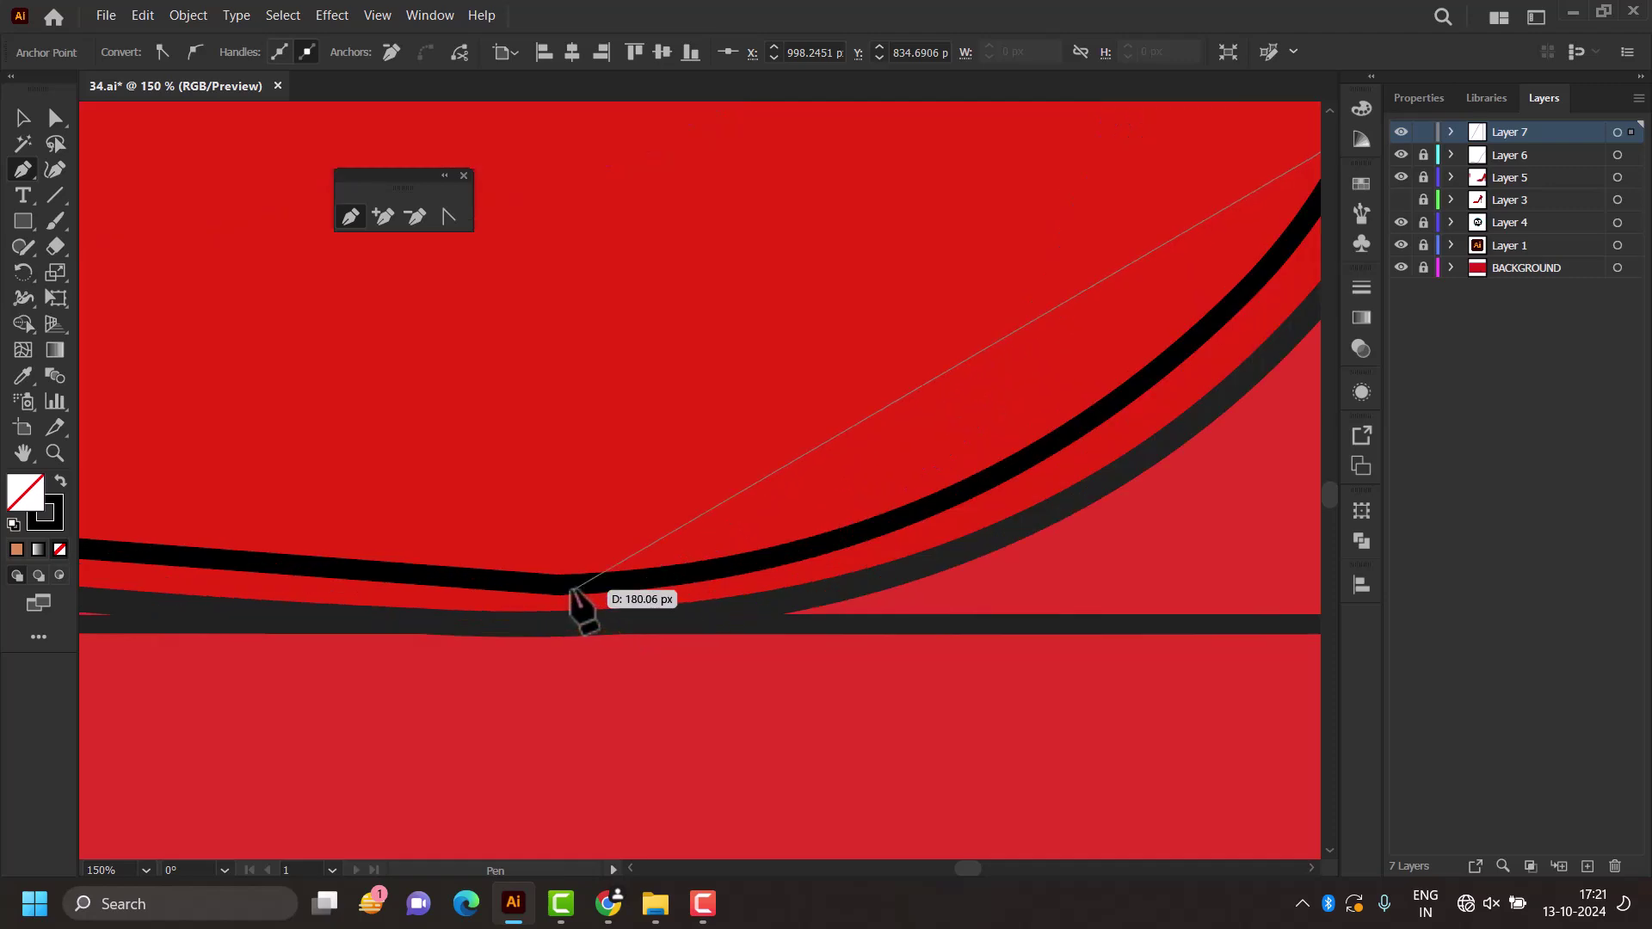
pyautogui.click(567, 592)
pyautogui.scroll(-2, 568, 594)
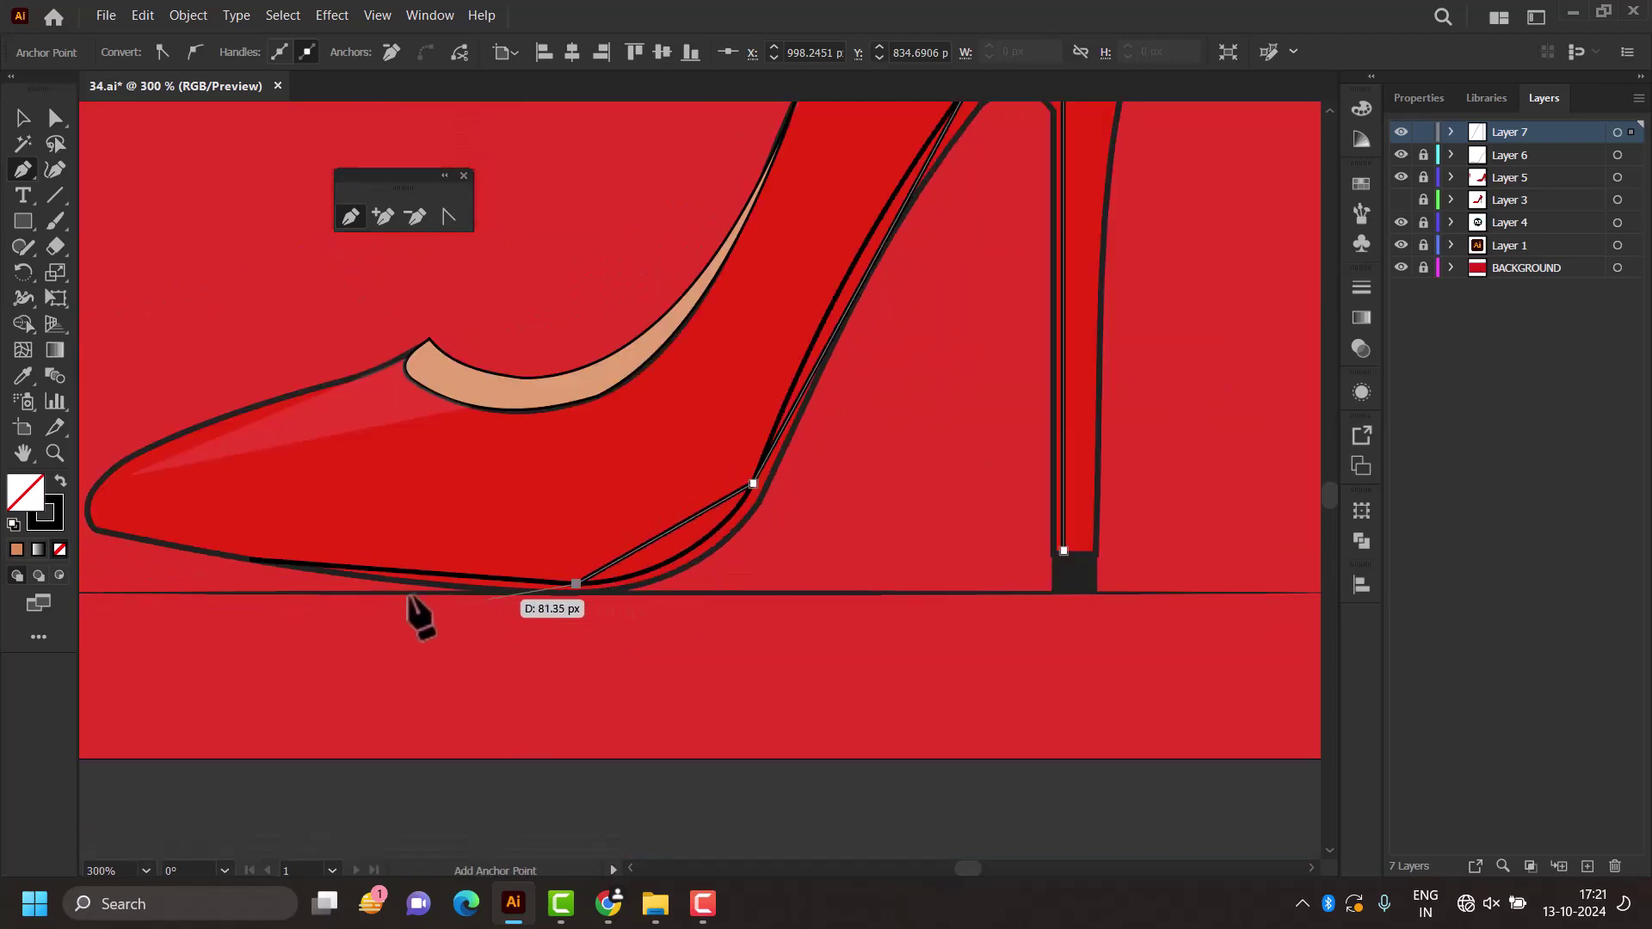
pyautogui.scroll(-1, 833, 553)
pyautogui.scroll(2, 749, 571)
pyautogui.scroll(1, 645, 527)
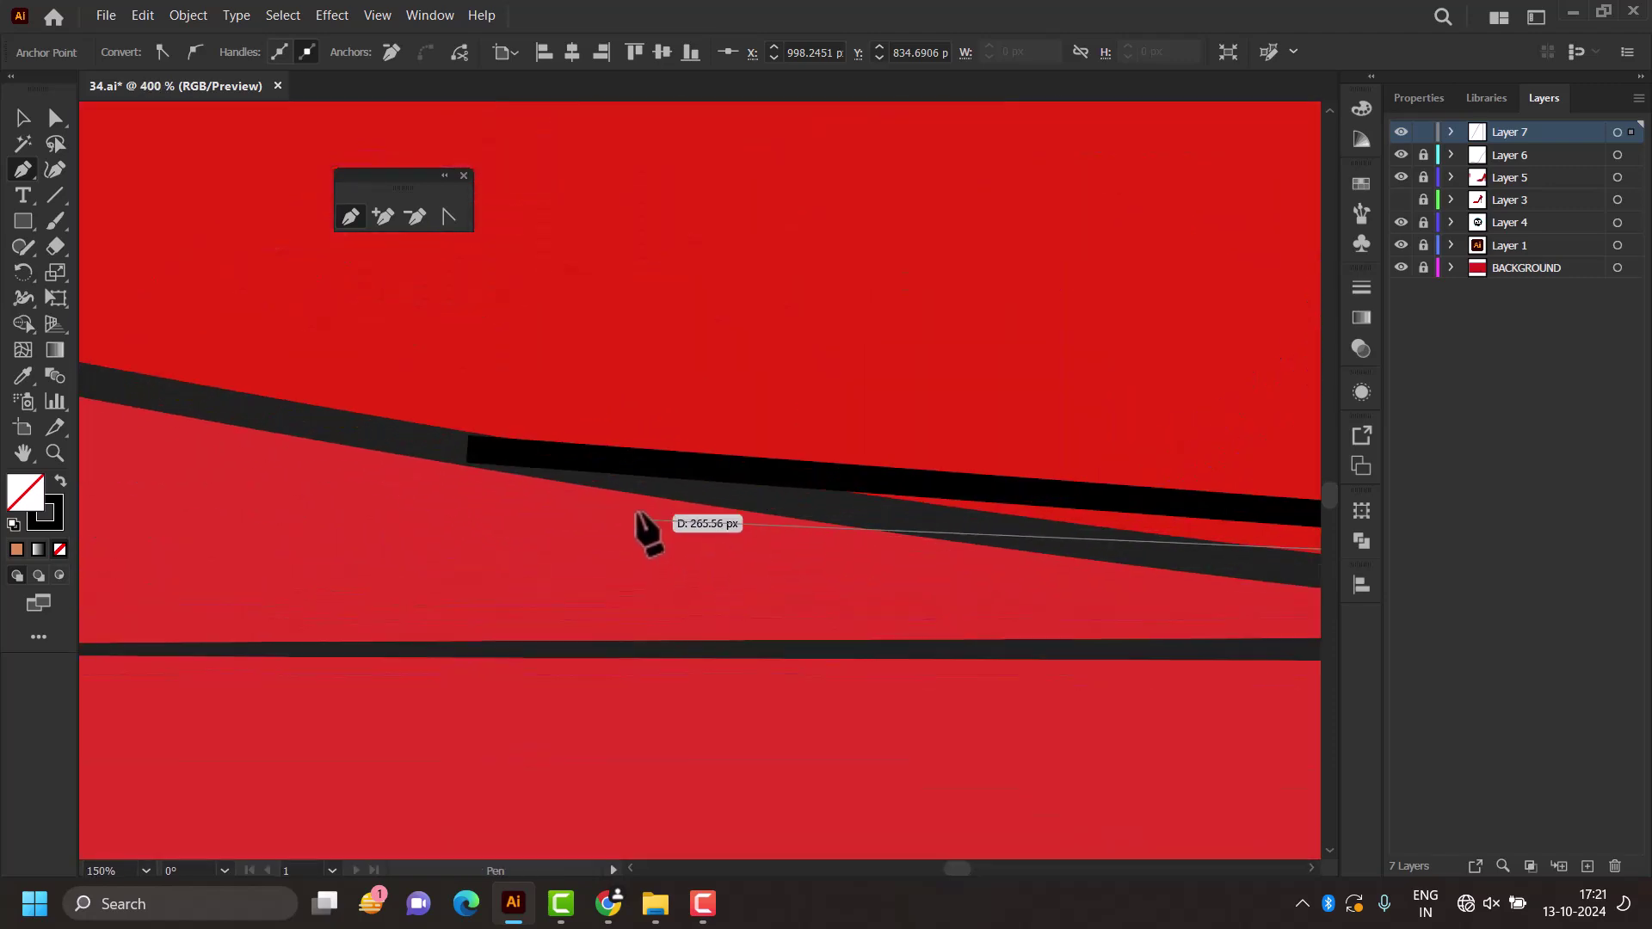
pyautogui.scroll(1, 412, 423)
pyautogui.scroll(1, 410, 426)
pyautogui.scroll(1, 396, 424)
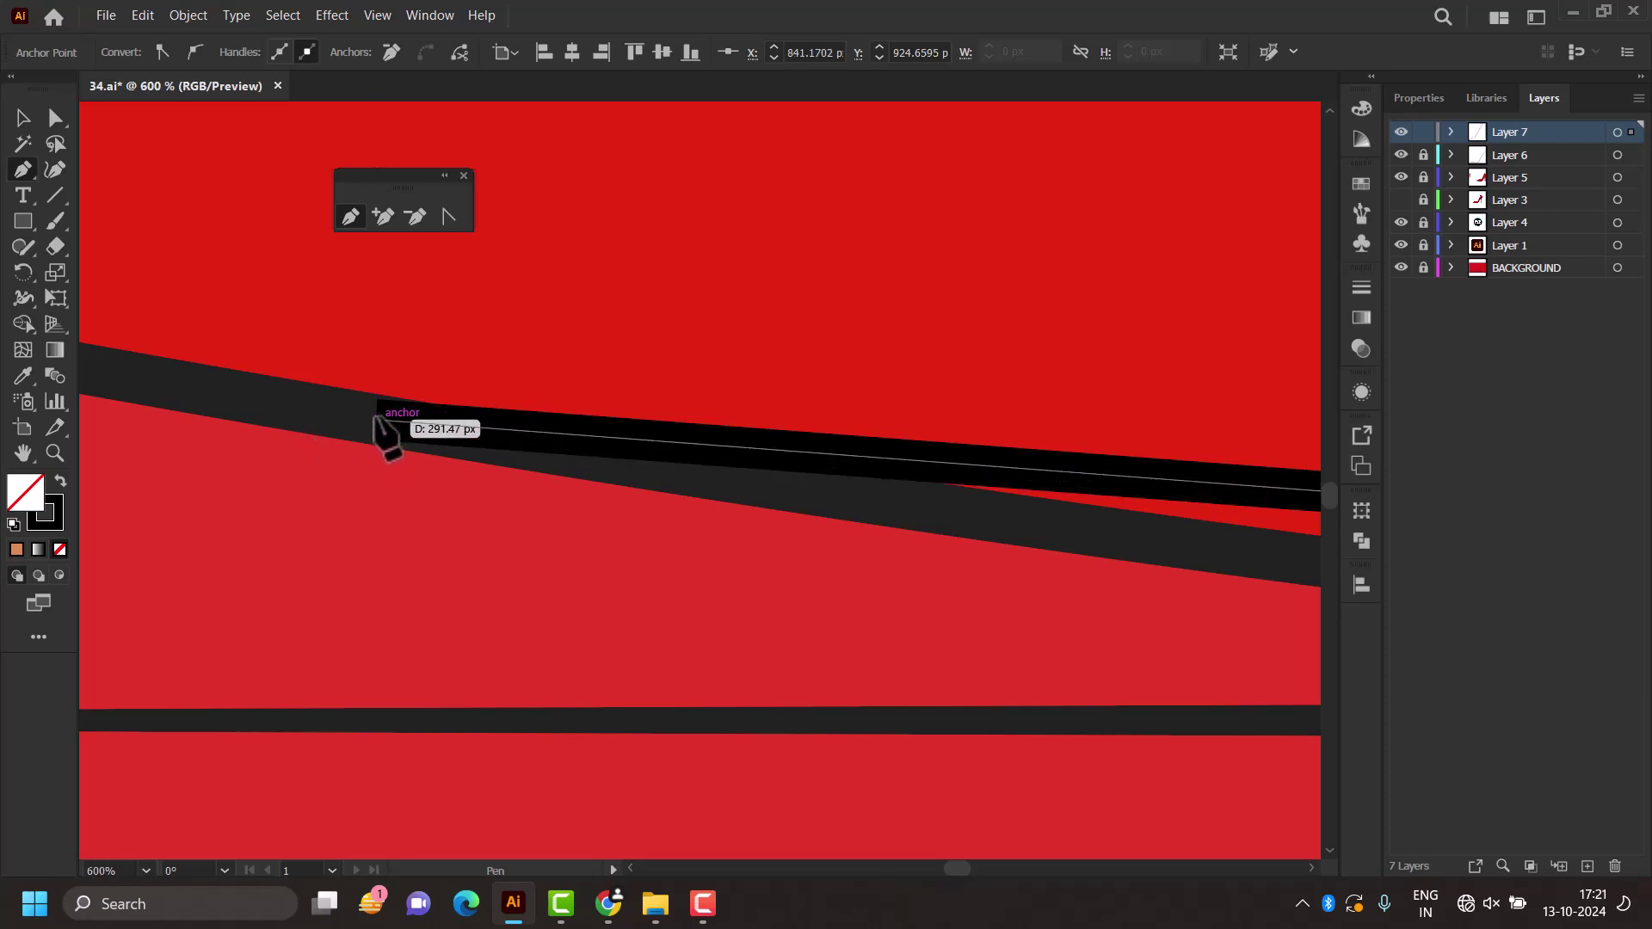
pyautogui.scroll(-2, 384, 436)
pyautogui.scroll(-2, 671, 469)
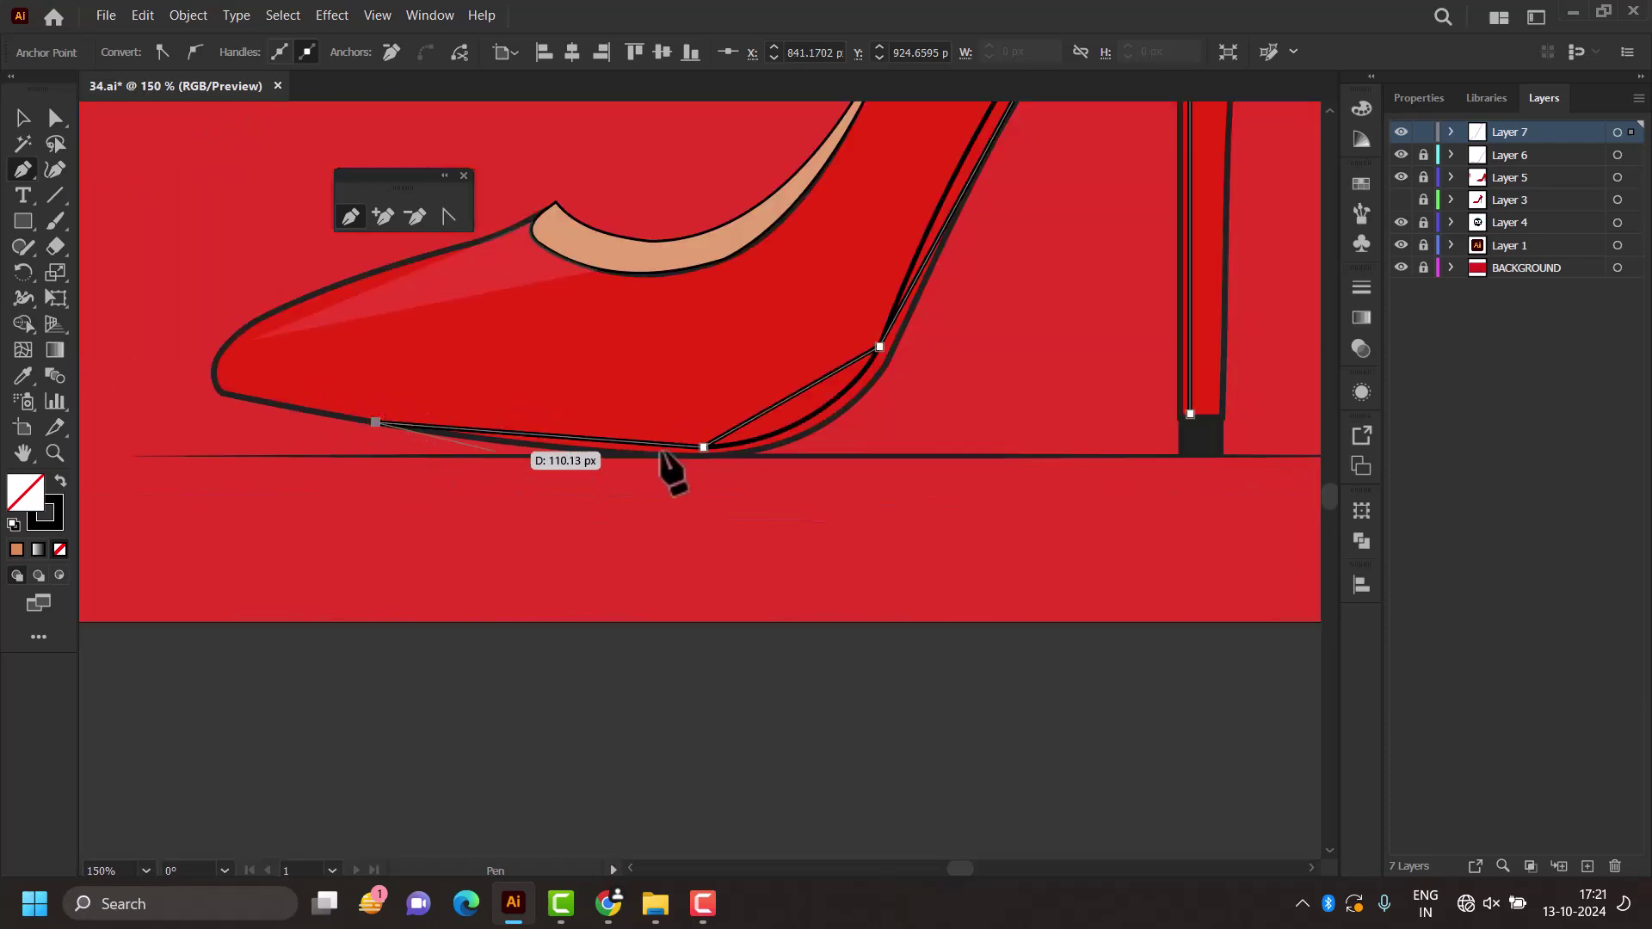
pyautogui.scroll(1, 732, 478)
pyautogui.scroll(3, 722, 465)
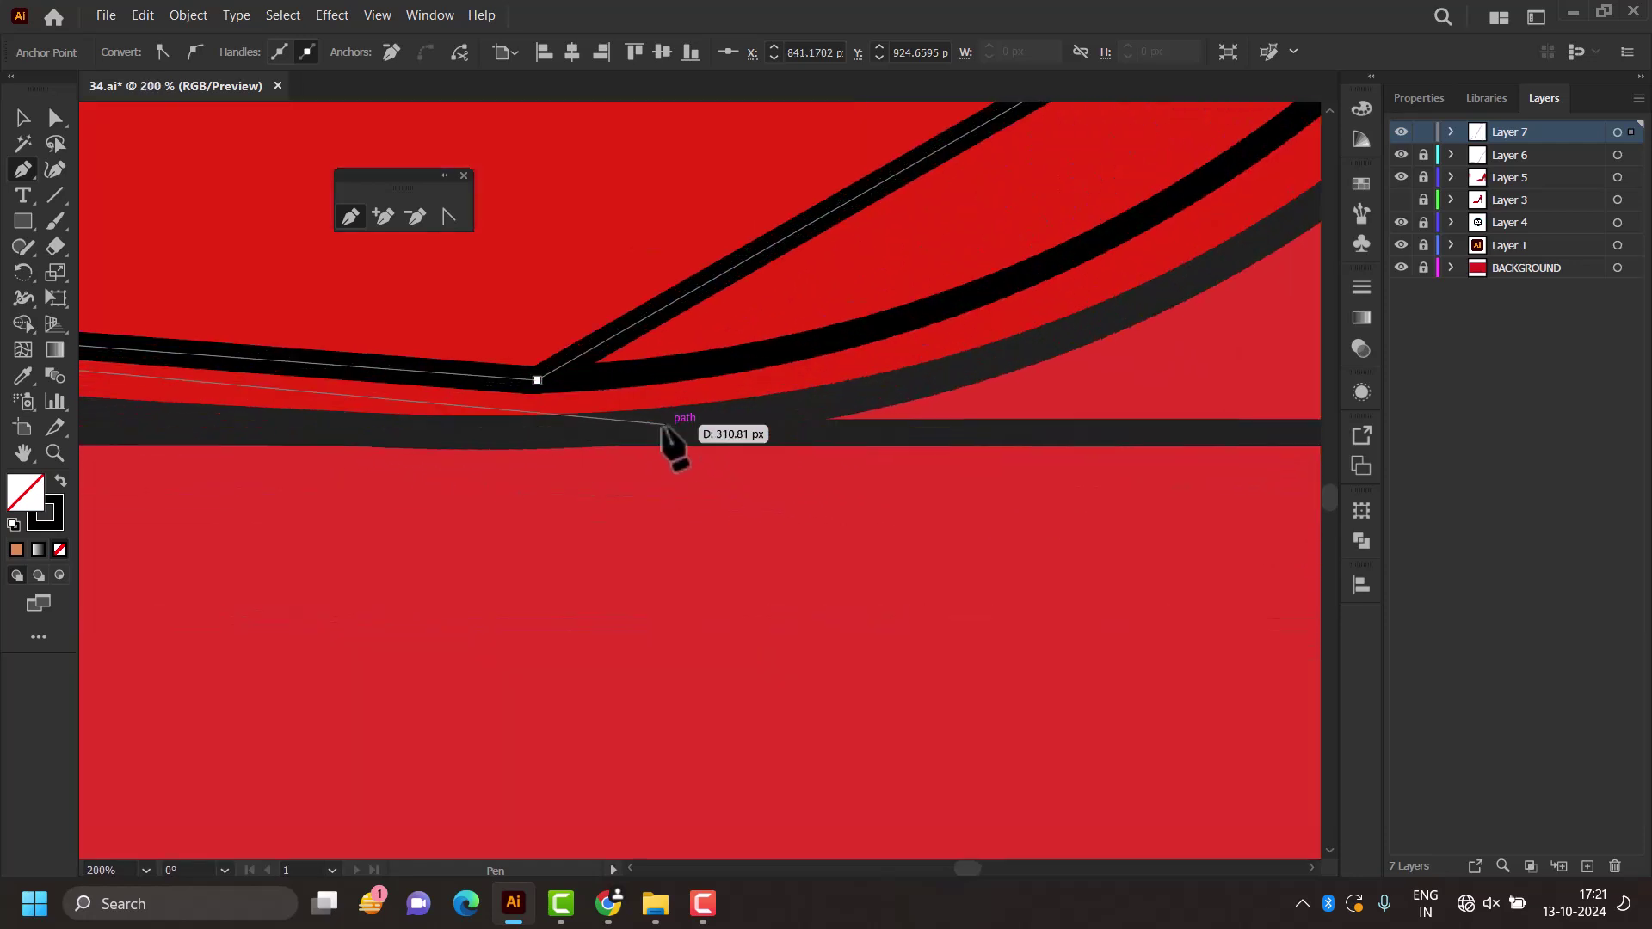
# Step: Continue along the sole and heel top, close the panel at the heel base, and fill it black
pyautogui.click(546, 430)
pyautogui.scroll(-2, 546, 430)
pyautogui.scroll(-2, 752, 446)
pyautogui.scroll(2, 840, 370)
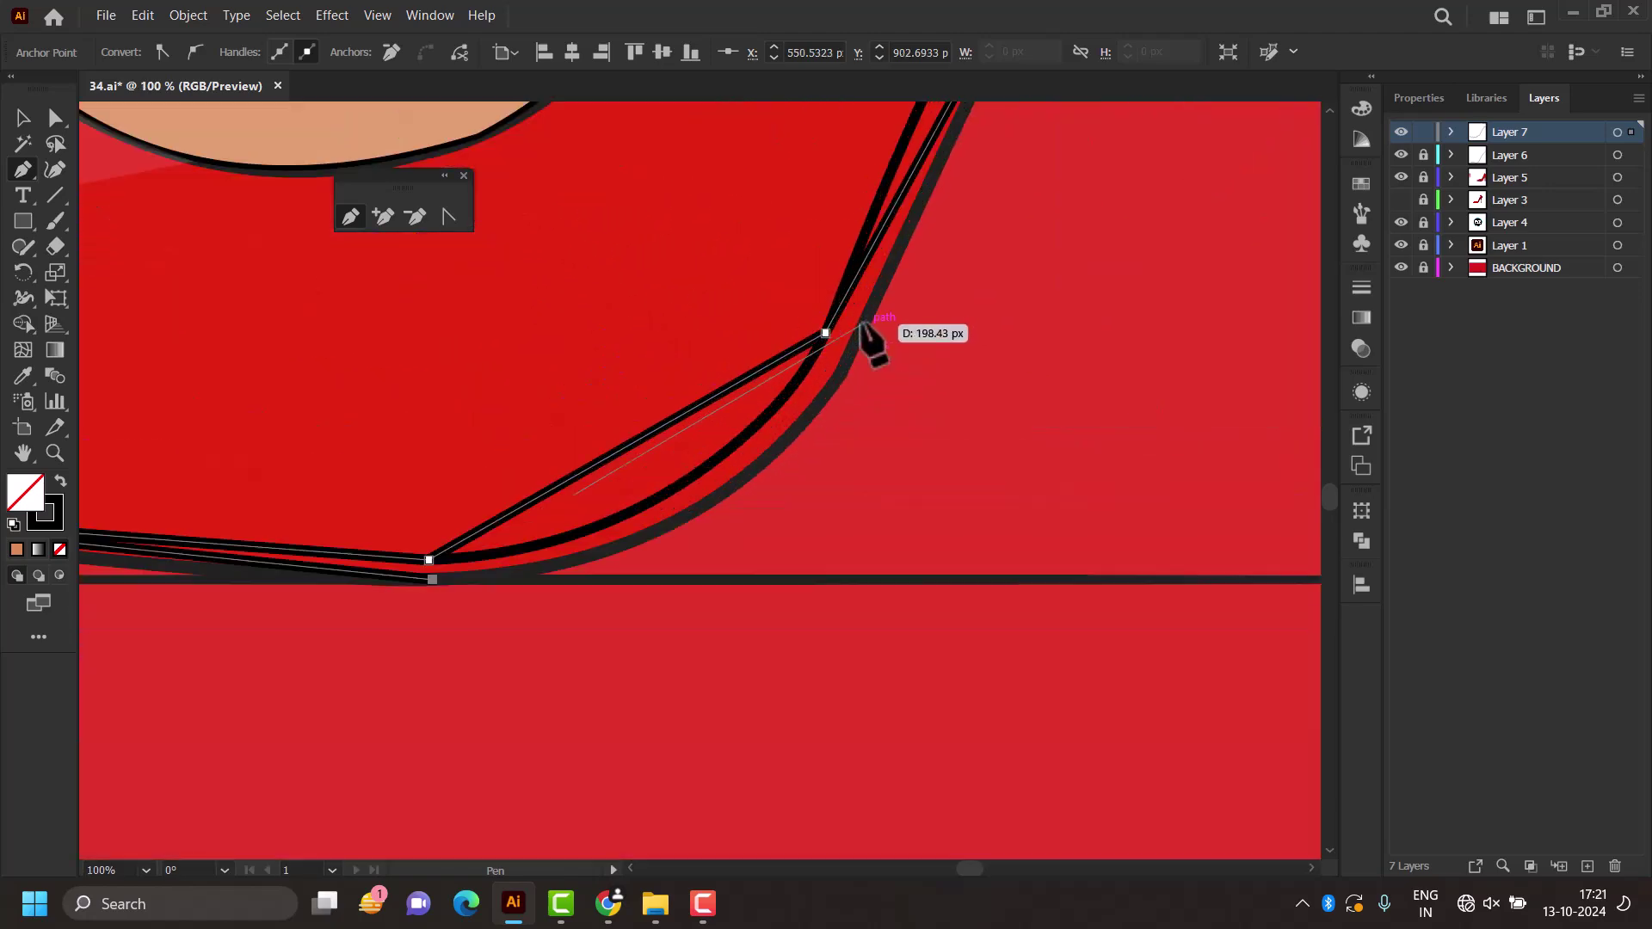
pyautogui.scroll(2, 871, 339)
pyautogui.click(815, 430)
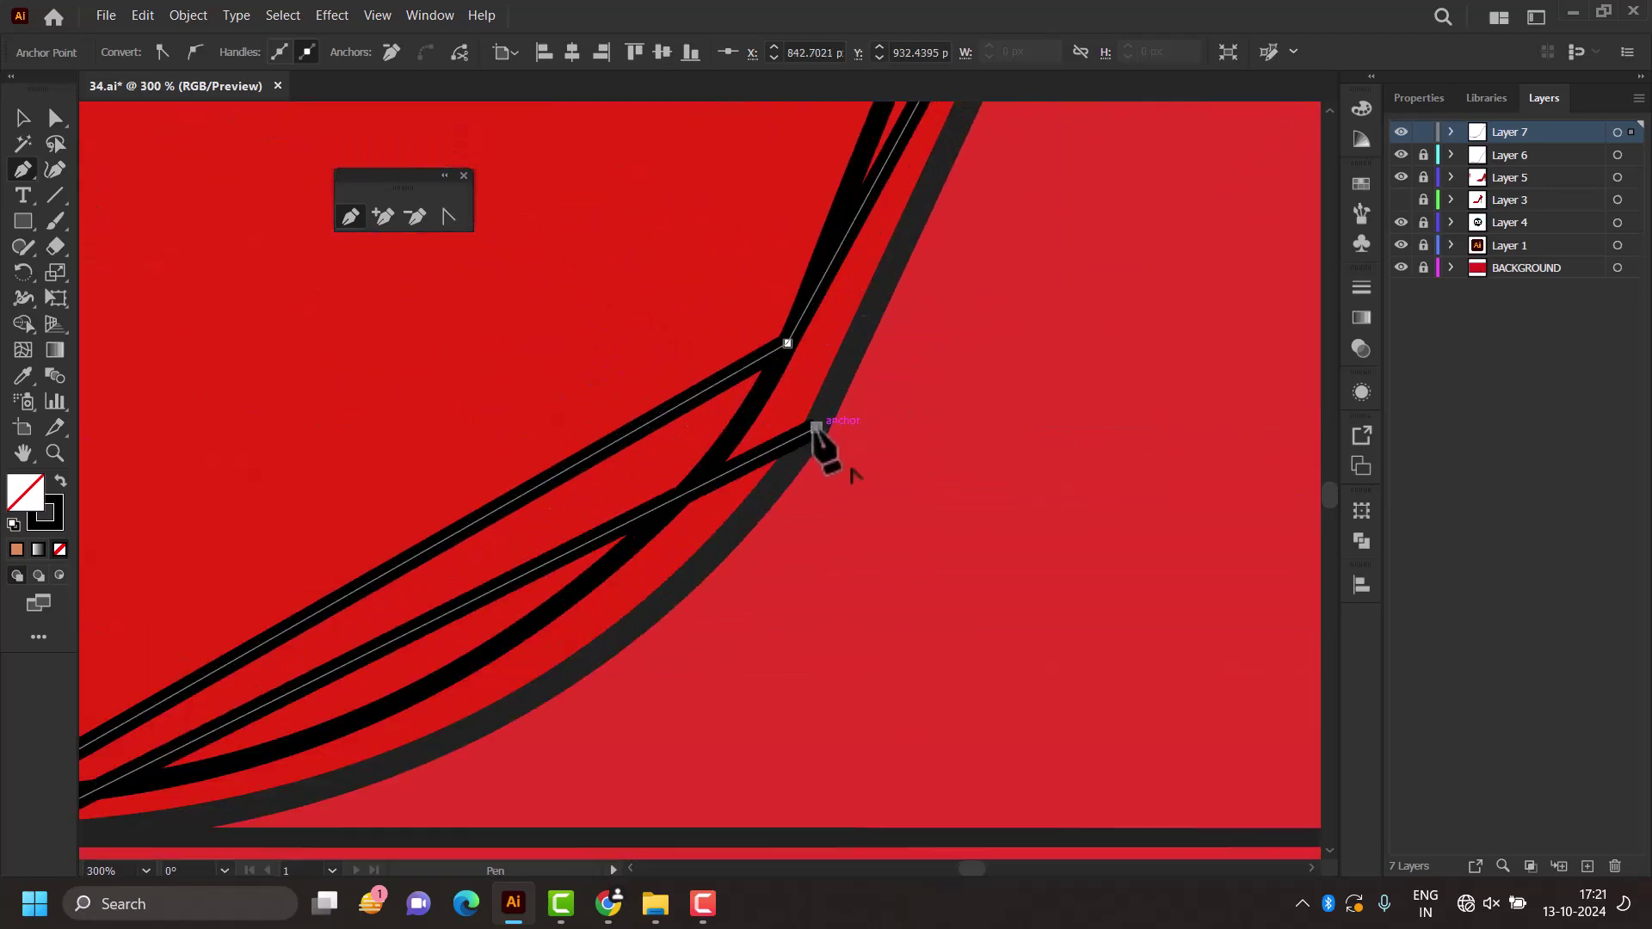
pyautogui.scroll(-4, 827, 454)
pyautogui.scroll(1, 904, 321)
pyautogui.scroll(1, 1004, 266)
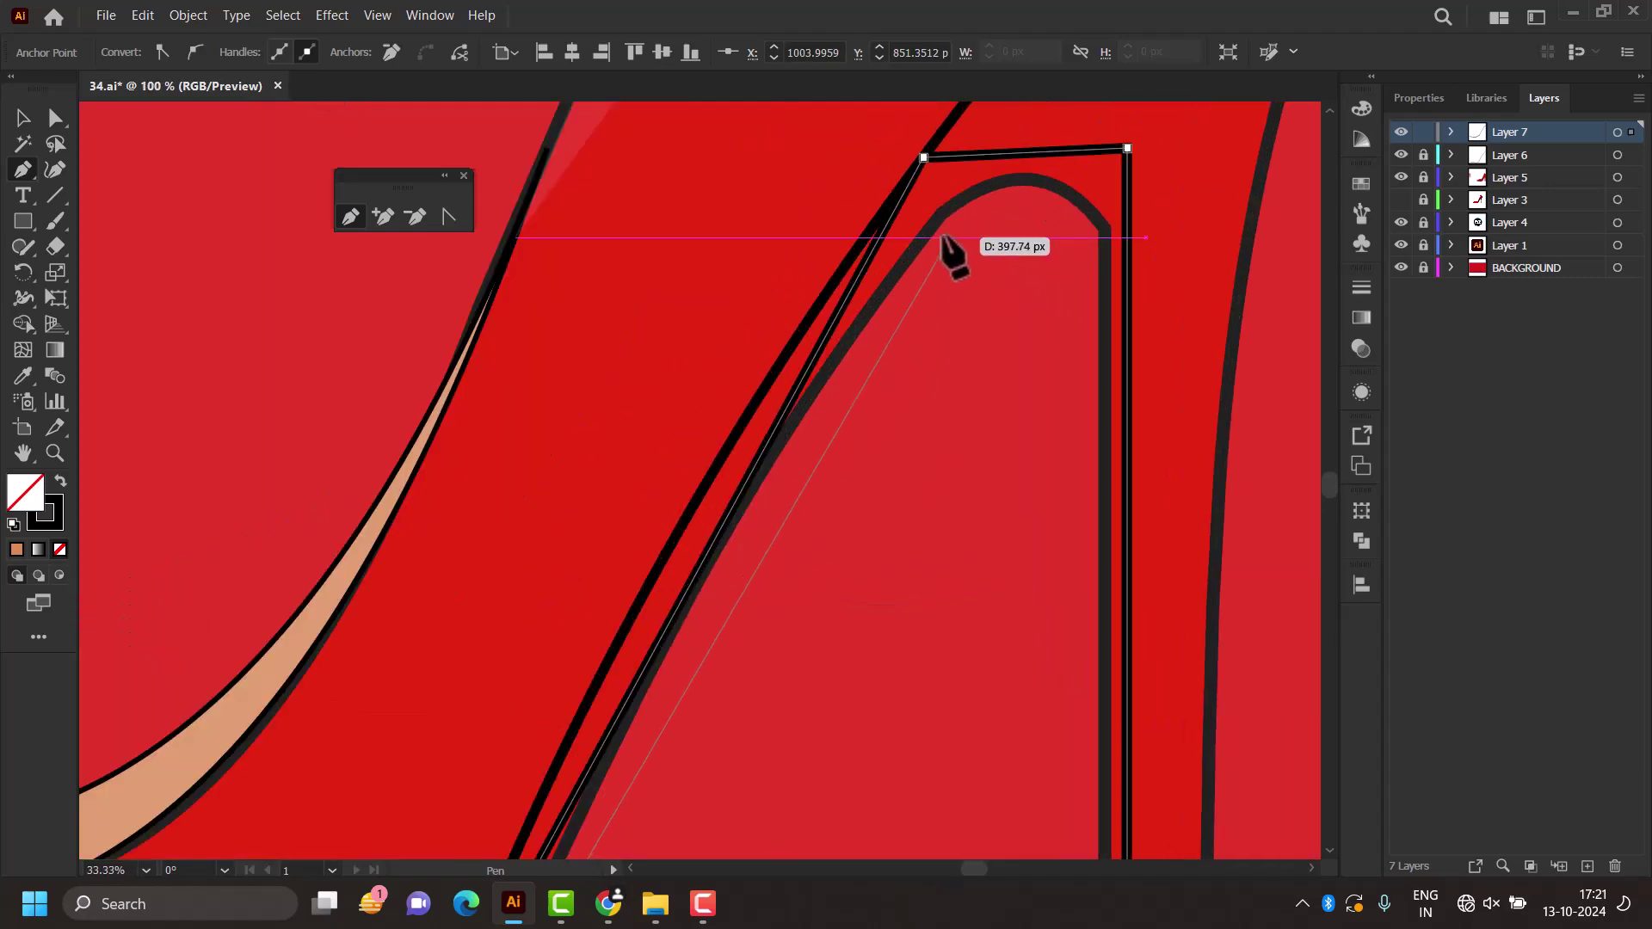
pyautogui.click(942, 214)
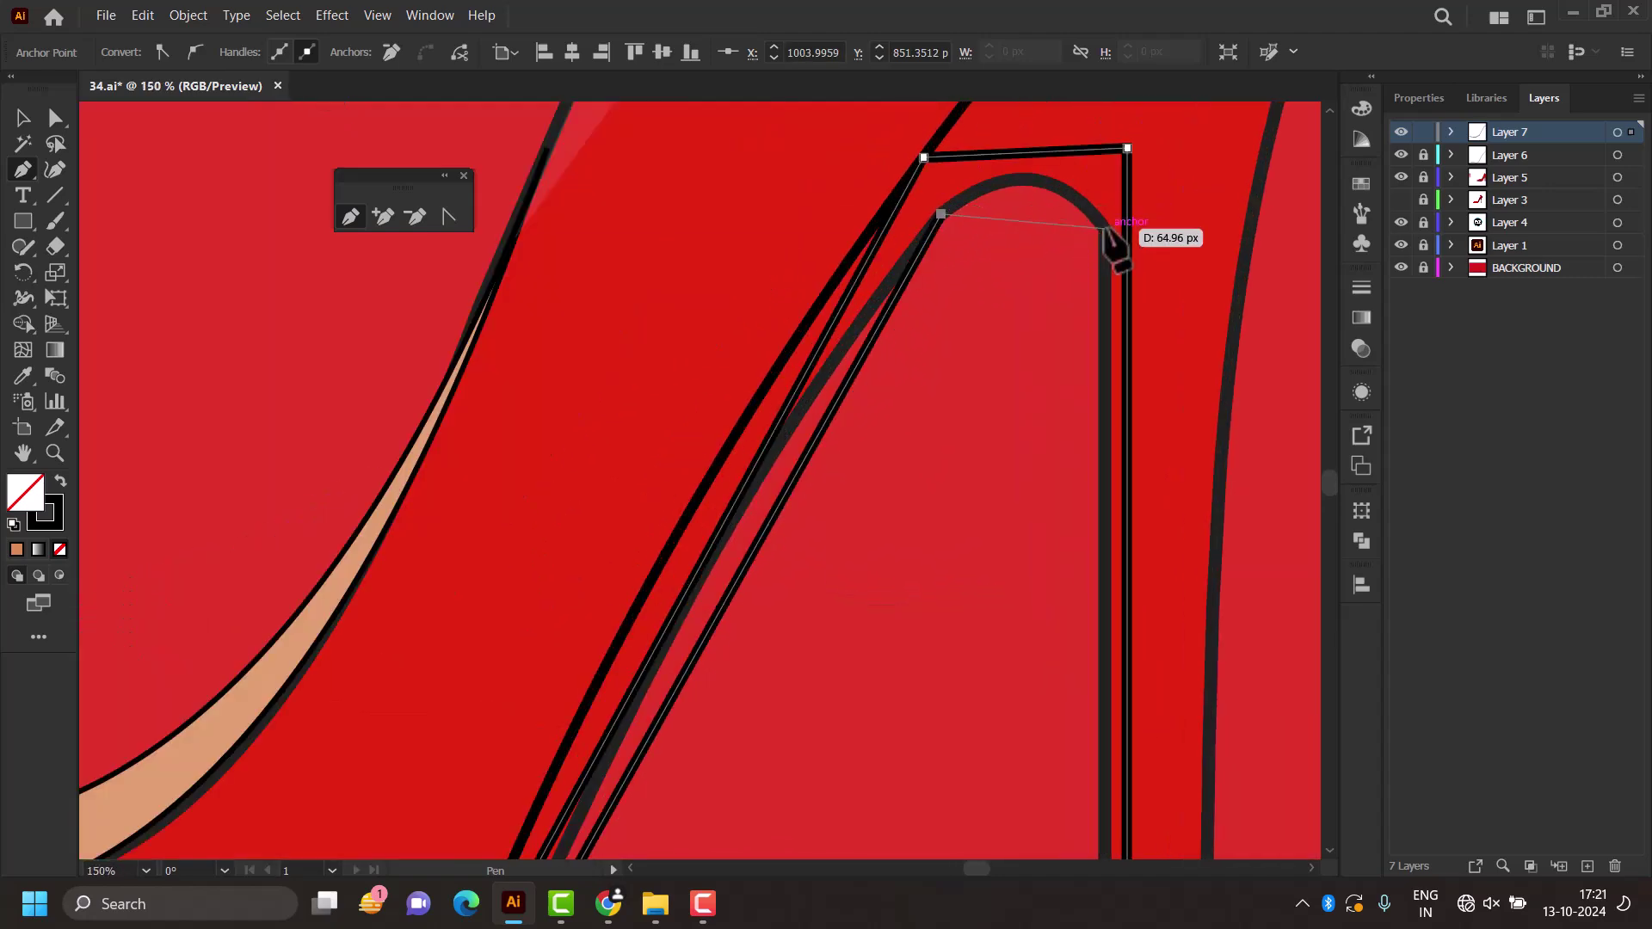
pyautogui.click(1104, 228)
pyautogui.scroll(-2, 1107, 583)
pyautogui.scroll(1, 1113, 597)
pyautogui.scroll(1, 1114, 564)
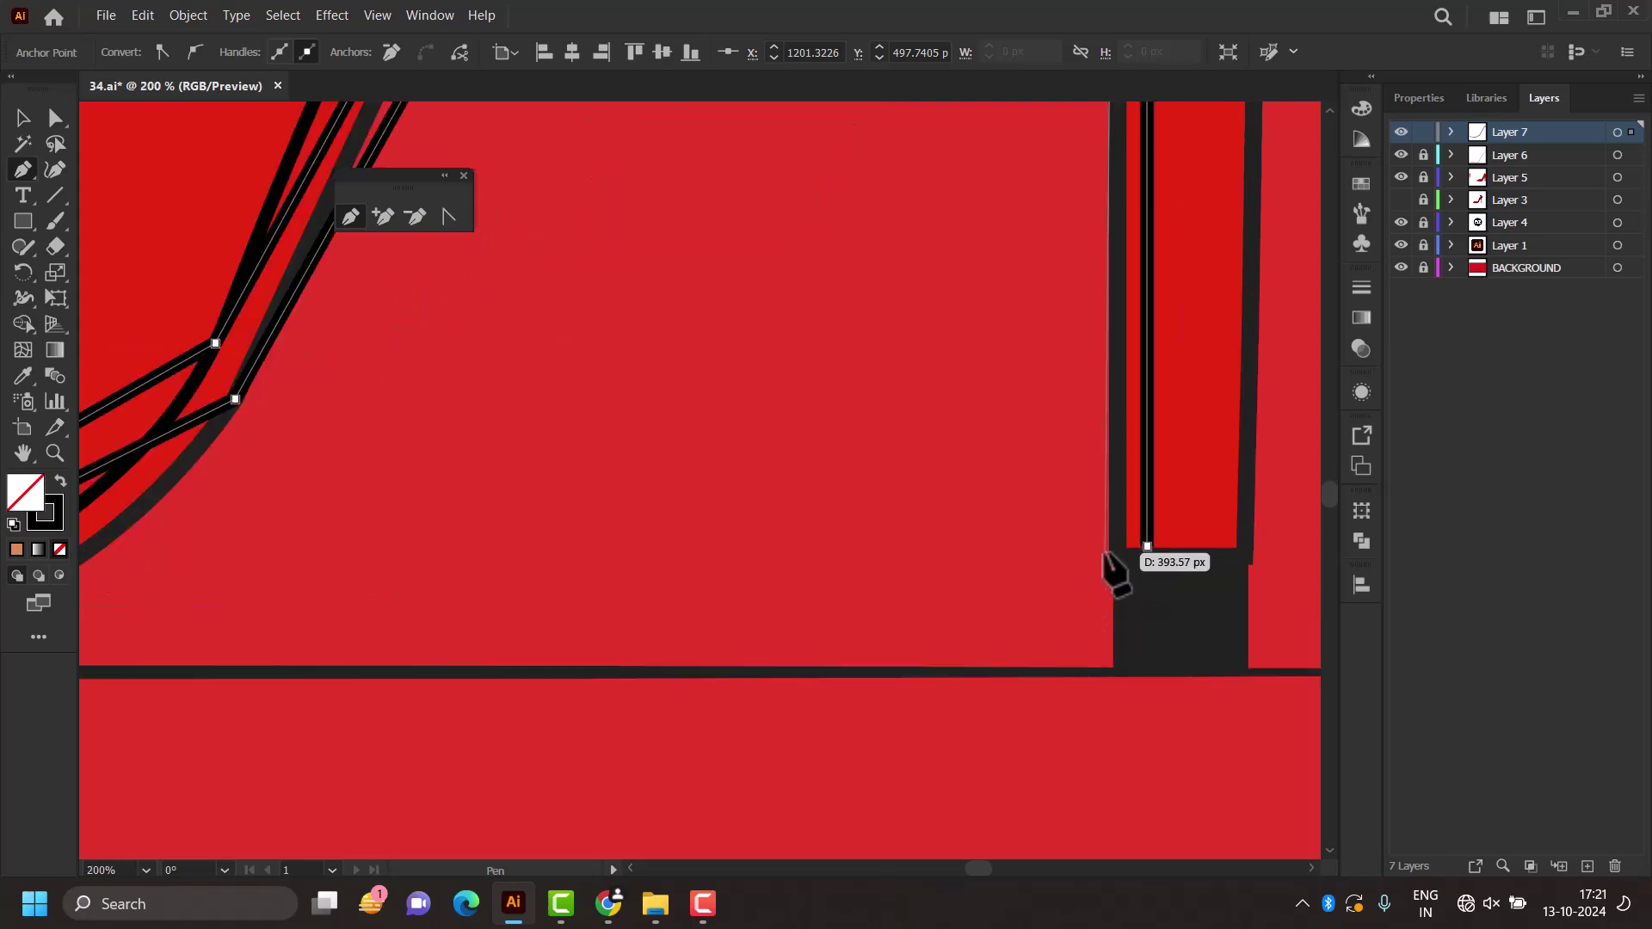
pyautogui.scroll(1, 1118, 570)
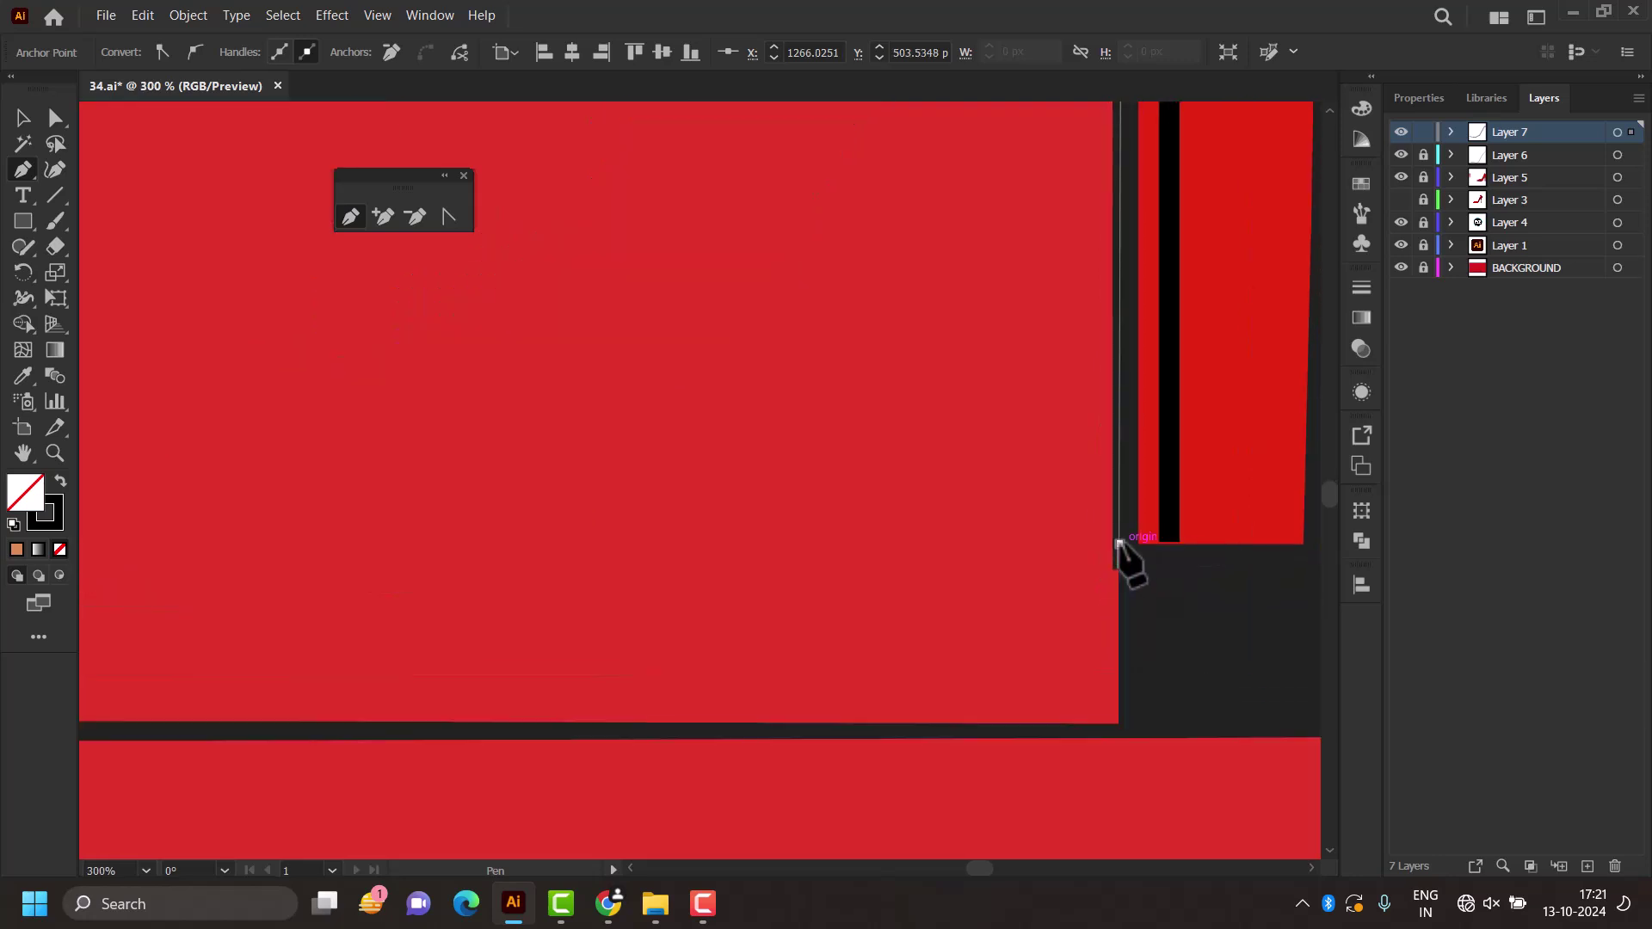
pyautogui.click(1118, 543)
pyautogui.click(1168, 542)
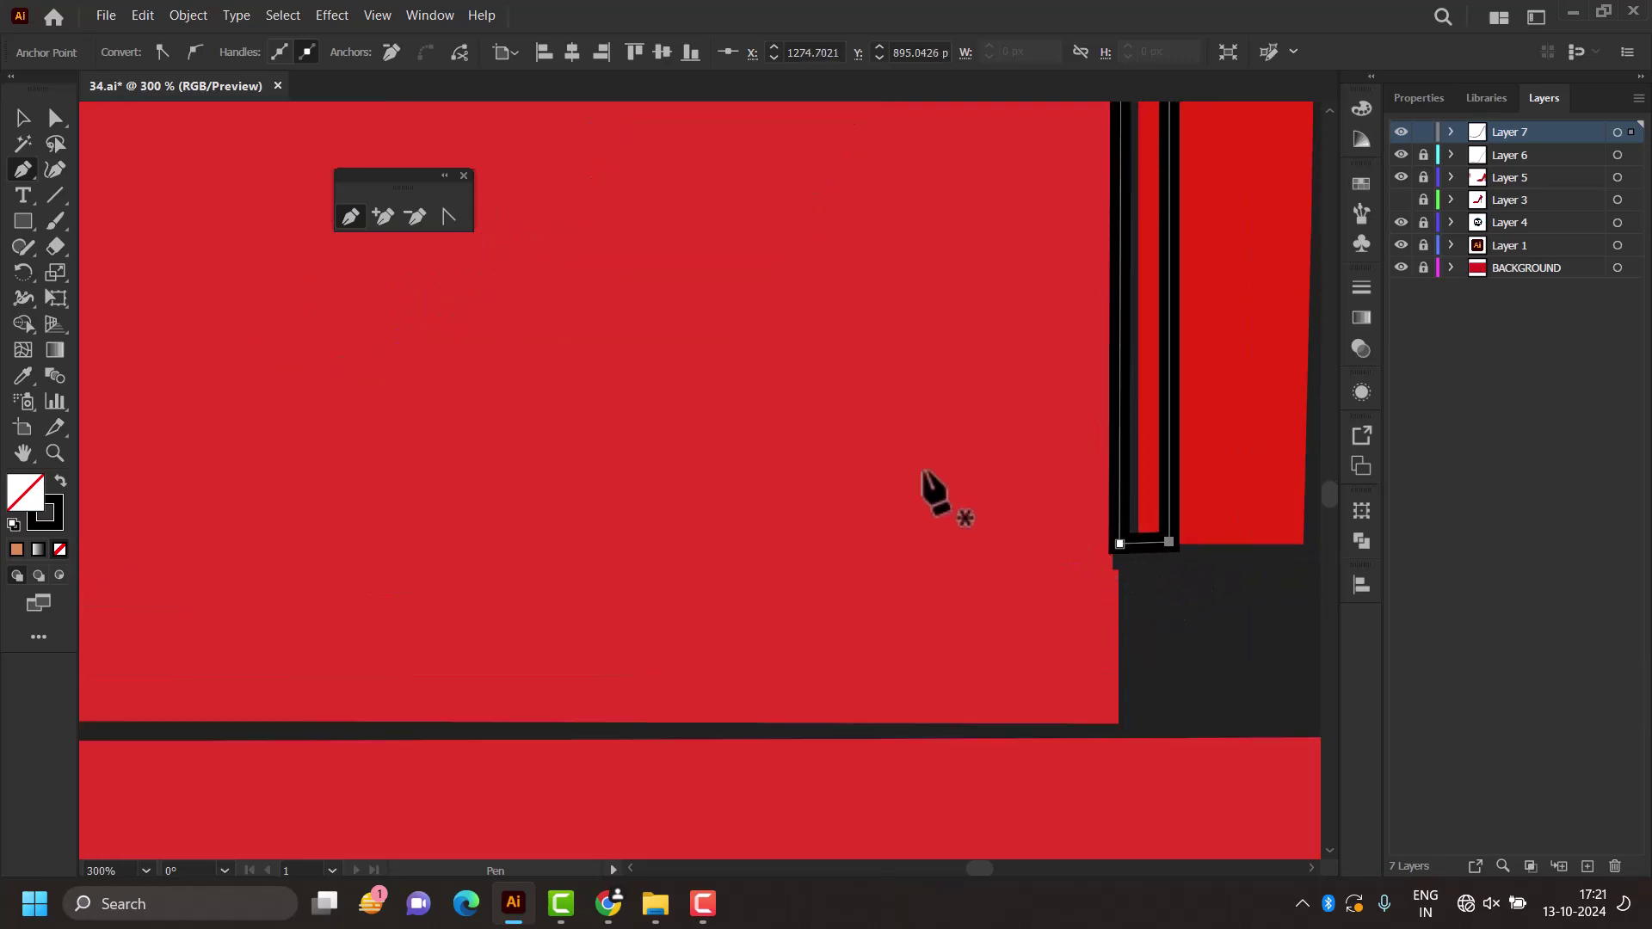
pyautogui.click(61, 484)
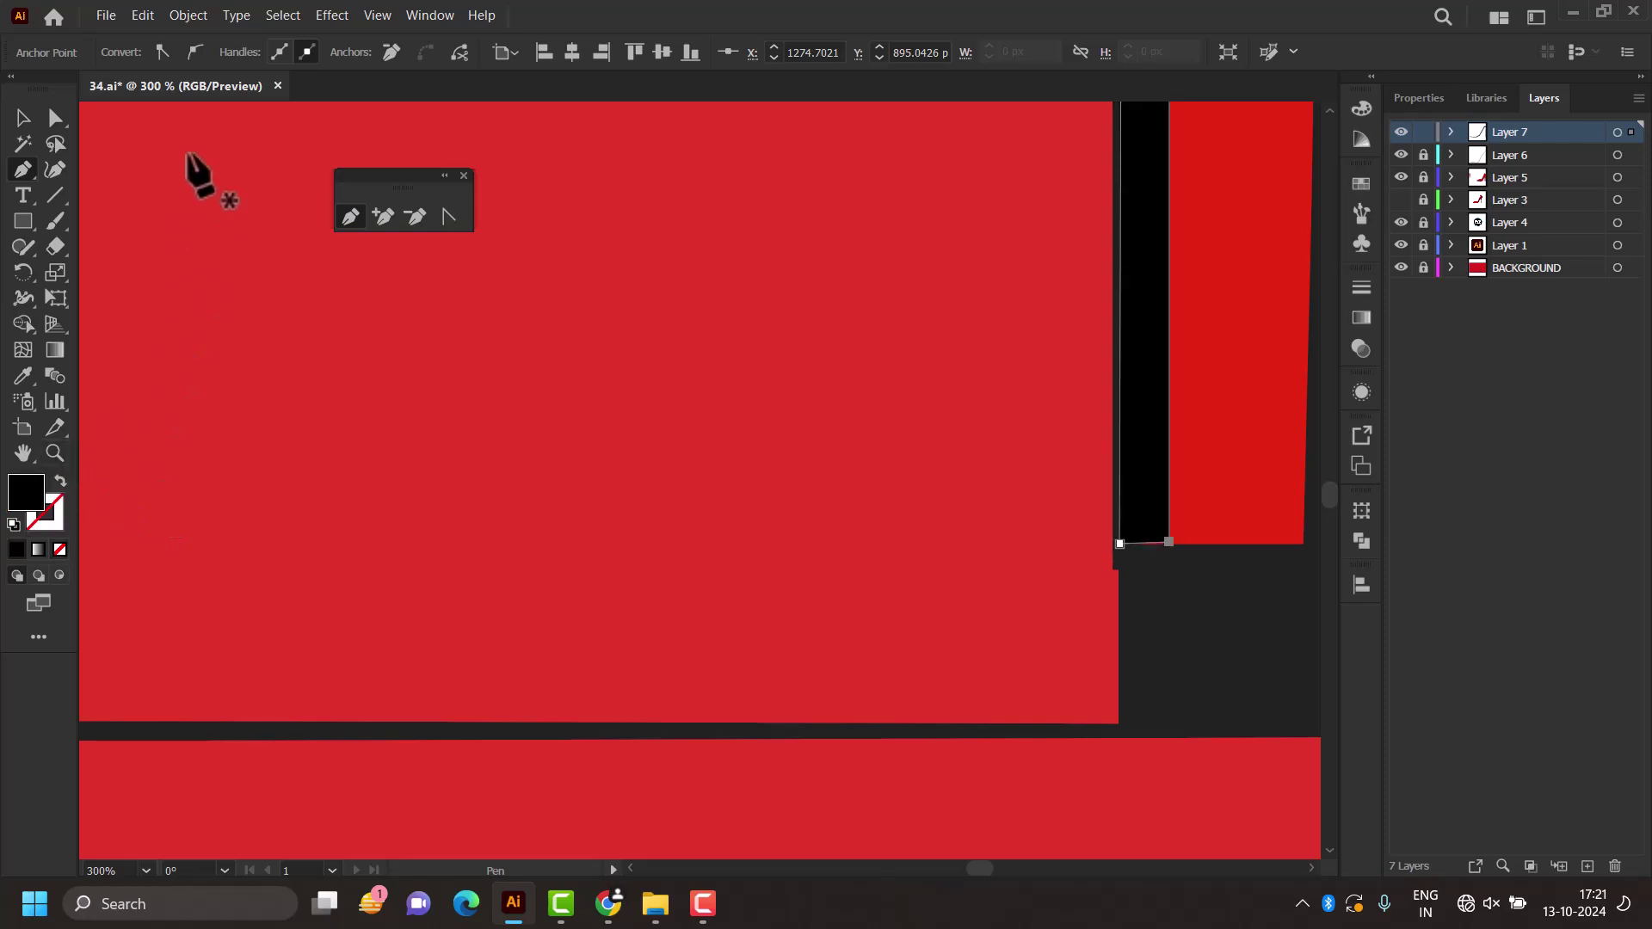
# Step: Try tan swatches on the inner heel panel, settling on a pale grey-beige fill
pyautogui.click(22, 119)
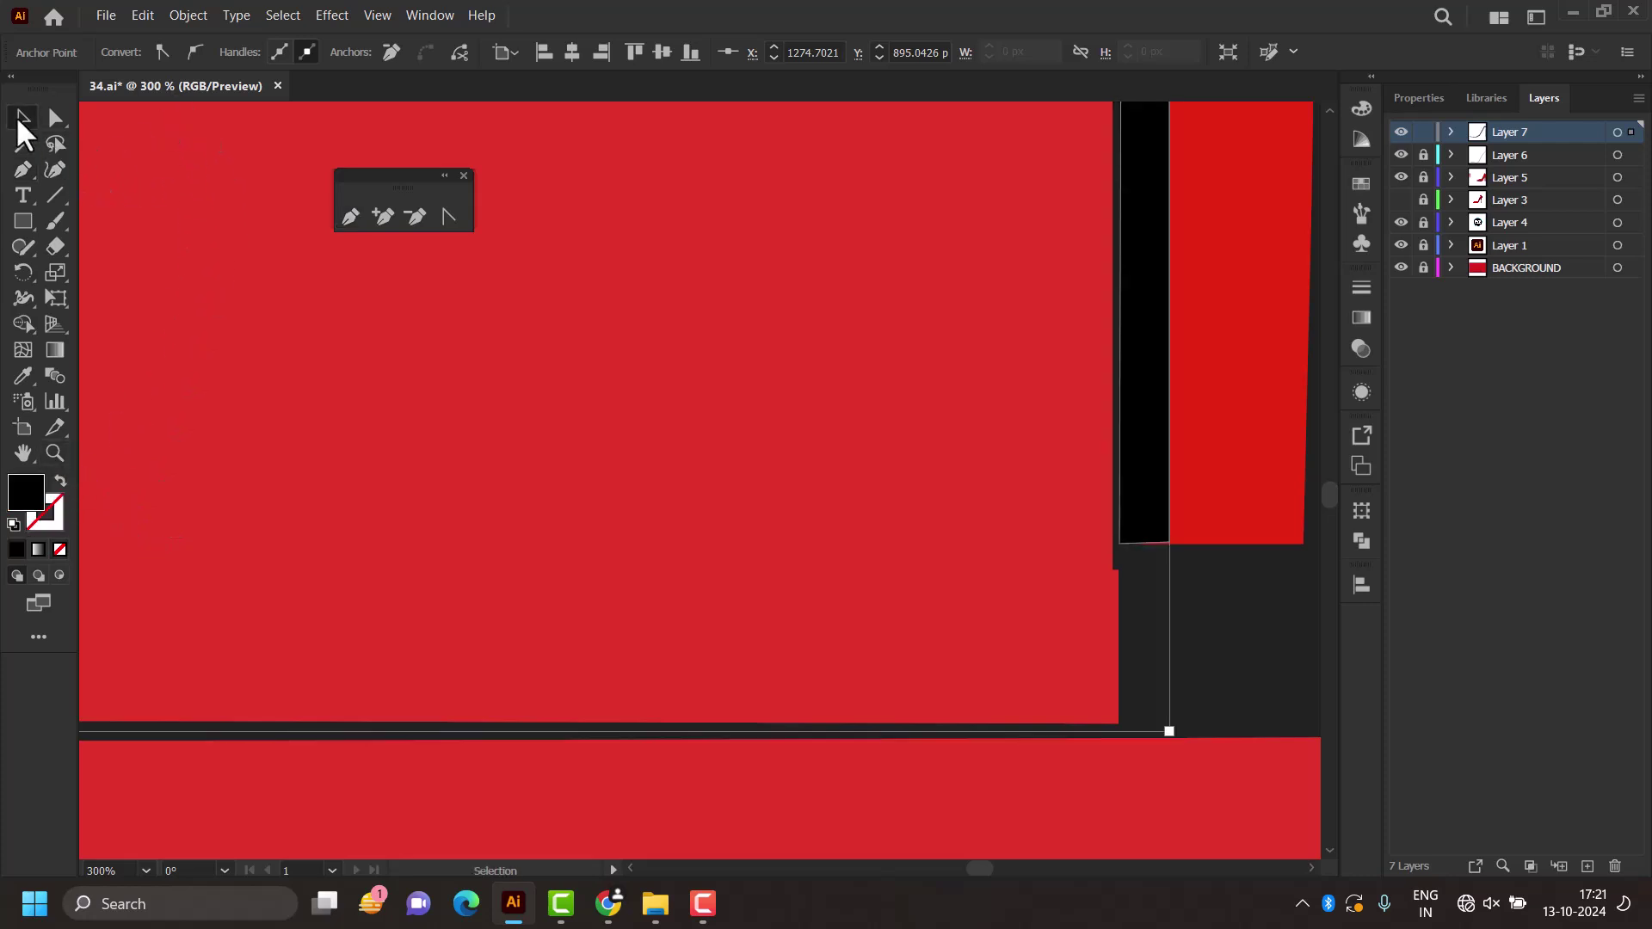
pyautogui.click(1162, 549)
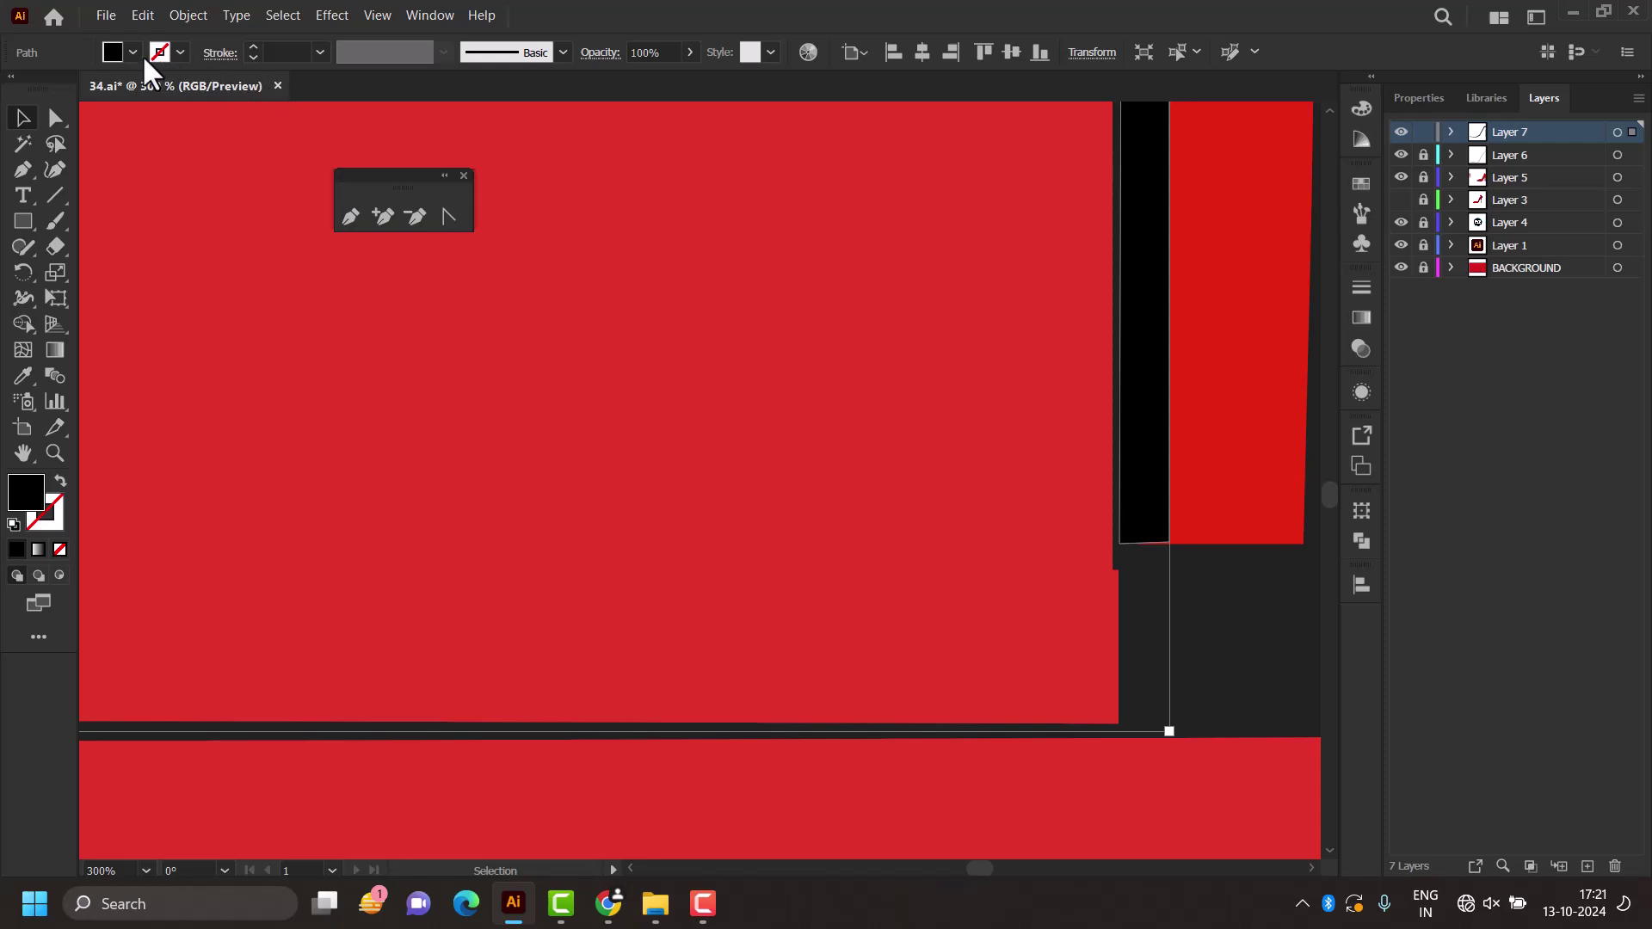
pyautogui.click(129, 52)
pyautogui.click(151, 120)
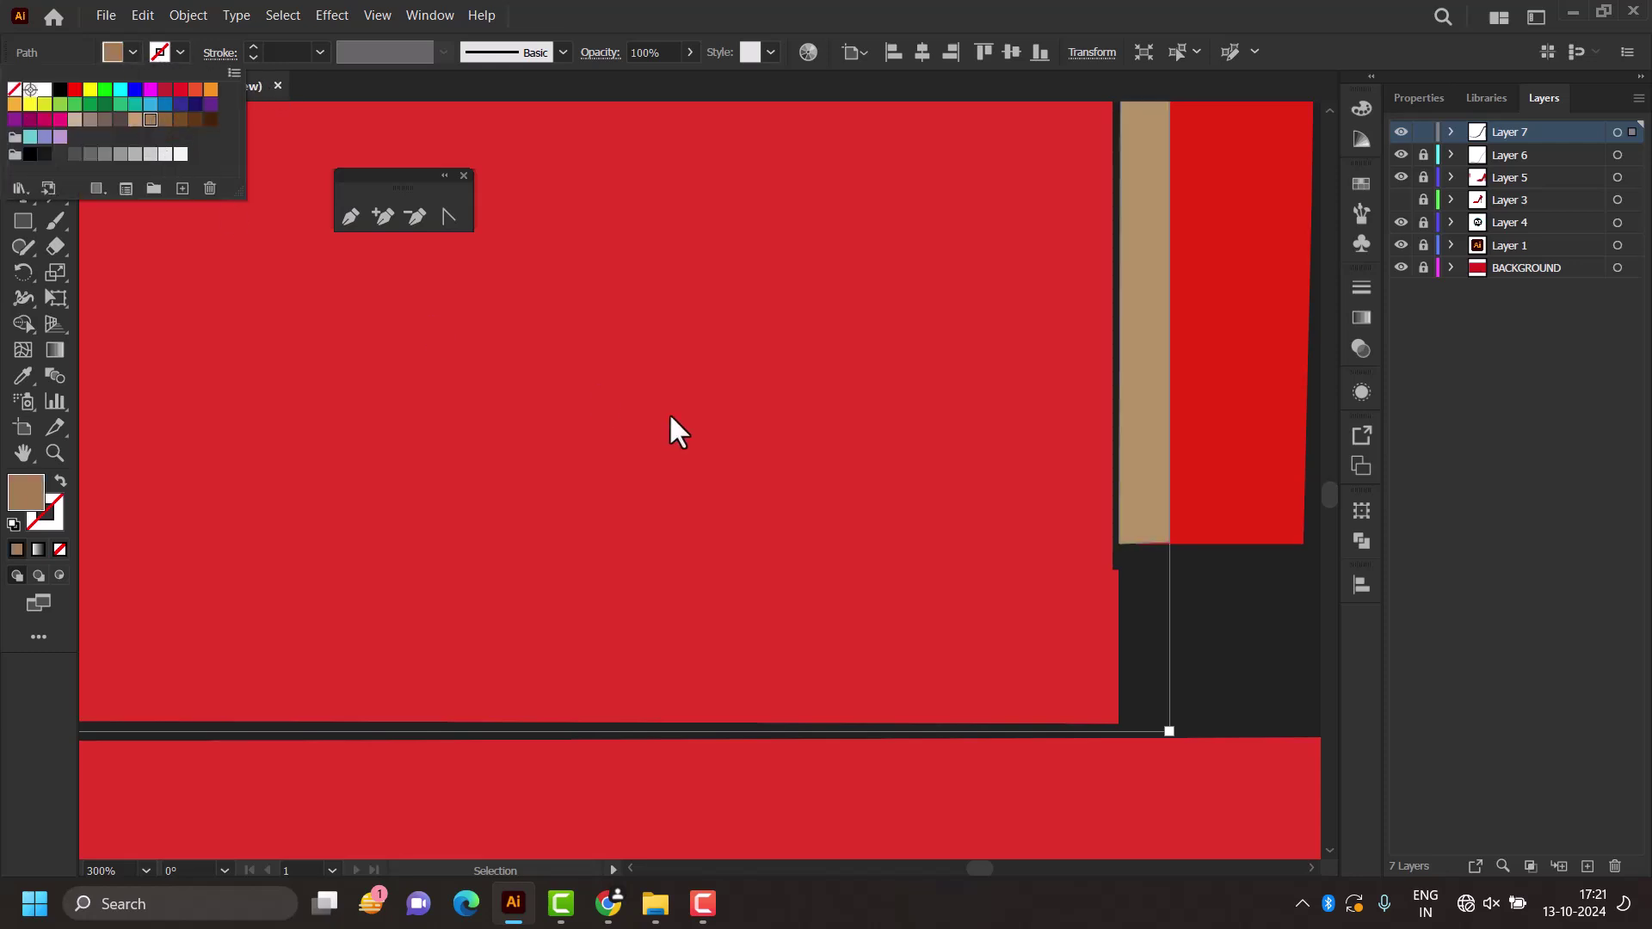
pyautogui.scroll(-4, 671, 417)
pyautogui.scroll(-3, 697, 473)
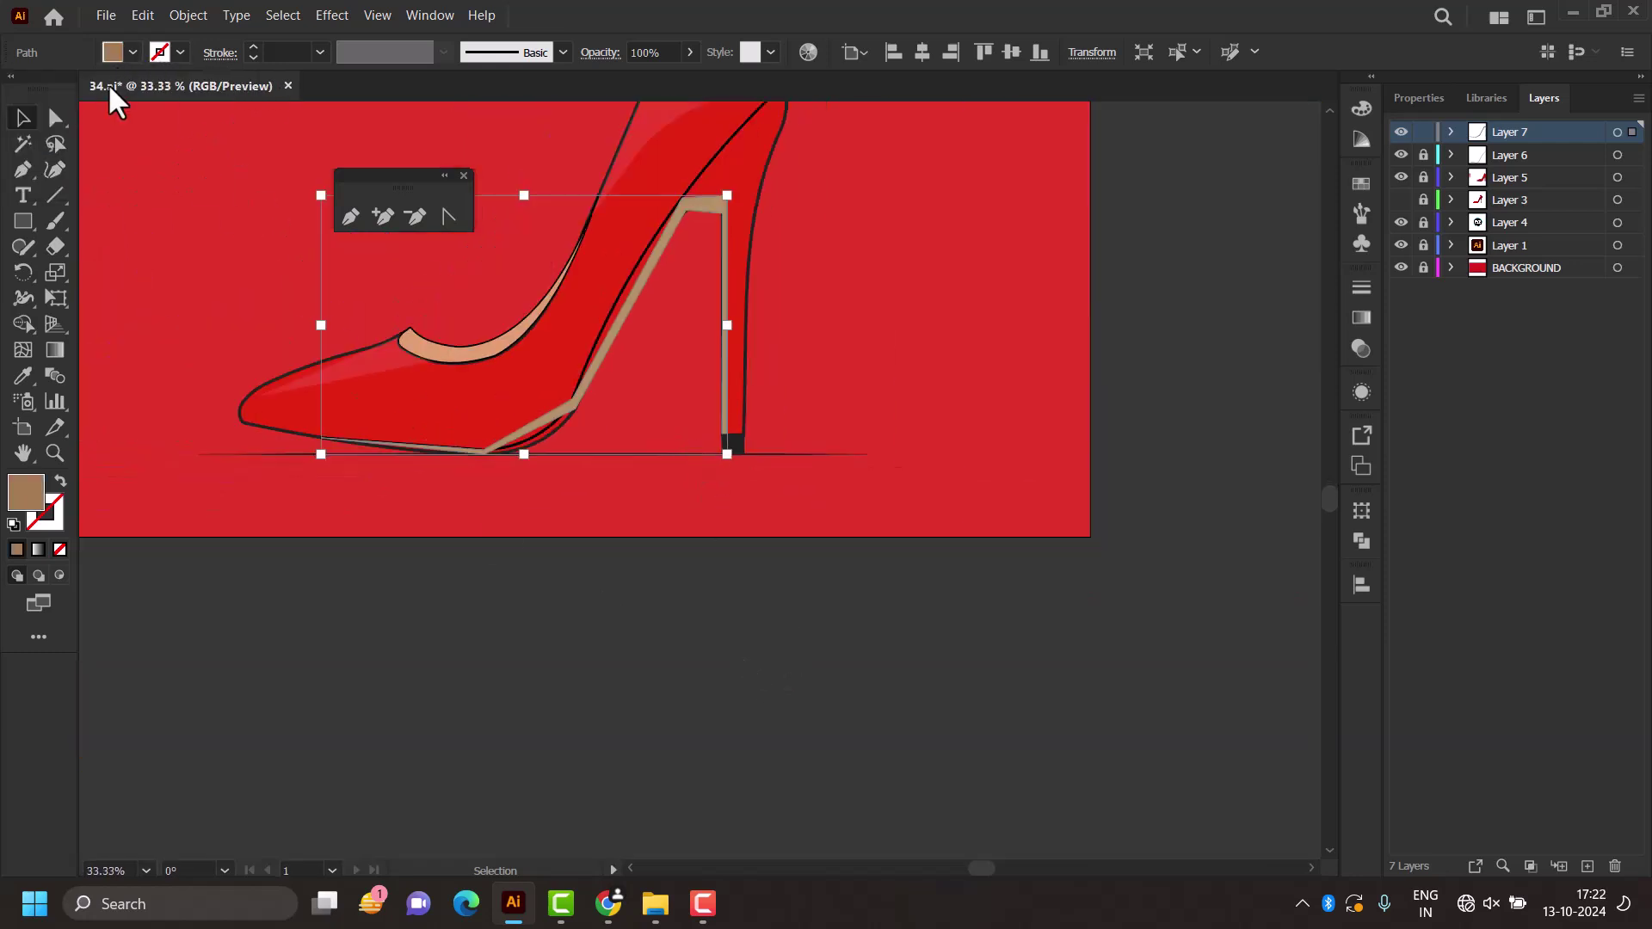
pyautogui.click(129, 51)
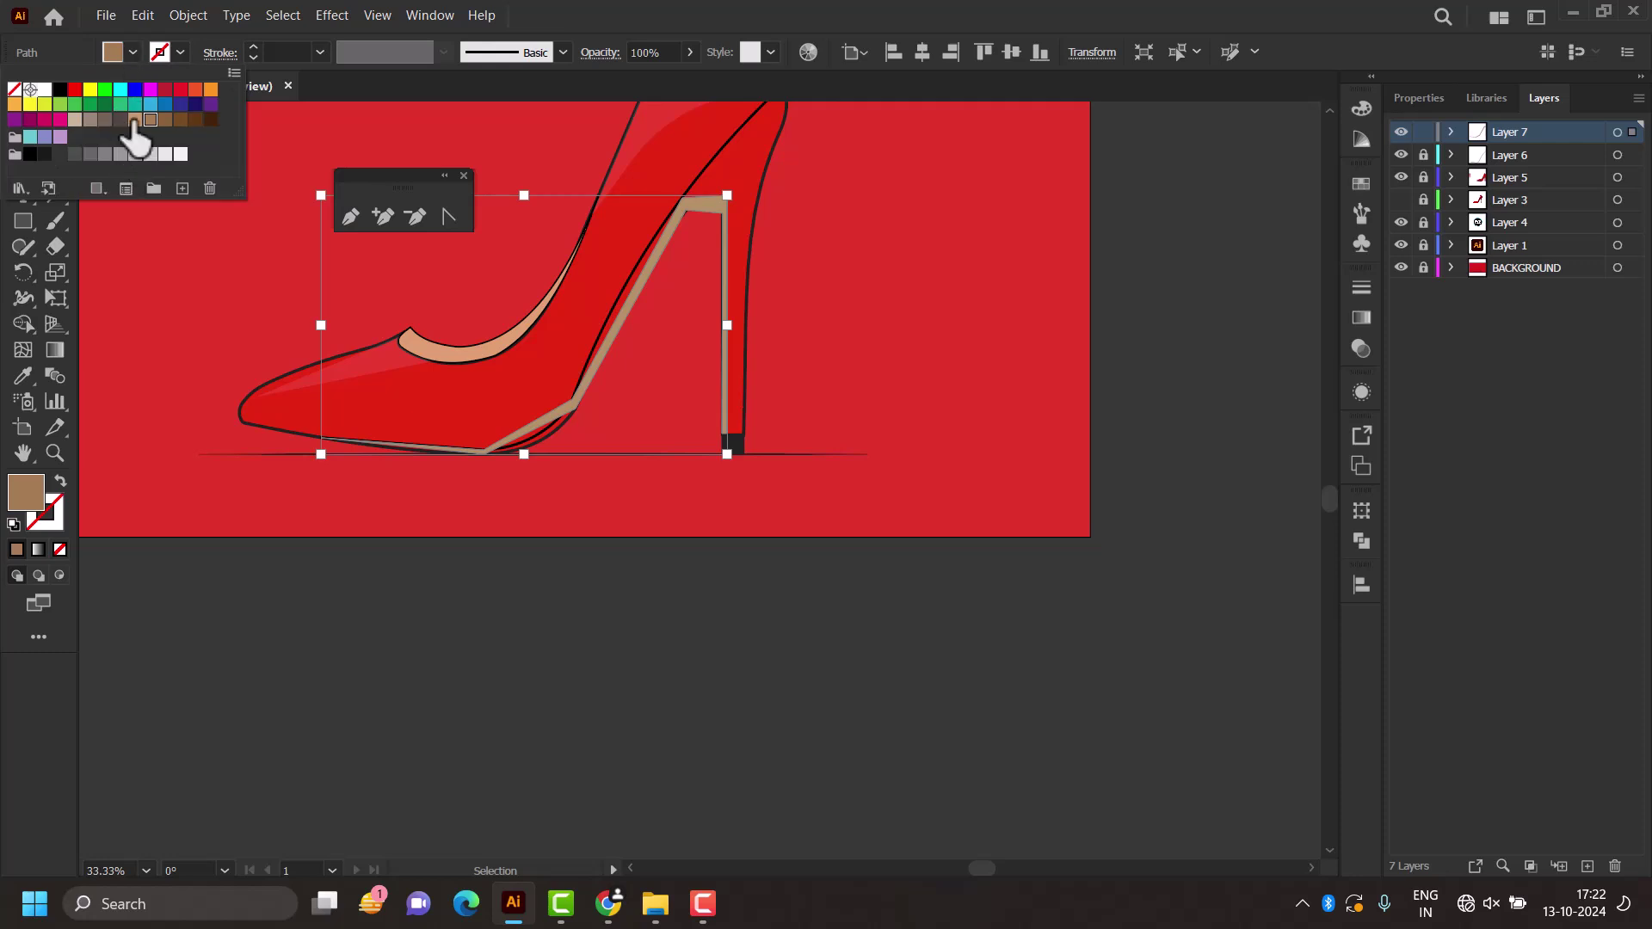
pyautogui.click(135, 120)
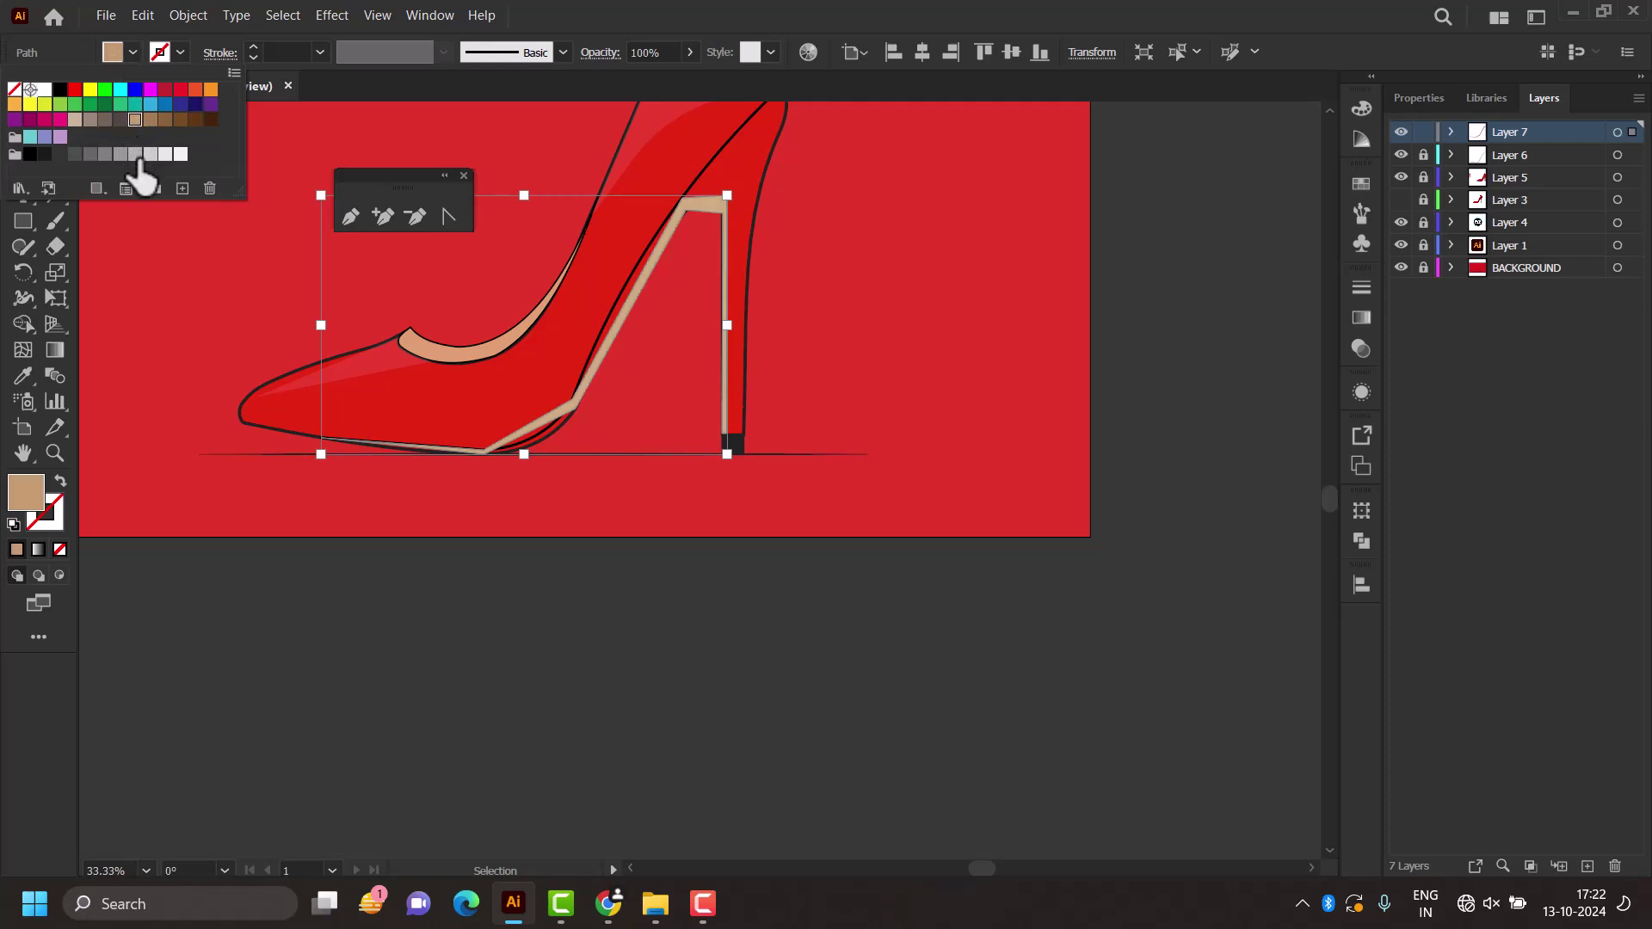
pyautogui.click(76, 121)
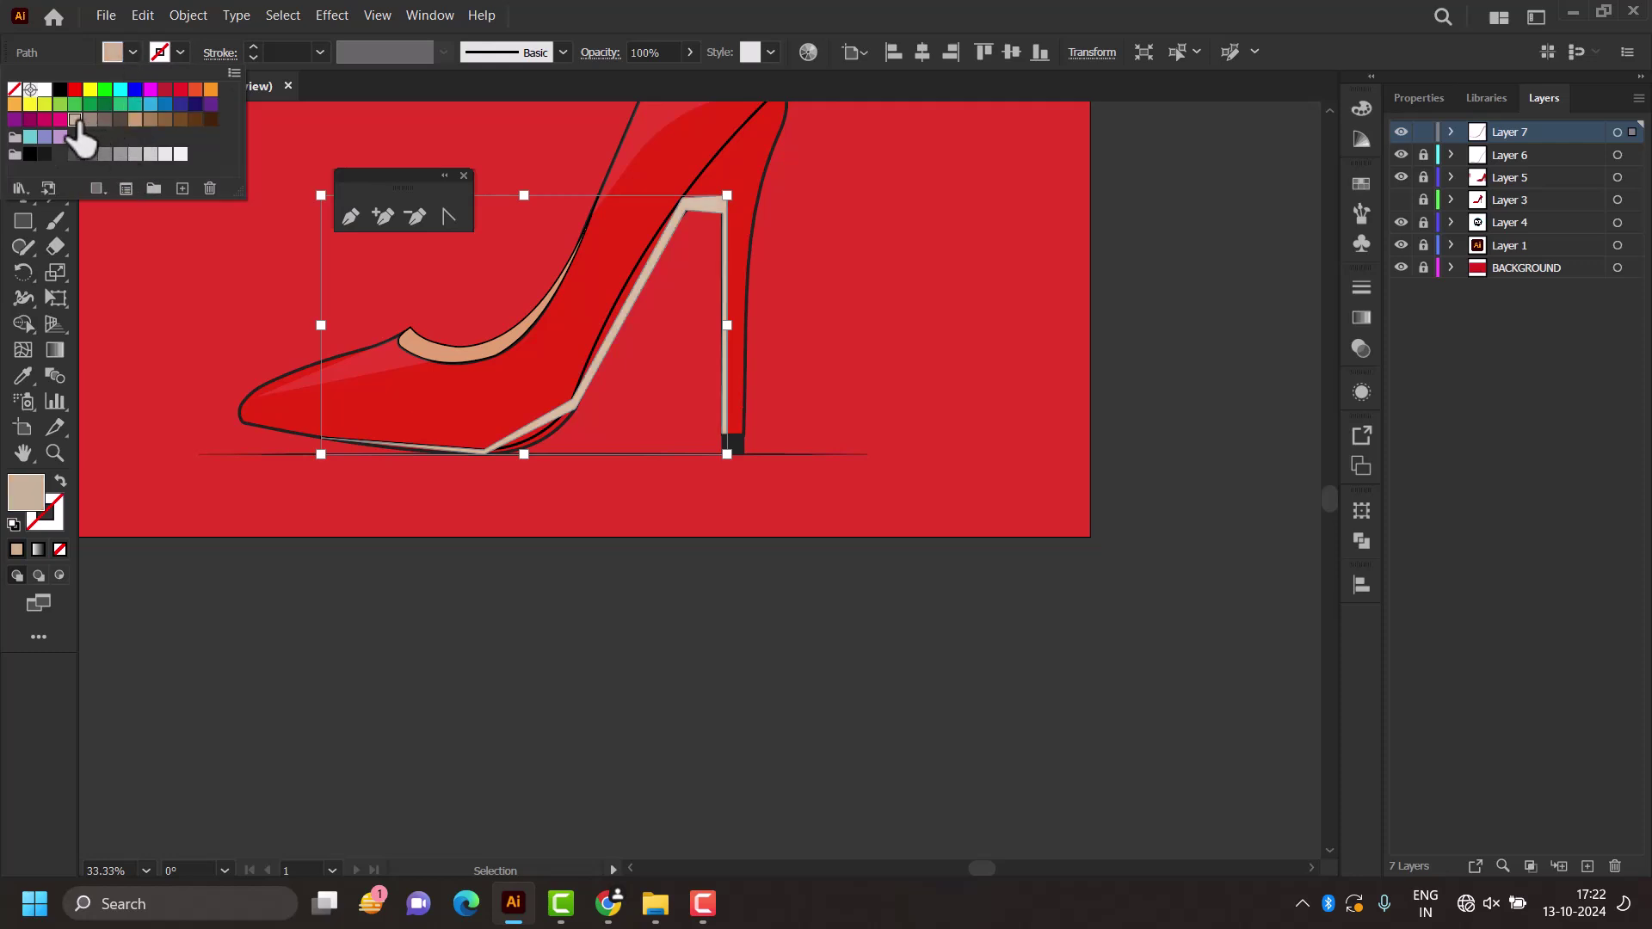
pyautogui.click(494, 572)
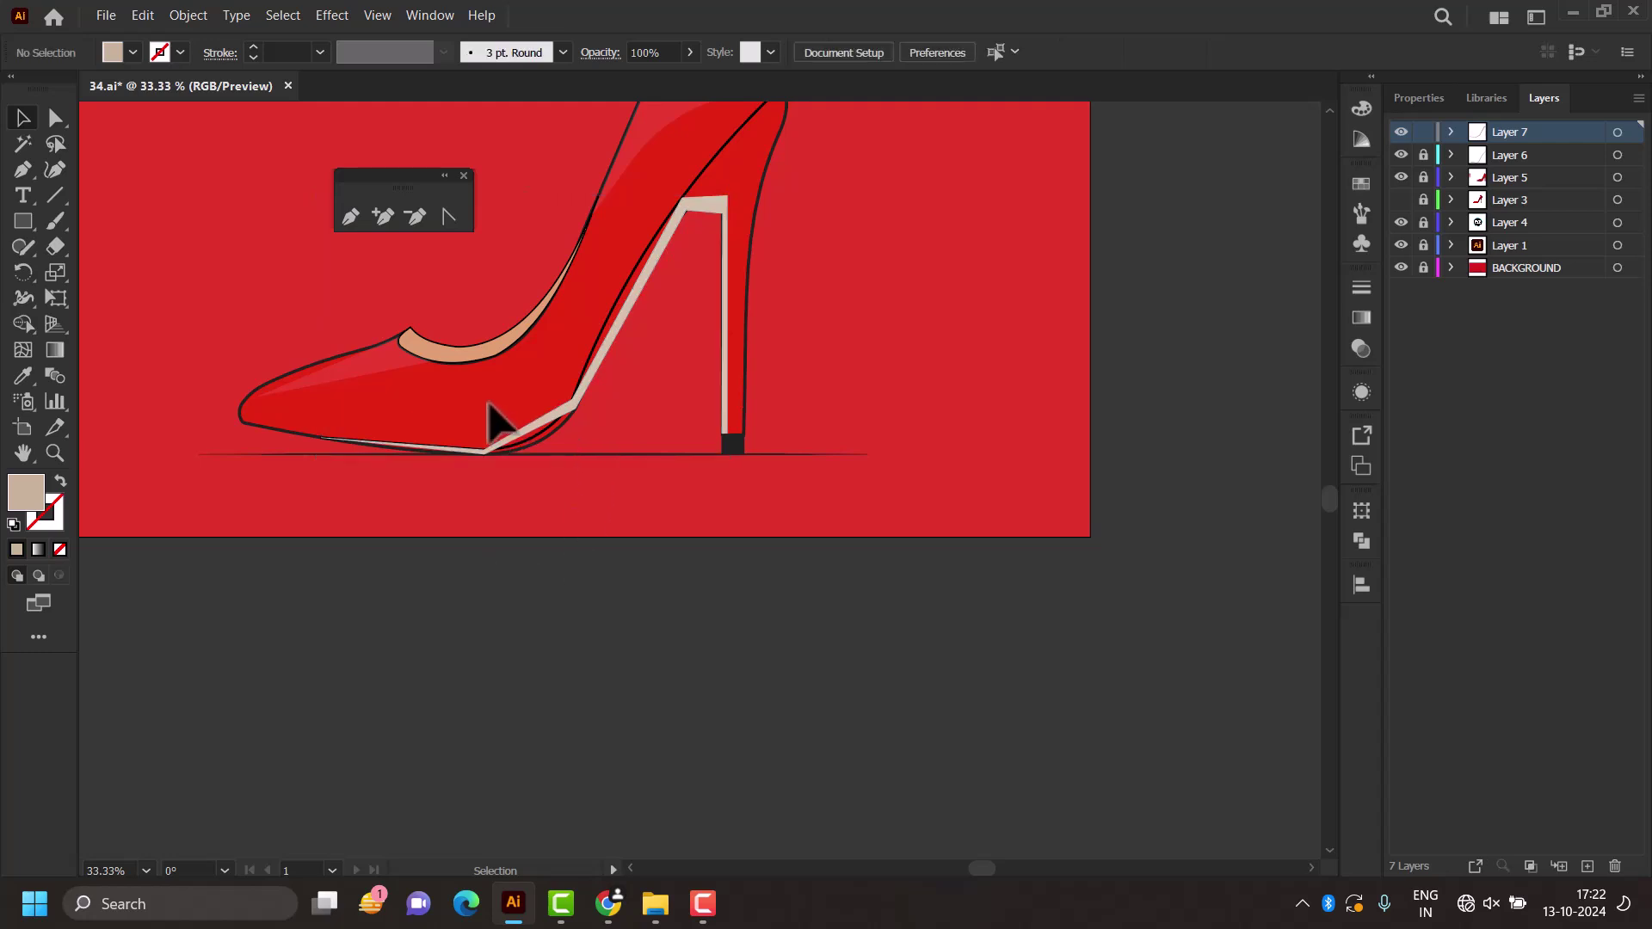
pyautogui.click(62, 479)
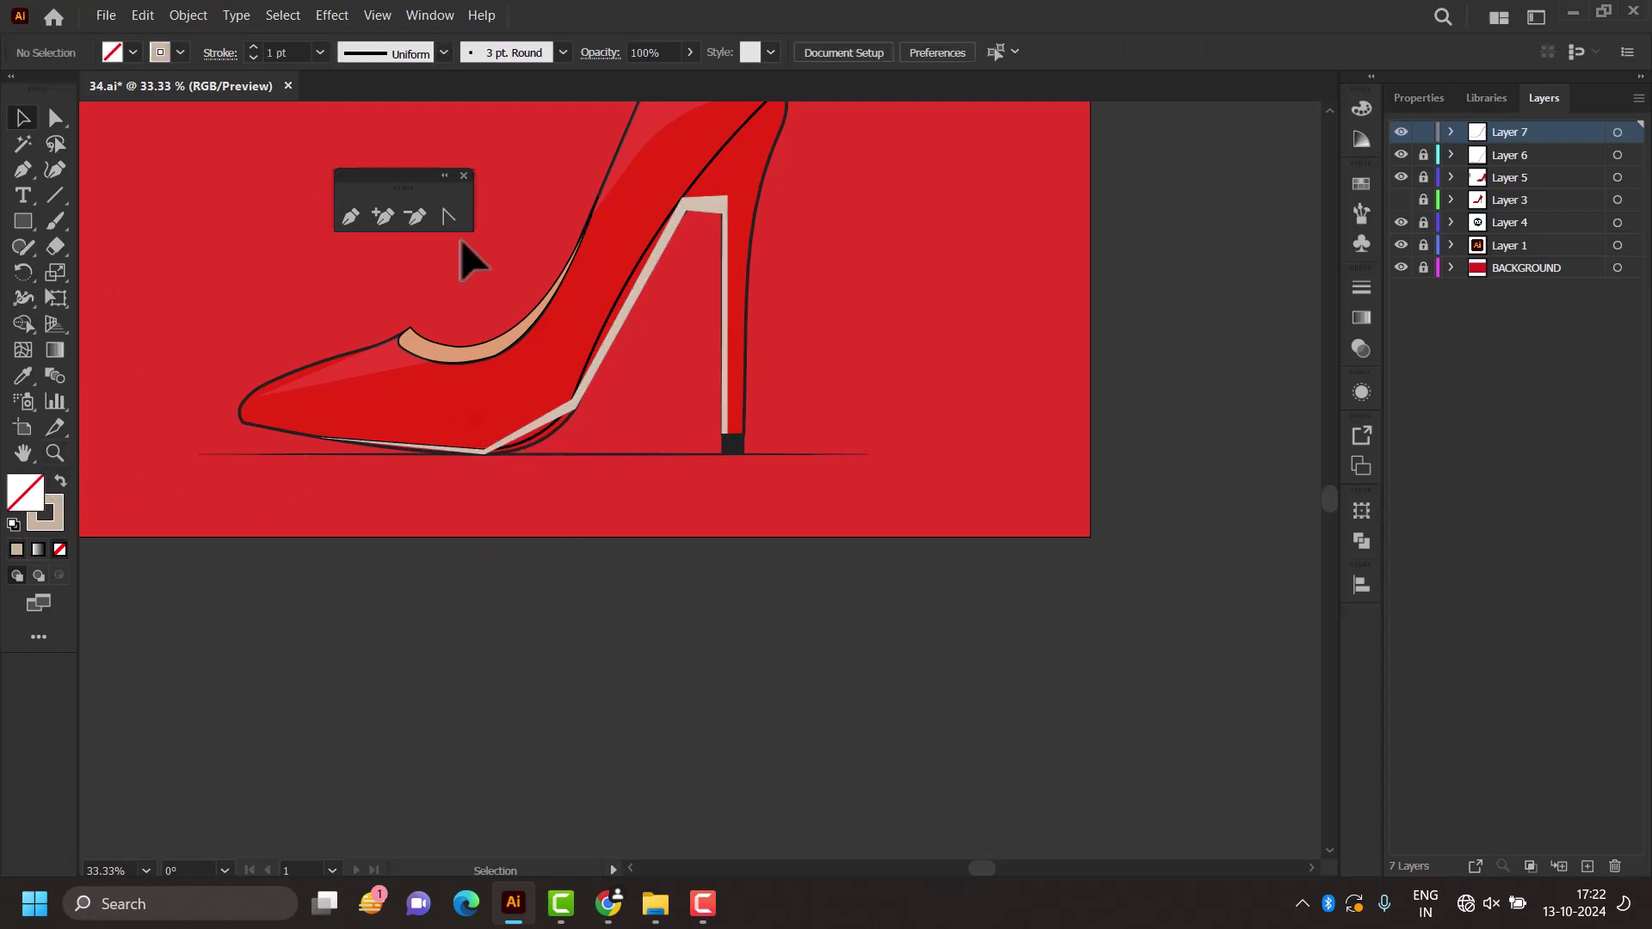
pyautogui.click(537, 425)
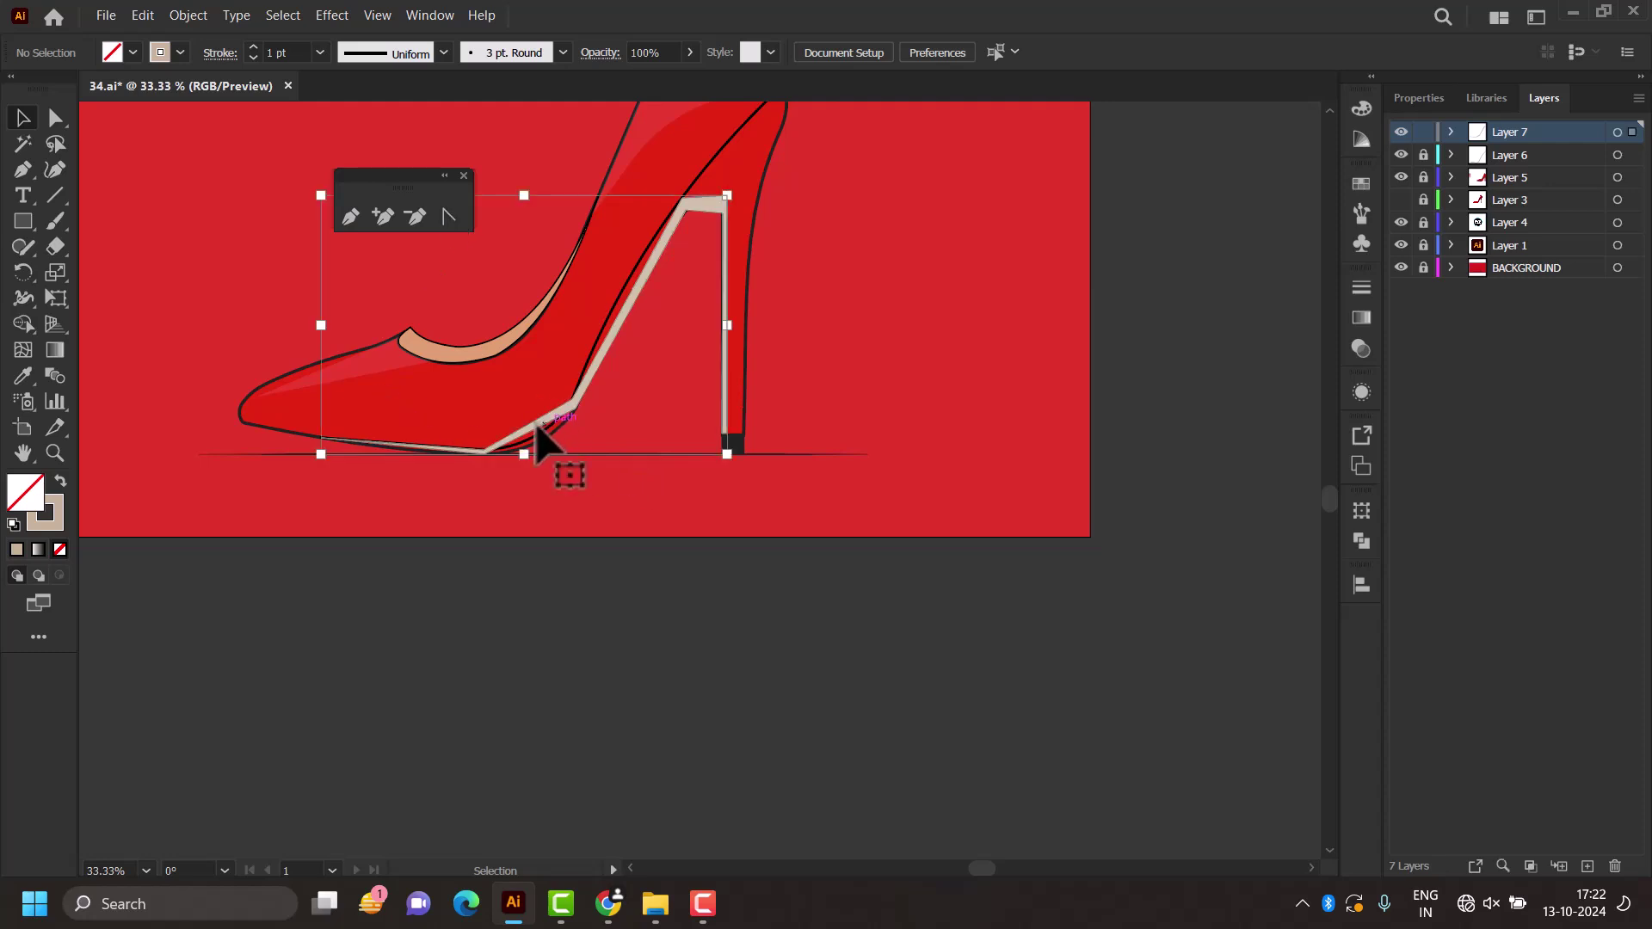
# Step: Show the heel panel as an outline, then curve its sole-rise corner and upper segment
pyautogui.click(62, 480)
pyautogui.scroll(1, 486, 452)
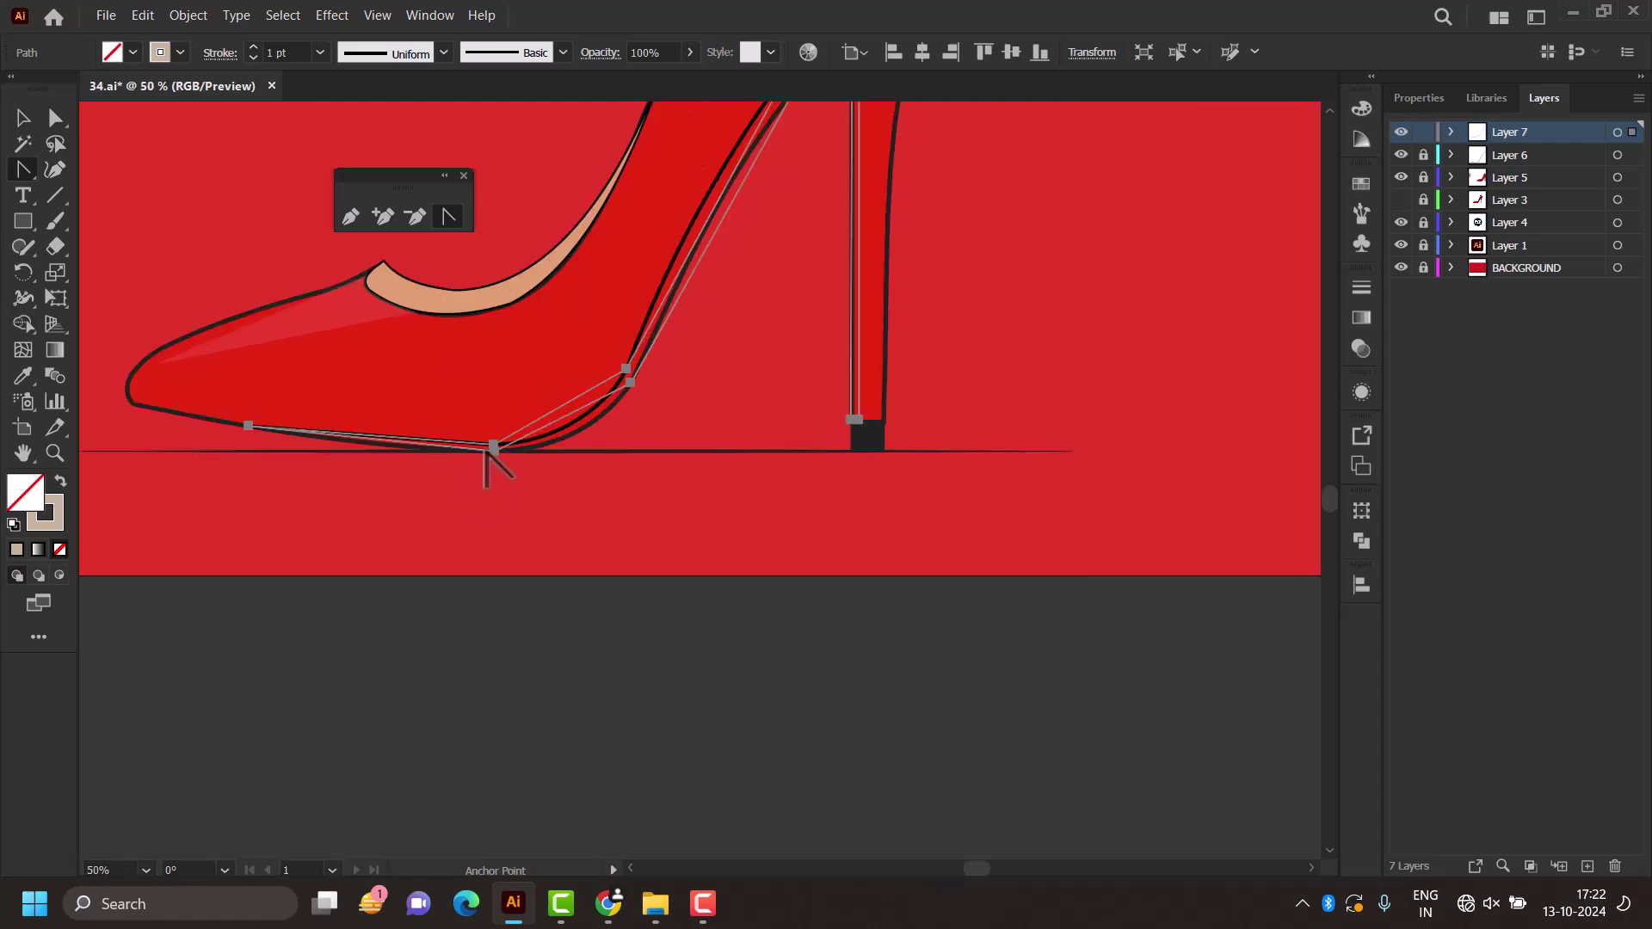
pyautogui.scroll(2, 486, 452)
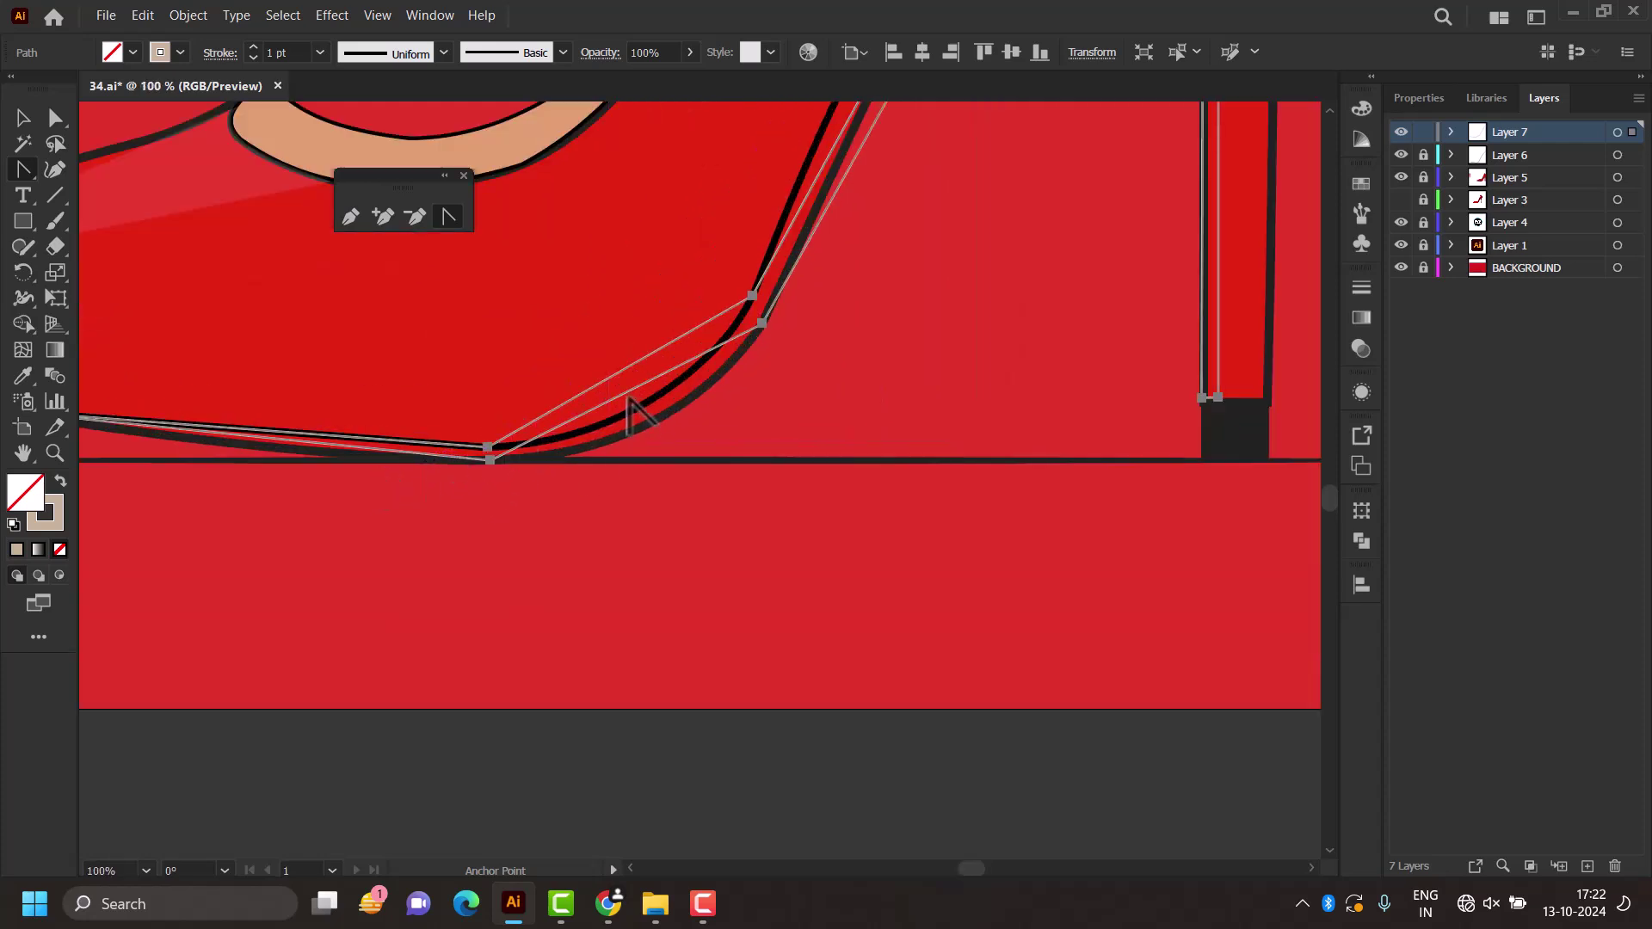
pyautogui.moveTo(638, 400); pyautogui.dragTo(643, 428)
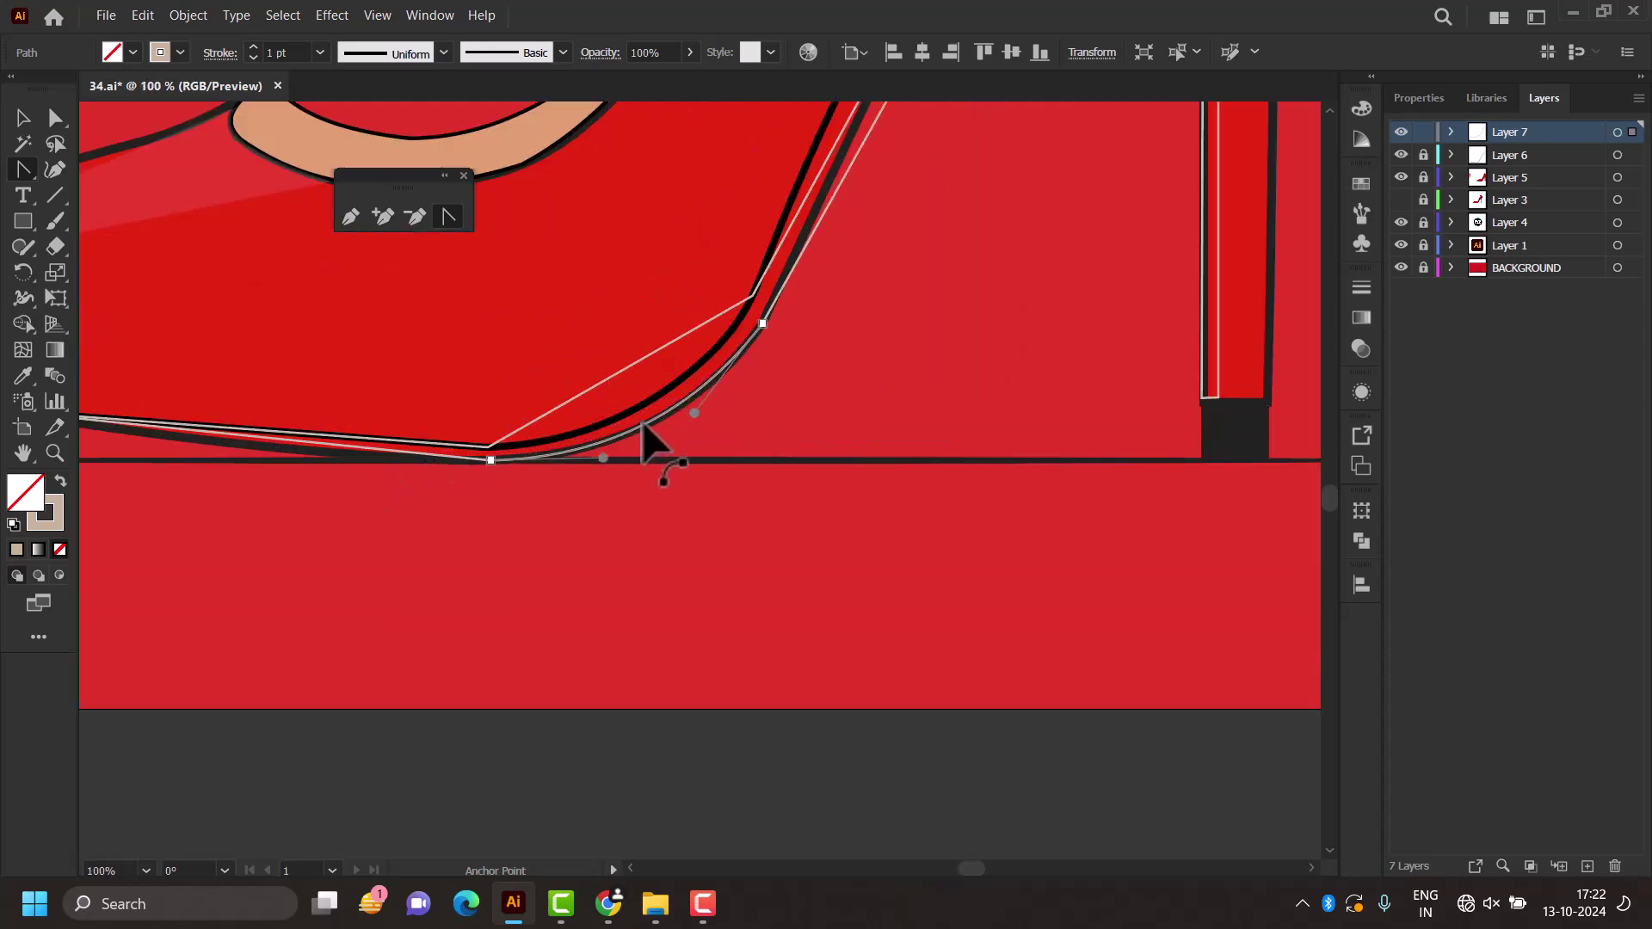
pyautogui.scroll(2, 627, 383)
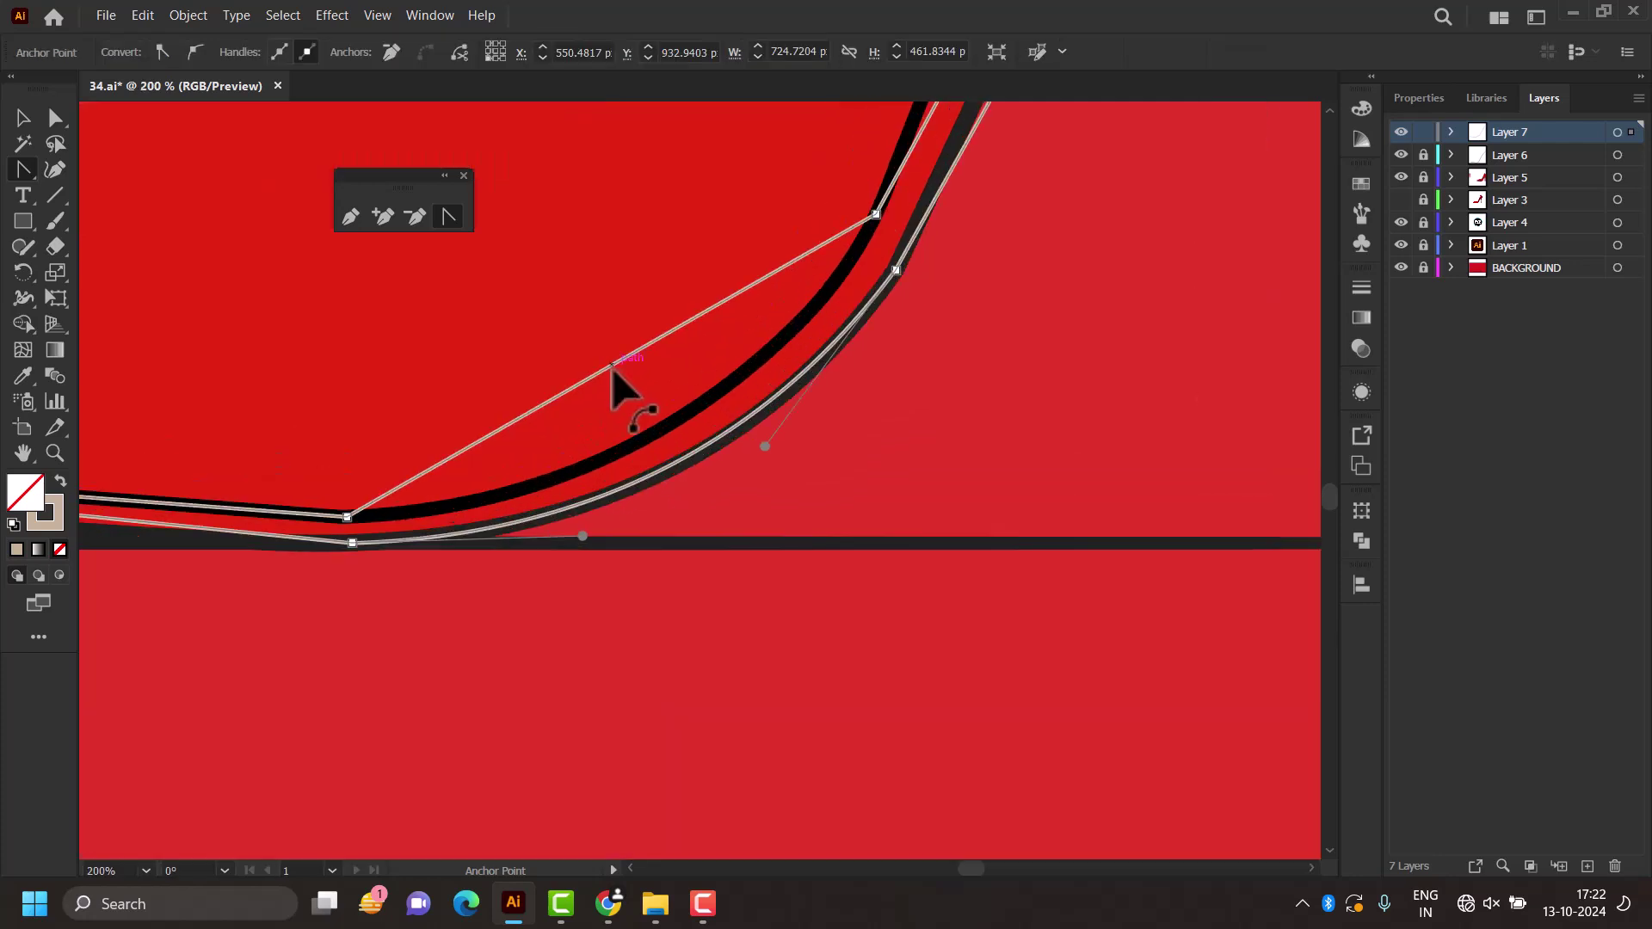
pyautogui.moveTo(612, 368); pyautogui.dragTo(647, 440)
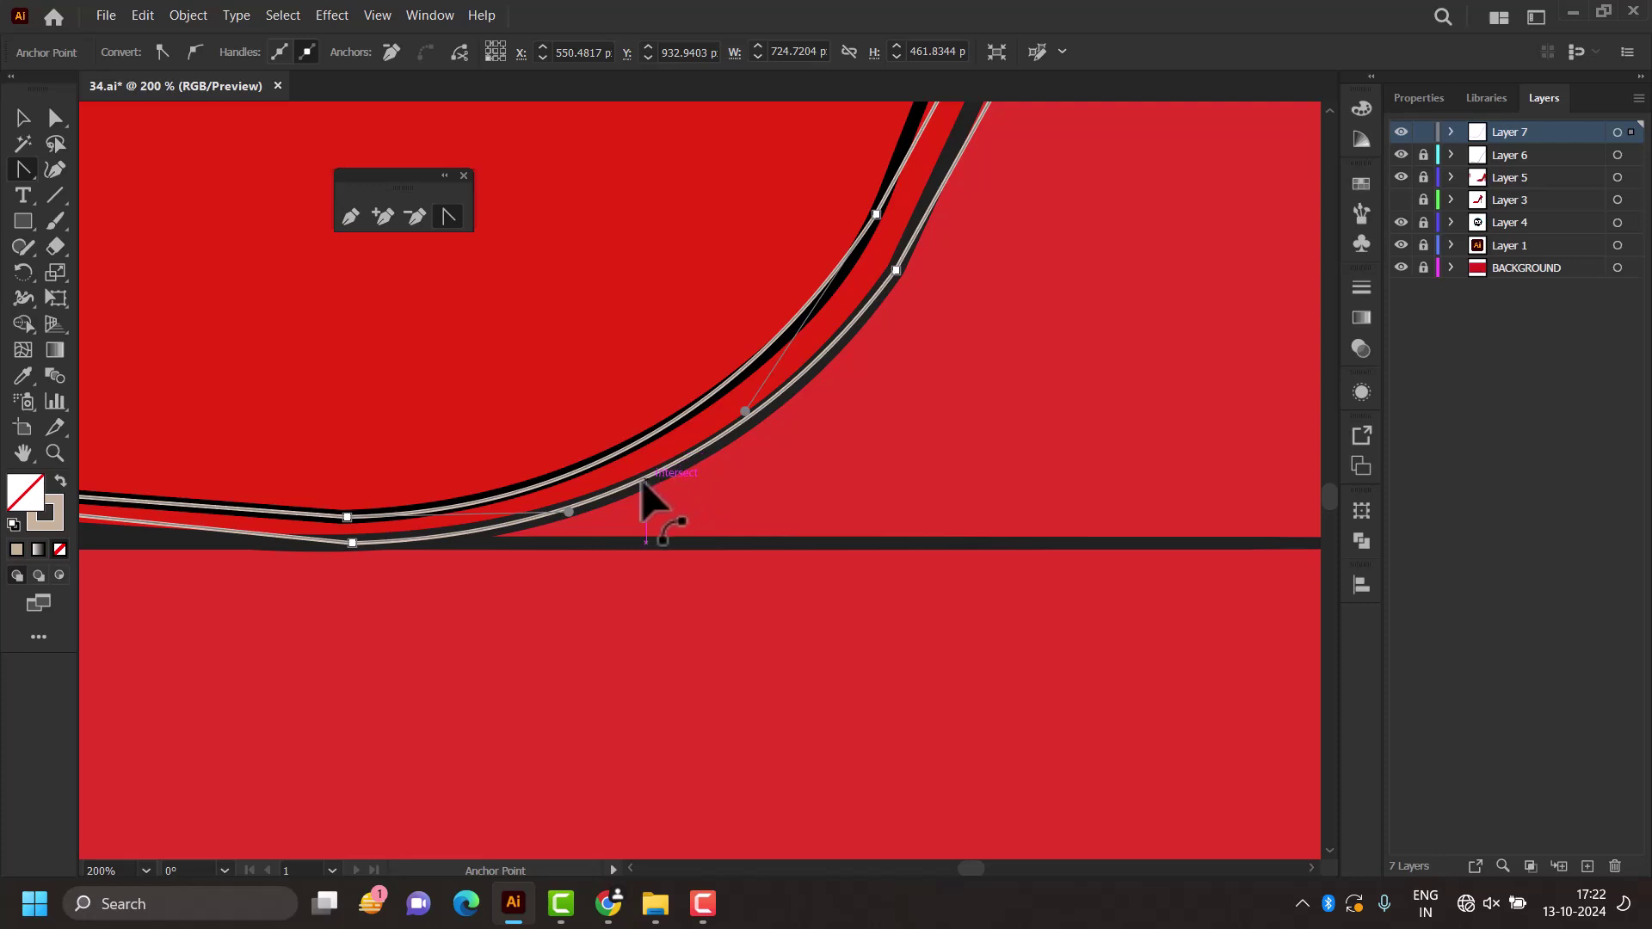
pyautogui.moveTo(642, 481); pyautogui.dragTo(642, 469)
# Step: Bend the panel's front heel edge and straight top edge into curves
pyautogui.scroll(-3, 645, 486)
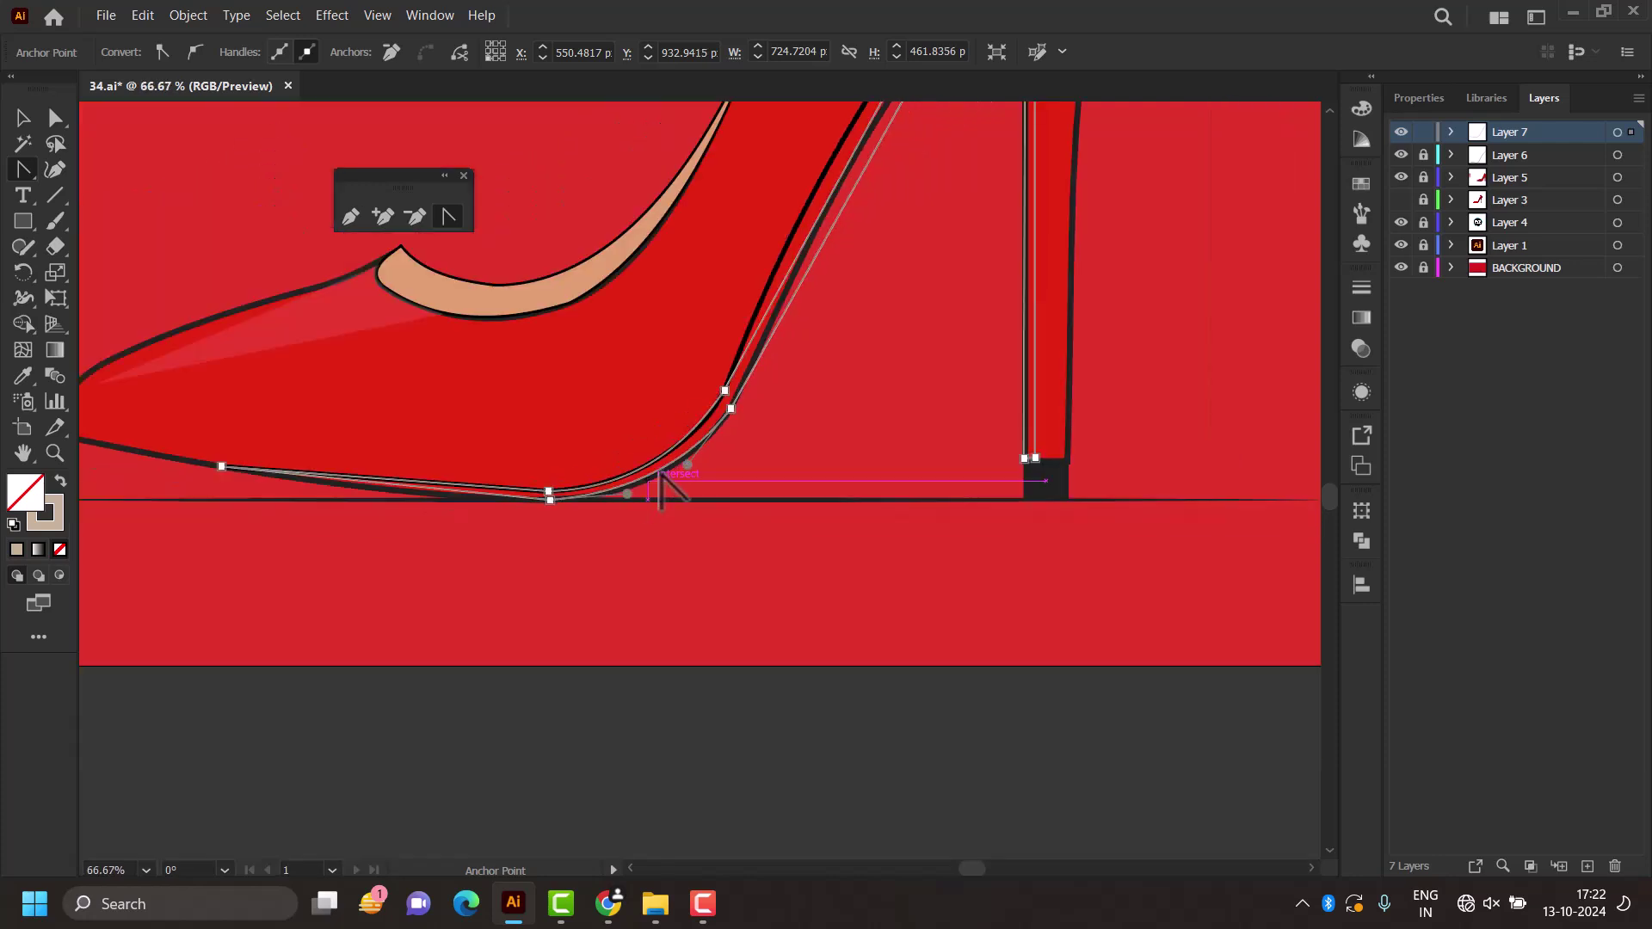
pyautogui.scroll(-2, 663, 479)
pyautogui.scroll(-2, 830, 266)
pyautogui.scroll(-1, 885, 358)
pyautogui.scroll(4, 826, 395)
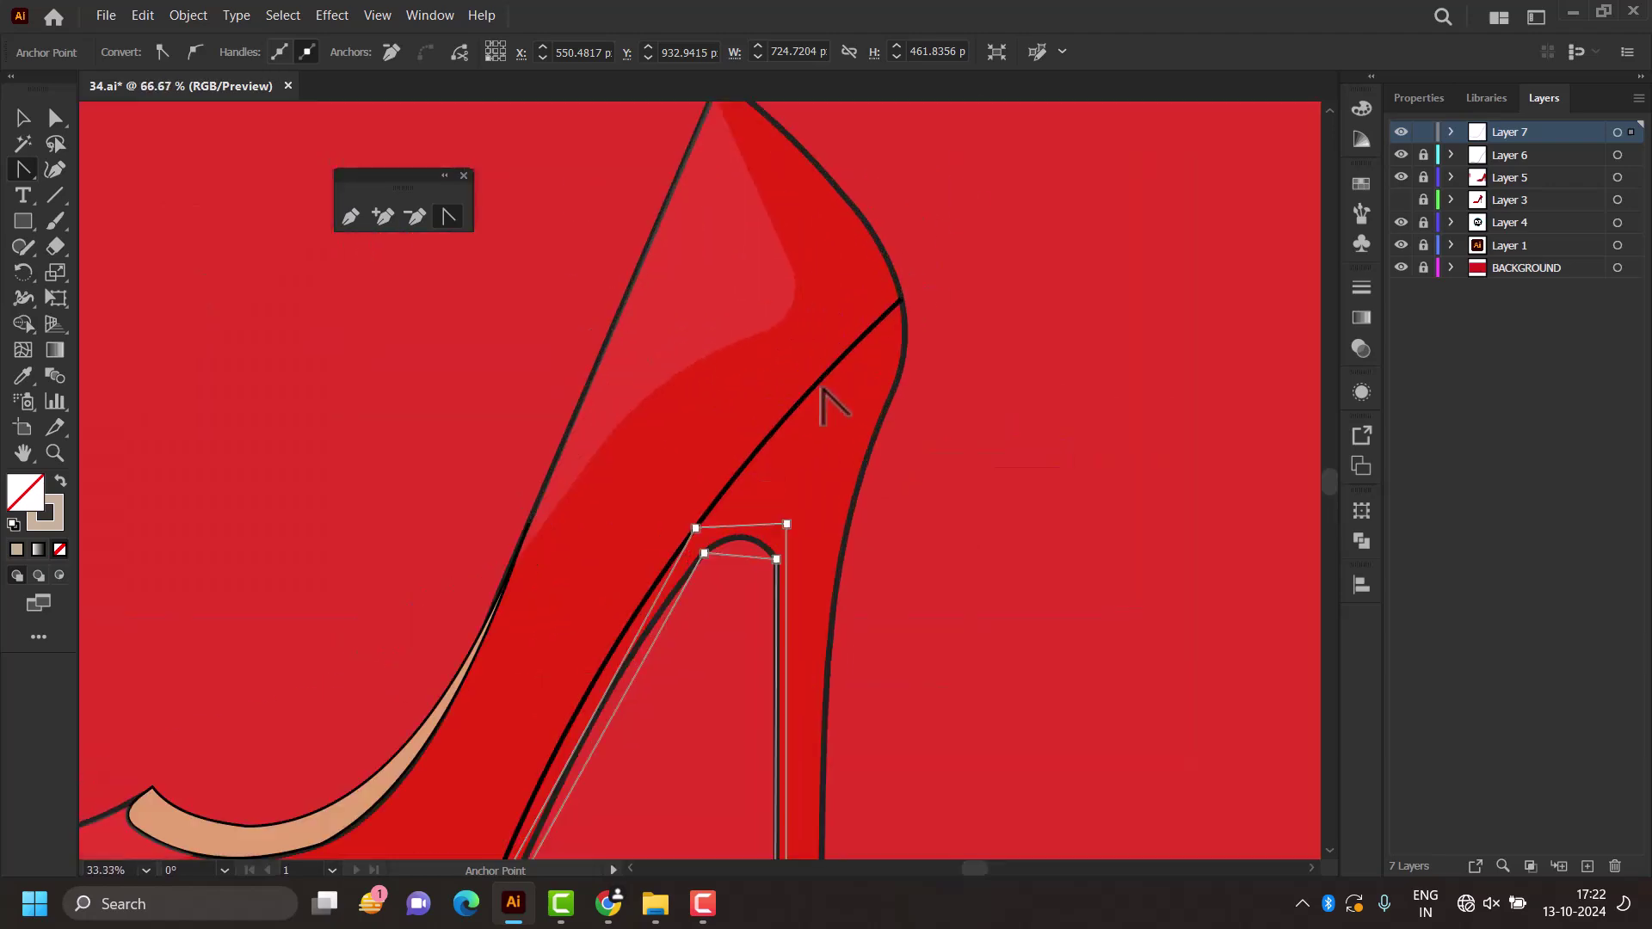
pyautogui.scroll(-2, 786, 480)
pyautogui.scroll(2, 754, 519)
pyautogui.scroll(2, 715, 526)
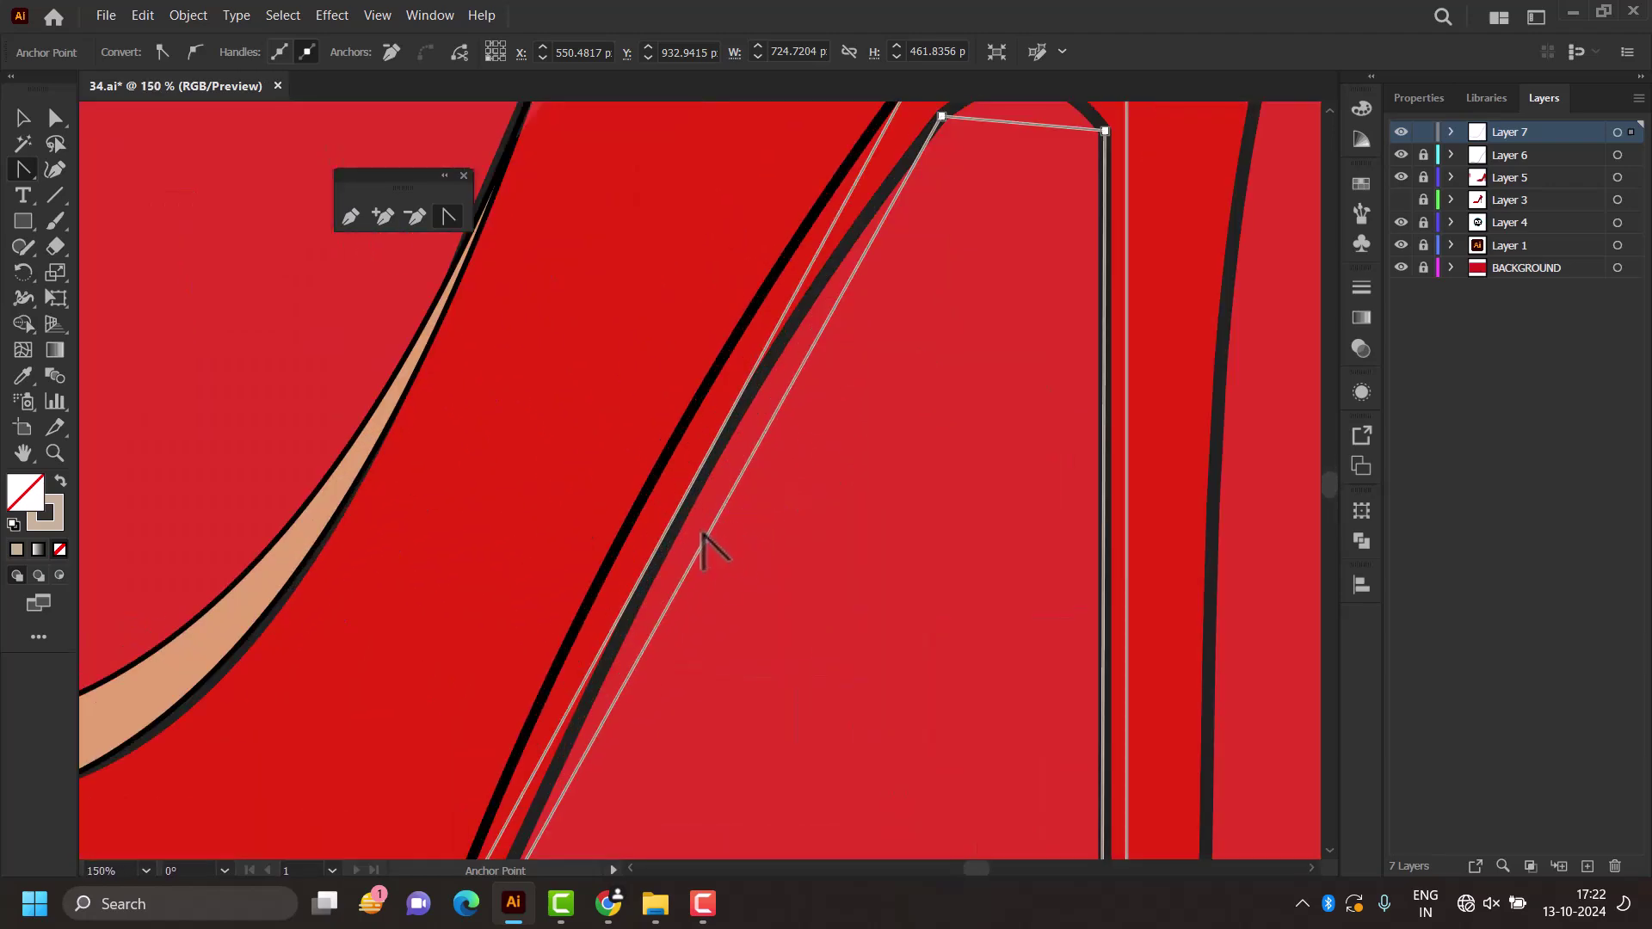
pyautogui.scroll(-1, 710, 543)
pyautogui.moveTo(685, 518); pyautogui.dragTo(687, 517)
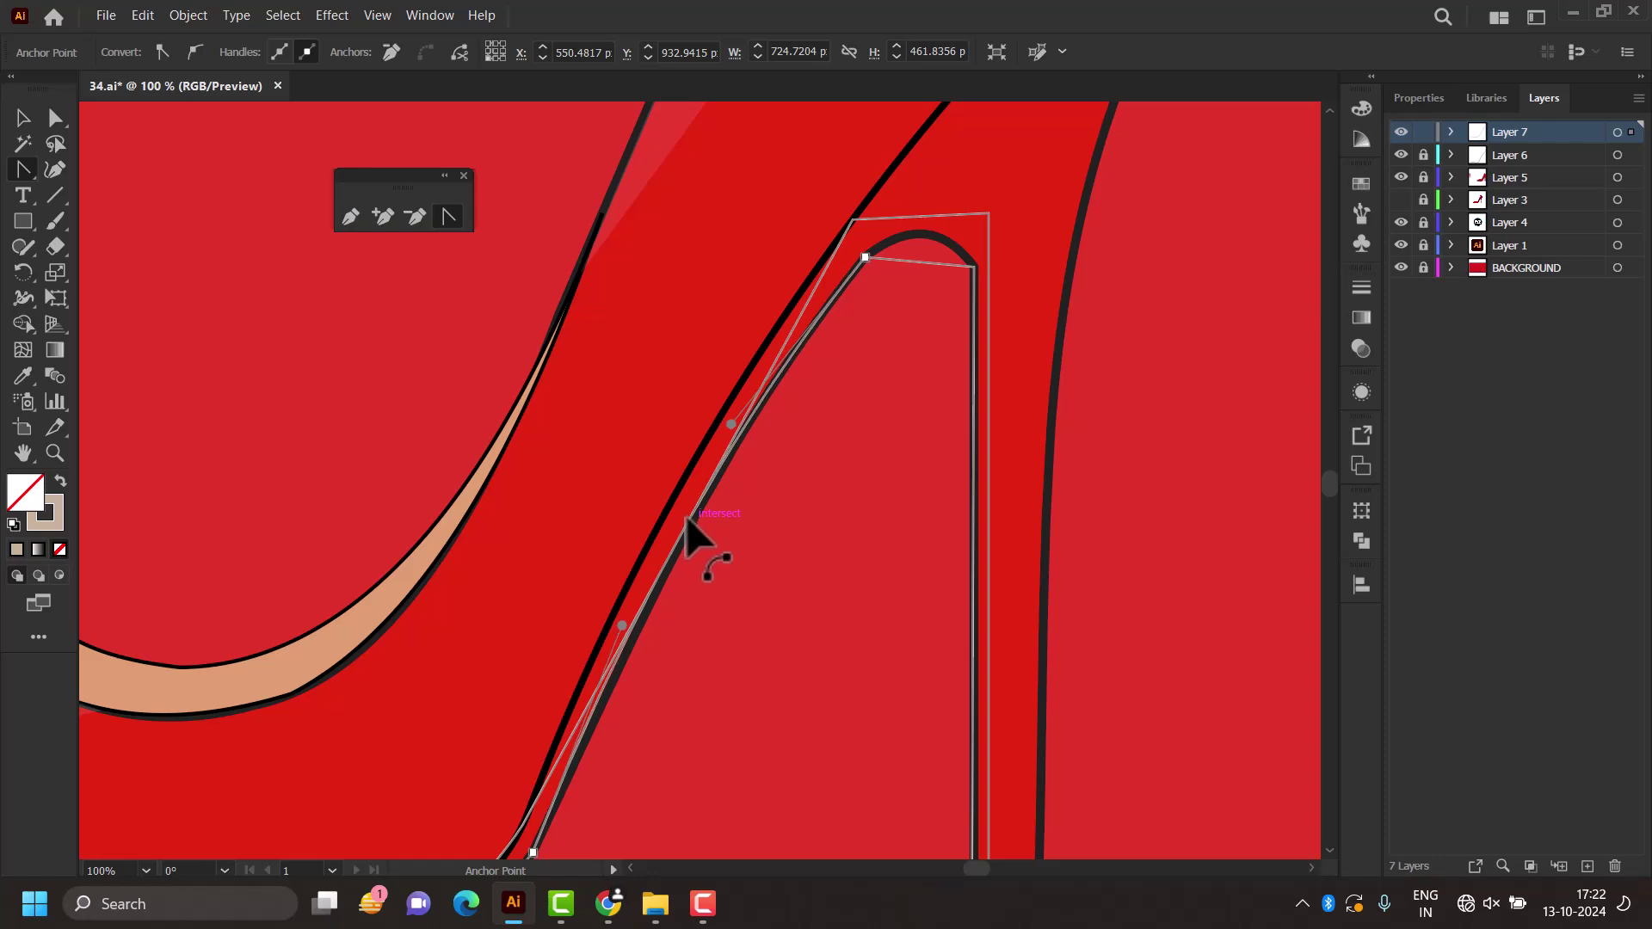
pyautogui.scroll(2, 938, 318)
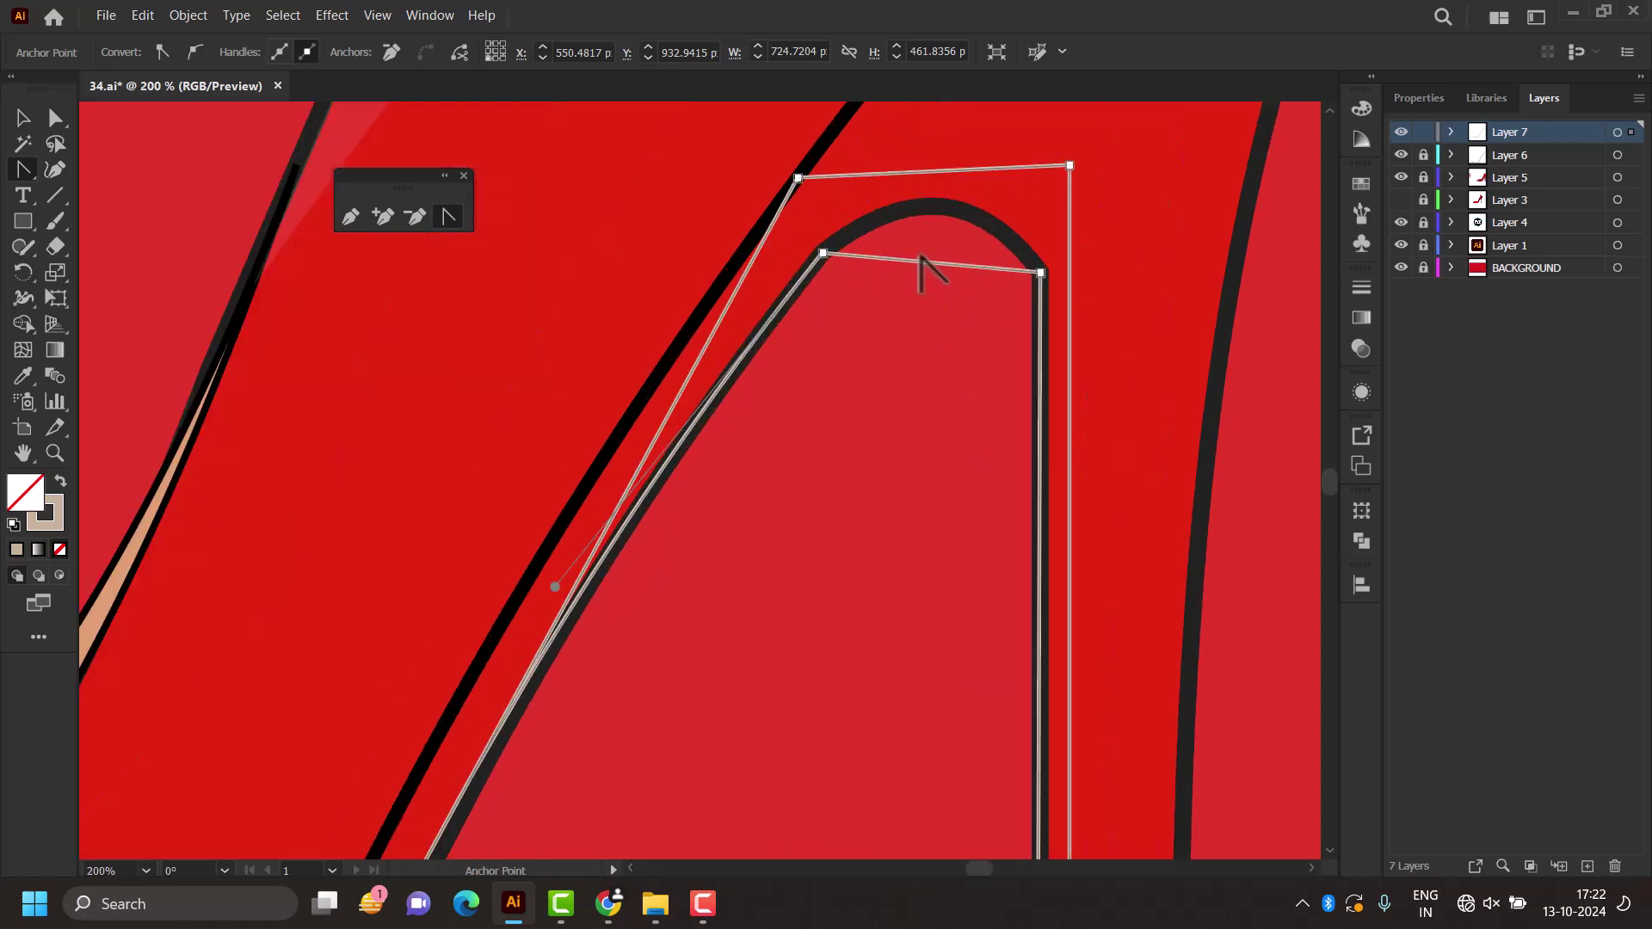
pyautogui.moveTo(923, 262)
pyautogui.mouseDown()
pyautogui.moveTo(951, 221)
pyautogui.moveTo(933, 221)
pyautogui.moveTo(941, 196)
pyautogui.mouseUp()
# Step: Arch the top of the heel panel upward
pyautogui.scroll(-2, 941, 195)
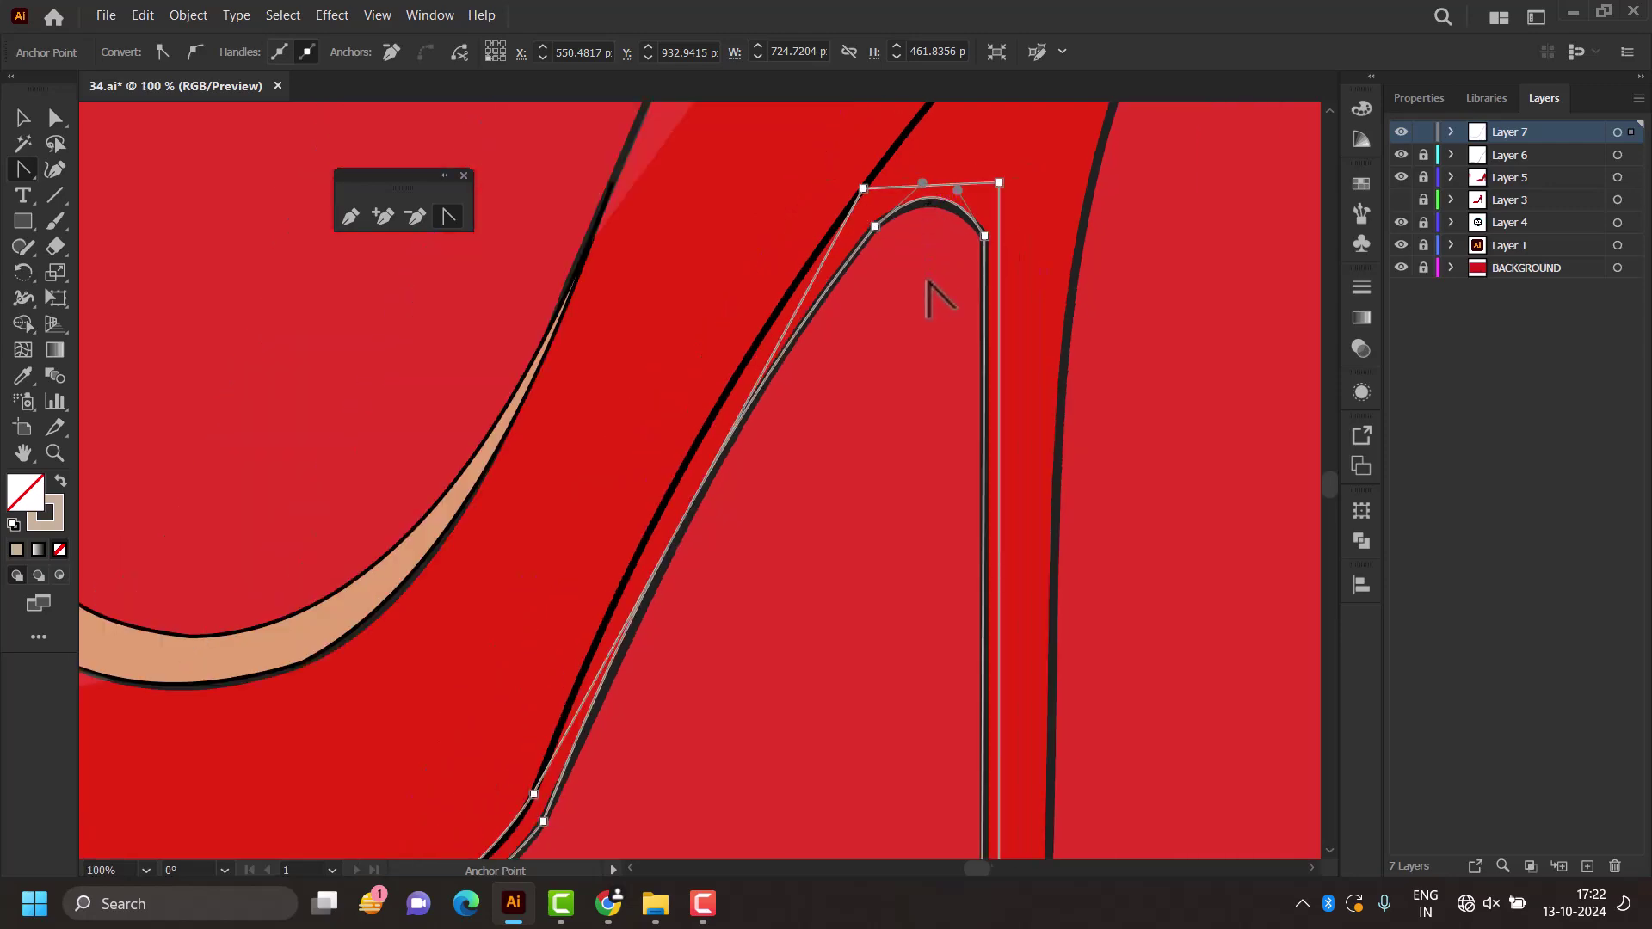
pyautogui.scroll(-2, 867, 299)
pyautogui.scroll(2, 902, 420)
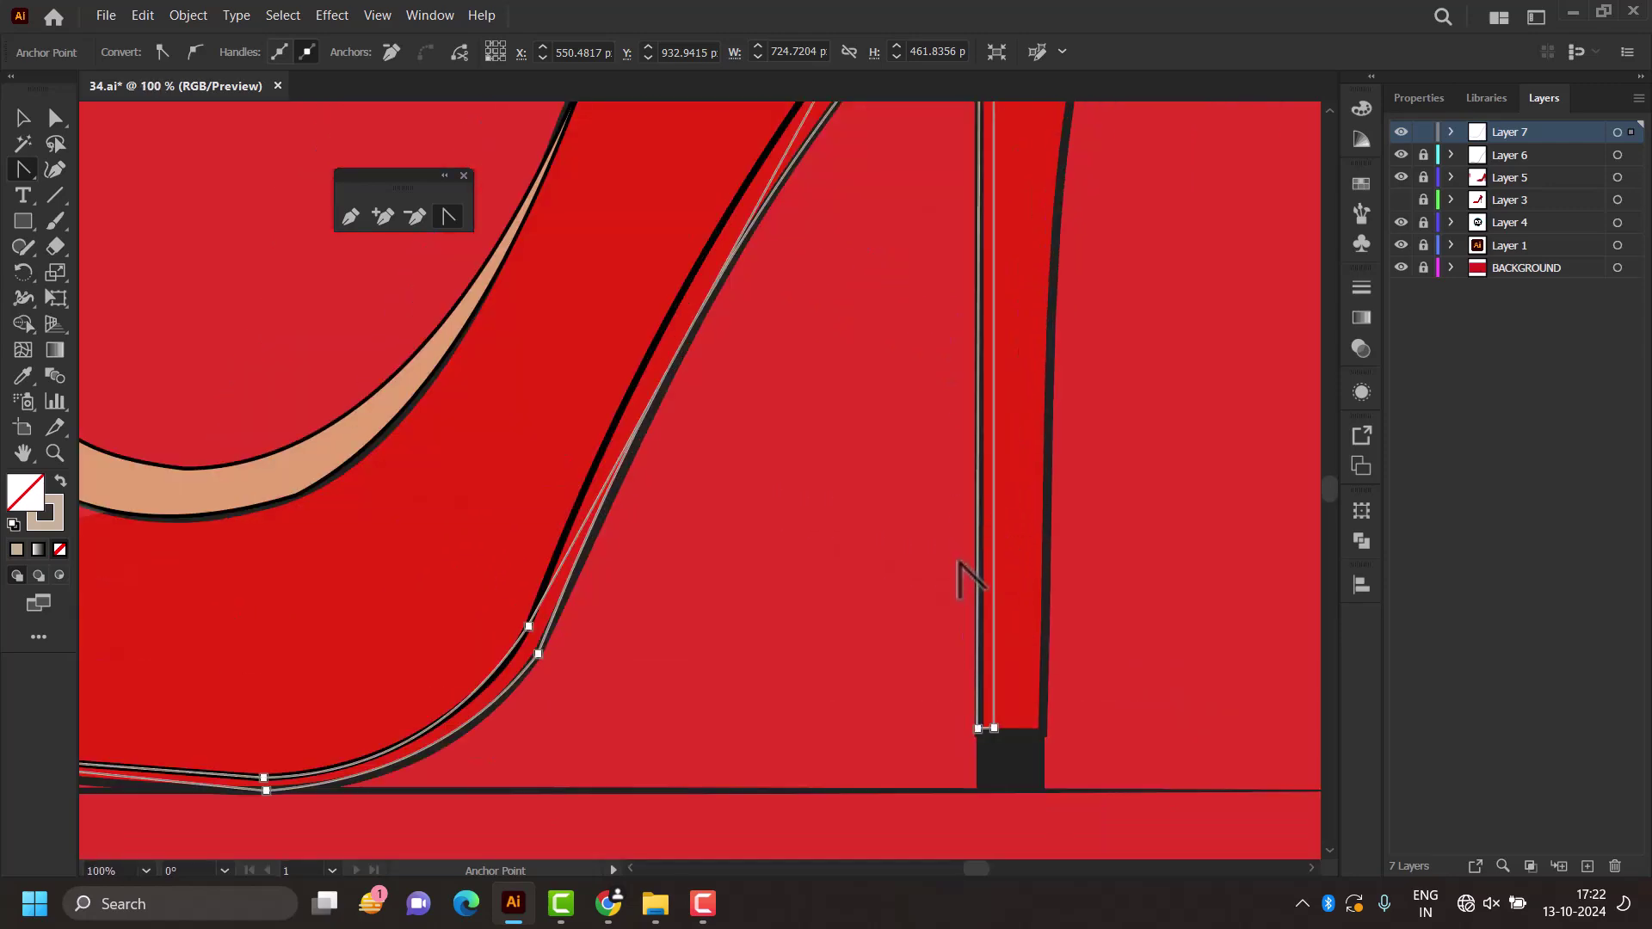
pyautogui.scroll(-2, 955, 543)
pyautogui.scroll(3, 934, 207)
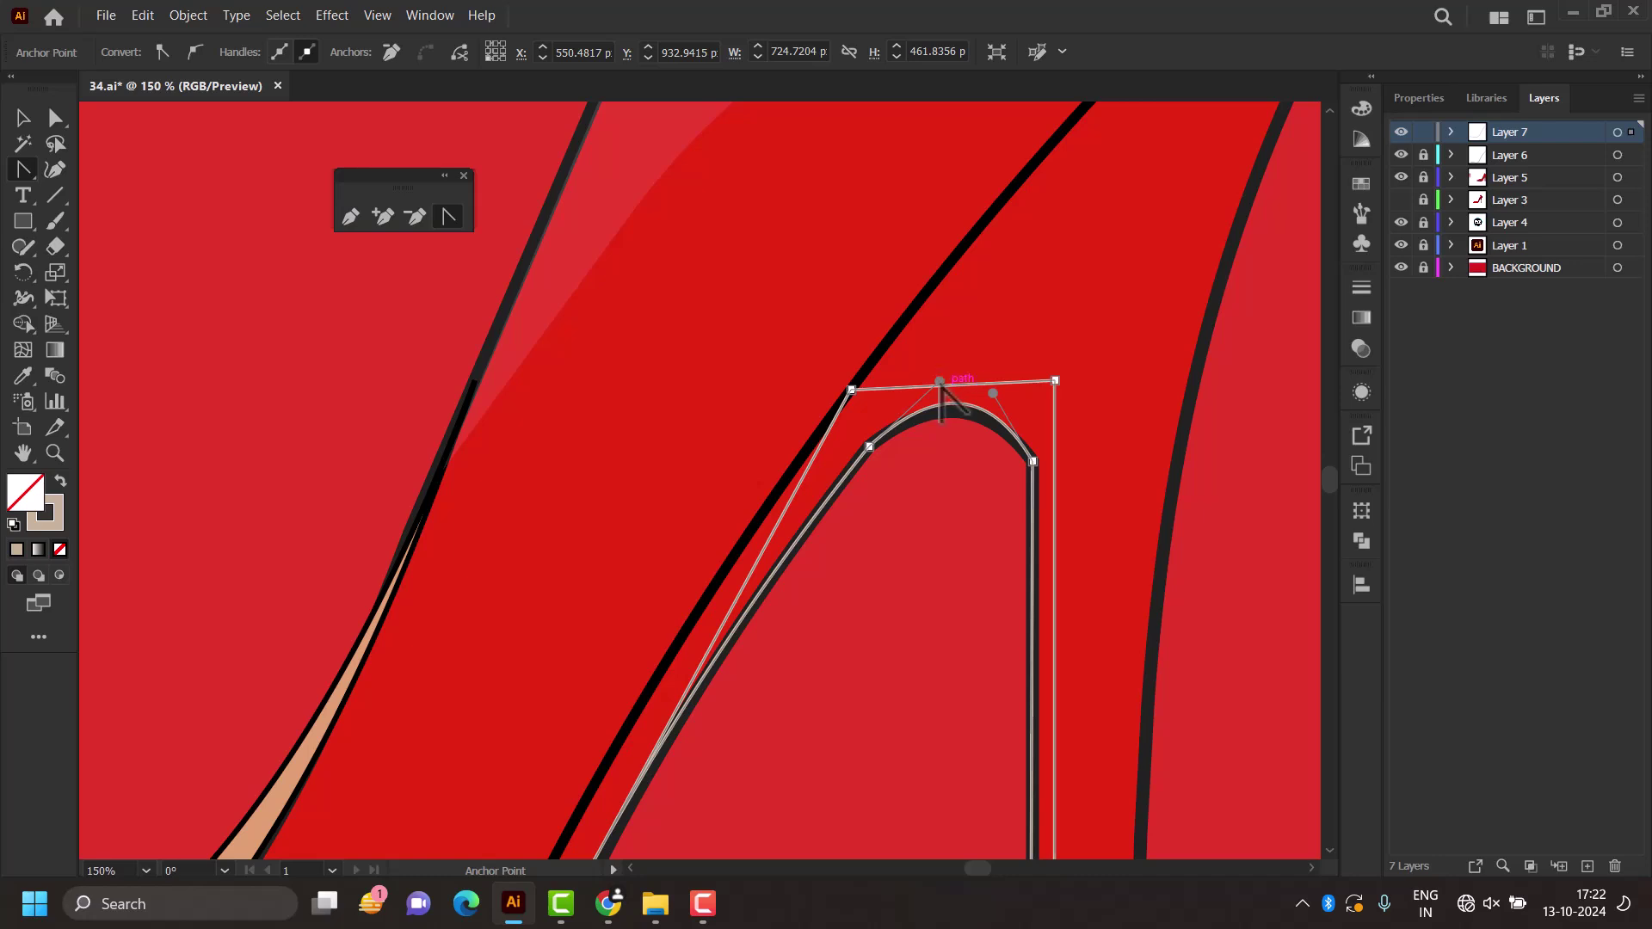
pyautogui.moveTo(951, 389); pyautogui.dragTo(954, 318)
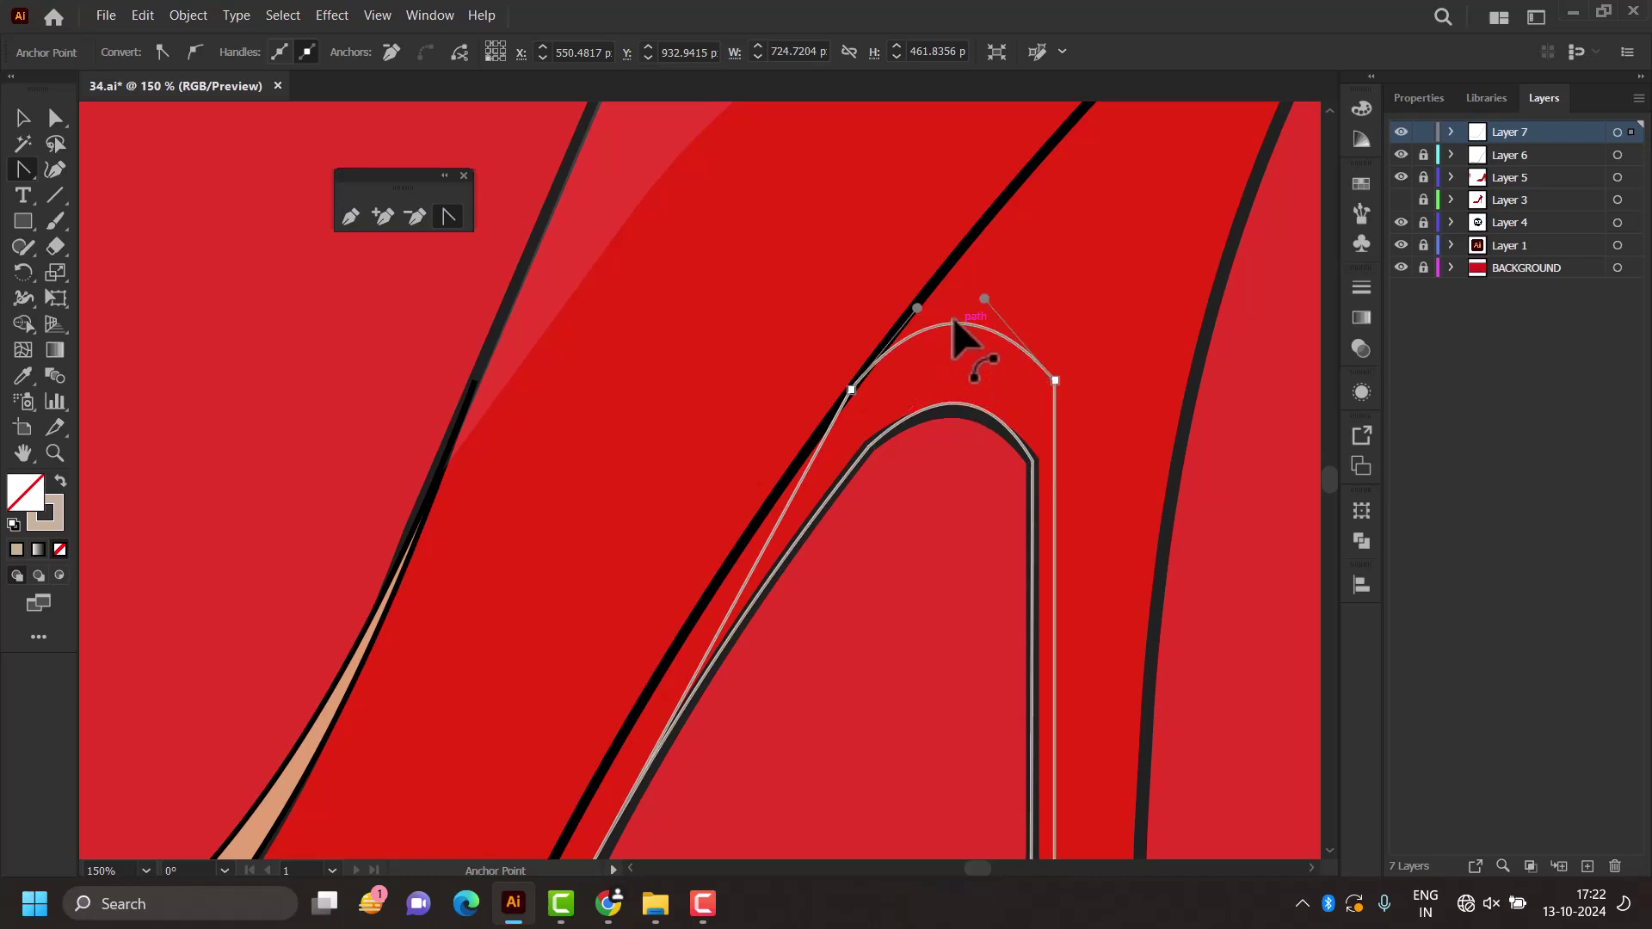
# Step: Reshape the panel edge beside the heel and pull the heel curve down to fit the outline
pyautogui.scroll(-3, 1035, 398)
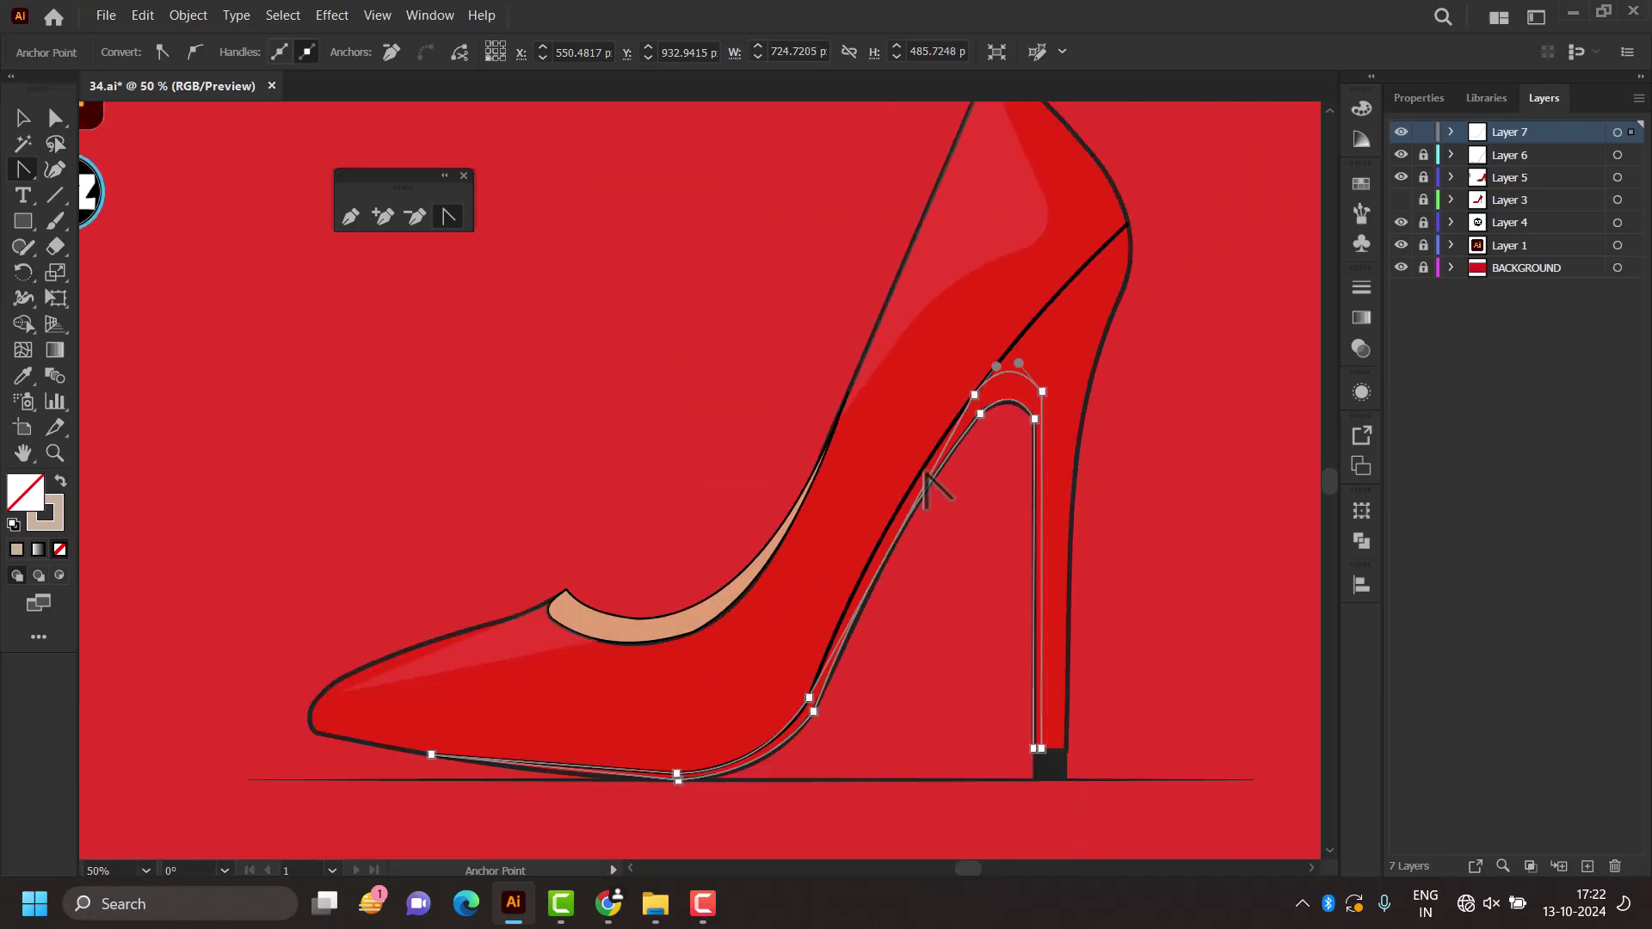
pyautogui.scroll(2, 930, 486)
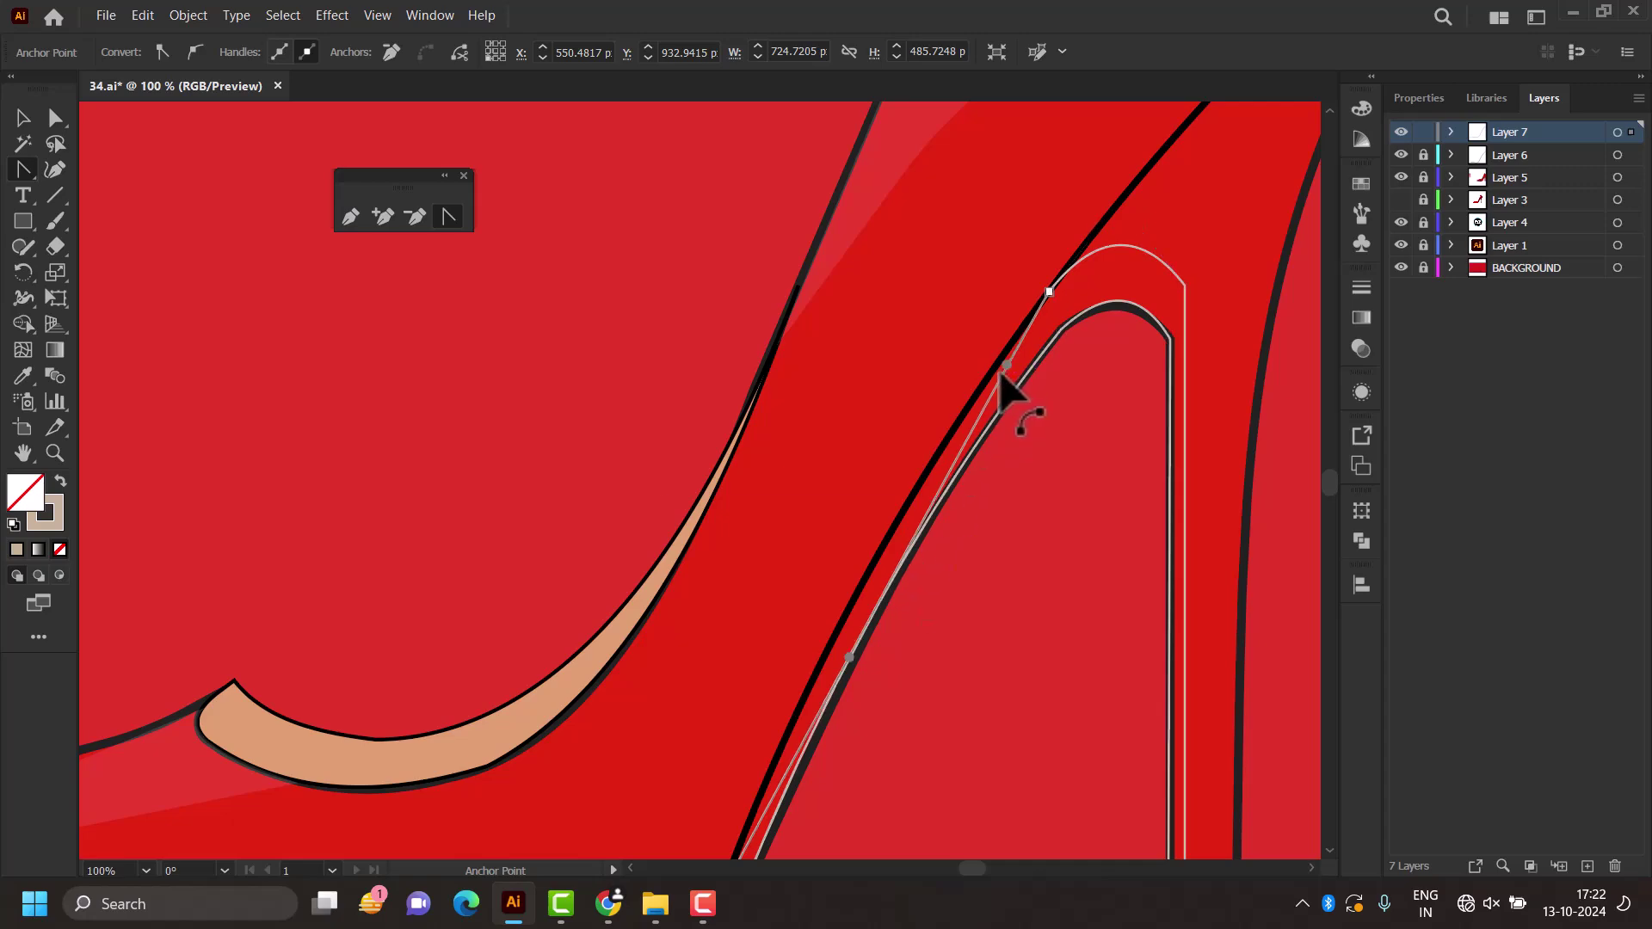
pyautogui.scroll(-2, 990, 388)
pyautogui.scroll(3, 922, 516)
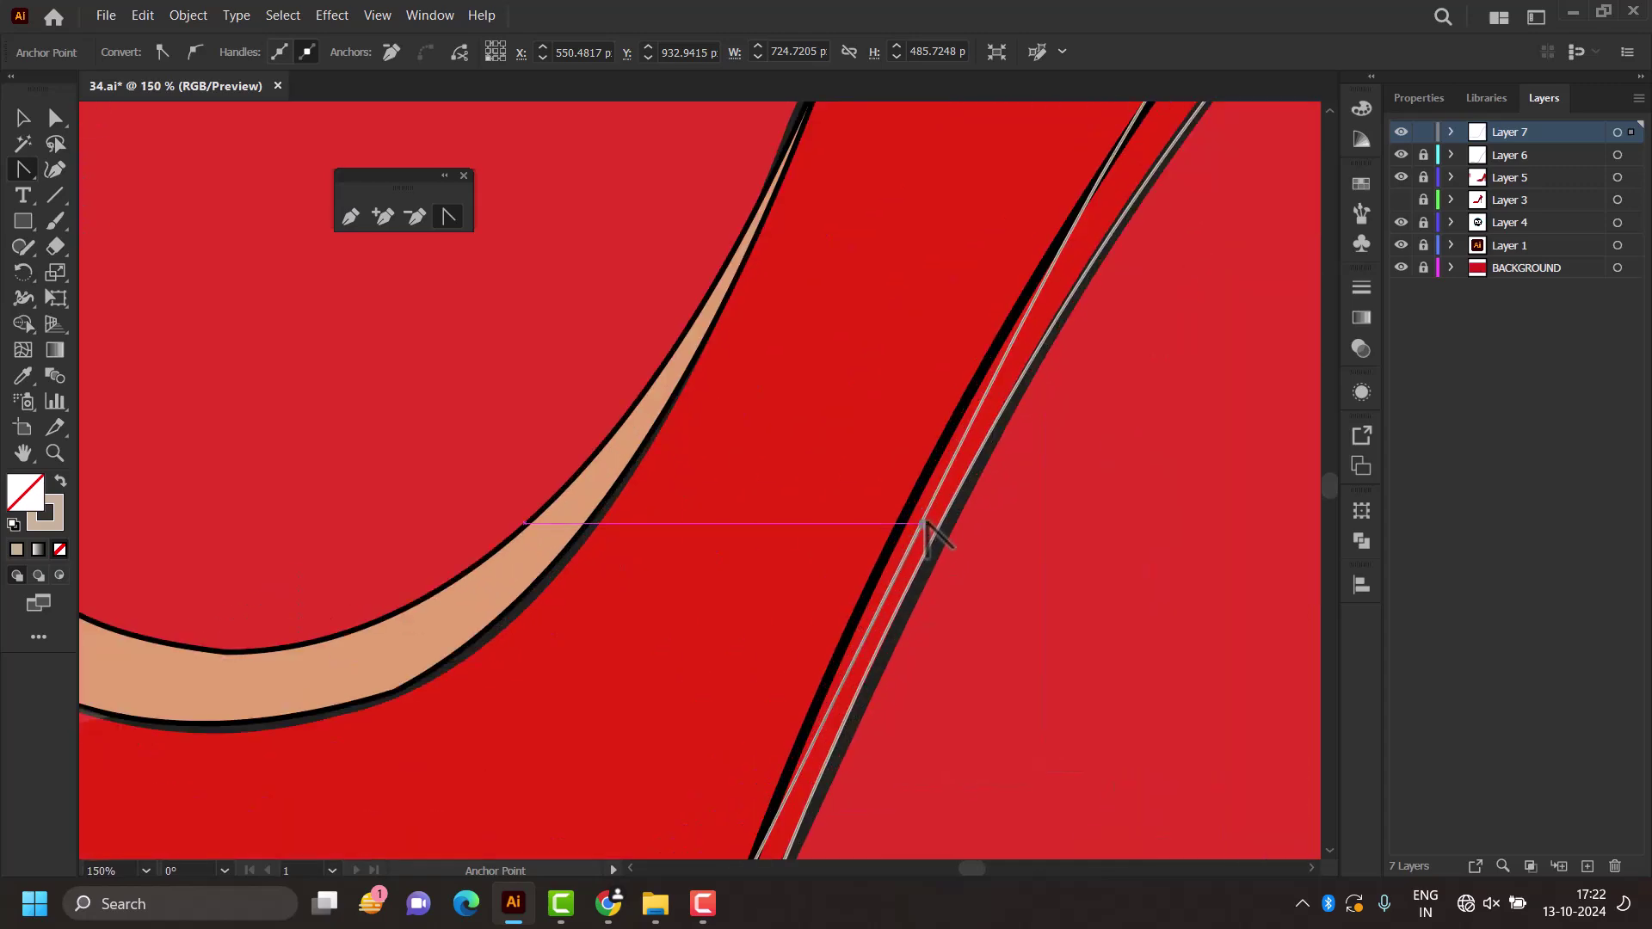
pyautogui.moveTo(948, 535); pyautogui.dragTo(921, 512)
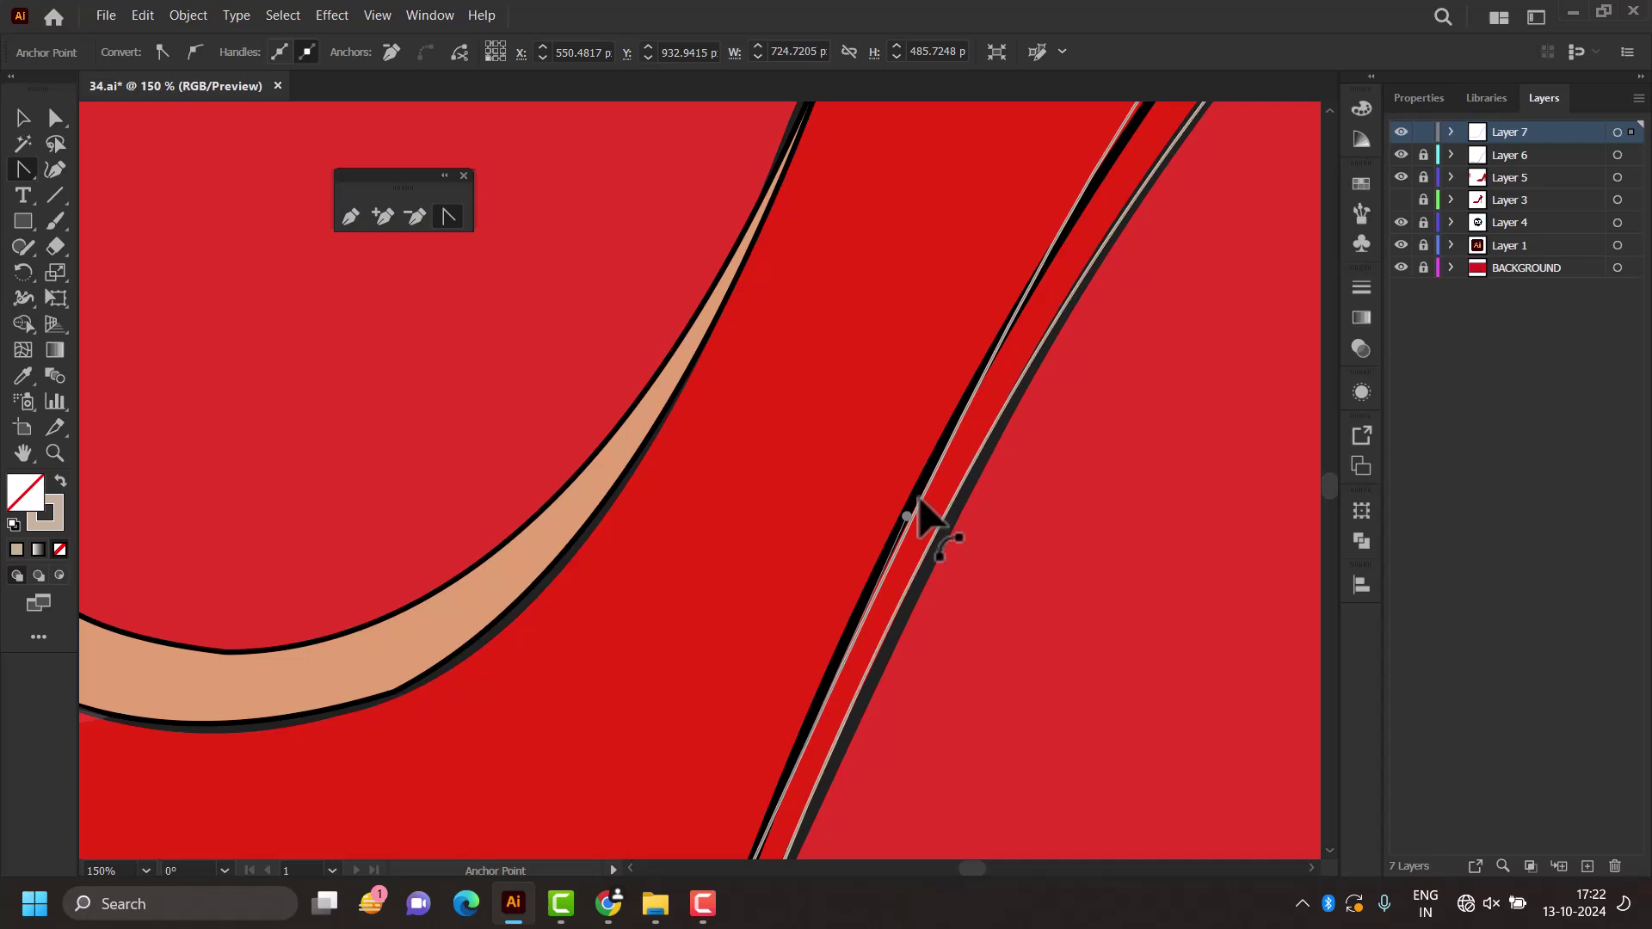
pyautogui.scroll(-2, 915, 517)
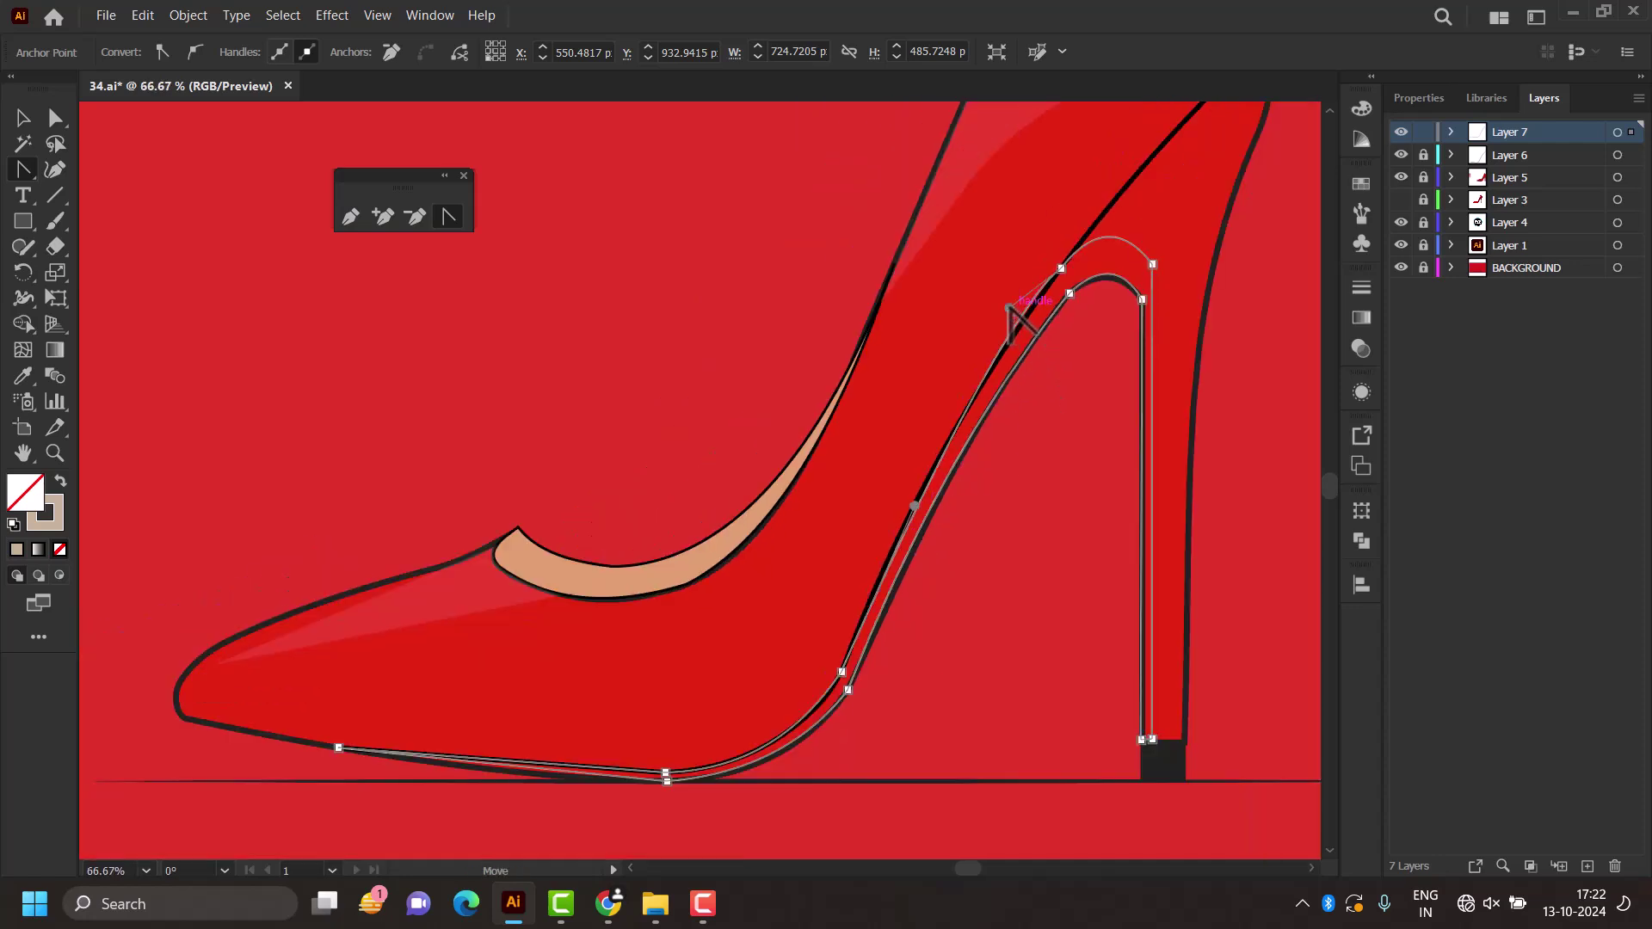
pyautogui.moveTo(1012, 312); pyautogui.dragTo(1016, 344)
pyautogui.scroll(-1, 860, 603)
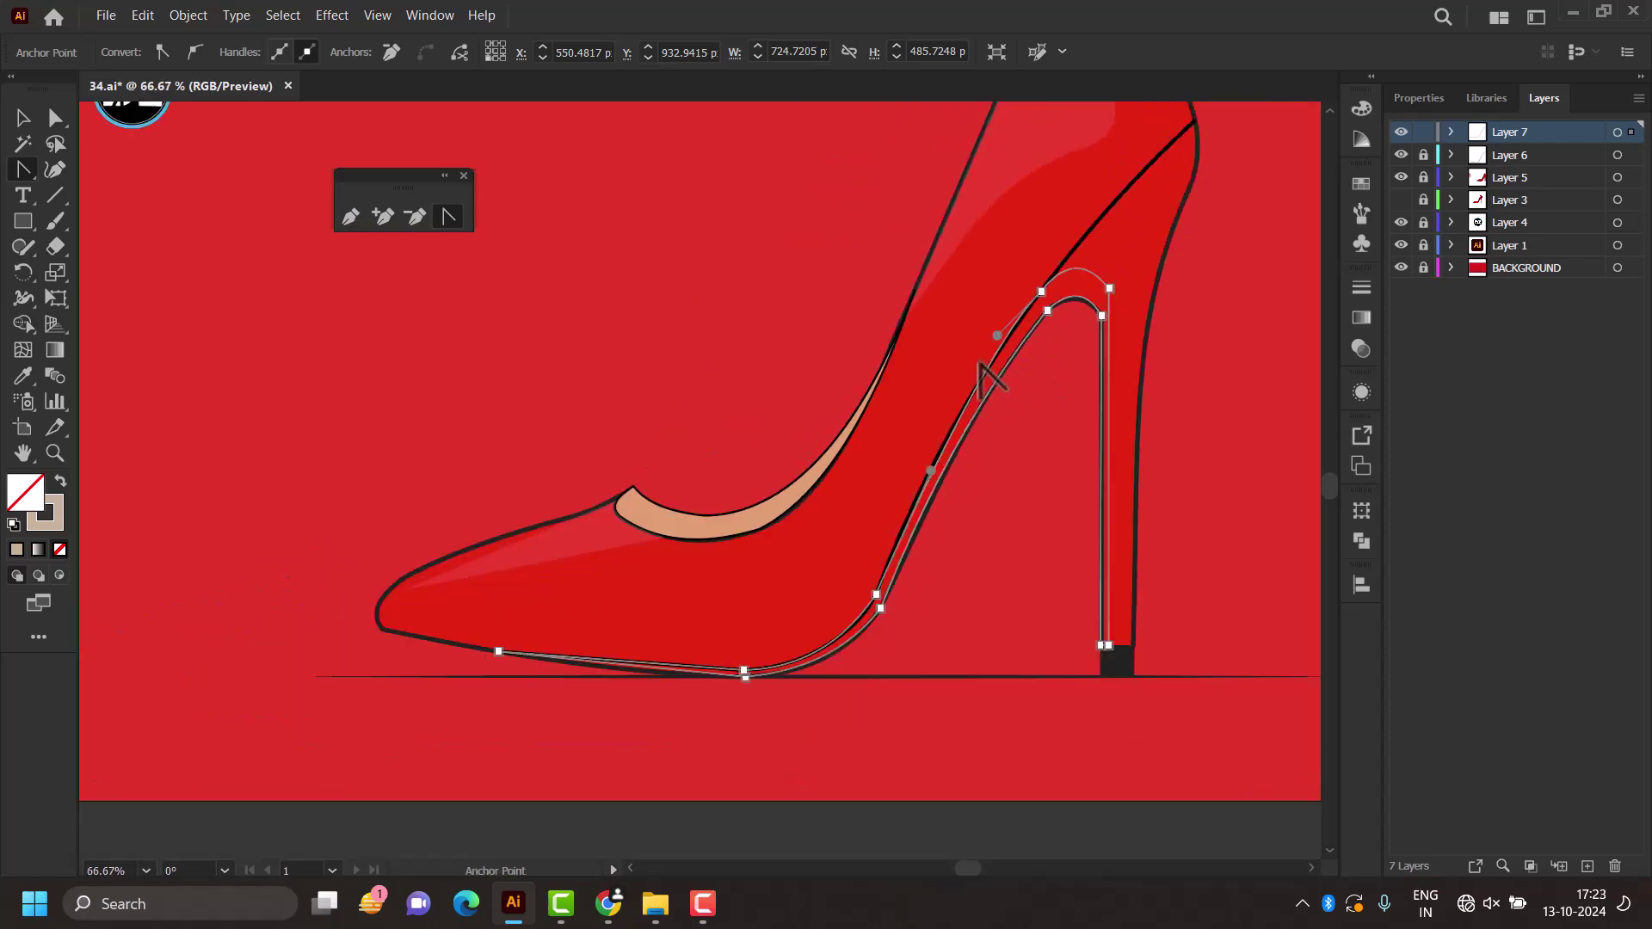
pyautogui.scroll(1, 689, 689)
pyautogui.scroll(1, 645, 738)
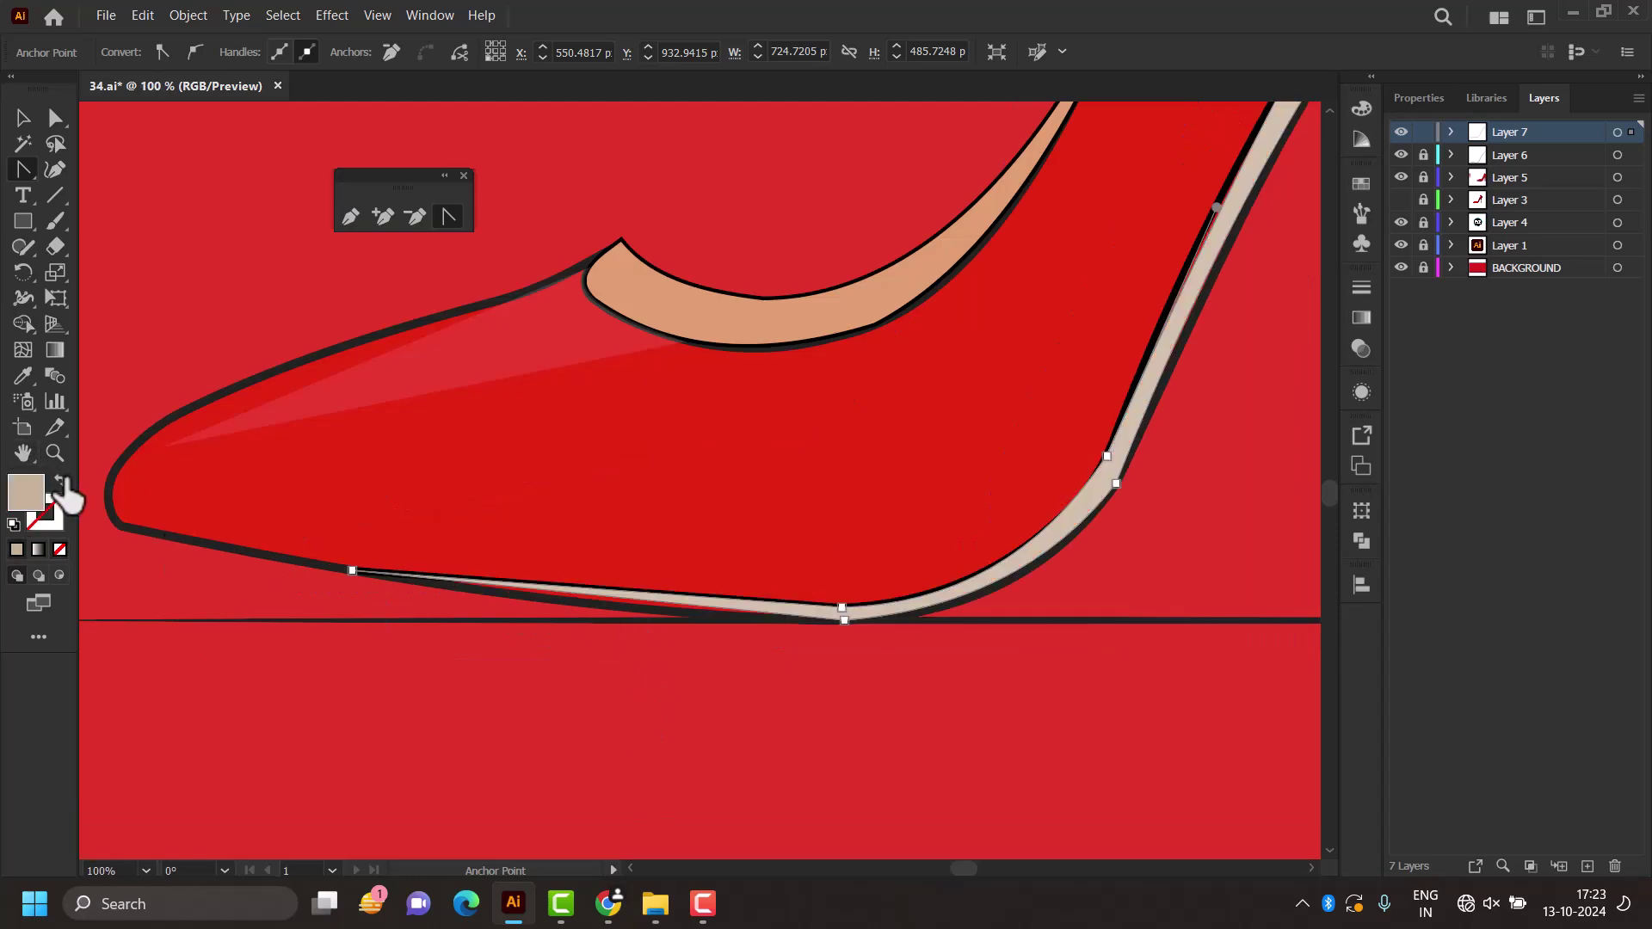
# Step: Restore the beige fill, bend the front sole segment into a smooth curve, and deselect
pyautogui.click(60, 482)
pyautogui.scroll(1, 545, 611)
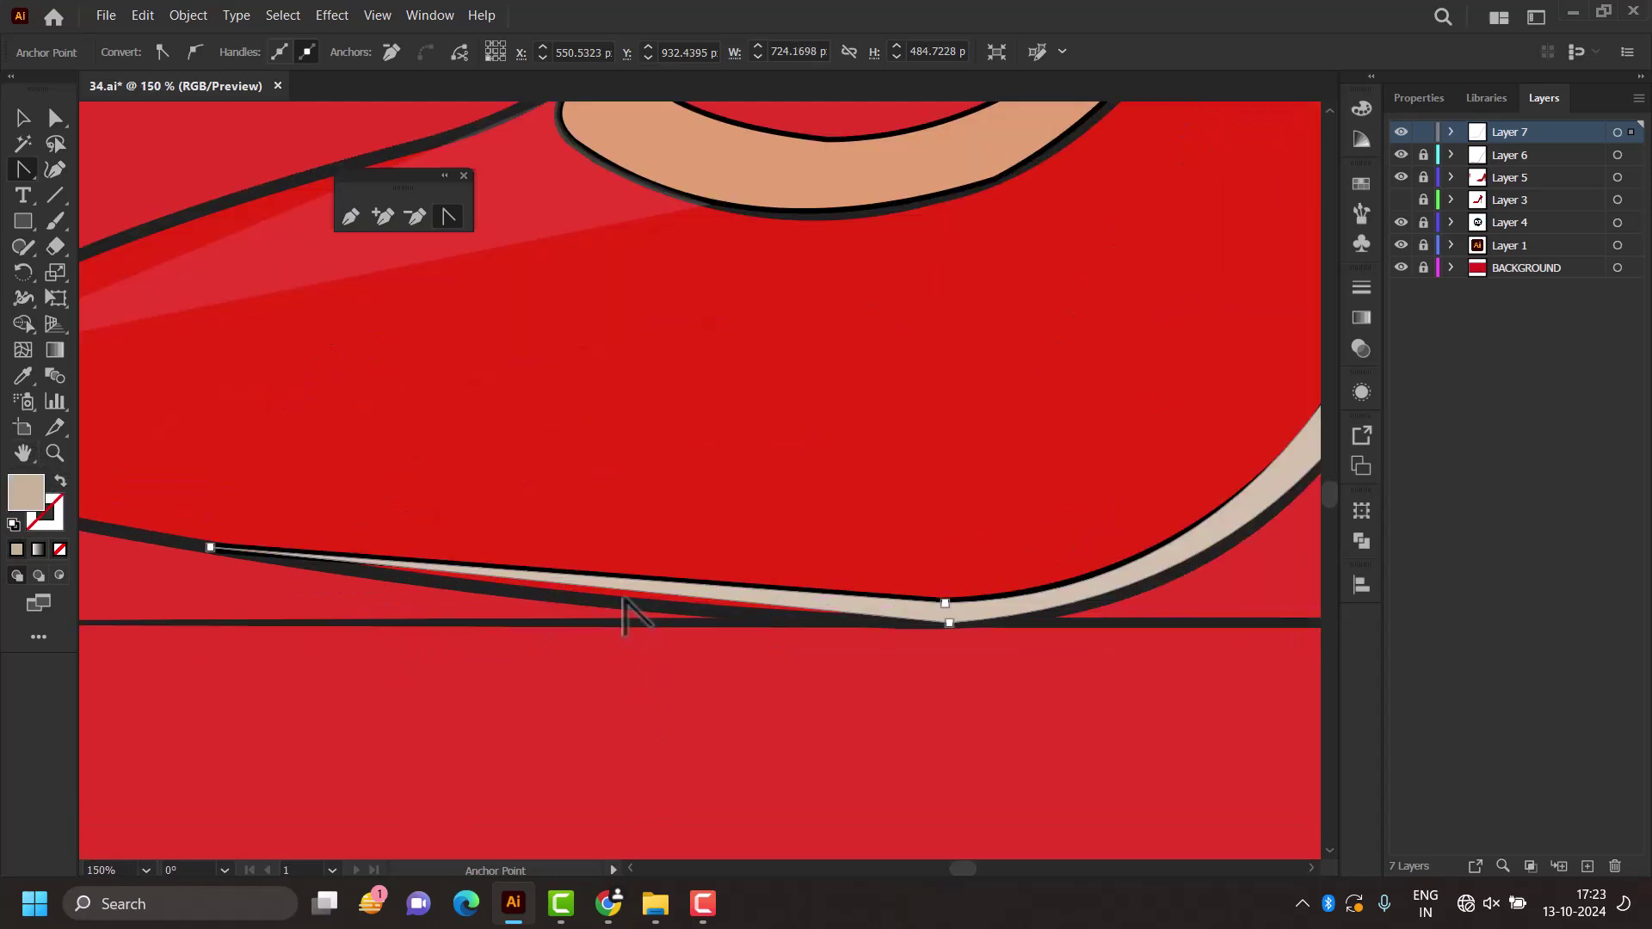
pyautogui.moveTo(626, 609); pyautogui.dragTo(621, 594)
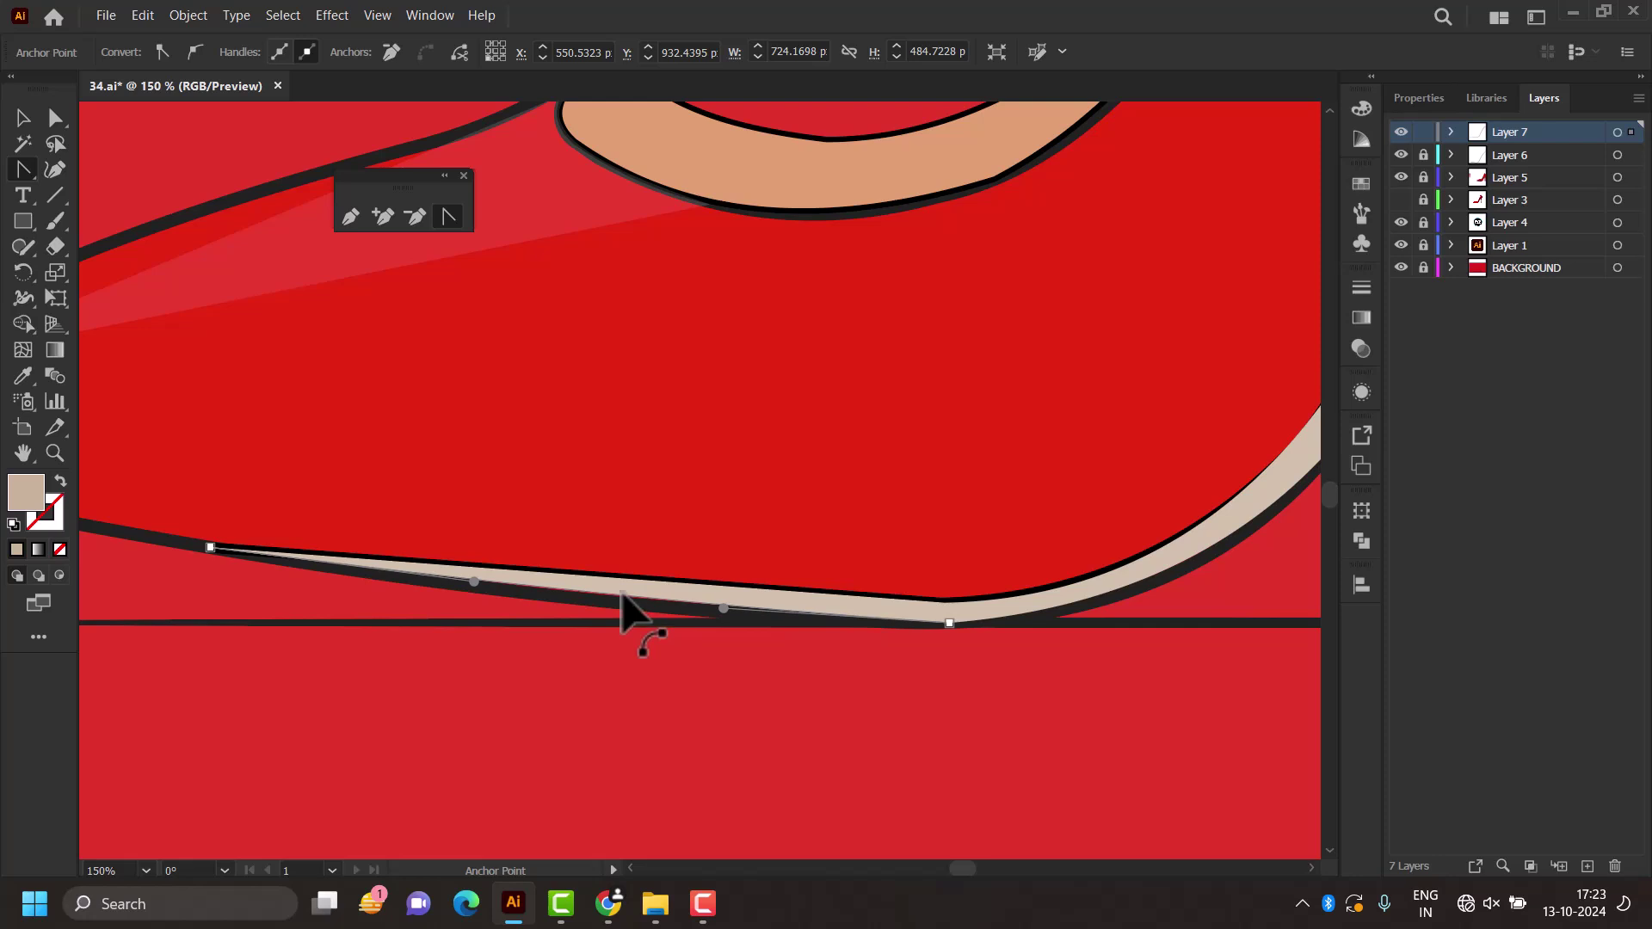
pyautogui.scroll(-2, 626, 607)
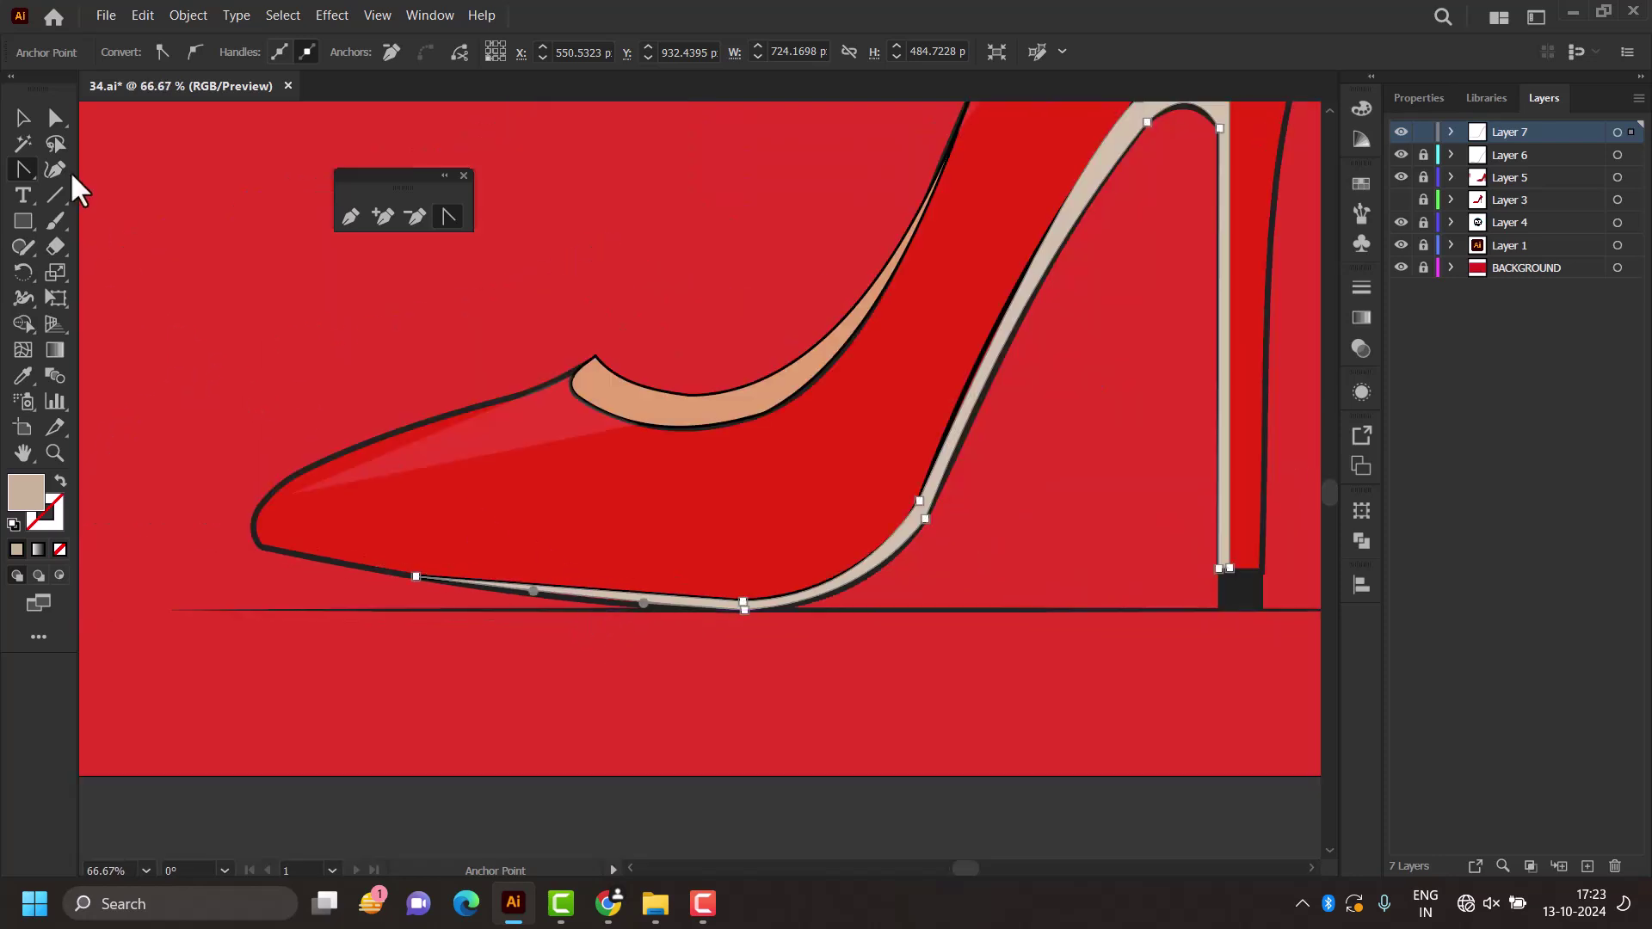
pyautogui.click(55, 121)
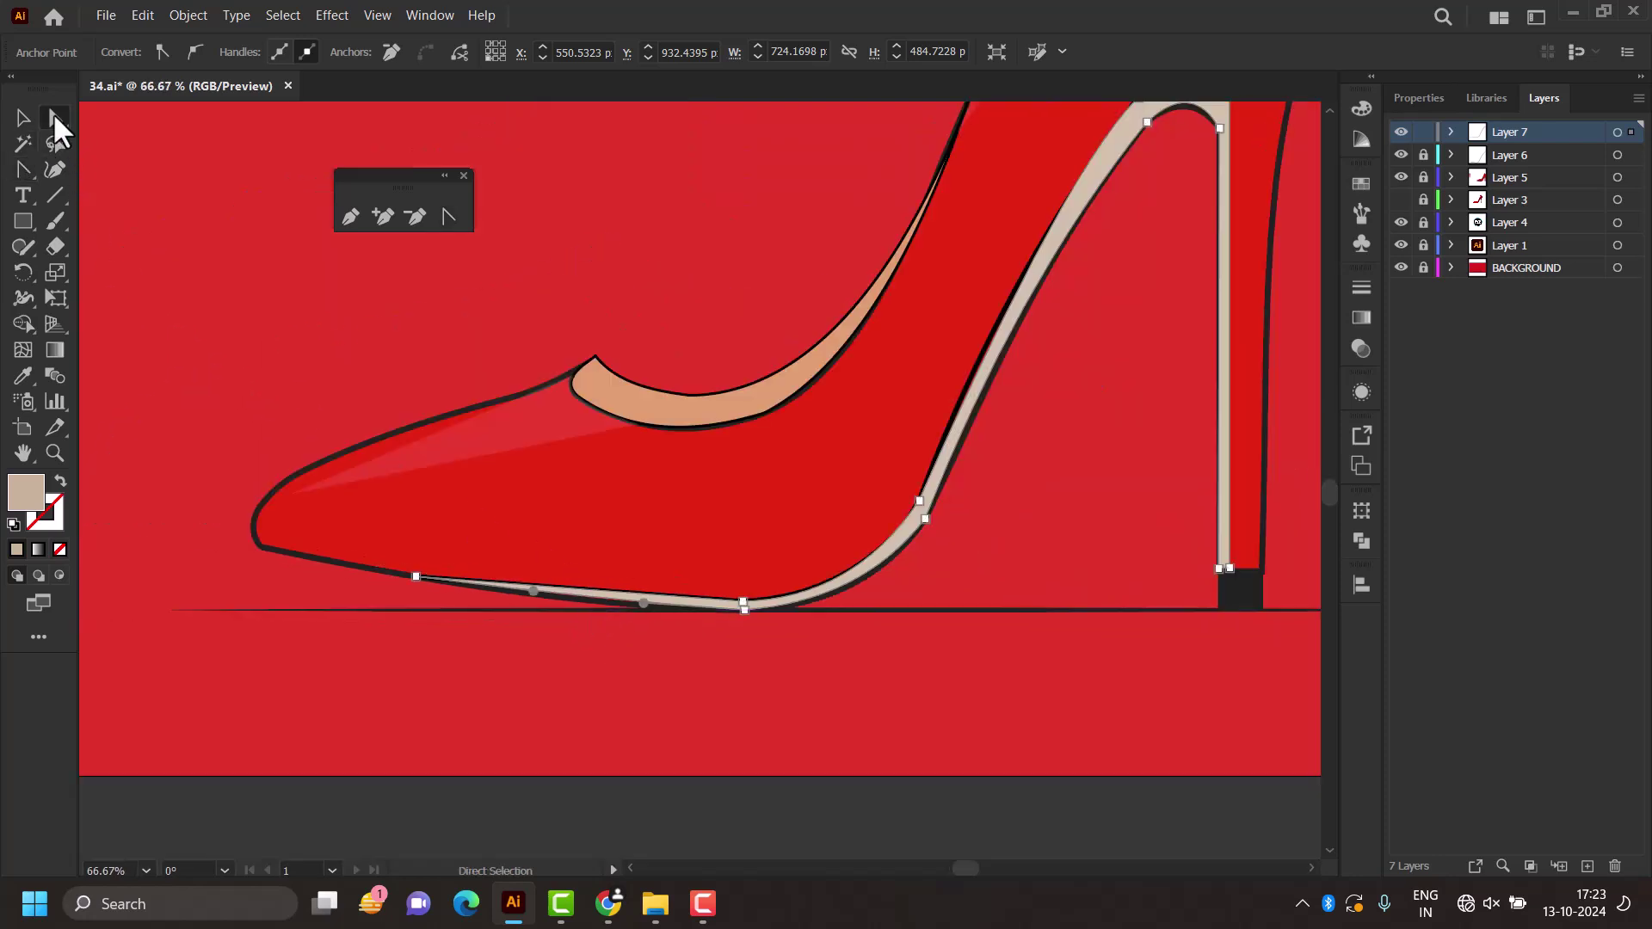
pyautogui.click(857, 766)
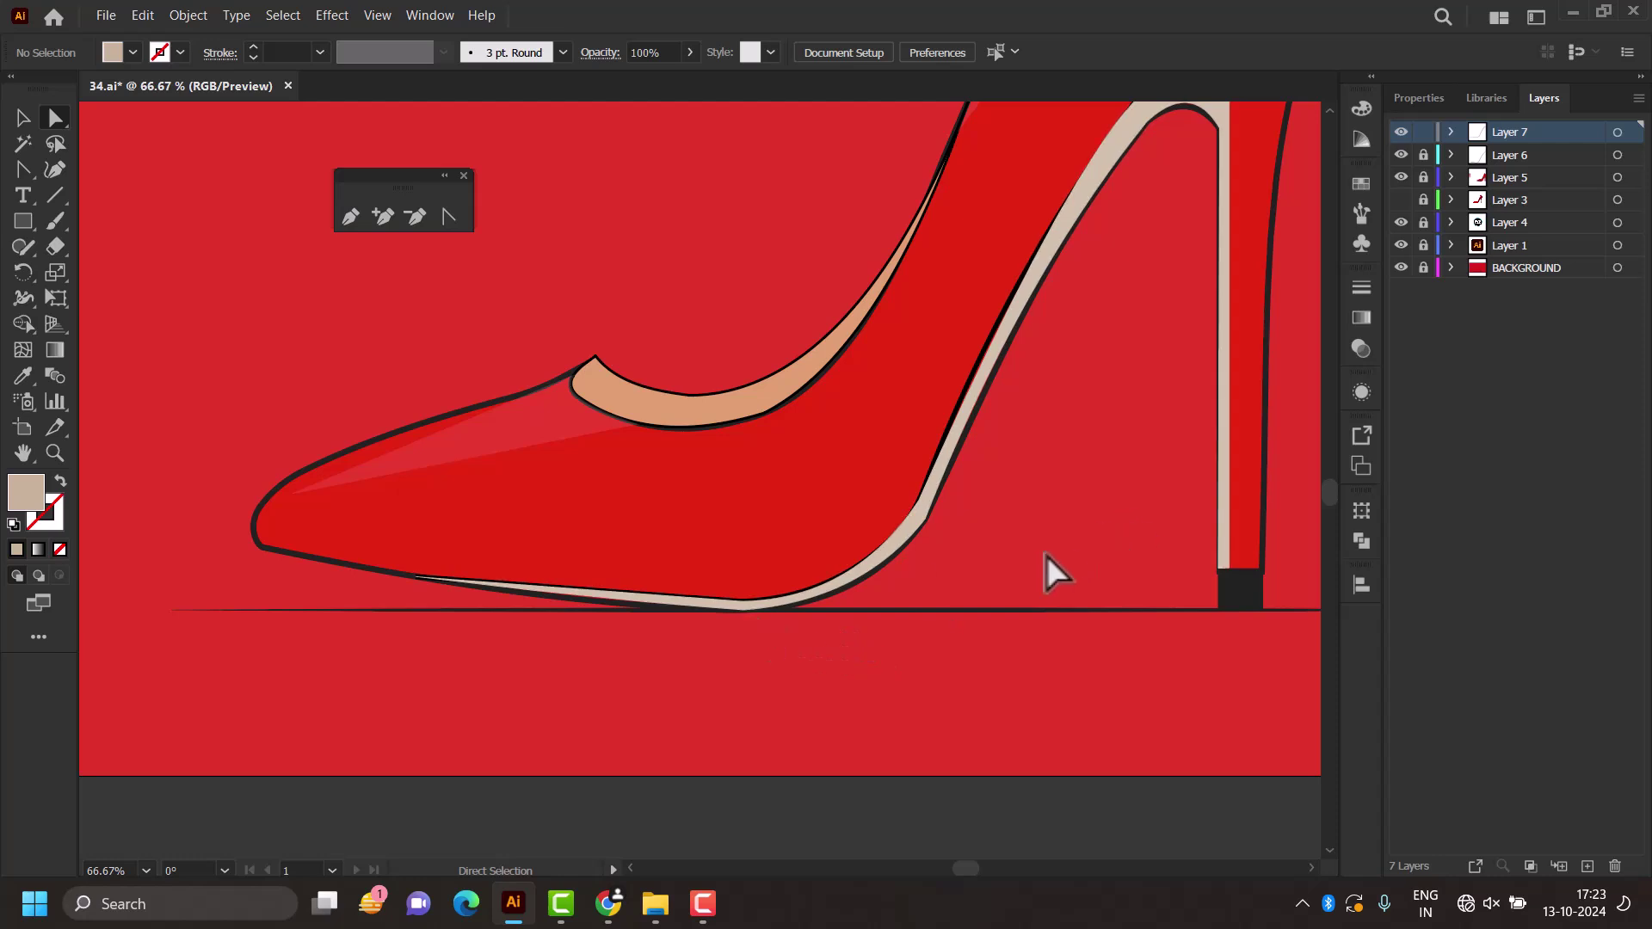
# Step: Round the beige panel's corner at the top of the heel with live-corner widgets
pyautogui.moveTo(1046, 556); pyautogui.dragTo(1189, 299)
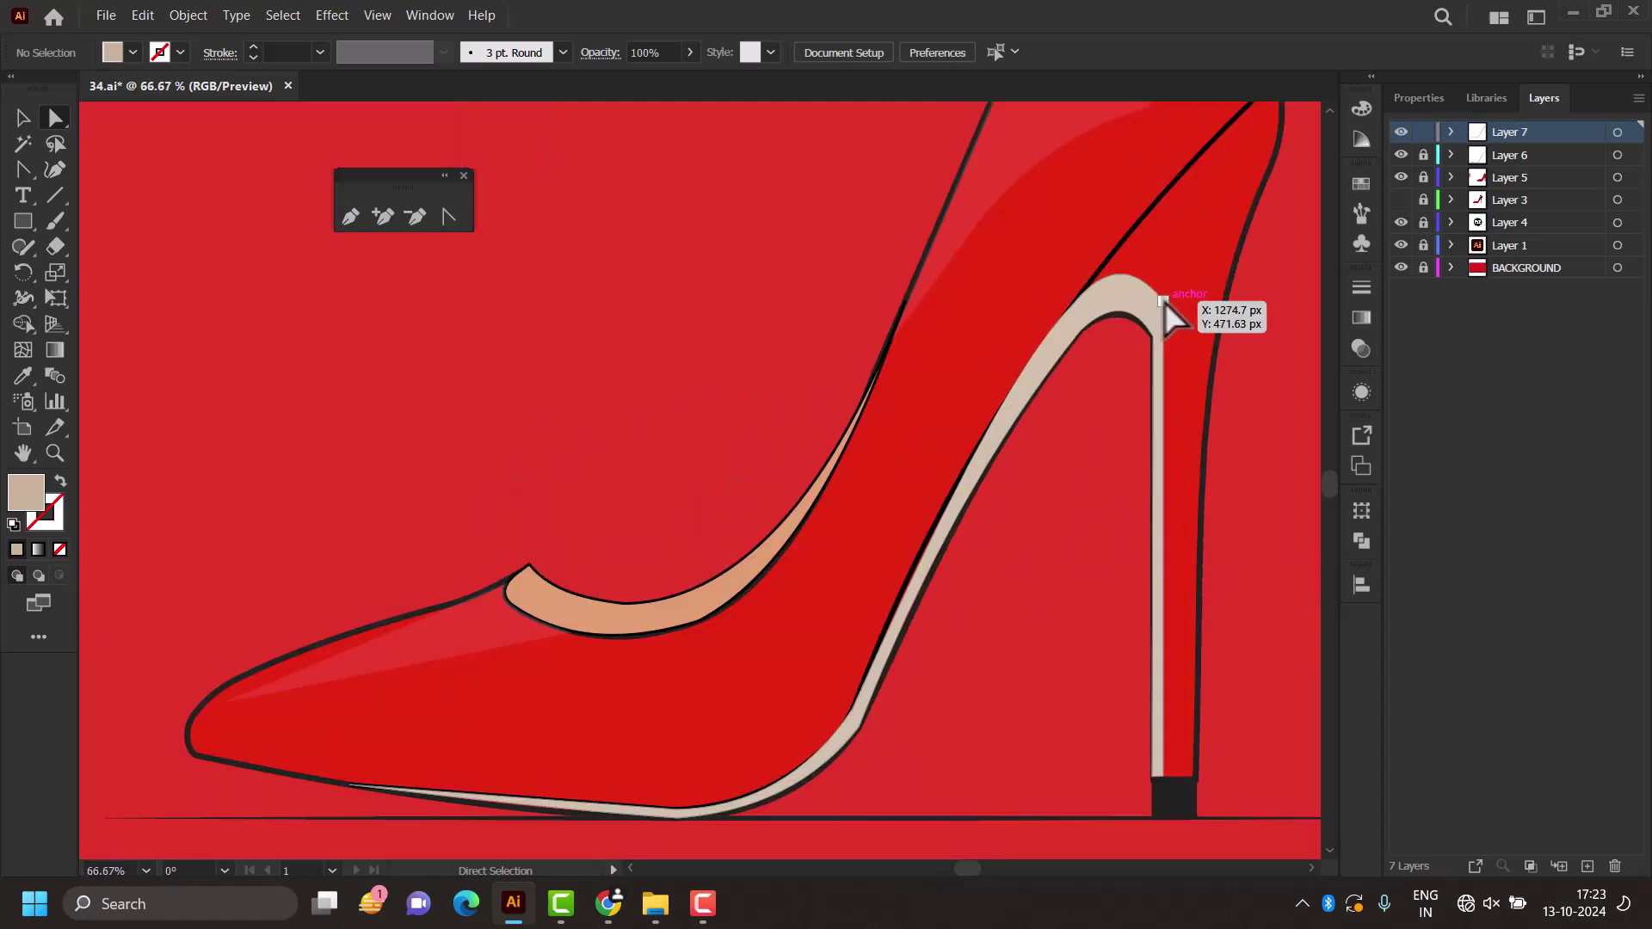
pyautogui.click(1165, 302)
pyautogui.moveTo(1121, 349); pyautogui.dragTo(1024, 426)
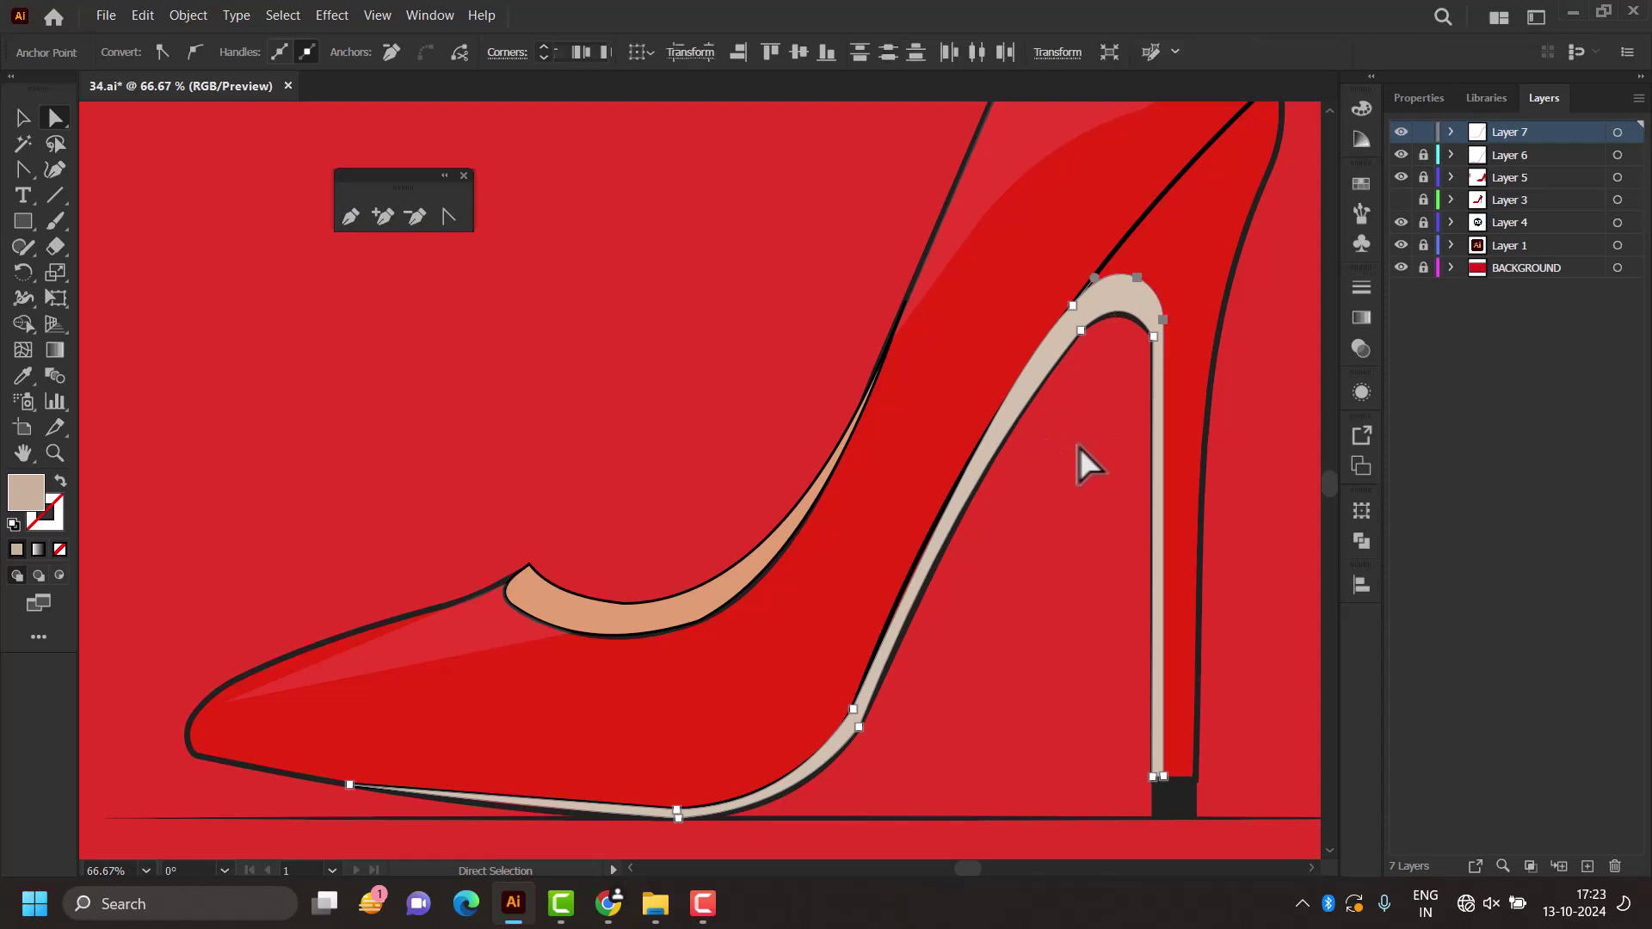
pyautogui.click(1082, 444)
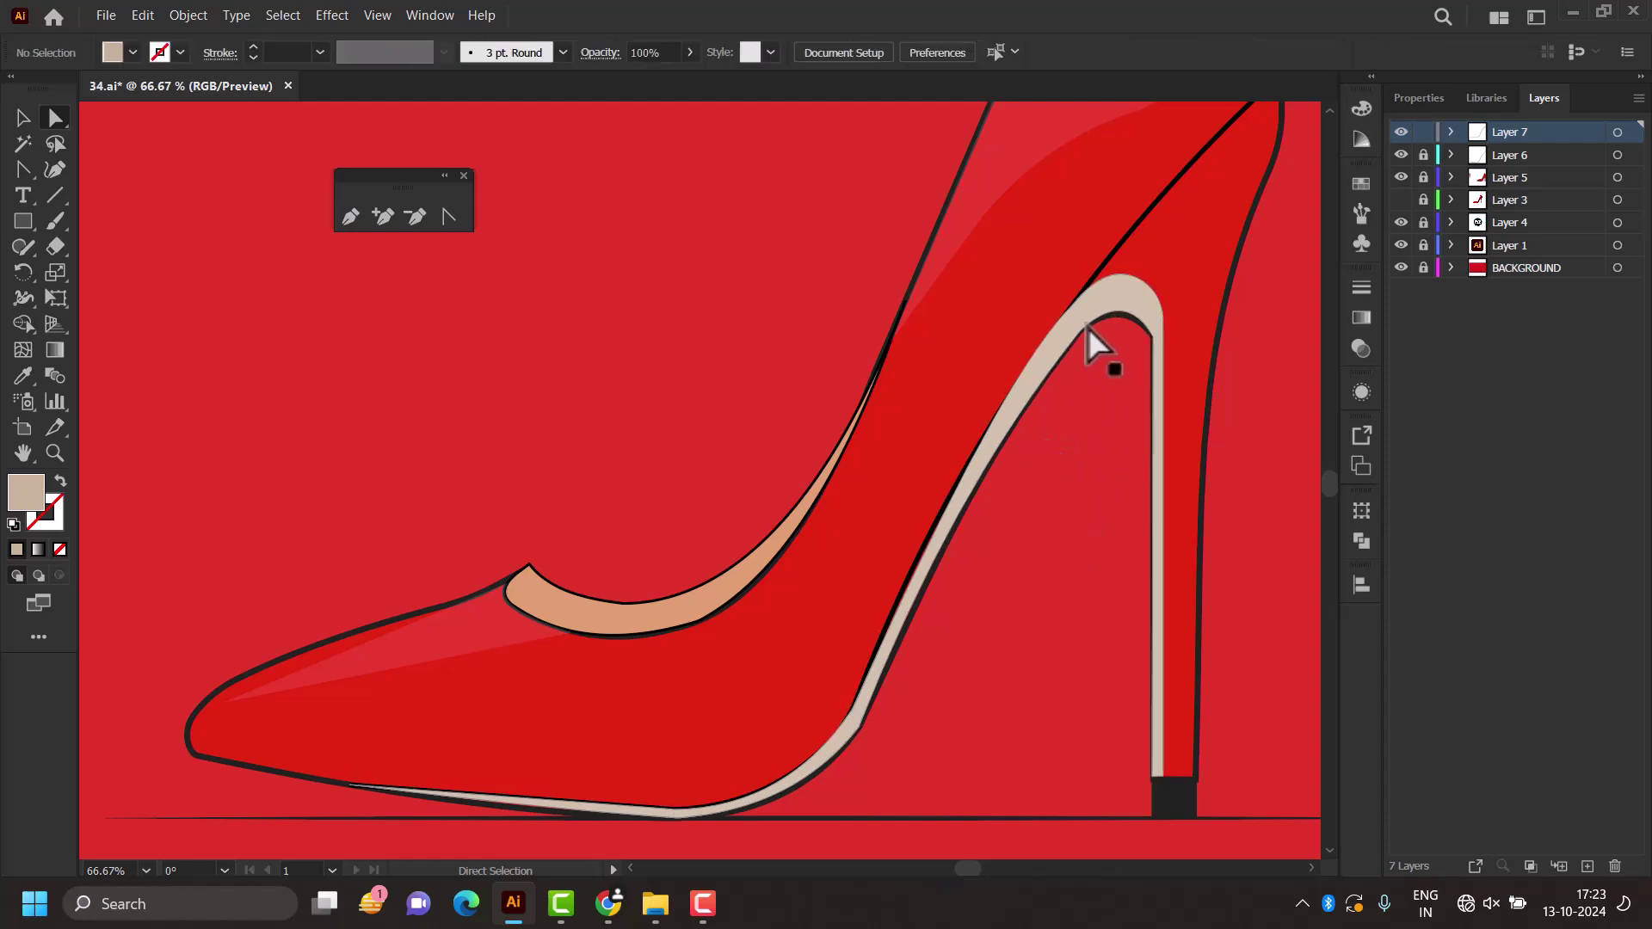
pyautogui.click(1086, 330)
pyautogui.moveTo(1093, 340); pyautogui.dragTo(1134, 508)
pyautogui.click(1093, 472)
# Step: Round the panel's corner where the sole sweeps up into the heel
pyautogui.scroll(-1, 1078, 467)
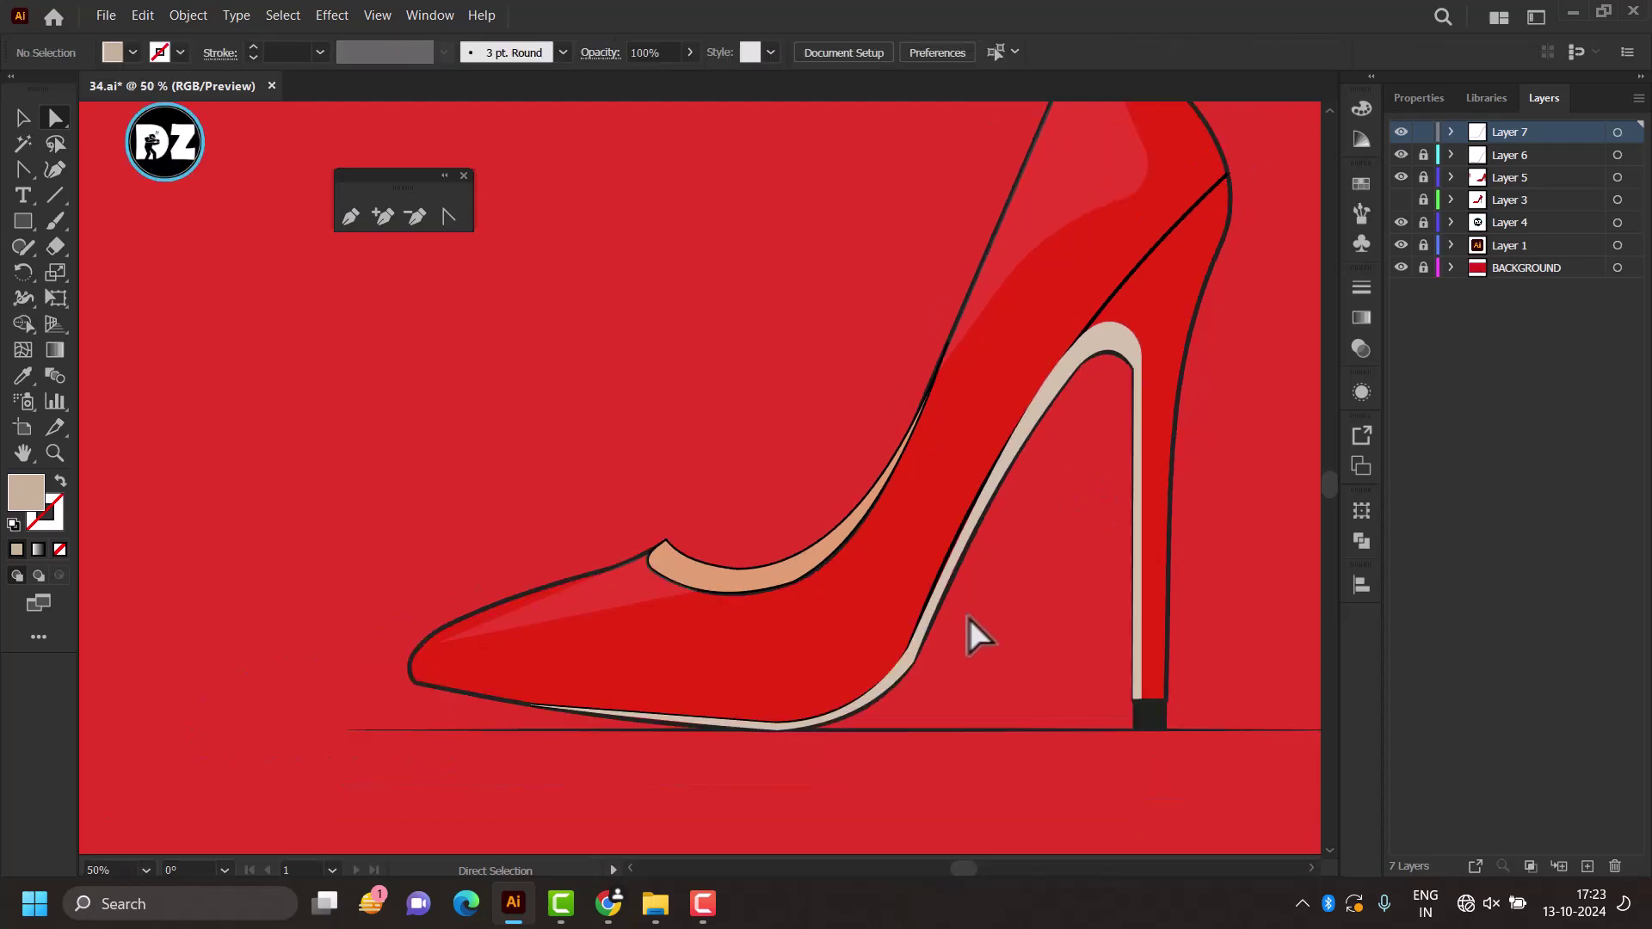
pyautogui.scroll(2, 907, 673)
pyautogui.click(917, 656)
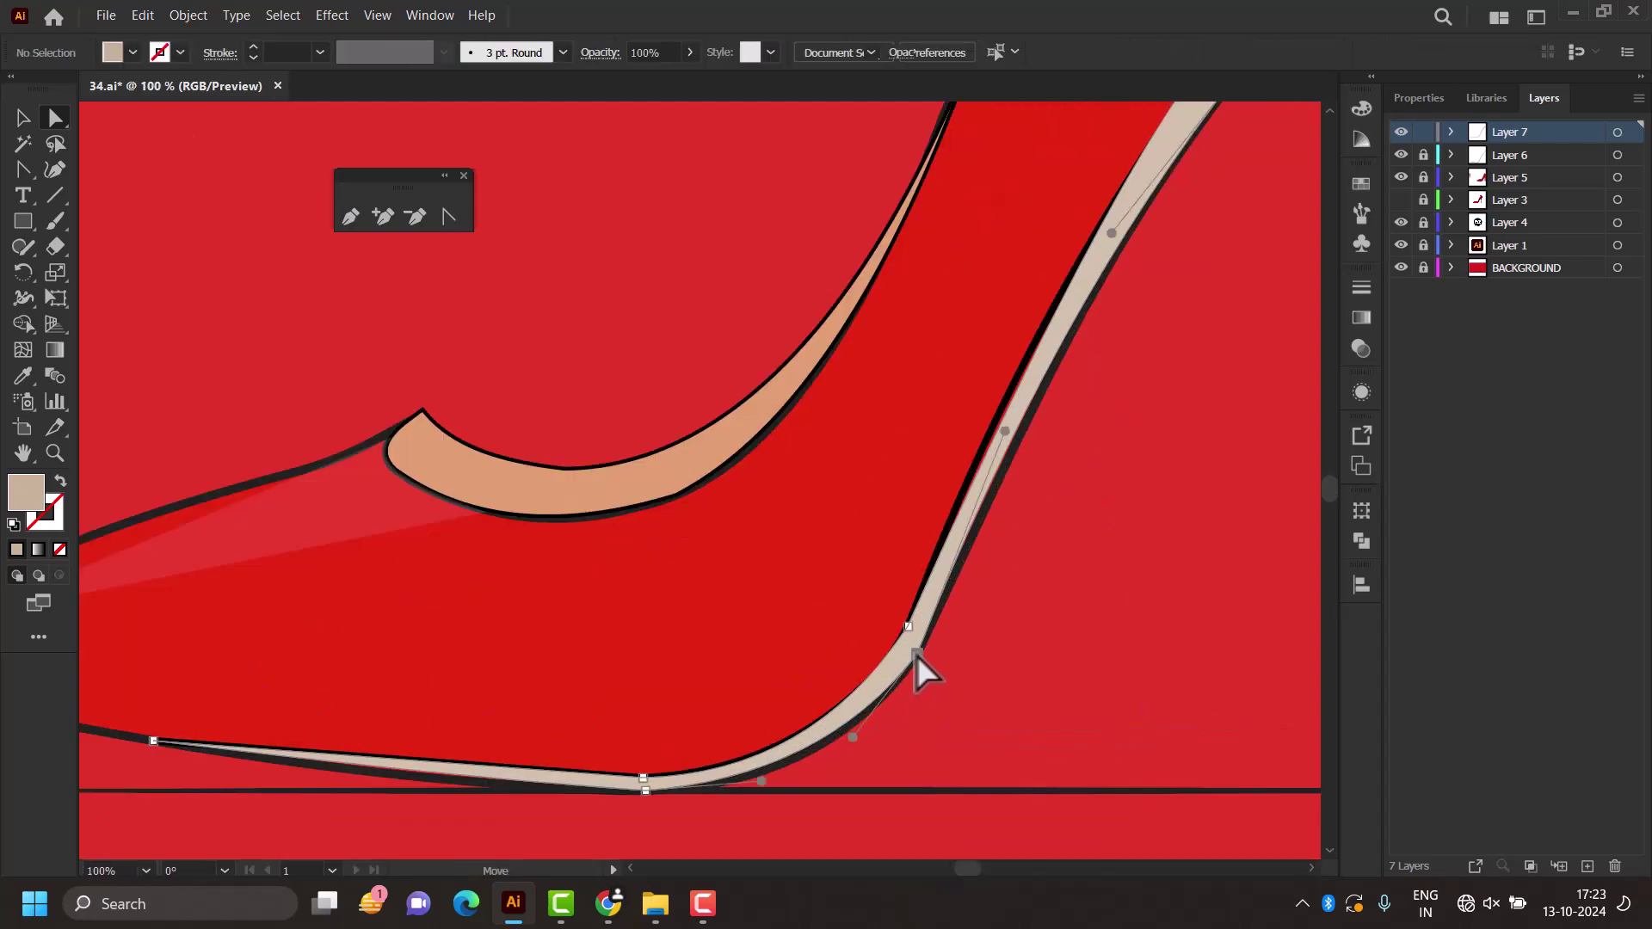
pyautogui.moveTo(904, 647); pyautogui.dragTo(687, 469)
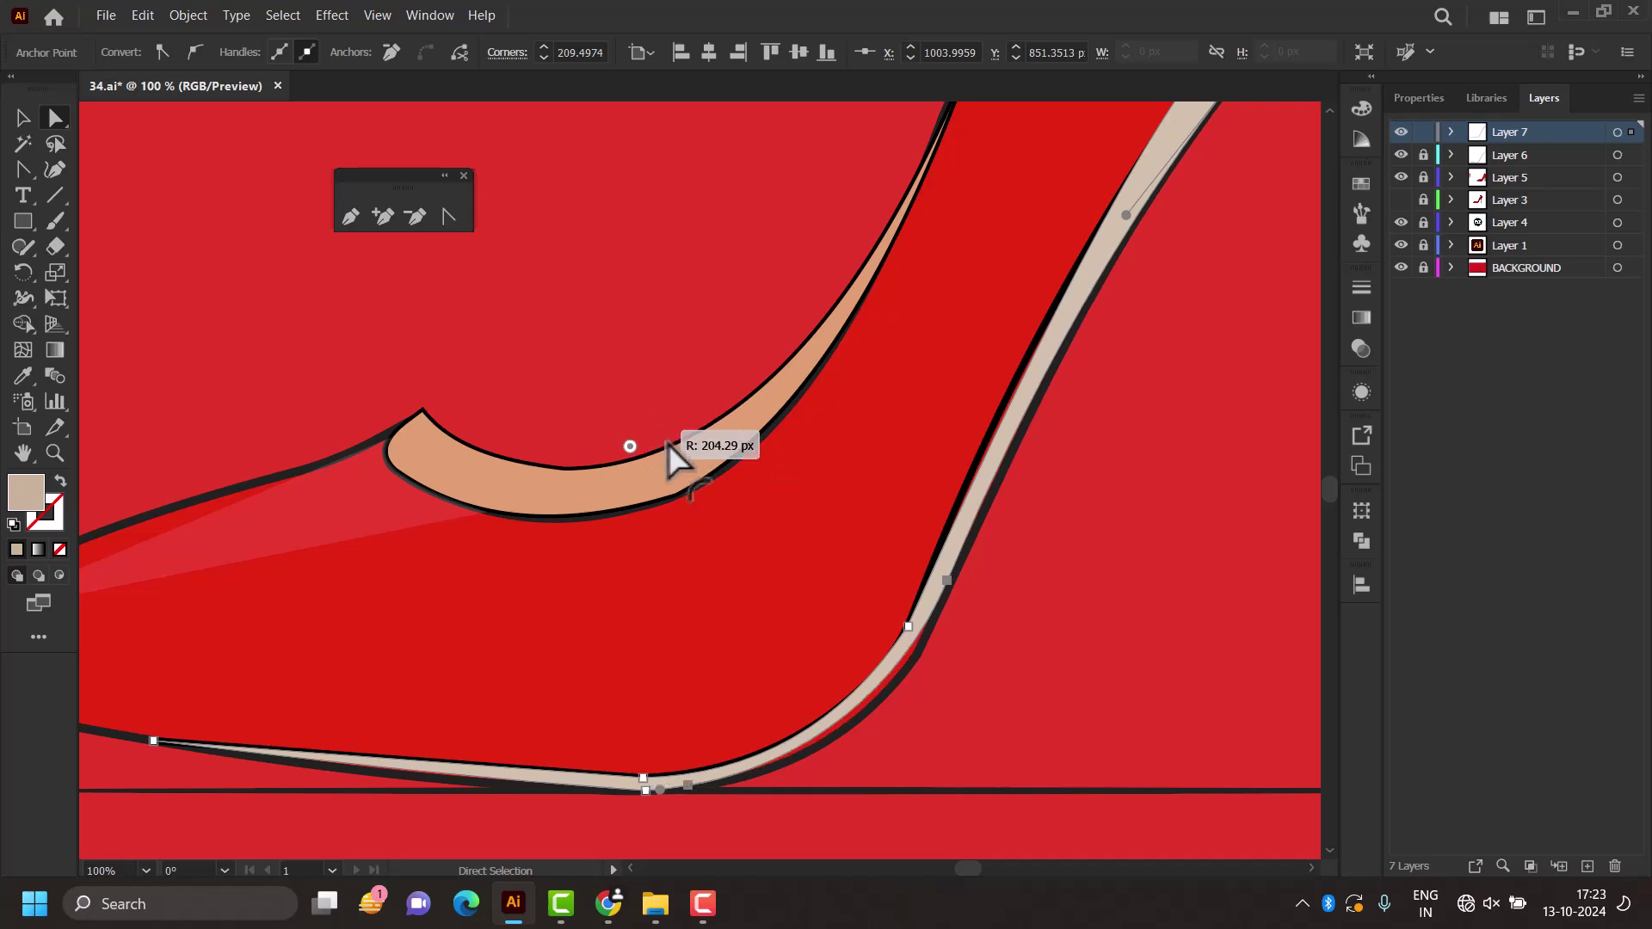
pyautogui.click(818, 606)
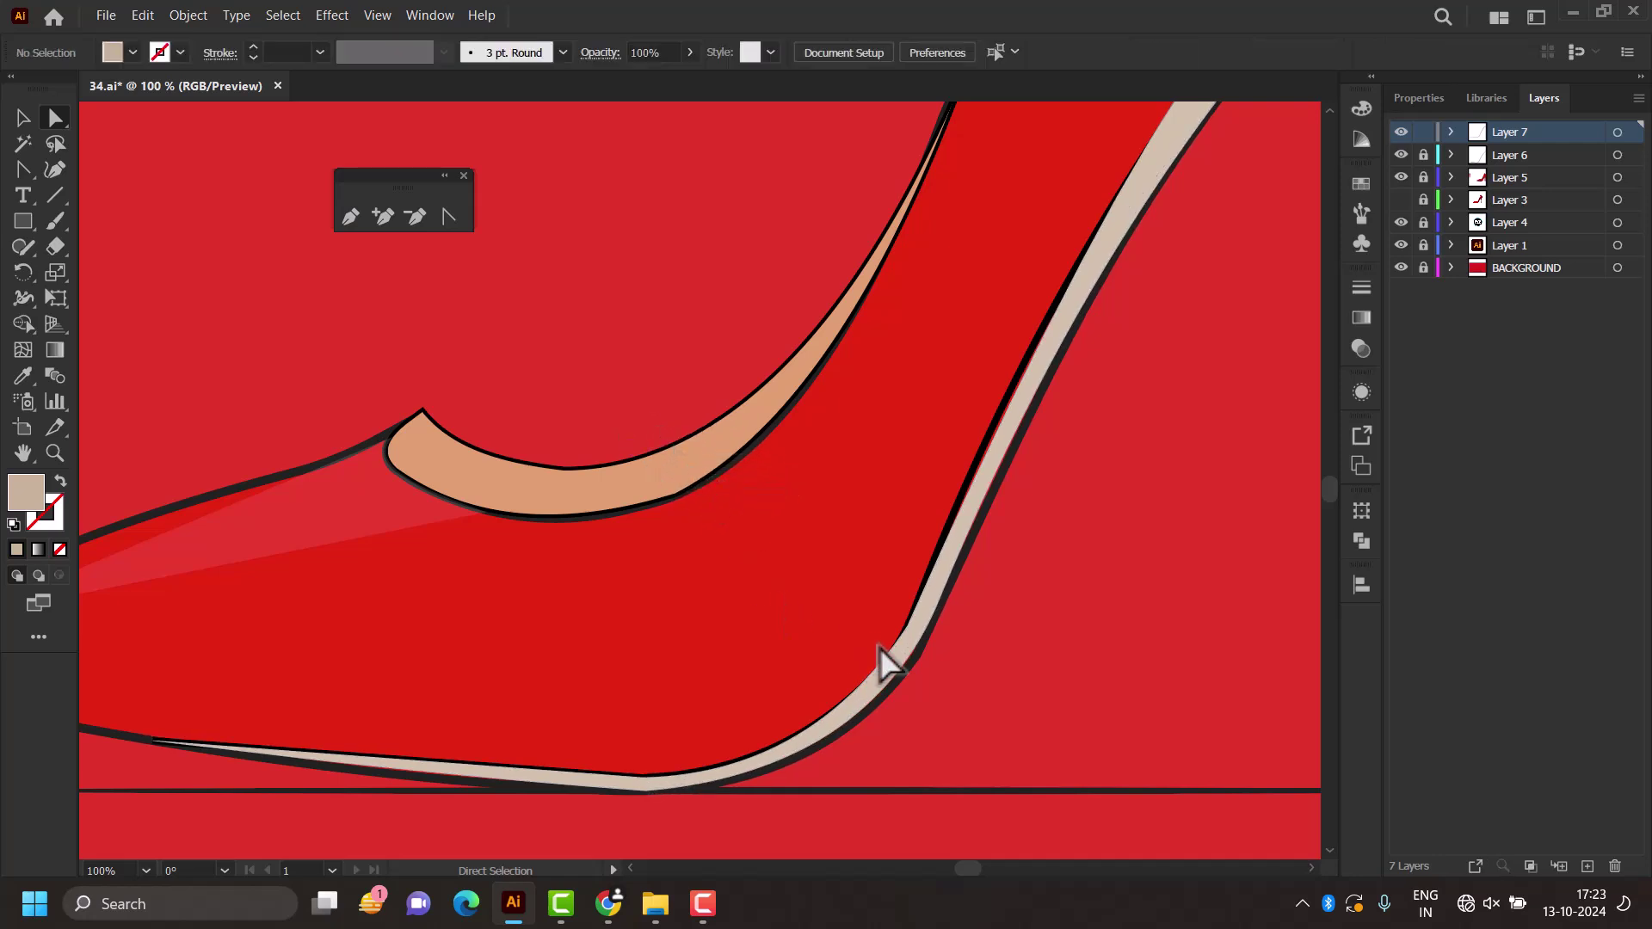
pyautogui.click(909, 636)
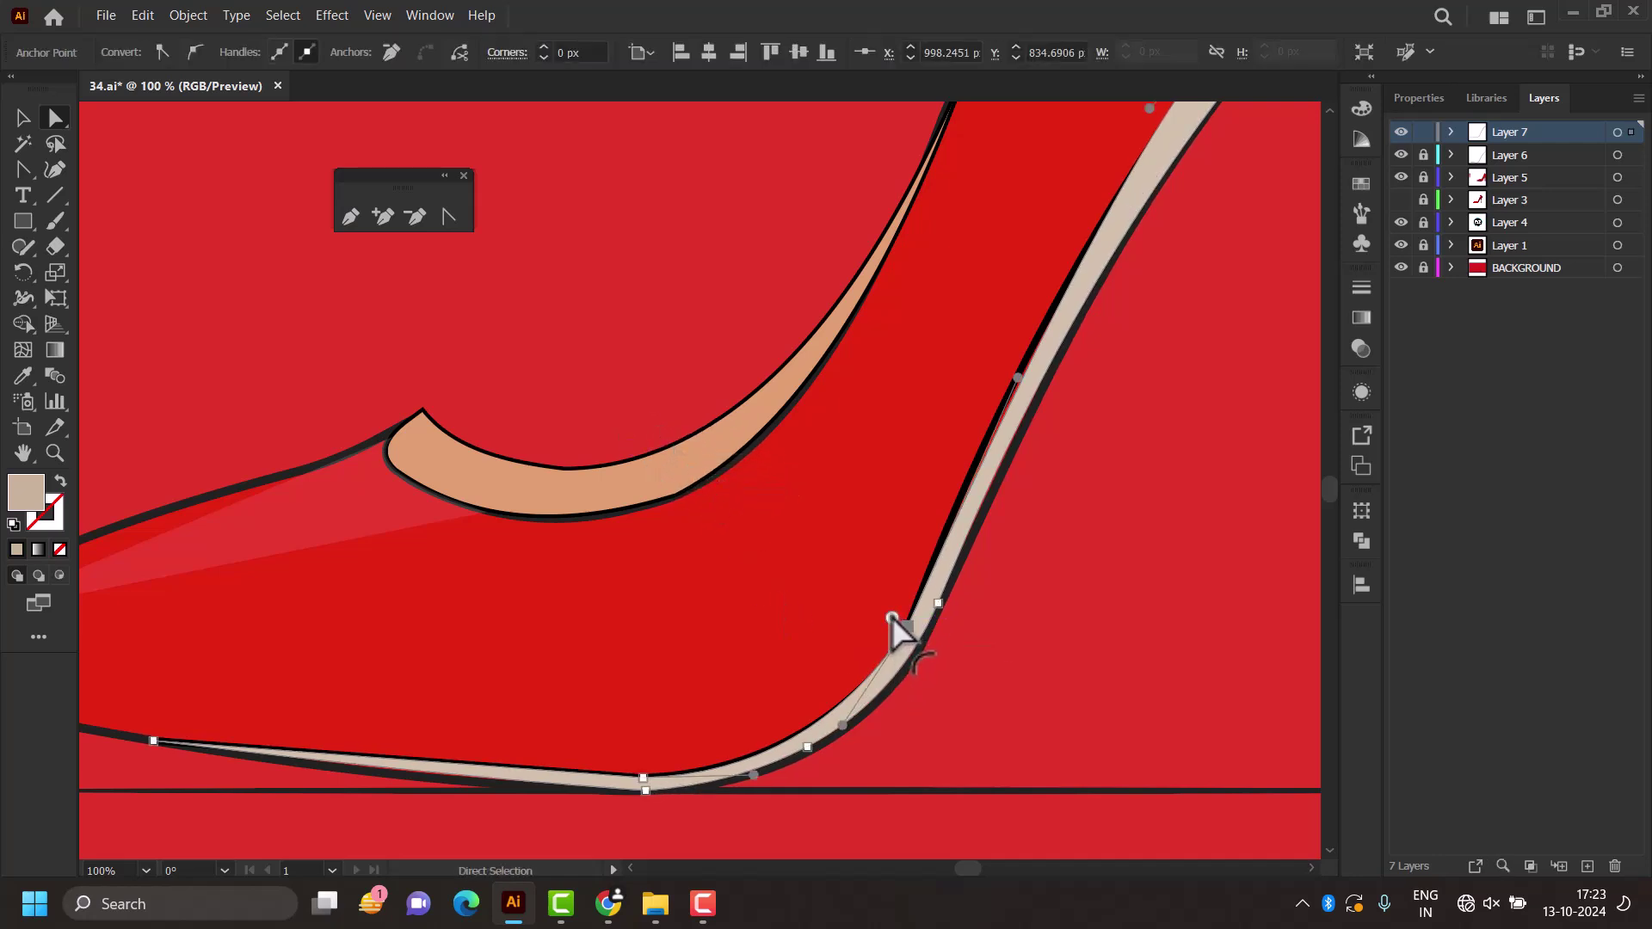
pyautogui.moveTo(893, 633)
pyautogui.mouseDown()
pyautogui.moveTo(843, 584)
pyautogui.moveTo(885, 590)
pyautogui.moveTo(829, 538)
pyautogui.mouseUp()
pyautogui.click(866, 590)
pyautogui.scroll(-1, 876, 587)
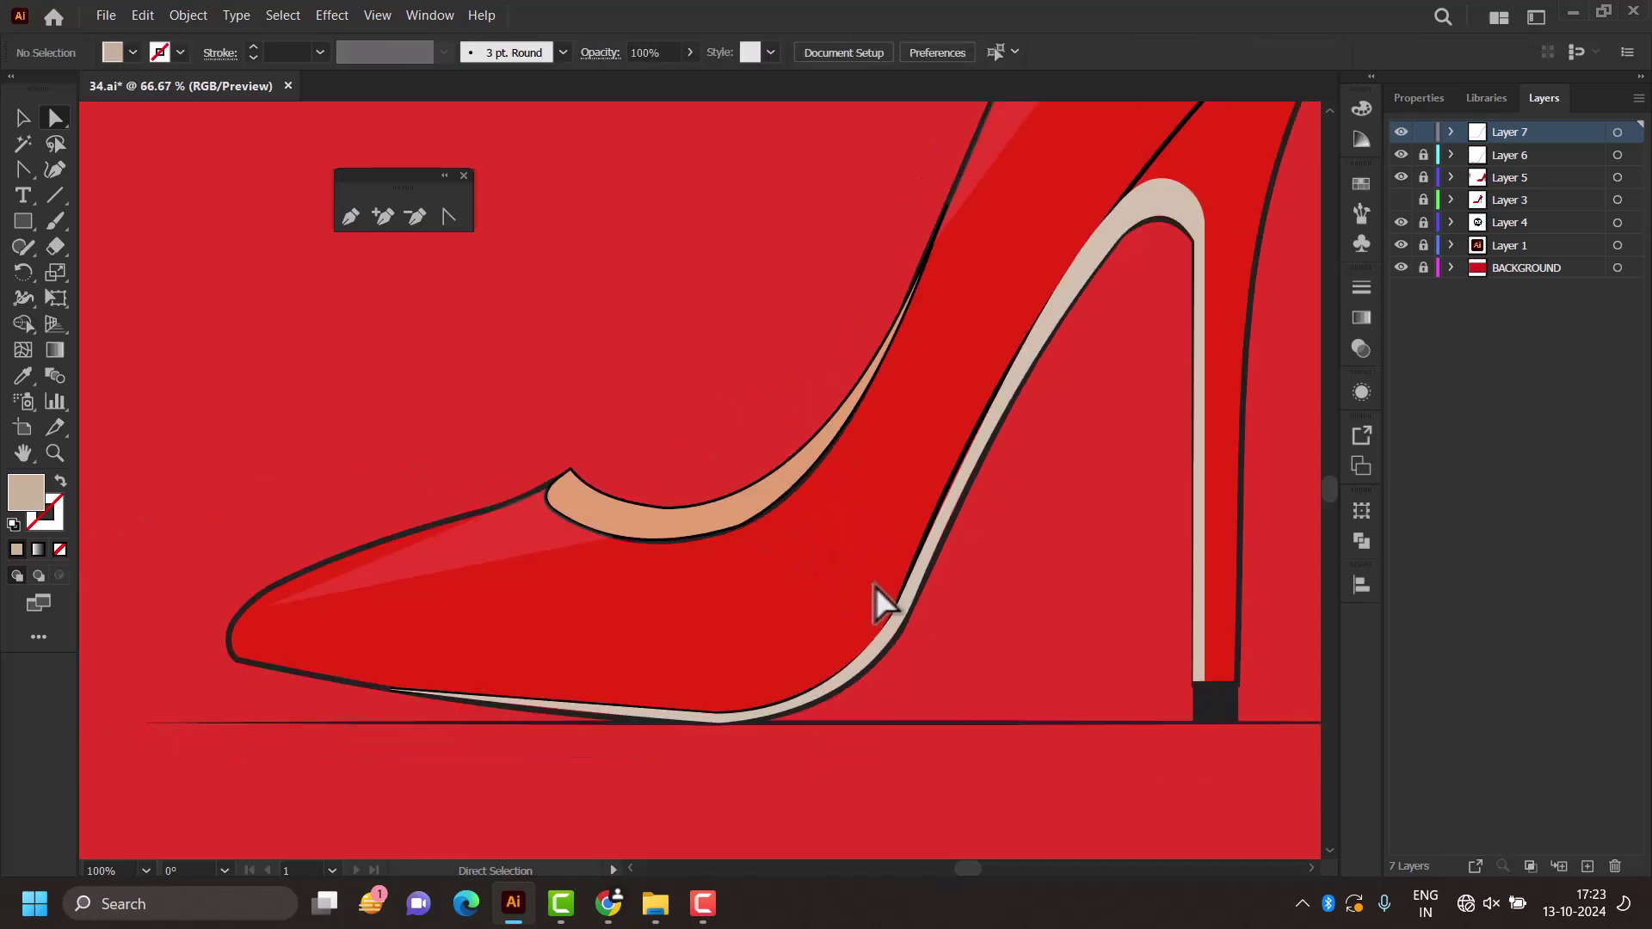
pyautogui.scroll(-2, 886, 601)
pyautogui.scroll(-1, 889, 601)
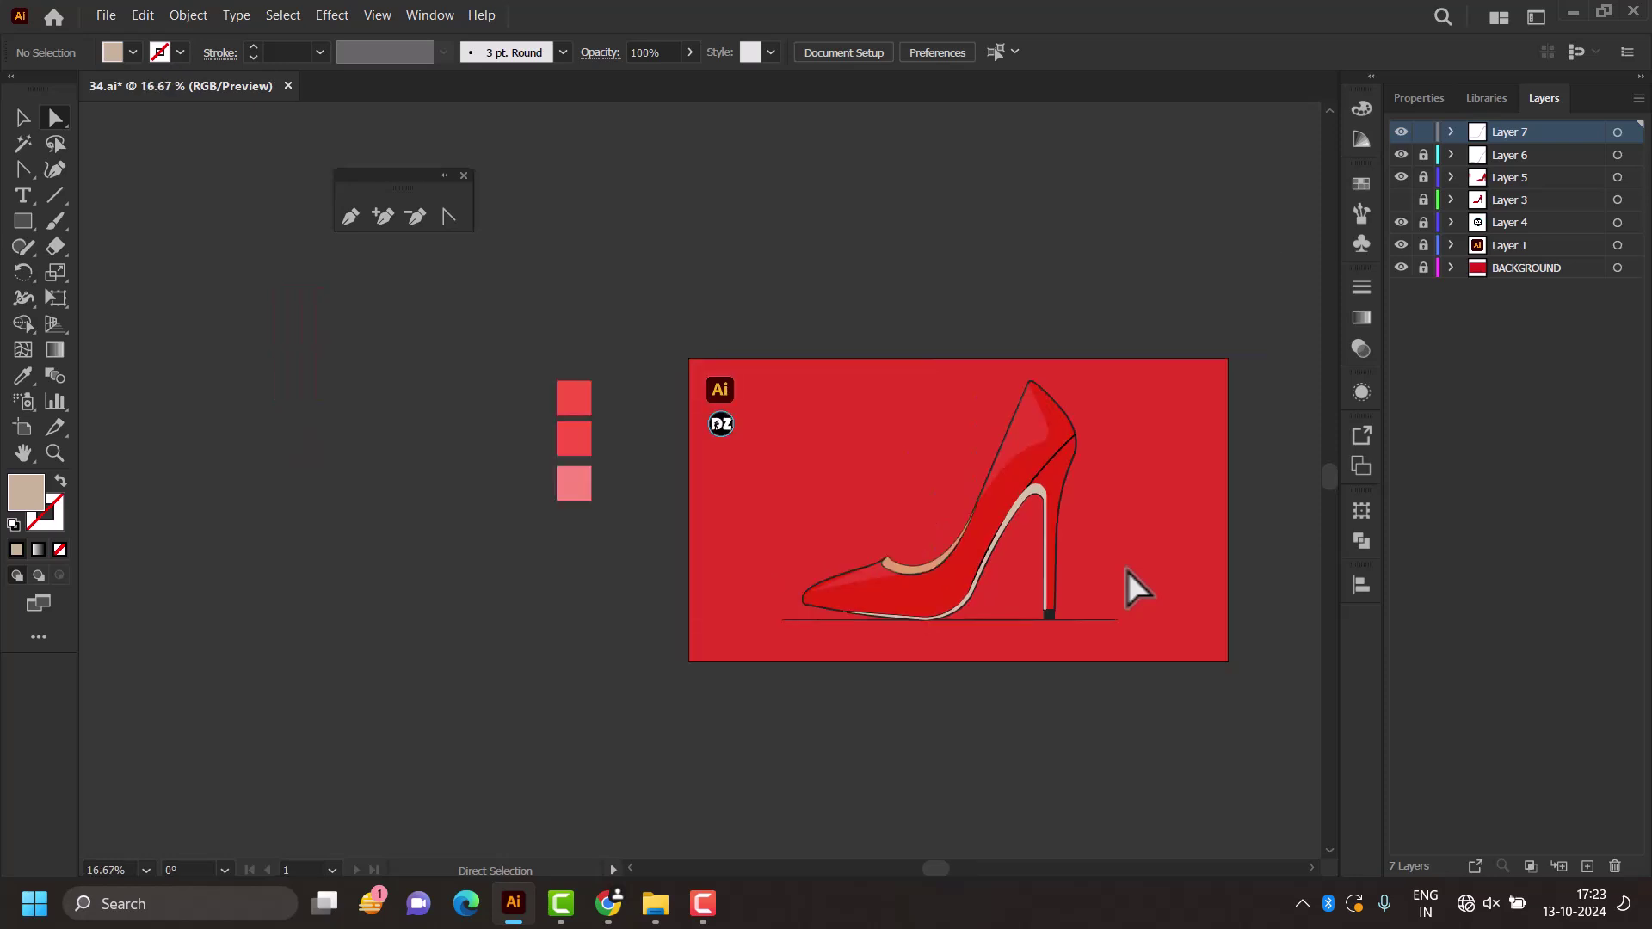
# Step: Set the beige heel-and-sole panel's opacity to 59%, then fit the artboard in the window
pyautogui.click(998, 456)
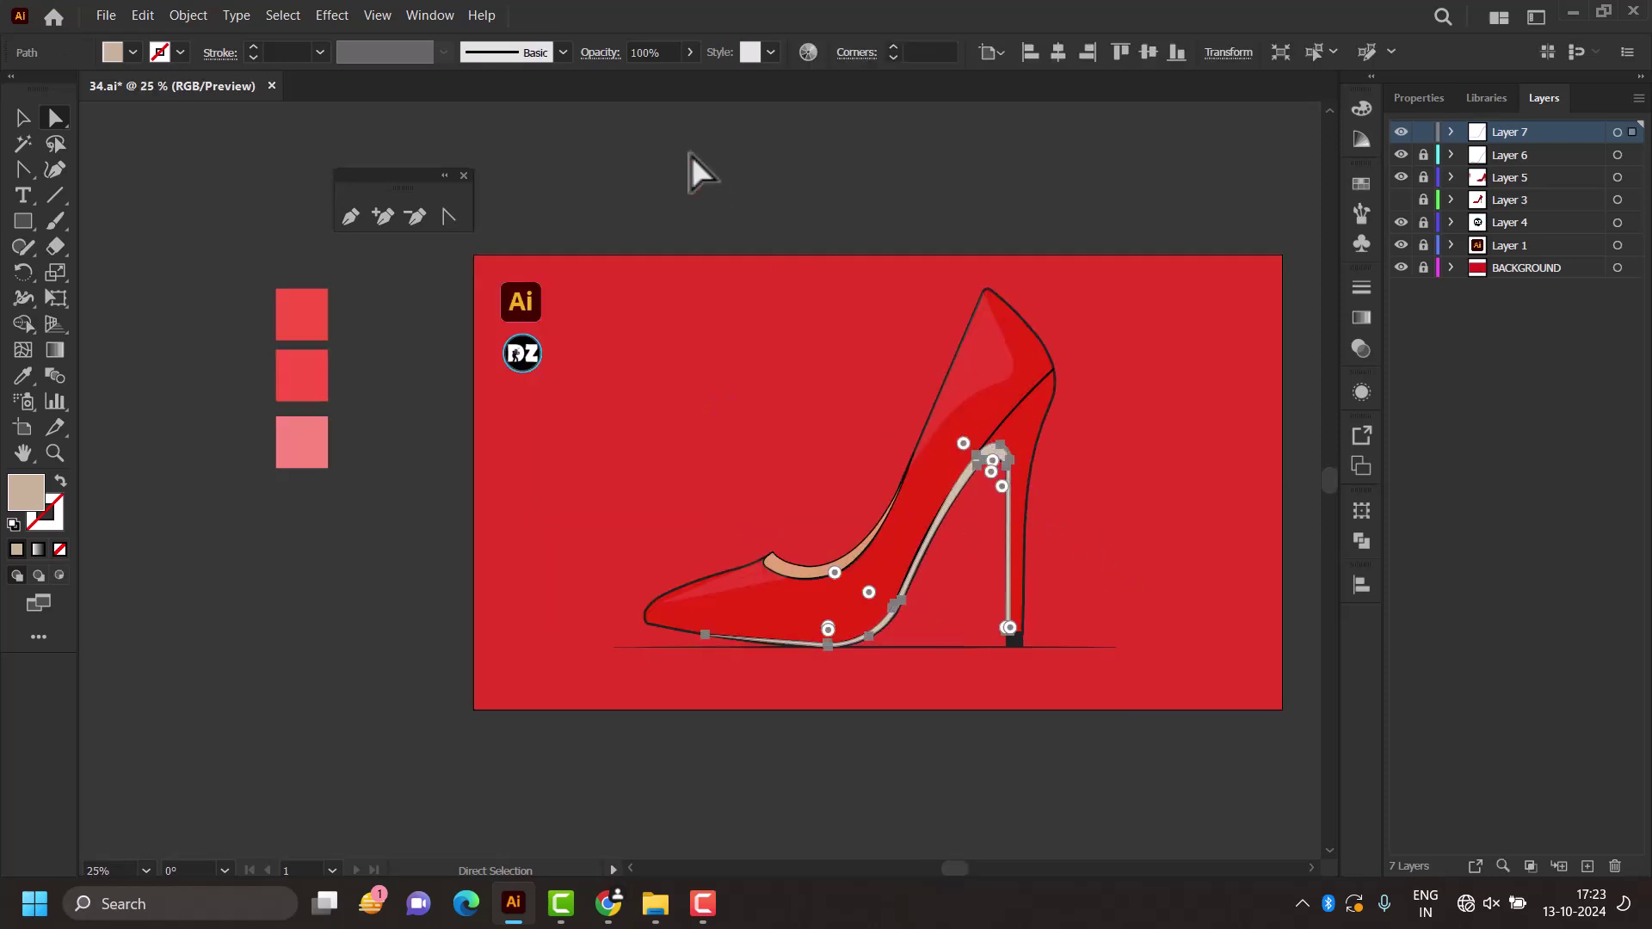
pyautogui.click(690, 52)
pyautogui.moveTo(660, 78); pyautogui.dragTo(644, 76)
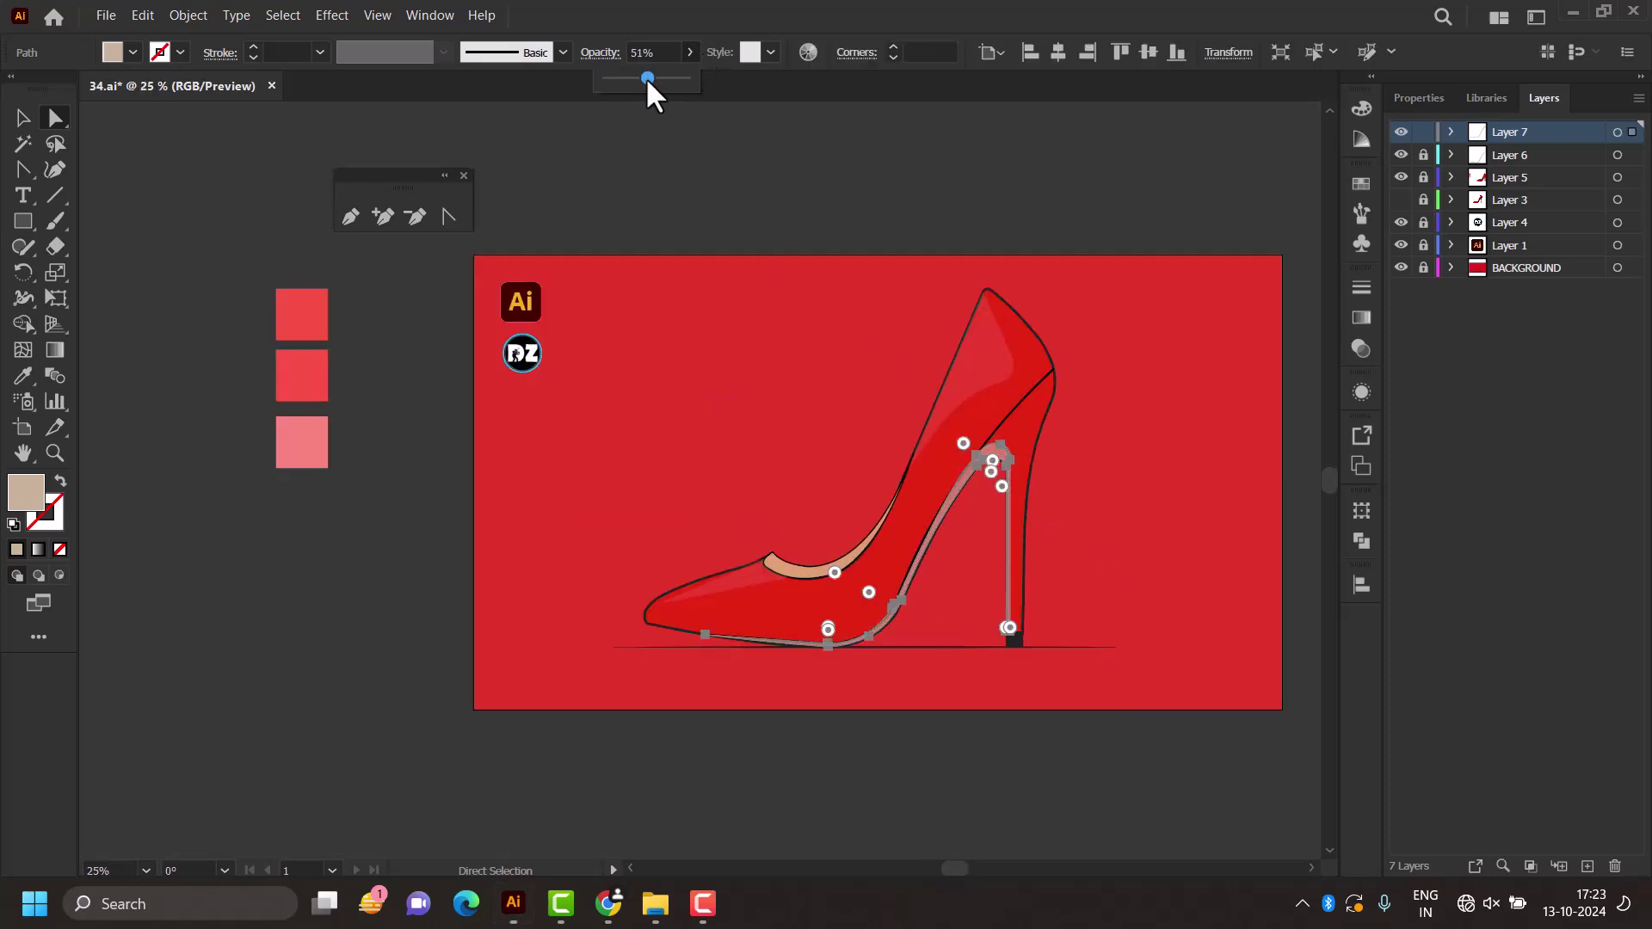
pyautogui.click(1186, 384)
pyautogui.scroll(-1, 1186, 384)
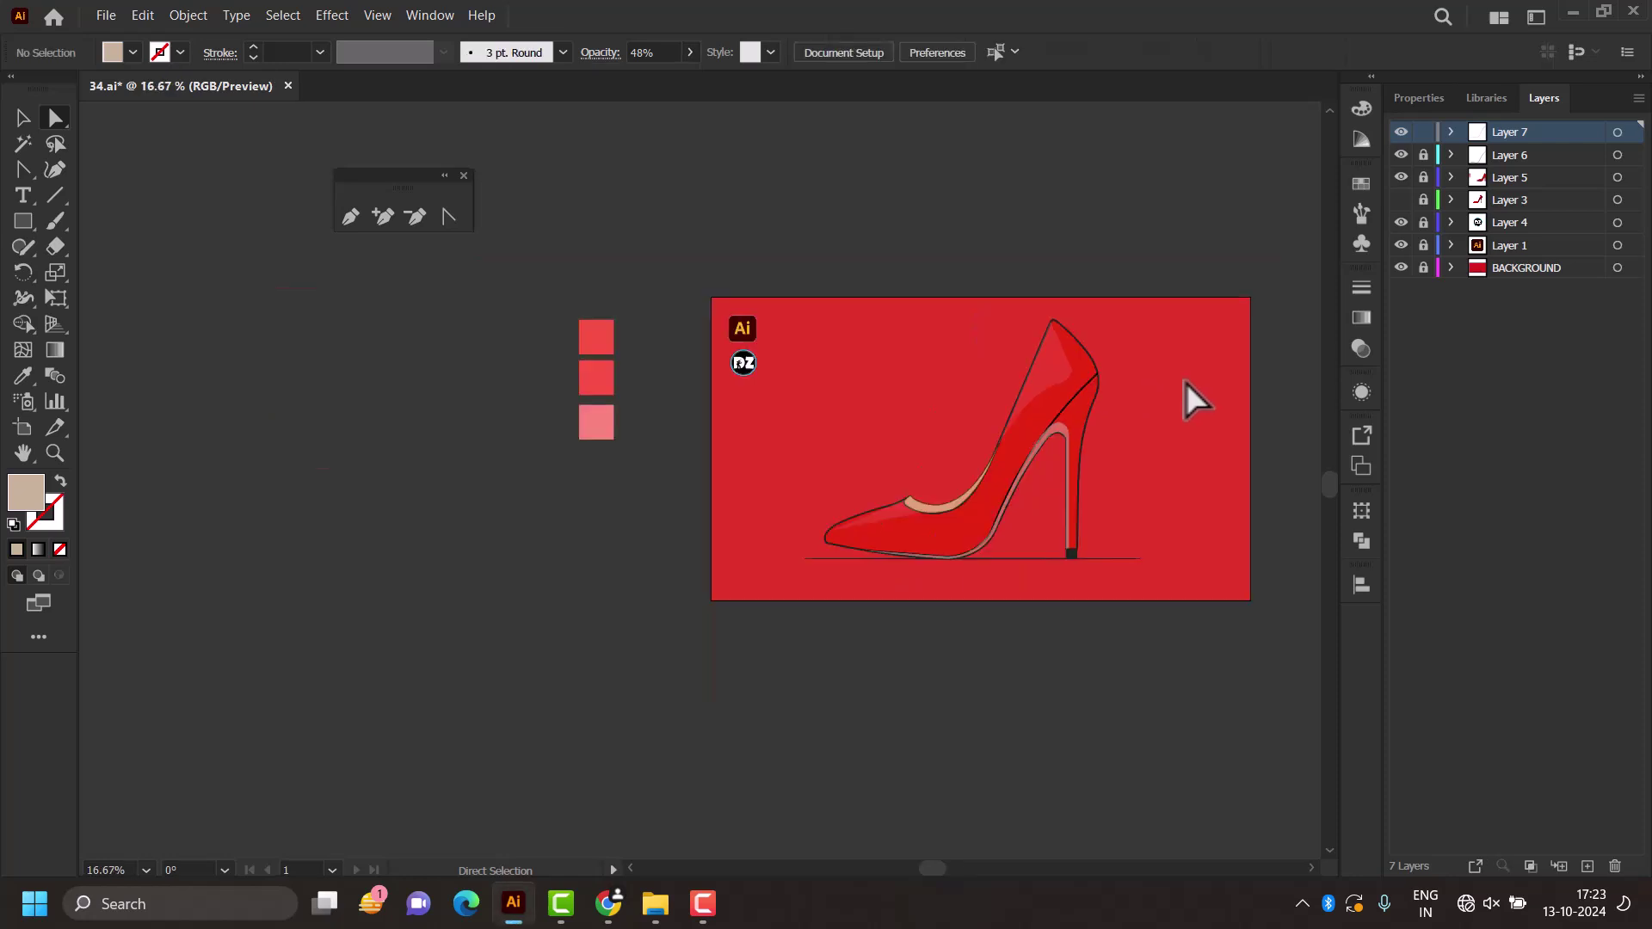
pyautogui.scroll(1, 1185, 384)
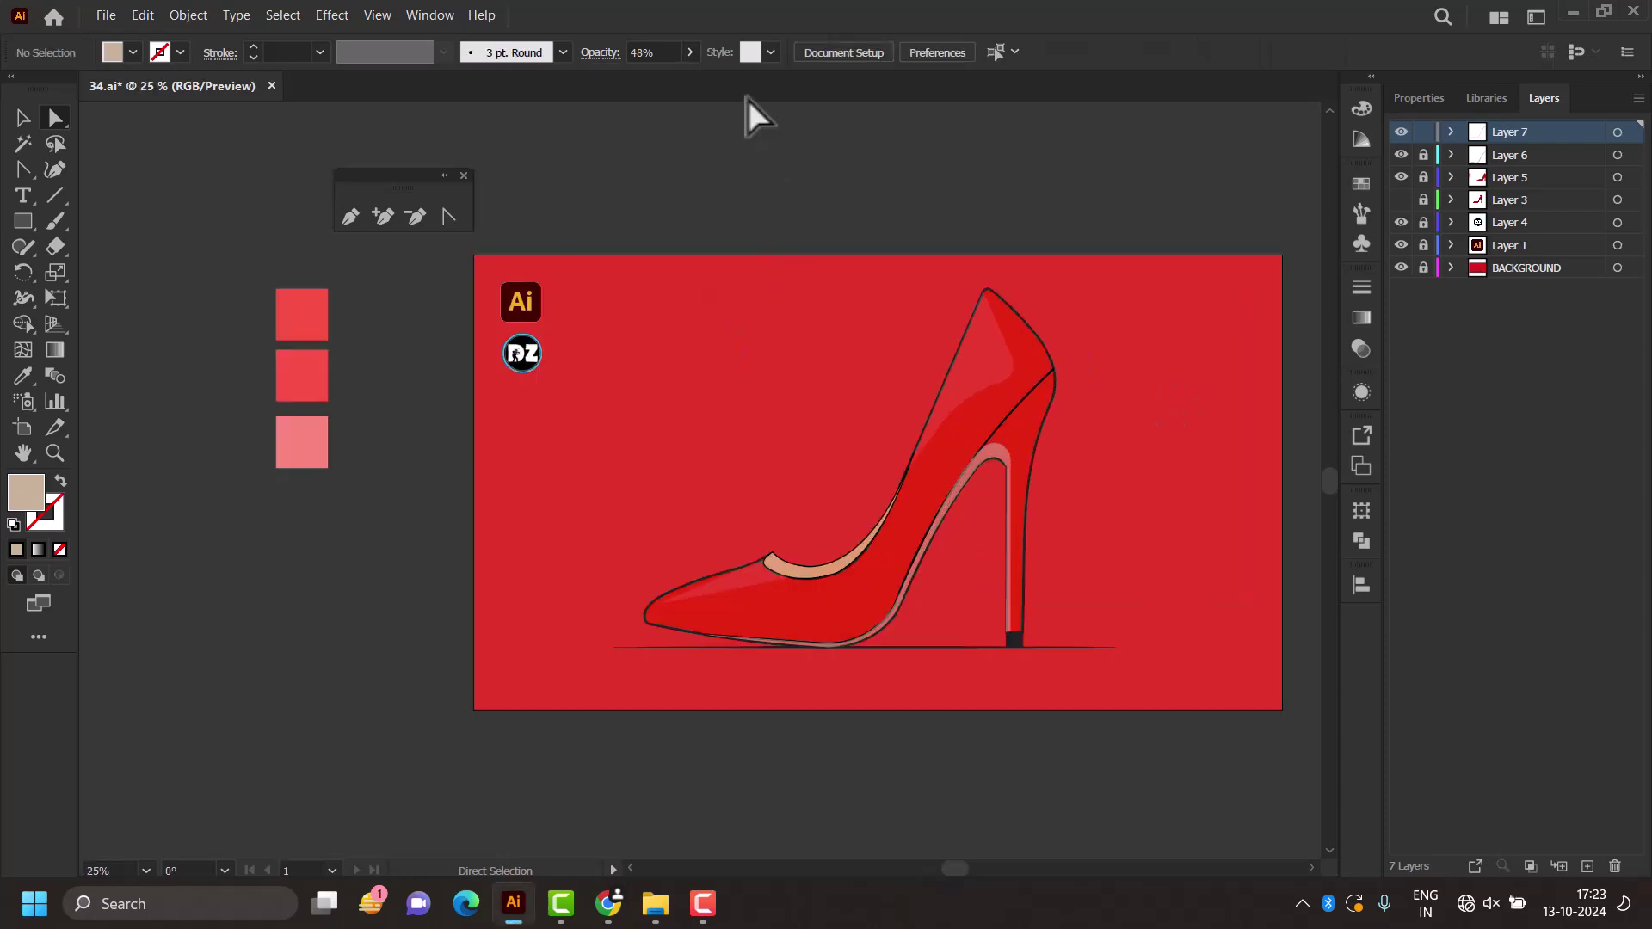
pyautogui.click(1006, 456)
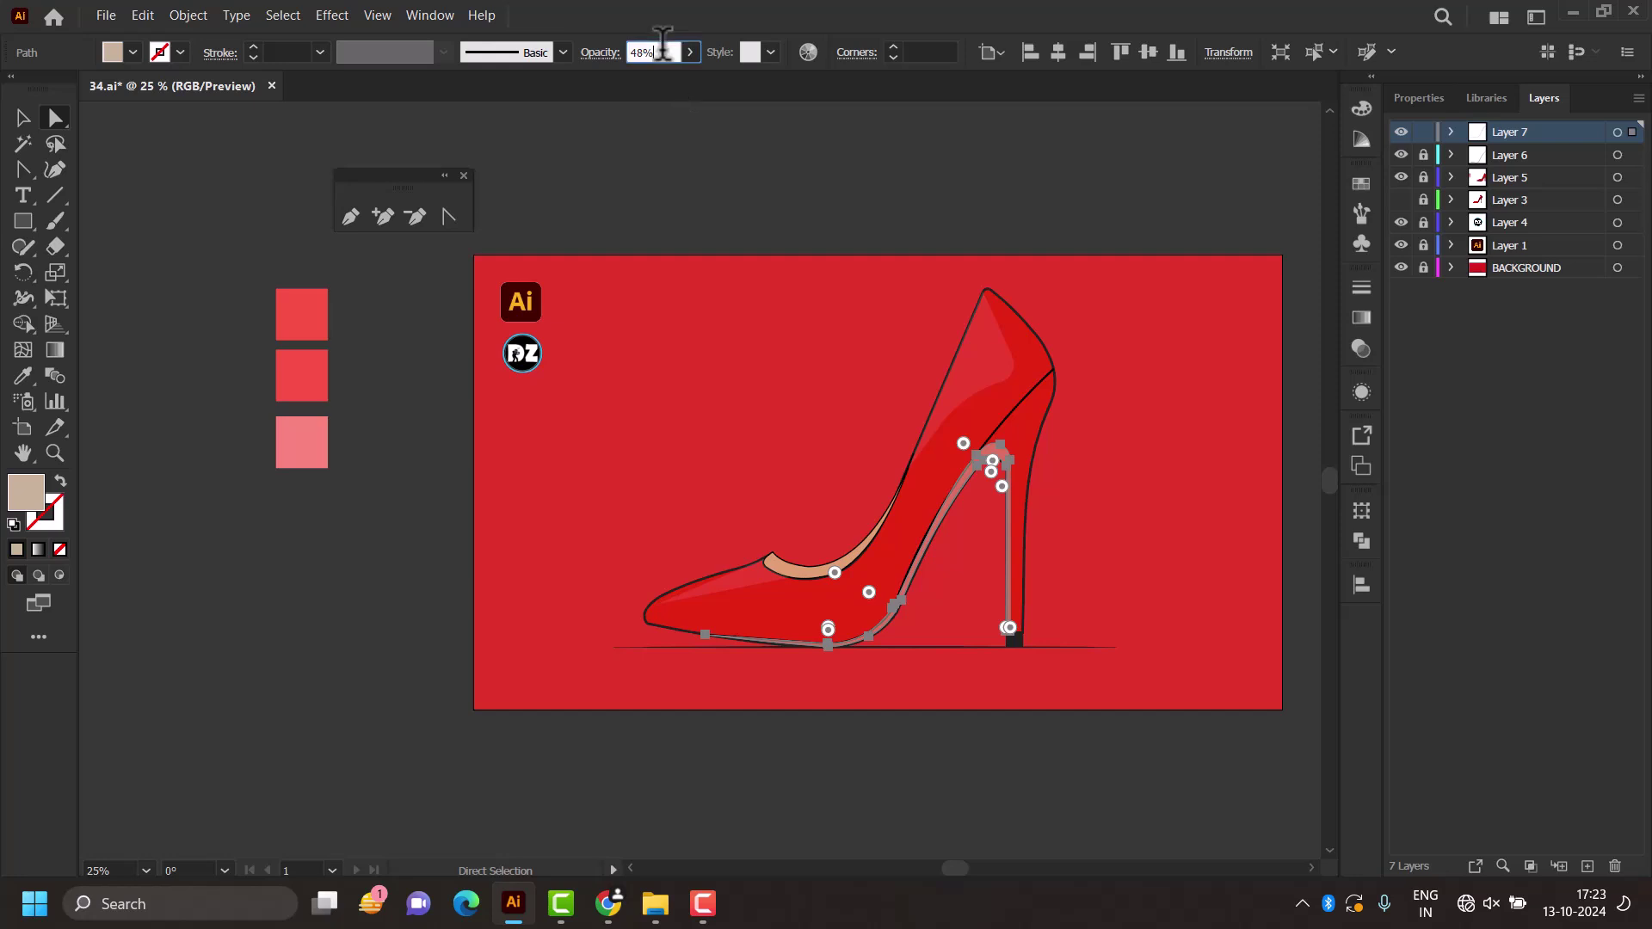
pyautogui.write('59')
pyautogui.click(906, 199)
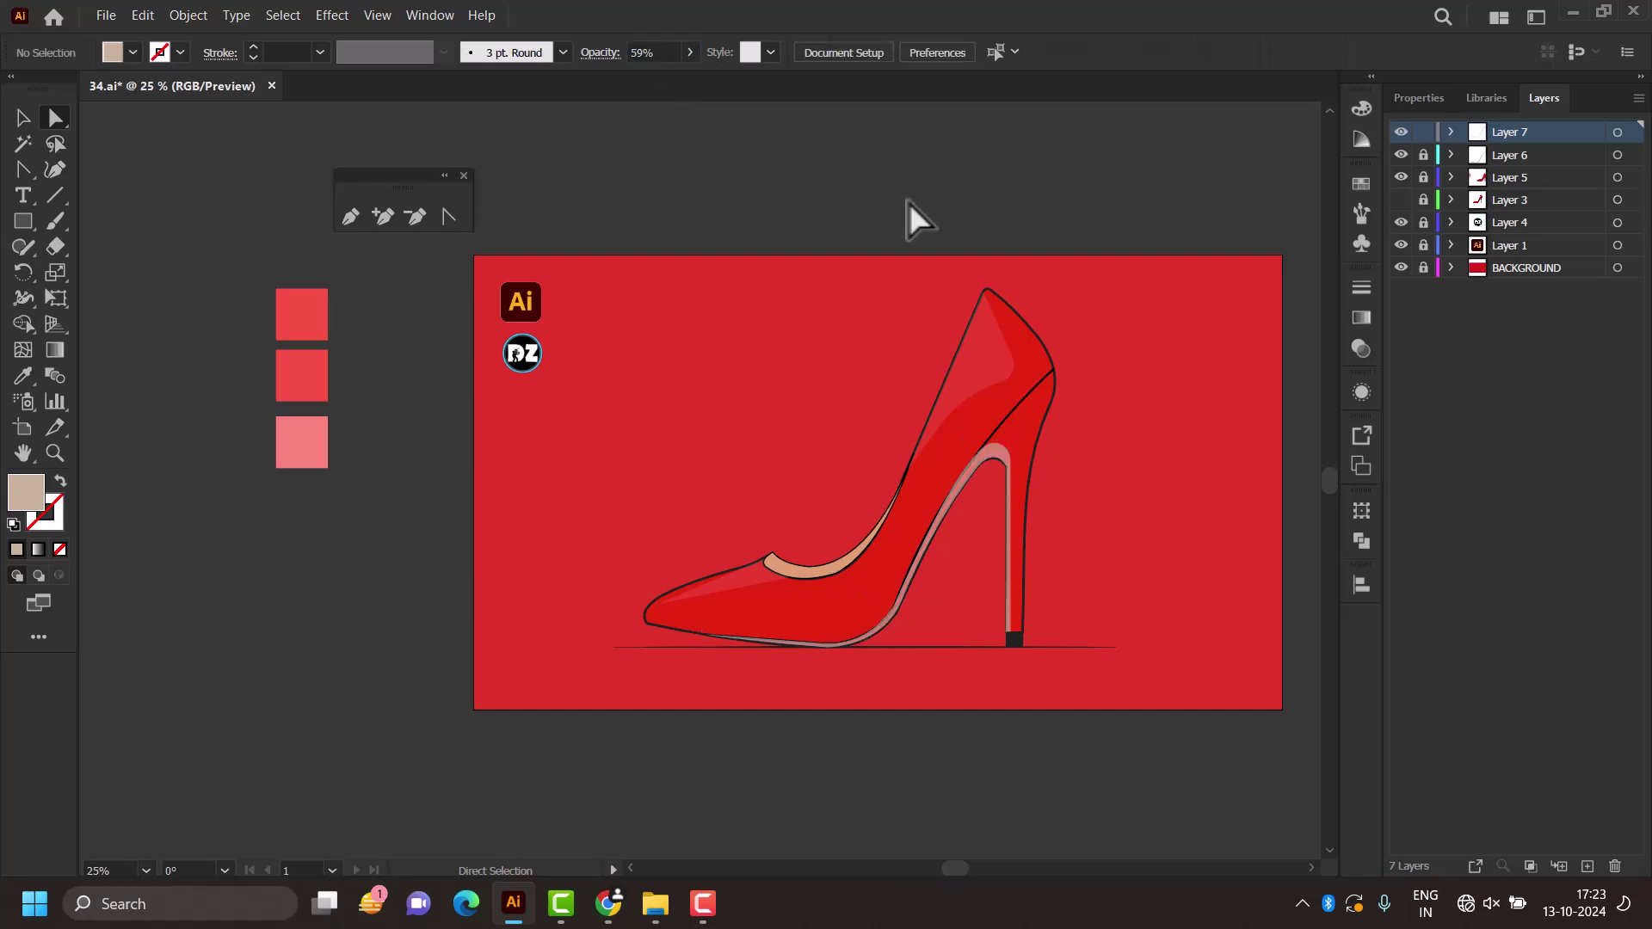
pyautogui.hotkey('ctrl', '0')
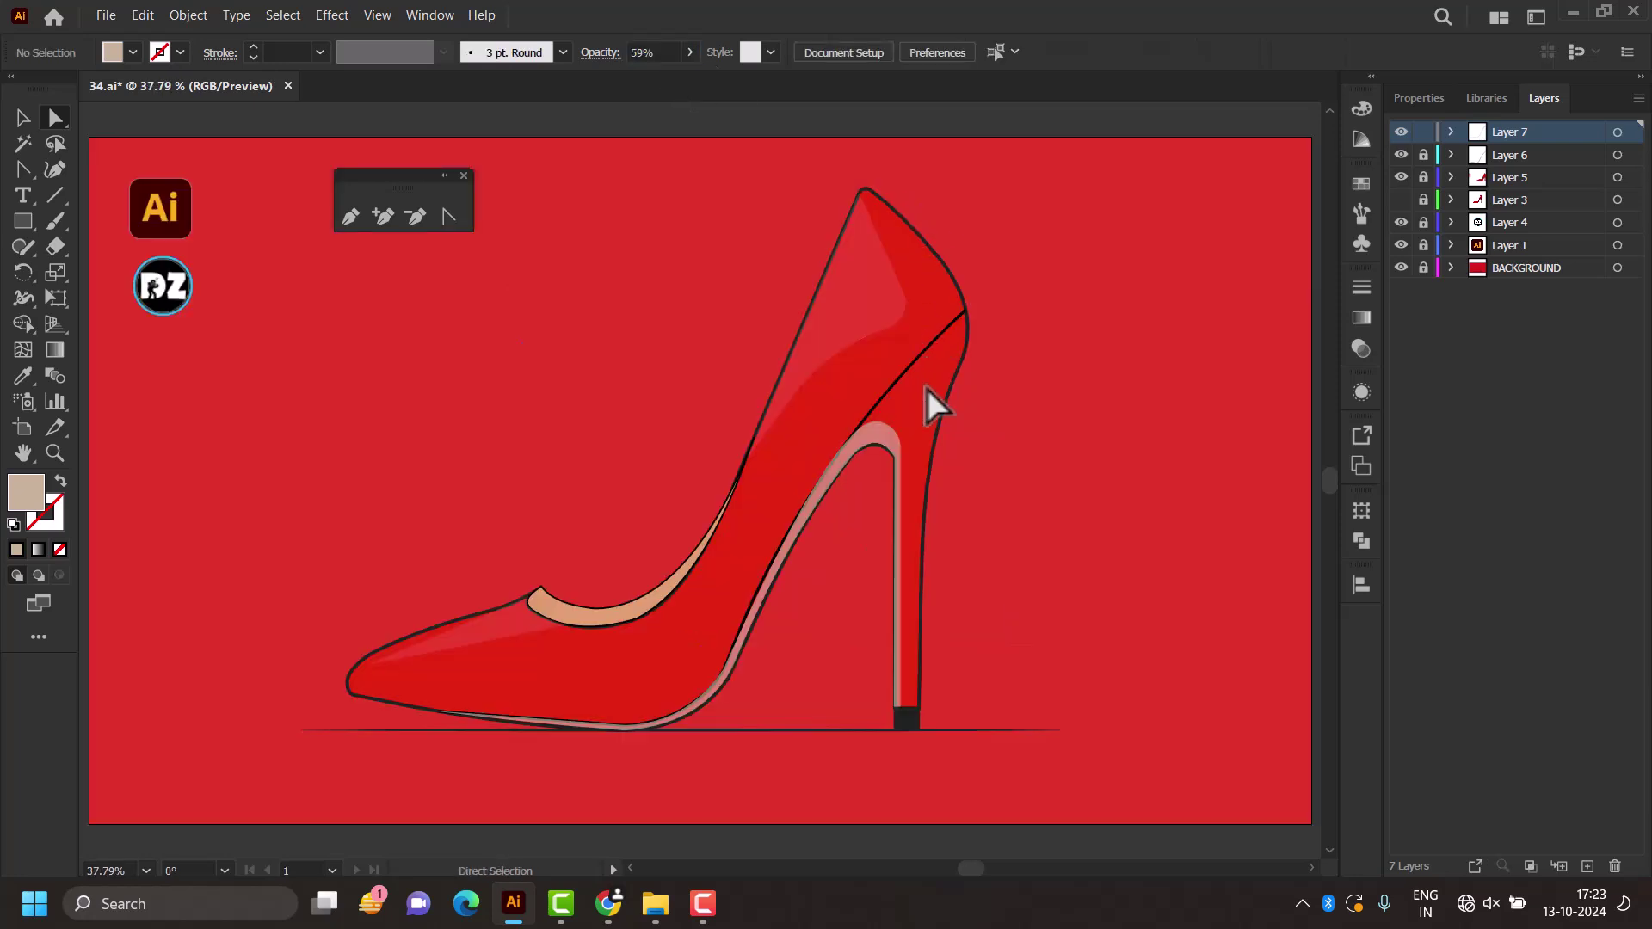
pyautogui.scroll(-2, 676, 666)
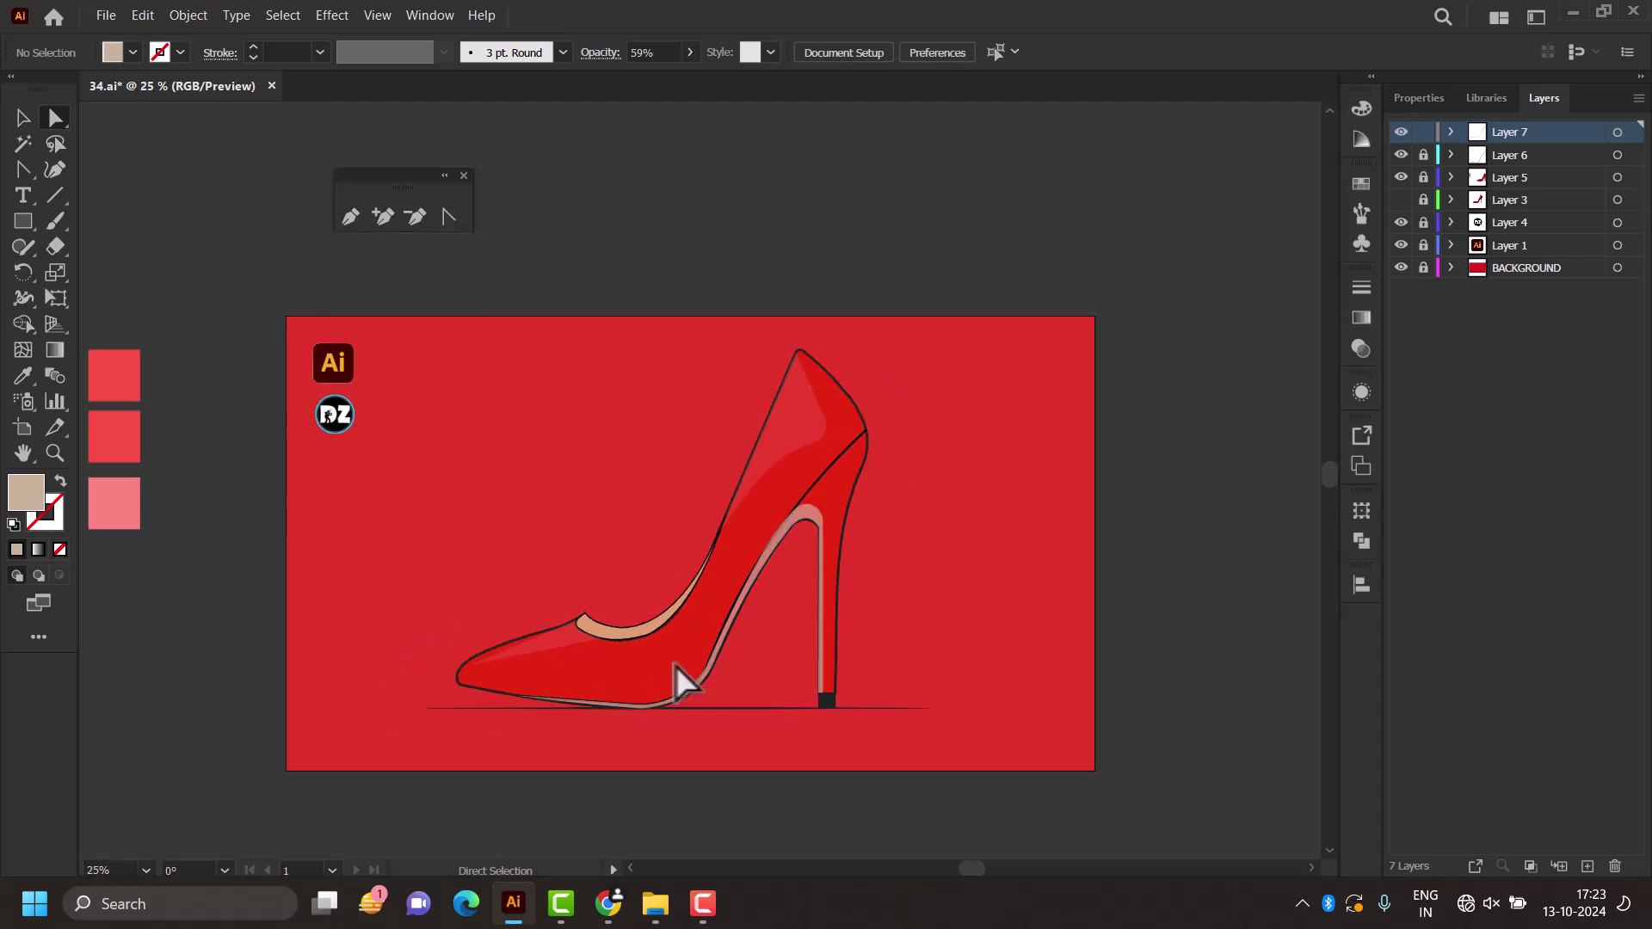
pyautogui.scroll(1, 676, 666)
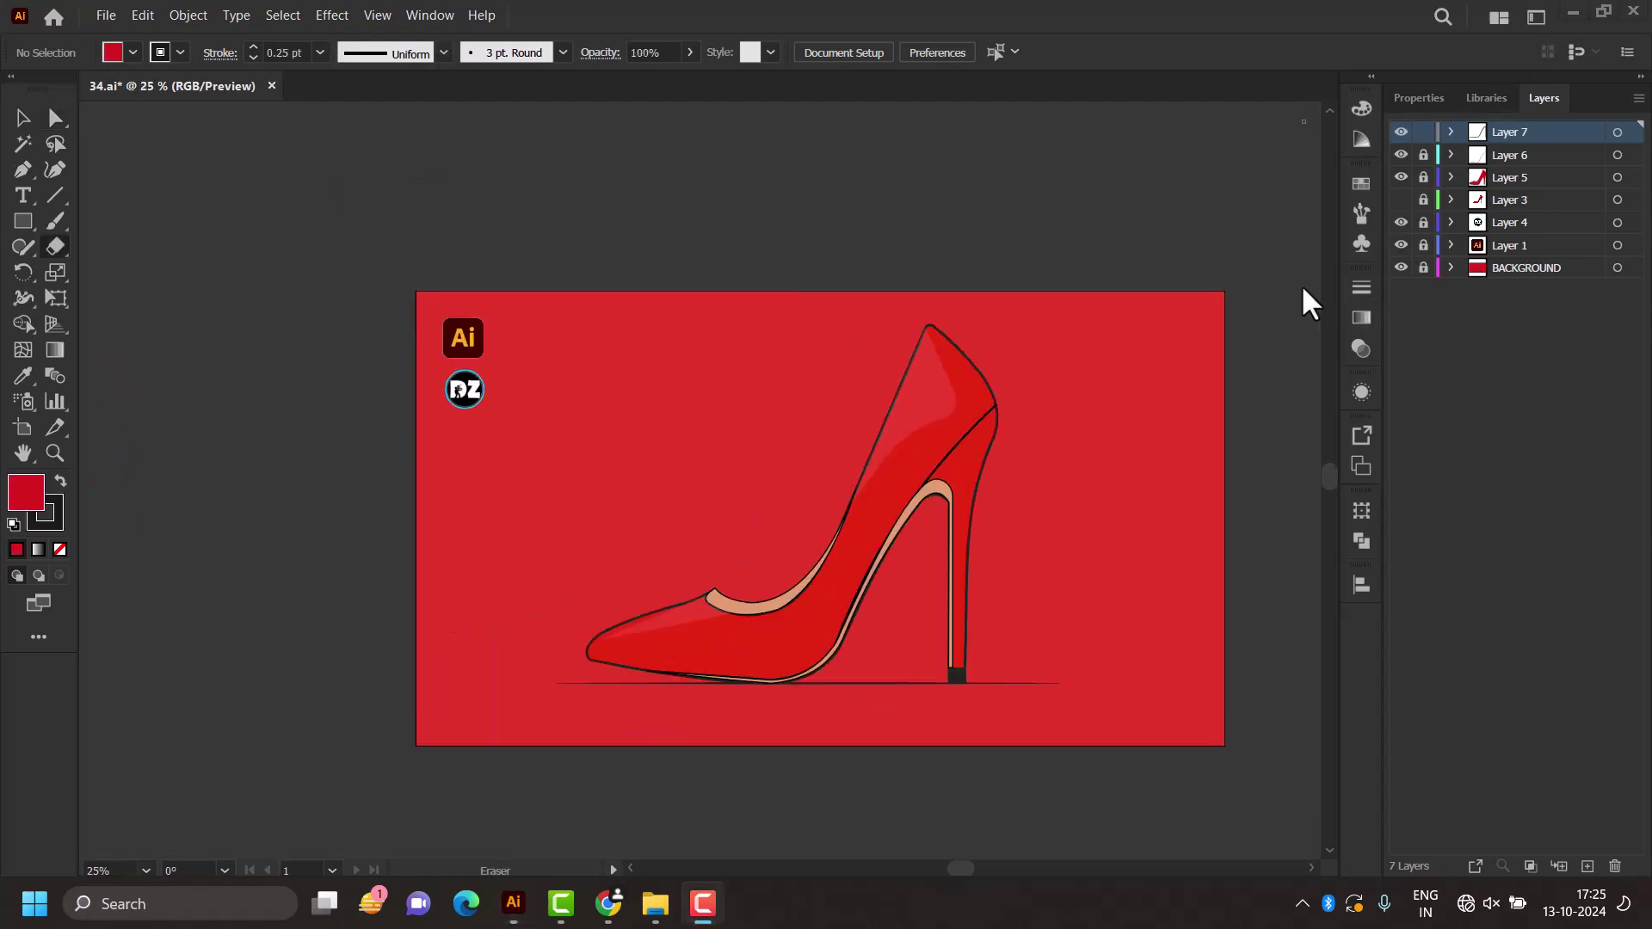
# Step: Zoom in on the heel and pick the Anchor Point tool from the Pen flyout
pyautogui.scroll(2, 1097, 564)
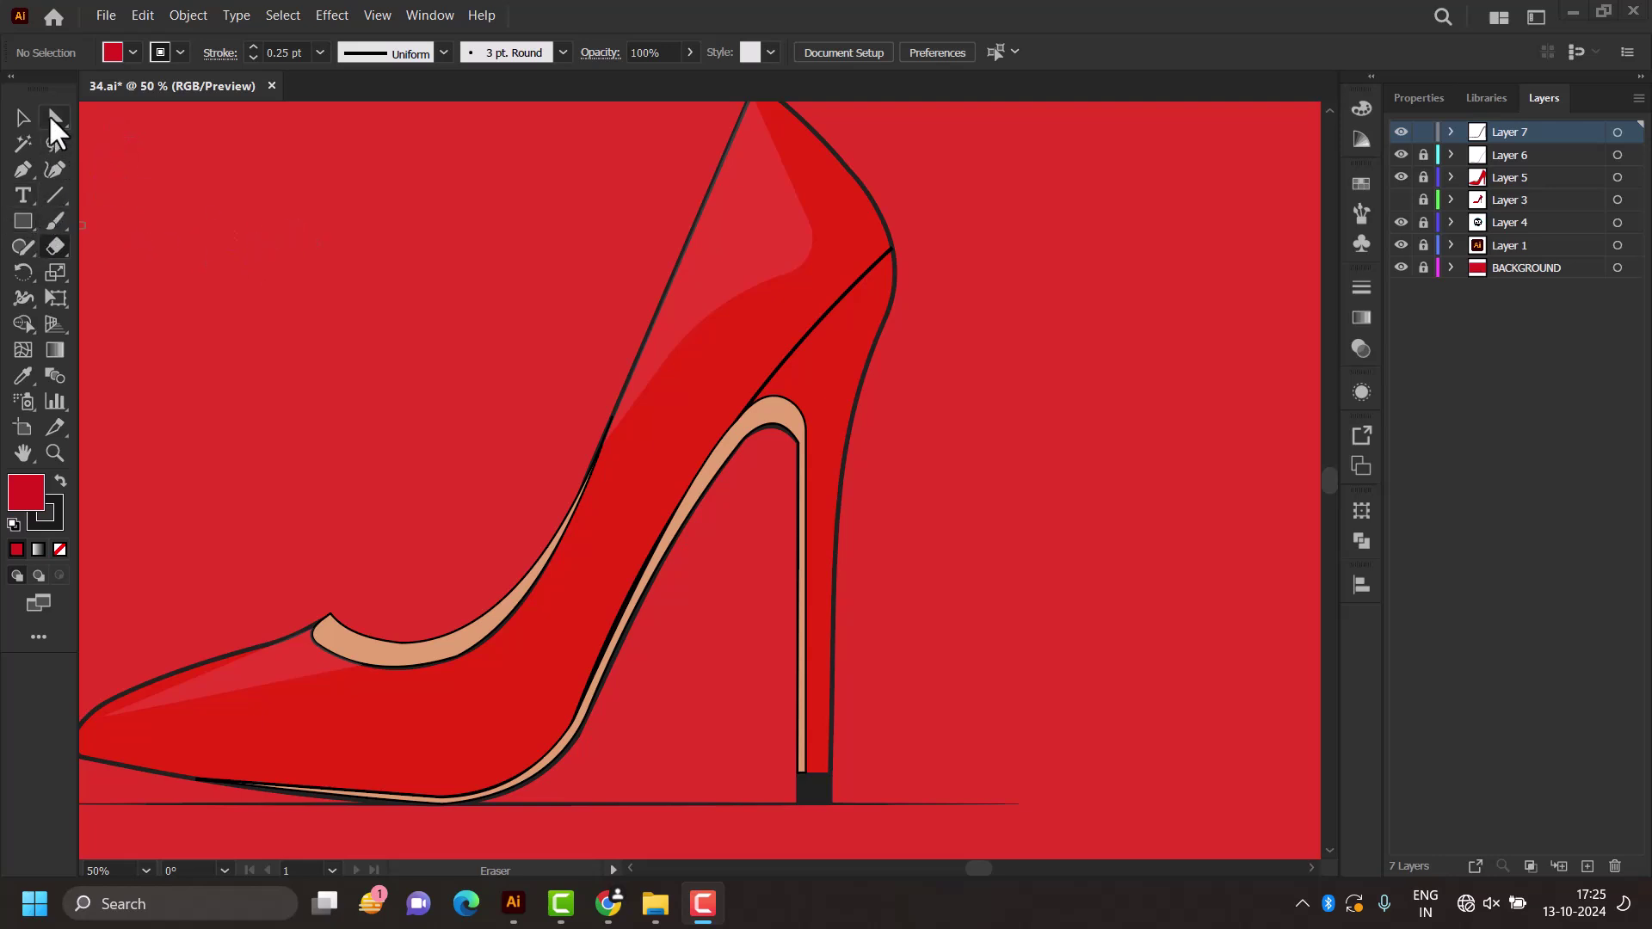
pyautogui.moveTo(23, 172); pyautogui.dragTo(101, 241)
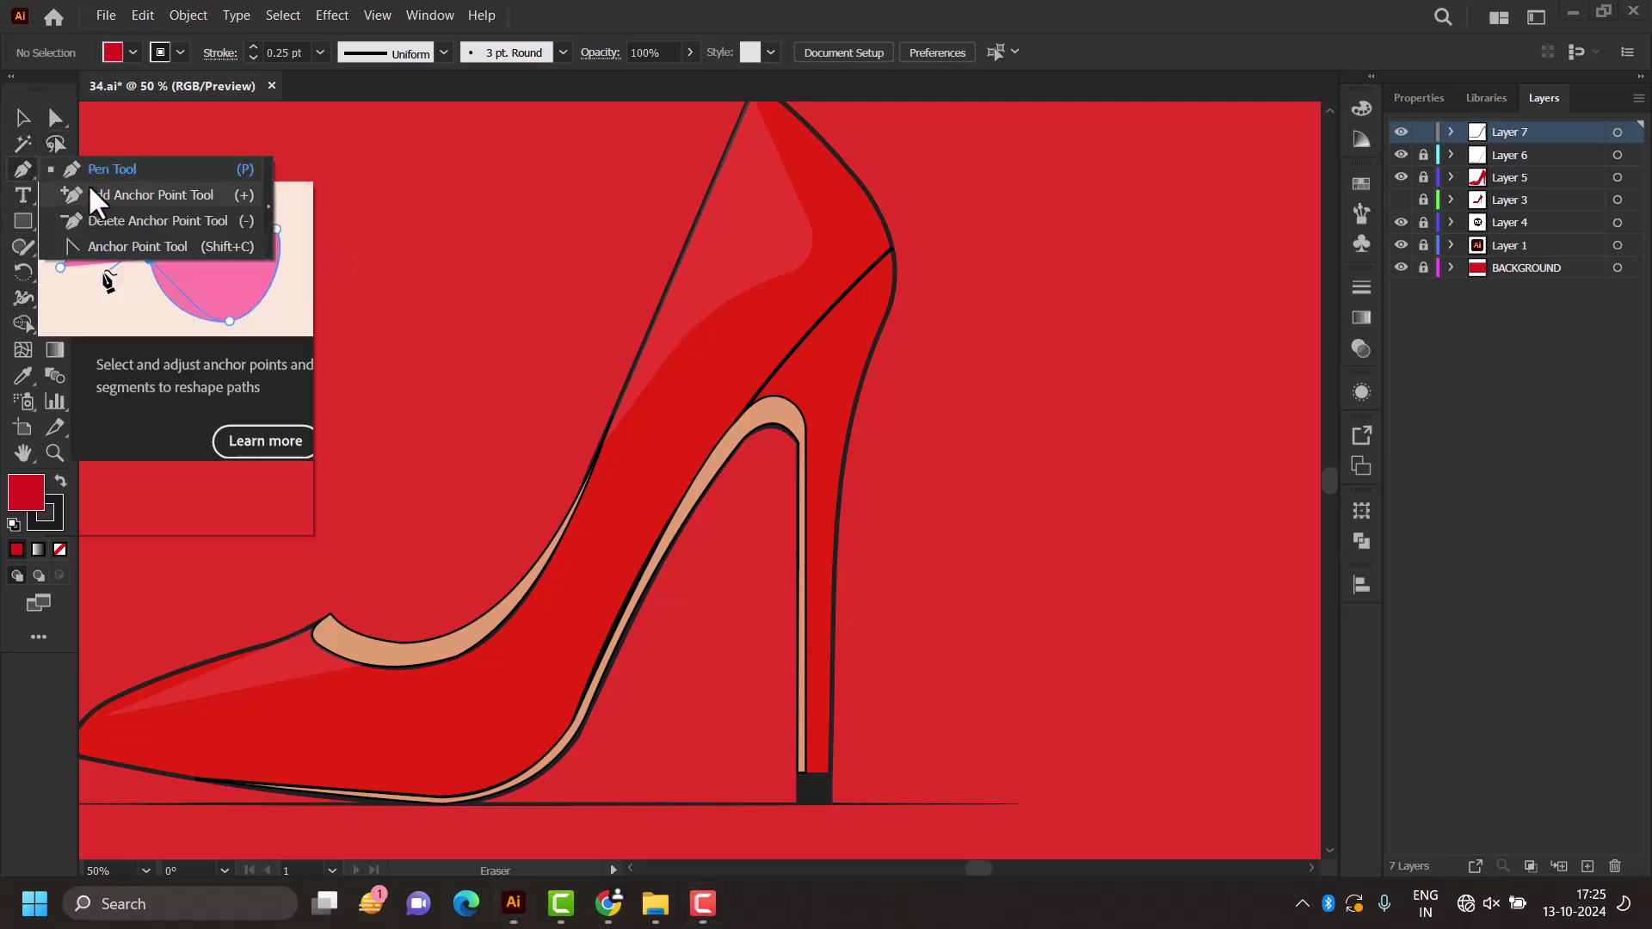
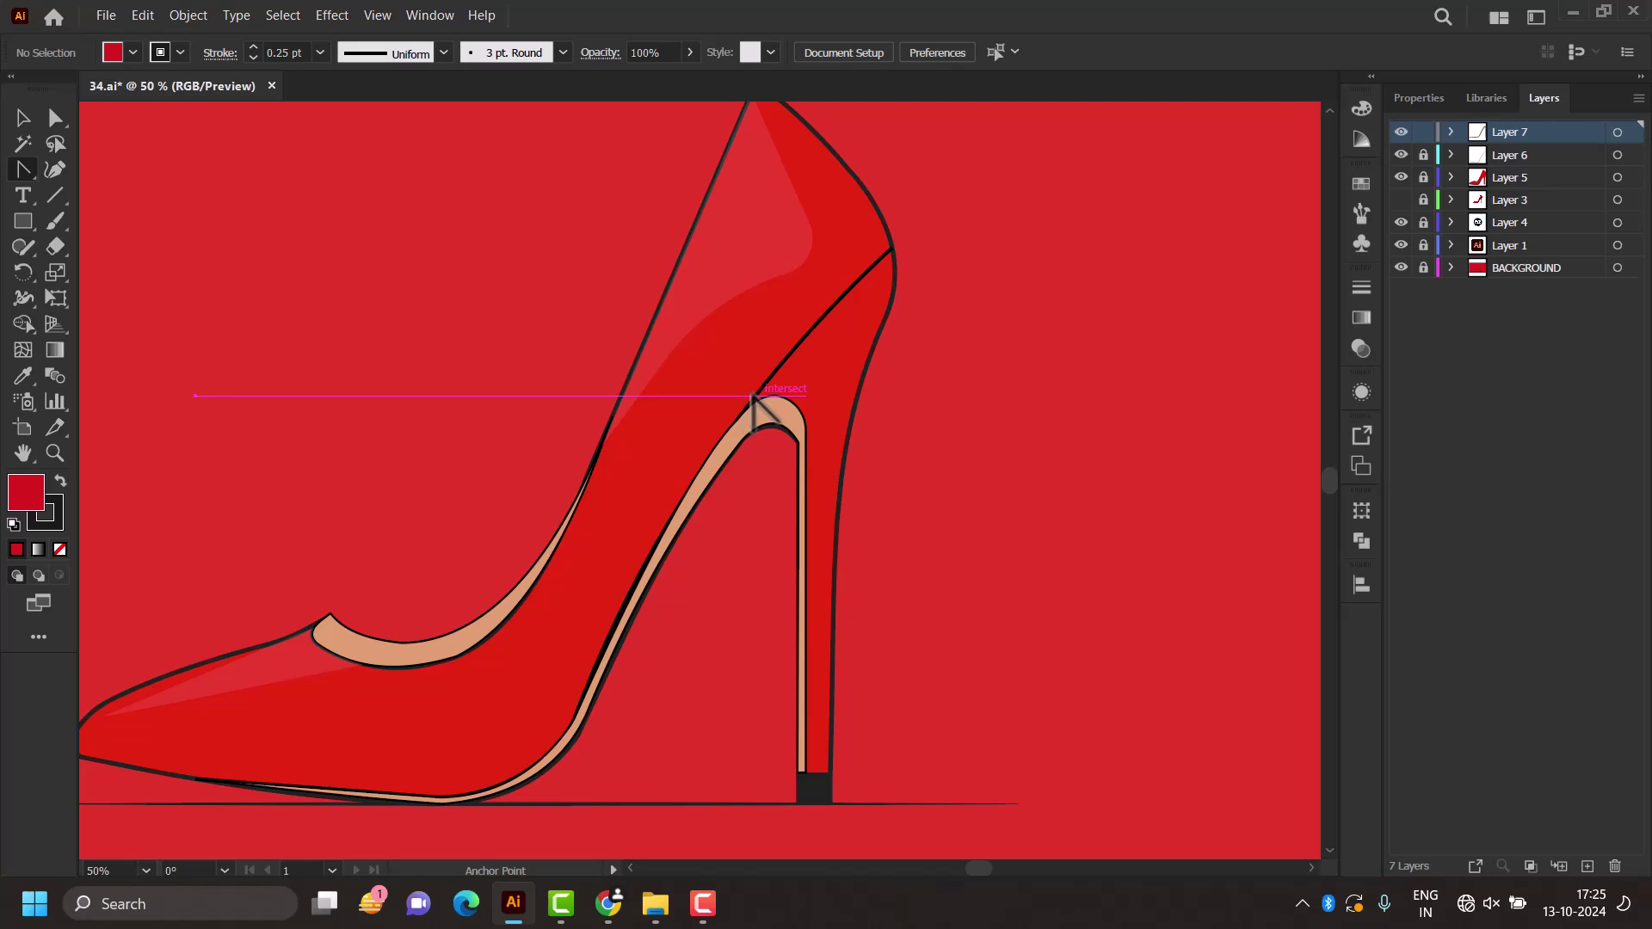
# Step: Unlock Layers 1–6 and nudge the heel curve's anchor slightly where heel meets shoe
pyautogui.scroll(1, 754, 405)
pyautogui.moveTo(1423, 153); pyautogui.dragTo(1421, 249)
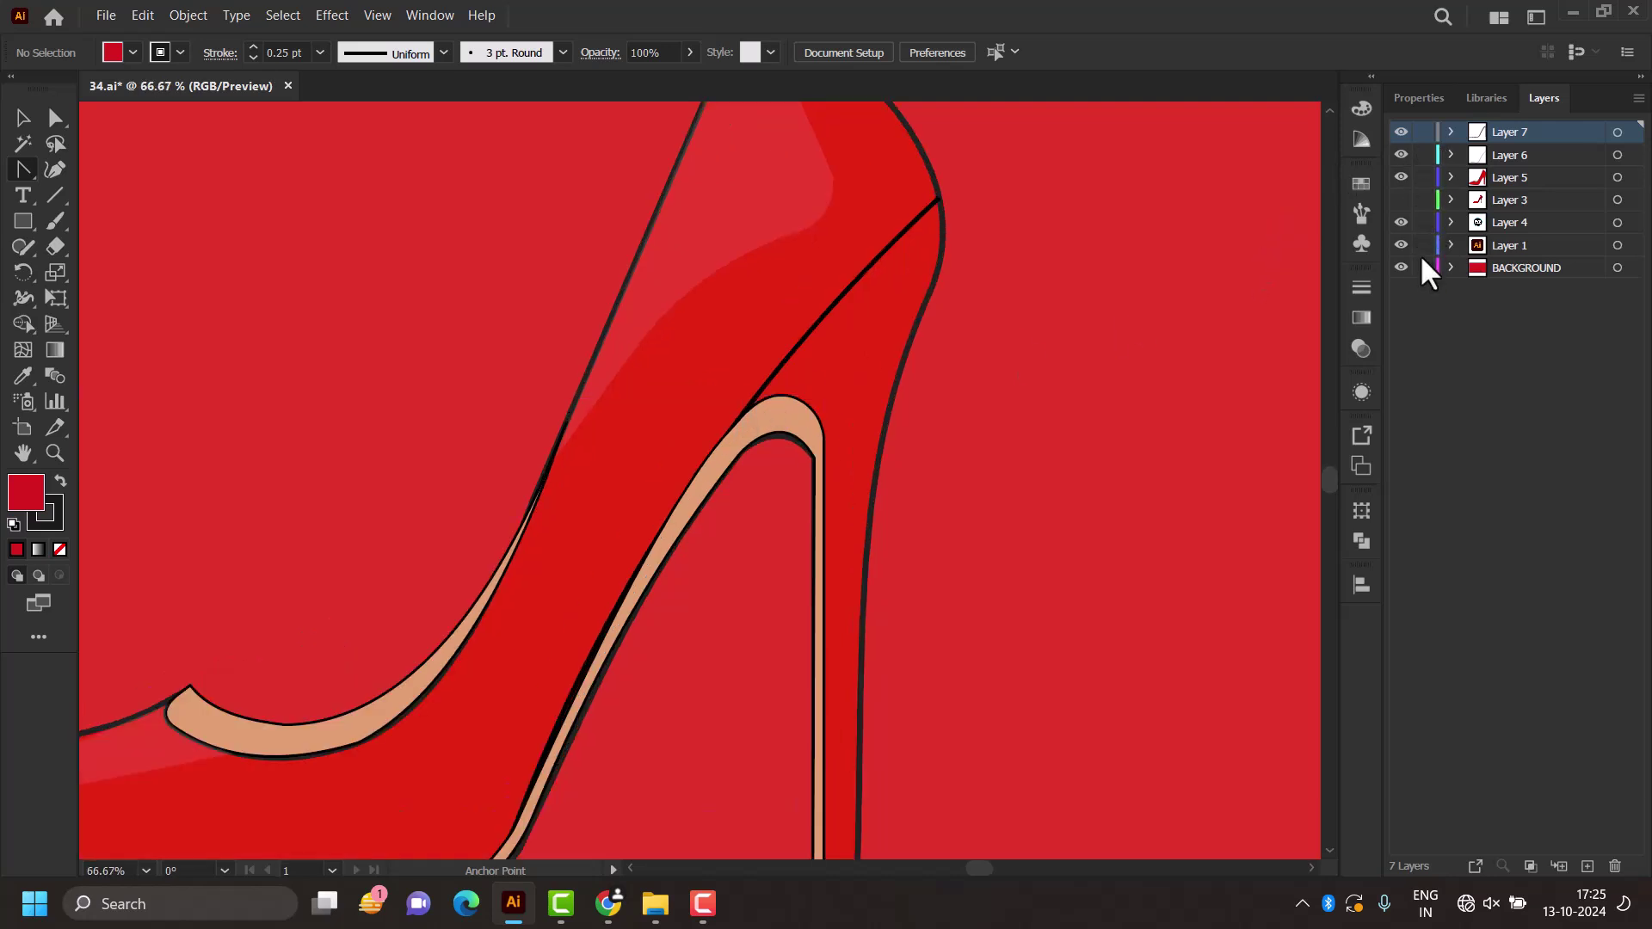
pyautogui.click(745, 406)
pyautogui.moveTo(745, 404); pyautogui.dragTo(749, 397)
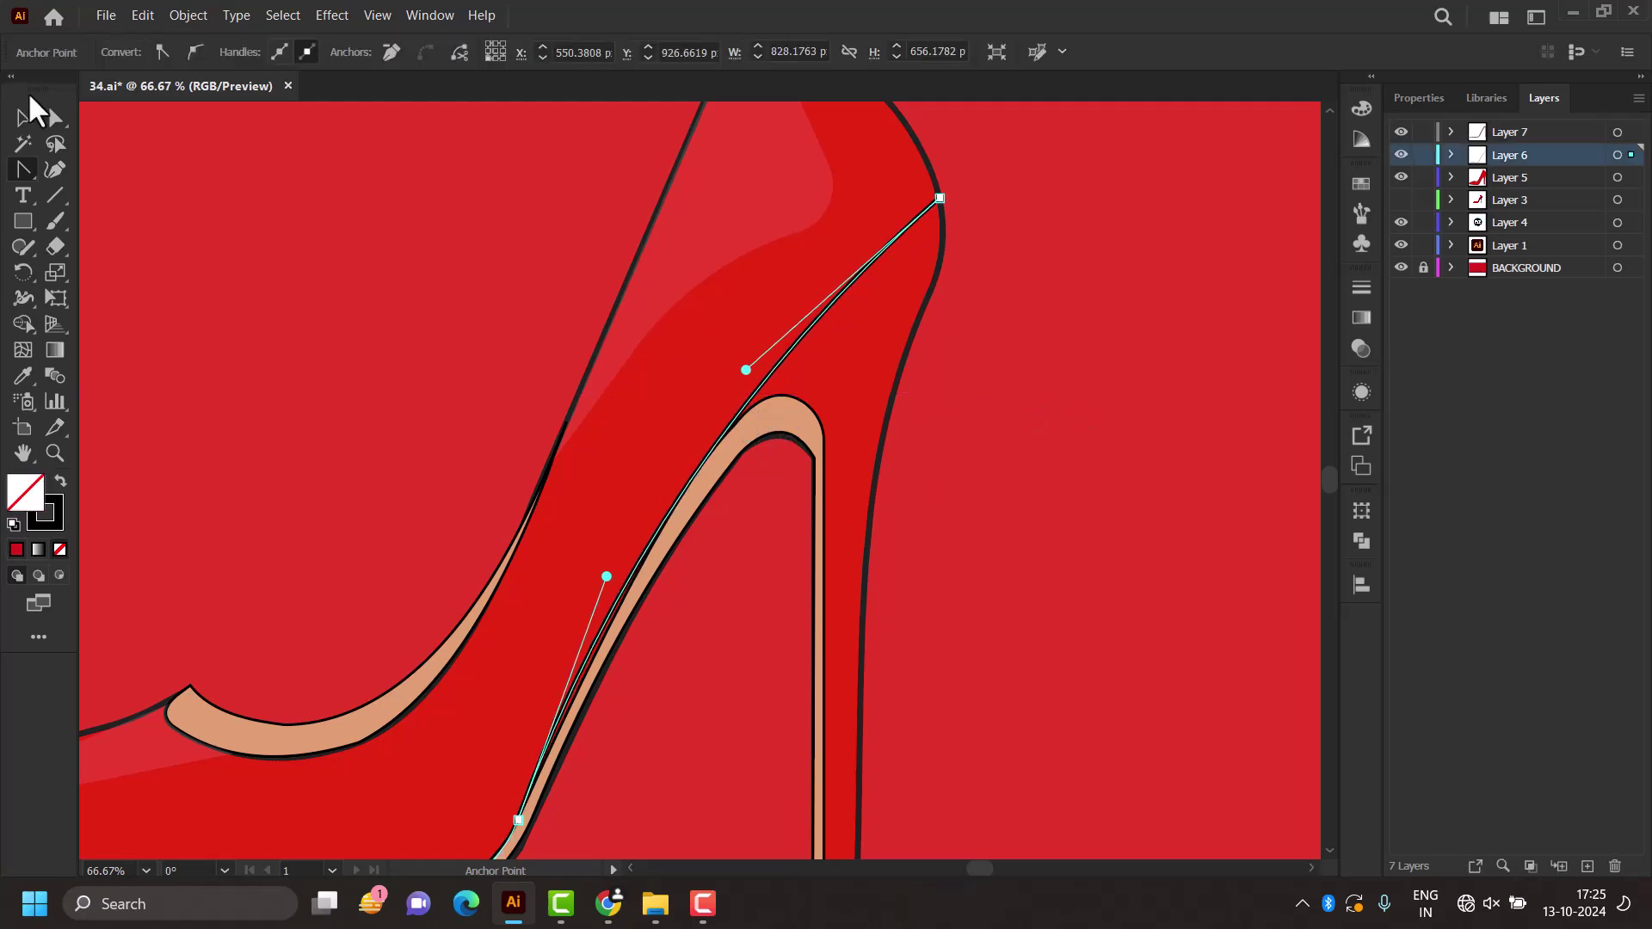
pyautogui.click(24, 119)
pyautogui.click(1019, 284)
pyautogui.scroll(-3, 1021, 286)
pyautogui.scroll(-3, 1021, 292)
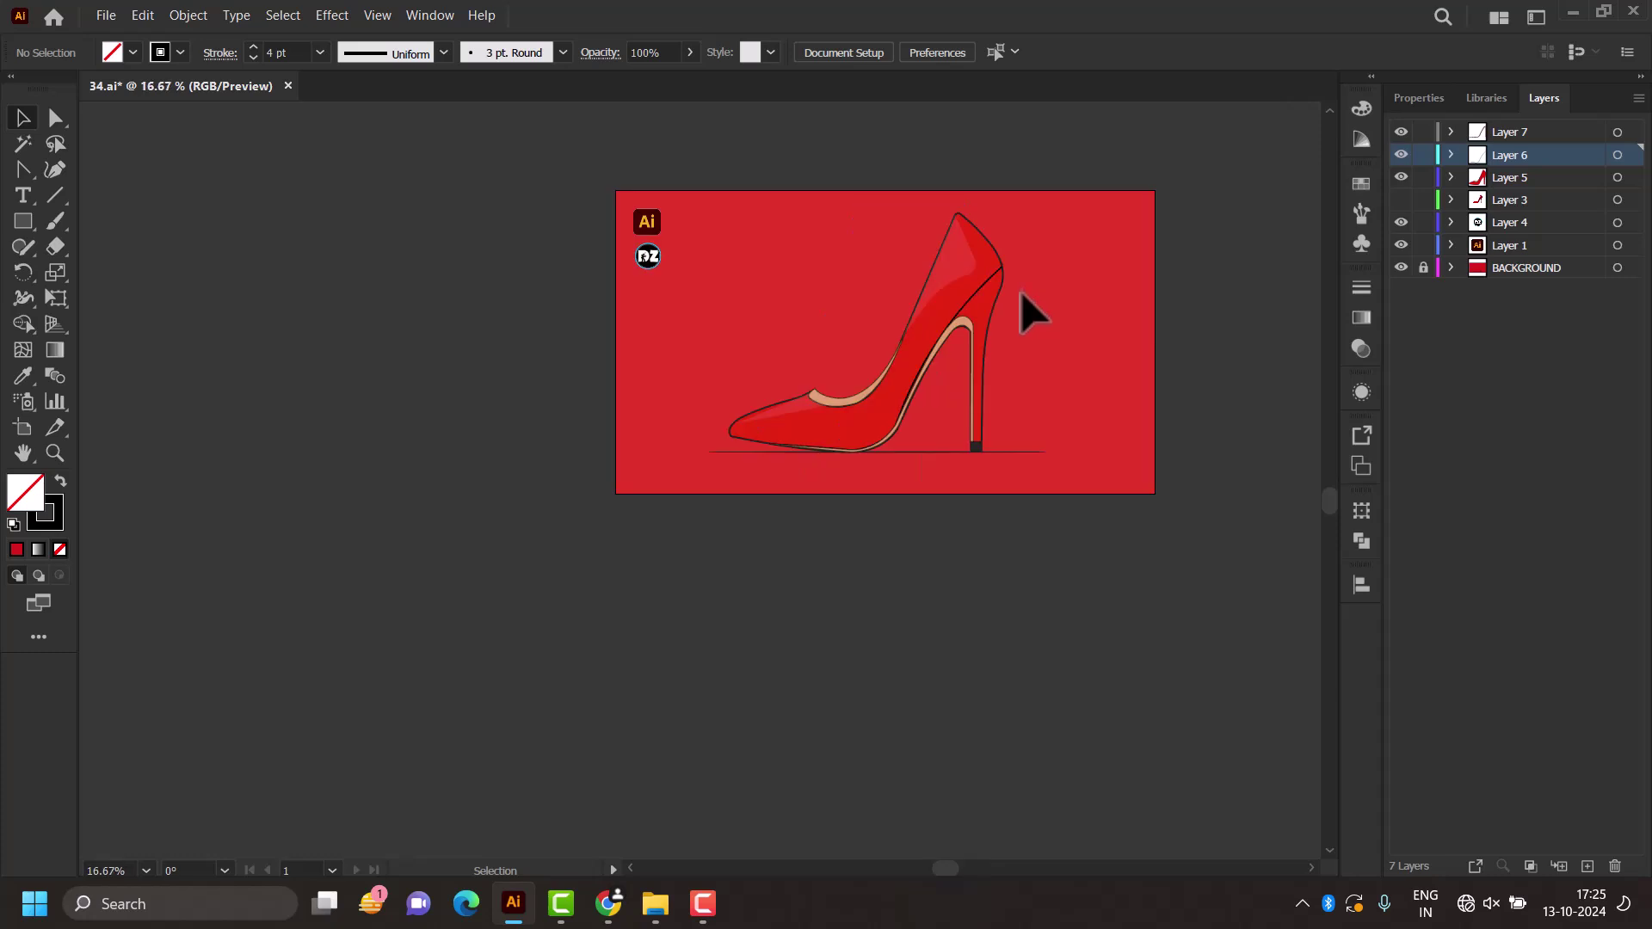
pyautogui.scroll(2, 1020, 292)
pyautogui.scroll(3, 1020, 292)
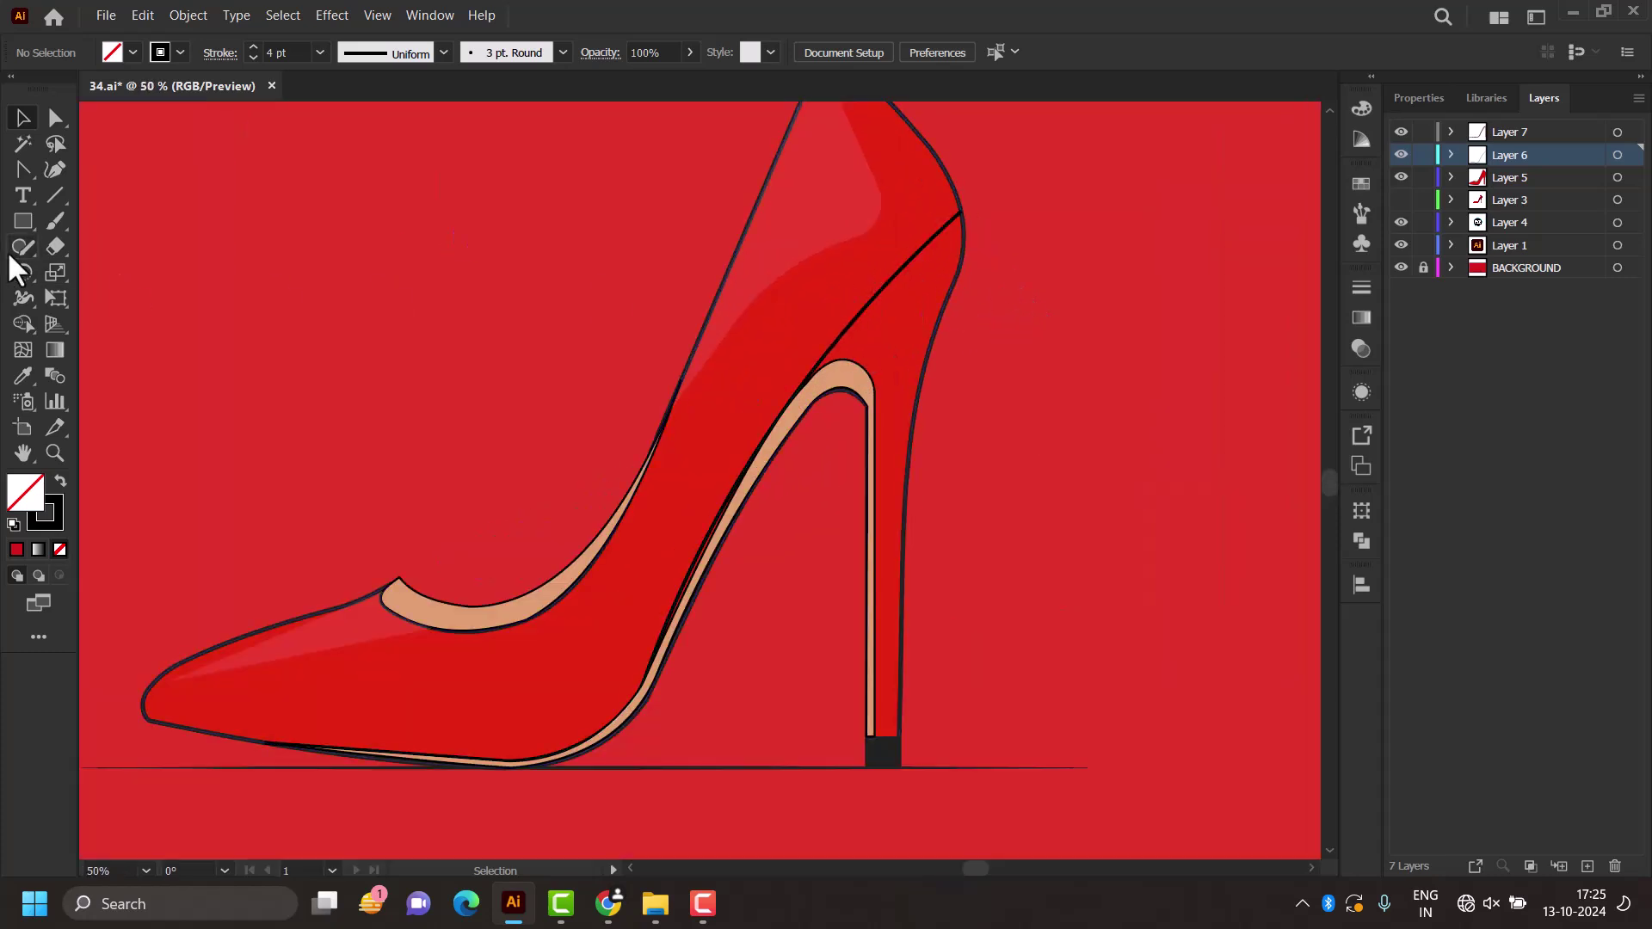
pyautogui.moveTo(53, 247); pyautogui.dragTo(134, 270)
# Step: Cut the black line above the heel arch twice and delete the piece between cuts
pyautogui.scroll(2, 774, 316)
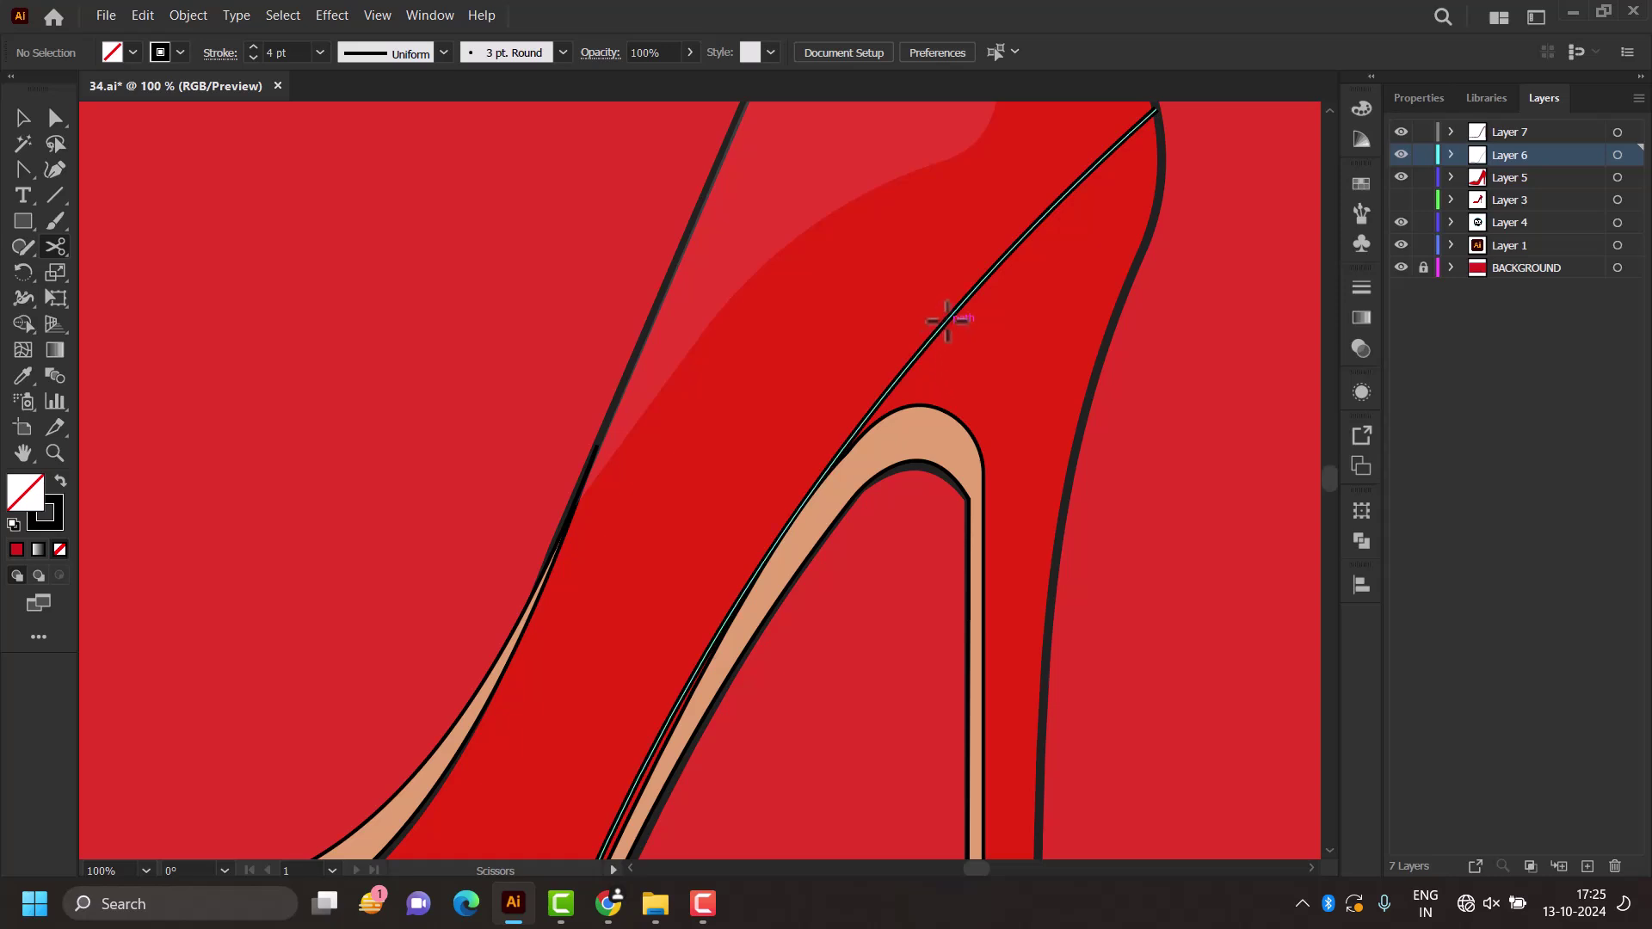
pyautogui.click(979, 282)
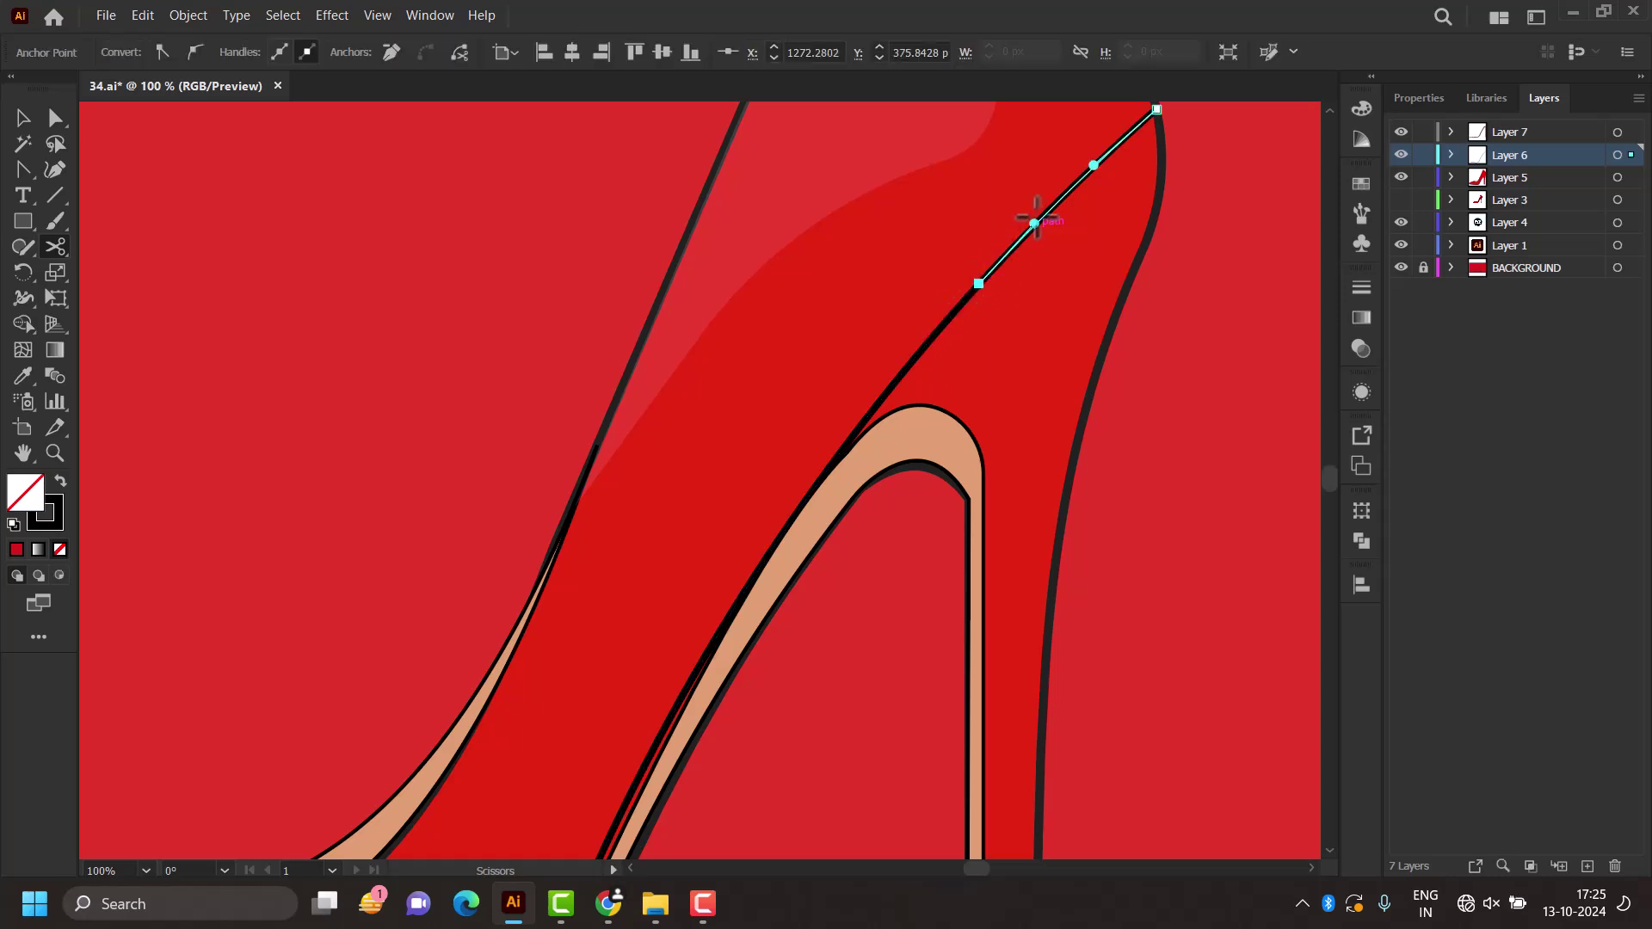
pyautogui.click(1067, 190)
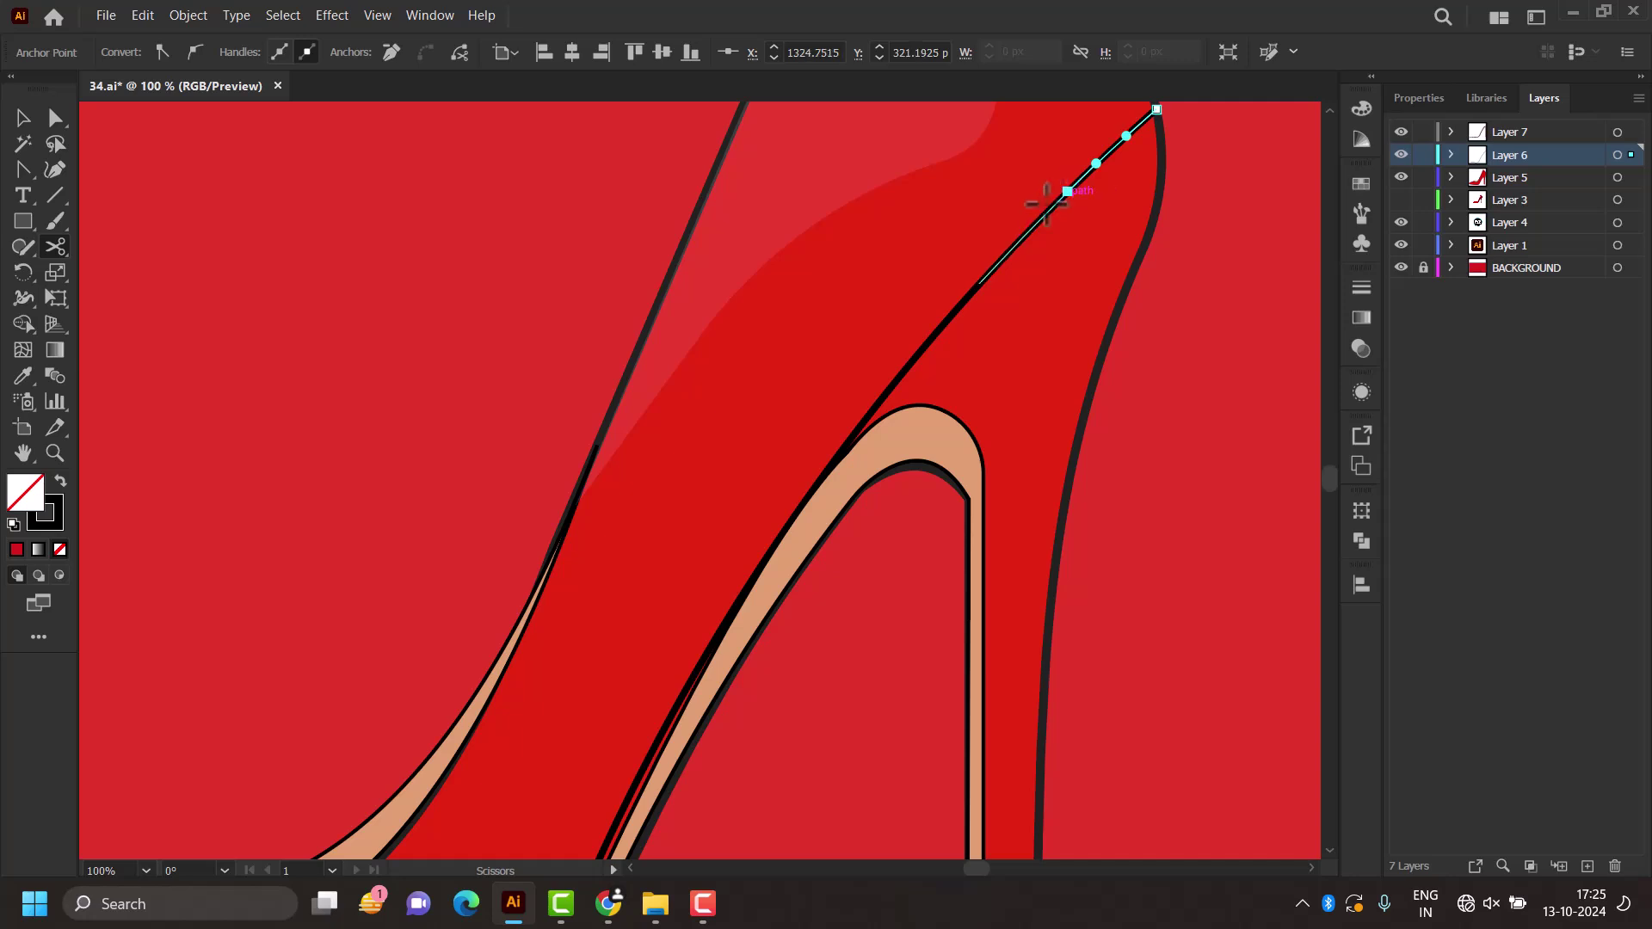
pyautogui.click(24, 118)
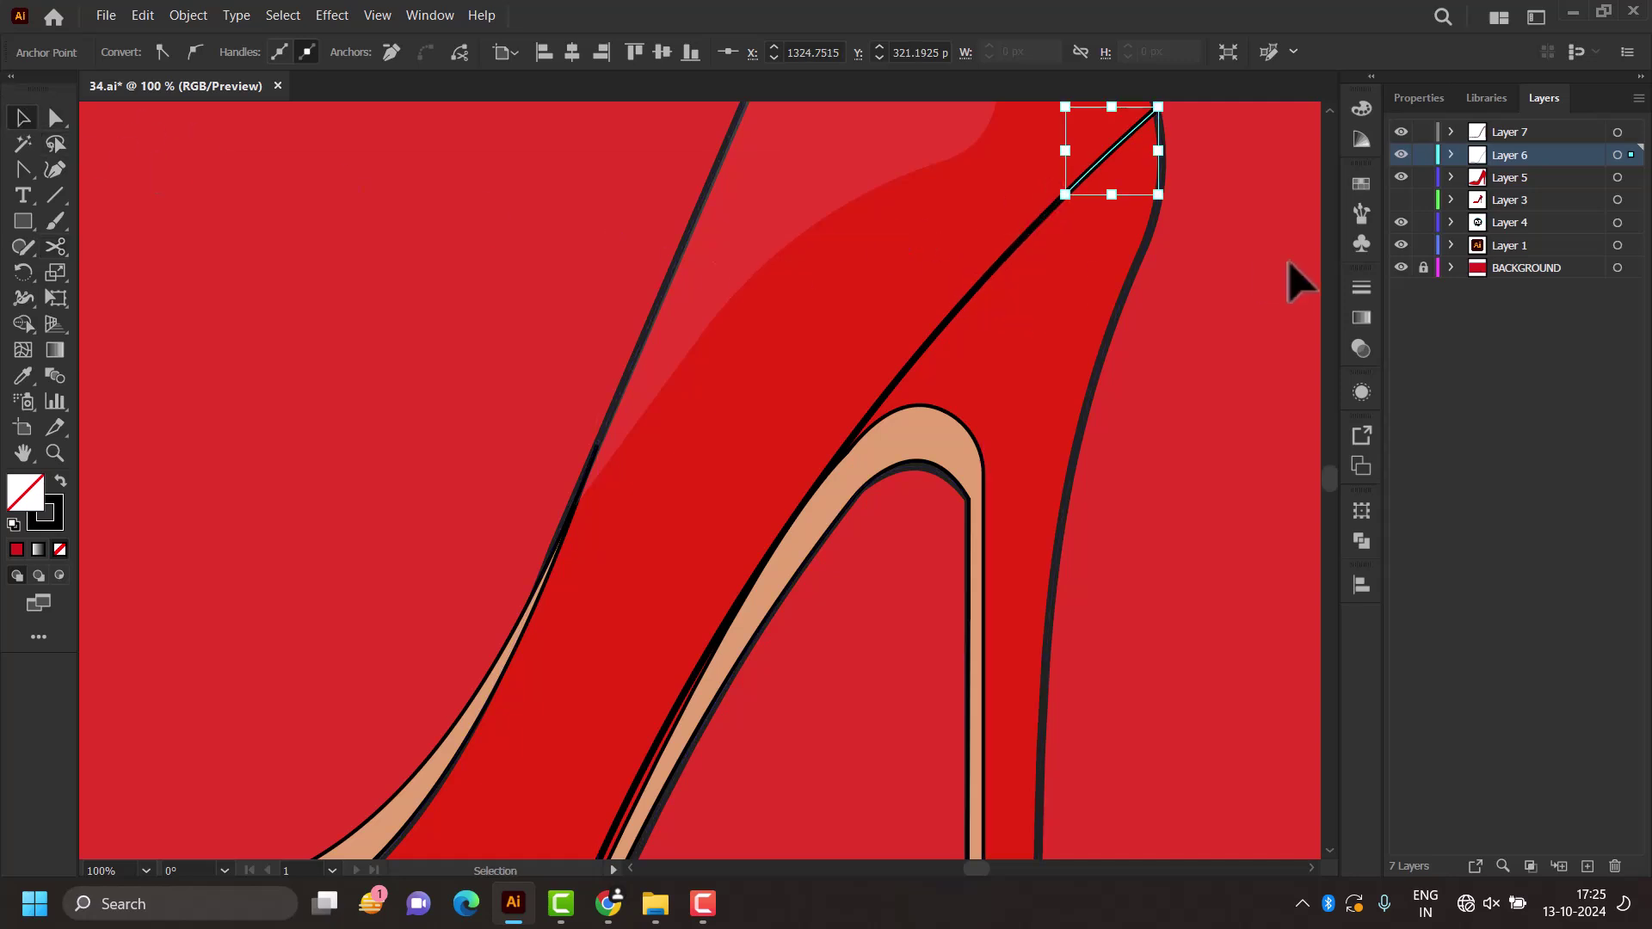
pyautogui.click(1289, 261)
pyautogui.click(1040, 223)
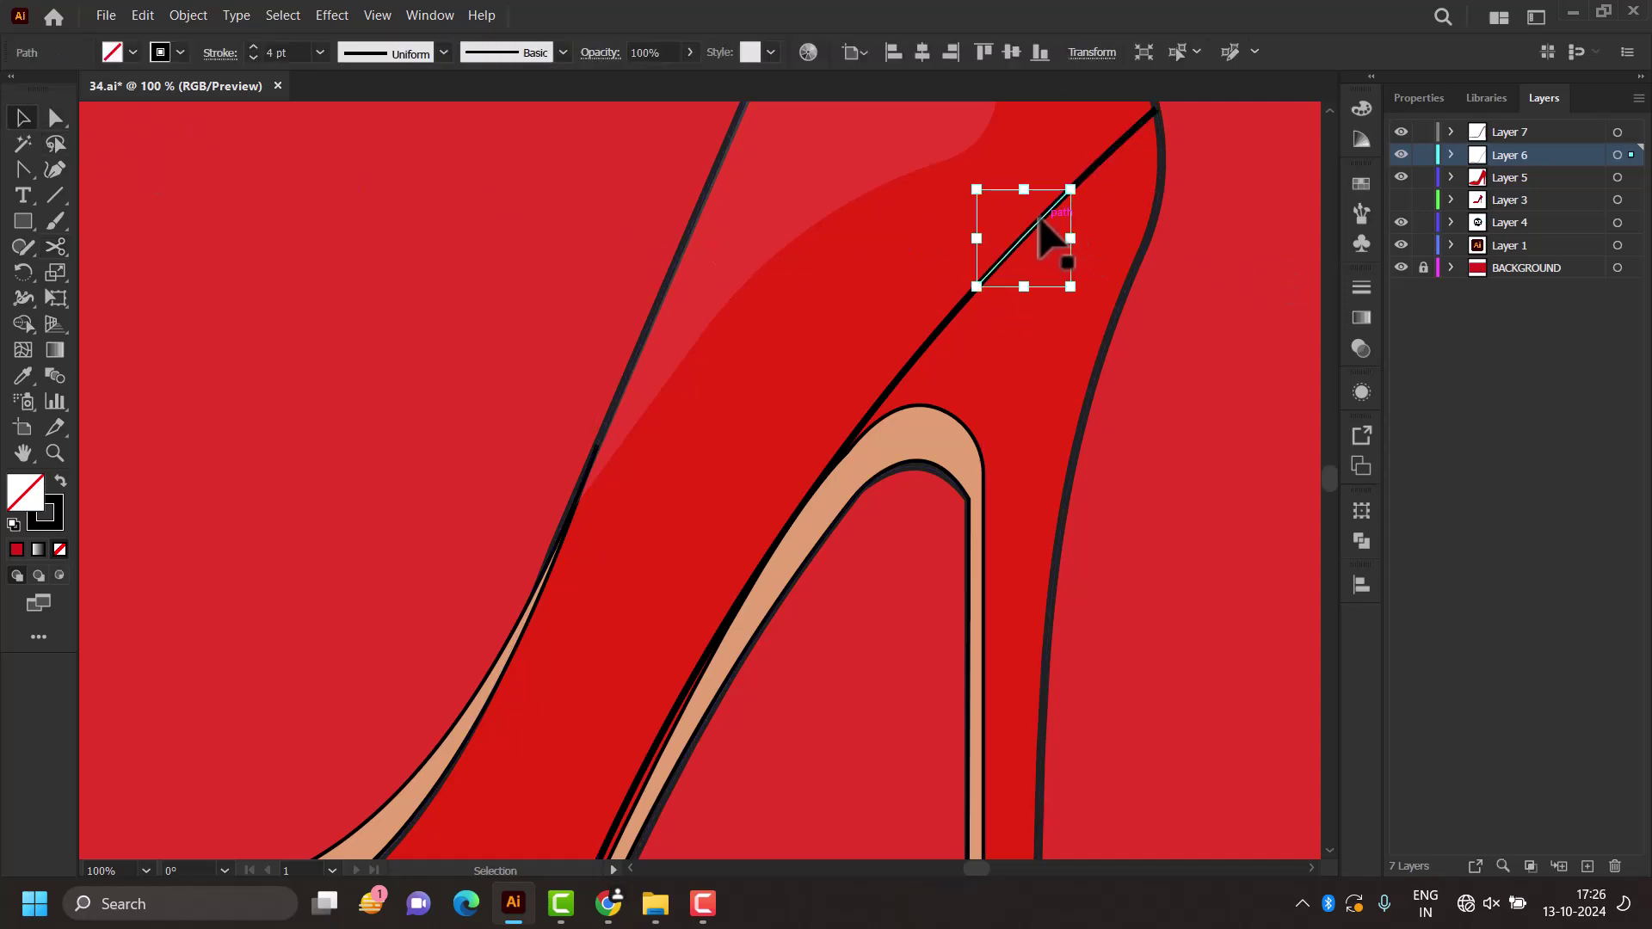
pyautogui.press('Delete')
# Step: Give the long inner curve the triangle taper width profile
pyautogui.click(967, 297)
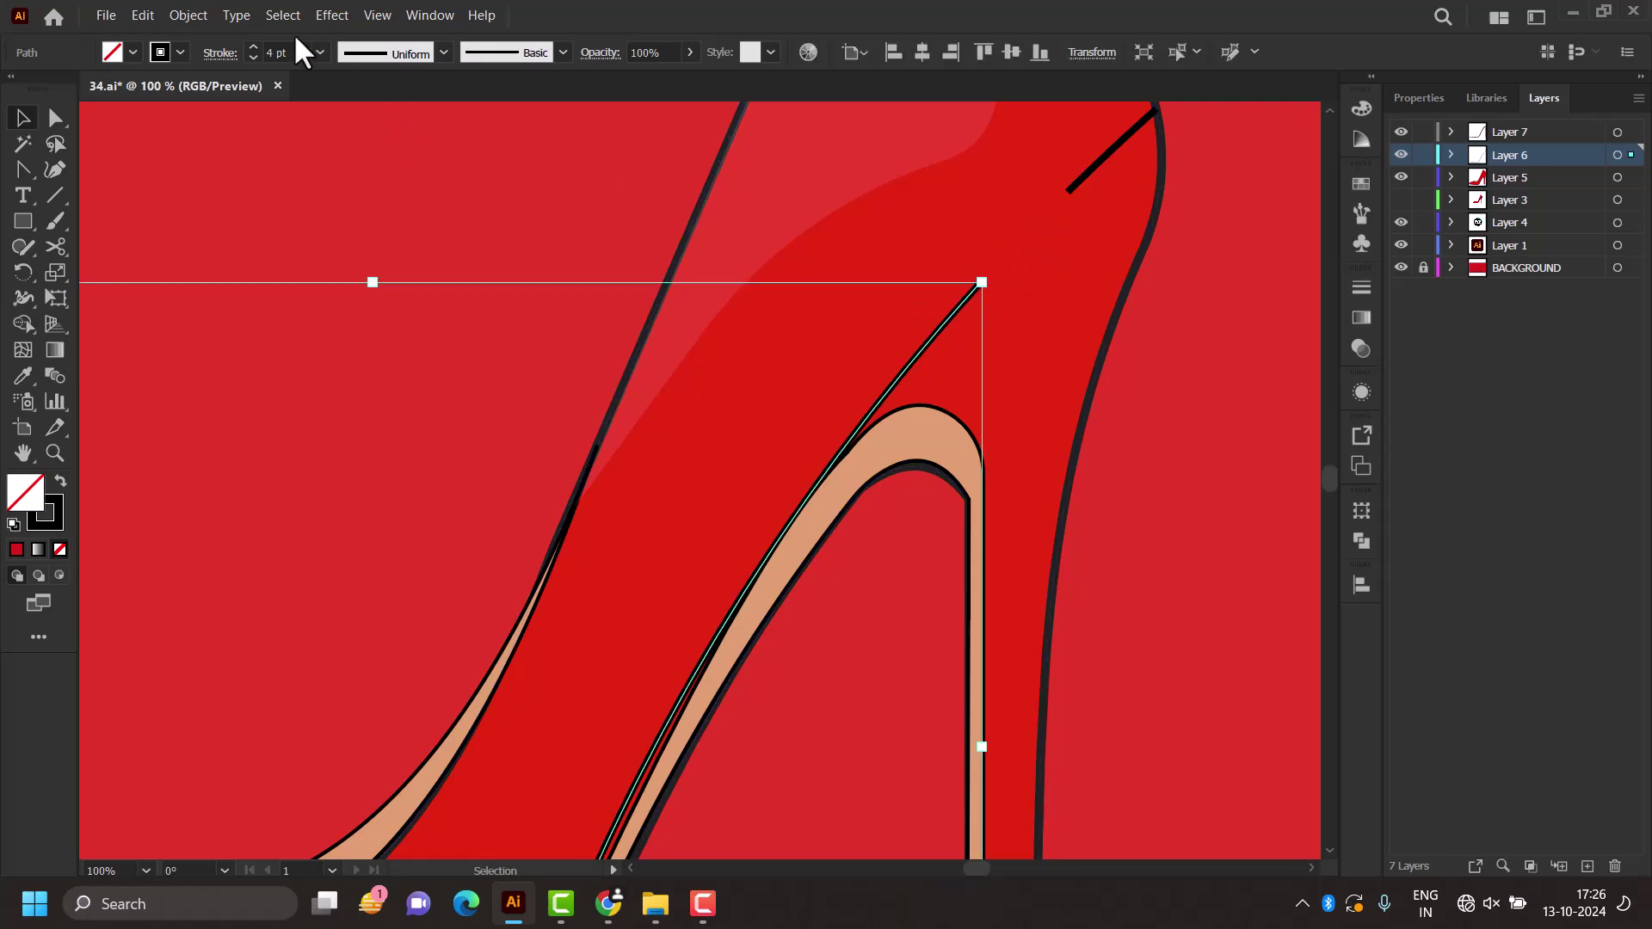
pyautogui.click(401, 54)
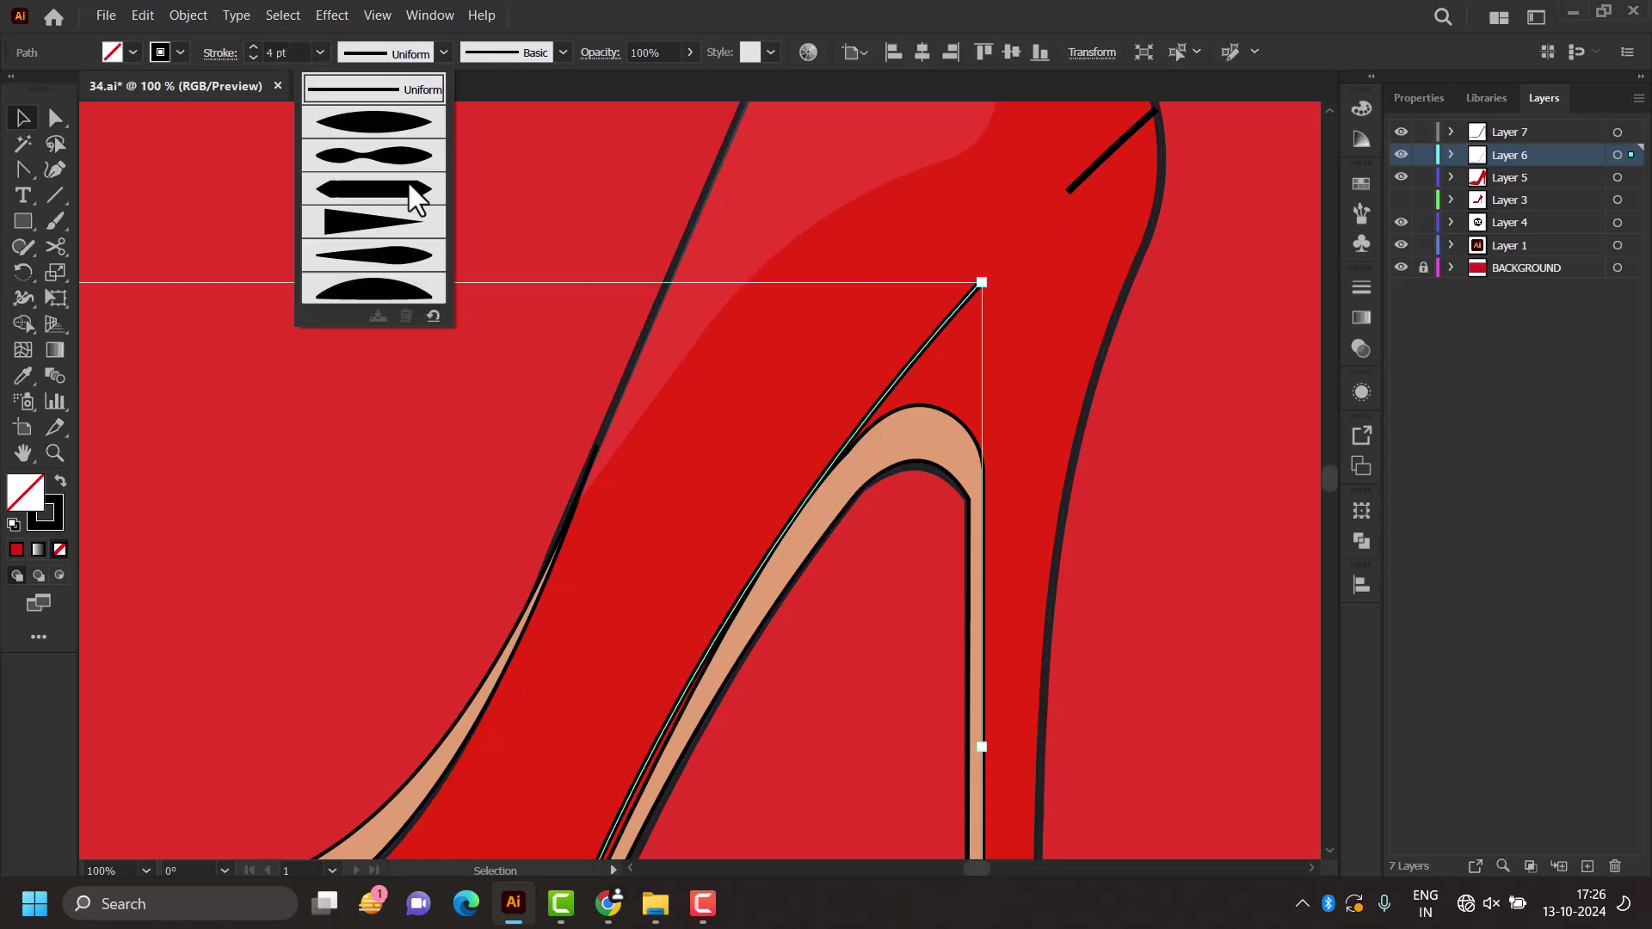
pyautogui.click(392, 223)
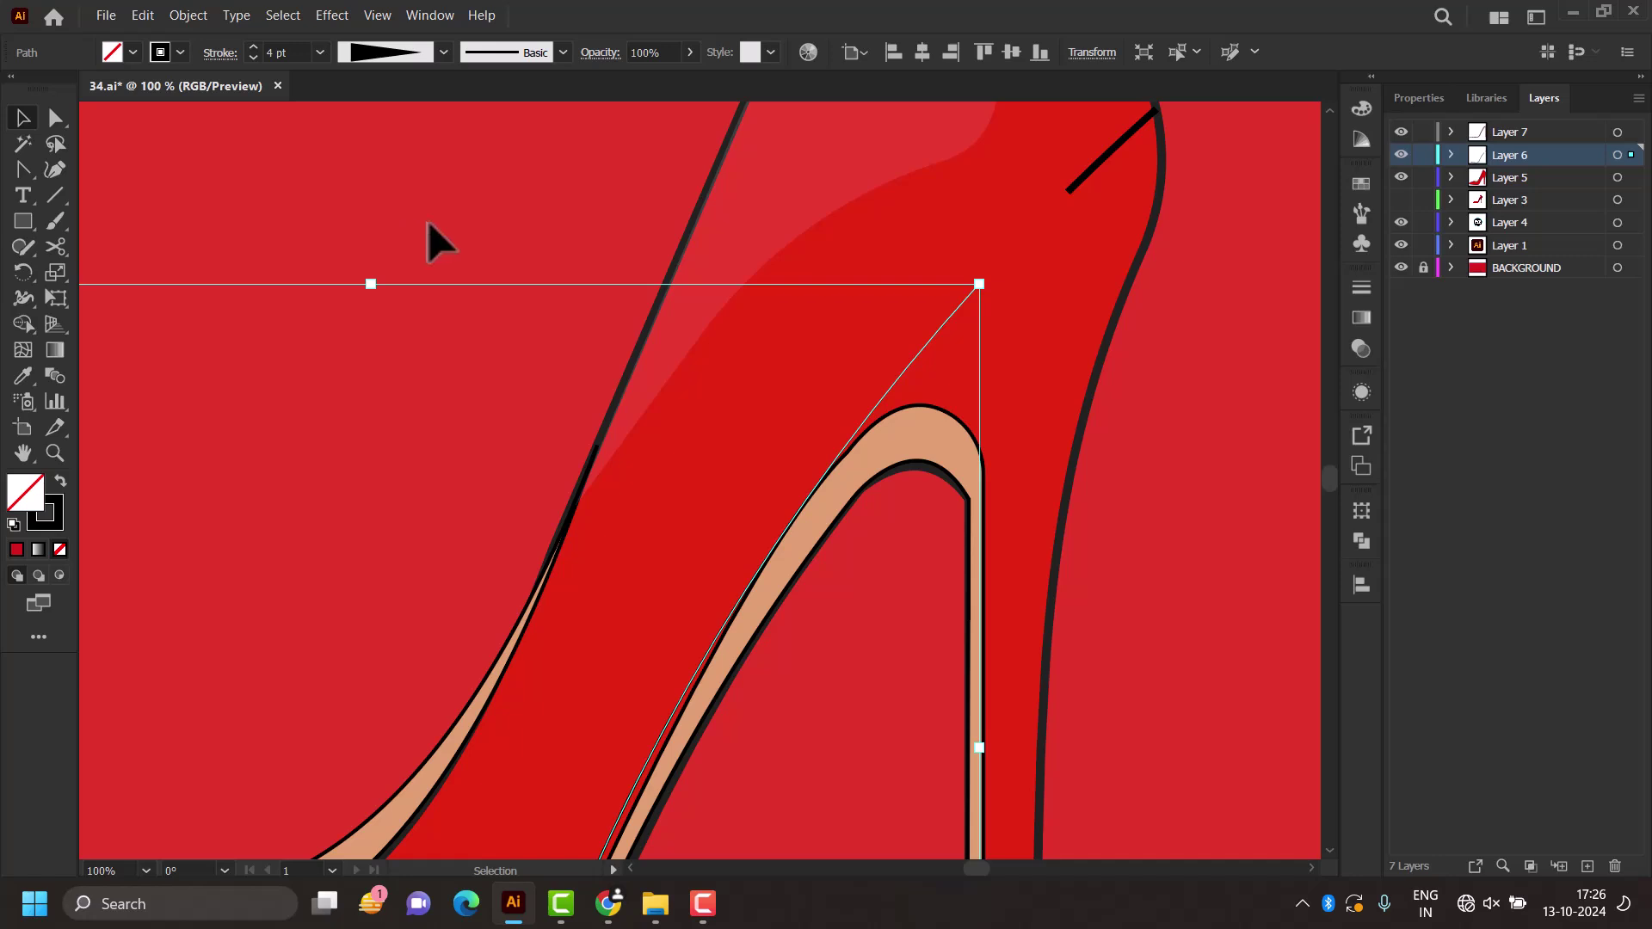
pyautogui.click(1281, 421)
pyautogui.scroll(-2, 1277, 423)
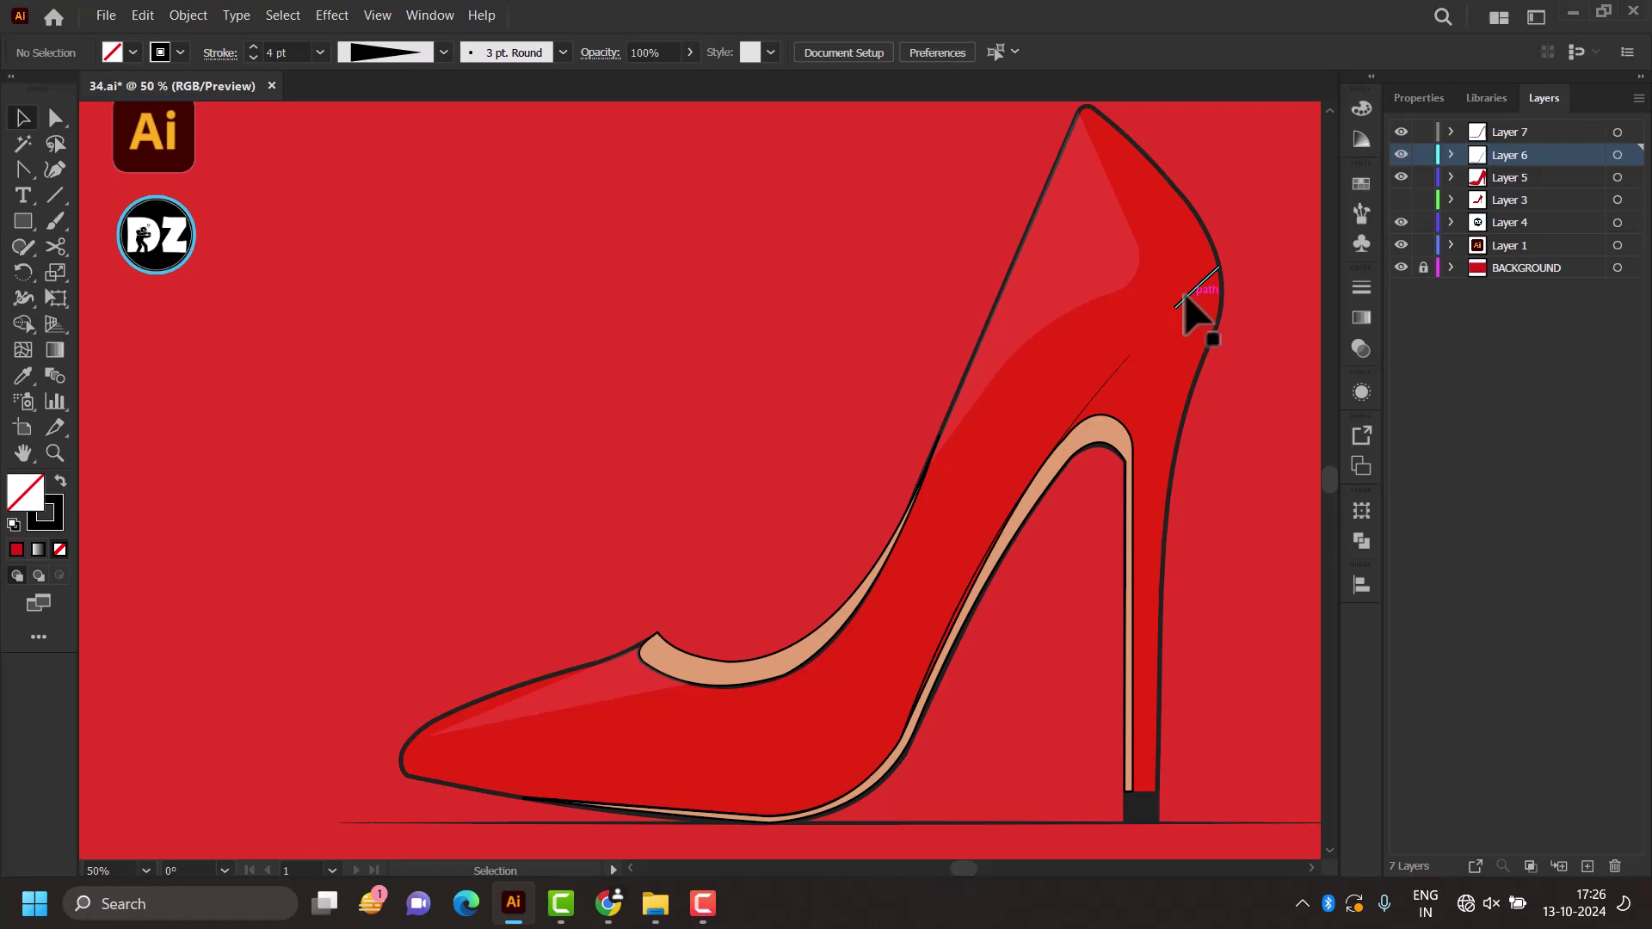
# Step: Give the thin inner heel curve a leaf-shaped tapered width profile
pyautogui.click(1126, 365)
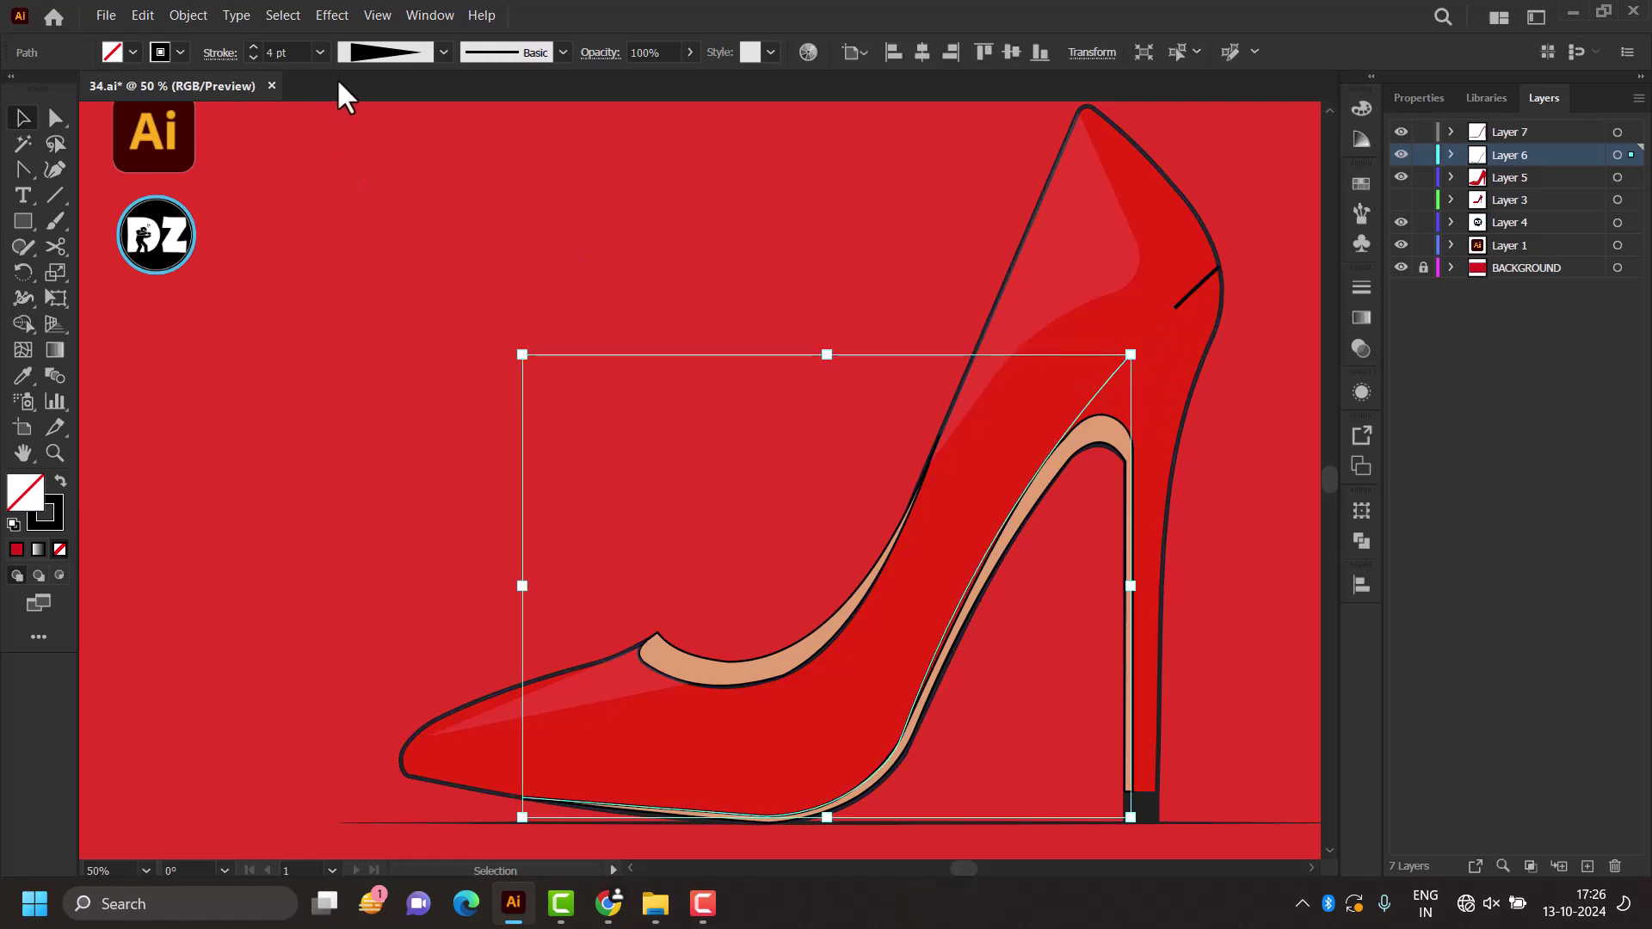
pyautogui.click(385, 50)
pyautogui.click(410, 258)
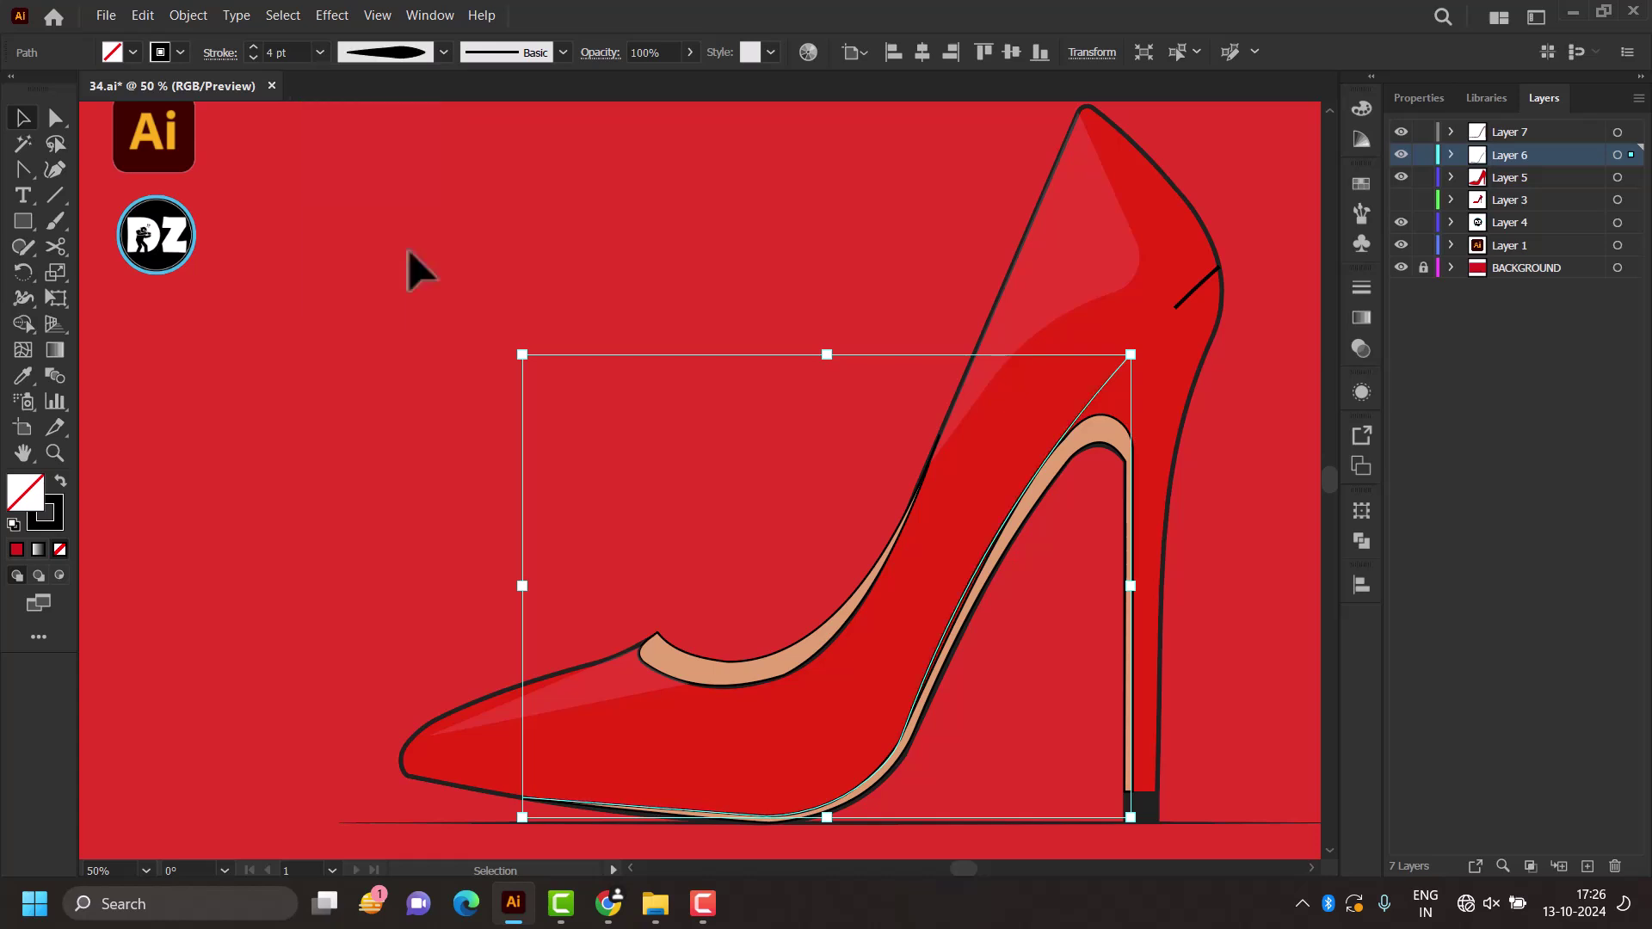
pyautogui.click(1019, 762)
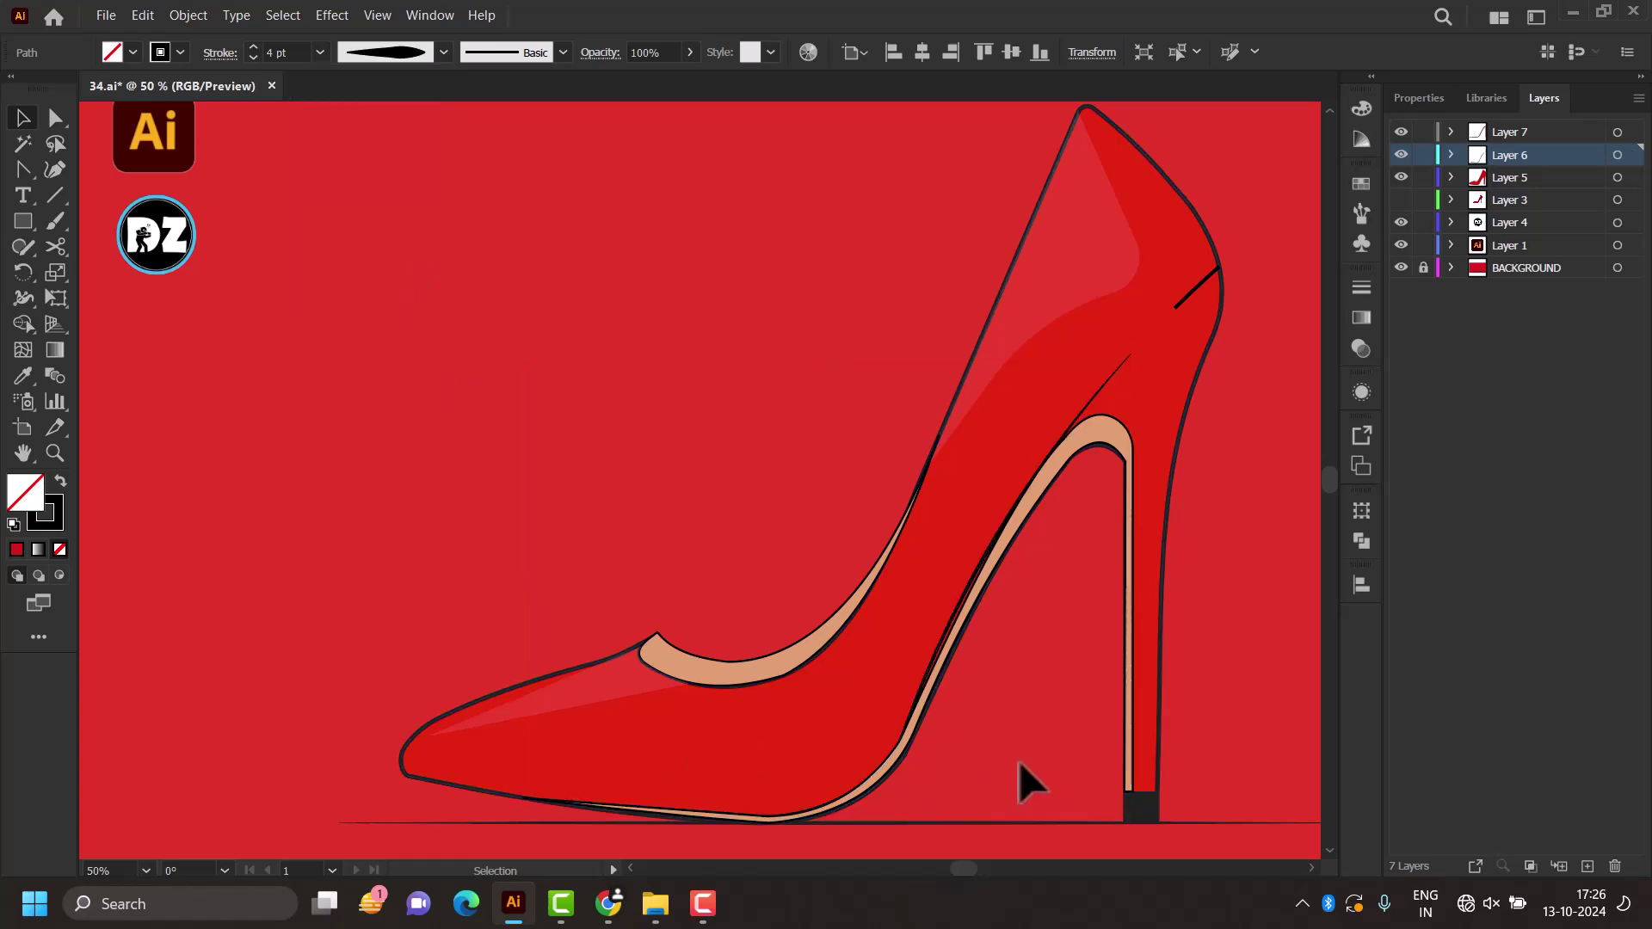
# Step: Apply a tapered width profile to the short line at the shoe's upper back
pyautogui.click(1186, 297)
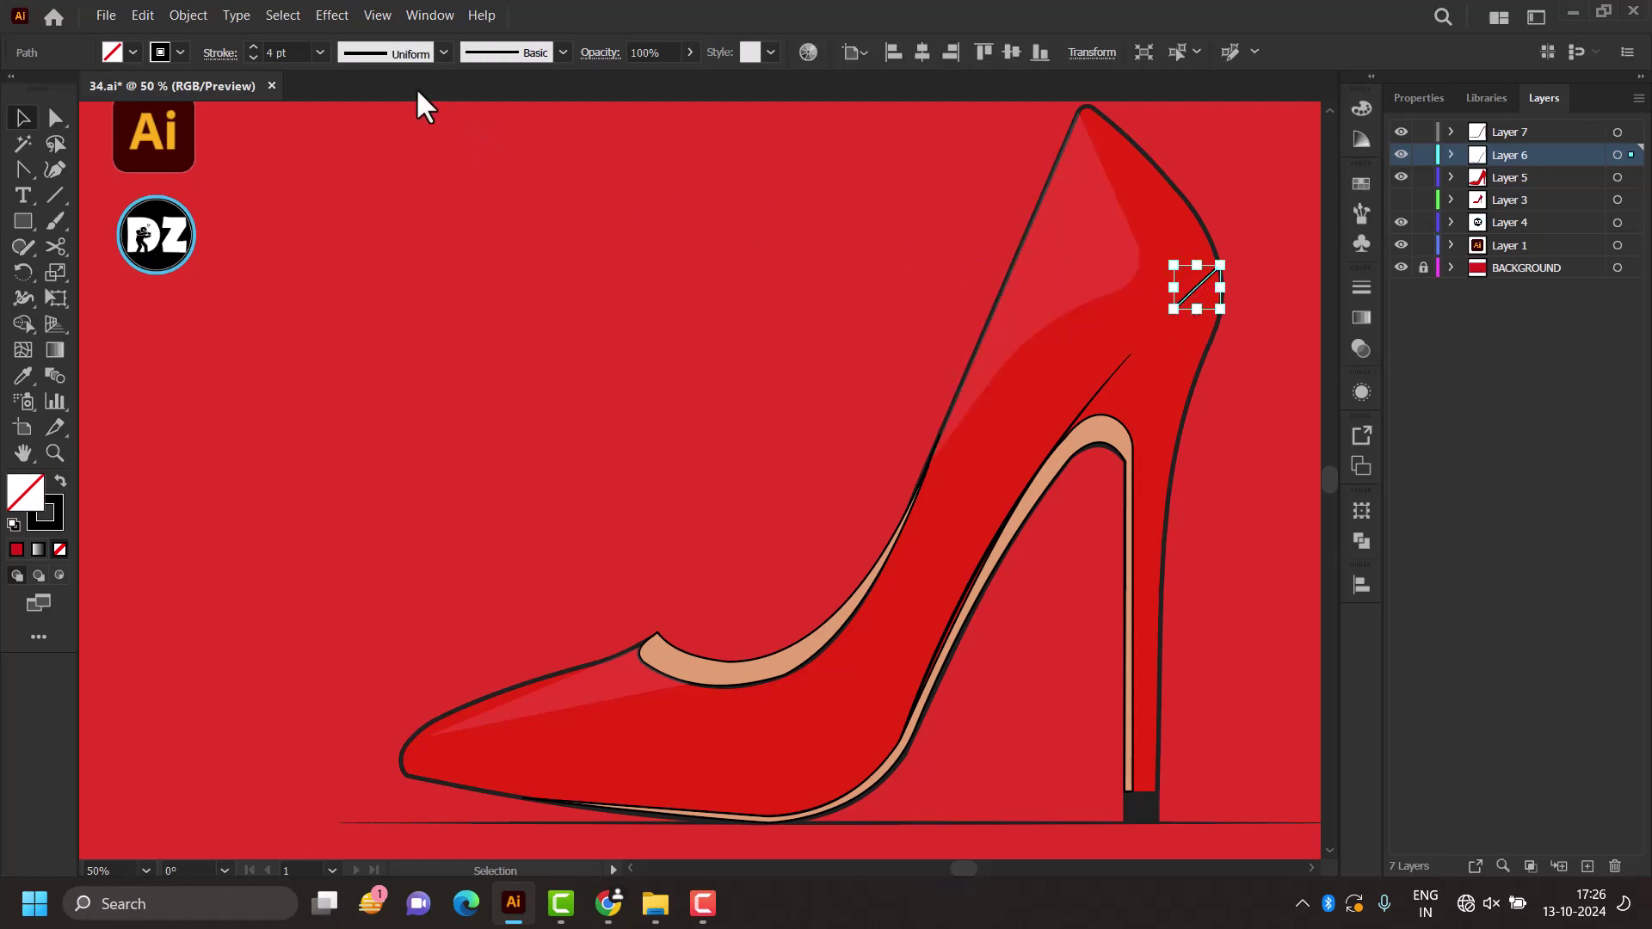
pyautogui.click(405, 55)
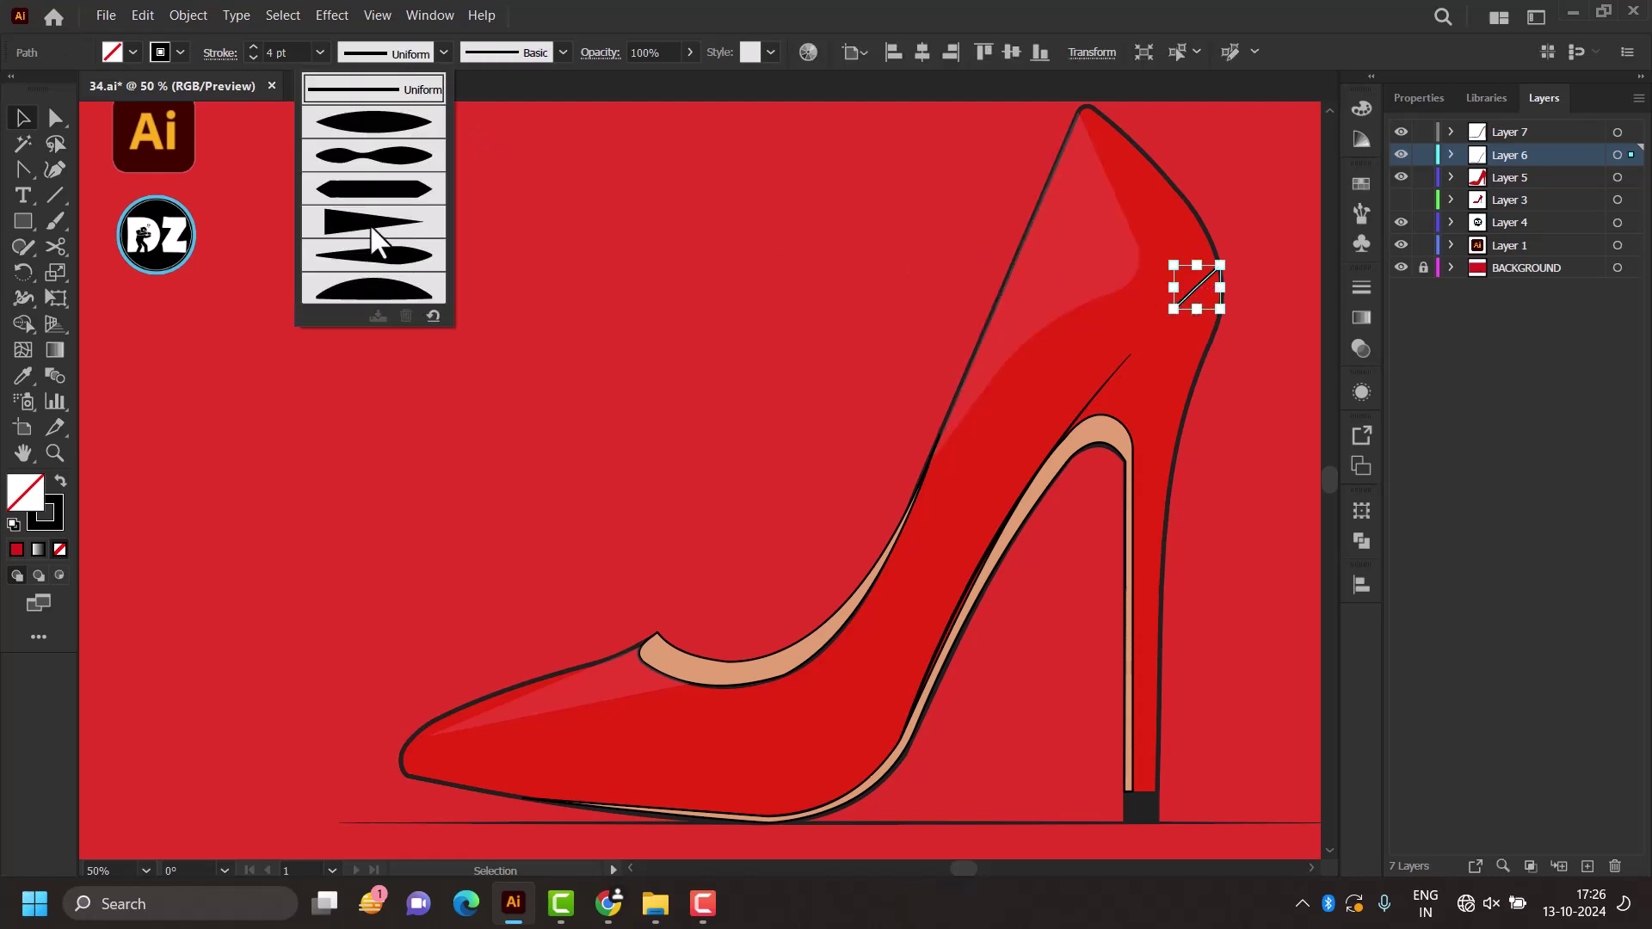
pyautogui.click(374, 185)
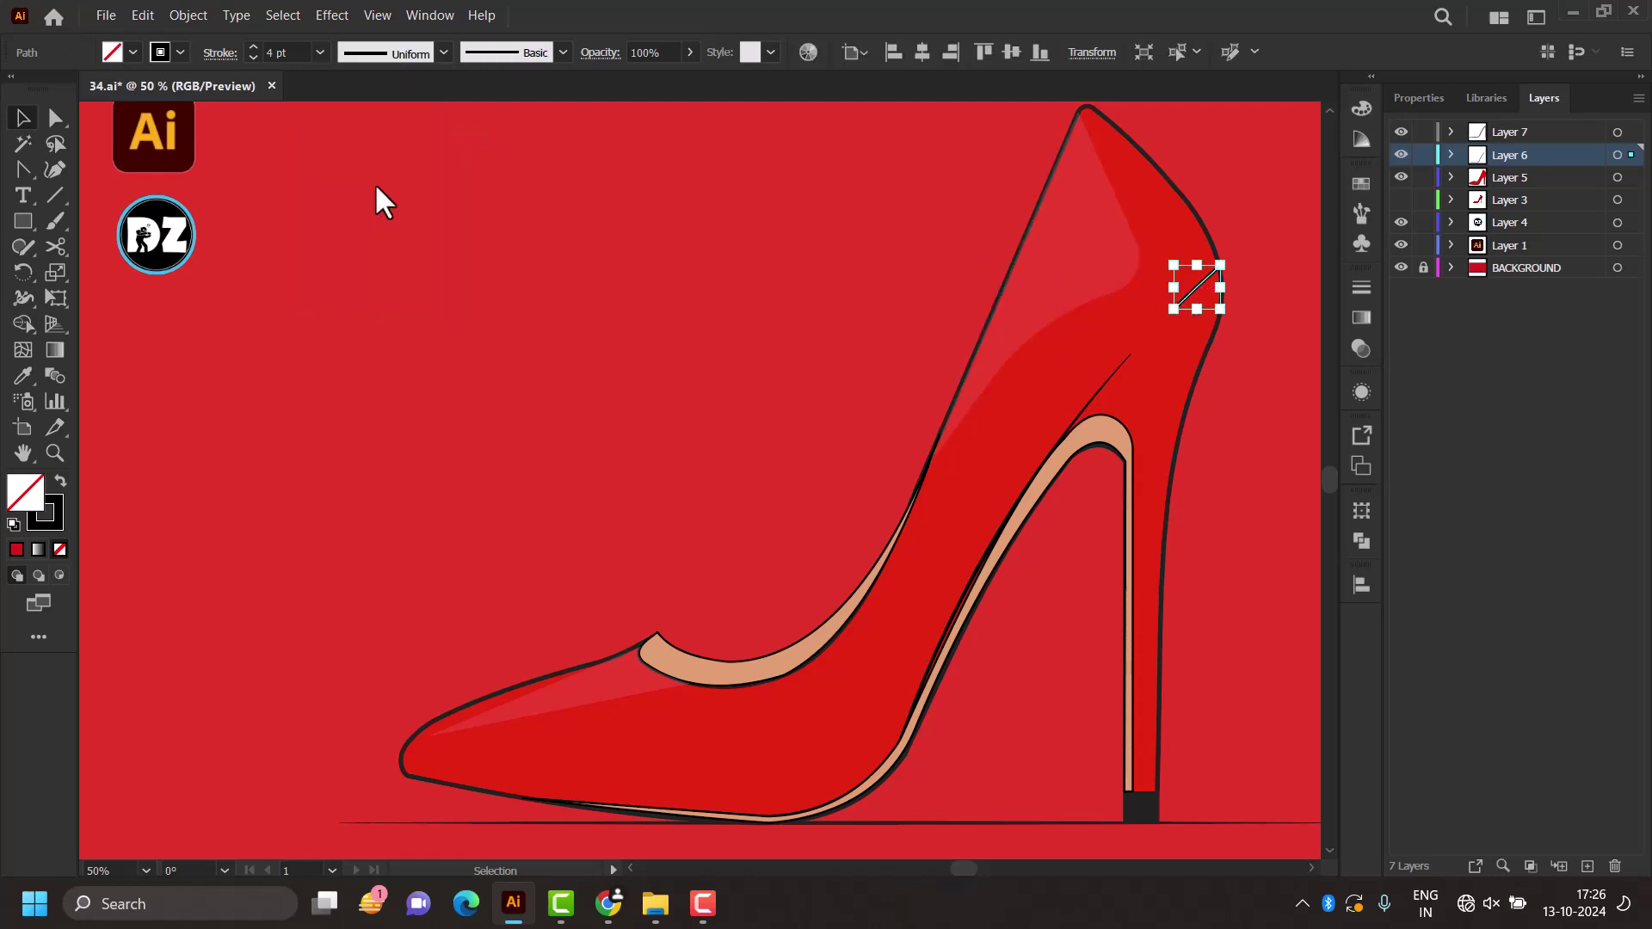
pyautogui.click(1222, 529)
pyautogui.click(1192, 291)
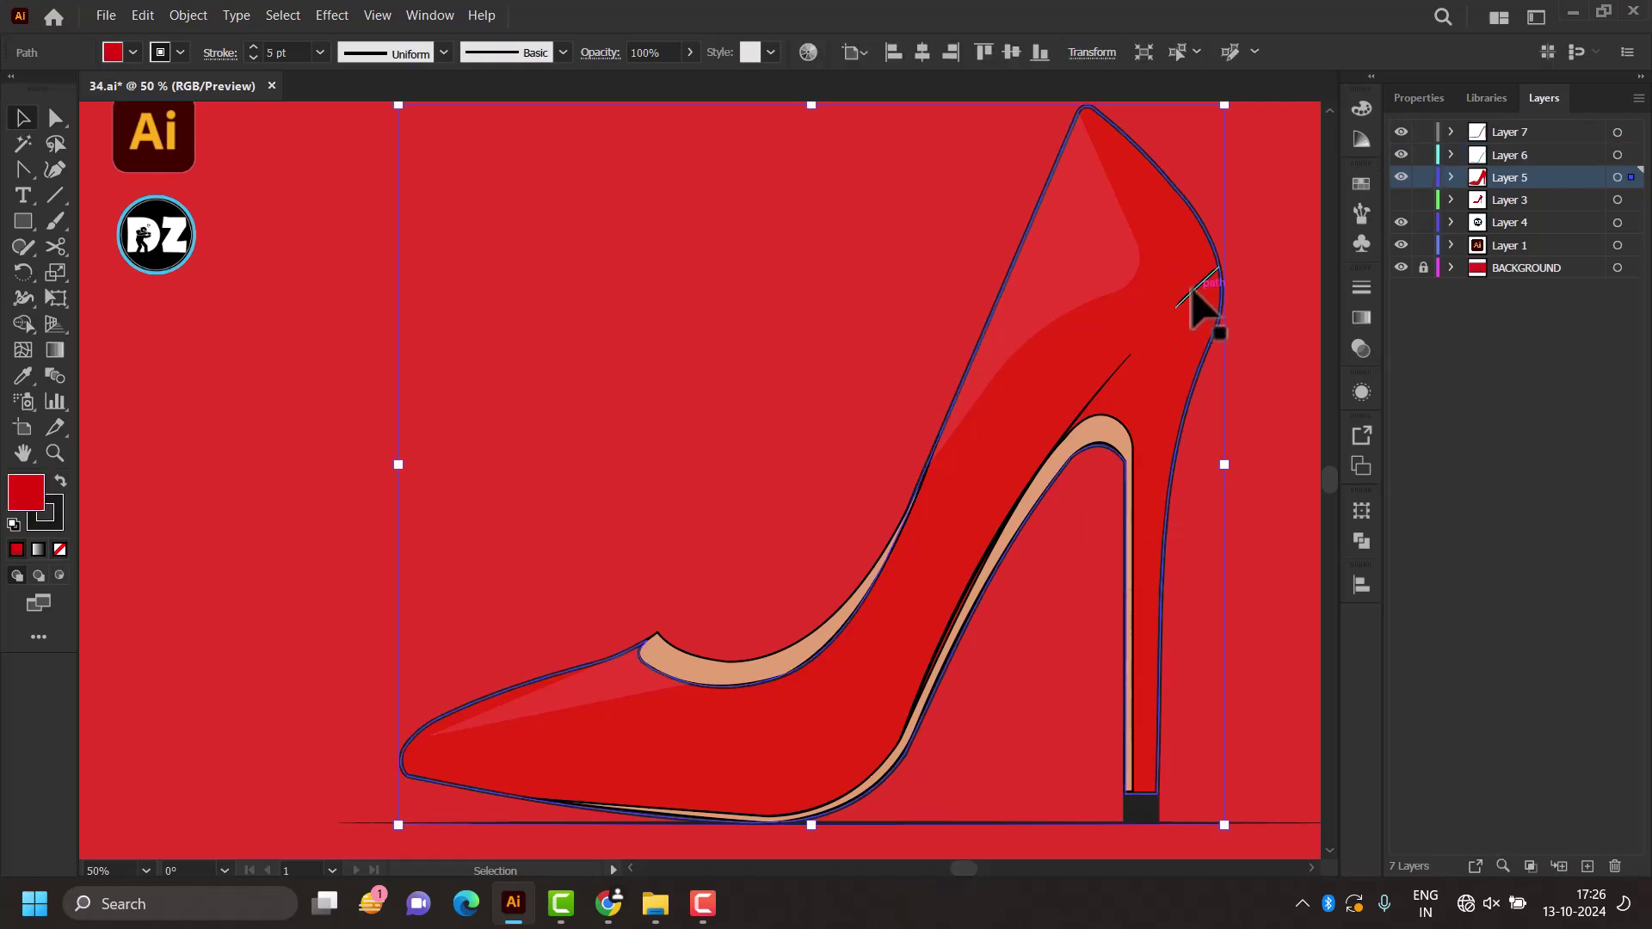
pyautogui.click(378, 53)
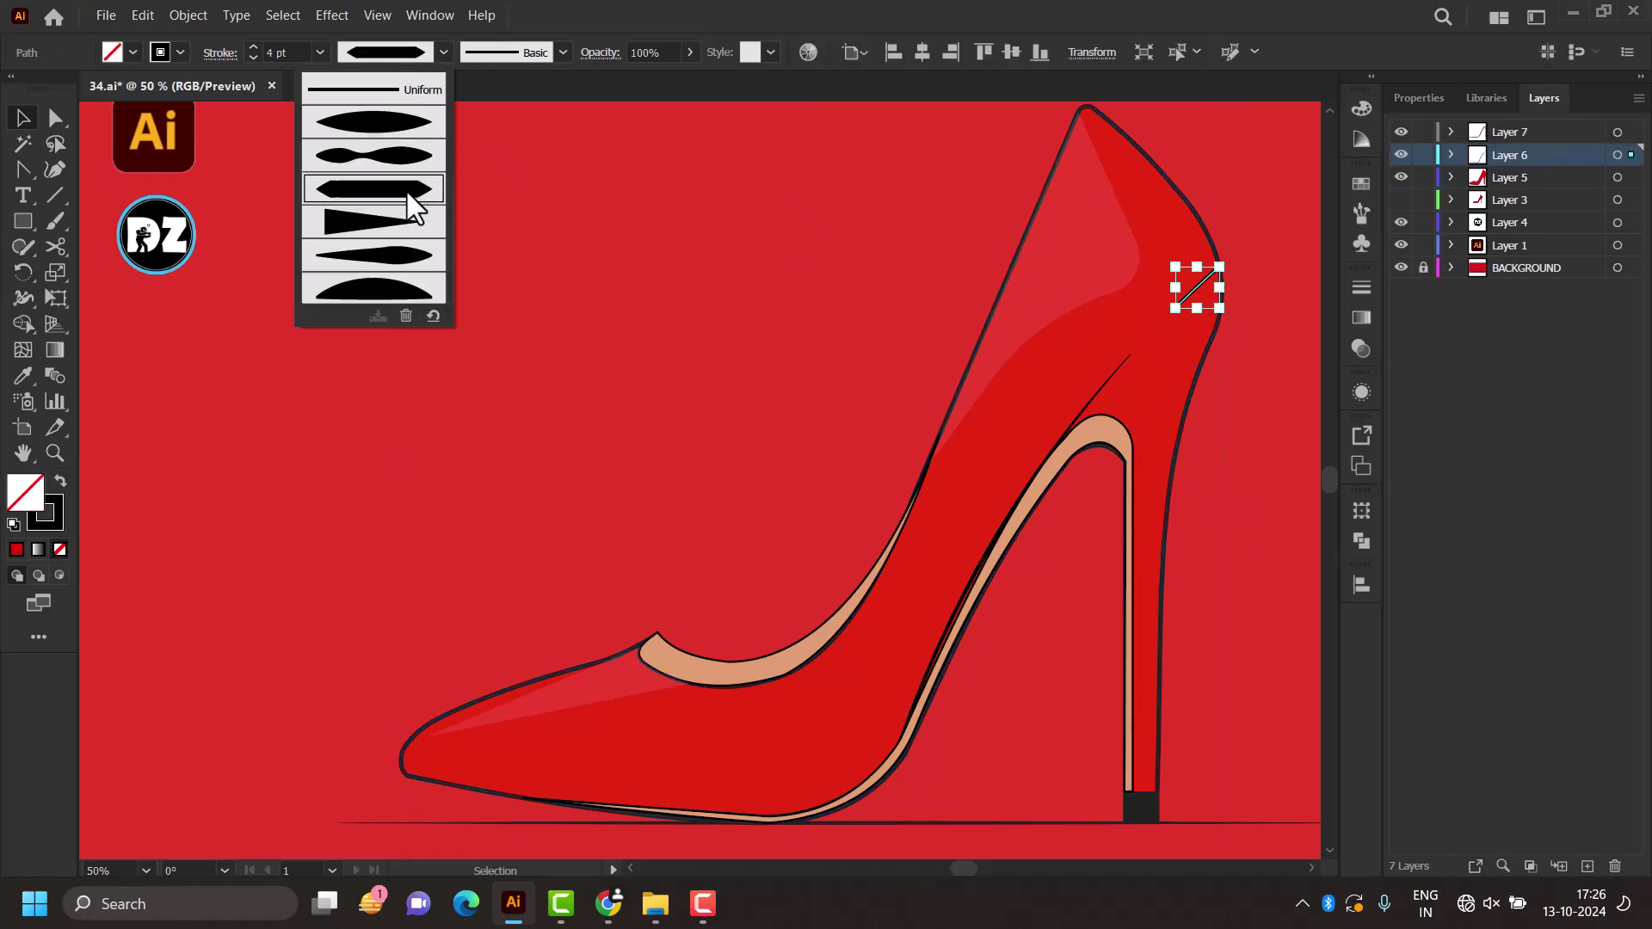
pyautogui.click(394, 222)
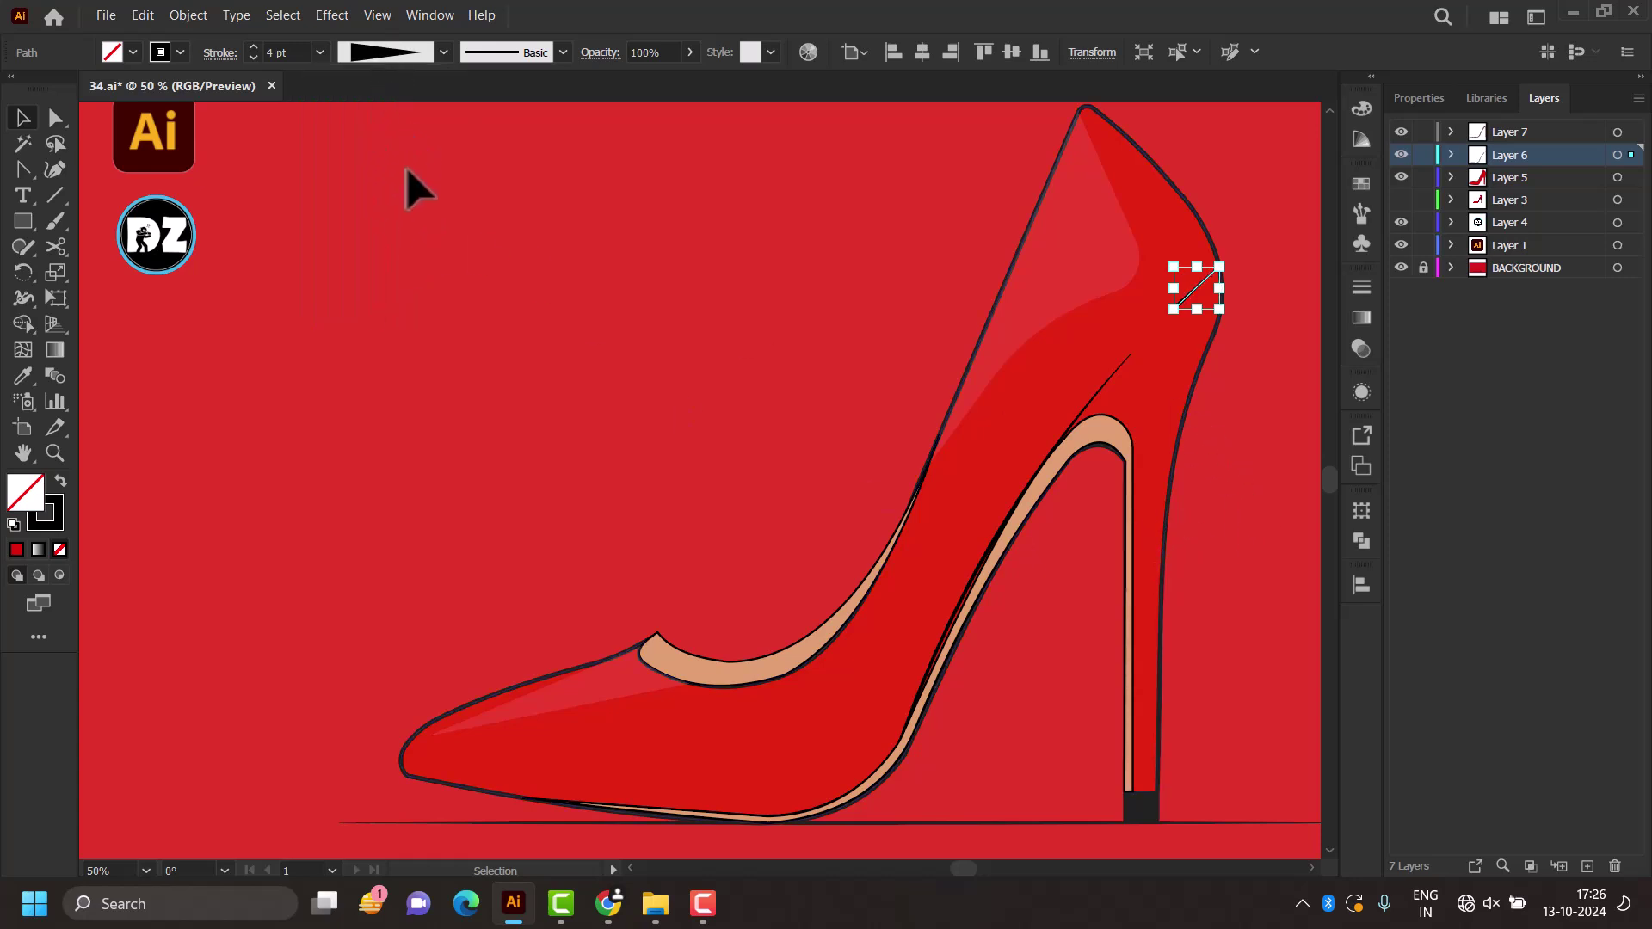
pyautogui.click(401, 55)
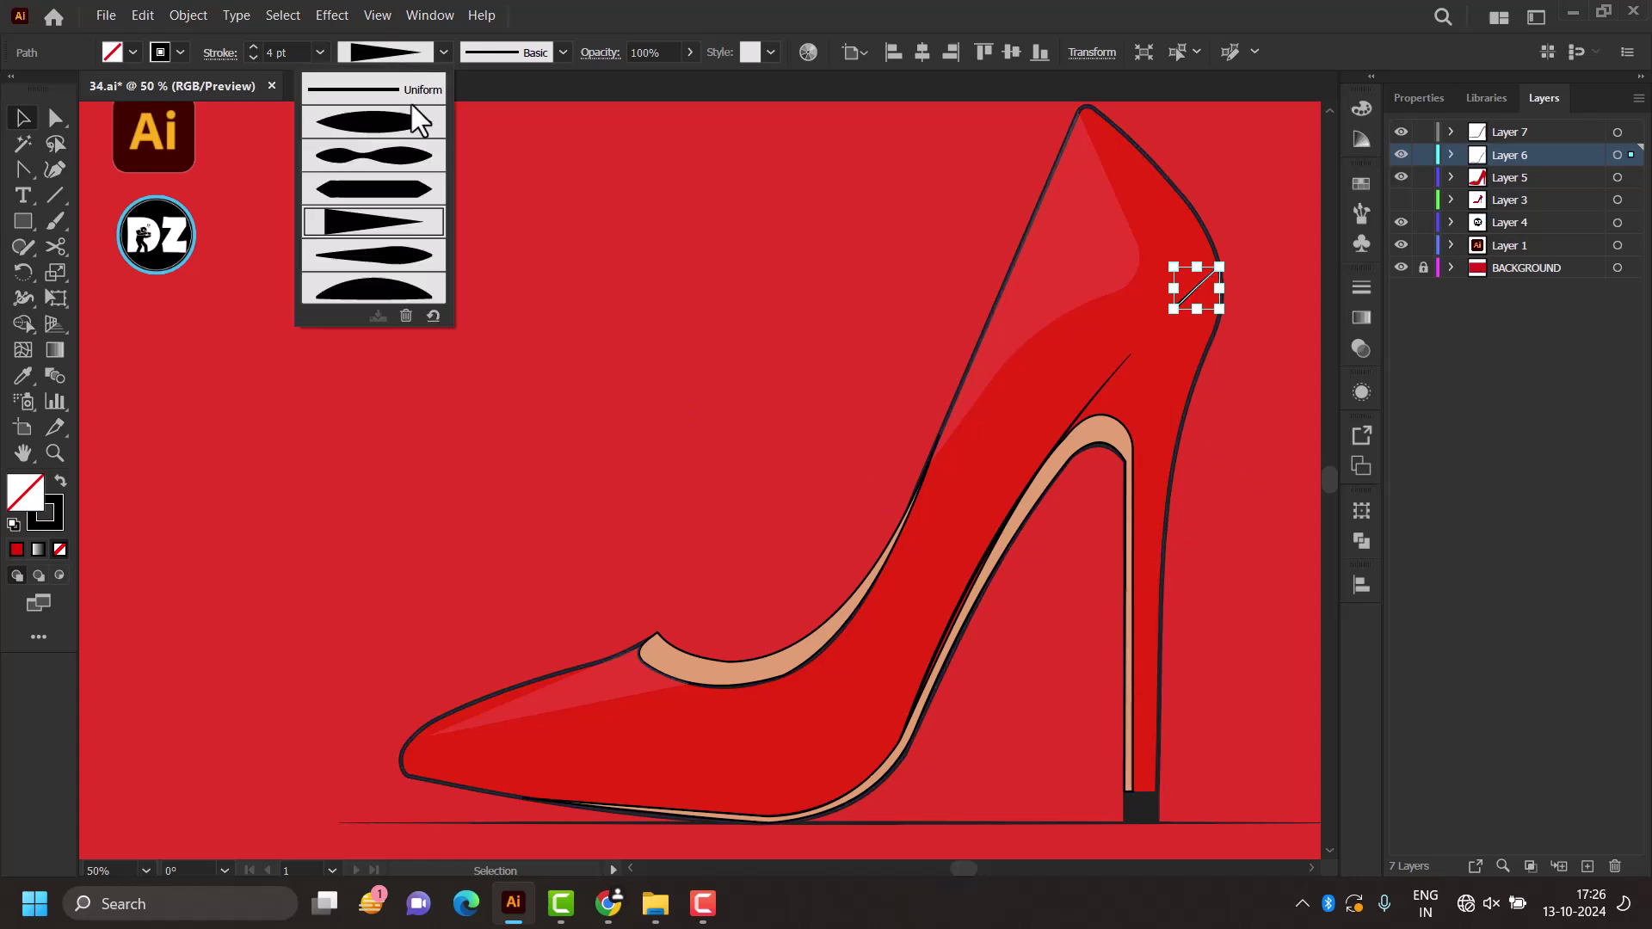
pyautogui.click(394, 253)
pyautogui.click(1271, 394)
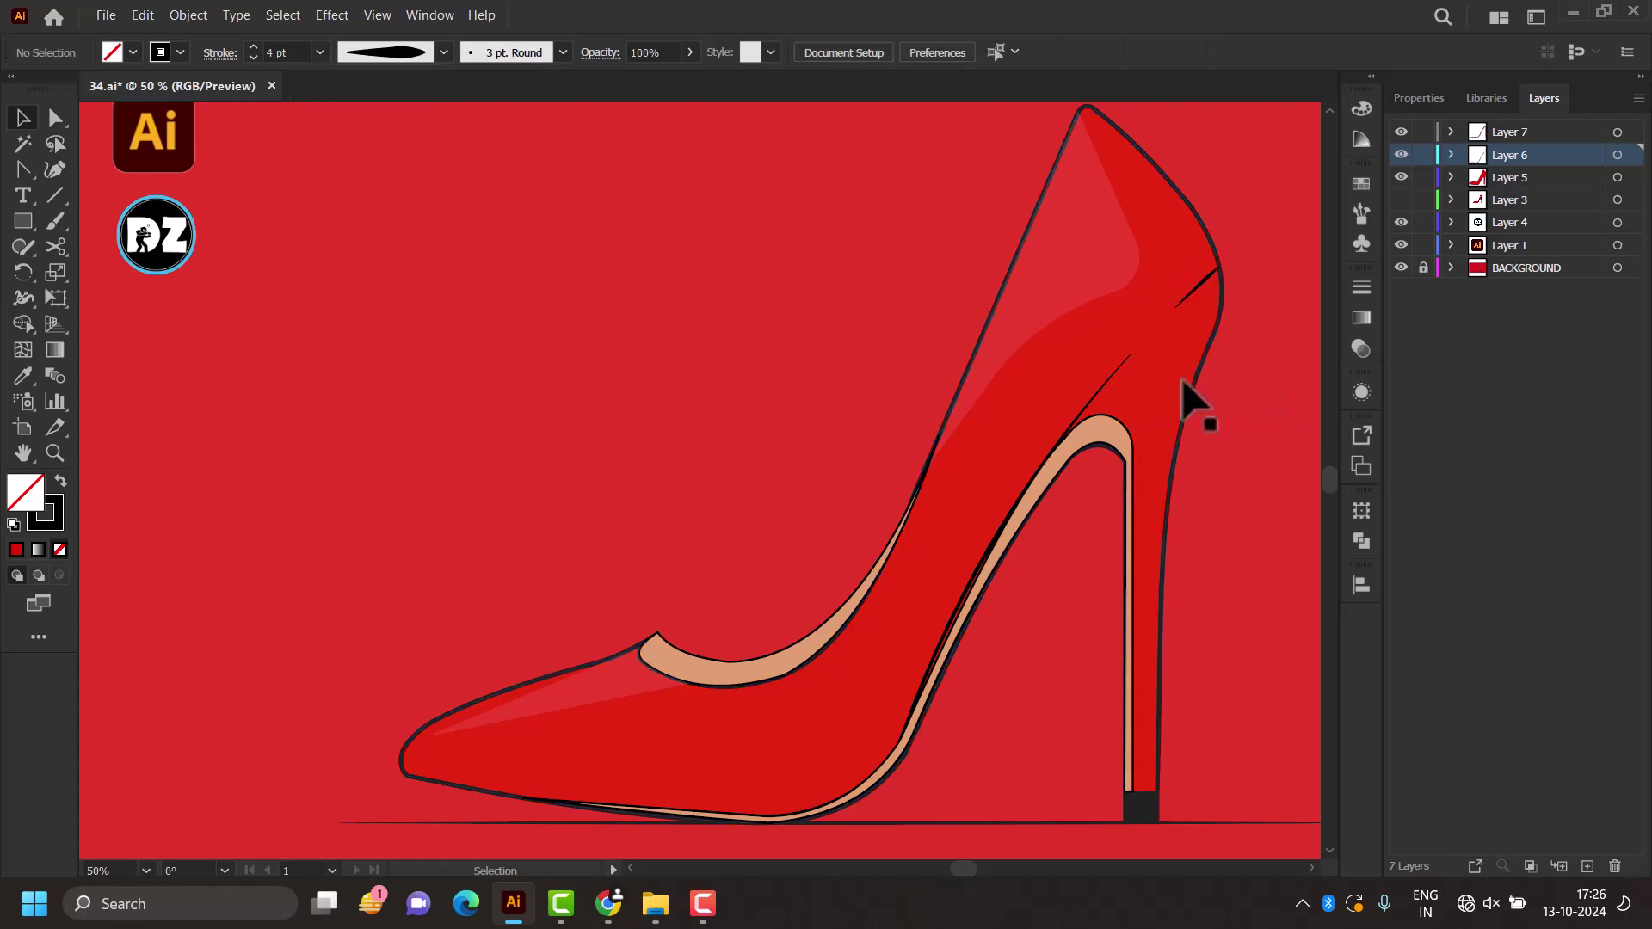
# Step: Check the inner heel line, then fit the whole artboard in the window
pyautogui.click(1111, 378)
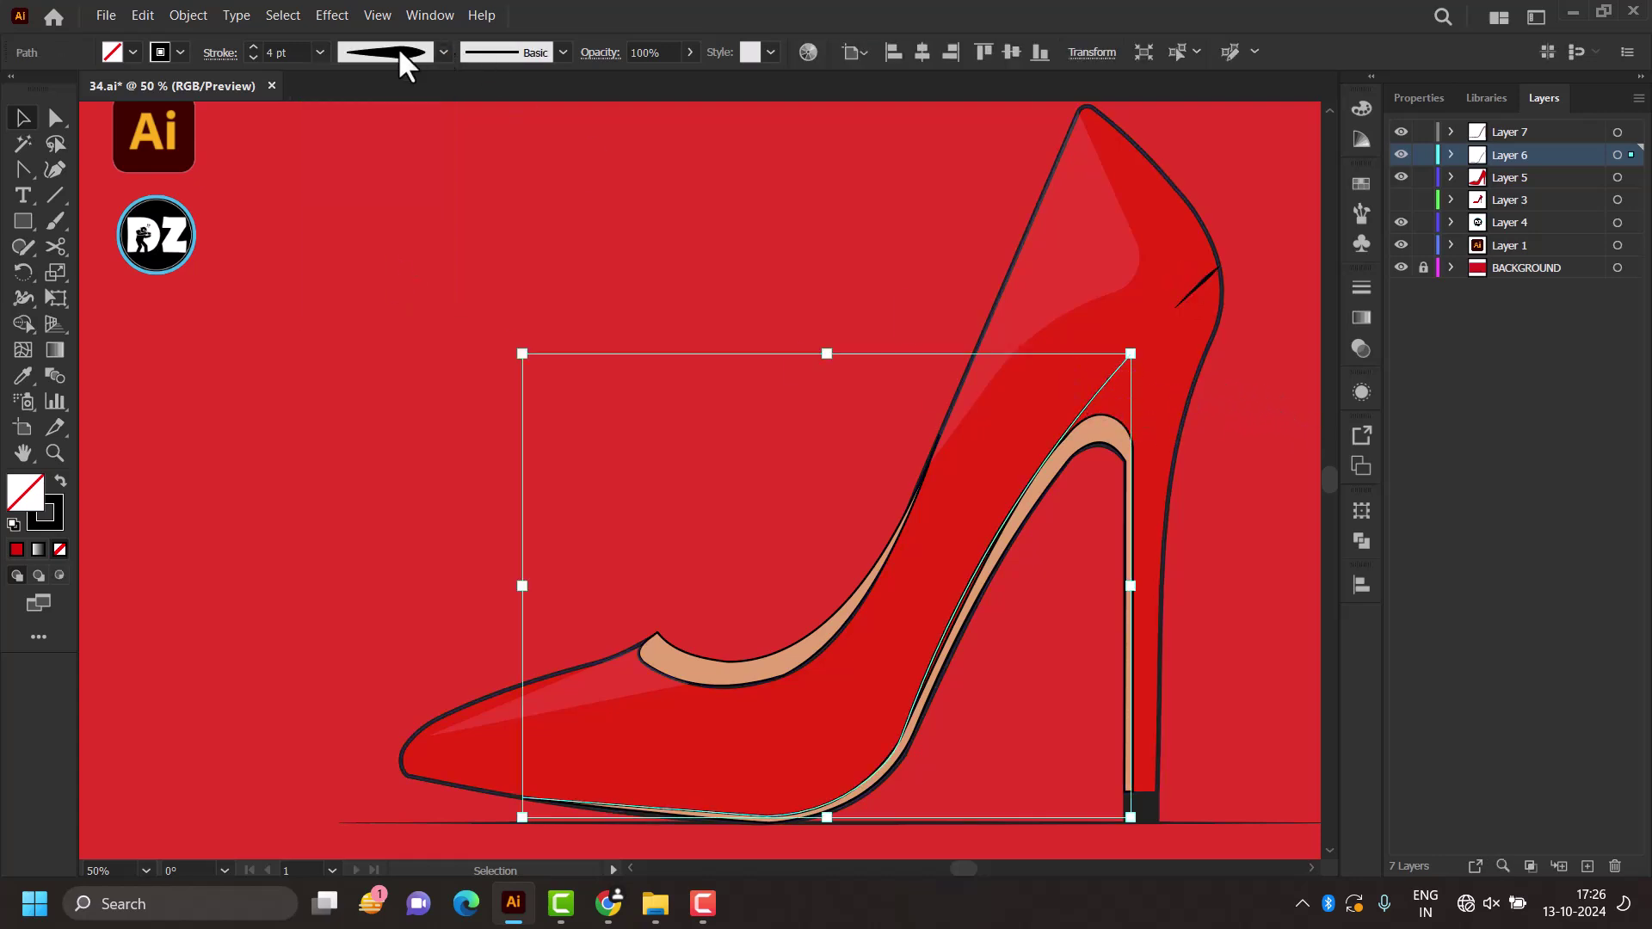
pyautogui.click(1244, 441)
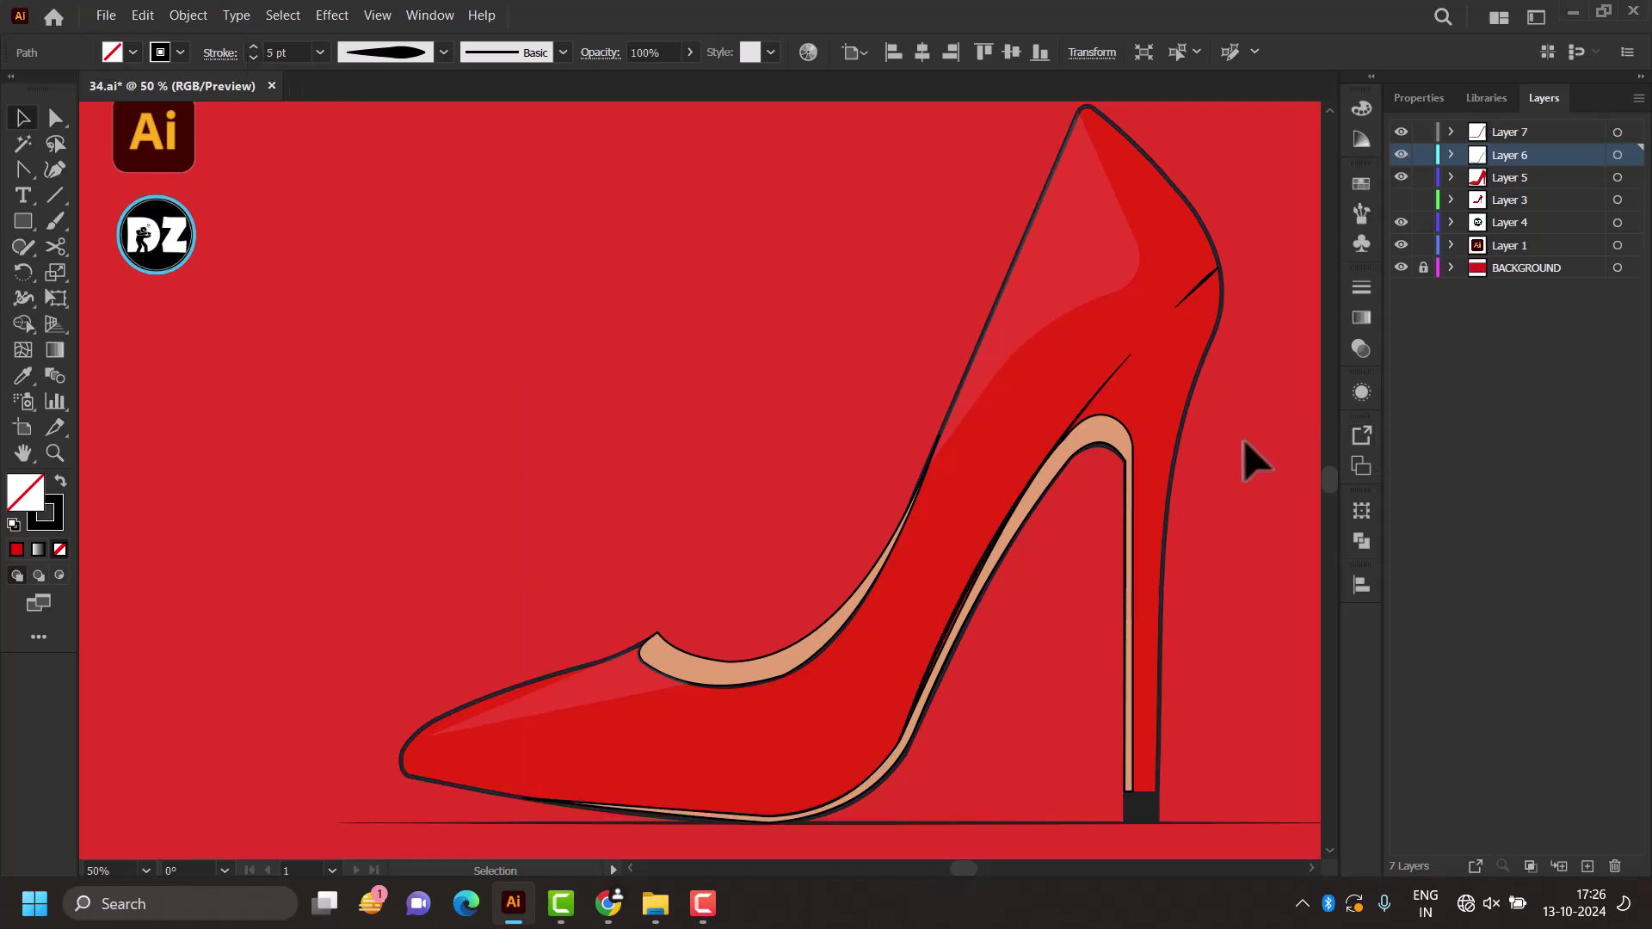
pyautogui.scroll(-1, 1245, 441)
pyautogui.scroll(3, 1242, 405)
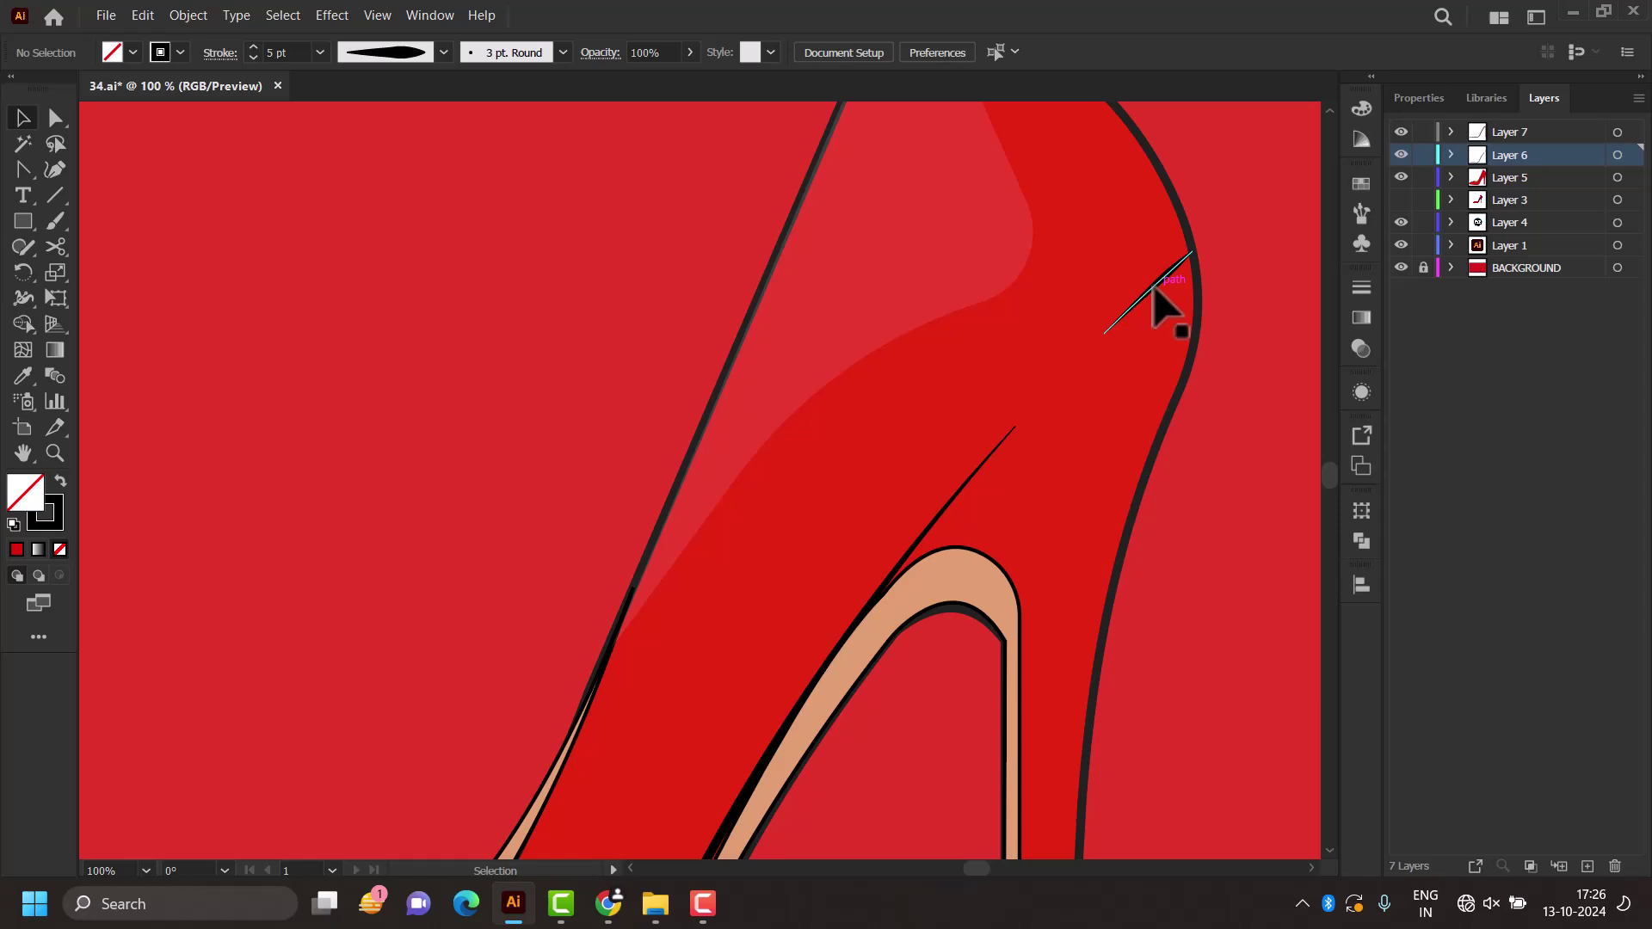
pyautogui.scroll(-1, 1259, 406)
pyautogui.hotkey('ctrl', '0')
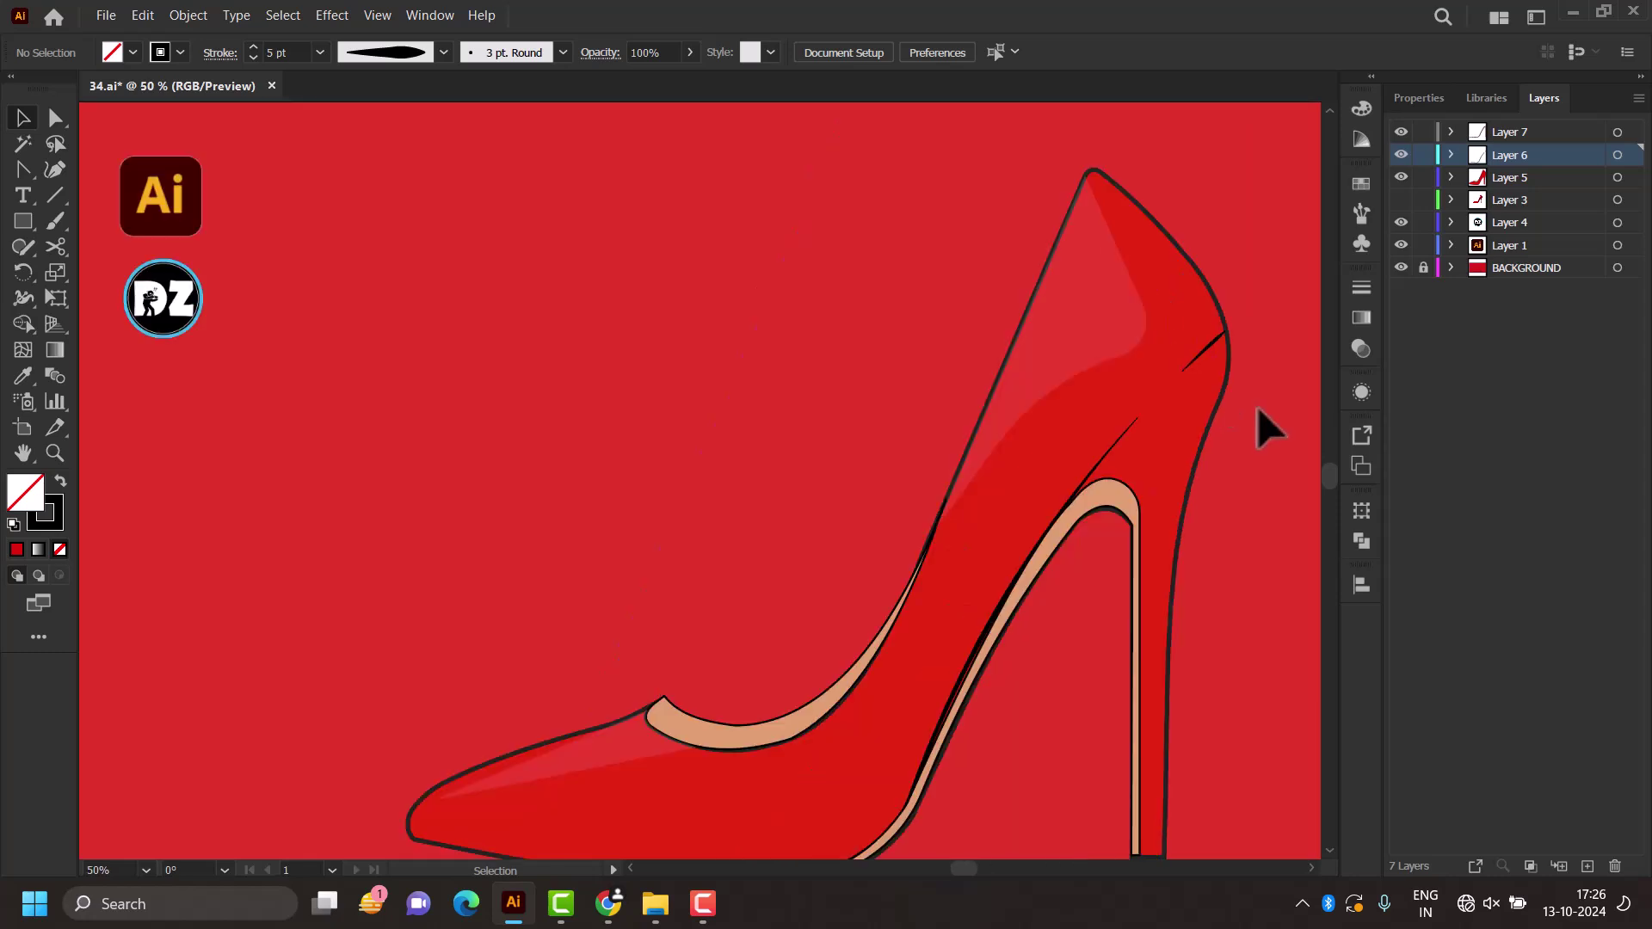
pyautogui.scroll(-2, 1258, 406)
pyautogui.hotkey('ctrl', '0')
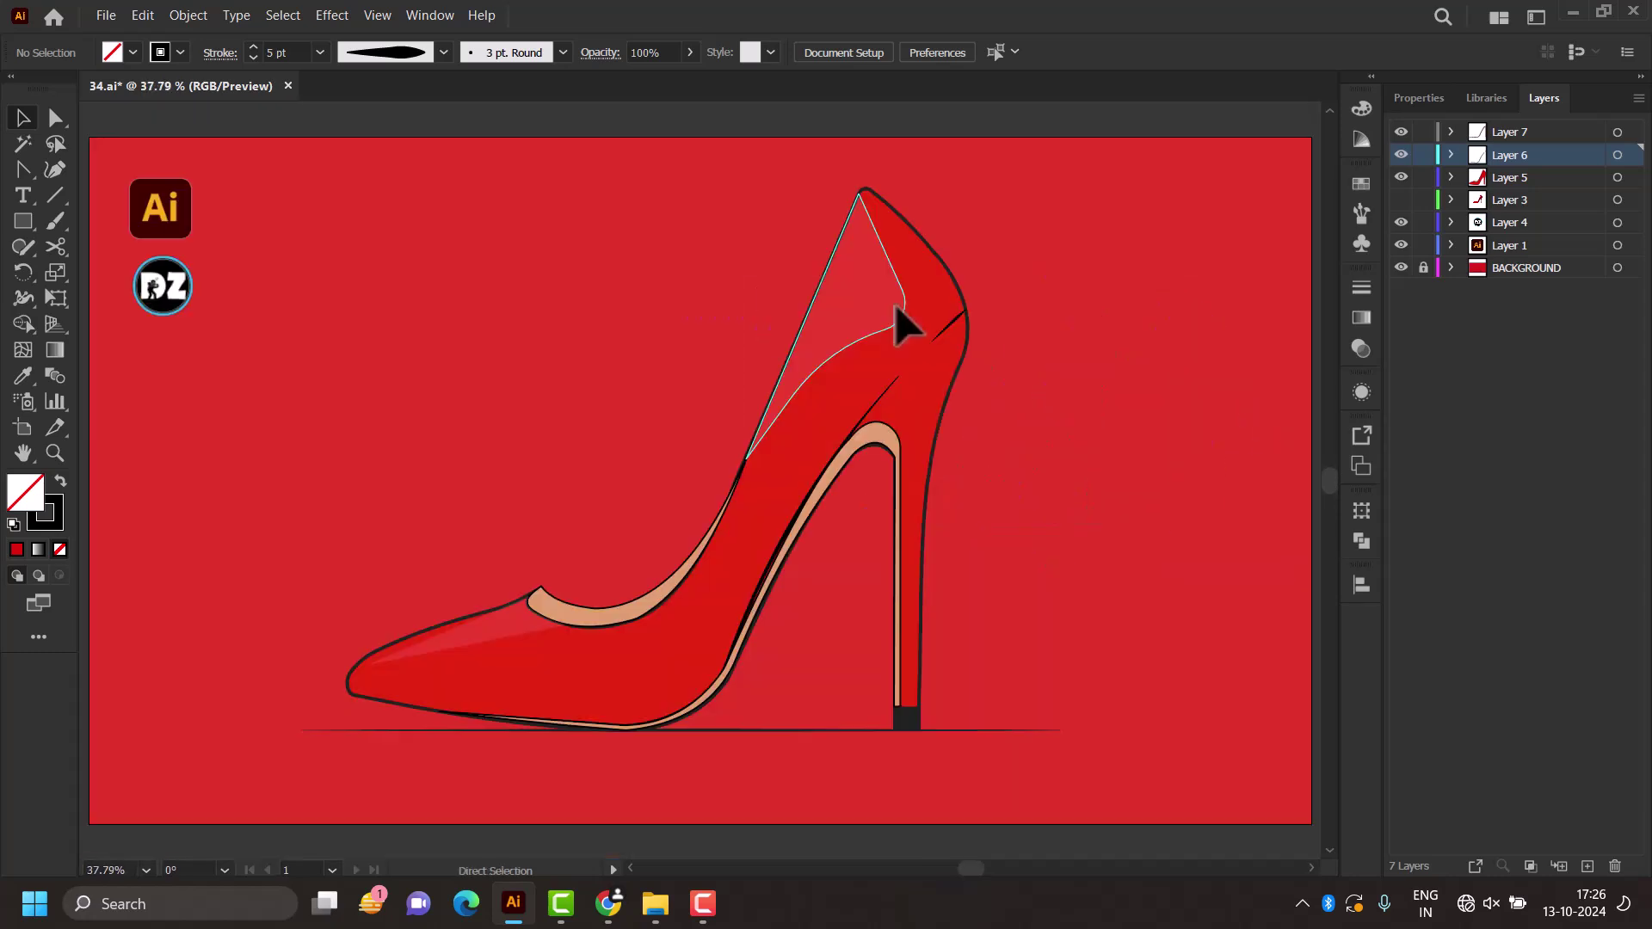
# Step: Make Layer 7 active, lock the layers below it, and add a new Layer 8
pyautogui.click(1516, 133)
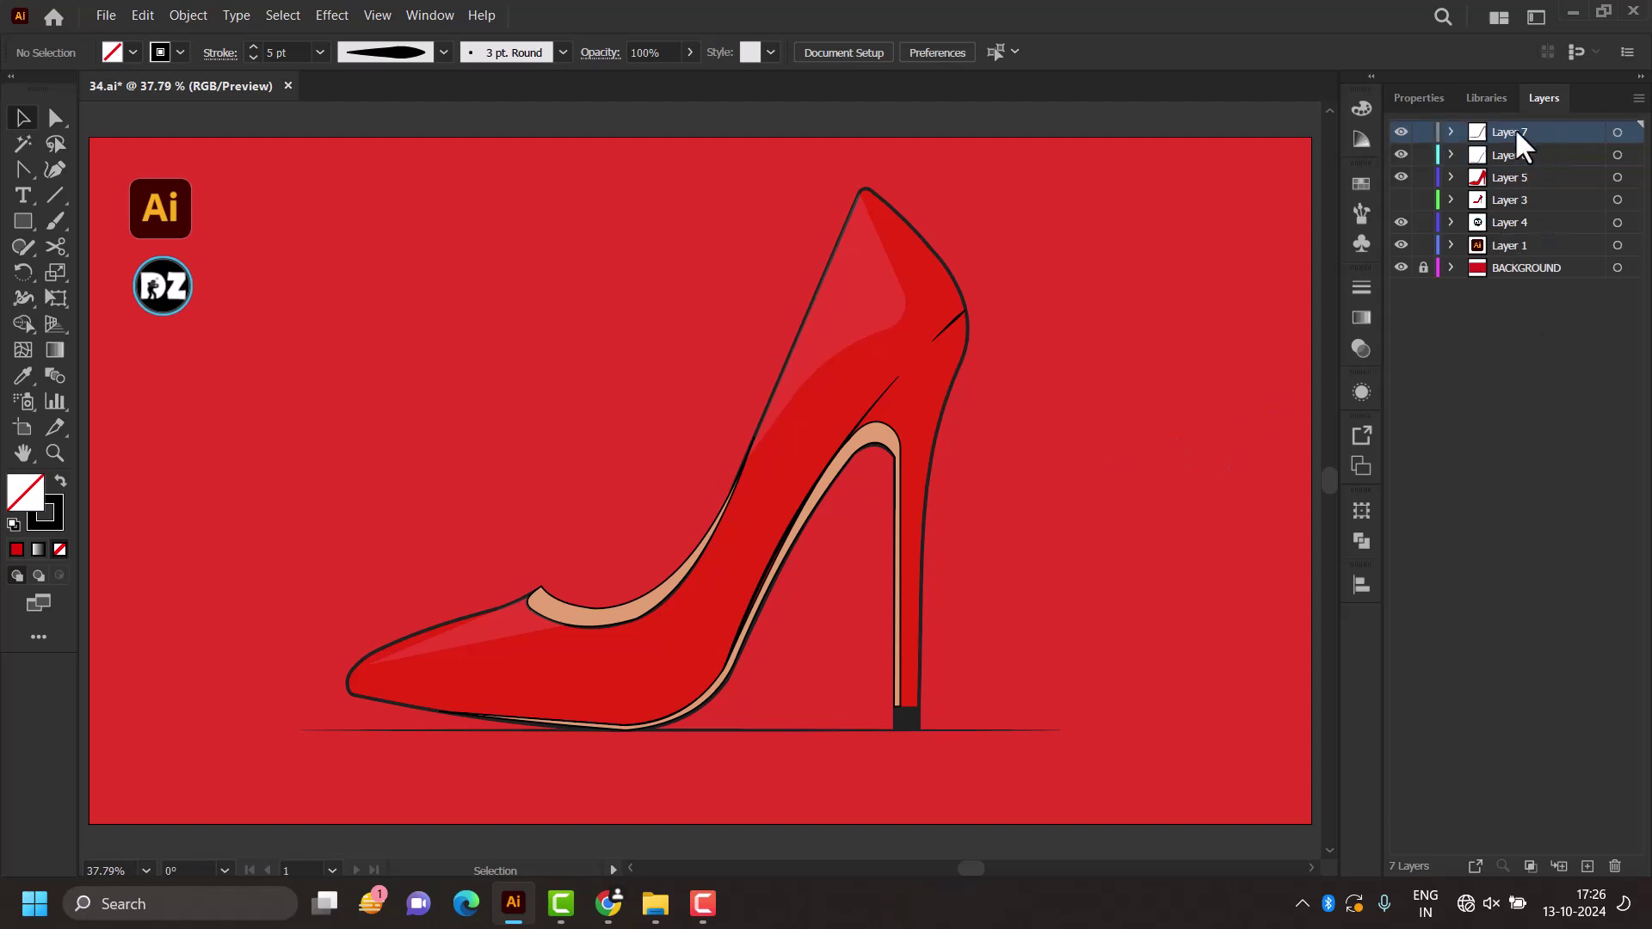
pyautogui.moveTo(1423, 154); pyautogui.dragTo(1424, 245)
pyautogui.moveTo(936, 340); pyautogui.dragTo(938, 342)
pyautogui.click(1588, 868)
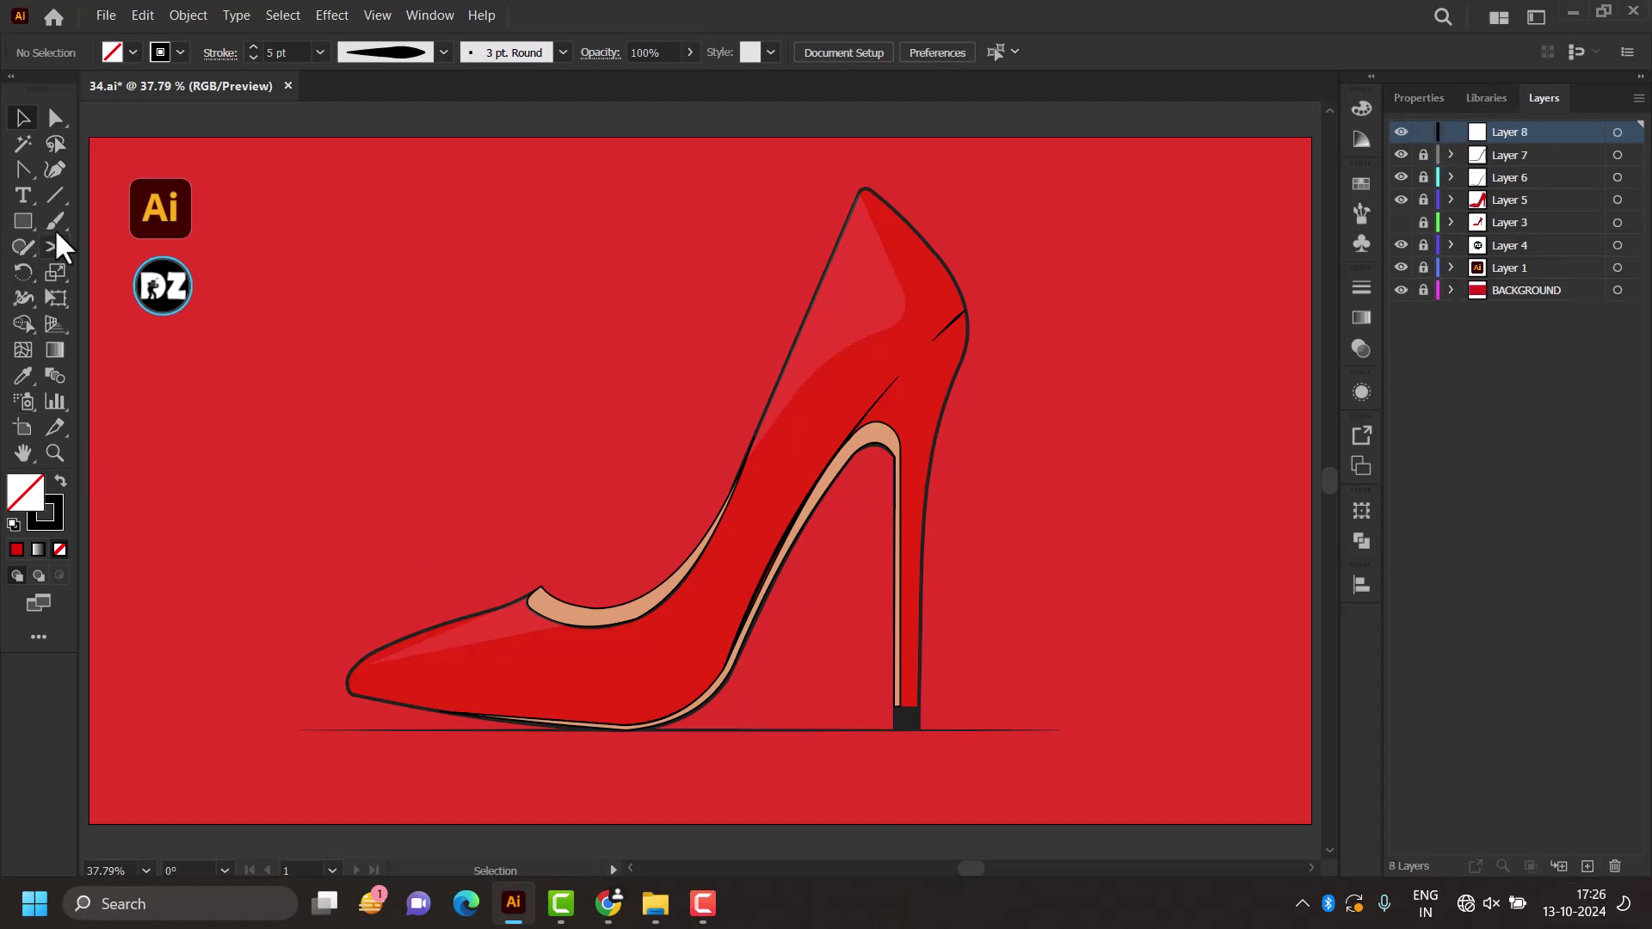
# Step: Draw a closed pen shape outlining the back corner of the heel counter
pyautogui.moveTo(17, 176); pyautogui.dragTo(91, 167)
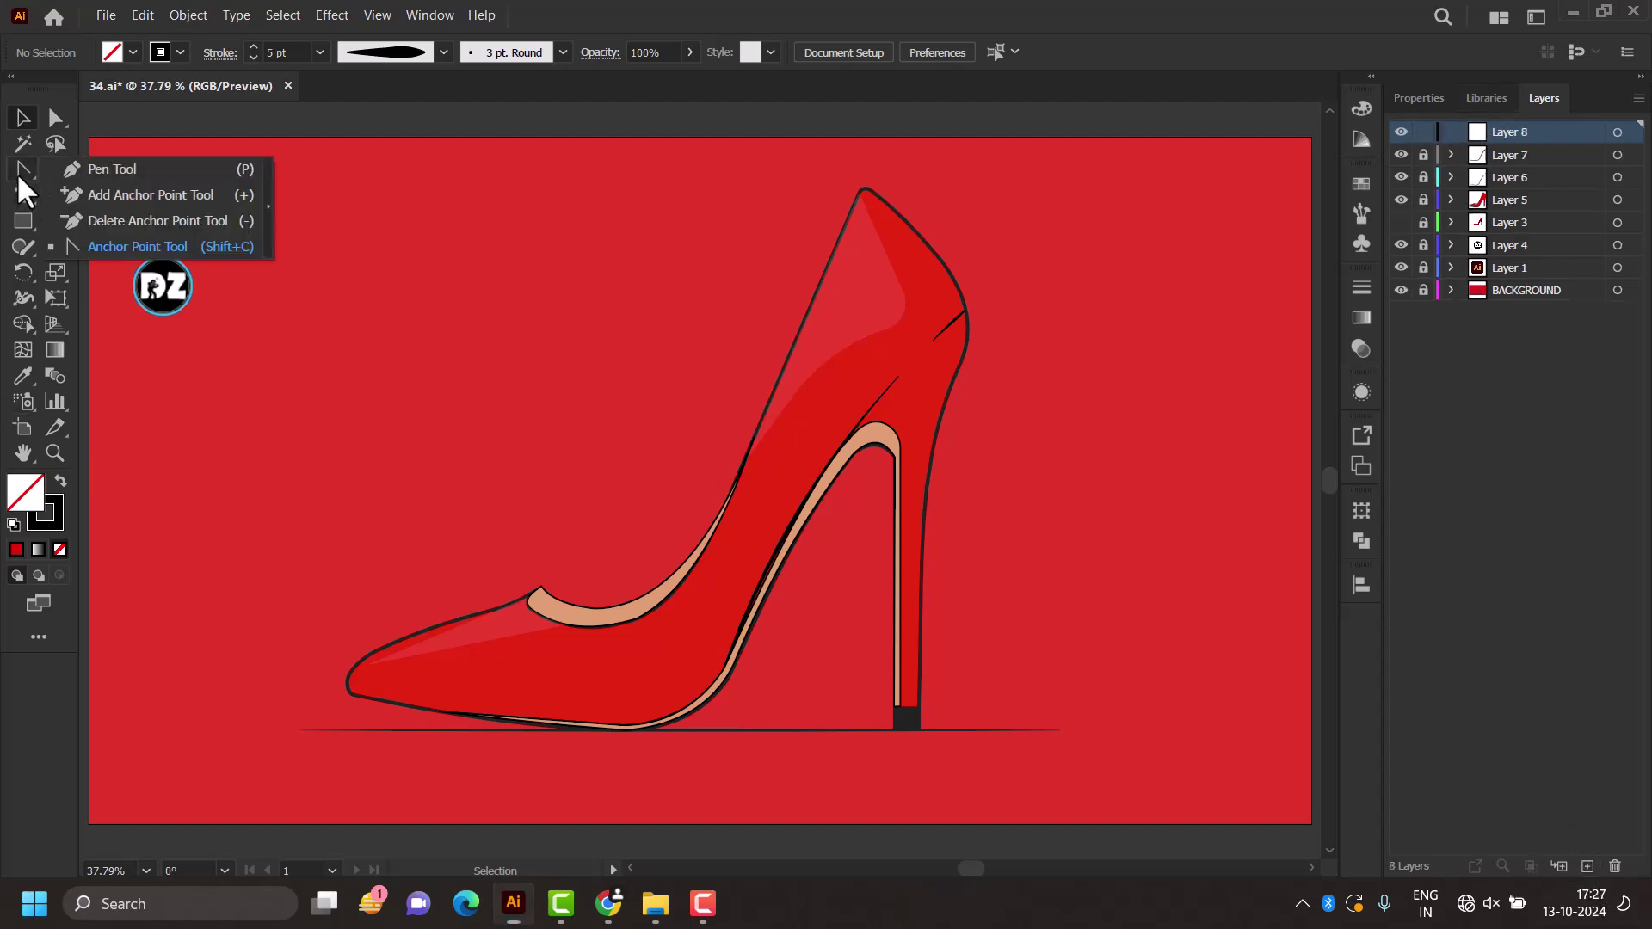
pyautogui.click(889, 387)
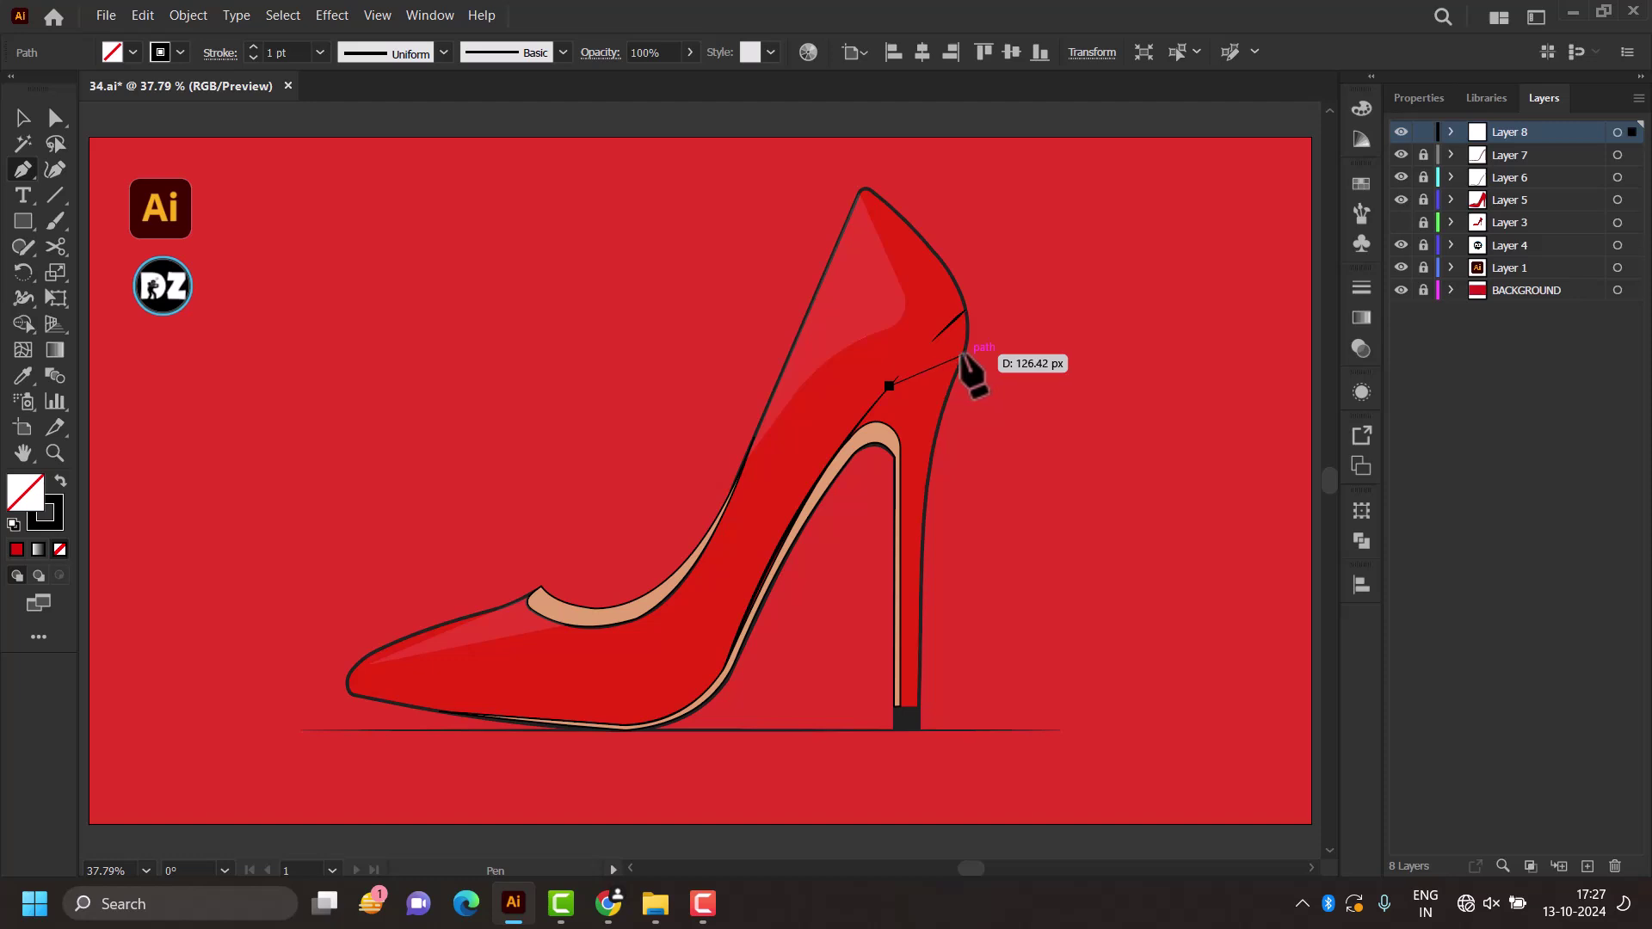
pyautogui.click(962, 355)
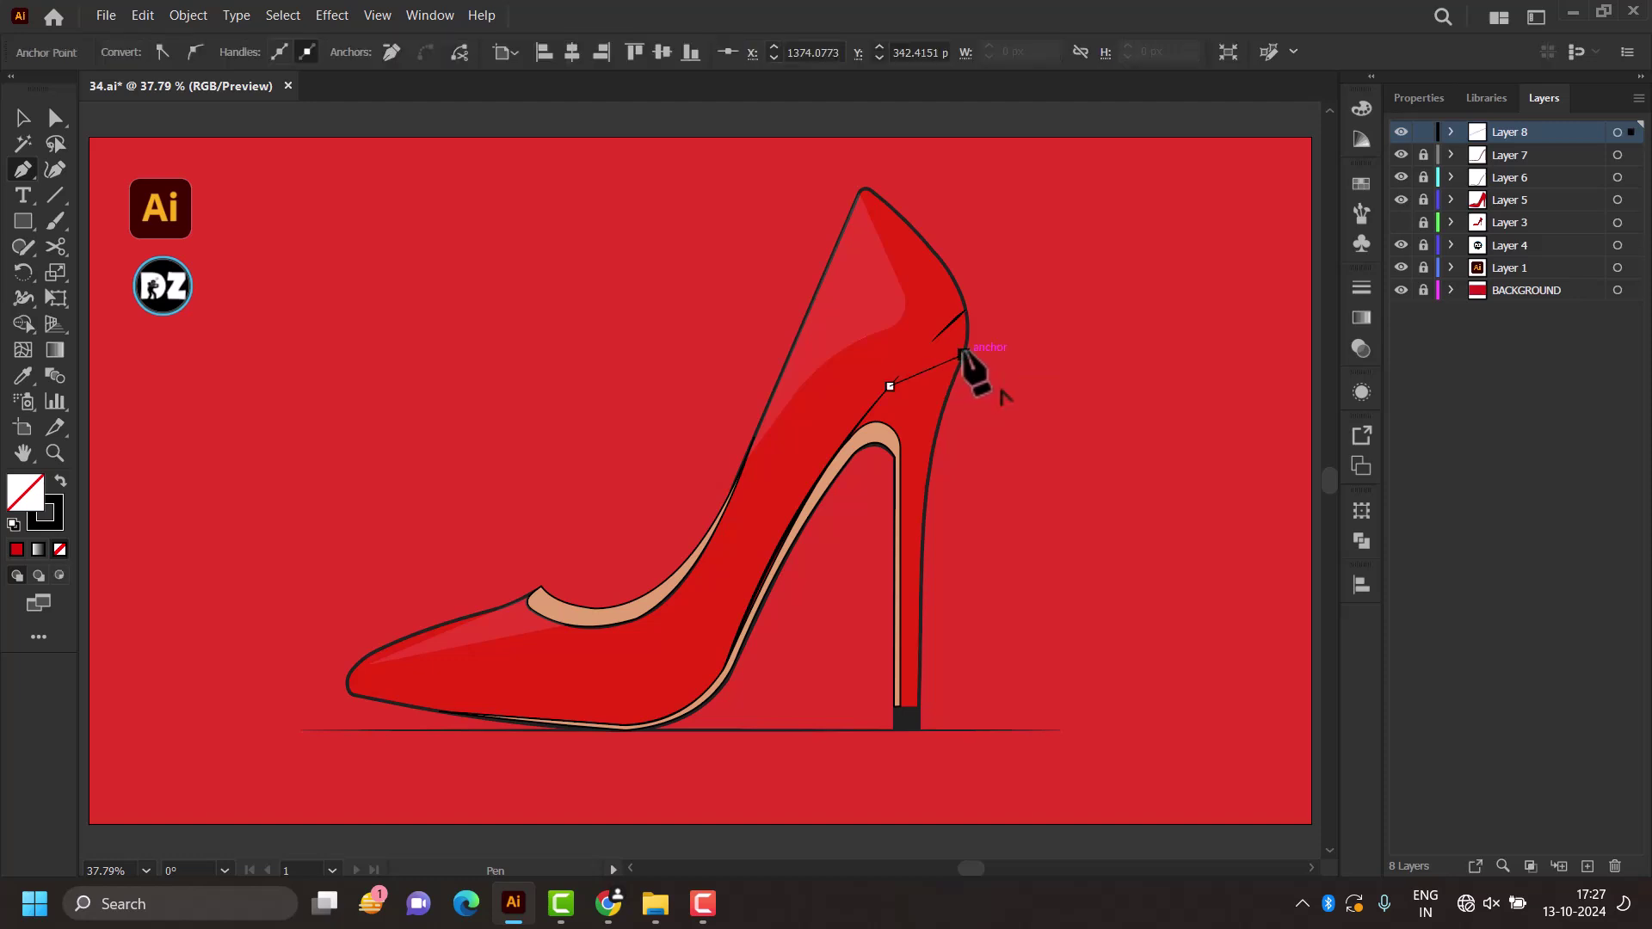
pyautogui.scroll(2, 962, 354)
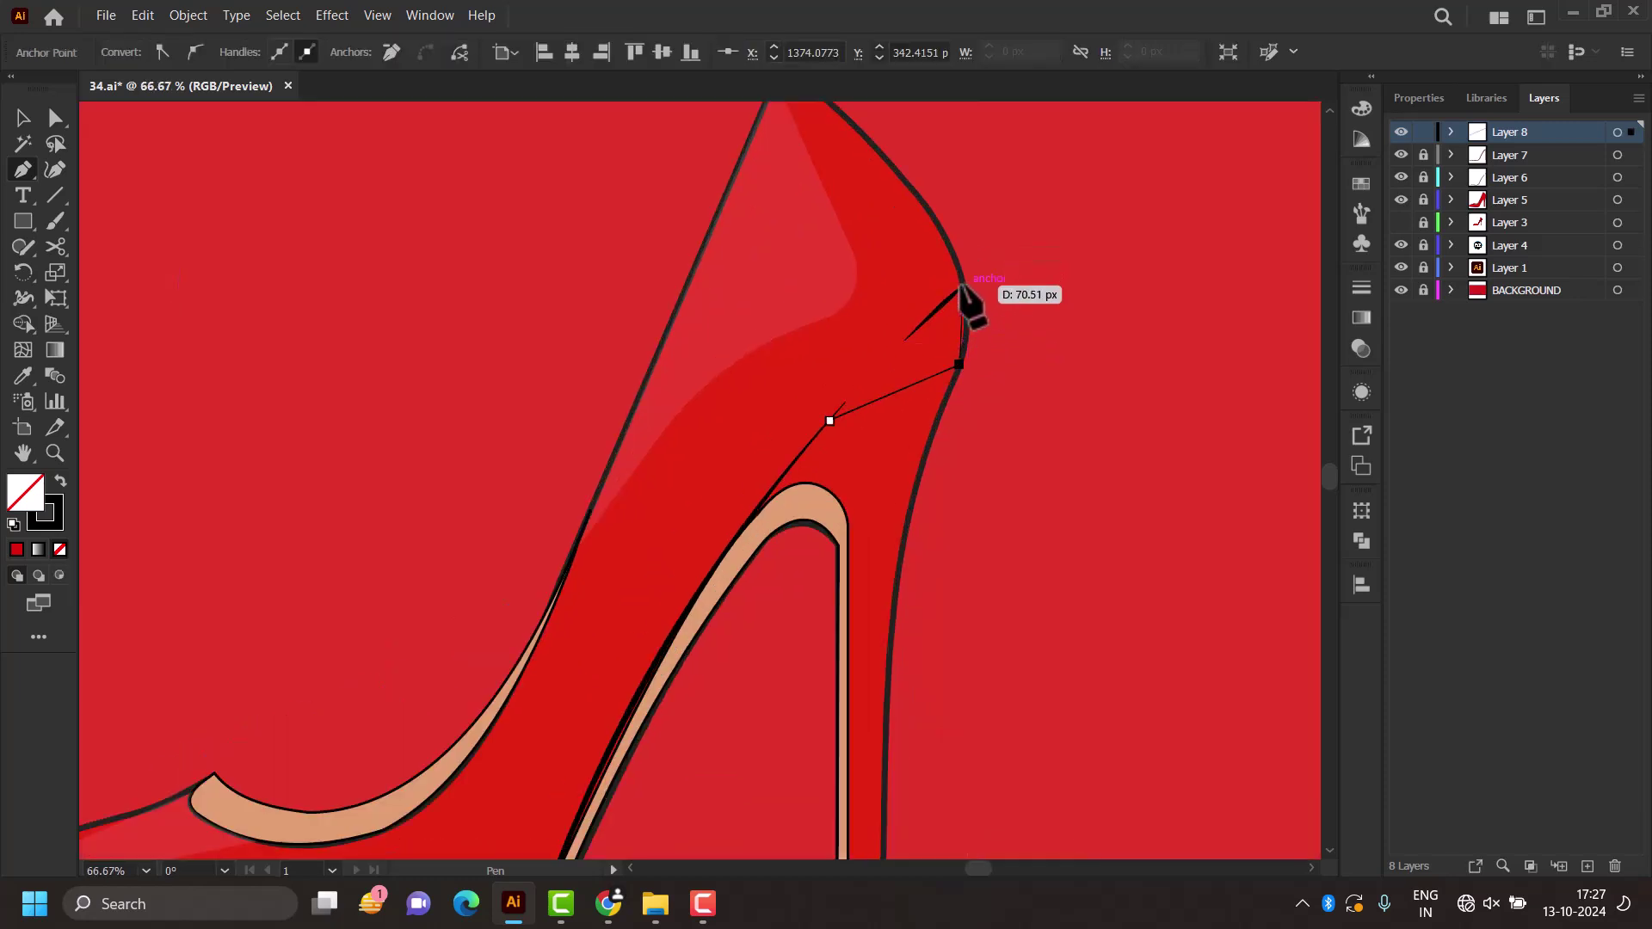
pyautogui.click(963, 285)
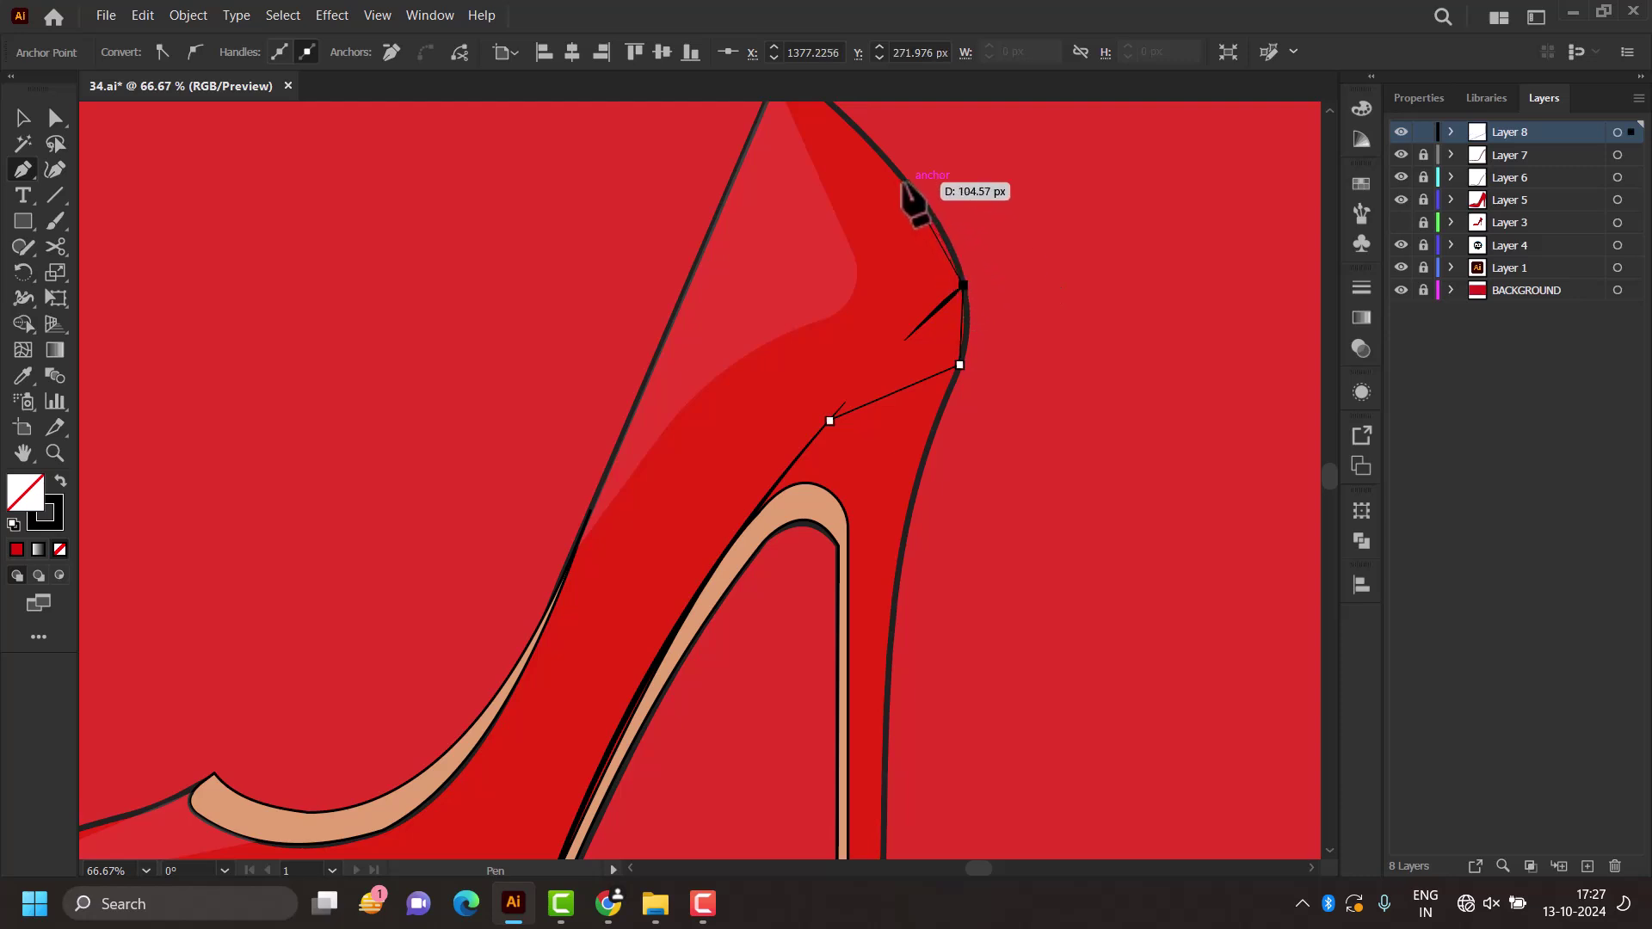
pyautogui.click(904, 183)
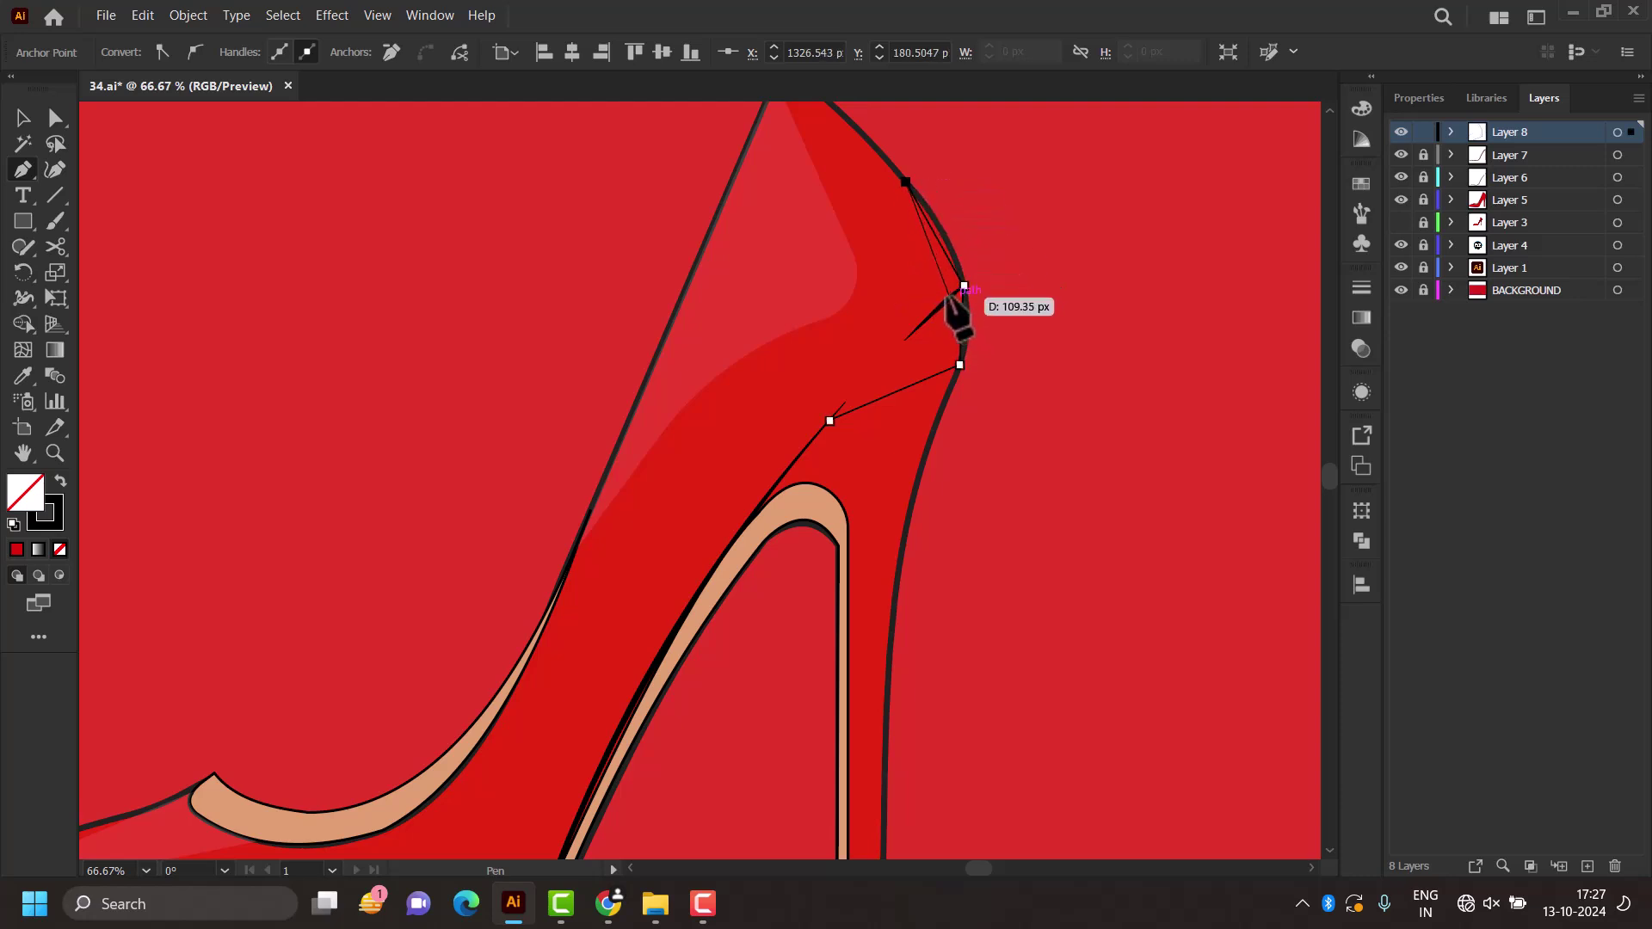
pyautogui.click(949, 298)
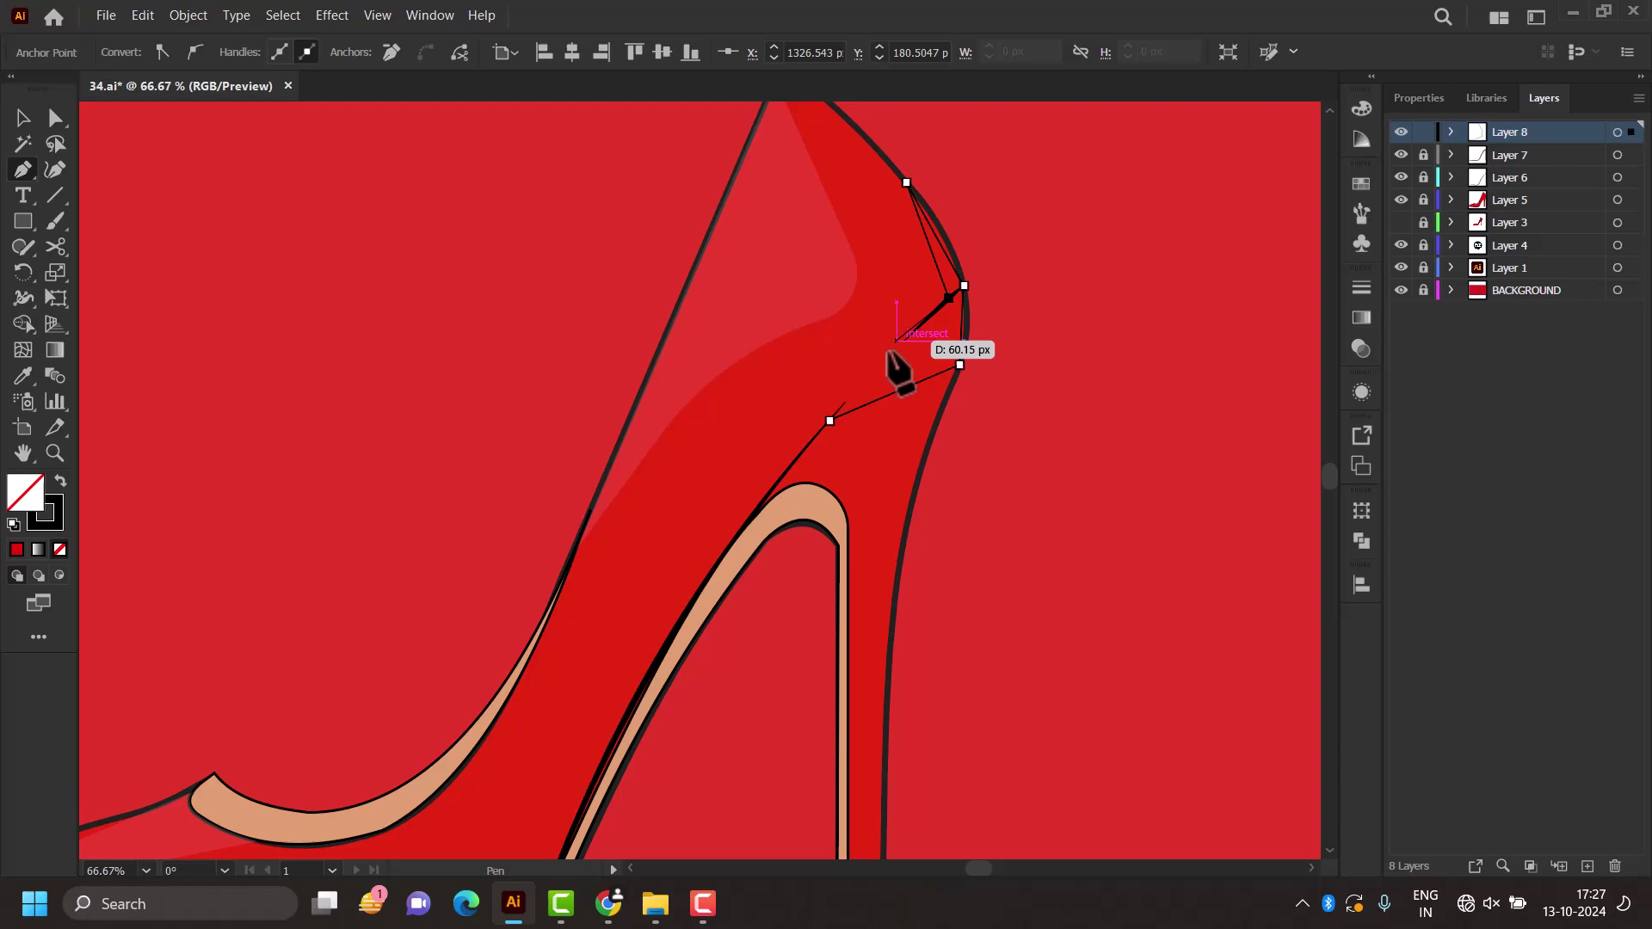
pyautogui.click(829, 421)
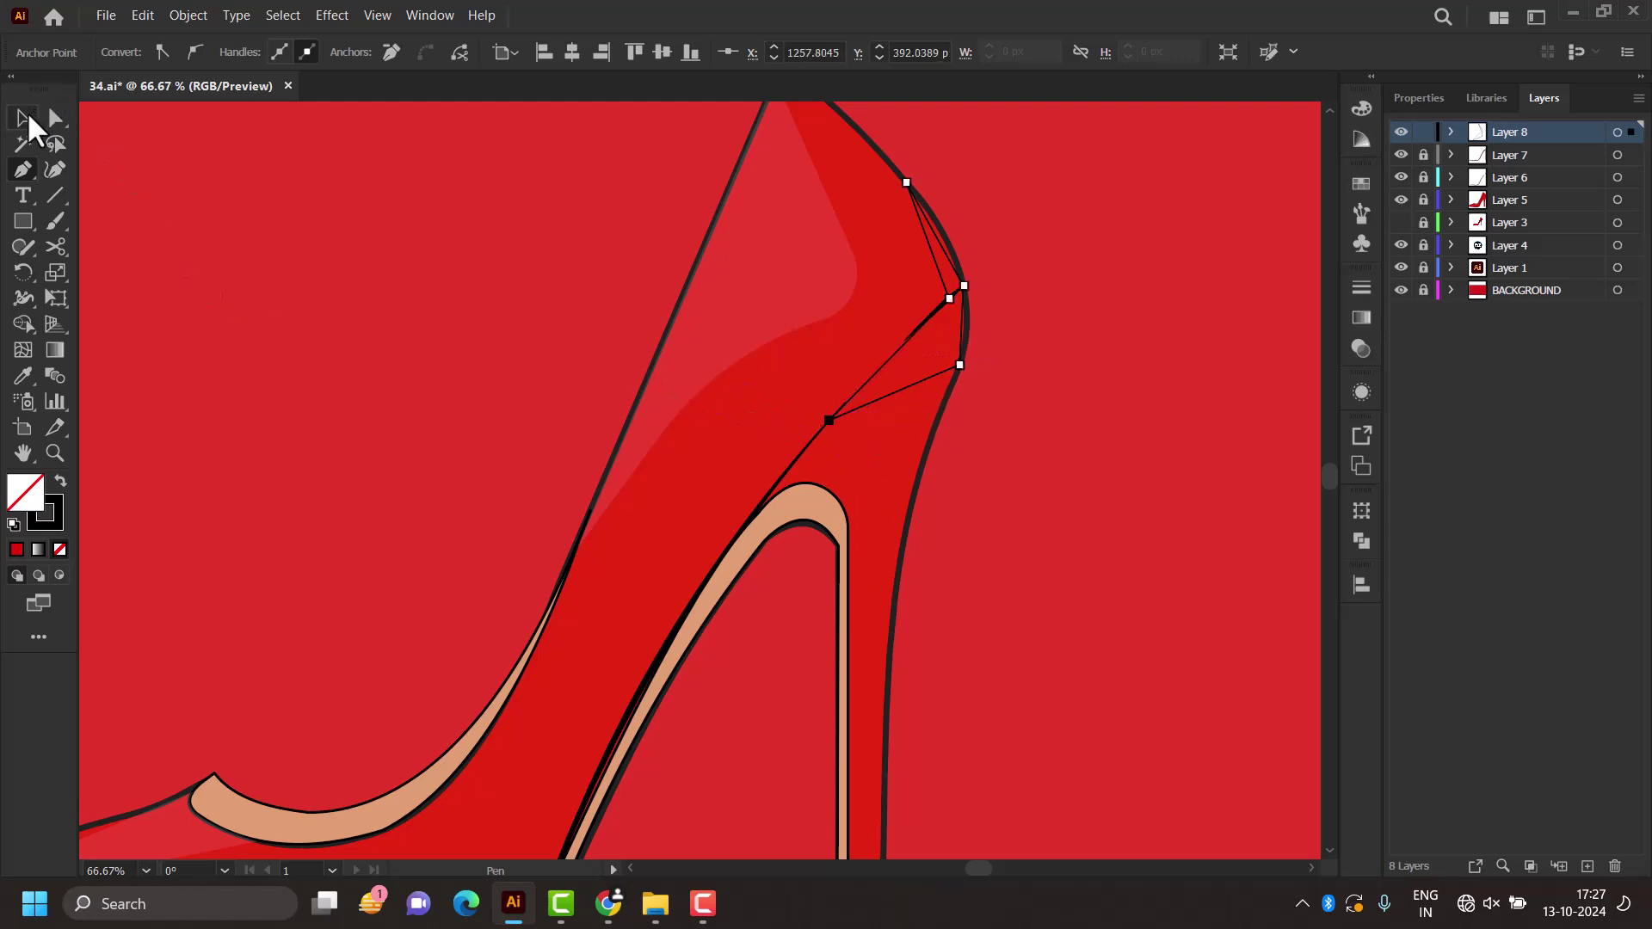
pyautogui.click(29, 116)
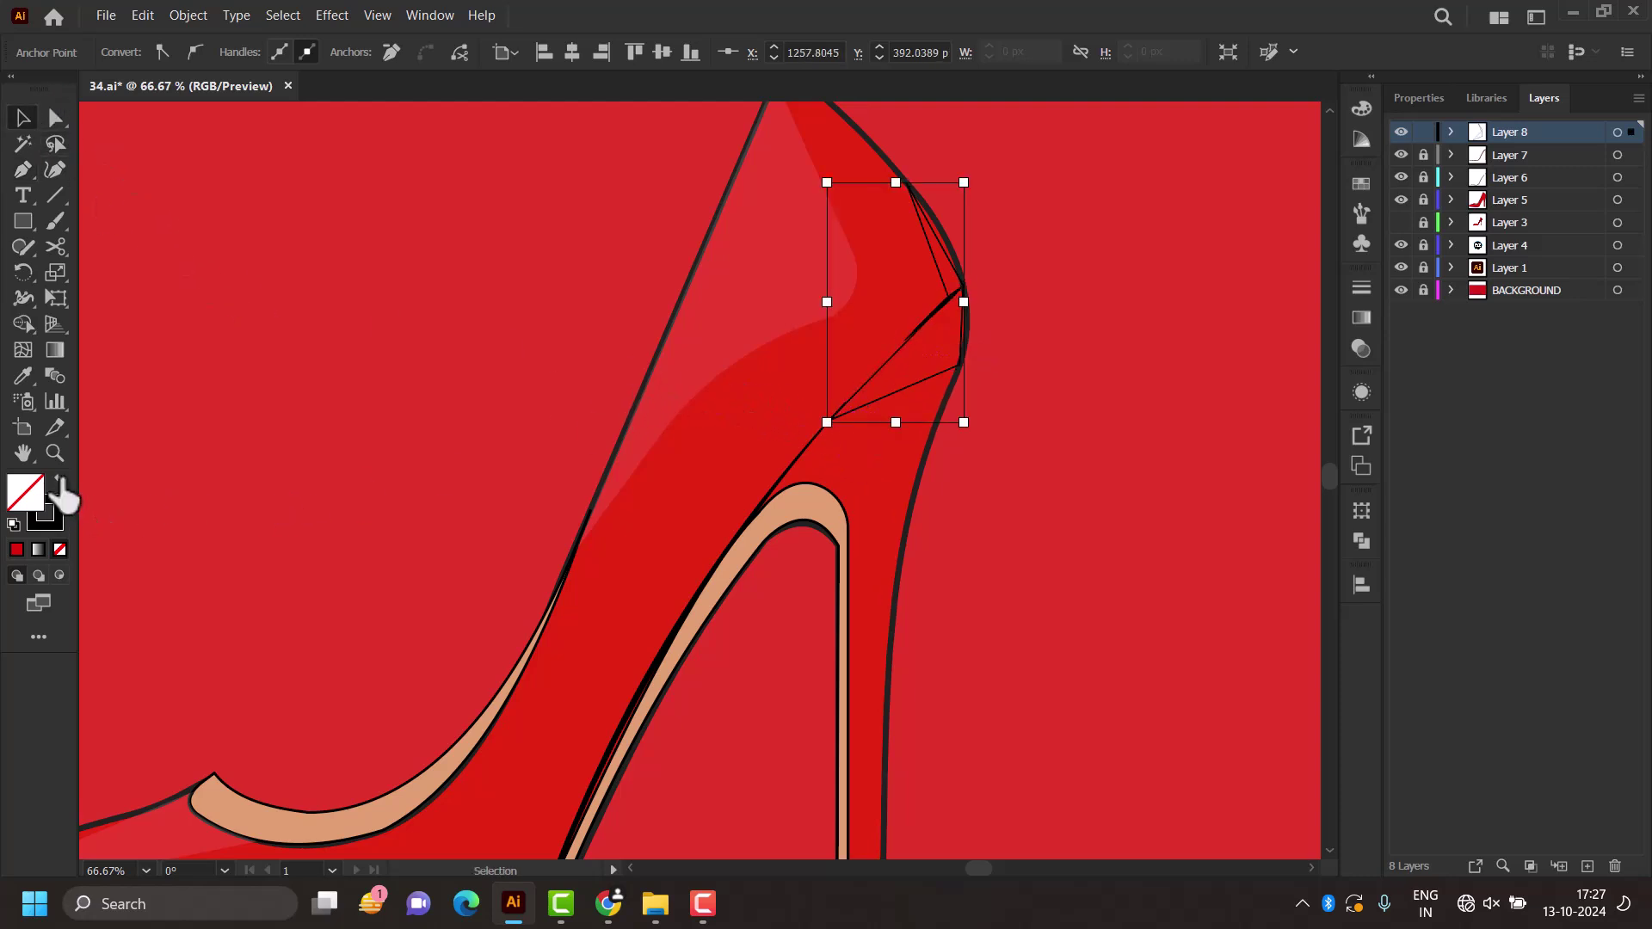
# Step: Bend the shape's upper, outer, lower and inner edges into curves with the Anchor Point tool
pyautogui.moveTo(21, 172); pyautogui.dragTo(121, 246)
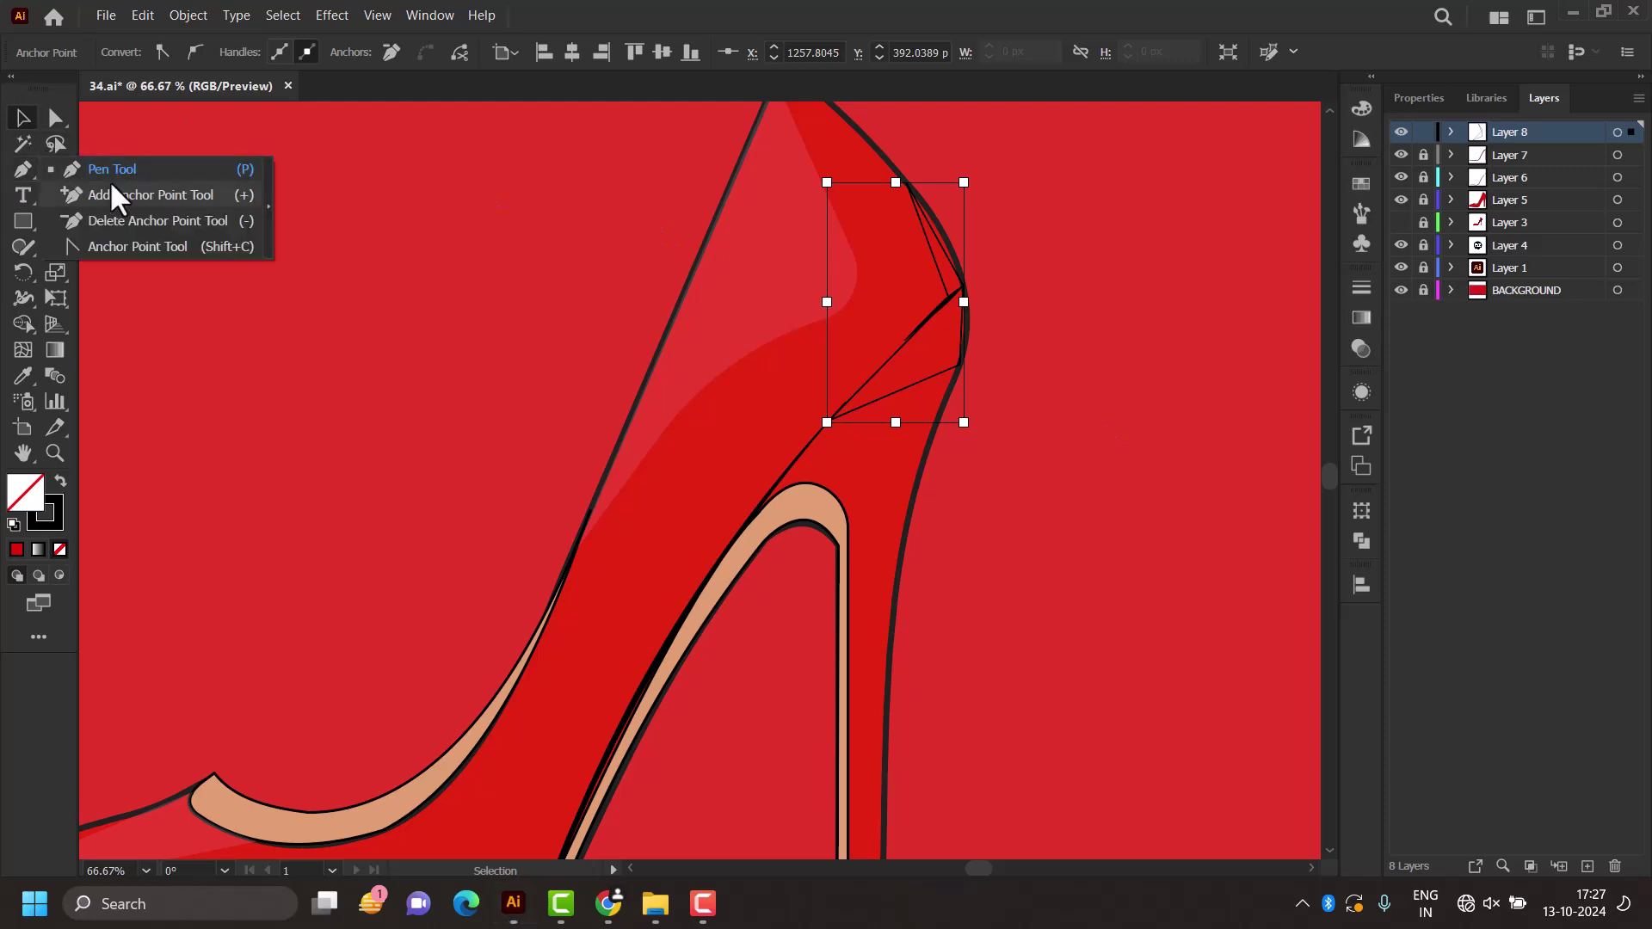
pyautogui.scroll(2, 989, 327)
pyautogui.scroll(1, 1044, 297)
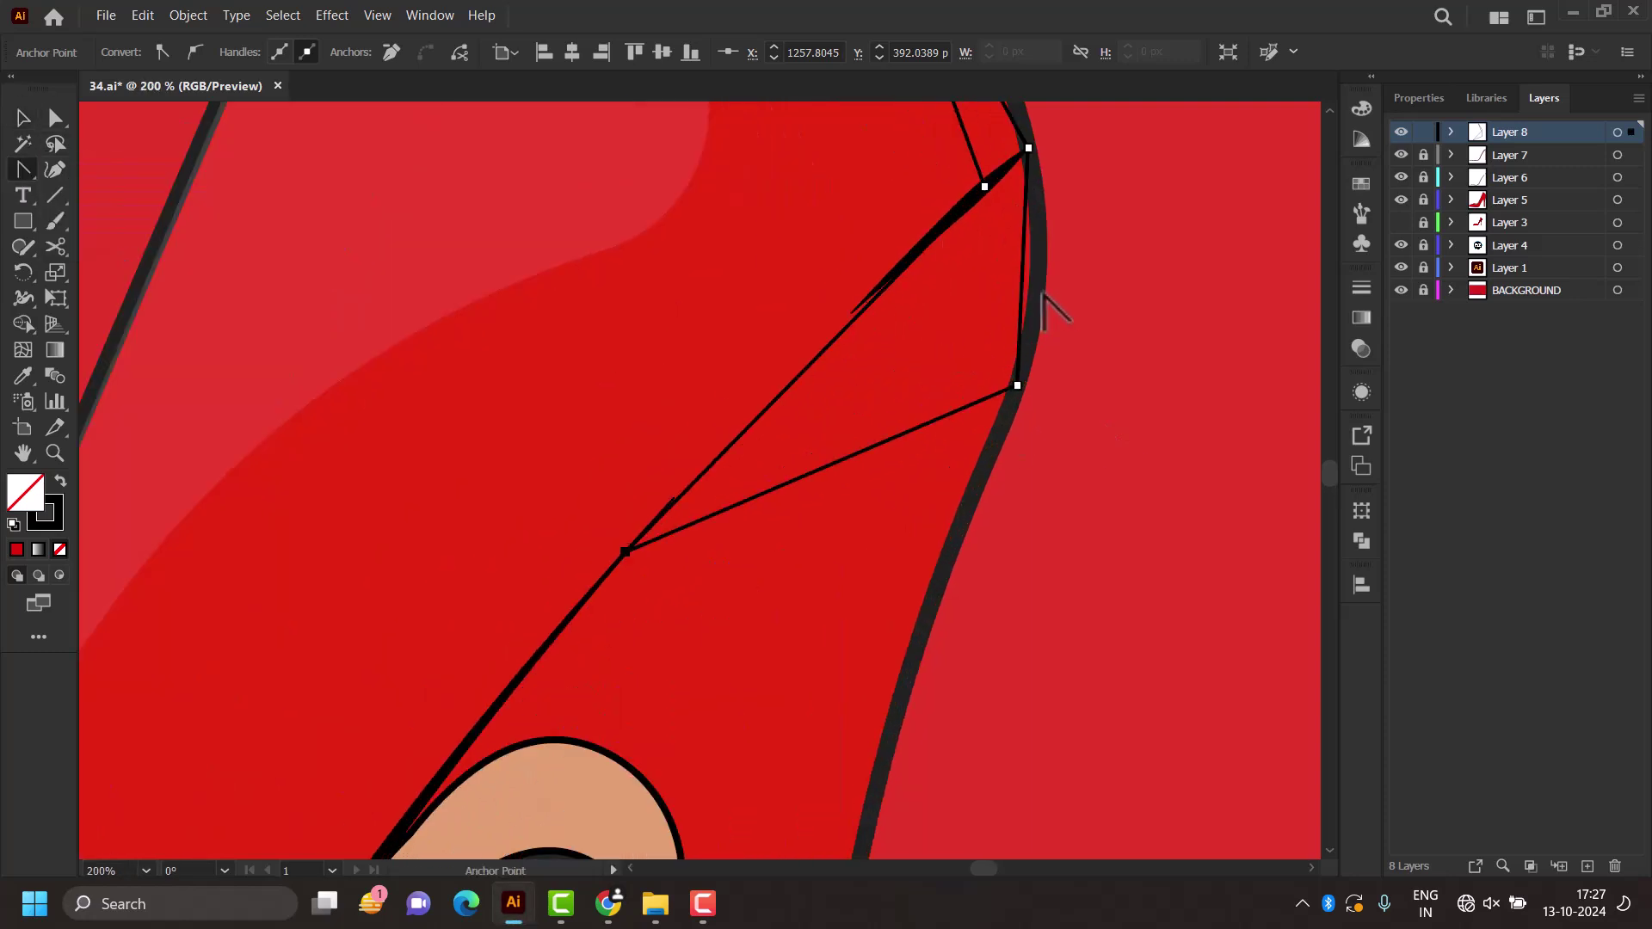
pyautogui.moveTo(1030, 297); pyautogui.dragTo(1044, 325)
pyautogui.scroll(-2, 1041, 323)
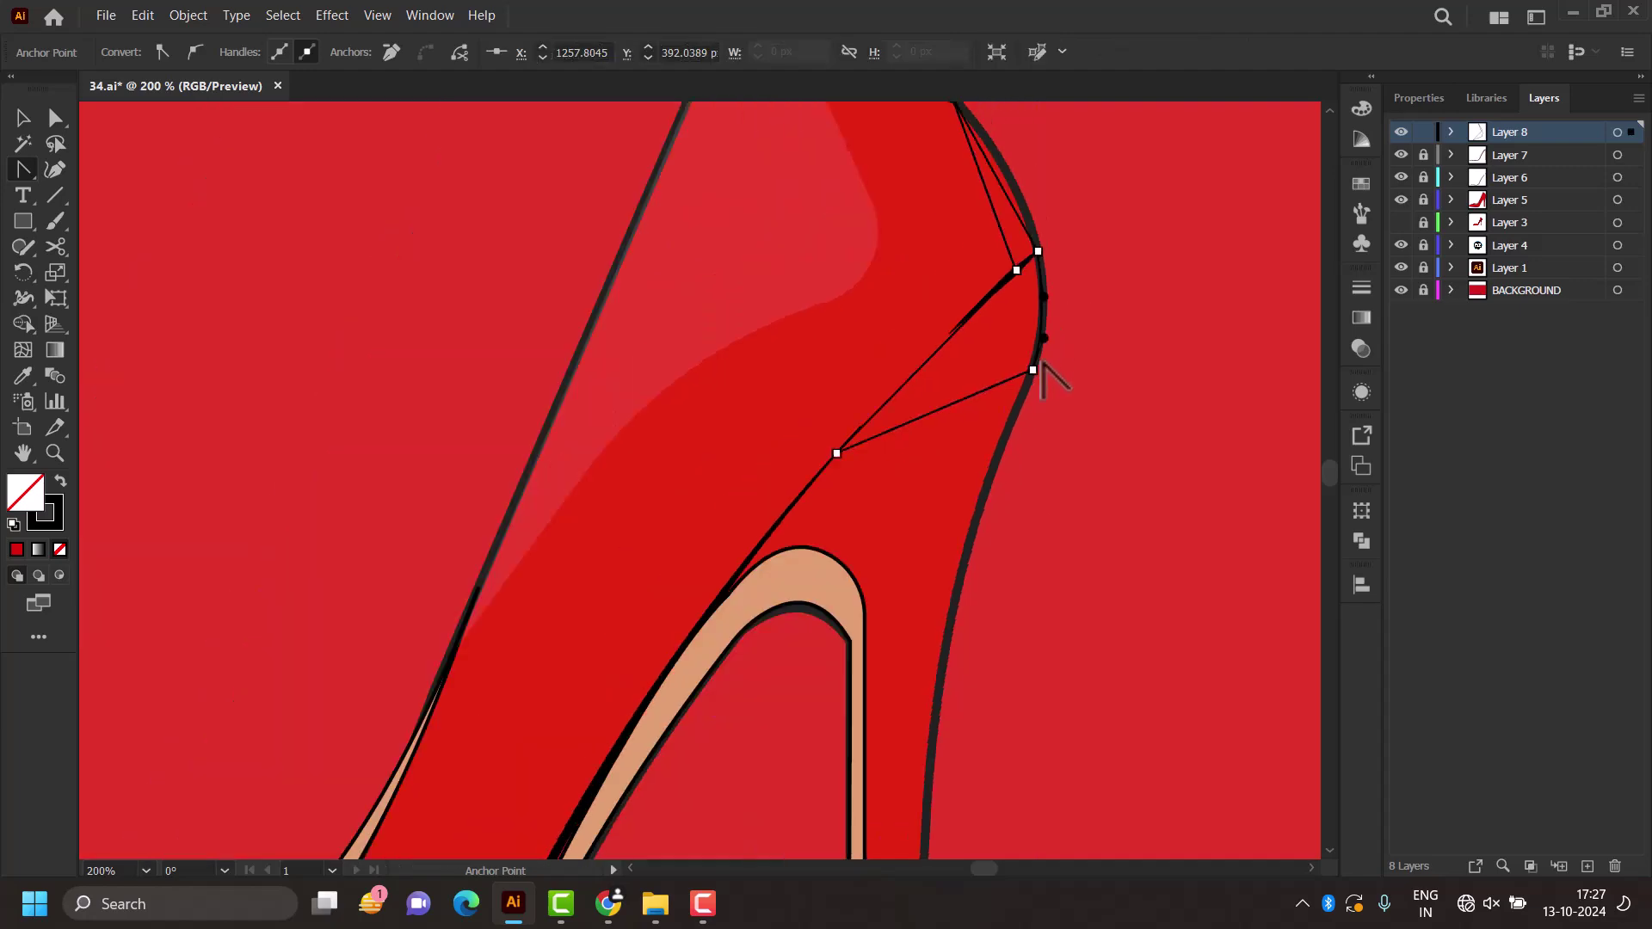
pyautogui.scroll(-2, 1038, 317)
pyautogui.scroll(2, 1041, 323)
pyautogui.scroll(2, 1041, 322)
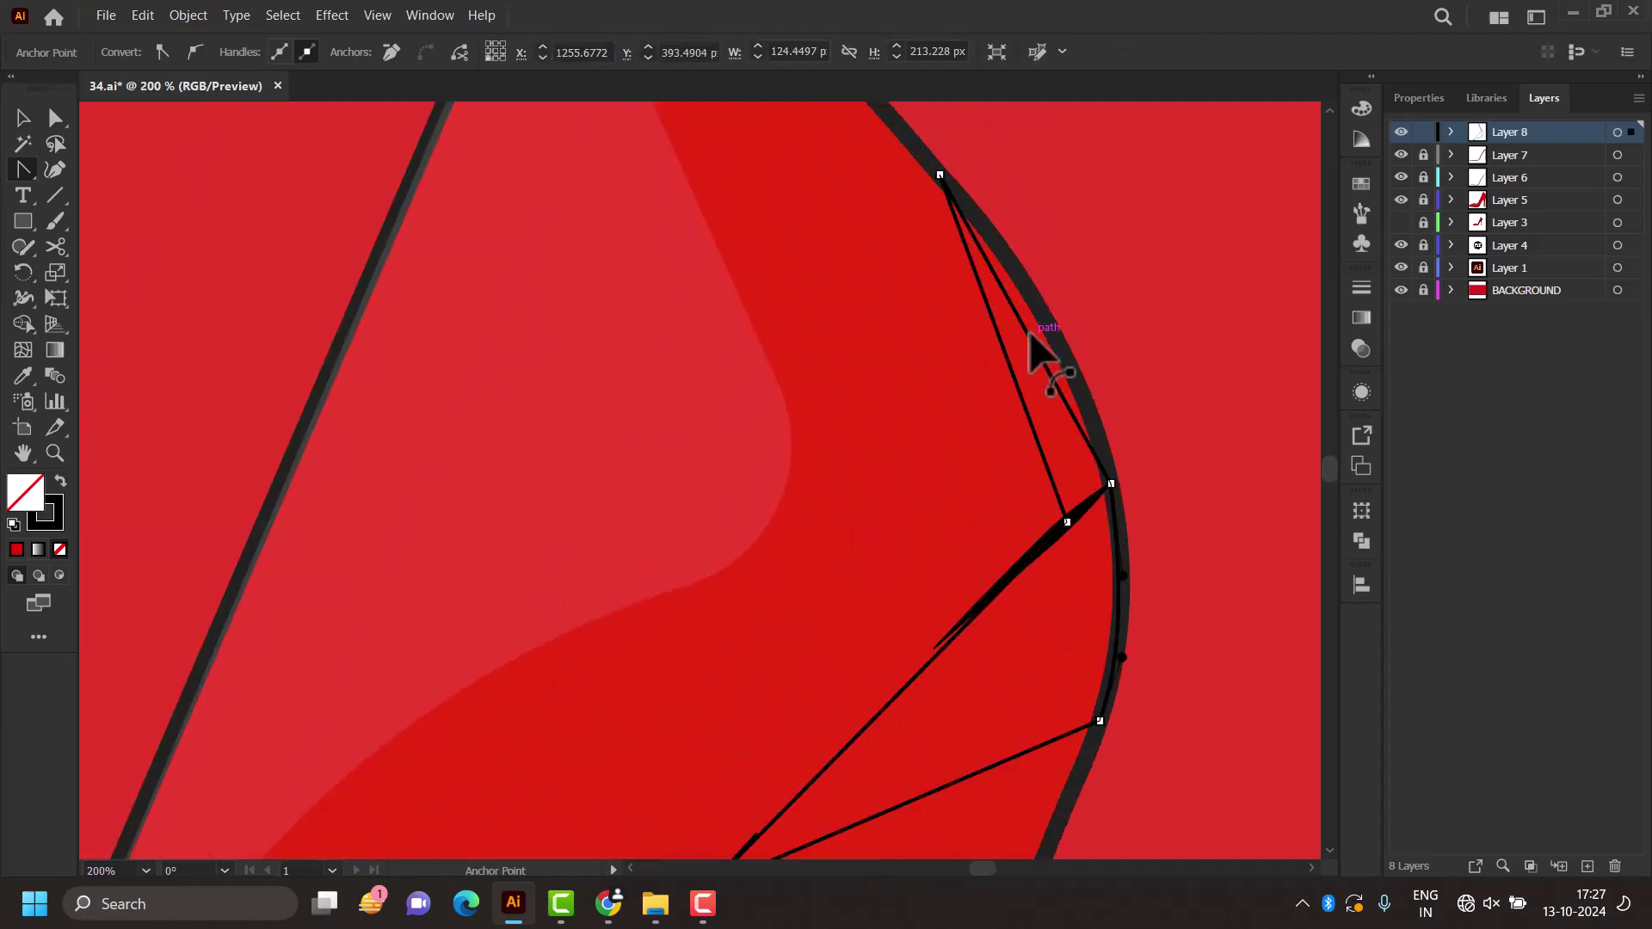
pyautogui.moveTo(1048, 327); pyautogui.dragTo(1059, 348)
pyautogui.scroll(-3, 1058, 508)
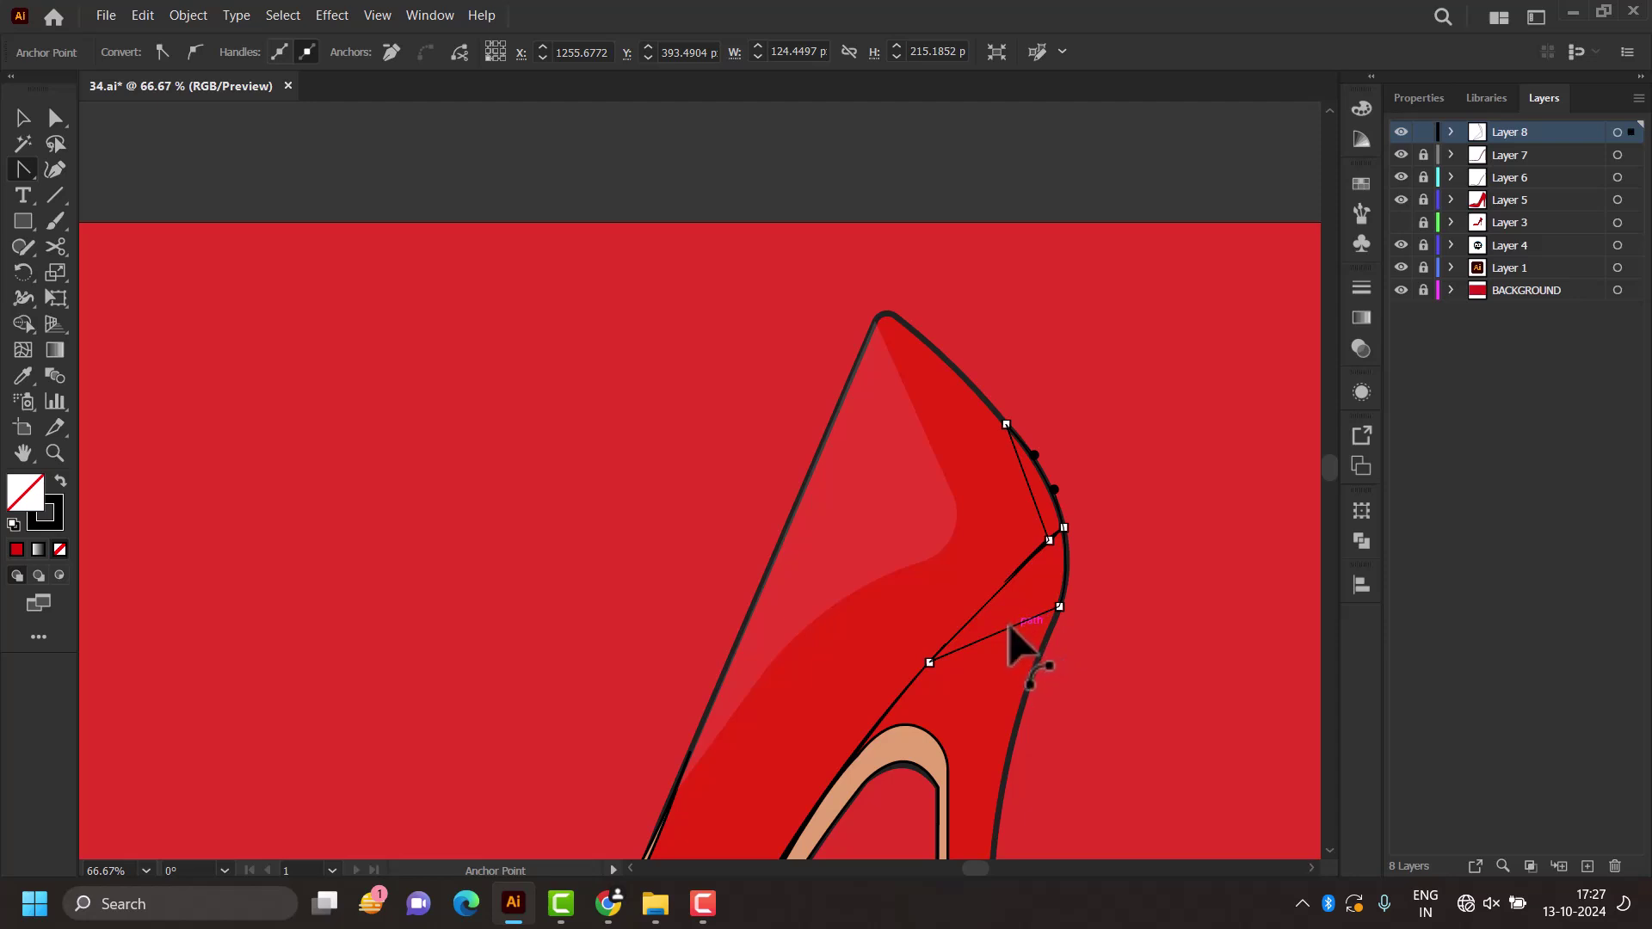
pyautogui.moveTo(1003, 632); pyautogui.dragTo(1021, 589)
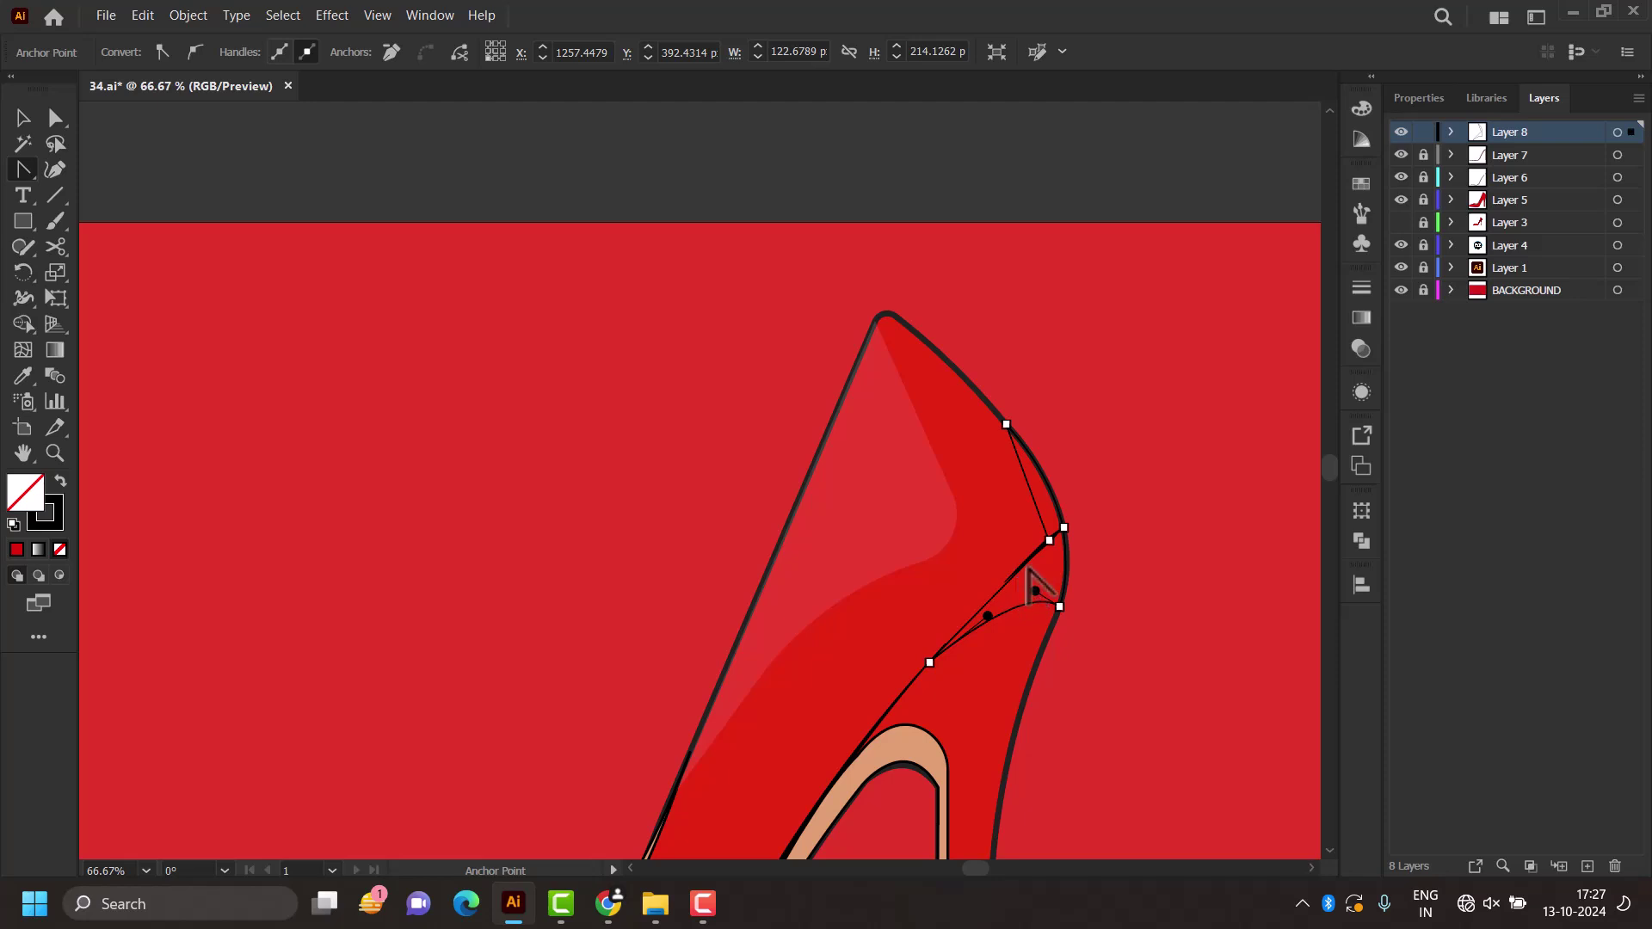
pyautogui.moveTo(1051, 492); pyautogui.dragTo(1047, 516)
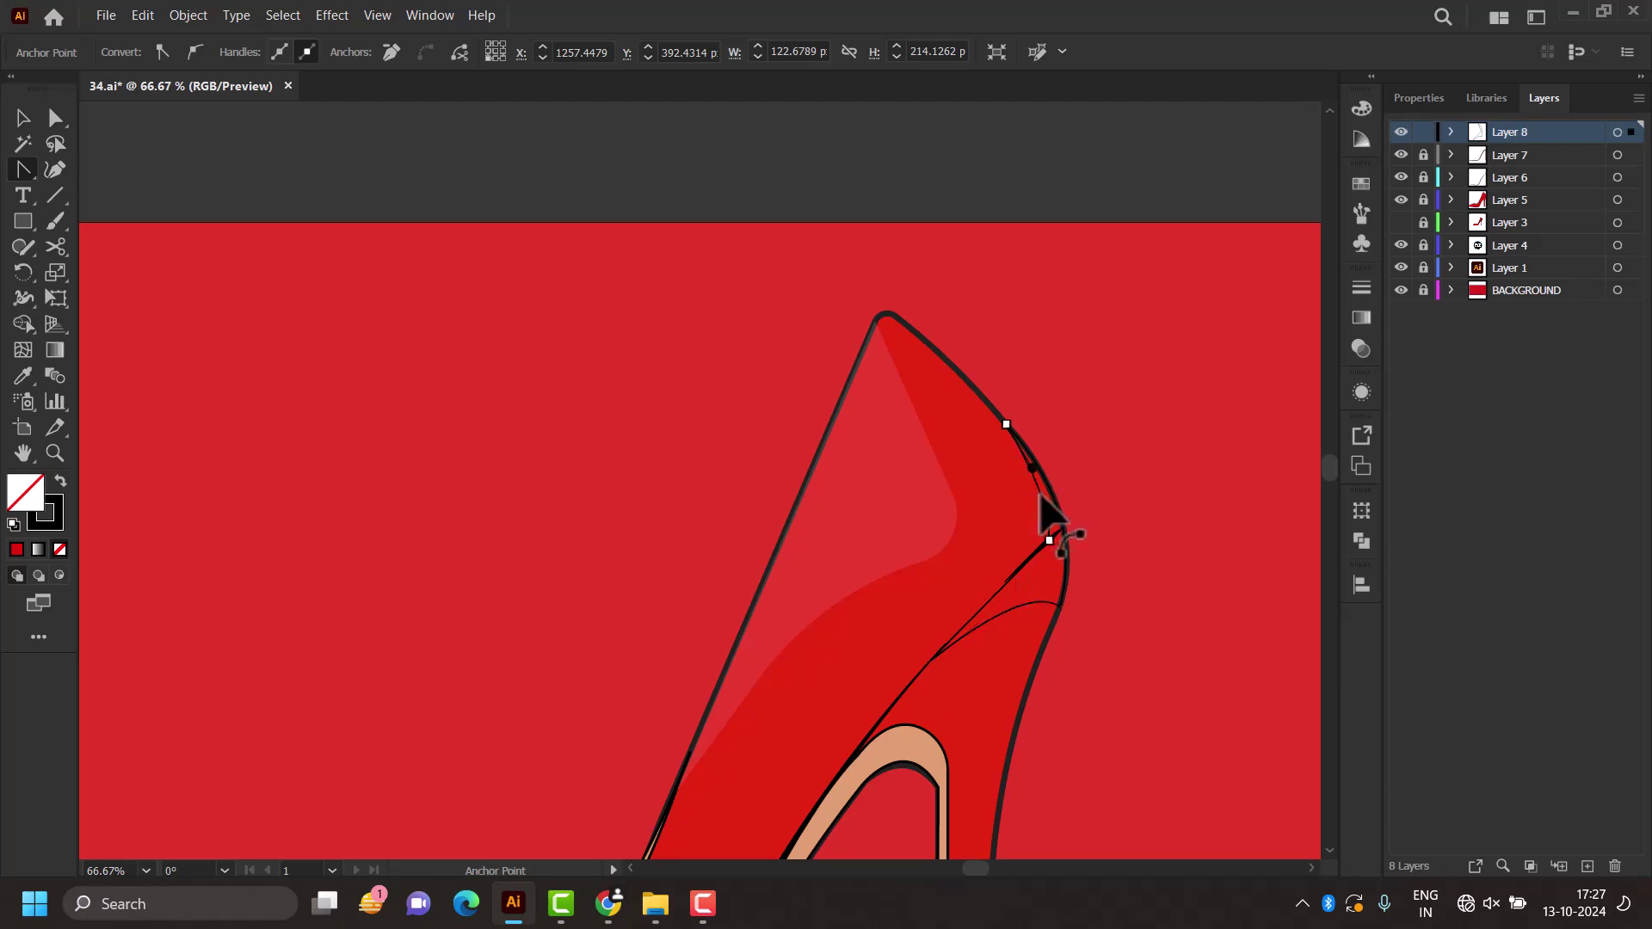
# Step: Swap stroke and fill so the heel-back shape is solid black
pyautogui.click(60, 482)
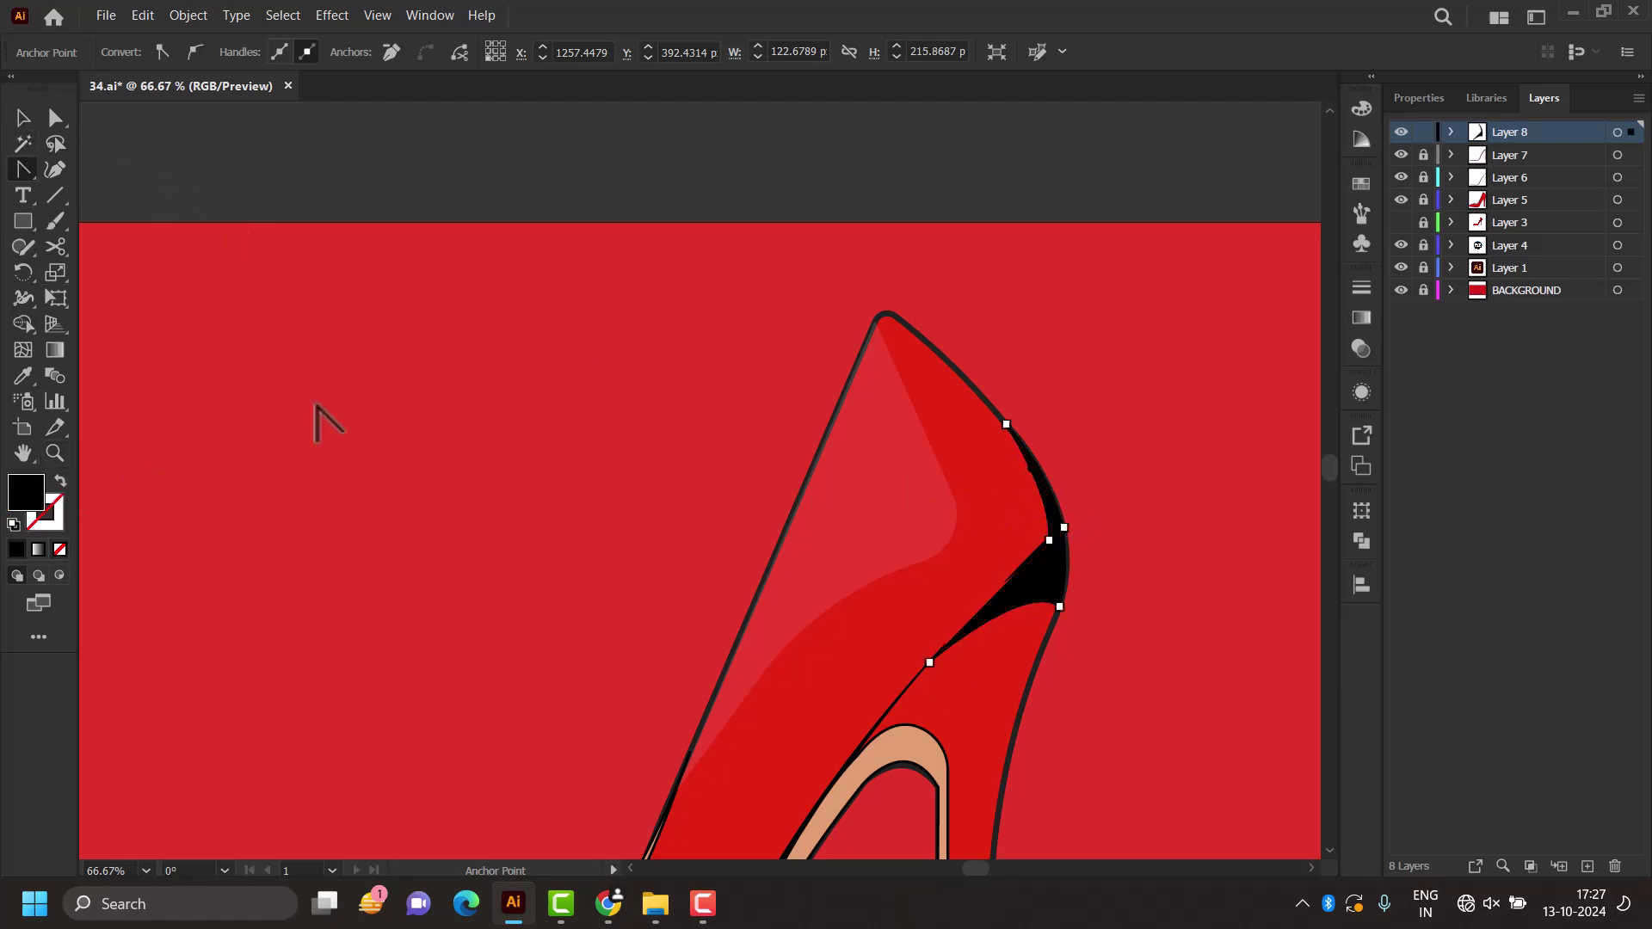
pyautogui.scroll(-2, 296, 389)
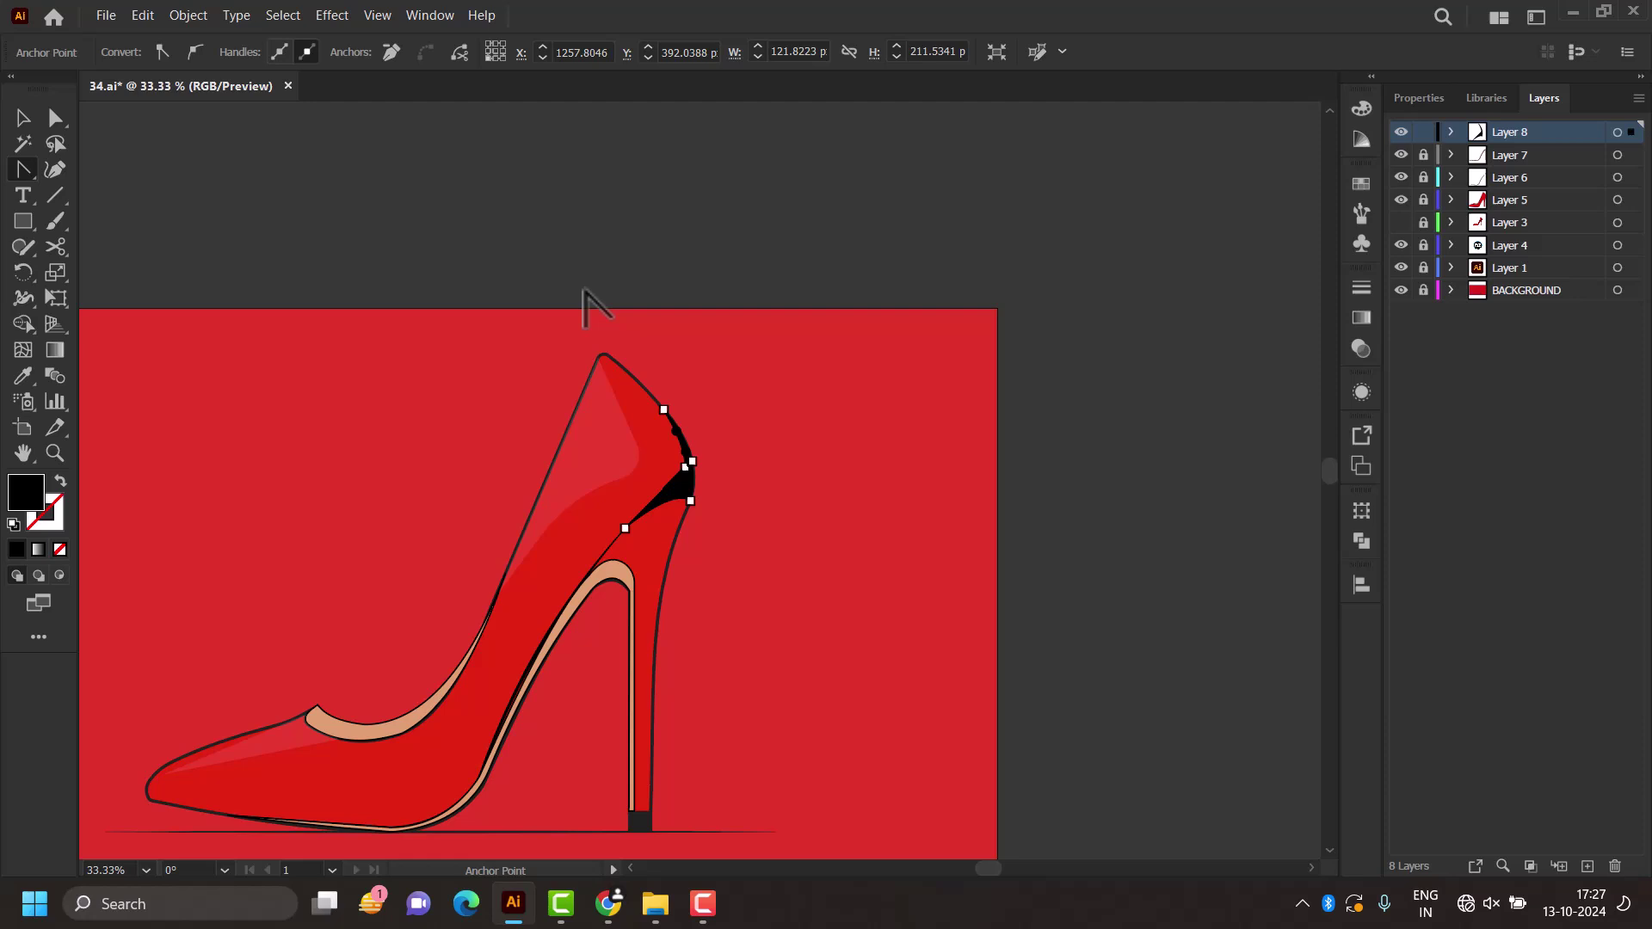
pyautogui.click(597, 222)
# Step: Lower the black heel-back shadow's opacity to 20% in the Control bar
pyautogui.hotkey('ctrl', '0')
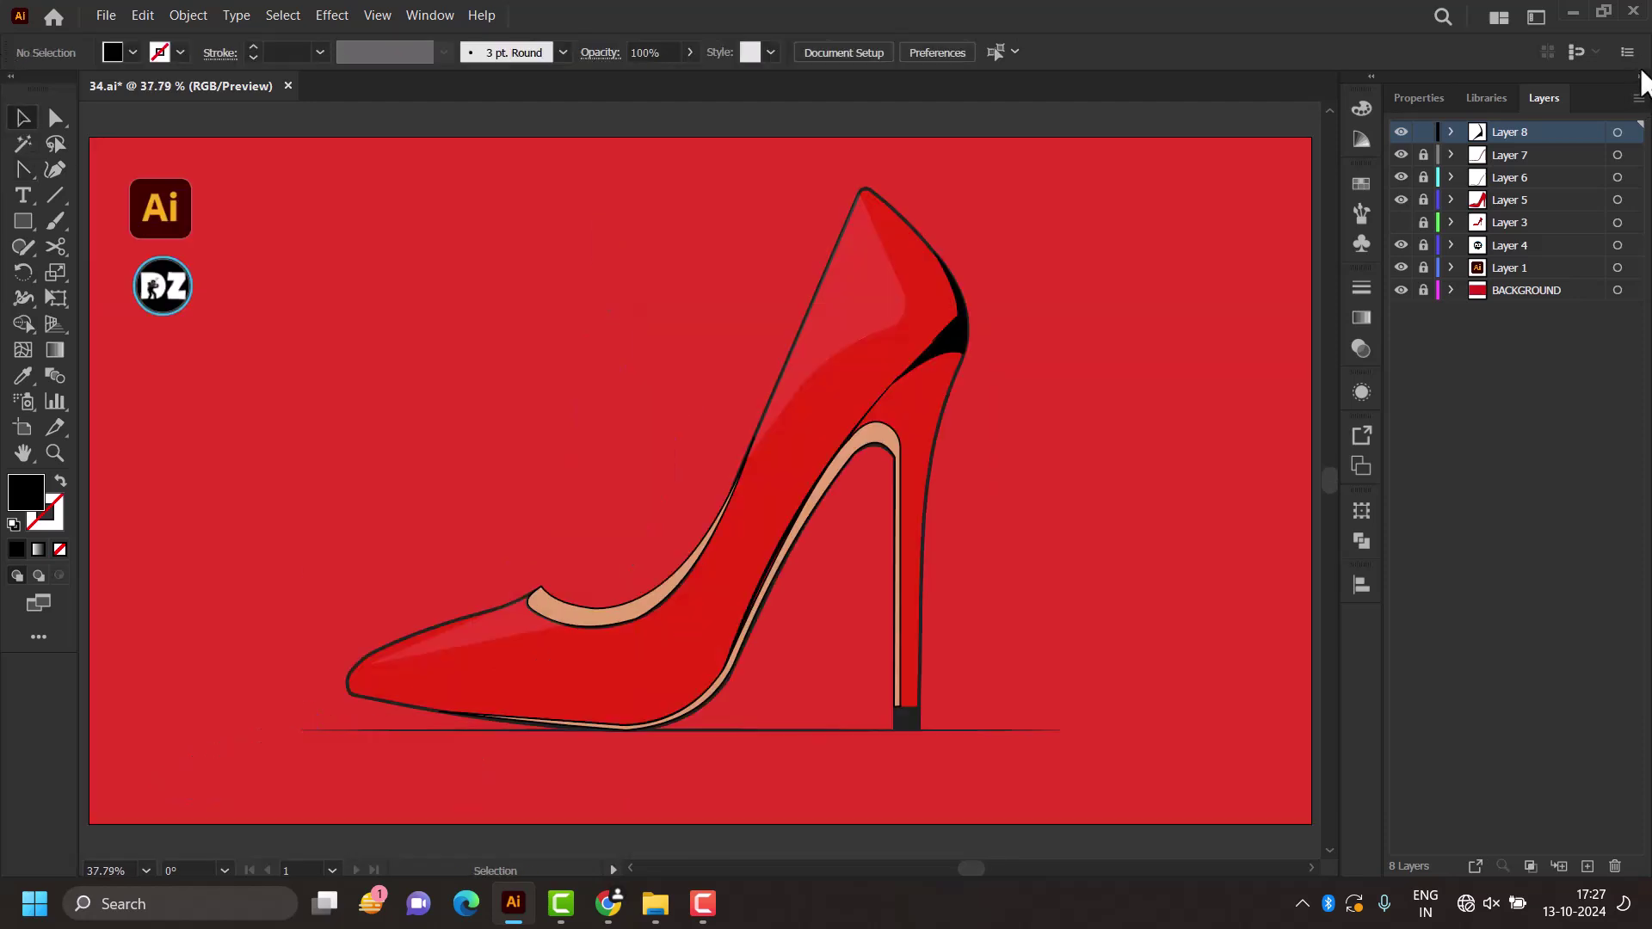
pyautogui.click(949, 331)
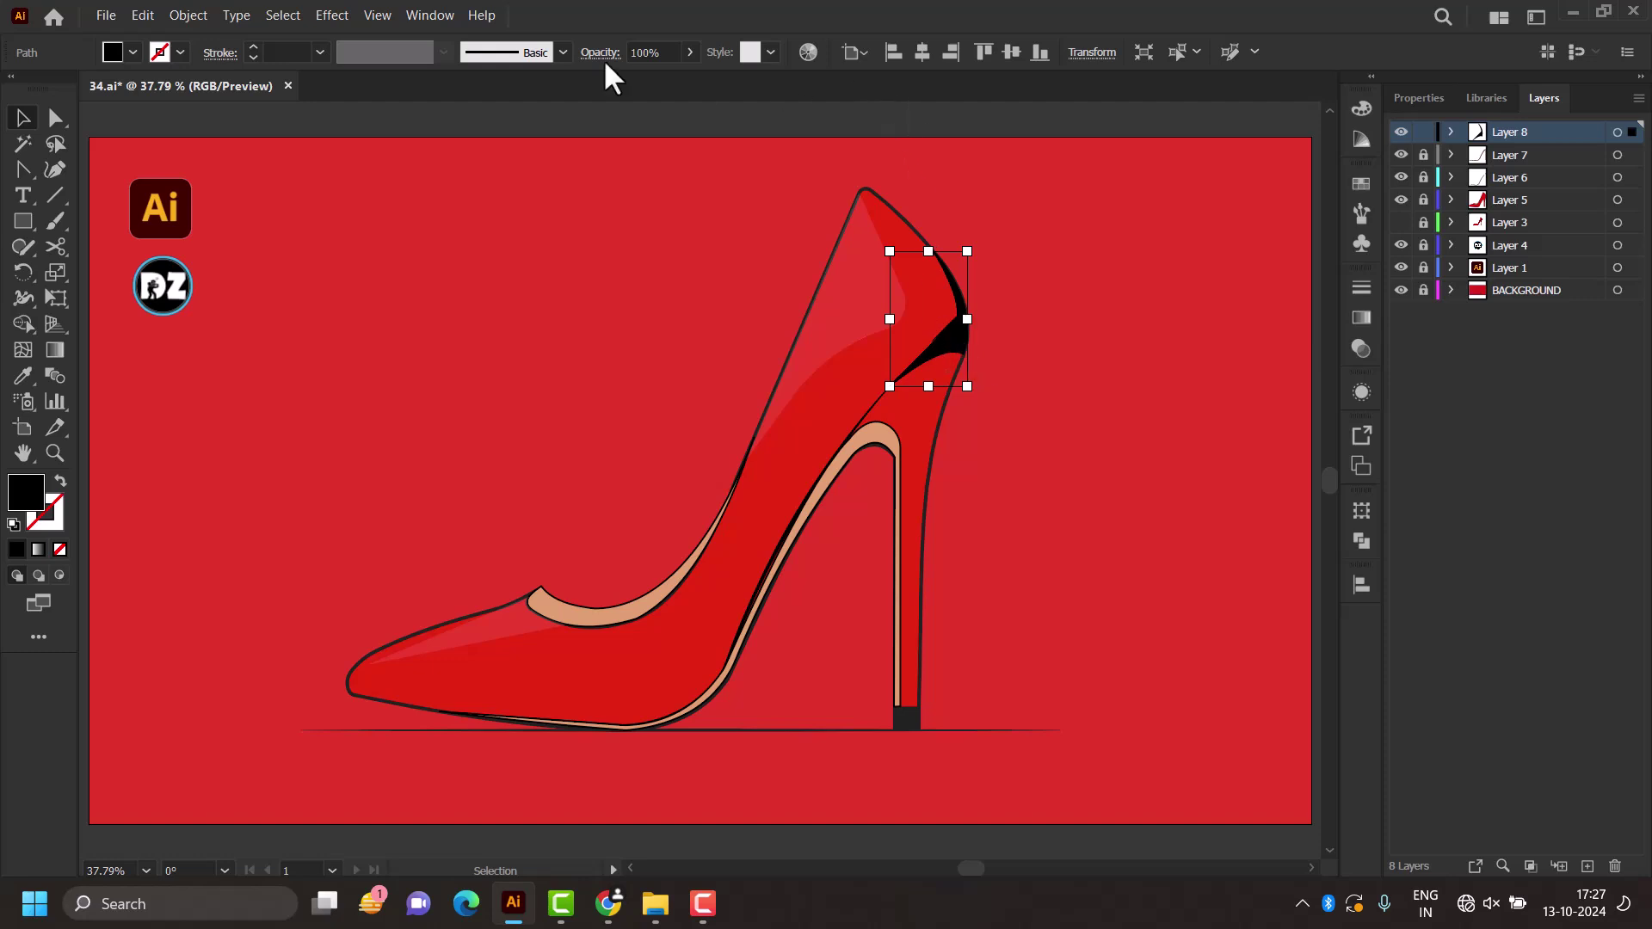
pyautogui.click(653, 53)
pyautogui.write('20')
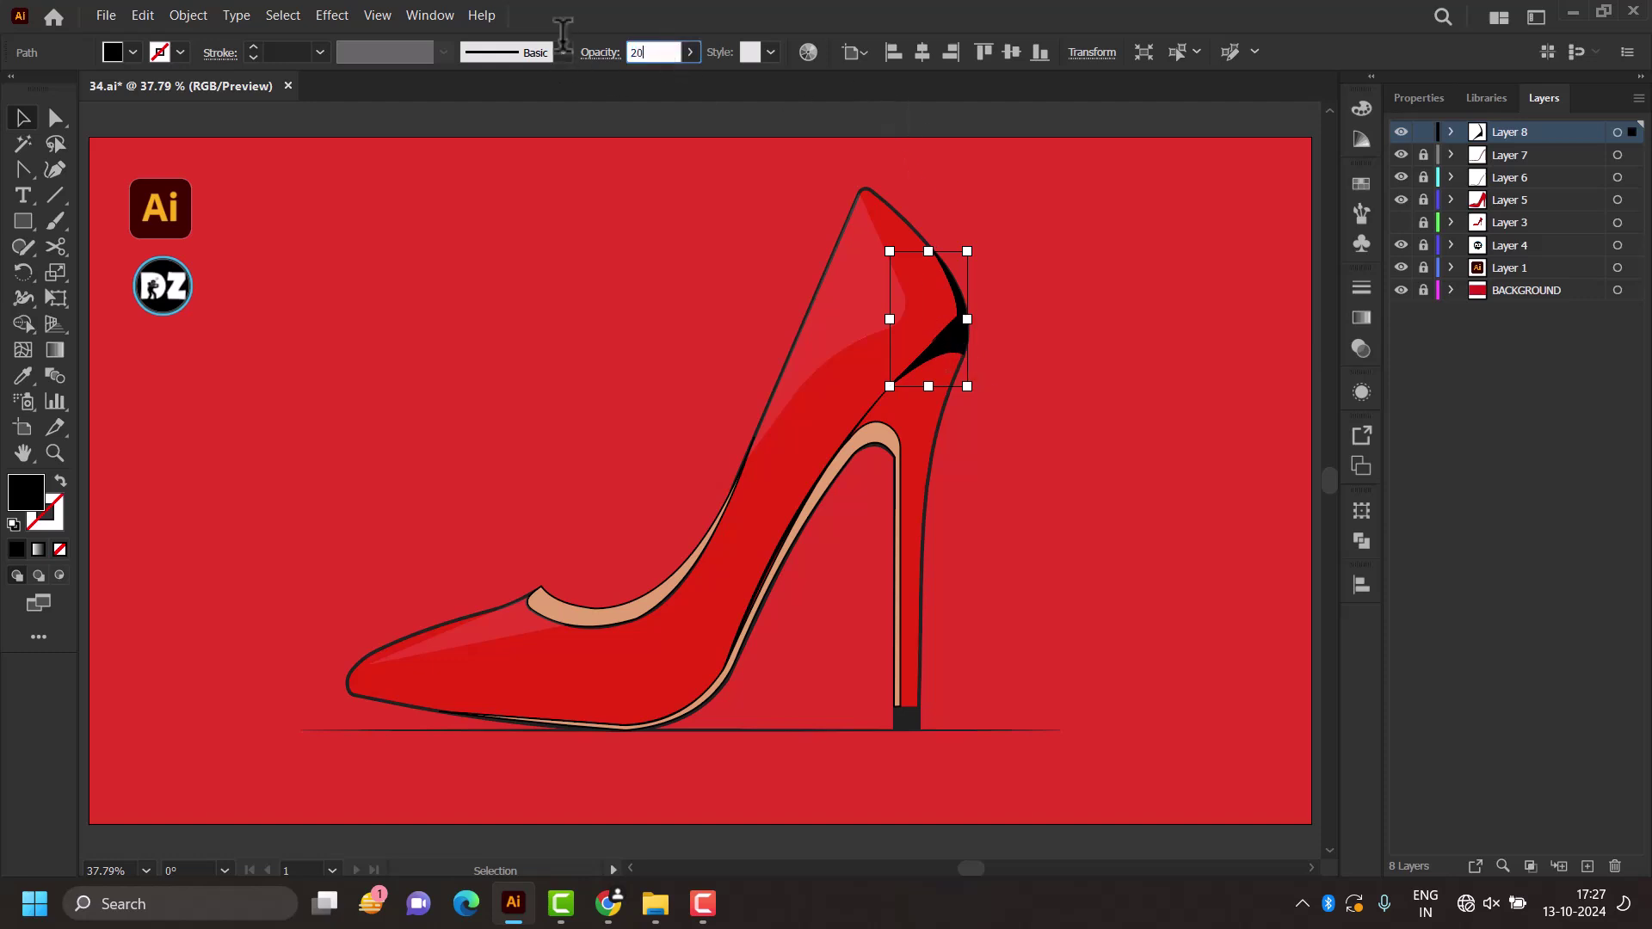
pyautogui.press('Return')
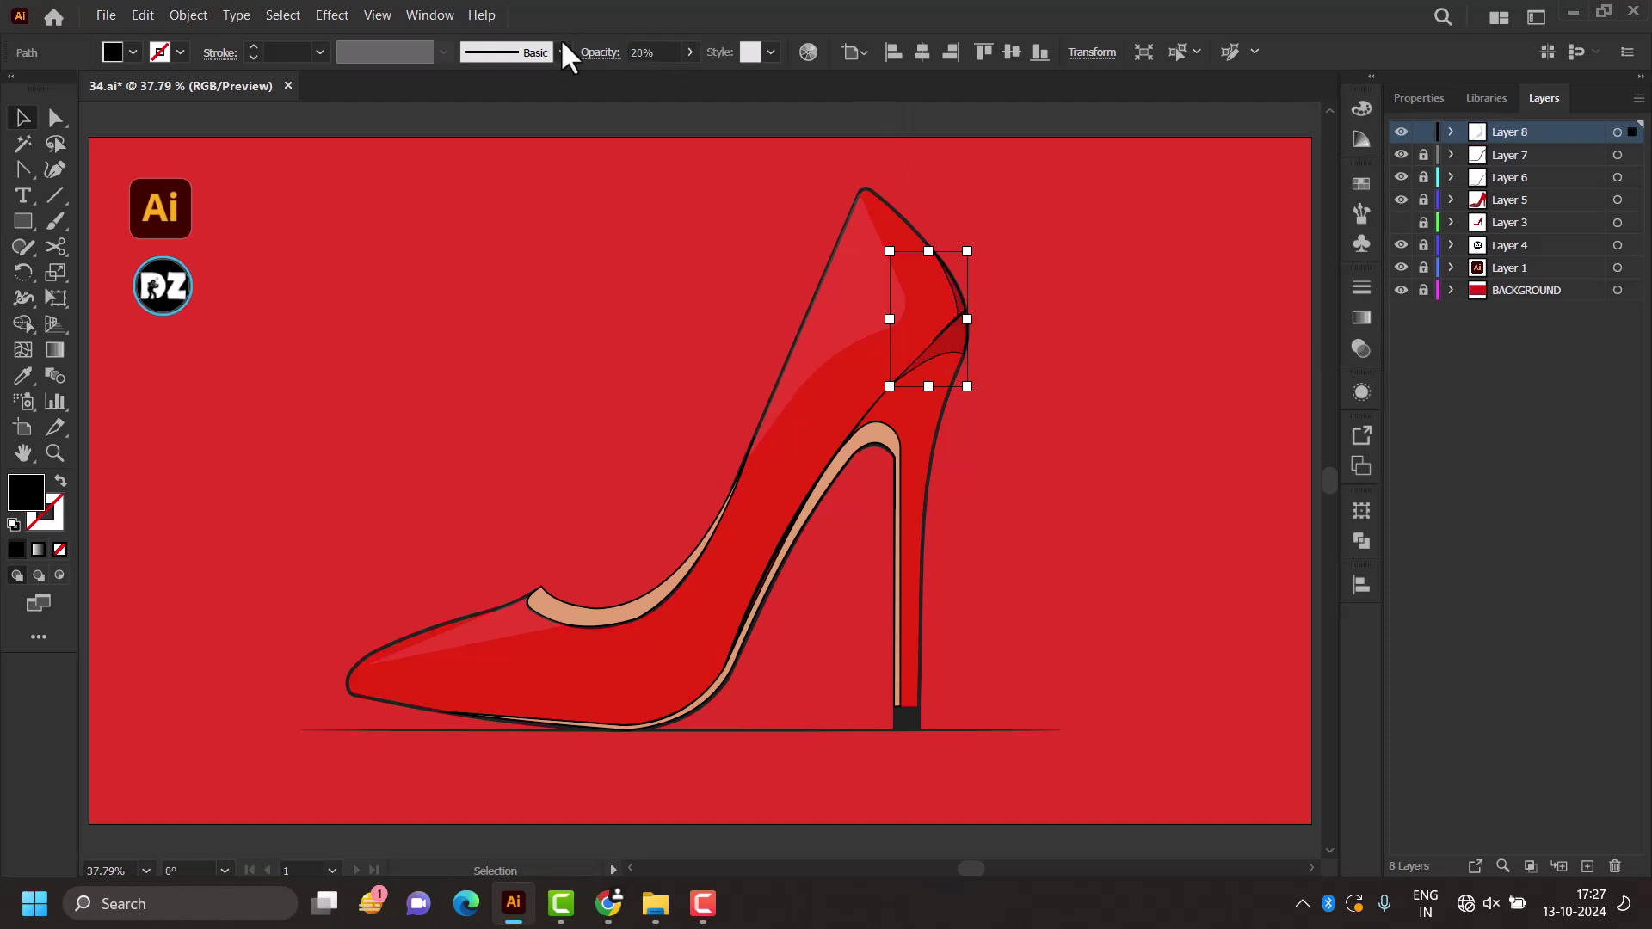
pyautogui.click(1147, 380)
pyautogui.scroll(-1, 1145, 380)
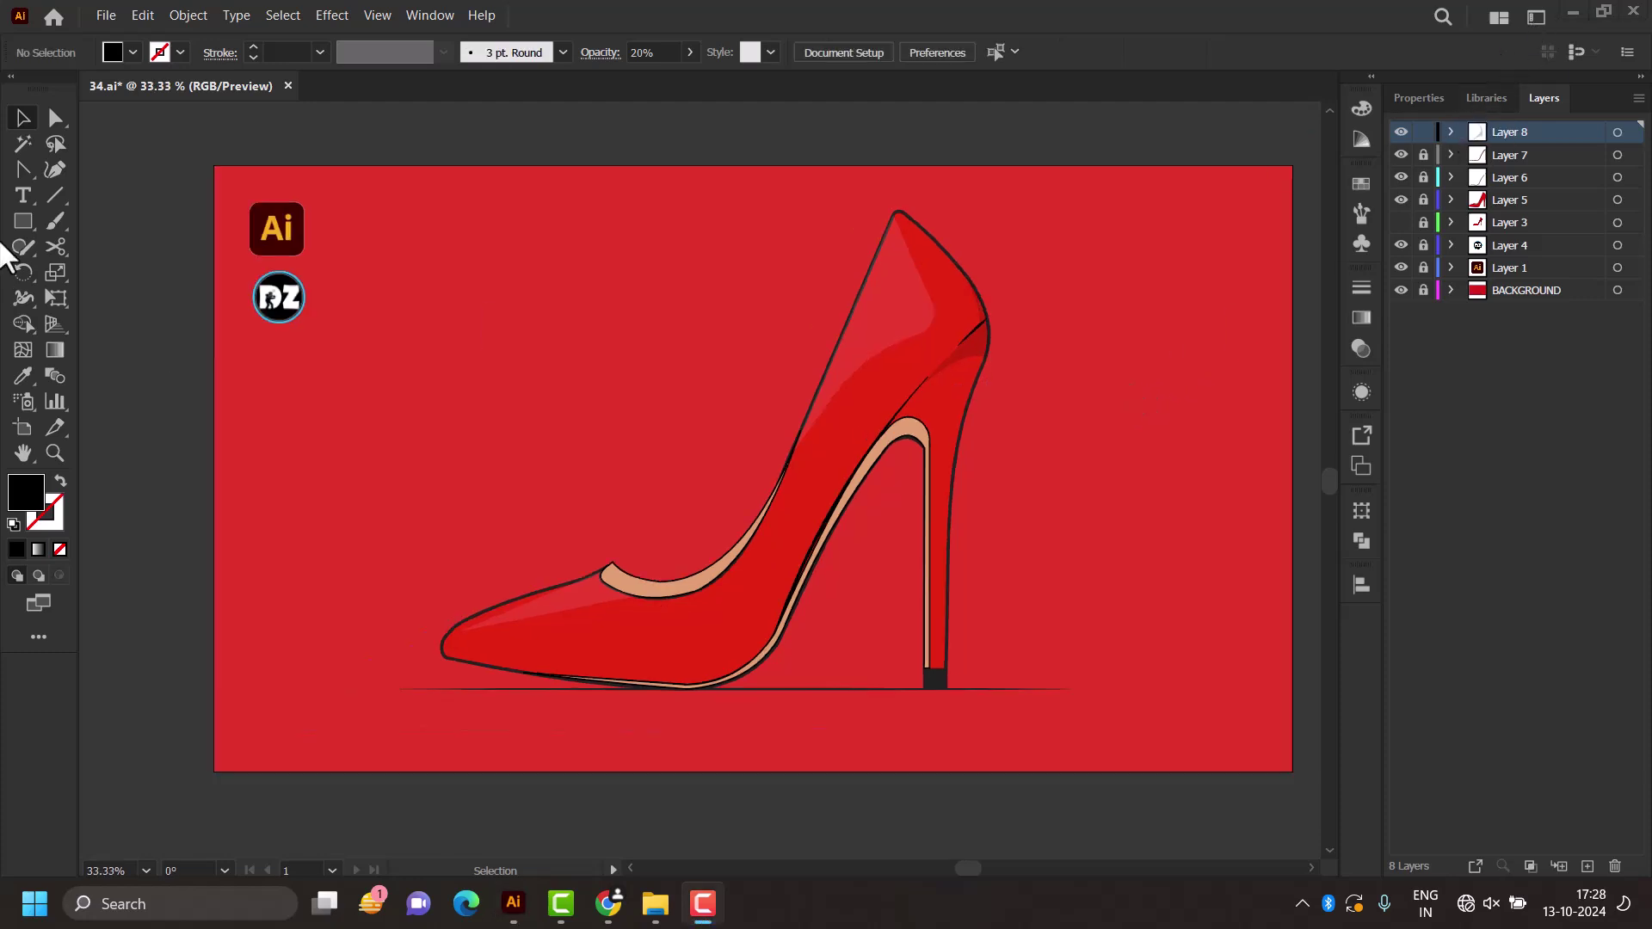
# Step: Start a pen path at the toe, running along the sole and curving up toward the heel top
pyautogui.moveTo(21, 172); pyautogui.dragTo(94, 166)
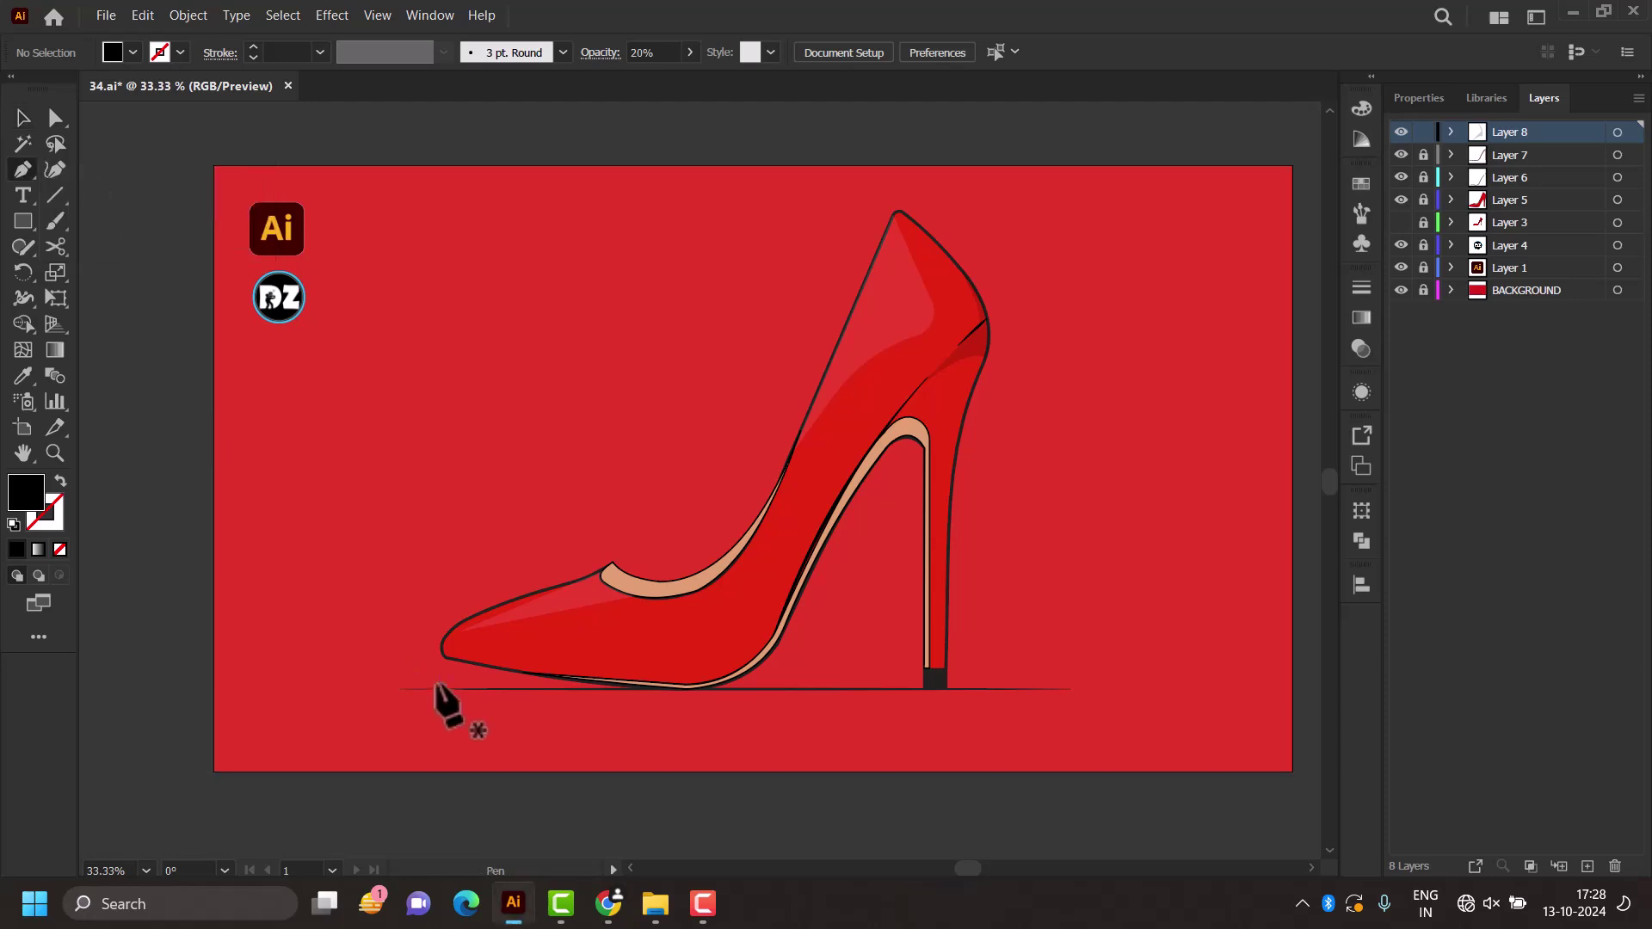
pyautogui.scroll(1, 464, 688)
pyautogui.click(465, 661)
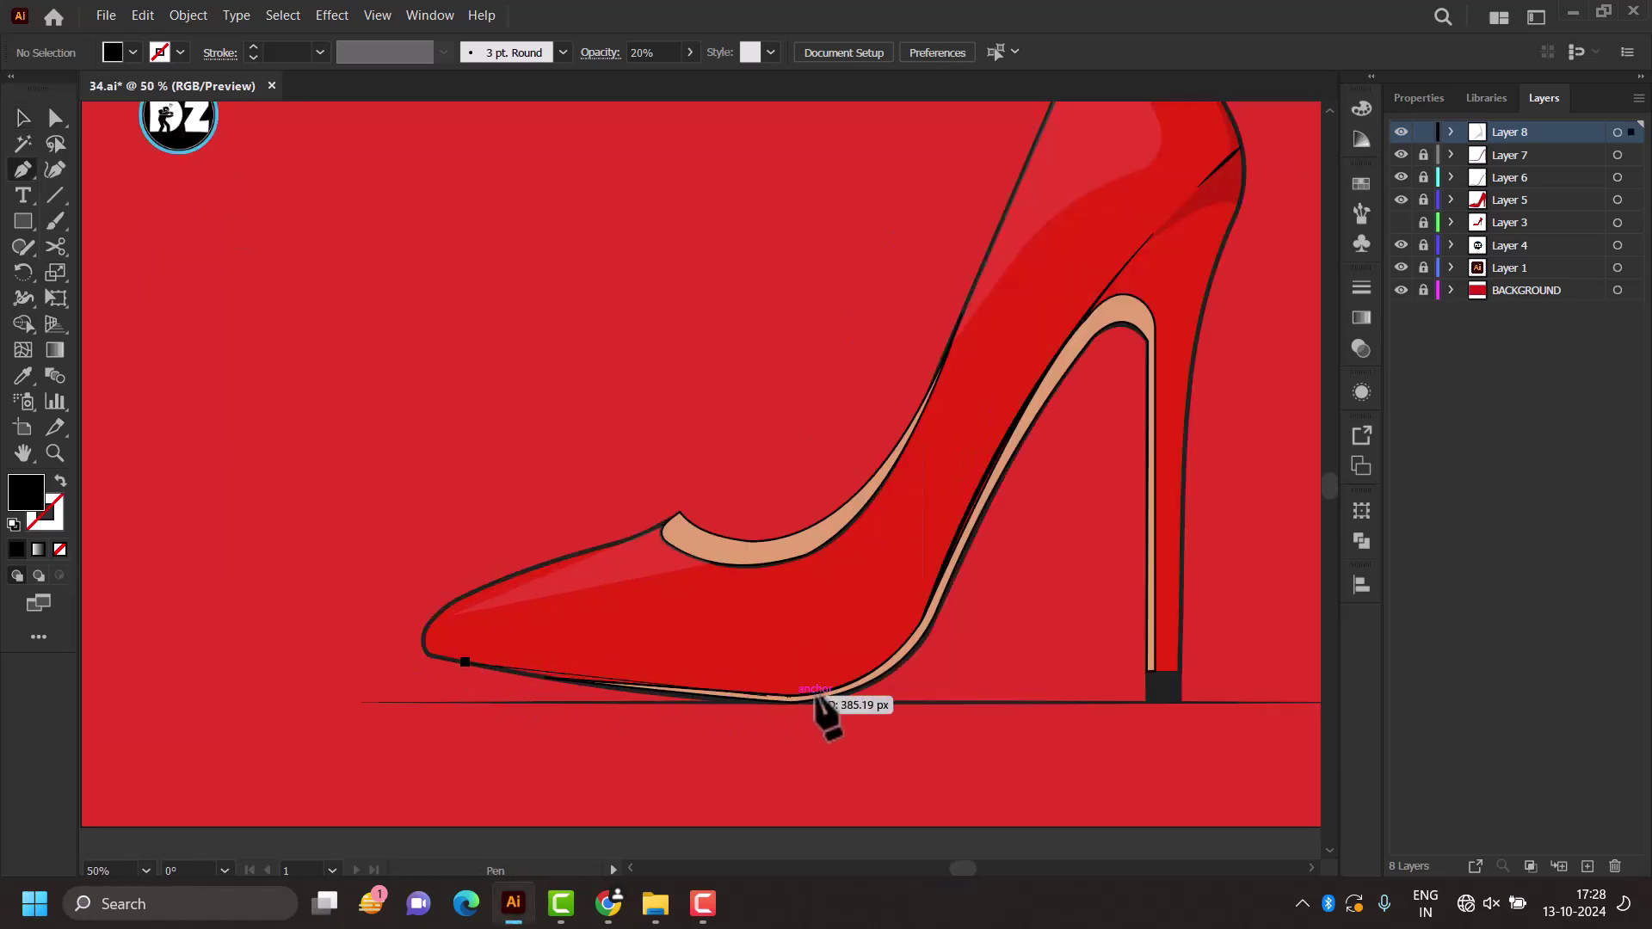
pyautogui.click(794, 679)
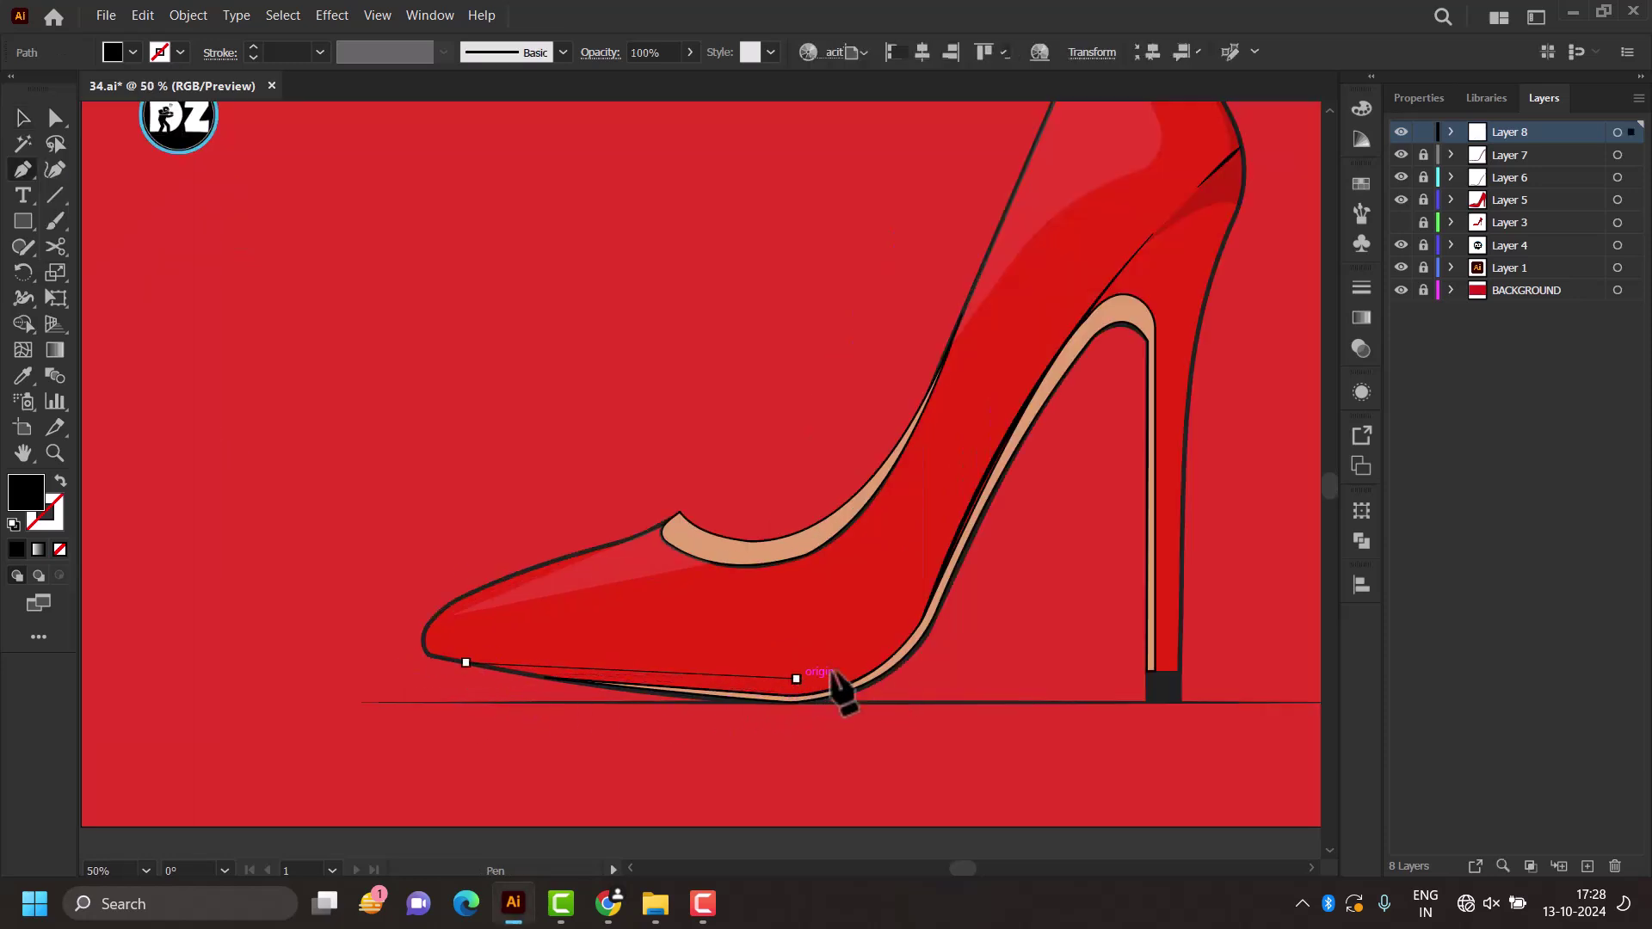
pyautogui.click(905, 605)
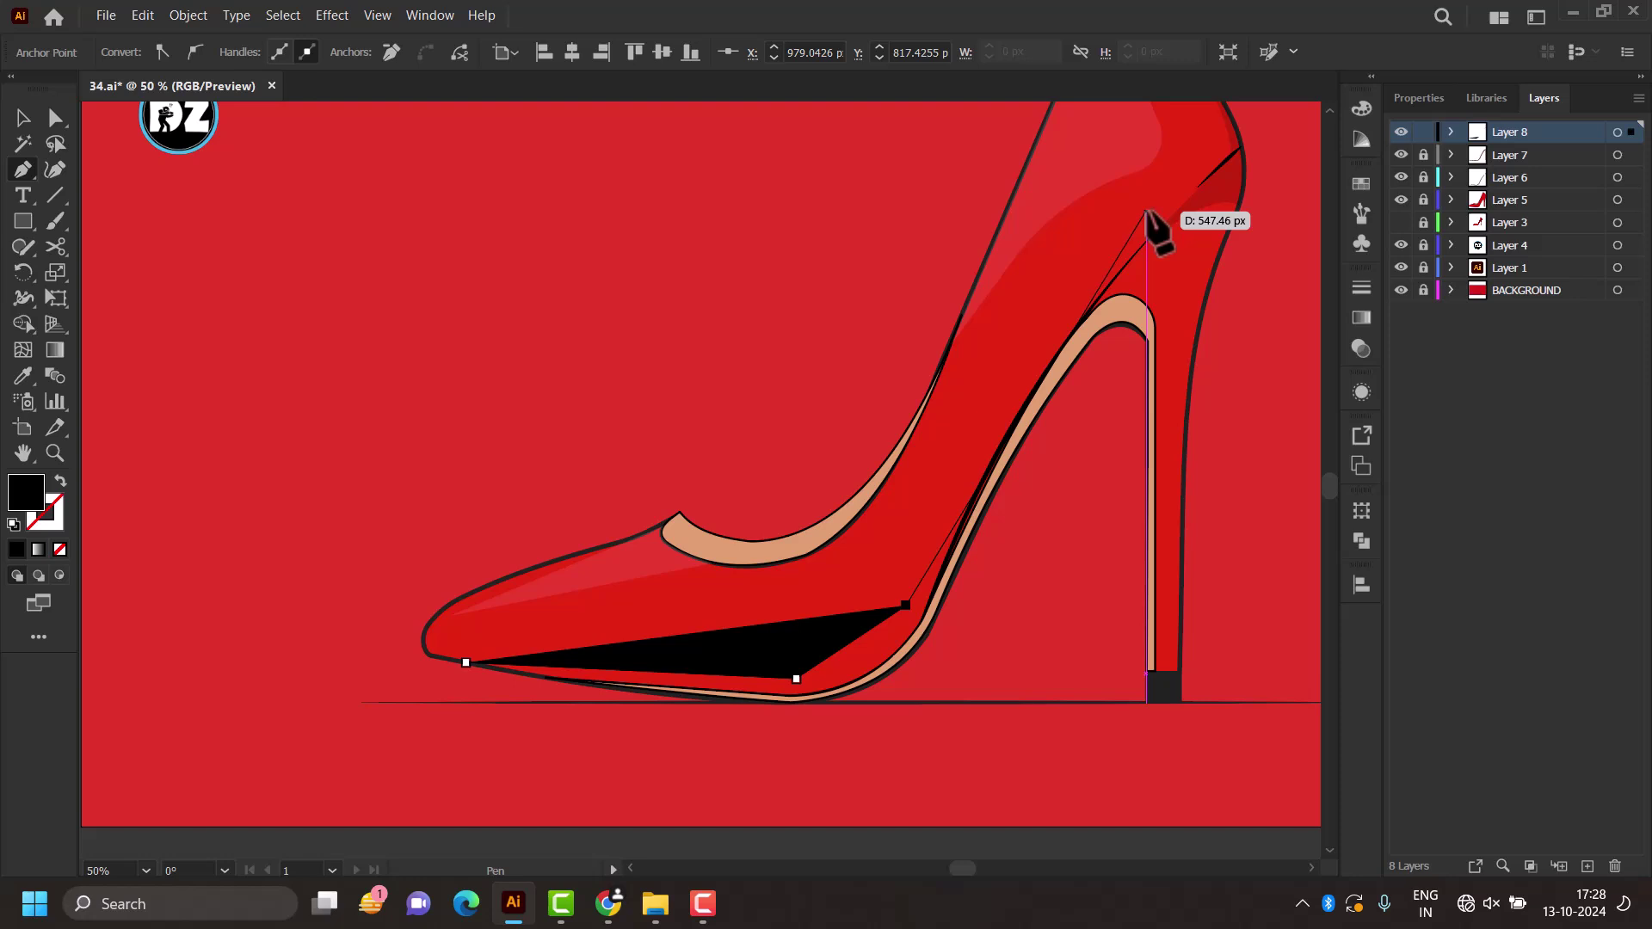
pyautogui.moveTo(1147, 211); pyautogui.dragTo(1312, 109)
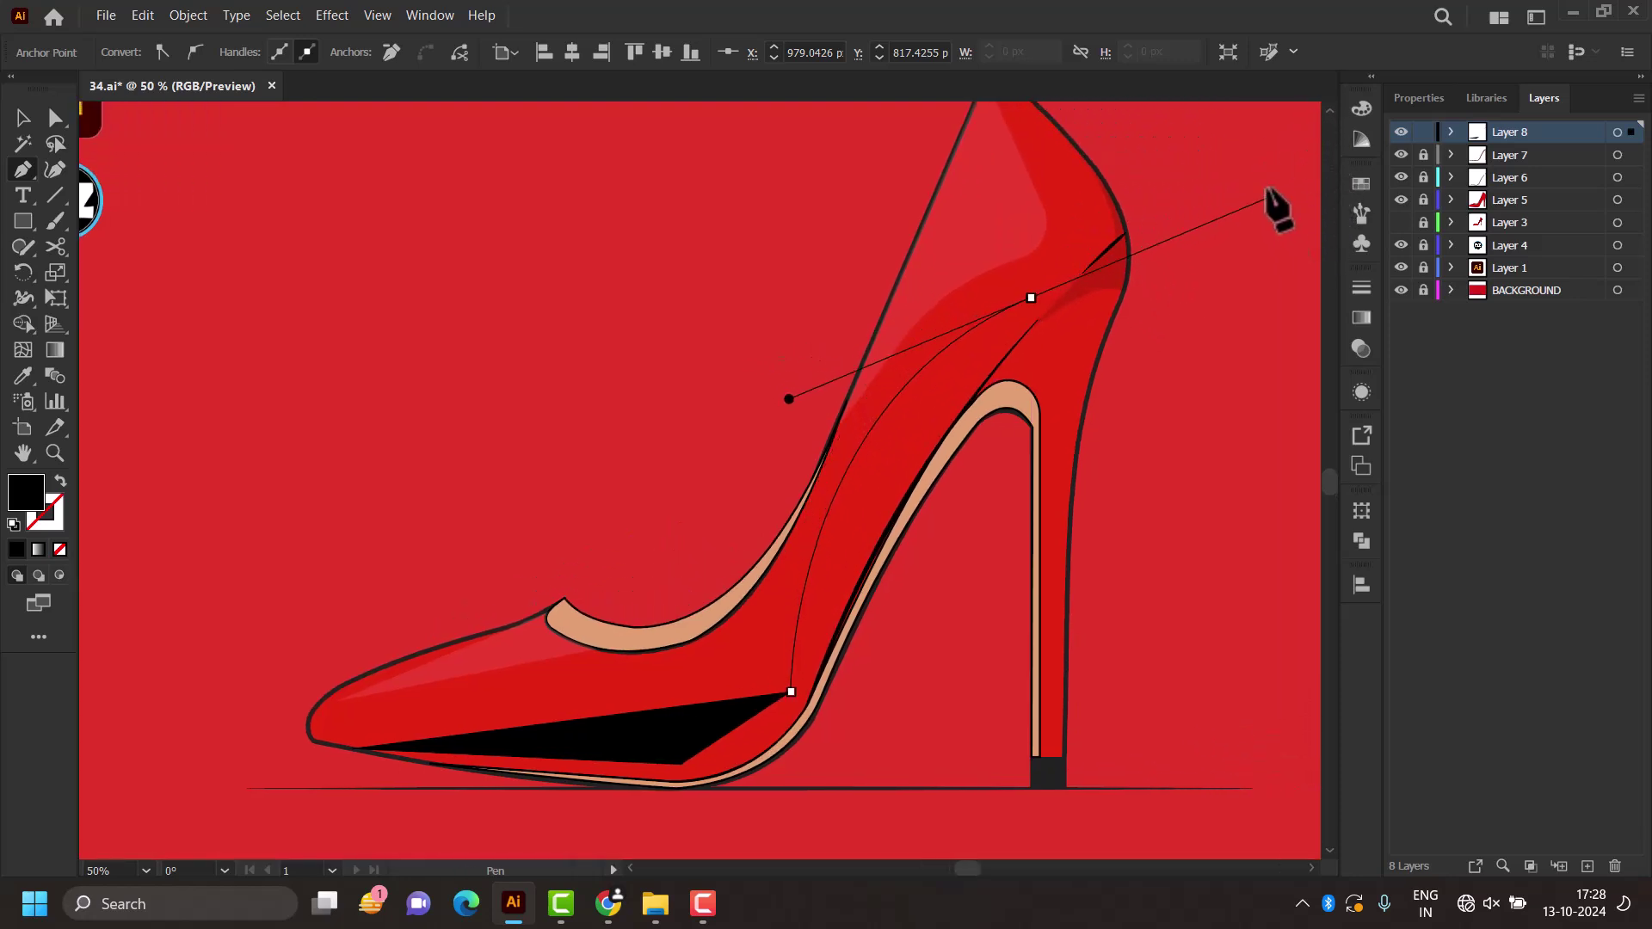
pyautogui.moveTo(1311, 110); pyautogui.dragTo(1247, 167)
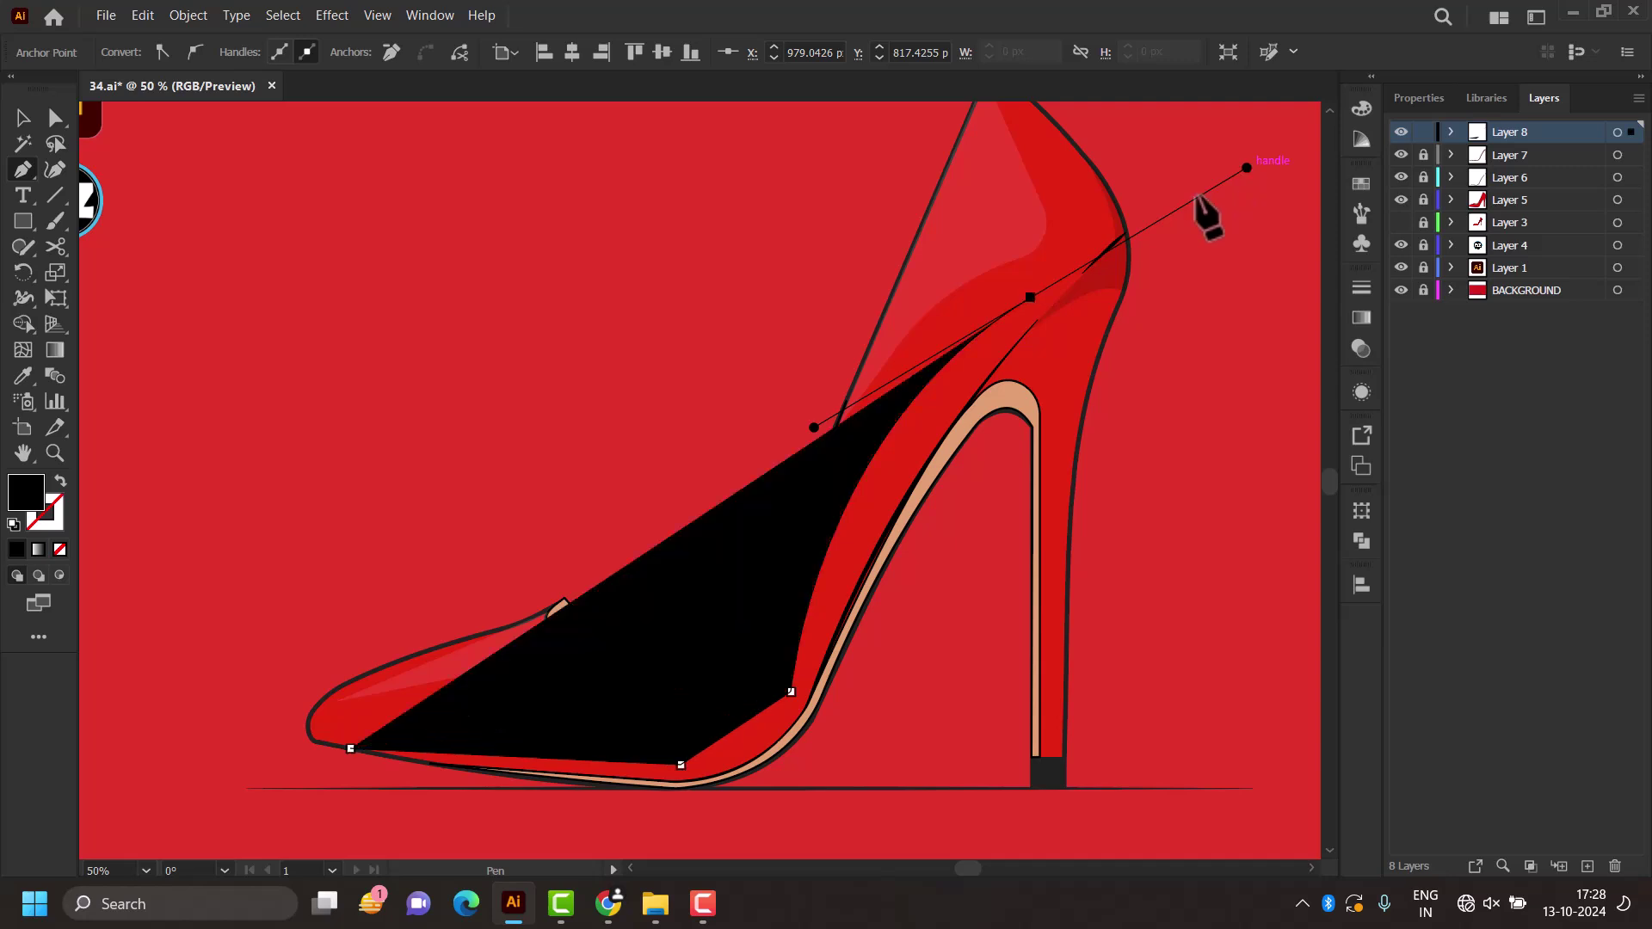
pyautogui.click(1031, 298)
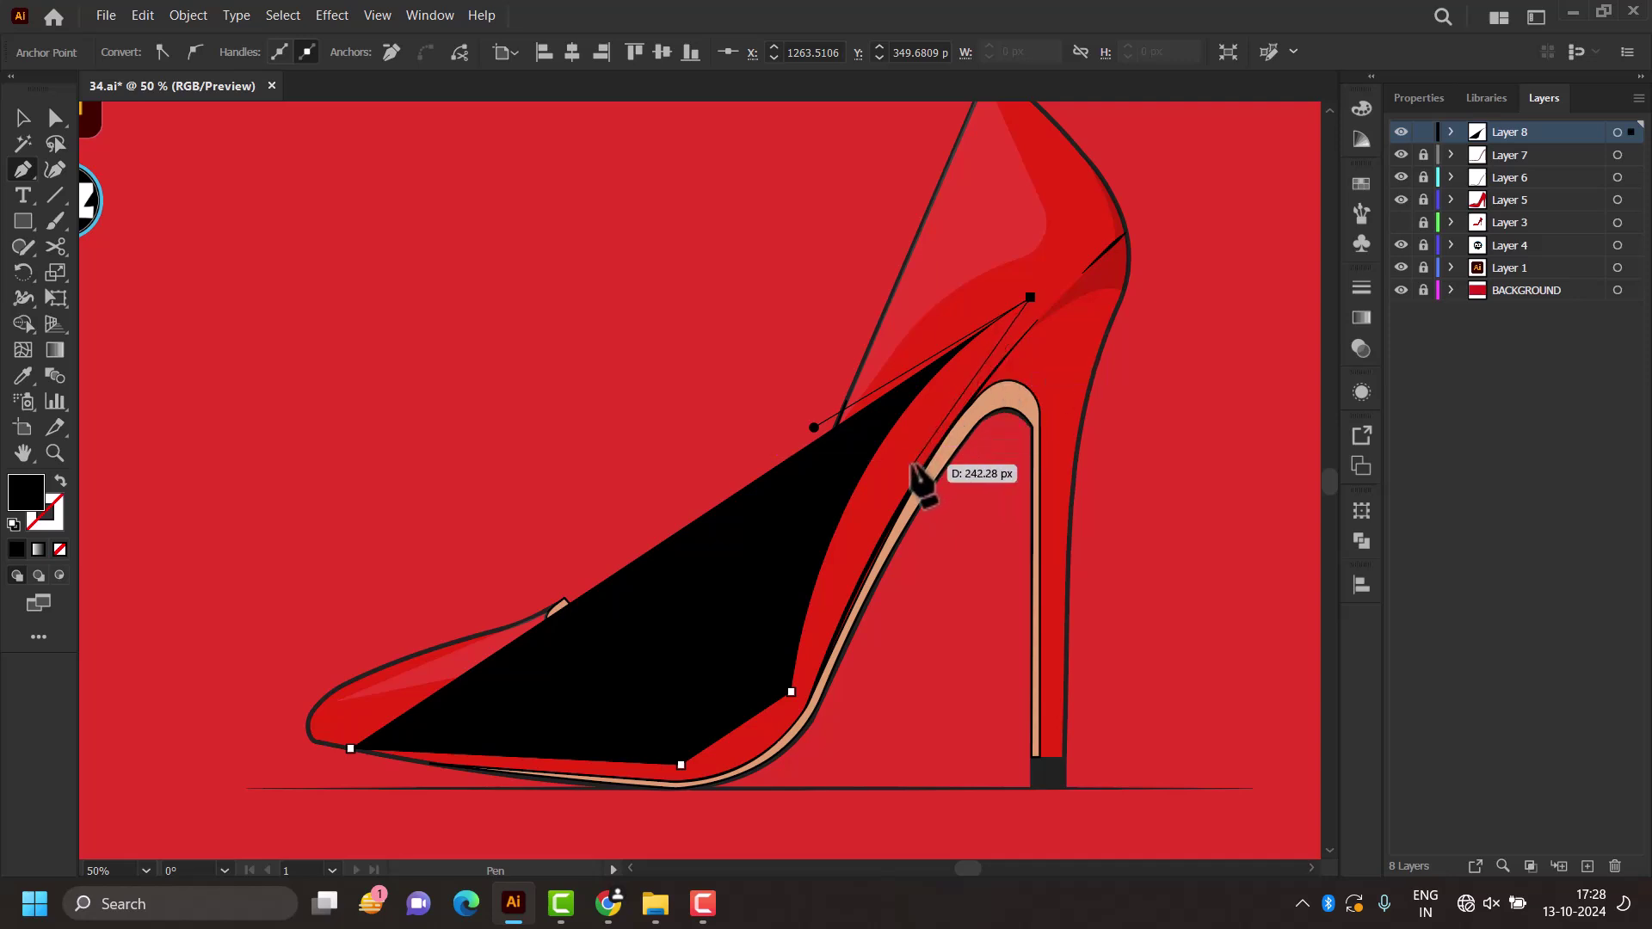
# Step: Continue the path down the inner heel edge and close the dark sole shape at the toe
pyautogui.click(913, 472)
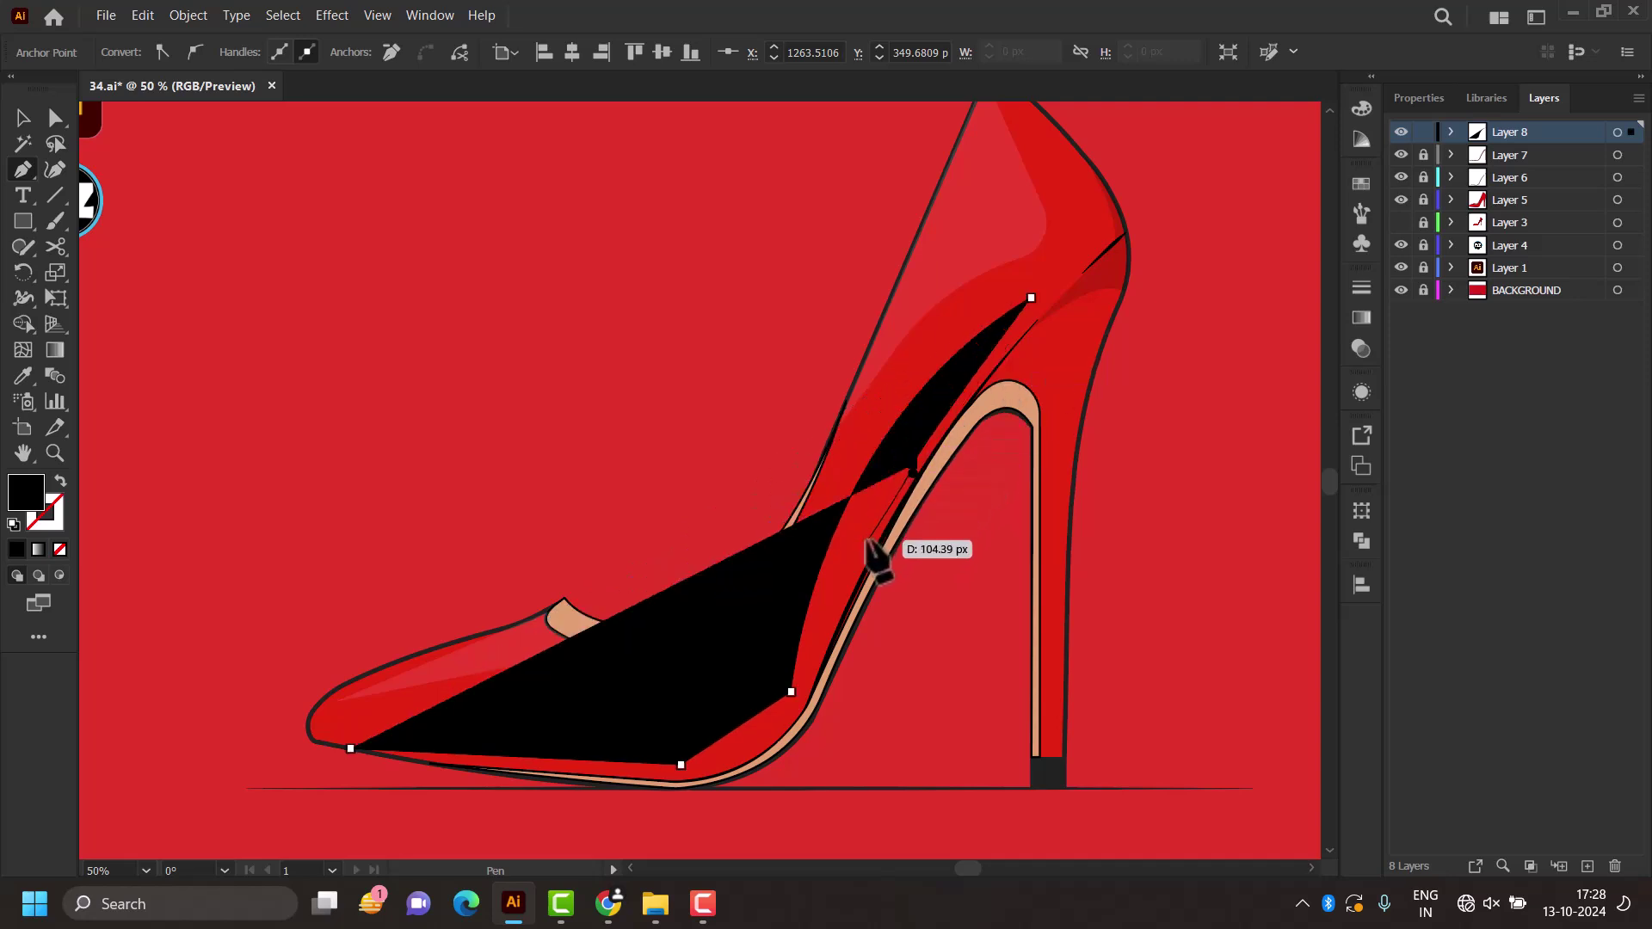
pyautogui.click(821, 641)
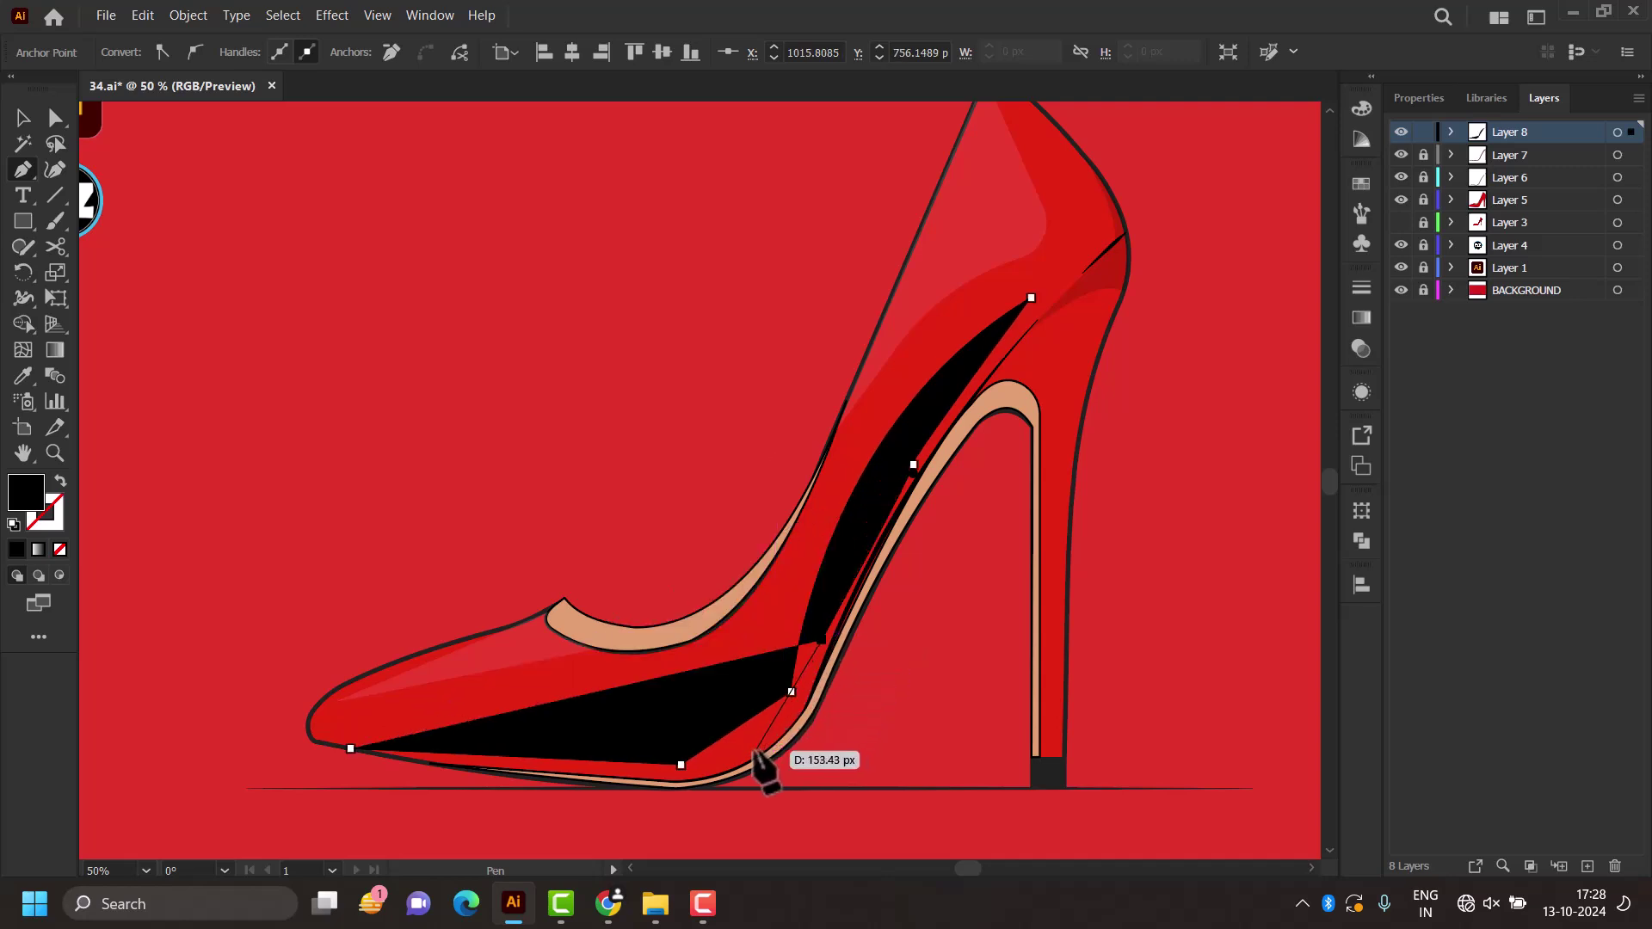
pyautogui.click(755, 751)
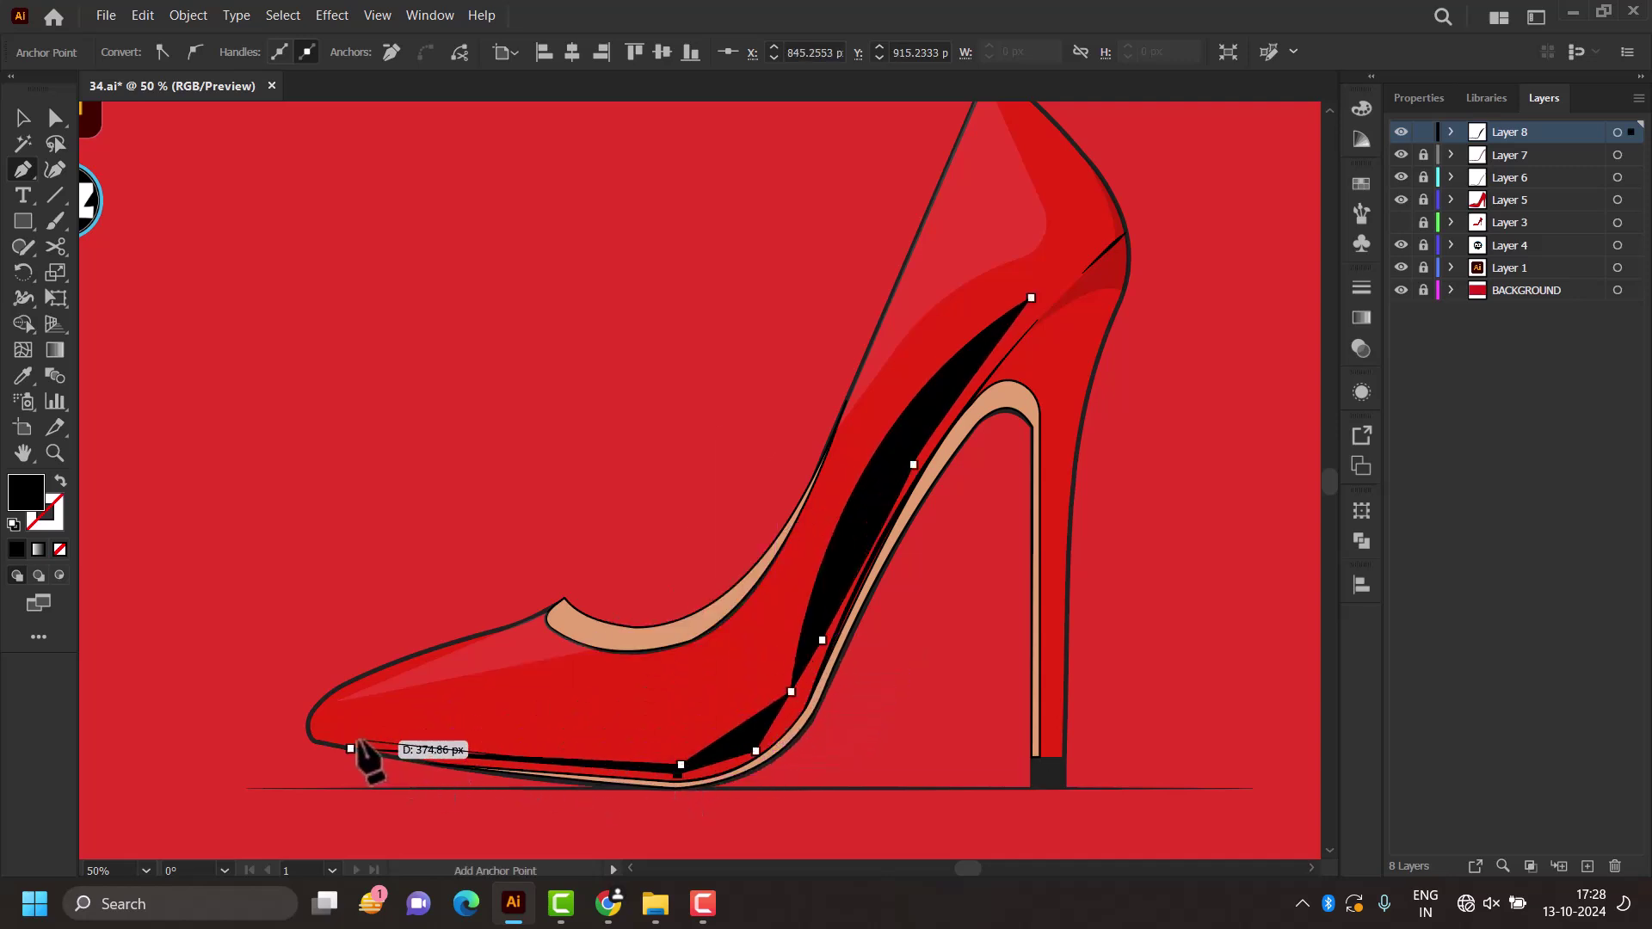
pyautogui.click(351, 748)
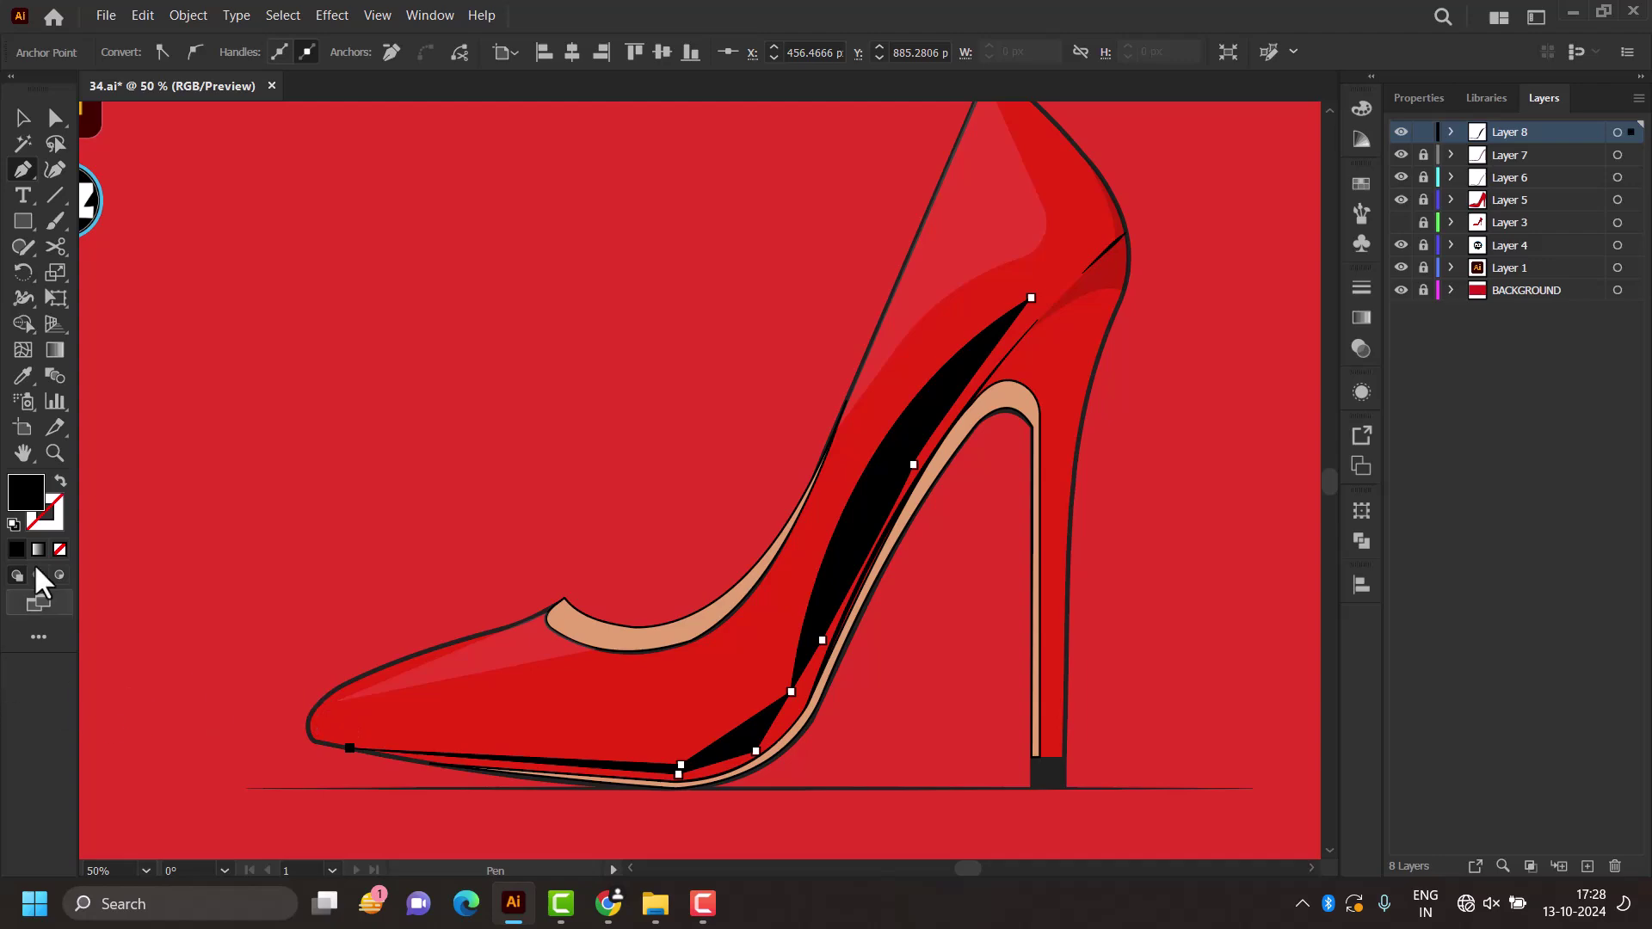
pyautogui.click(54, 125)
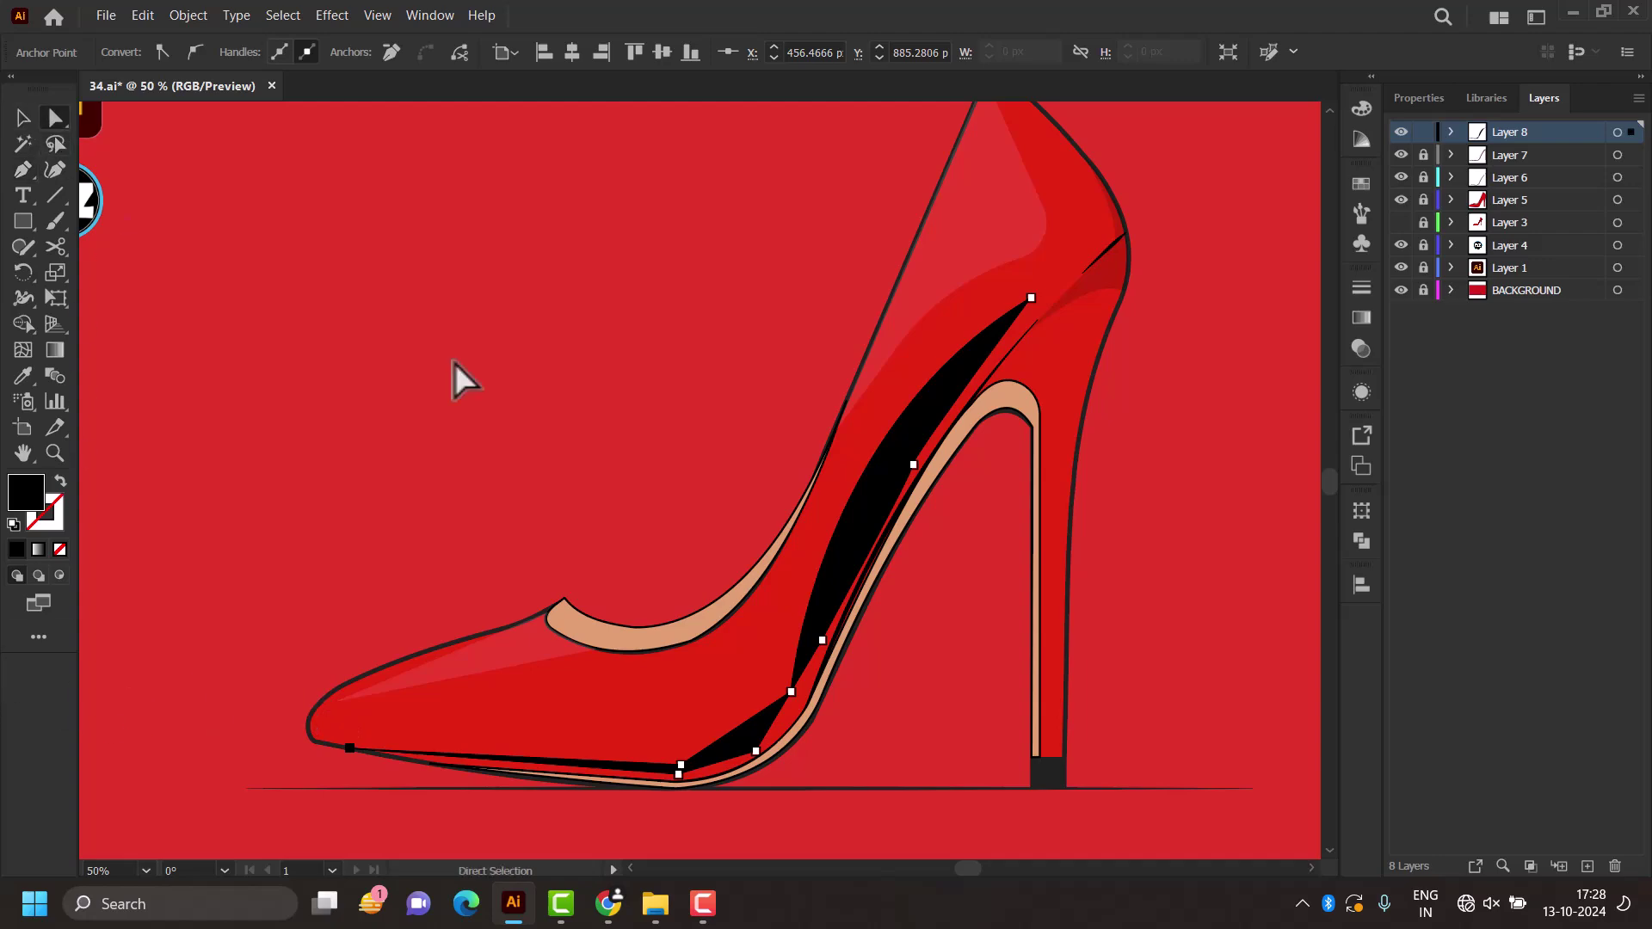
pyautogui.click(1201, 524)
# Step: Curve the sole shape's lower edge and its segment near the heel
pyautogui.scroll(1, 772, 722)
pyautogui.scroll(1, 772, 721)
pyautogui.scroll(1, 766, 726)
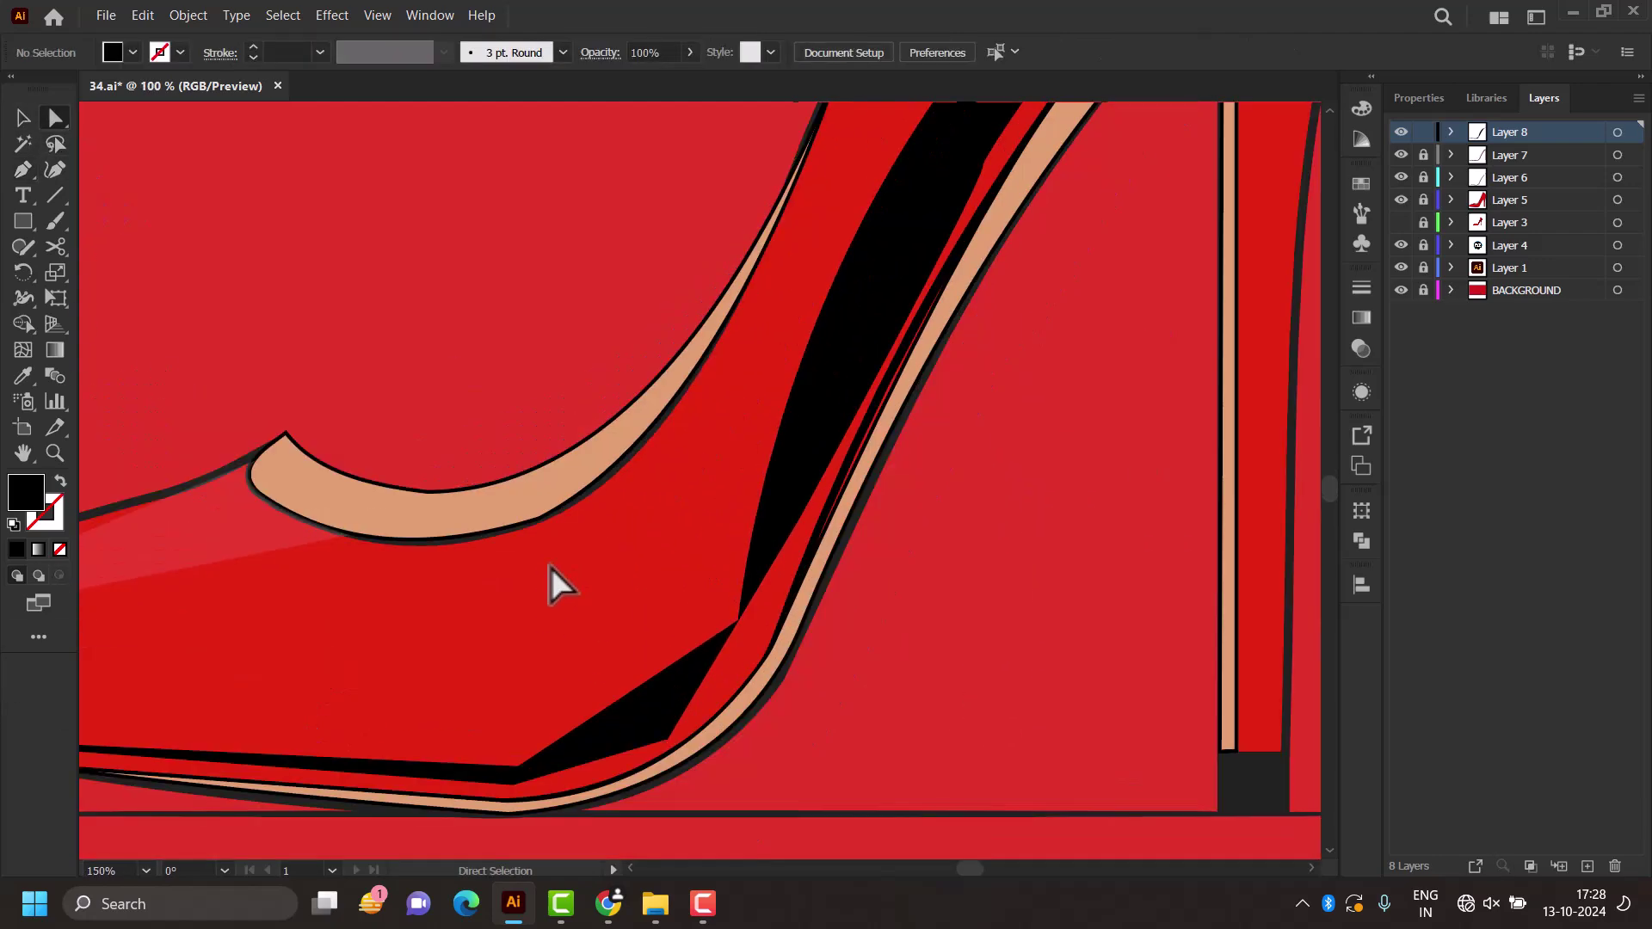
pyautogui.scroll(-3, 548, 567)
pyautogui.click(19, 176)
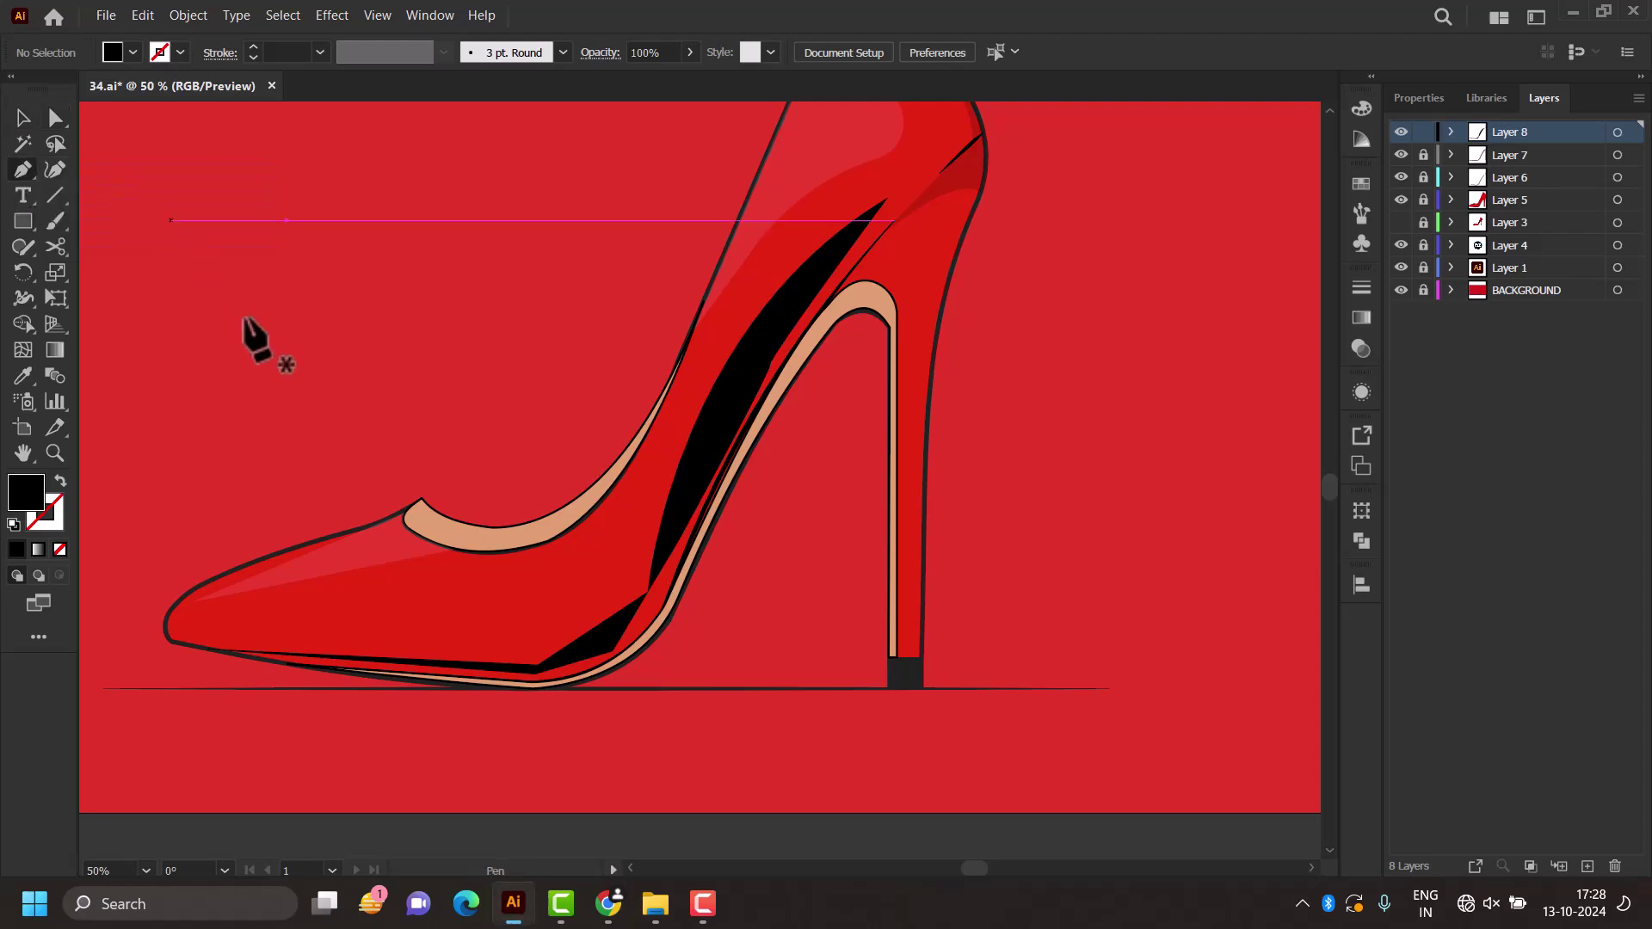
pyautogui.click(16, 172)
pyautogui.click(127, 246)
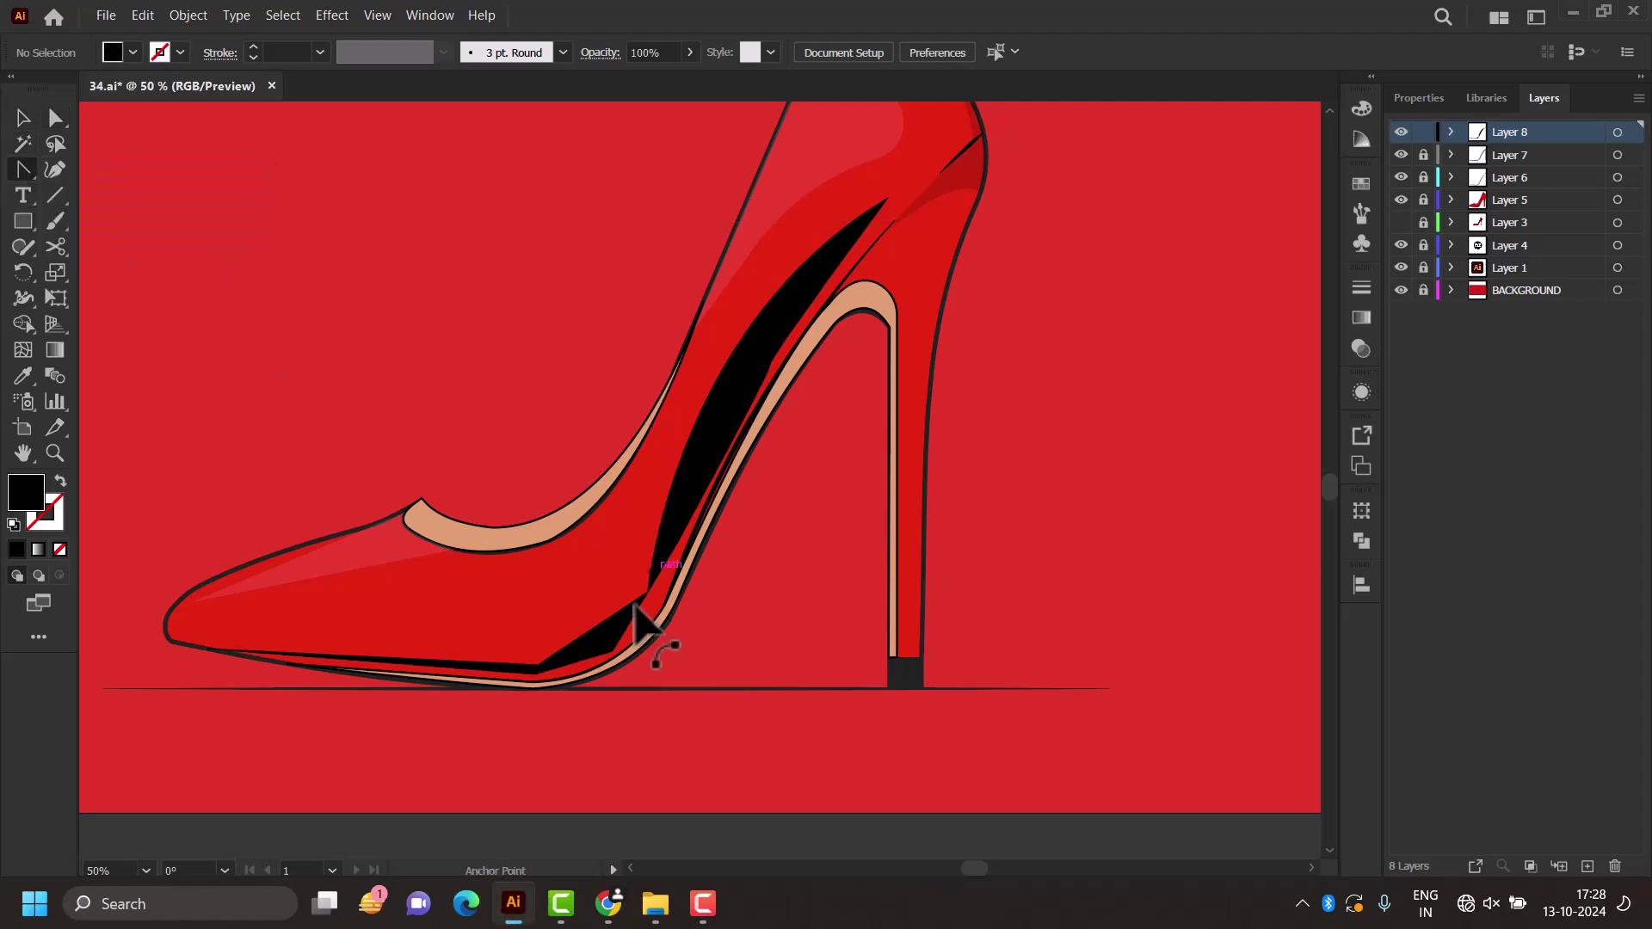
pyautogui.scroll(3, 727, 662)
pyautogui.scroll(-1, 727, 662)
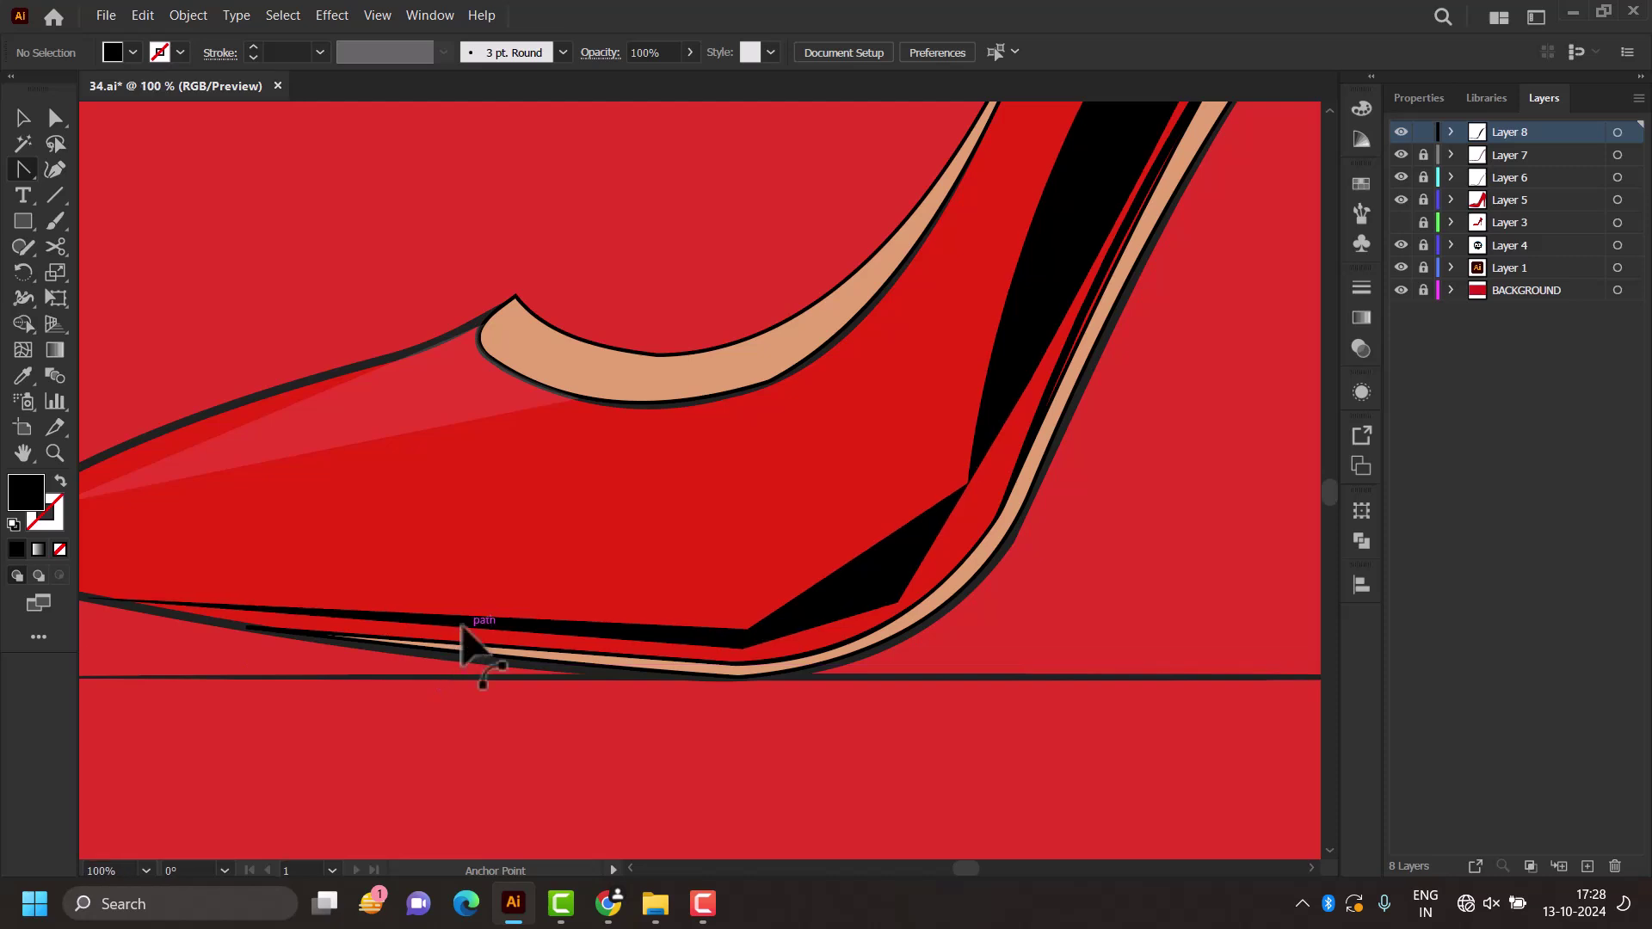
pyautogui.moveTo(462, 641); pyautogui.dragTo(542, 642)
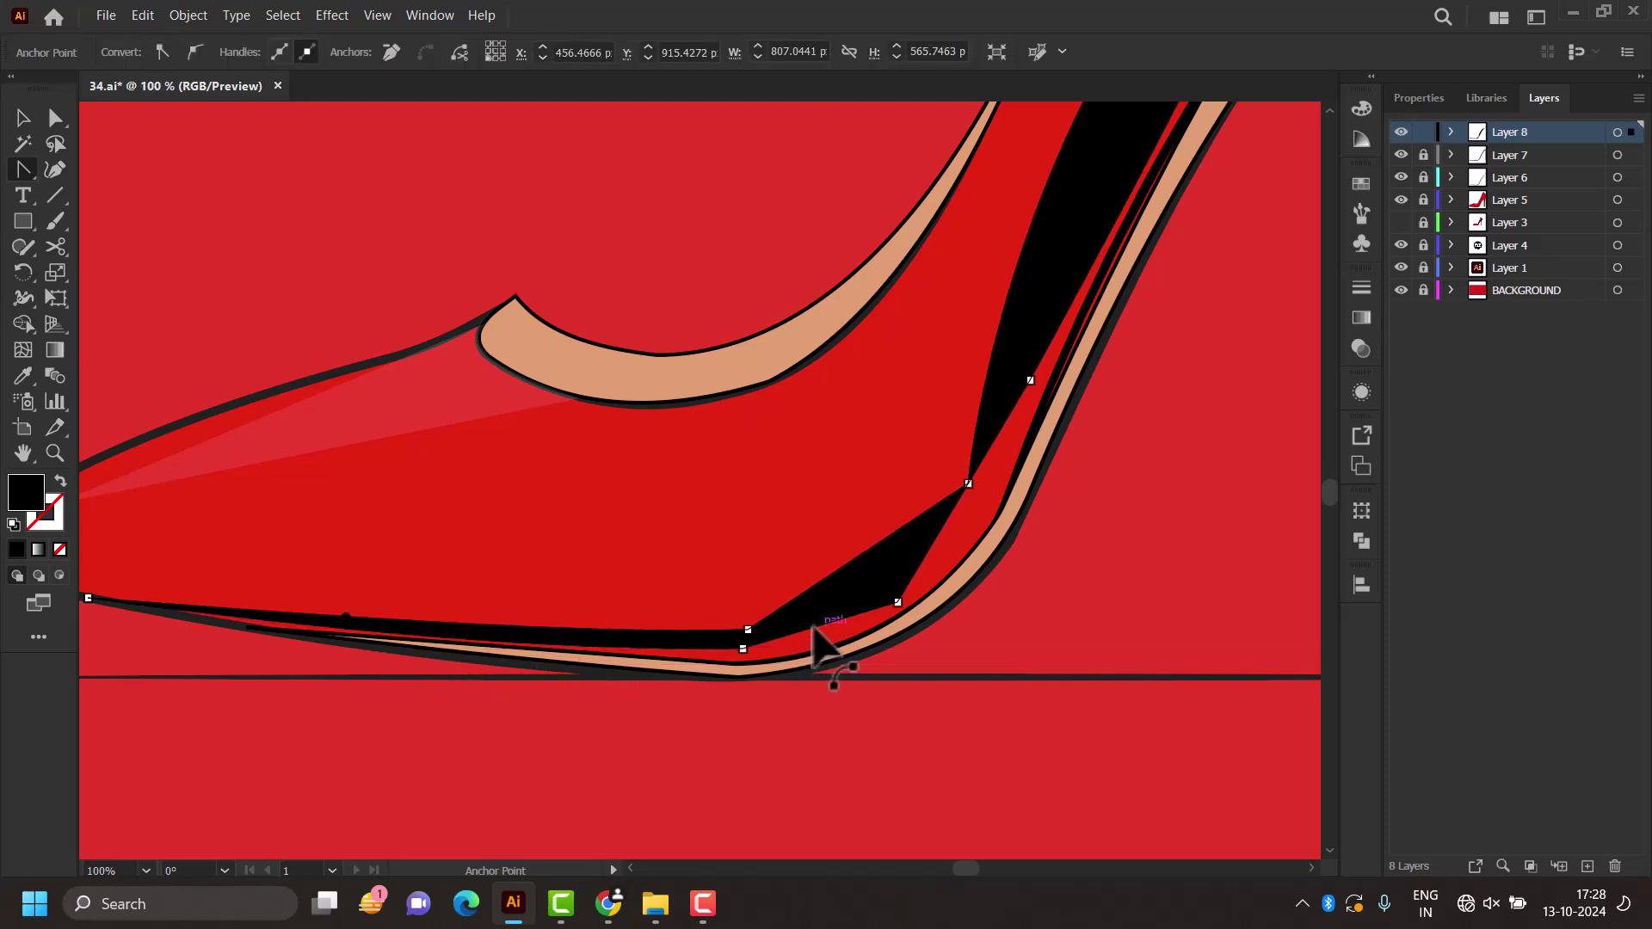
pyautogui.moveTo(831, 665)
pyautogui.mouseDown()
pyautogui.moveTo(822, 585)
pyautogui.moveTo(937, 559)
pyautogui.moveTo(967, 535)
pyautogui.mouseUp()
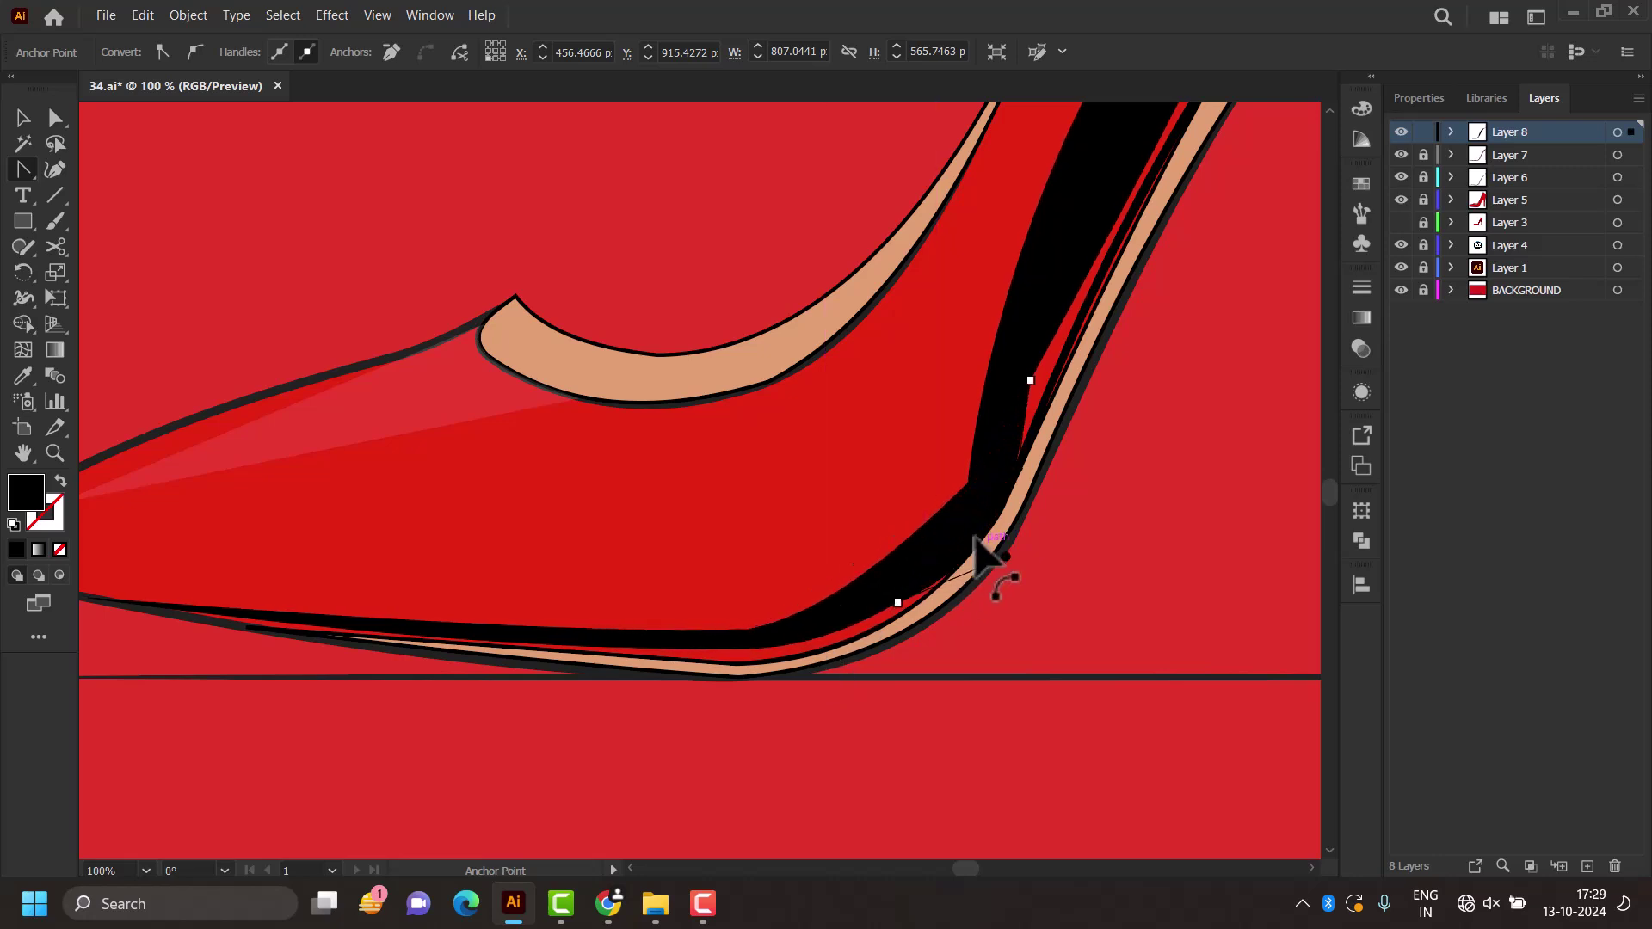
# Step: Move an anchor on the black stripe to reshape it near the arch
pyautogui.scroll(-2, 979, 498)
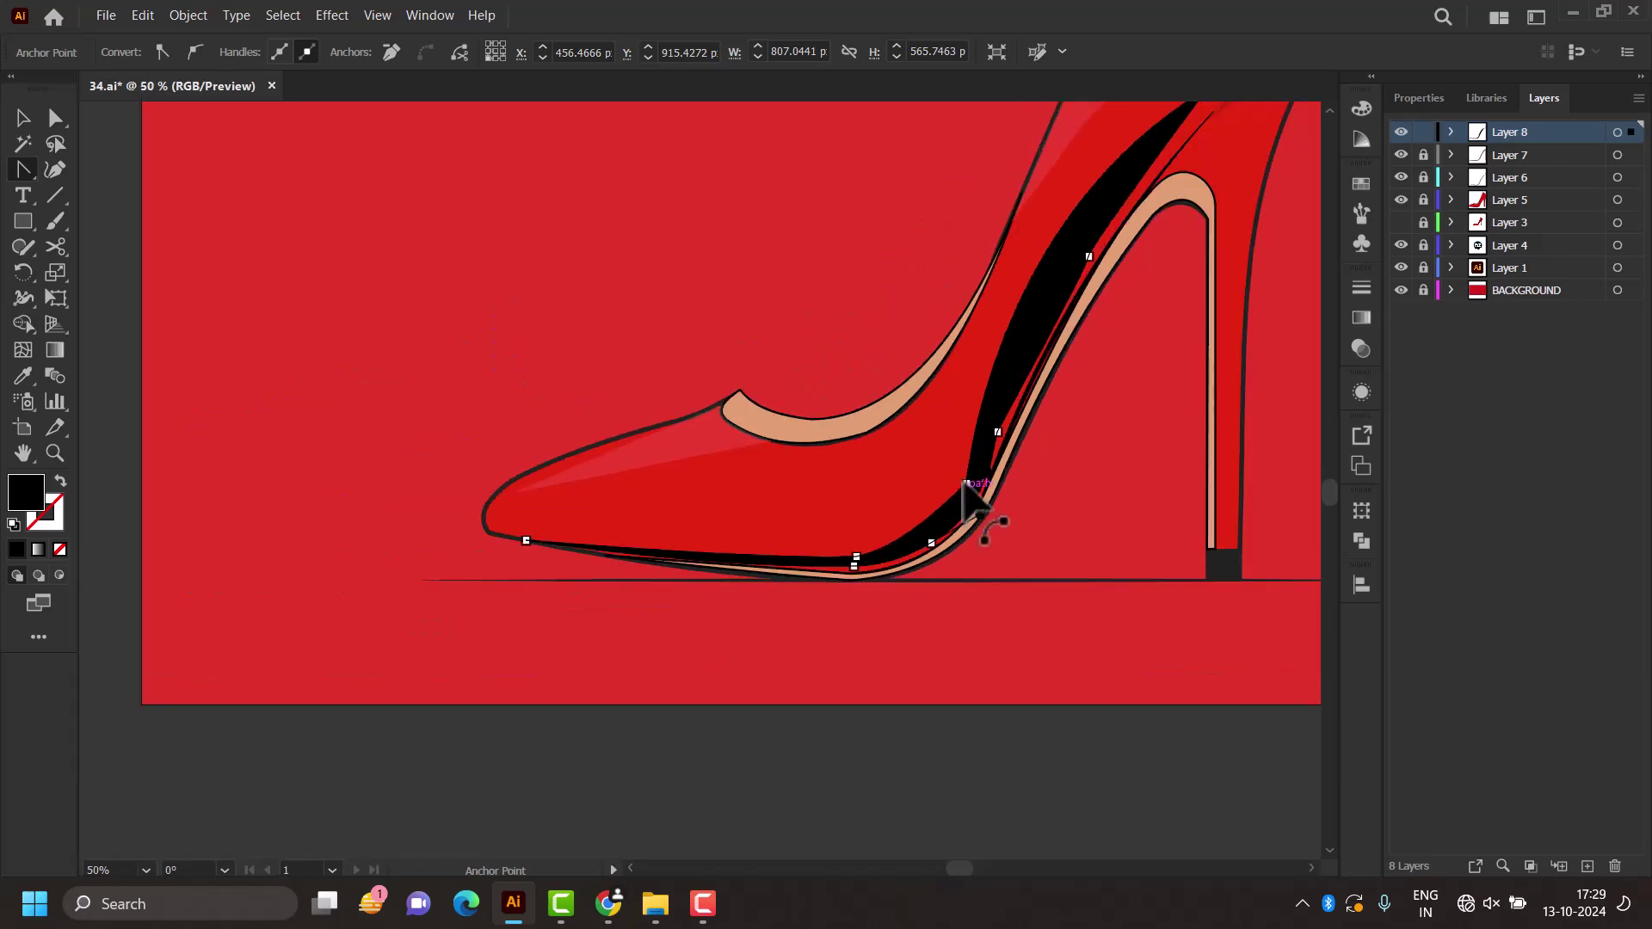
pyautogui.scroll(1, 1067, 361)
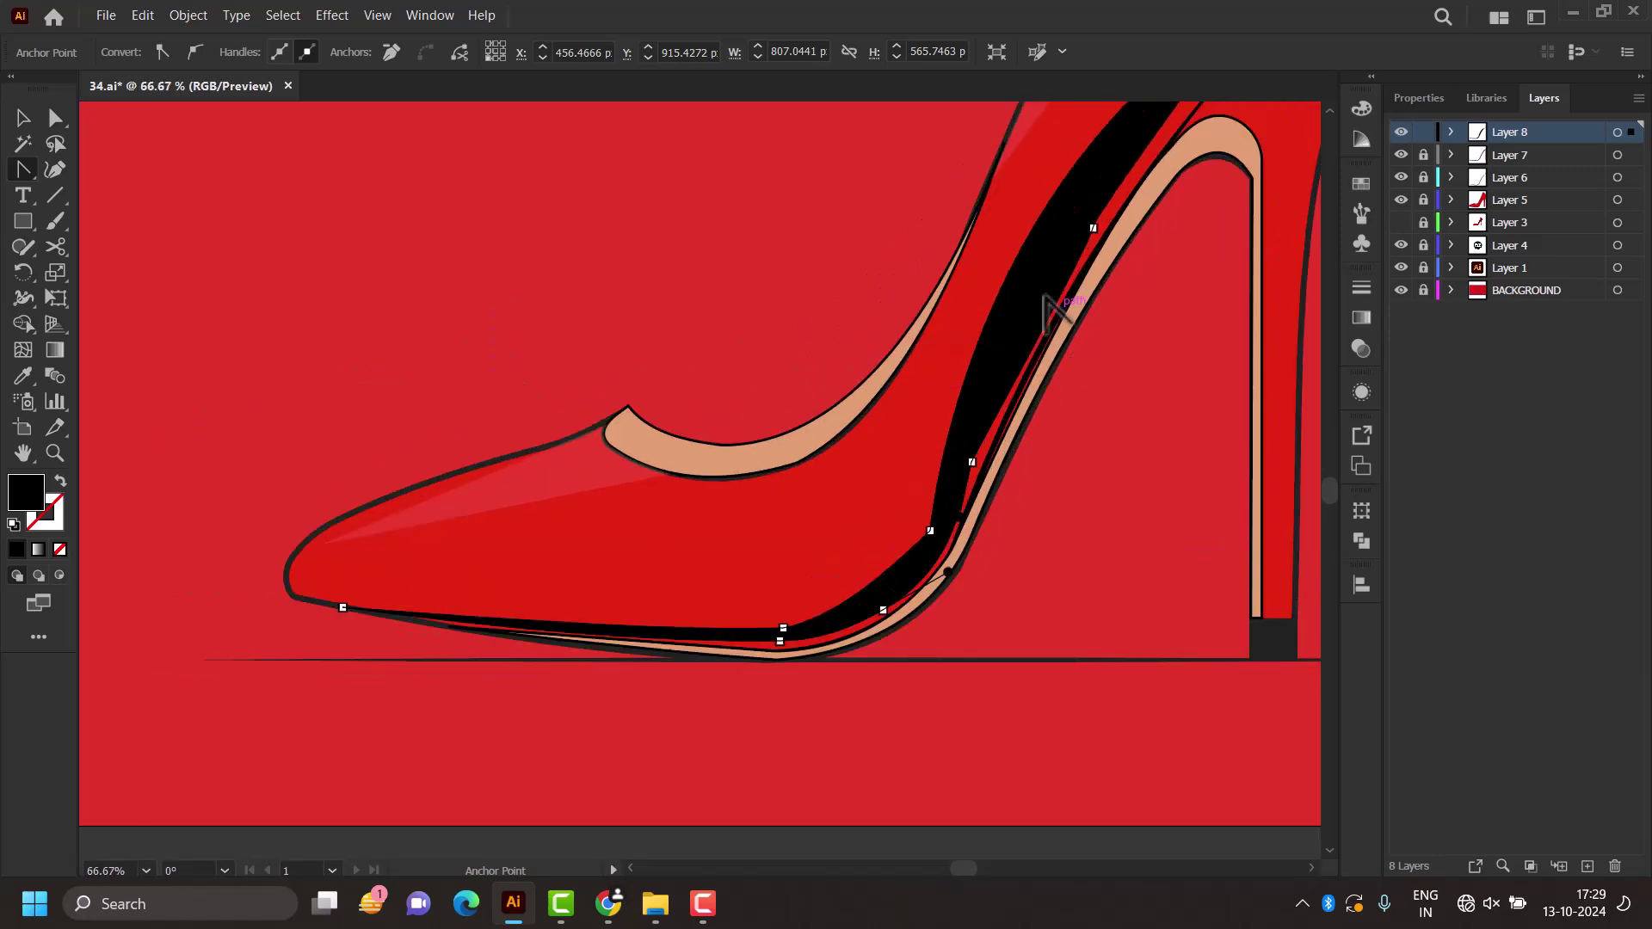
pyautogui.click(1018, 287)
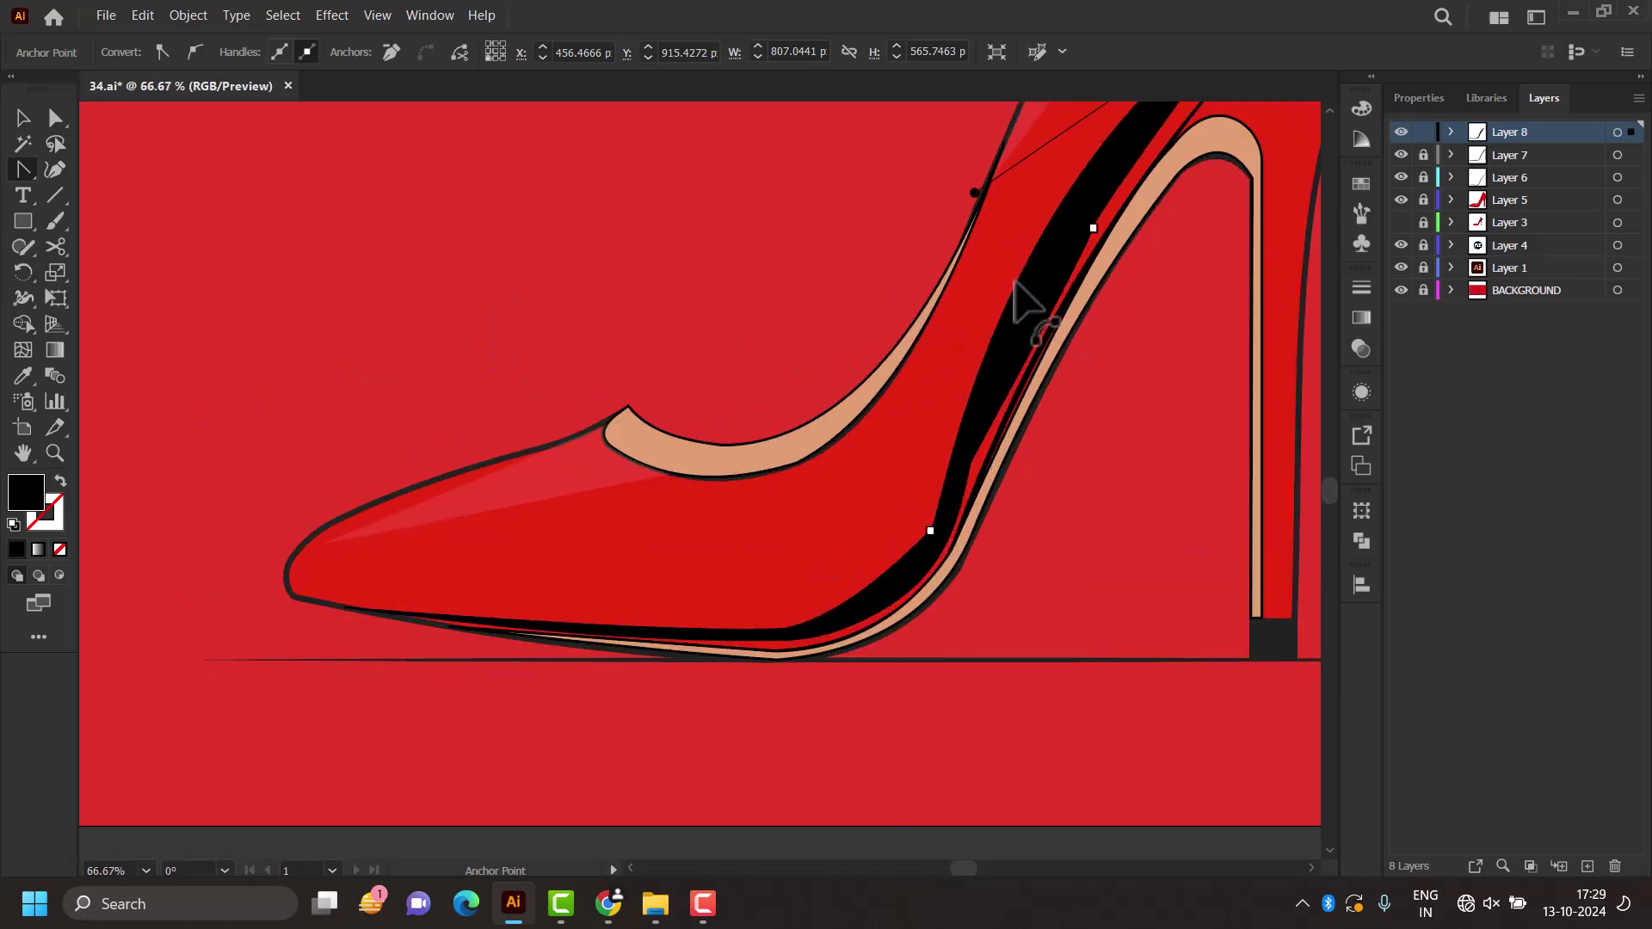
pyautogui.scroll(-1, 979, 461)
pyautogui.scroll(1, 1015, 435)
pyautogui.scroll(-2, 1025, 417)
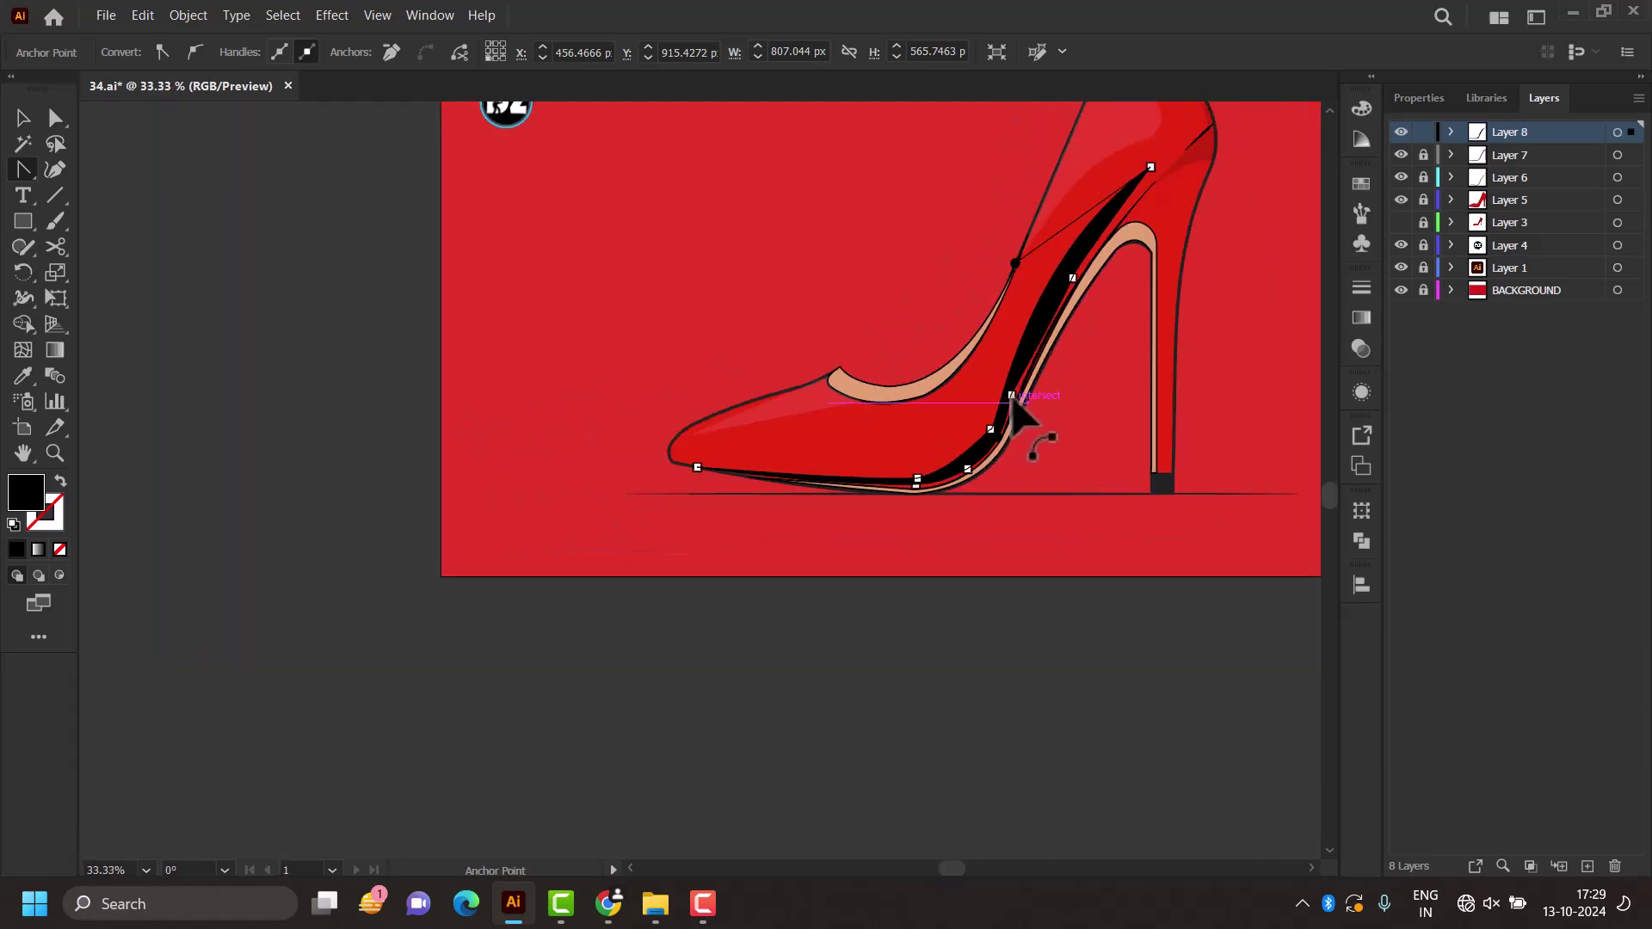
pyautogui.click(19, 122)
pyautogui.click(1177, 411)
pyautogui.scroll(2, 1034, 400)
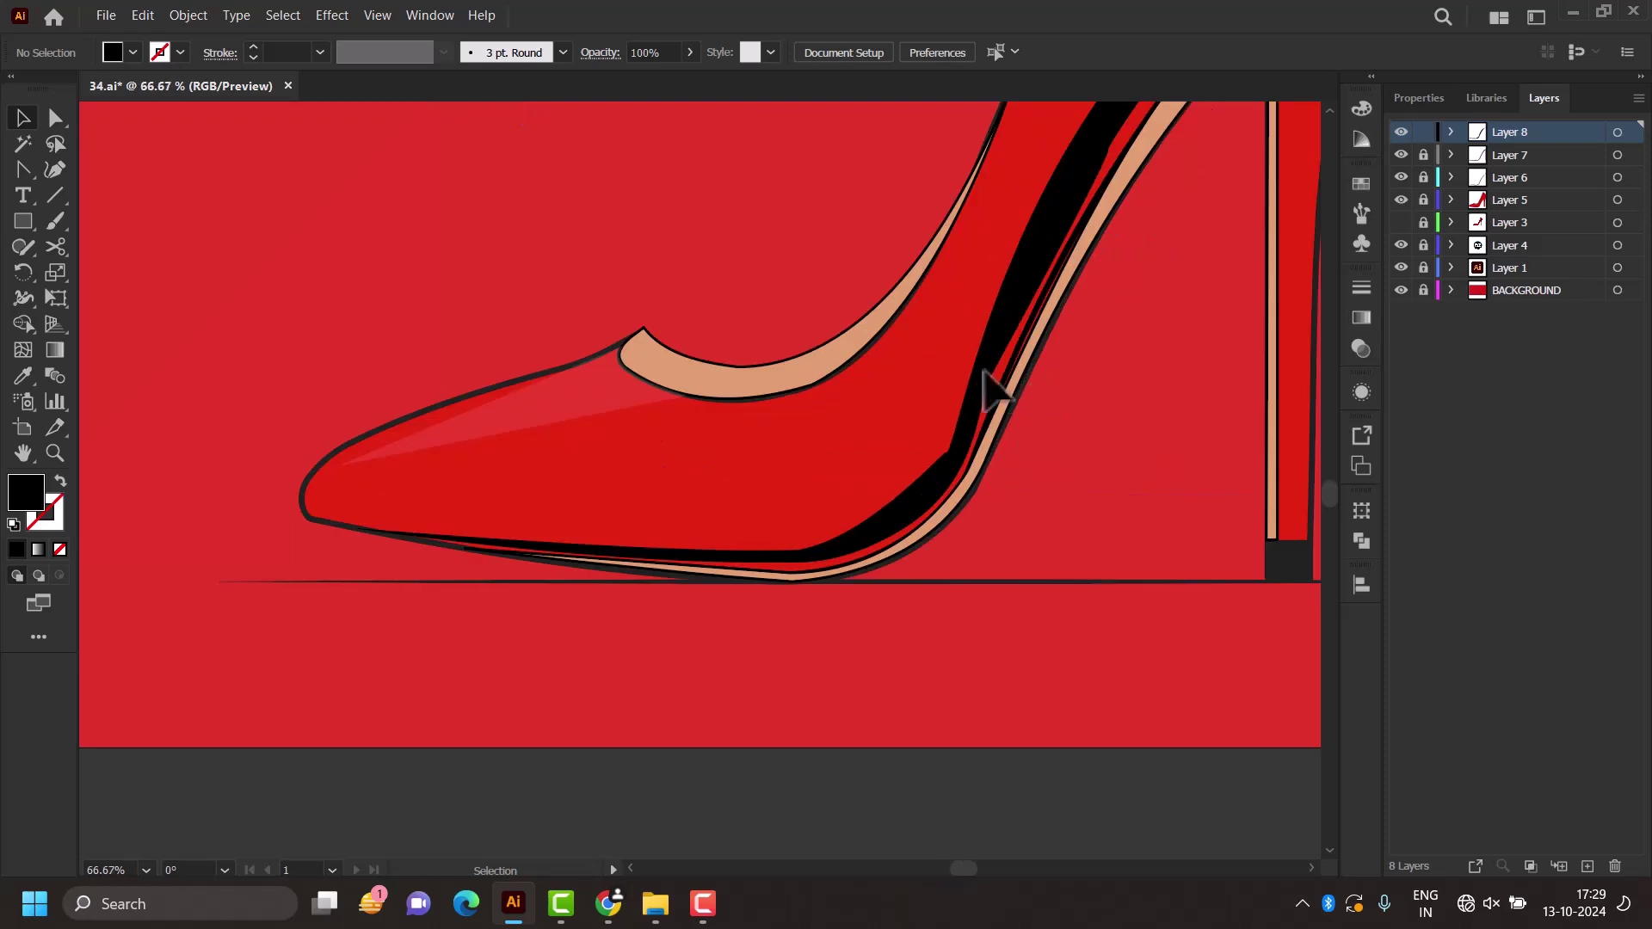
pyautogui.scroll(3, 988, 369)
pyautogui.click(55, 120)
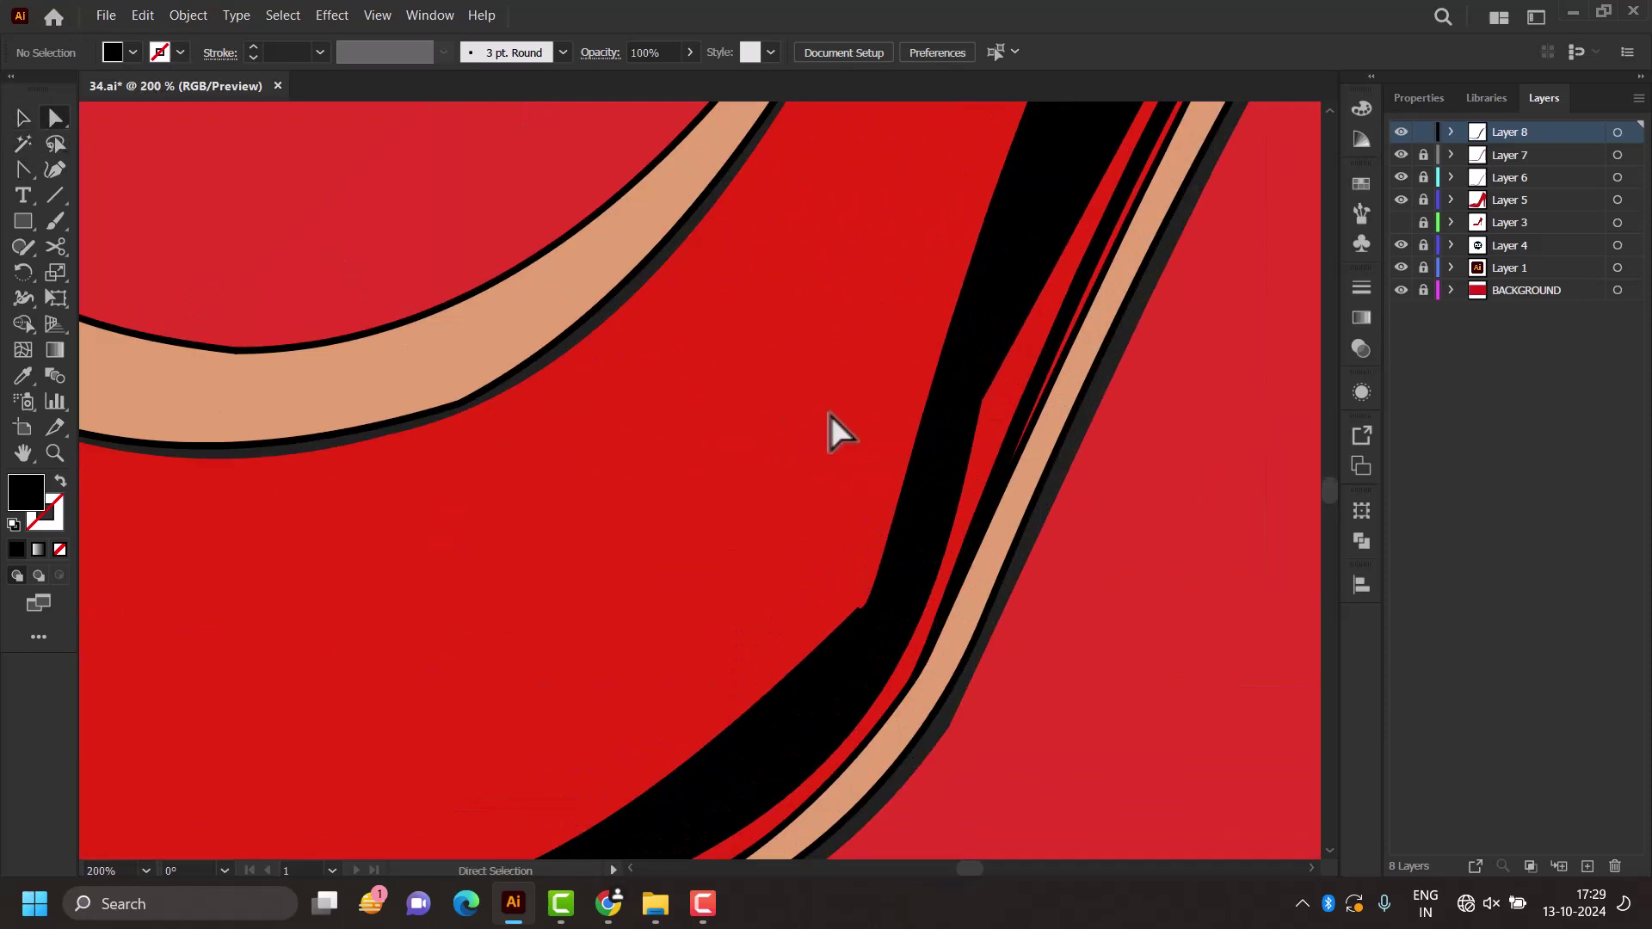
pyautogui.moveTo(1000, 397); pyautogui.dragTo(1011, 420)
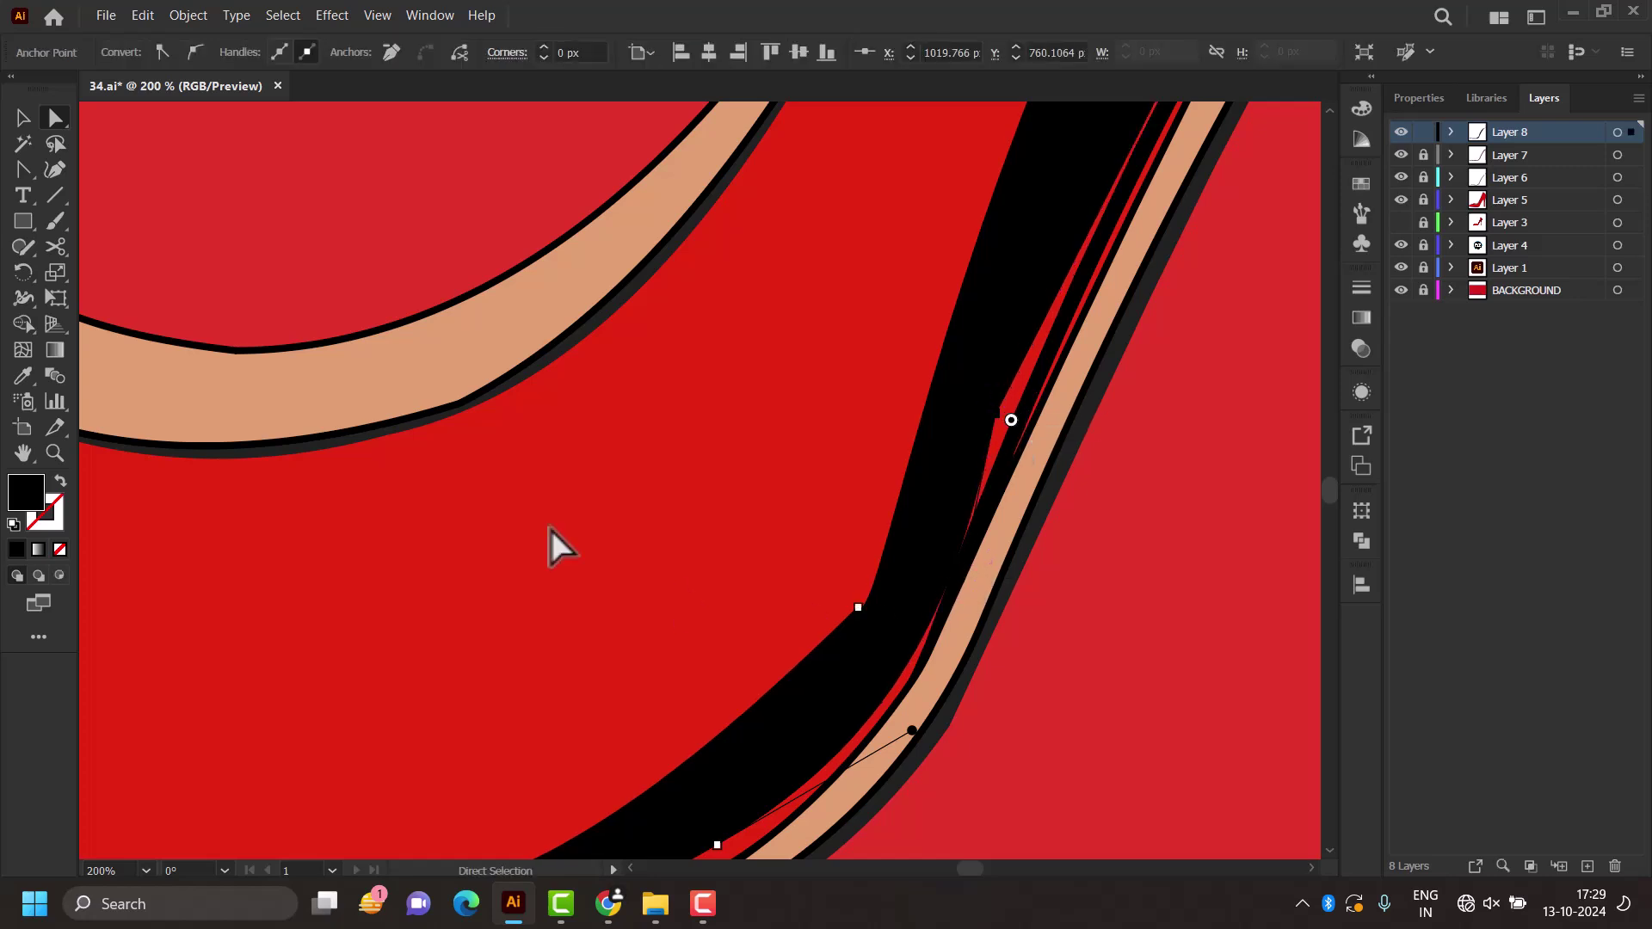
# Step: Adjust the curve beside the beige lining and convert one anchor to a sharp corner
pyautogui.click(24, 169)
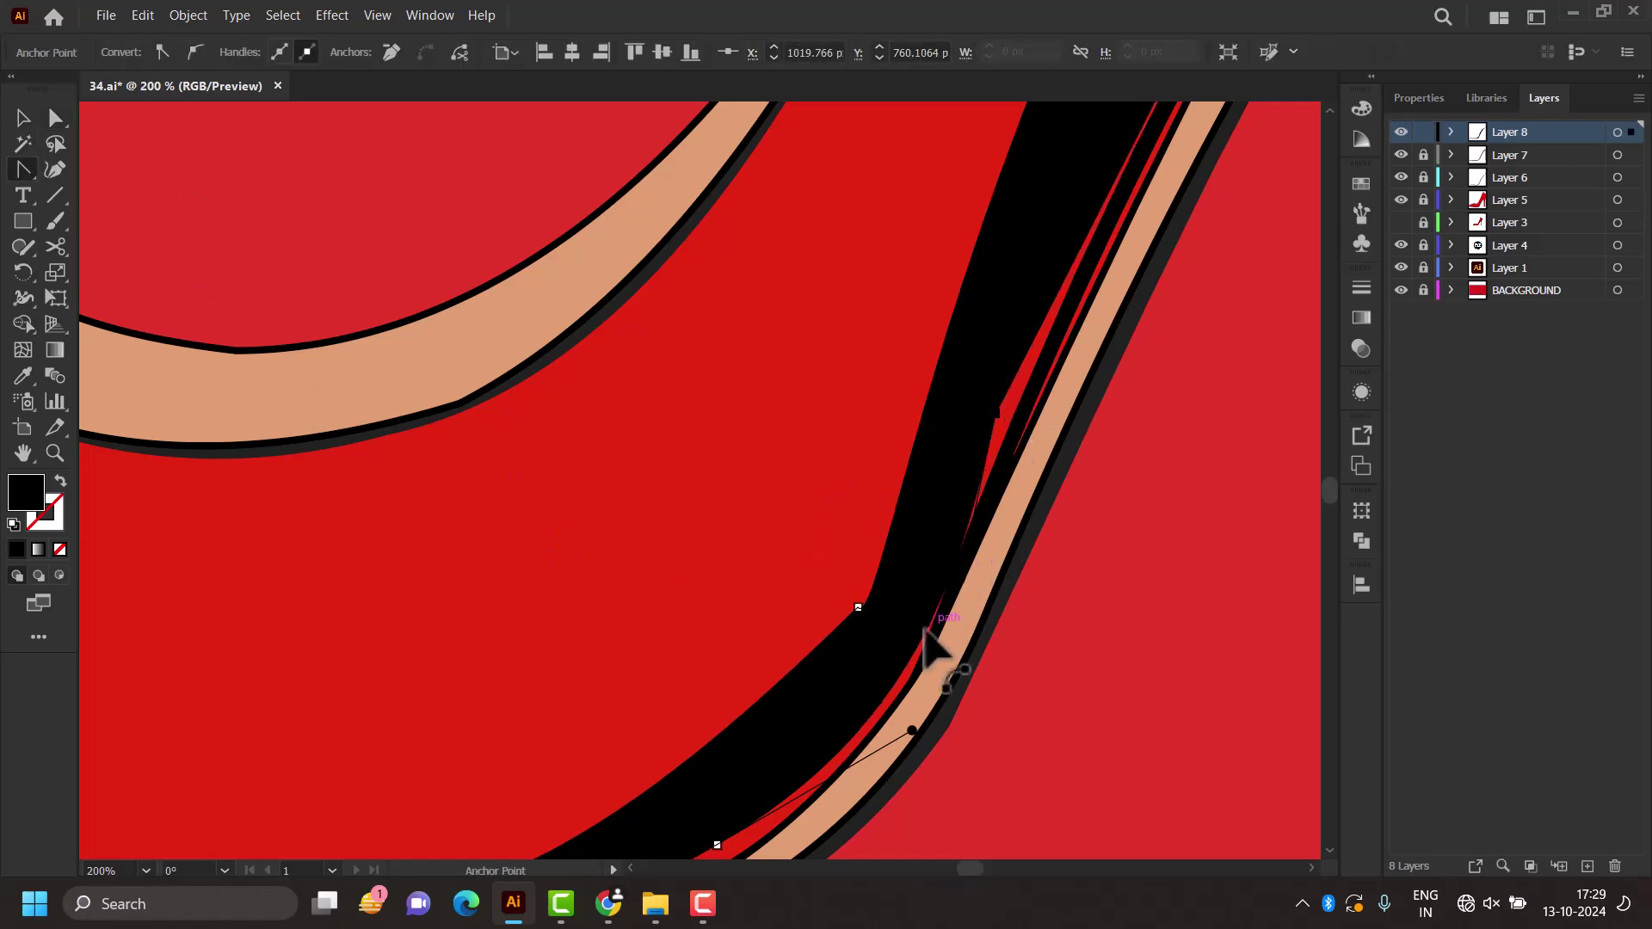
pyautogui.moveTo(926, 659); pyautogui.dragTo(901, 653)
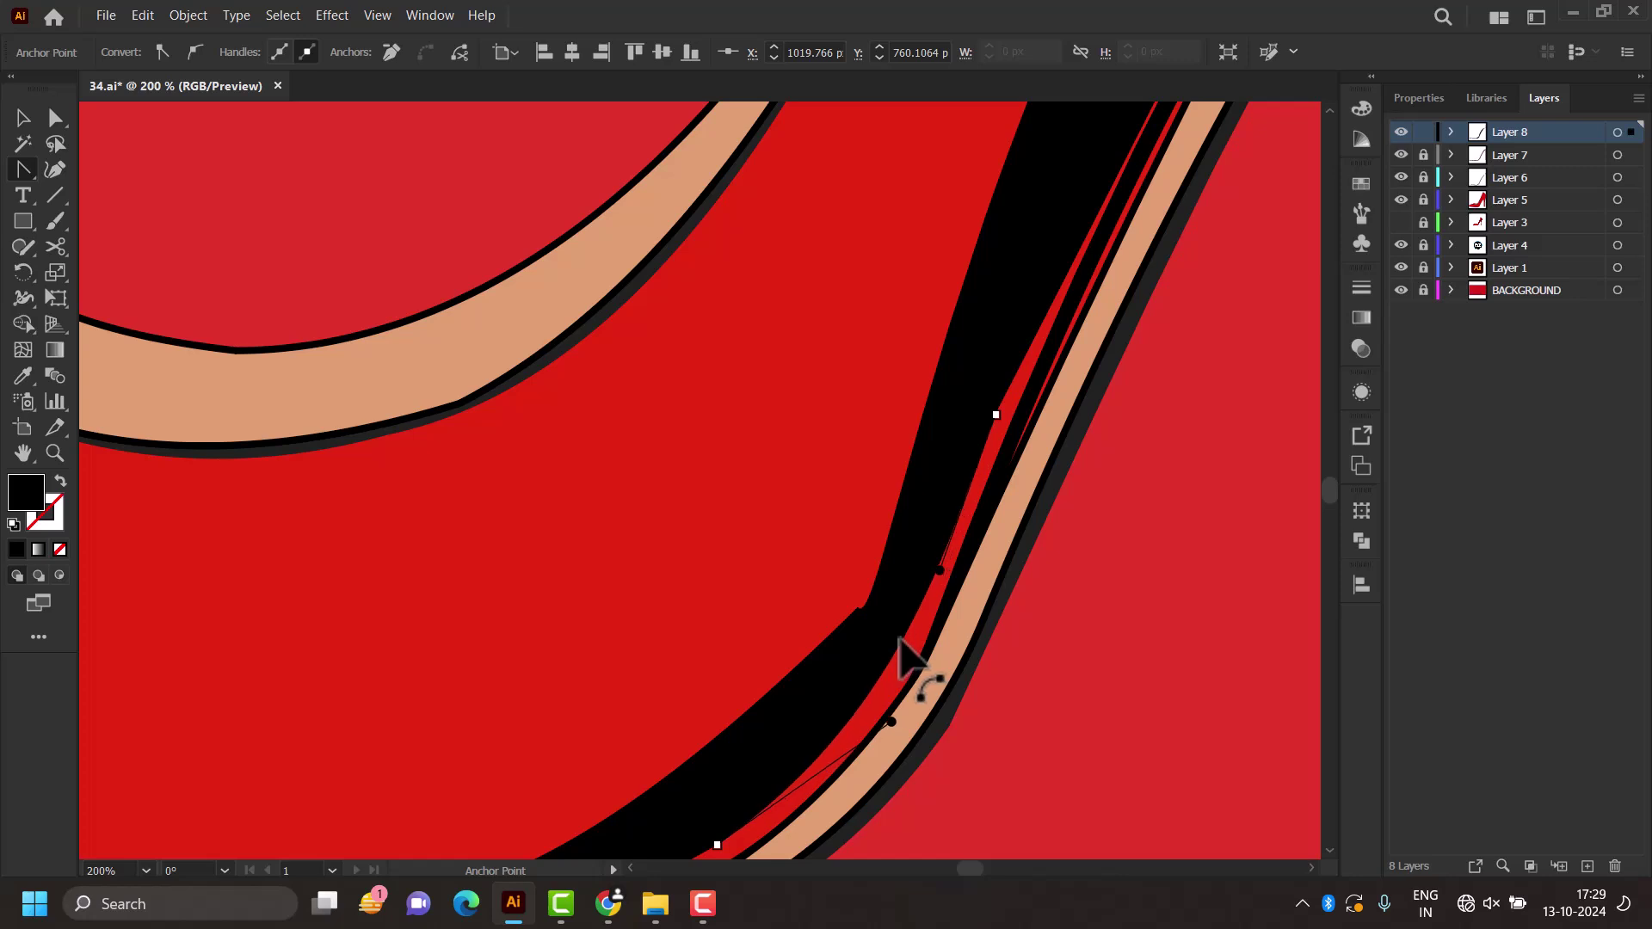
pyautogui.click(858, 609)
pyautogui.scroll(-1, 887, 637)
pyautogui.scroll(-1, 904, 675)
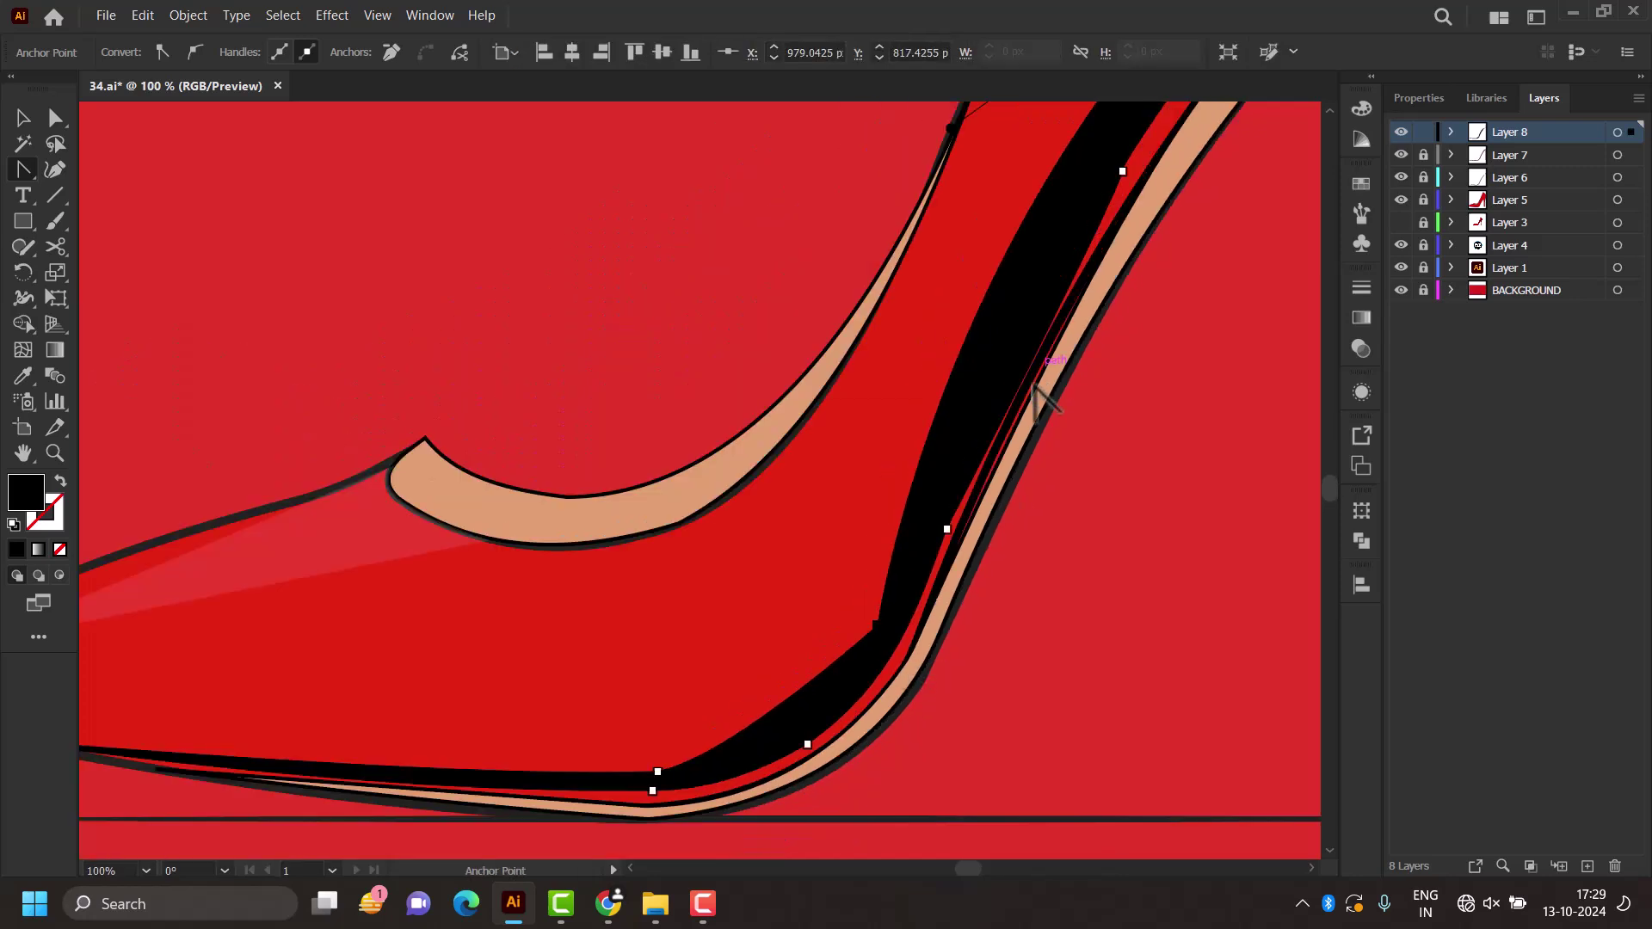
pyautogui.scroll(-1, 1035, 385)
# Step: Set the black sole stripe's opacity to 20%
pyautogui.click(16, 125)
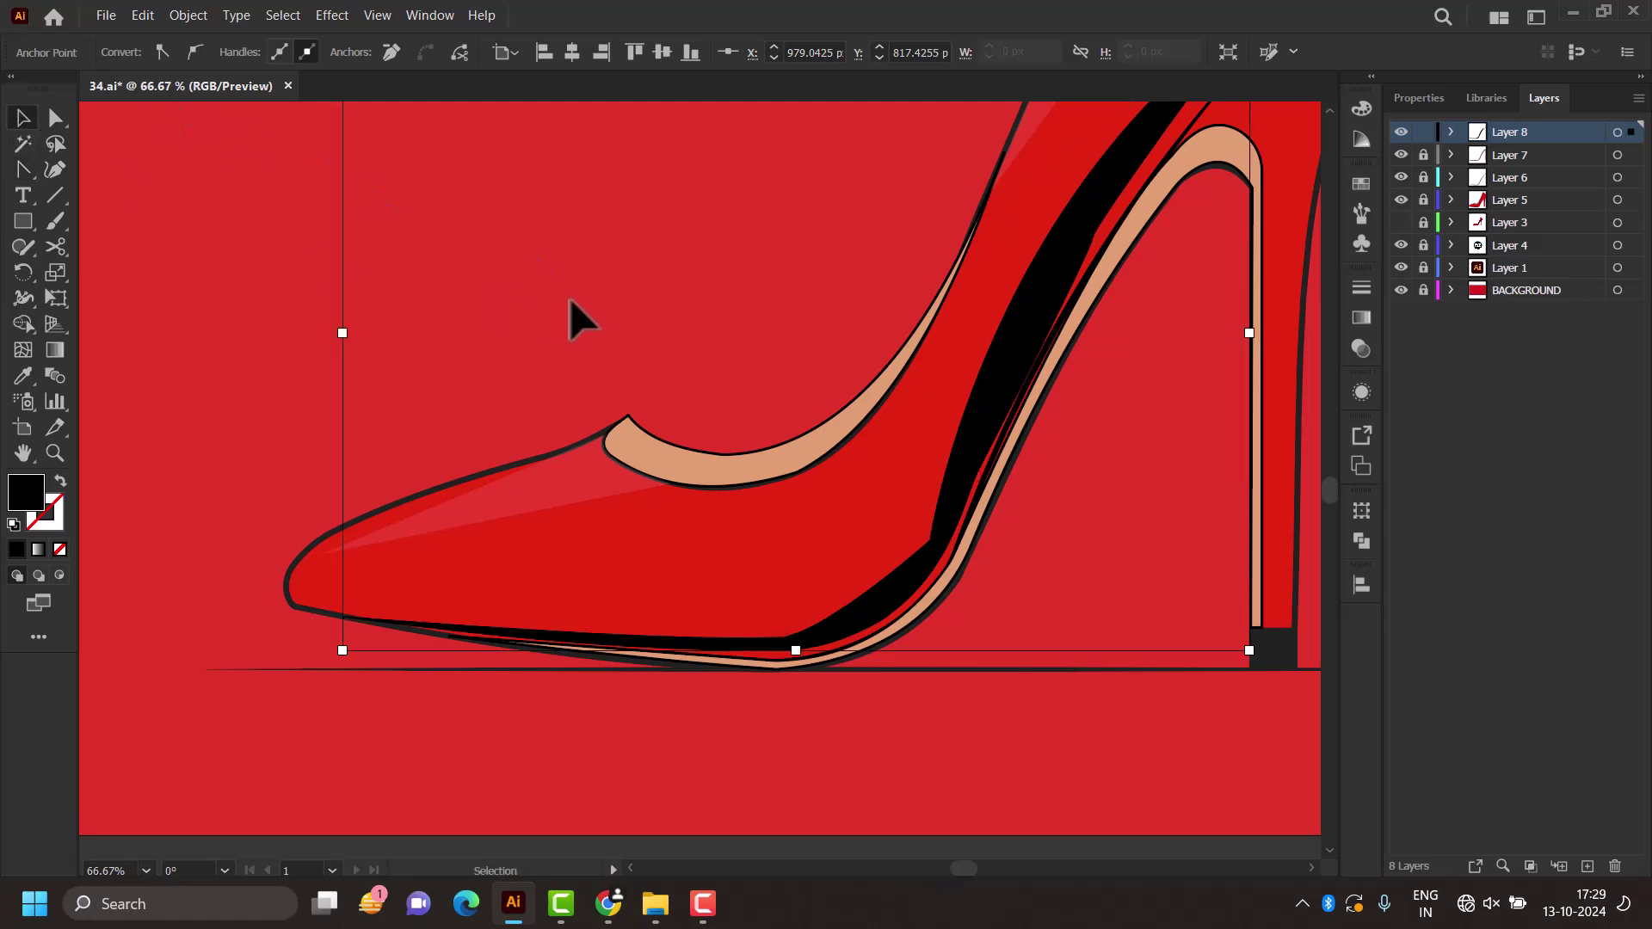
pyautogui.click(951, 507)
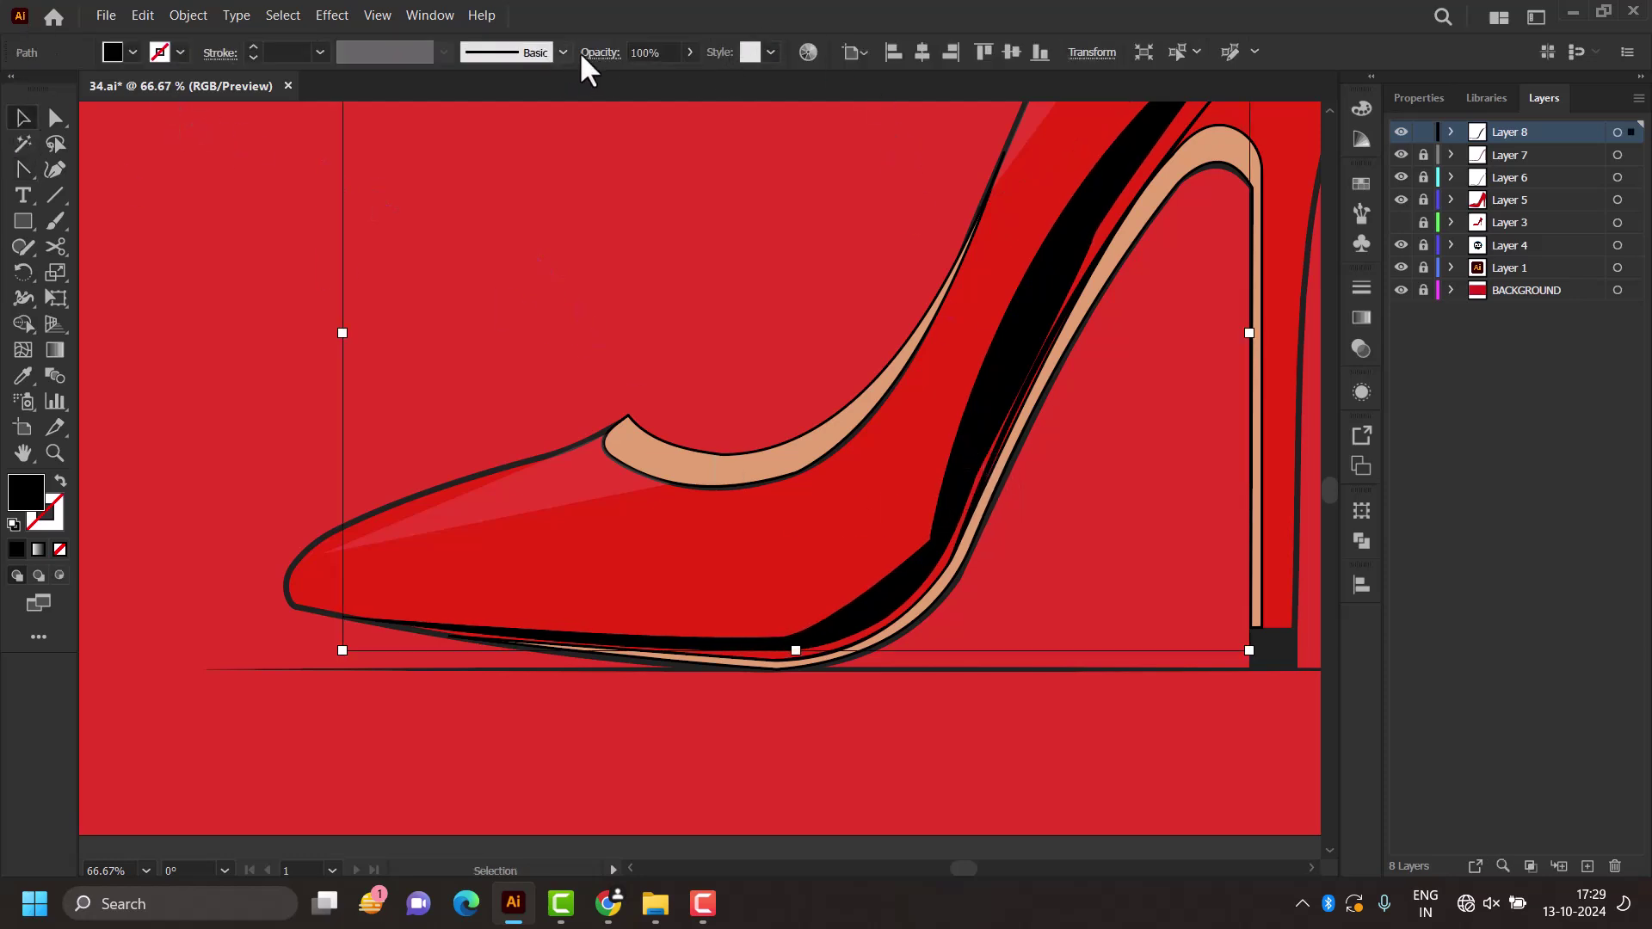
pyautogui.moveTo(670, 52); pyautogui.dragTo(566, 50)
pyautogui.write('20')
pyautogui.press('Return')
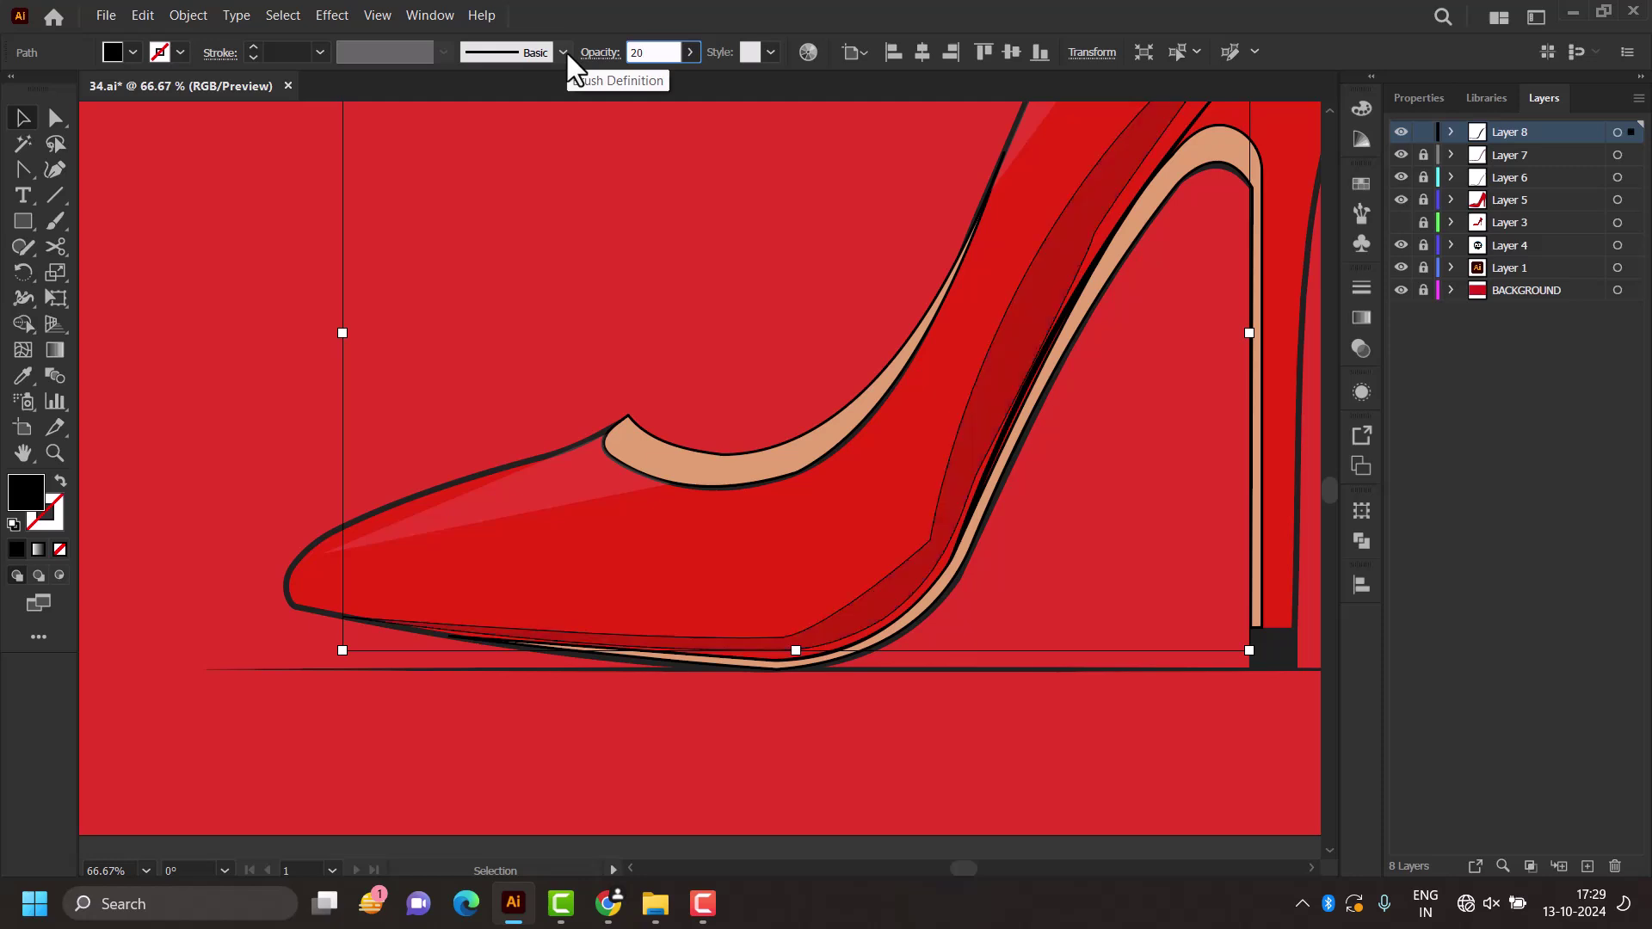
pyautogui.scroll(-3, 1222, 602)
pyautogui.click(1083, 637)
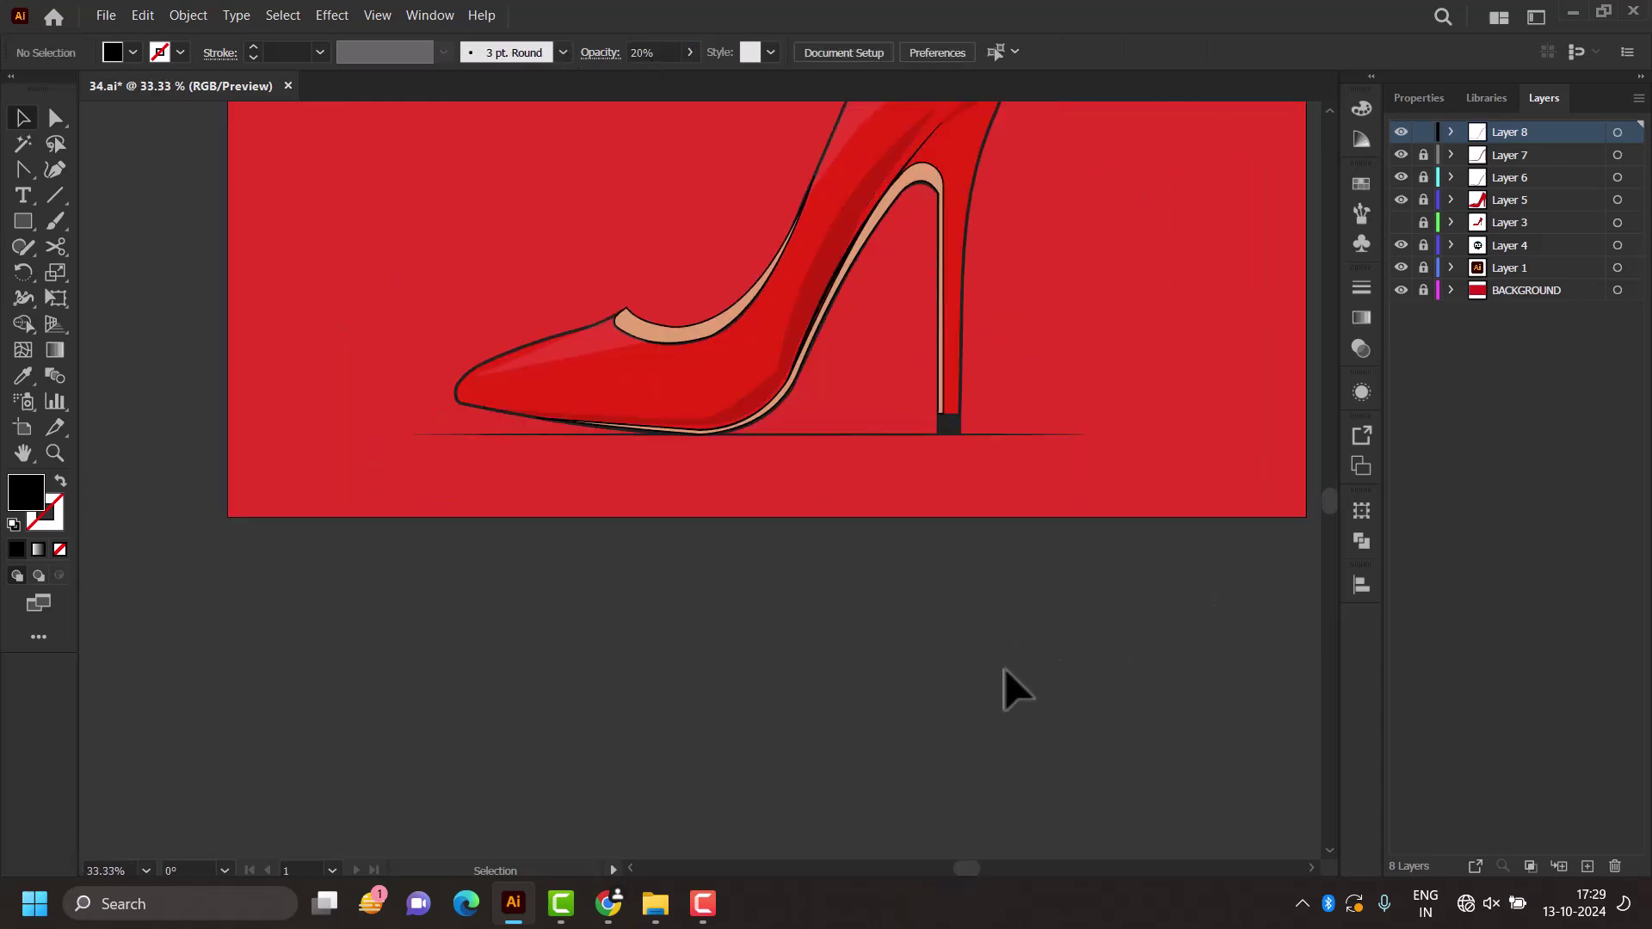
# Step: Round the shading path's corner near the arch using the live corner widget
pyautogui.scroll(2, 852, 482)
pyautogui.scroll(2, 800, 396)
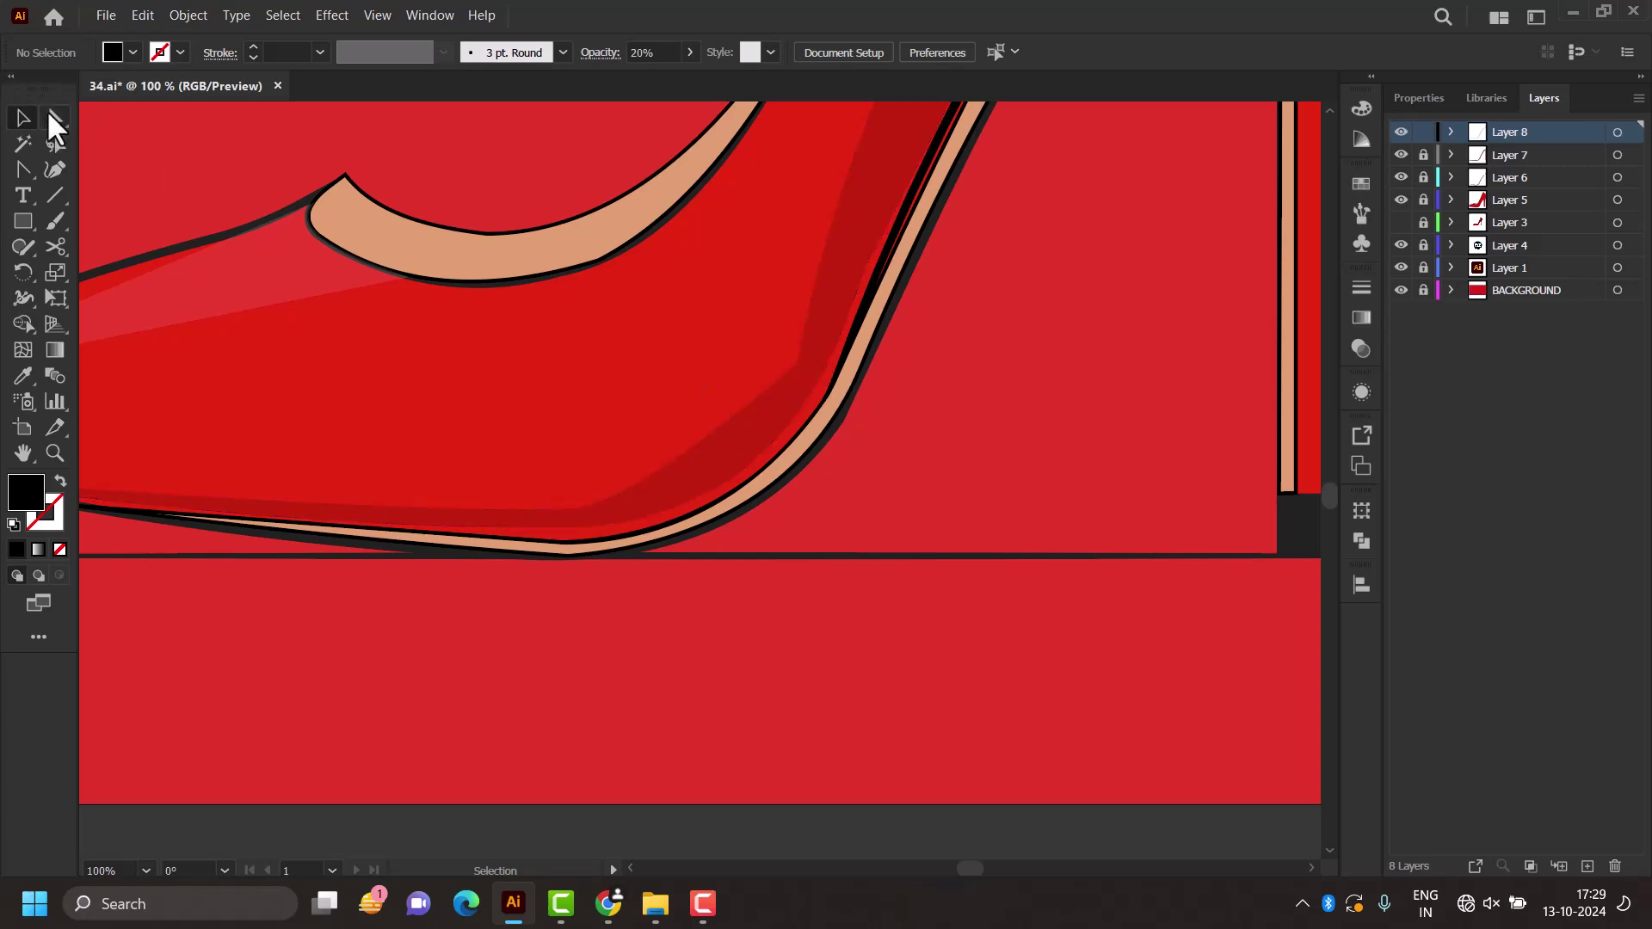
pyautogui.click(798, 362)
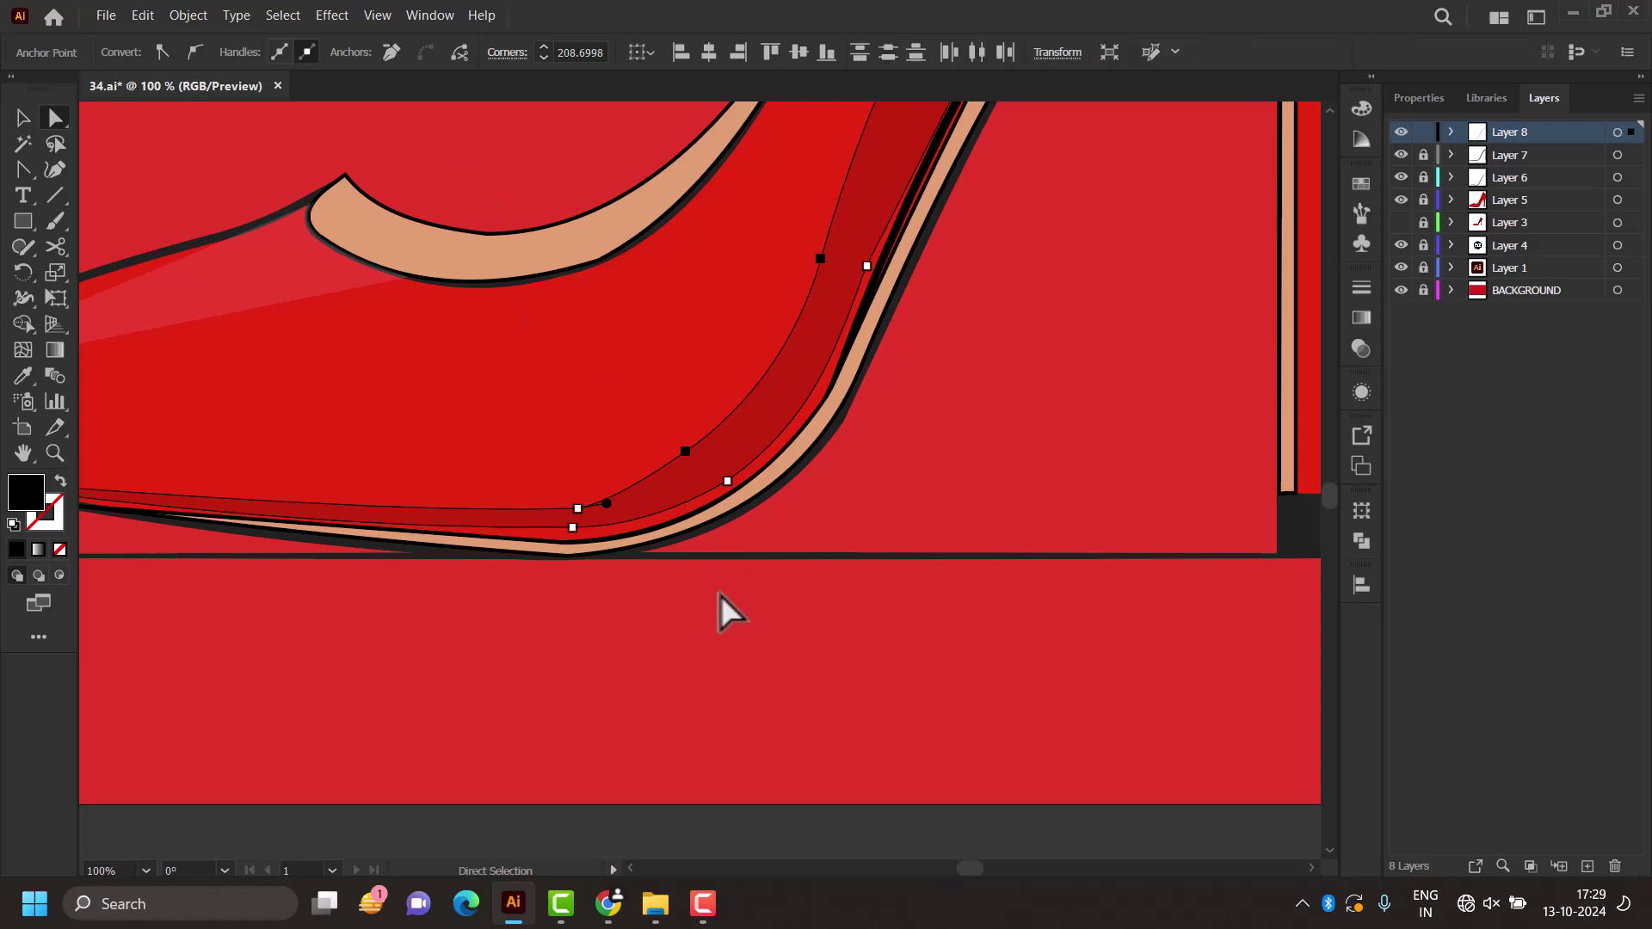
pyautogui.click(751, 635)
pyautogui.click(577, 508)
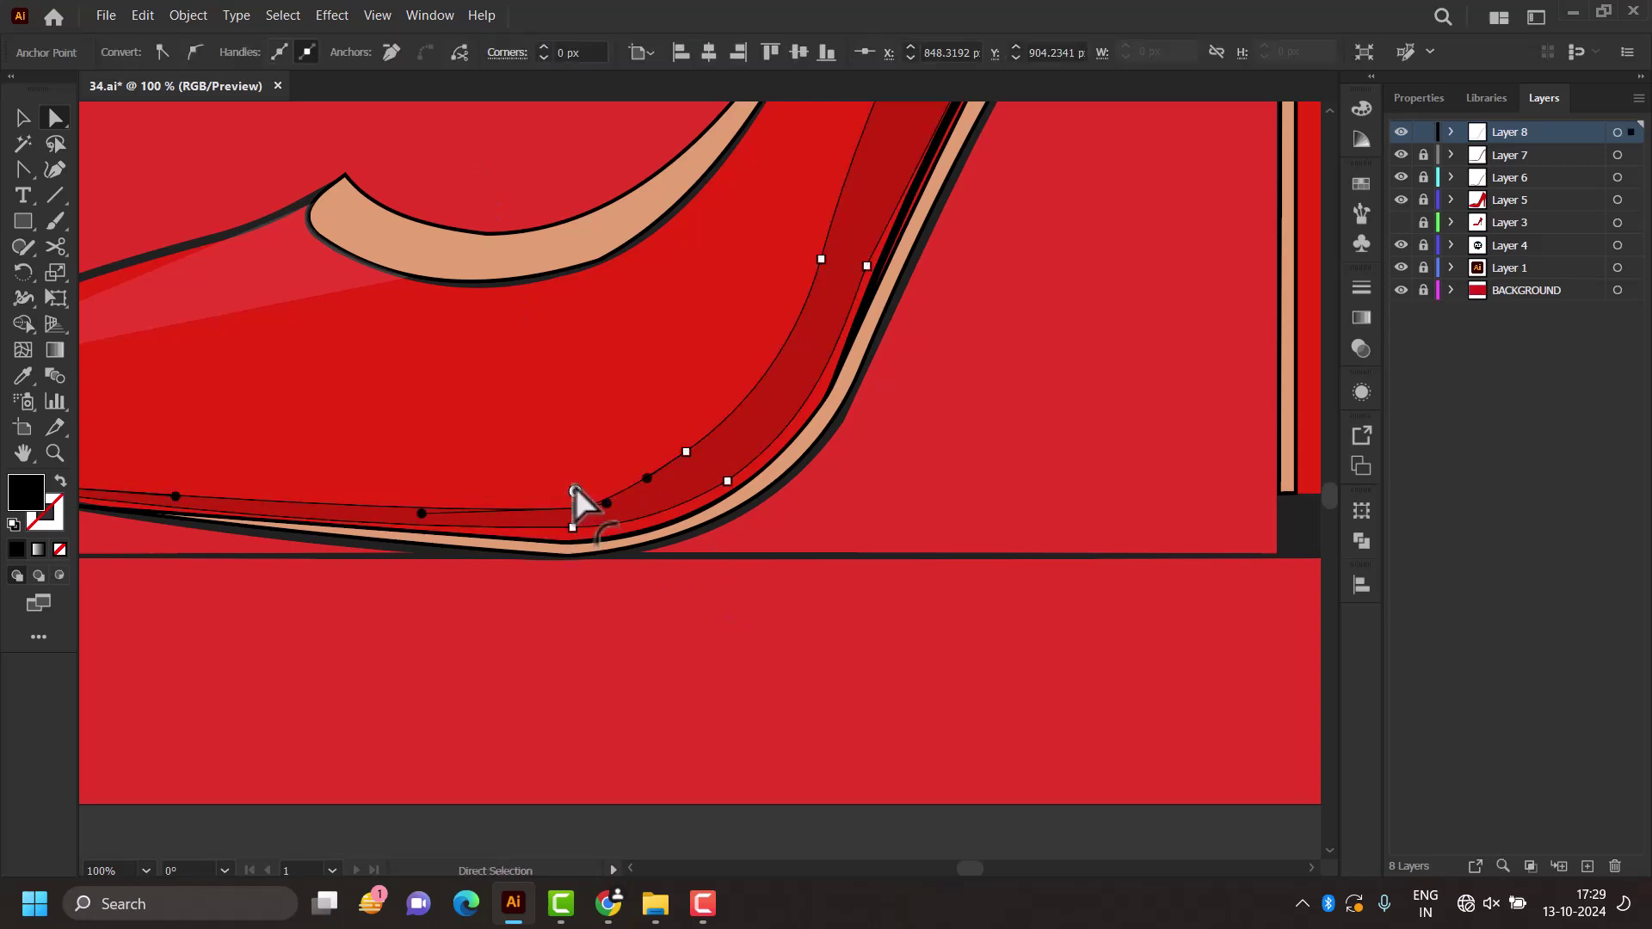
pyautogui.moveTo(576, 487); pyautogui.dragTo(576, 256)
pyautogui.hotkey('ctrl', '0')
pyautogui.click(757, 797)
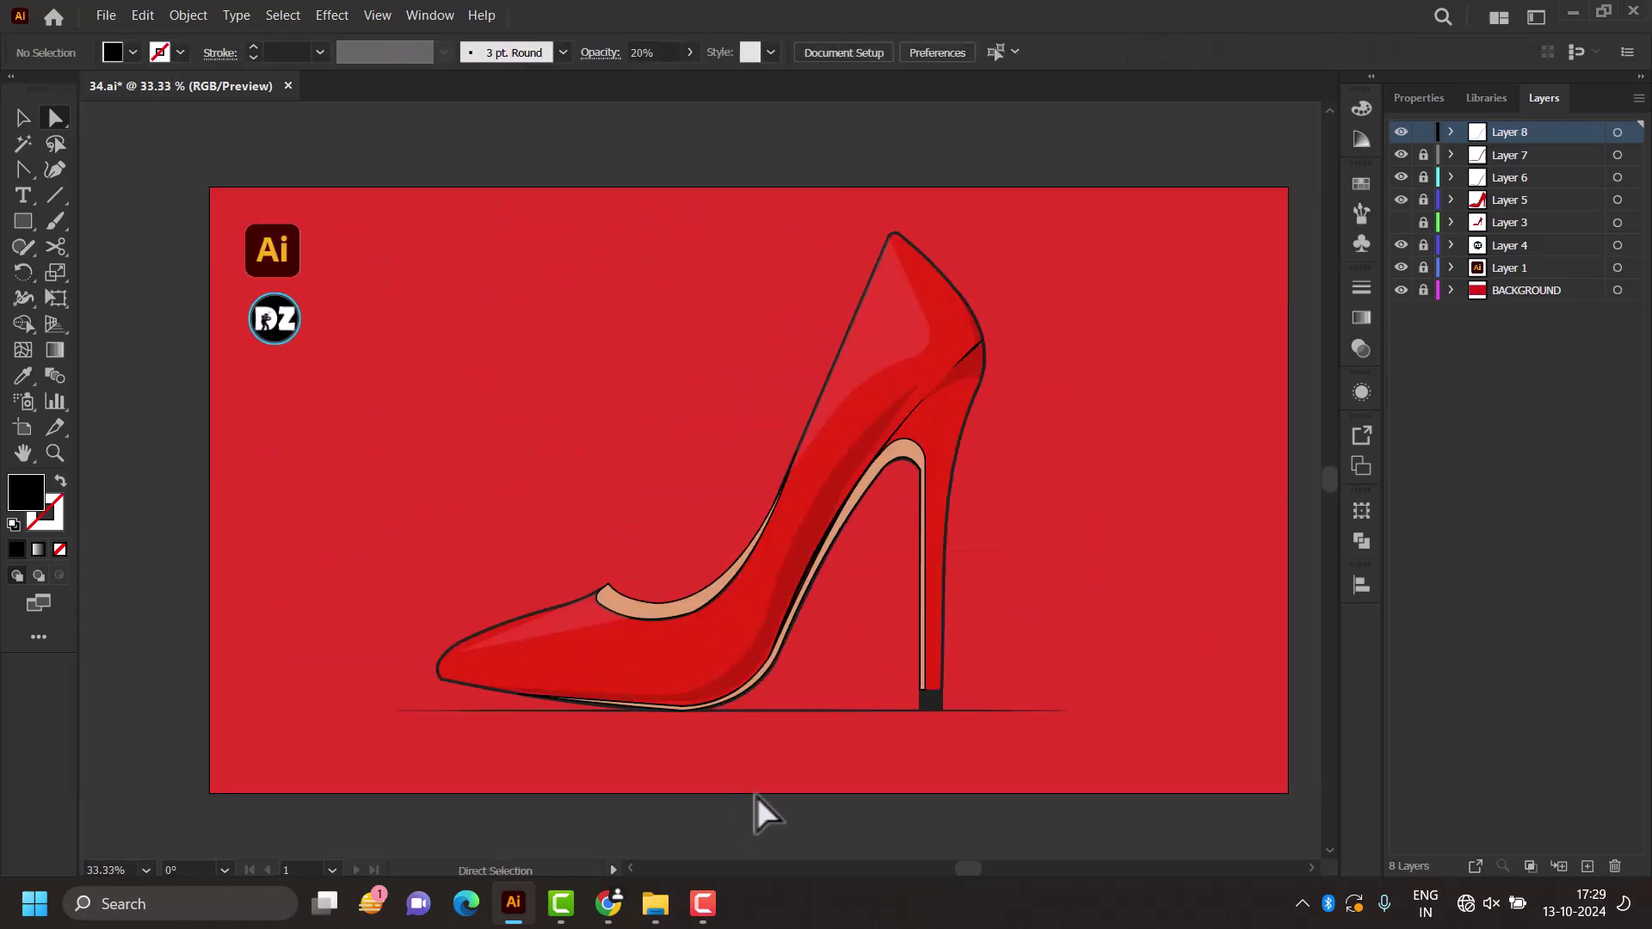
pyautogui.click(835, 493)
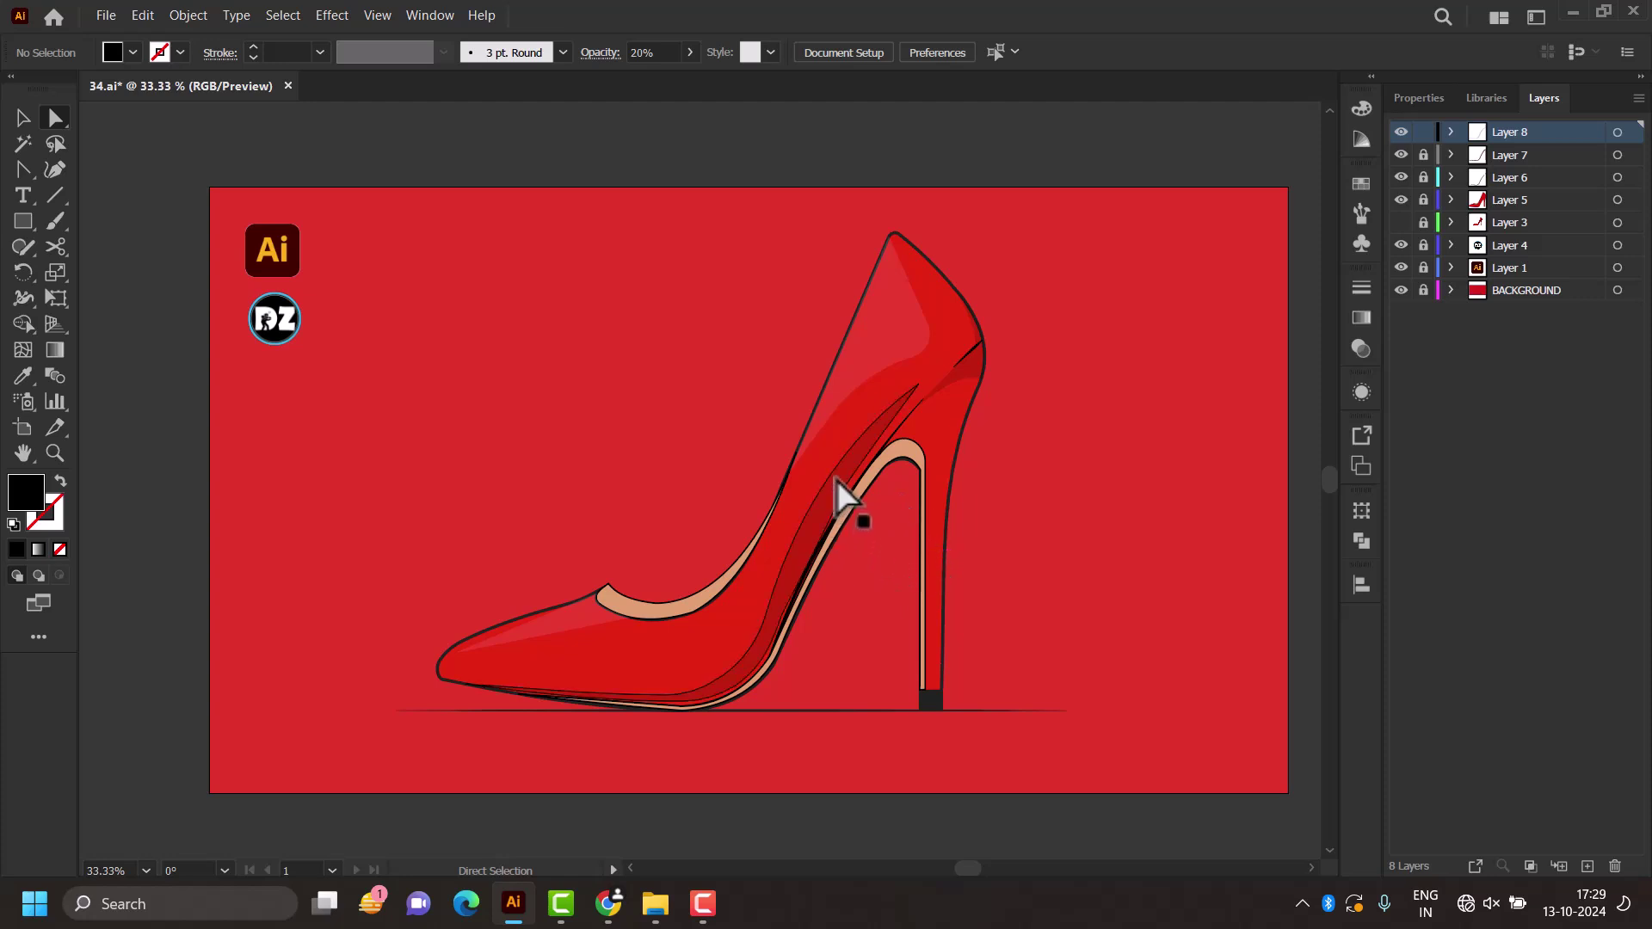
pyautogui.click(33, 125)
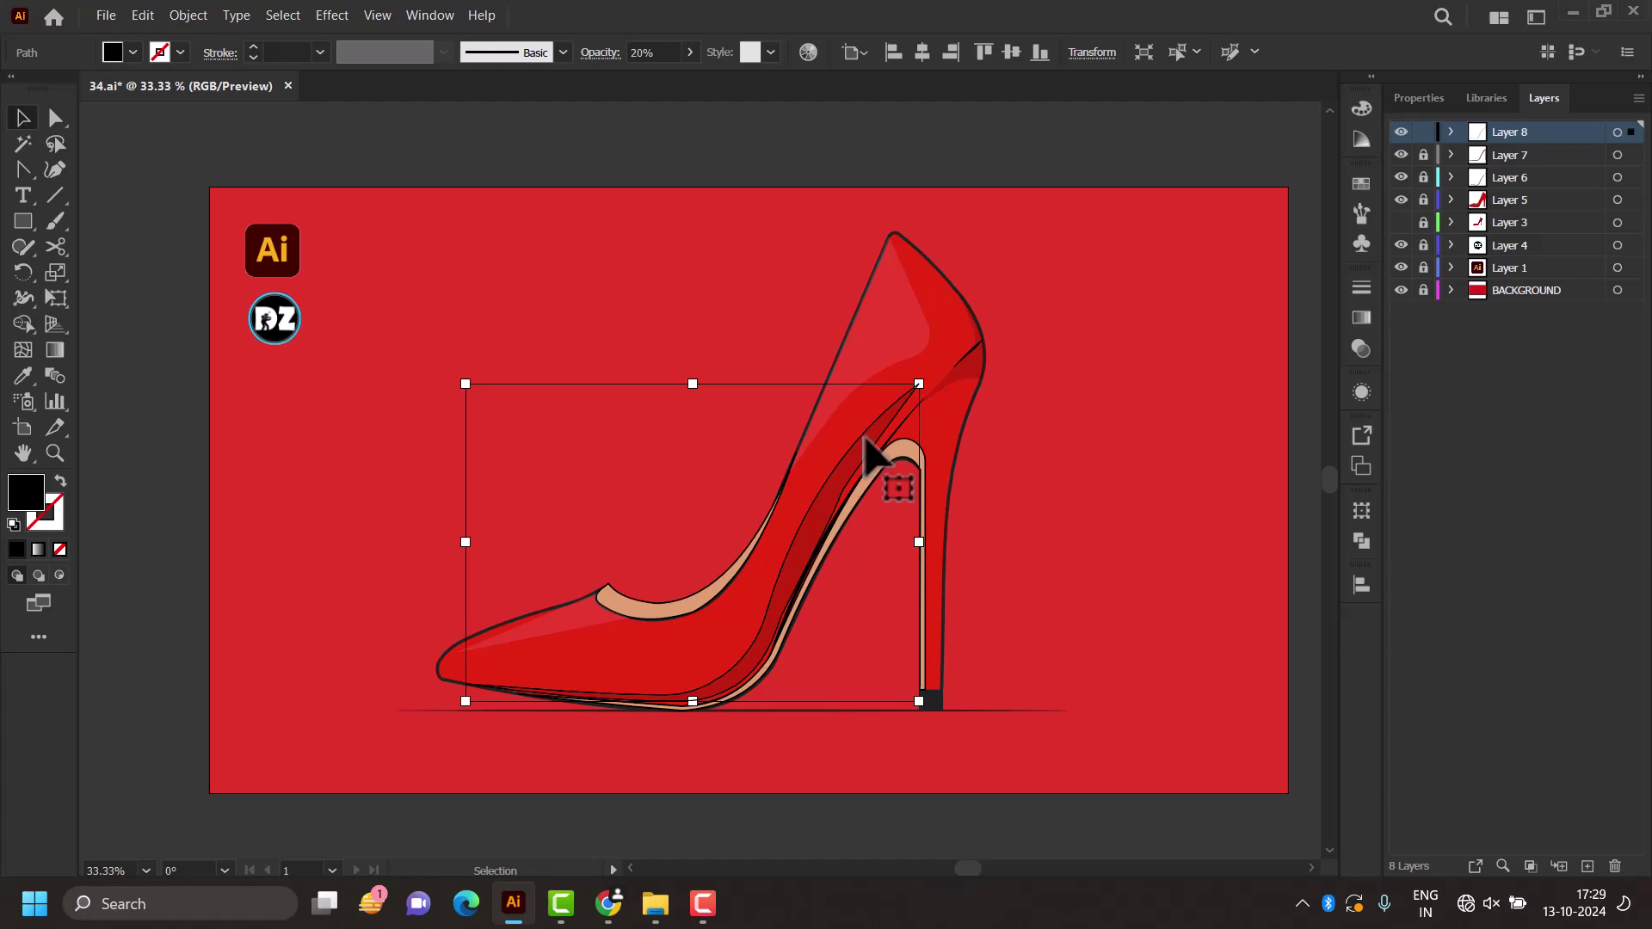
pyautogui.moveTo(866, 439); pyautogui.dragTo(867, 449)
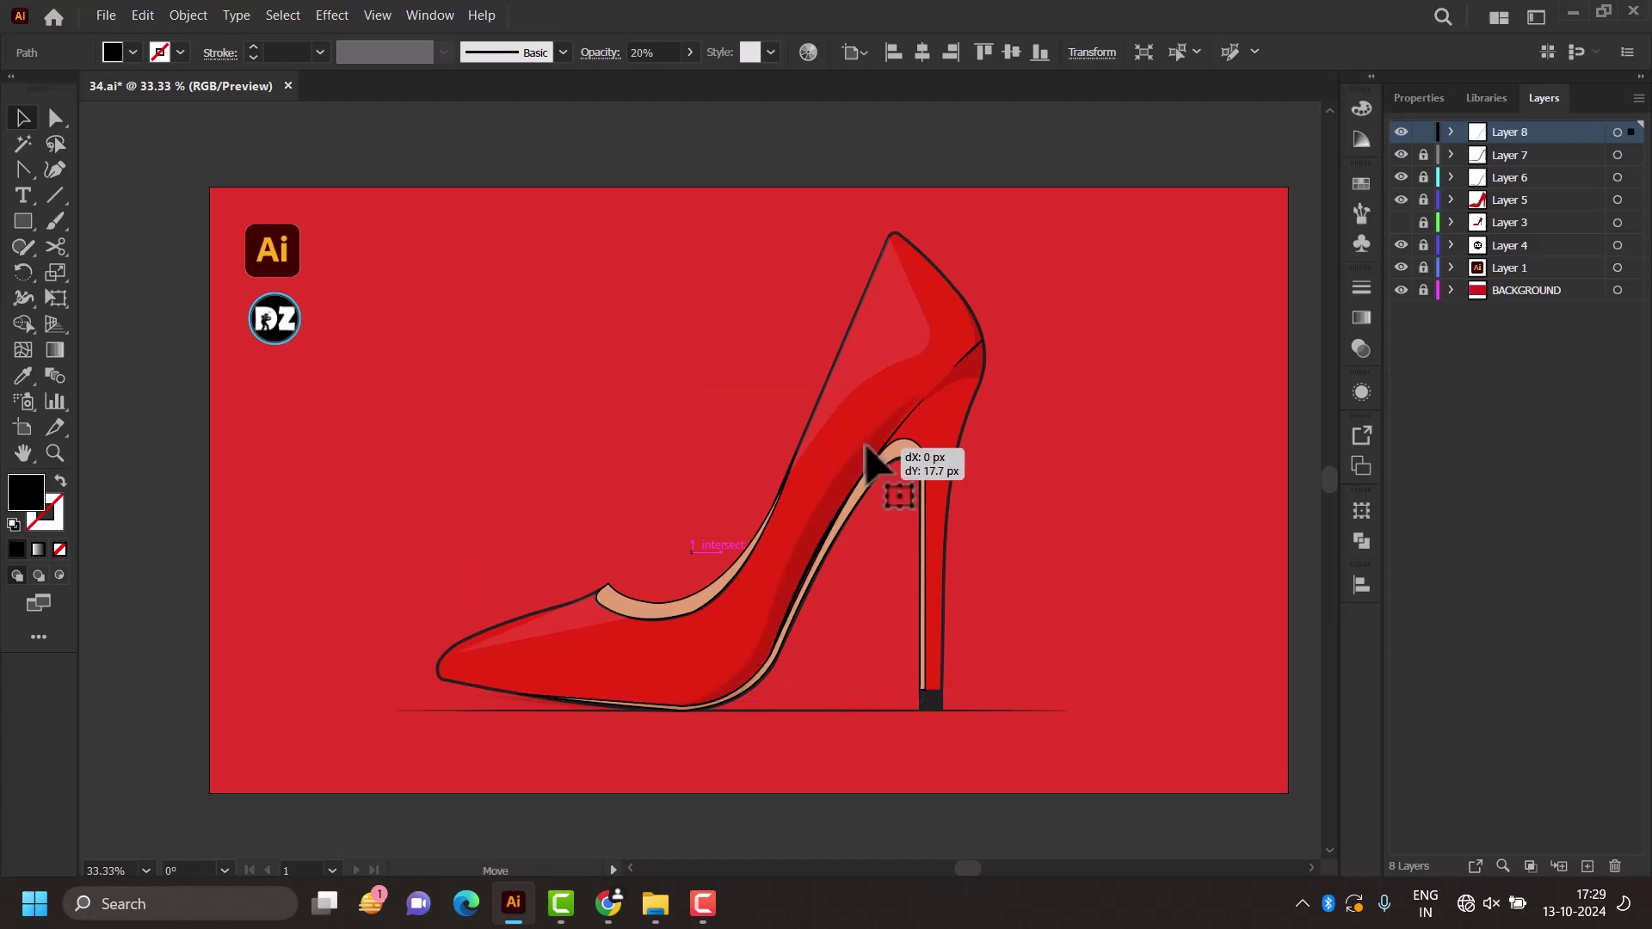
pyautogui.moveTo(865, 448); pyautogui.dragTo(871, 442)
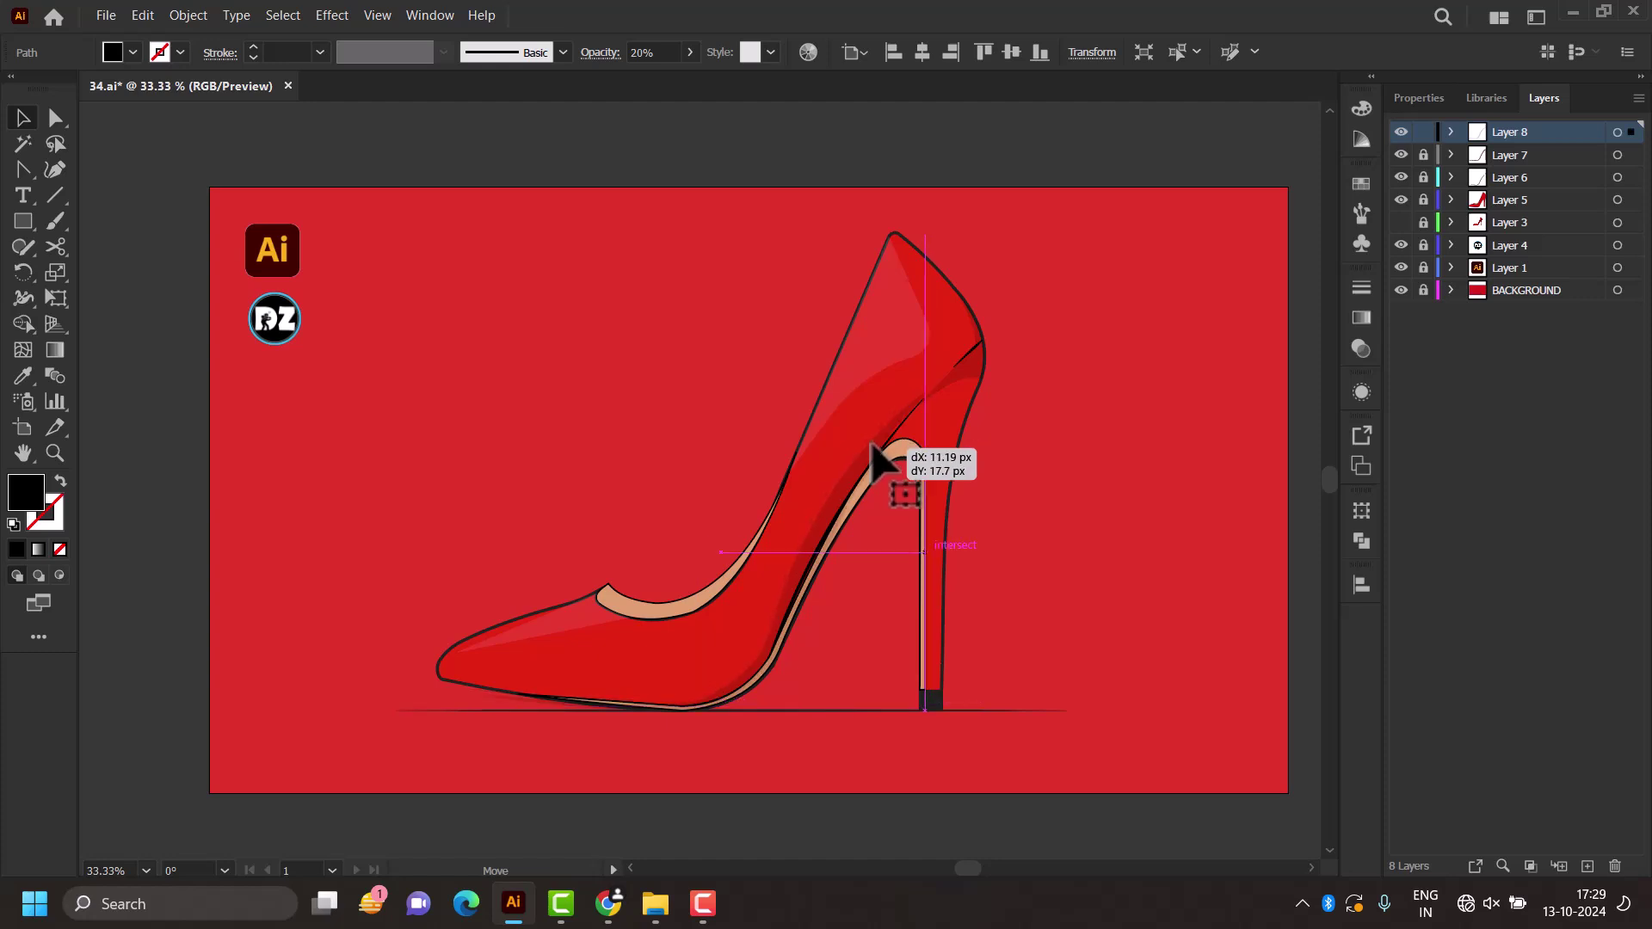
pyautogui.moveTo(871, 443); pyautogui.dragTo(875, 457)
pyautogui.click(899, 775)
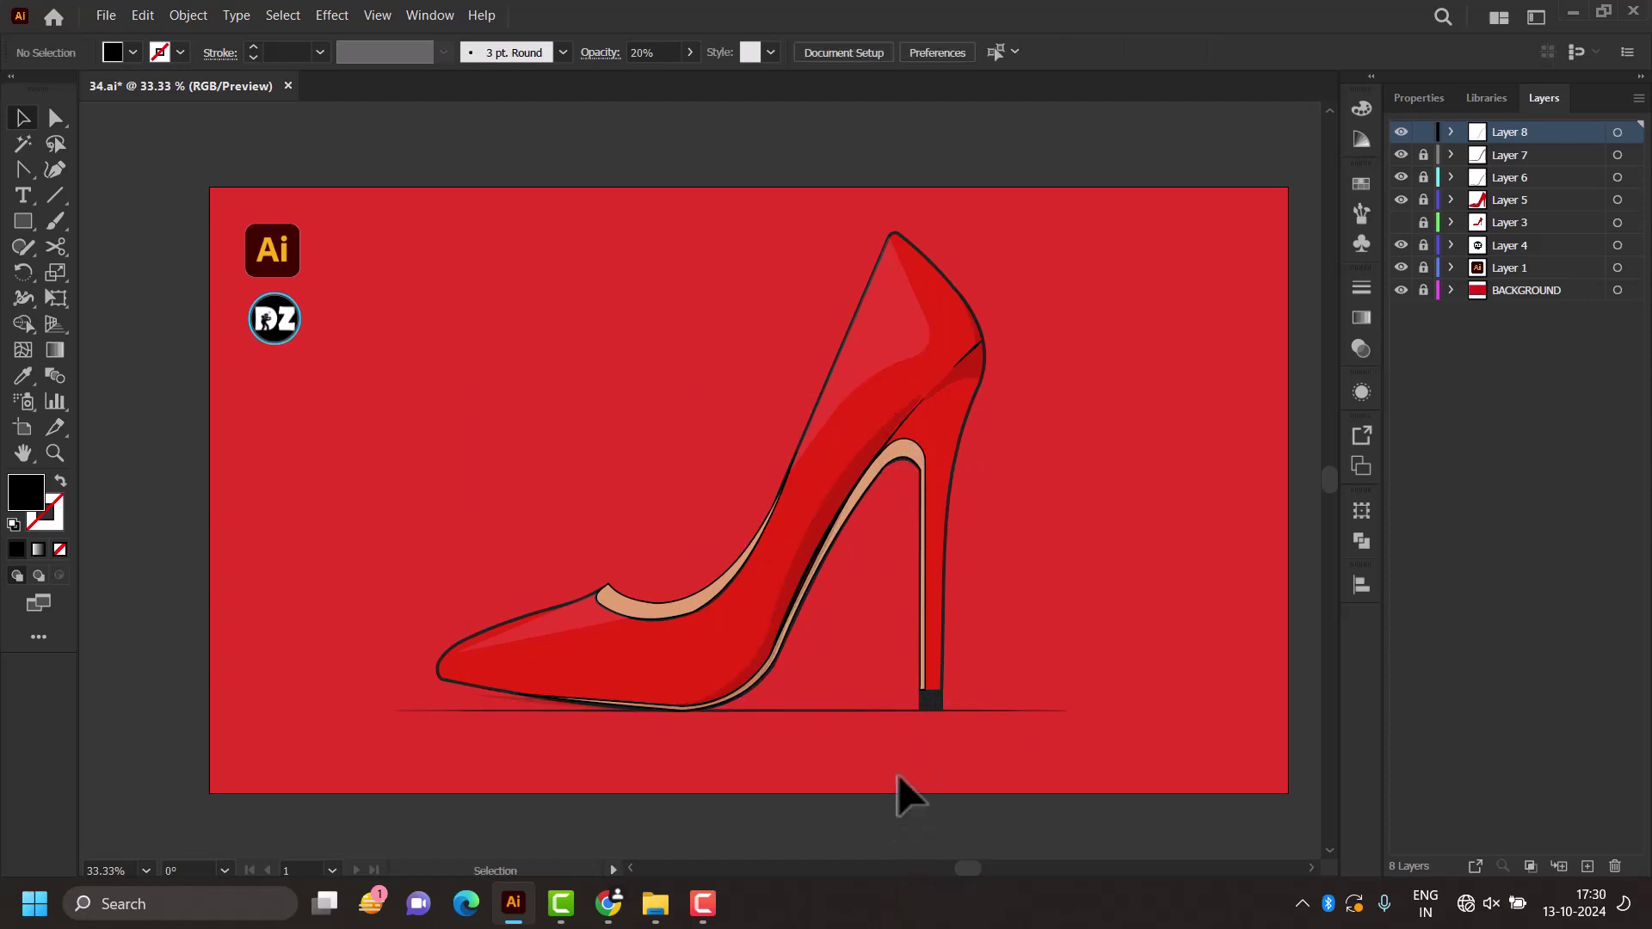
pyautogui.scroll(1, 898, 774)
pyautogui.scroll(-2, 916, 684)
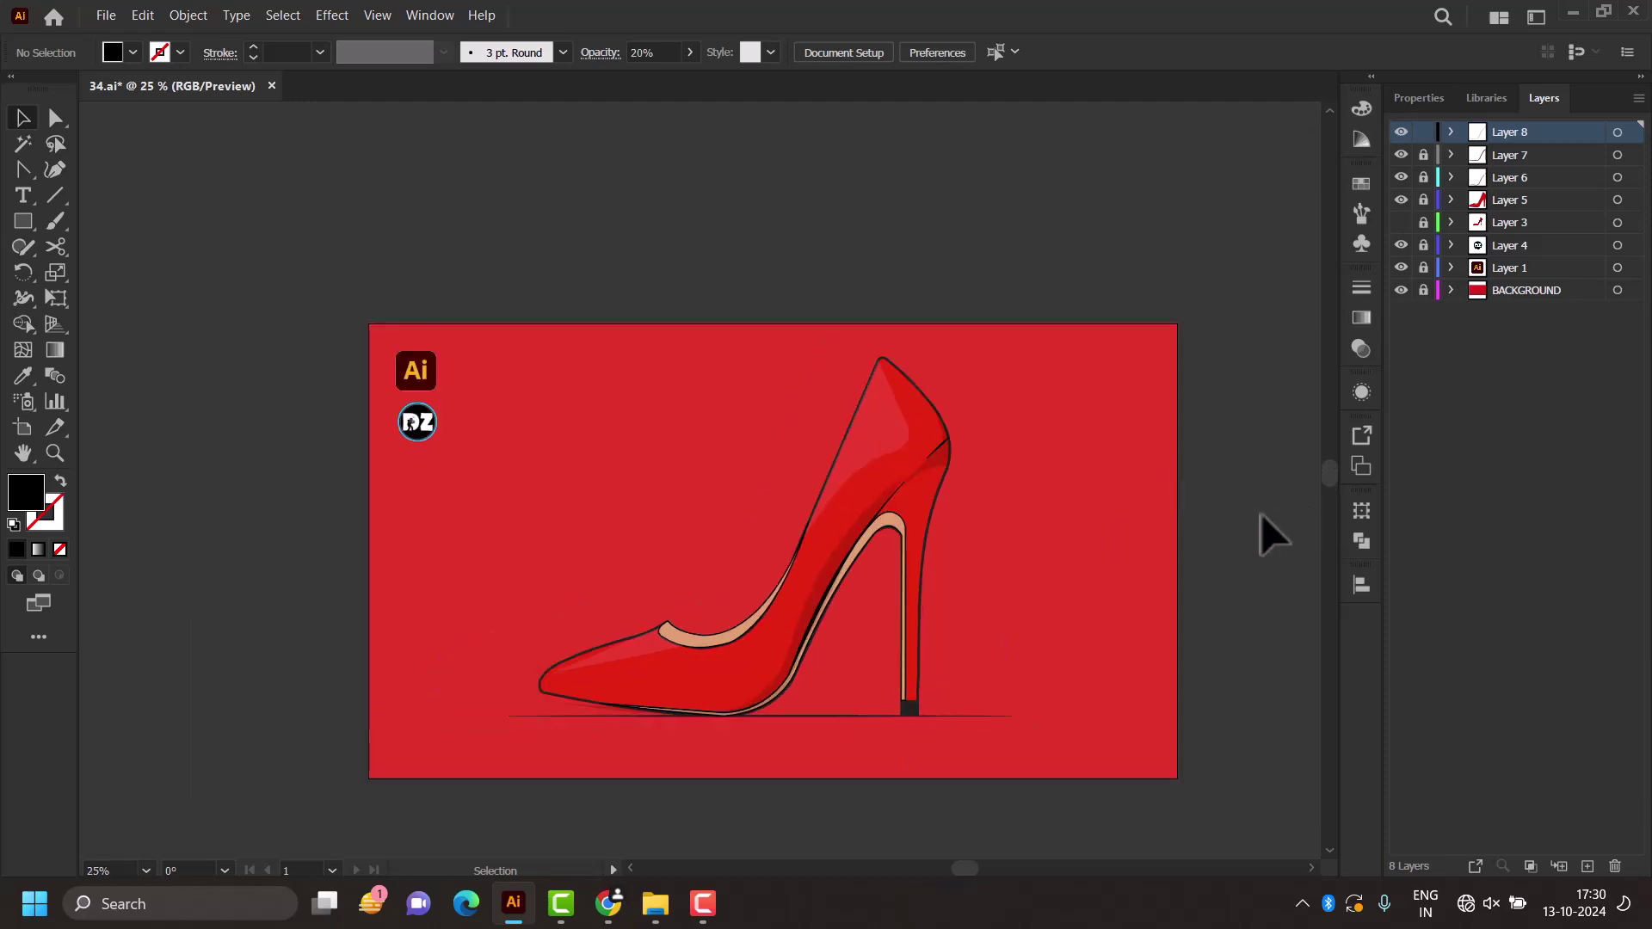
pyautogui.hotkey('ctrl', '0')
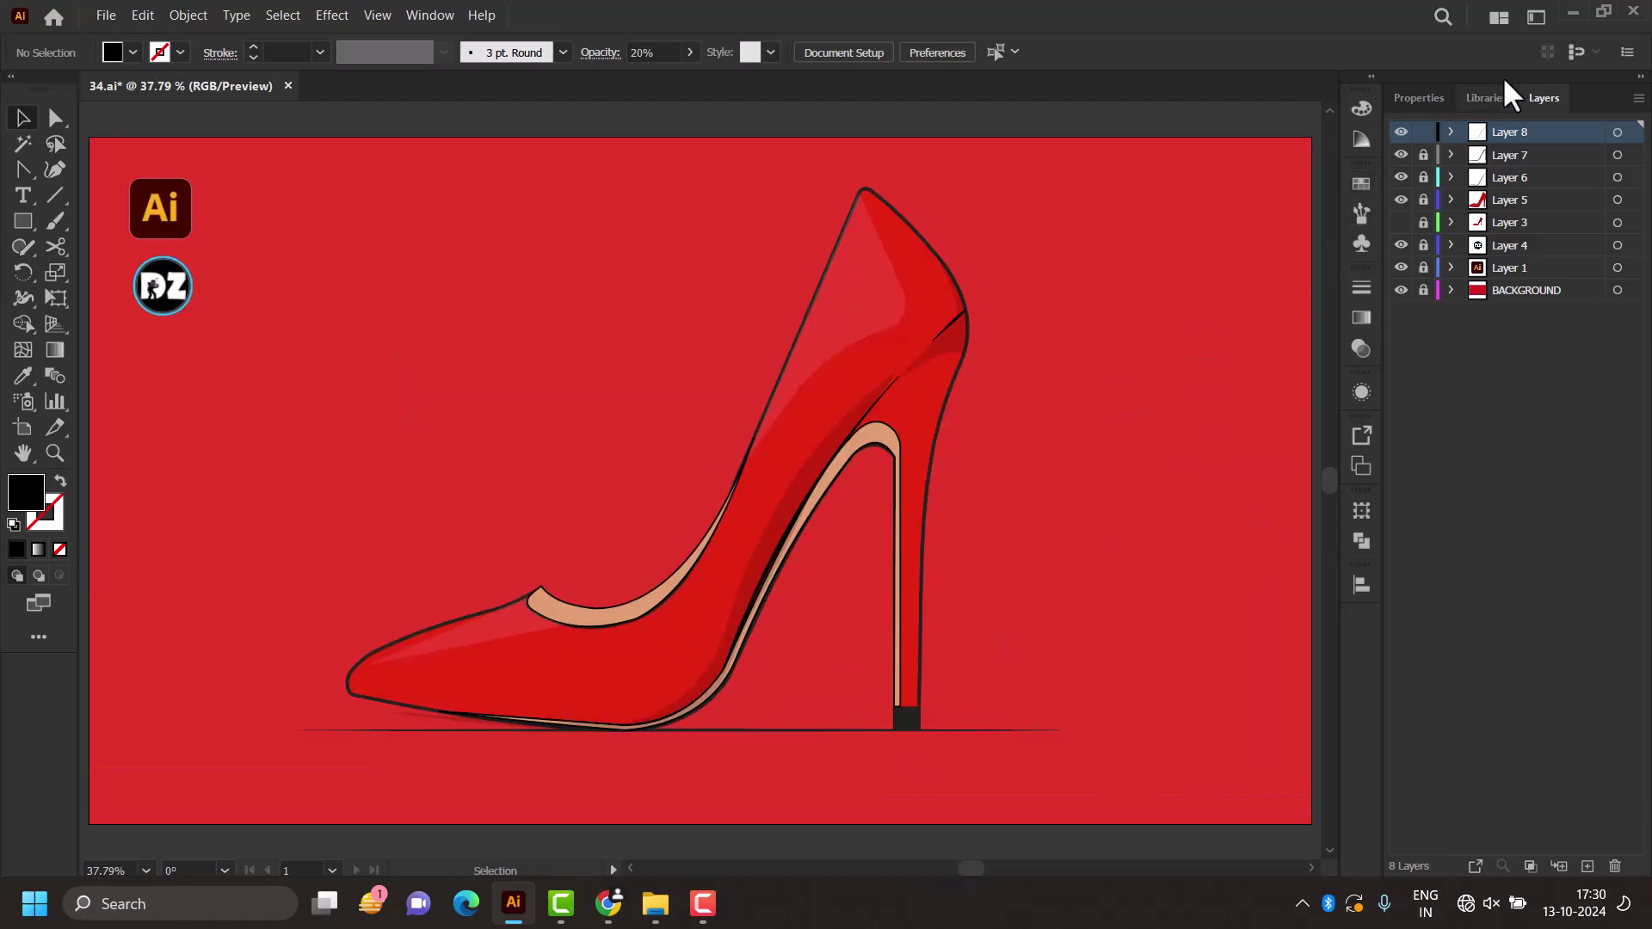